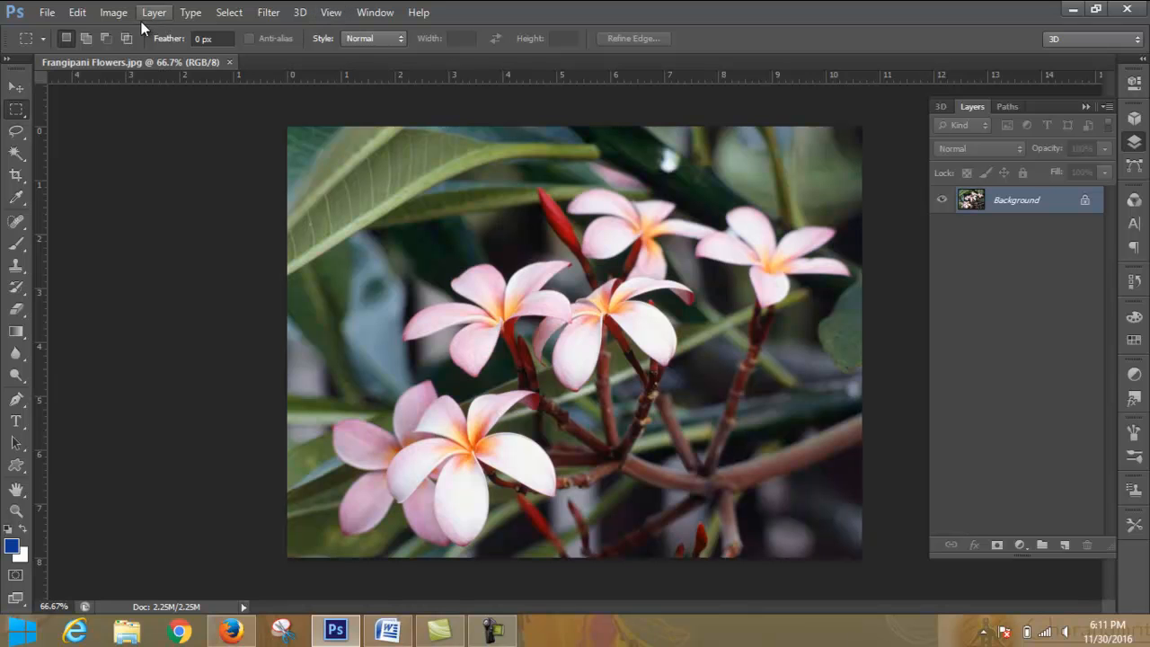
# - Add a Brightness/Contrast adjustment layer above the background and lower its brightness to -74
pyautogui.click(1021, 546)
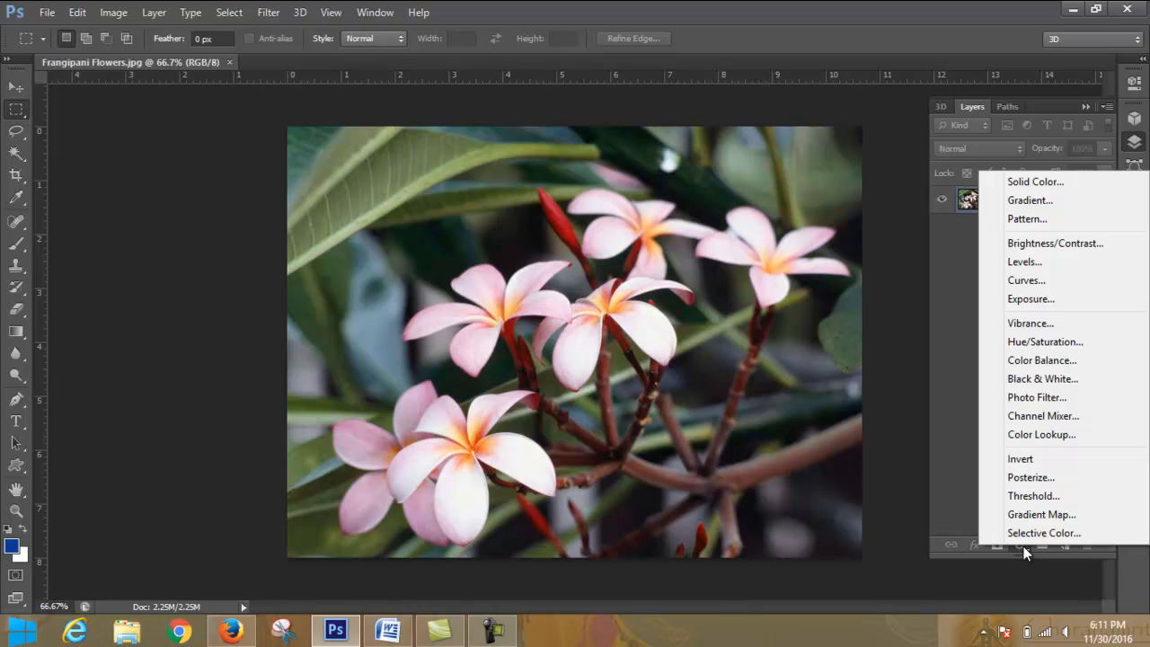
pyautogui.click(1024, 547)
pyautogui.click(1024, 547)
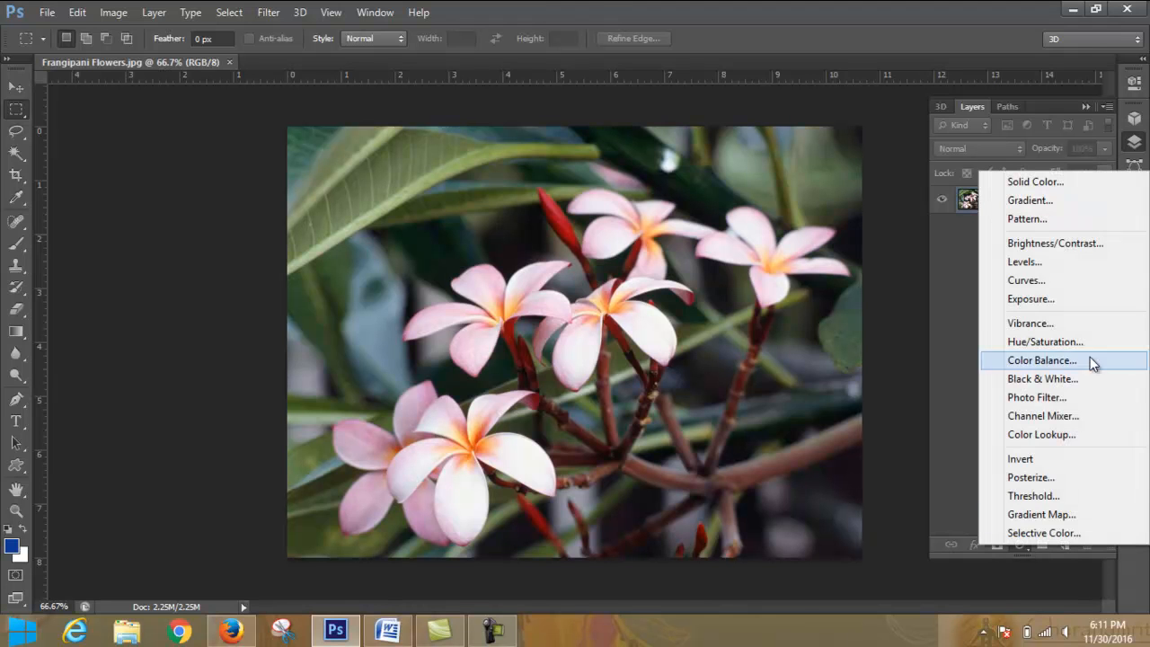
pyautogui.click(1070, 243)
pyautogui.moveTo(1020, 165); pyautogui.dragTo(984, 171)
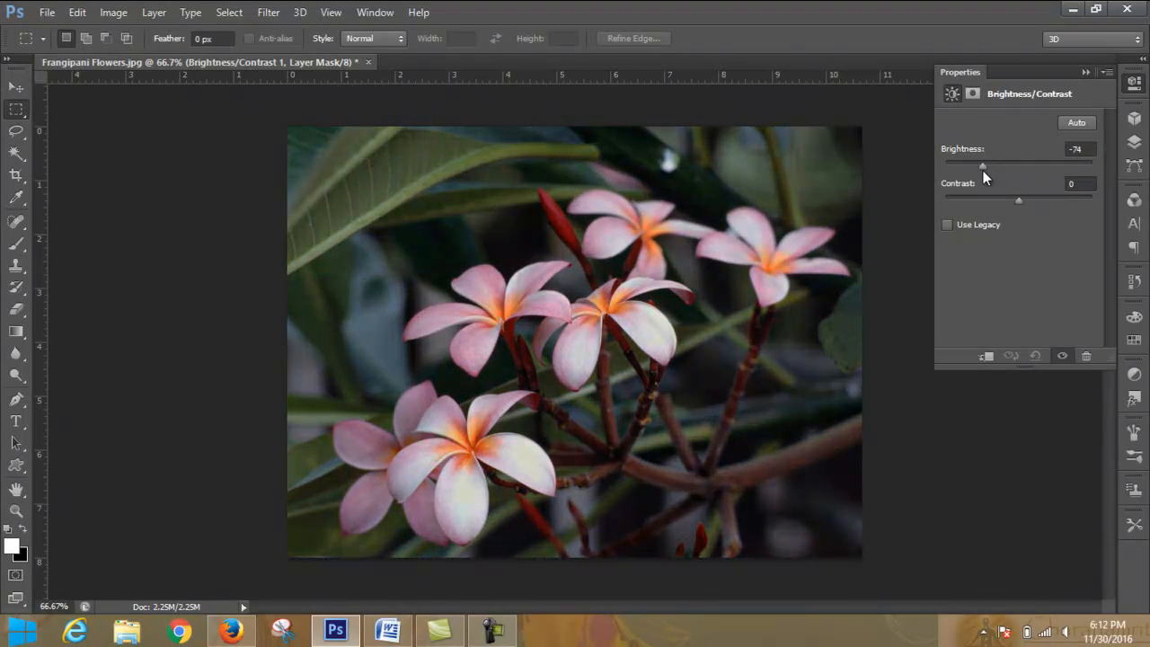
pyautogui.click(1084, 72)
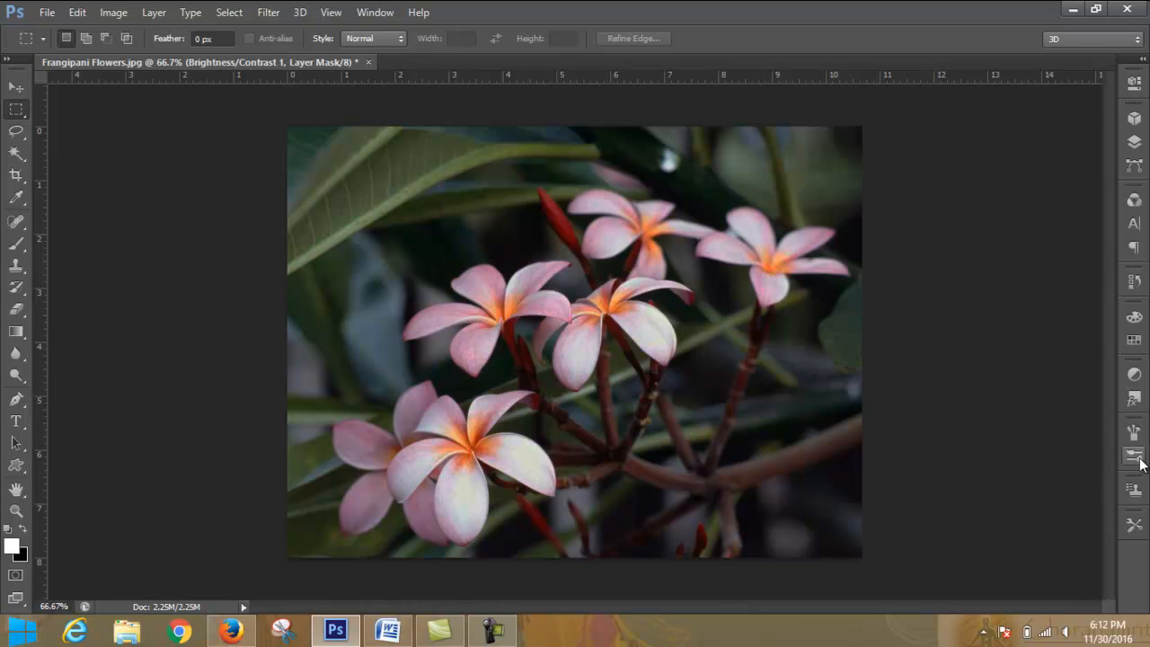
pyautogui.click(1134, 141)
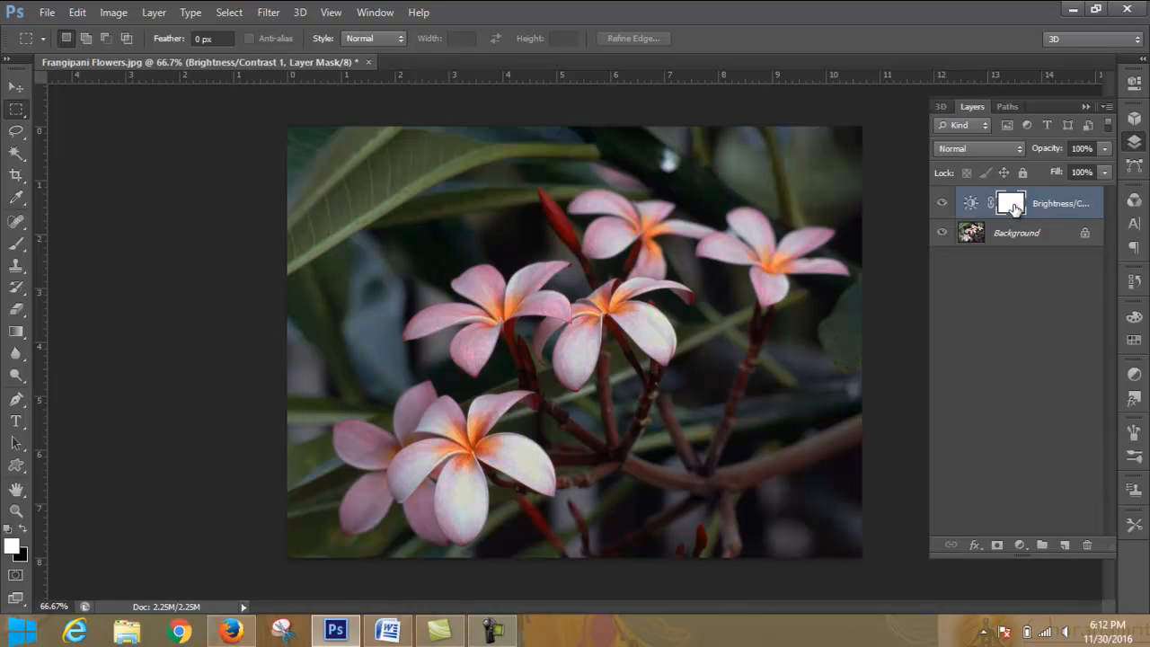
# - Set up the Brush tool with a soft round tip at 0% hardness and a size of 78 px
pyautogui.click(14, 246)
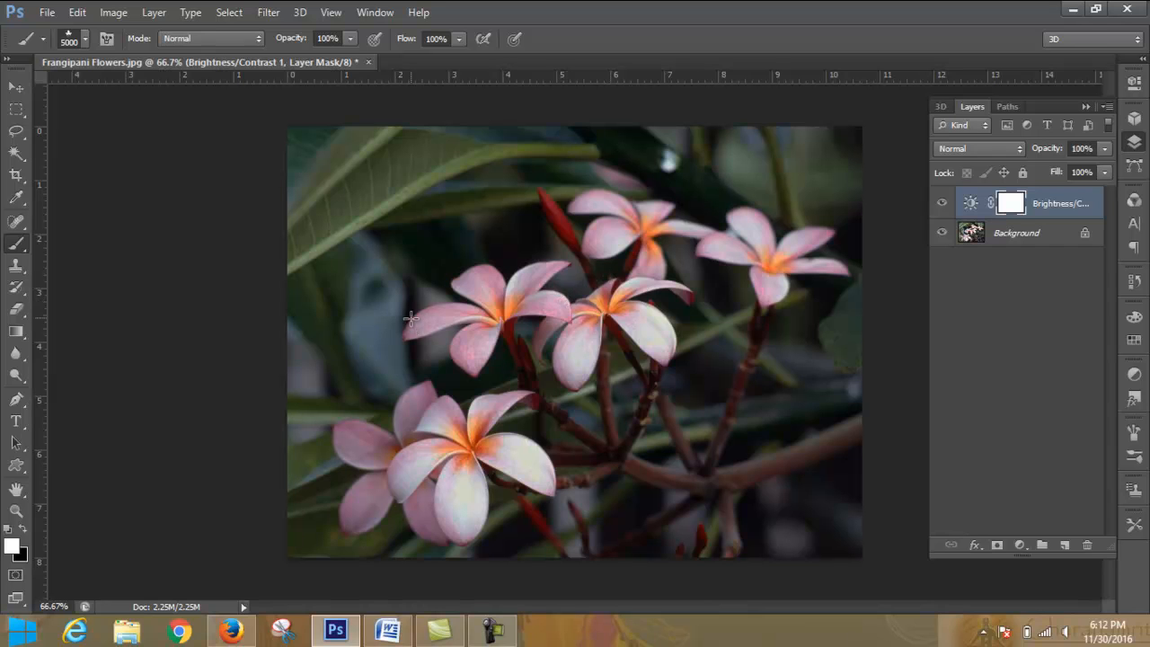
pyautogui.click(86, 39)
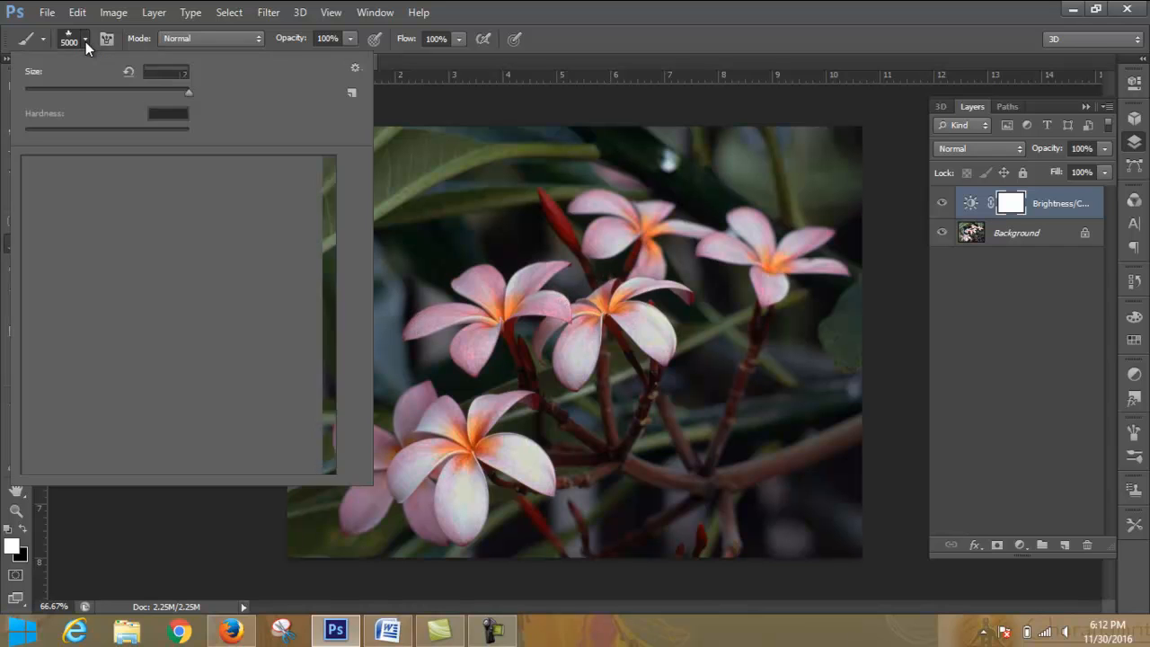
pyautogui.click(63, 171)
pyautogui.click(88, 169)
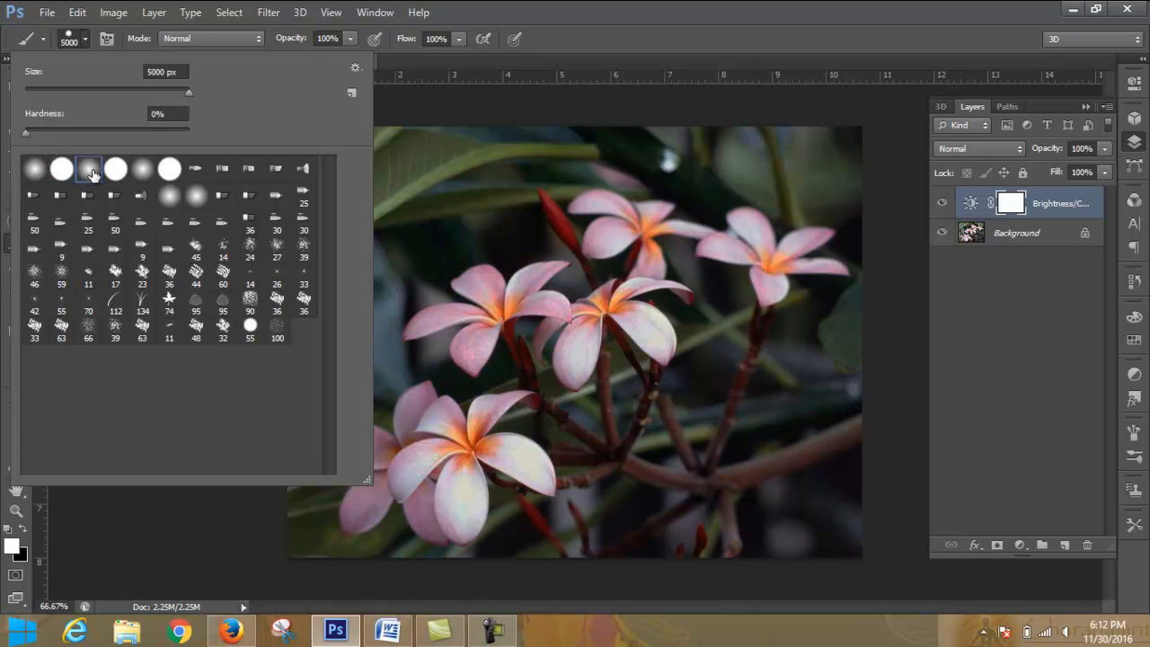
pyautogui.click(86, 40)
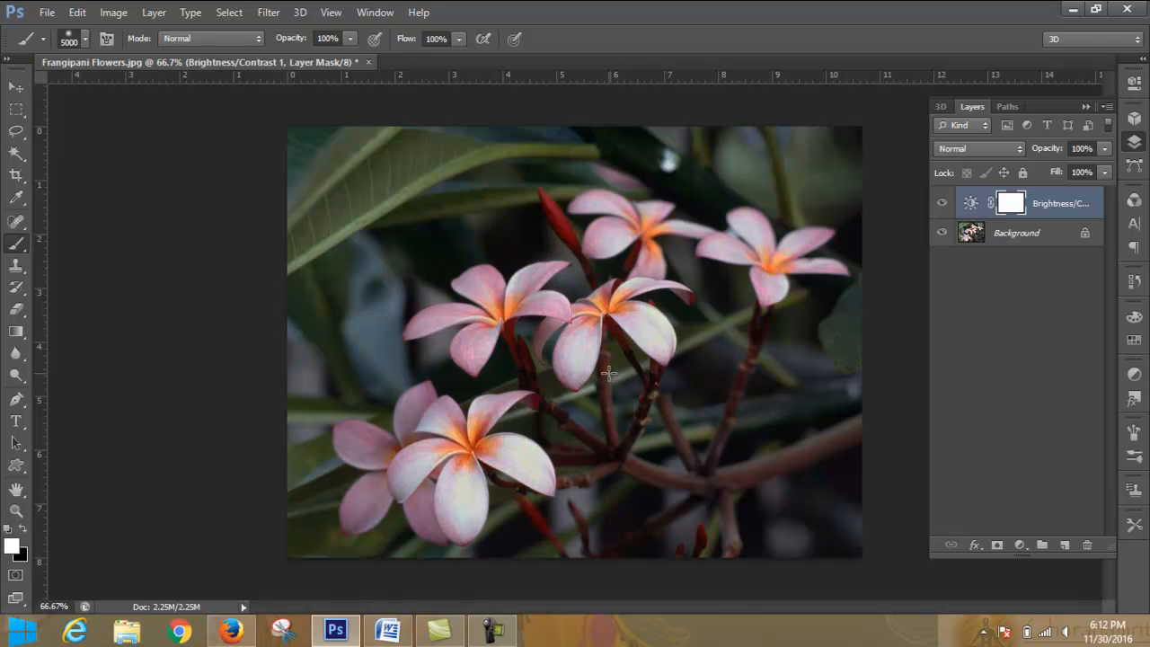
pyautogui.click(86, 39)
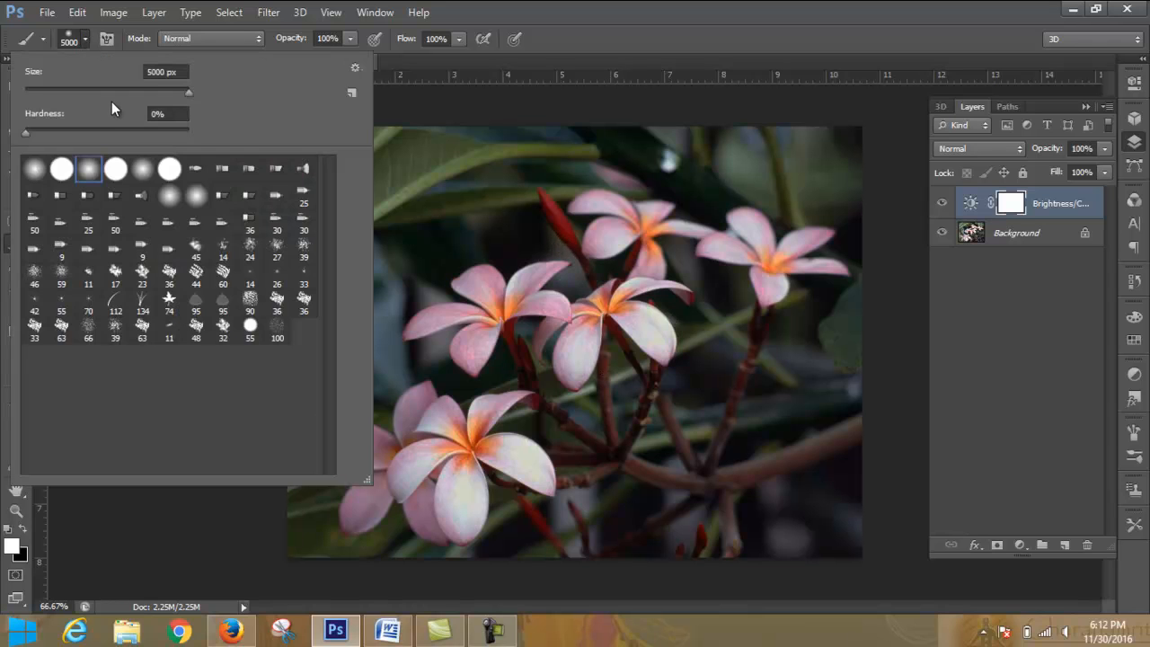
pyautogui.moveTo(187, 94); pyautogui.dragTo(89, 94)
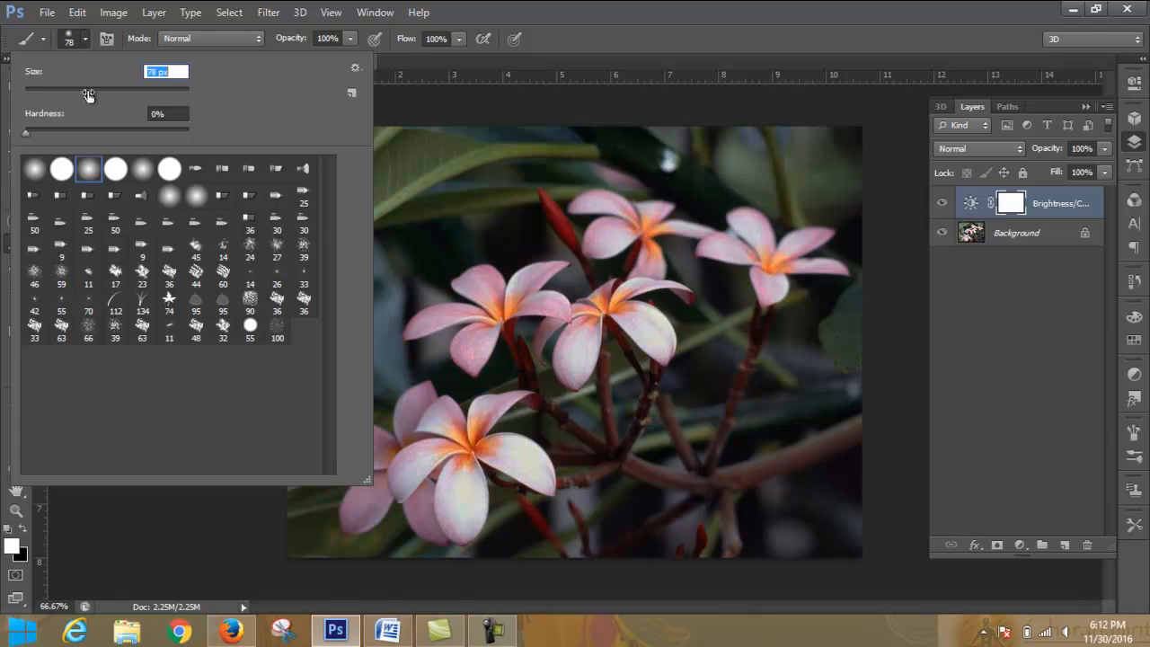
pyautogui.click(87, 39)
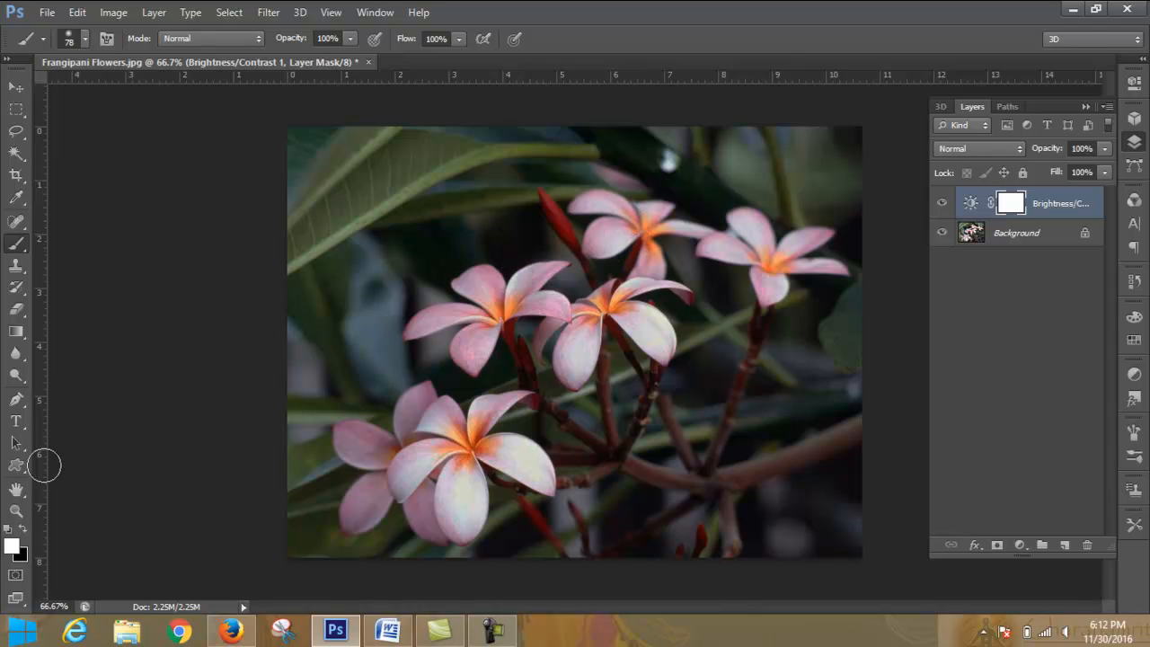
# - Paint with black on the Brightness/Contrast layer's mask over the flowers to restore their original brightness
pyautogui.click(22, 529)
pyautogui.moveTo(507, 285)
pyautogui.mouseDown()
pyautogui.moveTo(481, 312)
pyautogui.moveTo(526, 272)
pyautogui.moveTo(562, 310)
pyautogui.moveTo(430, 325)
pyautogui.moveTo(480, 318)
pyautogui.moveTo(472, 358)
pyautogui.moveTo(475, 335)
pyautogui.moveTo(625, 299)
pyautogui.moveTo(598, 320)
pyautogui.moveTo(620, 301)
pyautogui.moveTo(652, 331)
pyautogui.moveTo(632, 294)
pyautogui.moveTo(614, 322)
pyautogui.mouseUp()
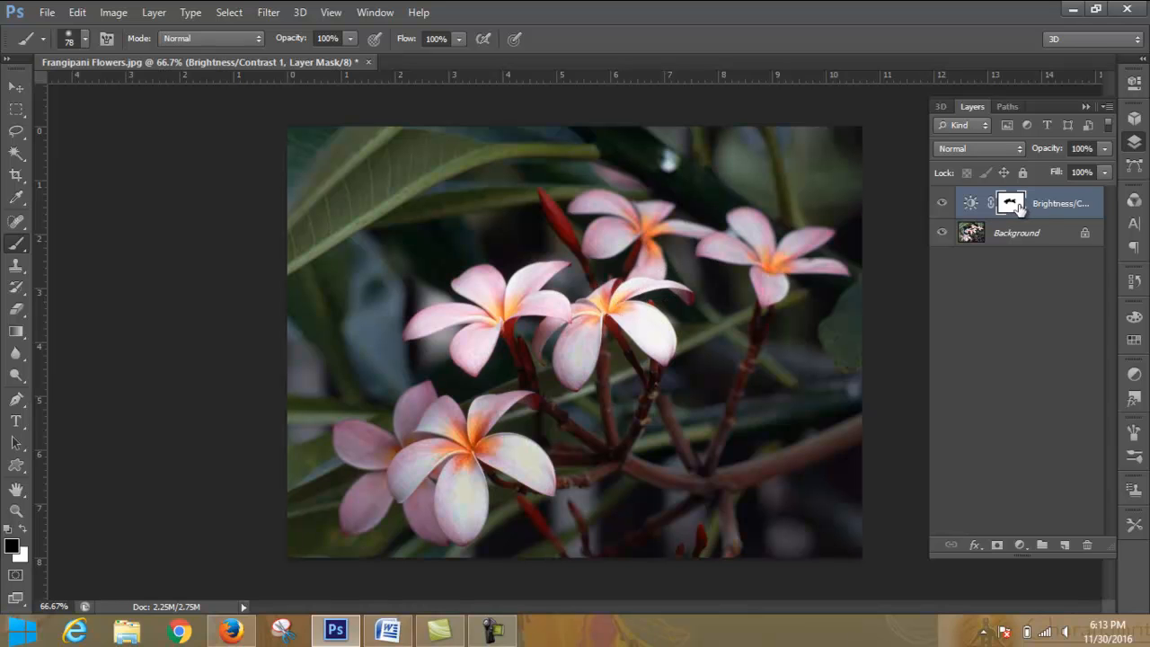
pyautogui.moveTo(619, 216)
pyautogui.mouseDown()
pyautogui.moveTo(624, 225)
pyautogui.moveTo(606, 216)
pyautogui.moveTo(661, 230)
pyautogui.moveTo(638, 220)
pyautogui.mouseUp()
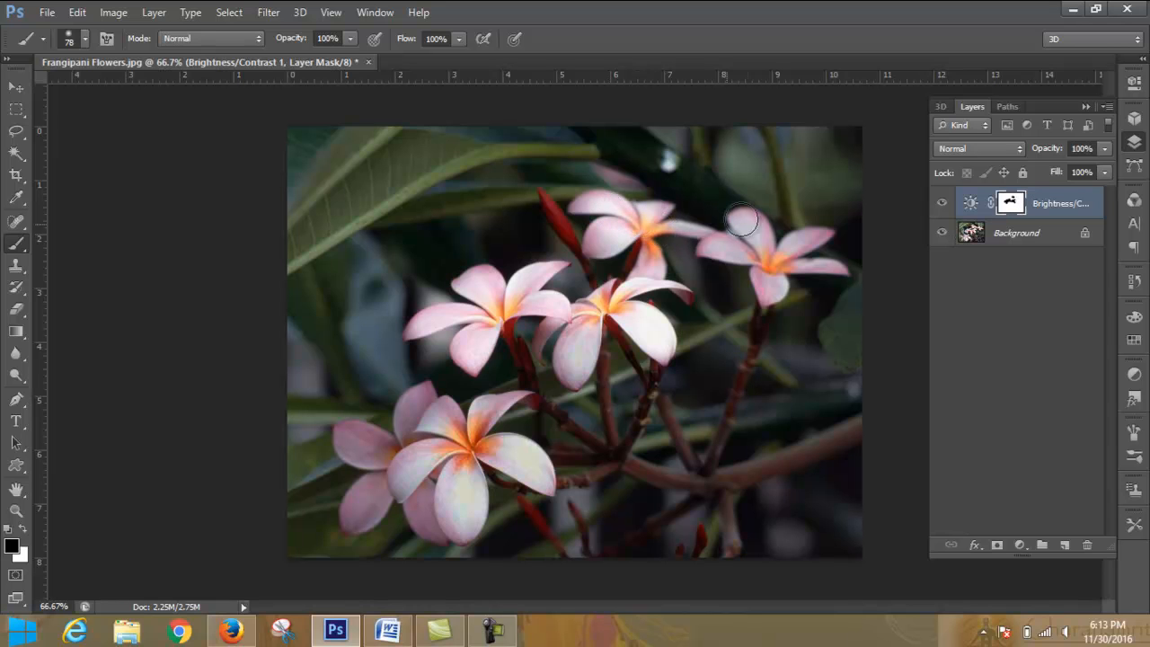
pyautogui.hotkey('ctrl', '+')
pyautogui.moveTo(613, 213)
pyautogui.mouseDown()
pyautogui.moveTo(600, 209)
pyautogui.moveTo(674, 223)
pyautogui.moveTo(652, 274)
pyautogui.mouseUp()
pyautogui.moveTo(771, 255)
pyautogui.mouseDown()
pyautogui.moveTo(748, 225)
pyautogui.moveTo(768, 271)
pyautogui.moveTo(726, 249)
pyautogui.moveTo(776, 263)
pyautogui.moveTo(770, 286)
pyautogui.moveTo(778, 261)
pyautogui.moveTo(827, 229)
pyautogui.moveTo(816, 268)
pyautogui.mouseUp()
pyautogui.moveTo(474, 465)
pyautogui.mouseDown()
pyautogui.moveTo(462, 426)
pyautogui.moveTo(503, 406)
pyautogui.moveTo(471, 431)
pyautogui.moveTo(428, 416)
pyautogui.moveTo(455, 417)
pyautogui.moveTo(539, 470)
pyautogui.moveTo(498, 446)
pyautogui.moveTo(458, 443)
pyautogui.moveTo(456, 529)
pyautogui.moveTo(456, 443)
pyautogui.moveTo(432, 449)
pyautogui.moveTo(399, 491)
pyautogui.moveTo(420, 452)
pyautogui.moveTo(426, 423)
pyautogui.moveTo(401, 449)
pyautogui.moveTo(423, 394)
pyautogui.moveTo(380, 453)
pyautogui.moveTo(338, 444)
pyautogui.moveTo(380, 447)
pyautogui.moveTo(367, 448)
pyautogui.moveTo(382, 514)
pyautogui.moveTo(385, 468)
pyautogui.moveTo(356, 497)
pyautogui.moveTo(412, 484)
pyautogui.moveTo(441, 537)
pyautogui.moveTo(464, 535)
pyautogui.moveTo(463, 444)
pyautogui.moveTo(493, 439)
pyautogui.mouseUp()
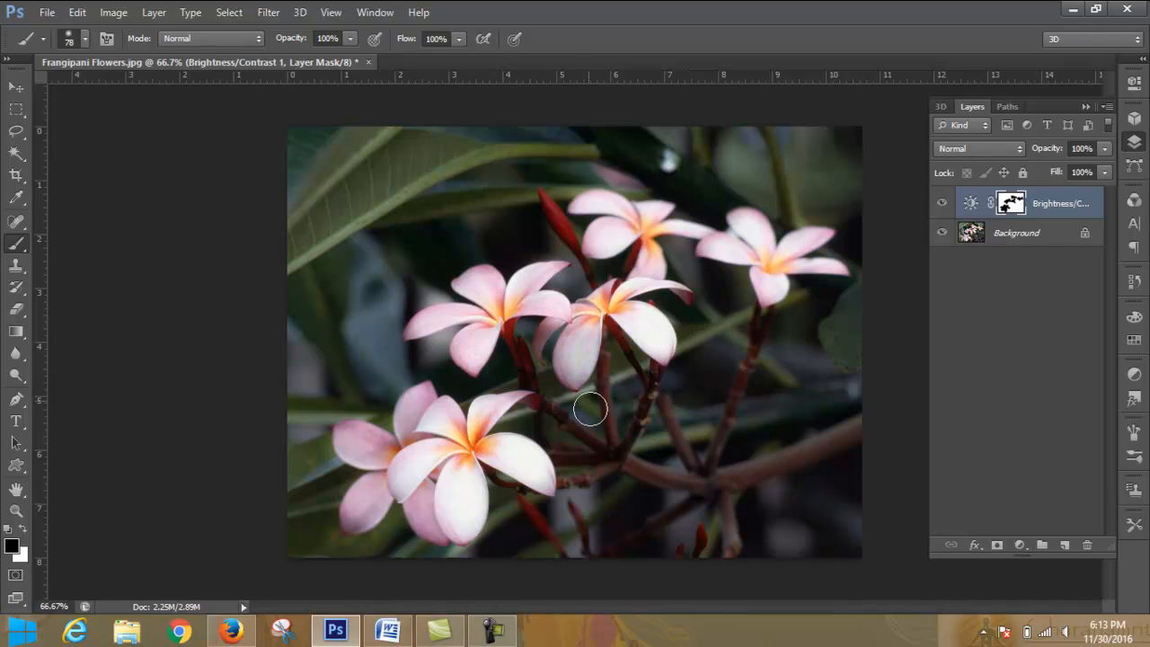
# - Brighten part of the large leaf by painting black on the mask, and darken it again with white
pyautogui.moveTo(394, 207)
pyautogui.mouseDown()
pyautogui.moveTo(339, 206)
pyautogui.moveTo(401, 205)
pyautogui.mouseUp()
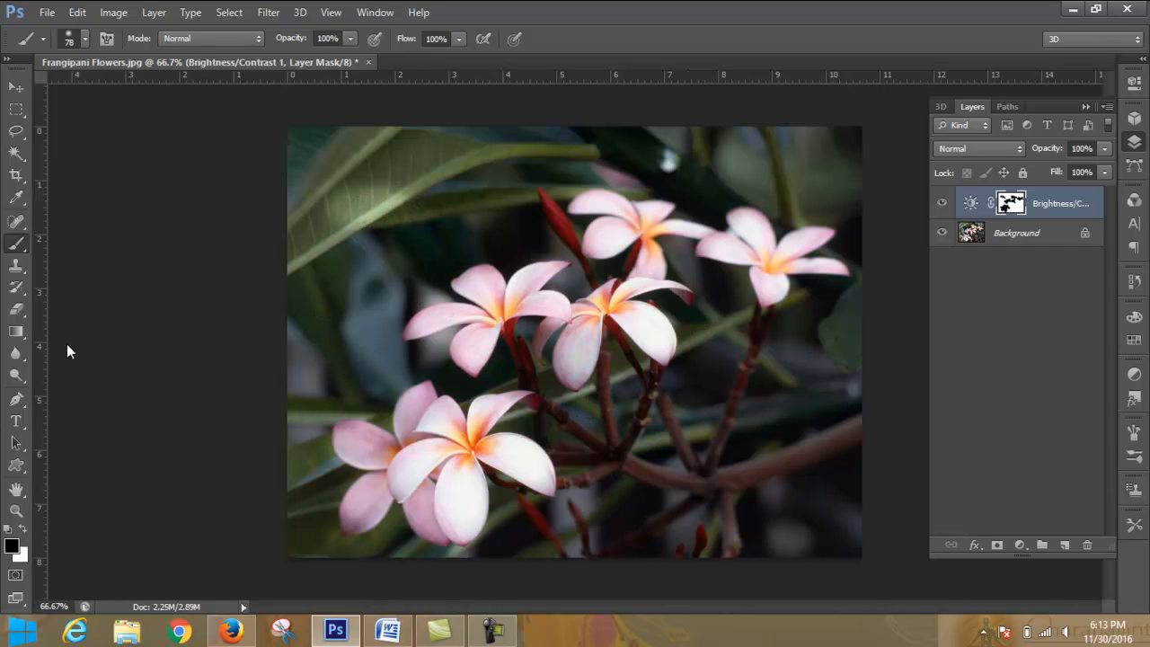
pyautogui.click(23, 530)
pyautogui.moveTo(451, 178)
pyautogui.mouseDown()
pyautogui.moveTo(342, 262)
pyautogui.moveTo(356, 236)
pyautogui.mouseUp()
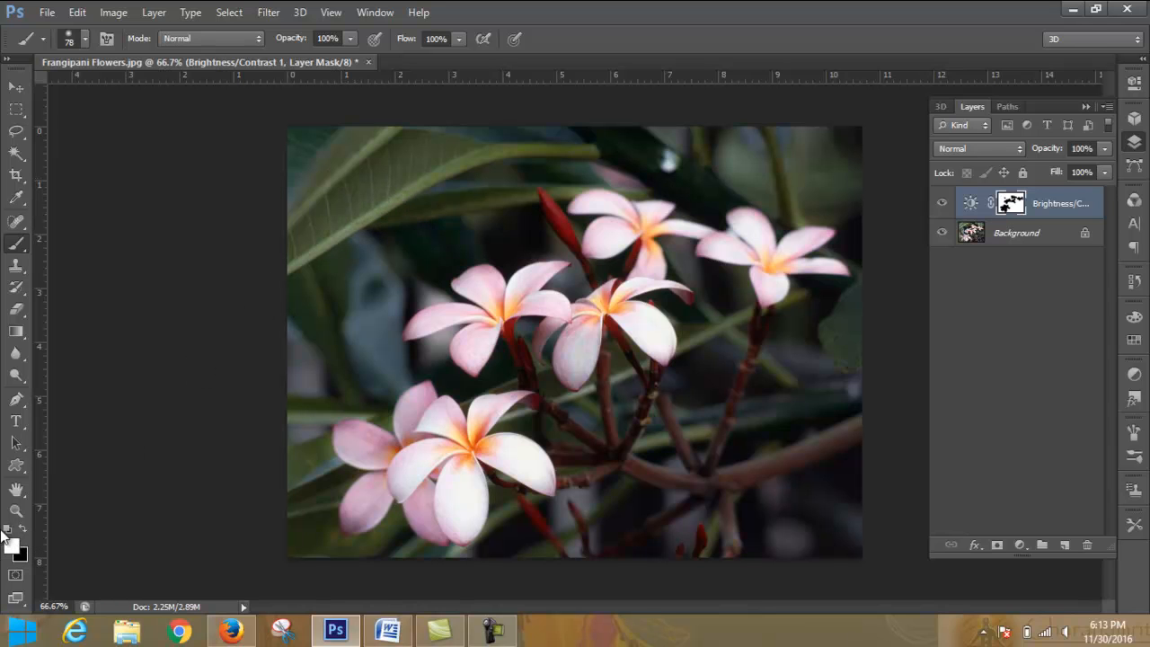
pyautogui.click(1020, 544)
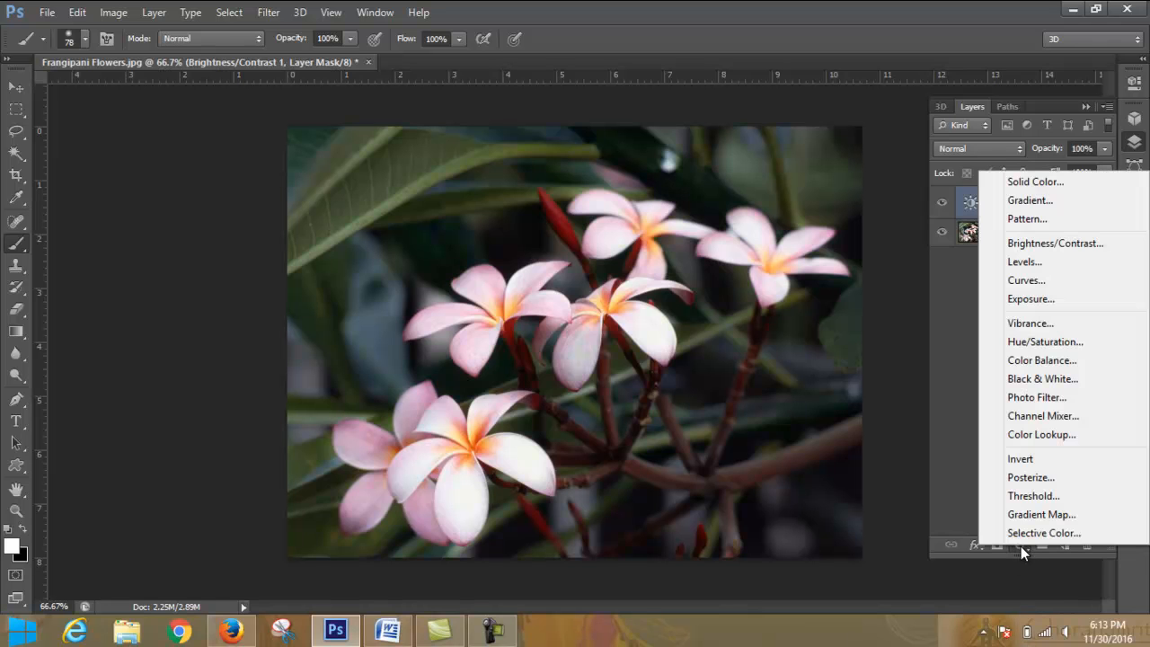
pyautogui.click(1021, 546)
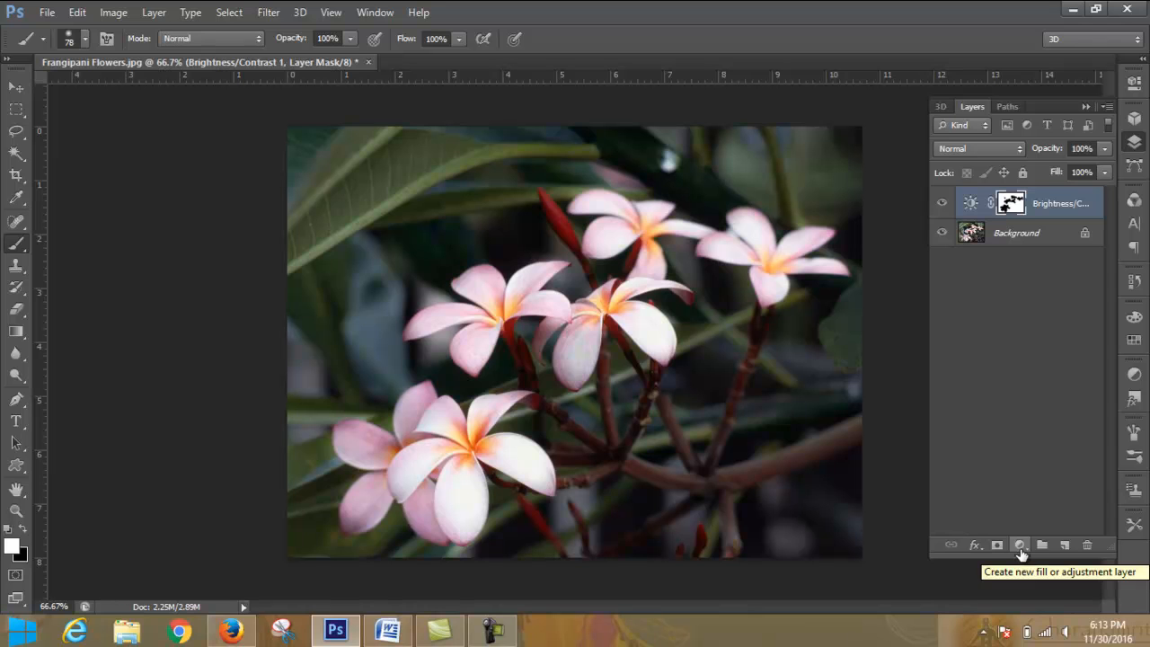
pyautogui.click(110, 10)
pyautogui.moveTo(269, 55)
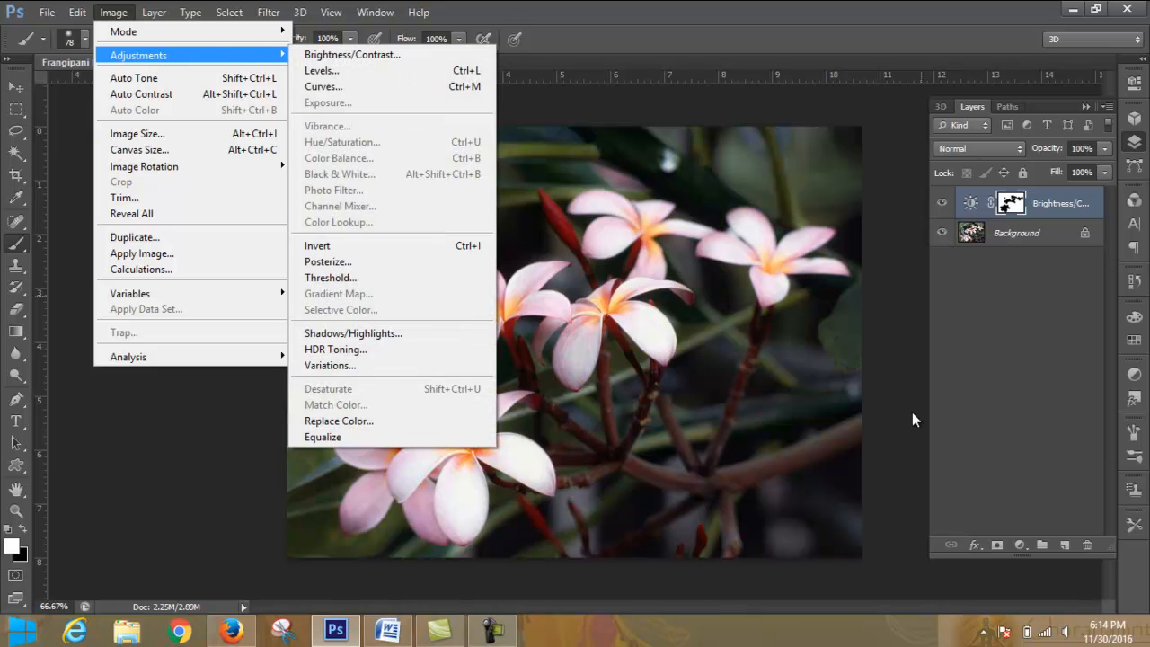
# - Add a Levels adjustment layer on top of the stack and select the Brightness/Contrast layer below it
pyautogui.click(1020, 545)
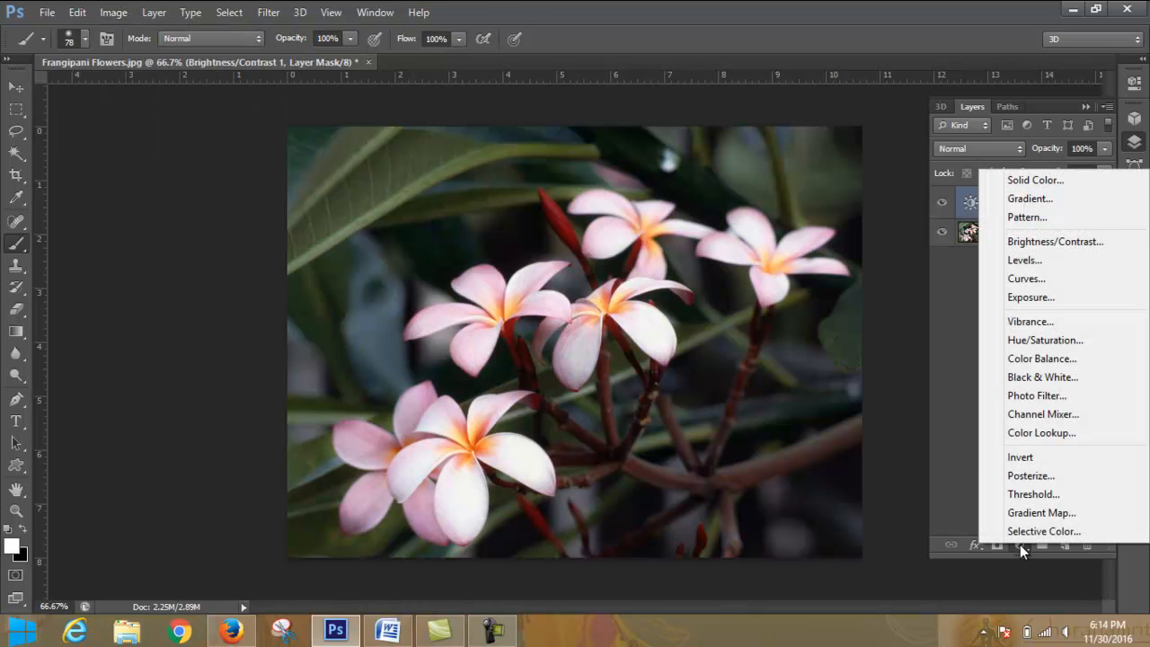
pyautogui.click(1057, 263)
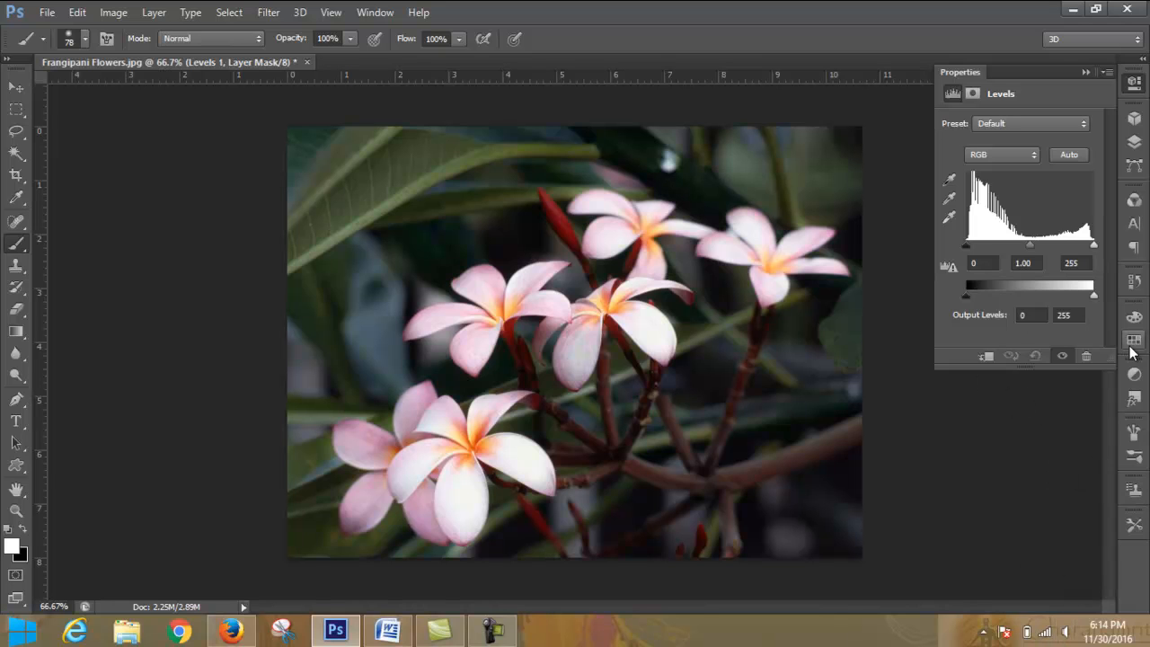
pyautogui.click(1134, 144)
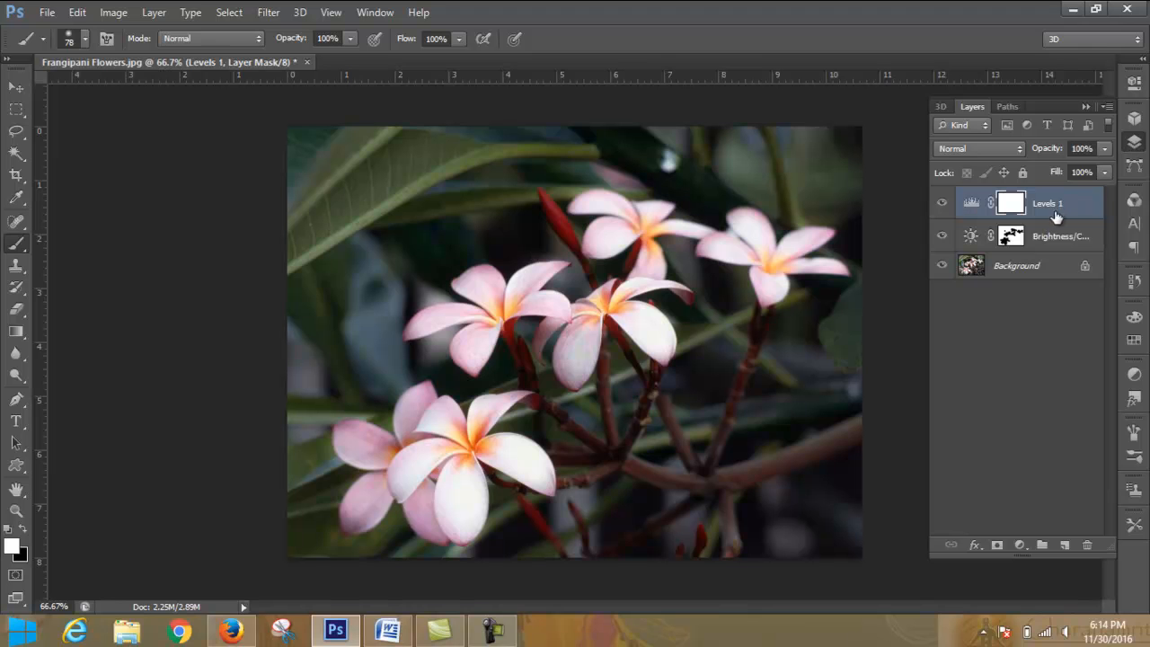
pyautogui.click(1060, 236)
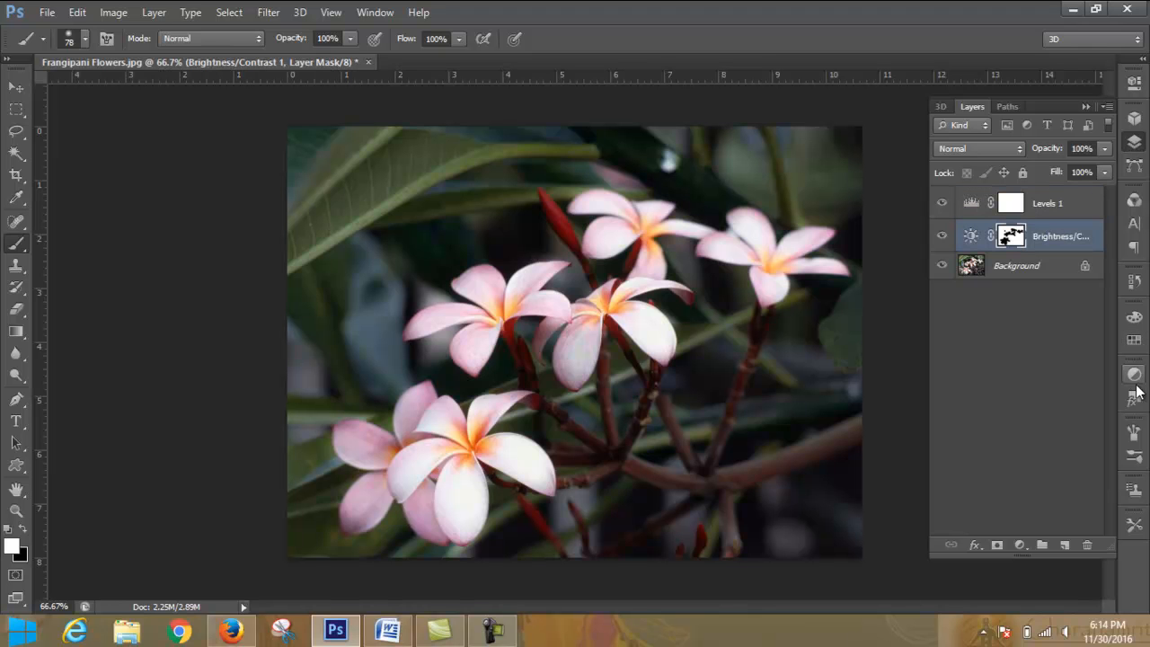
# - Revert the image to its original Frangipani Flowers.jpg snapshot in the history
pyautogui.click(1134, 281)
pyautogui.click(1029, 236)
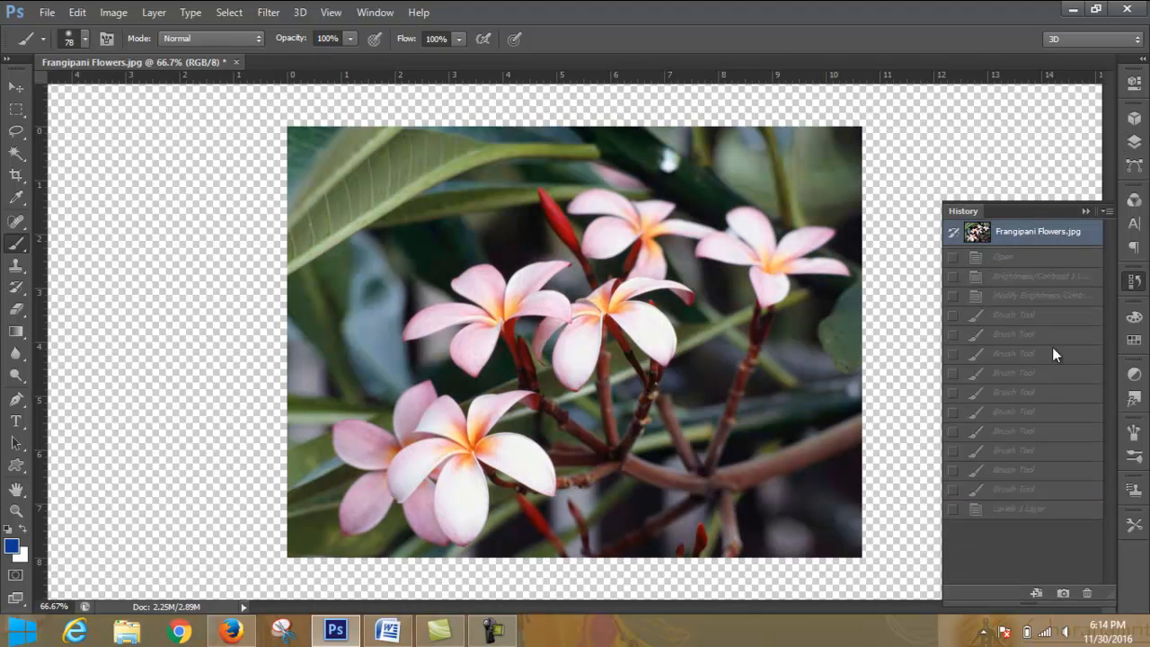
pyautogui.click(1087, 211)
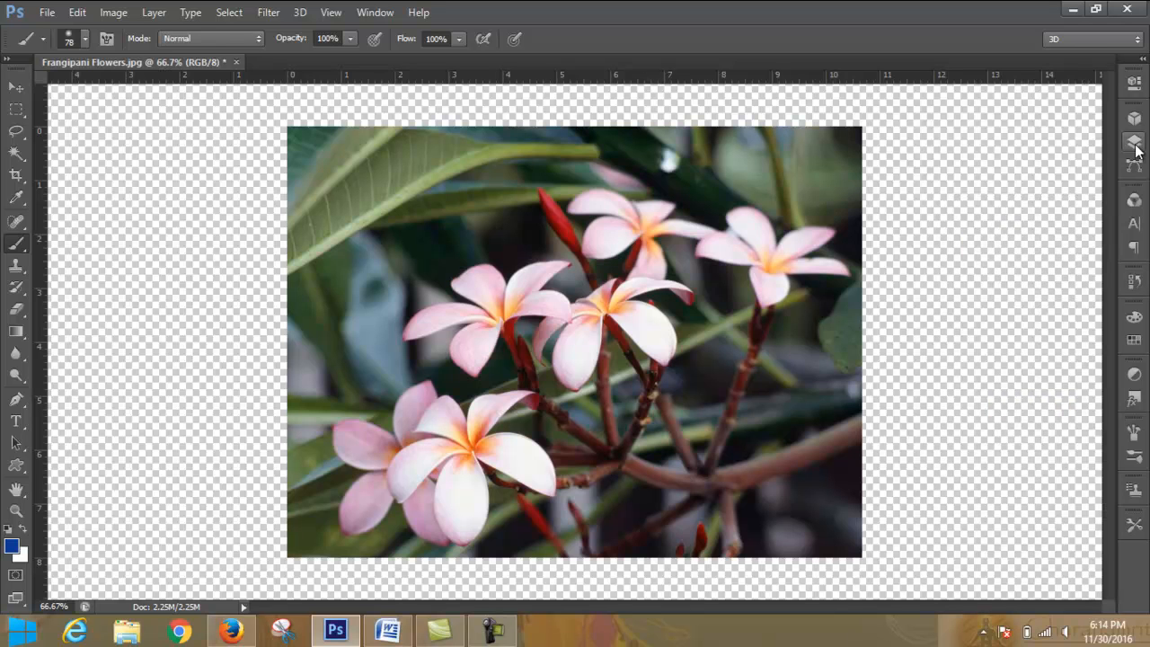
# - Add a Levels adjustment layer above the original photo and enlarge its settings area
pyautogui.click(1136, 146)
pyautogui.click(1030, 545)
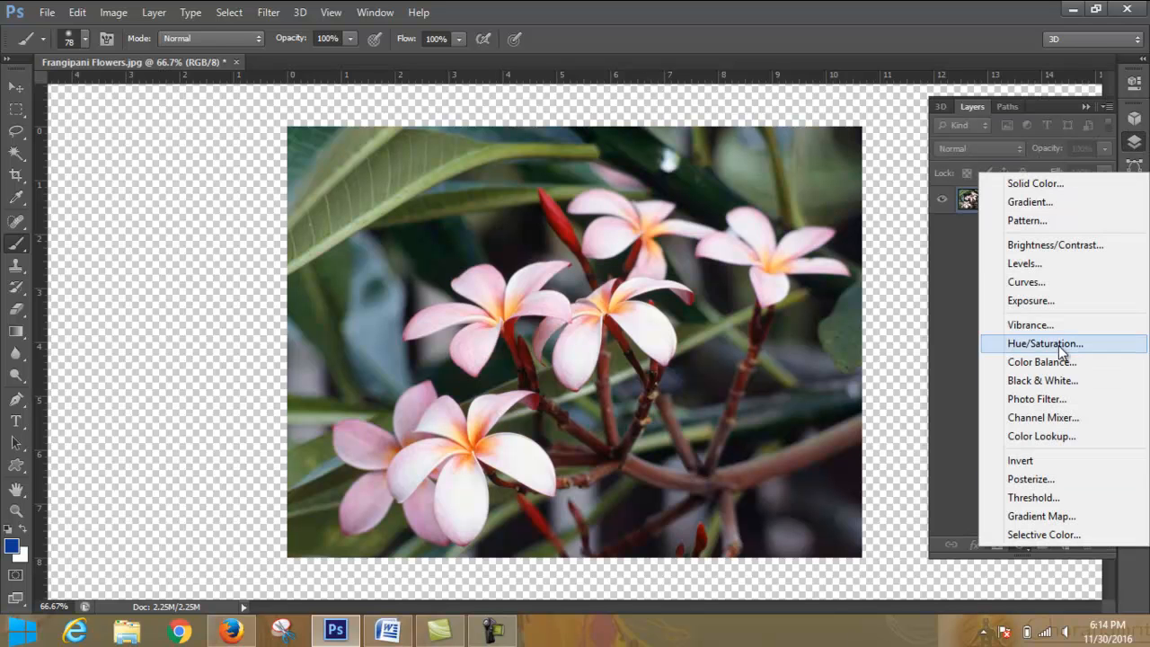
pyautogui.click(1048, 264)
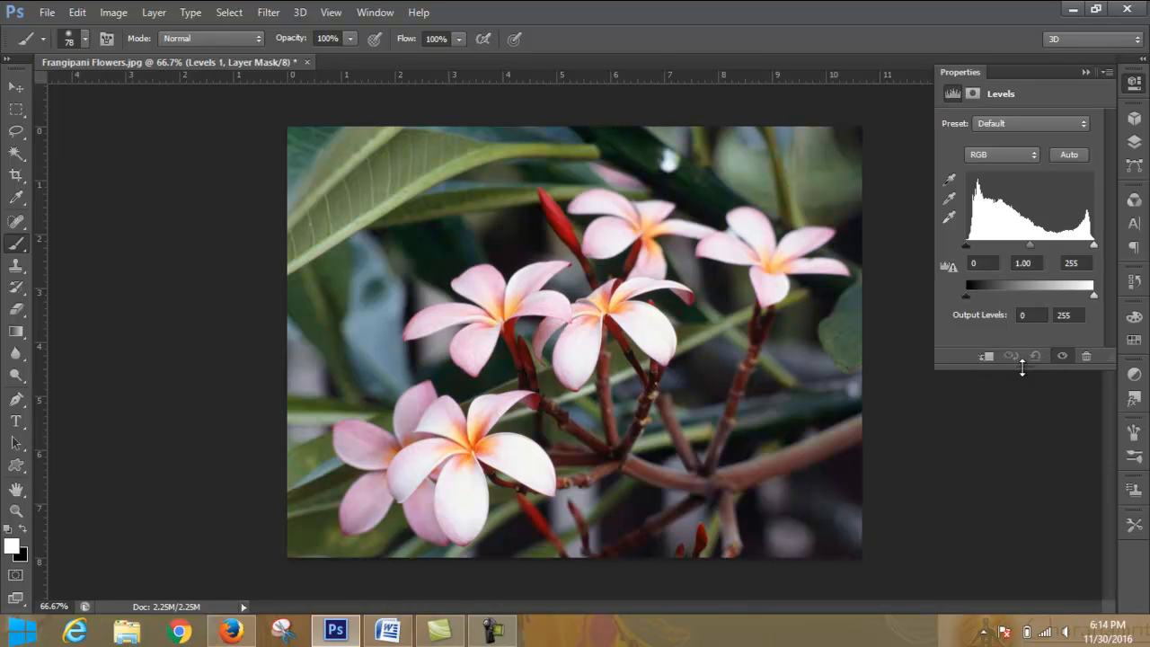
pyautogui.moveTo(1028, 386)
pyautogui.mouseDown()
pyautogui.moveTo(1025, 421)
pyautogui.moveTo(1030, 404)
pyautogui.mouseUp()
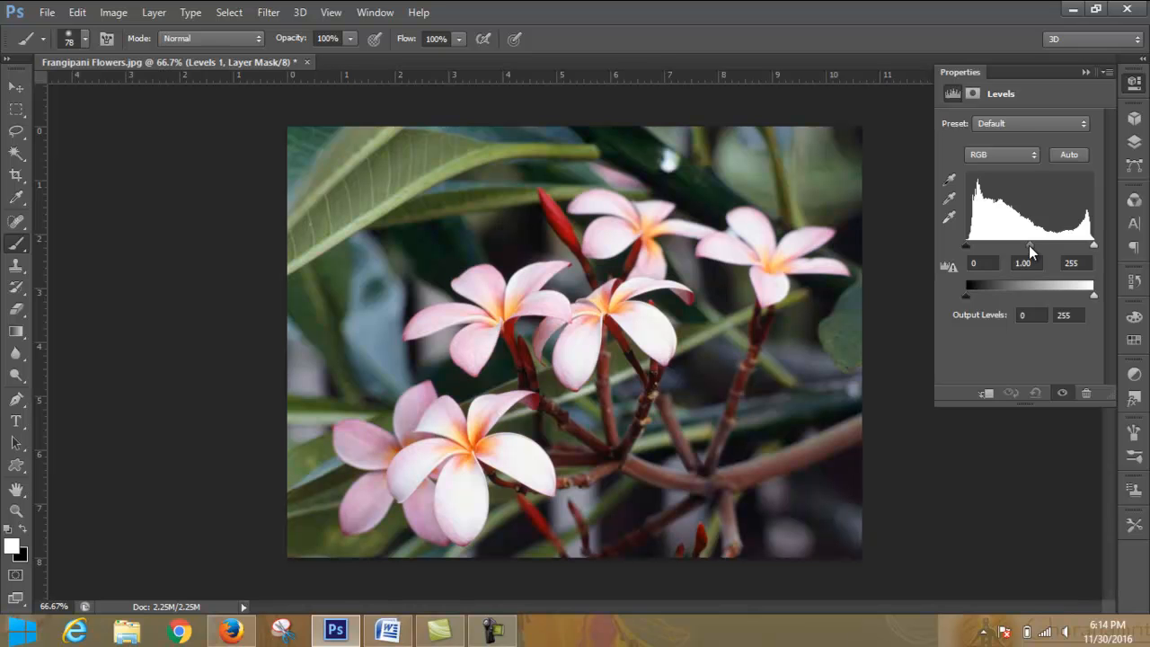
# - Try out the Levels input sliders, undoing the white point change and brightening the midtones
pyautogui.moveTo(1029, 243)
pyautogui.mouseDown()
pyautogui.moveTo(1040, 245)
pyautogui.moveTo(1007, 255)
pyautogui.moveTo(1031, 263)
pyautogui.mouseUp()
pyautogui.moveTo(1094, 245)
pyautogui.mouseDown()
pyautogui.moveTo(1066, 249)
pyautogui.moveTo(1095, 248)
pyautogui.mouseUp()
pyautogui.moveTo(970, 247)
pyautogui.mouseDown()
pyautogui.moveTo(1005, 245)
pyautogui.moveTo(966, 248)
pyautogui.mouseUp()
pyautogui.moveTo(1095, 245); pyautogui.dragTo(1048, 250)
pyautogui.hotkey('ctrl', 'z')
pyautogui.moveTo(967, 247); pyautogui.dragTo(932, 246)
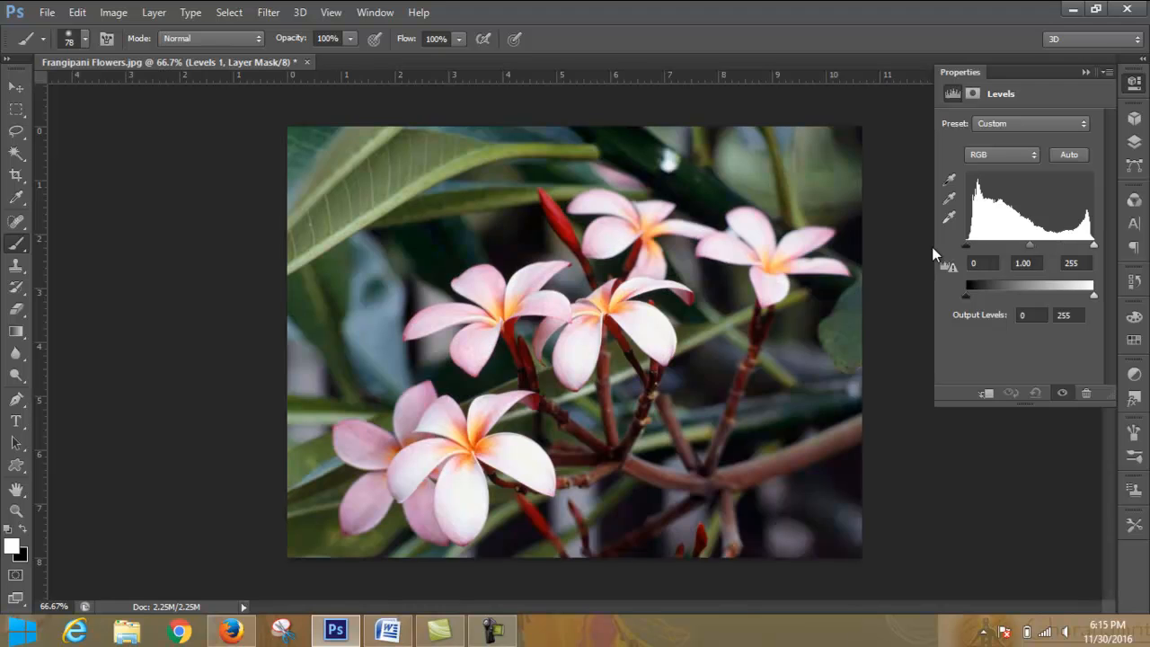
pyautogui.moveTo(1031, 245)
pyautogui.mouseDown()
pyautogui.moveTo(999, 244)
pyautogui.moveTo(1047, 246)
pyautogui.moveTo(1000, 251)
pyautogui.moveTo(1057, 248)
pyautogui.moveTo(1023, 251)
pyautogui.mouseUp()
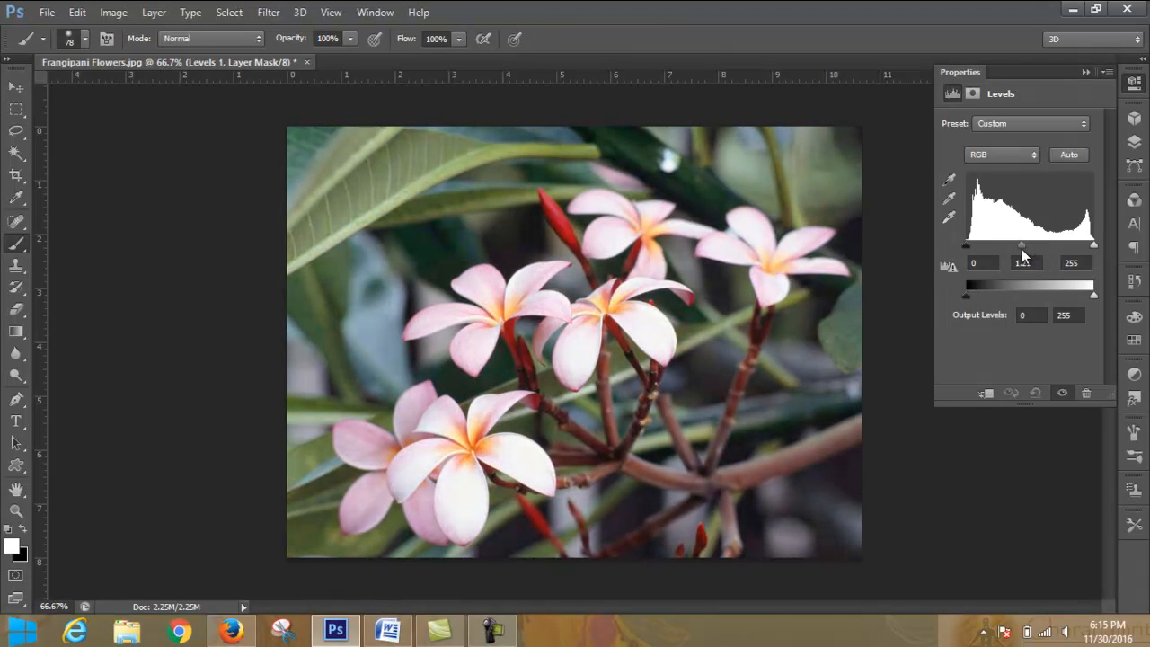
# - Try the Levels presets from Darker and Increase Contrast 1 through to Midtones Brighter
pyautogui.click(1068, 122)
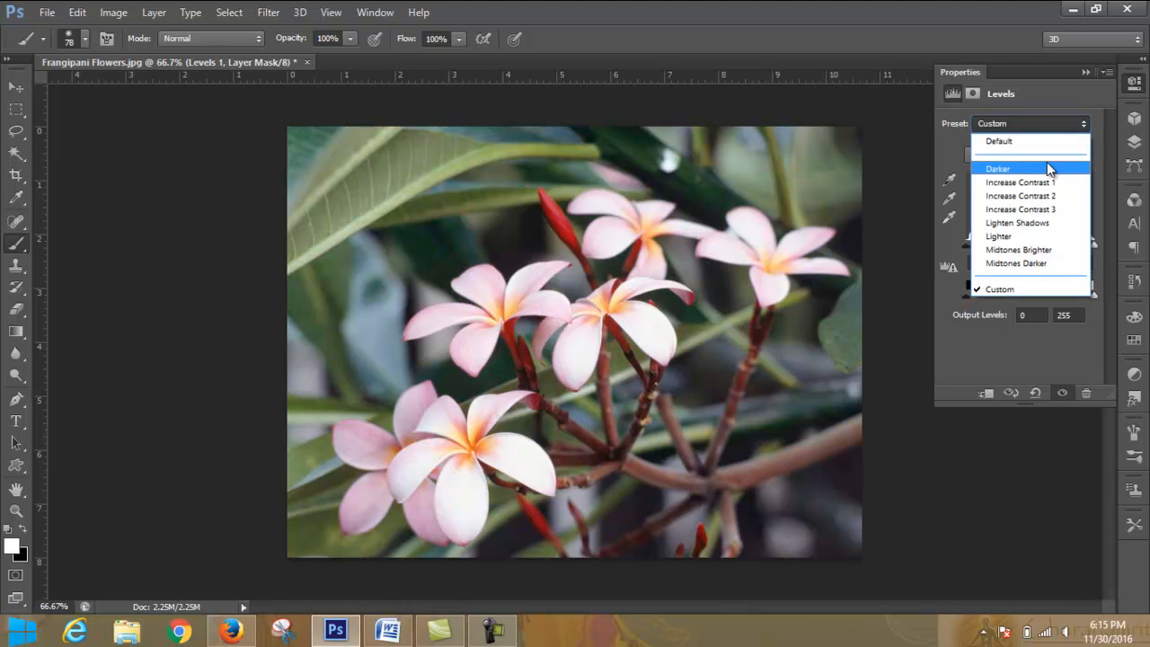
pyautogui.click(1047, 165)
pyautogui.click(1047, 121)
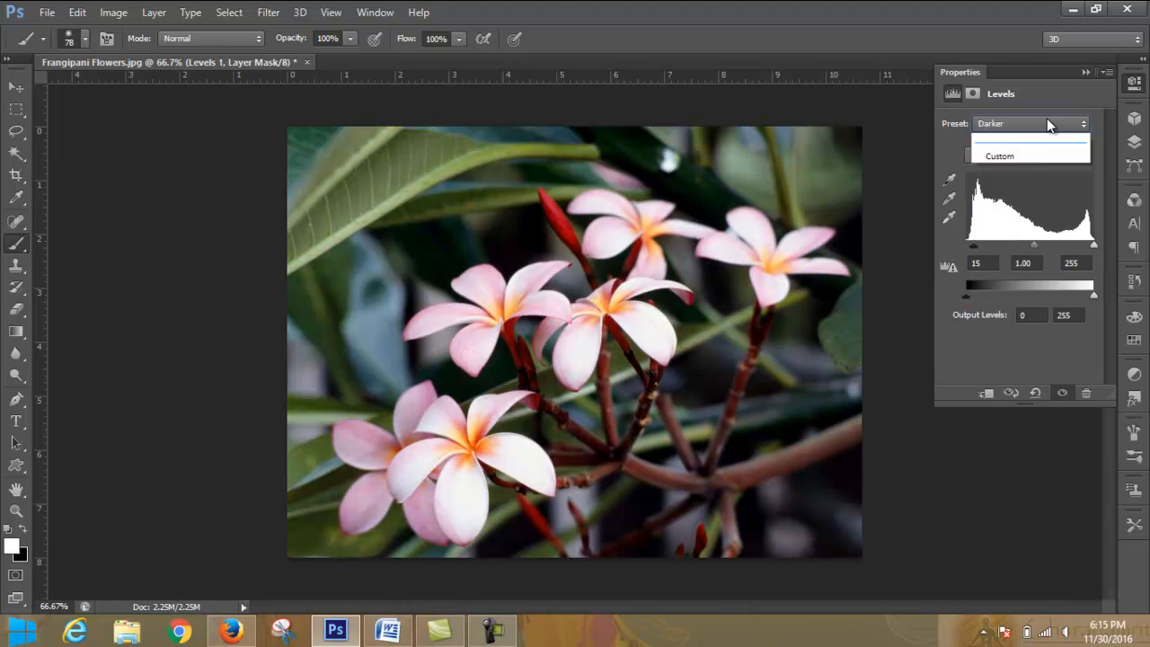
pyautogui.click(1041, 183)
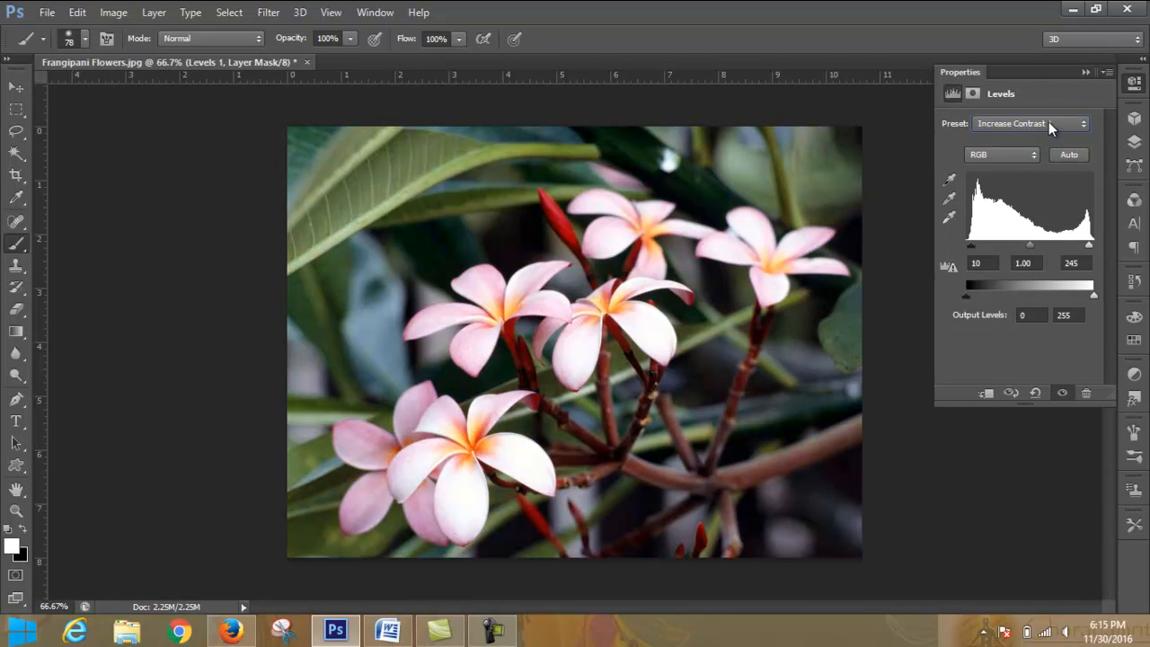
pyautogui.press('Down')
pyautogui.press('Down')
pyautogui.press('Down')
pyautogui.press('Down')
pyautogui.press('Down')
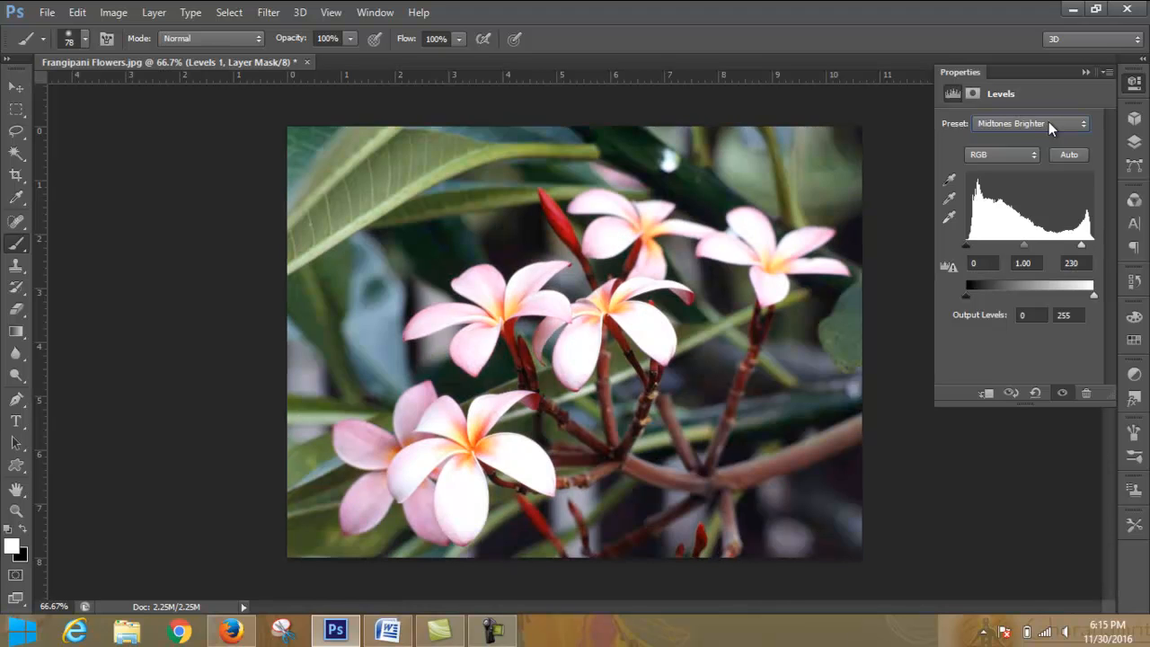
# - Try the Custom, Lighter and Lighten Shadows presets on the Levels layer, ending on the Darker preset
pyautogui.press('Down')
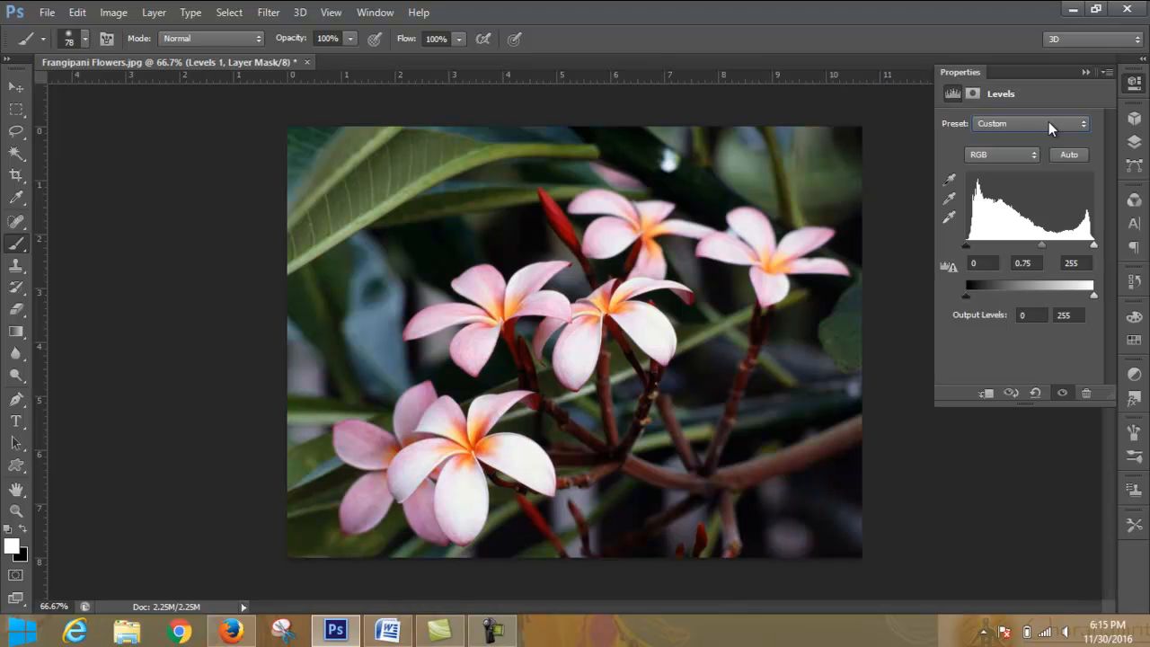
pyautogui.press('Up')
pyautogui.press('Up')
pyautogui.press('Up')
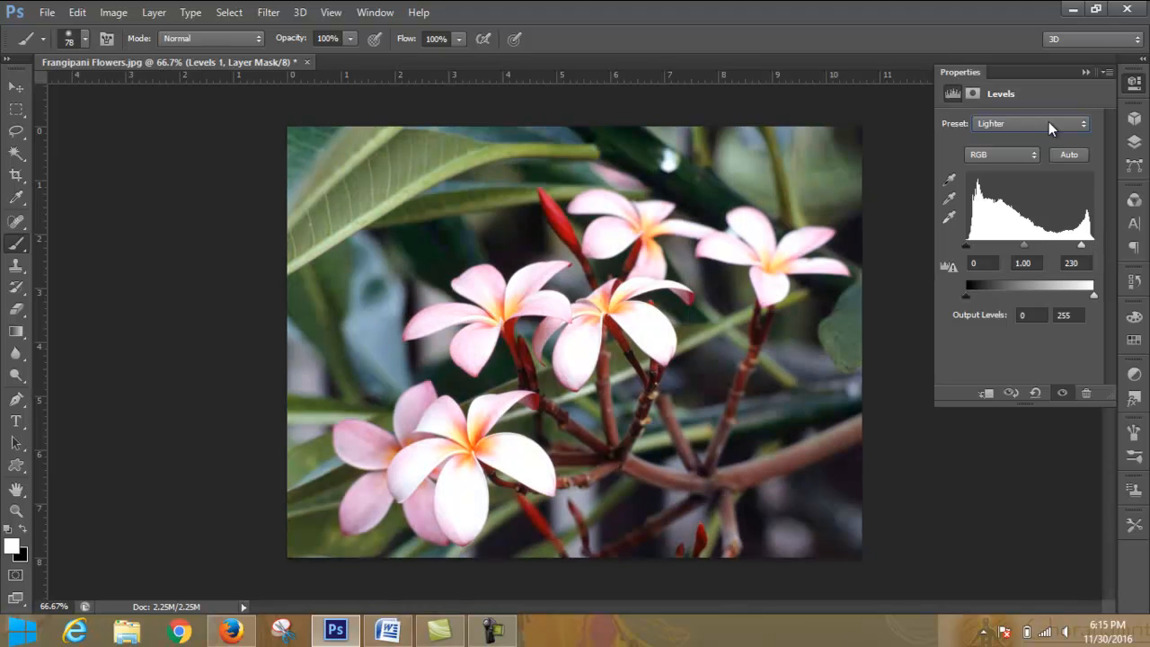
pyautogui.press('Up')
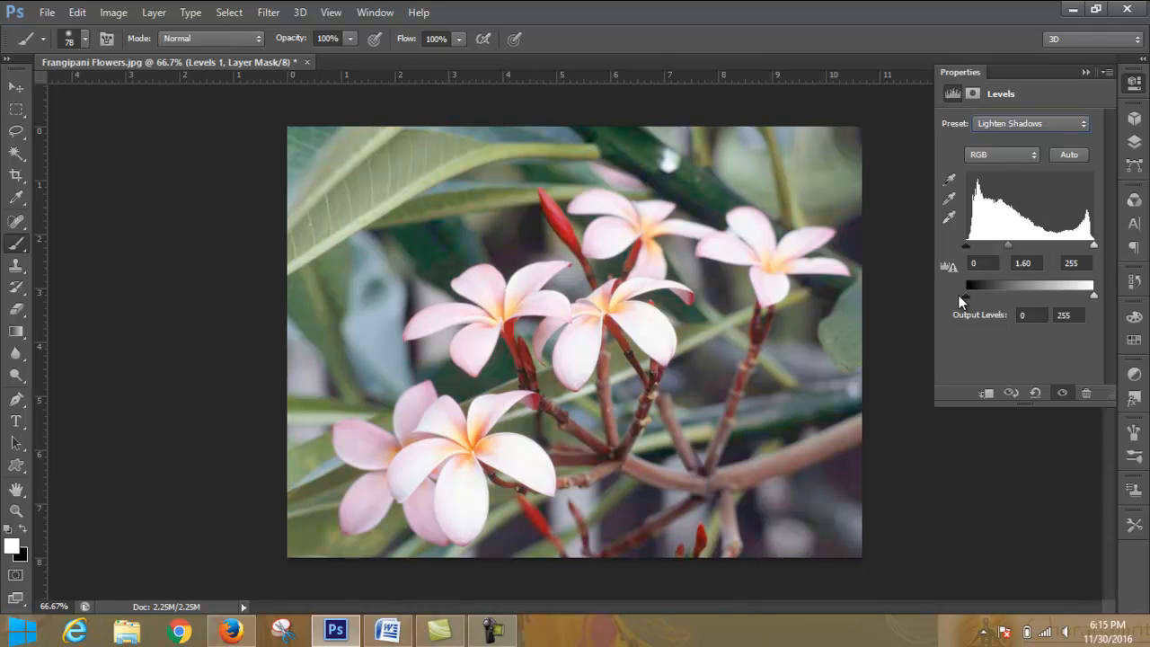
pyautogui.click(1083, 120)
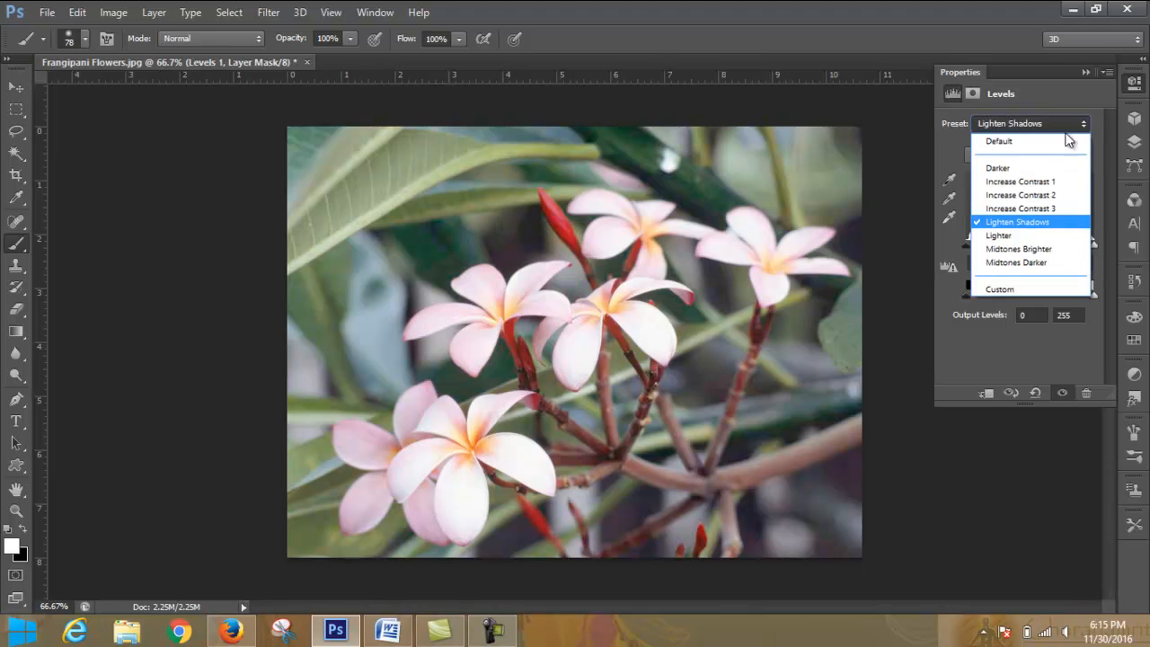
pyautogui.click(1036, 166)
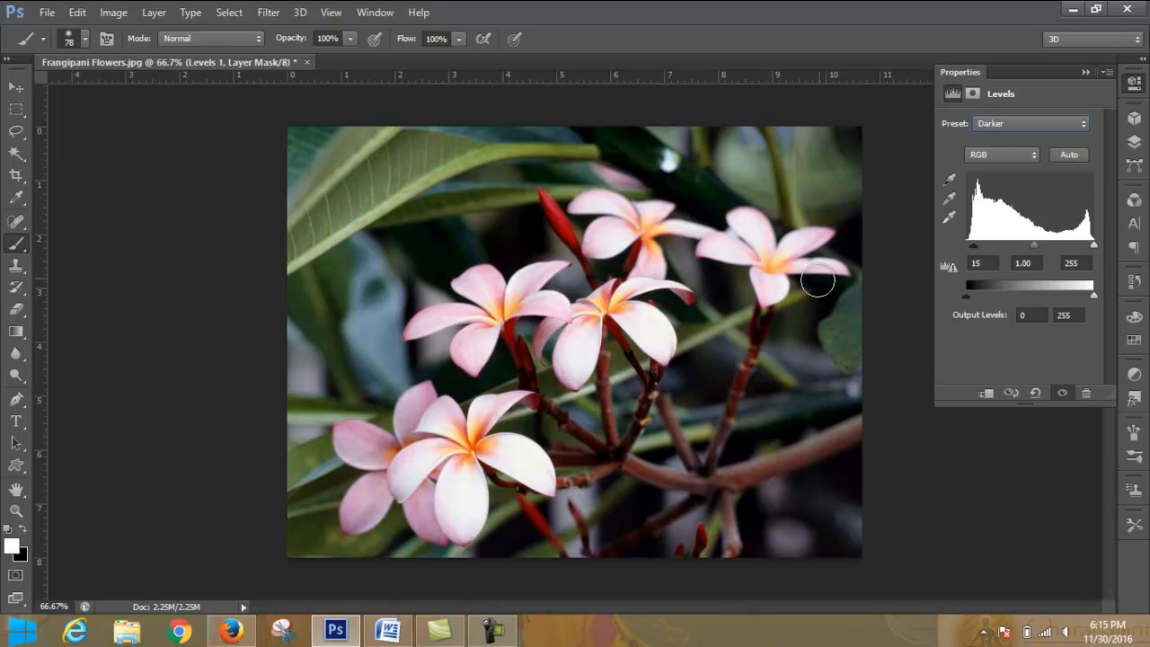
# - Reopen the Levels 1 layer's settings from the layer stack and apply the Increase Contrast 1 preset
pyautogui.click(1085, 71)
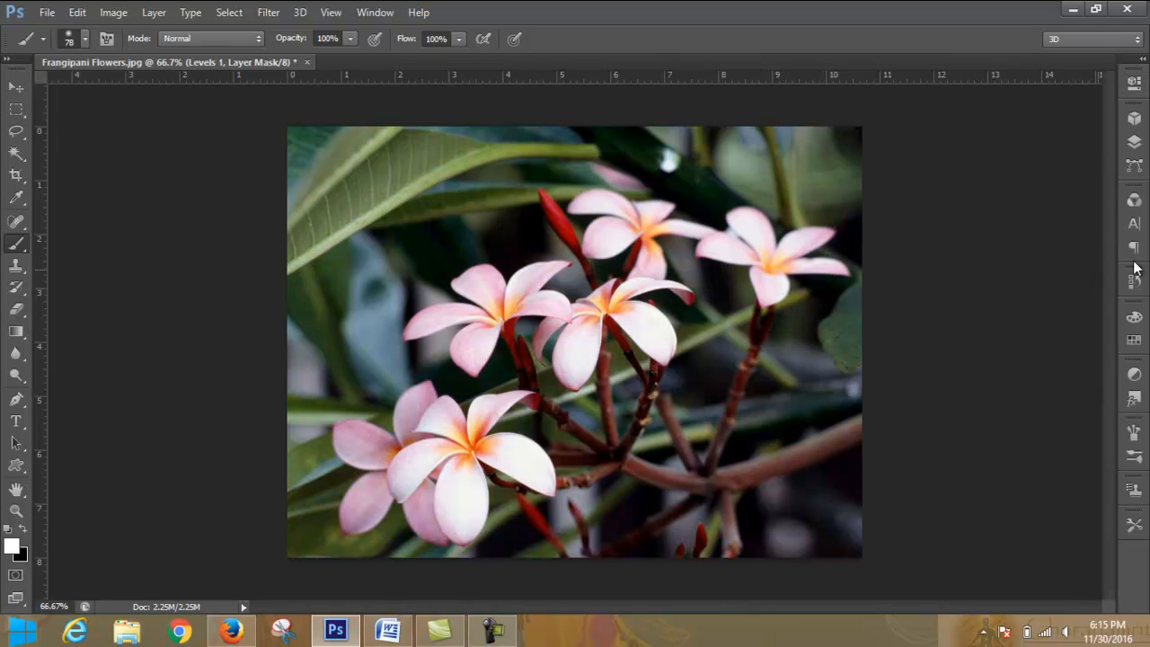
pyautogui.click(1136, 143)
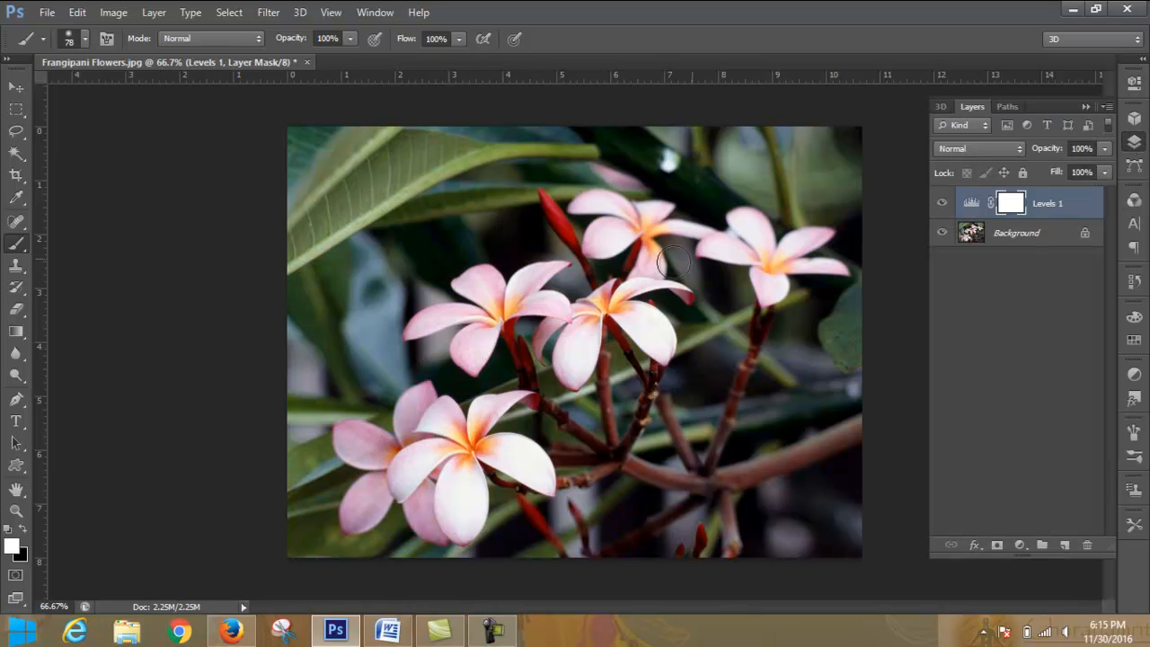
pyautogui.doubleClick(972, 205)
pyautogui.click(1074, 124)
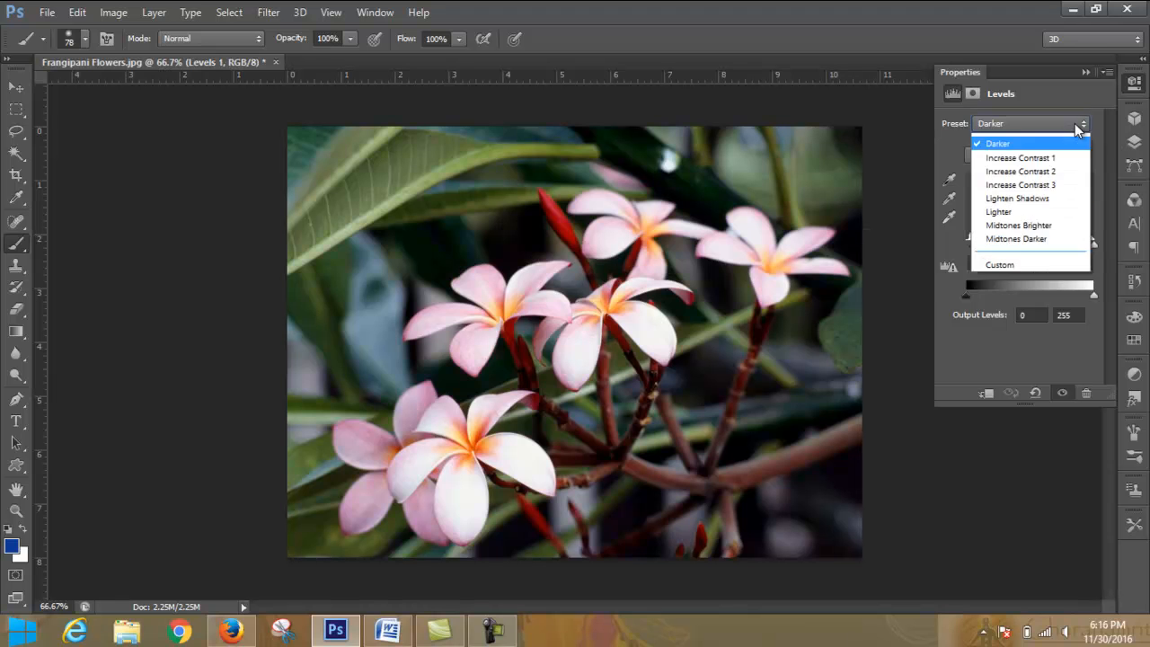
pyautogui.click(1066, 184)
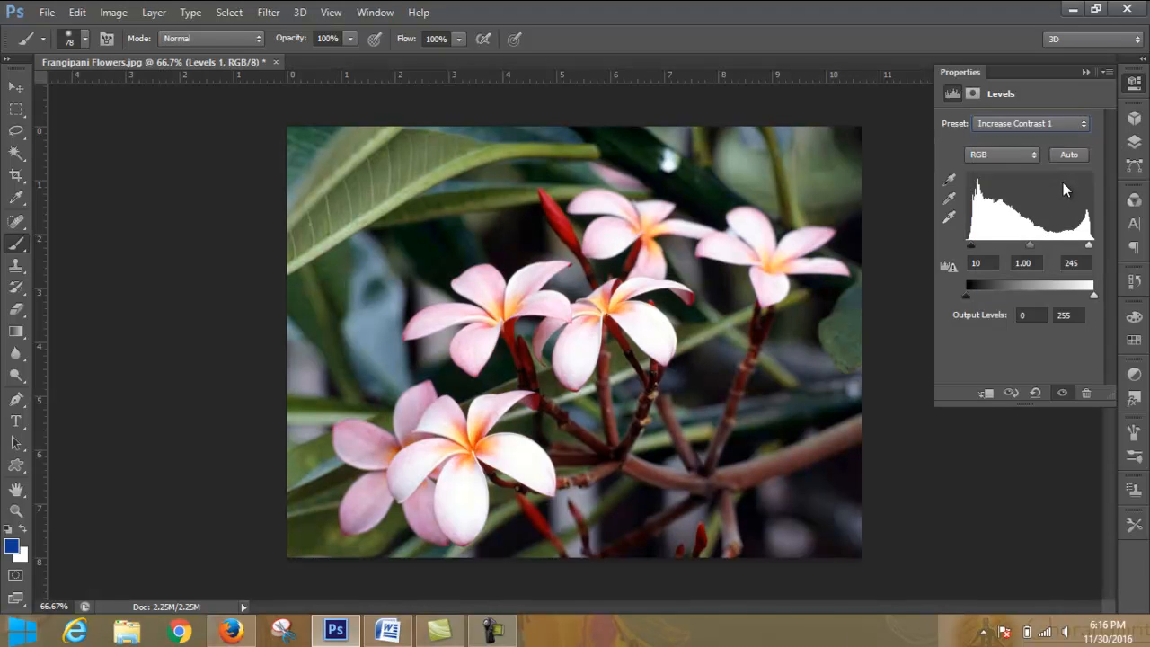
# - Try the Lighten Shadows, Lighter and Midtones Brighter presets in turn, finishing with the Custom setting
pyautogui.click(1085, 126)
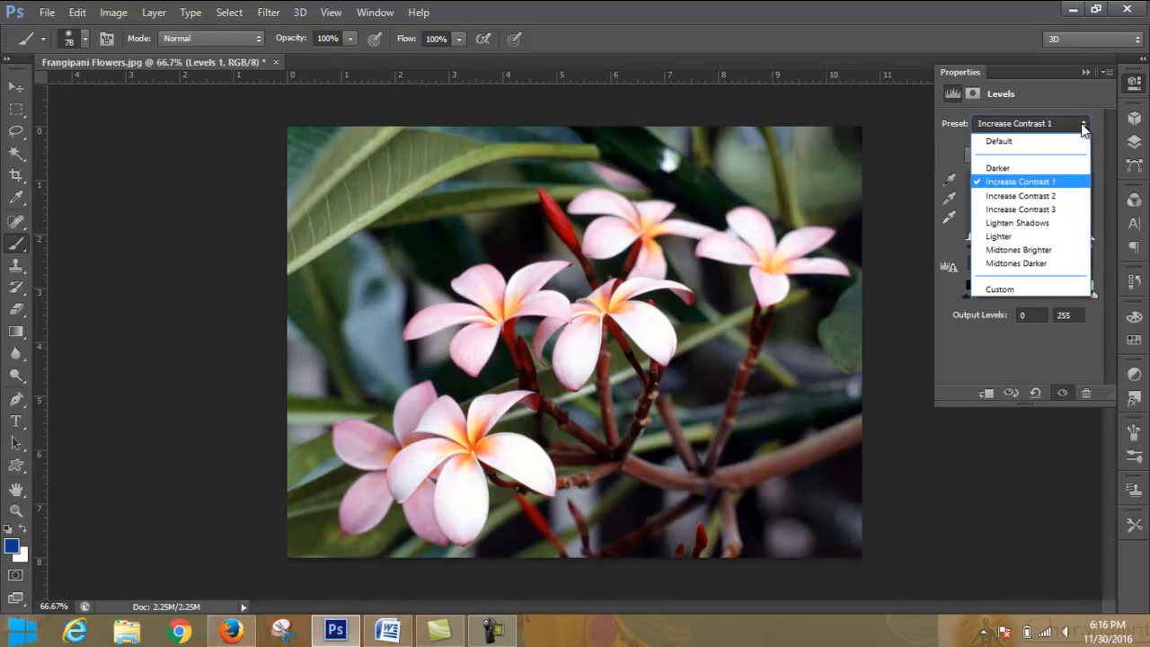
pyautogui.click(1065, 222)
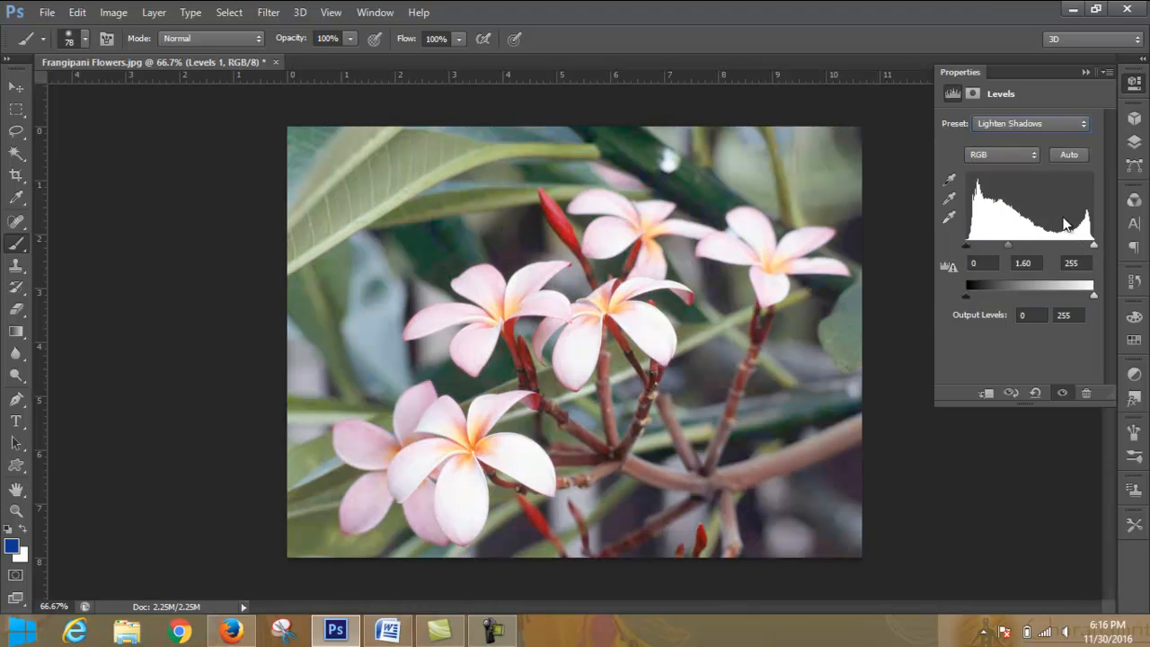
pyautogui.click(1073, 122)
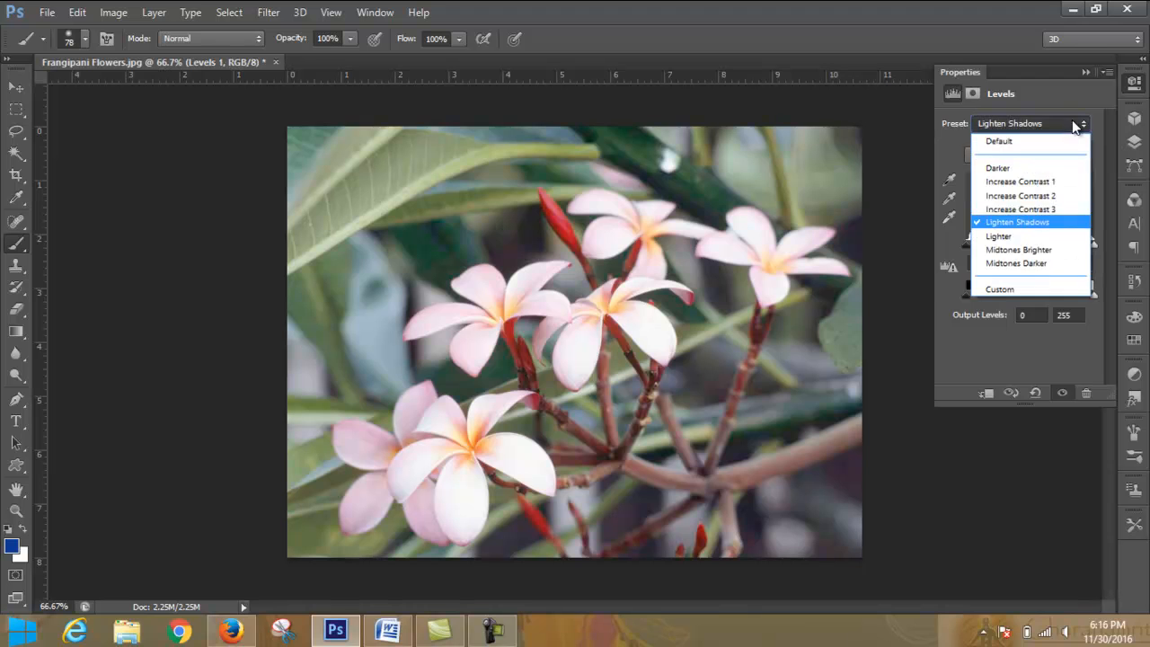
pyautogui.click(1059, 236)
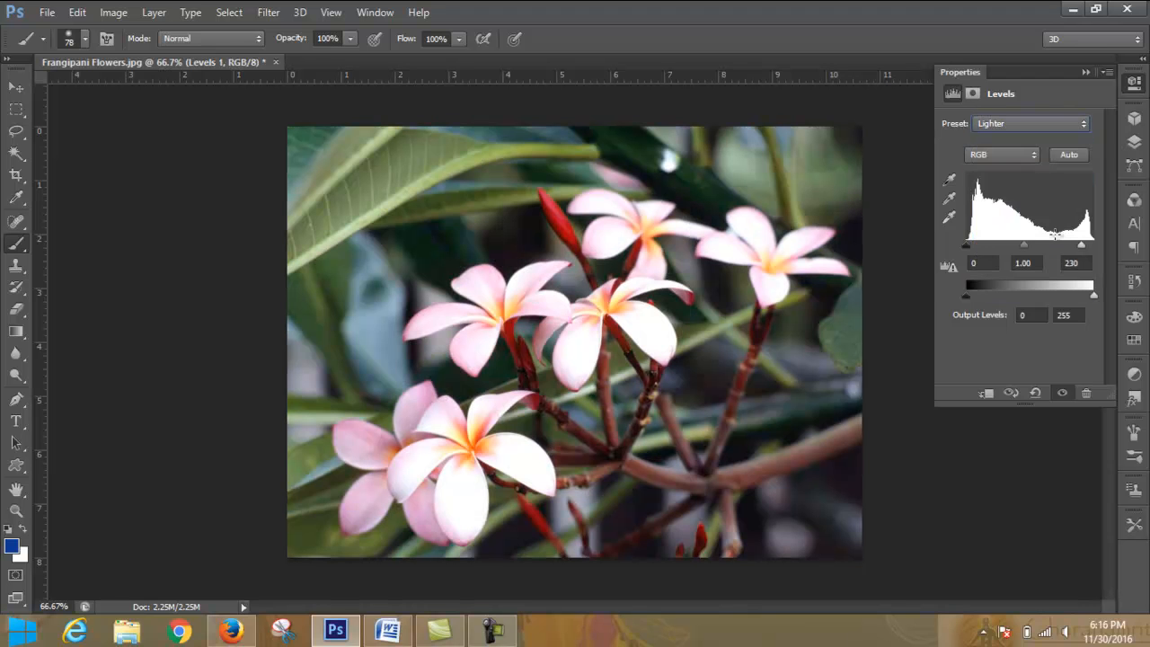
pyautogui.click(1060, 120)
pyautogui.click(1051, 250)
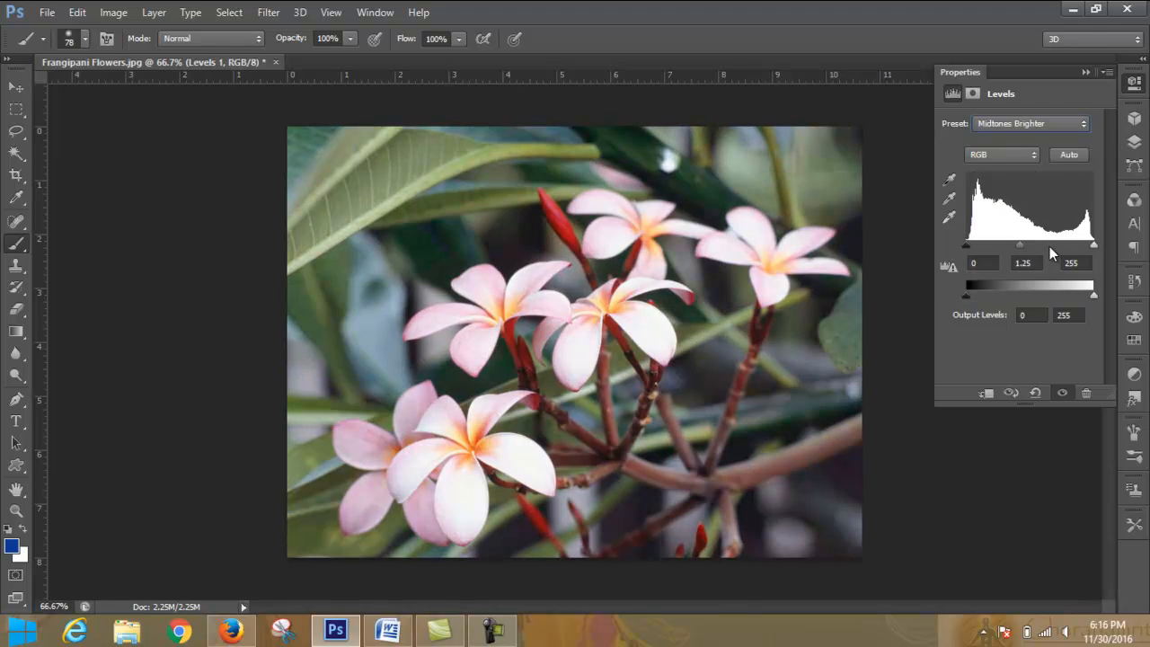
pyautogui.click(1069, 123)
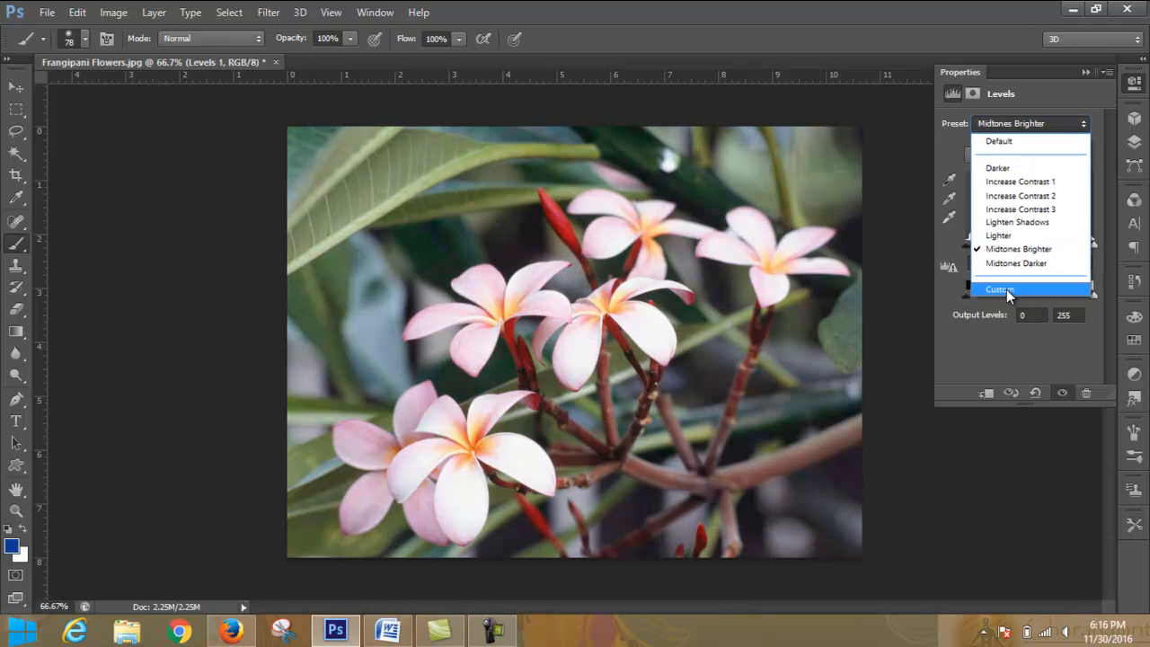
pyautogui.click(1007, 289)
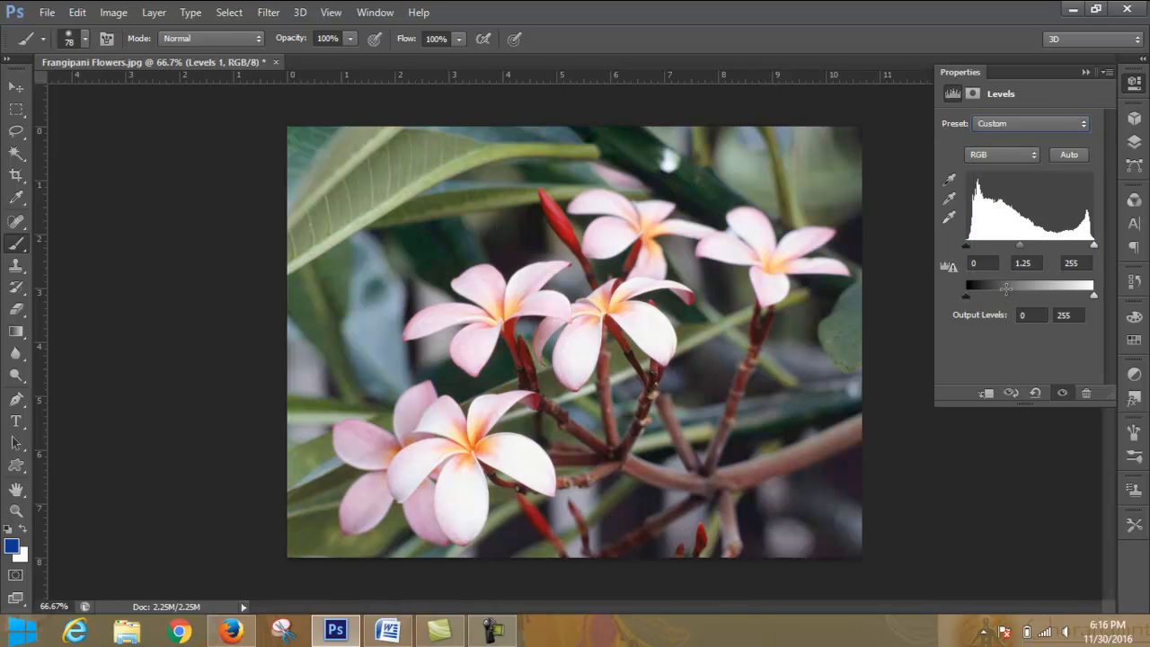
pyautogui.click(1082, 128)
pyautogui.click(1082, 128)
# - Sample white points on the flower petals and green leaves, ending on the large leaf at the photo's upper left
pyautogui.click(950, 218)
pyautogui.click(627, 228)
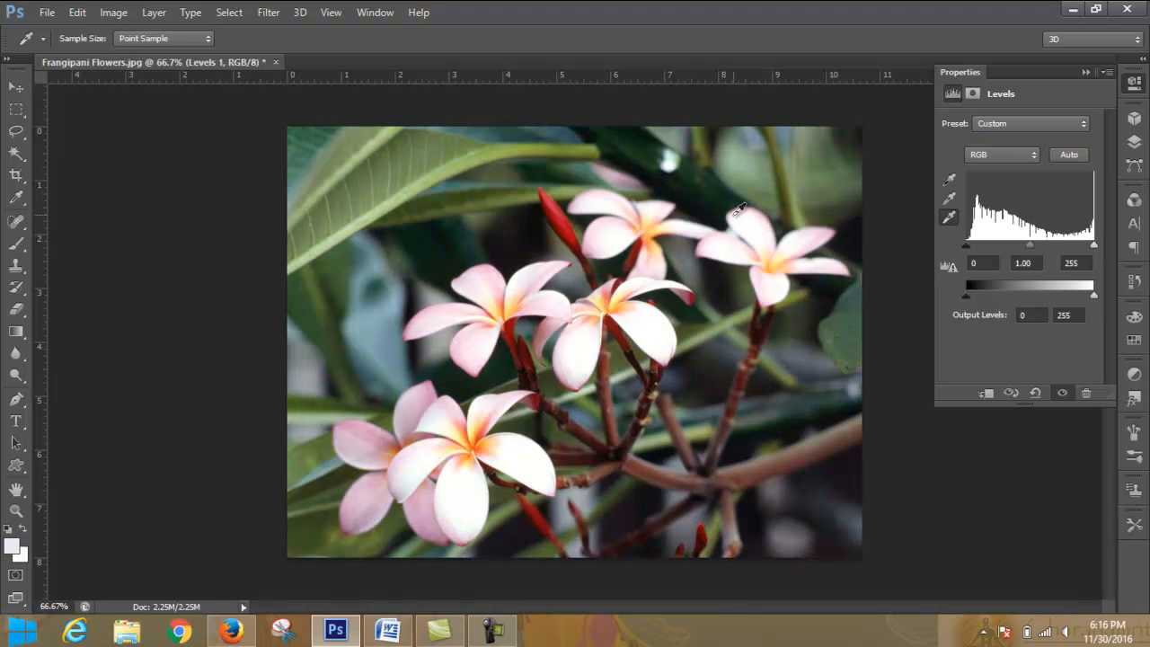
pyautogui.click(747, 216)
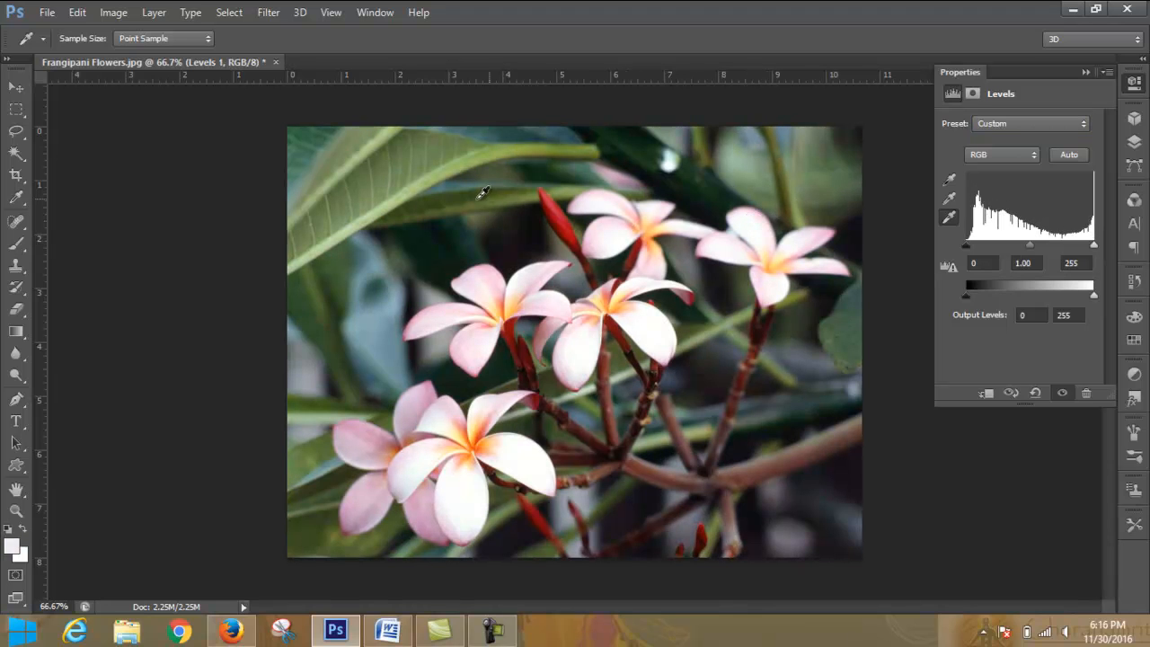
pyautogui.click(476, 192)
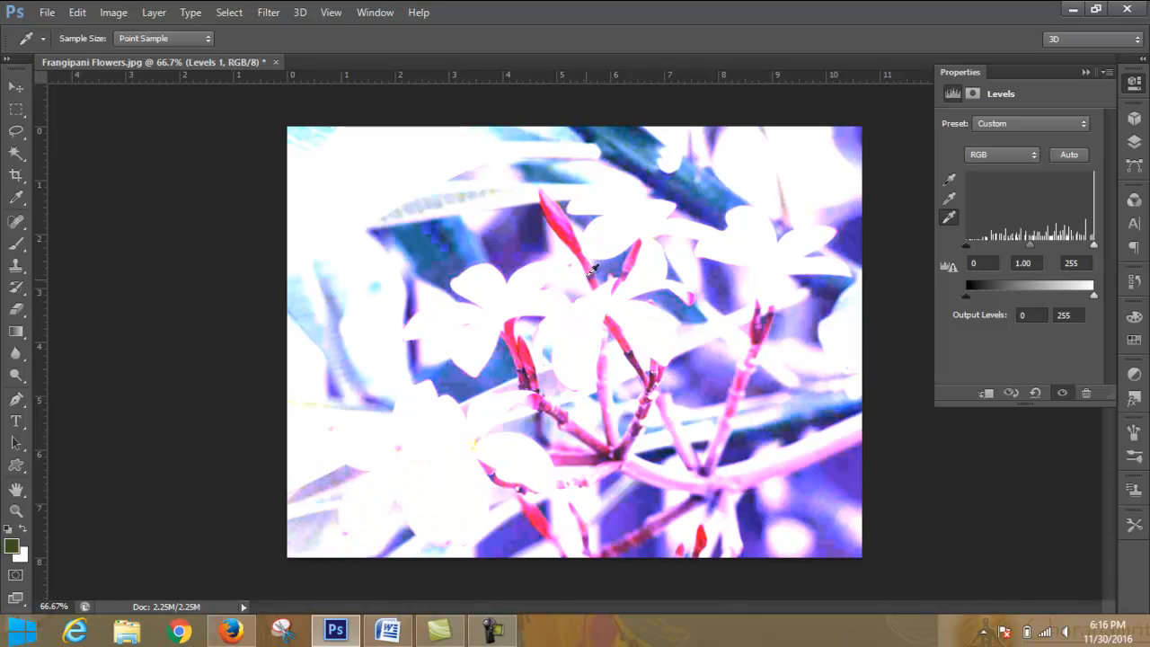
pyautogui.click(624, 215)
pyautogui.click(631, 223)
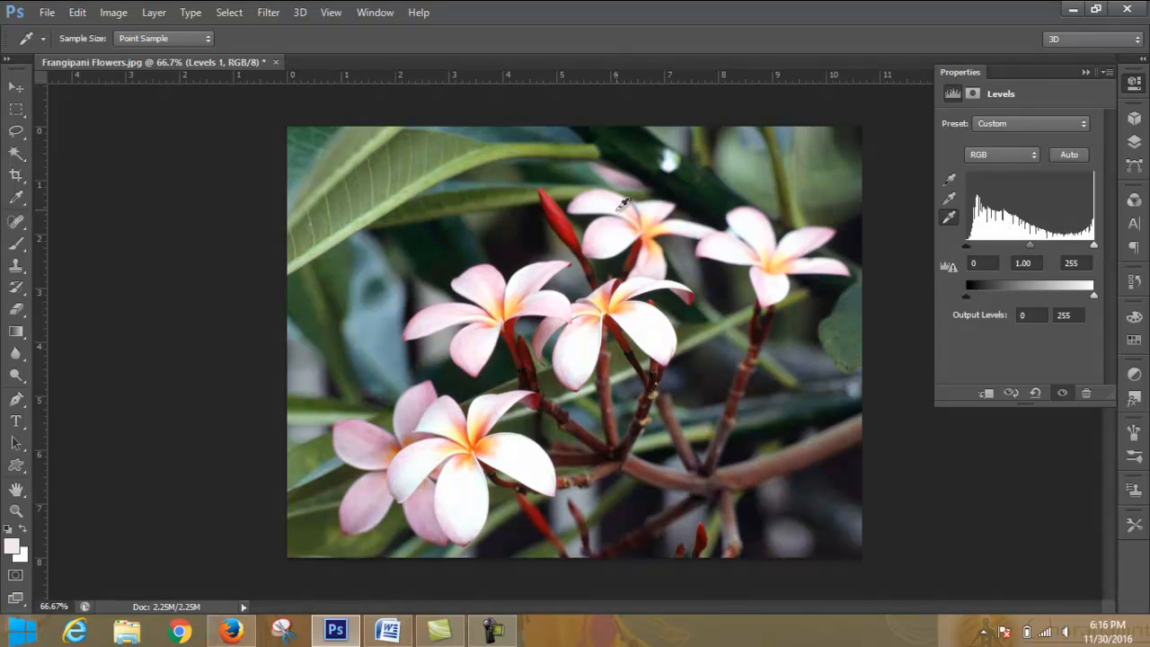
pyautogui.click(777, 232)
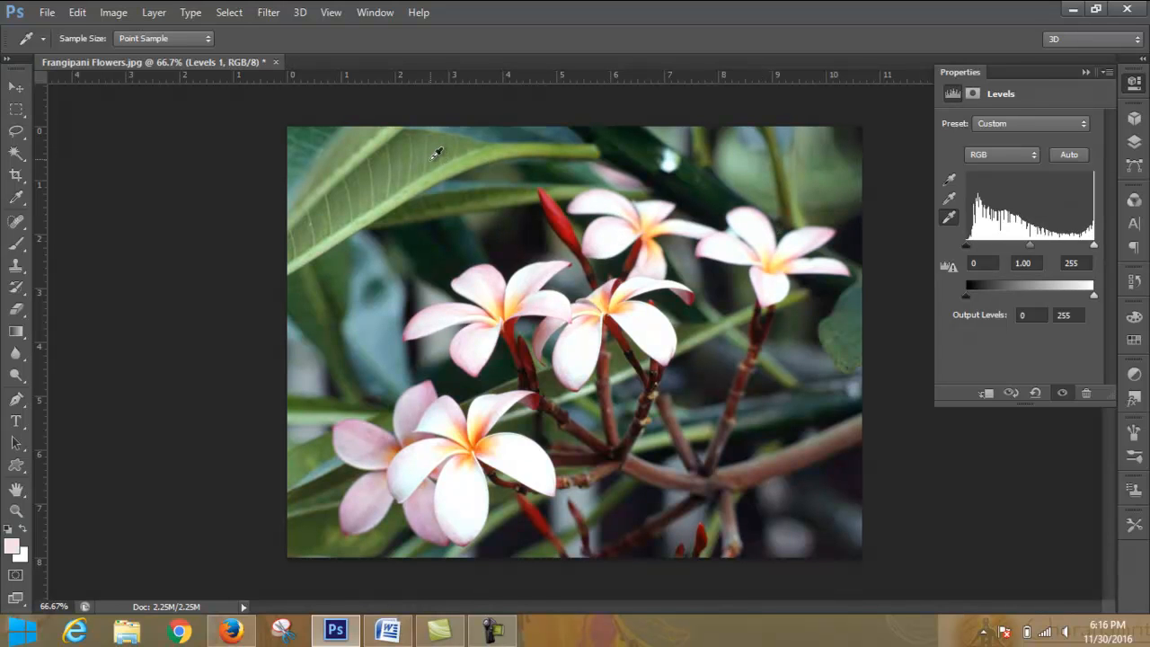
pyautogui.click(435, 155)
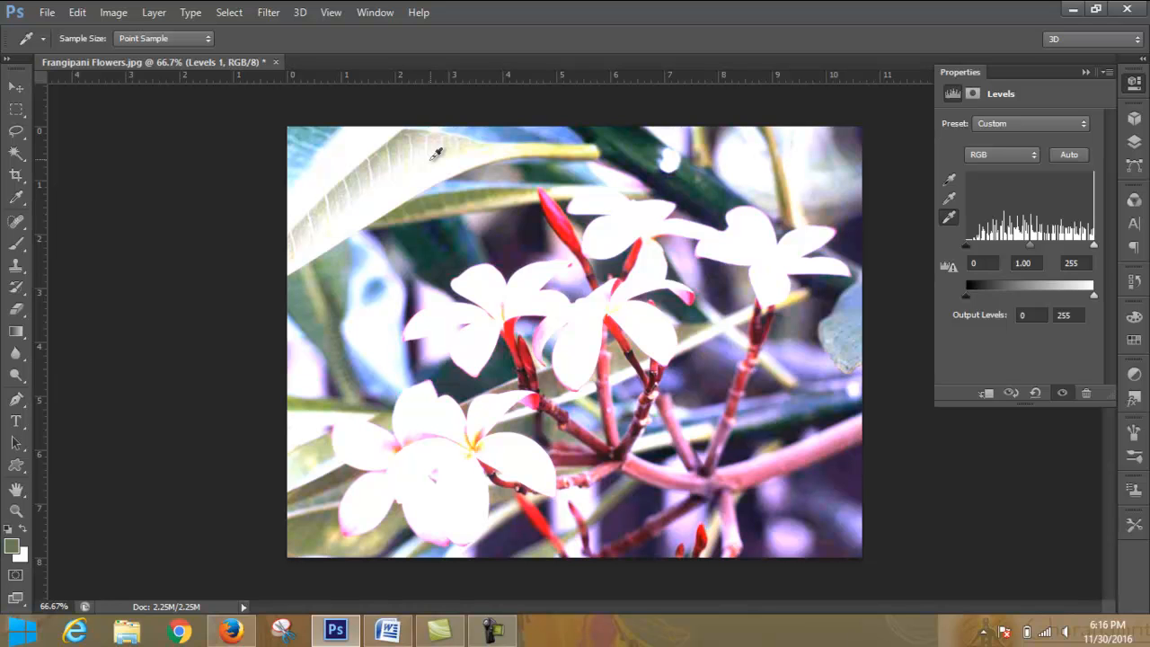
# - Sample gray points on the dark background and the green areas, ending at the photo's upper edge above the right flower
pyautogui.click(950, 202)
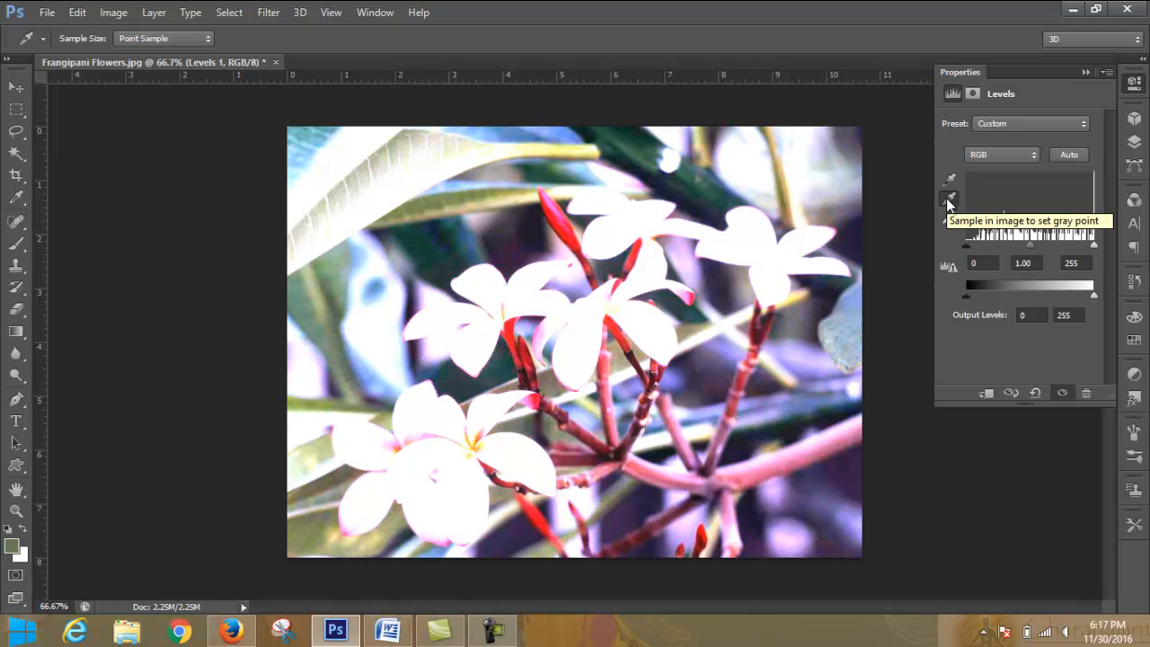
pyautogui.click(809, 379)
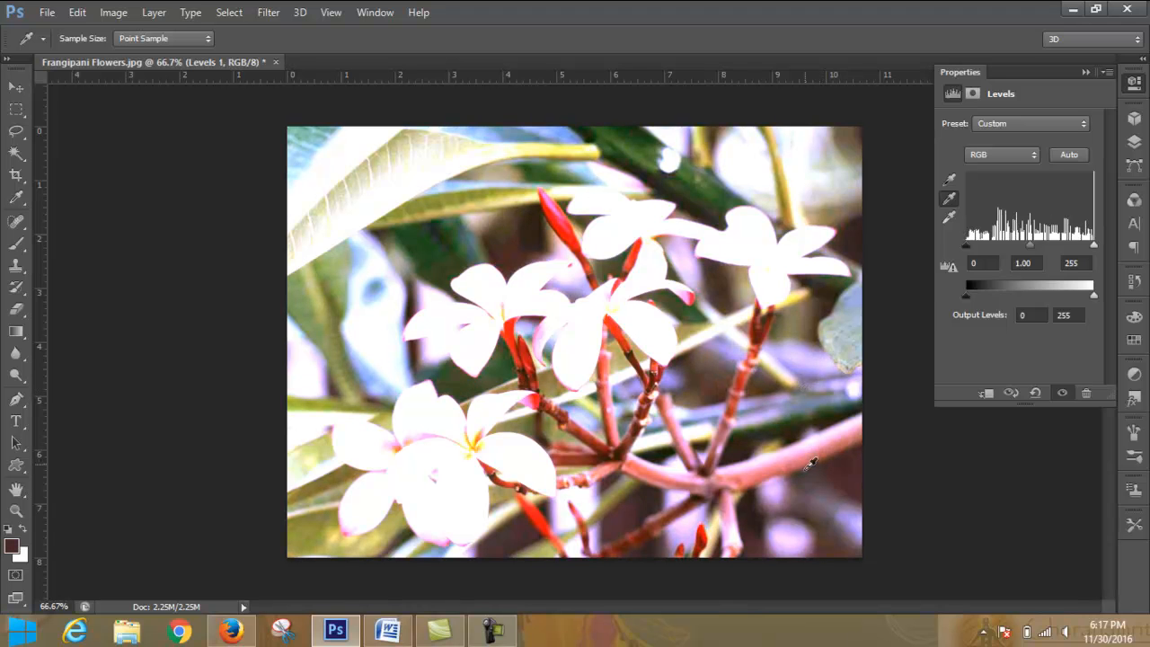
pyautogui.click(809, 503)
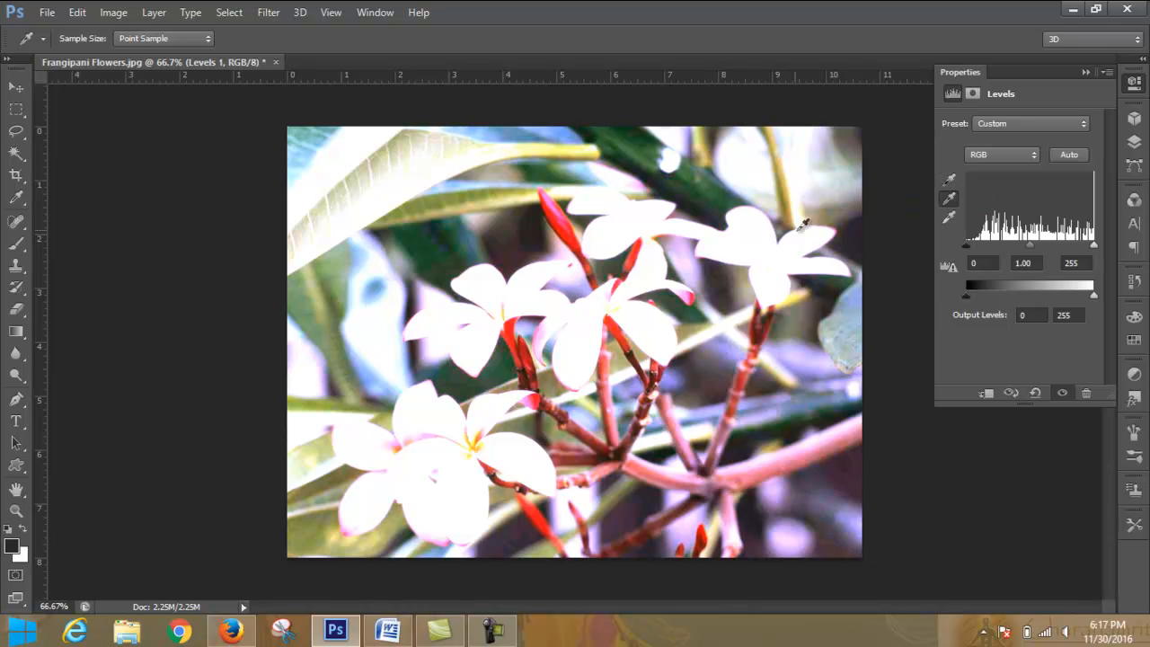
pyautogui.click(789, 196)
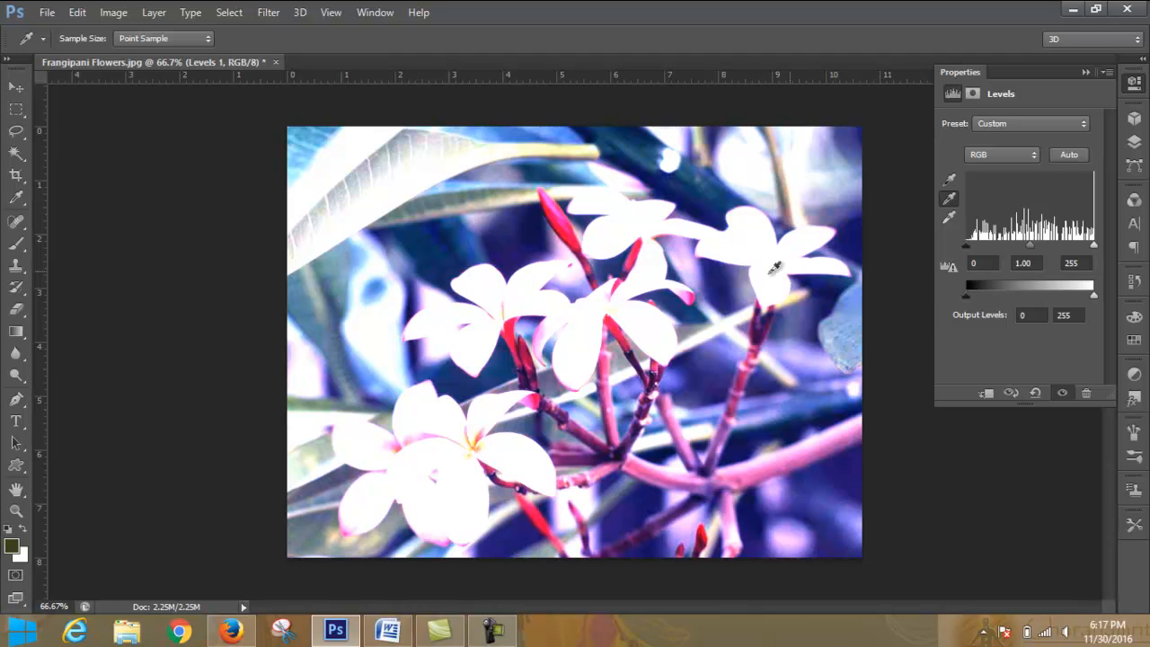
pyautogui.click(747, 140)
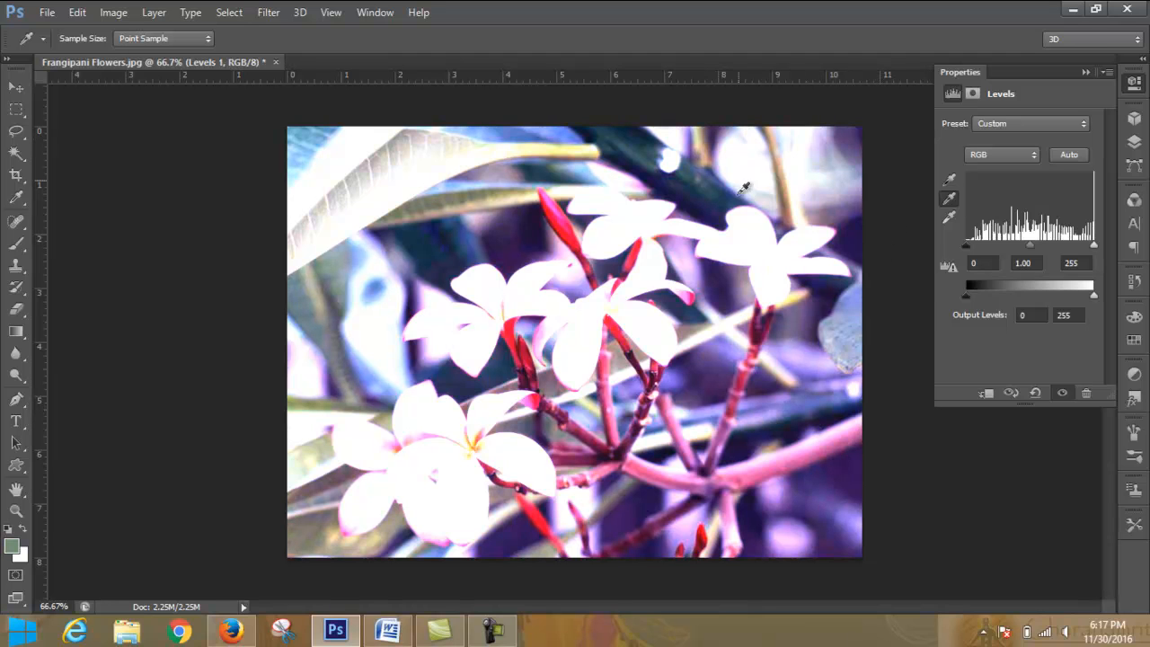
# - Sample black points in the dark background and finally on a petal of the upper flower, and collapse the Levels settings
pyautogui.click(949, 181)
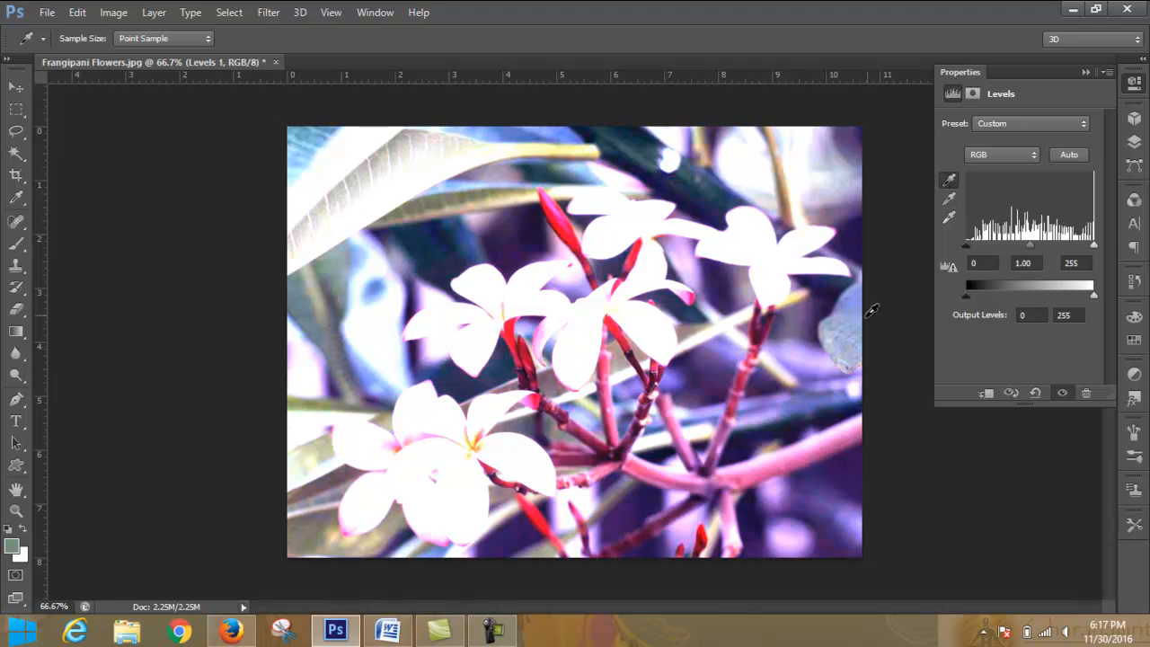
pyautogui.click(803, 371)
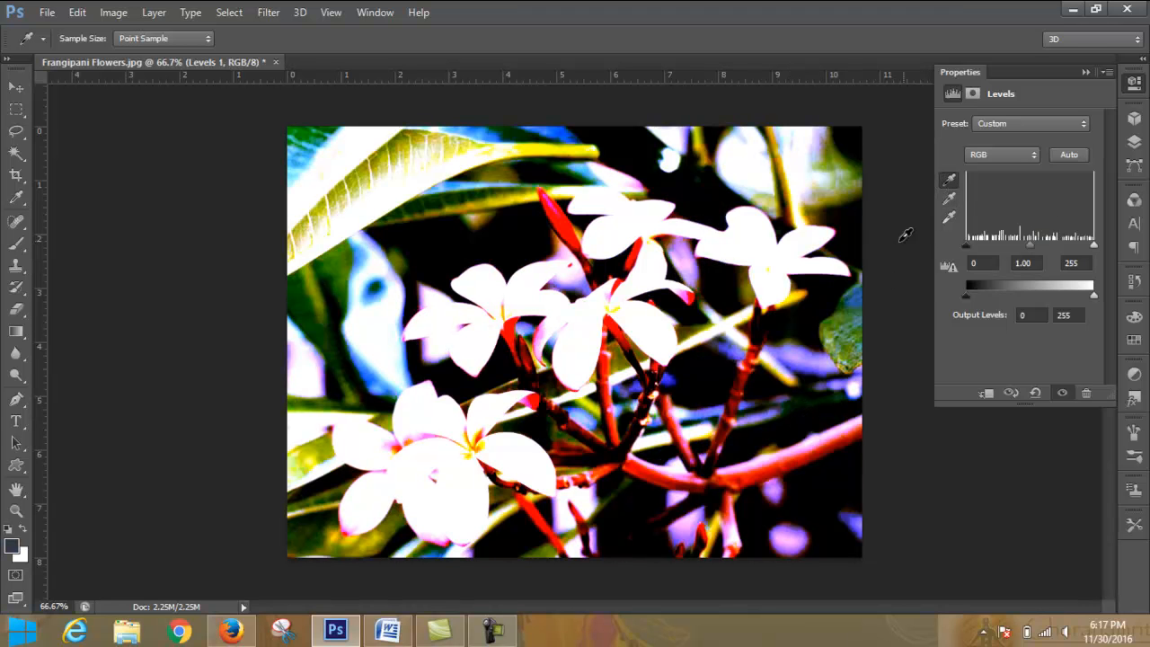
pyautogui.click(752, 398)
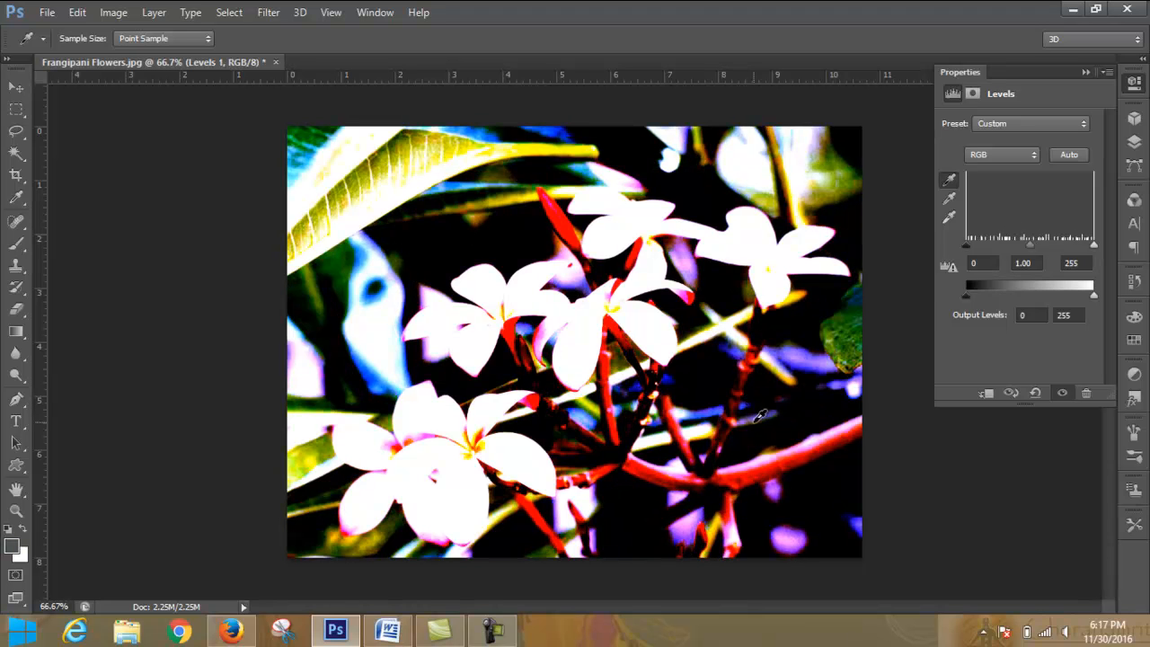
pyautogui.click(760, 421)
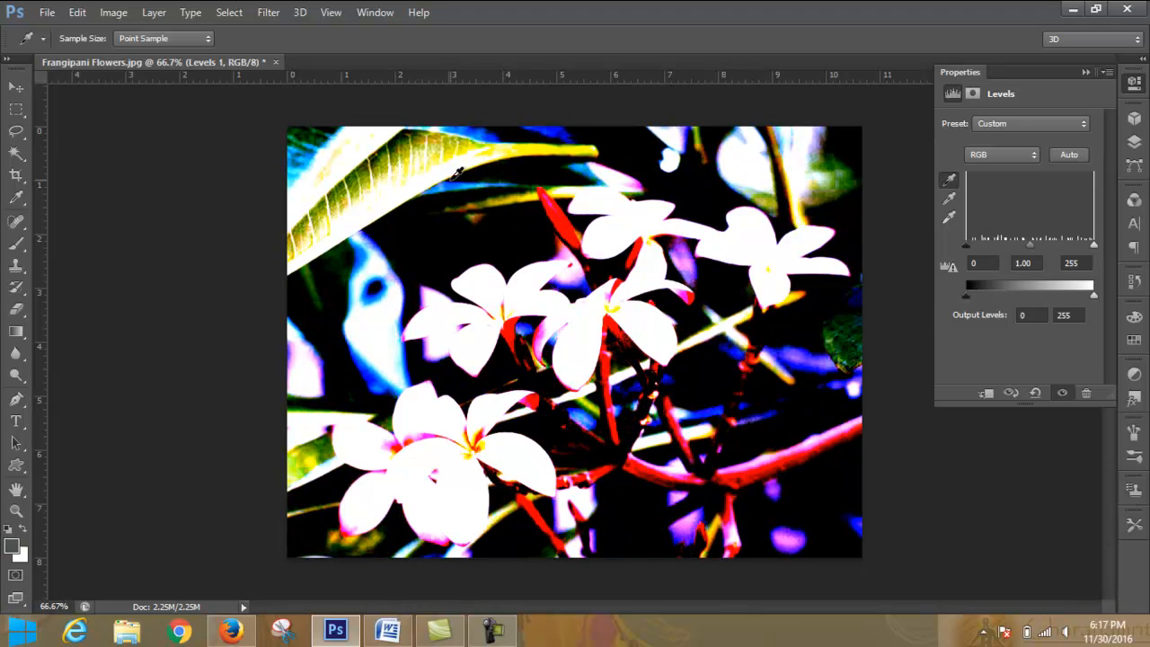
pyautogui.click(626, 215)
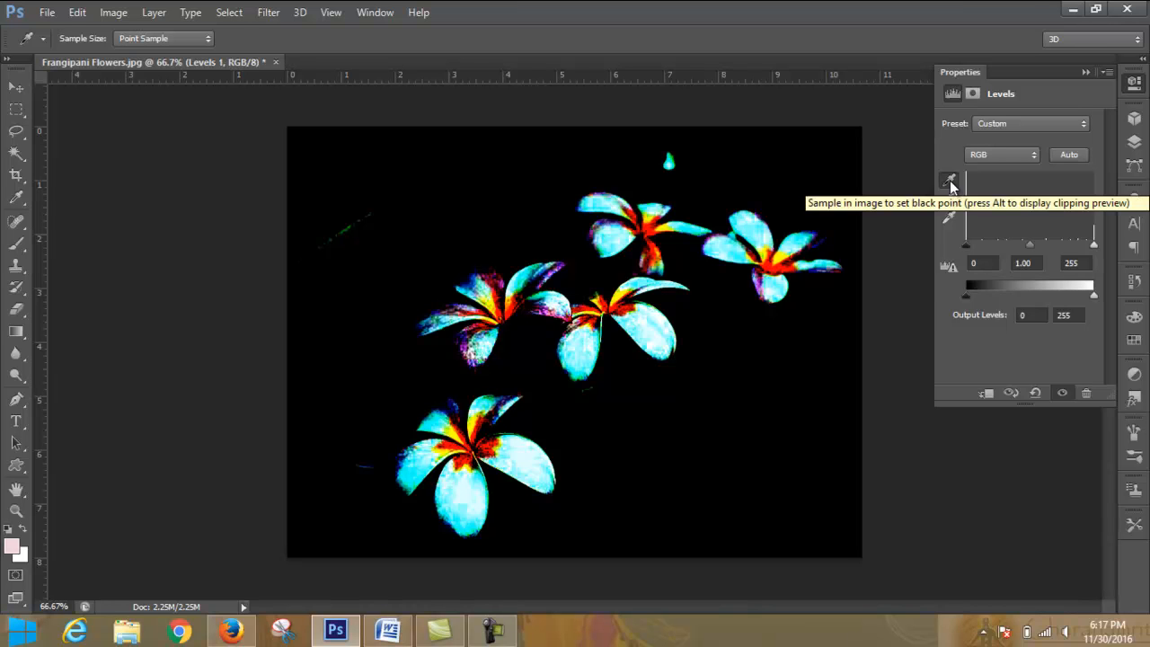
pyautogui.click(951, 180)
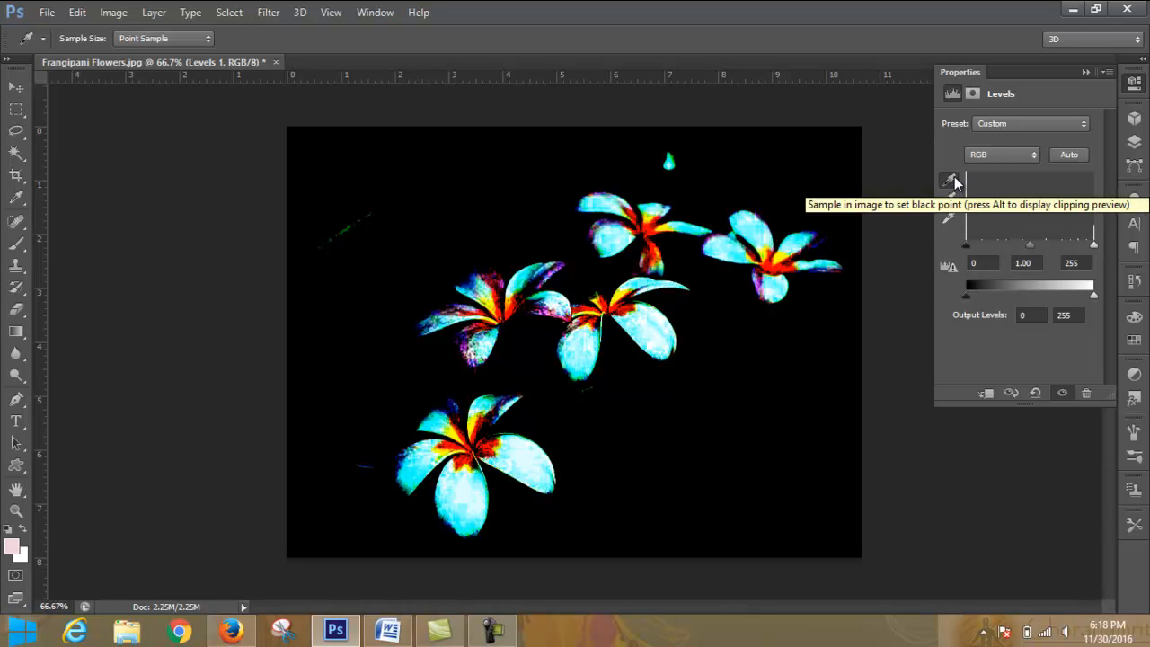
pyautogui.click(952, 181)
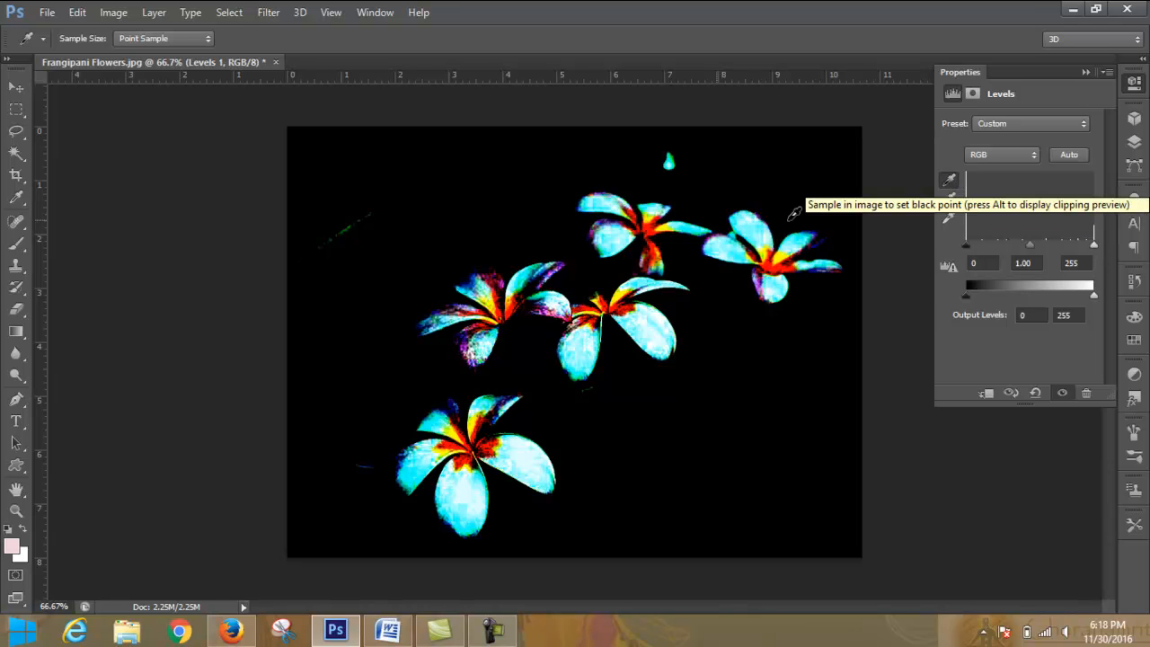
pyautogui.click(1085, 73)
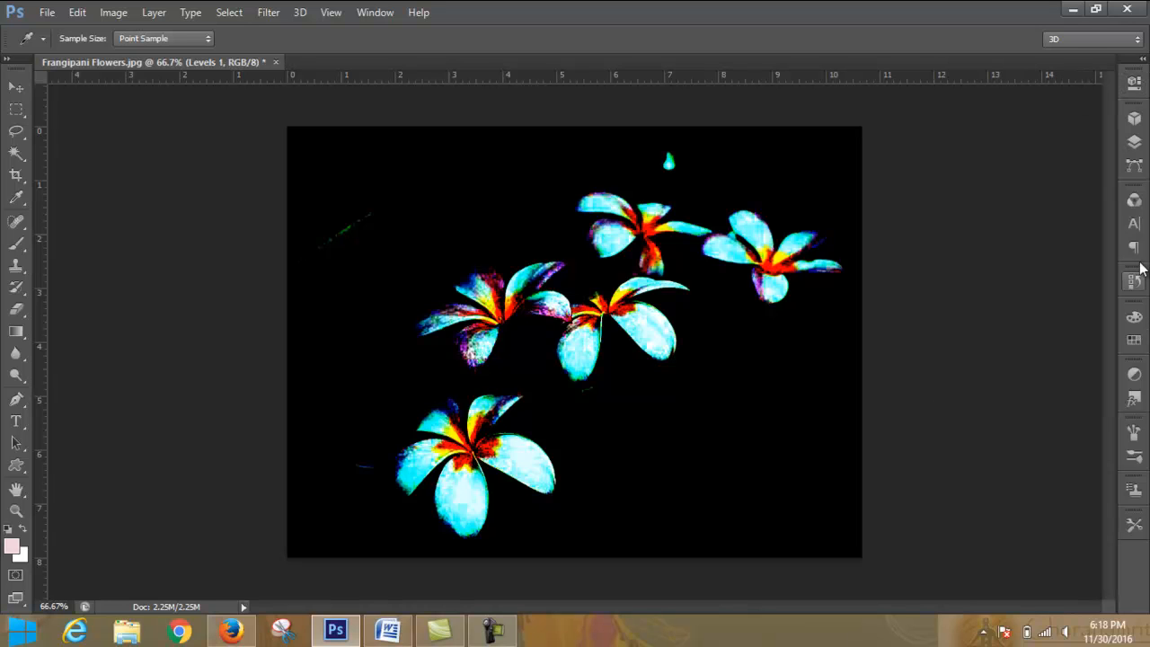
# - Review the Levels layer's settings, and revert the photo to its originally opened state in the history
pyautogui.click(1134, 141)
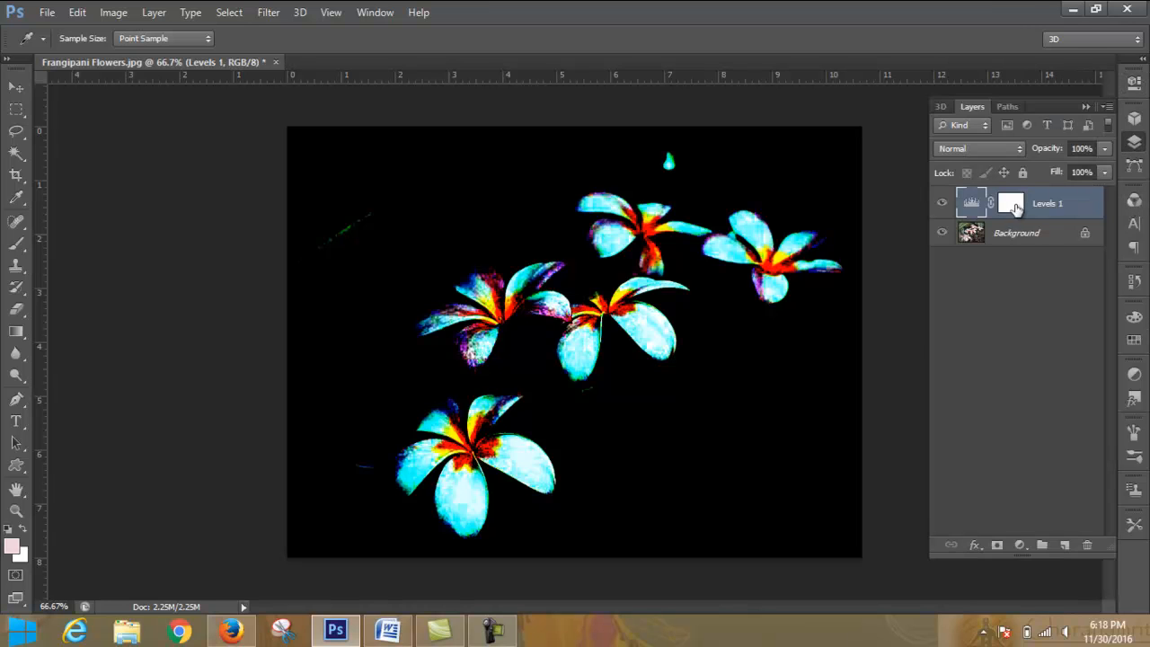
pyautogui.doubleClick(971, 203)
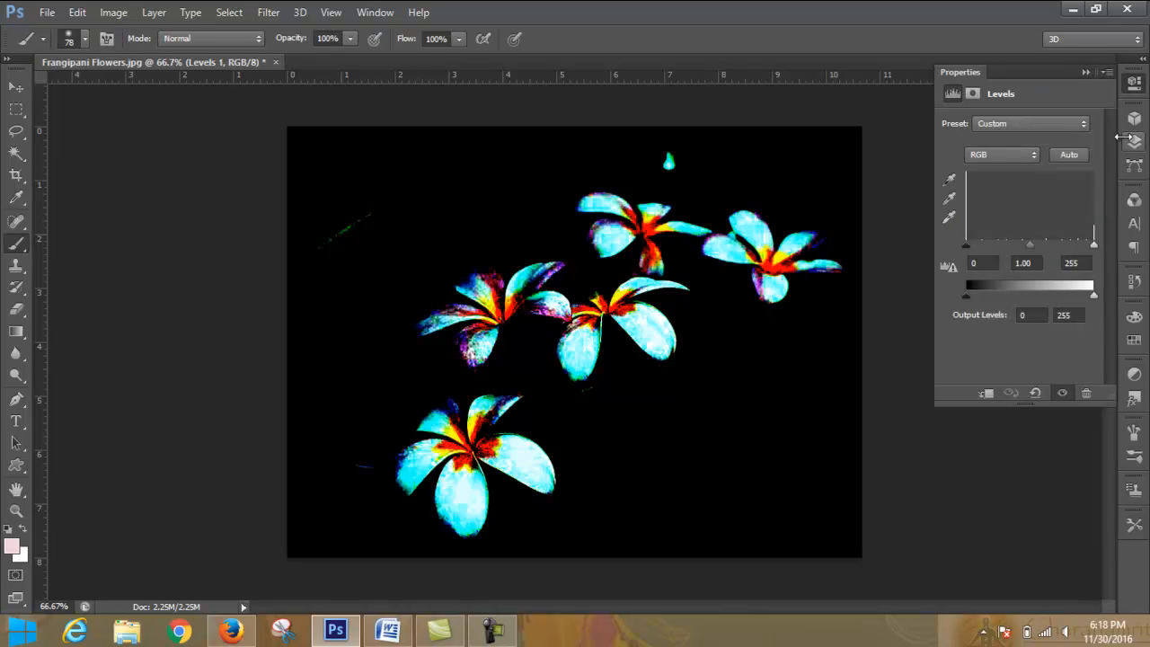
pyautogui.click(1086, 72)
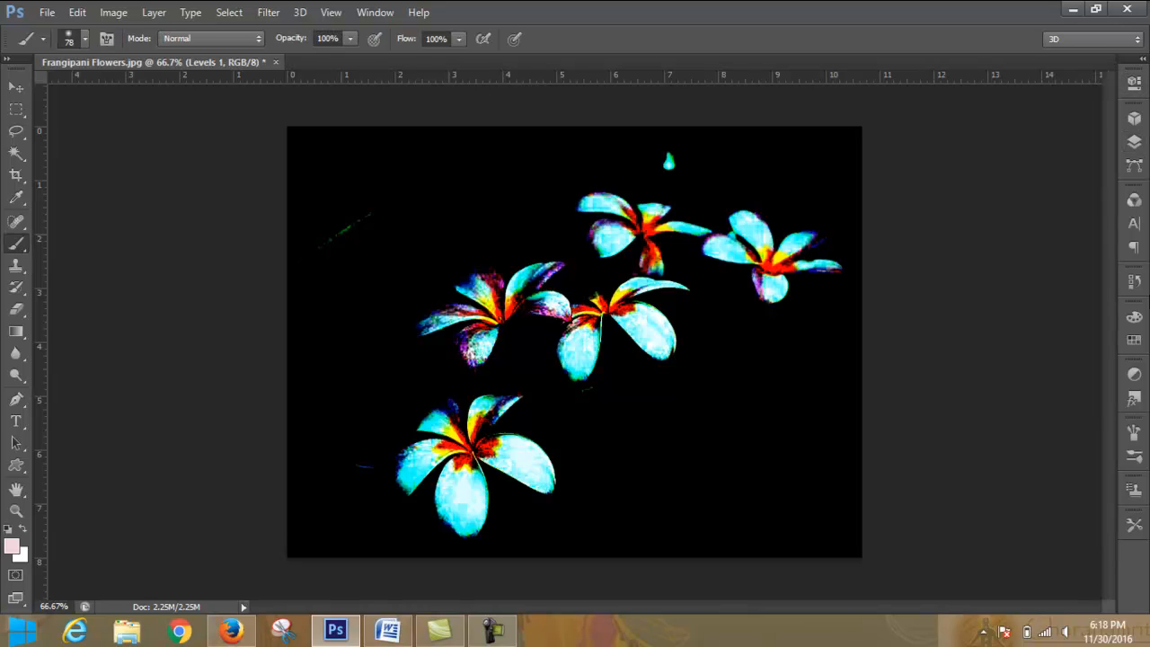
pyautogui.click(1134, 141)
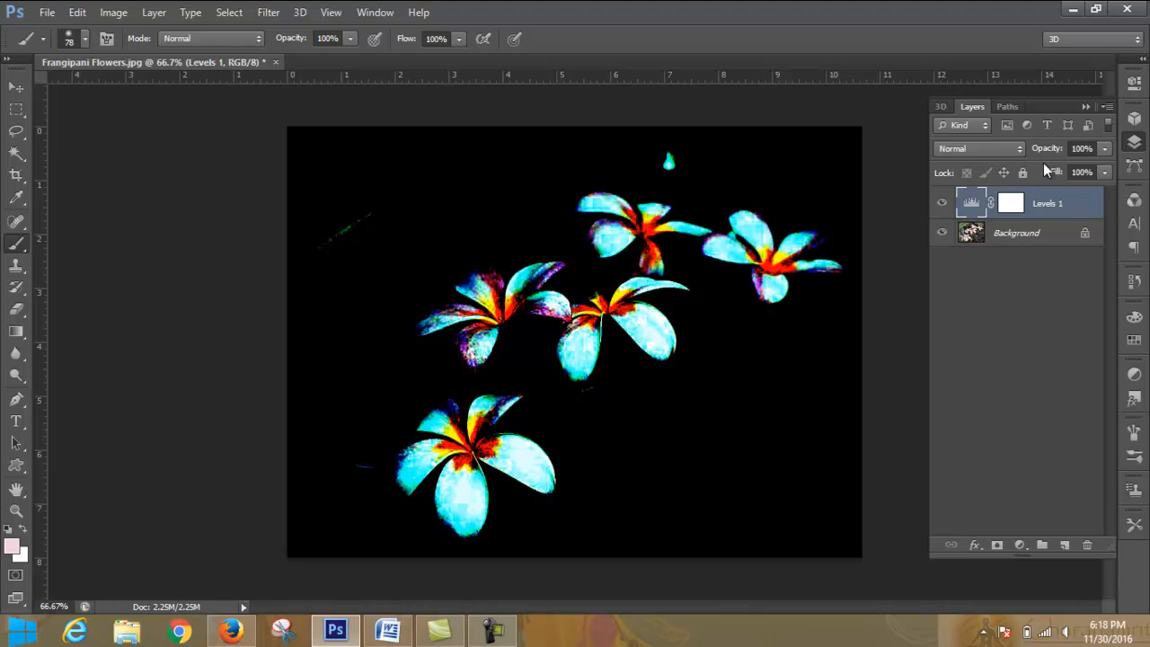
pyautogui.click(1134, 280)
pyautogui.click(1027, 233)
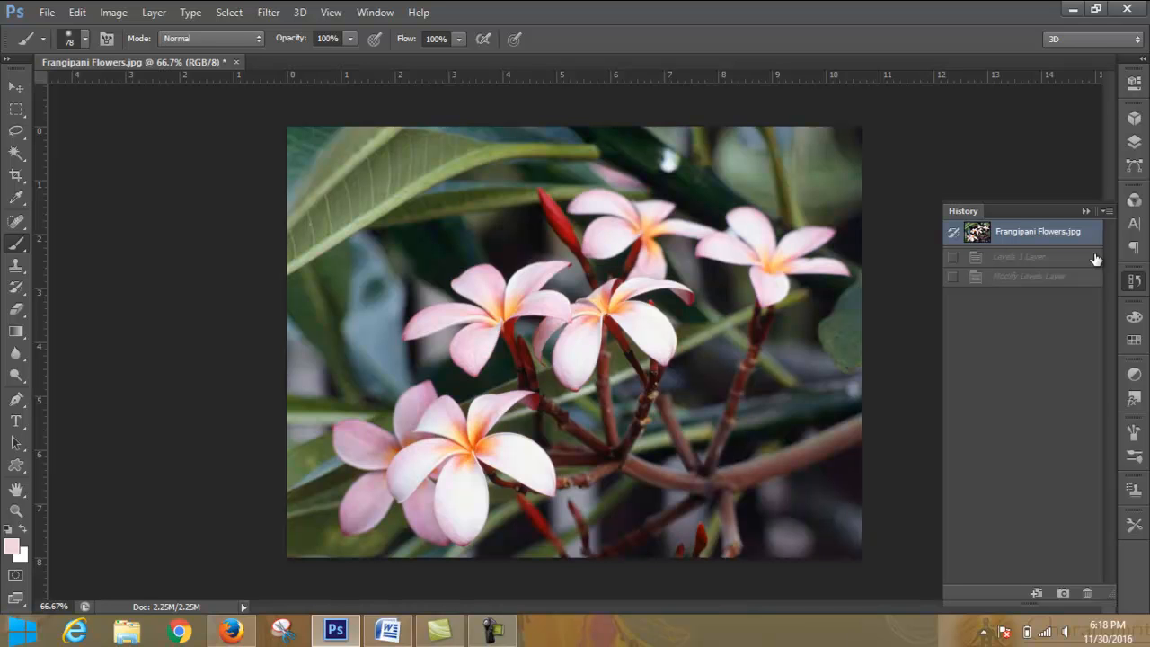
# - Add a new Levels adjustment layer and sample its white point on the lower flower's white petal
pyautogui.click(1133, 146)
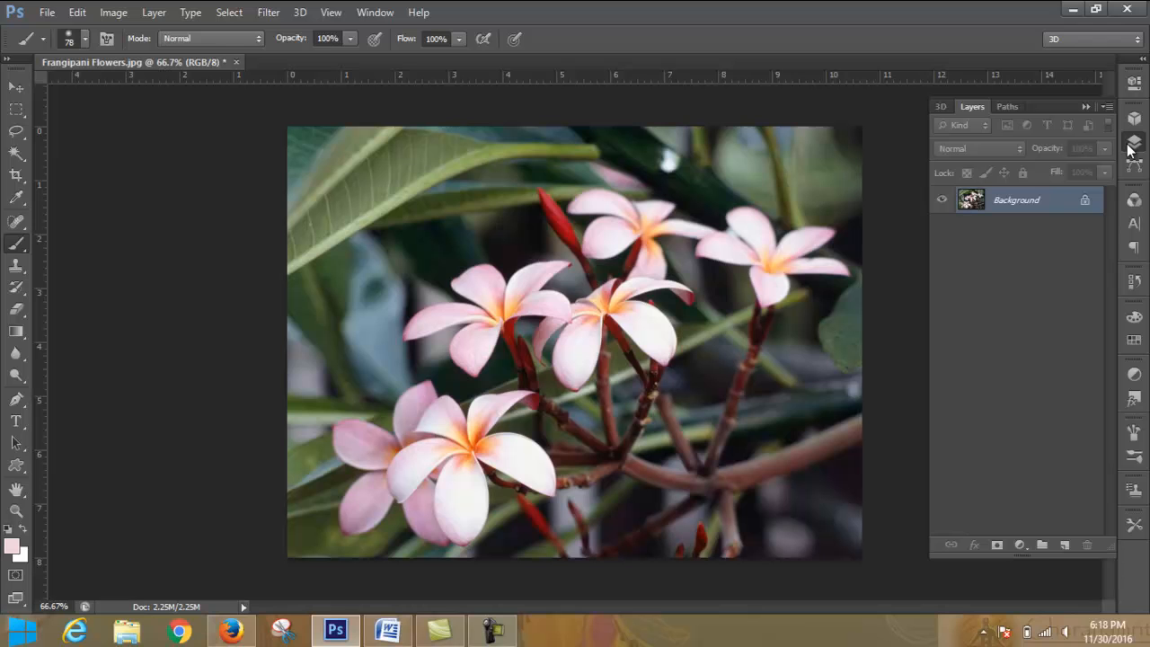
pyautogui.click(1023, 546)
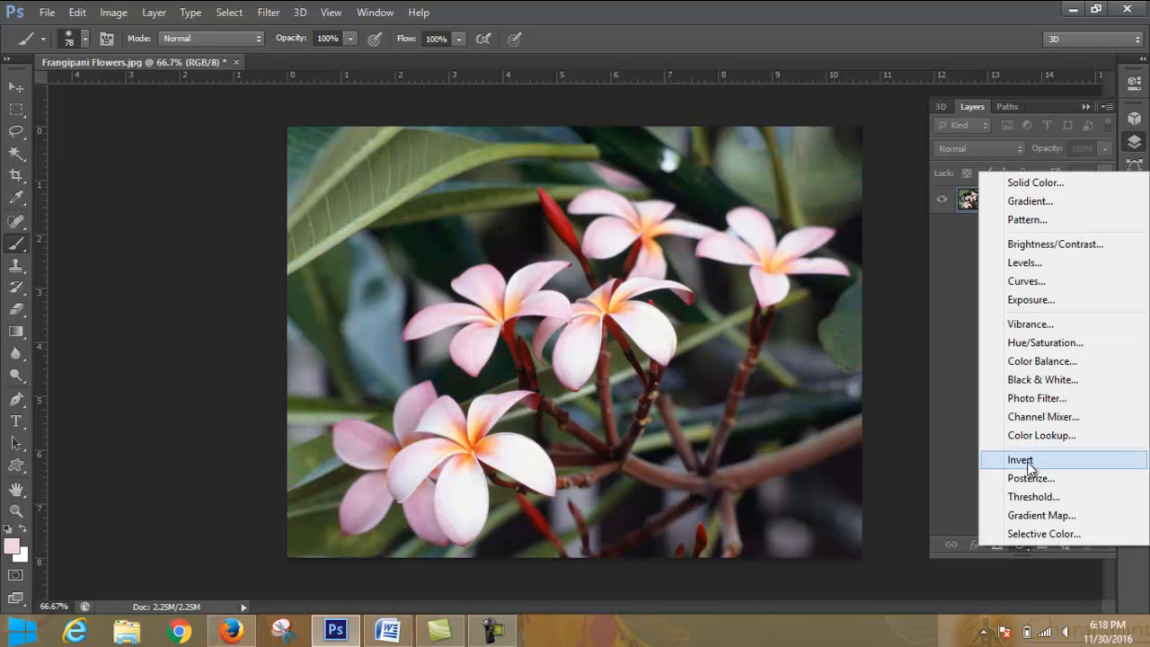
pyautogui.click(1055, 262)
pyautogui.click(949, 220)
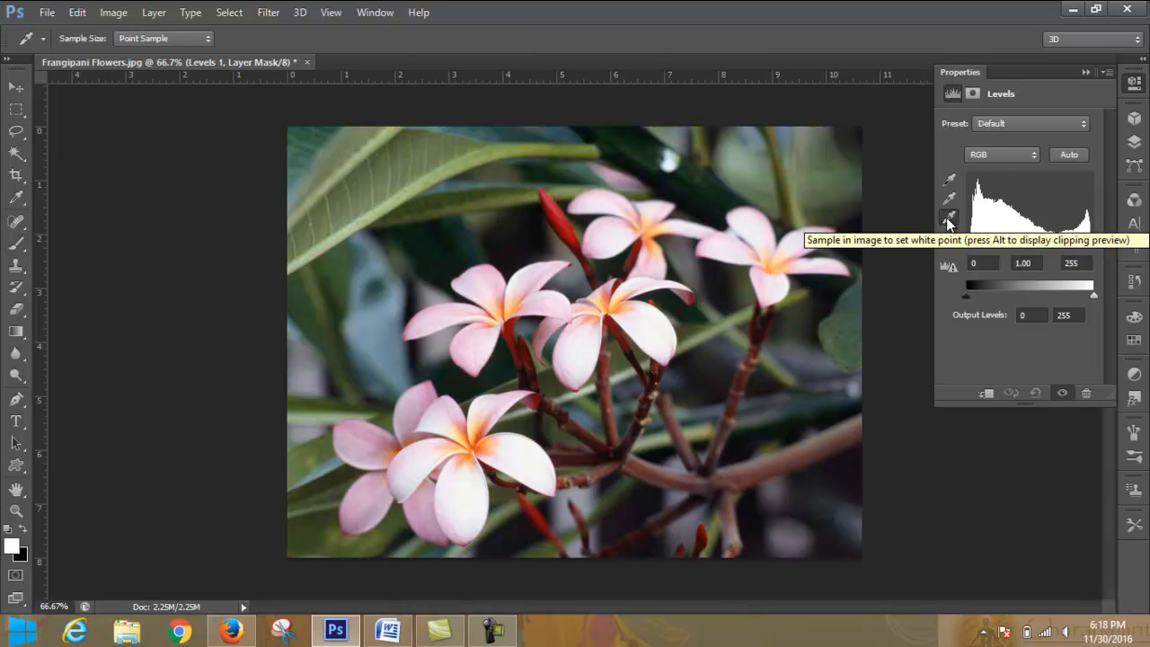
pyautogui.click(470, 484)
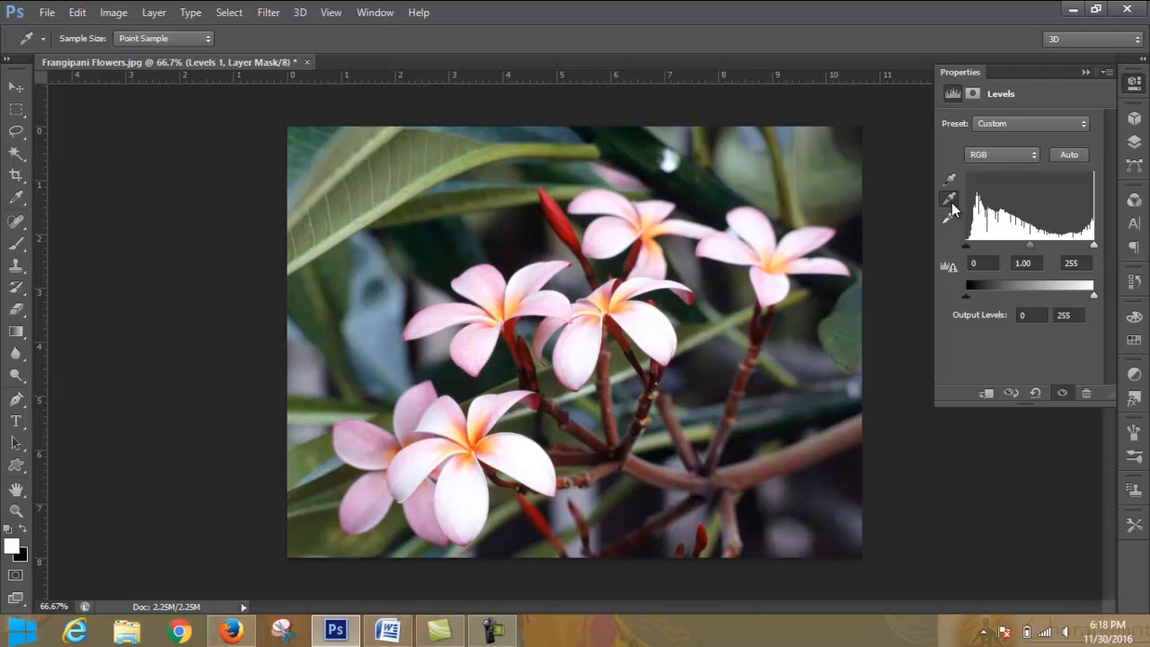
# - Sample the Levels gray point and black point in the dark background below the thick branch at the photo's lower right
pyautogui.click(951, 202)
pyautogui.click(787, 456)
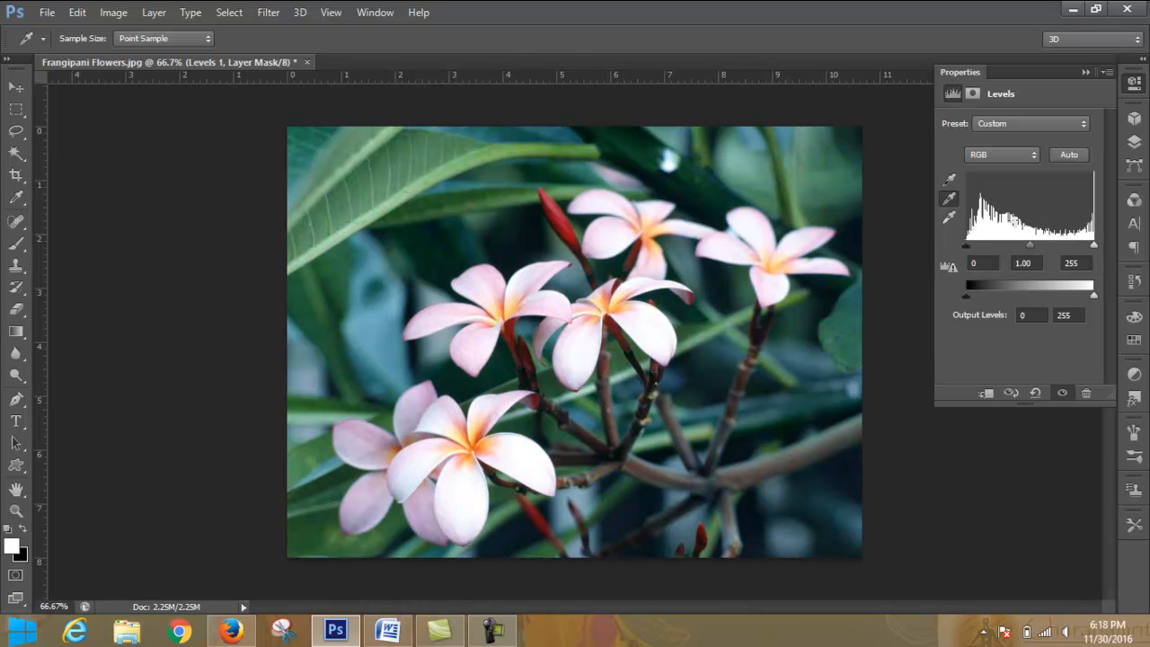
pyautogui.click(949, 179)
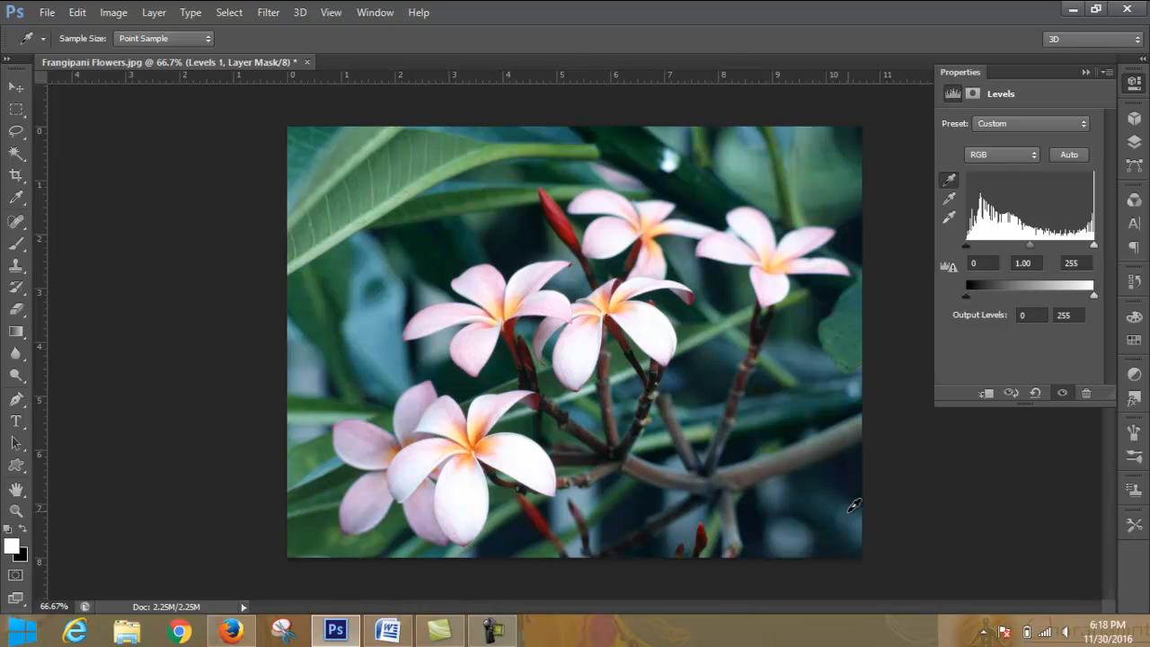
pyautogui.click(758, 517)
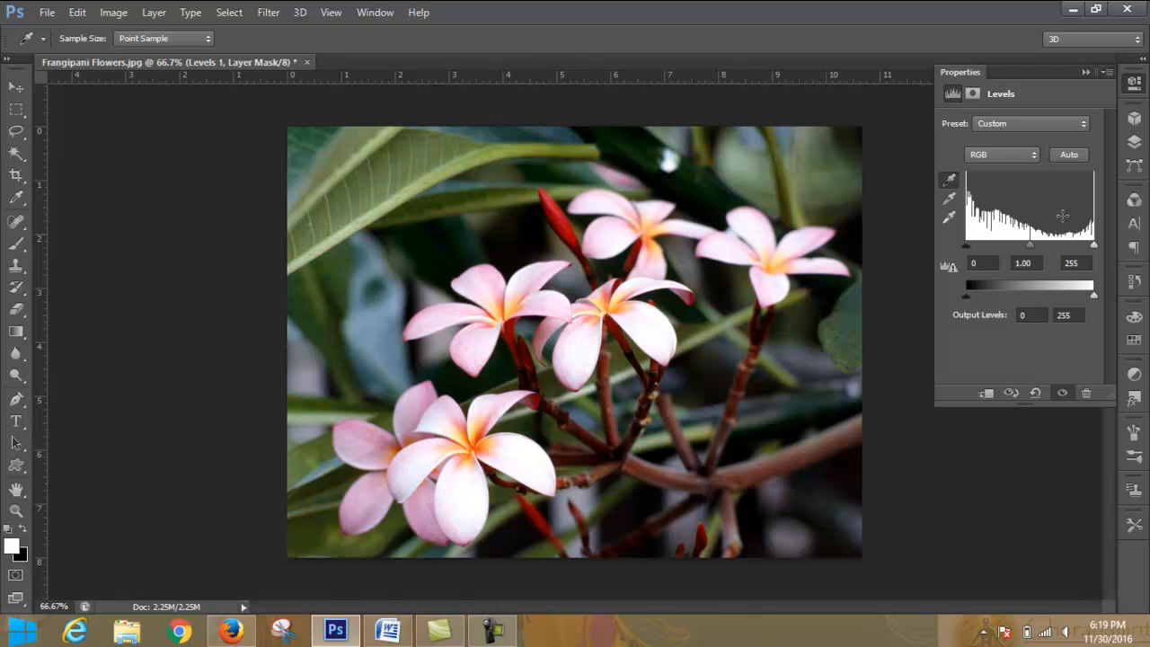
# - Try lower densities on the Levels layer mask, return the density to 100%, and set the feather to 1.6 px
pyautogui.click(973, 93)
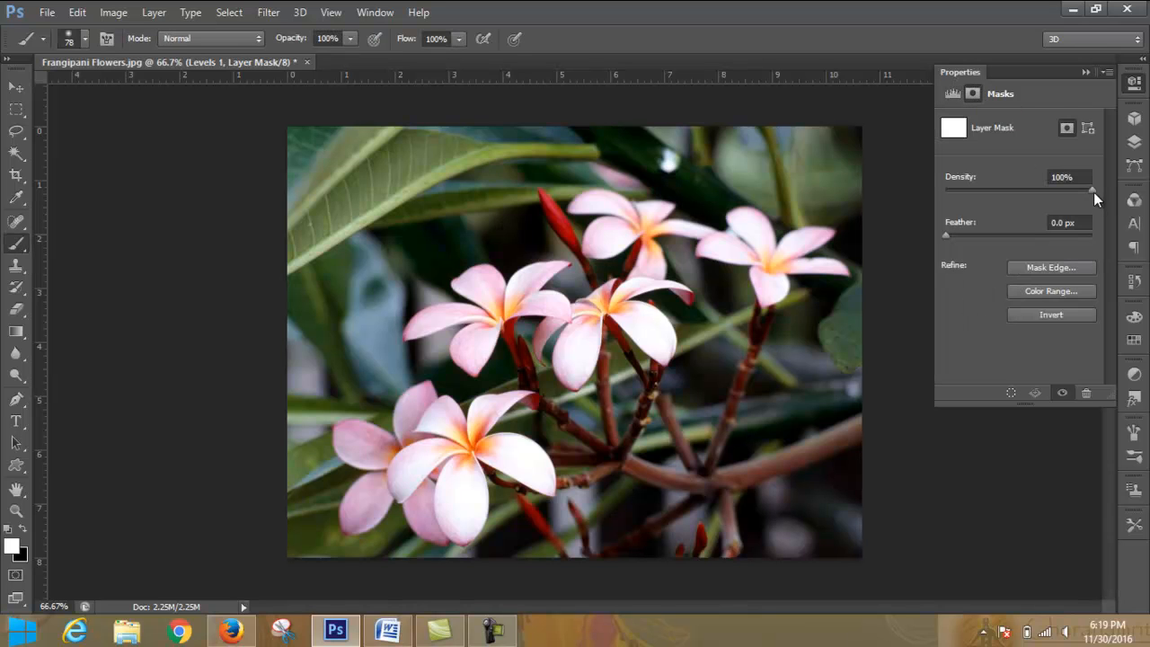
pyautogui.moveTo(1094, 190)
pyautogui.mouseDown()
pyautogui.moveTo(970, 189)
pyautogui.moveTo(1080, 188)
pyautogui.mouseUp()
pyautogui.moveTo(955, 195); pyautogui.dragTo(1105, 189)
pyautogui.moveTo(945, 234); pyautogui.dragTo(950, 235)
pyautogui.moveTo(960, 237); pyautogui.dragTo(958, 235)
# - Restrict the layer mask by Color Range, sampling the middle flower's petal with a fuzziness of 140
pyautogui.click(1067, 290)
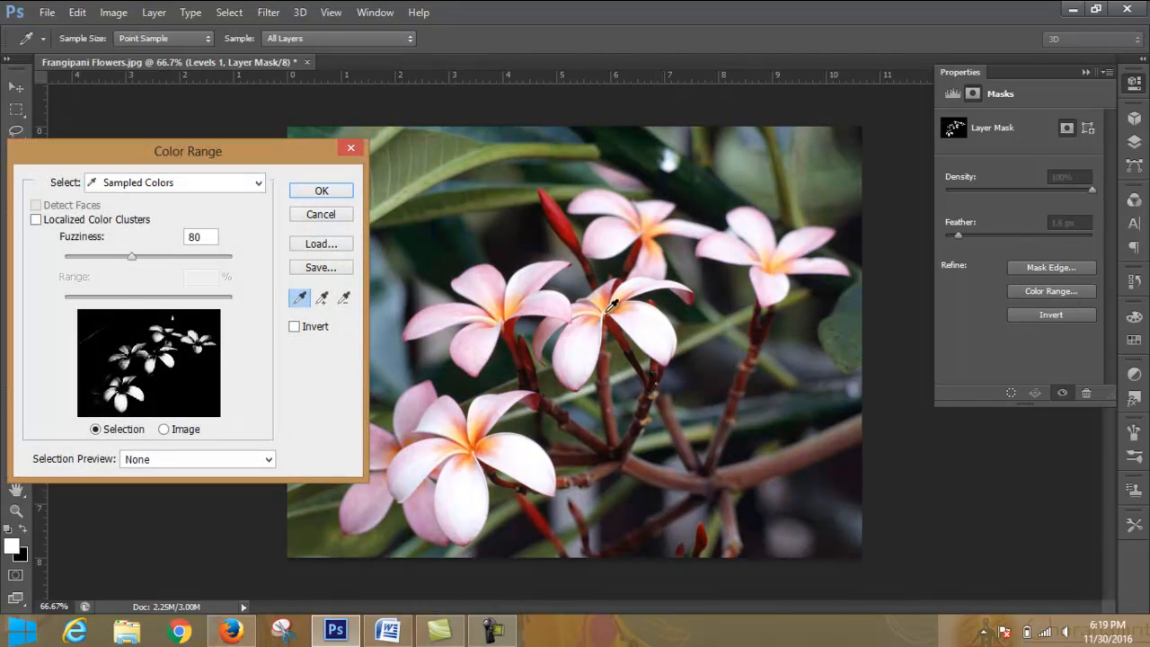
pyautogui.click(663, 322)
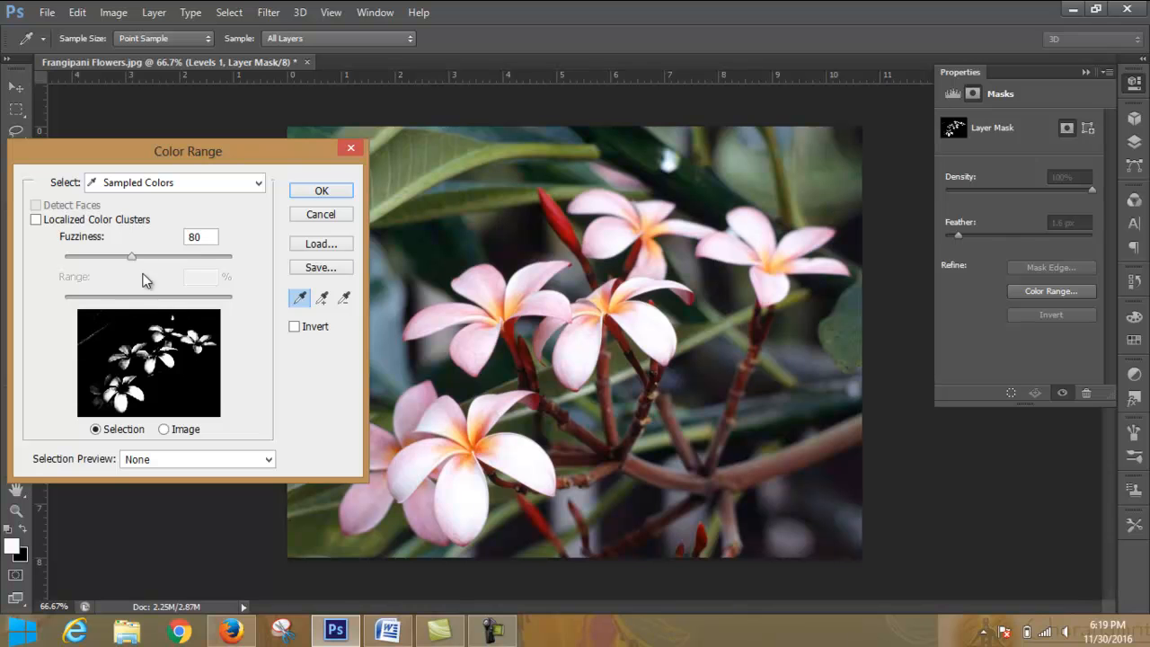
pyautogui.moveTo(131, 257); pyautogui.dragTo(183, 261)
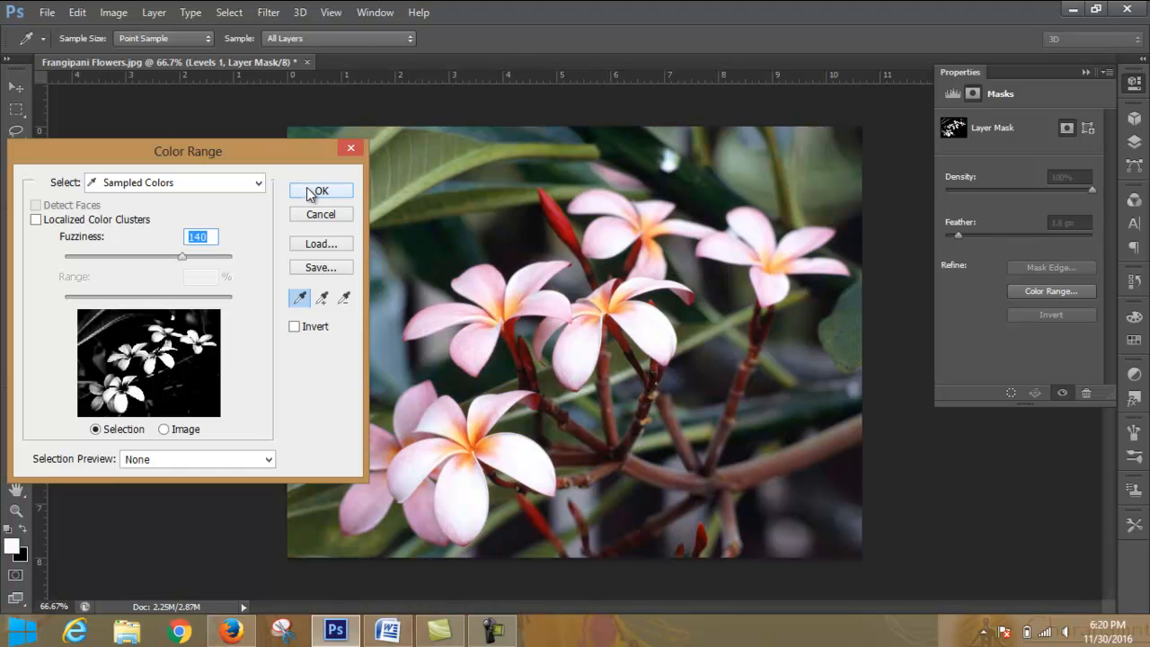
pyautogui.click(315, 191)
# - Invert the layer mask, and view the Refine Mask options without applying any
pyautogui.click(1049, 314)
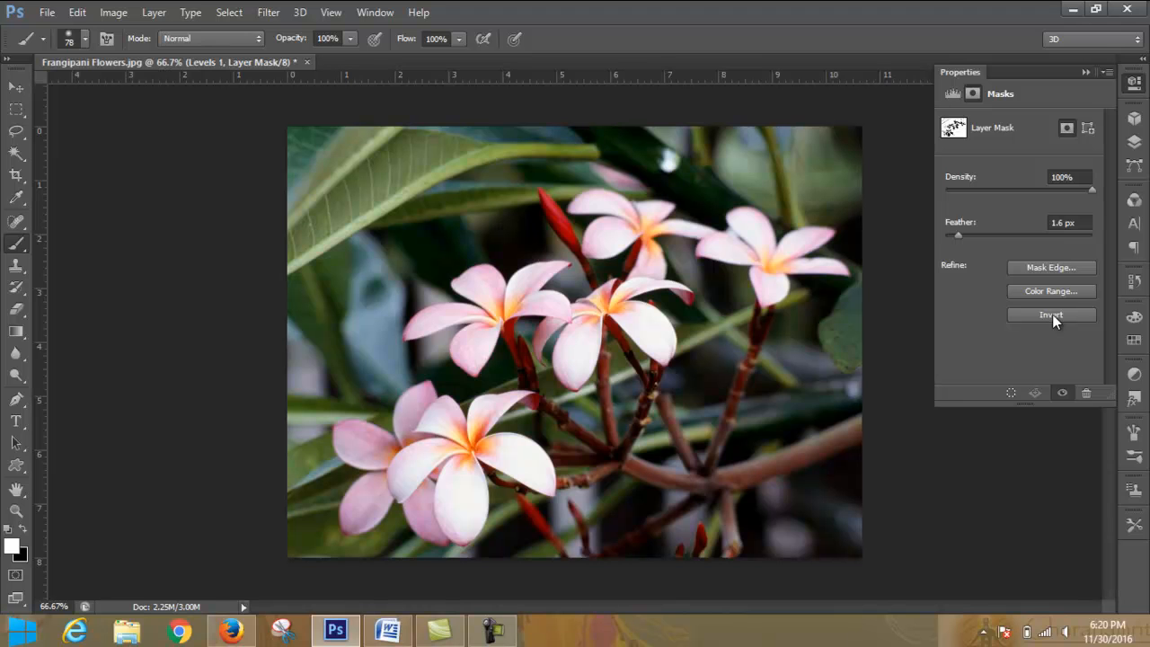
pyautogui.click(1059, 267)
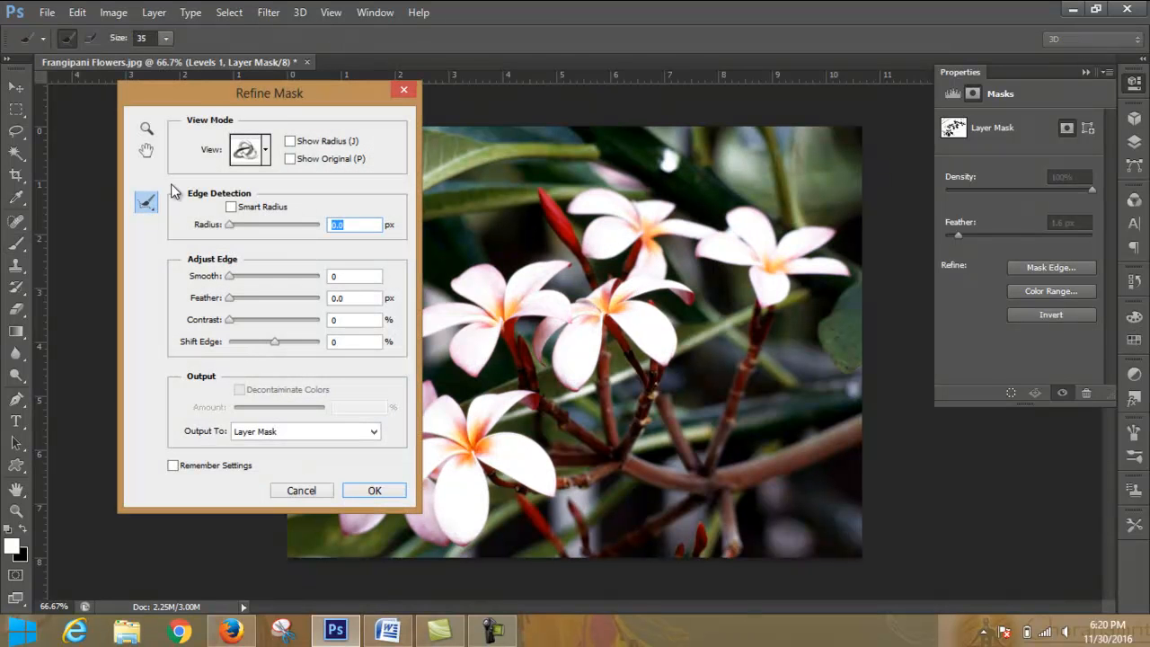
pyautogui.click(401, 91)
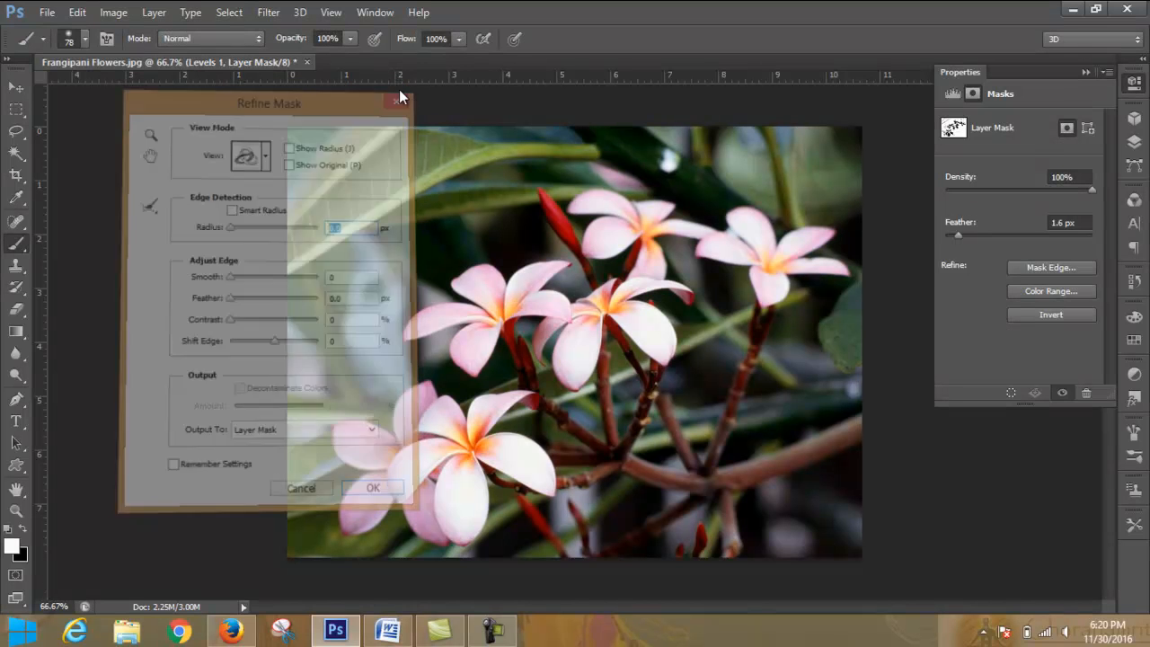
# - Add a vector mask with 100% density to the Levels layer, and return to the Levels settings before collapsing them
pyautogui.click(1088, 128)
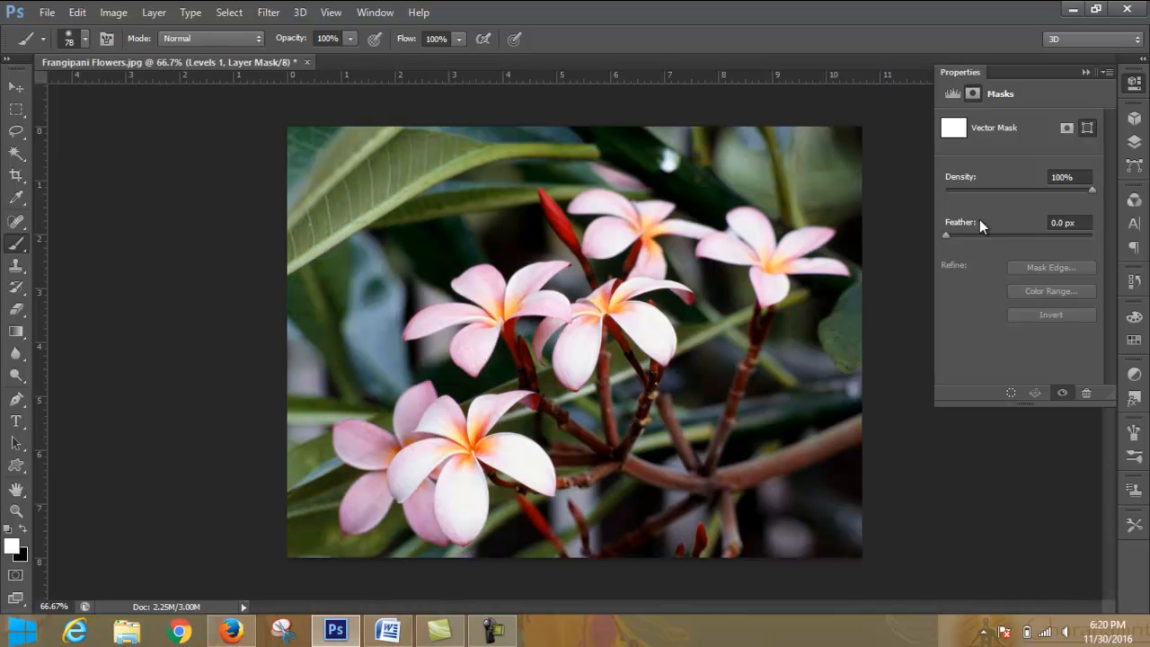
pyautogui.moveTo(1077, 201); pyautogui.dragTo(995, 201)
pyautogui.write('100')
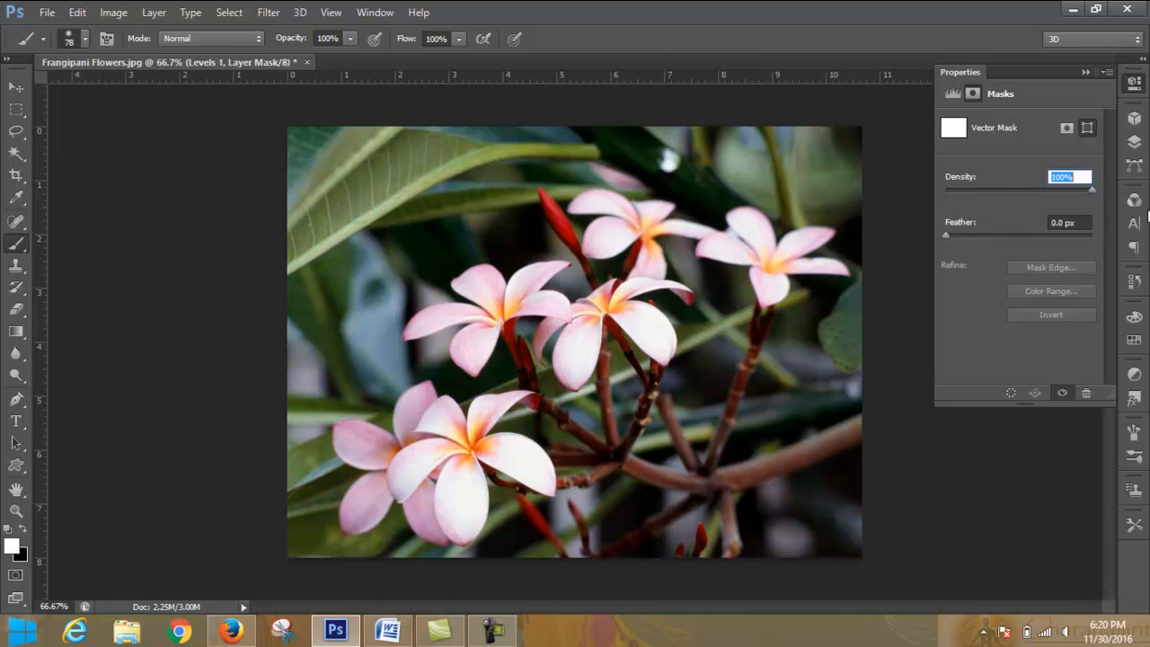
pyautogui.press('Return')
pyautogui.click(954, 94)
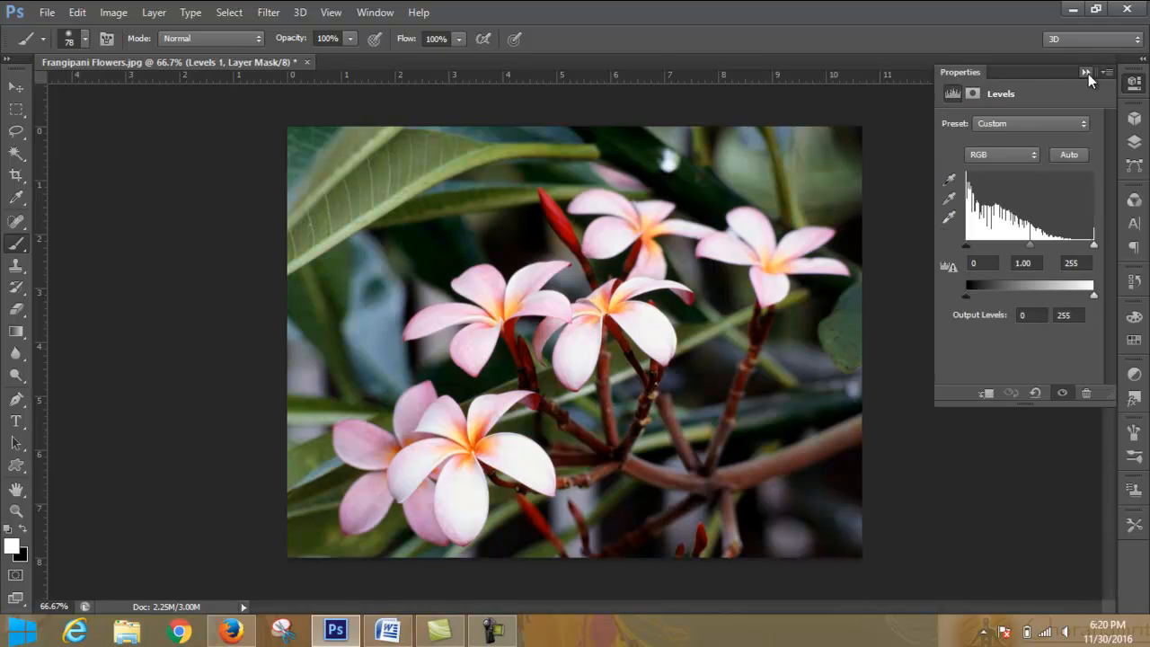
pyautogui.click(1087, 73)
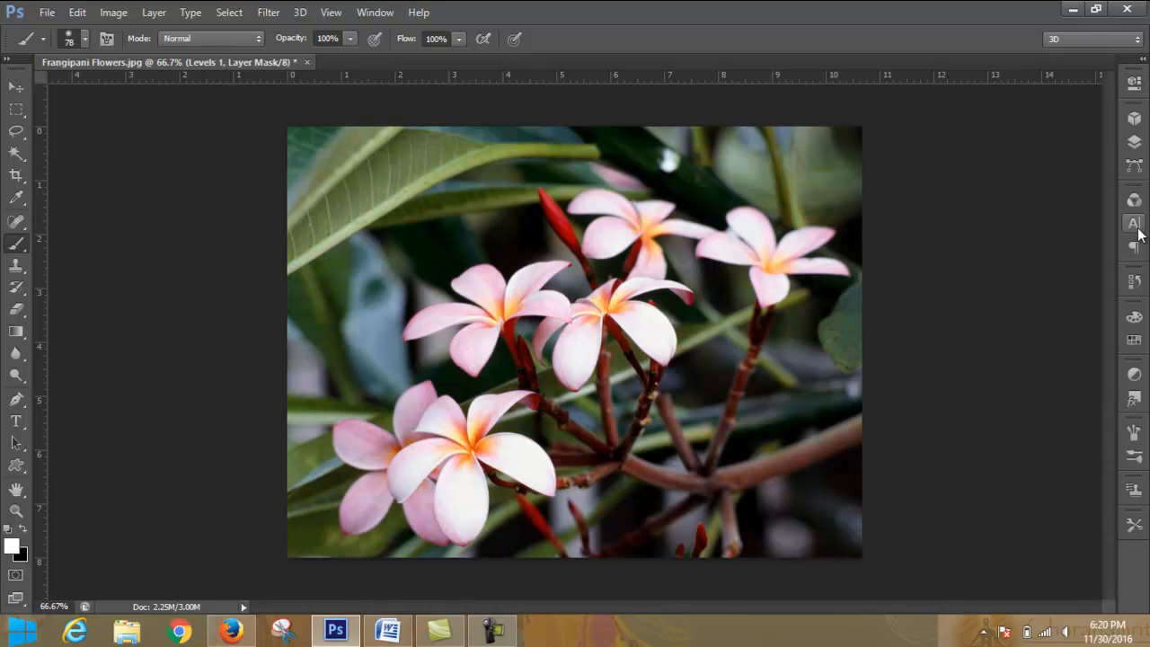
# - Show the layers, look through the Brush tool variants, and activate the Eraser tool
pyautogui.click(1135, 142)
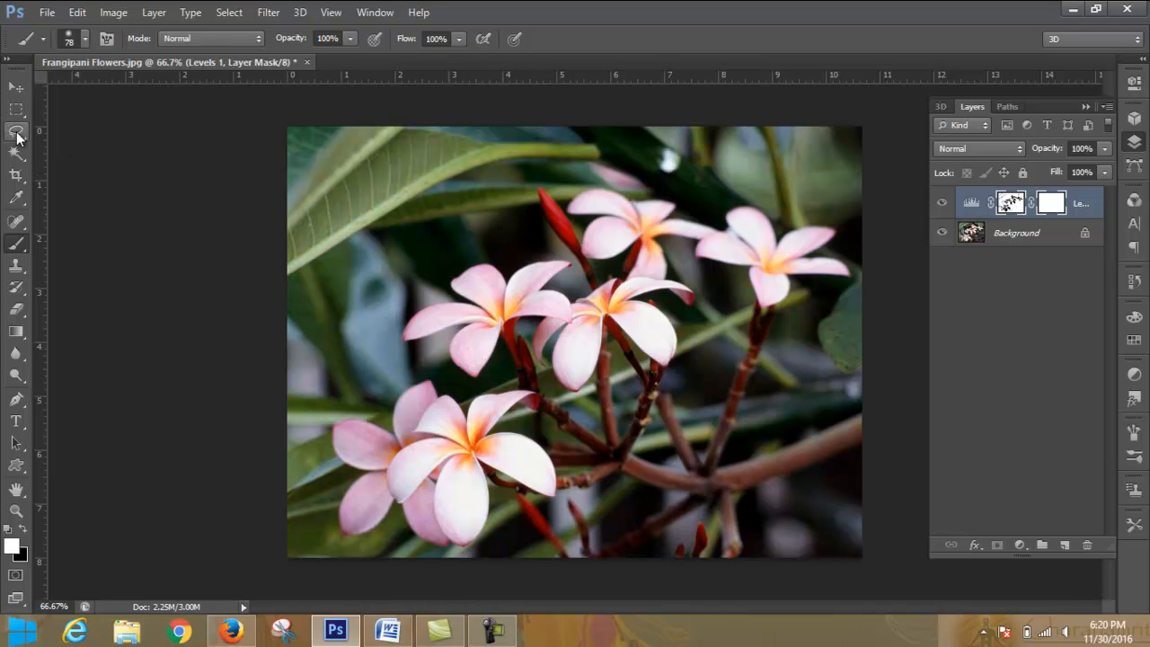
pyautogui.click(18, 224)
pyautogui.click(20, 244)
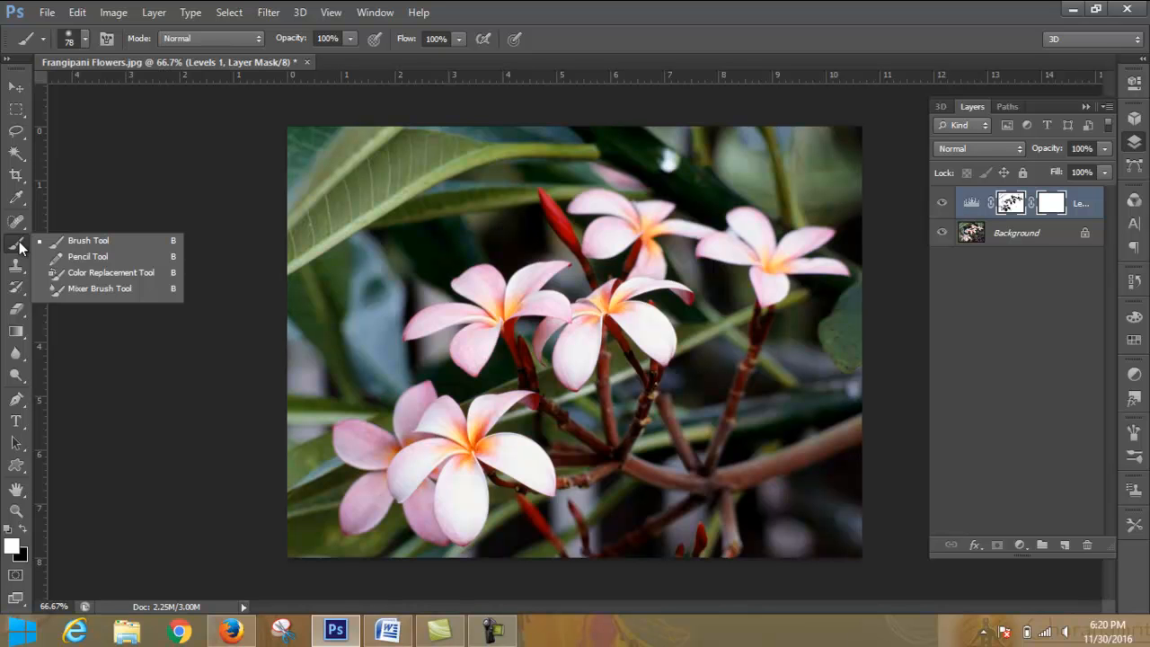
pyautogui.click(19, 247)
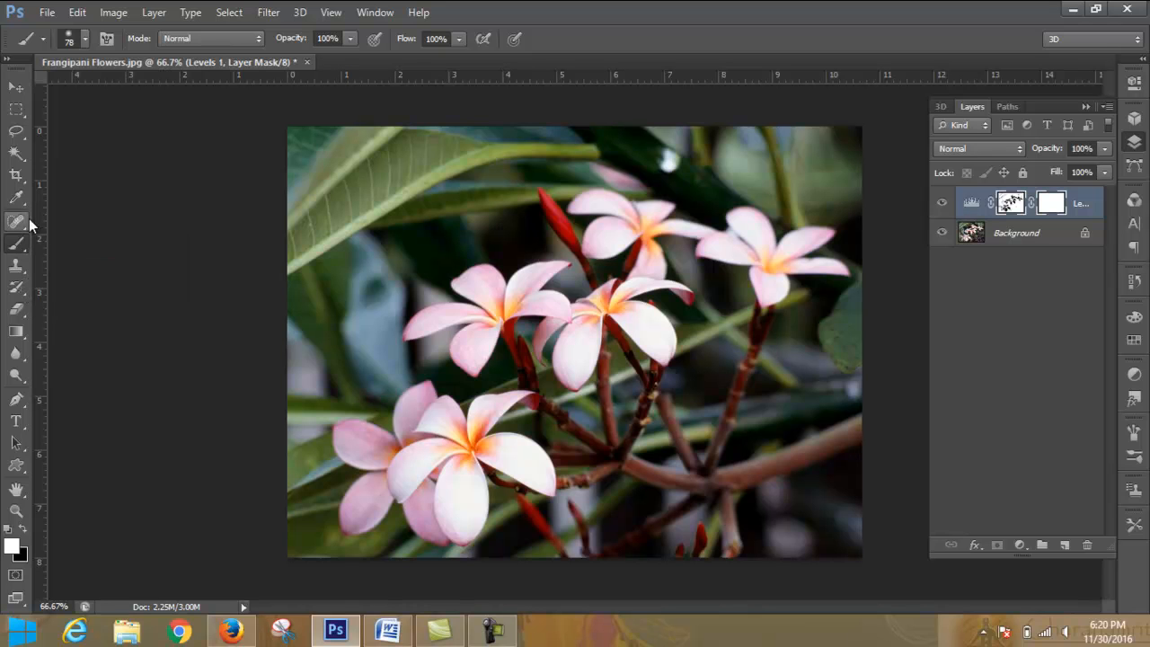
pyautogui.click(18, 311)
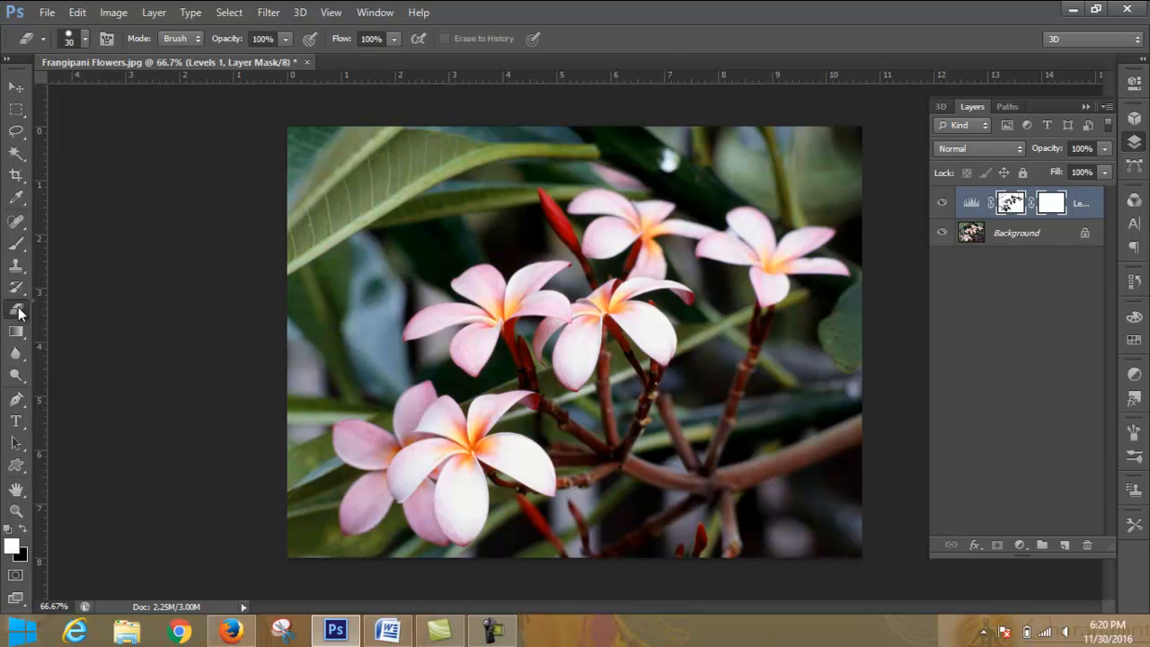
pyautogui.click(96, 308)
# - Hide the Levels layer and erase white strokes on the Background layer across the middle flower
pyautogui.click(1020, 233)
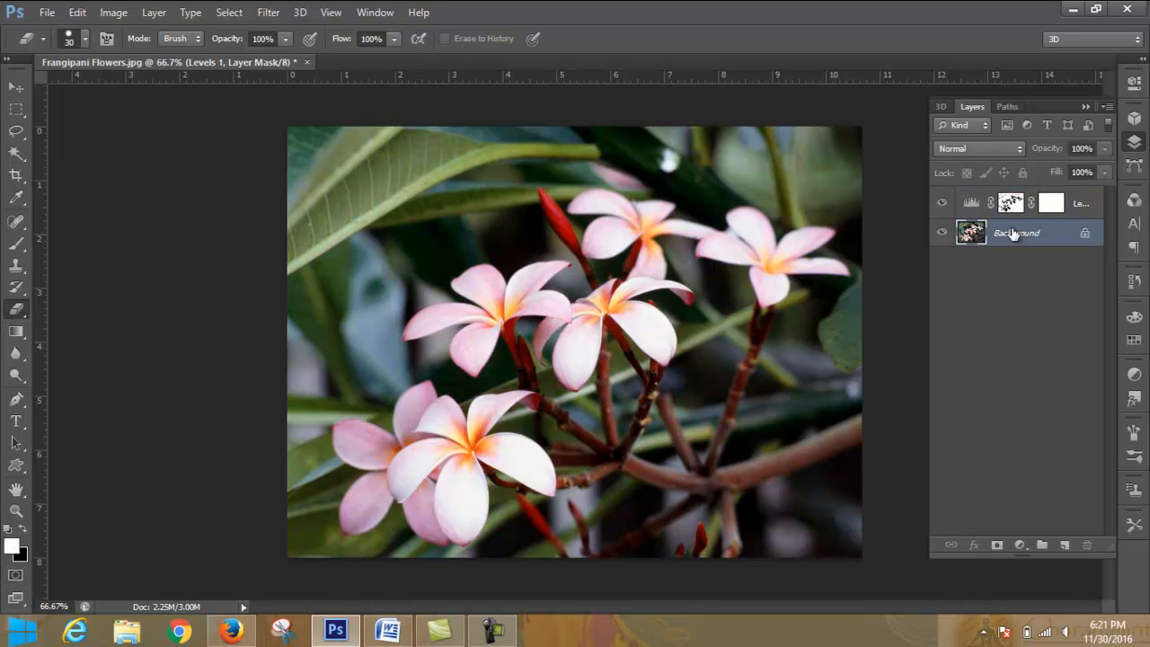
pyautogui.click(942, 203)
pyautogui.moveTo(620, 255)
pyautogui.mouseDown()
pyautogui.moveTo(638, 354)
pyautogui.moveTo(700, 299)
pyautogui.moveTo(580, 307)
pyautogui.moveTo(553, 287)
pyautogui.moveTo(686, 255)
pyautogui.mouseUp()
# - Set the background color to black and erase a Y-shaped mark between the middle and lower flowers
pyautogui.click(20, 555)
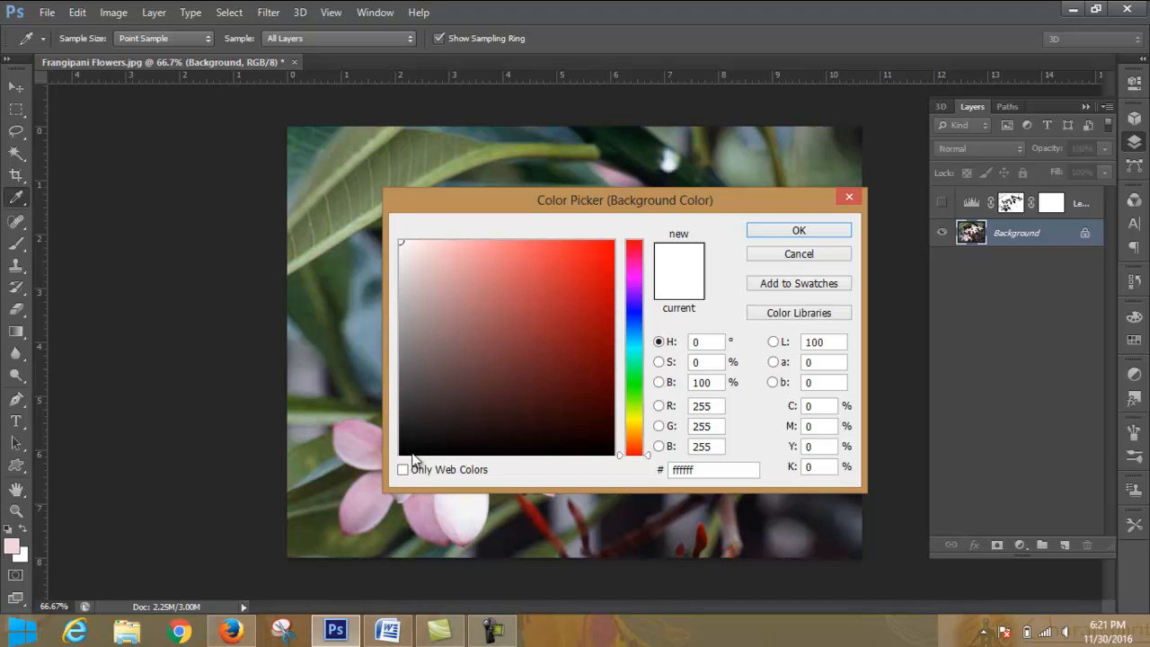
pyautogui.click(401, 456)
pyautogui.click(825, 232)
pyautogui.click(464, 307)
pyautogui.moveTo(486, 376); pyautogui.dragTo(625, 331)
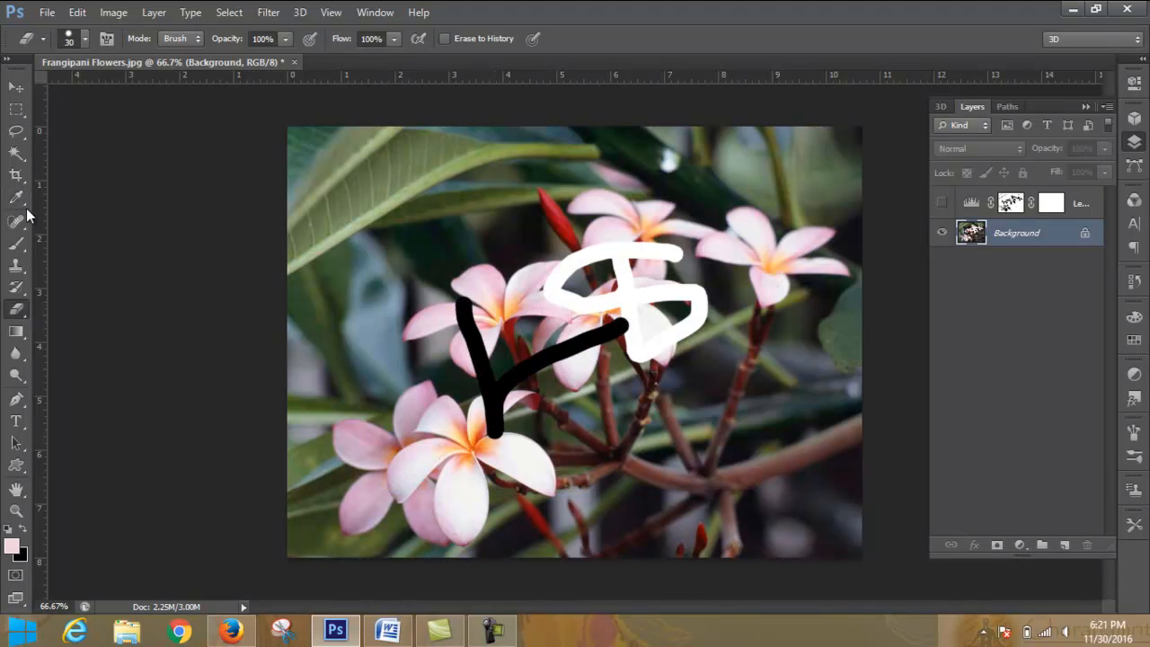
# - Paint a curved pink brush stroke over the large leaf at the photo's upper left, and show the Levels layer again
pyautogui.click(18, 242)
pyautogui.moveTo(519, 210)
pyautogui.mouseDown()
pyautogui.moveTo(373, 269)
pyautogui.moveTo(345, 203)
pyautogui.moveTo(483, 167)
pyautogui.mouseUp()
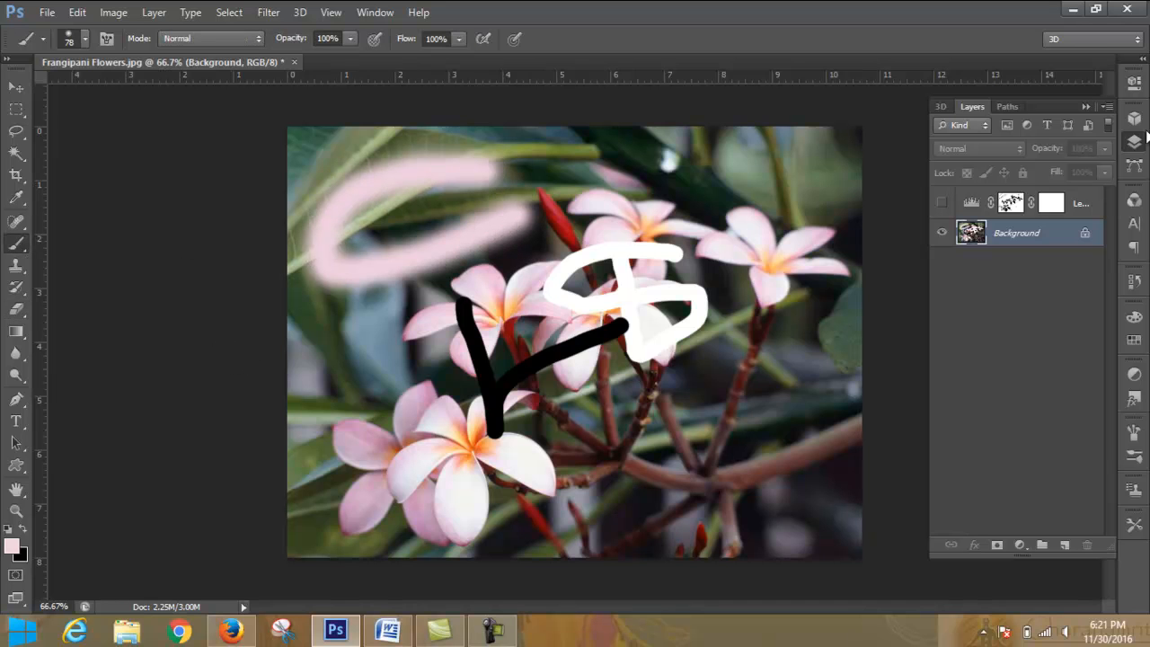
pyautogui.click(943, 206)
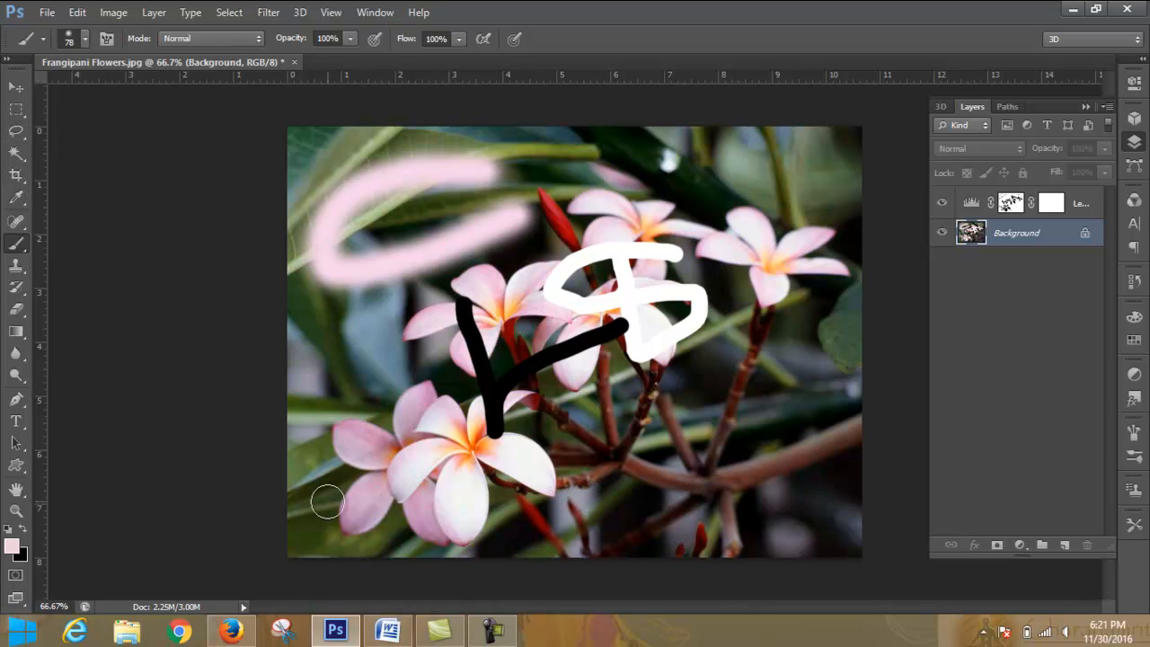
pyautogui.click(1087, 107)
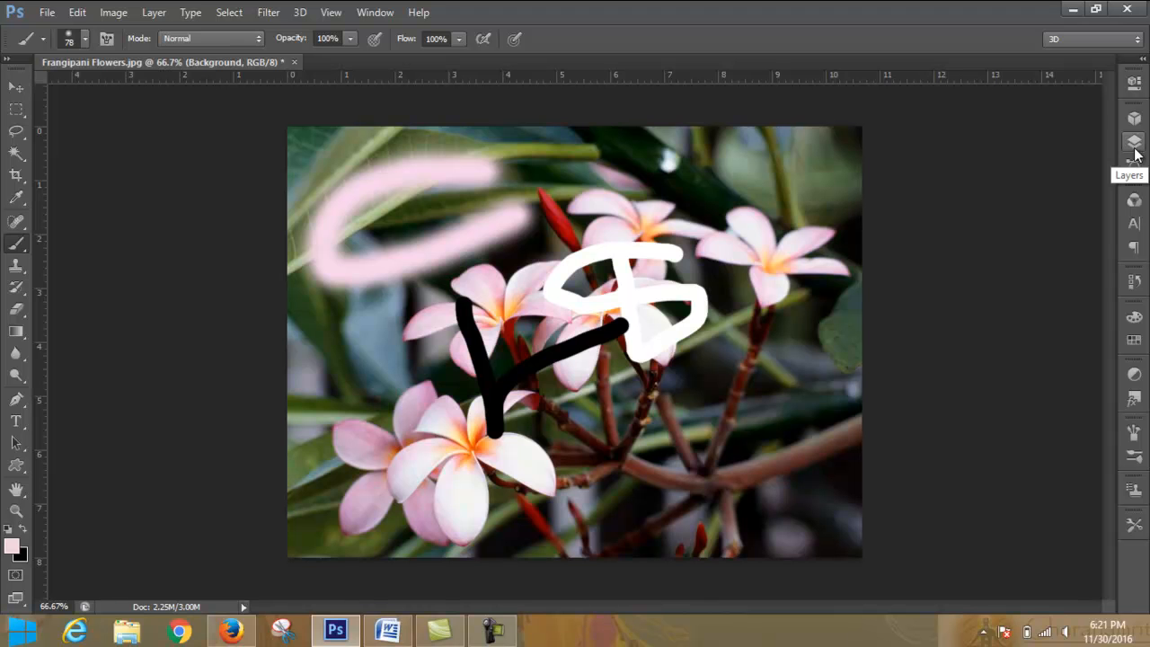
# - Open Eye_of_rainbow.jpg from the "natural pic" folder, one level above the folder used last
pyautogui.click(50, 12)
pyautogui.click(146, 46)
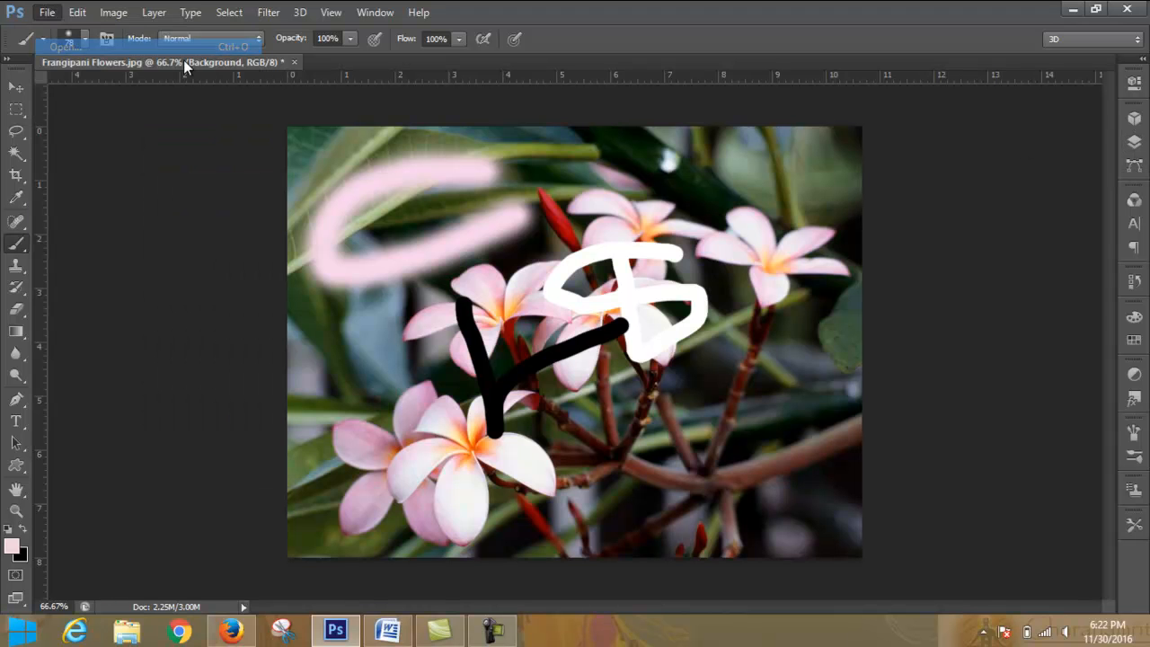
pyautogui.moveTo(789, 170); pyautogui.dragTo(817, 154)
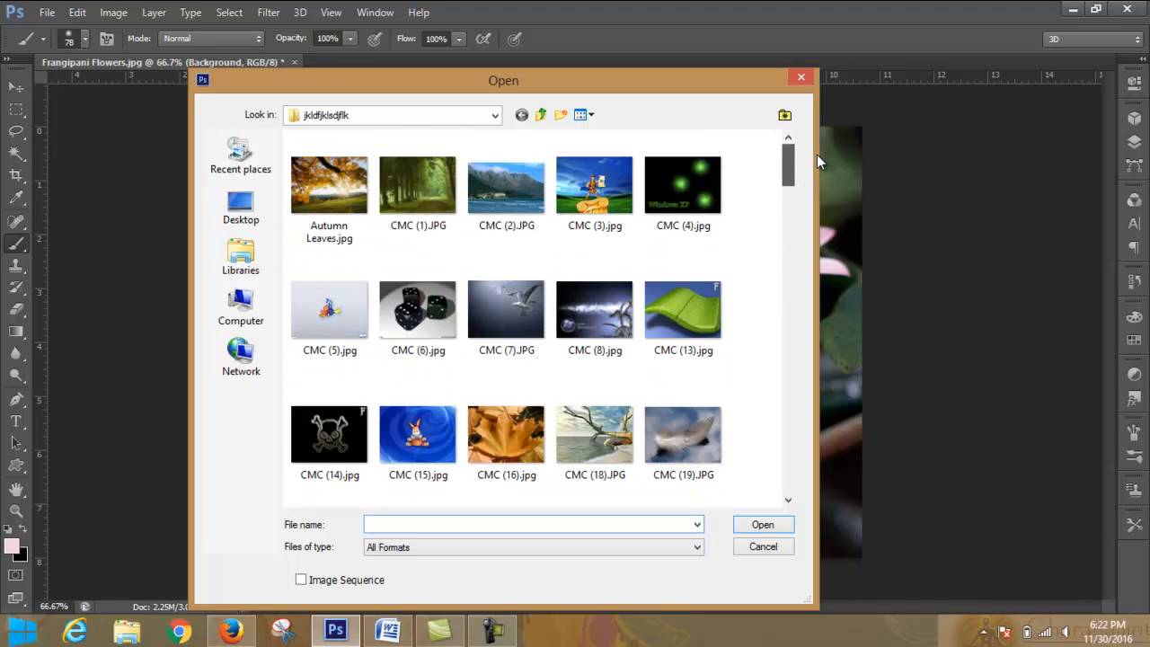
pyautogui.click(541, 116)
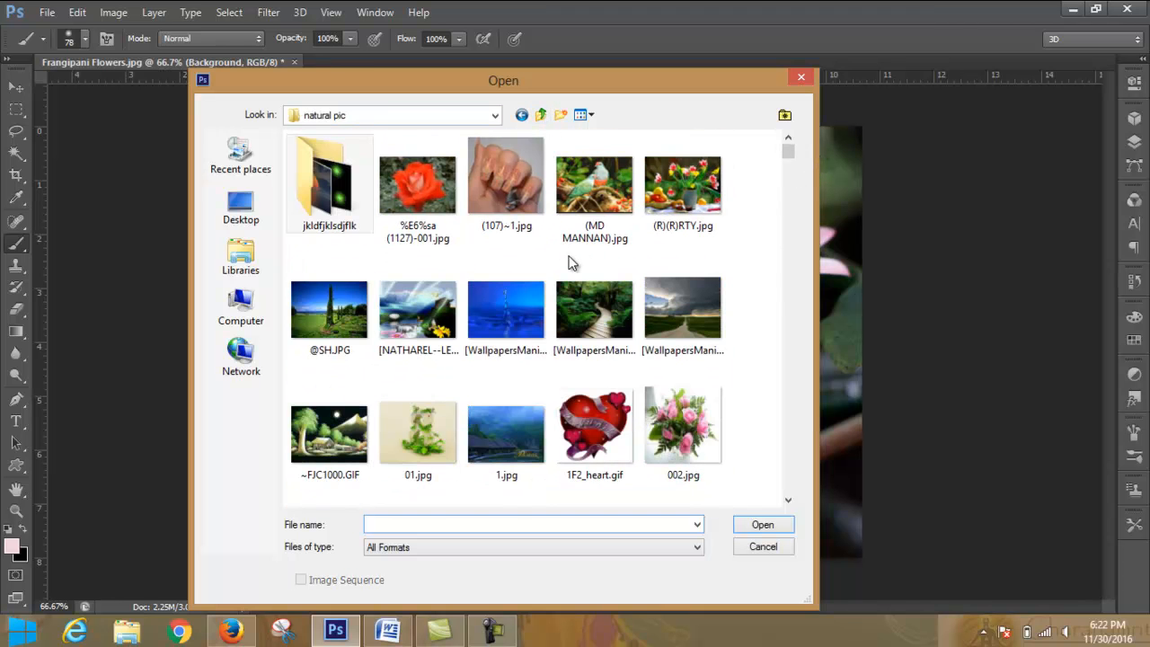
pyautogui.moveTo(787, 155); pyautogui.dragTo(776, 233)
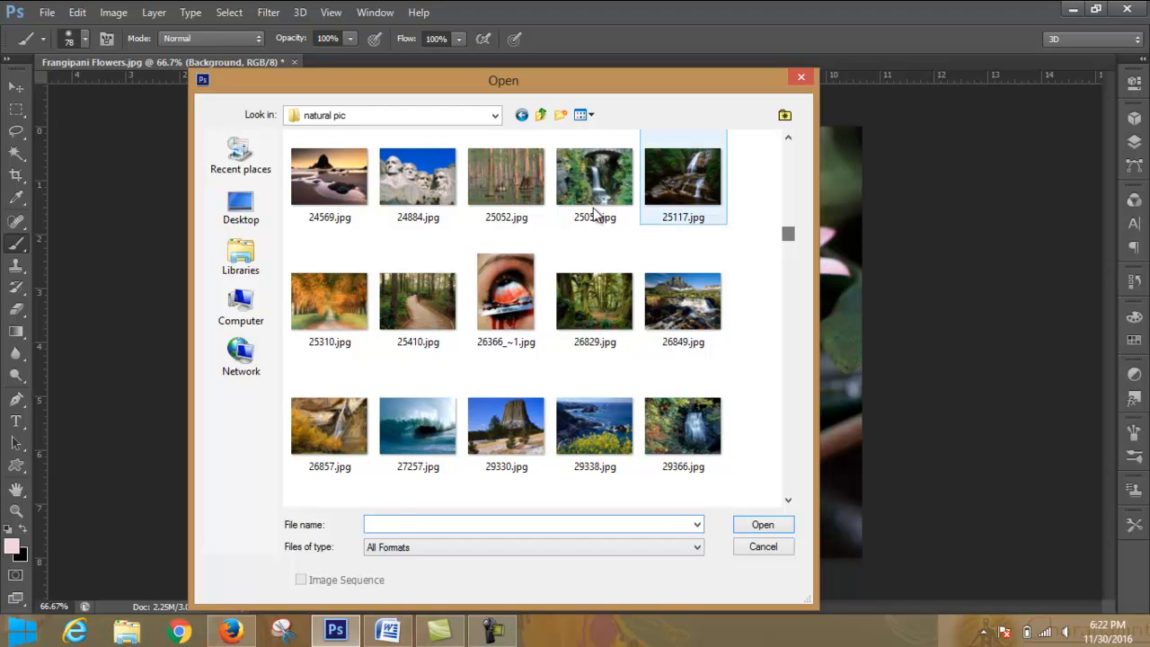
pyautogui.click(494, 274)
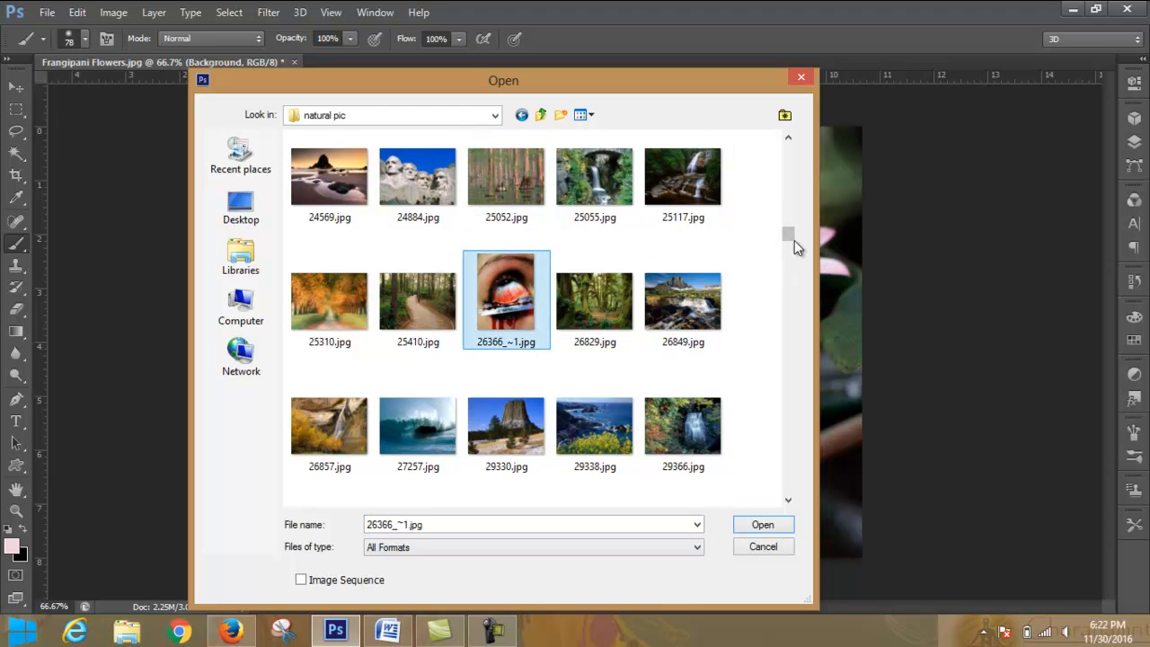
pyautogui.moveTo(791, 236); pyautogui.dragTo(788, 338)
pyautogui.scroll(3, 566, 252)
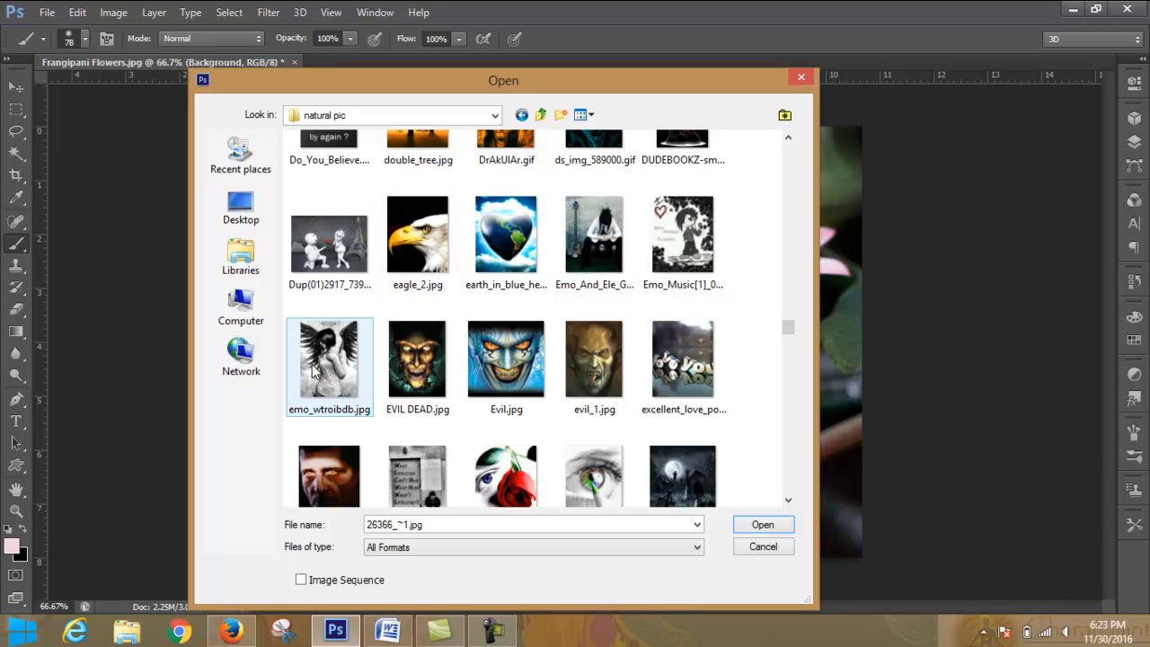
pyautogui.scroll(-3, 605, 303)
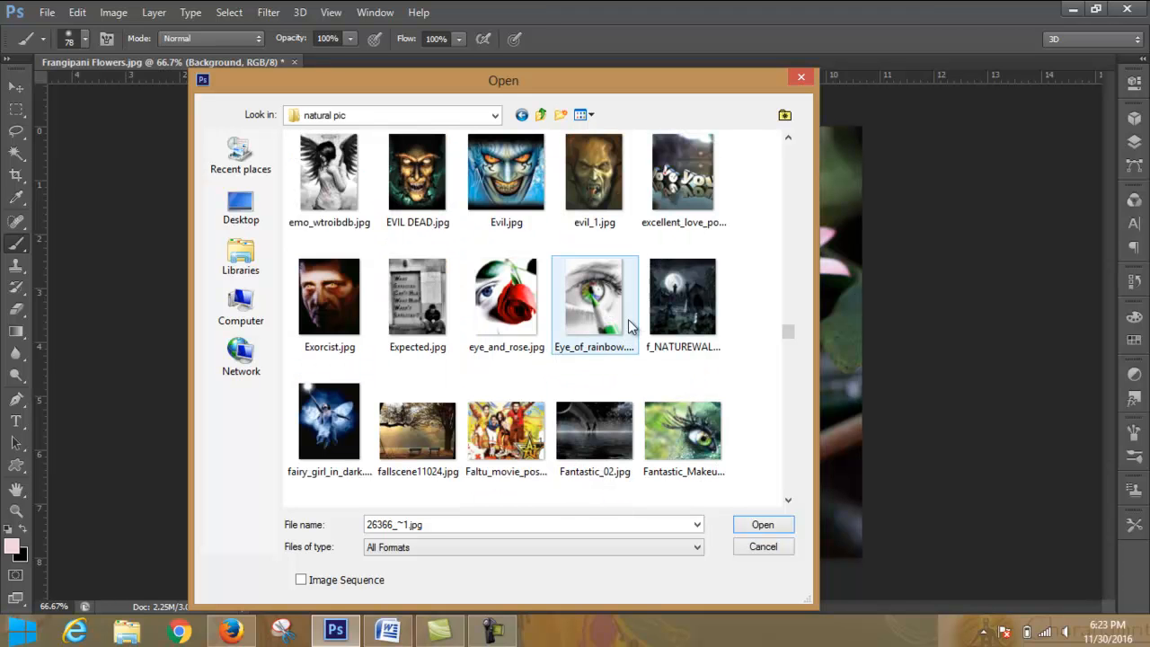
pyautogui.click(597, 306)
pyautogui.click(763, 526)
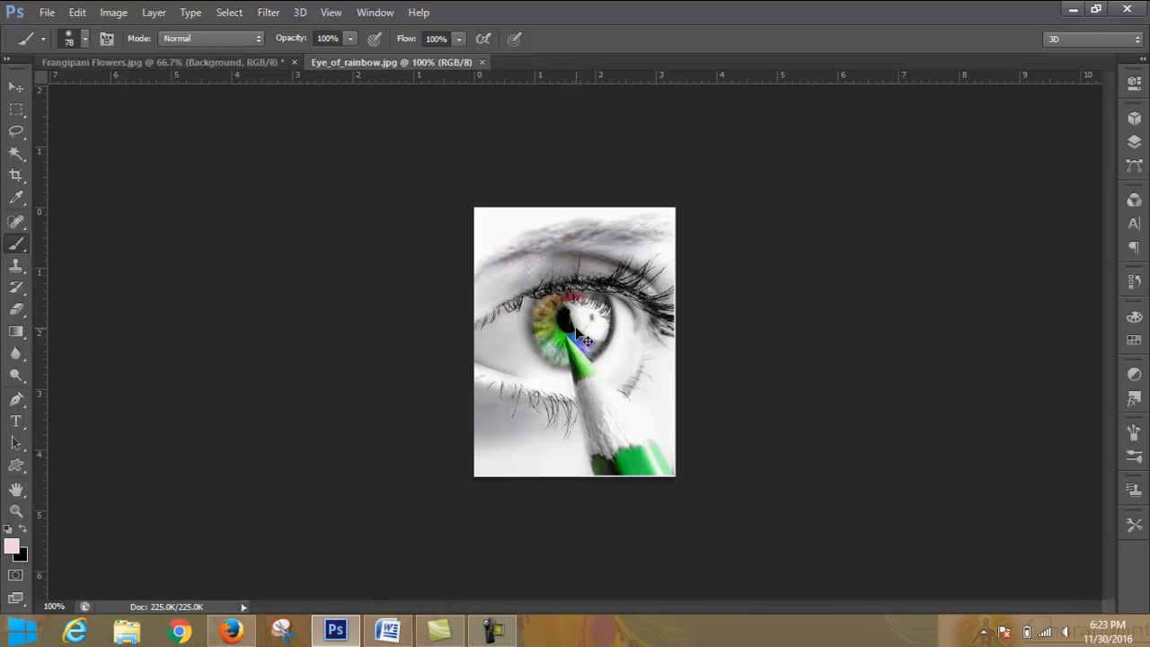
# - Add a Black & White adjustment layer with the Default preset to the eye photo
pyautogui.hotkey('ctrl', '+')
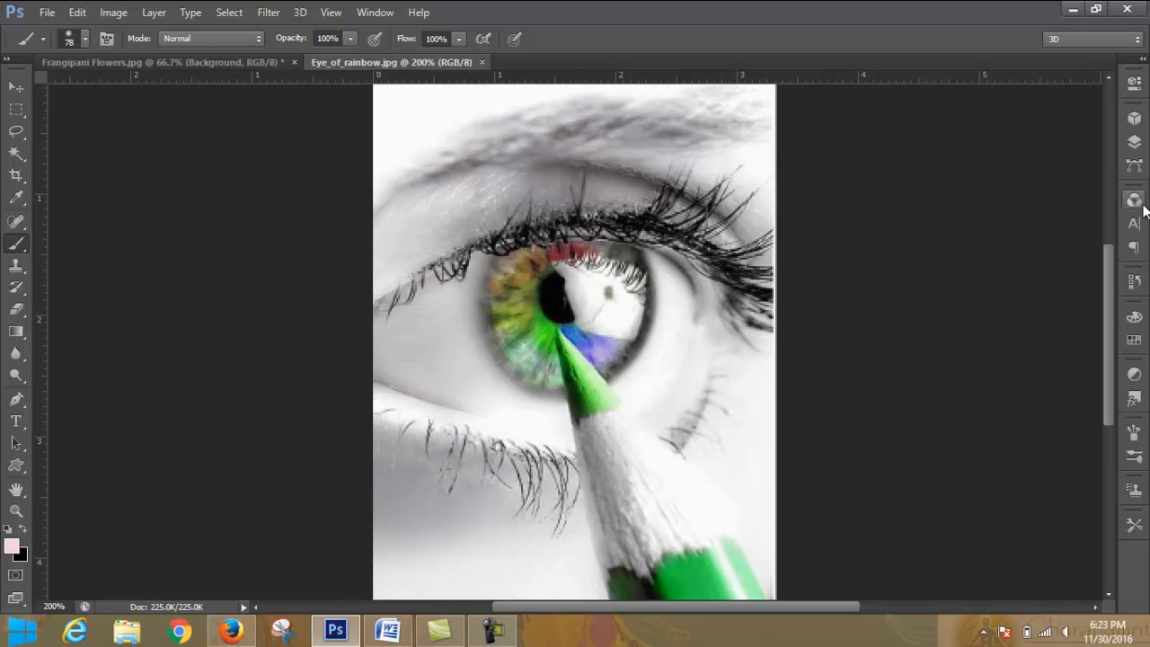
pyautogui.click(1134, 142)
pyautogui.click(1020, 544)
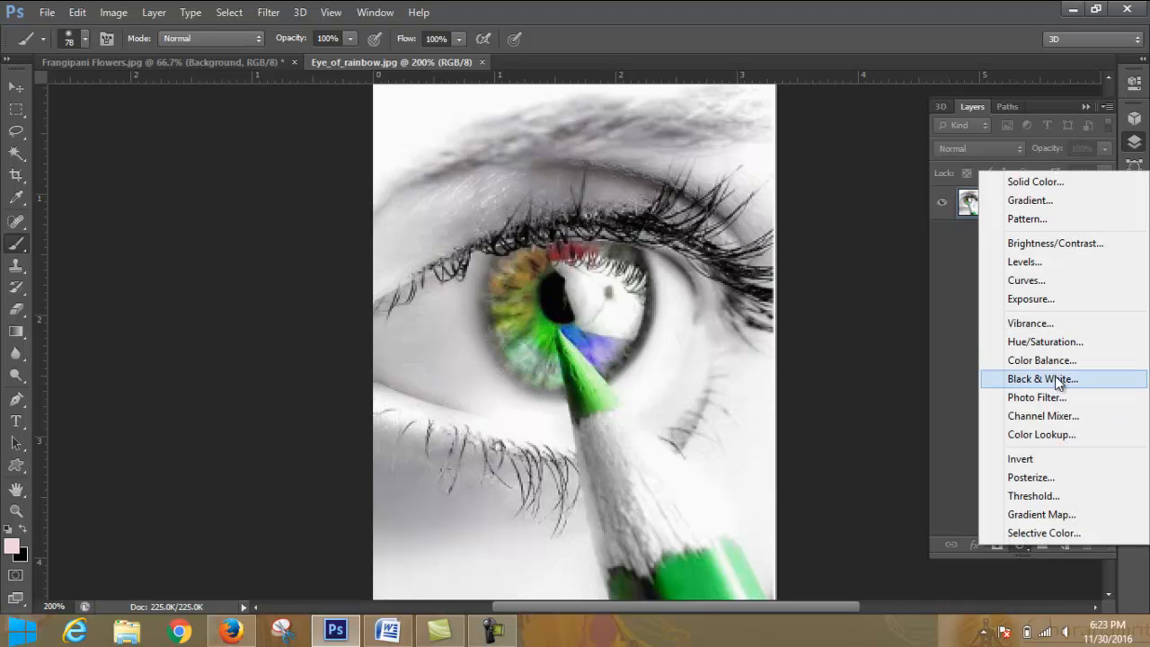
pyautogui.click(1058, 383)
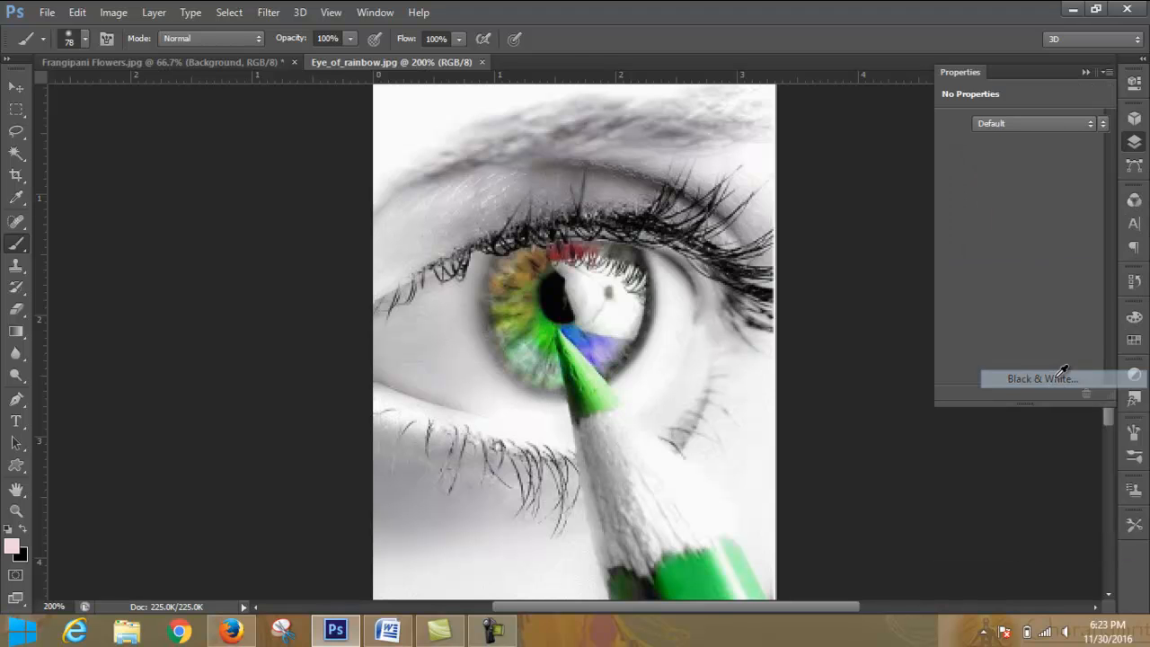
pyautogui.click(1085, 72)
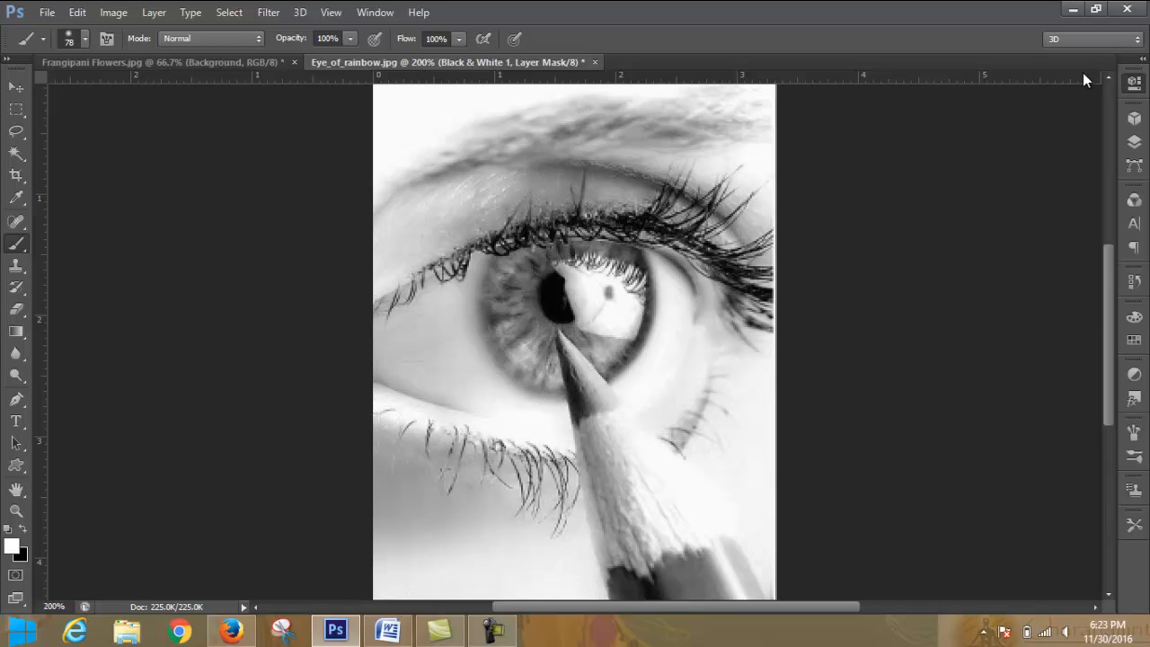
# - Switch to Word, examine the Color Correction topics in LEDP_Graphic_Module.docx, and return to Photoshop
pyautogui.click(389, 632)
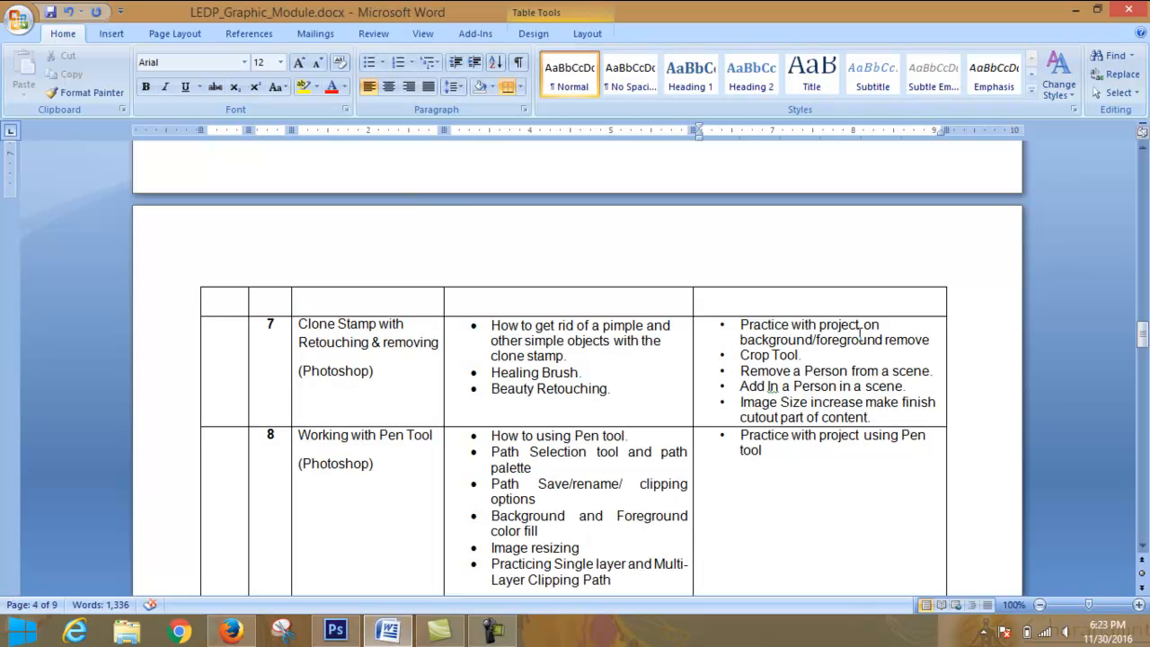
pyautogui.scroll(8, 862, 334)
pyautogui.doubleClick(774, 267)
pyautogui.click(817, 267)
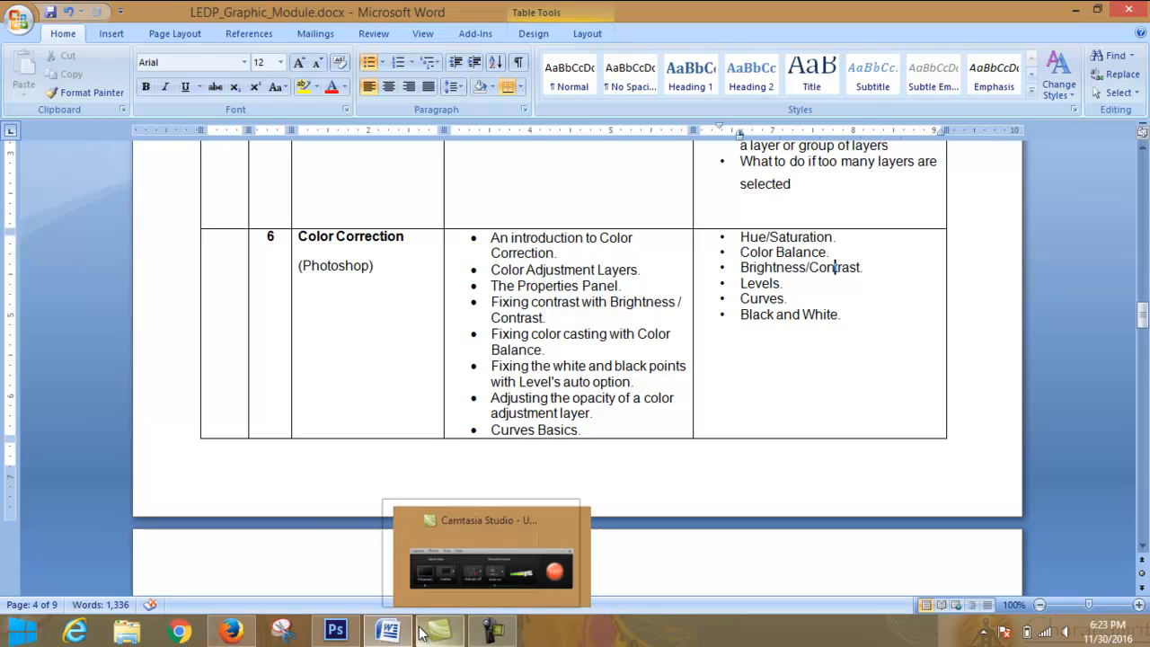
pyautogui.click(335, 631)
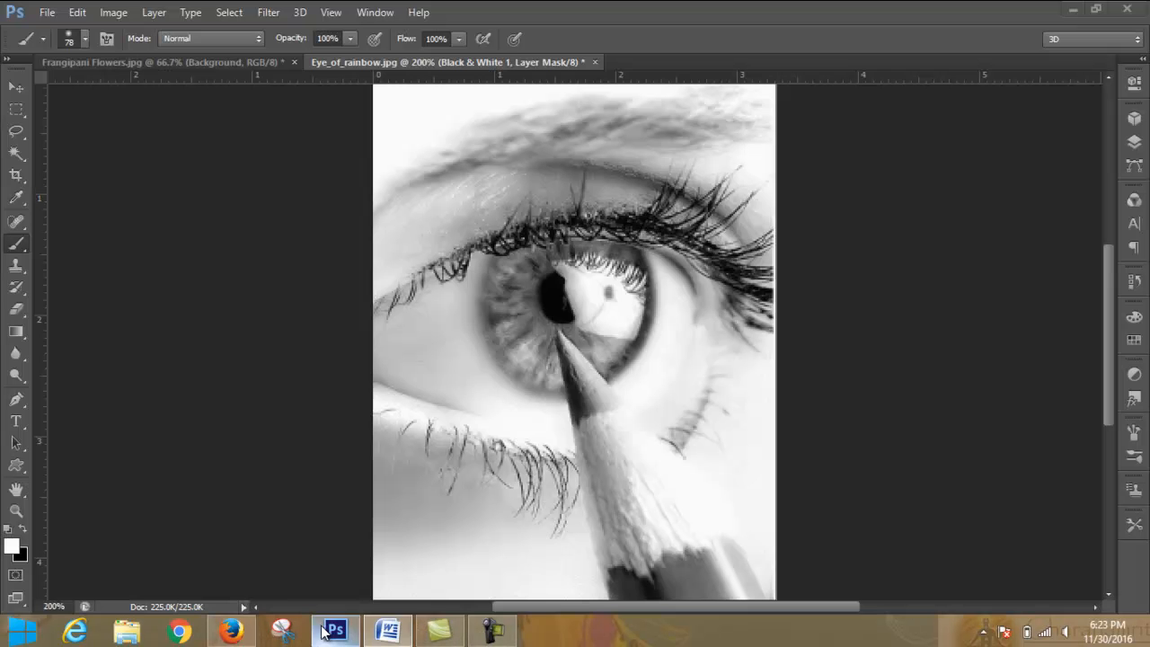
# - Remove the Black & White adjustment by reverting the eye photo to its opening history snapshot
pyautogui.click(1135, 144)
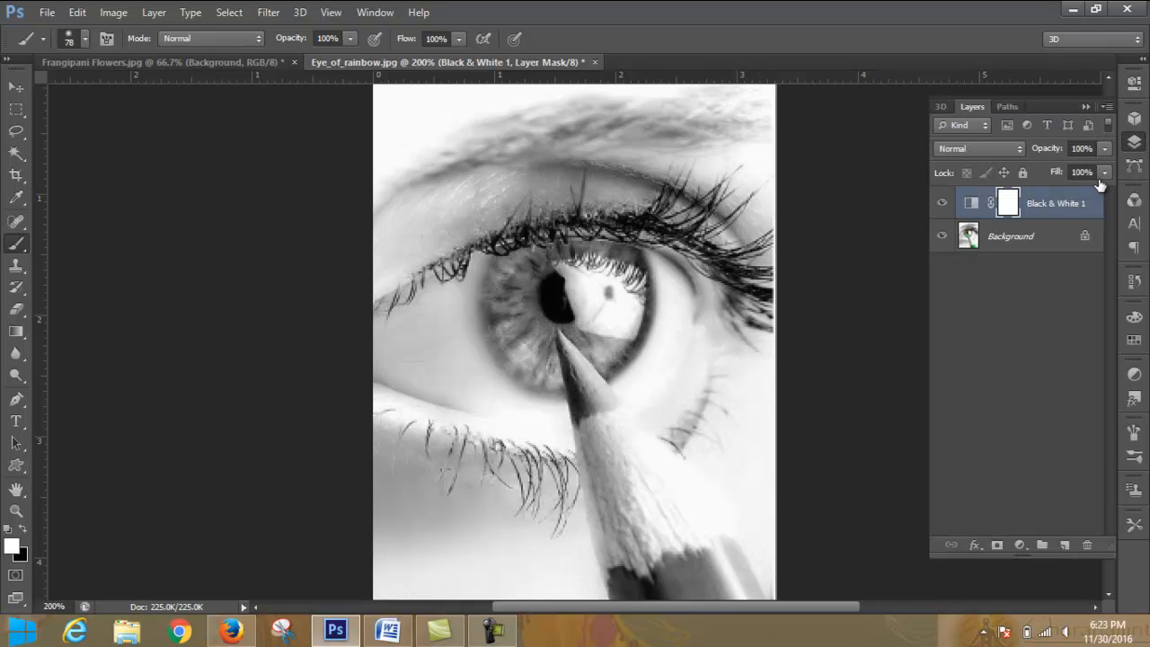
pyautogui.click(1064, 203)
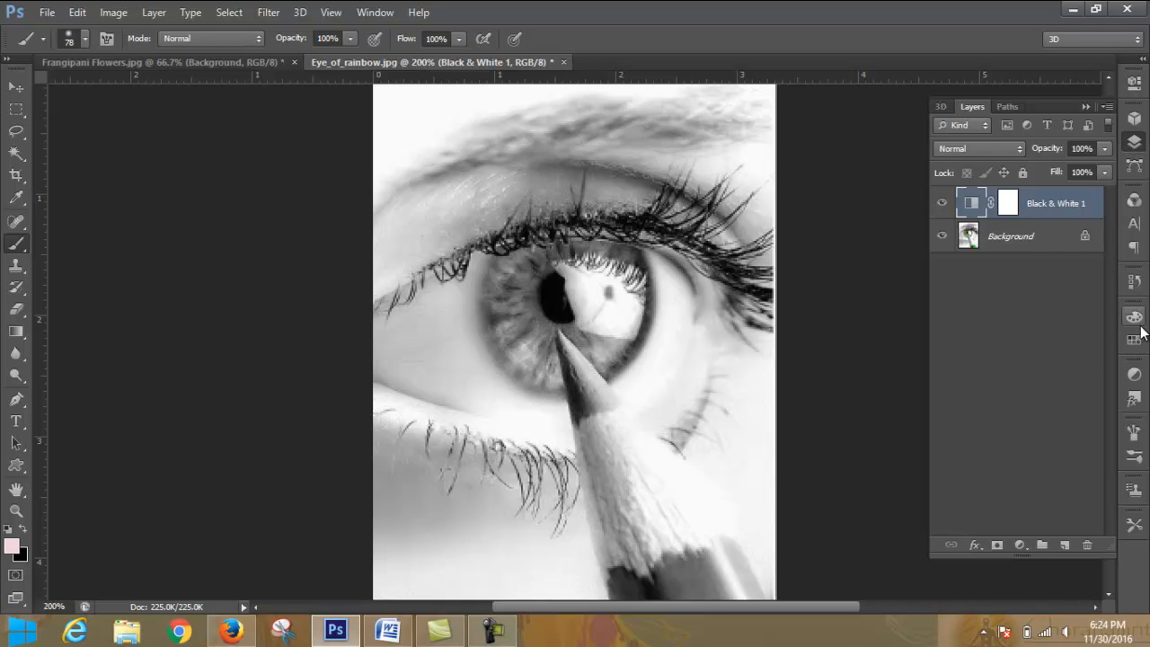
pyautogui.click(1134, 282)
pyautogui.click(1060, 240)
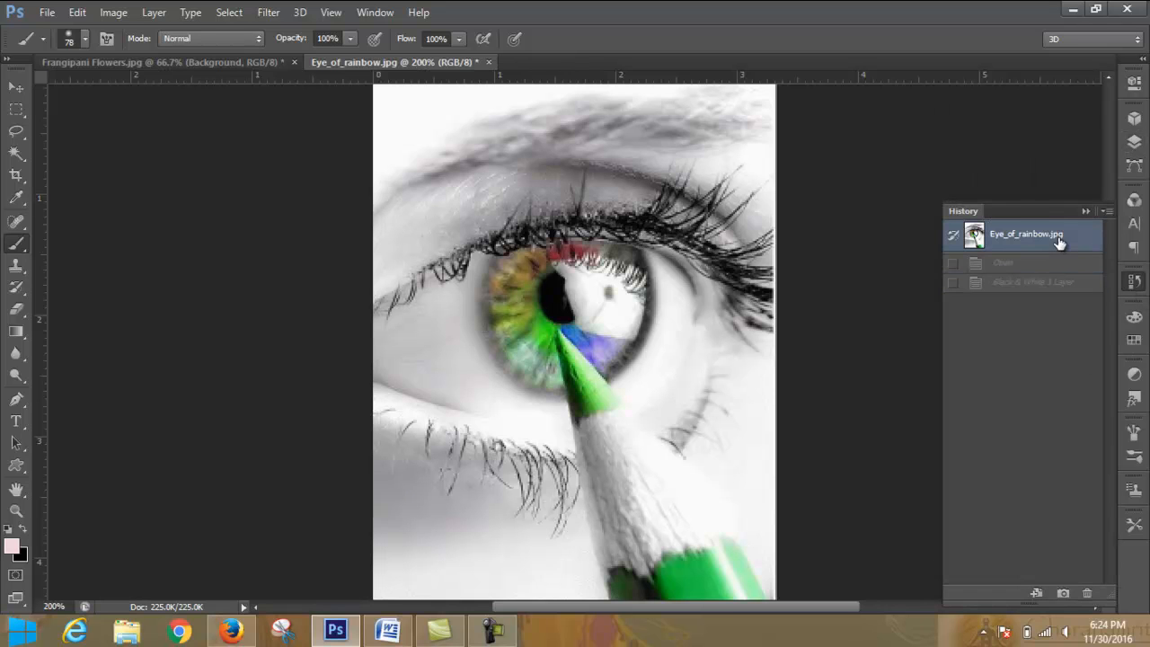
# - Add a Curves adjustment layer and move its RGB black point to input 90, output 0
pyautogui.click(1133, 146)
pyautogui.click(1021, 544)
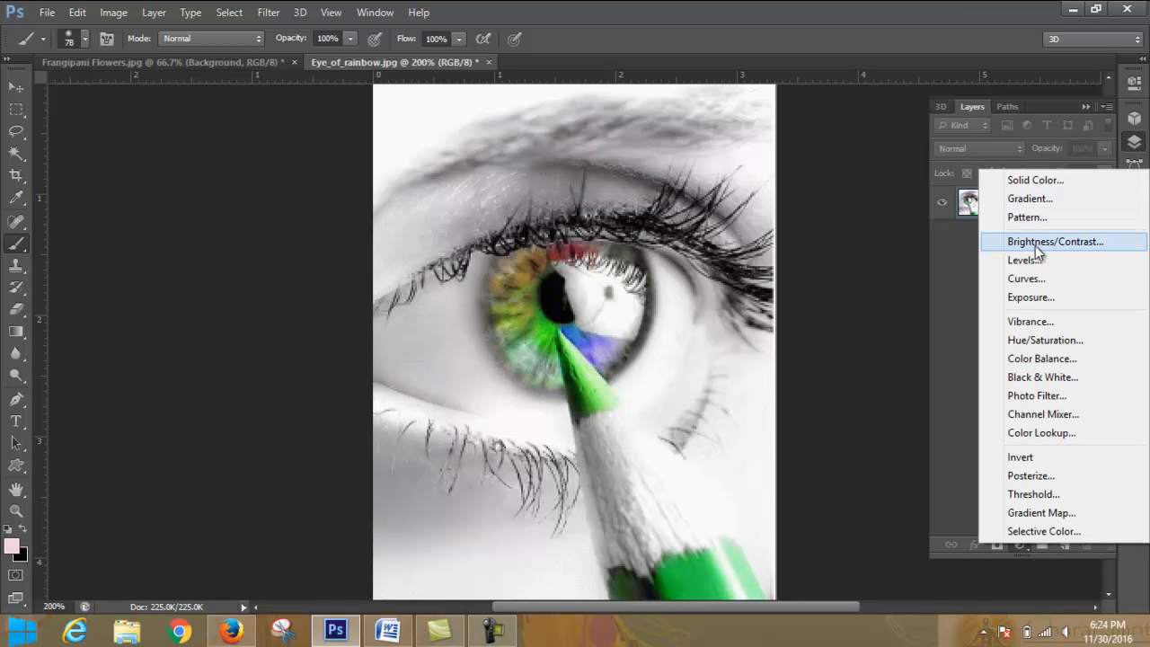
pyautogui.click(1012, 279)
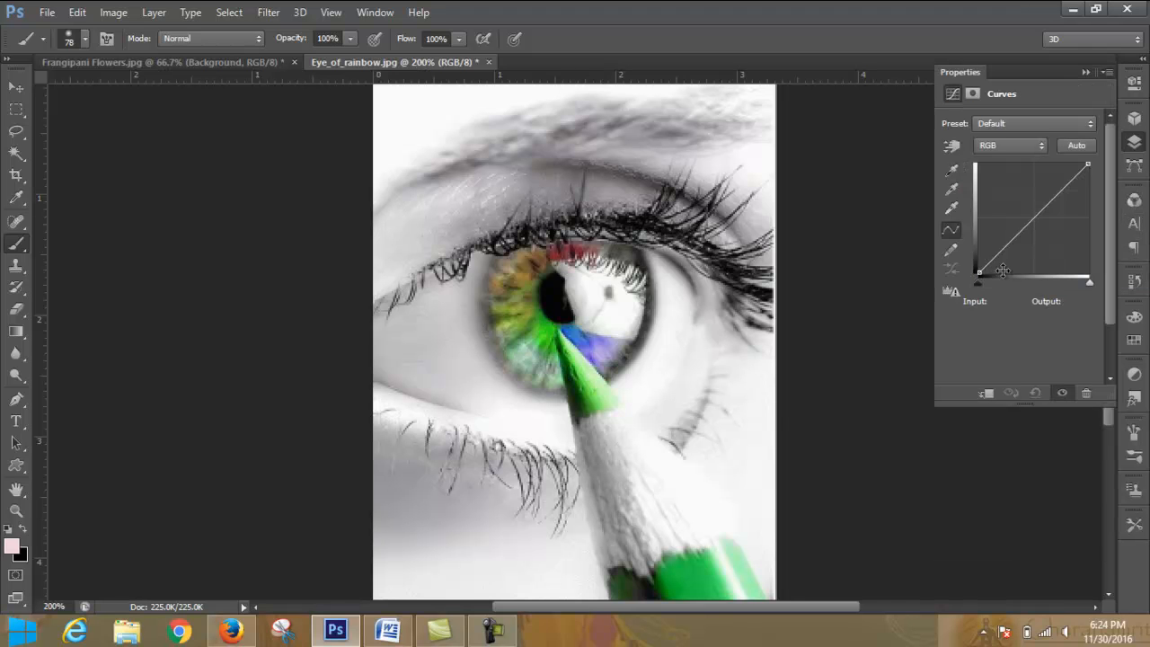
pyautogui.moveTo(979, 284); pyautogui.dragTo(1012, 306)
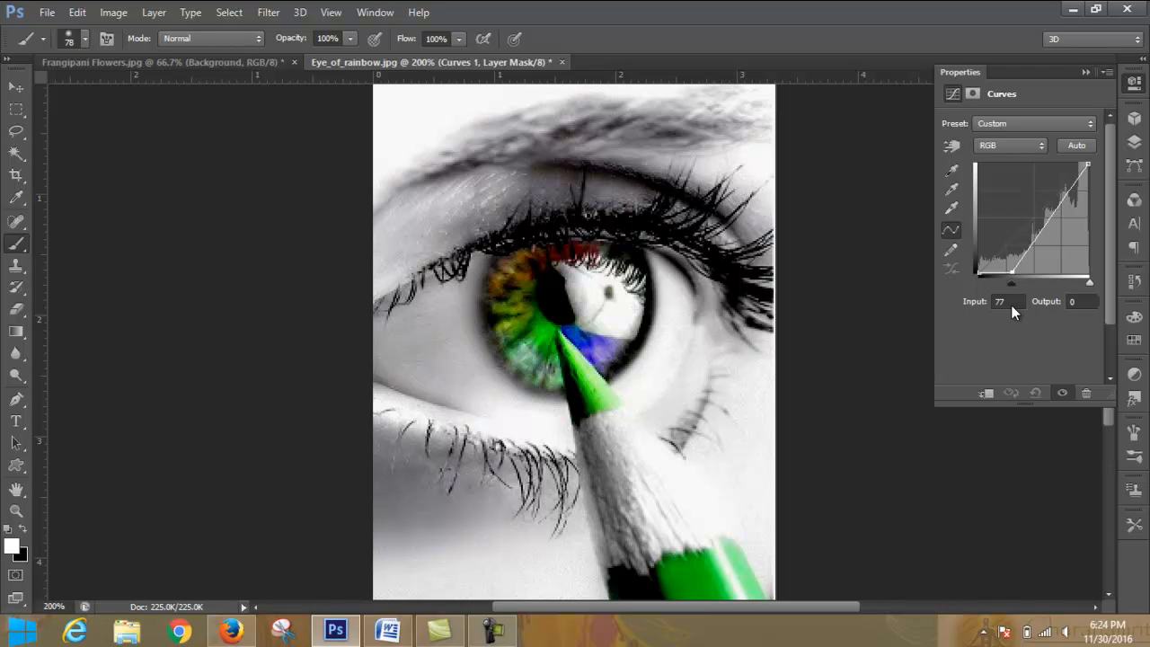
pyautogui.moveTo(1012, 304); pyautogui.dragTo(1017, 305)
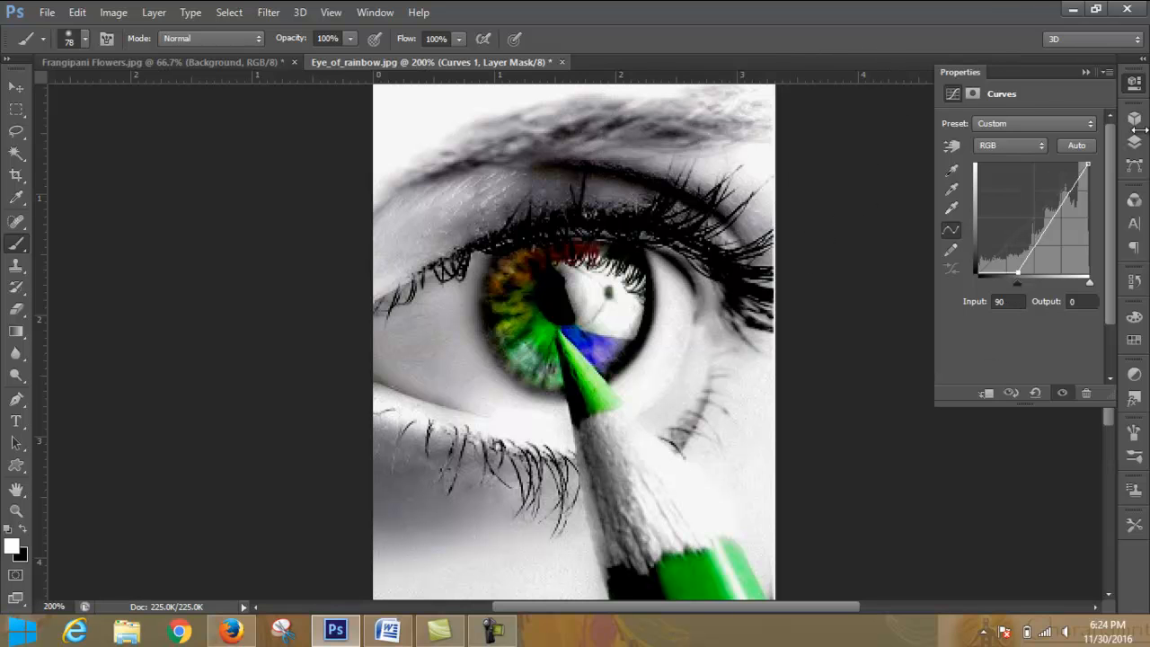
pyautogui.click(1086, 72)
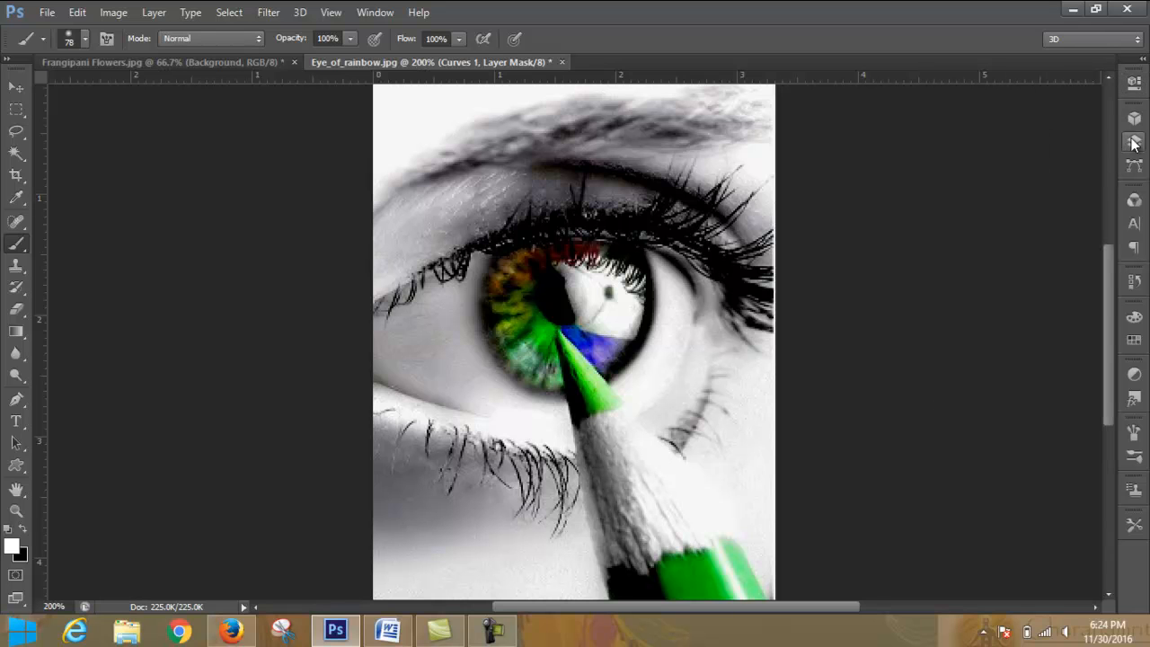
# - Target the Curves 1 layer's mask and accept near-white fdfcff as the foreground color
pyautogui.click(1134, 141)
pyautogui.click(1021, 245)
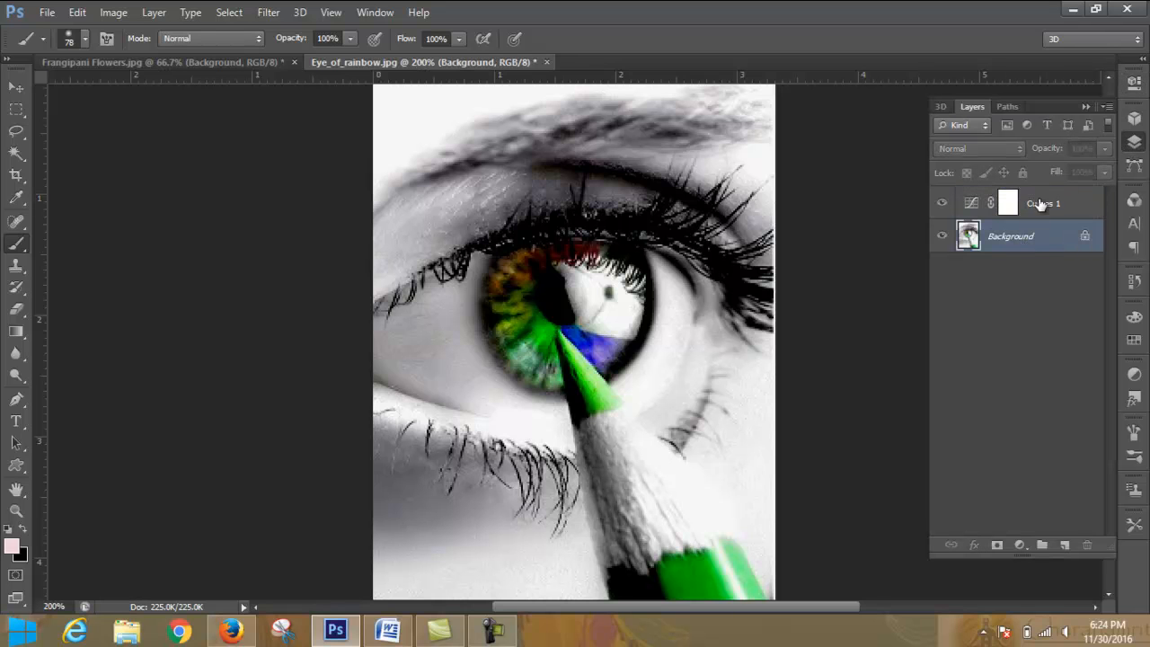
pyautogui.click(1007, 204)
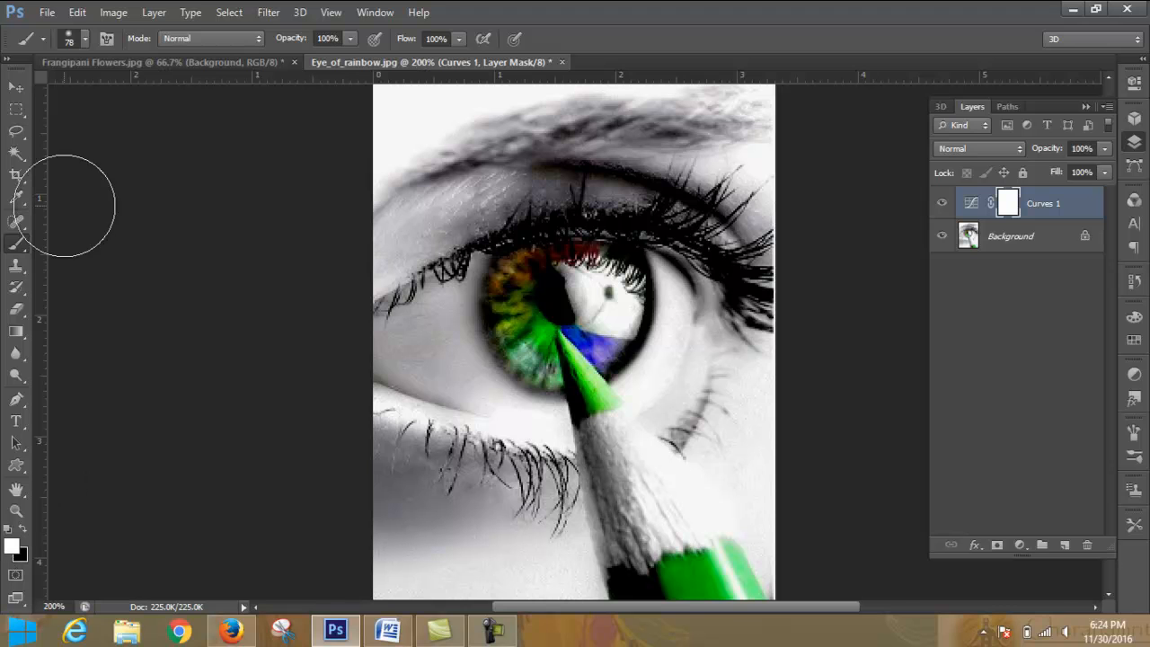
pyautogui.click(11, 547)
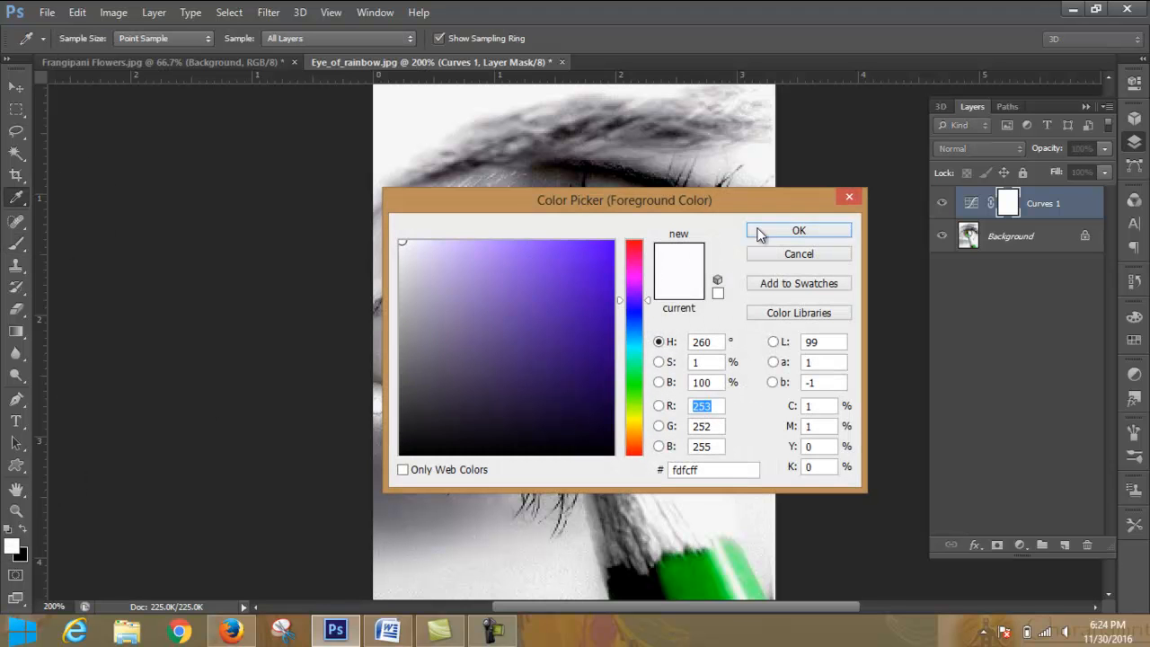
pyautogui.click(797, 231)
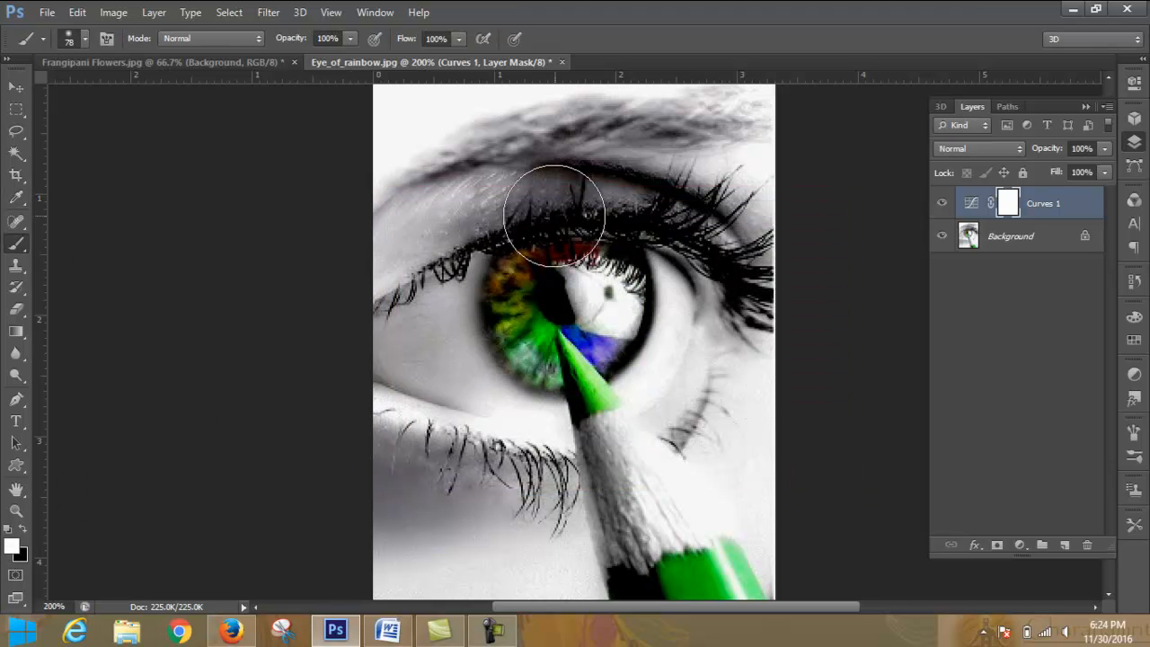
# - Reduce the brush to 9 px and paint black on the Curves mask just above the upper eyelashes
pyautogui.press('[')
pyautogui.press('[')
pyautogui.press('[')
pyautogui.press('[')
pyautogui.press('[')
pyautogui.press('[')
pyautogui.press('[')
pyautogui.press('[')
pyautogui.press('[')
pyautogui.press('[')
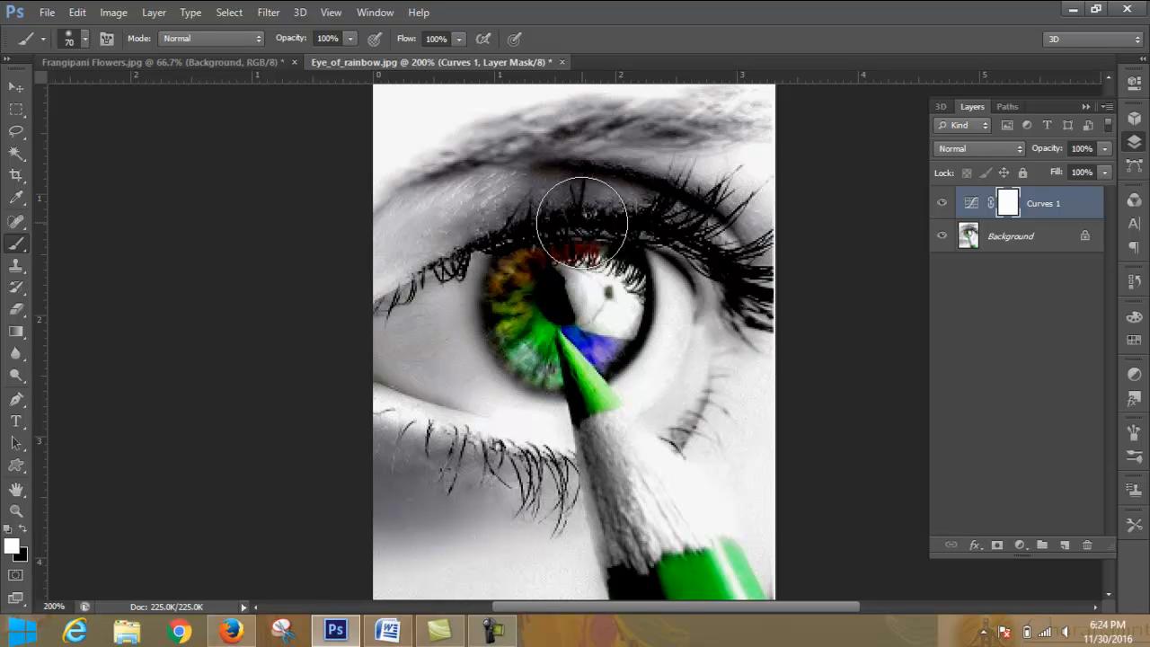
pyautogui.press('[')
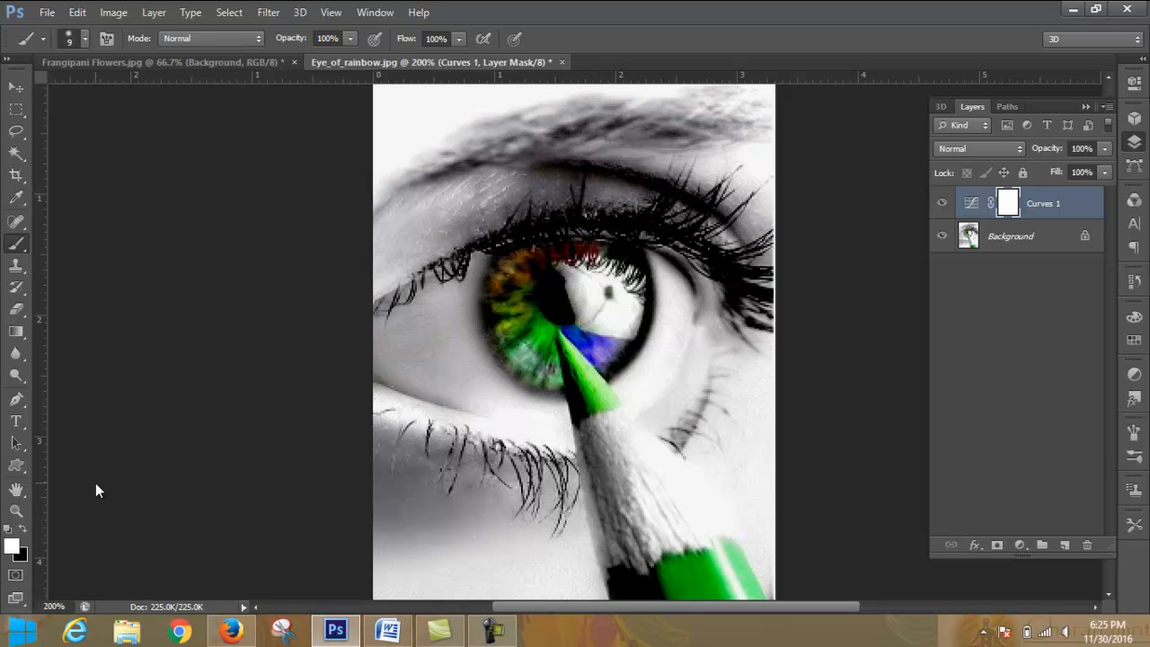
pyautogui.click(23, 530)
pyautogui.moveTo(613, 198)
pyautogui.mouseDown()
pyautogui.moveTo(623, 173)
pyautogui.moveTo(604, 197)
pyautogui.moveTo(604, 172)
pyautogui.moveTo(588, 198)
pyautogui.moveTo(601, 167)
pyautogui.moveTo(594, 188)
pyautogui.moveTo(609, 162)
pyautogui.moveTo(643, 145)
pyautogui.moveTo(654, 203)
pyautogui.moveTo(626, 194)
pyautogui.moveTo(632, 160)
pyautogui.mouseUp()
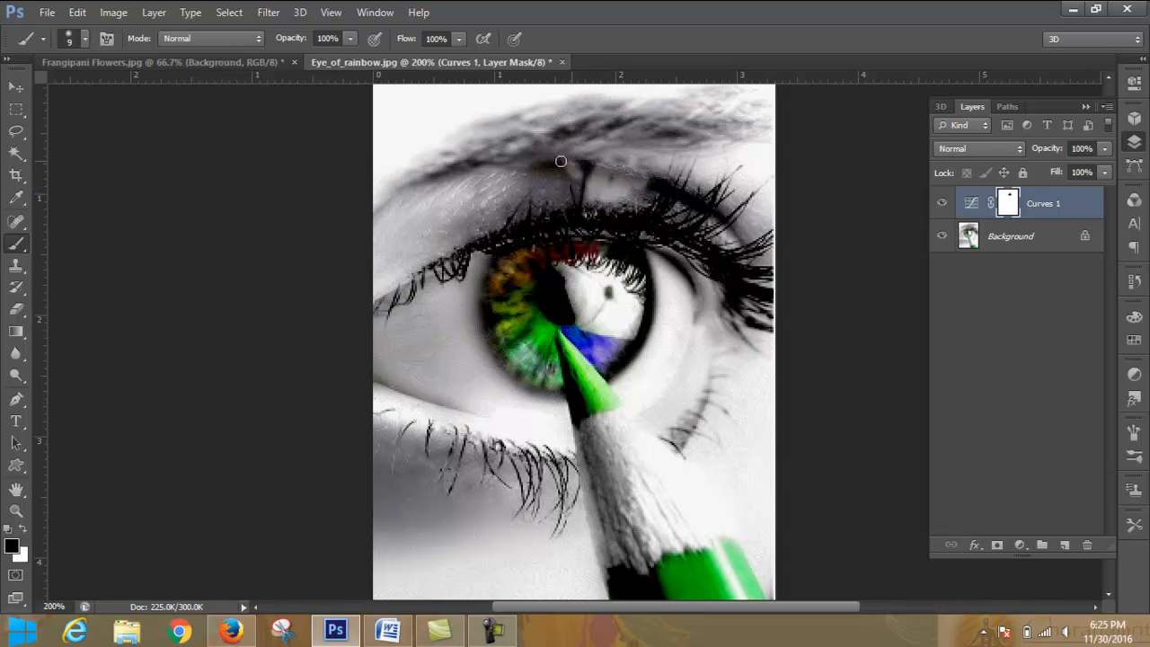
# - Set the 9 px brush's hardness to 100%
pyautogui.click(85, 38)
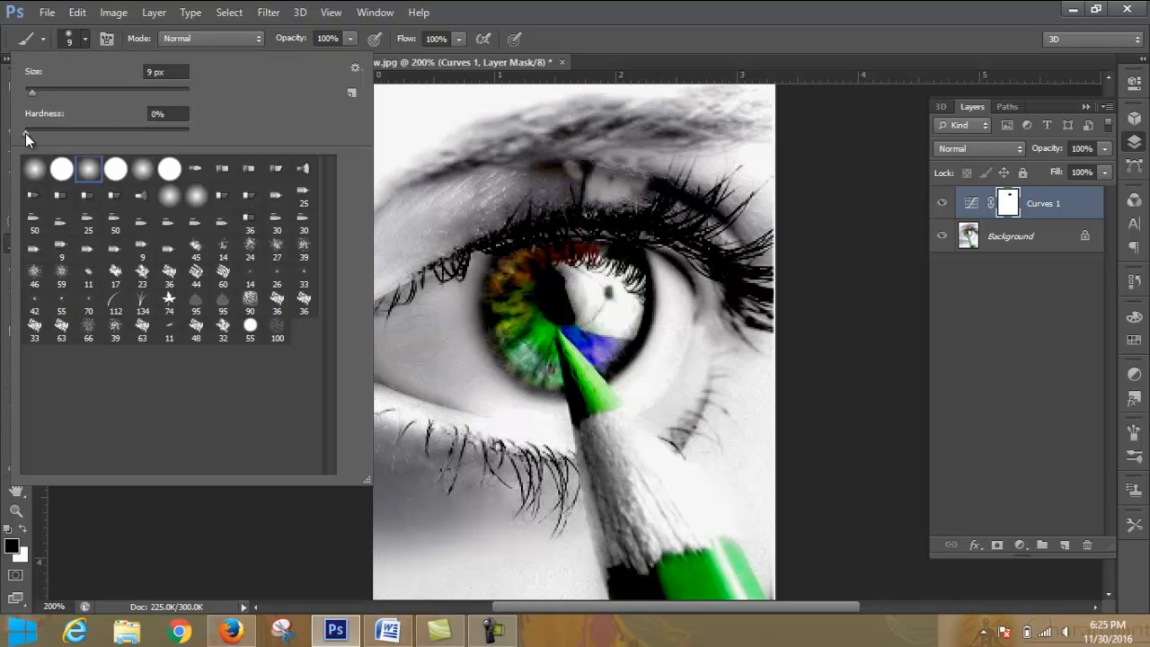
pyautogui.moveTo(25, 133); pyautogui.dragTo(162, 132)
pyautogui.moveTo(61, 133); pyautogui.dragTo(179, 140)
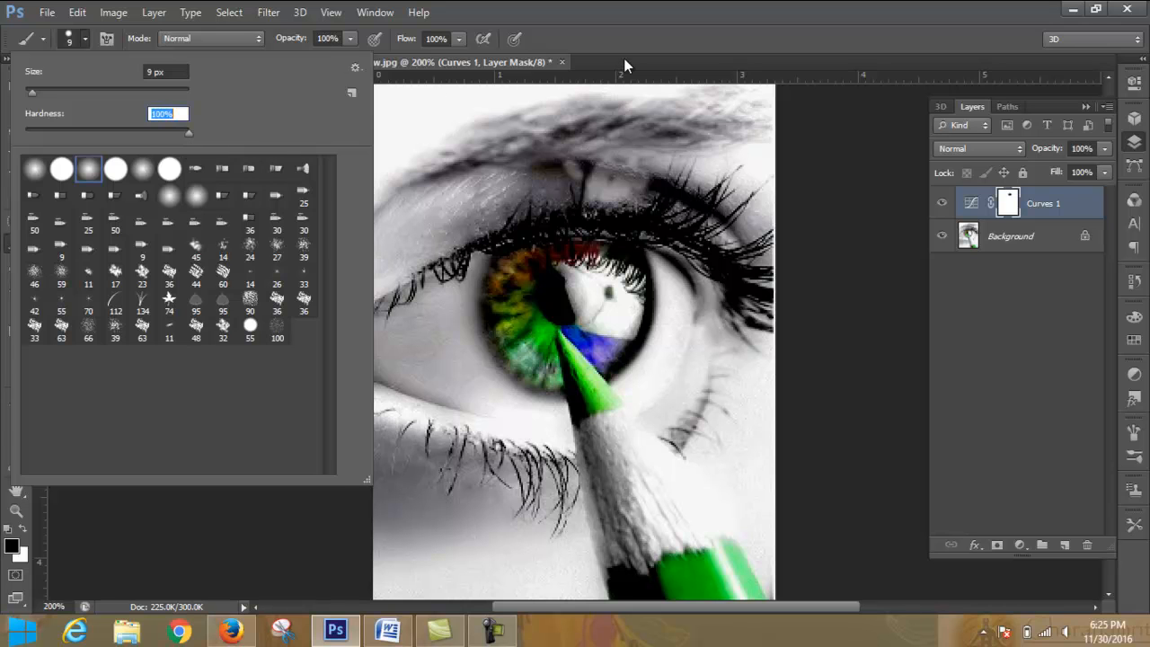
pyautogui.press('Return')
# - Undo a trial stroke above the lashes and paint black on the Curves mask along the upper eyelid
pyautogui.moveTo(503, 231)
pyautogui.mouseDown()
pyautogui.moveTo(532, 195)
pyautogui.moveTo(503, 238)
pyautogui.moveTo(530, 213)
pyautogui.moveTo(515, 224)
pyautogui.moveTo(523, 209)
pyautogui.moveTo(495, 234)
pyautogui.mouseUp()
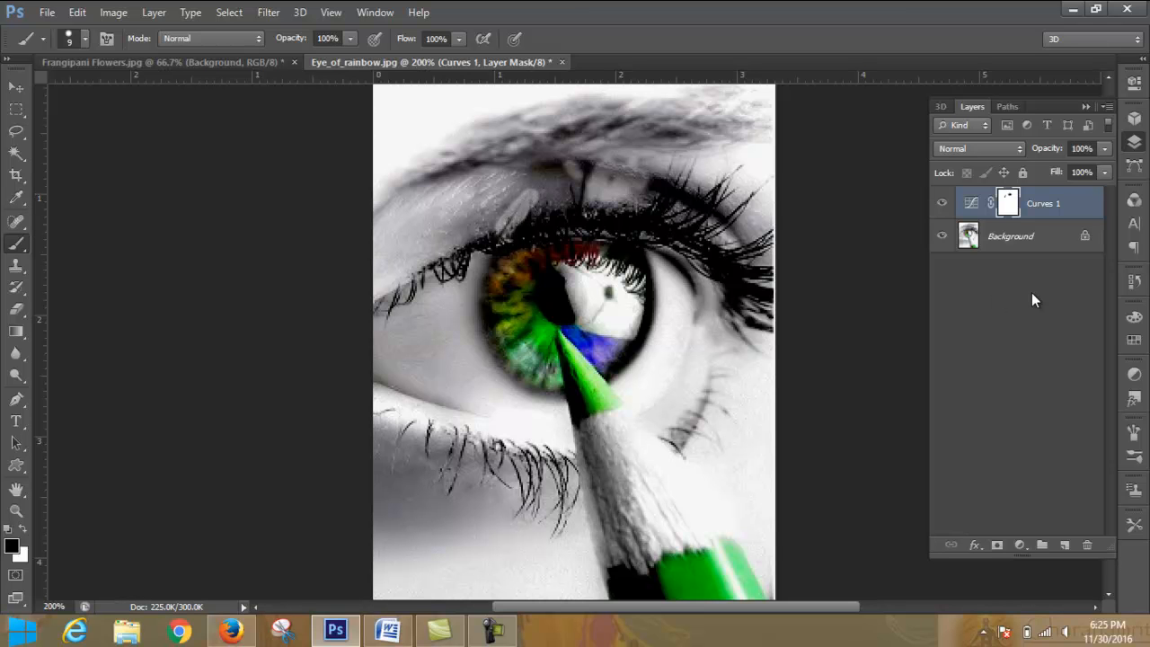
pyautogui.hotkey('ctrl', 'z')
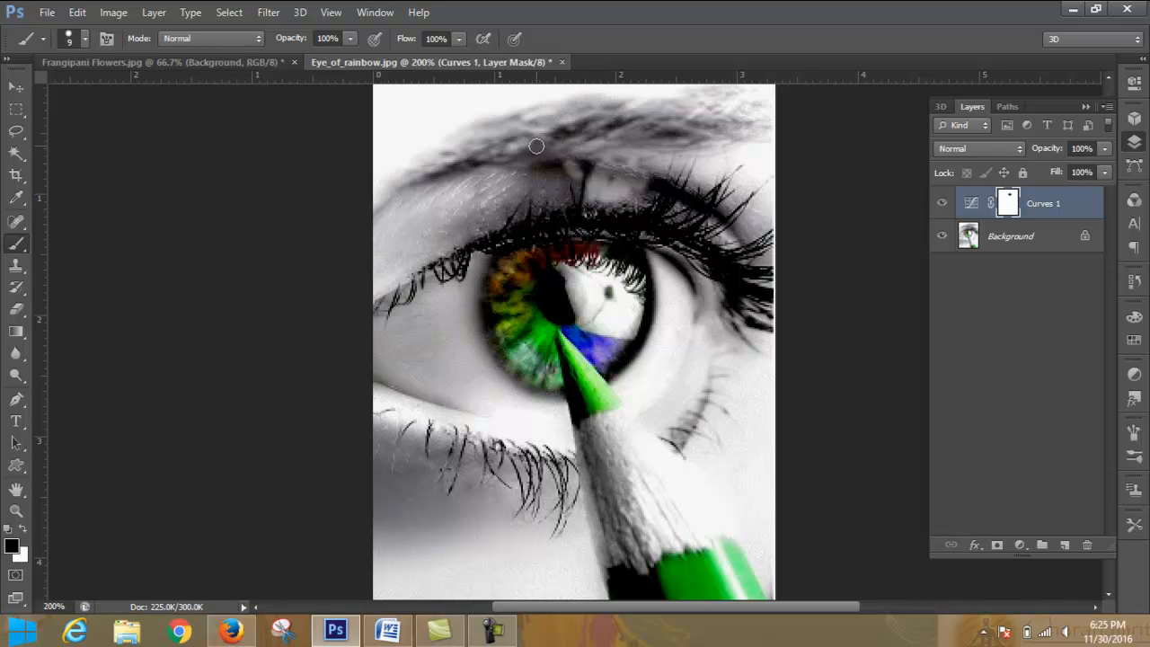
pyautogui.moveTo(573, 171)
pyautogui.mouseDown()
pyautogui.moveTo(542, 172)
pyautogui.moveTo(601, 167)
pyautogui.moveTo(557, 166)
pyautogui.moveTo(575, 161)
pyautogui.moveTo(560, 163)
pyautogui.moveTo(569, 151)
pyautogui.moveTo(451, 193)
pyautogui.moveTo(488, 190)
pyautogui.moveTo(461, 204)
pyautogui.moveTo(569, 179)
pyautogui.moveTo(580, 198)
pyautogui.moveTo(587, 188)
pyautogui.moveTo(584, 223)
pyautogui.moveTo(601, 174)
pyautogui.moveTo(594, 199)
pyautogui.moveTo(597, 189)
pyautogui.moveTo(557, 194)
pyautogui.moveTo(555, 183)
pyautogui.moveTo(548, 204)
pyautogui.moveTo(507, 196)
pyautogui.moveTo(445, 220)
pyautogui.moveTo(459, 185)
pyautogui.mouseUp()
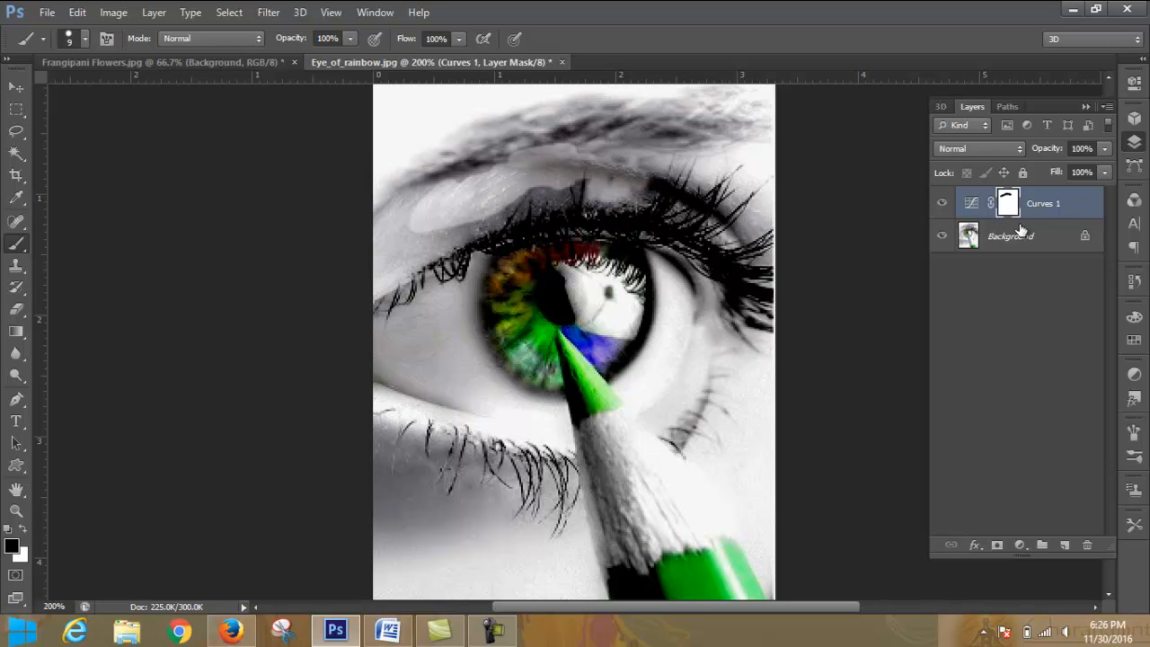
# - Revert the eye image to the Modify Curves Layer history state and invert the Curves 1 mask to black
pyautogui.click(1136, 286)
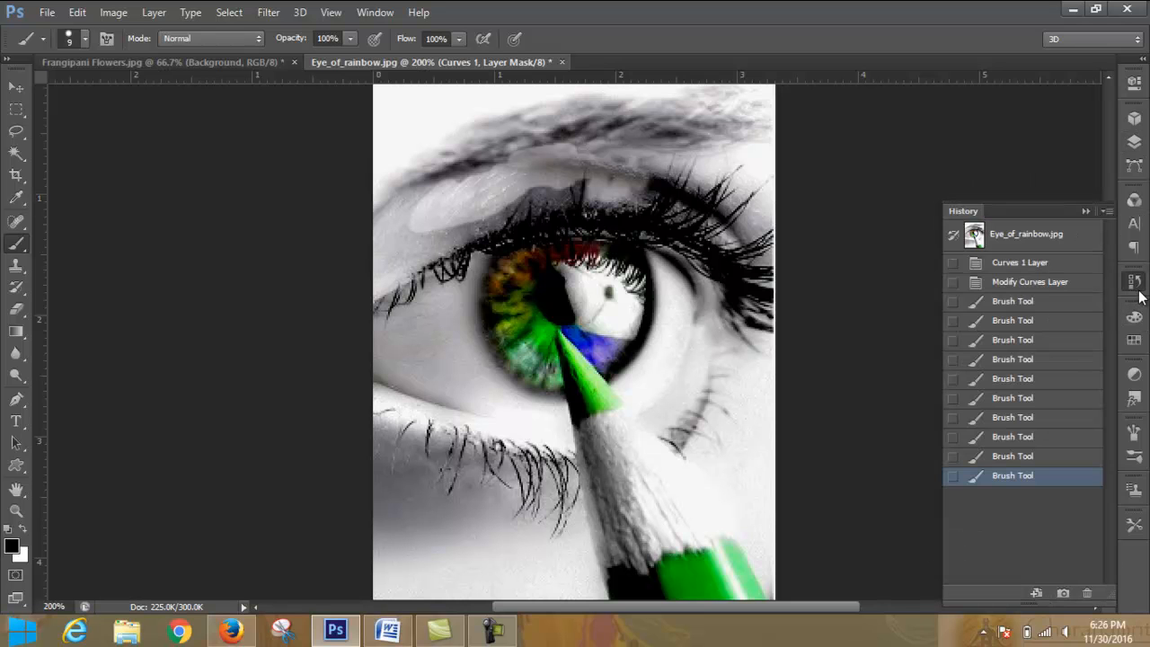
pyautogui.click(1040, 284)
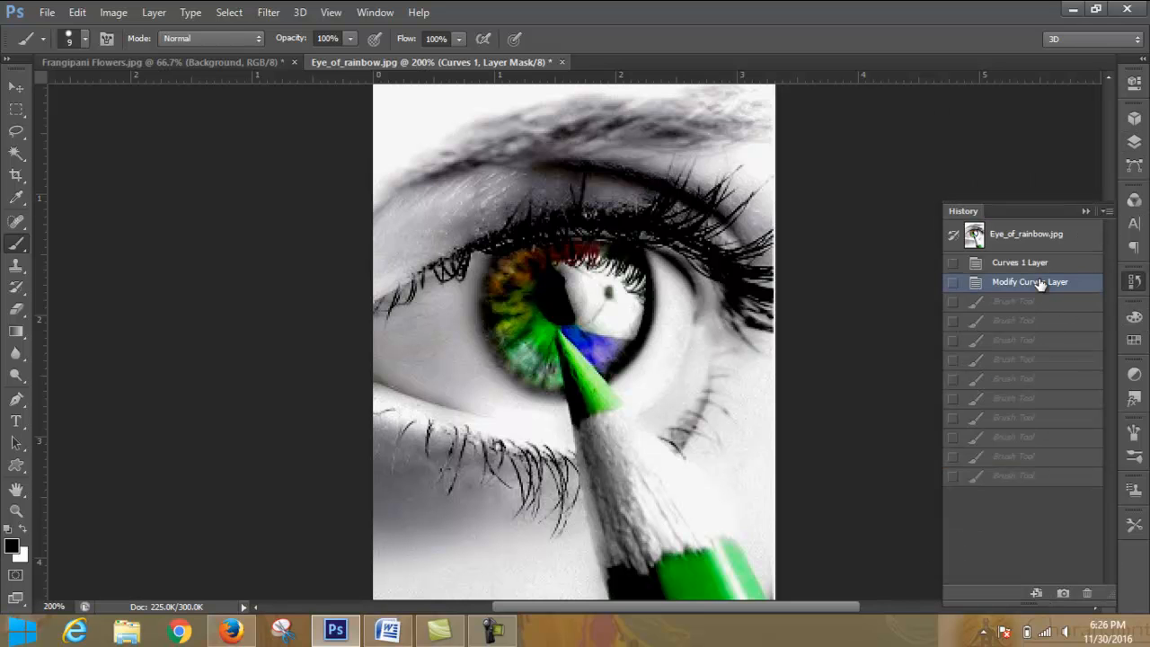
pyautogui.click(1088, 211)
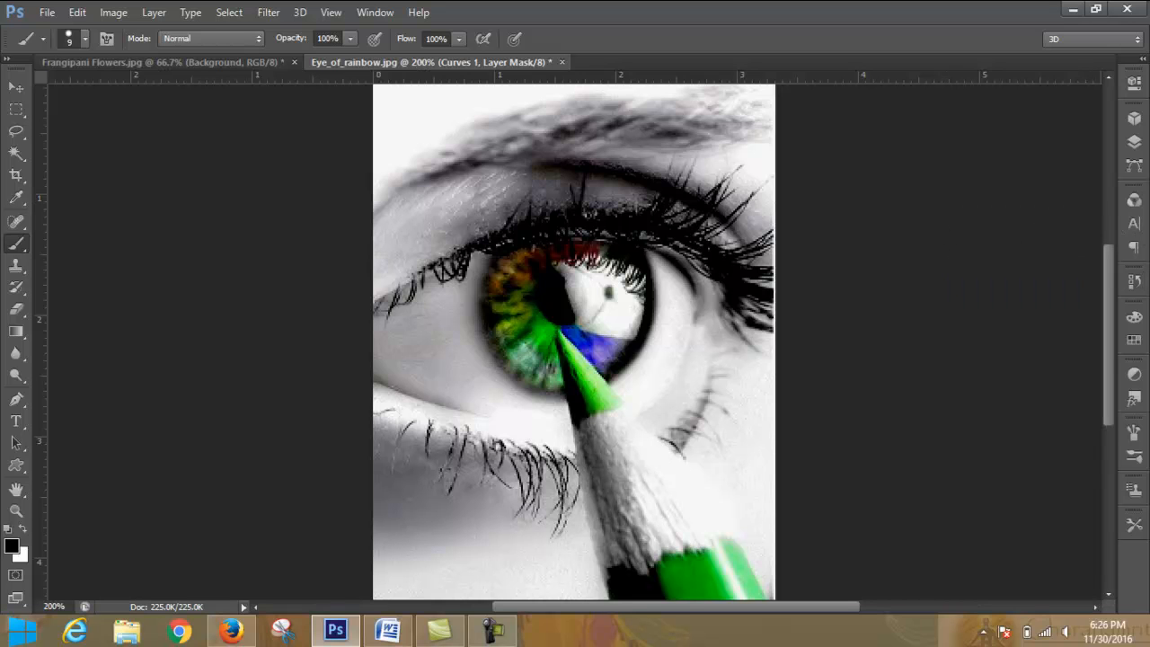
pyautogui.click(1136, 145)
pyautogui.hotkey('ctrl', 'i')
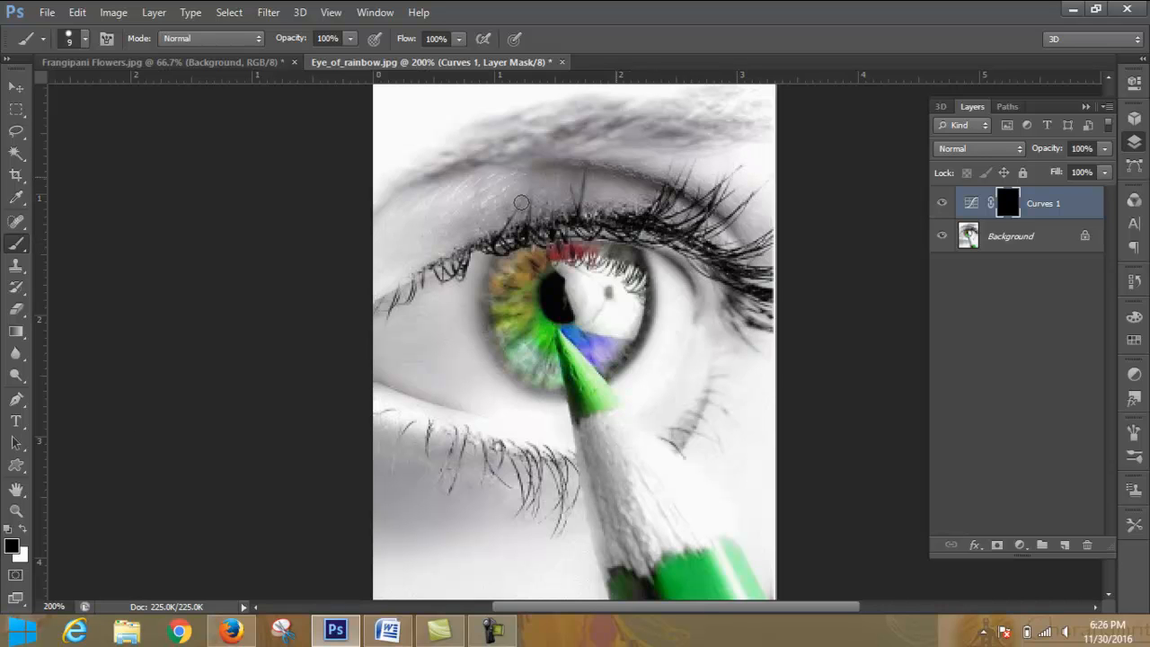
# - Make white the foreground color, reduce the brush to 4 px and try a stroke on the Curves mask at the upper lash line
pyautogui.click(24, 529)
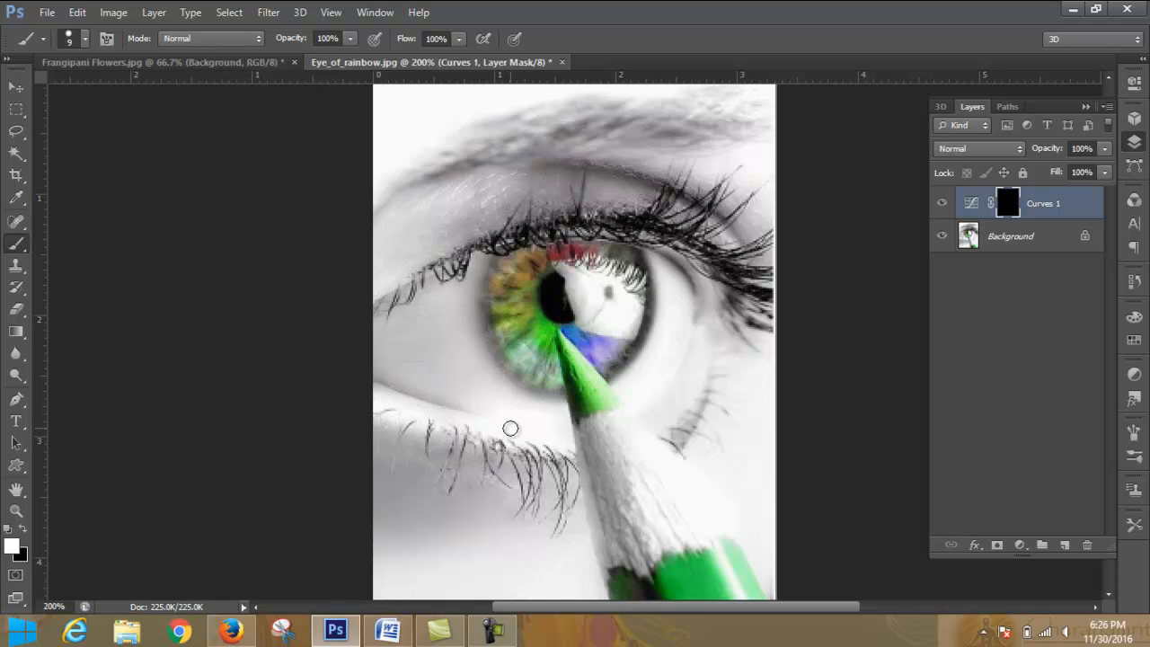
pyautogui.press('[')
pyautogui.press('[')
pyautogui.press('[')
pyautogui.press('[')
pyautogui.hotkey('ctrl', '=')
pyautogui.hotkey('ctrl', '=')
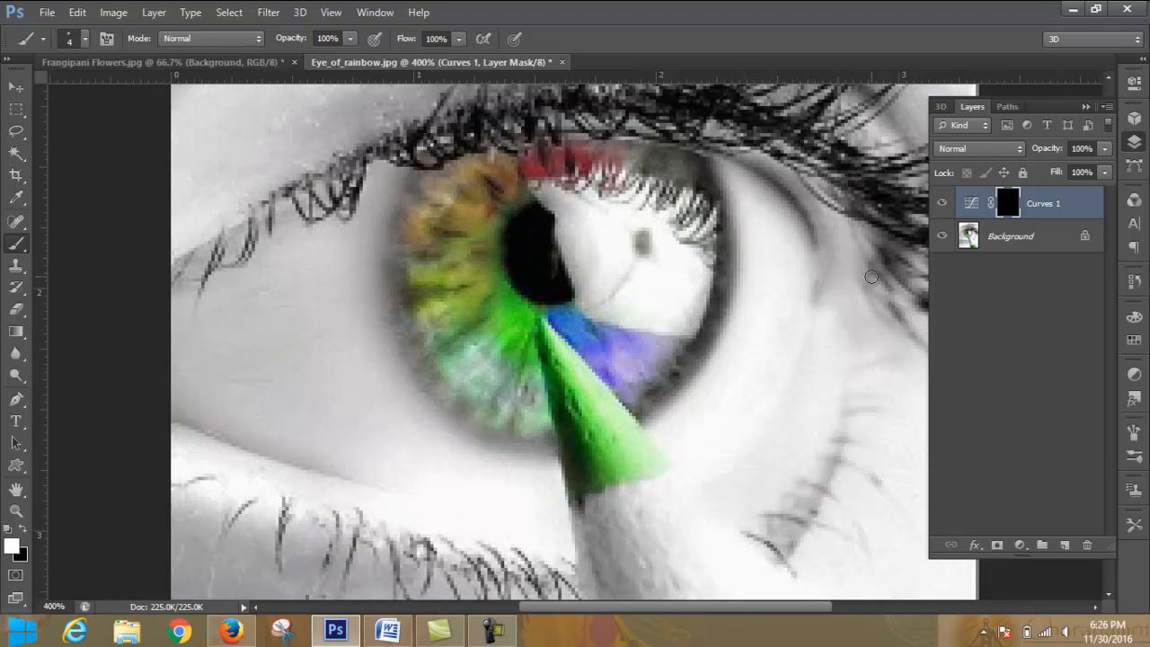
pyautogui.scroll(4, 872, 277)
pyautogui.moveTo(387, 334)
pyautogui.mouseDown()
pyautogui.moveTo(429, 341)
pyautogui.moveTo(446, 320)
pyautogui.moveTo(417, 319)
pyautogui.mouseUp()
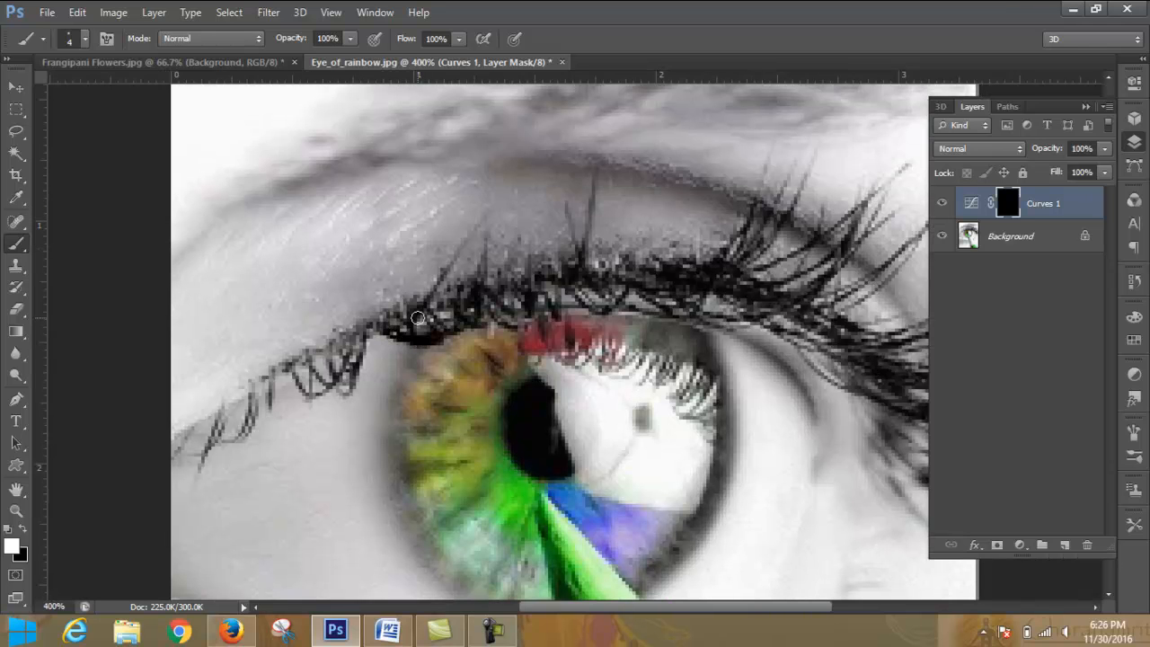
# - Set the brush hardness to 0% and choose the Soft Round Pressure Opacity preset at 4 px
pyautogui.click(87, 43)
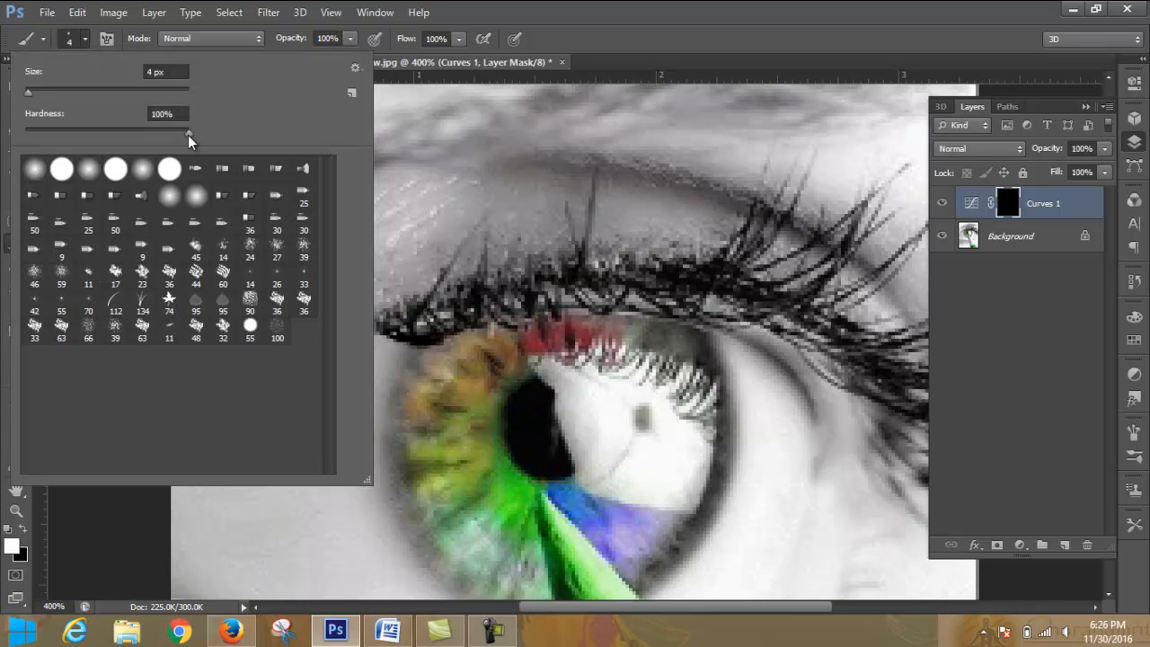
pyautogui.moveTo(188, 135); pyautogui.dragTo(13, 139)
pyautogui.click(86, 41)
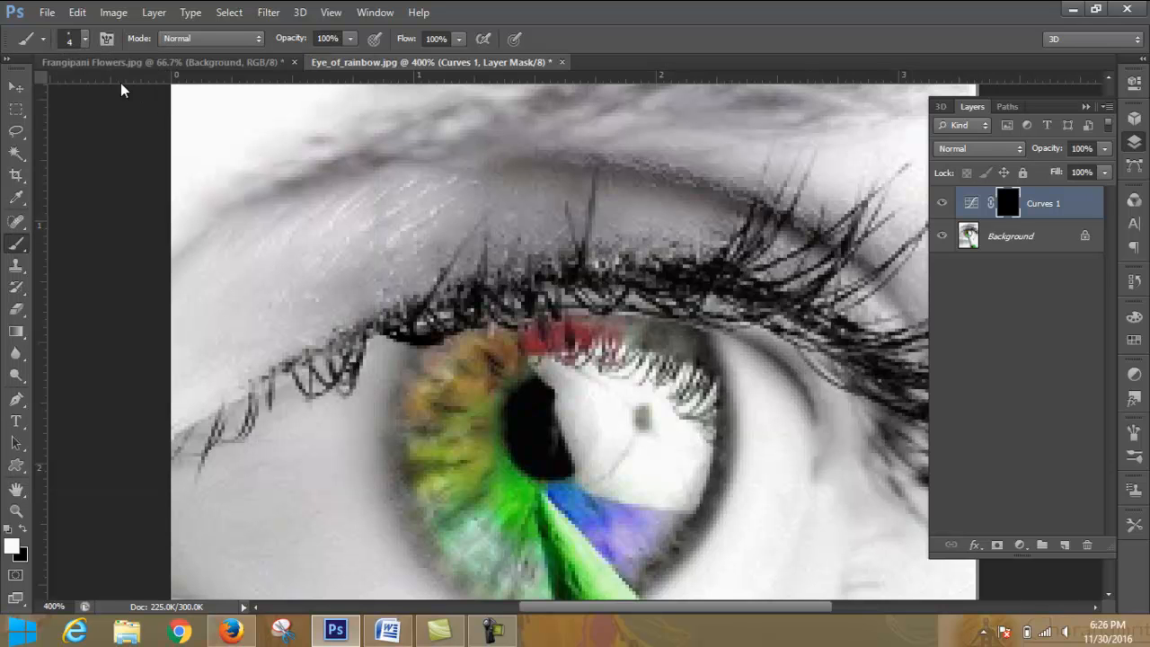
pyautogui.click(86, 39)
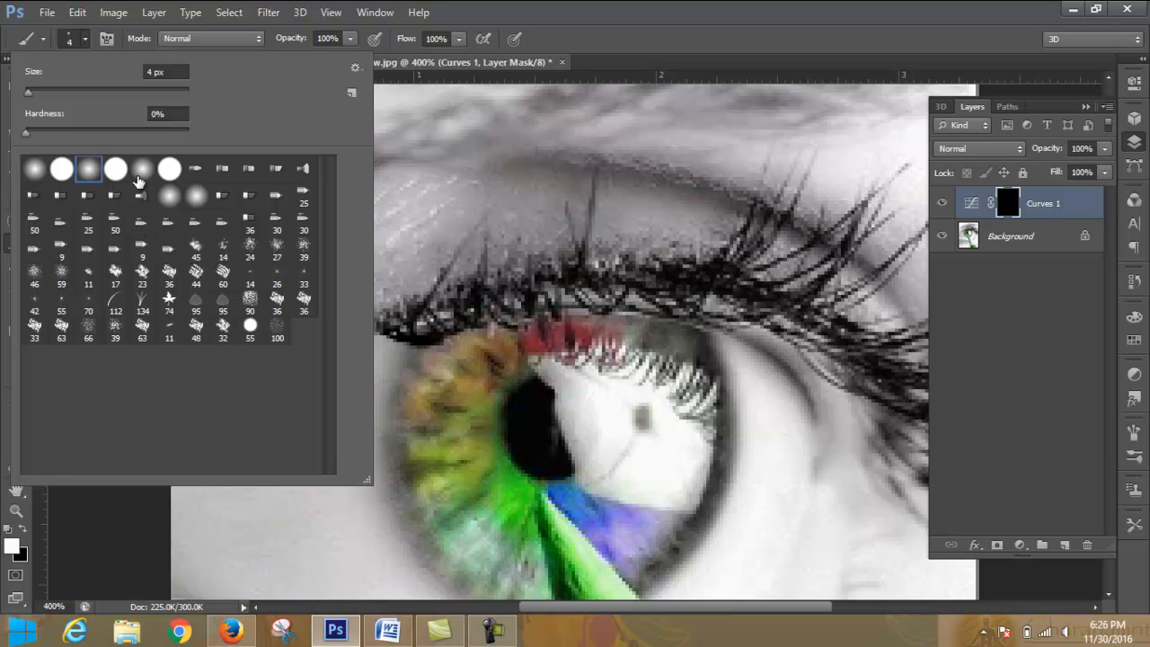
pyautogui.click(144, 172)
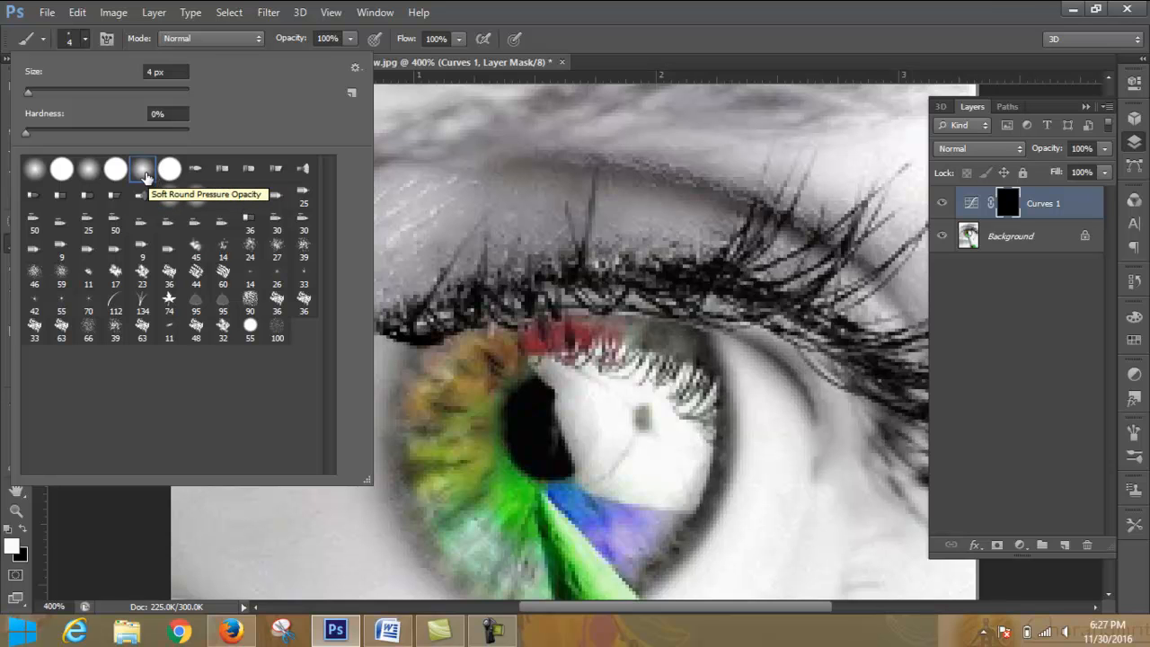
pyautogui.click(85, 39)
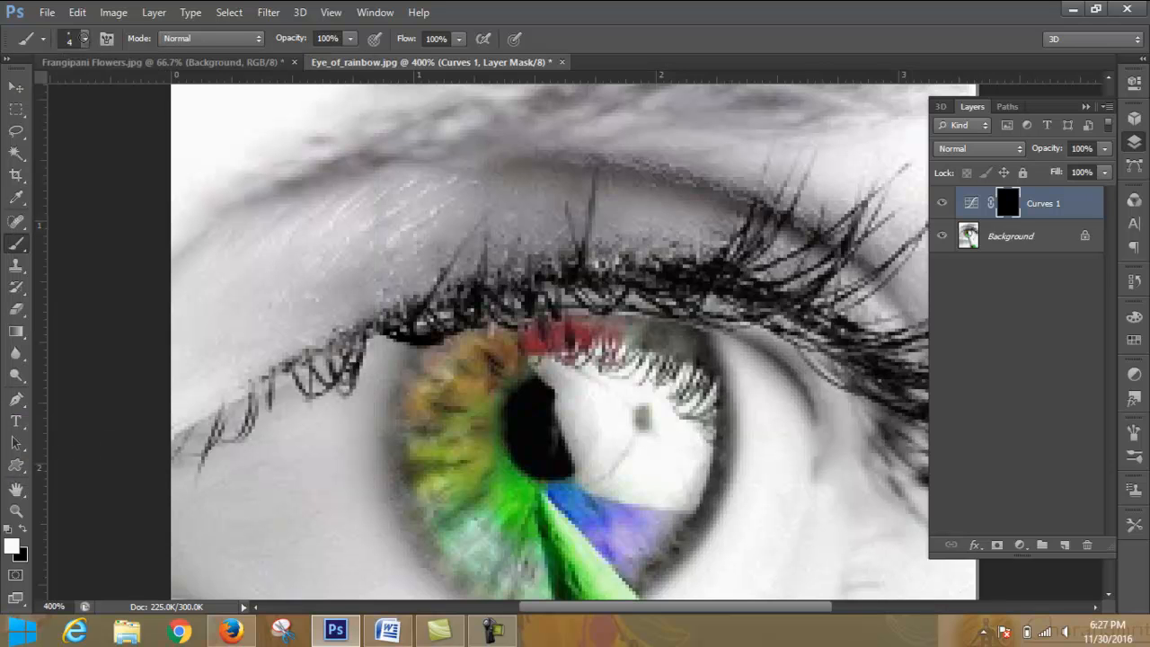
# - Paint white on the Curves mask over the two tall central upper lashes and trim their overshooting tips with black
pyautogui.moveTo(588, 278)
pyautogui.mouseDown()
pyautogui.moveTo(597, 180)
pyautogui.moveTo(572, 341)
pyautogui.moveTo(588, 311)
pyautogui.moveTo(613, 115)
pyautogui.moveTo(566, 235)
pyautogui.moveTo(610, 167)
pyautogui.moveTo(599, 154)
pyautogui.moveTo(623, 70)
pyautogui.mouseUp()
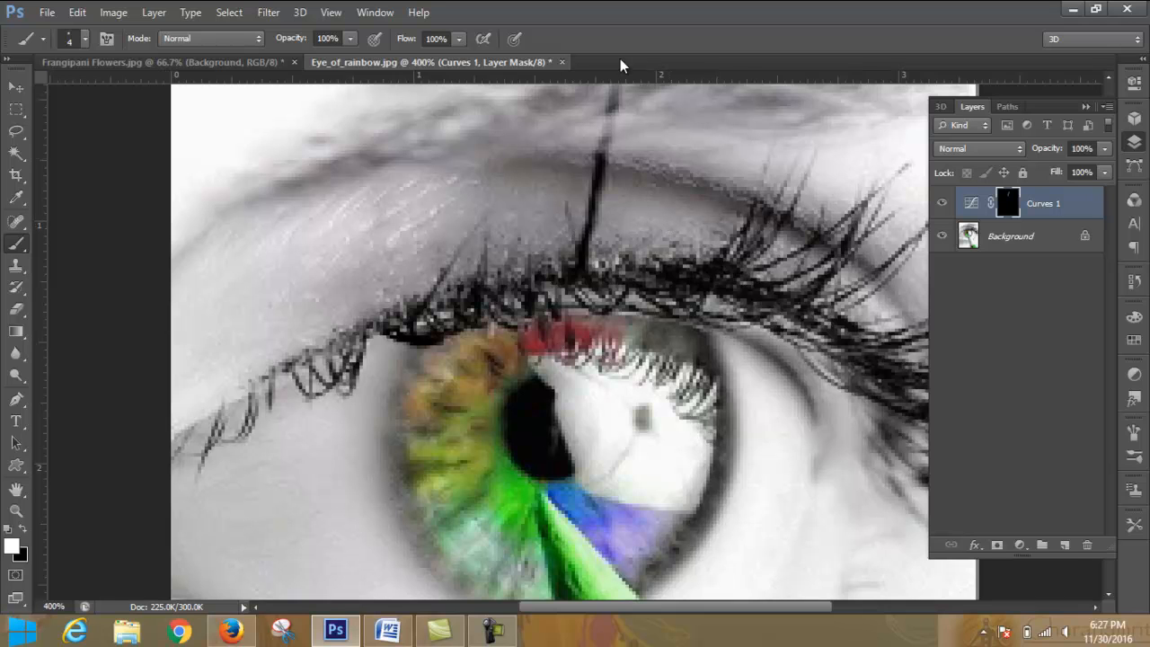
pyautogui.click(24, 530)
pyautogui.moveTo(621, 93)
pyautogui.mouseDown()
pyautogui.moveTo(608, 169)
pyautogui.moveTo(617, 79)
pyautogui.mouseUp()
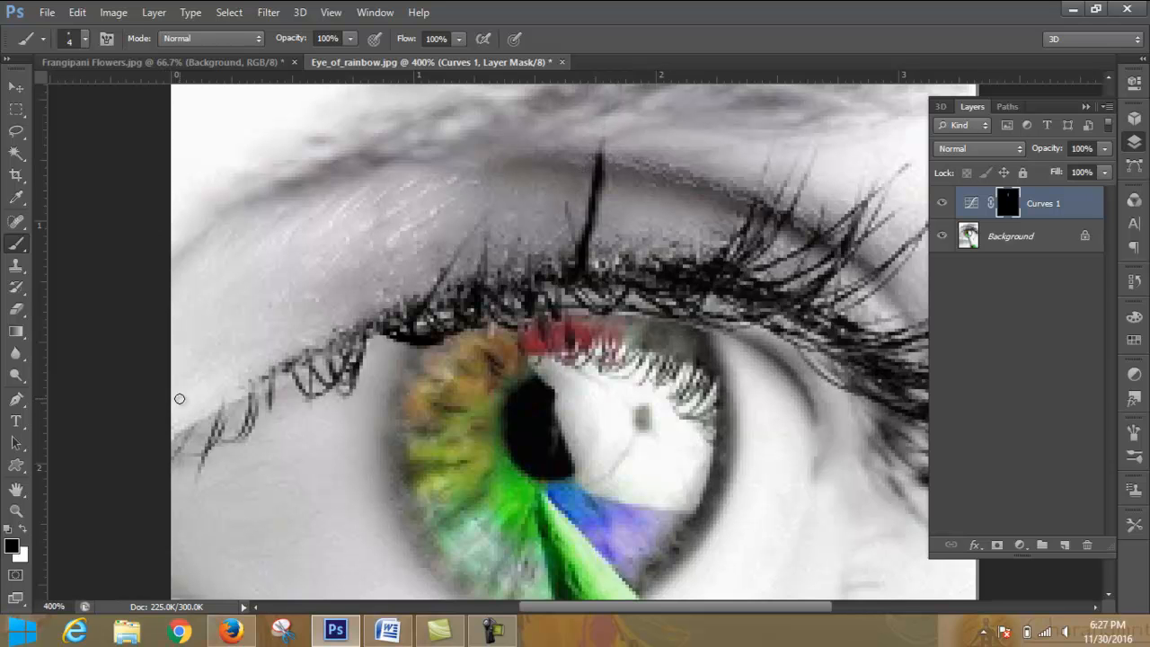
pyautogui.click(25, 529)
pyautogui.moveTo(575, 245); pyautogui.dragTo(558, 186)
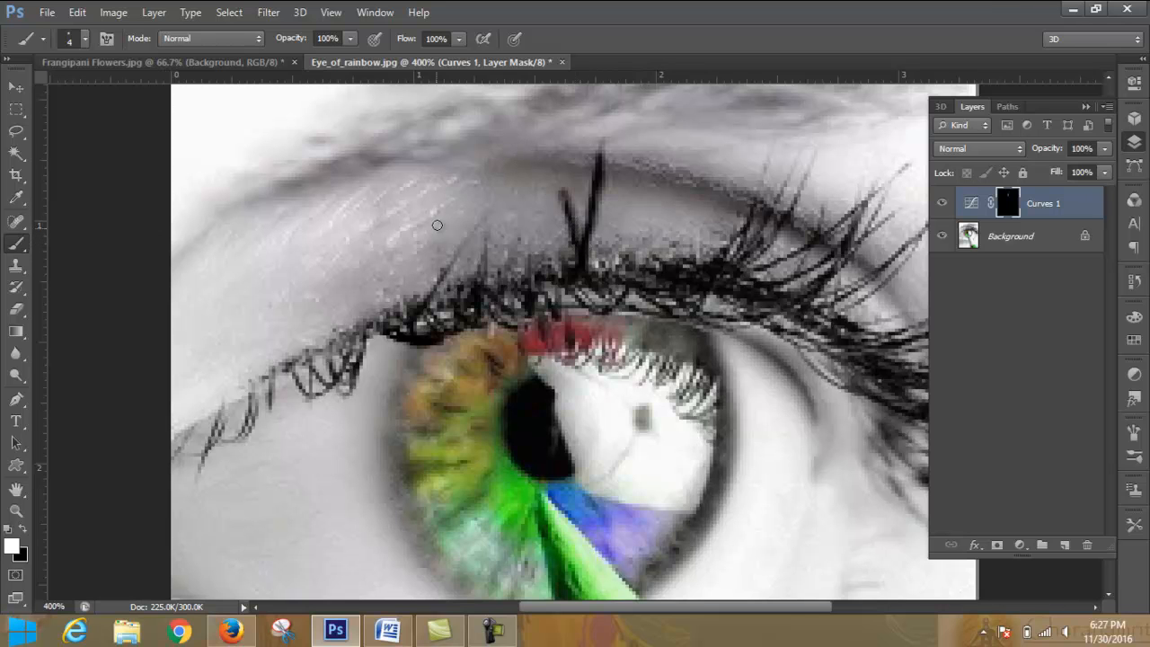
pyautogui.click(21, 527)
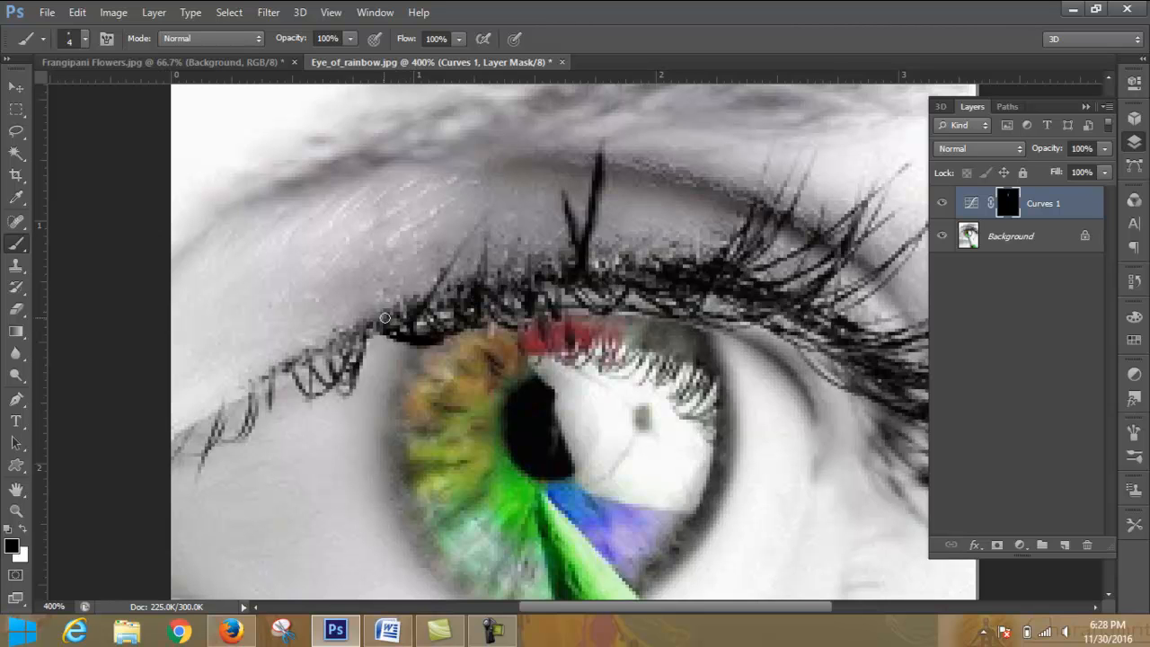
# - Paint white on the Curves mask along the upper lash line and the inner-corner lashes, reducing the brush to 3 px
pyautogui.press('x')
pyautogui.moveTo(378, 331)
pyautogui.mouseDown()
pyautogui.moveTo(472, 292)
pyautogui.moveTo(637, 281)
pyautogui.moveTo(469, 294)
pyautogui.moveTo(533, 267)
pyautogui.moveTo(511, 273)
pyautogui.moveTo(594, 270)
pyautogui.mouseUp()
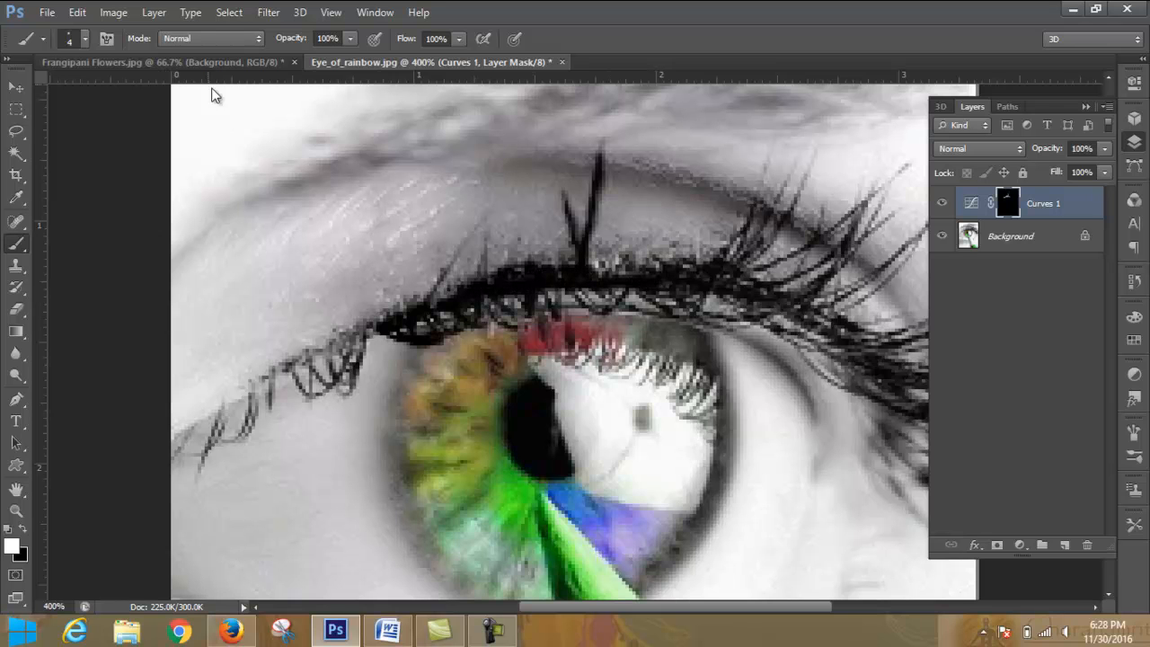
pyautogui.moveTo(665, 288)
pyautogui.mouseDown()
pyautogui.moveTo(742, 301)
pyautogui.moveTo(608, 275)
pyautogui.moveTo(652, 273)
pyautogui.mouseUp()
pyautogui.moveTo(733, 267)
pyautogui.mouseDown()
pyautogui.moveTo(751, 224)
pyautogui.moveTo(727, 284)
pyautogui.moveTo(767, 228)
pyautogui.moveTo(685, 304)
pyautogui.mouseUp()
pyautogui.moveTo(373, 334)
pyautogui.mouseDown()
pyautogui.moveTo(275, 372)
pyautogui.moveTo(399, 315)
pyautogui.moveTo(332, 368)
pyautogui.moveTo(181, 431)
pyautogui.moveTo(238, 401)
pyautogui.moveTo(213, 446)
pyautogui.moveTo(253, 401)
pyautogui.moveTo(240, 441)
pyautogui.moveTo(269, 385)
pyautogui.moveTo(302, 390)
pyautogui.moveTo(304, 373)
pyautogui.moveTo(325, 401)
pyautogui.moveTo(318, 413)
pyautogui.mouseUp()
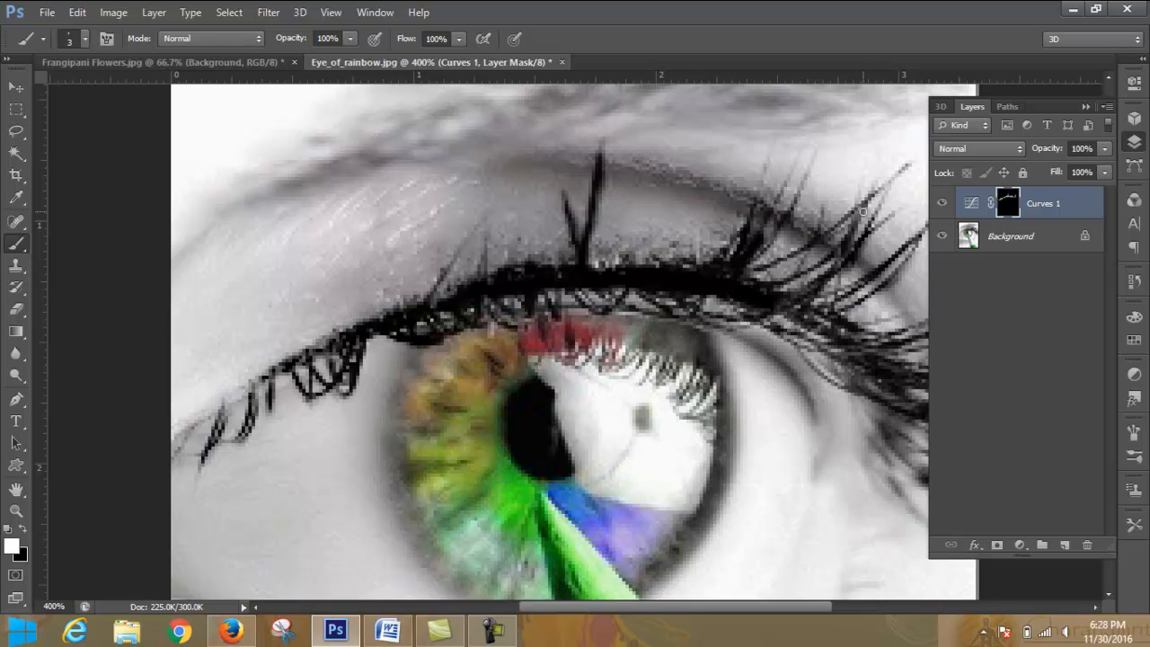
# - Paint white with the 3 px brush on the Curves mask over the long lashes at the eye's outer corner
pyautogui.moveTo(795, 257); pyautogui.dragTo(750, 275)
pyautogui.moveTo(823, 270)
pyautogui.mouseDown()
pyautogui.moveTo(799, 310)
pyautogui.moveTo(827, 332)
pyautogui.moveTo(800, 316)
pyautogui.moveTo(902, 374)
pyautogui.moveTo(781, 322)
pyautogui.moveTo(871, 368)
pyautogui.mouseUp()
pyautogui.moveTo(835, 319)
pyautogui.mouseDown()
pyautogui.moveTo(904, 357)
pyautogui.moveTo(840, 333)
pyautogui.moveTo(896, 345)
pyautogui.moveTo(868, 356)
pyautogui.moveTo(836, 363)
pyautogui.mouseUp()
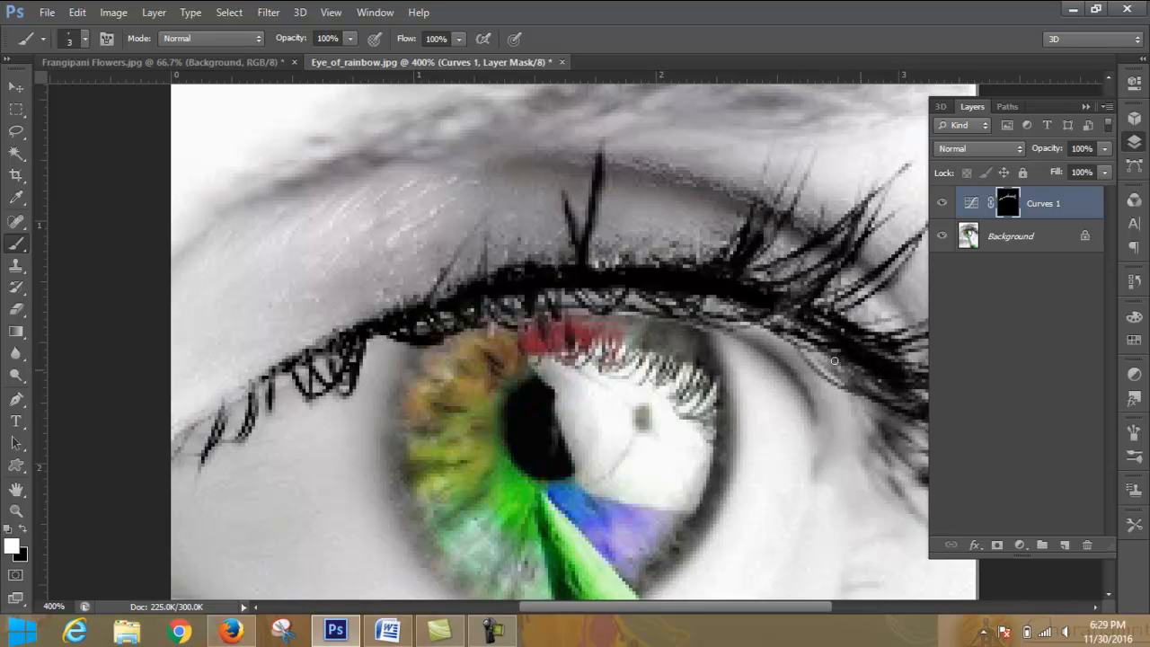
pyautogui.moveTo(742, 310)
pyautogui.mouseDown()
pyautogui.moveTo(832, 378)
pyautogui.moveTo(885, 397)
pyautogui.moveTo(853, 370)
pyautogui.moveTo(939, 411)
pyautogui.moveTo(890, 382)
pyautogui.mouseUp()
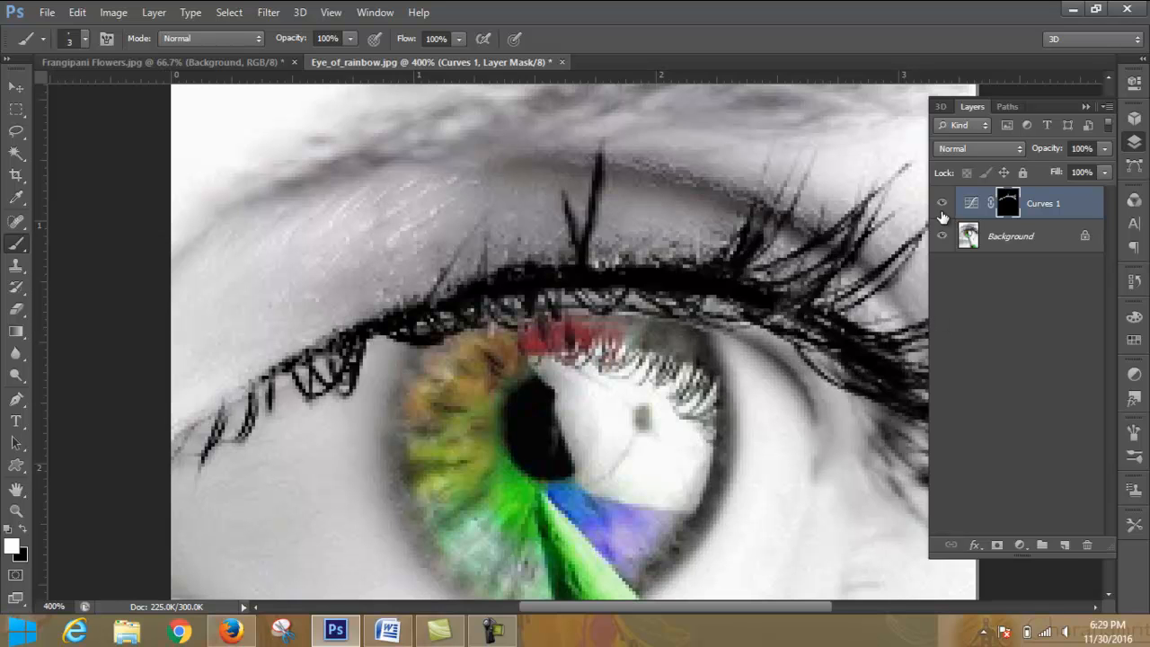
pyautogui.moveTo(892, 215); pyautogui.dragTo(848, 248)
# - Paint white on the Curves mask over the upright lashes above the outer lash line and the fringe beneath it
pyautogui.moveTo(797, 160); pyautogui.dragTo(756, 235)
pyautogui.moveTo(812, 171); pyautogui.dragTo(765, 243)
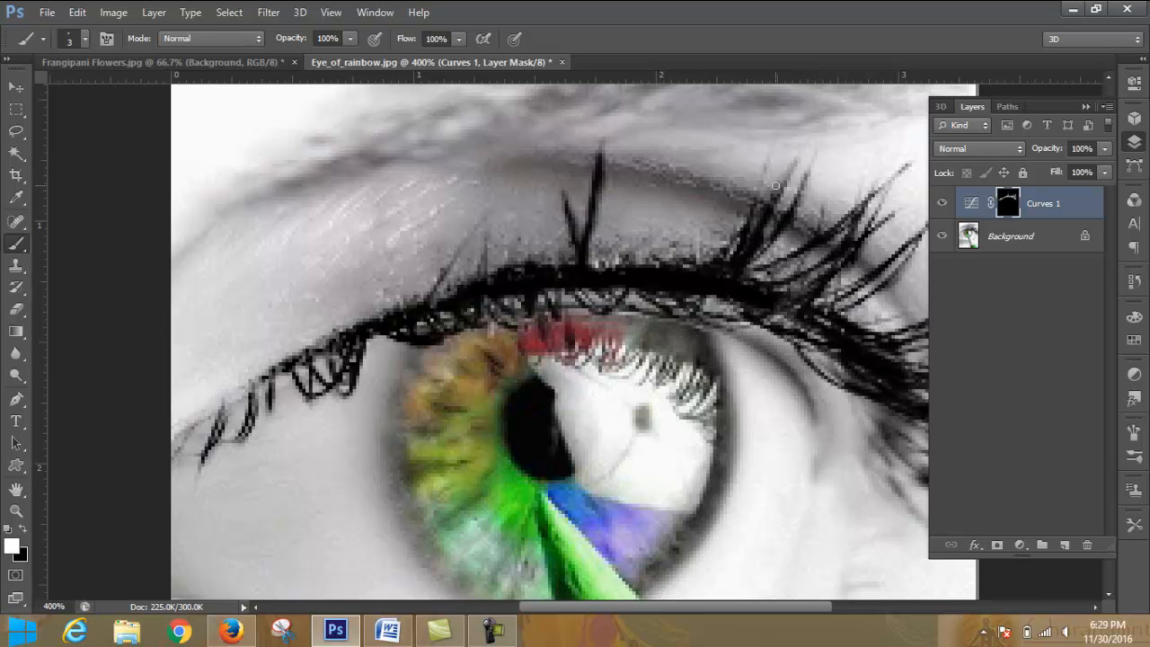
pyautogui.moveTo(771, 164); pyautogui.dragTo(725, 271)
pyautogui.moveTo(746, 226); pyautogui.dragTo(670, 272)
pyautogui.moveTo(732, 250); pyautogui.dragTo(659, 261)
pyautogui.moveTo(730, 245)
pyautogui.mouseDown()
pyautogui.moveTo(573, 261)
pyautogui.moveTo(654, 310)
pyautogui.moveTo(643, 308)
pyautogui.moveTo(786, 328)
pyautogui.moveTo(843, 391)
pyautogui.moveTo(837, 369)
pyautogui.moveTo(913, 400)
pyautogui.moveTo(946, 395)
pyautogui.mouseUp()
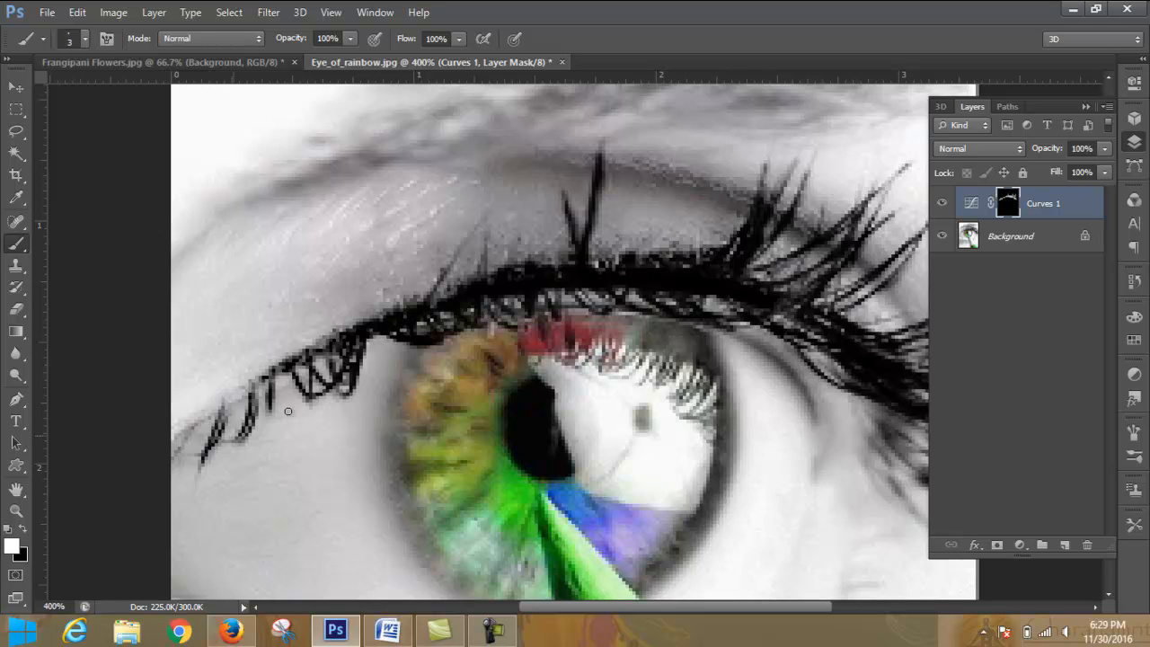
pyautogui.moveTo(450, 327)
pyautogui.mouseDown()
pyautogui.moveTo(577, 298)
pyautogui.moveTo(655, 305)
pyautogui.mouseUp()
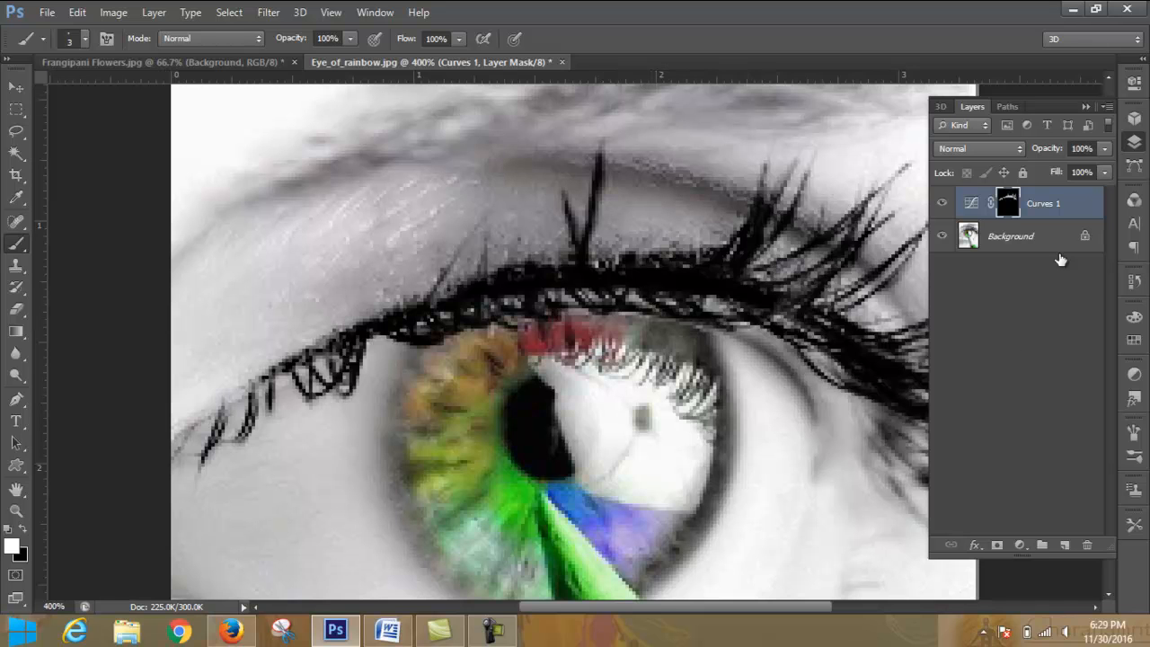
# - Compare the lashes with the Curves 1 layer hidden and shown, and fit the whole eye image in view
pyautogui.click(942, 205)
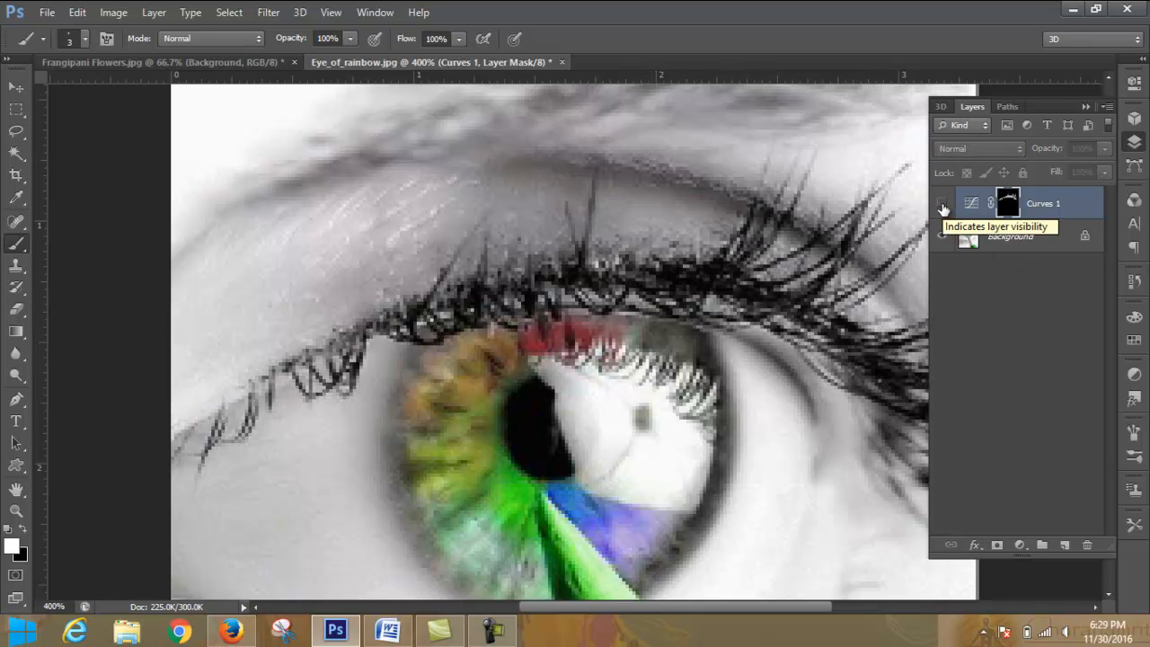
pyautogui.click(942, 204)
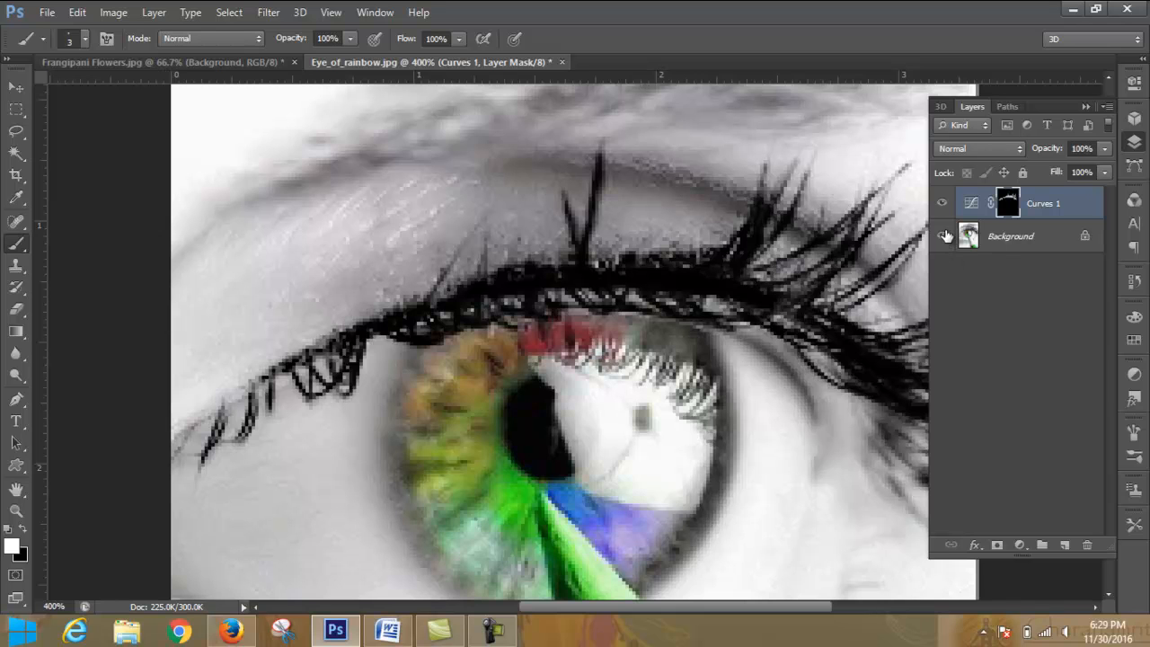
pyautogui.hotkey('ctrl', '0')
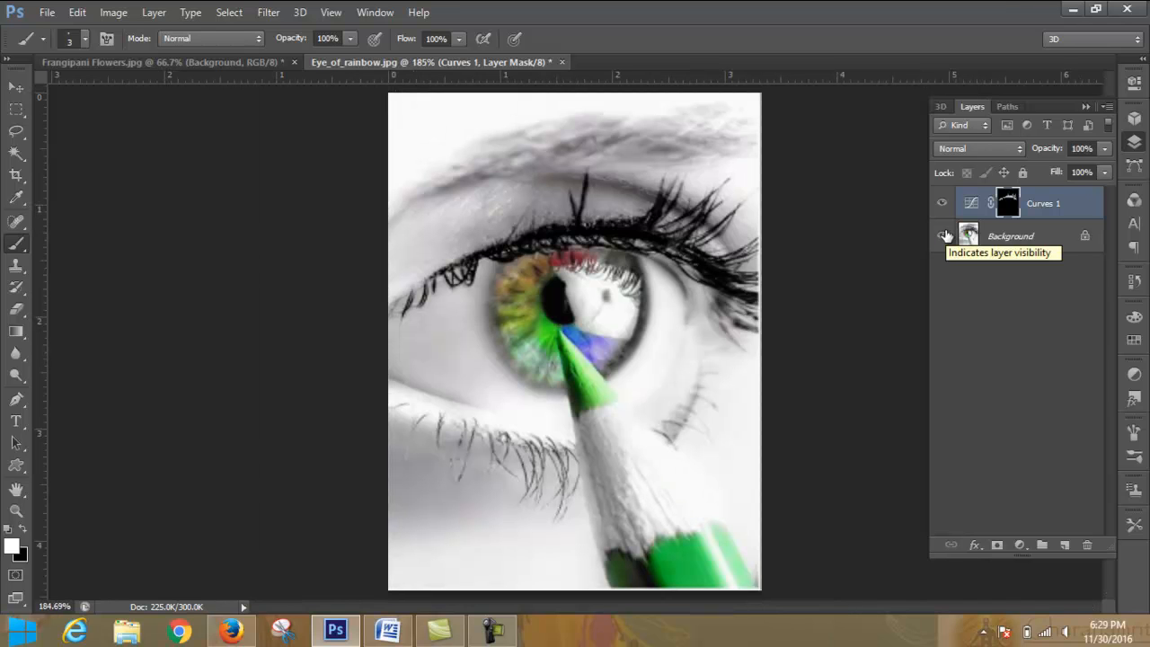
# - Try the Curves 1 layer at 41% opacity and compare the image with the layer hidden and shown
pyautogui.click(1105, 150)
pyautogui.moveTo(1066, 168); pyautogui.dragTo(1056, 168)
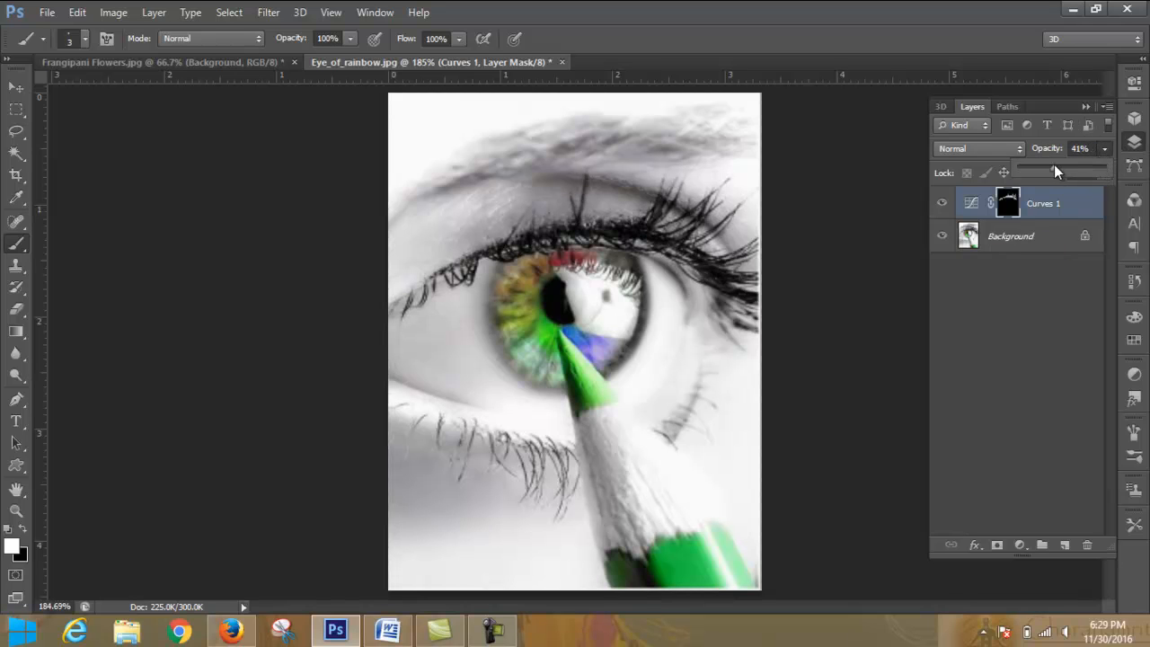
pyautogui.click(942, 204)
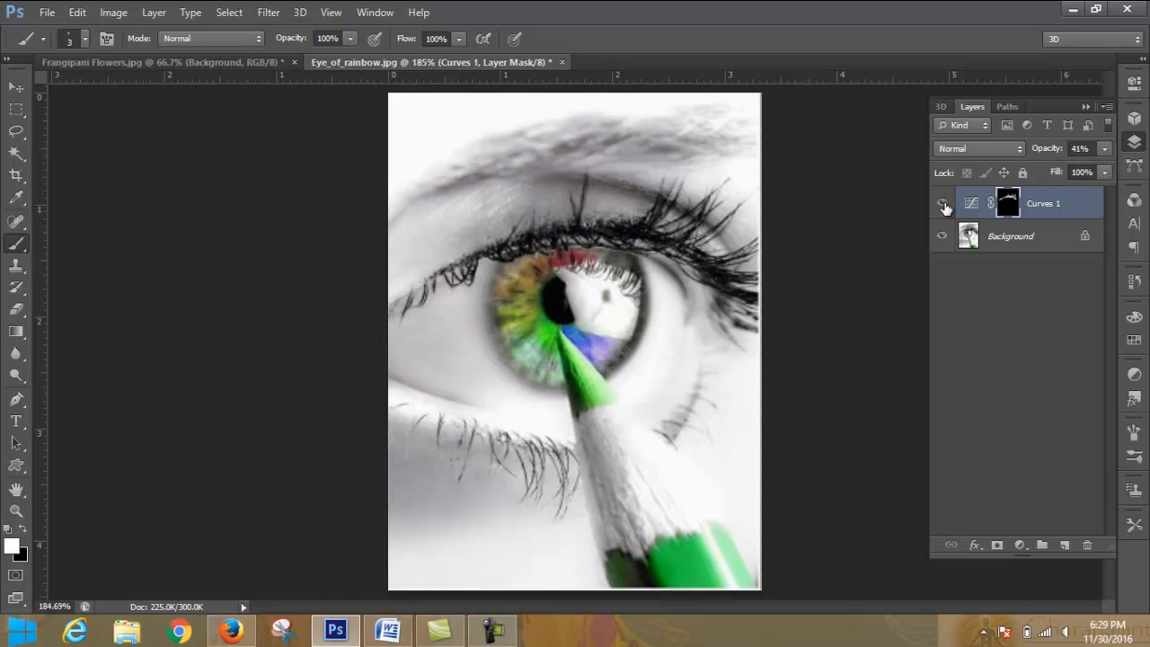
pyautogui.click(943, 204)
# - Set the Curves 1 layer's opacity to 73% and compare the image with the layer hidden and shown
pyautogui.click(1104, 149)
pyautogui.moveTo(1077, 172); pyautogui.dragTo(1084, 172)
pyautogui.click(1106, 149)
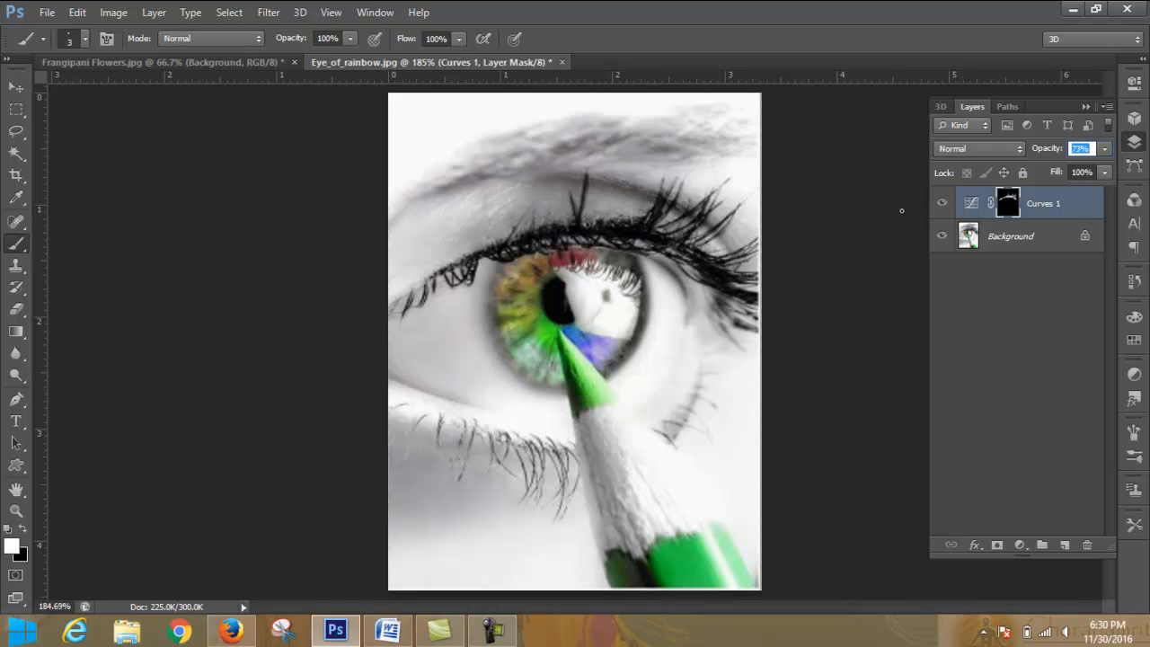
pyautogui.click(942, 204)
pyautogui.click(943, 204)
pyautogui.click(941, 205)
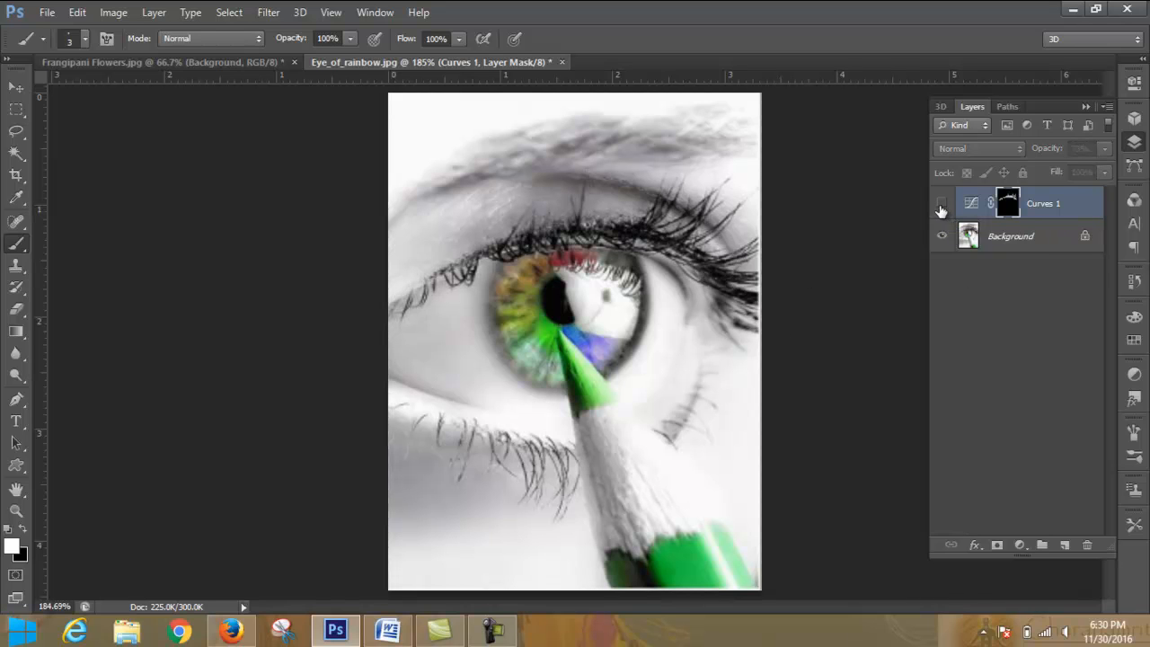
pyautogui.click(941, 205)
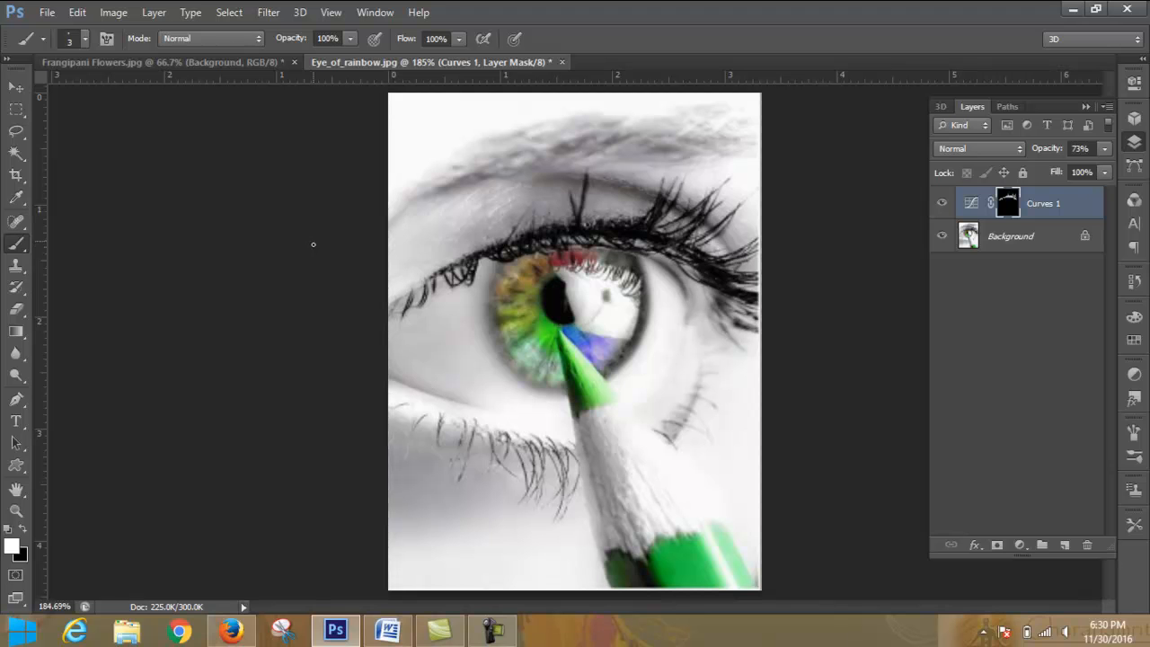
pyautogui.click(203, 61)
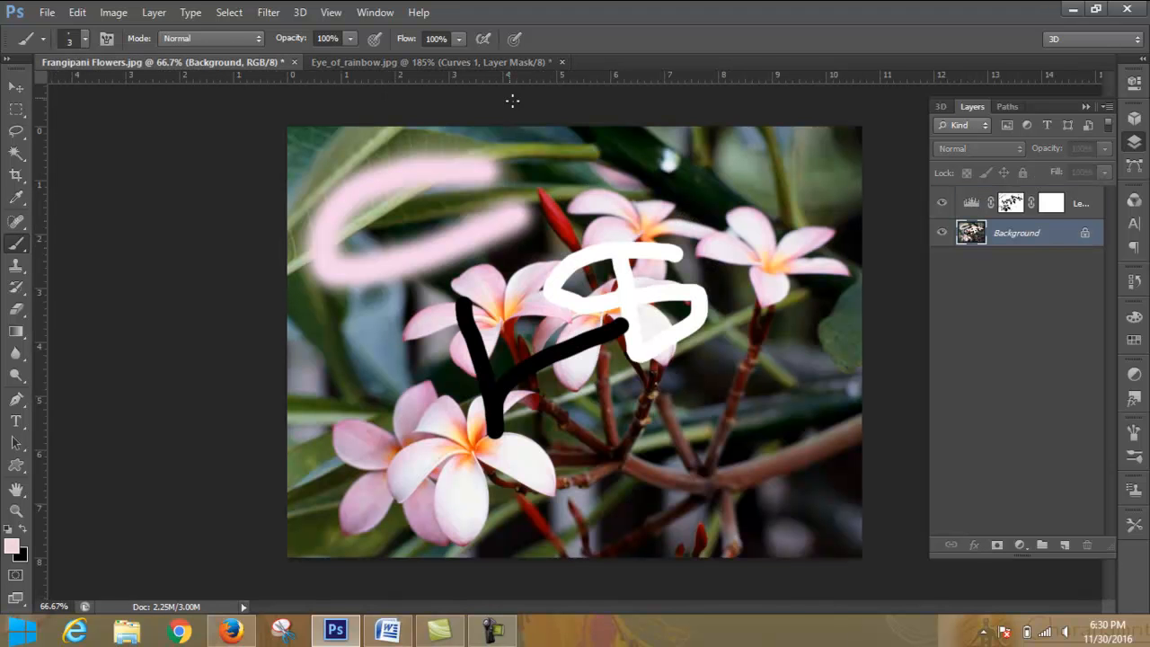
pyautogui.click(471, 62)
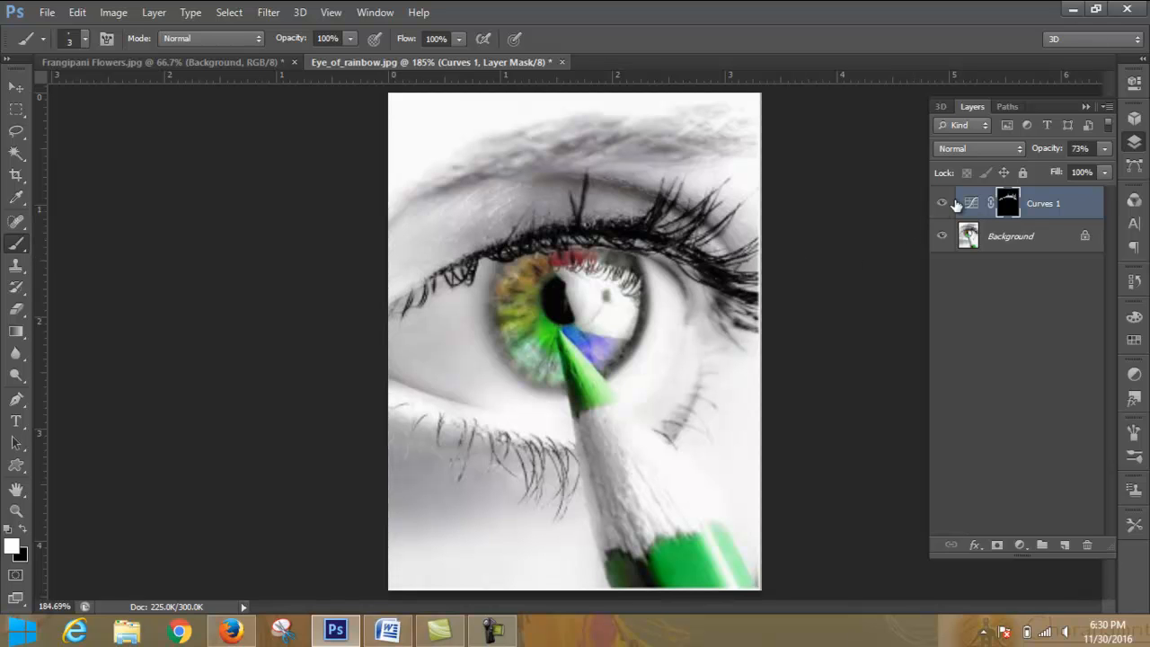
pyautogui.click(47, 13)
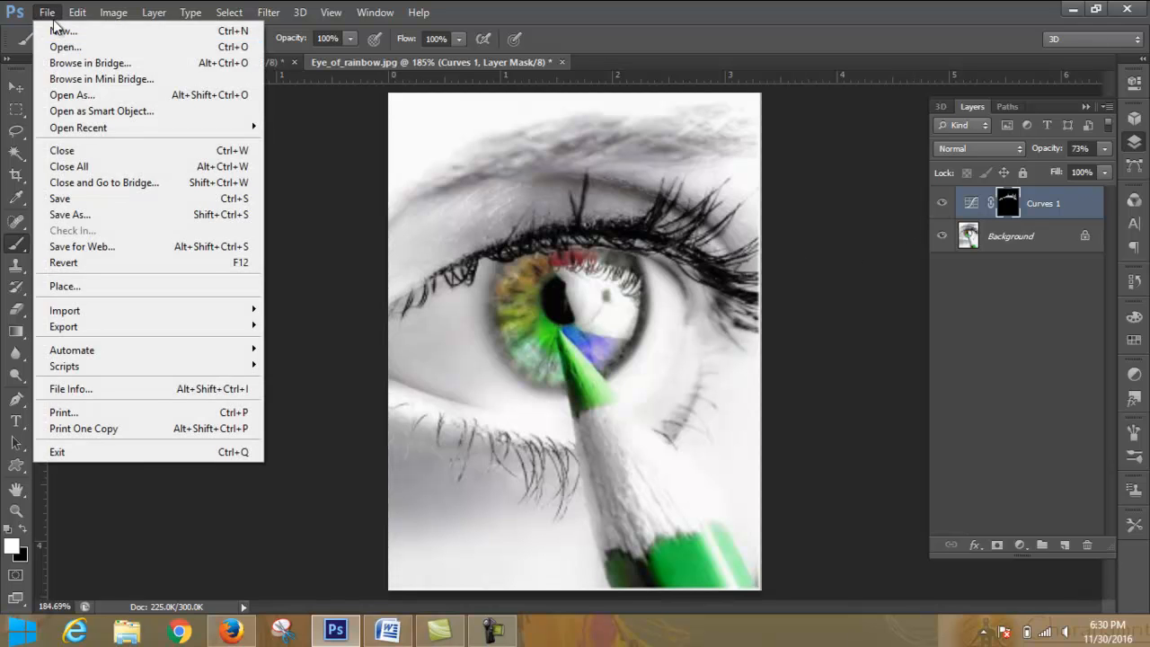
pyautogui.click(84, 51)
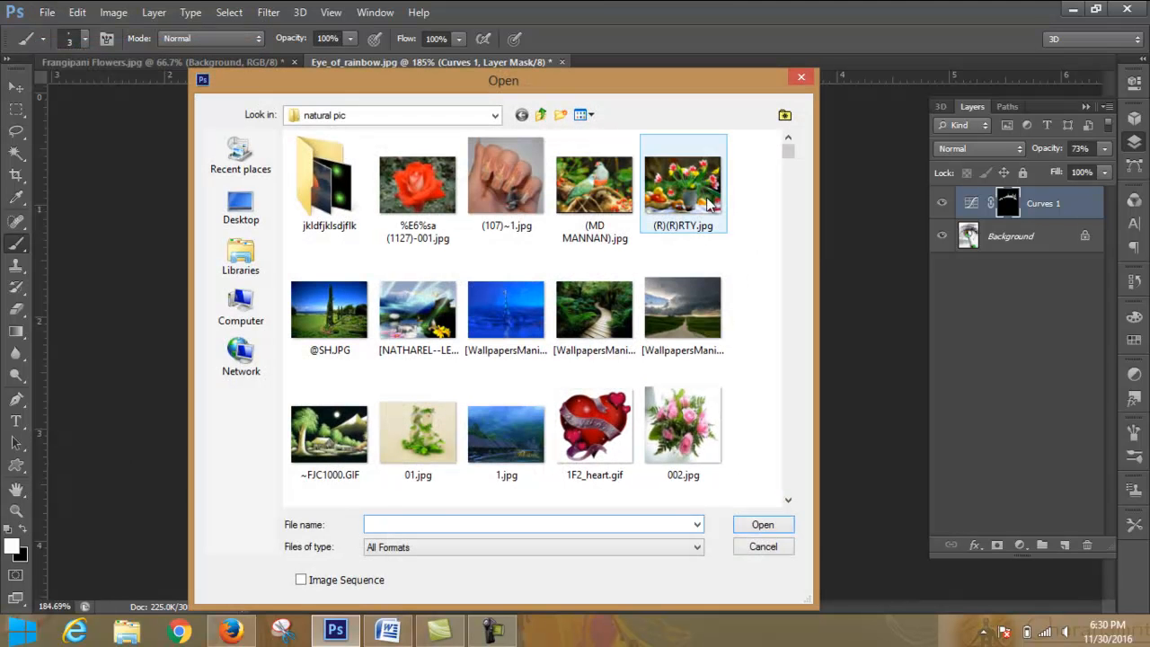
pyautogui.click(802, 78)
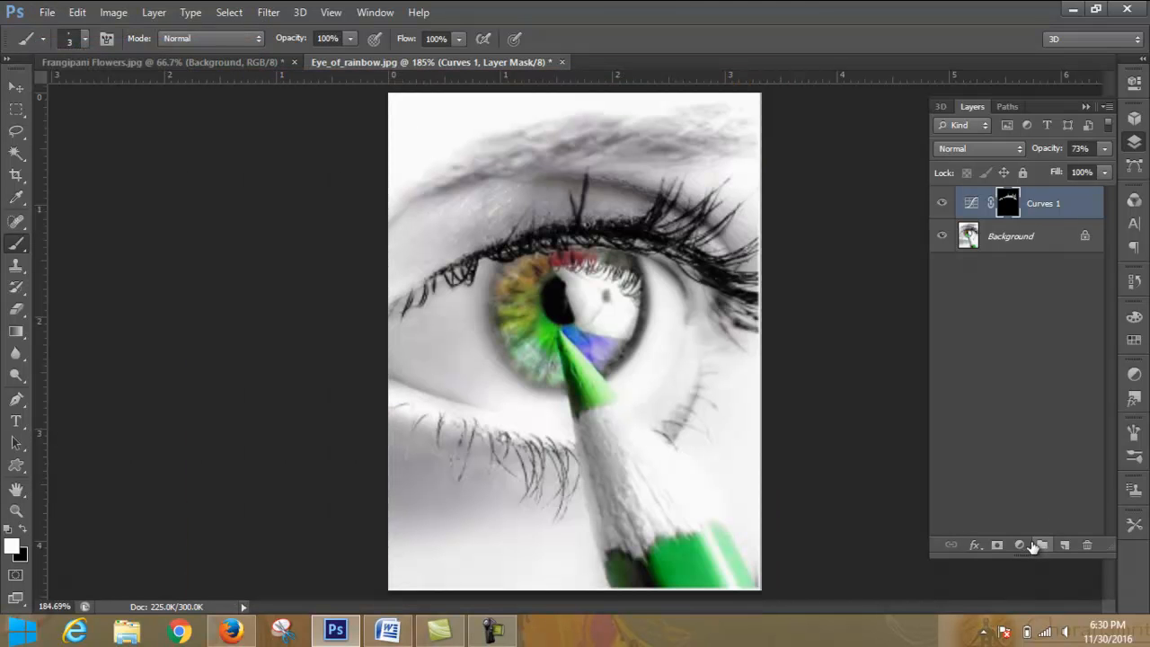
# - Reopen the Curves 1 adjustment and return the RGB curve's black point to input 0, output 0
pyautogui.doubleClick(972, 203)
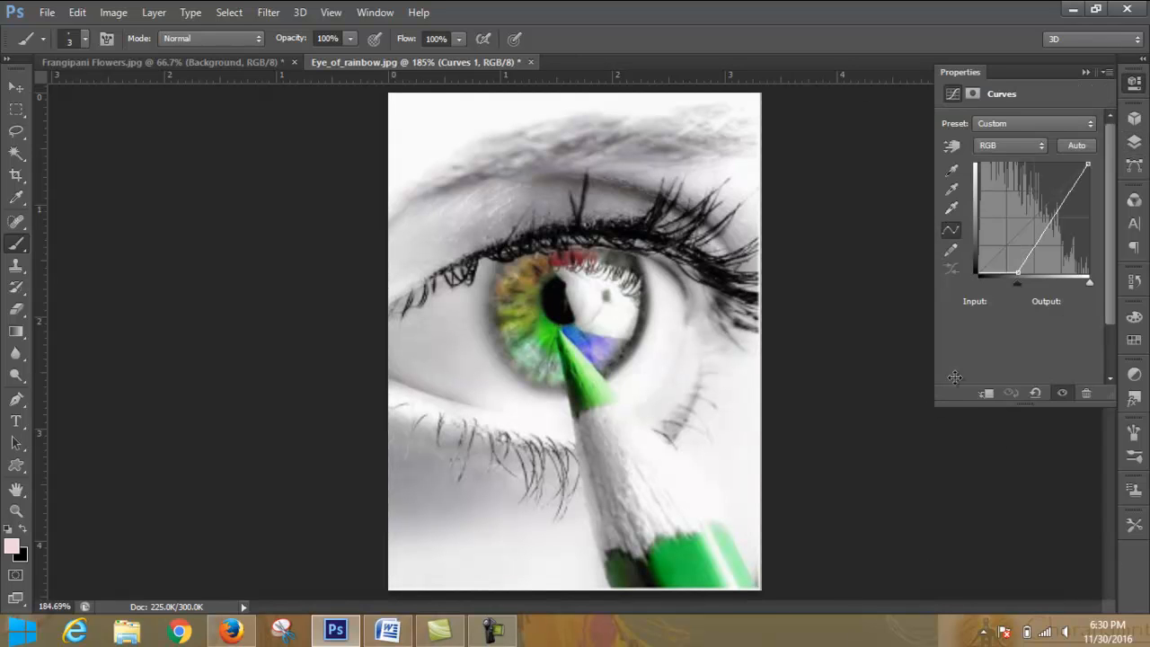
pyautogui.moveTo(1017, 264); pyautogui.dragTo(958, 292)
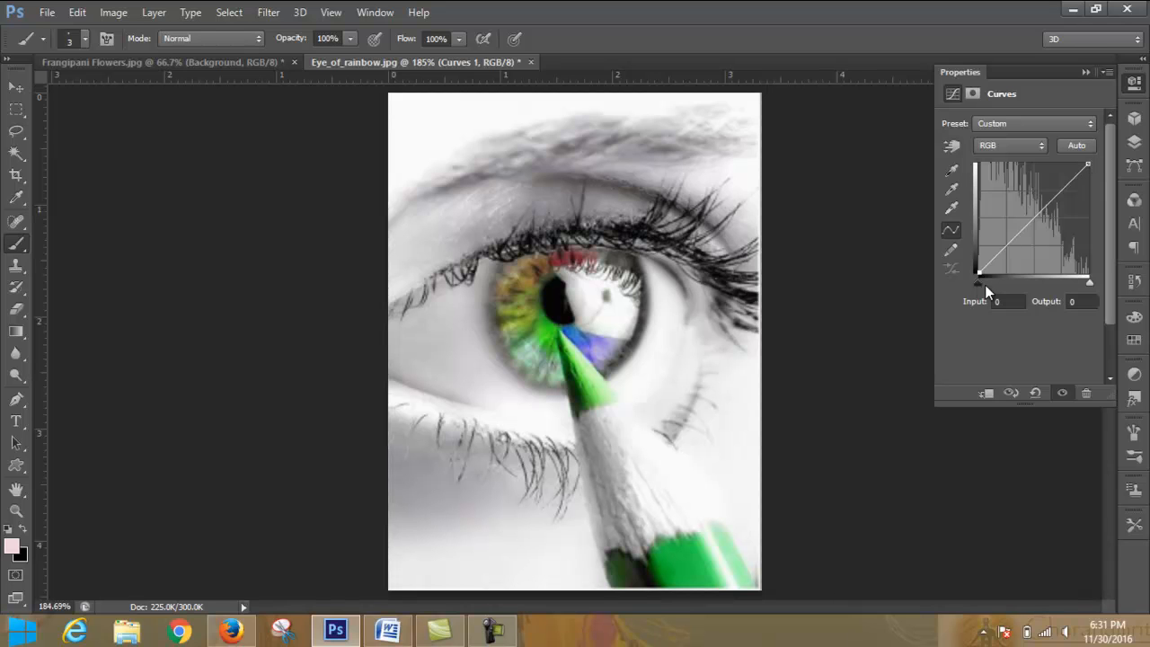
pyautogui.moveTo(980, 283); pyautogui.dragTo(978, 339)
pyautogui.moveTo(1090, 165)
pyautogui.mouseDown()
pyautogui.moveTo(964, 153)
pyautogui.moveTo(1091, 165)
pyautogui.mouseUp()
pyautogui.moveTo(1039, 219)
pyautogui.mouseDown()
pyautogui.moveTo(1028, 225)
pyautogui.moveTo(1025, 190)
pyautogui.moveTo(1009, 256)
pyautogui.moveTo(1067, 262)
pyautogui.moveTo(1051, 210)
pyautogui.moveTo(1038, 220)
pyautogui.mouseUp()
# - Sample the Curves white point beside the iris, the gray point in the eyebrow and the black point in the pupil
pyautogui.click(952, 207)
pyautogui.click(668, 351)
pyautogui.click(952, 189)
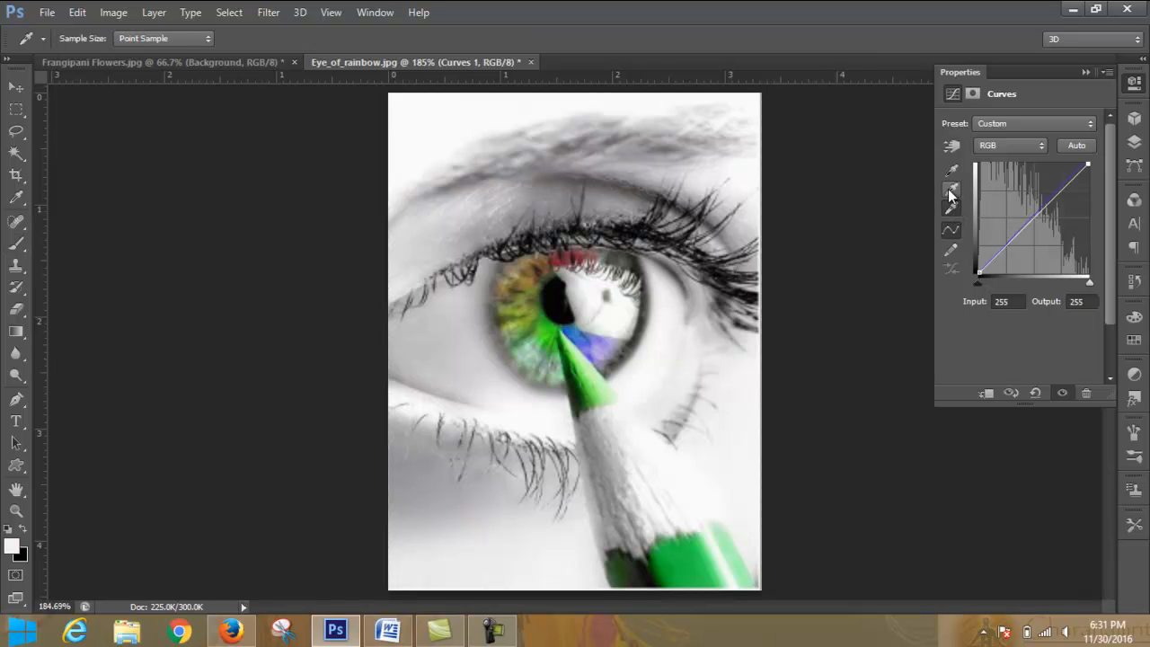
pyautogui.click(617, 128)
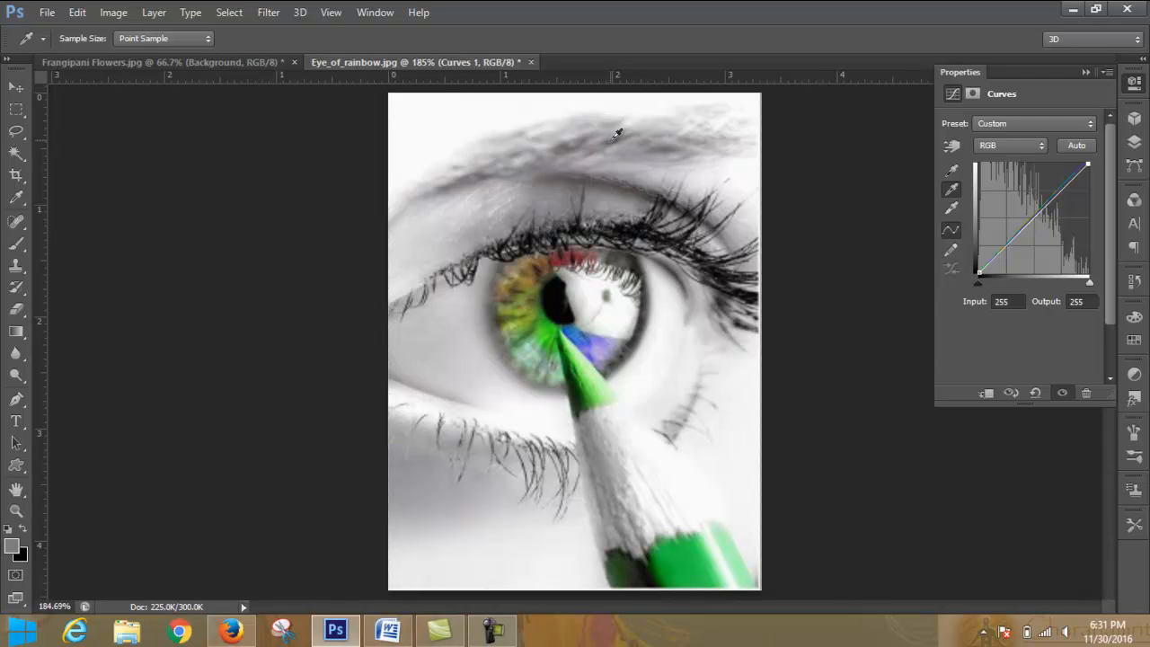
pyautogui.click(952, 169)
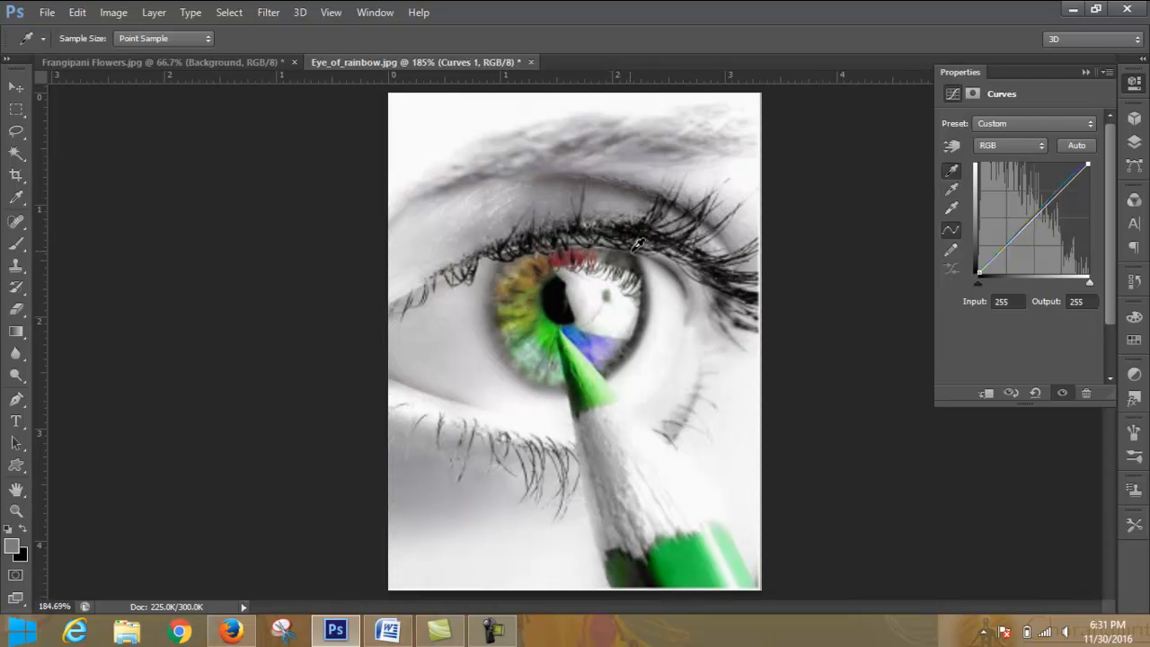
pyautogui.click(562, 291)
# - Try the Color Negative (RGB) preset on the masked Curves 1 layer
pyautogui.click(1063, 132)
pyautogui.click(1062, 160)
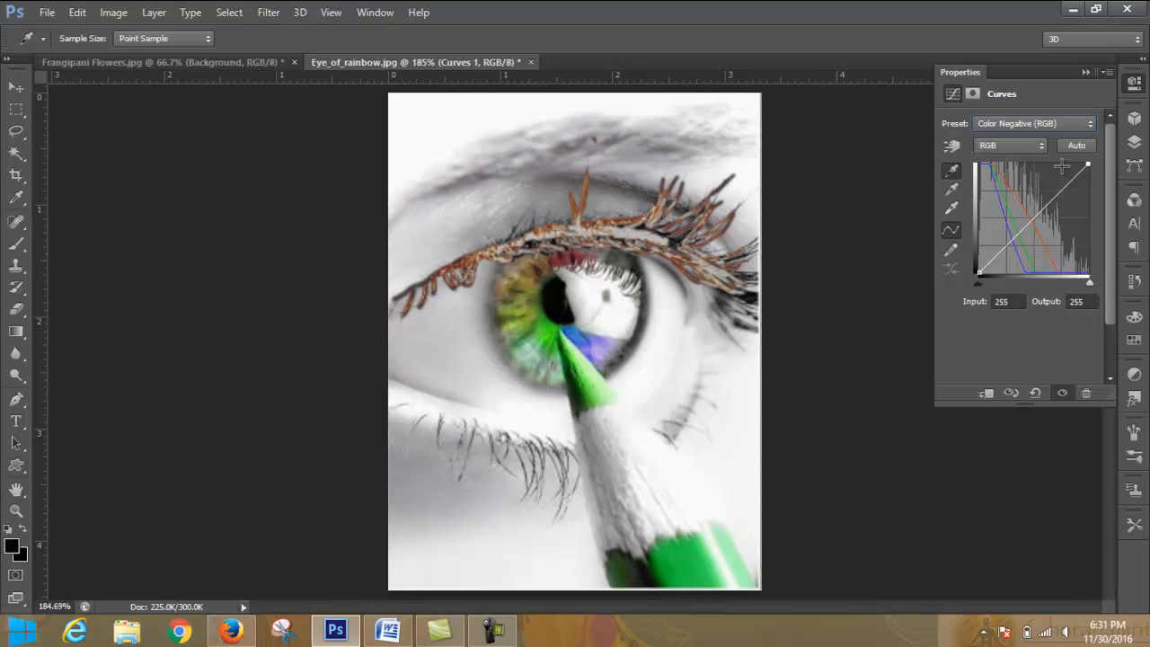
pyautogui.click(1088, 125)
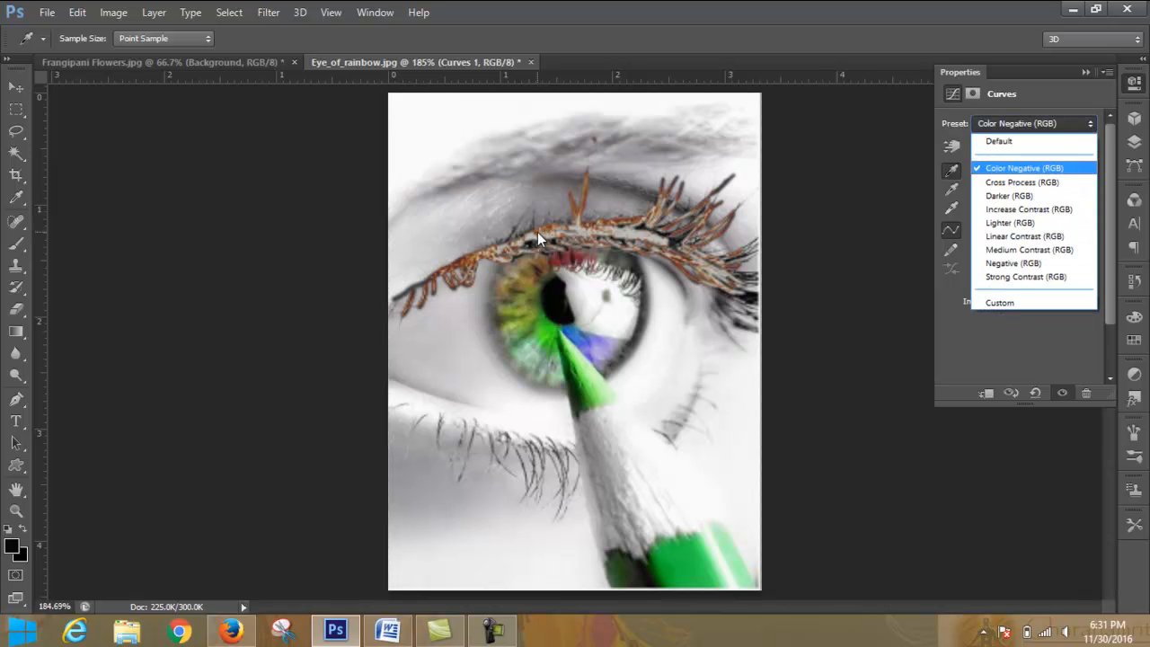
pyautogui.click(1087, 125)
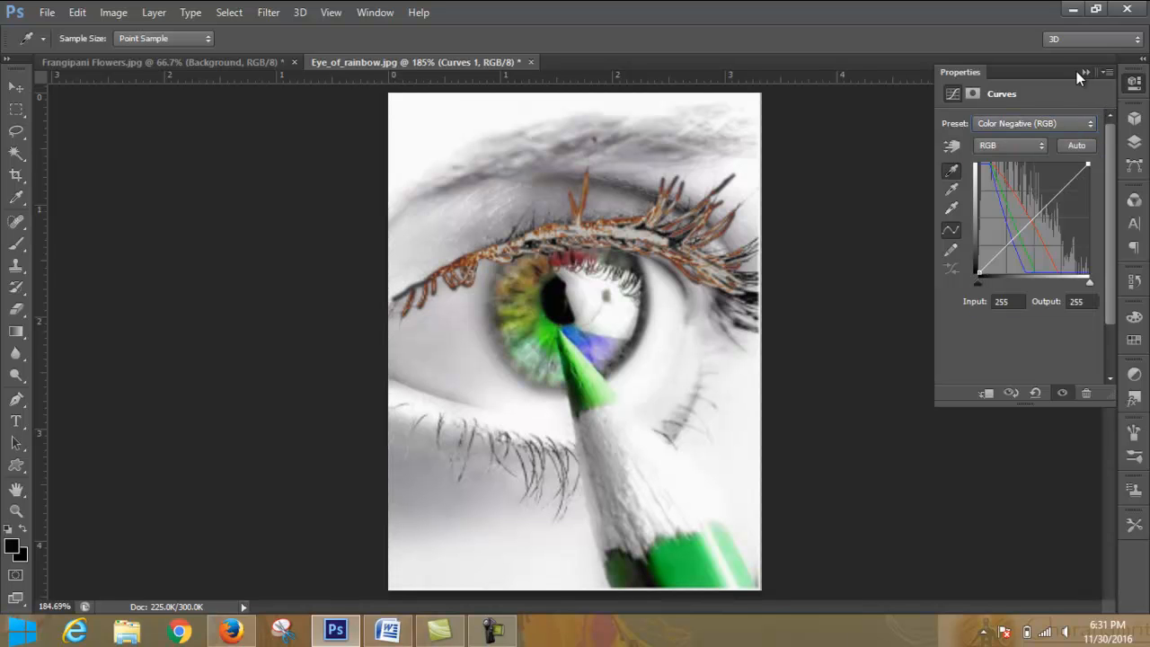
pyautogui.click(1082, 71)
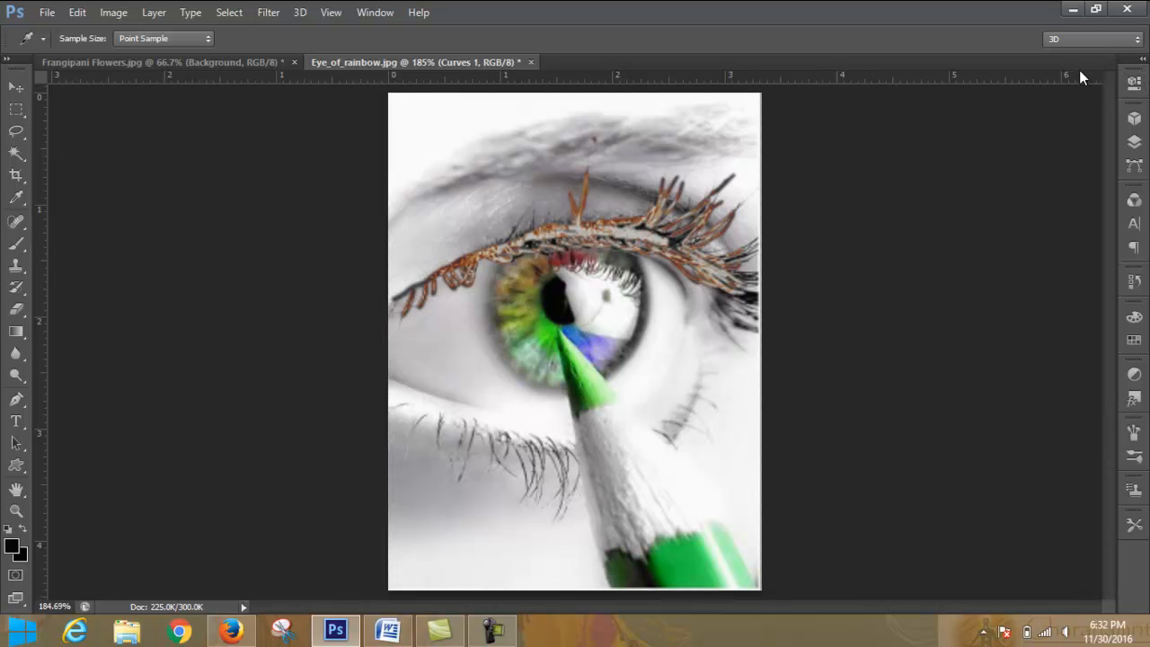
# - Revert Eye_of_rainbow.jpg to its original opened state through the history snapshot
pyautogui.click(1137, 284)
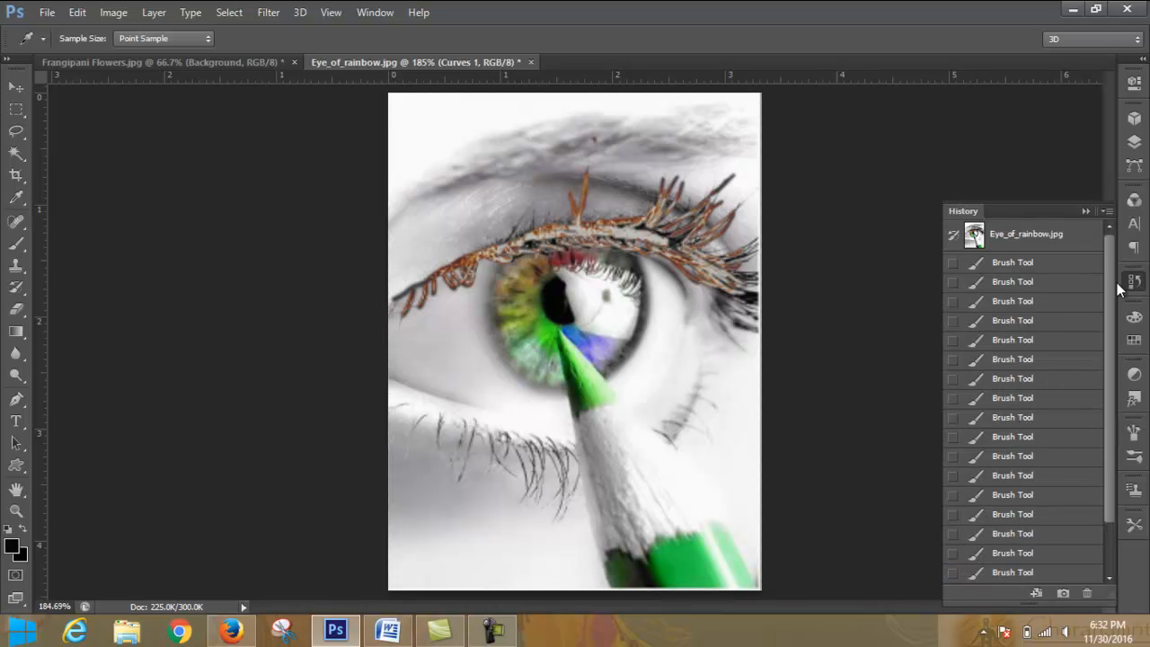
pyautogui.click(1040, 243)
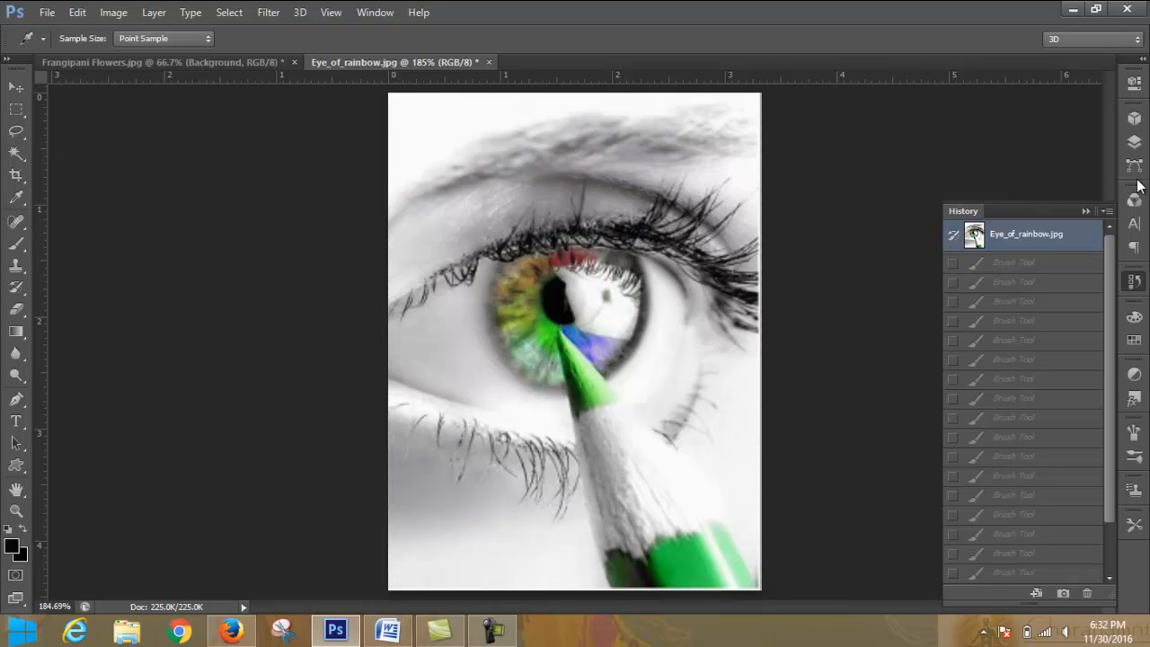
pyautogui.click(1085, 210)
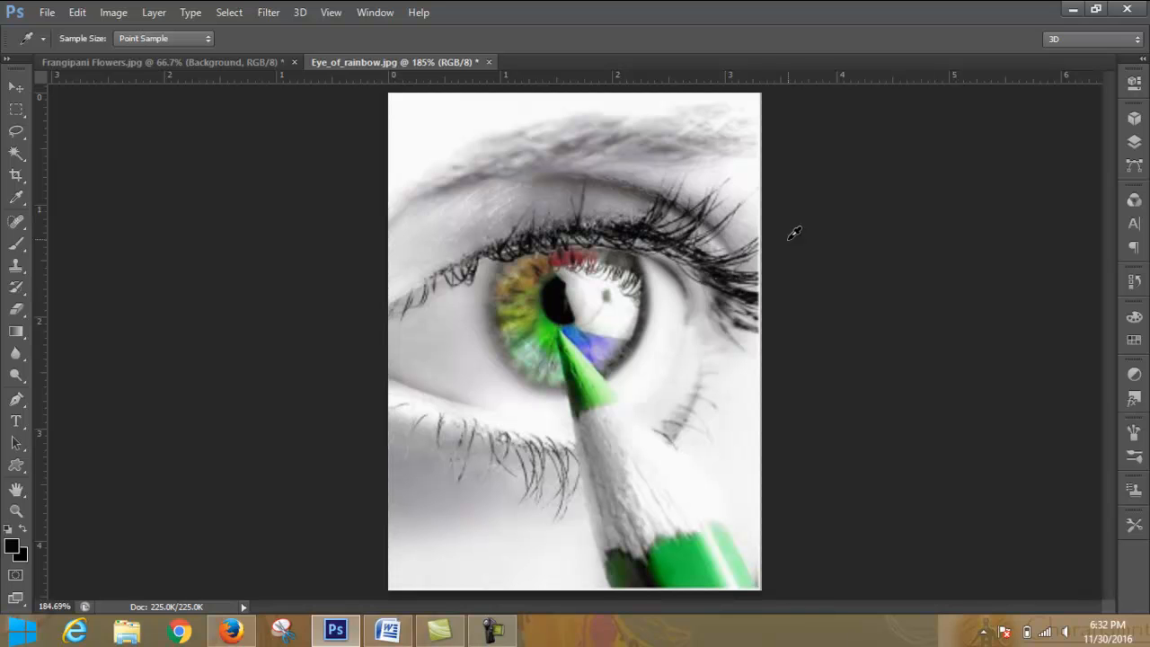
# - Add a new Curves adjustment layer above the eye image's Background
pyautogui.click(1135, 144)
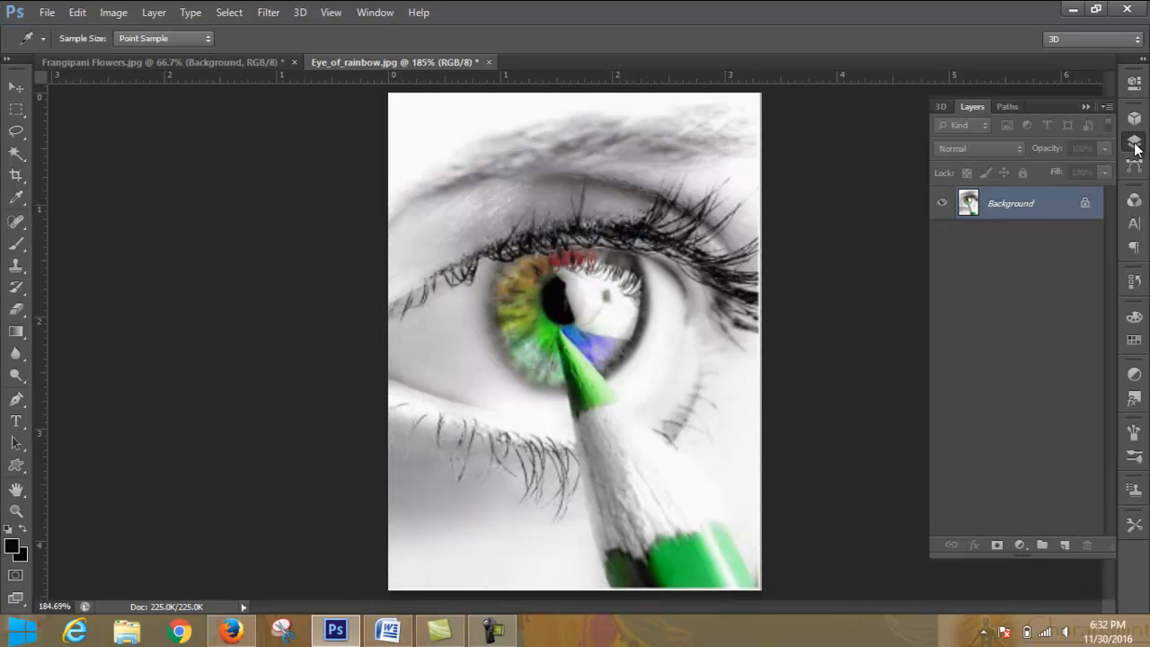
pyautogui.click(1019, 545)
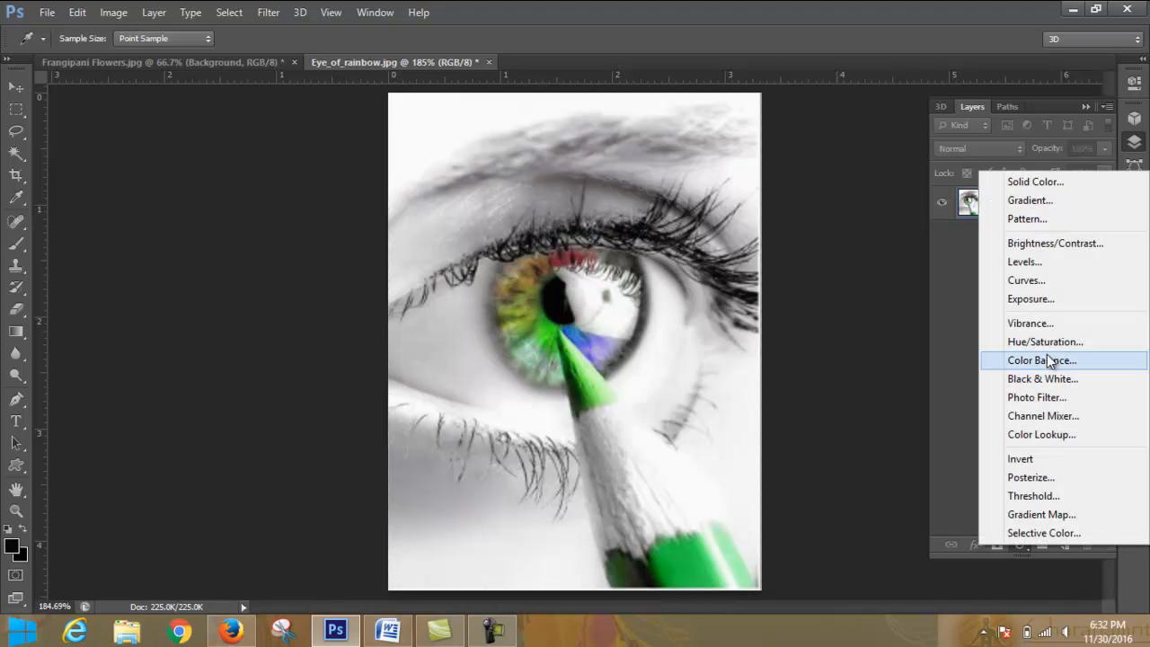
pyautogui.click(1047, 278)
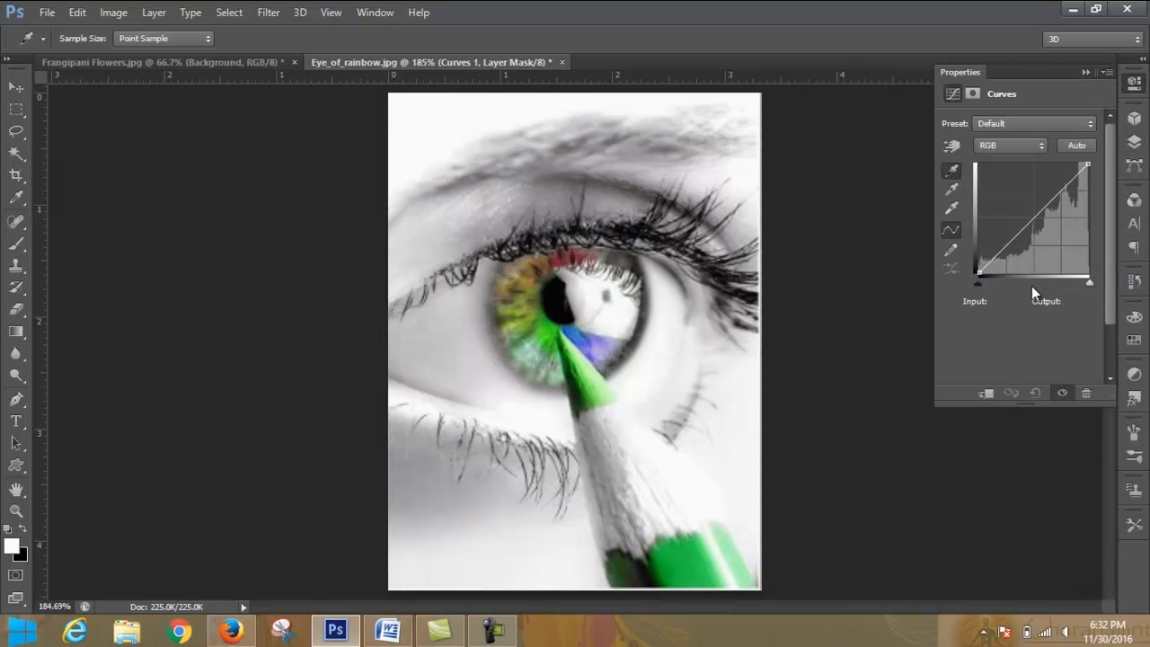
# - Sample the Curves white point below the iris and the gray point in the outer eyebrow
pyautogui.click(952, 209)
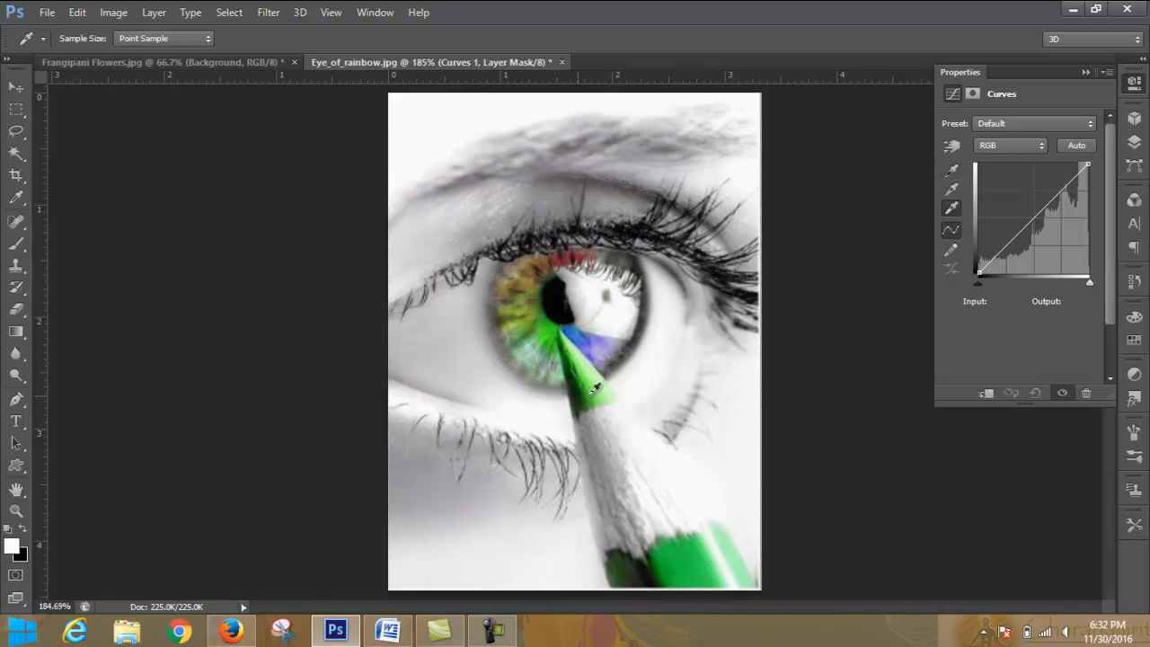
pyautogui.click(541, 409)
pyautogui.click(954, 189)
pyautogui.click(691, 135)
# - Try sampling the Curves black point in the pupil and at the iris's dark rim, and undo the last sampling
pyautogui.click(954, 176)
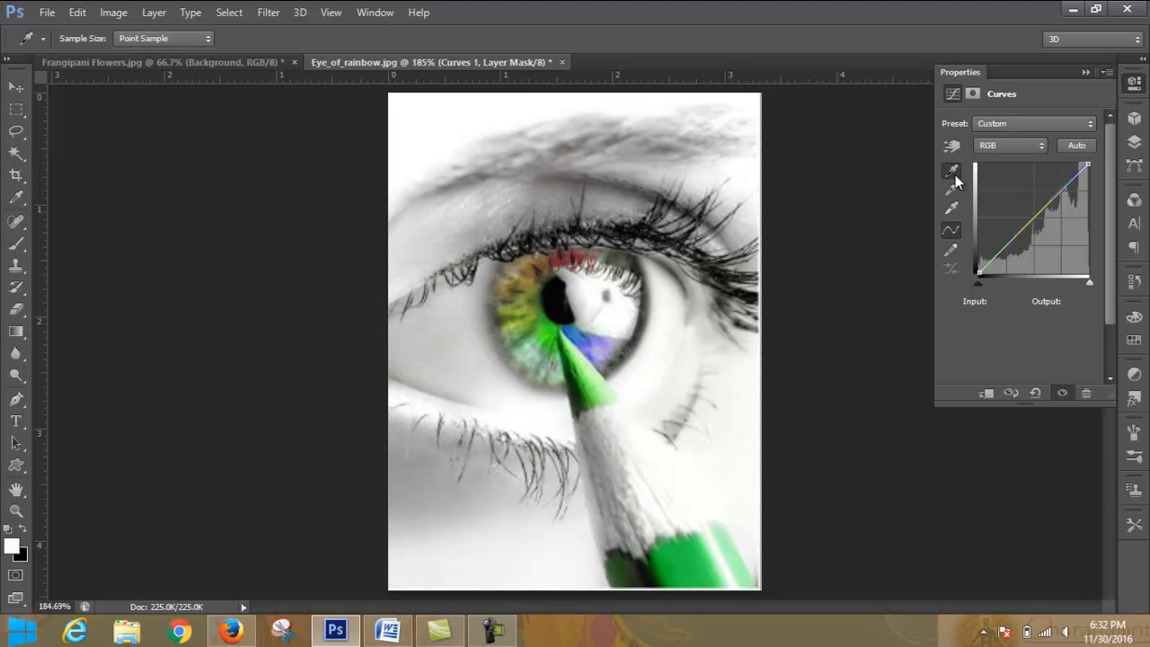
pyautogui.click(558, 297)
pyautogui.click(636, 288)
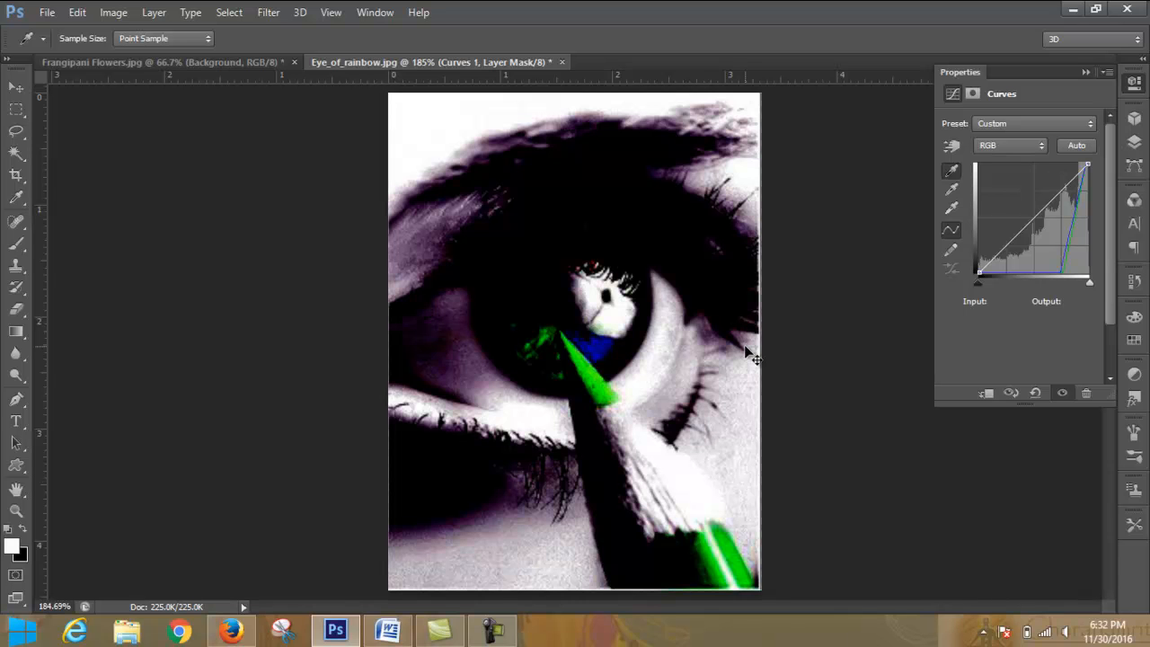
pyautogui.hotkey('ctrl', 'z')
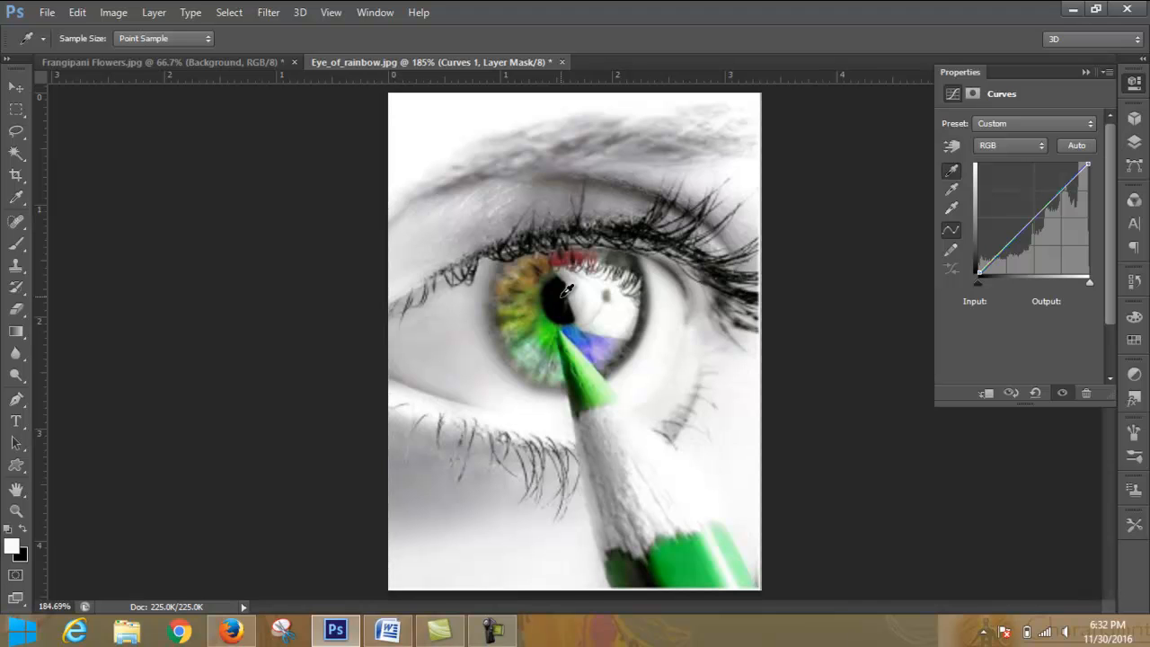
# - Darken the whole image by moving the RGB curve's black point to input 67, output 0
pyautogui.moveTo(980, 280); pyautogui.dragTo(1003, 287)
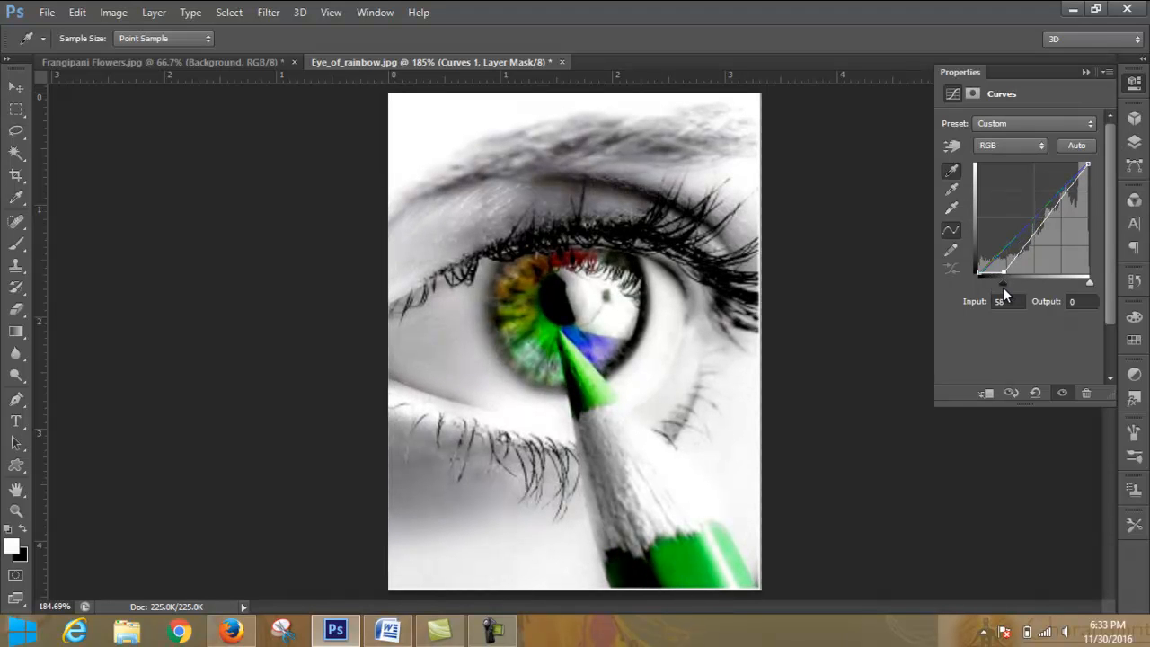
pyautogui.moveTo(1003, 288)
pyautogui.mouseDown()
pyautogui.moveTo(977, 286)
pyautogui.moveTo(1006, 299)
pyautogui.mouseUp()
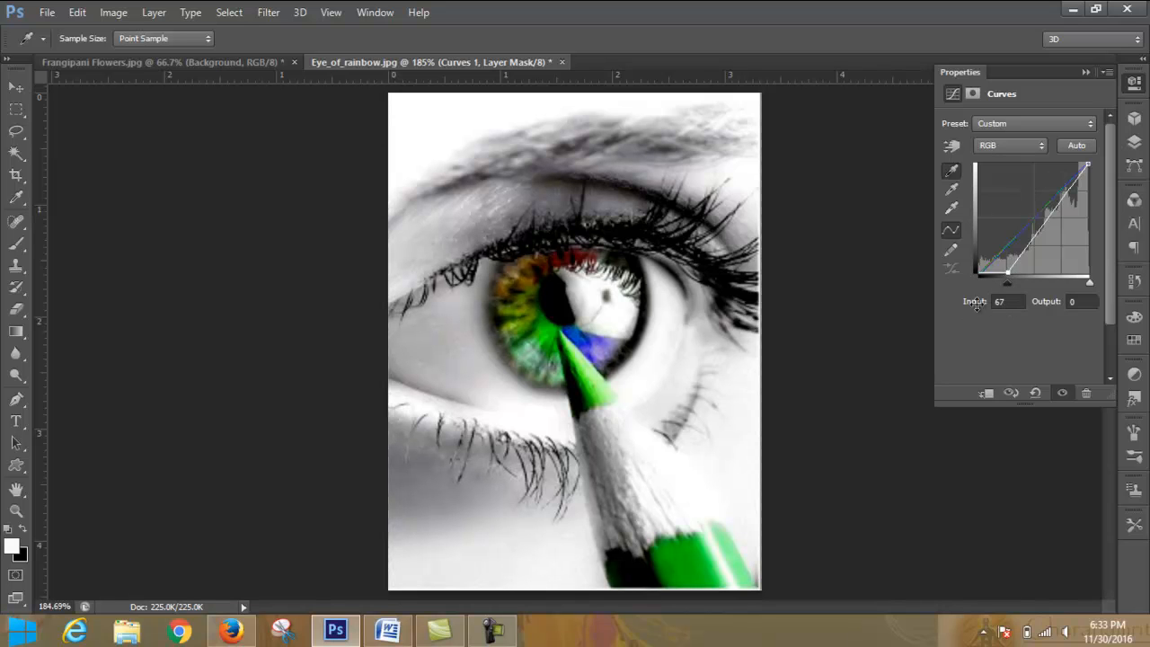
# - Try the Color Negative (RGB) and Cross Process (RGB) presets on the new Curves layer
pyautogui.click(1066, 127)
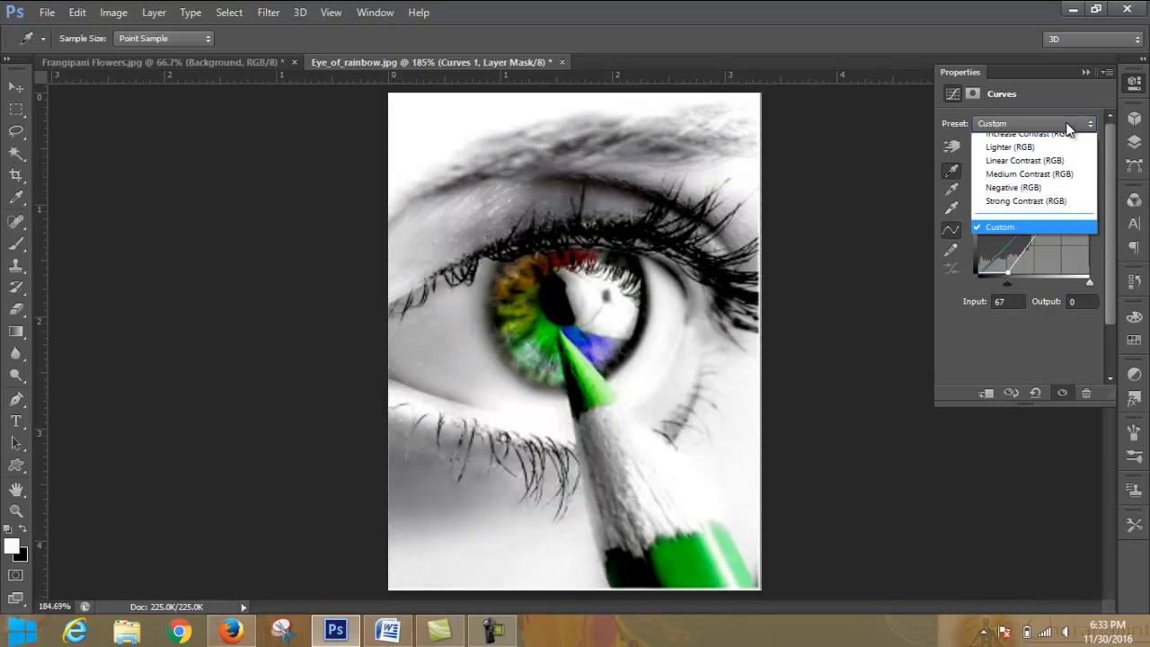
pyautogui.click(1060, 164)
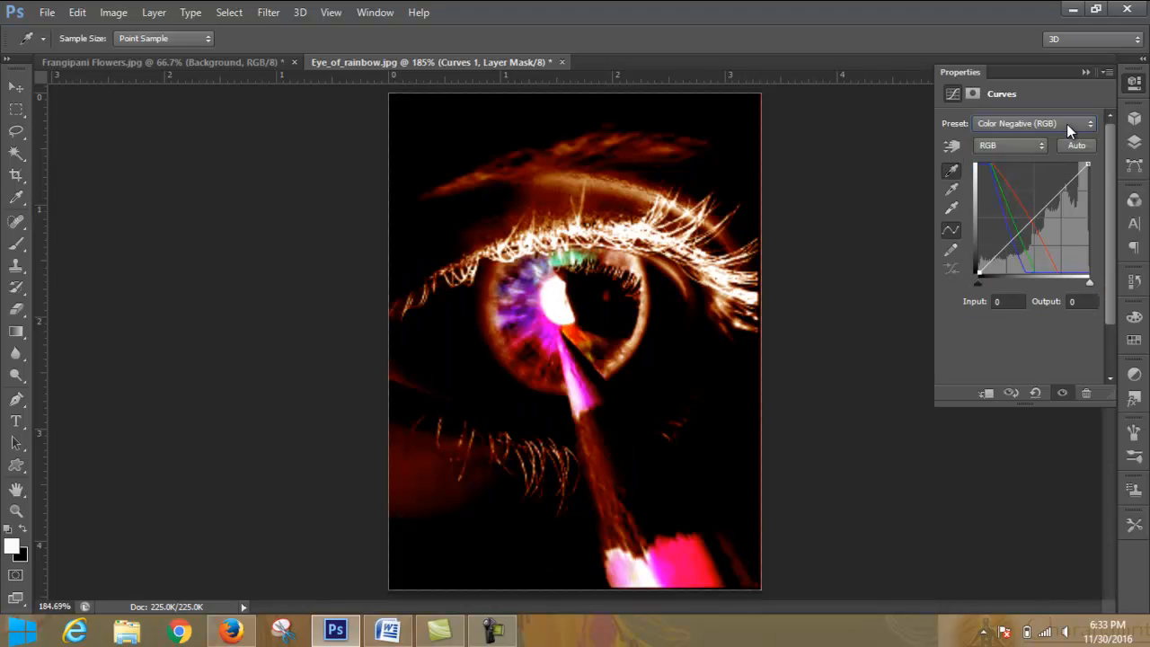
pyautogui.click(1067, 124)
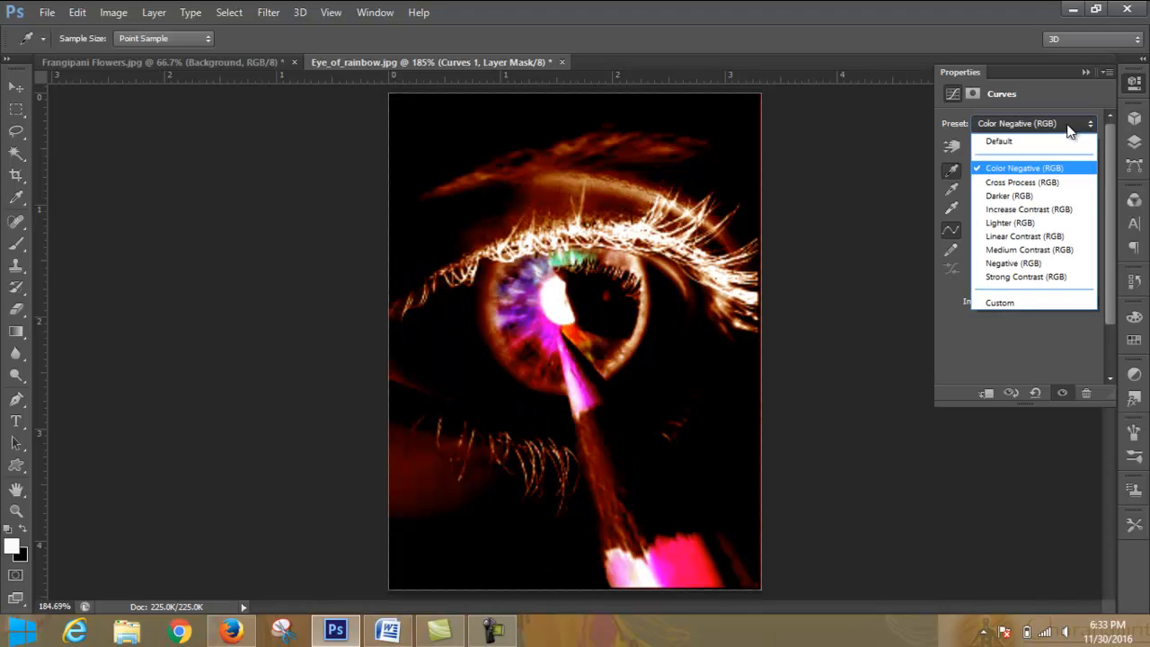
pyautogui.click(1066, 184)
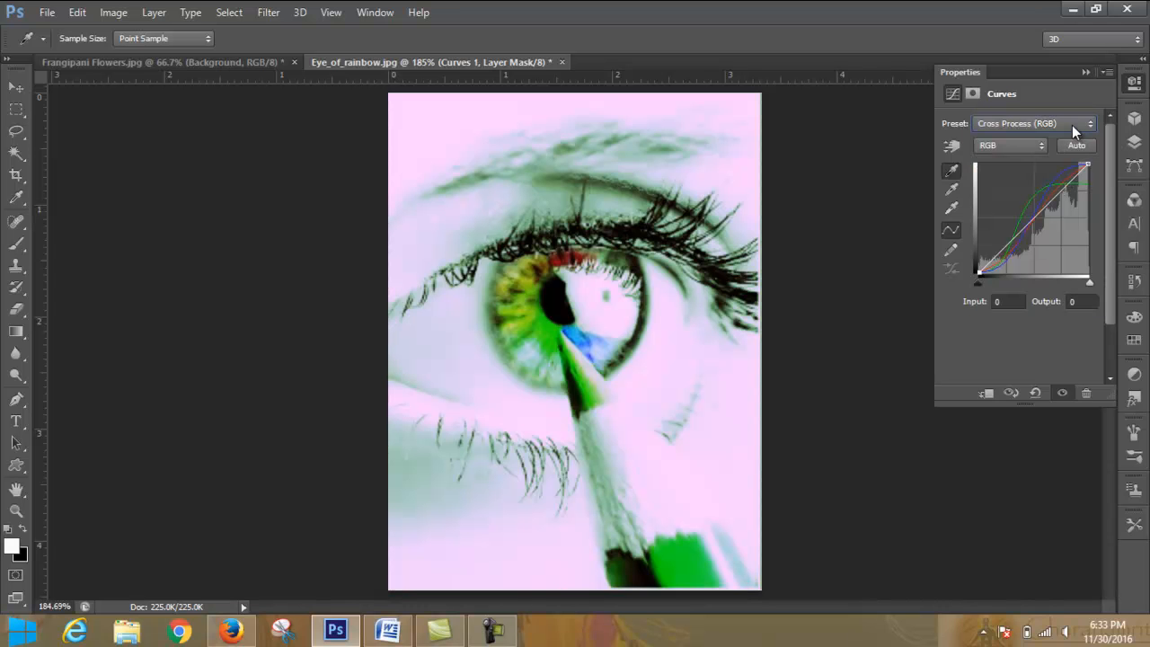
# - Preview the remaining Curves presets one after another, from Darker (RGB) through Linear Contrast (RGB) and Negative (RGB) to Strong Contrast (RGB)
pyautogui.scroll(-1, 1072, 125)
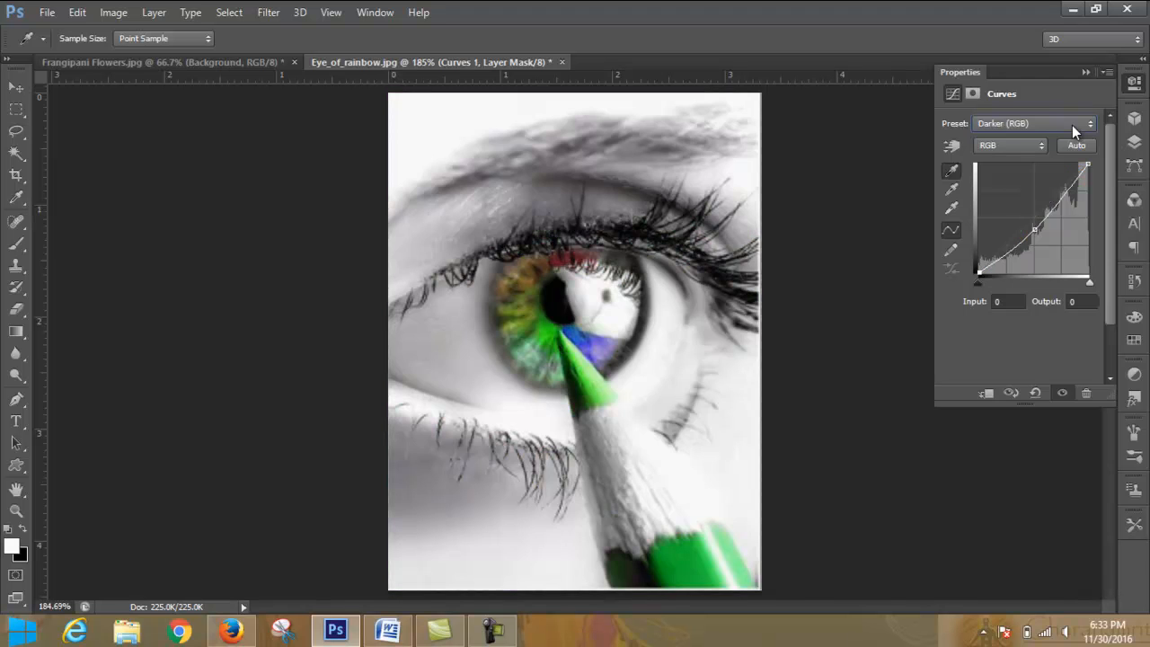
pyautogui.scroll(-1, 1072, 125)
pyautogui.scroll(-1, 1072, 125)
pyautogui.scroll(-1, 1072, 125)
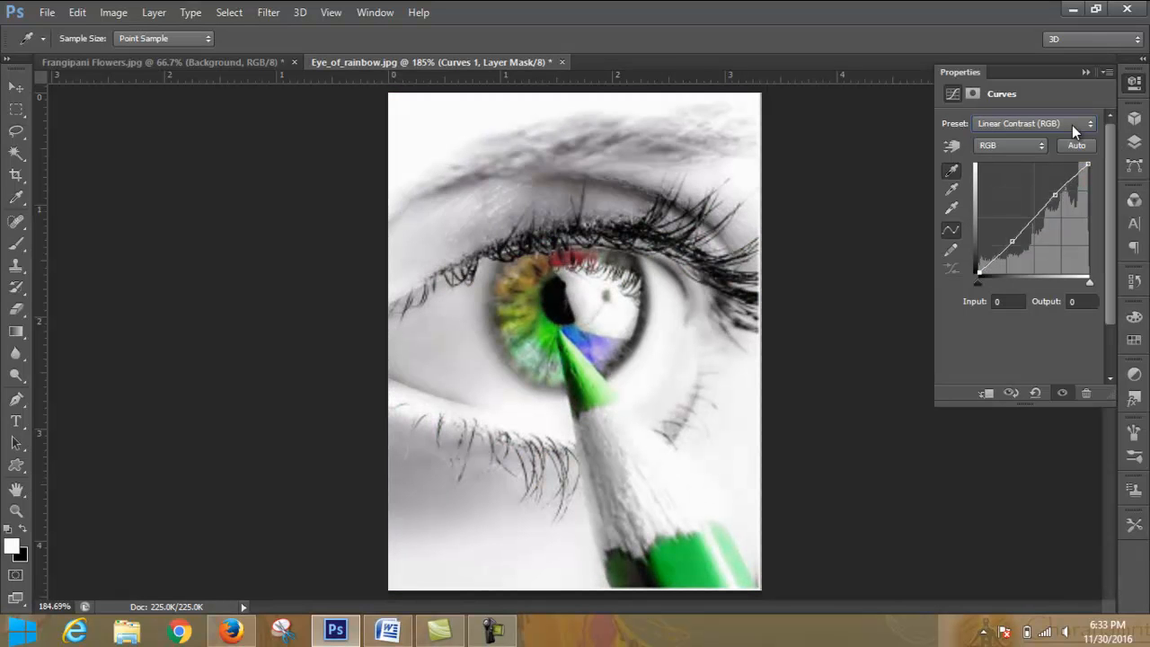
pyautogui.scroll(-1, 1072, 125)
pyautogui.scroll(-1, 1073, 125)
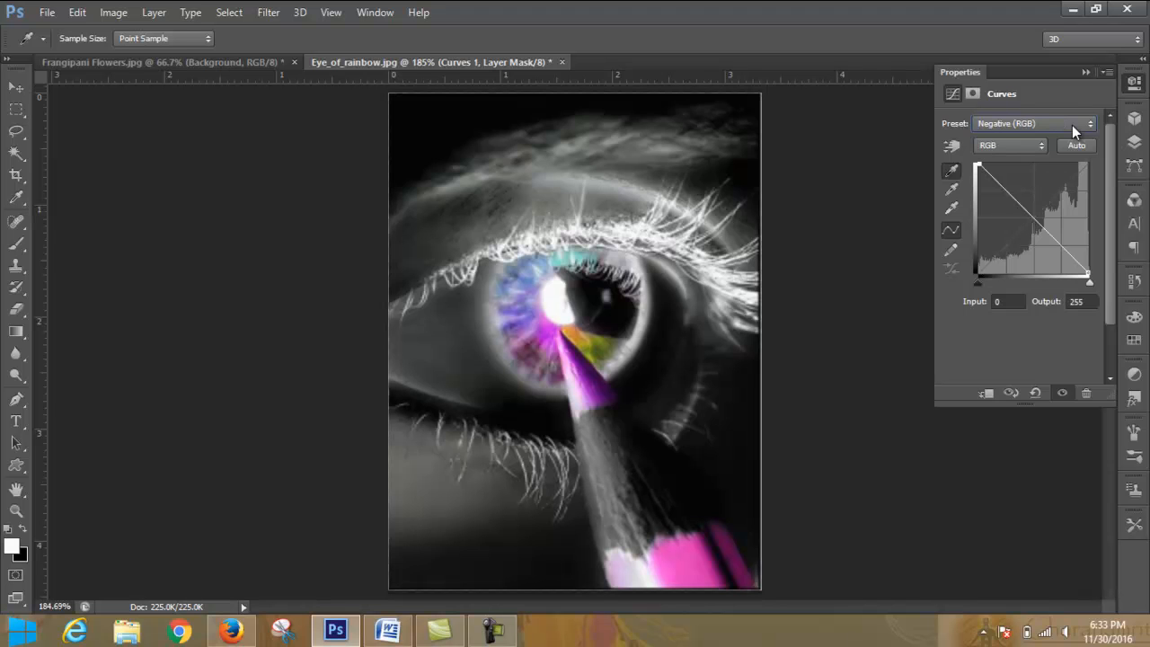
pyautogui.scroll(-1, 1072, 125)
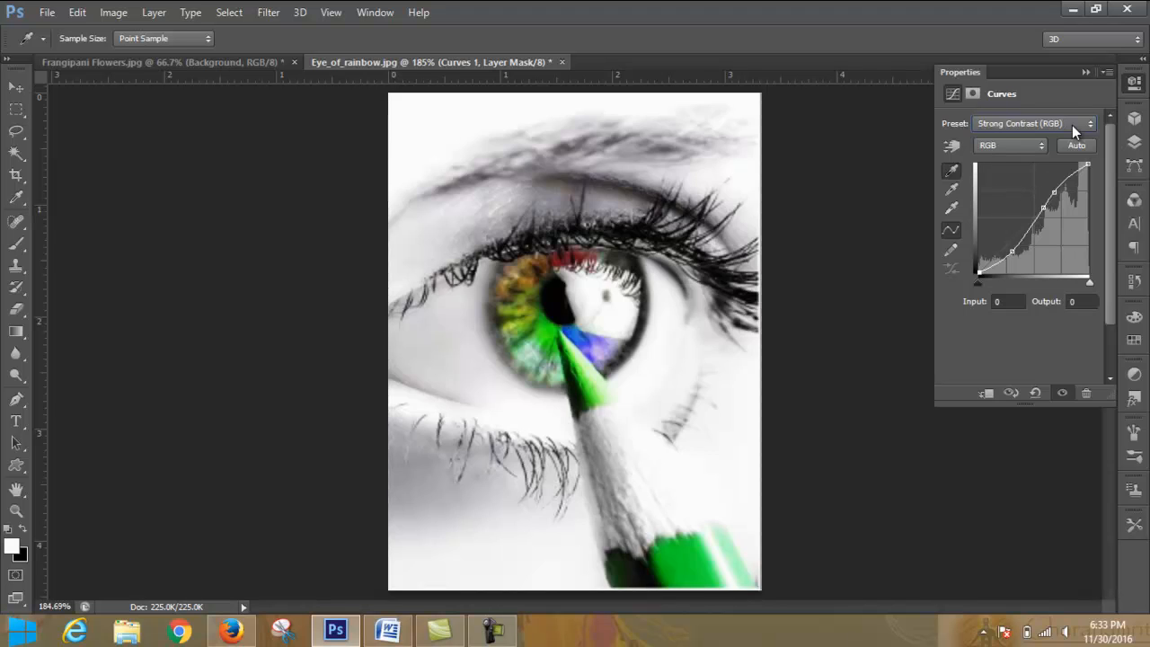
# - Apply the Negative (RGB) preset to the Curves layer
pyautogui.scroll(1, 1073, 125)
pyautogui.scroll(-1, 1073, 125)
pyautogui.press('Down')
pyautogui.scroll(1, 1072, 125)
pyautogui.scroll(1, 1073, 125)
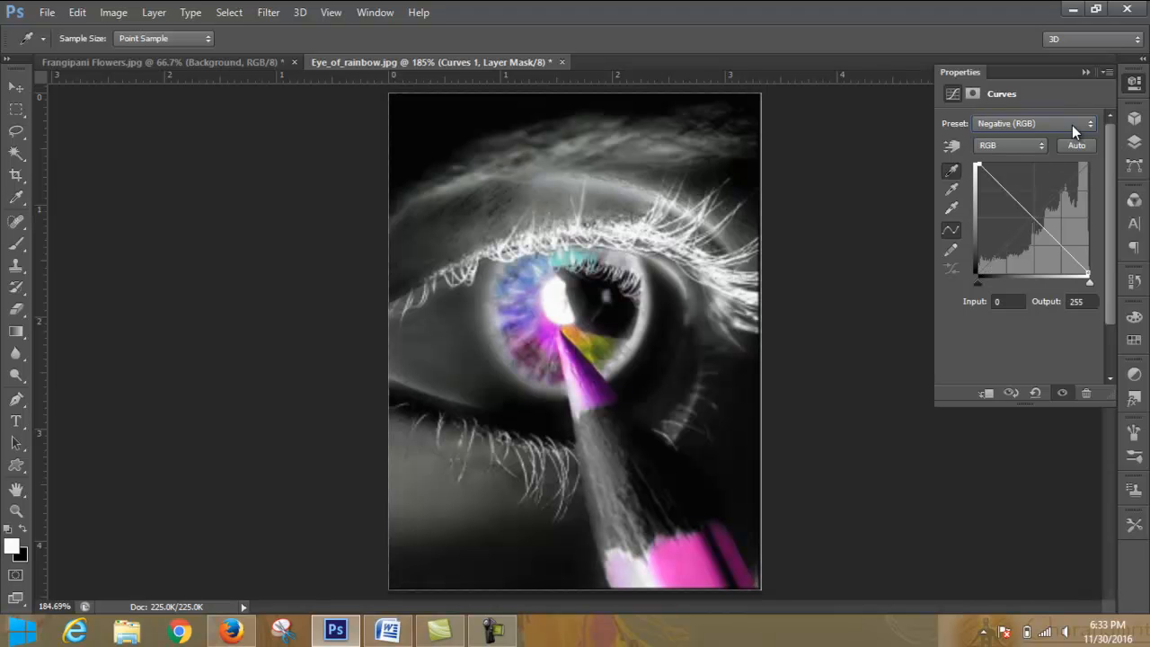
# - Preview the Curves presets from Medium Contrast (RGB) back through Linear Contrast (RGB) and Lighter (RGB) to Default, and apply Cross Process (RGB)
pyautogui.scroll(1, 1072, 125)
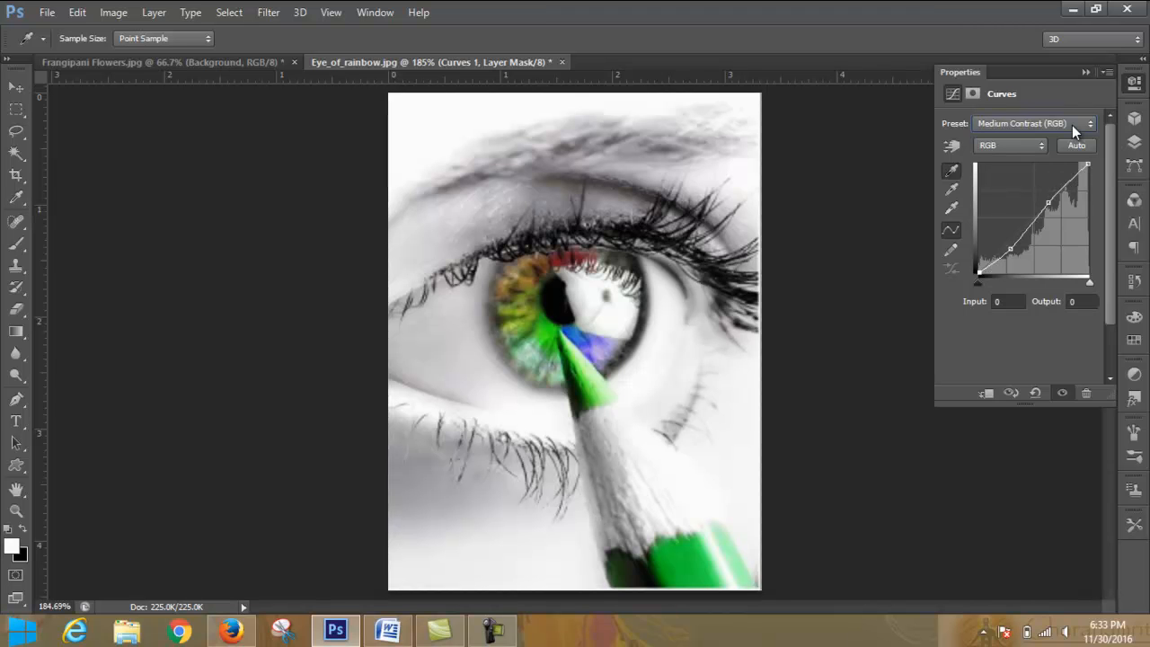
pyautogui.scroll(1, 1072, 125)
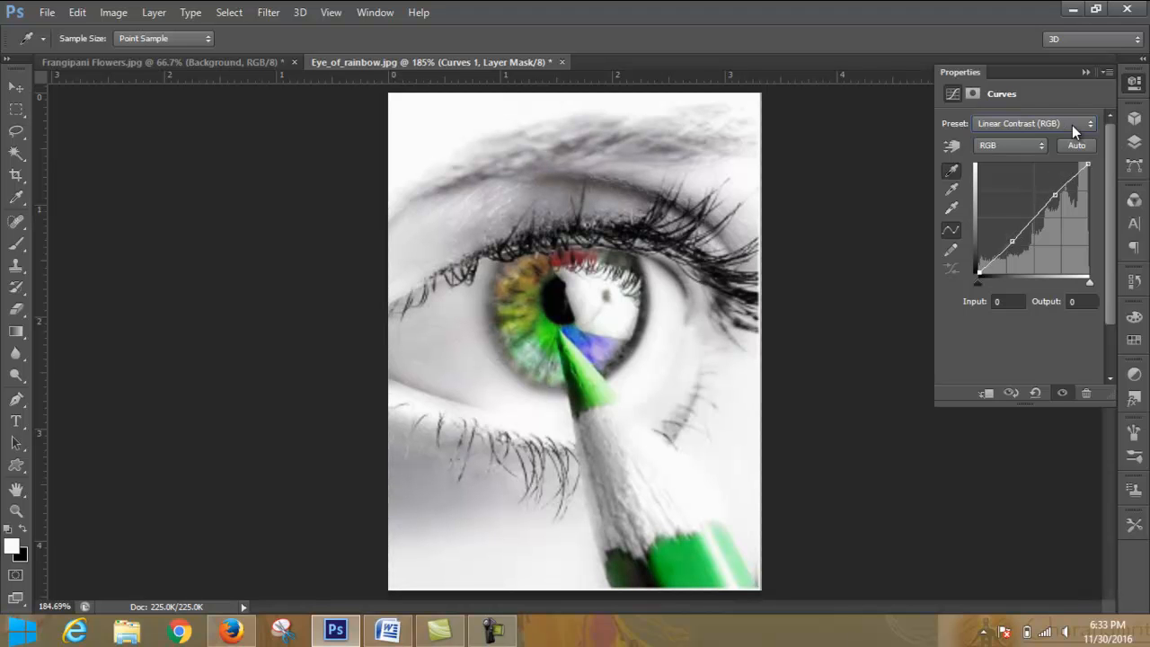
pyautogui.scroll(4, 1072, 125)
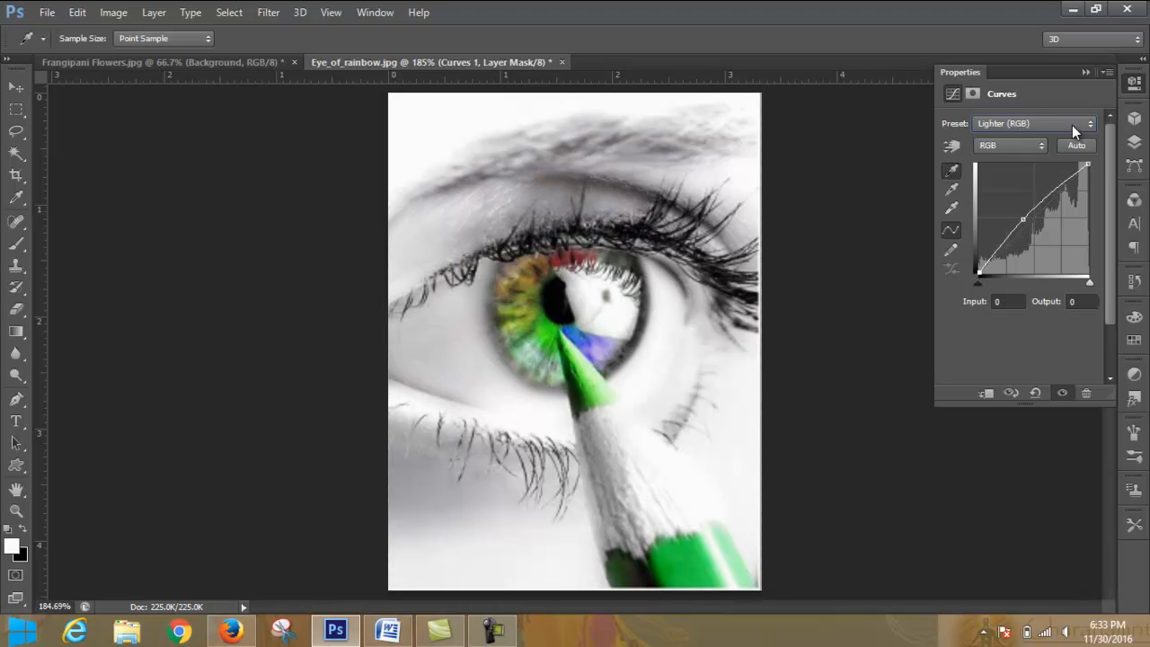
pyautogui.scroll(2, 1072, 125)
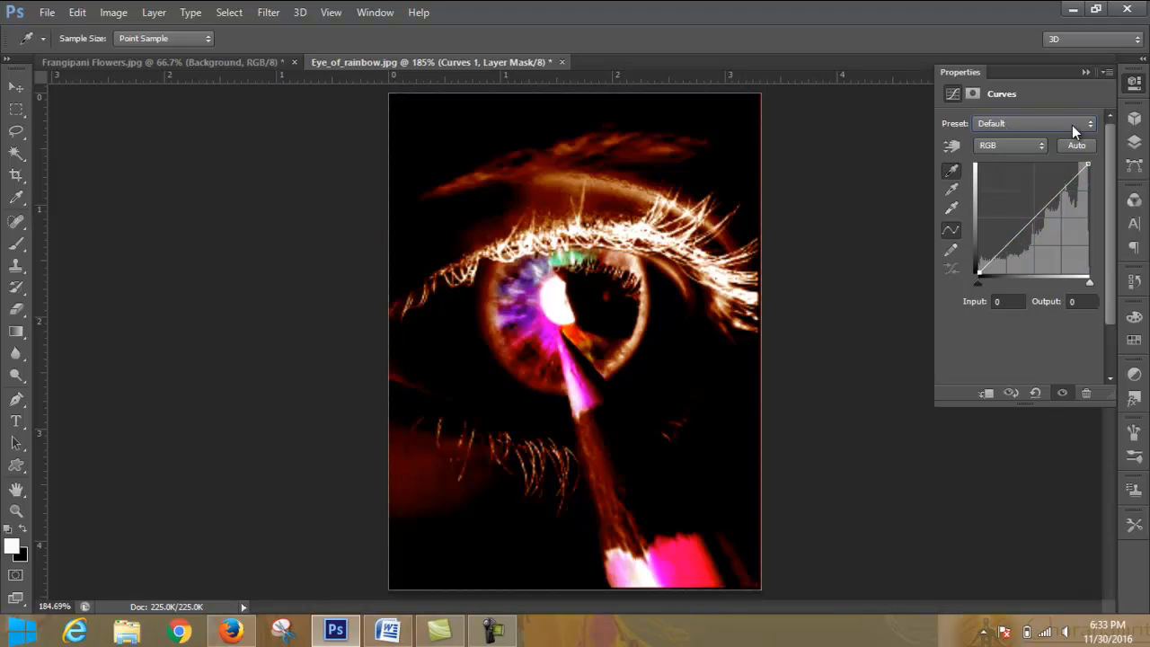
pyautogui.scroll(-2, 1072, 125)
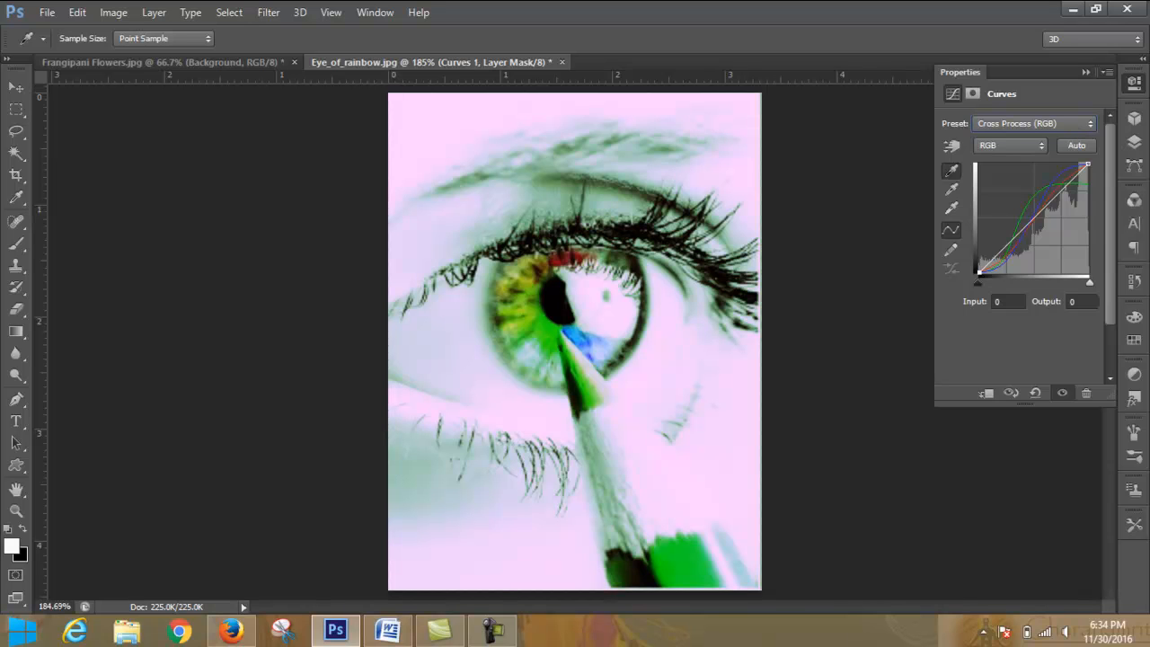
# - Delete the Curves 1 adjustment layer together with its mask, leaving only the Background layer
pyautogui.click(1085, 71)
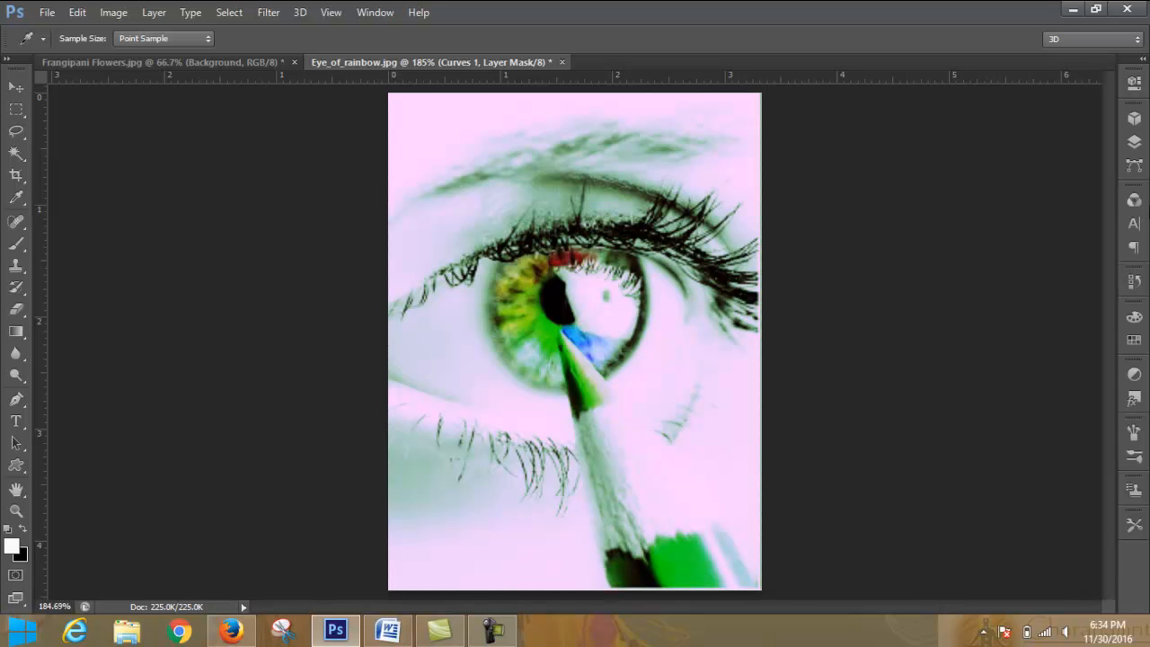
pyautogui.click(1134, 141)
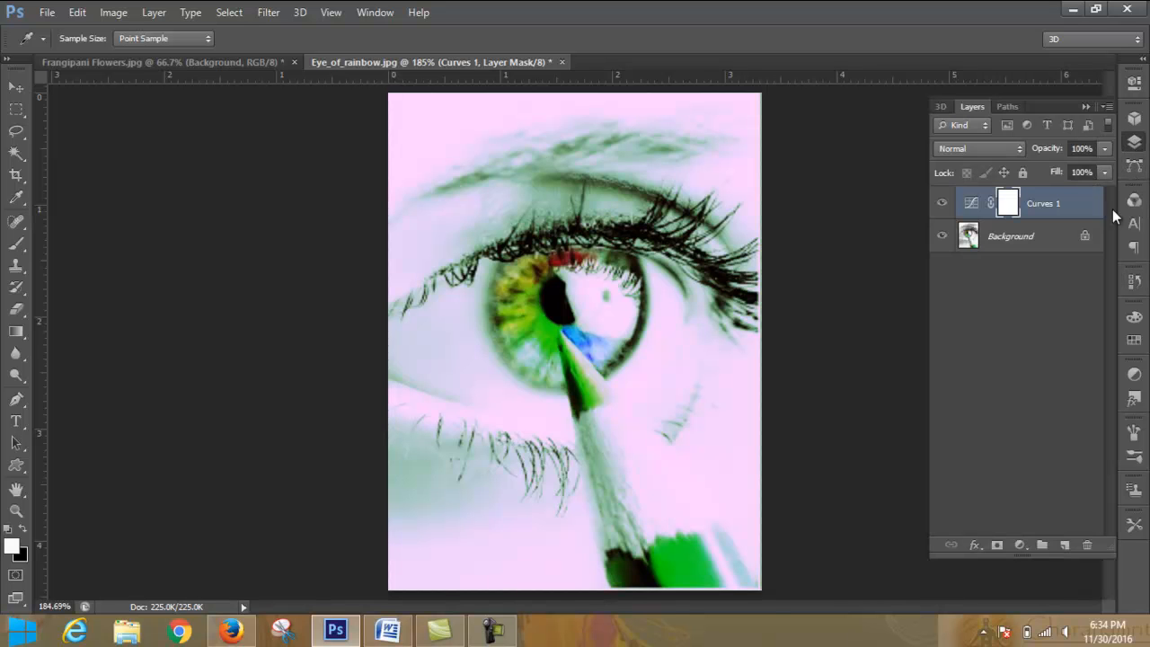
pyautogui.click(1080, 209)
pyautogui.click(1088, 546)
pyautogui.click(614, 244)
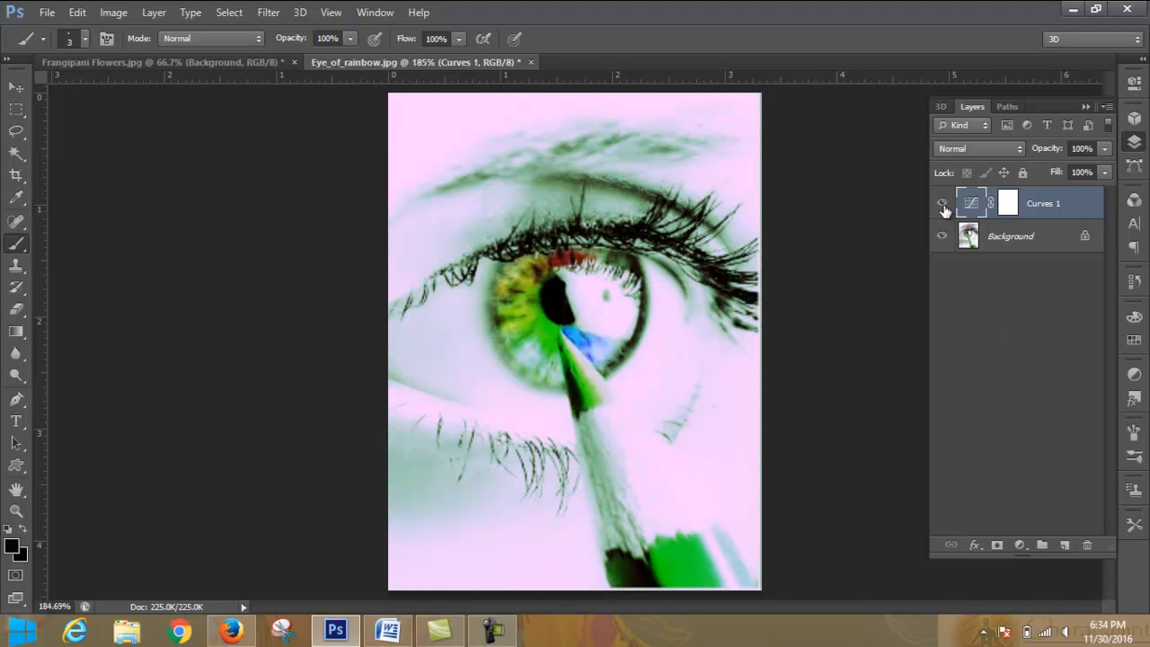
pyautogui.click(1088, 546)
pyautogui.click(543, 242)
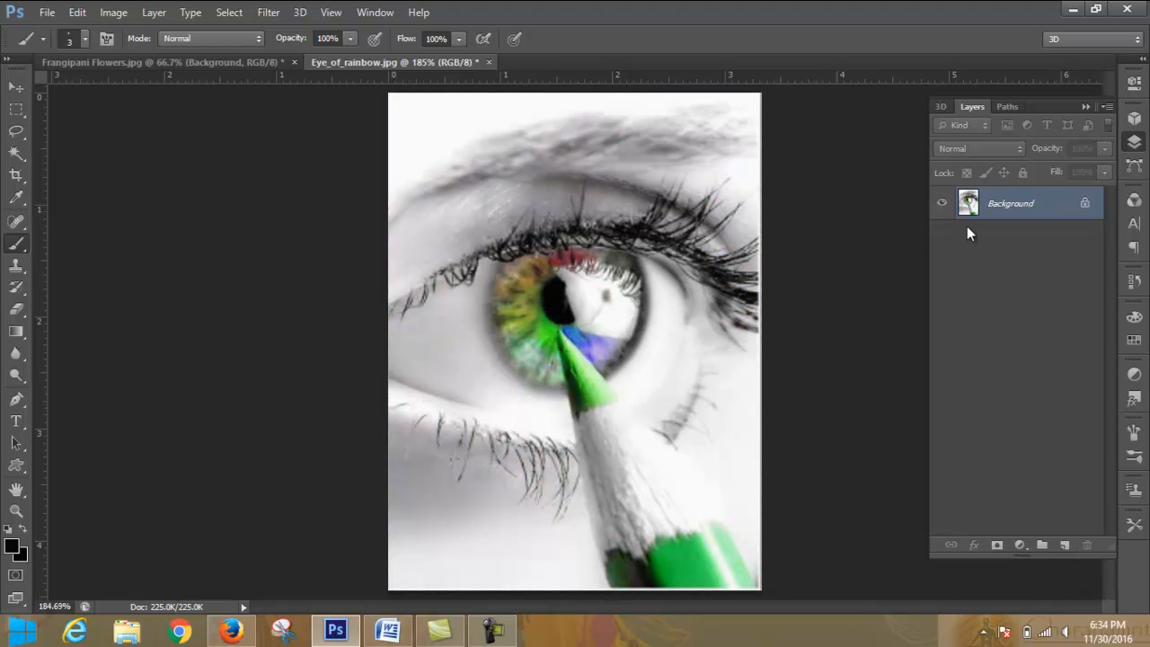
# - Add a Hue/Saturation adjustment layer with hue +10, saturation +6 and lightness +7
pyautogui.click(1018, 545)
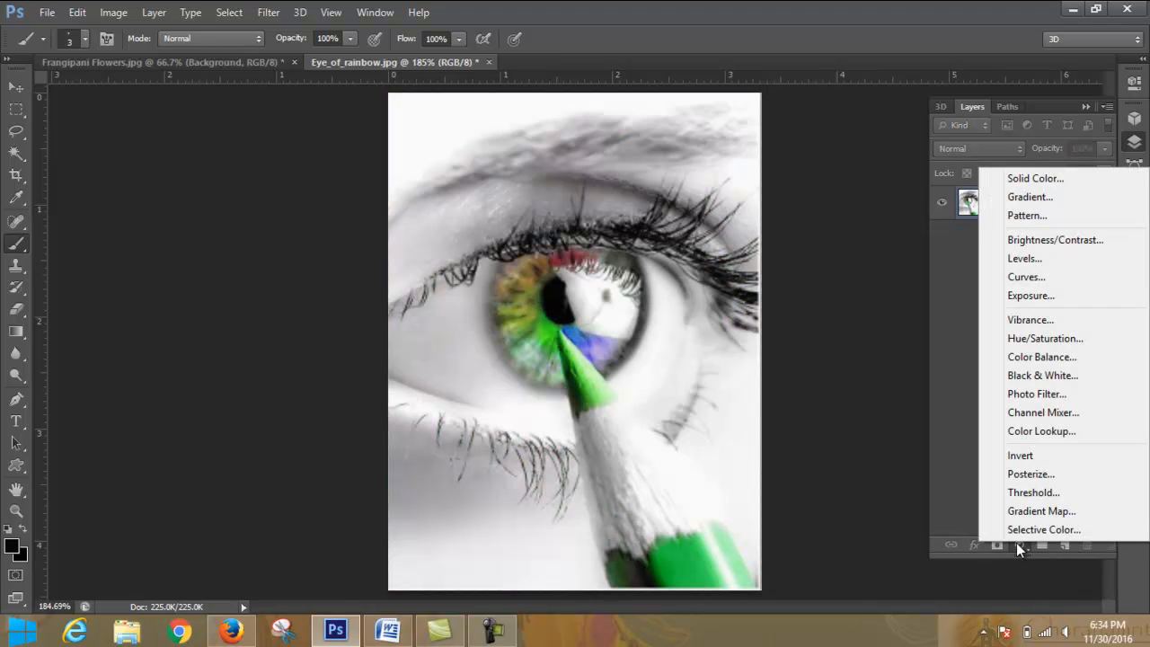
pyautogui.click(1055, 339)
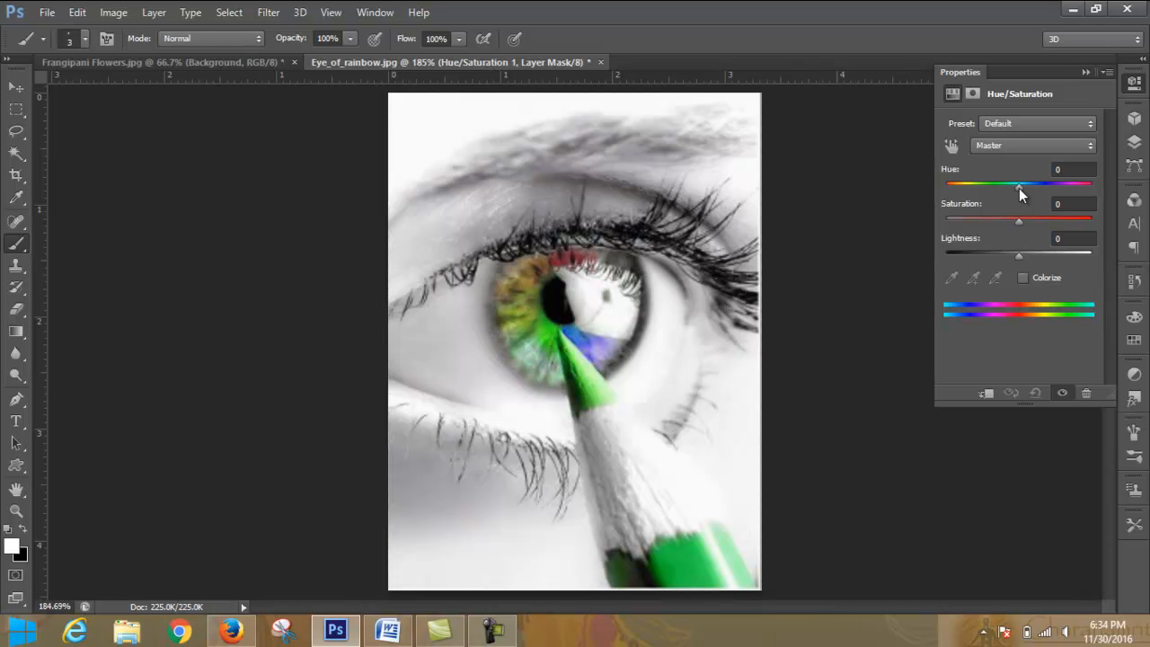
pyautogui.moveTo(1019, 188)
pyautogui.mouseDown()
pyautogui.moveTo(1089, 187)
pyautogui.moveTo(939, 193)
pyautogui.moveTo(1045, 191)
pyautogui.moveTo(1013, 193)
pyautogui.moveTo(1041, 194)
pyautogui.moveTo(1023, 196)
pyautogui.moveTo(1074, 222)
pyautogui.moveTo(1021, 223)
pyautogui.mouseUp()
pyautogui.moveTo(1030, 225)
pyautogui.mouseDown()
pyautogui.moveTo(1074, 224)
pyautogui.moveTo(991, 229)
pyautogui.moveTo(1020, 227)
pyautogui.mouseUp()
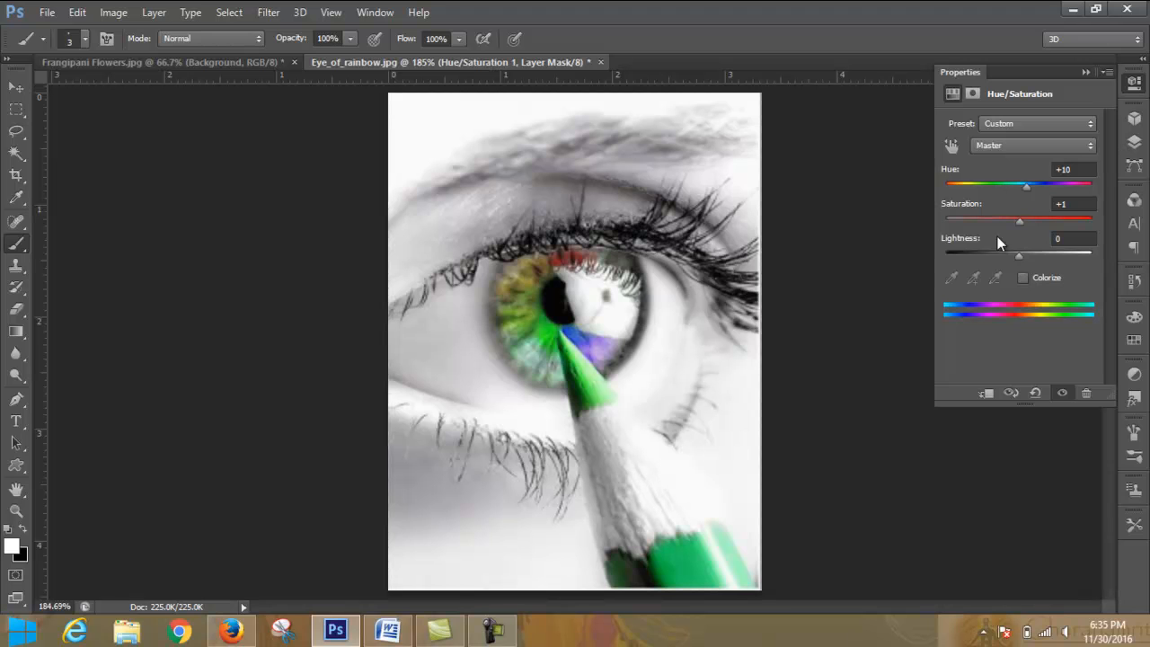
pyautogui.moveTo(1020, 224)
pyautogui.mouseDown()
pyautogui.moveTo(945, 219)
pyautogui.moveTo(1030, 214)
pyautogui.moveTo(921, 216)
pyautogui.moveTo(1095, 223)
pyautogui.moveTo(900, 224)
pyautogui.moveTo(1023, 225)
pyautogui.mouseUp()
pyautogui.moveTo(1021, 256)
pyautogui.mouseDown()
pyautogui.moveTo(1086, 257)
pyautogui.moveTo(957, 259)
pyautogui.moveTo(1023, 256)
pyautogui.mouseUp()
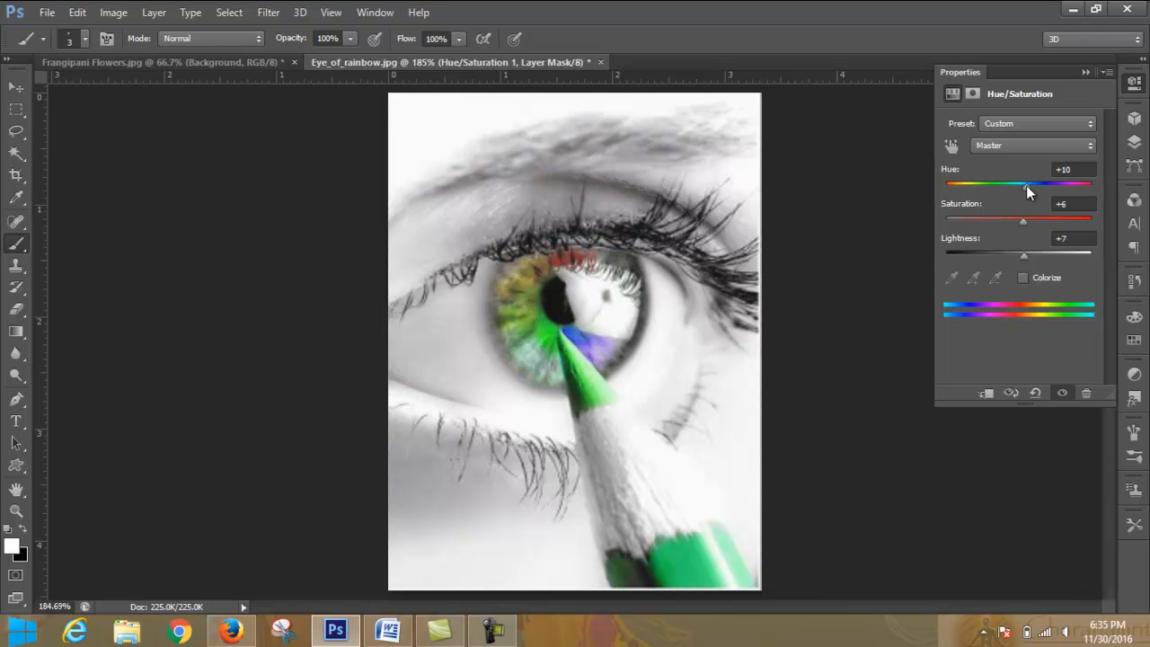
# - Try a hue of -29 and a saturation of +100, settling on hue -1 and saturation +2
pyautogui.moveTo(1027, 185)
pyautogui.mouseDown()
pyautogui.moveTo(988, 186)
pyautogui.moveTo(1023, 188)
pyautogui.moveTo(997, 189)
pyautogui.mouseUp()
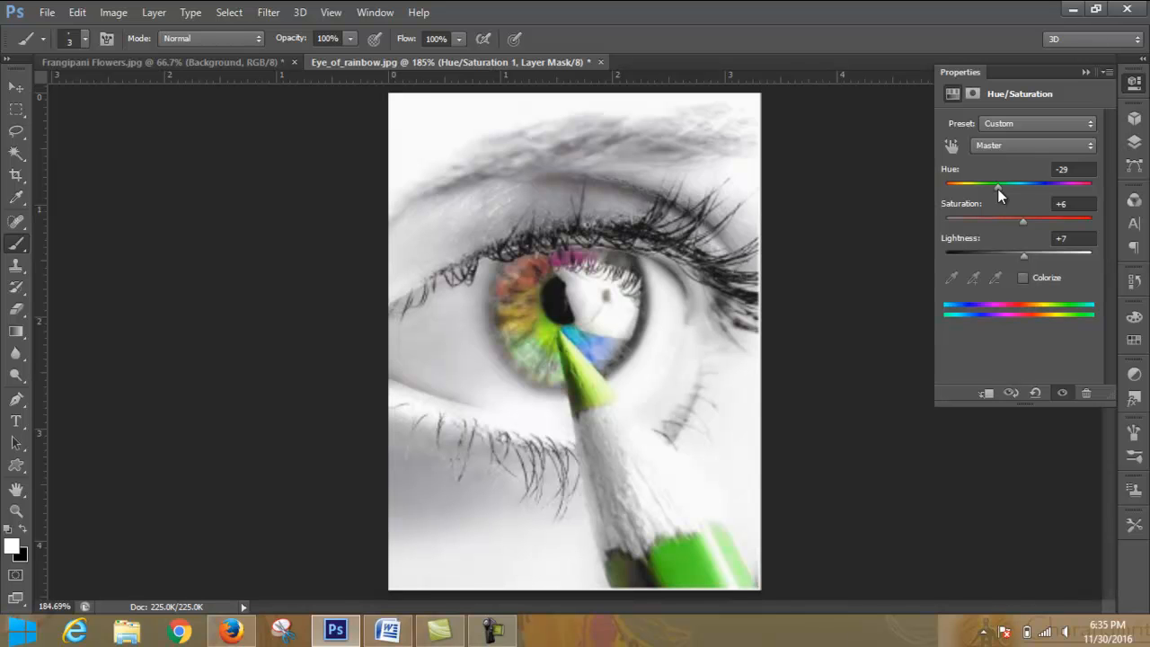
pyautogui.moveTo(998, 188)
pyautogui.mouseDown()
pyautogui.moveTo(945, 196)
pyautogui.moveTo(1043, 196)
pyautogui.moveTo(1018, 195)
pyautogui.mouseUp()
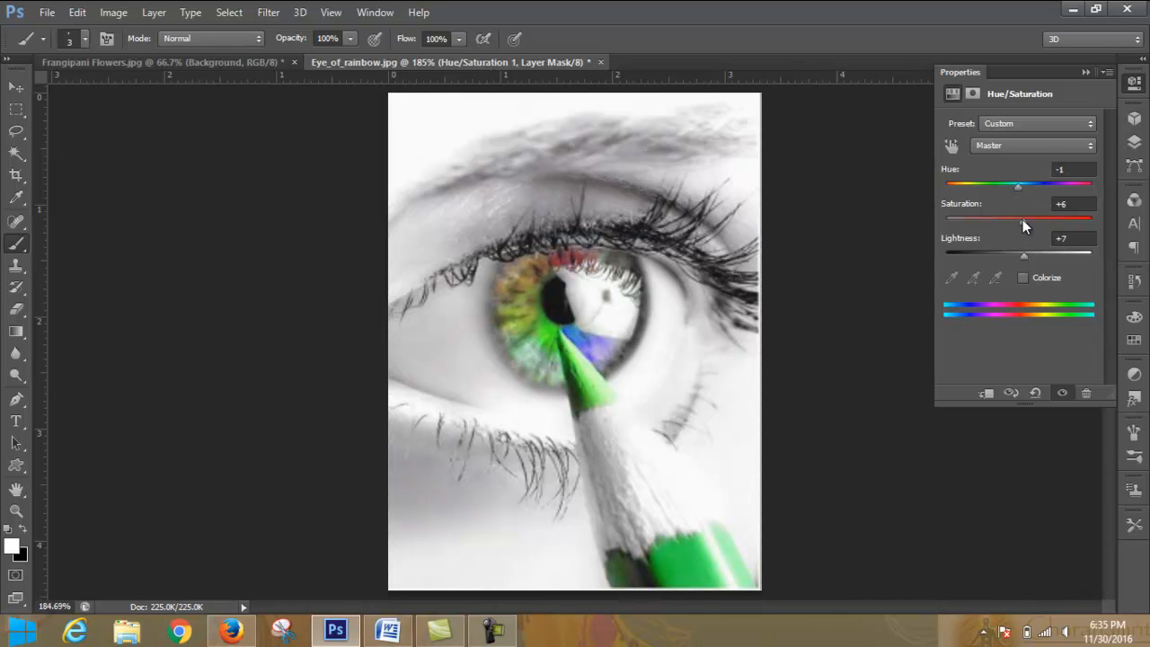
pyautogui.moveTo(1023, 221); pyautogui.dragTo(1133, 227)
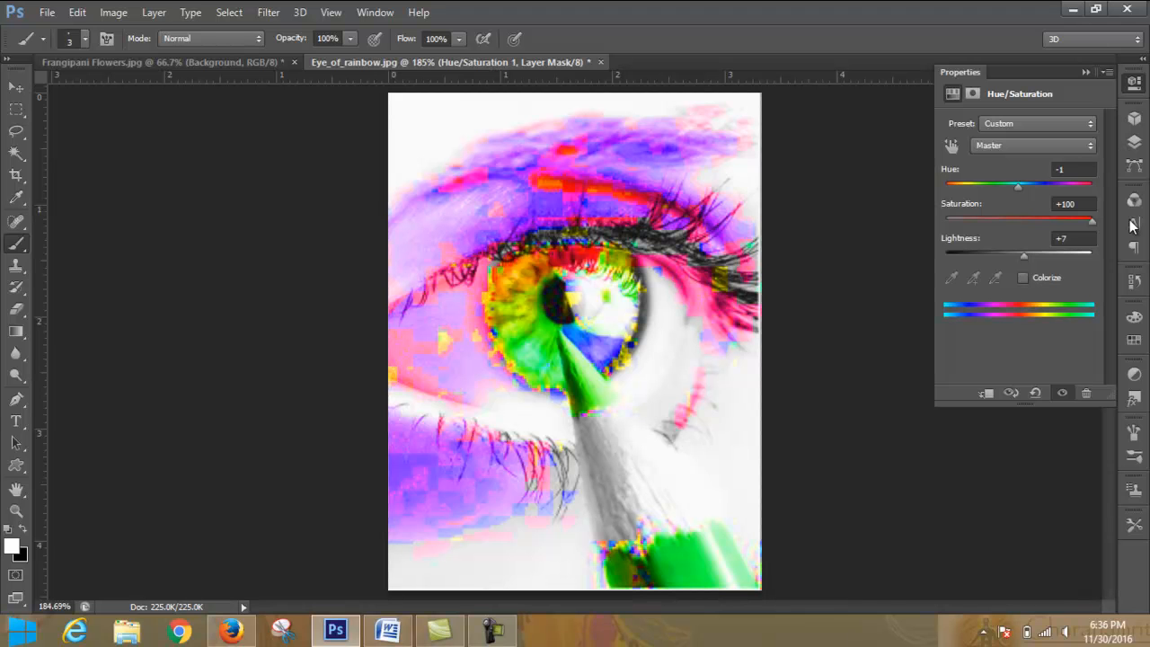
pyautogui.moveTo(1134, 226)
pyautogui.mouseDown()
pyautogui.moveTo(917, 224)
pyautogui.moveTo(1021, 229)
pyautogui.mouseUp()
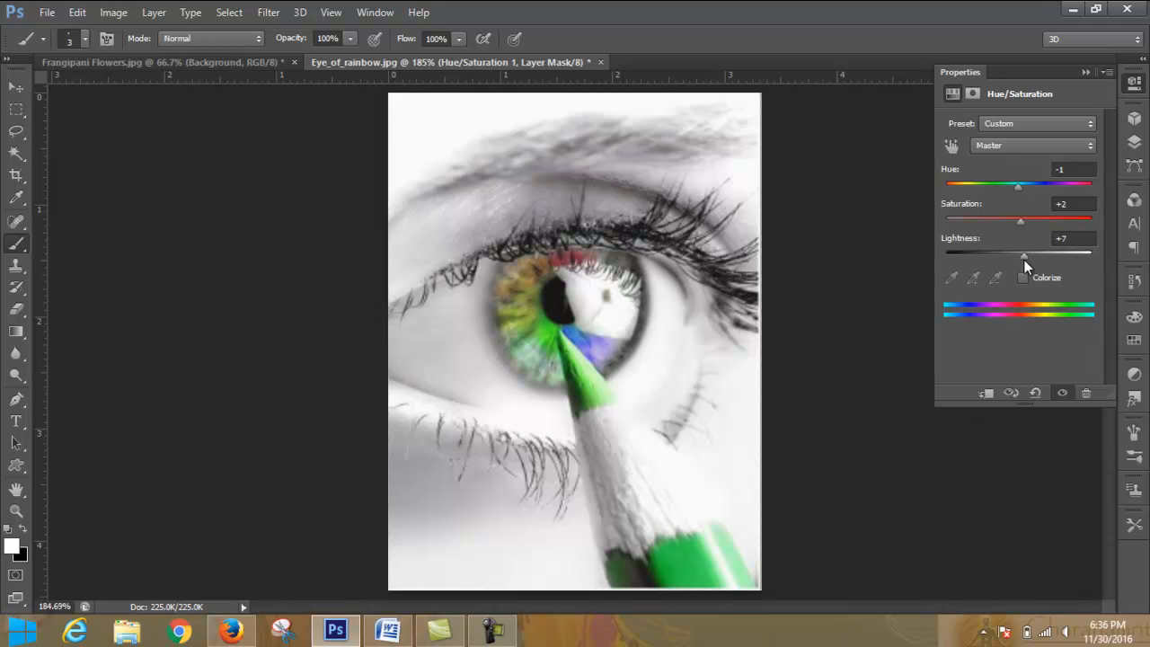
# - Try lightness values of -8 and +9 on the Hue/Saturation layer and settle on +7
pyautogui.moveTo(1025, 259)
pyautogui.mouseDown()
pyautogui.moveTo(1147, 259)
pyautogui.moveTo(1016, 274)
pyautogui.mouseUp()
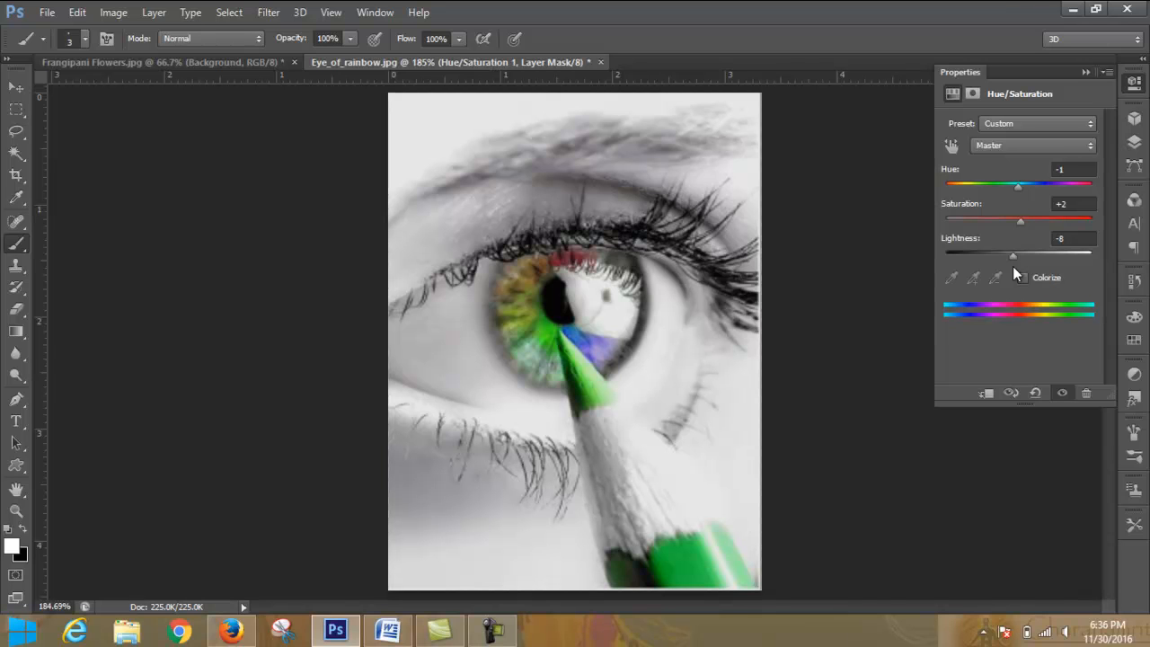
pyautogui.moveTo(1011, 255)
pyautogui.mouseDown()
pyautogui.moveTo(1003, 259)
pyautogui.moveTo(1025, 258)
pyautogui.mouseUp()
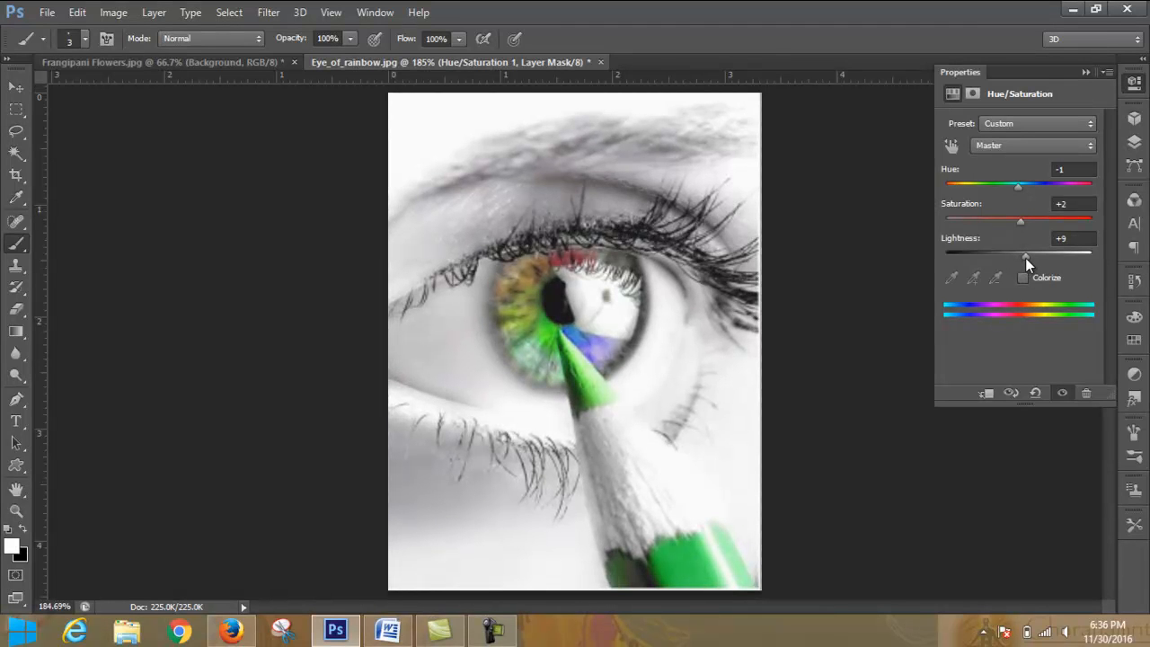
pyautogui.moveTo(1026, 258)
pyautogui.mouseDown()
pyautogui.moveTo(1037, 258)
pyautogui.moveTo(1025, 259)
pyautogui.mouseUp()
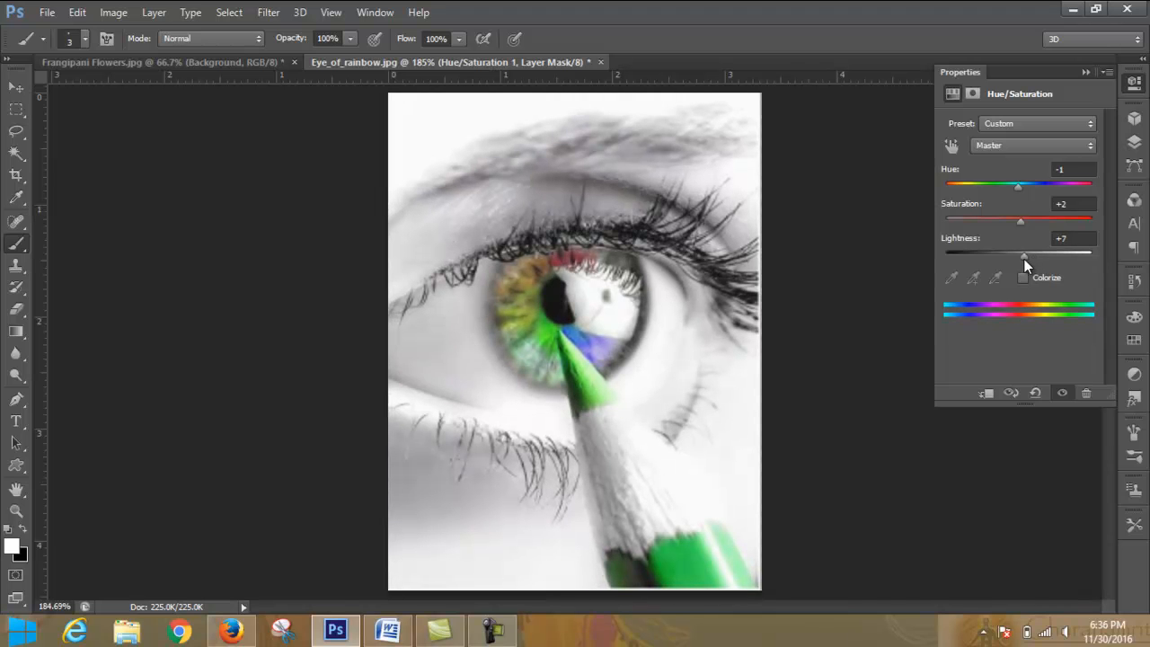
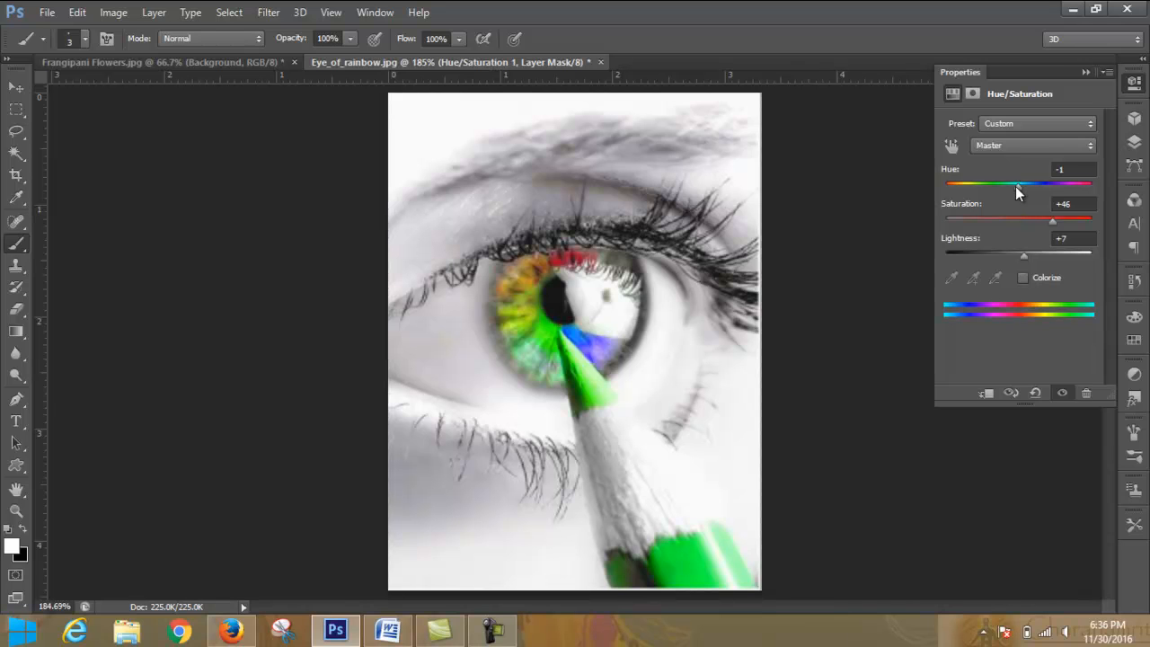
# - Set the hue of the eye image's Hue/Saturation layer to +21
pyautogui.moveTo(1016, 187)
pyautogui.mouseDown()
pyautogui.moveTo(1044, 186)
pyautogui.moveTo(967, 194)
pyautogui.moveTo(1037, 200)
pyautogui.mouseUp()
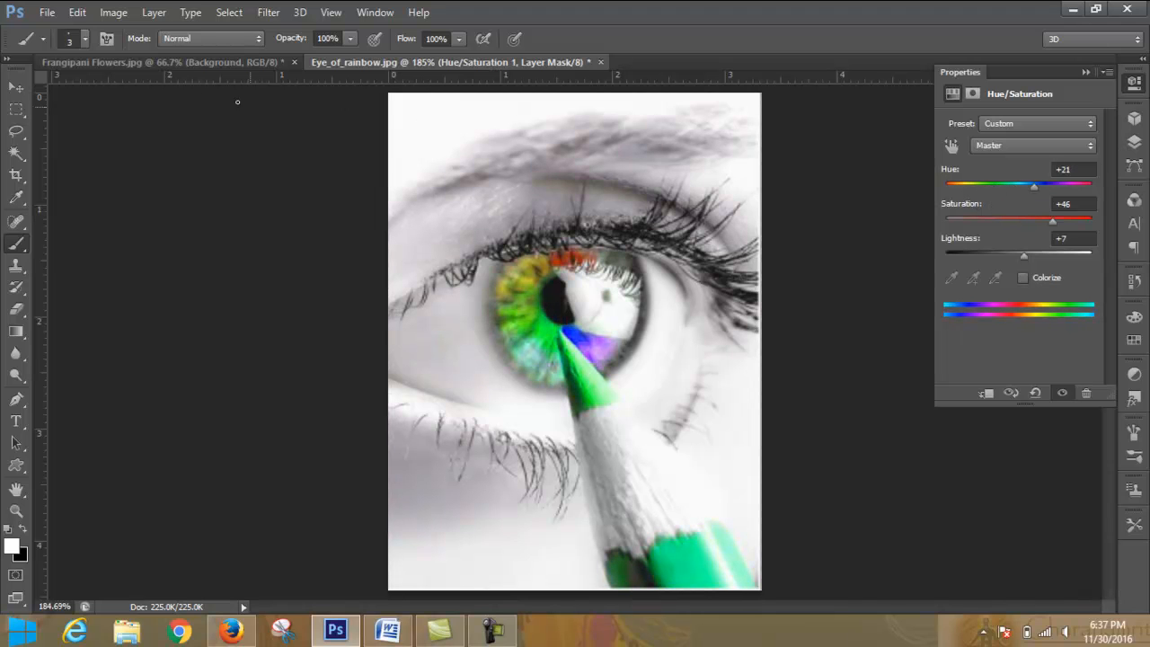
# - Open the red rose photo %E6%sa (1127)-001.jpg from the natural pic folder
pyautogui.click(46, 12)
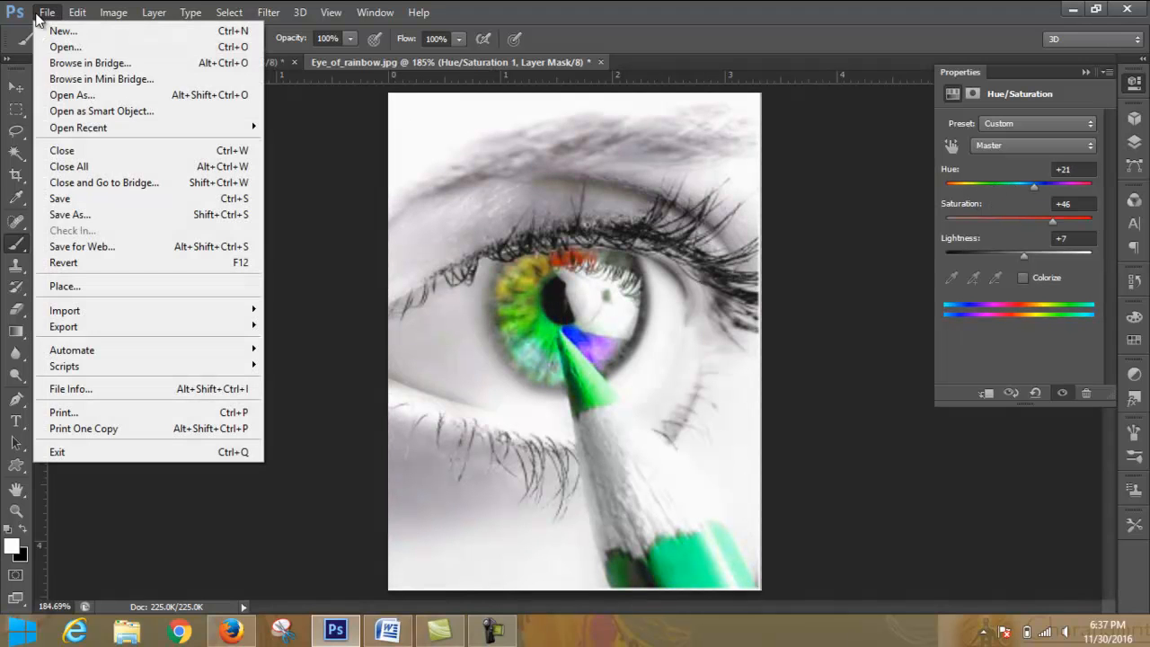
pyautogui.click(91, 48)
pyautogui.click(457, 206)
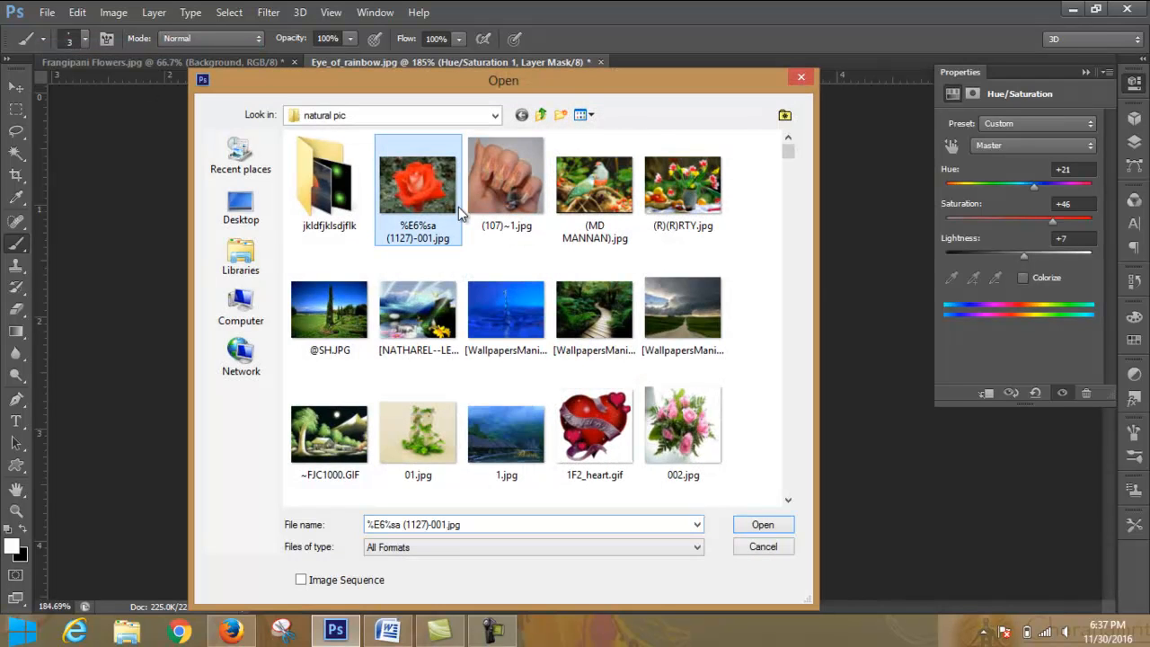
pyautogui.click(762, 524)
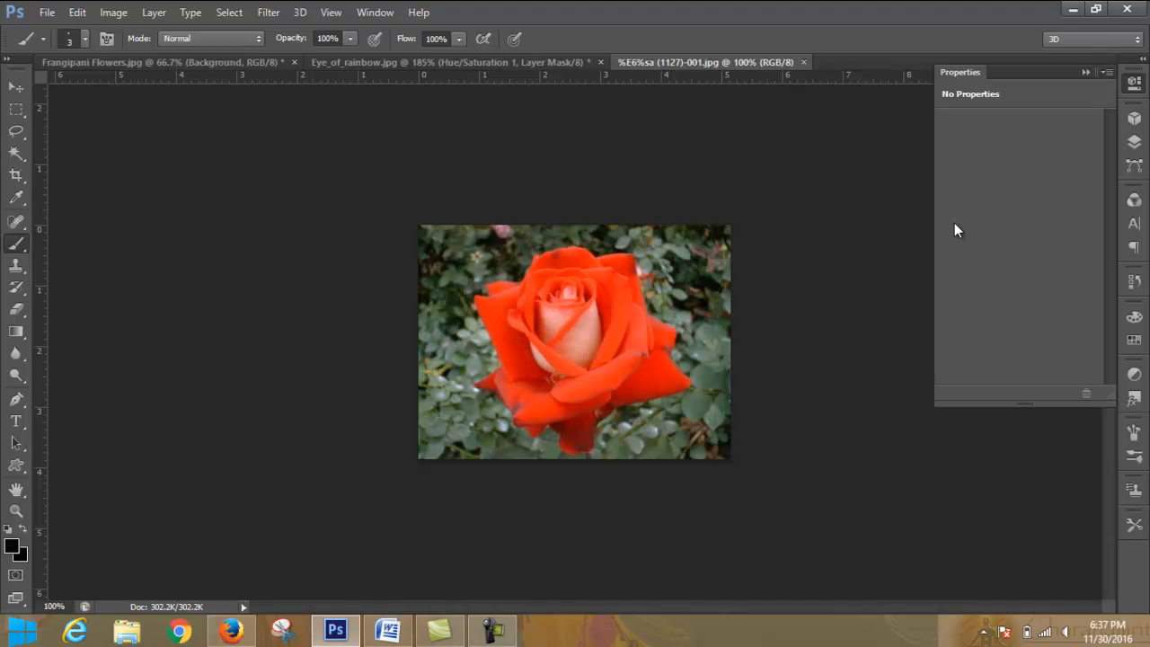
# - Add a Hue/Saturation adjustment layer above the rose photo's background and set its saturation to +43
pyautogui.hotkey('ctrl', '+')
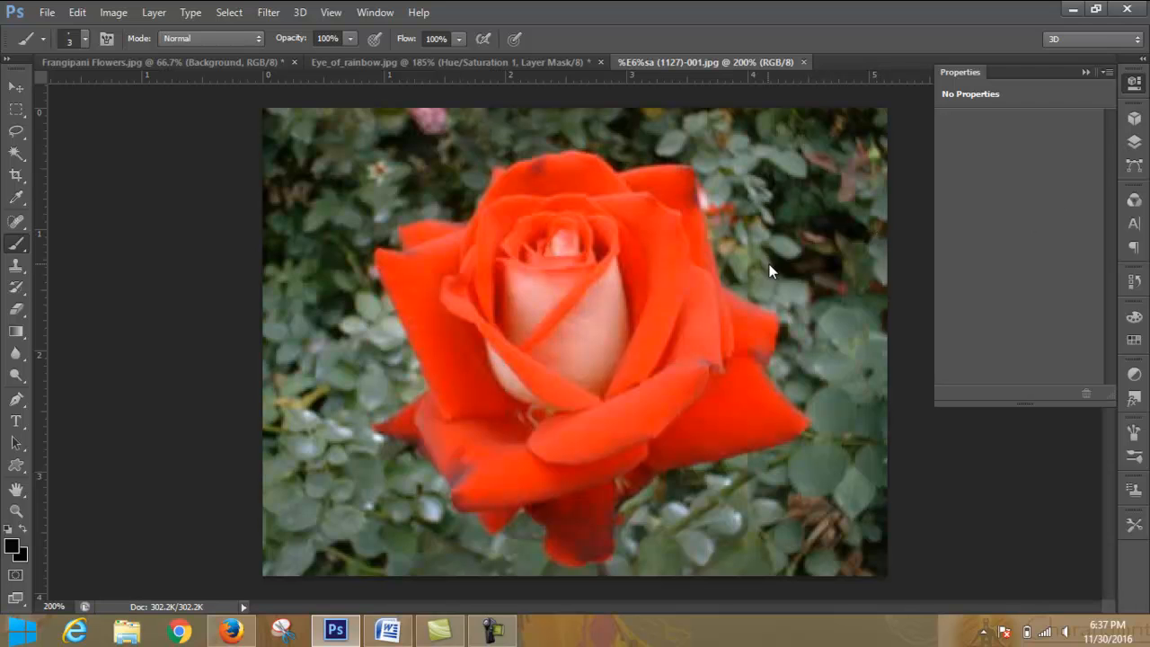
pyautogui.click(1135, 142)
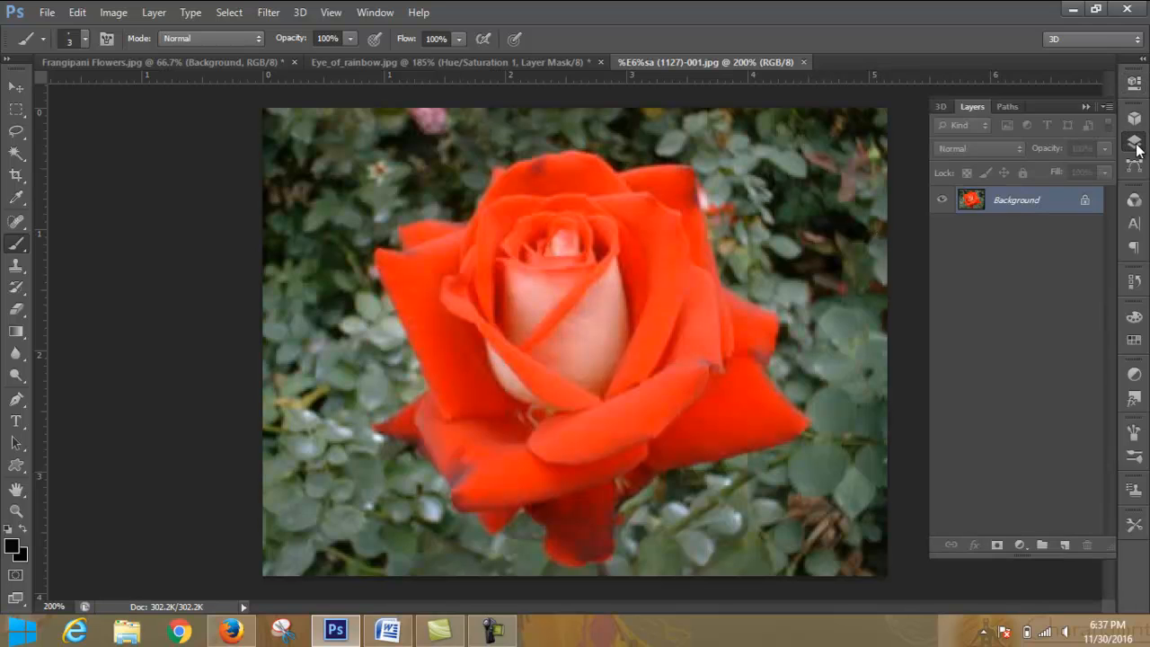
pyautogui.click(1020, 545)
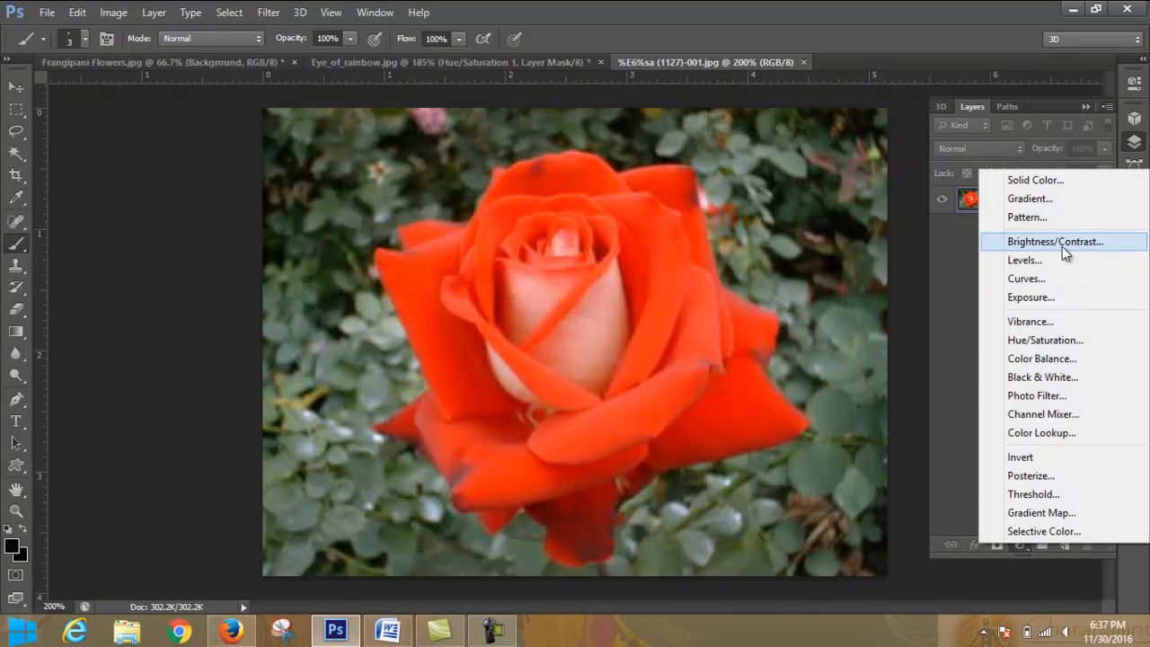
pyautogui.click(1059, 340)
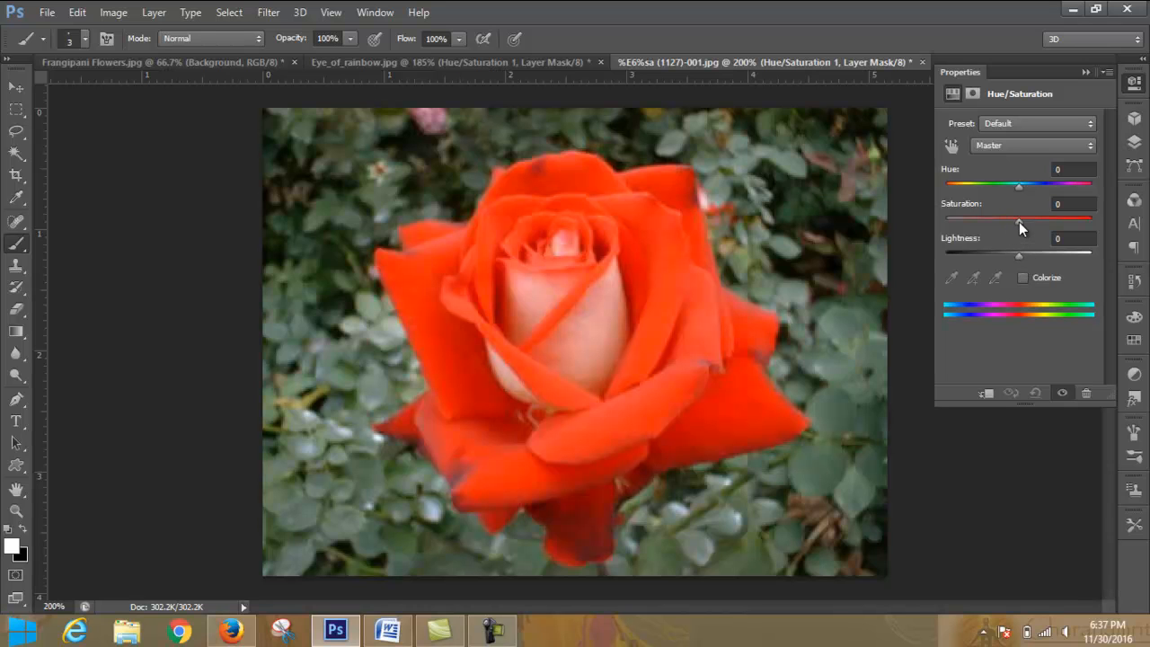
pyautogui.moveTo(1019, 222); pyautogui.dragTo(1042, 221)
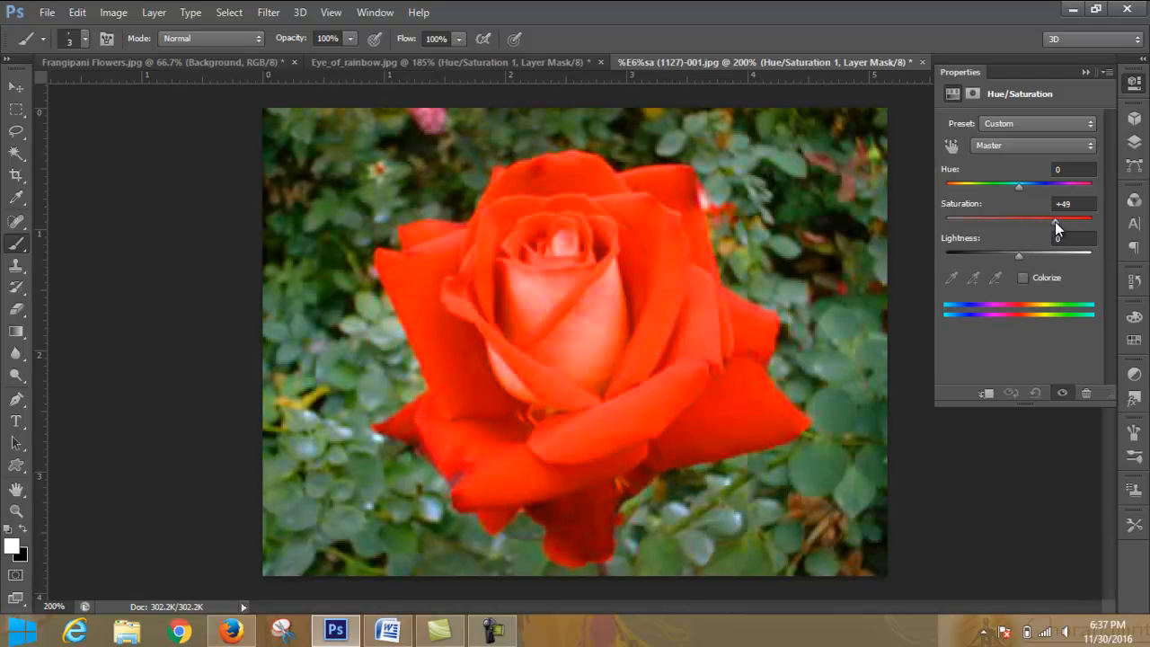
pyautogui.moveTo(1034, 224)
pyautogui.mouseDown()
pyautogui.moveTo(1079, 221)
pyautogui.moveTo(1052, 226)
pyautogui.mouseUp()
# - Try hues of +70, -84 and +177 on the rose and settle on -3
pyautogui.moveTo(1021, 188); pyautogui.dragTo(1059, 191)
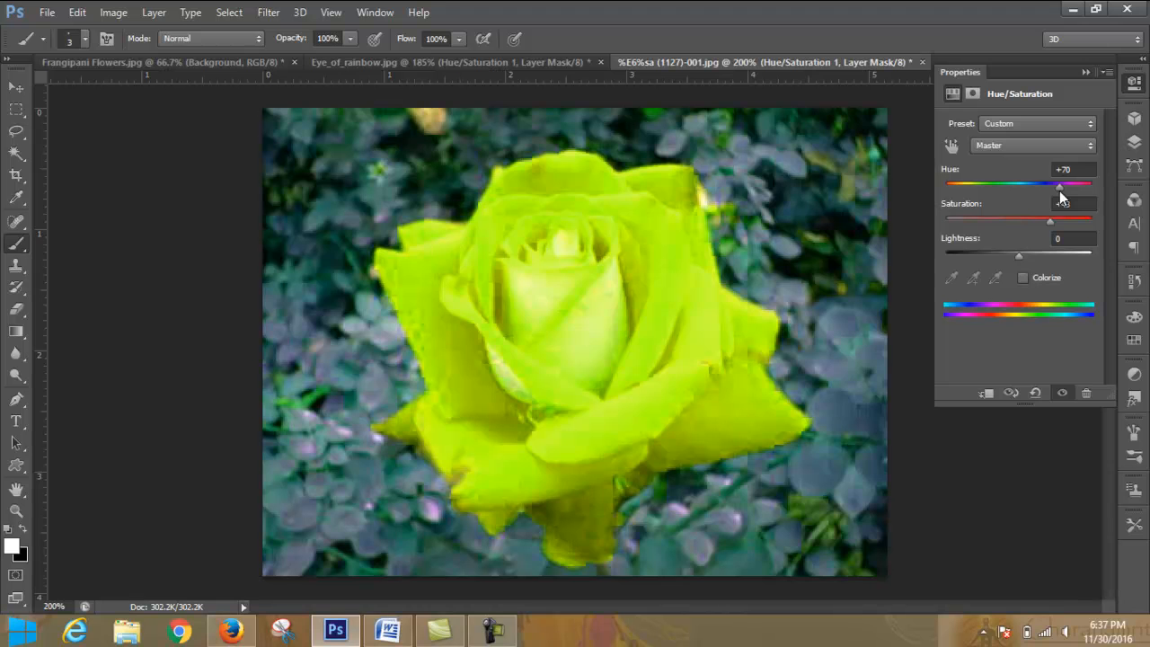
pyautogui.moveTo(1059, 191); pyautogui.dragTo(974, 194)
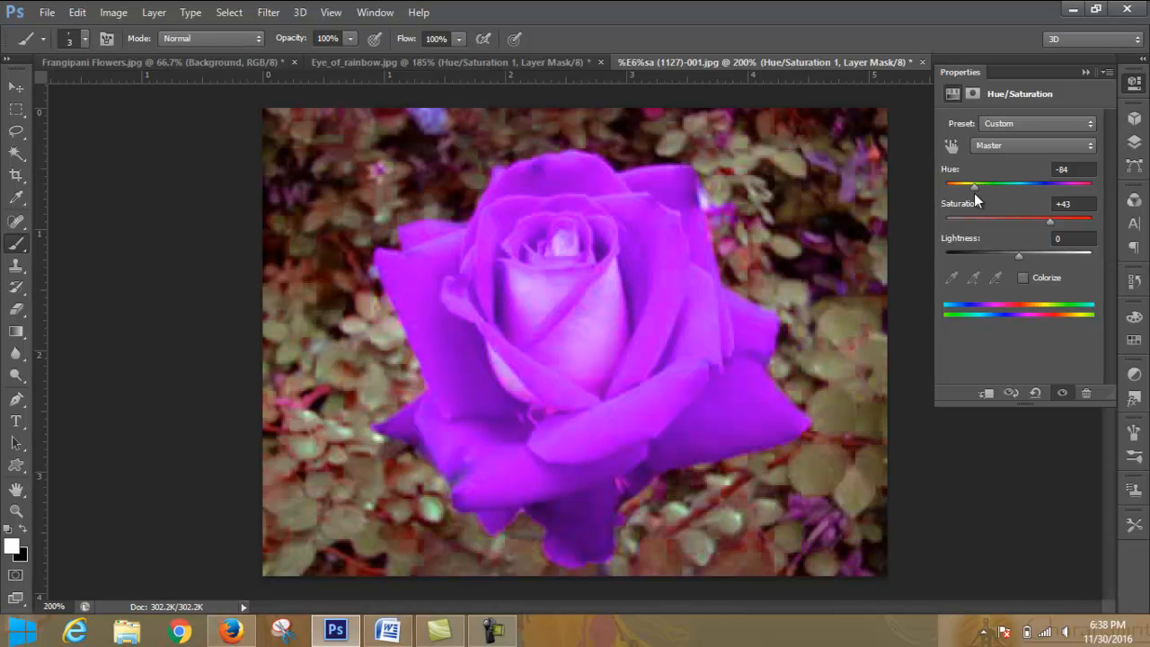
pyautogui.moveTo(974, 193)
pyautogui.mouseDown()
pyautogui.moveTo(948, 194)
pyautogui.moveTo(1026, 193)
pyautogui.moveTo(953, 195)
pyautogui.moveTo(988, 186)
pyautogui.moveTo(963, 188)
pyautogui.mouseUp()
pyautogui.moveTo(954, 193); pyautogui.dragTo(1092, 192)
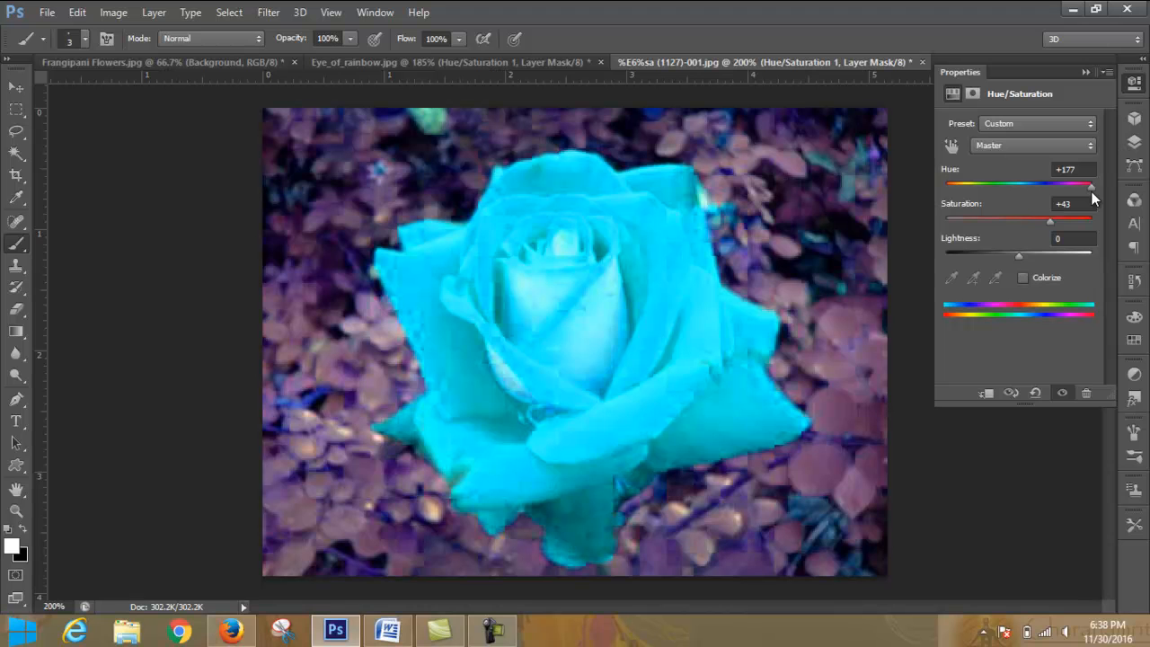
pyautogui.moveTo(1092, 192); pyautogui.dragTo(1017, 188)
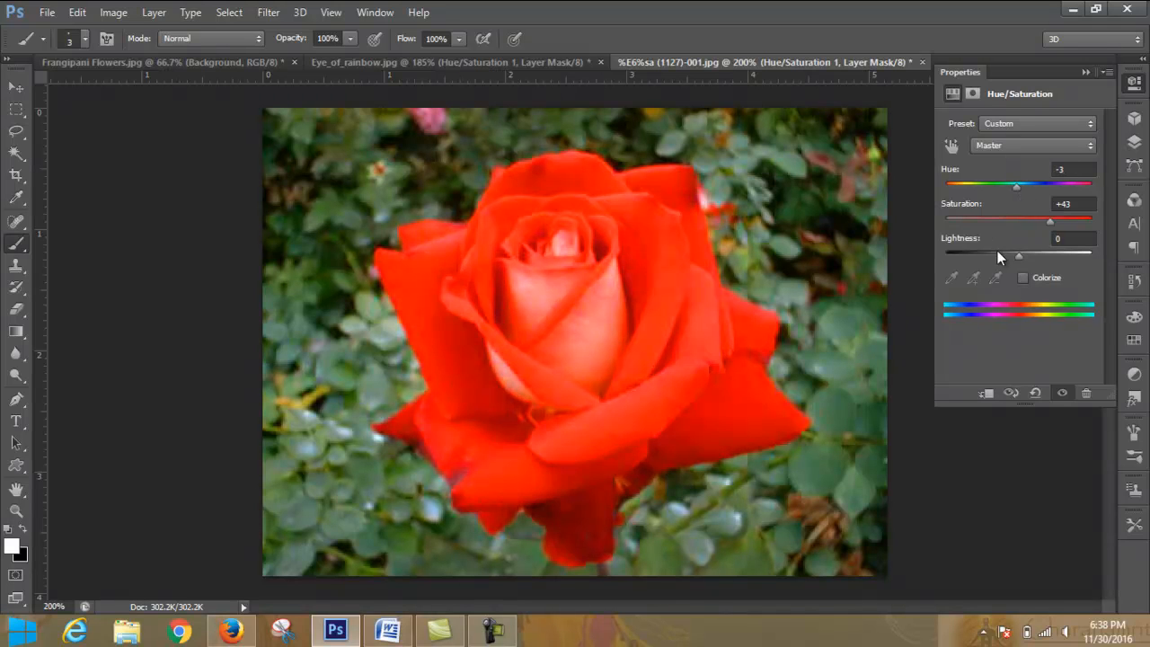
# - Set the rose adjustment's saturation to +22 and its lightness to -17
pyautogui.moveTo(1056, 221); pyautogui.dragTo(1006, 252)
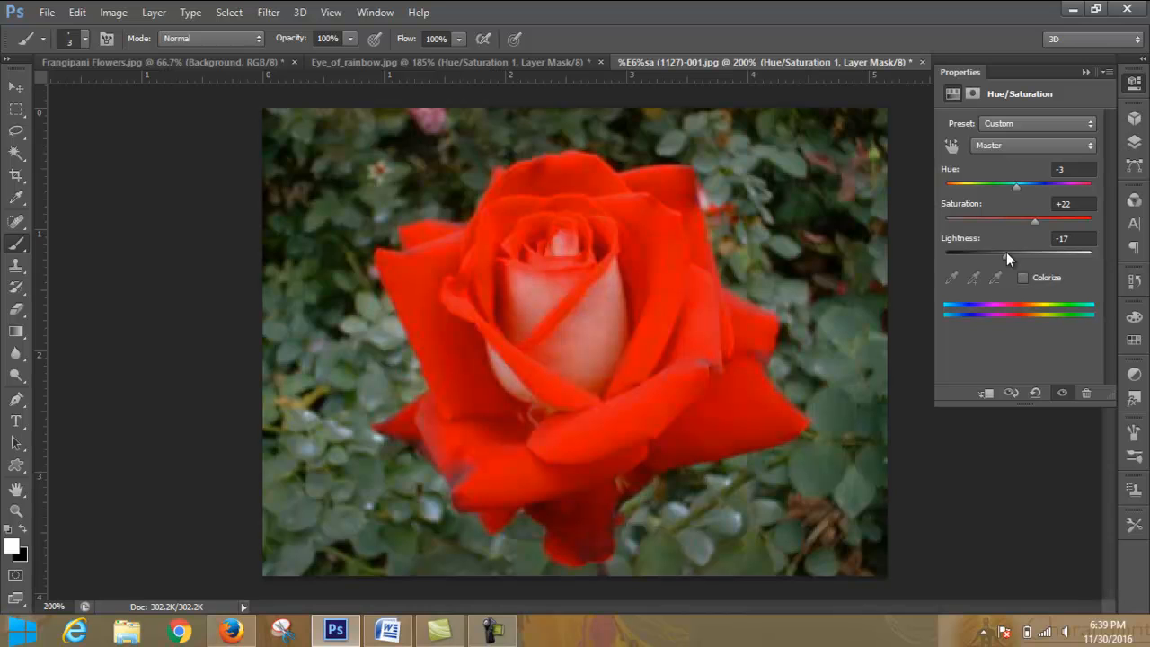
pyautogui.click(1075, 147)
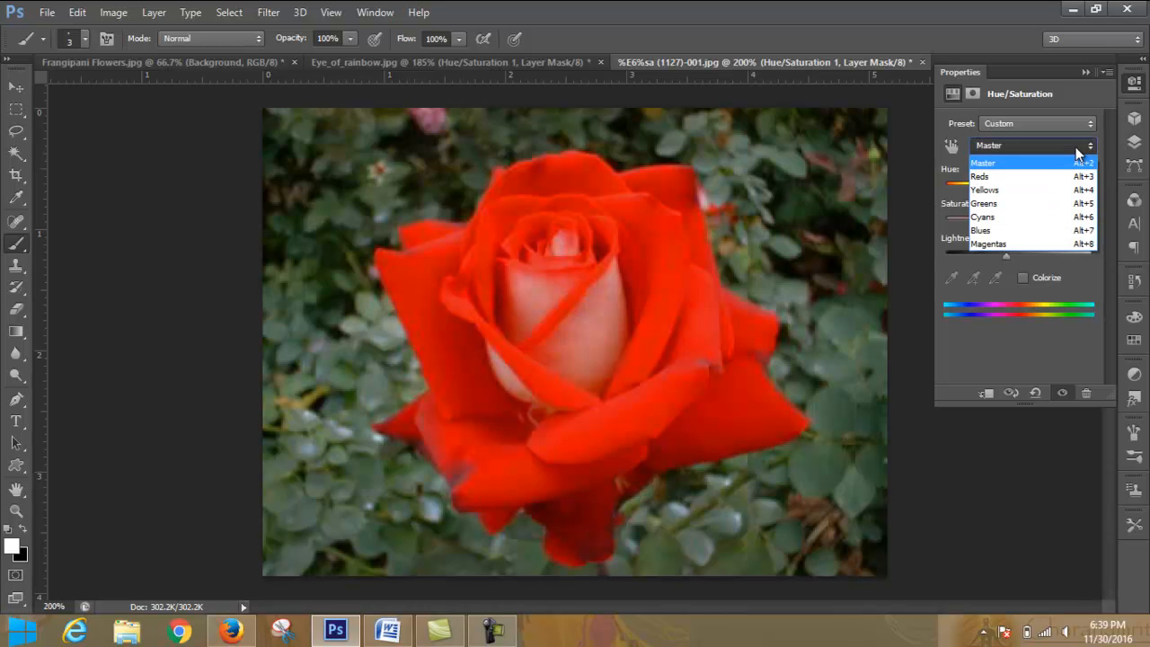
pyautogui.click(1079, 125)
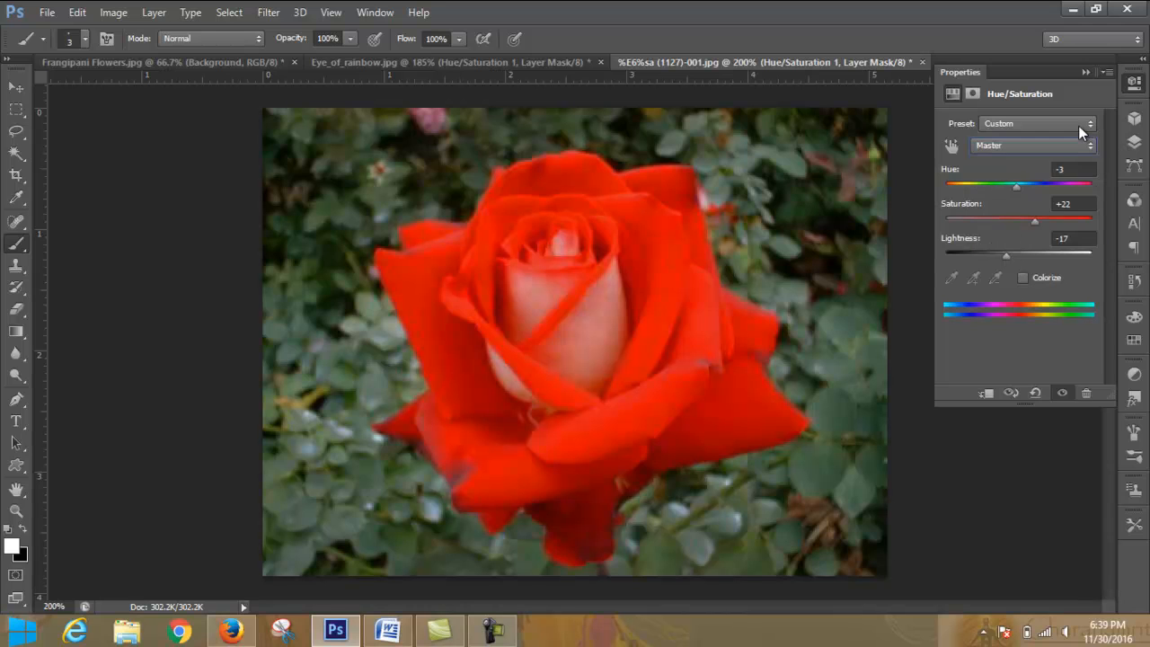
# - Try the Cyanotype preset on the rose's Hue/Saturation layer, ending with Increase Saturation More
pyautogui.click(1079, 125)
pyautogui.click(1066, 169)
pyautogui.click(1069, 130)
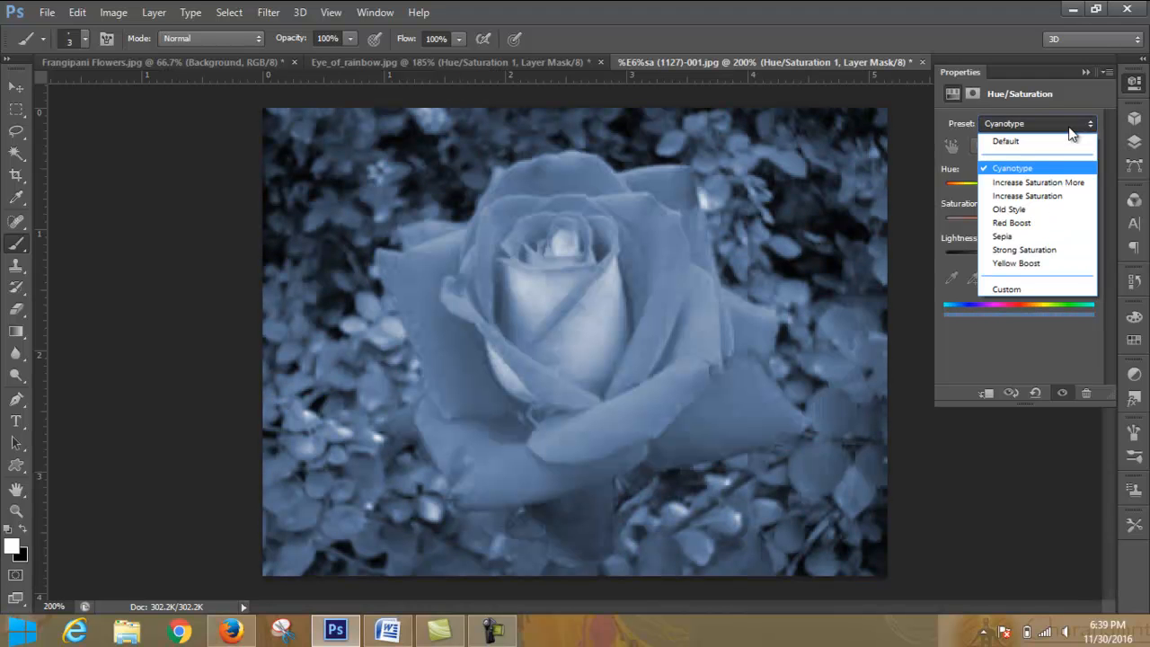
pyautogui.click(1059, 179)
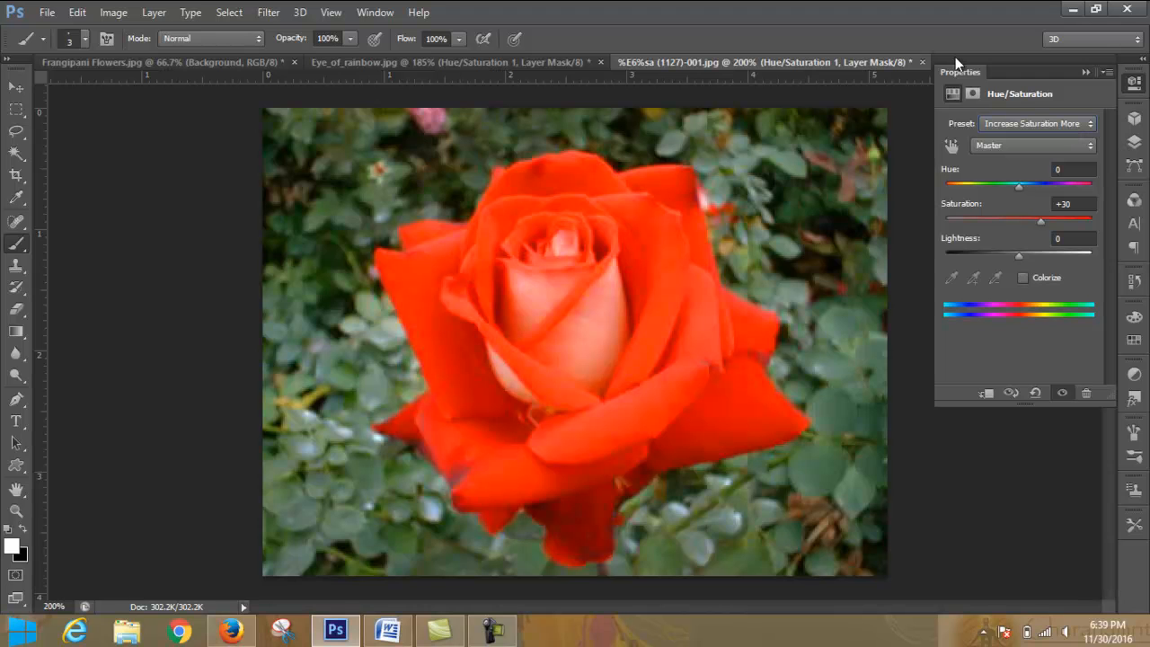
# - Step through the remaining Hue/Saturation presets, including Red Boost, Sepia and Yellow Boost, and settle on Strong Saturation
pyautogui.press('Down')
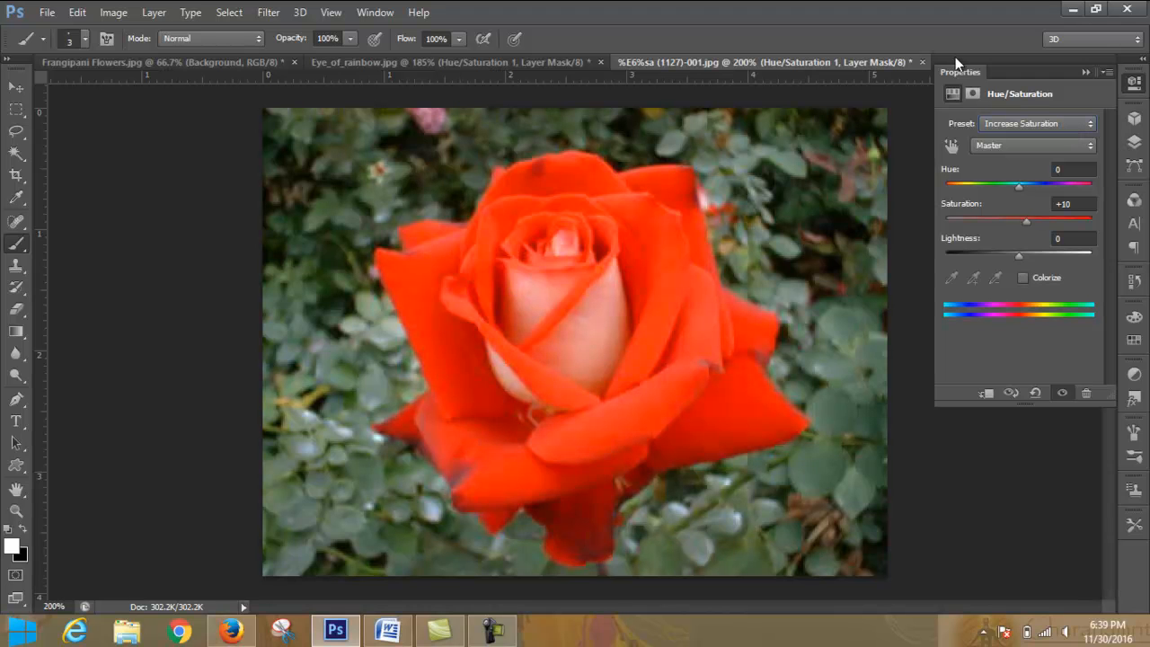
pyautogui.press('Down')
pyautogui.press('Down')
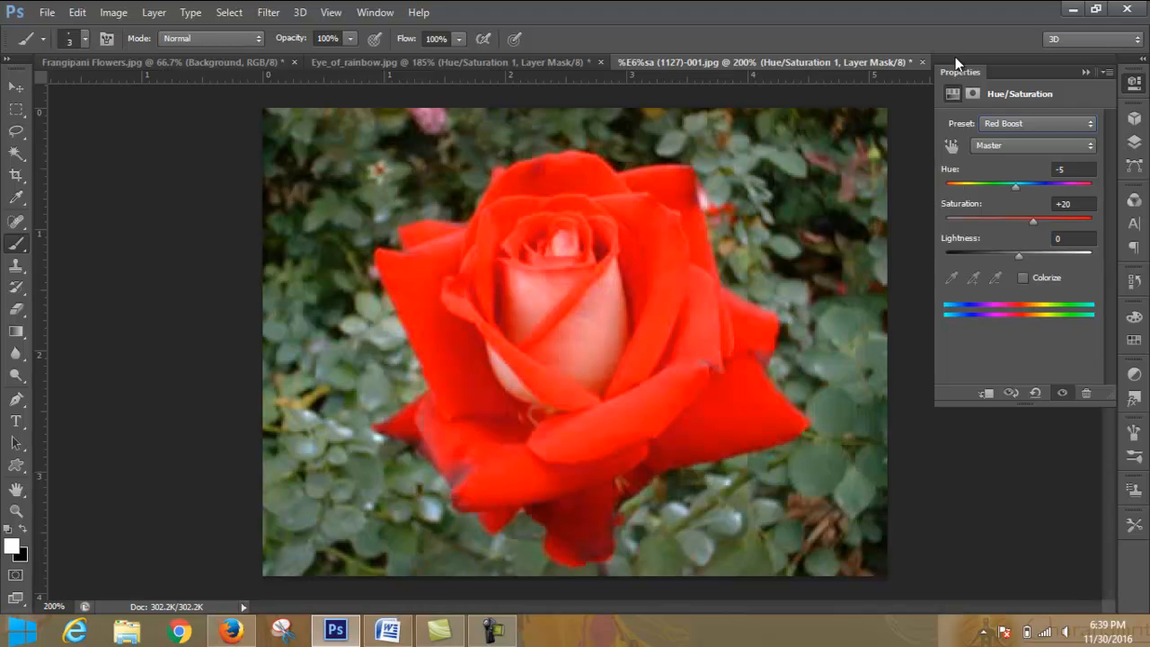
pyautogui.press('Down')
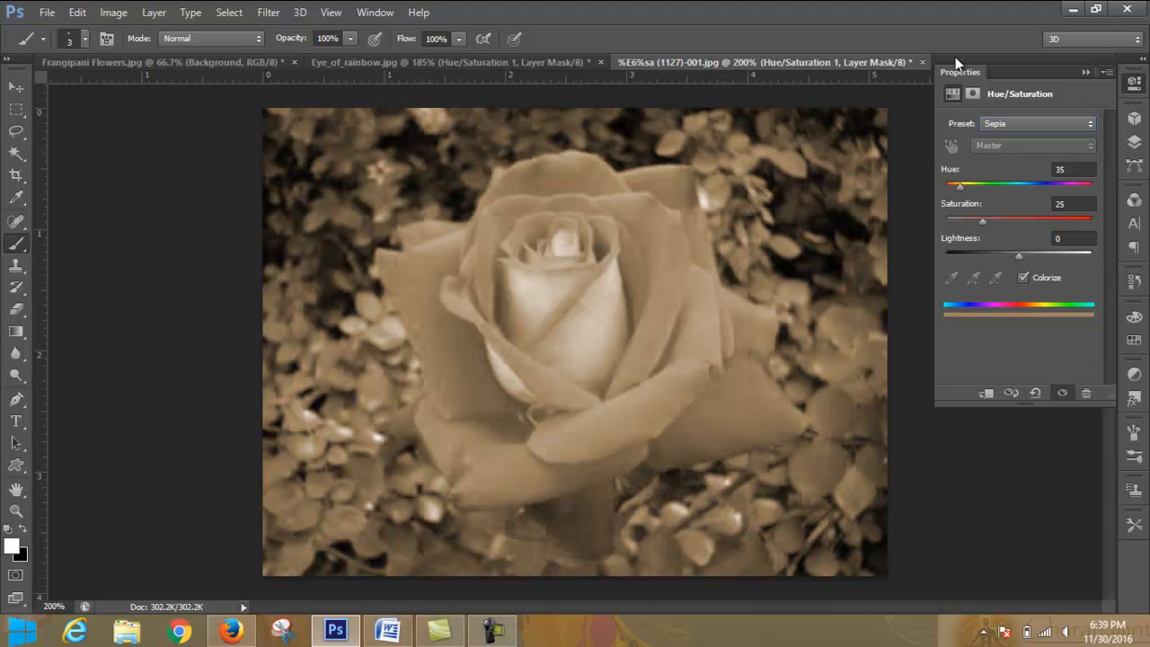
pyautogui.press('Down')
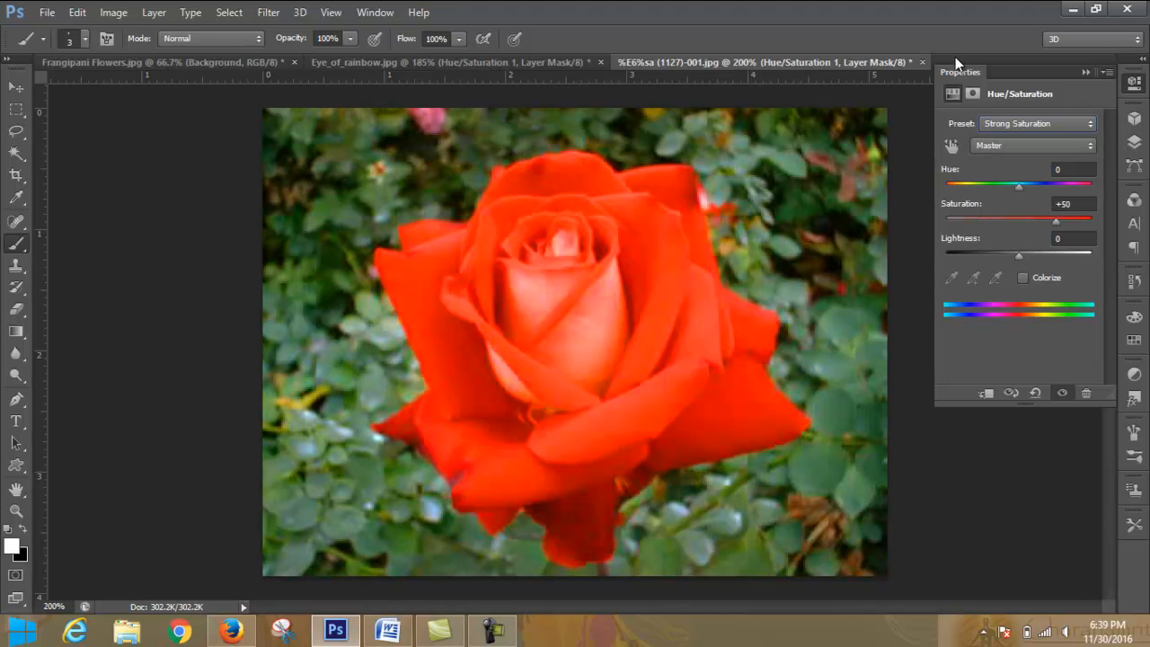
pyautogui.press('Down')
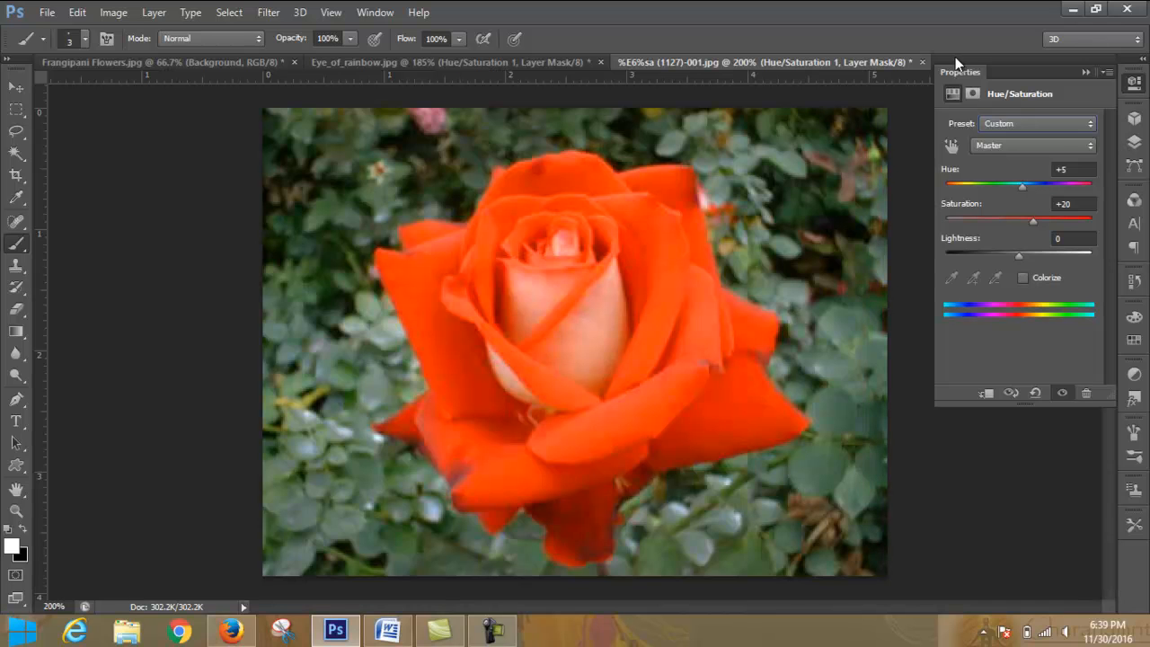
pyautogui.press('Up')
pyautogui.press('Up')
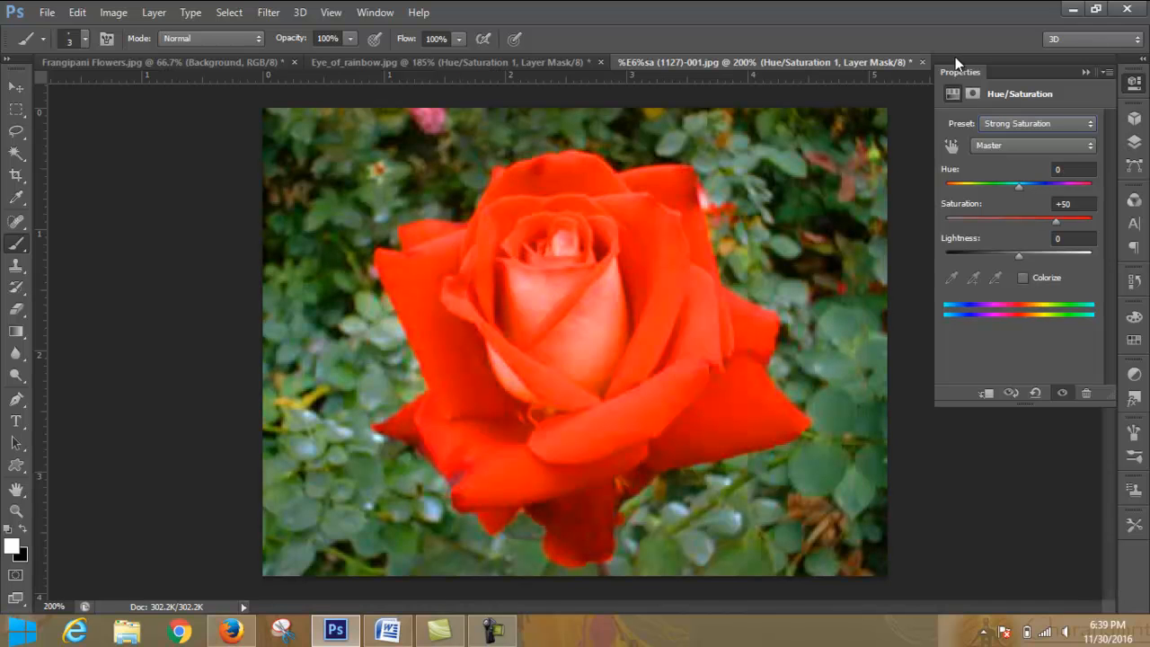
pyautogui.click(1067, 123)
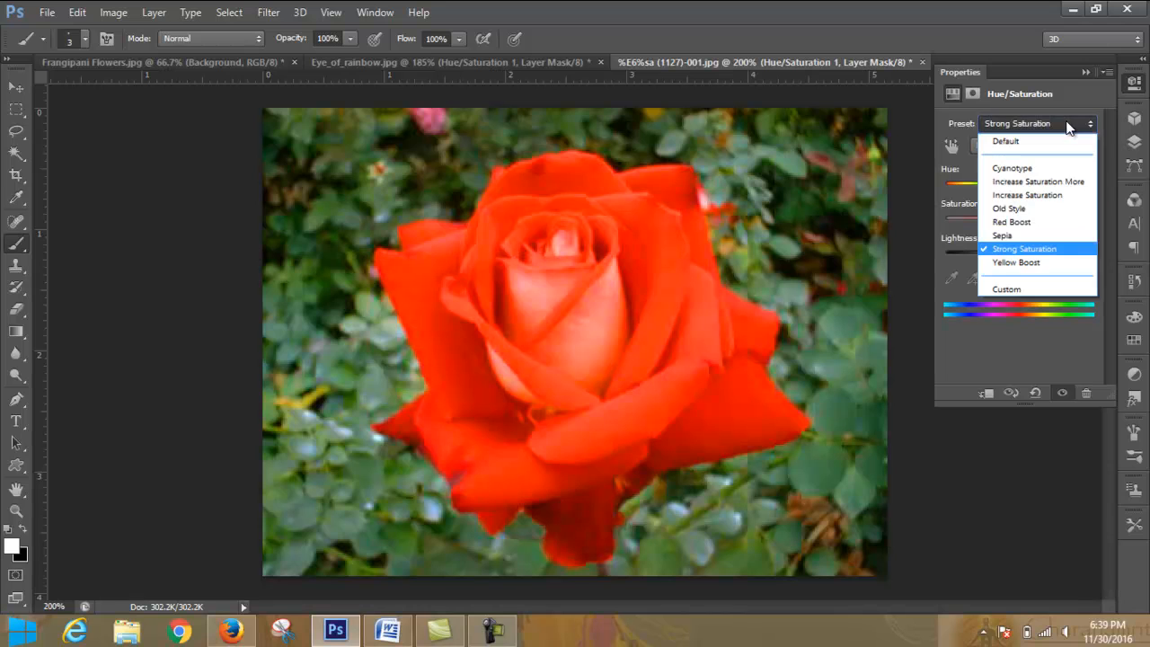
pyautogui.click(1067, 123)
pyautogui.click(1067, 123)
pyautogui.click(1067, 123)
pyautogui.click(1067, 123)
pyautogui.click(1067, 123)
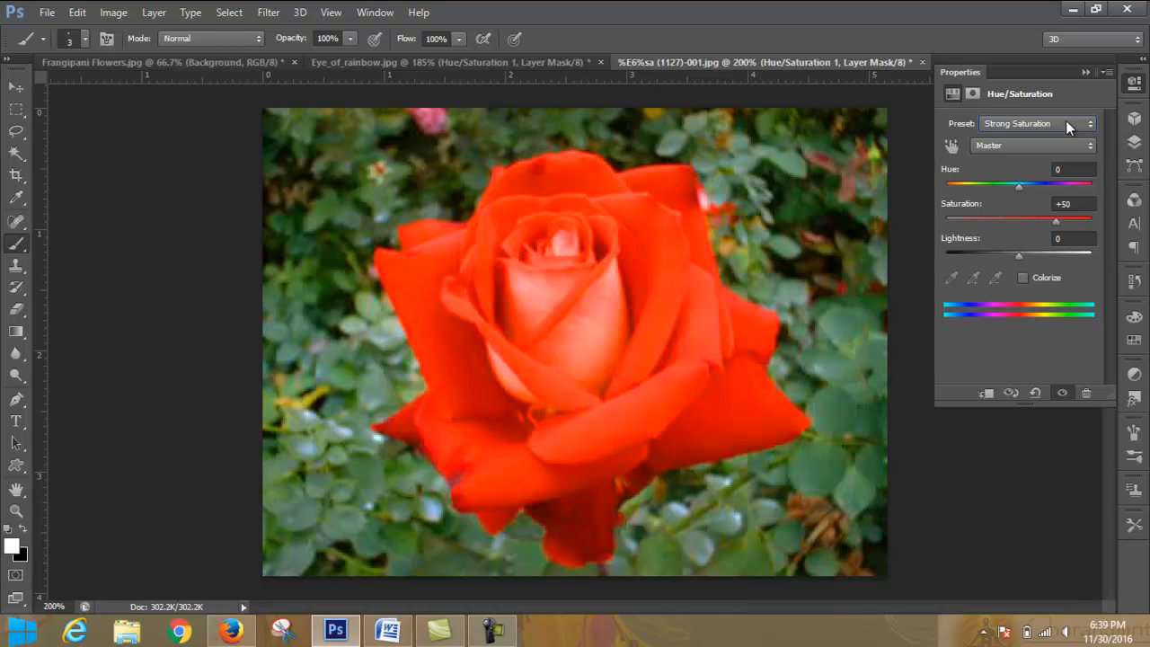
# - Toggle Colorize on and off for the rose, leaving it off, and reduce the saturation to +1
pyautogui.click(1024, 279)
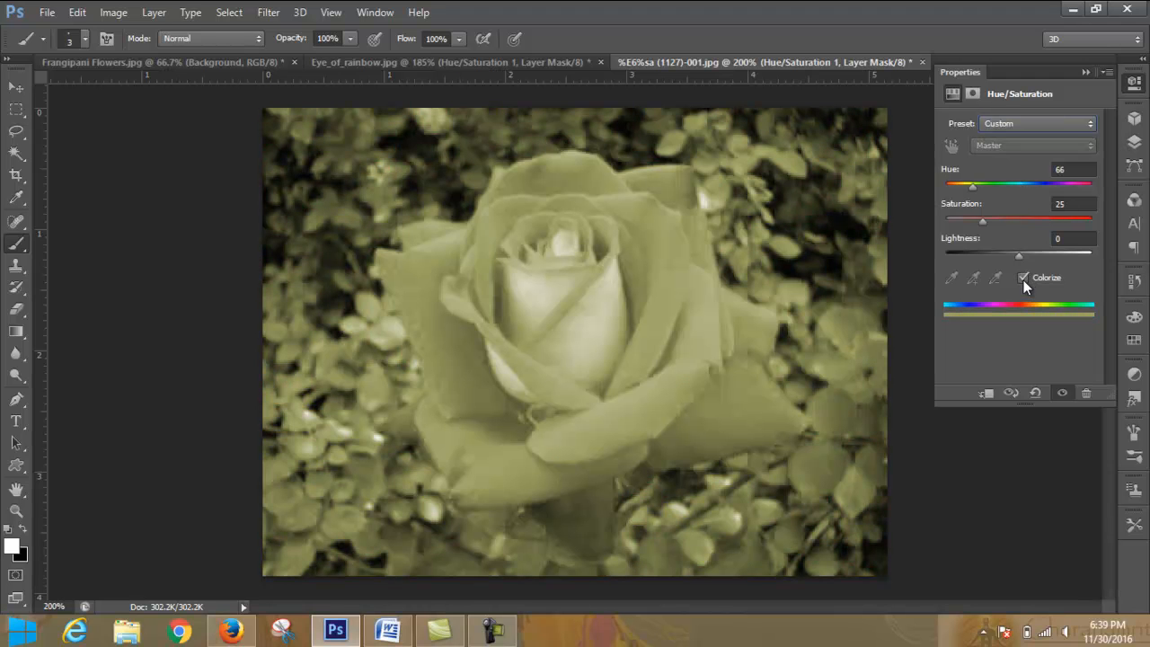
pyautogui.click(1024, 279)
pyautogui.click(1024, 279)
pyautogui.click(1024, 278)
pyautogui.click(1024, 278)
pyautogui.click(1024, 277)
pyautogui.click(1024, 276)
pyautogui.click(1026, 277)
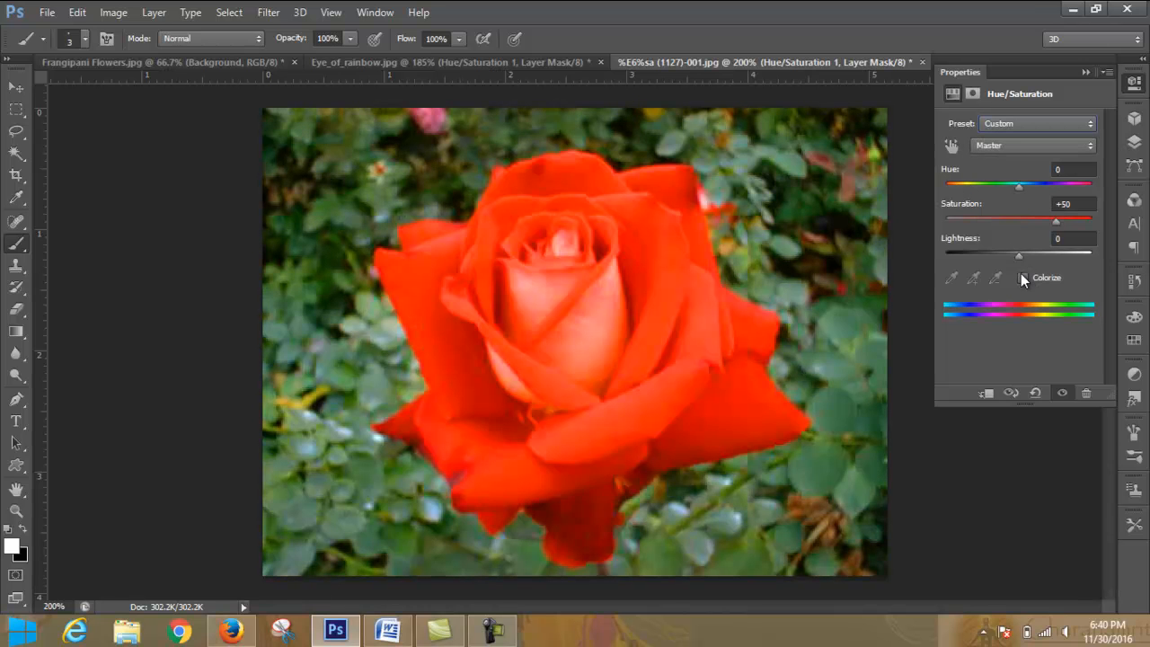
pyautogui.moveTo(1053, 219); pyautogui.dragTo(1020, 219)
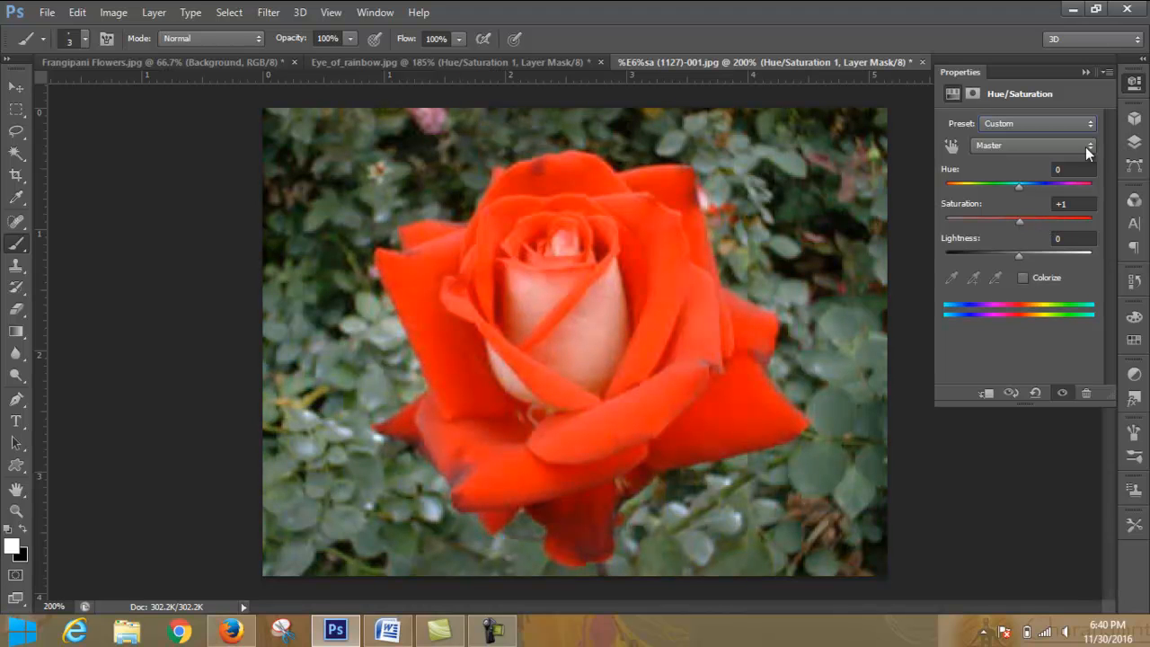
# - Delete the layer mask of the rose's Hue/Saturation 1 layer and the adjustment layer itself
pyautogui.click(1083, 72)
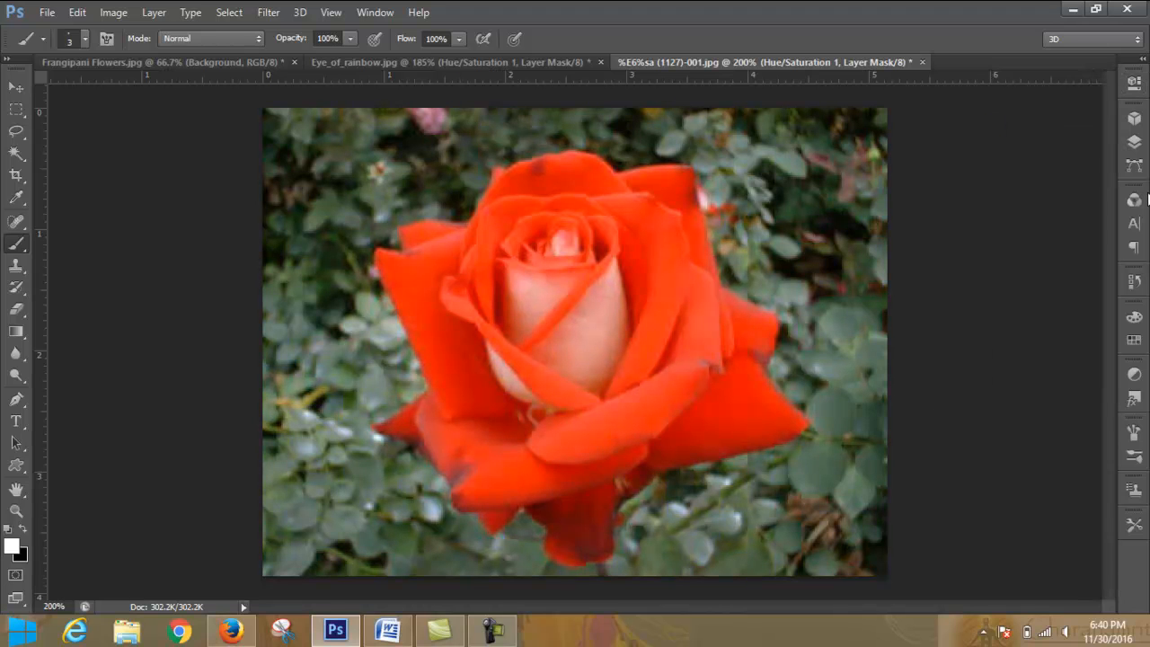
pyautogui.click(1135, 141)
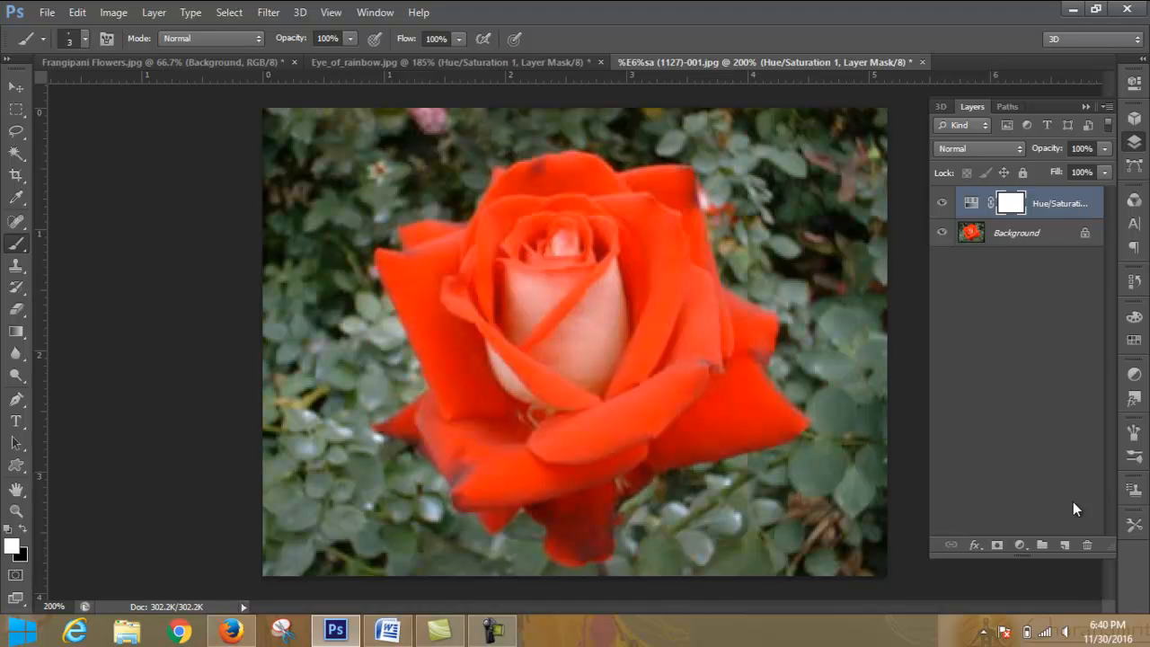
pyautogui.click(1086, 545)
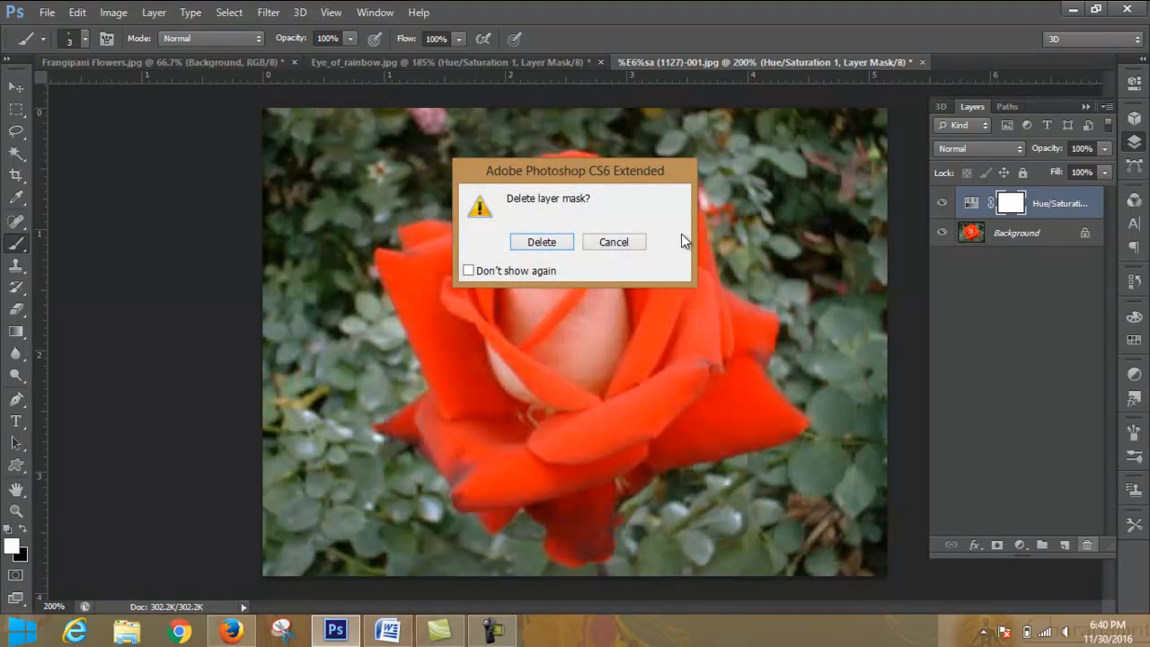
pyautogui.click(545, 243)
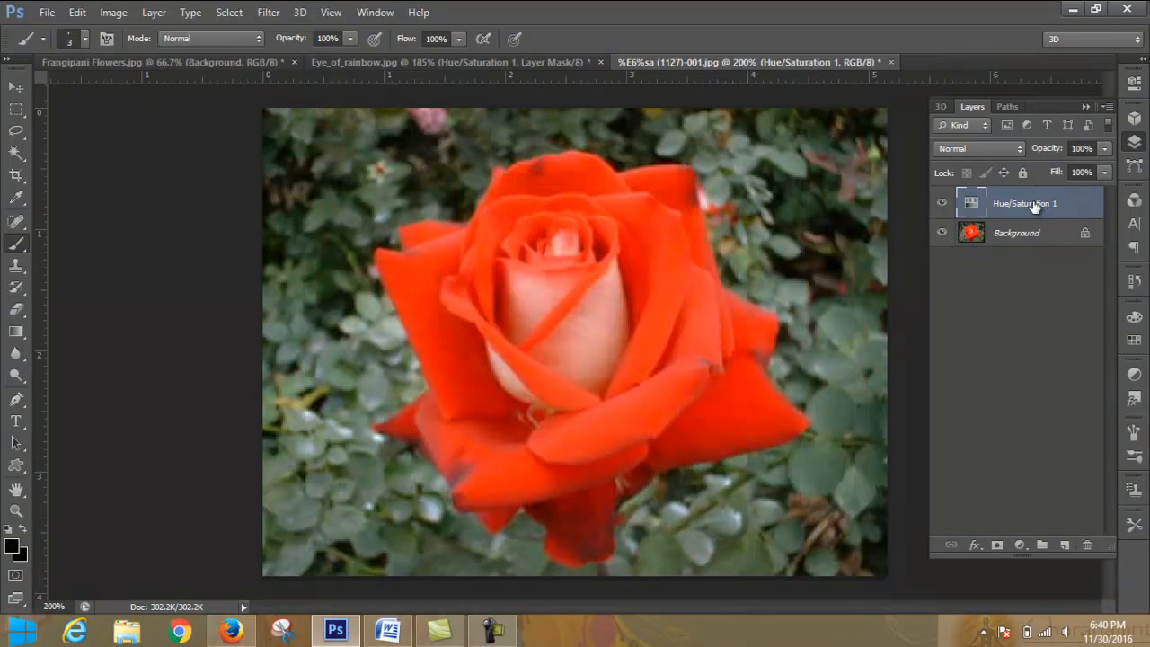
pyautogui.click(1088, 545)
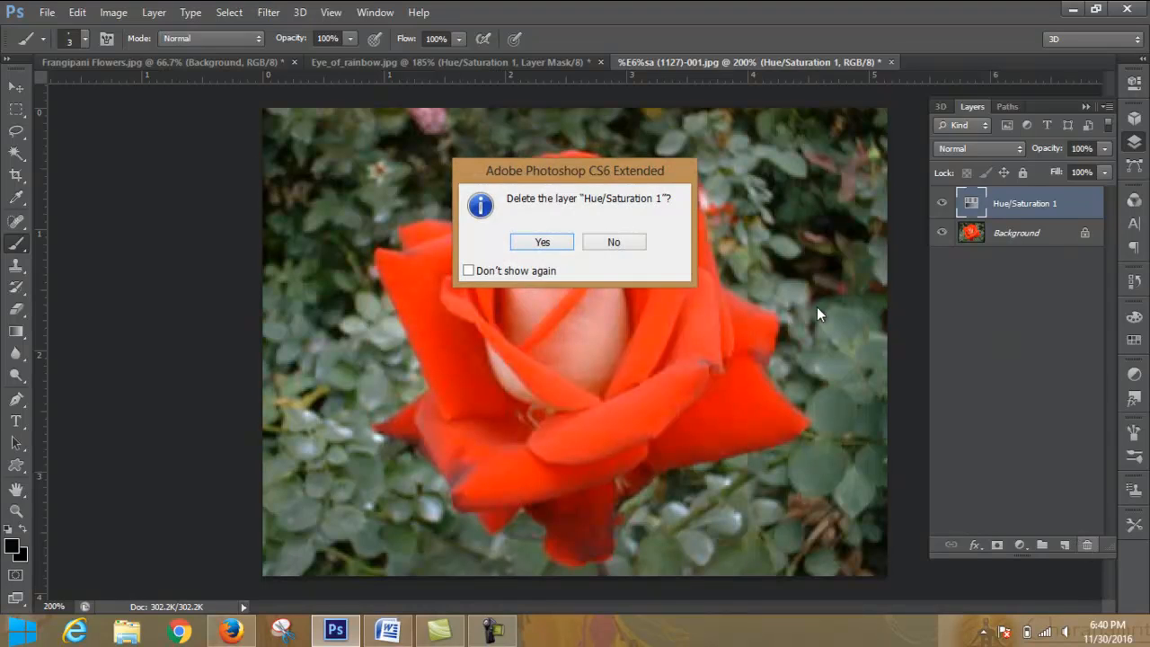
pyautogui.click(542, 243)
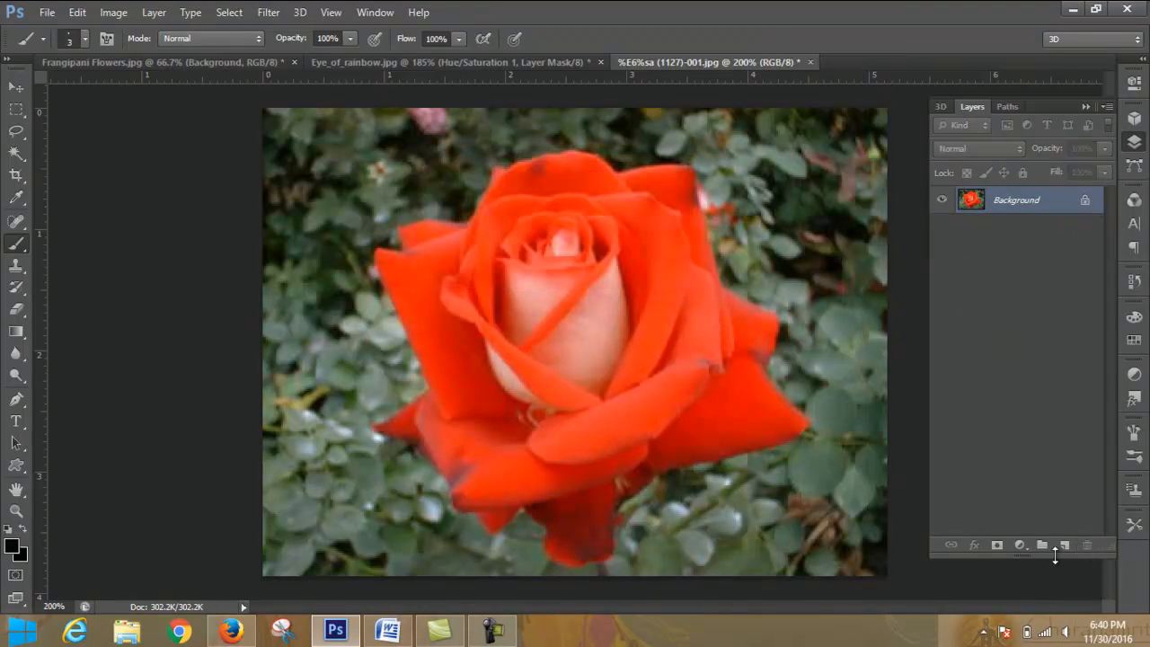
pyautogui.click(1020, 544)
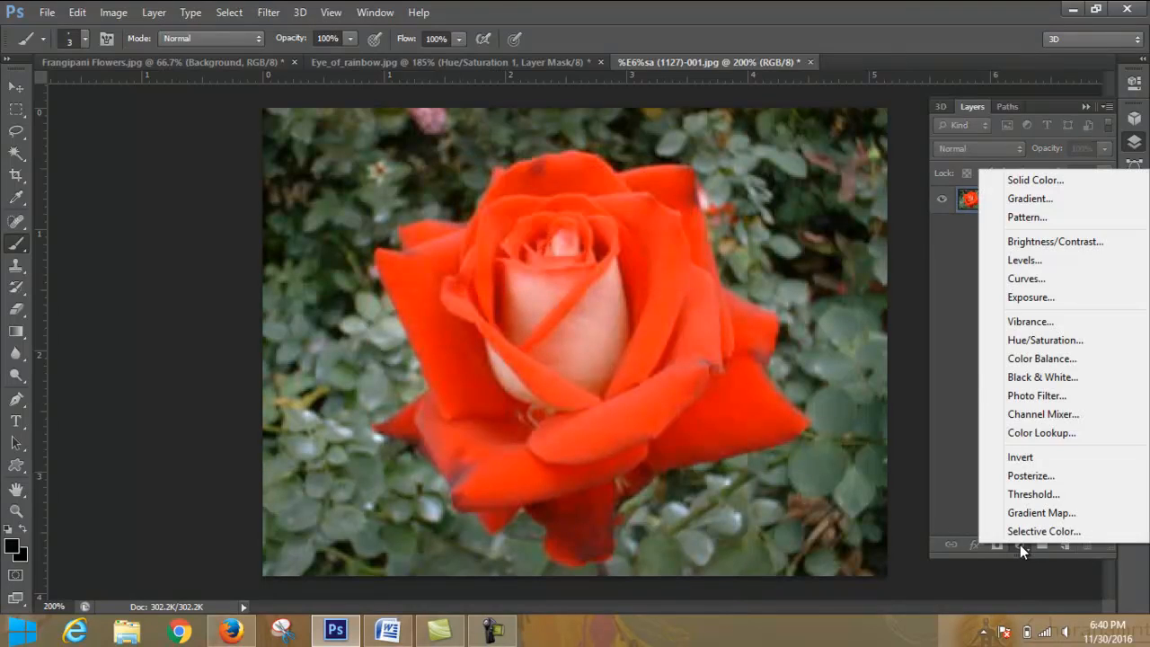
pyautogui.click(1057, 281)
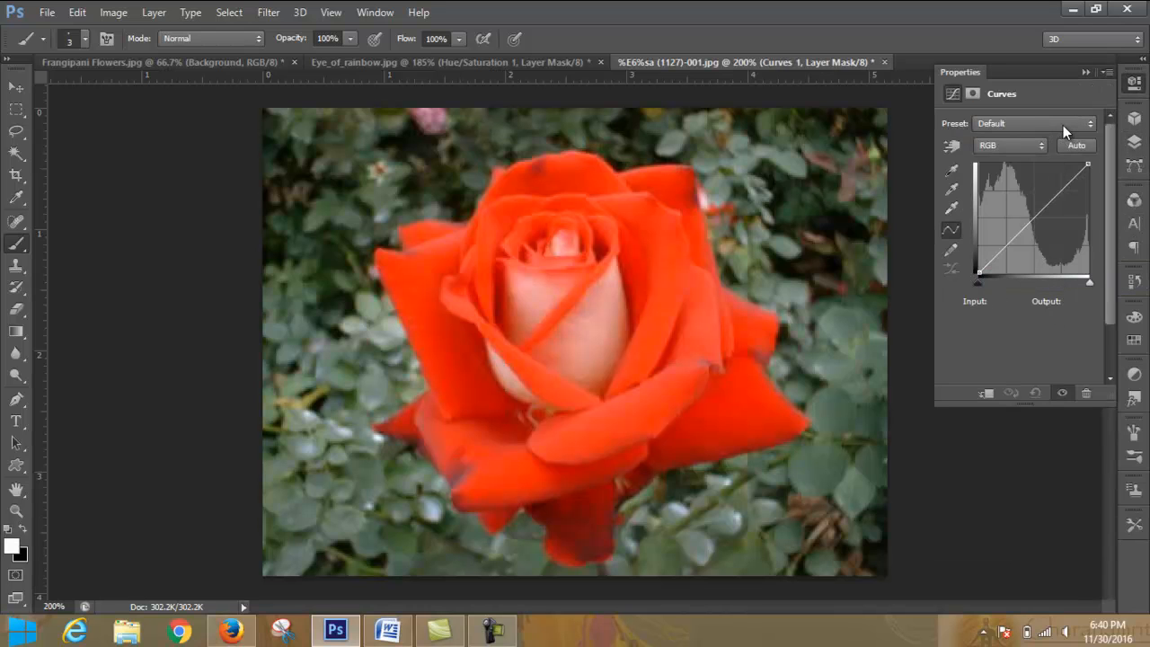
pyautogui.click(1086, 72)
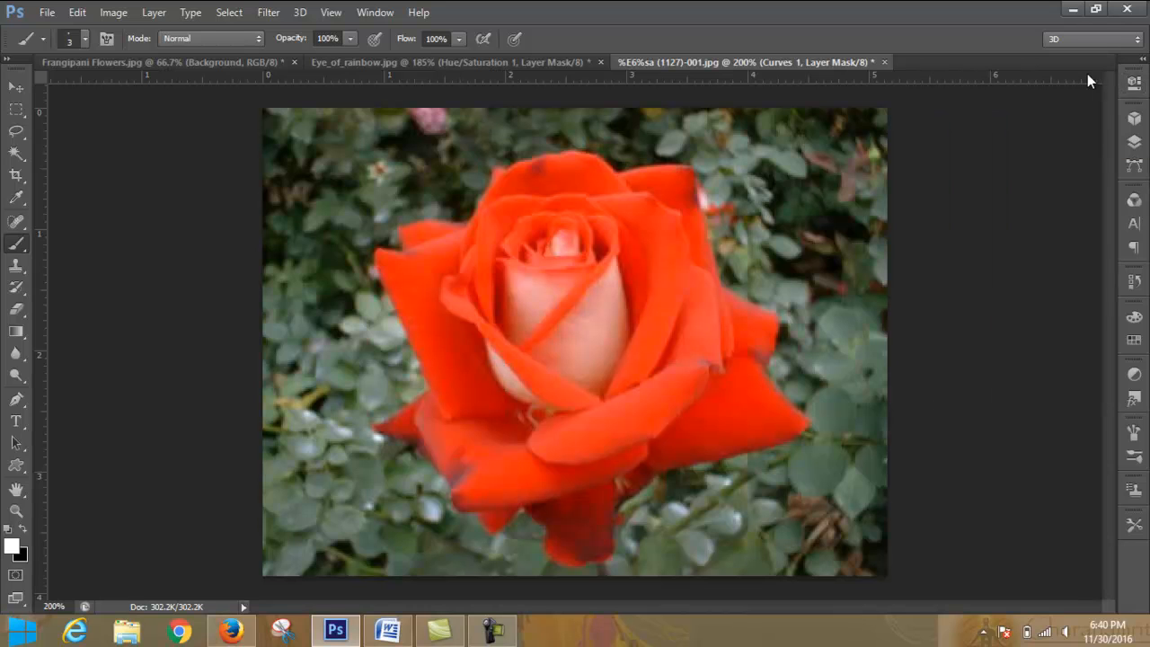
pyautogui.click(1134, 142)
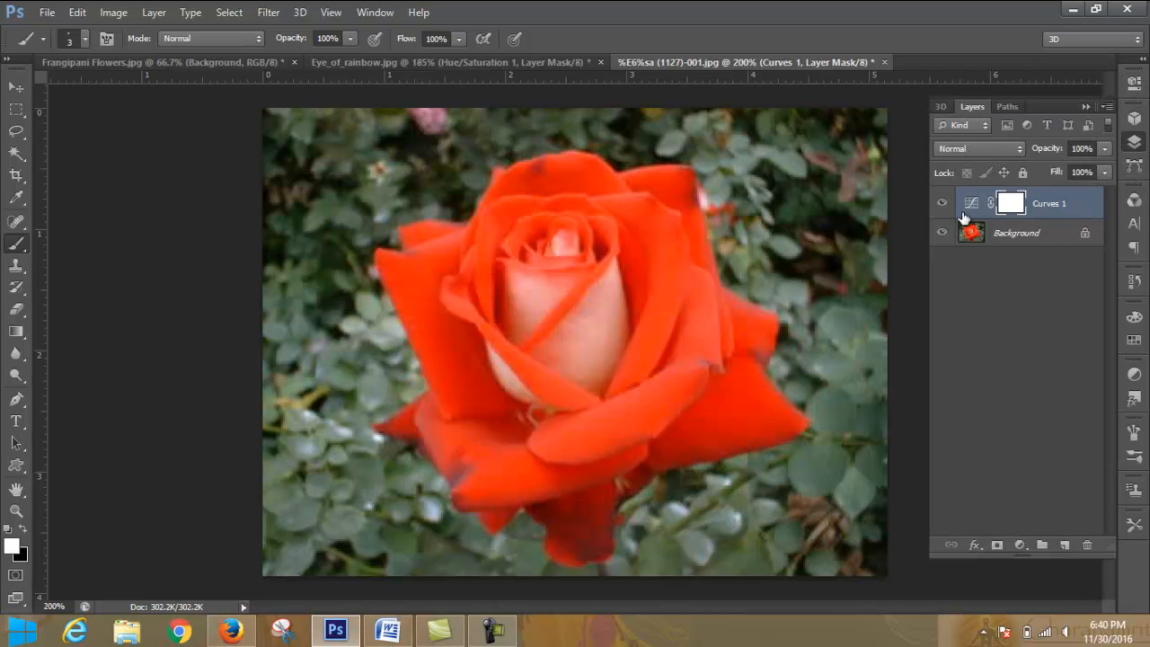
pyautogui.click(1087, 543)
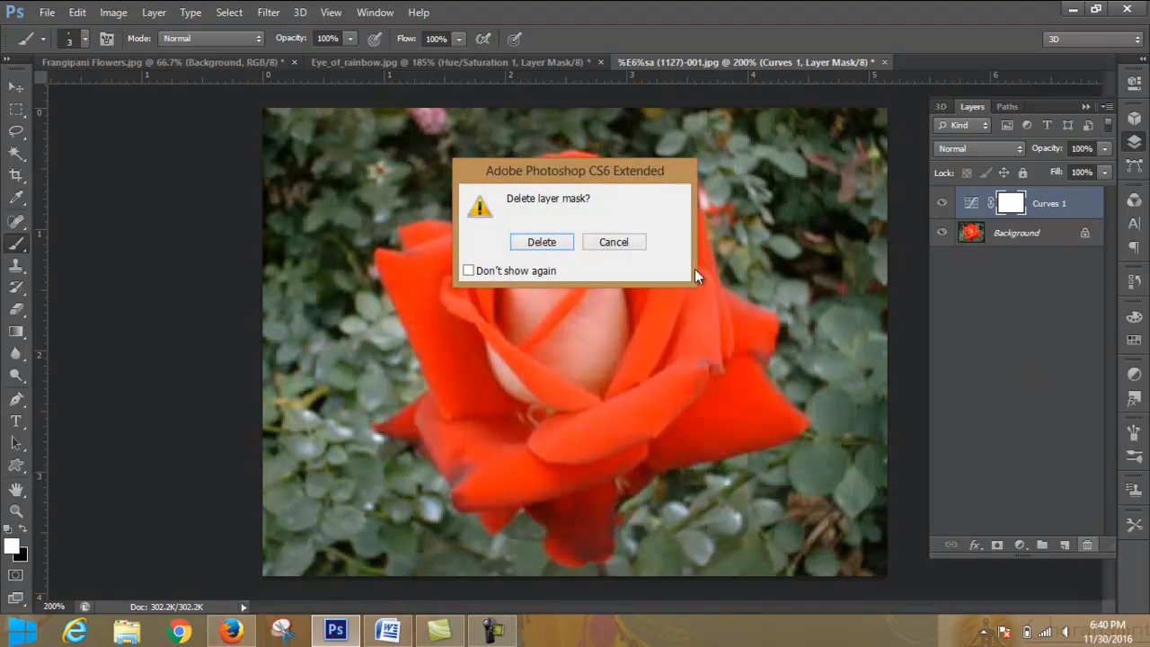
pyautogui.click(557, 245)
pyautogui.click(1132, 282)
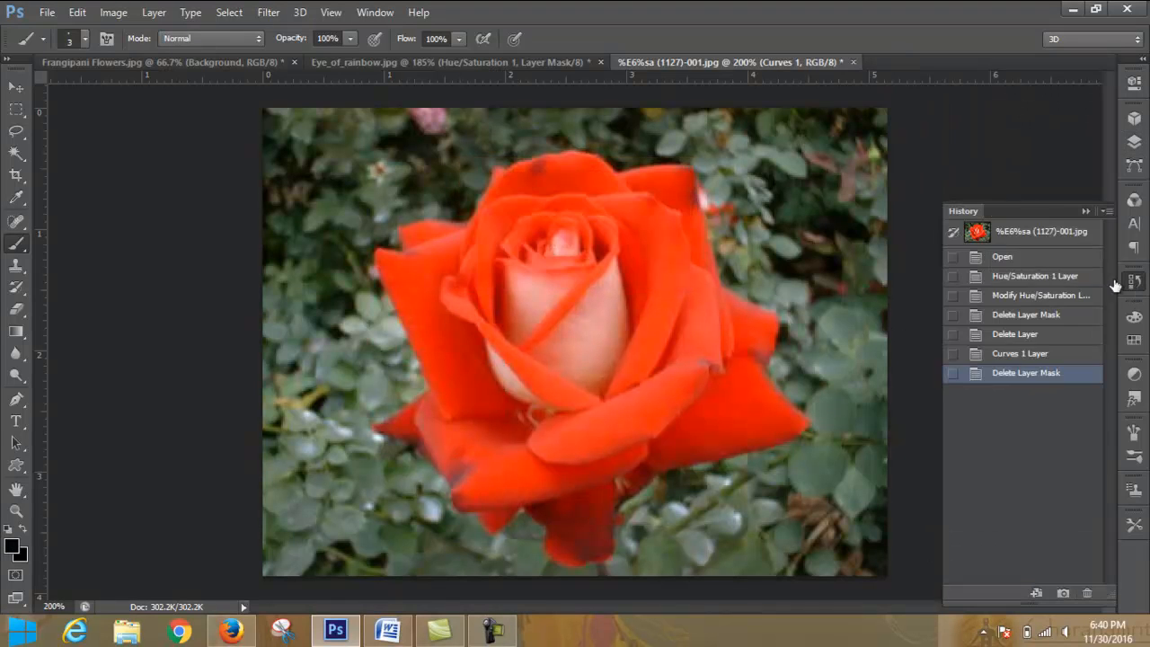
pyautogui.click(1014, 232)
# - Add a Hue/Saturation adjustment layer above the rose photo's Background
pyautogui.click(1135, 141)
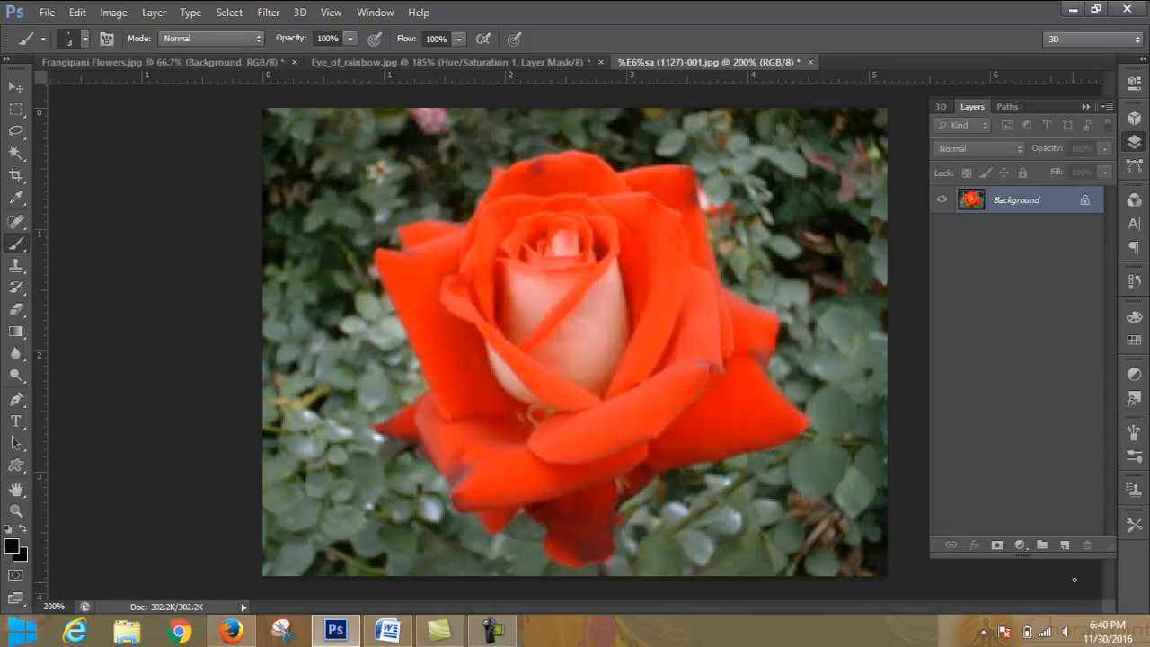
pyautogui.click(1022, 547)
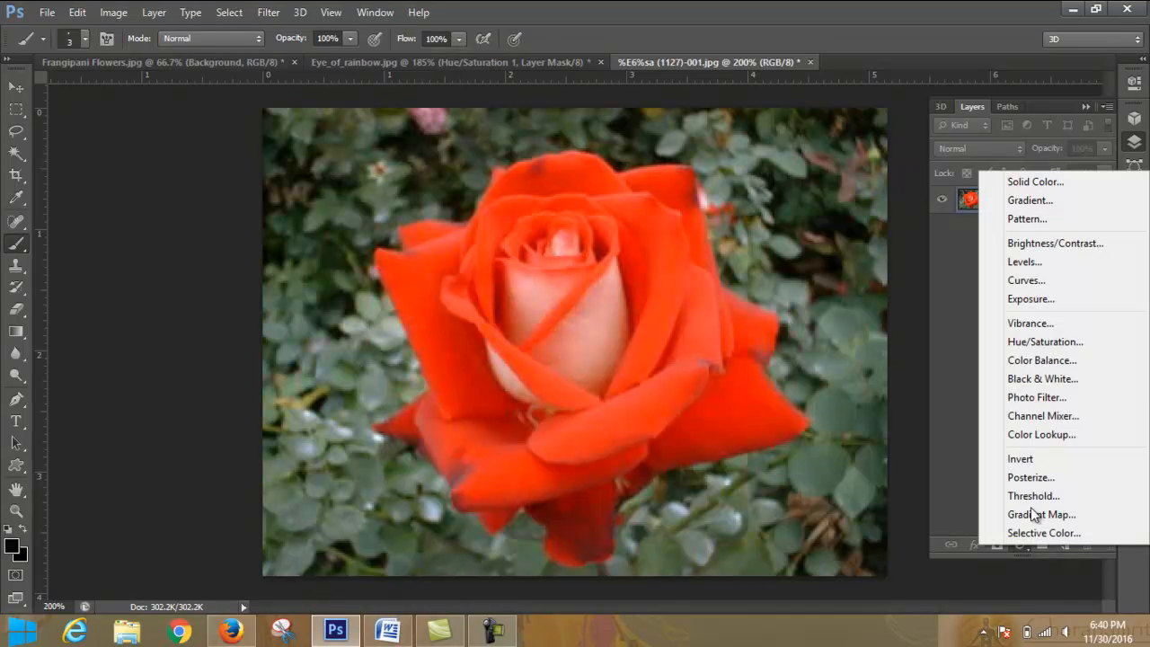
pyautogui.click(1035, 343)
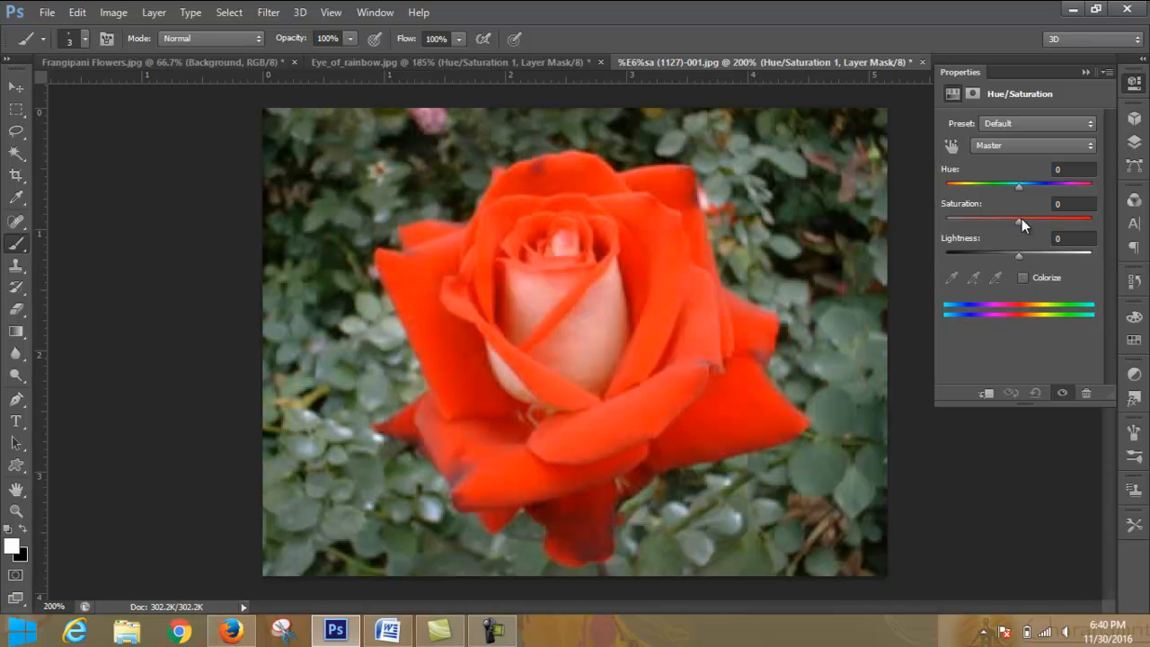
# - Toggle Colorize on and off repeatedly for the rose's new Hue/Saturation layer, leaving it off
pyautogui.click(1023, 280)
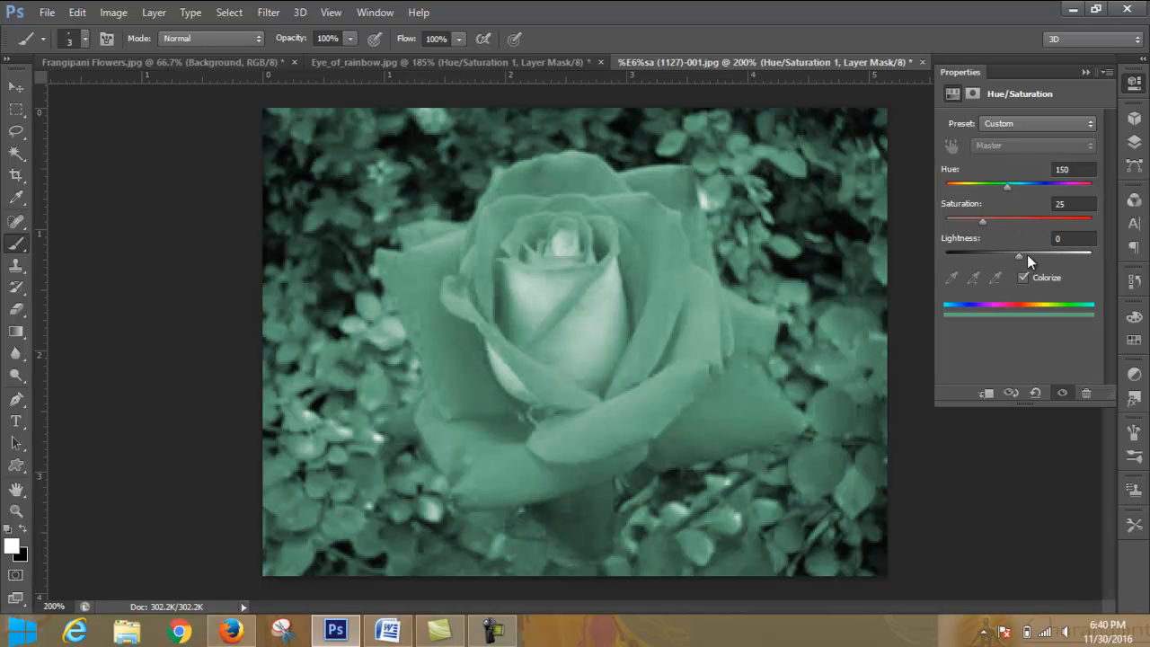
pyautogui.click(1024, 277)
pyautogui.click(1024, 277)
pyautogui.click(1024, 277)
pyautogui.click(1024, 277)
pyautogui.click(1024, 277)
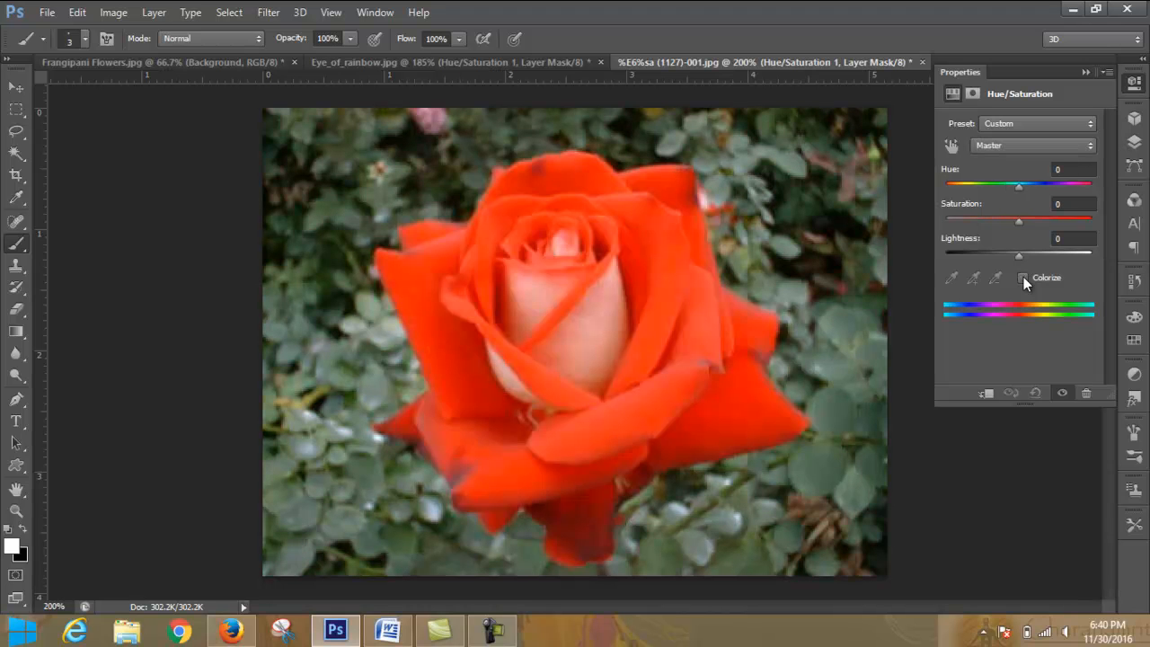
pyautogui.click(1023, 277)
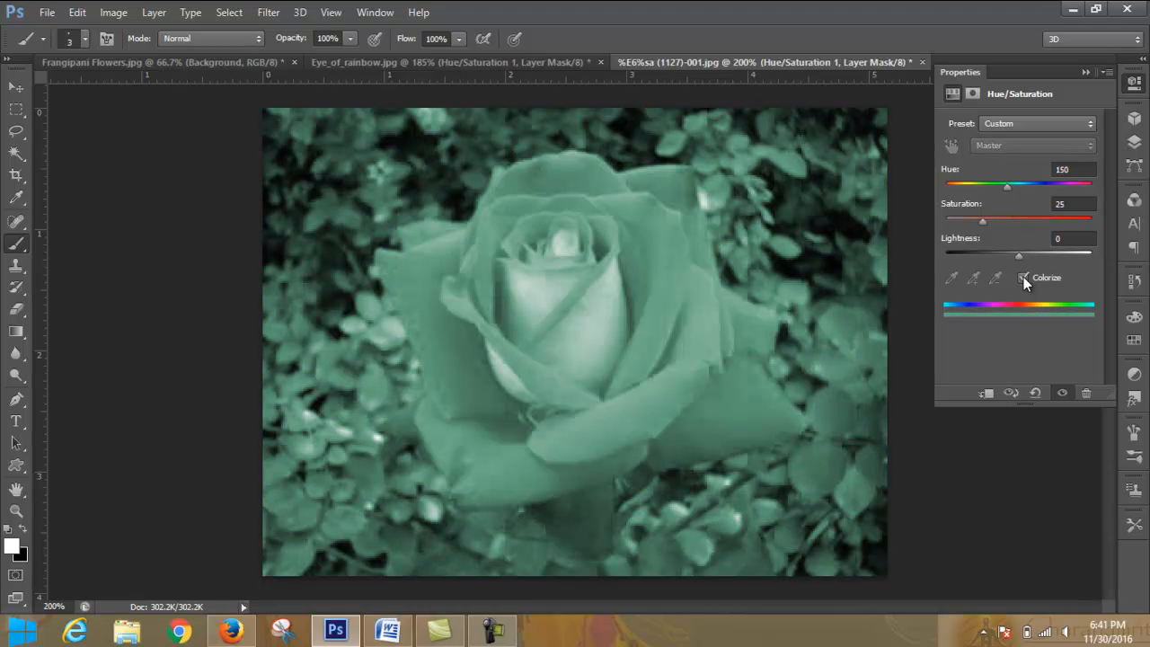
pyautogui.click(1024, 277)
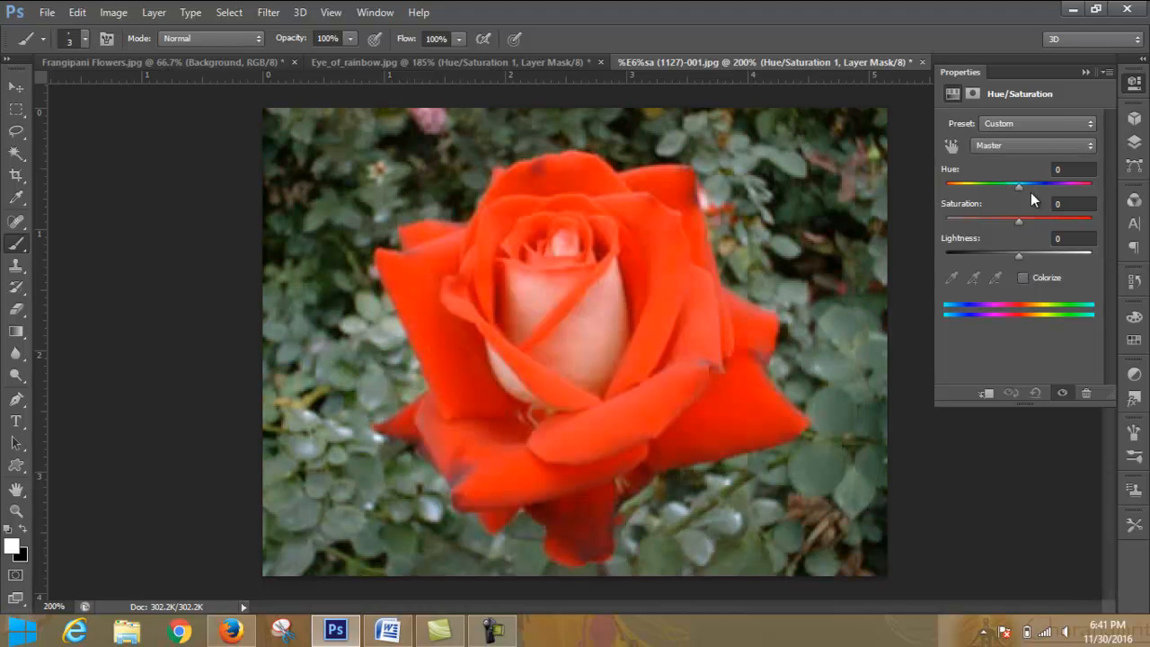
pyautogui.click(1045, 123)
pyautogui.click(1045, 123)
# - Switch to Word and review the Brightness/Contrast and Color Balance topics in the Color Correction row of LEDP_Graphic_Module.docx
pyautogui.click(387, 631)
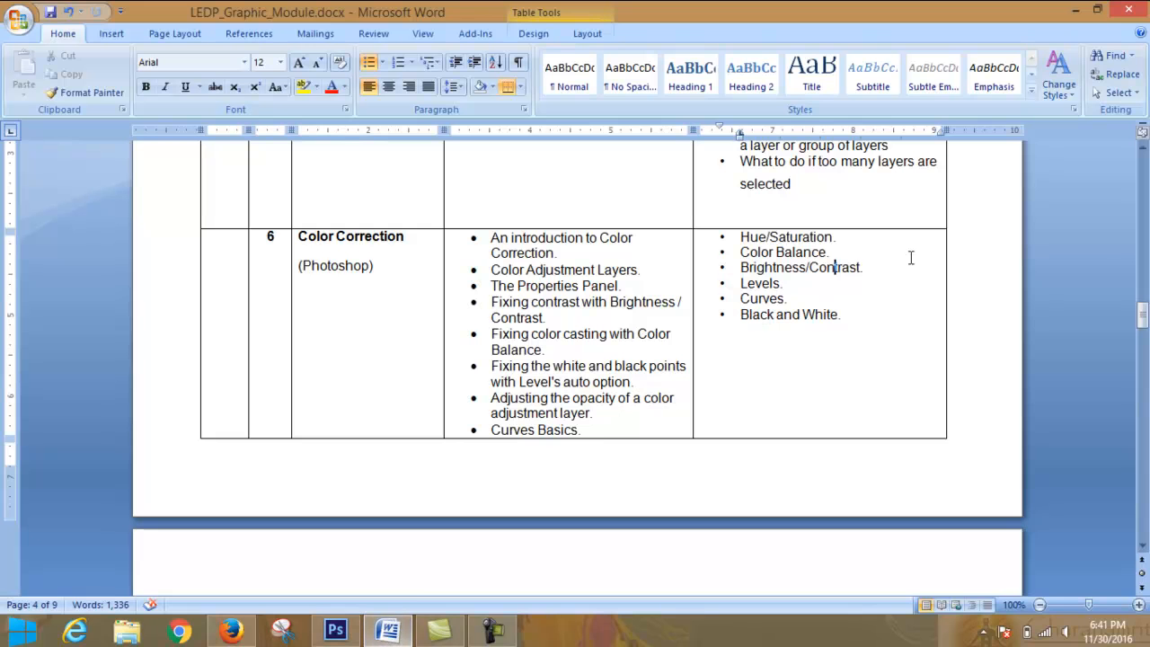
pyautogui.moveTo(874, 309); pyautogui.dragTo(741, 268)
pyautogui.click(878, 286)
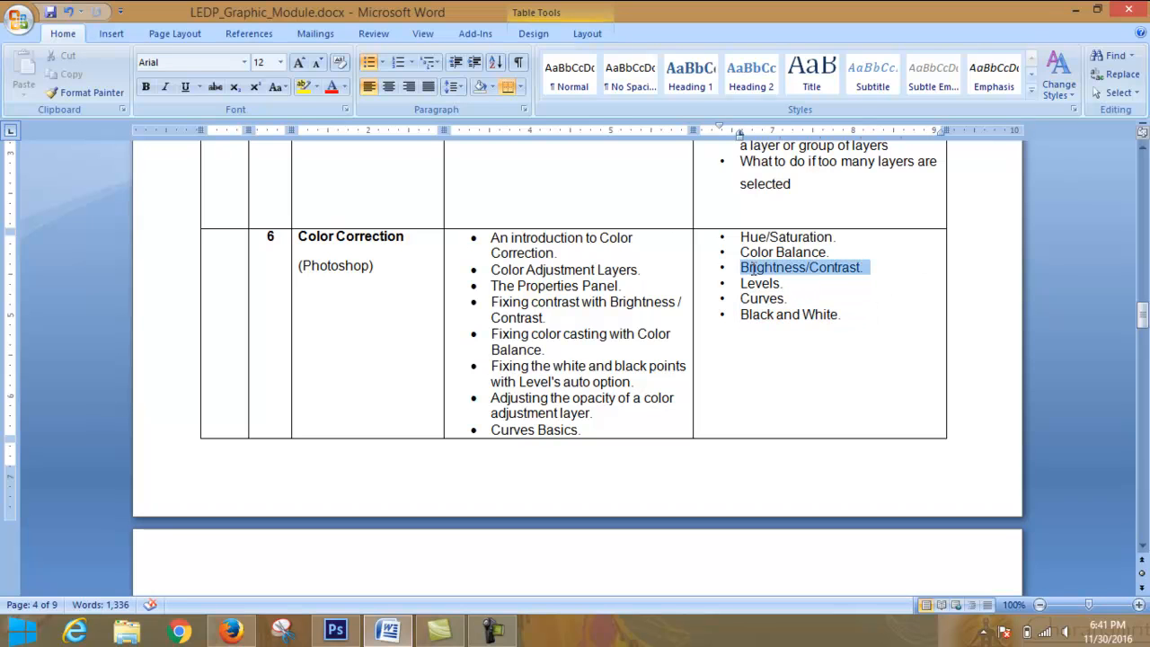
pyautogui.click(878, 294)
pyautogui.doubleClick(764, 268)
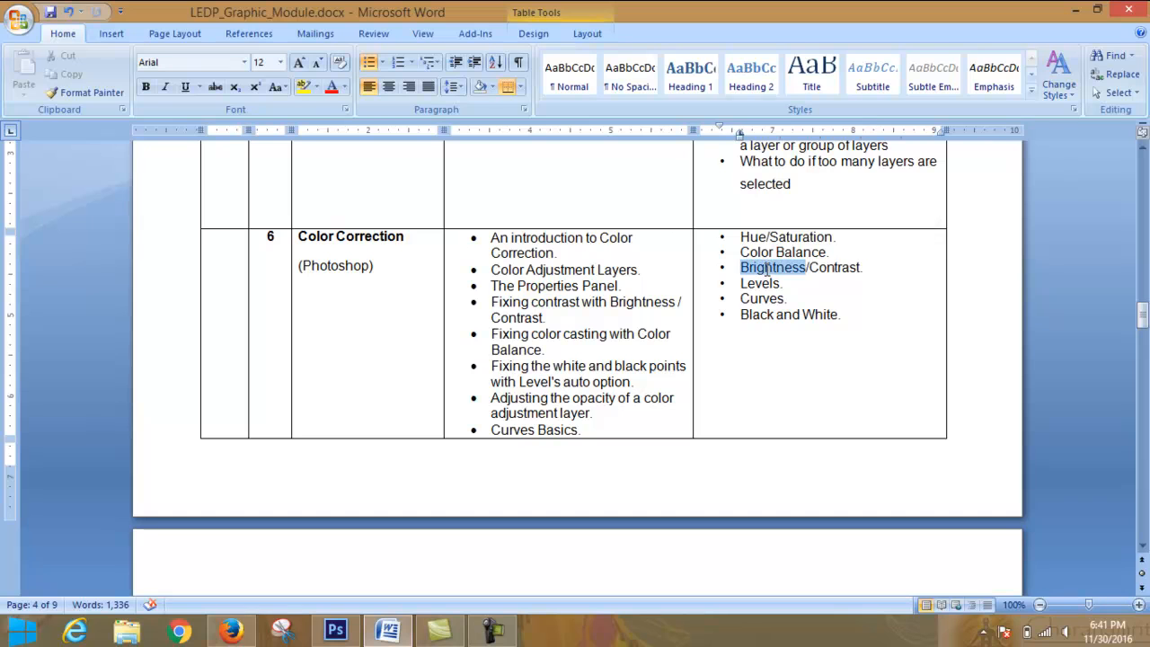
pyautogui.doubleClick(834, 267)
pyautogui.doubleClick(795, 267)
pyautogui.doubleClick(758, 252)
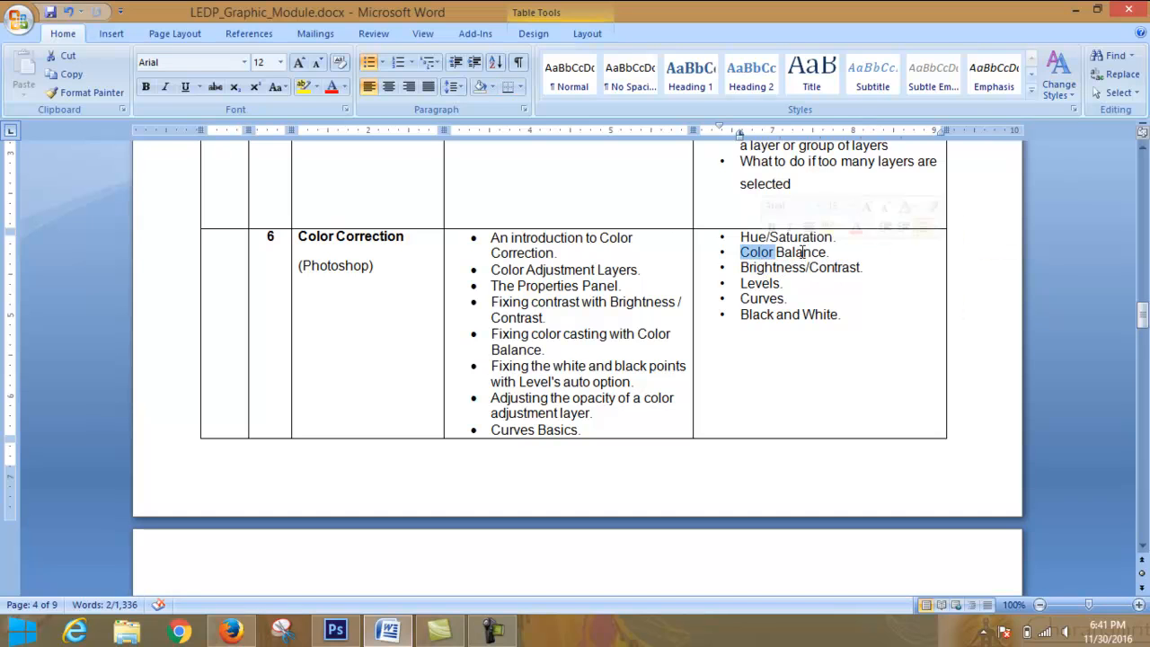
pyautogui.doubleClick(802, 252)
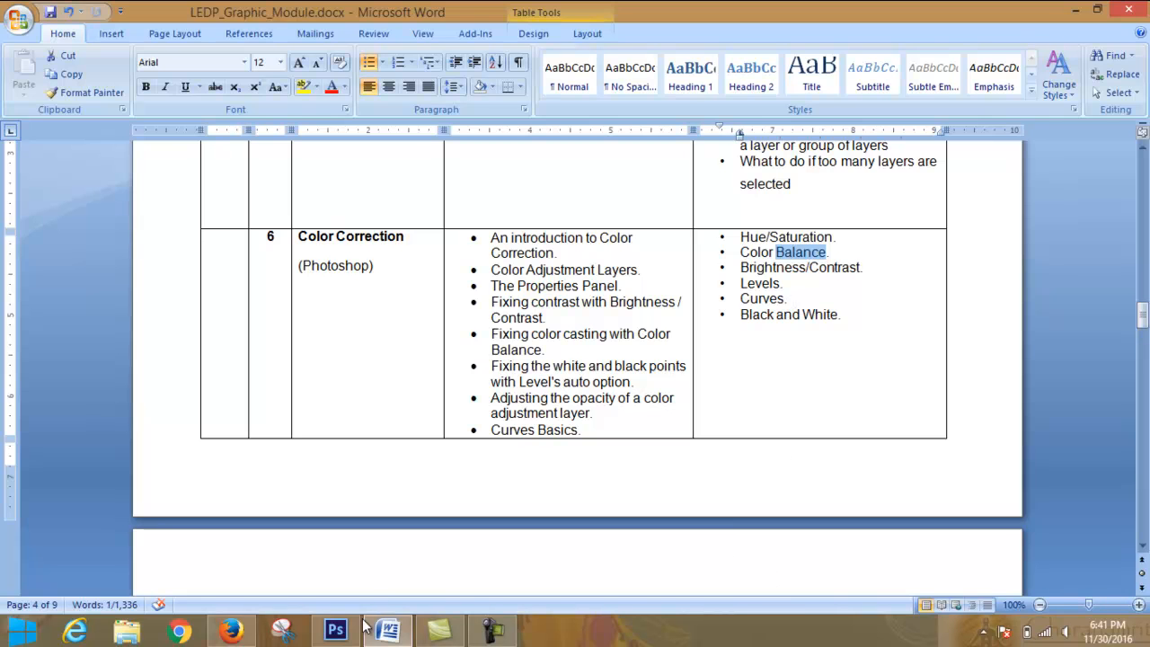
# - Switch back to Photoshop and revert the rose photo to its opening history snapshot, discarding the Hue/Saturation layer
pyautogui.click(331, 631)
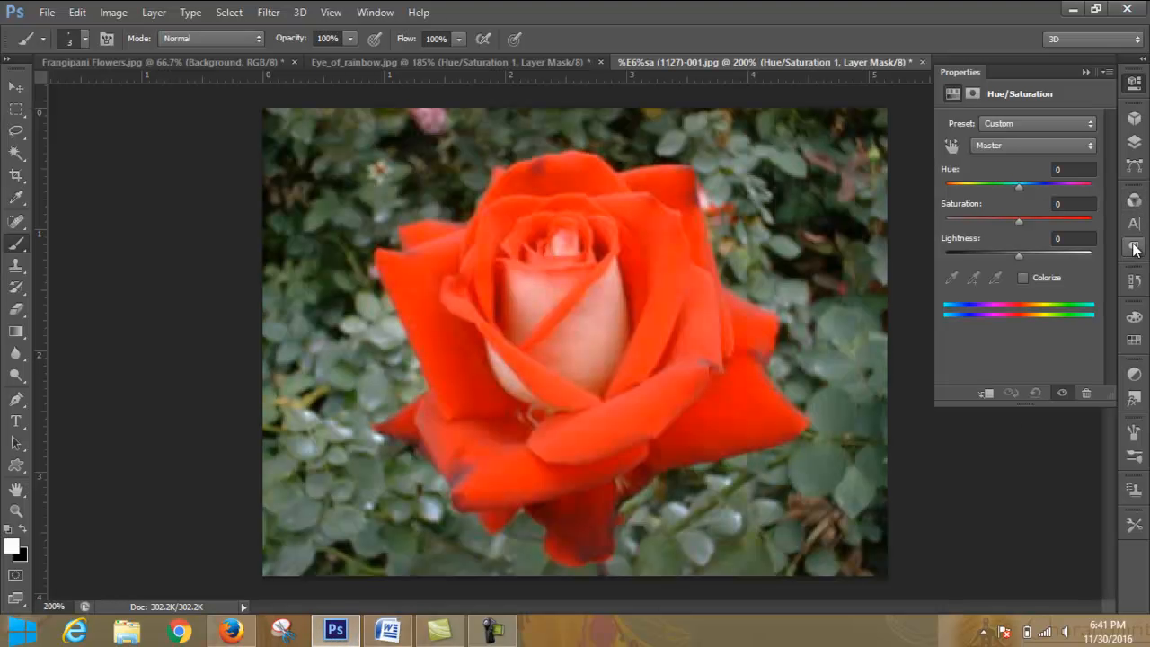
pyautogui.click(1134, 281)
pyautogui.click(1030, 237)
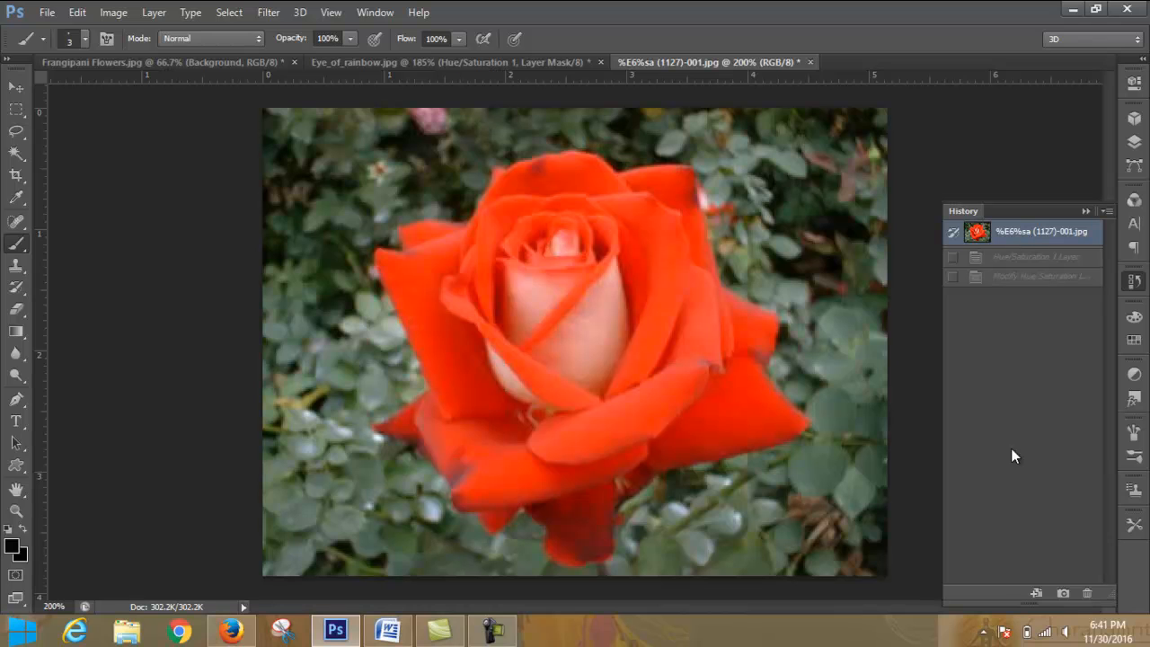
# - Add a Color Balance adjustment layer to the rose and set its midtones to Cyan-Red -5, Magenta-Green +49 and Yellow-Blue -7
pyautogui.click(1134, 141)
pyautogui.click(1020, 544)
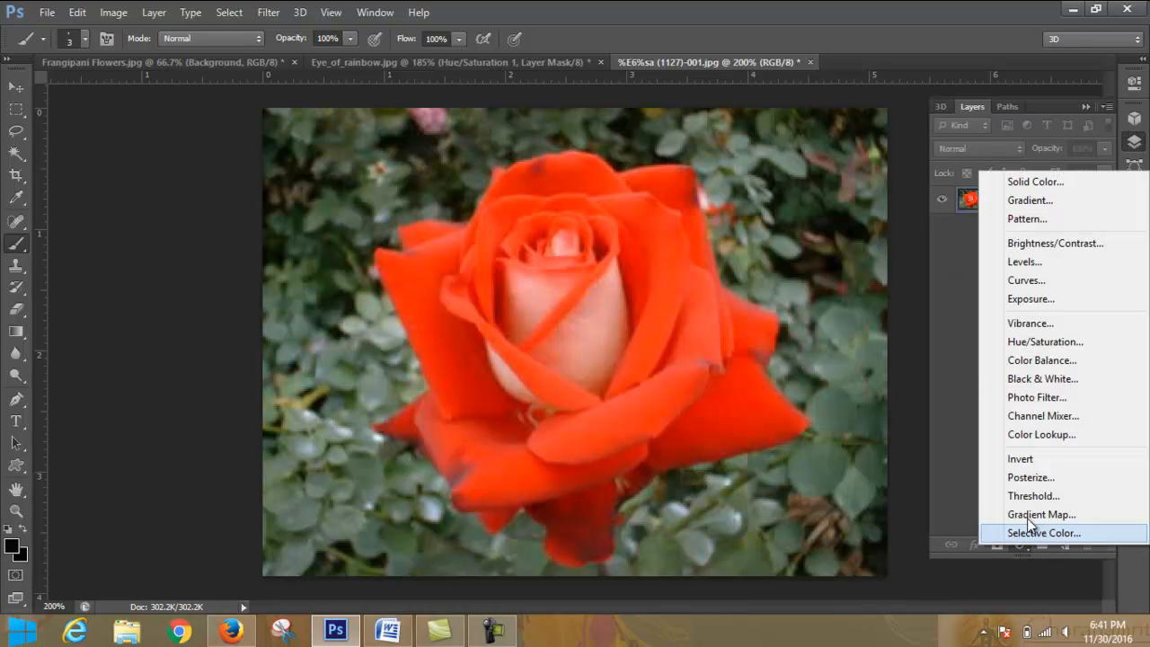
pyautogui.click(1066, 360)
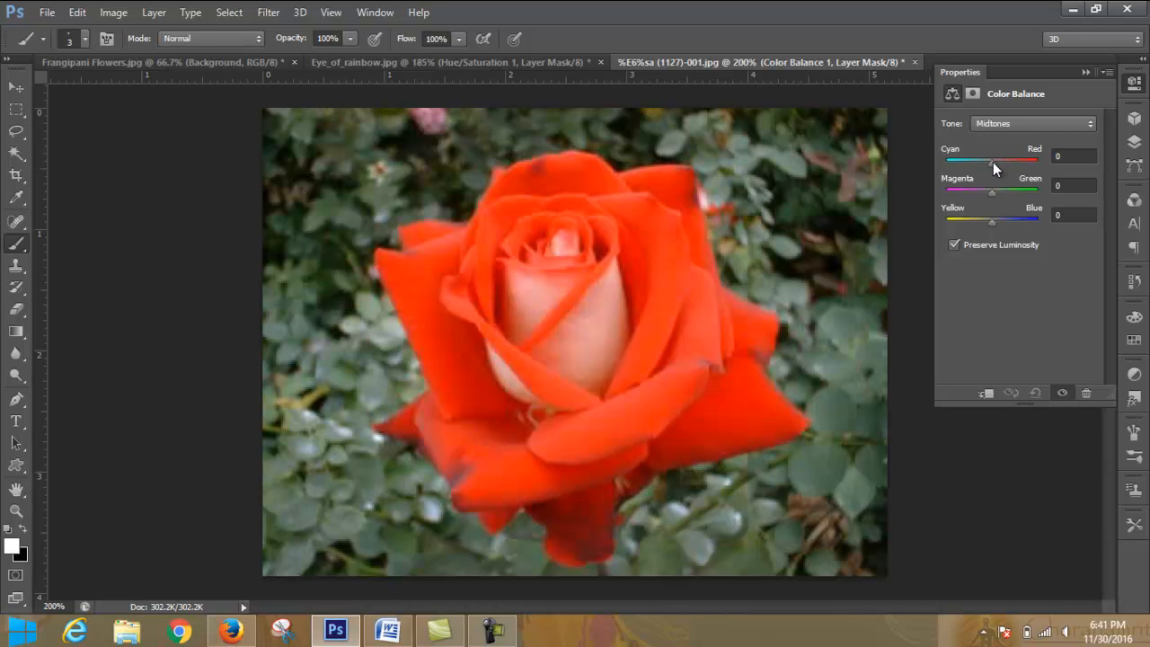
pyautogui.moveTo(992, 161)
pyautogui.mouseDown()
pyautogui.moveTo(1029, 163)
pyautogui.moveTo(940, 165)
pyautogui.moveTo(986, 165)
pyautogui.mouseUp()
pyautogui.moveTo(986, 164); pyautogui.dragTo(992, 163)
pyautogui.moveTo(993, 162); pyautogui.dragTo(992, 162)
pyautogui.moveTo(992, 163)
pyautogui.mouseDown()
pyautogui.moveTo(1015, 161)
pyautogui.moveTo(962, 170)
pyautogui.moveTo(1022, 162)
pyautogui.moveTo(1004, 162)
pyautogui.mouseUp()
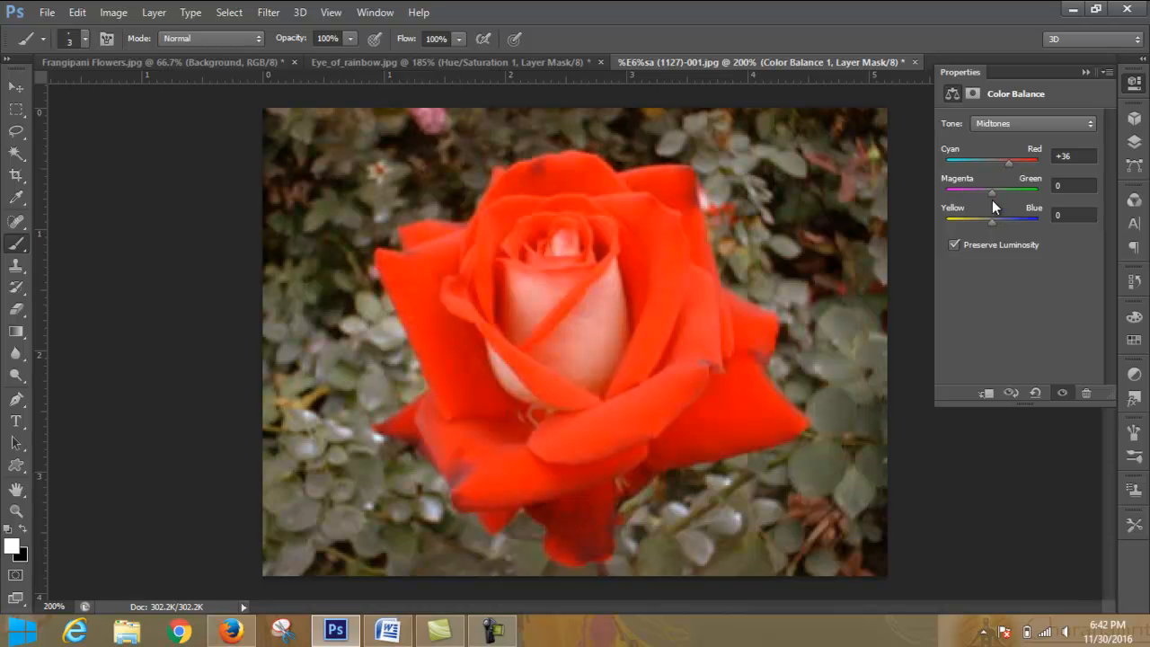
pyautogui.moveTo(991, 191); pyautogui.dragTo(990, 164)
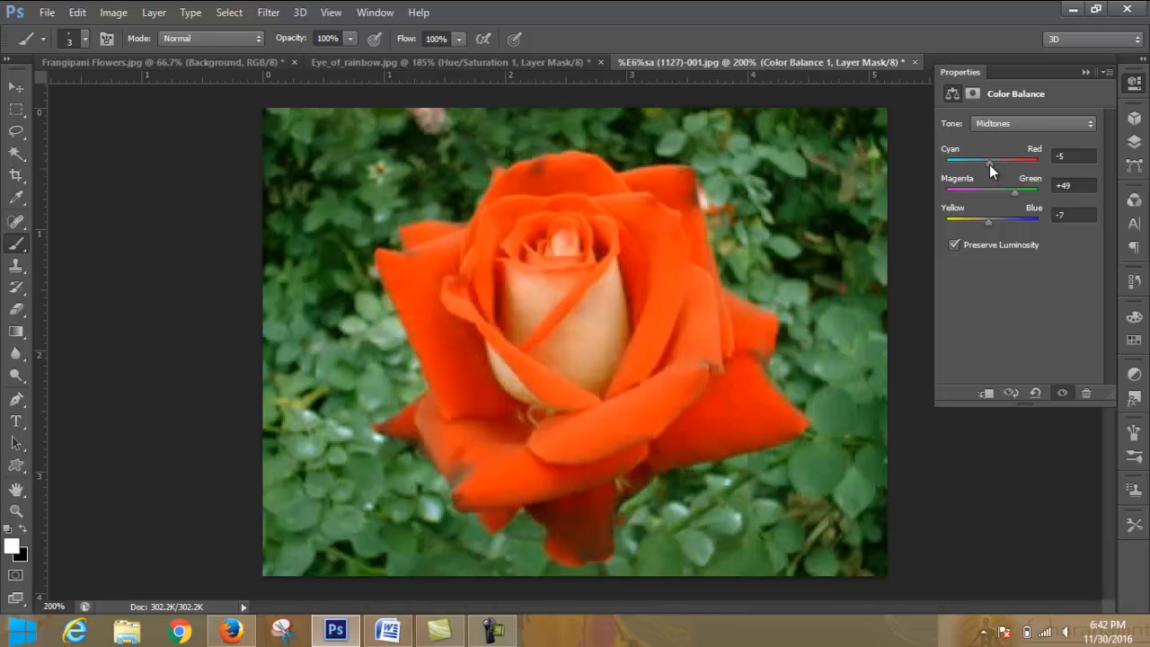
# - Set the Color Balance tone to Highlights and shift its Cyan-Red value to -22
pyautogui.click(1046, 123)
pyautogui.click(1038, 166)
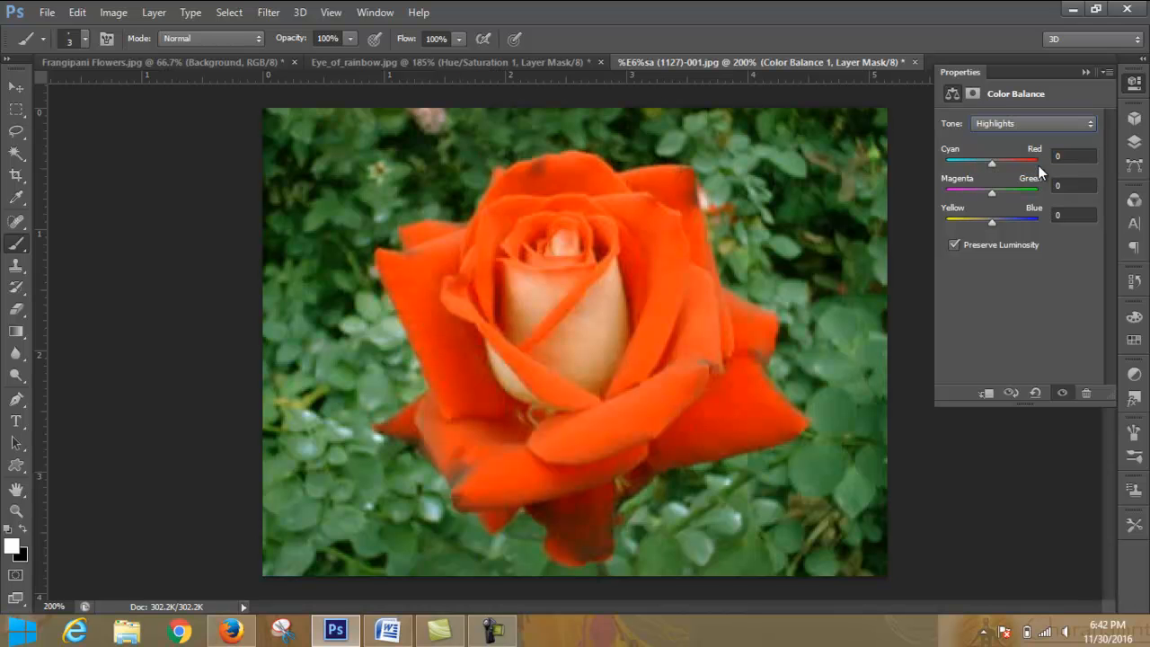
pyautogui.moveTo(992, 163)
pyautogui.mouseDown()
pyautogui.moveTo(1015, 164)
pyautogui.moveTo(982, 166)
pyautogui.mouseUp()
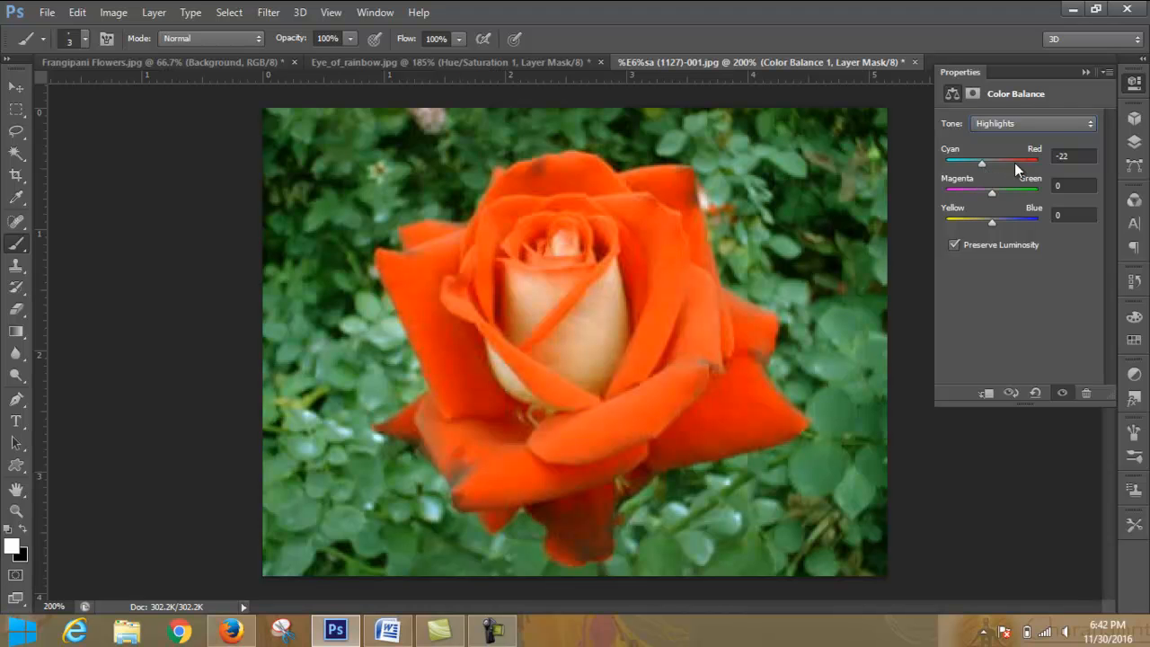
# - Toggle Preserve Luminosity off and on several times to compare the Color Balance effect, leaving it on
pyautogui.click(955, 246)
pyautogui.click(954, 245)
pyautogui.click(955, 245)
pyautogui.click(955, 245)
pyautogui.click(954, 246)
pyautogui.click(956, 245)
# - Discard the Color Balance layer by reverting the rose photo to its opening history snapshot
pyautogui.click(1085, 72)
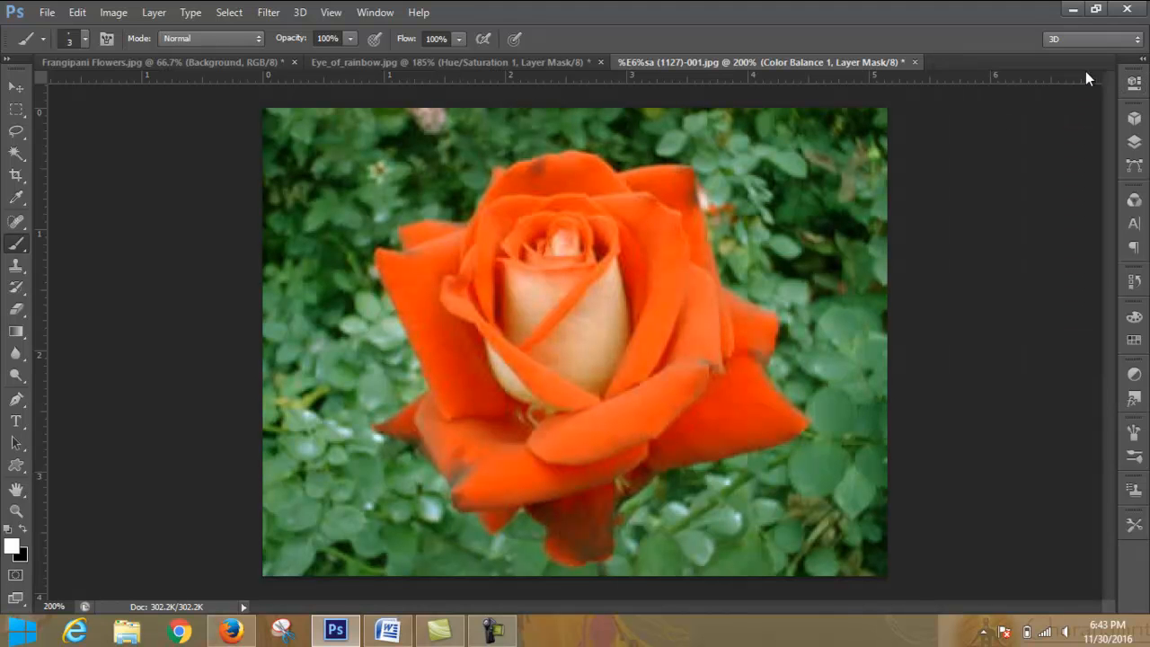
pyautogui.click(1134, 141)
pyautogui.moveTo(1084, 208); pyautogui.dragTo(1089, 547)
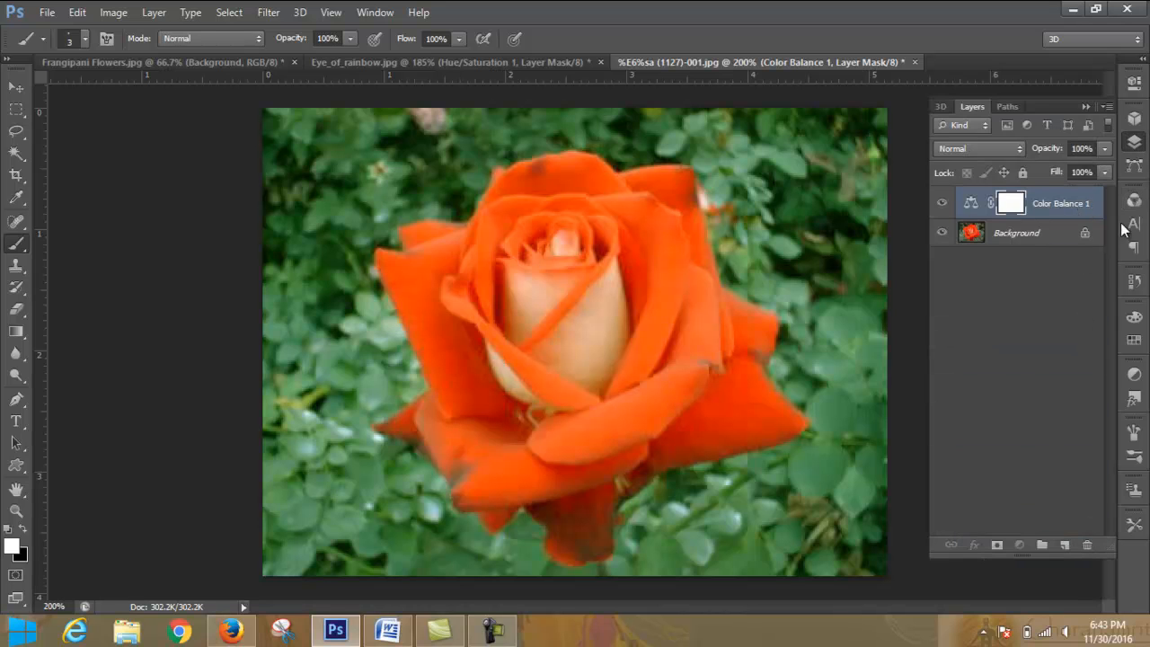
pyautogui.click(1135, 283)
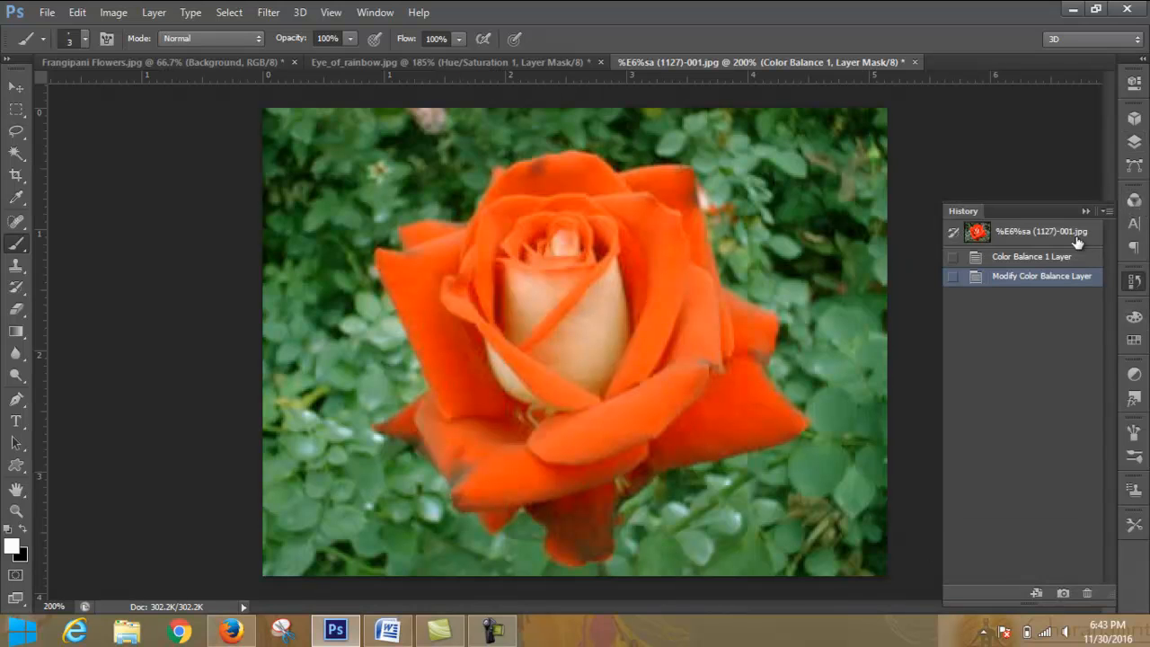
pyautogui.click(1074, 232)
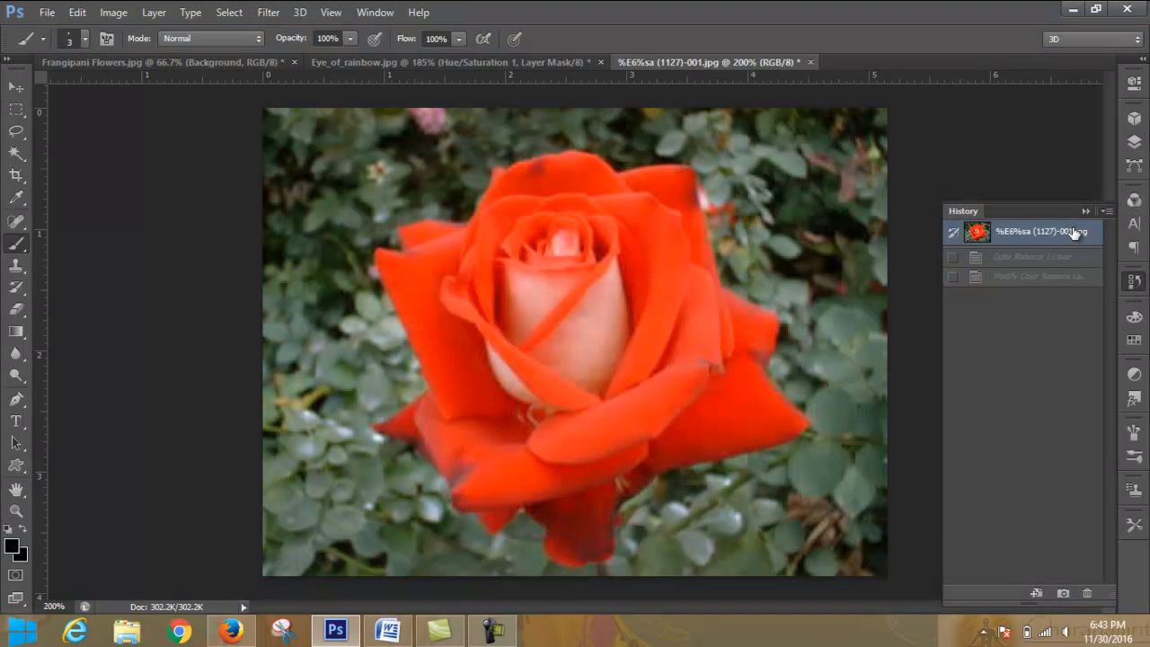
pyautogui.click(1135, 142)
pyautogui.click(1025, 546)
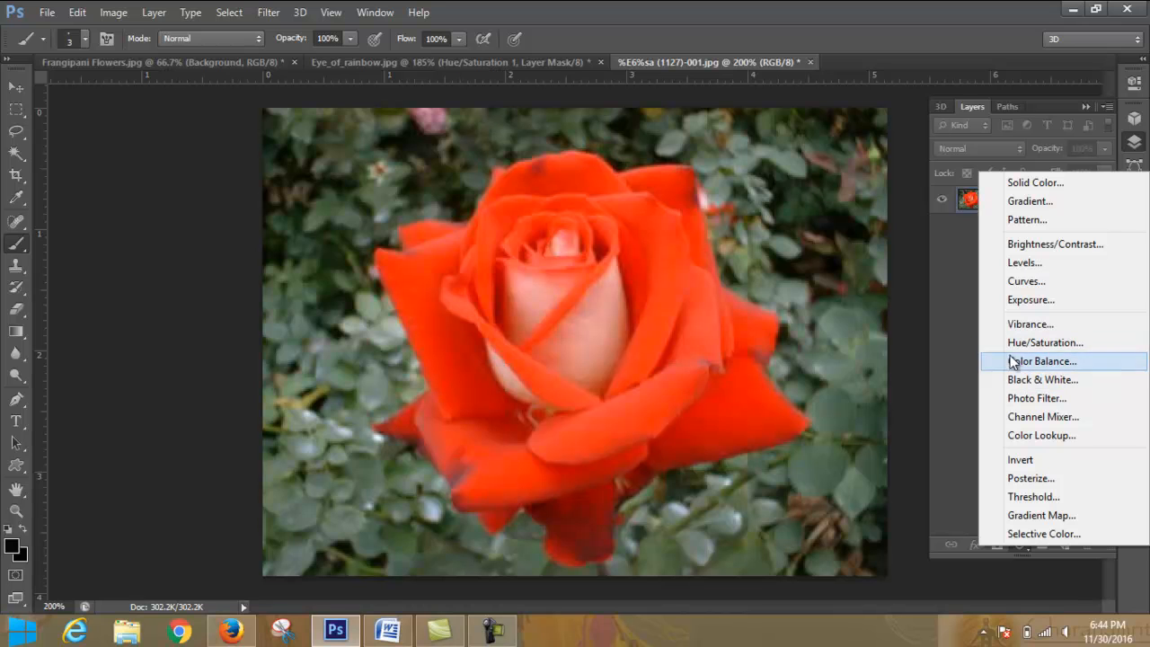
# - Switch to Firefox and try to load google.com
pyautogui.click(231, 631)
pyautogui.click(437, 43)
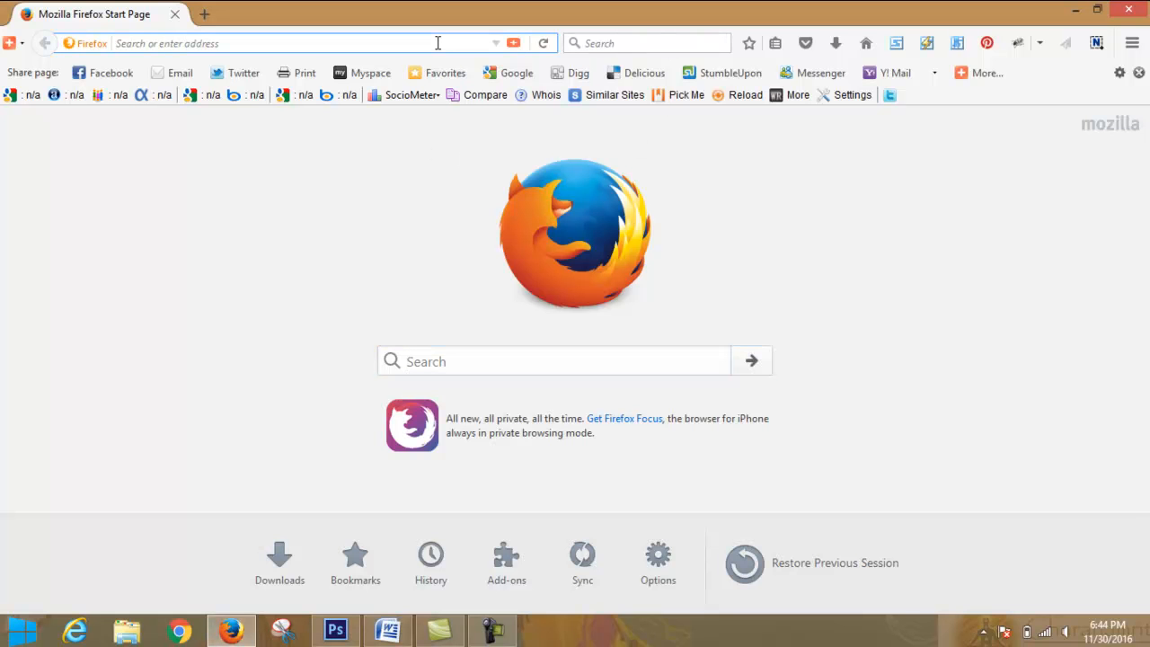
pyautogui.write('g')
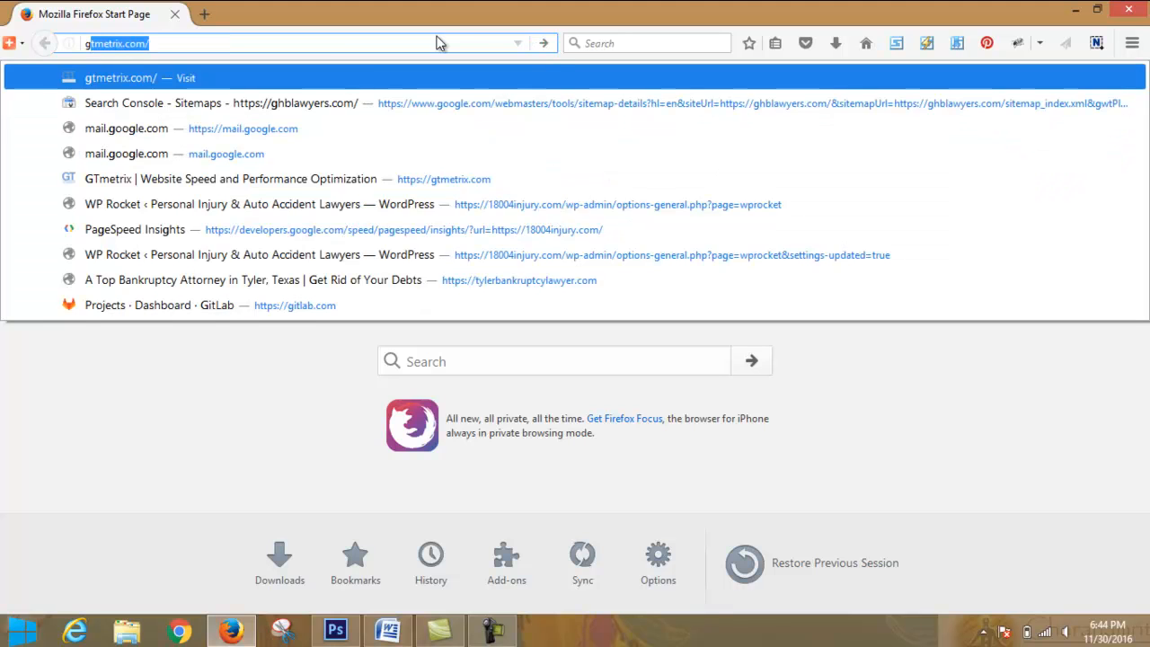
pyautogui.write('oo')
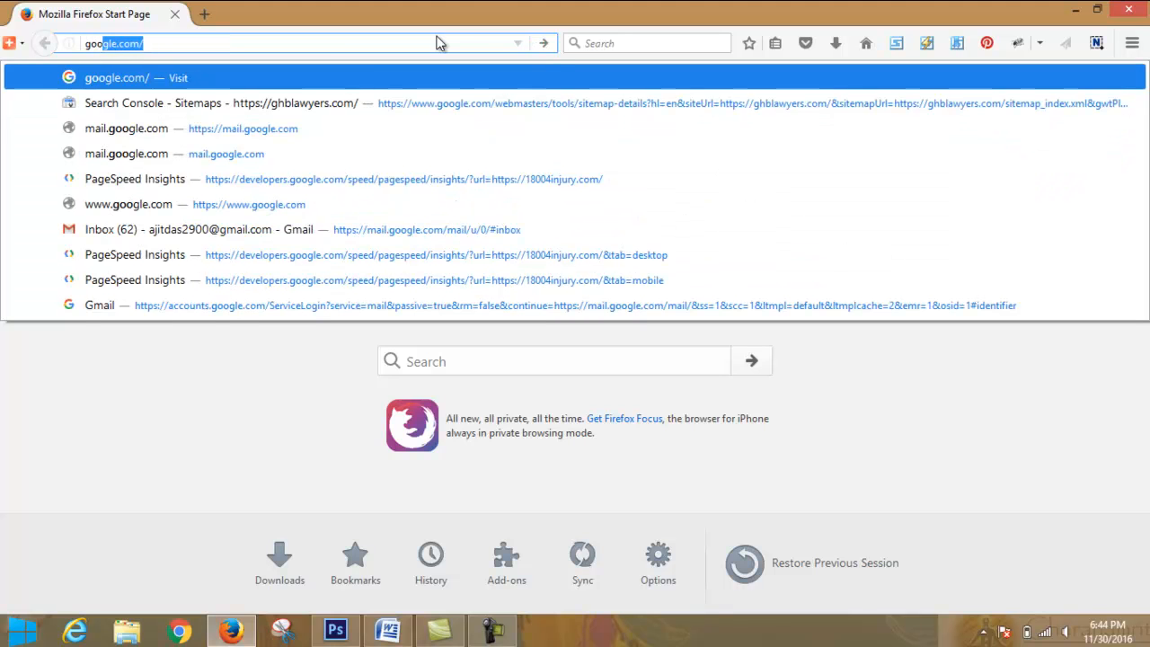
pyautogui.press('BackSpace')
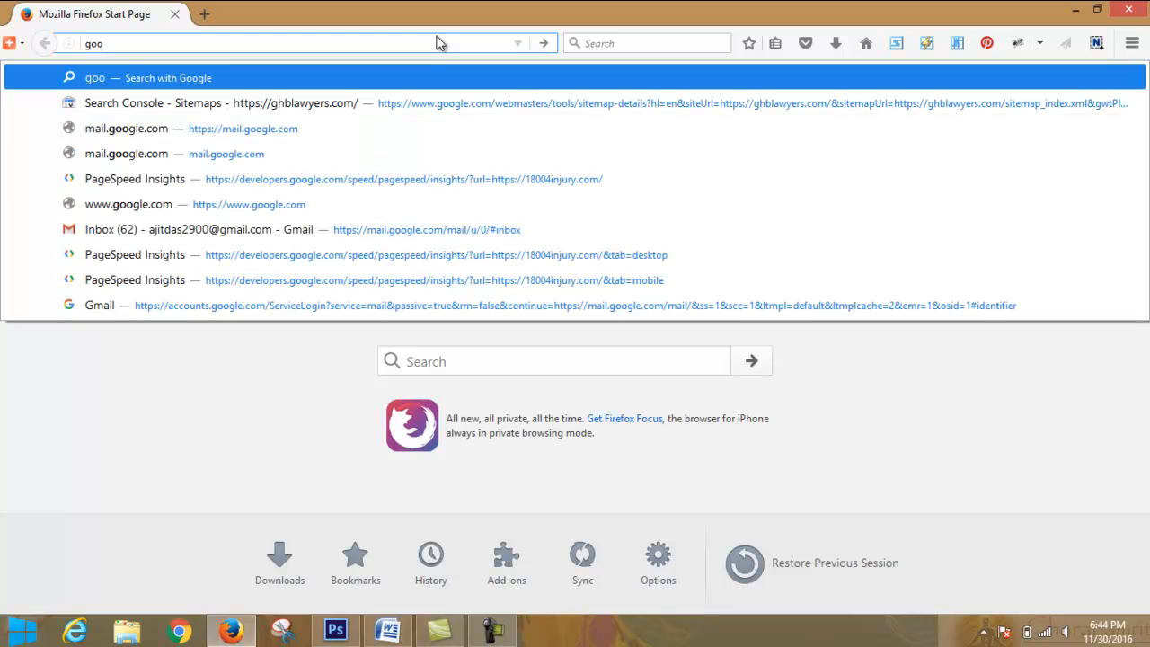
pyautogui.write('gle.com/')
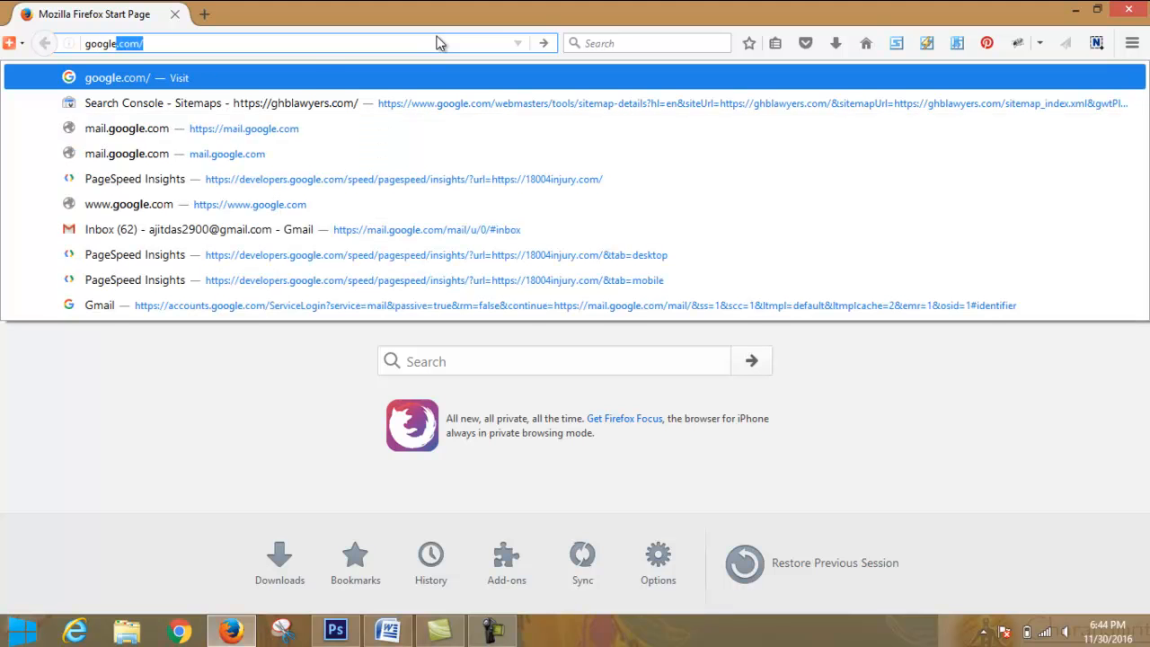
pyautogui.press('Return')
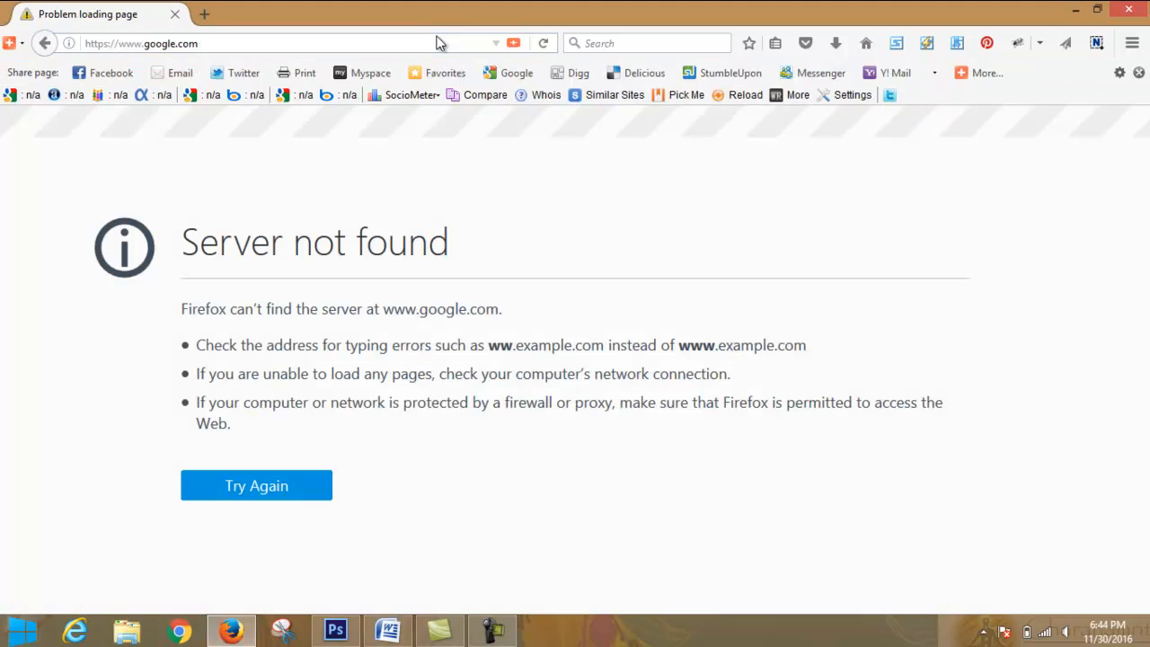
# - Disconnect from the Sadi Creative Wi-Fi network and reconnect to it with Connect automatically enabled
pyautogui.click(1046, 635)
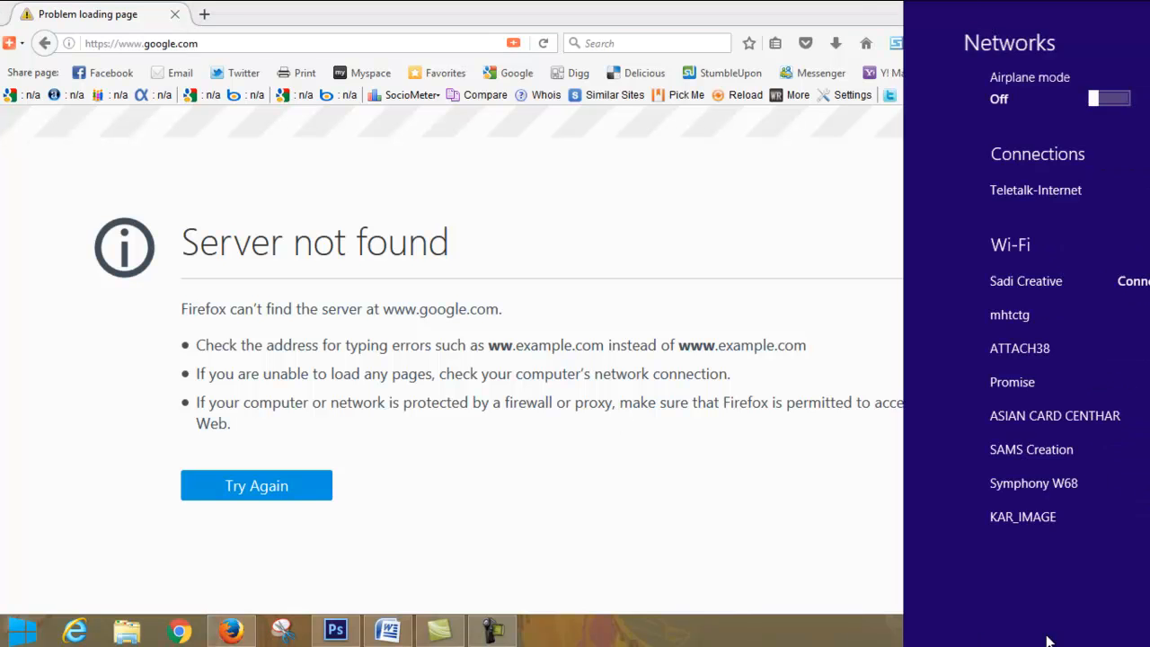
pyautogui.click(1044, 281)
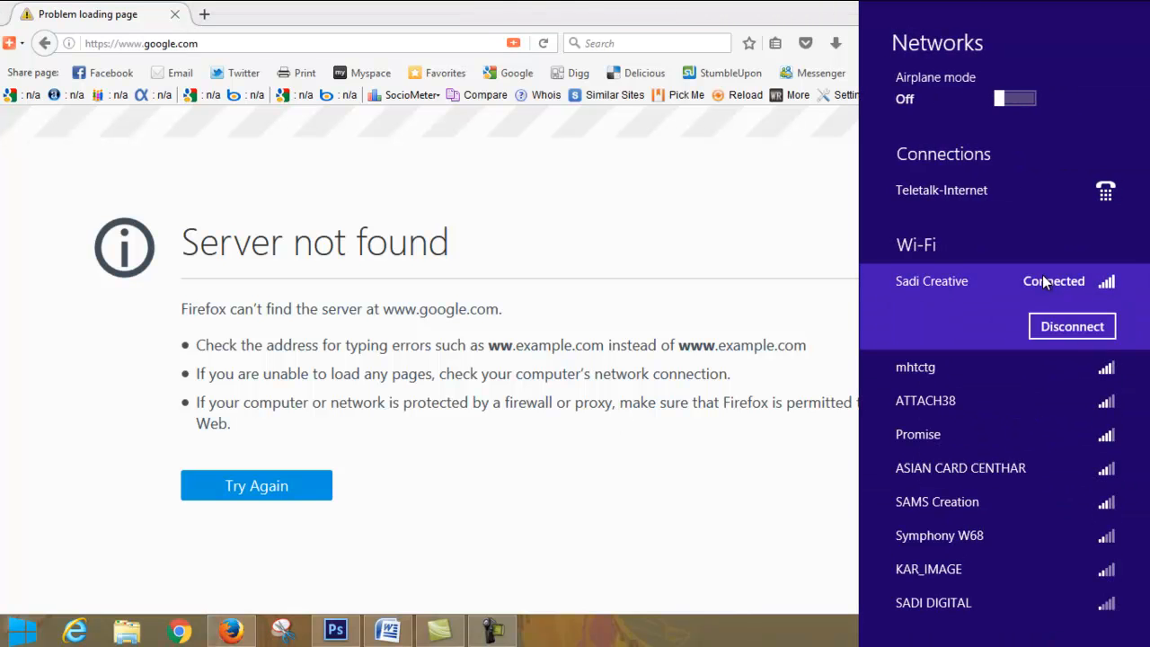
pyautogui.click(1053, 328)
pyautogui.click(1083, 296)
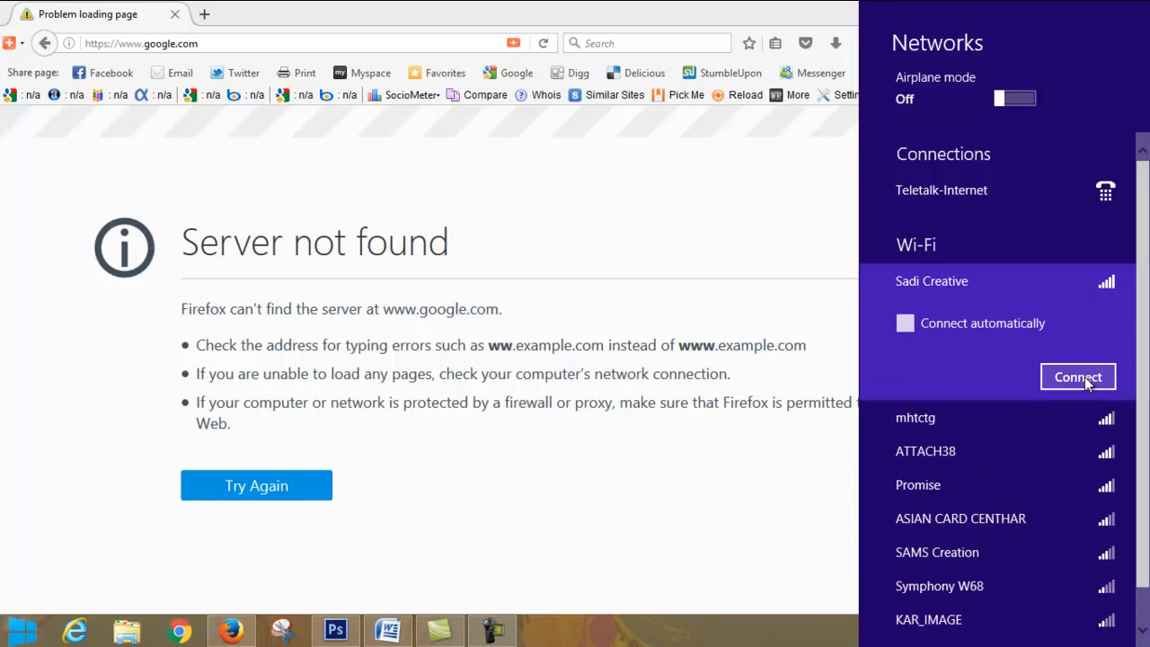
pyautogui.click(915, 328)
pyautogui.click(1065, 381)
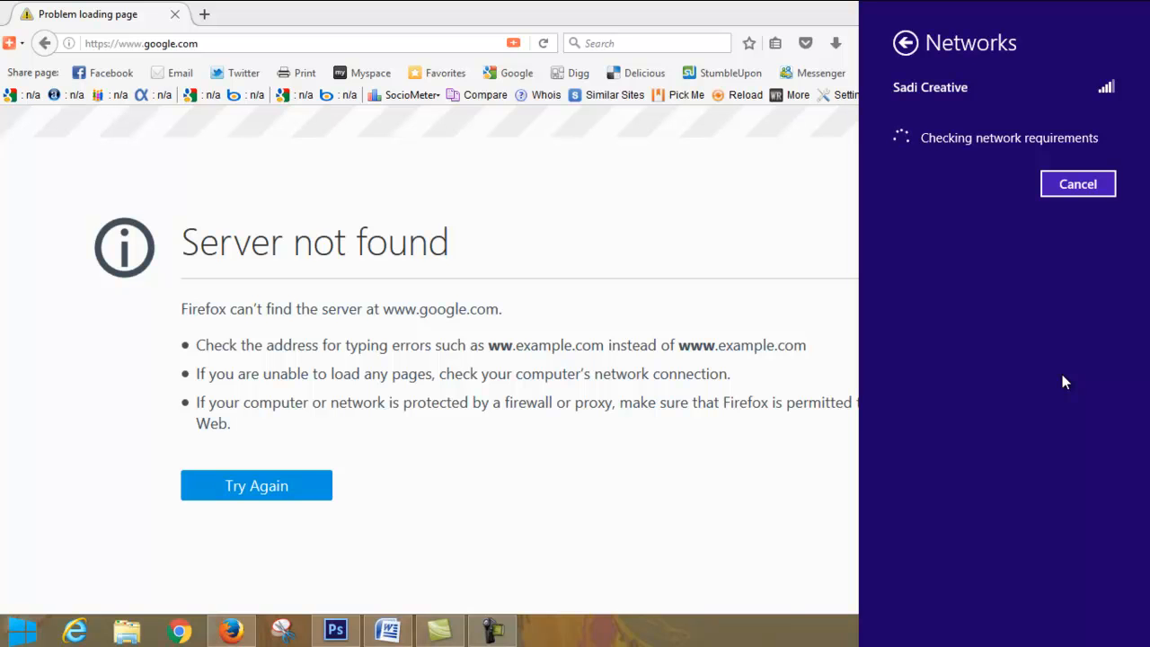
pyautogui.click(808, 239)
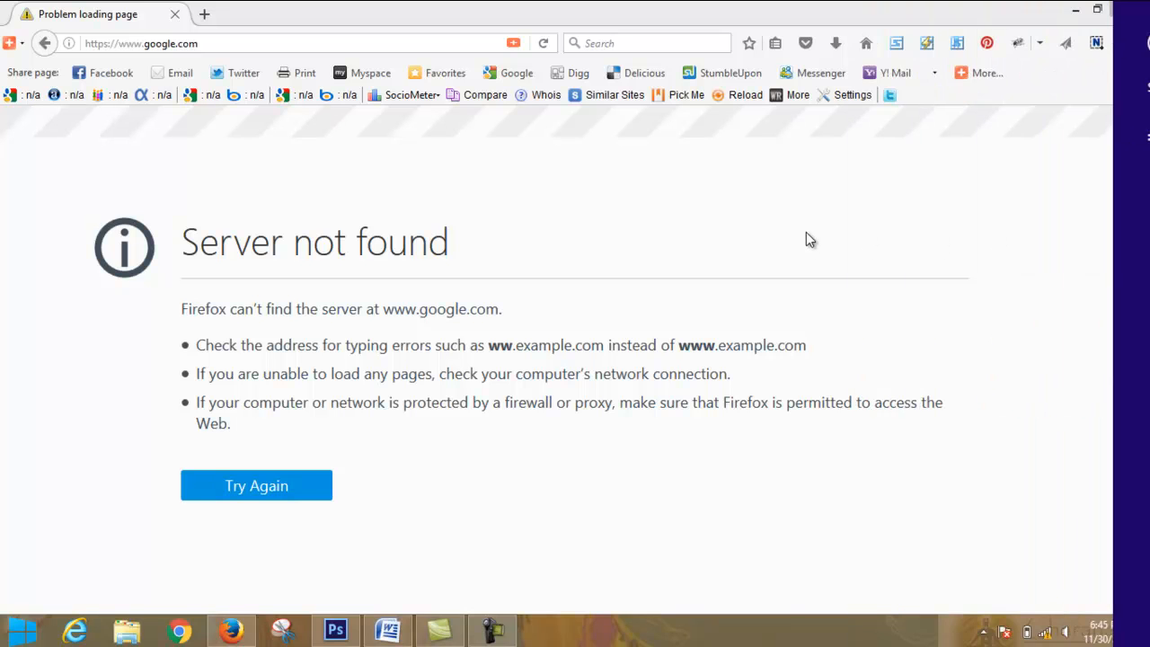
# - Switch back to Photoshop and open the poppy field photo 15_05_3_web.jpg from the natural pic folder
pyautogui.click(335, 630)
pyautogui.click(47, 13)
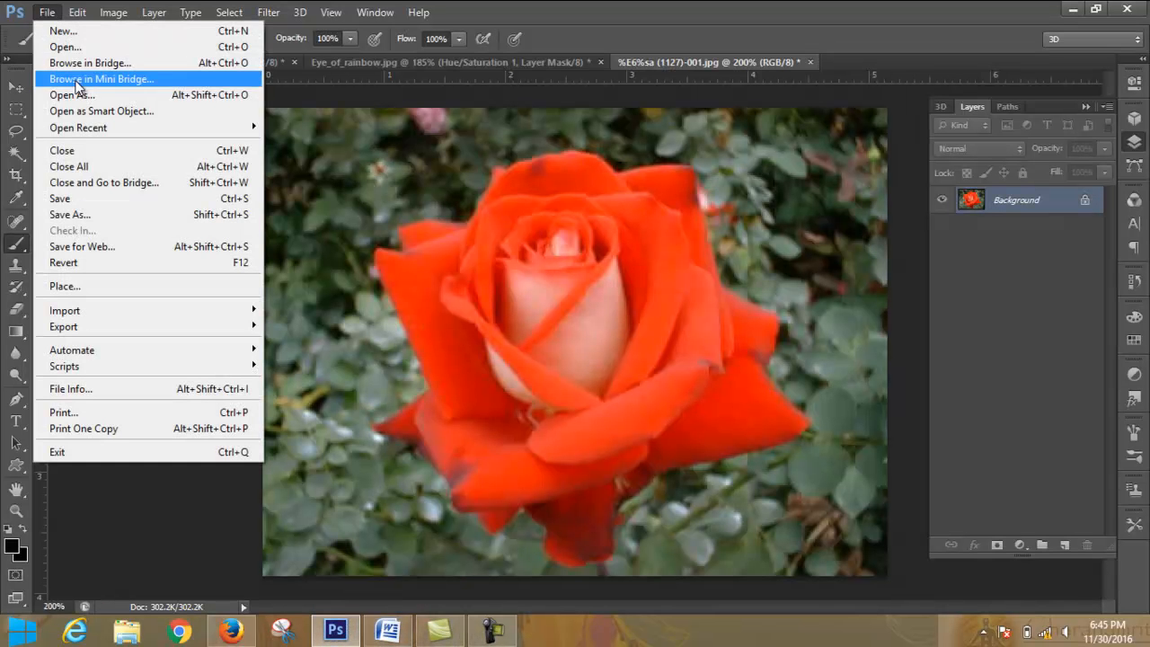
pyautogui.click(60, 43)
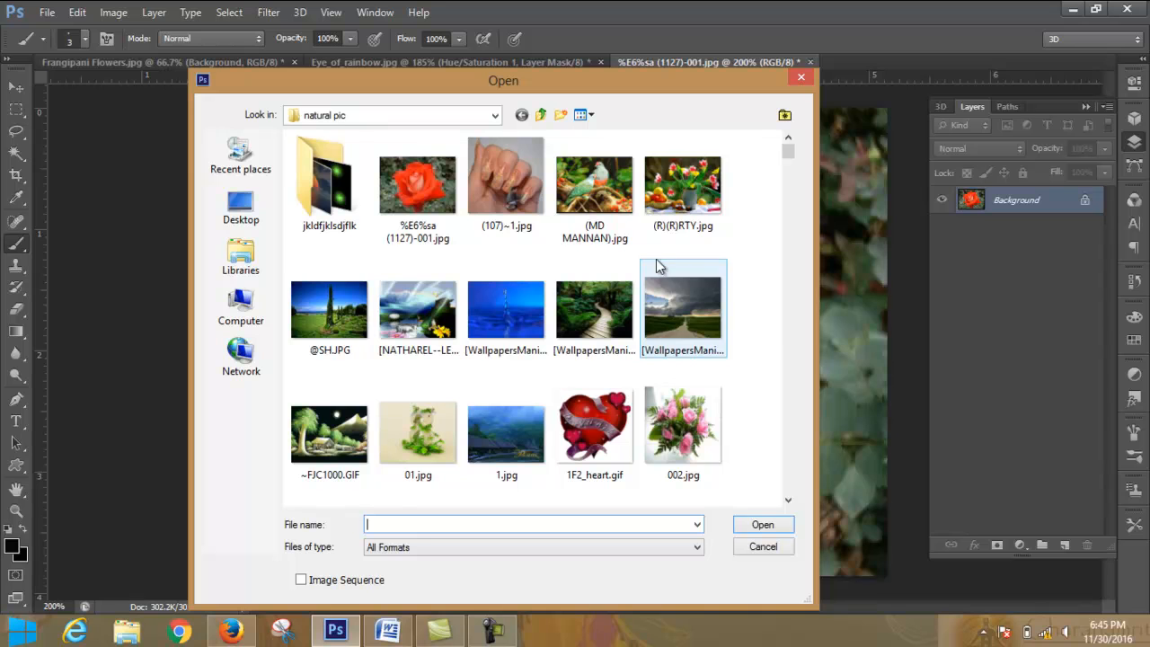
pyautogui.click(708, 203)
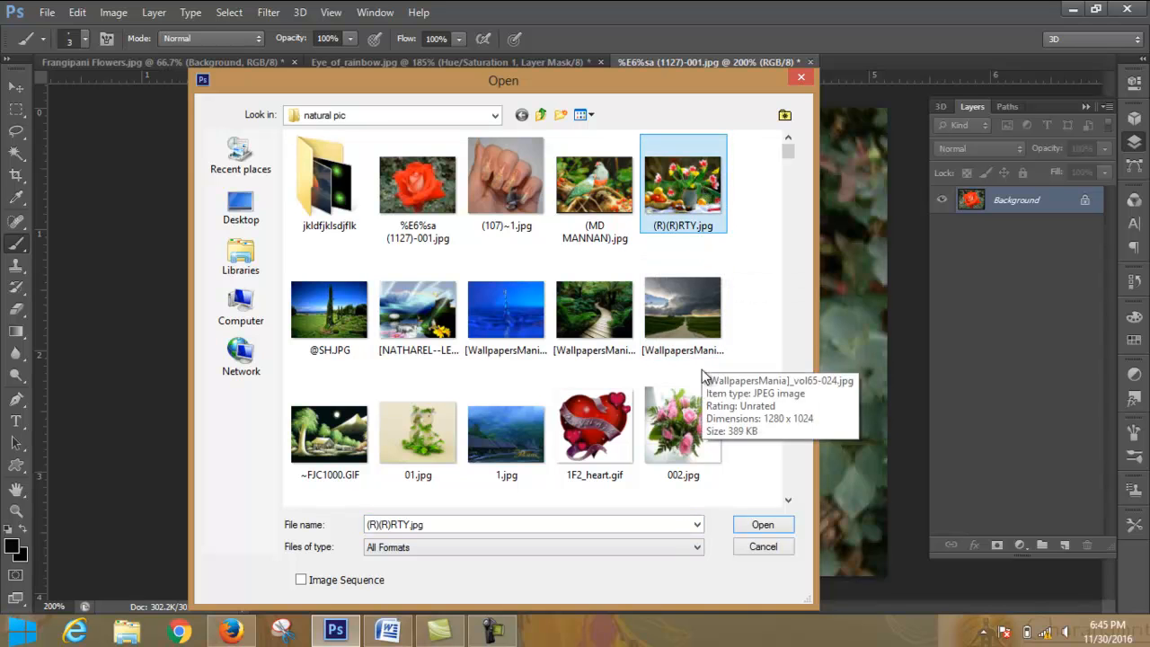
pyautogui.click(690, 418)
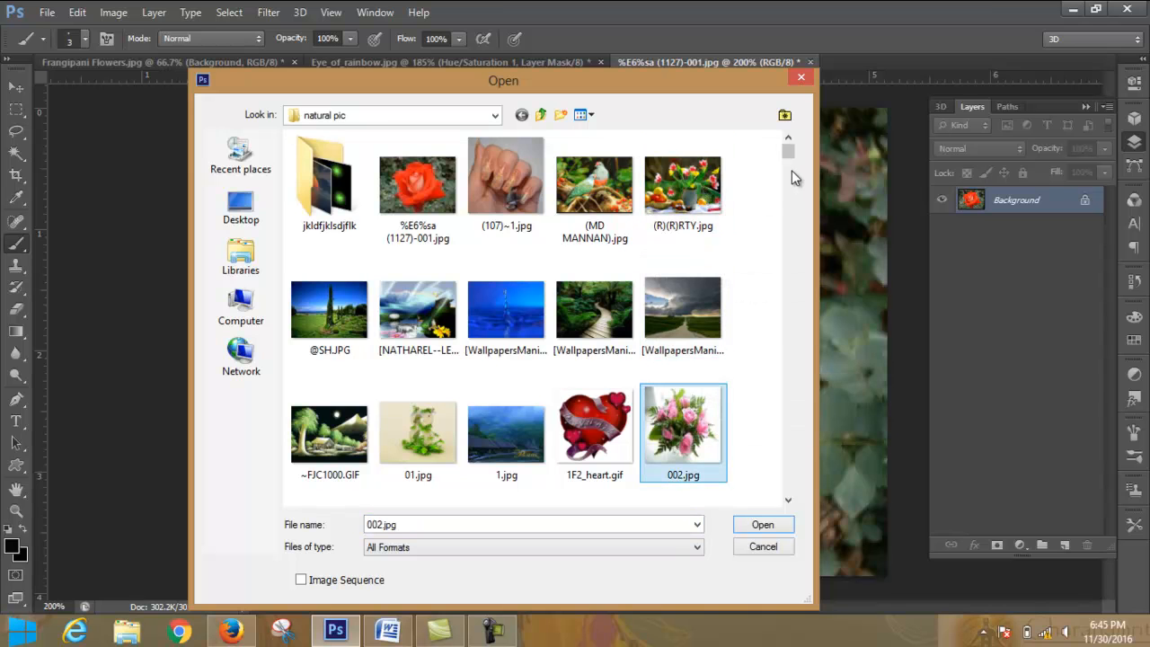
pyautogui.moveTo(789, 151); pyautogui.dragTo(796, 174)
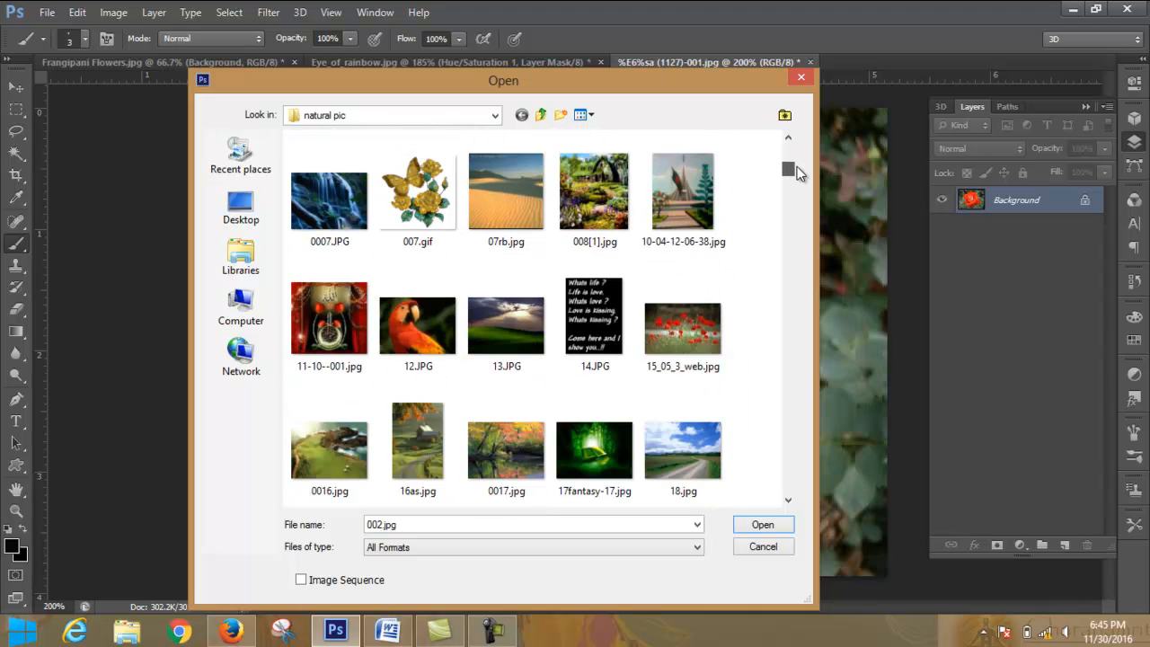
pyautogui.click(698, 334)
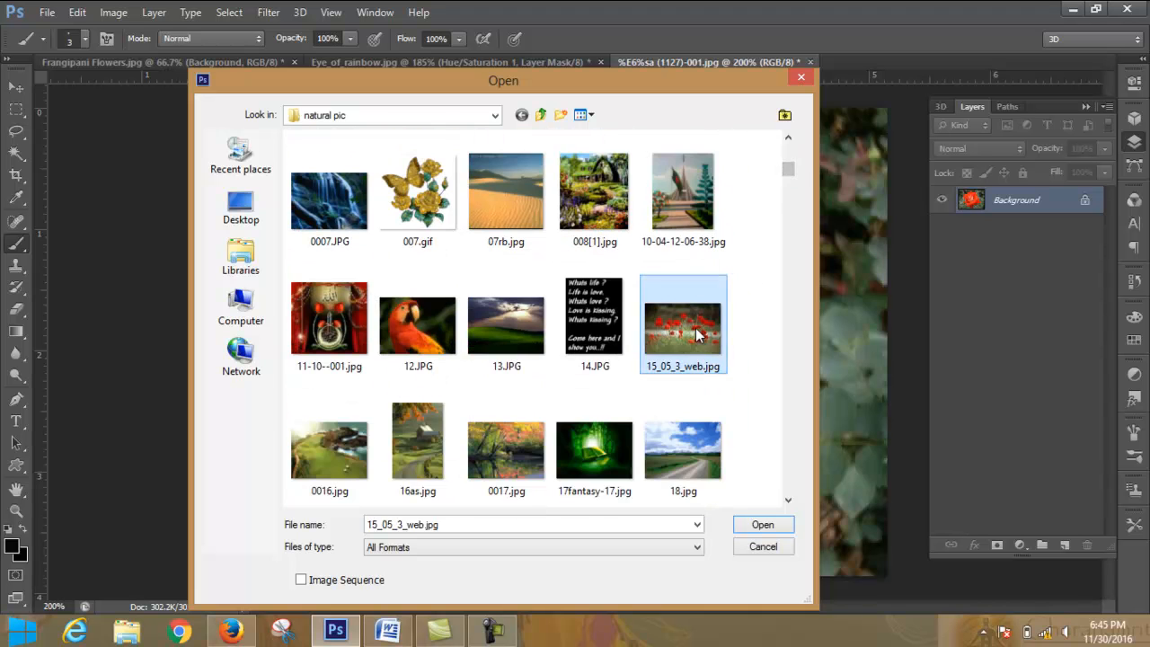
pyautogui.click(763, 525)
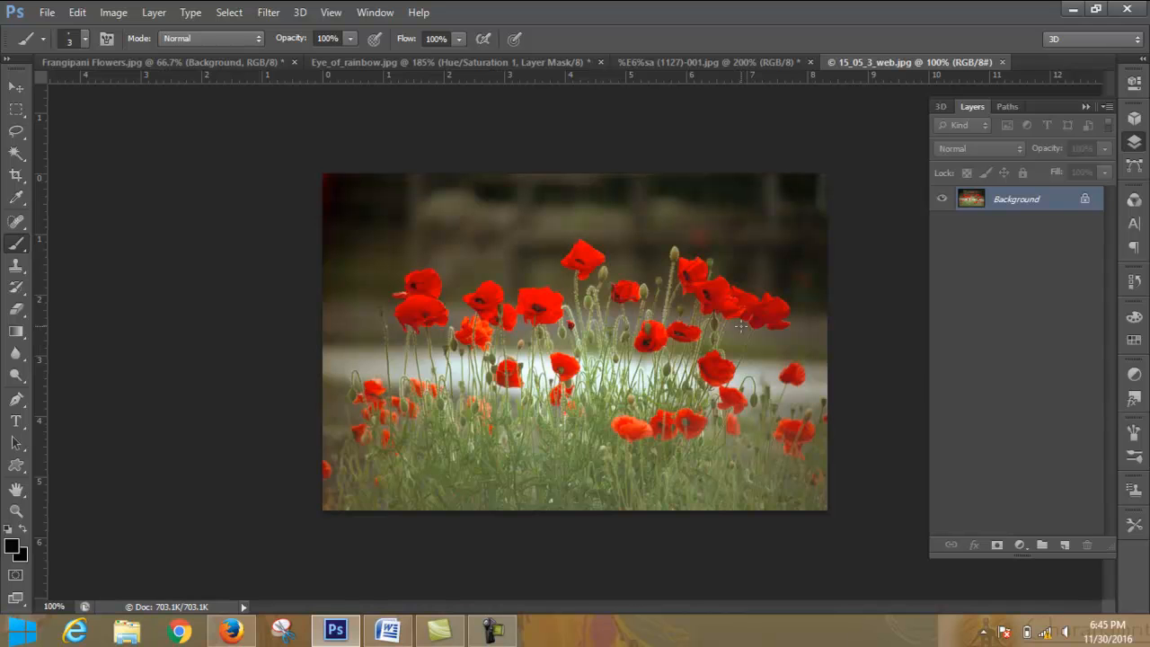
# - Add a Hue/Saturation adjustment layer above the poppy photo and set its Hue to +95
pyautogui.click(1022, 546)
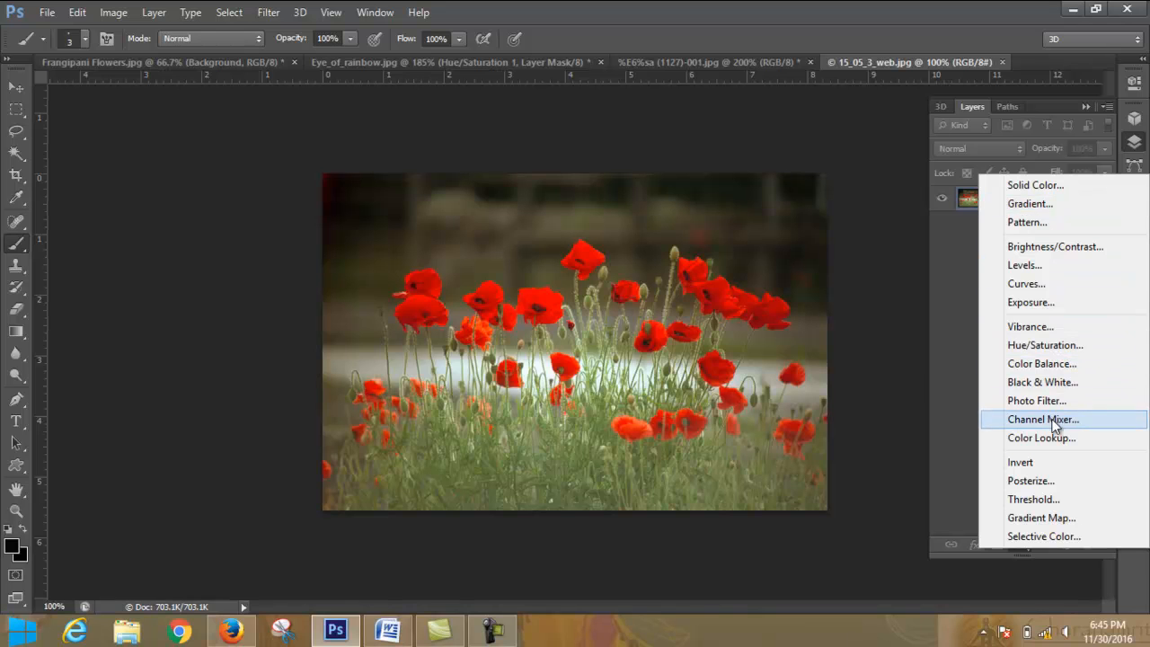
pyautogui.click(1062, 344)
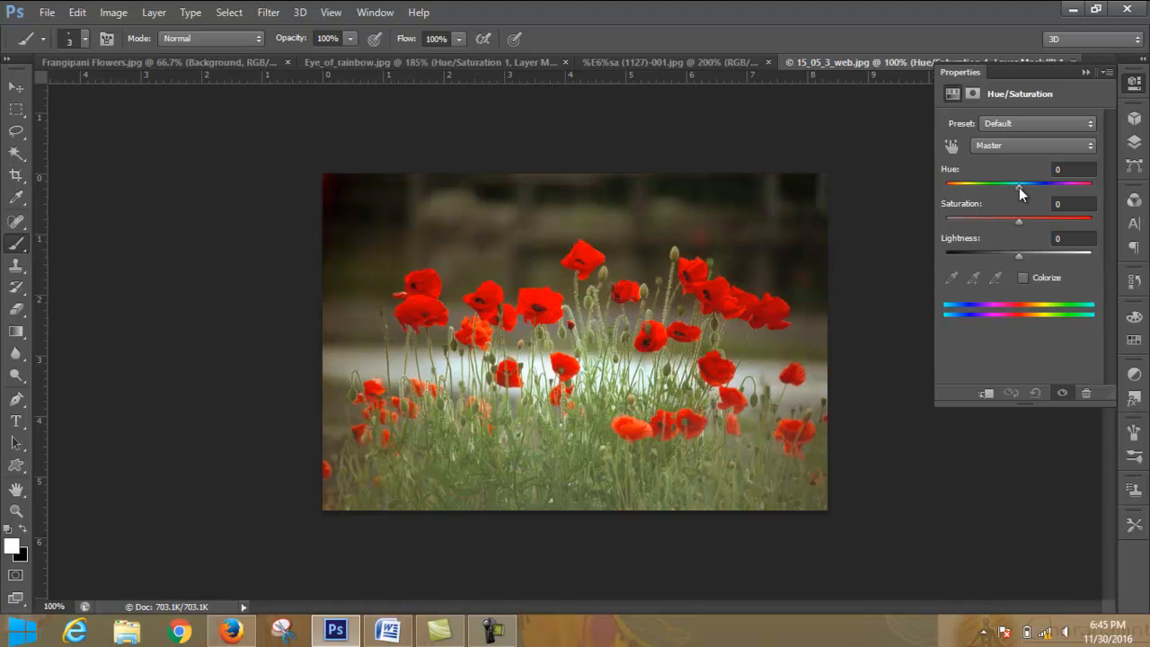
pyautogui.moveTo(1018, 186); pyautogui.dragTo(1065, 192)
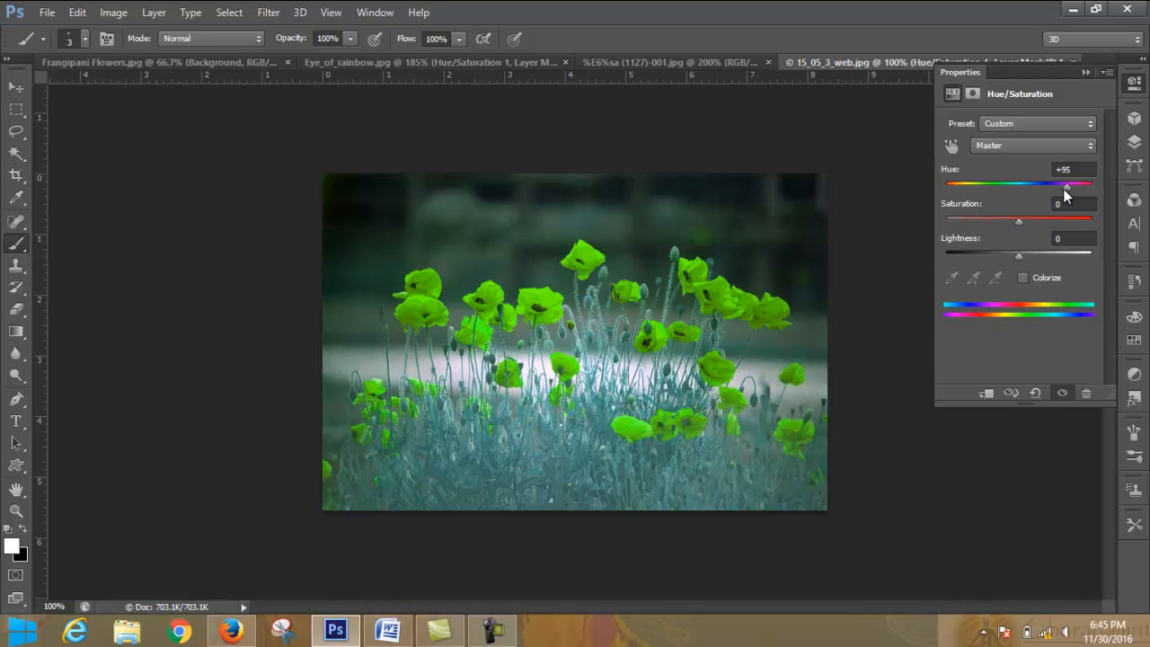
# - Invert the Hue/Saturation layer's mask to black so the color shift is hidden across the whole photo
pyautogui.click(1086, 71)
pyautogui.click(1135, 141)
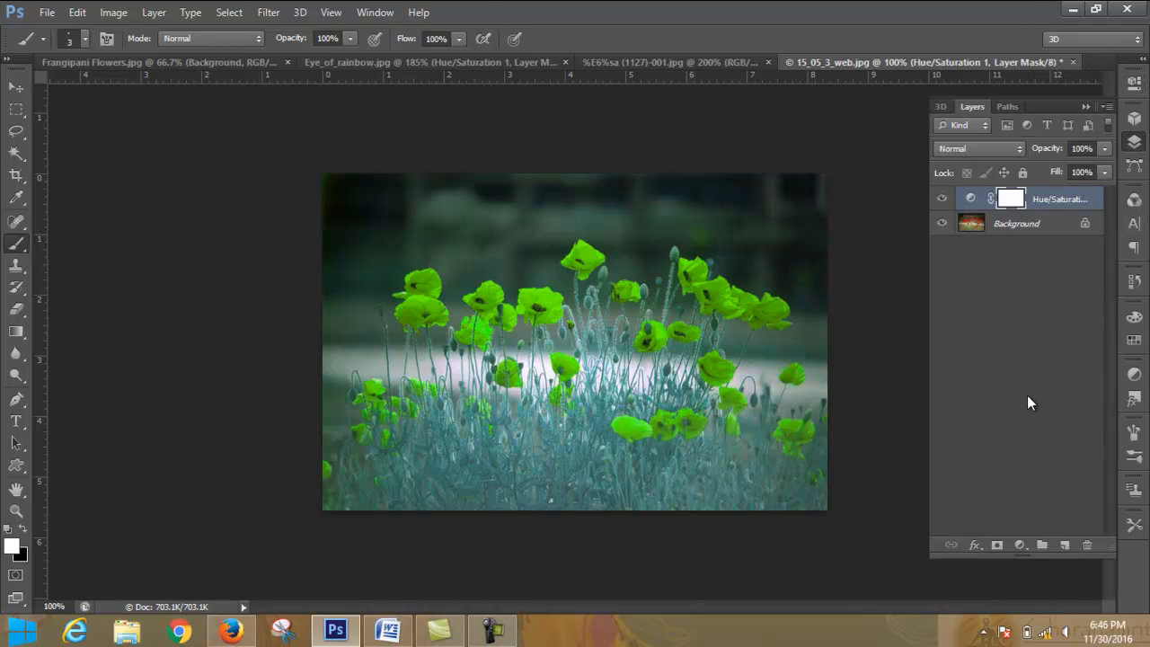
pyautogui.hotkey('ctrl', 'i')
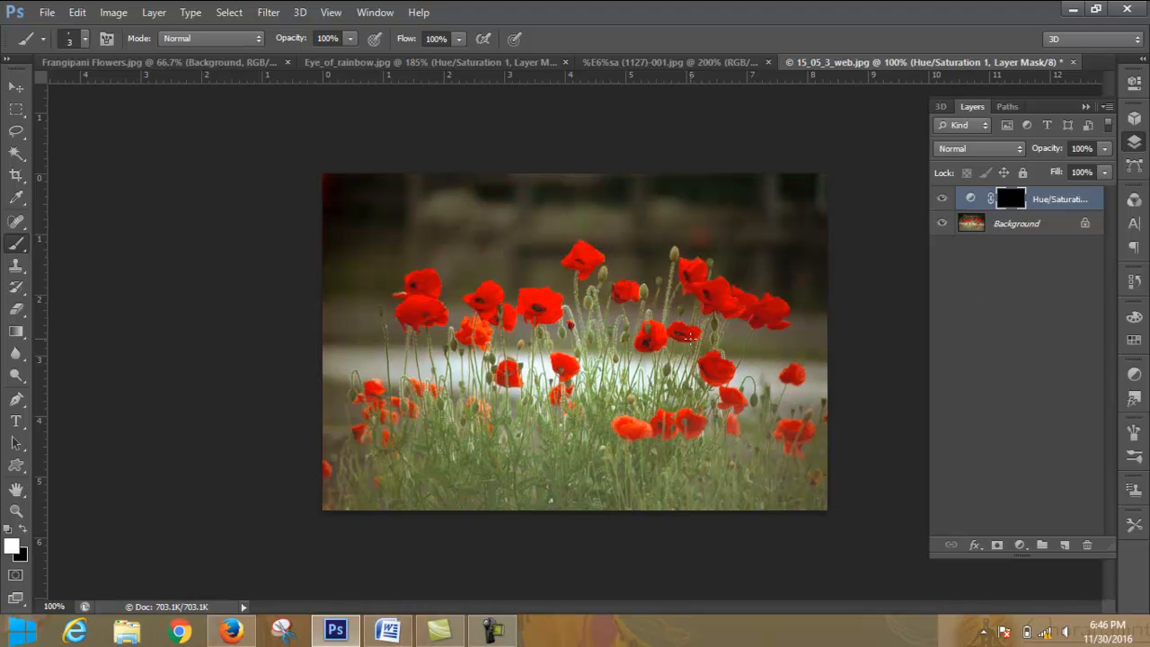
# - Paint white on the Hue/Saturation mask over the tallest poppy's petals with a size 8 brush, leaving its dark center unpainted
pyautogui.hotkey('ctrl', '+')
pyautogui.hotkey('ctrl', '+')
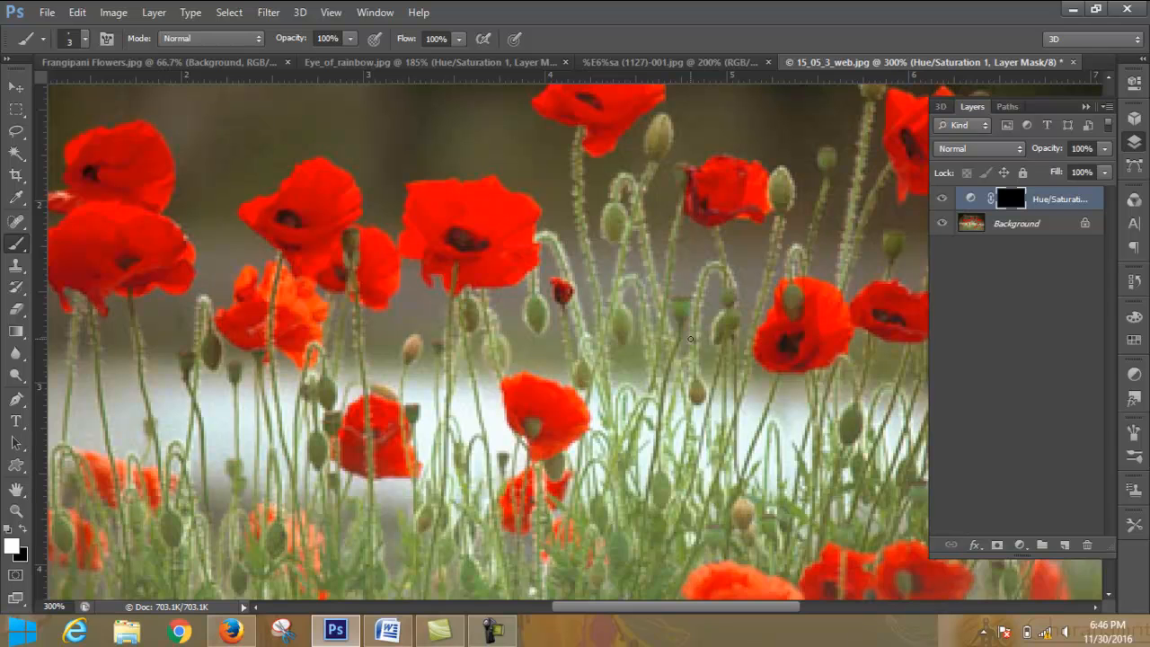
pyautogui.scroll(3, 869, 235)
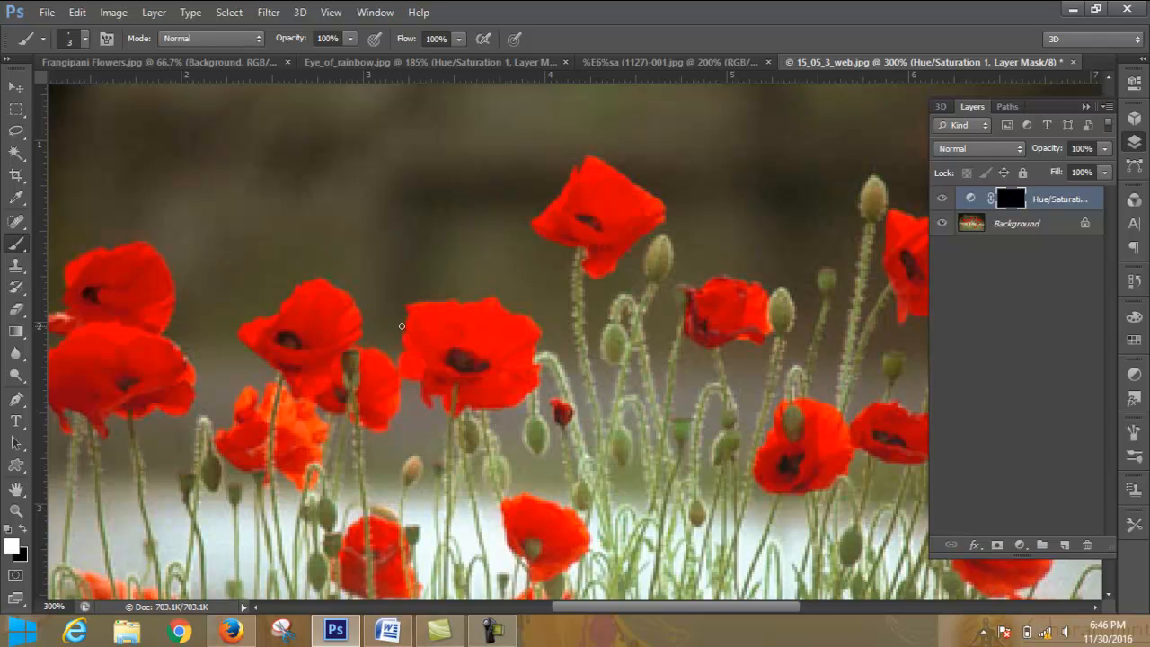
pyautogui.press(']')
pyautogui.press(']')
pyautogui.click(598, 194)
pyautogui.moveTo(611, 199)
pyautogui.mouseDown()
pyautogui.moveTo(594, 165)
pyautogui.moveTo(658, 205)
pyautogui.moveTo(631, 227)
pyautogui.moveTo(637, 206)
pyautogui.moveTo(617, 246)
pyautogui.moveTo(619, 222)
pyautogui.moveTo(589, 193)
pyautogui.moveTo(588, 173)
pyautogui.moveTo(574, 187)
pyautogui.moveTo(594, 163)
pyautogui.moveTo(581, 195)
pyautogui.moveTo(544, 222)
pyautogui.moveTo(566, 200)
pyautogui.moveTo(628, 231)
pyautogui.moveTo(614, 246)
pyautogui.moveTo(537, 229)
pyautogui.moveTo(545, 220)
pyautogui.moveTo(595, 248)
pyautogui.moveTo(601, 267)
pyautogui.moveTo(658, 215)
pyautogui.moveTo(604, 270)
pyautogui.moveTo(615, 240)
pyautogui.moveTo(537, 226)
pyautogui.moveTo(577, 236)
pyautogui.moveTo(599, 273)
pyautogui.moveTo(622, 241)
pyautogui.mouseUp()
pyautogui.moveTo(568, 191)
pyautogui.mouseDown()
pyautogui.moveTo(597, 163)
pyautogui.moveTo(660, 212)
pyautogui.moveTo(655, 226)
pyautogui.moveTo(613, 226)
pyautogui.moveTo(610, 238)
pyautogui.moveTo(610, 218)
pyautogui.moveTo(579, 209)
pyautogui.moveTo(593, 236)
pyautogui.moveTo(606, 223)
pyautogui.mouseUp()
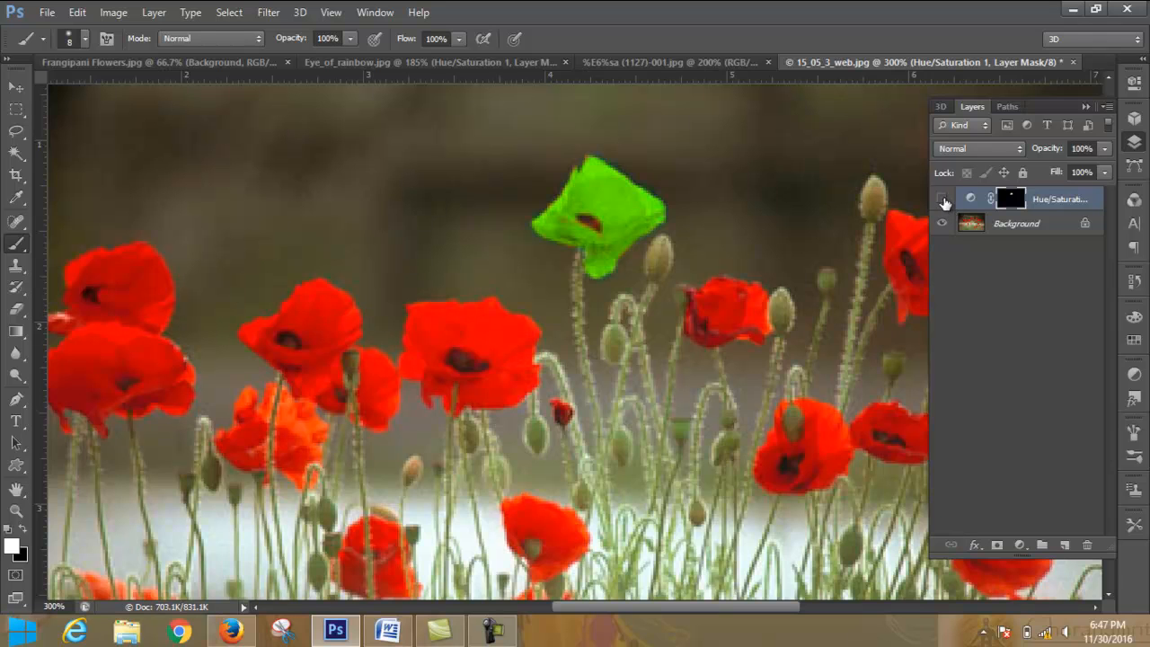
# - Toggle the Hue/Saturation layer's visibility off and on to compare the recolored poppy with the original
pyautogui.click(943, 199)
pyautogui.click(942, 200)
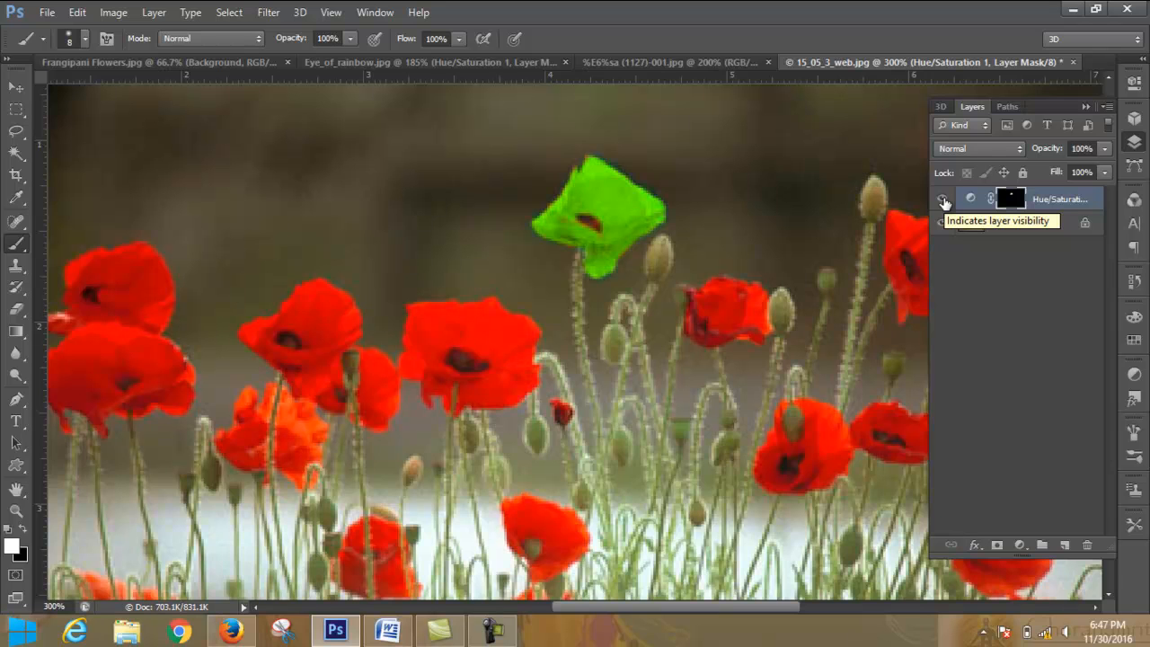
pyautogui.click(943, 200)
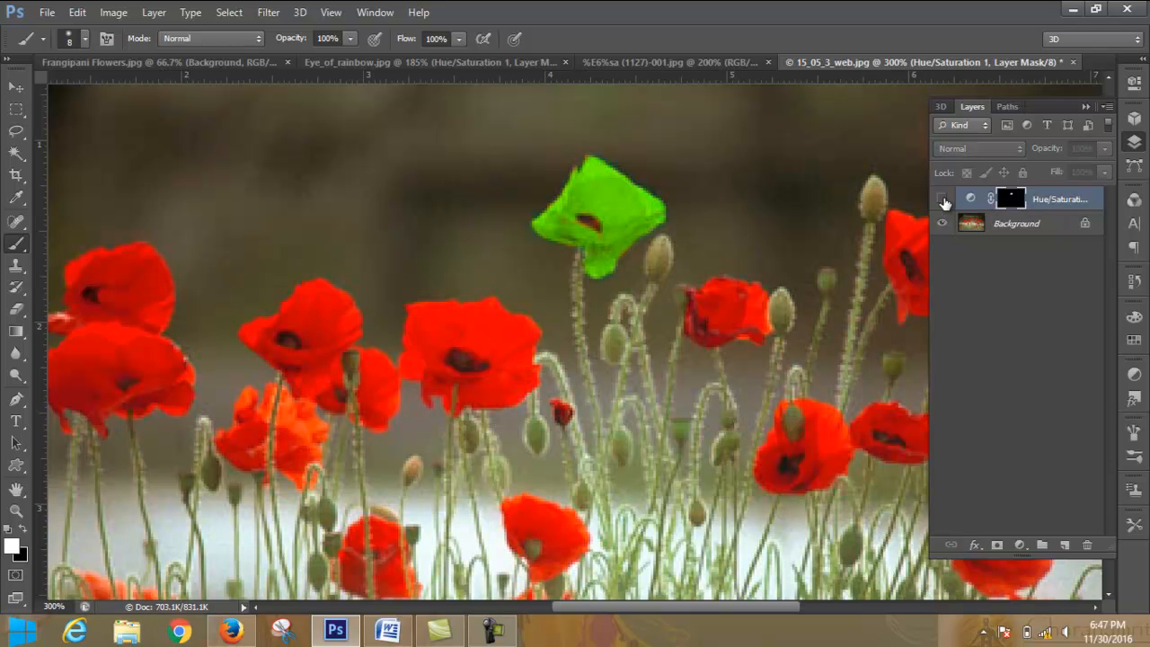
pyautogui.click(943, 200)
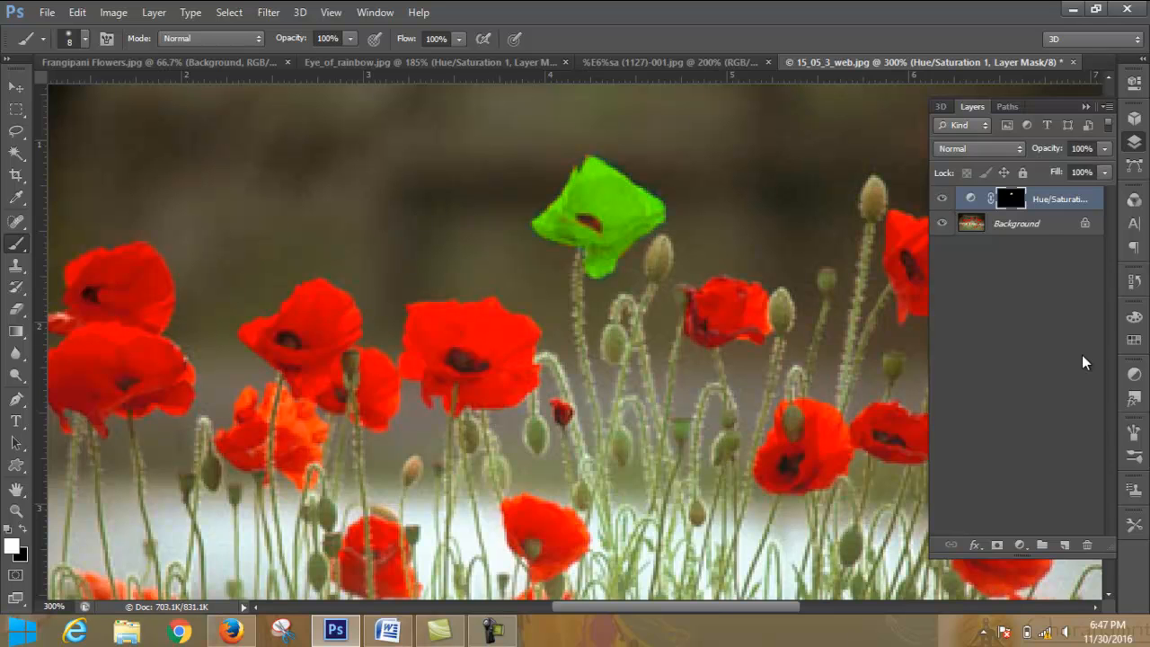
# - Add a second Hue/Saturation adjustment layer directly above the Background and set its Hue to +20
pyautogui.click(1043, 225)
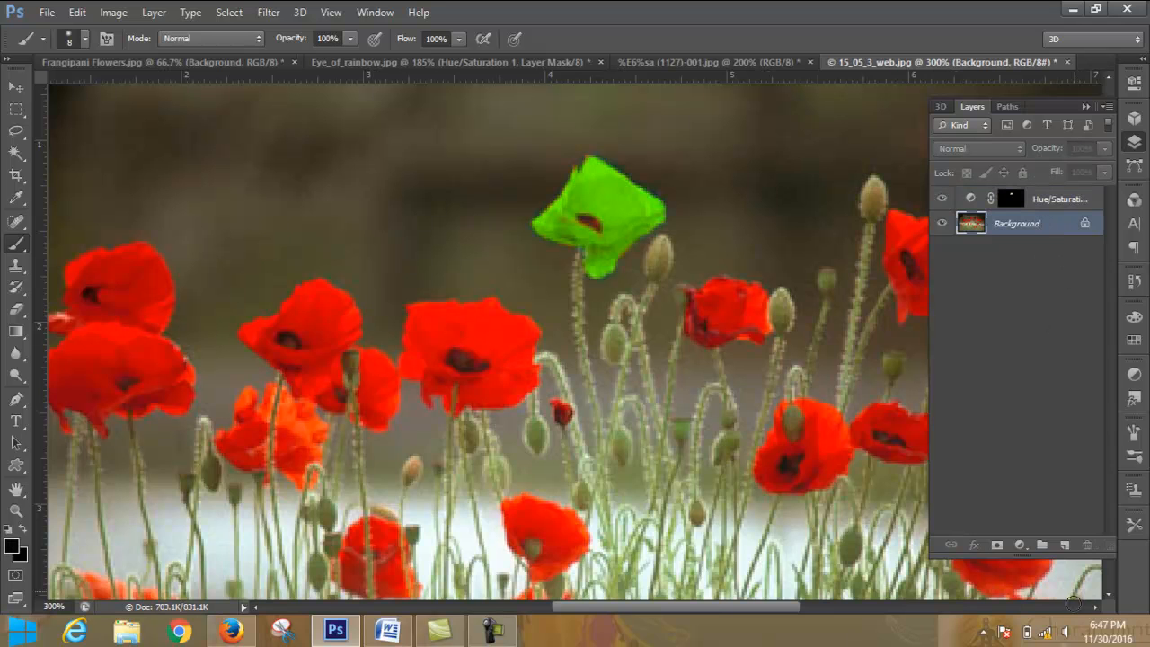
pyautogui.click(1020, 545)
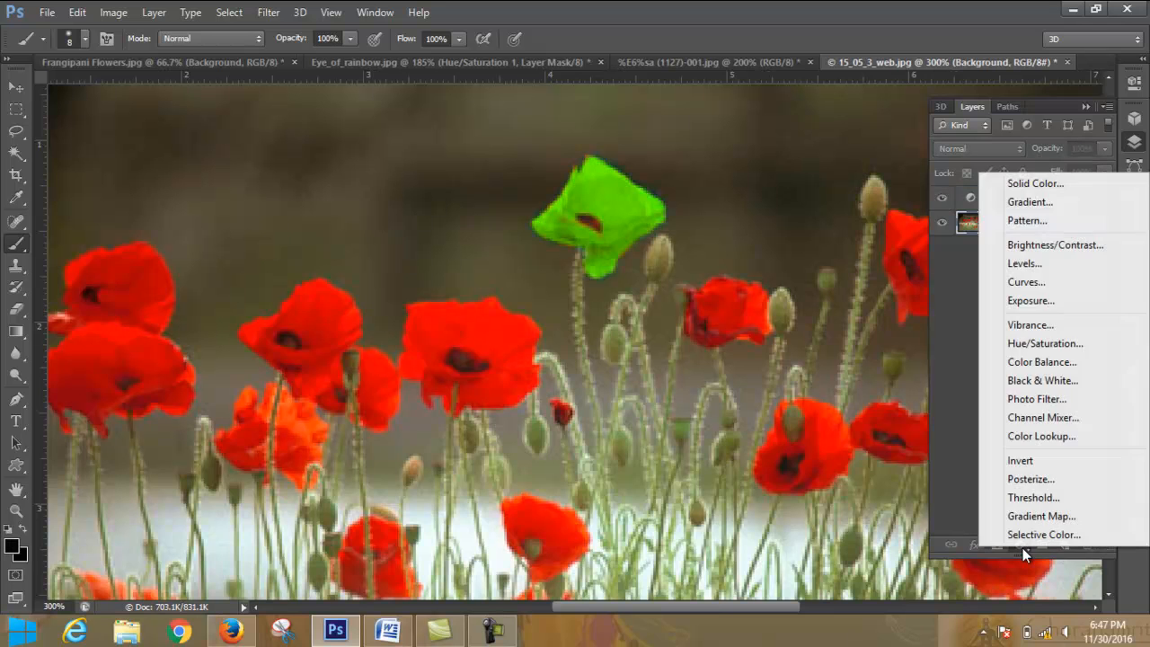
pyautogui.click(1061, 346)
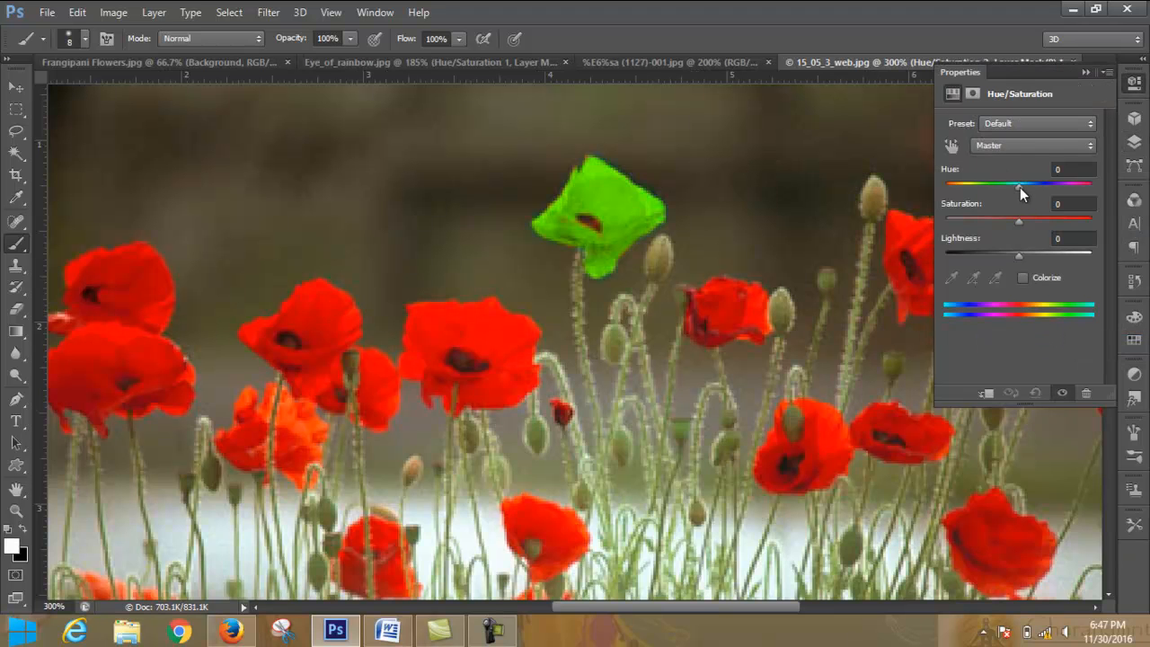
pyautogui.moveTo(1021, 187)
pyautogui.mouseDown()
pyautogui.moveTo(1057, 186)
pyautogui.moveTo(1035, 186)
pyautogui.mouseUp()
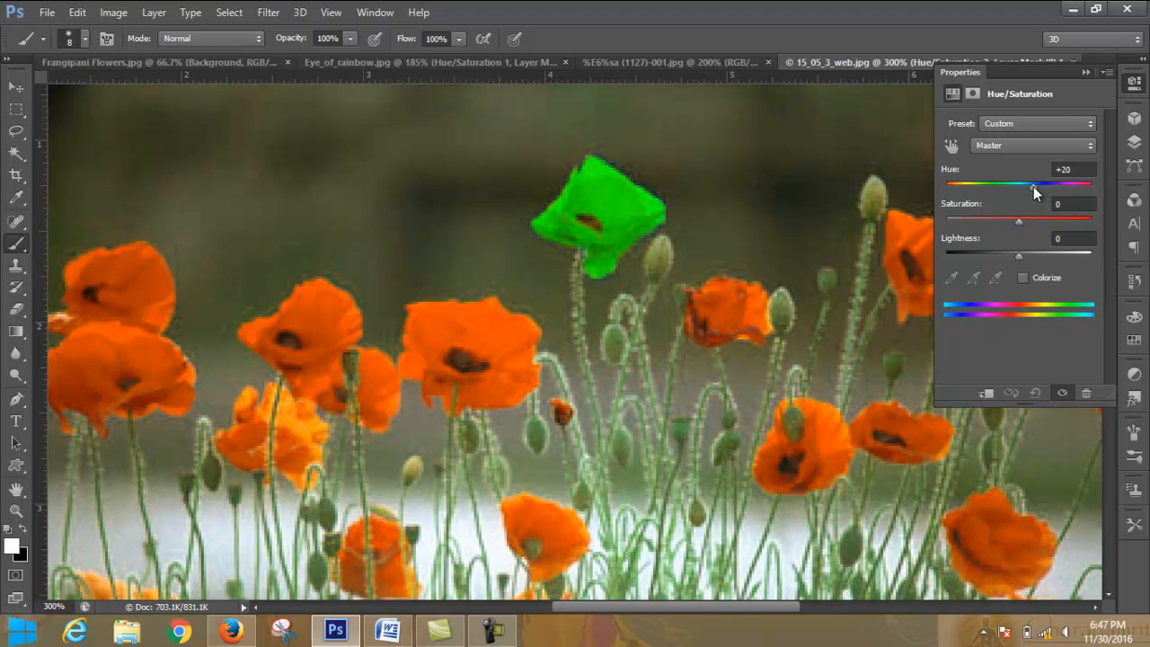
pyautogui.click(1086, 73)
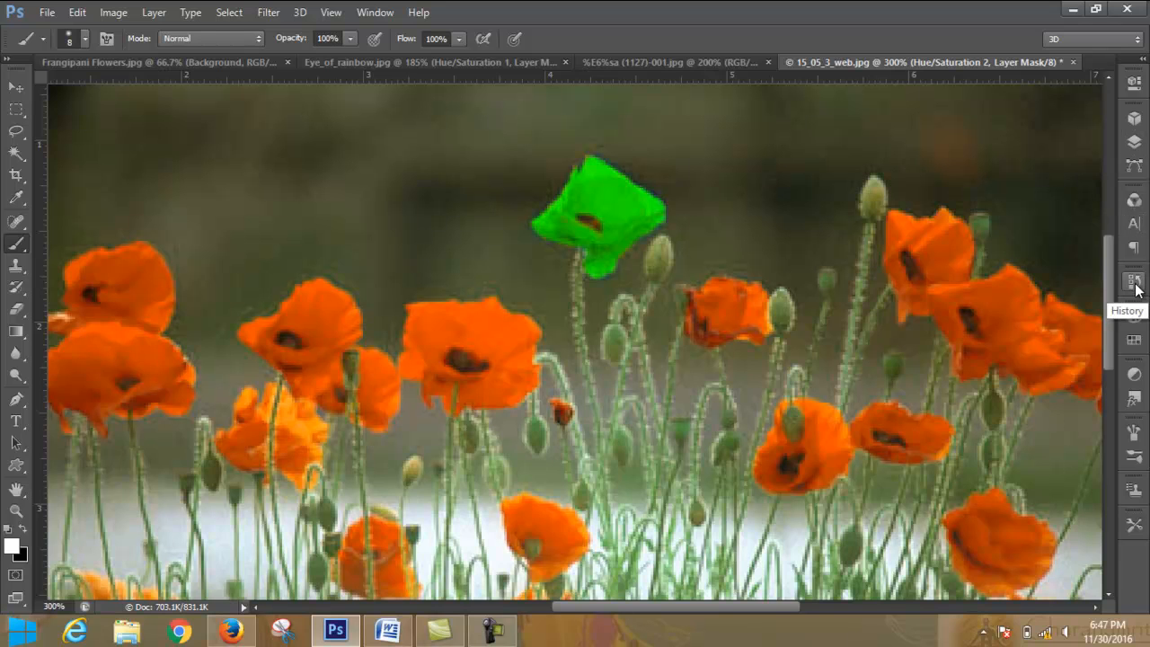
pyautogui.click(1135, 144)
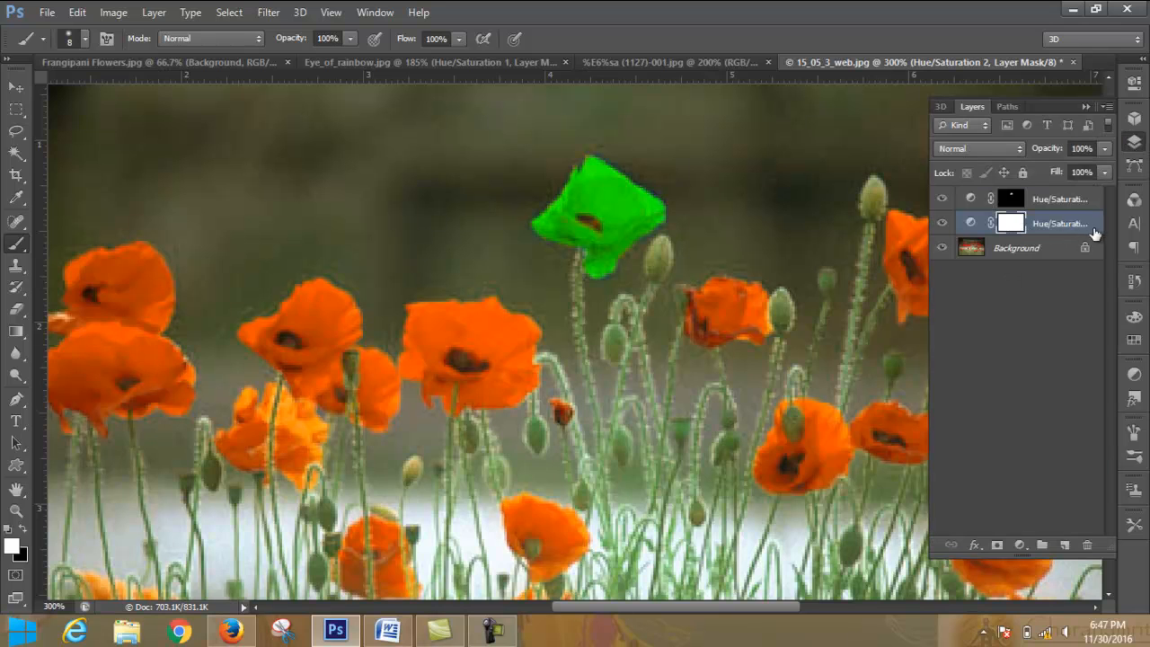
# - Toggle the visibility of the second Hue/Saturation layer off and on to compare the overall color shift
pyautogui.click(943, 225)
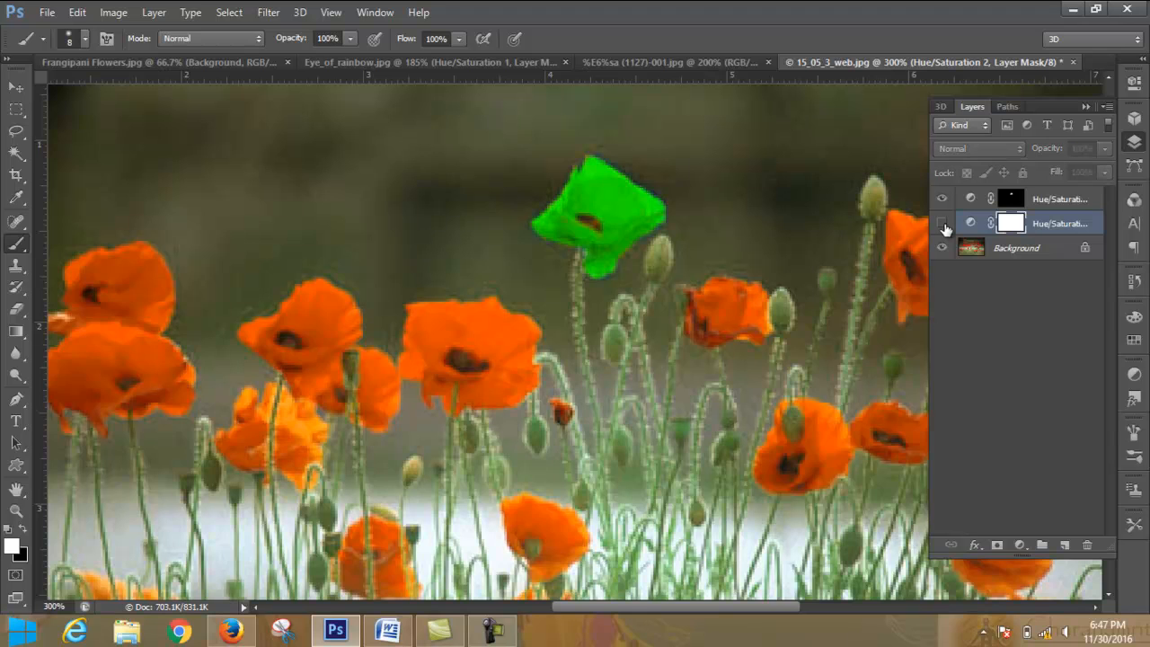
pyautogui.click(942, 225)
pyautogui.click(943, 225)
pyautogui.click(942, 224)
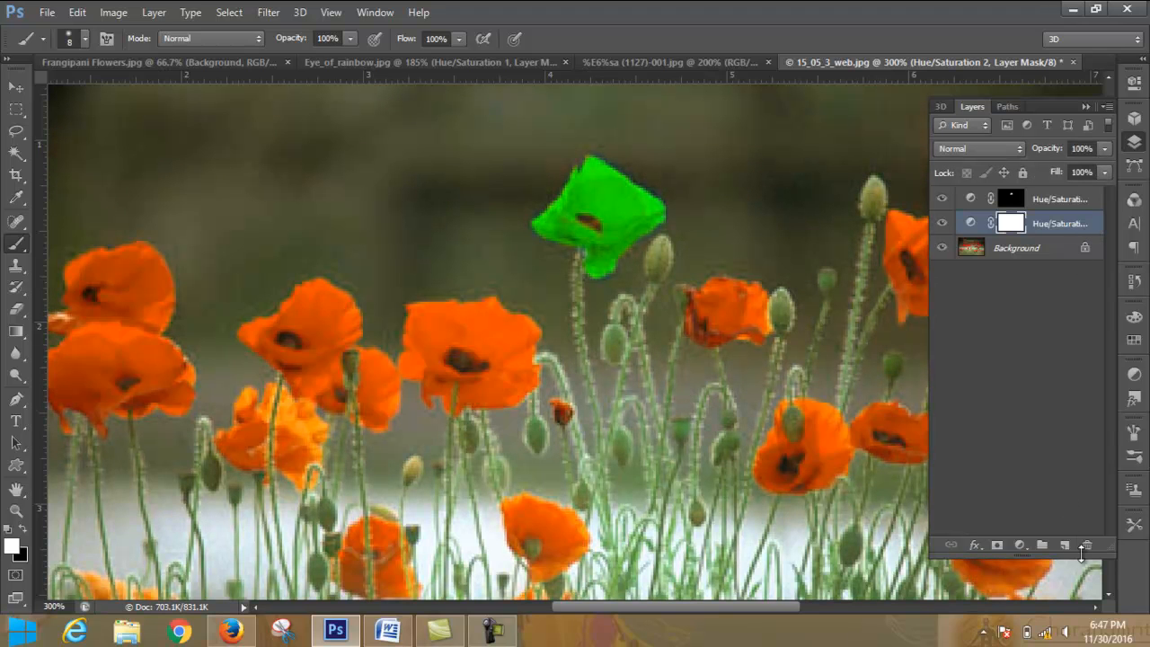
# - Delete the mask of the second Hue/Saturation layer, followed by the adjustment layer itself
pyautogui.click(1087, 544)
pyautogui.click(558, 244)
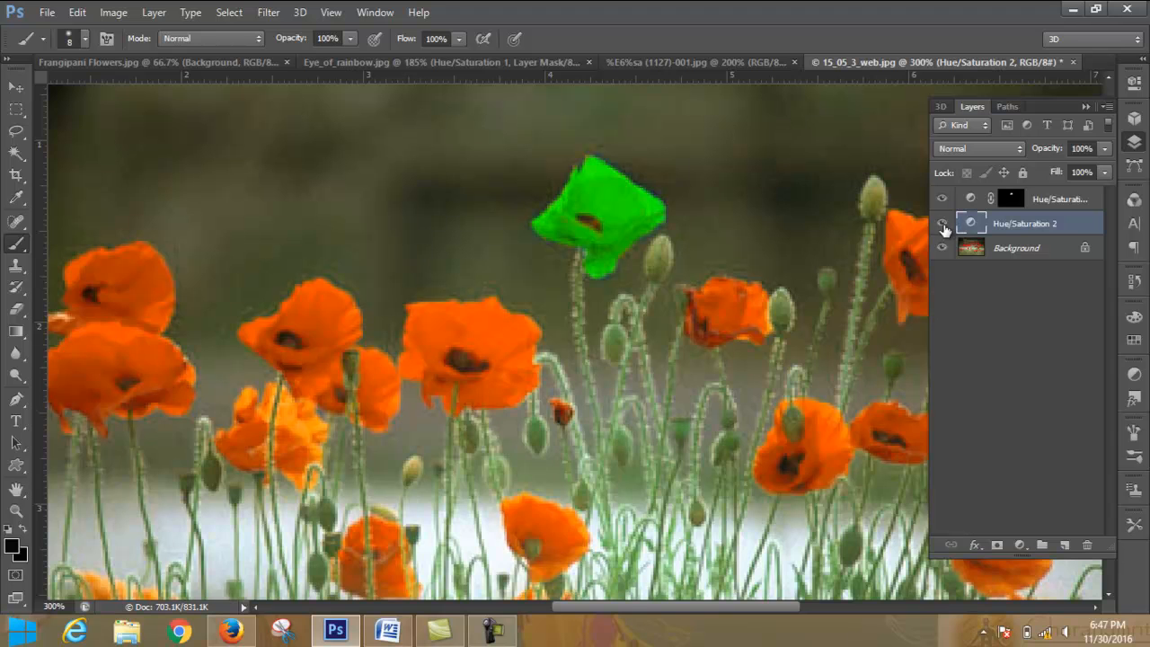
pyautogui.click(1087, 545)
pyautogui.click(559, 241)
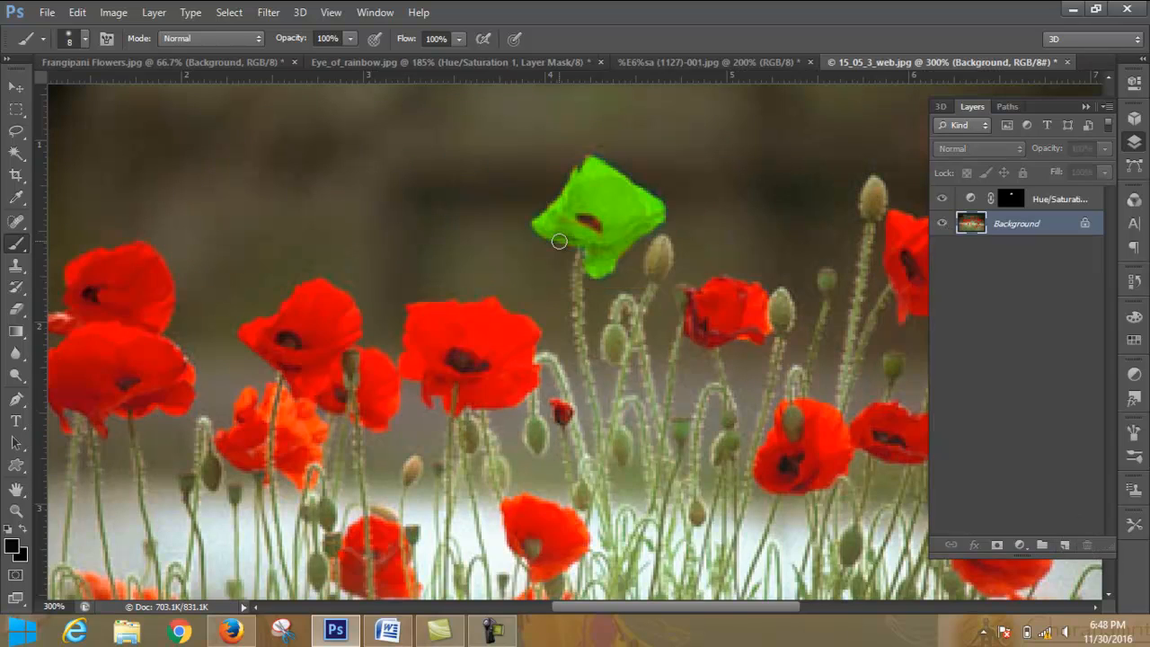
# - Toggle the remaining Hue/Saturation layer off and on repeatedly to compare the green poppy with the original red
pyautogui.click(944, 198)
pyautogui.click(943, 197)
pyautogui.click(942, 200)
pyautogui.click(942, 200)
pyautogui.click(942, 199)
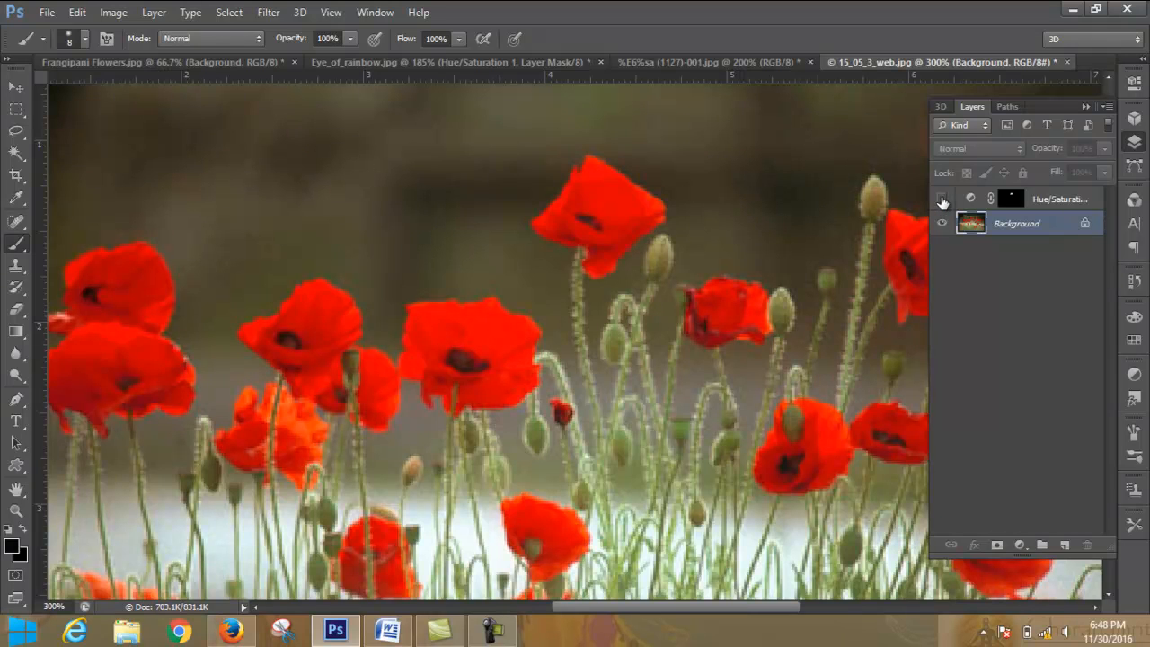
pyautogui.click(942, 200)
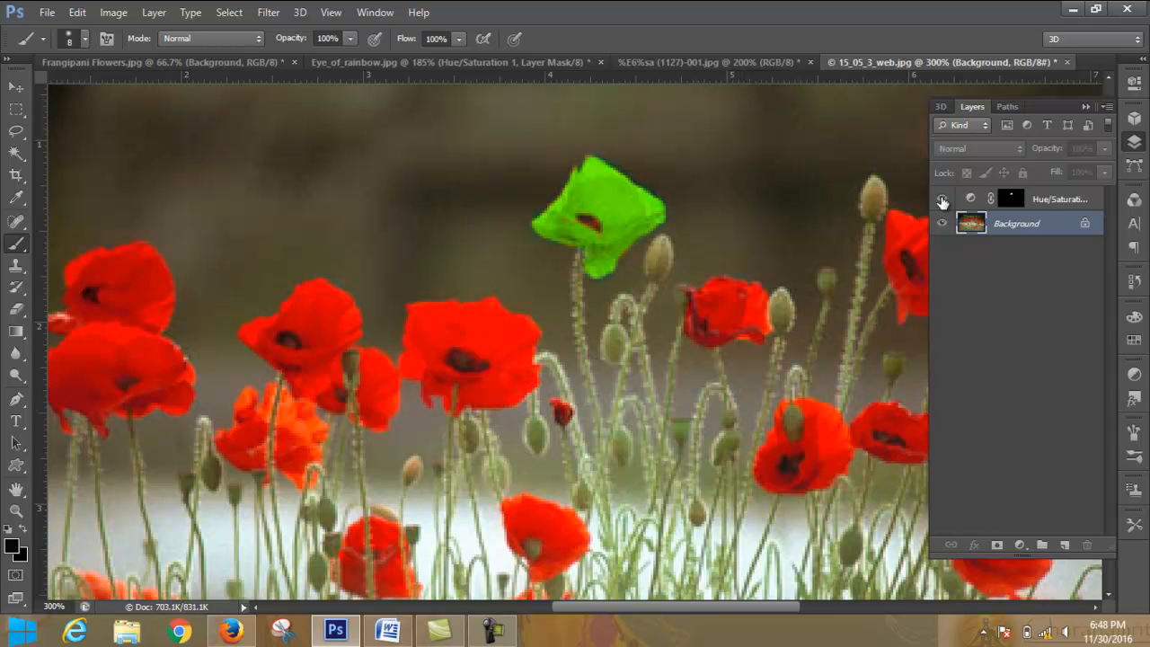
pyautogui.click(942, 199)
pyautogui.click(942, 200)
# - Add a Hue/Saturation adjustment layer directly above the Background with Hue +78 and invert its mask to black
pyautogui.click(1020, 545)
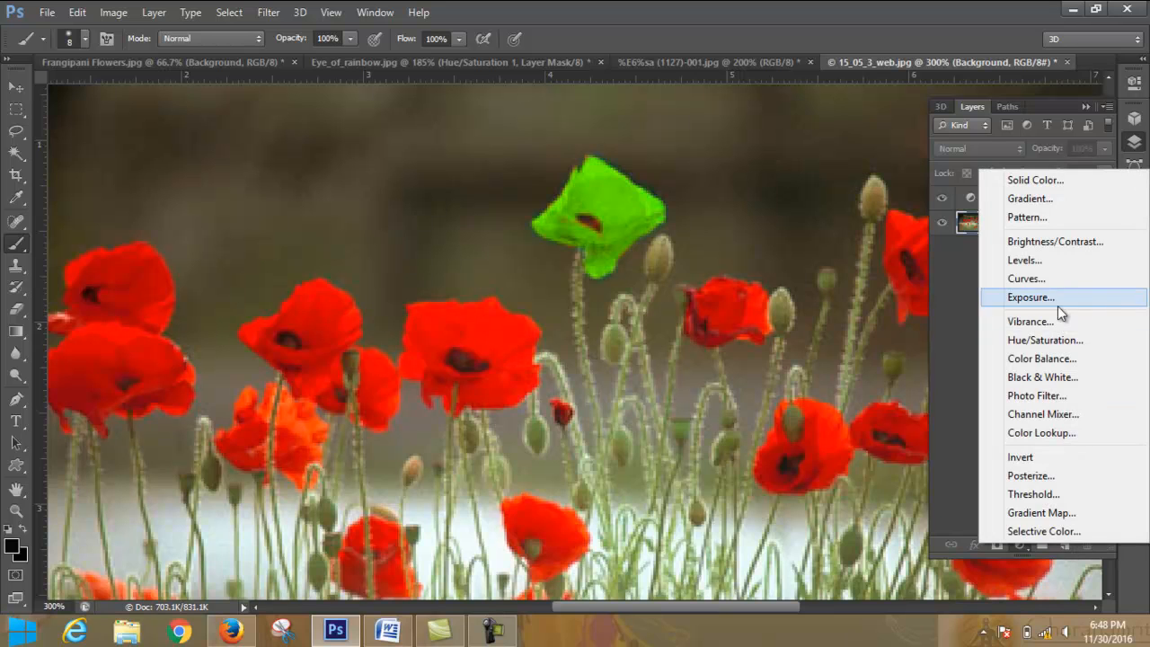
pyautogui.click(1057, 340)
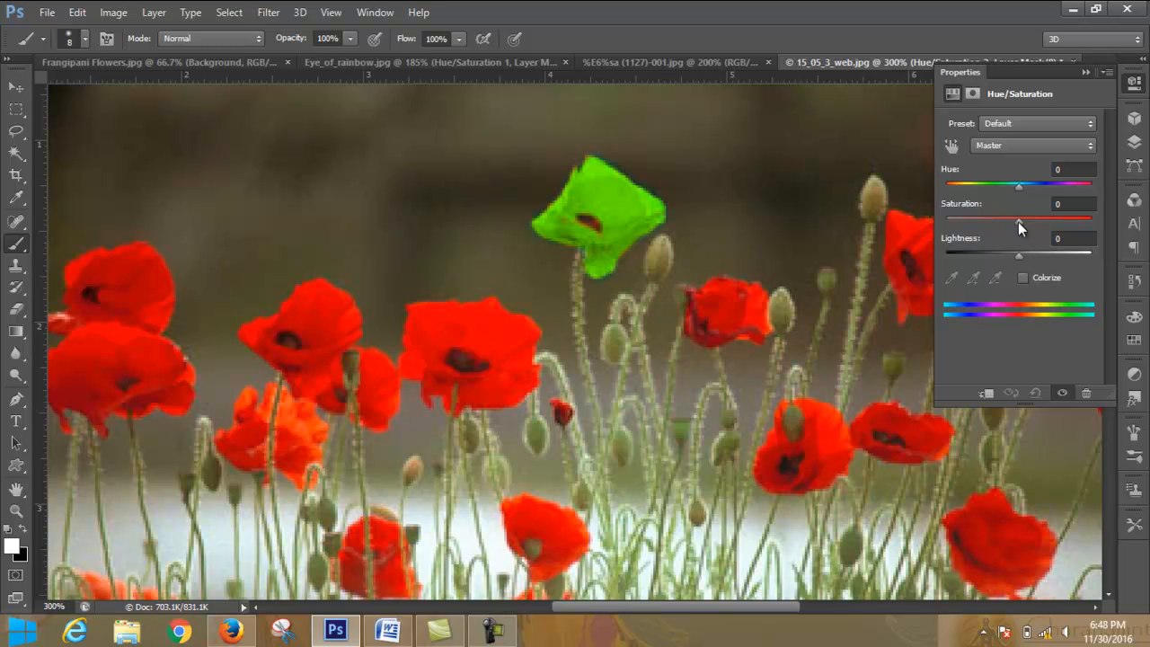
pyautogui.moveTo(1018, 187); pyautogui.dragTo(1062, 189)
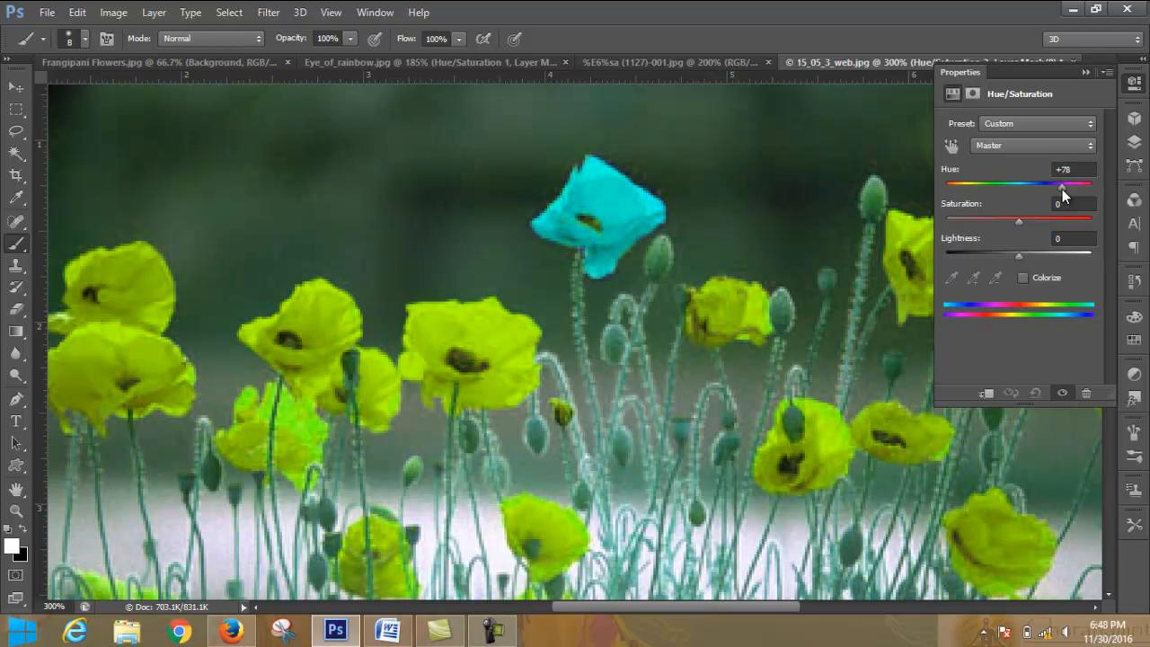
pyautogui.click(1085, 72)
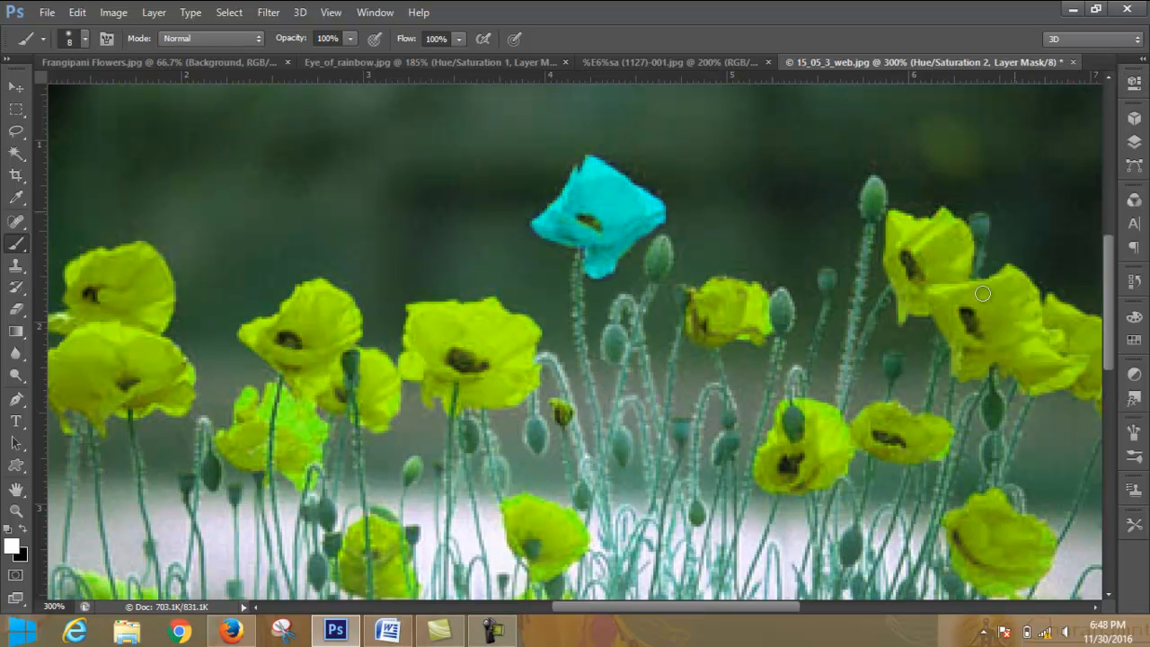
pyautogui.click(1134, 143)
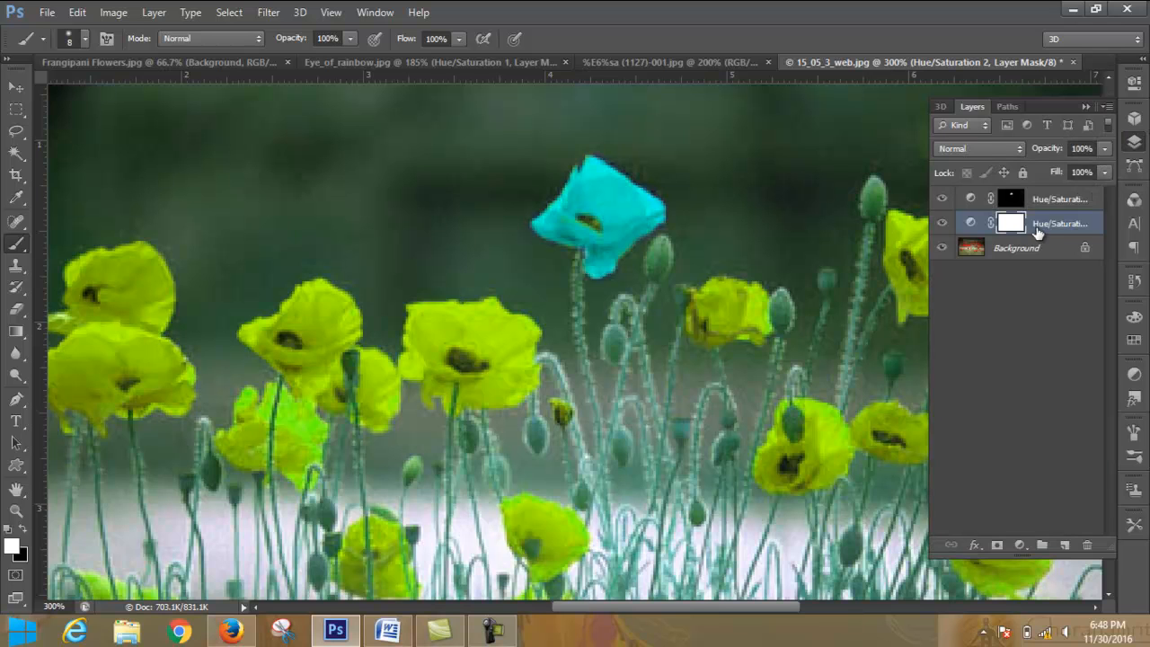
pyautogui.hotkey('ctrl', 'i')
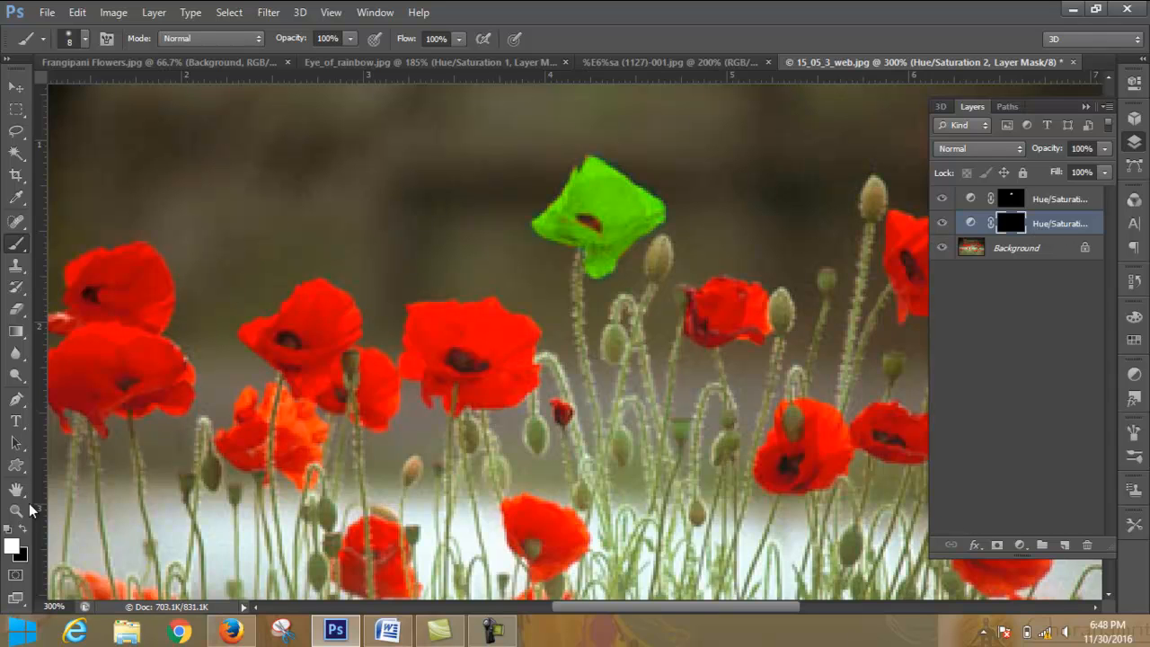
# - Paint a white patch on the mask over the wide central poppy's upper petals, then hide and delete that Hue/Saturation layer
pyautogui.moveTo(437, 336)
pyautogui.mouseDown()
pyautogui.moveTo(480, 327)
pyautogui.moveTo(437, 317)
pyautogui.moveTo(483, 340)
pyautogui.moveTo(438, 320)
pyautogui.moveTo(449, 310)
pyautogui.moveTo(518, 334)
pyautogui.moveTo(485, 325)
pyautogui.moveTo(496, 309)
pyautogui.mouseUp()
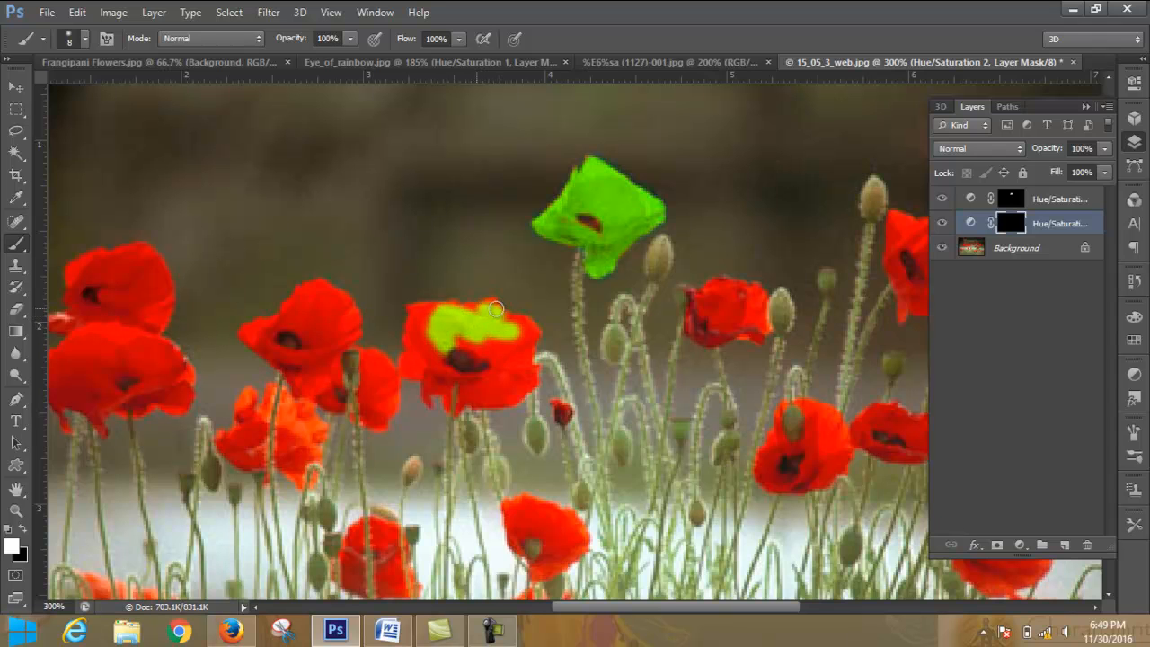
pyautogui.click(942, 222)
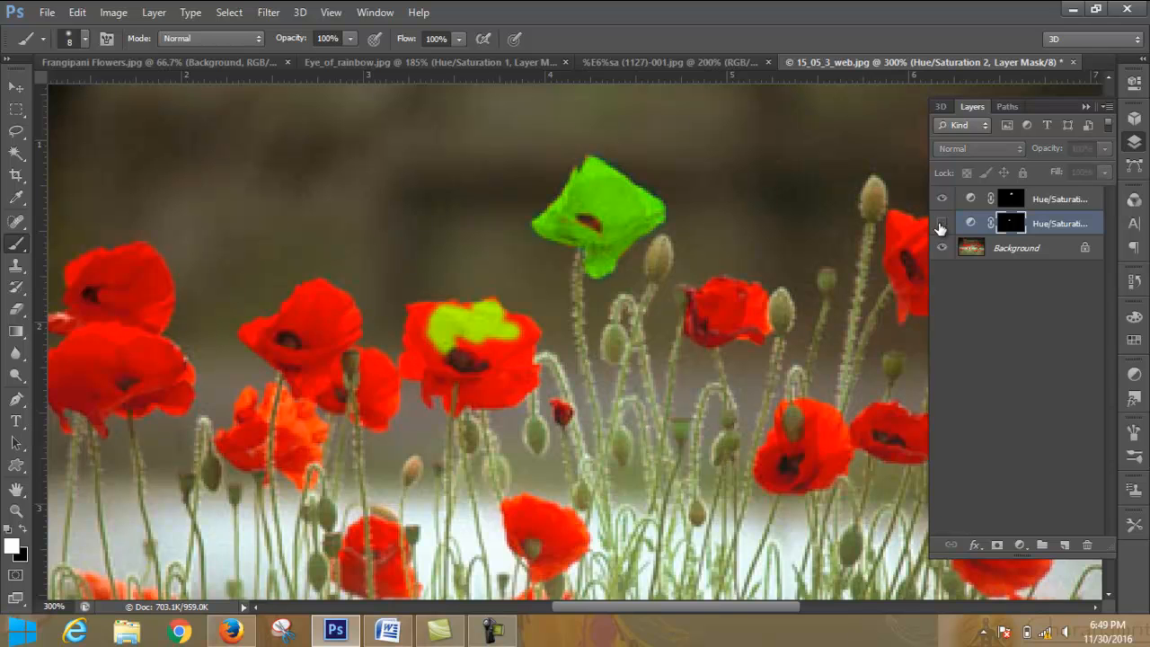
pyautogui.rightClick(1083, 225)
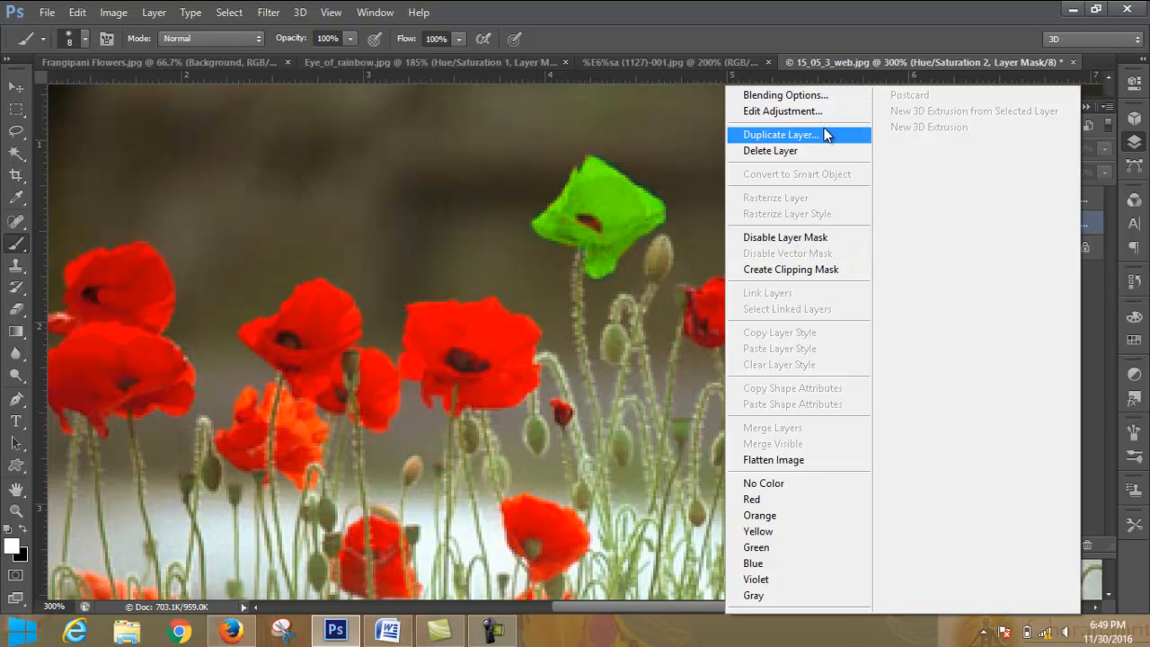
pyautogui.click(791, 150)
pyautogui.click(546, 239)
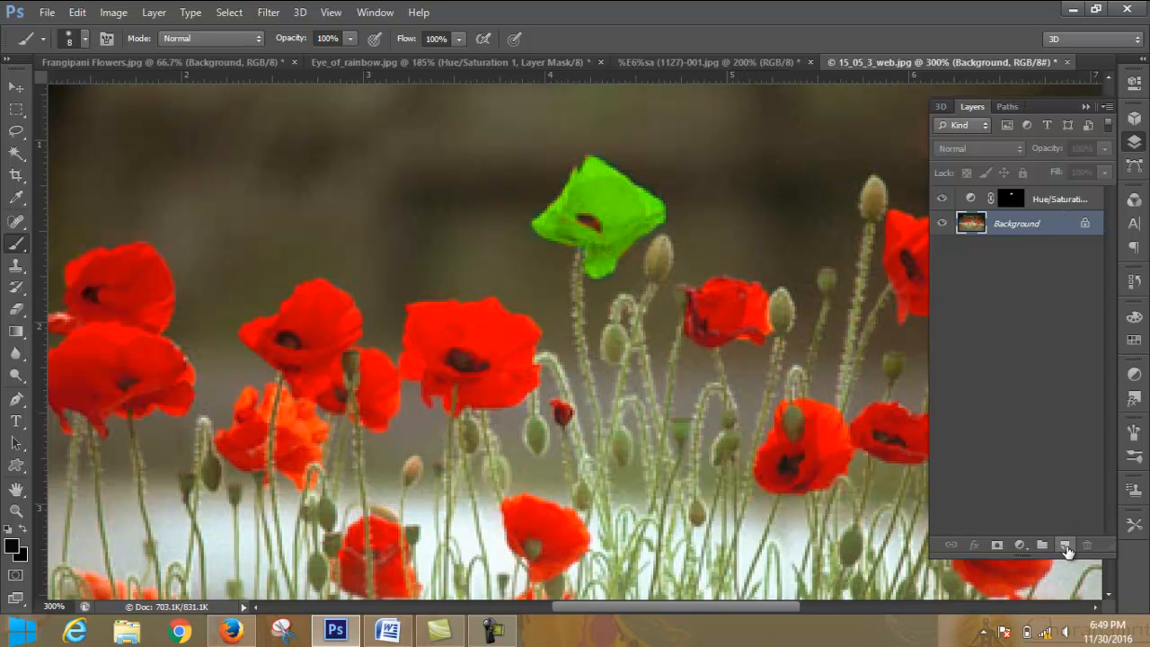
# - Add a Hue/Saturation adjustment layer directly above the Background with Hue -53 and invert its mask to black
pyautogui.click(1019, 547)
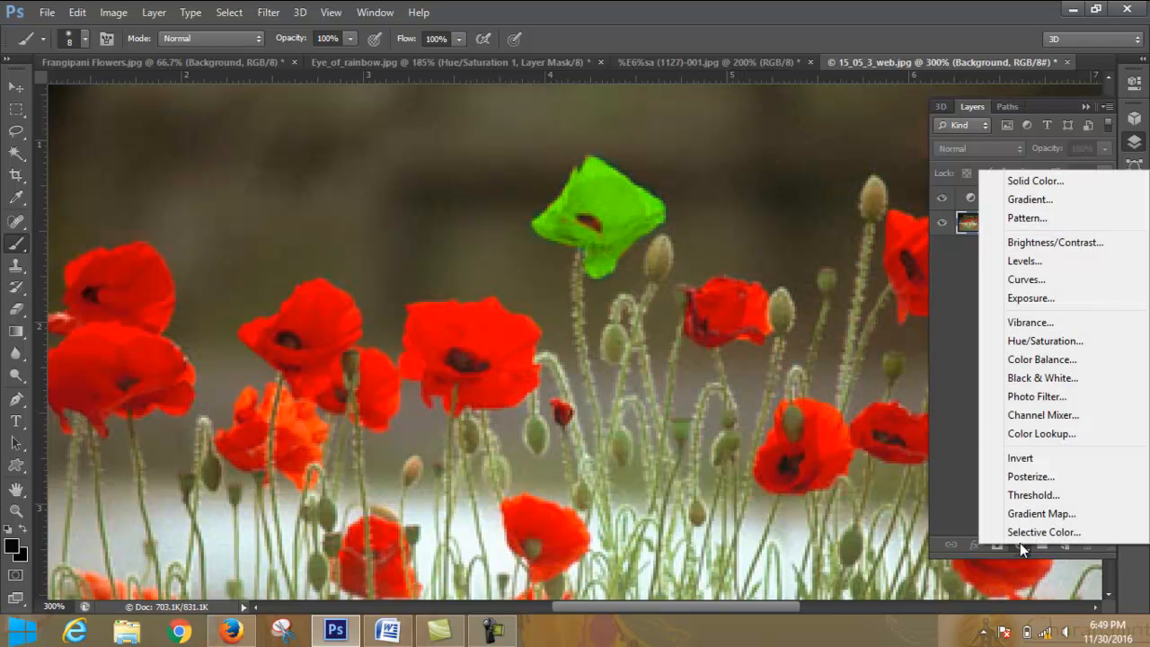
pyautogui.click(1060, 340)
pyautogui.moveTo(1019, 190); pyautogui.dragTo(984, 188)
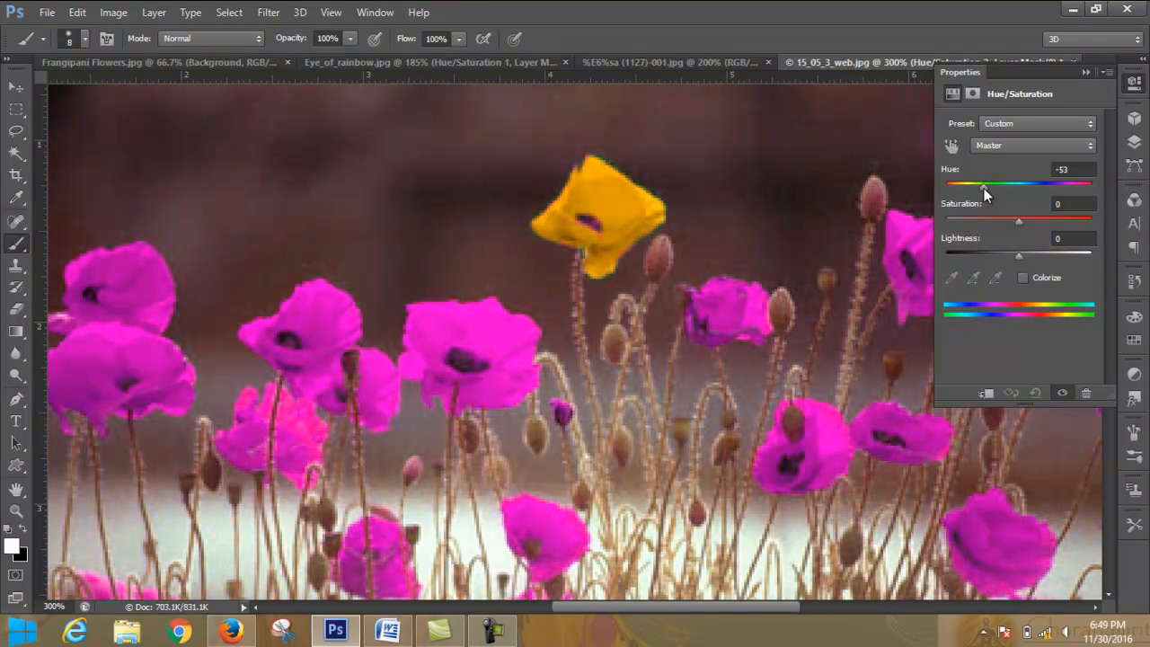
pyautogui.click(1085, 71)
pyautogui.click(1135, 142)
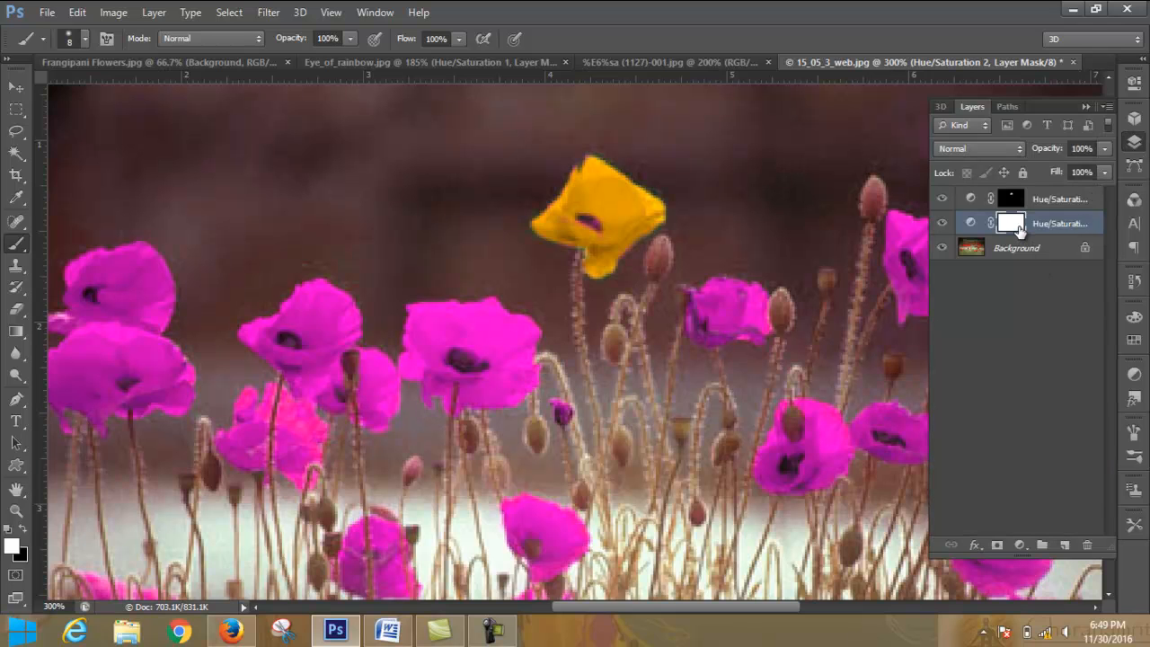
pyautogui.hotkey('ctrl', 'i')
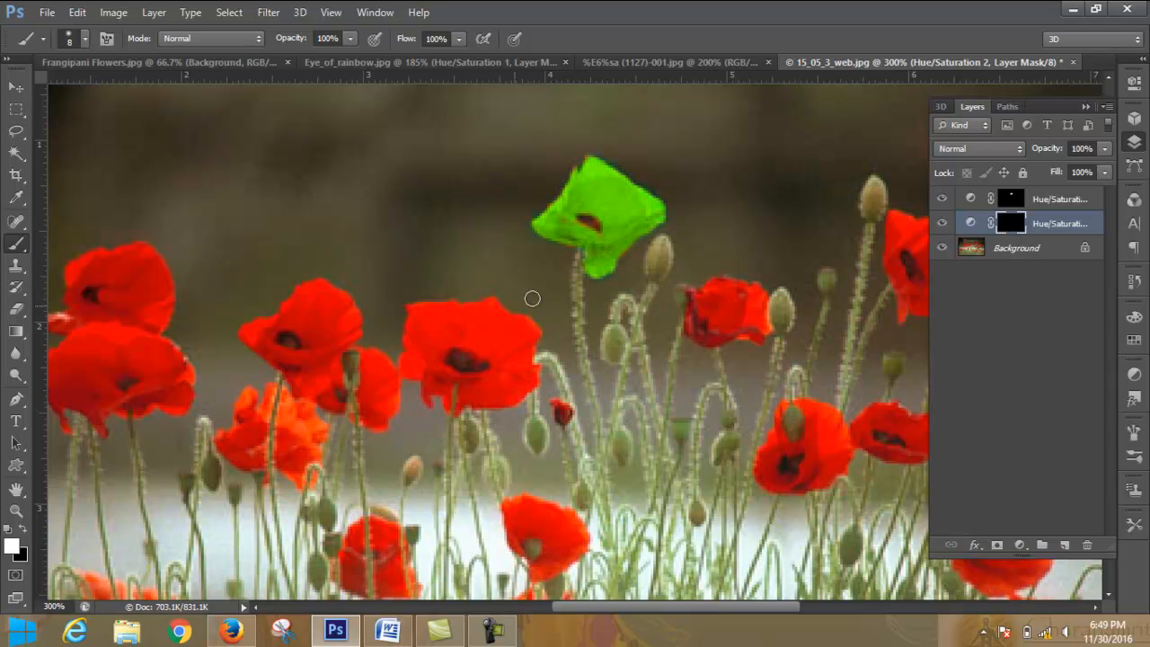
# - Paint white on the mask over the wide central poppy's petals with a size 8 brush, leaving its dark center unpainted
pyautogui.moveTo(462, 326)
pyautogui.mouseDown()
pyautogui.moveTo(434, 314)
pyautogui.moveTo(440, 333)
pyautogui.moveTo(411, 339)
pyautogui.moveTo(417, 313)
pyautogui.moveTo(438, 322)
pyautogui.moveTo(421, 310)
pyautogui.moveTo(497, 329)
pyautogui.moveTo(470, 336)
pyautogui.moveTo(503, 347)
pyautogui.moveTo(464, 340)
pyautogui.moveTo(515, 354)
pyautogui.moveTo(515, 321)
pyautogui.moveTo(524, 329)
pyautogui.moveTo(506, 321)
pyautogui.moveTo(510, 332)
pyautogui.moveTo(476, 309)
pyautogui.mouseUp()
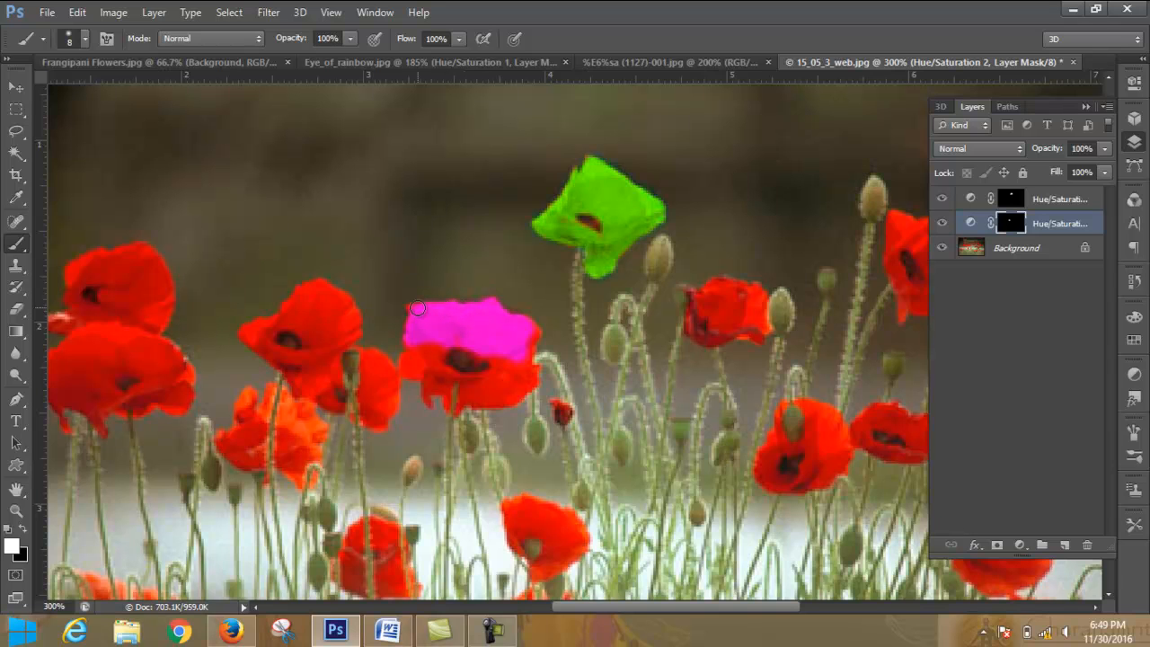
pyautogui.moveTo(414, 360)
pyautogui.mouseDown()
pyautogui.moveTo(416, 387)
pyautogui.moveTo(428, 343)
pyautogui.moveTo(436, 377)
pyautogui.moveTo(434, 341)
pyautogui.moveTo(437, 364)
pyautogui.moveTo(473, 385)
pyautogui.moveTo(446, 375)
pyautogui.moveTo(522, 362)
pyautogui.mouseUp()
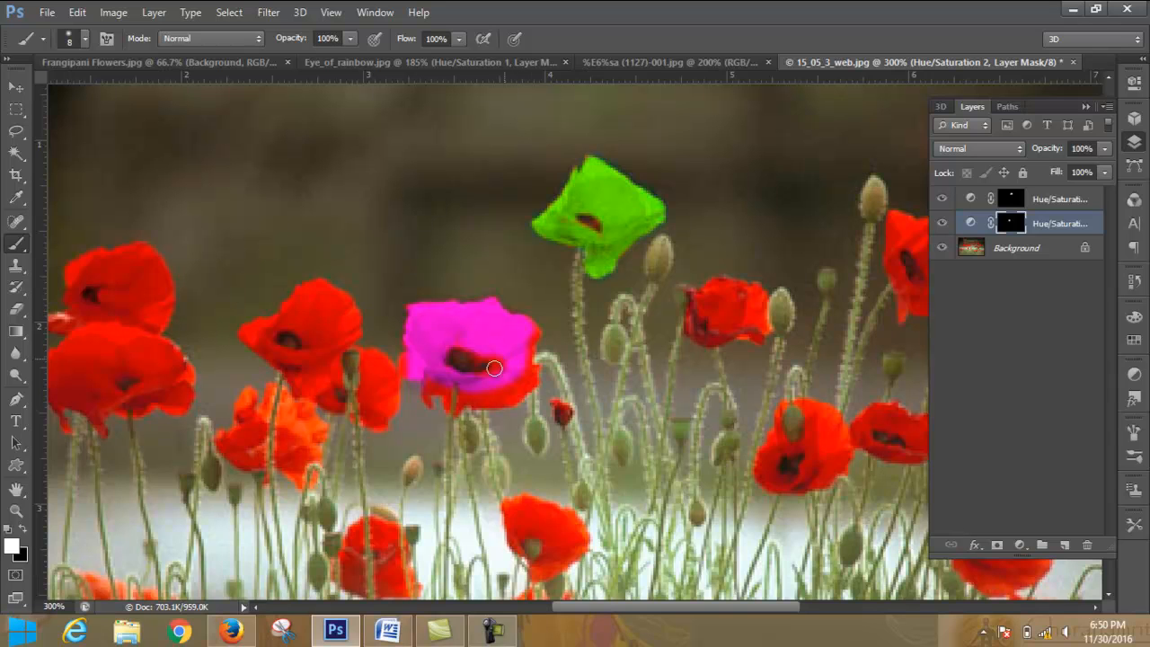
pyautogui.moveTo(499, 360)
pyautogui.mouseDown()
pyautogui.moveTo(534, 337)
pyautogui.moveTo(533, 380)
pyautogui.moveTo(463, 401)
pyautogui.moveTo(521, 376)
pyautogui.moveTo(516, 393)
pyautogui.moveTo(482, 352)
pyautogui.mouseUp()
pyautogui.moveTo(459, 388)
pyautogui.mouseDown()
pyautogui.moveTo(429, 387)
pyautogui.moveTo(412, 359)
pyautogui.moveTo(469, 405)
pyautogui.mouseUp()
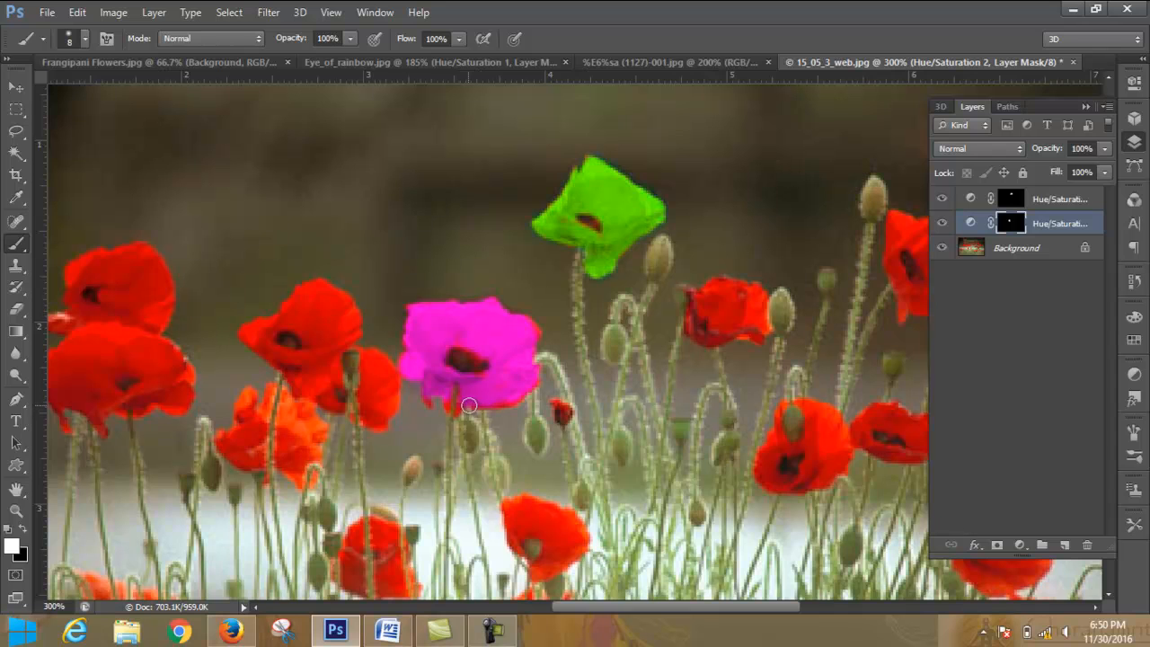
# - Reduce the brush to 5 px and paint white on the mask over the remaining red edges of the magenta poppy
pyautogui.press('[')
pyautogui.press('[')
pyautogui.press('[')
pyautogui.moveTo(458, 408)
pyautogui.mouseDown()
pyautogui.moveTo(449, 396)
pyautogui.moveTo(450, 412)
pyautogui.mouseUp()
pyautogui.click(85, 39)
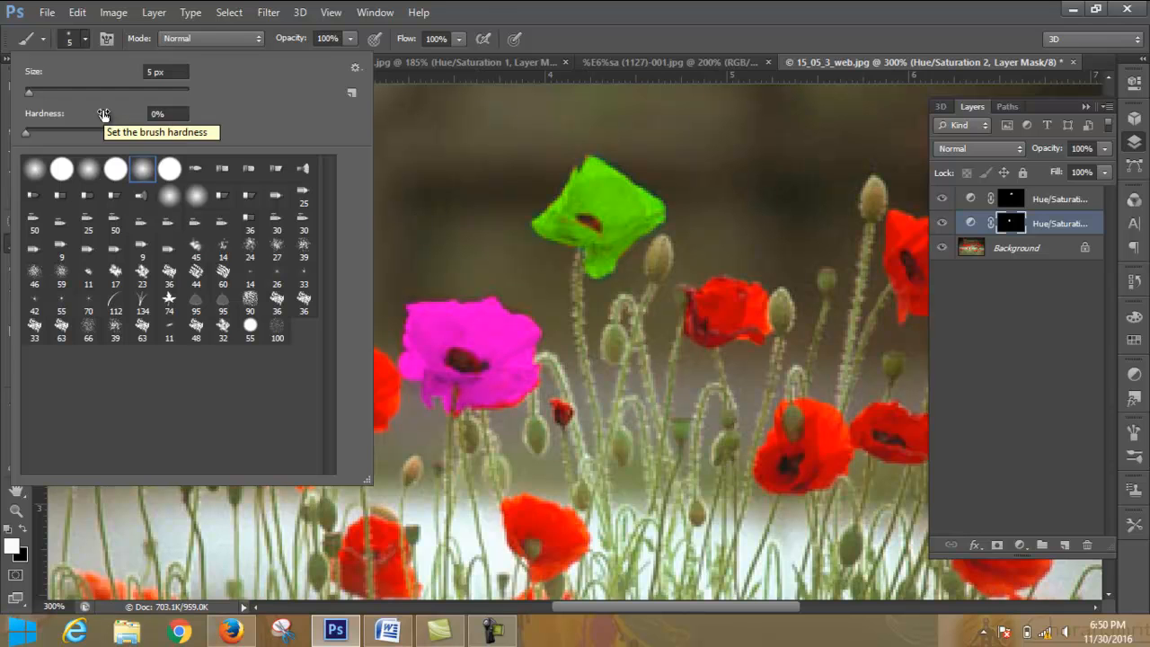
pyautogui.click(86, 35)
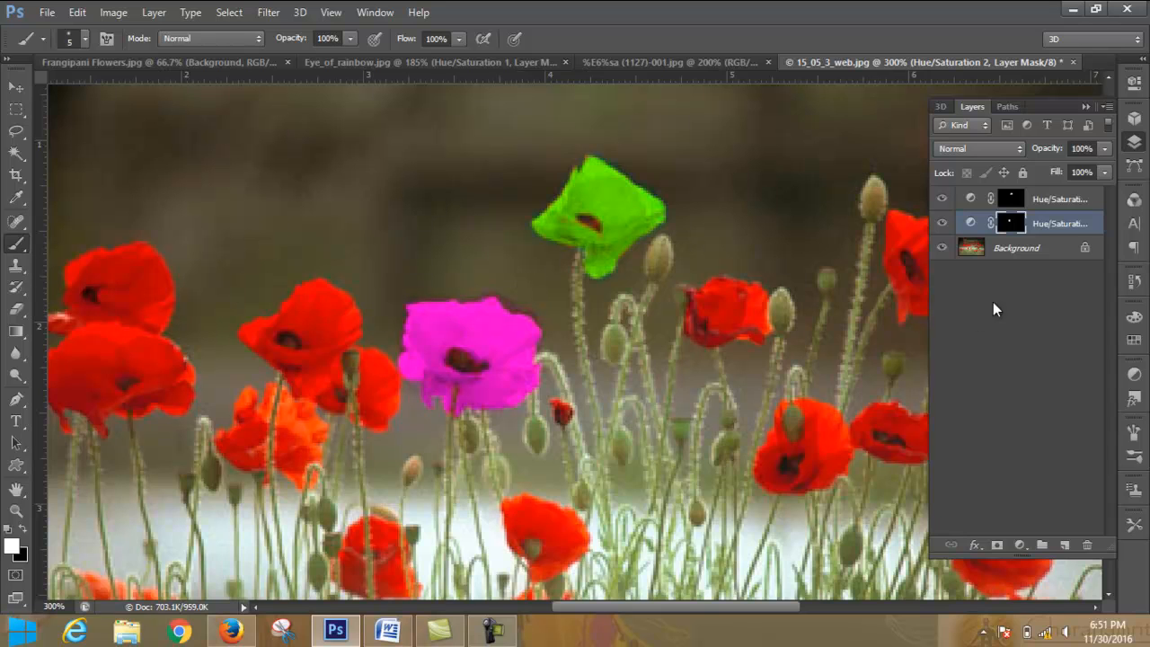
# - Toggle each Hue/Saturation layer off and on to compare the magenta and green poppies with their original color
pyautogui.click(943, 224)
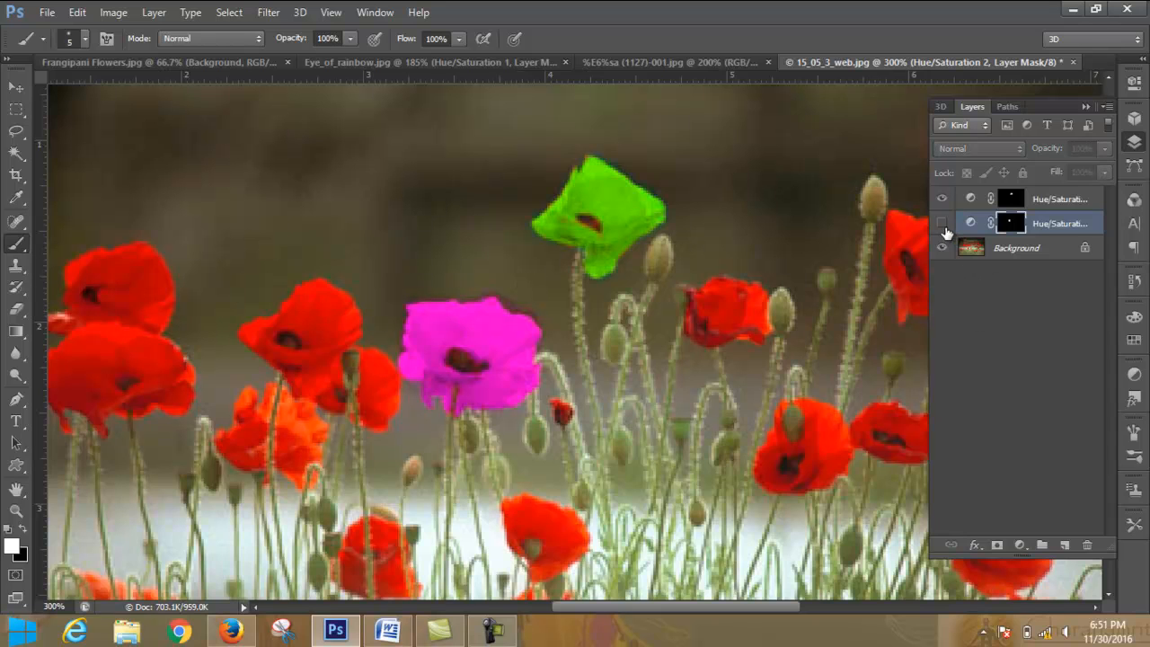
pyautogui.click(943, 224)
pyautogui.click(942, 199)
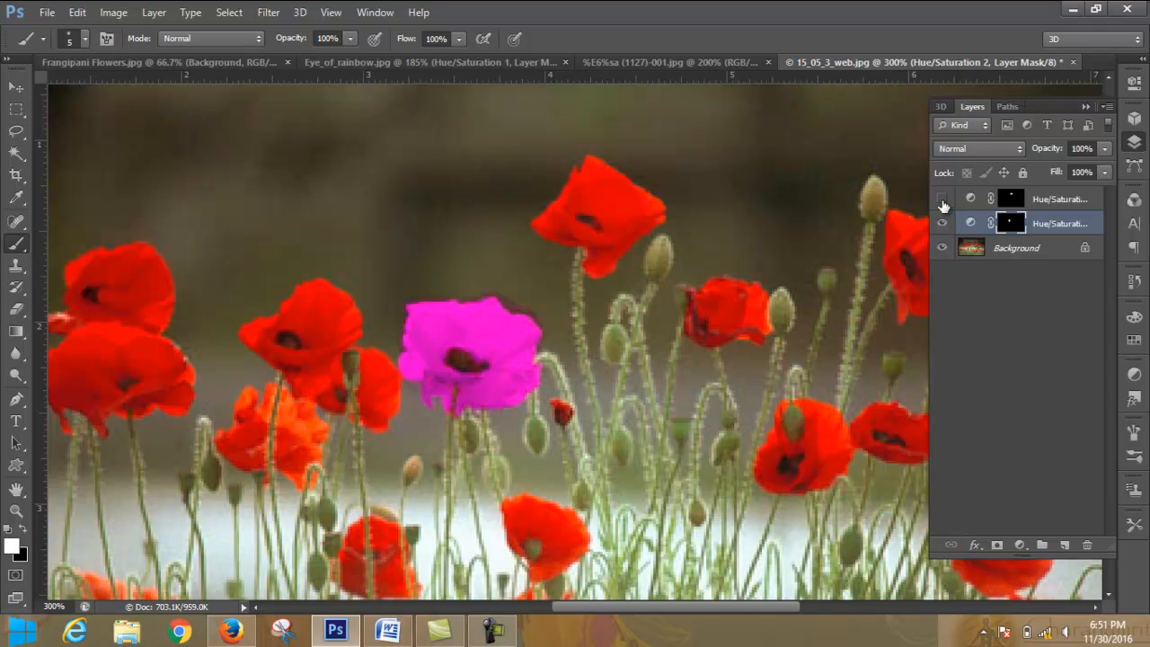
pyautogui.click(942, 200)
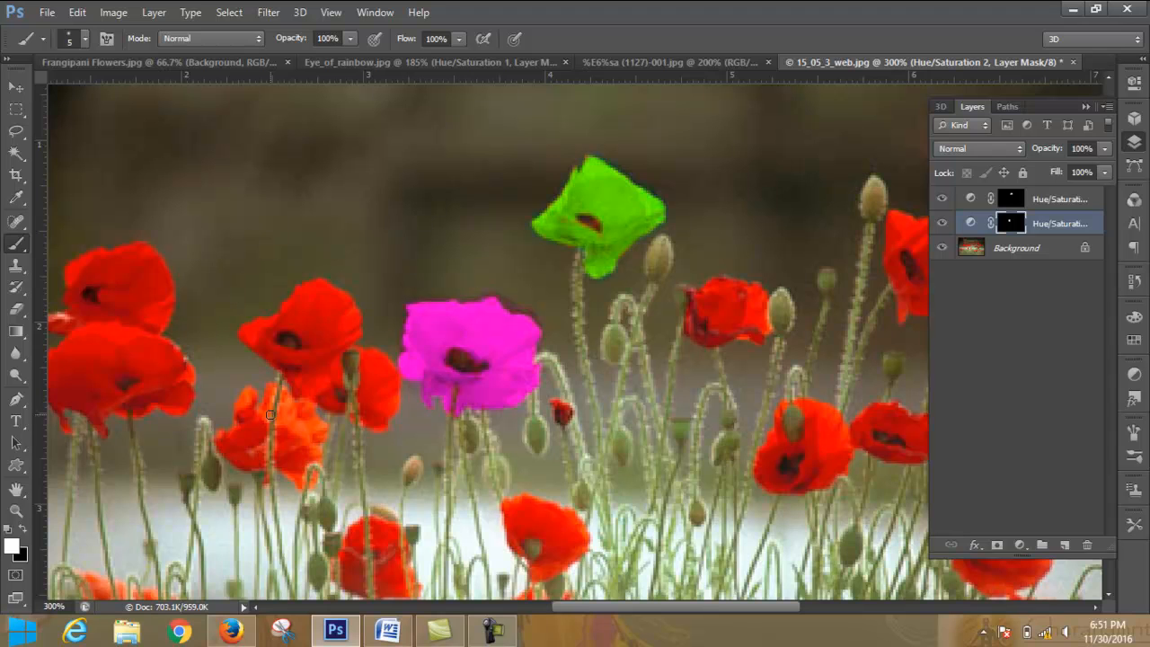
# - Add a third Hue/Saturation adjustment layer directly above the Background, keeping its default settings, and bring the layer list back into view
pyautogui.hotkey('ctrl', '-')
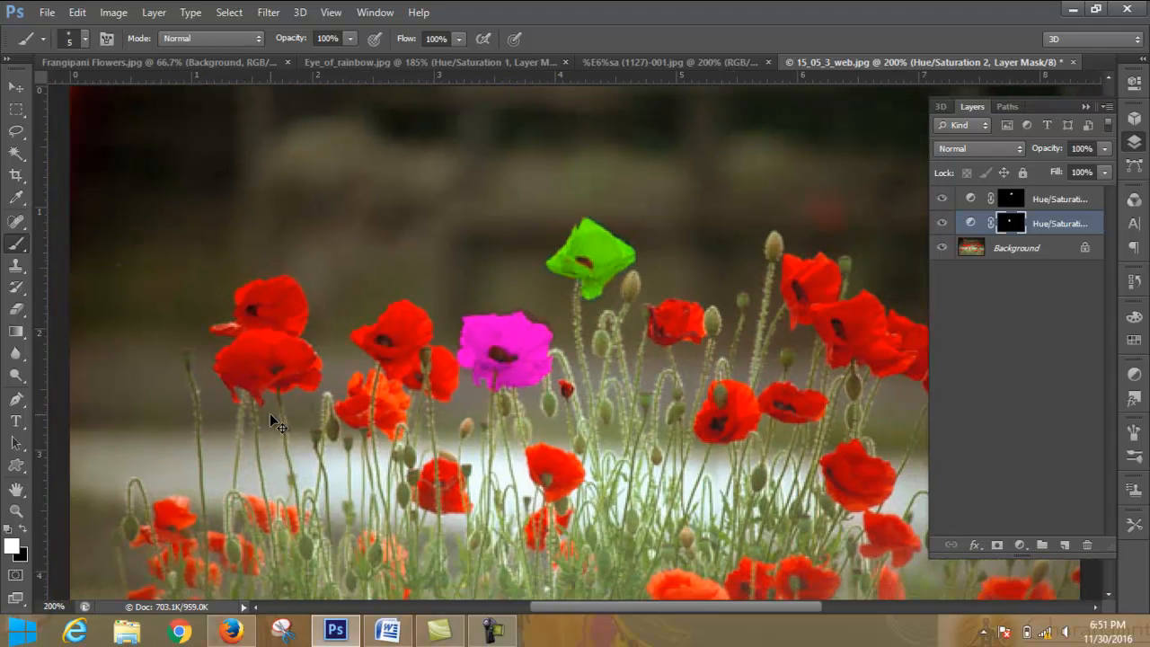
pyautogui.hotkey('ctrl', '-')
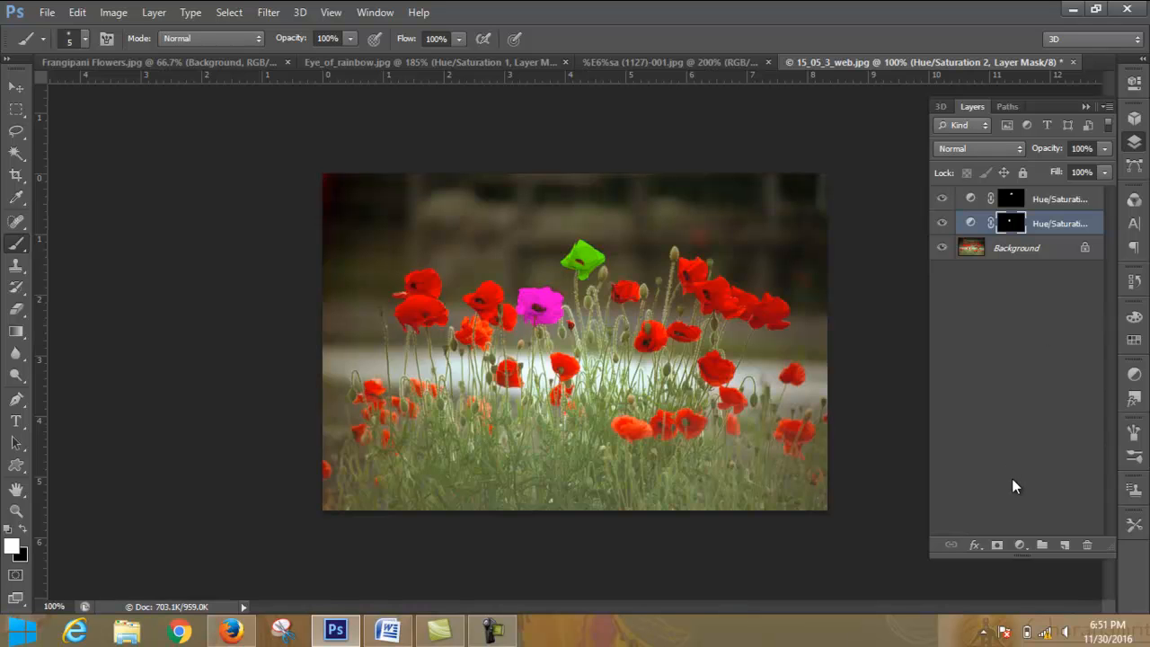
pyautogui.click(1052, 249)
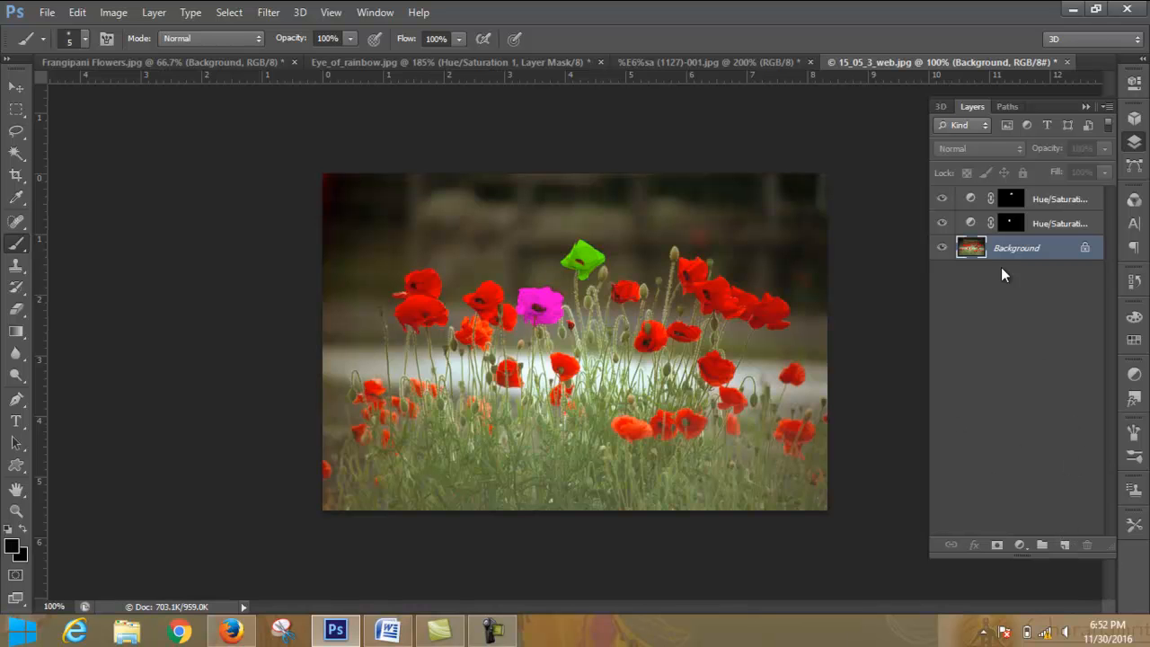
pyautogui.click(1021, 545)
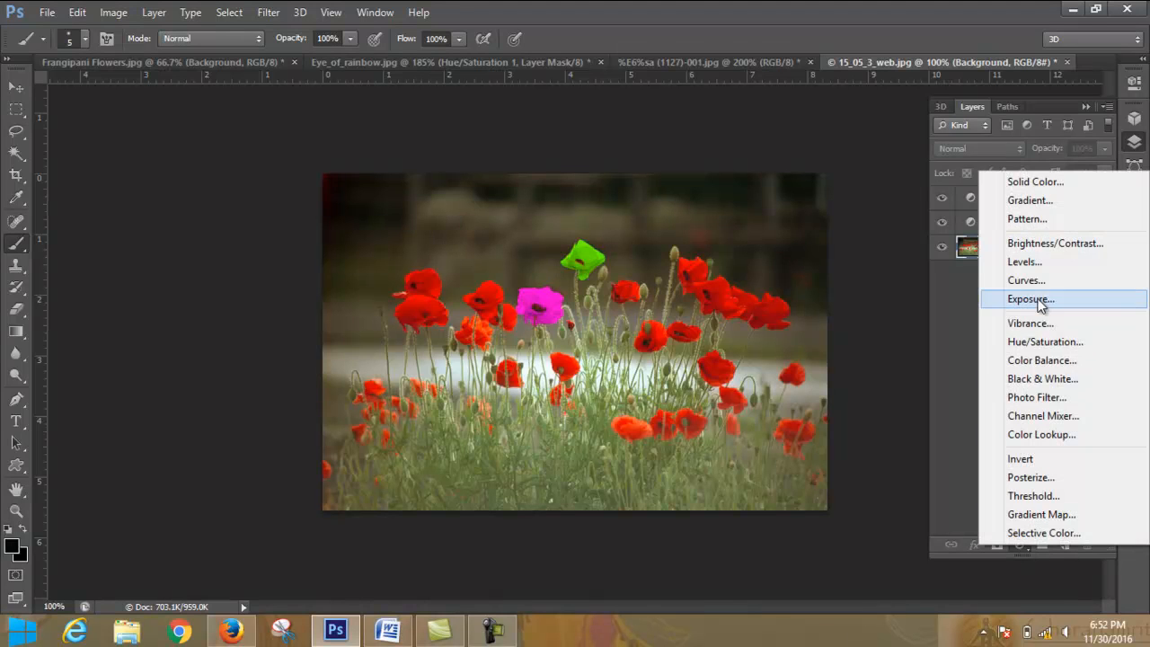
pyautogui.click(1041, 341)
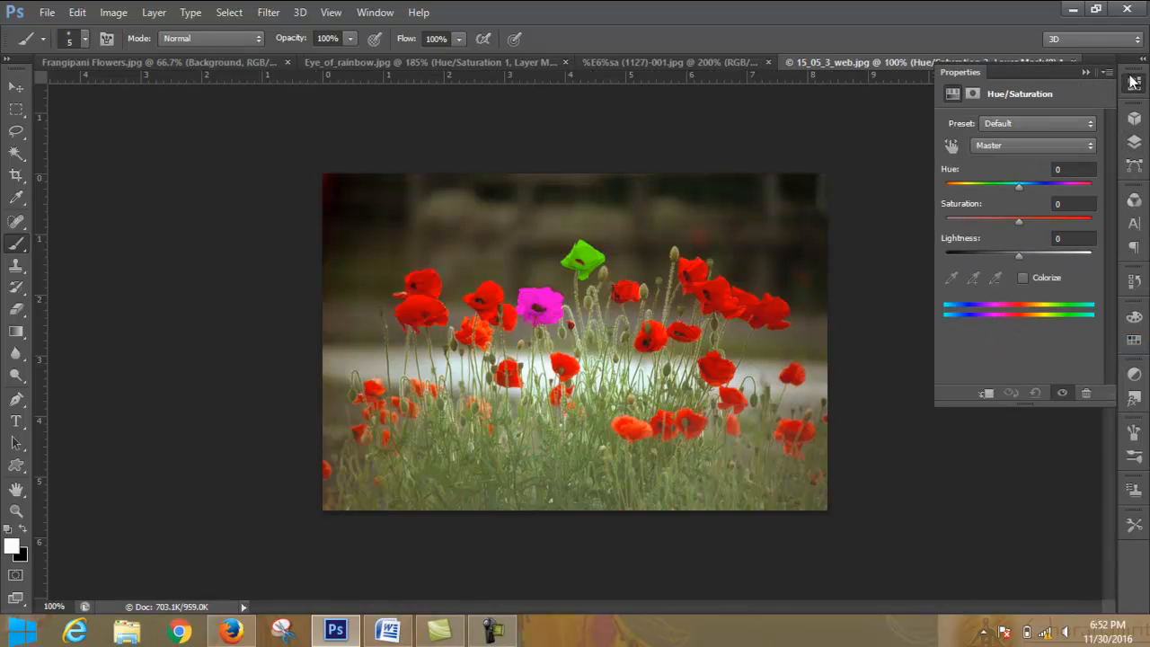
pyautogui.click(1083, 75)
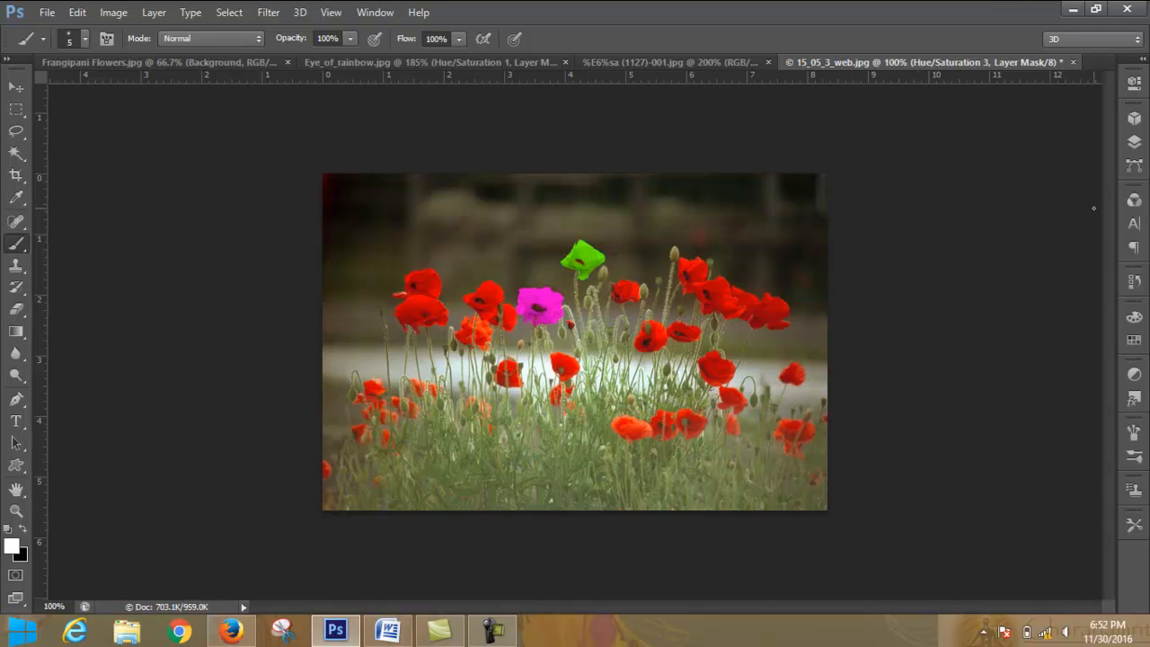
pyautogui.click(1134, 142)
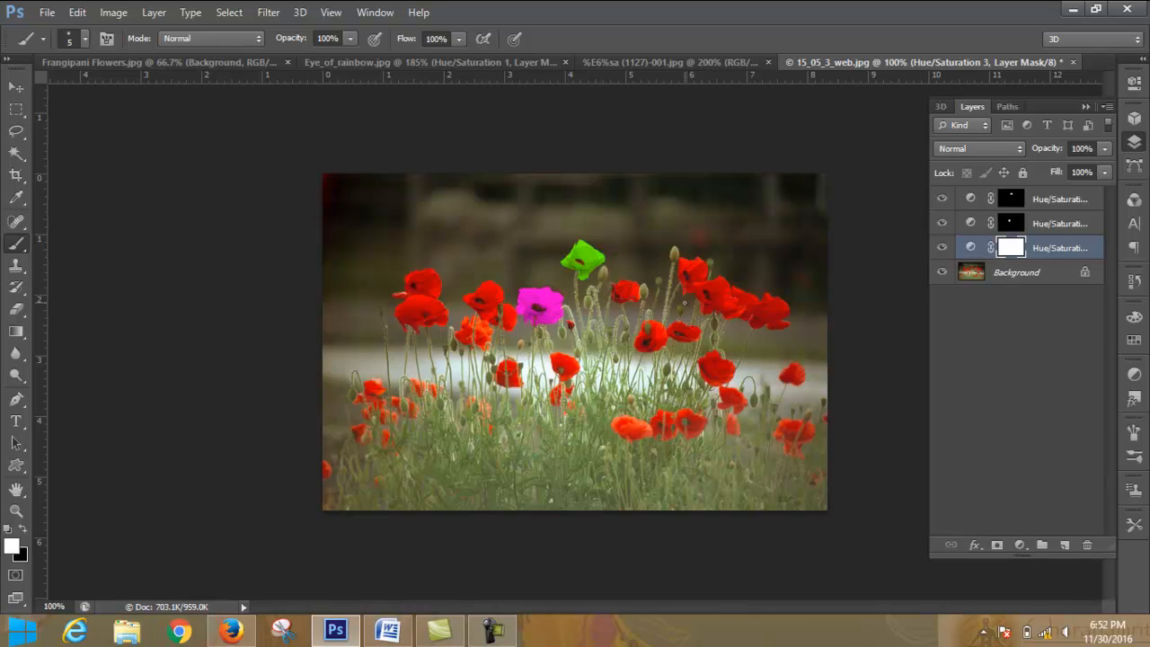
# - Set the hue of the lowest Hue/Saturation layer to -109 and close its settings
pyautogui.click(23, 531)
pyautogui.doubleClick(971, 250)
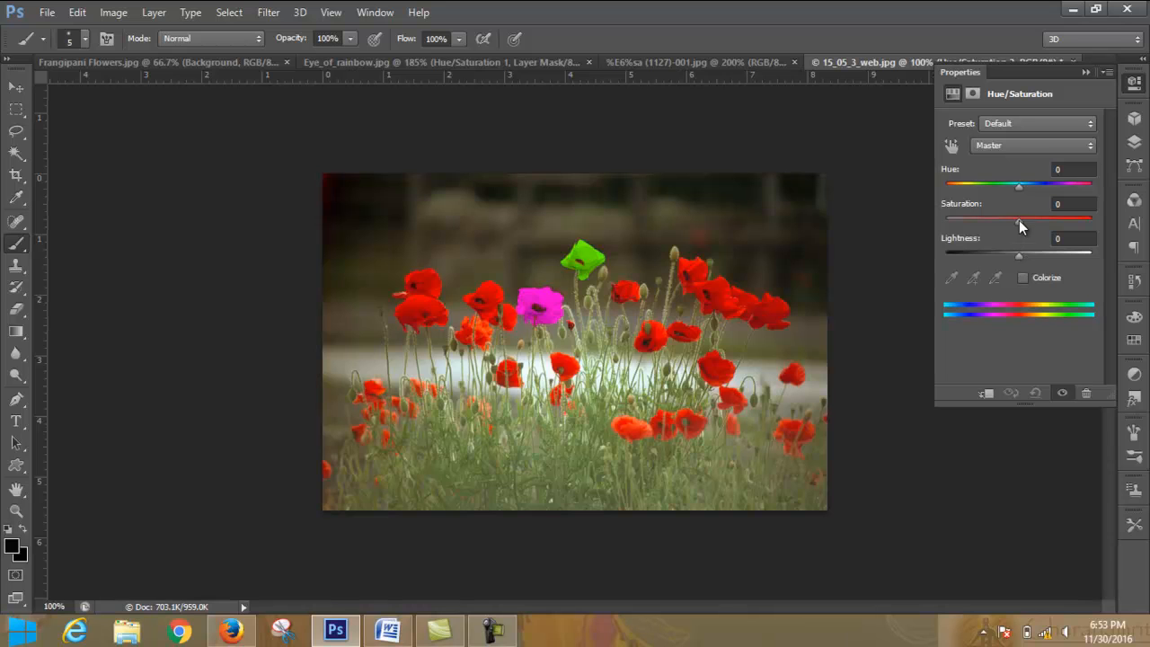
pyautogui.moveTo(1019, 220); pyautogui.dragTo(967, 191)
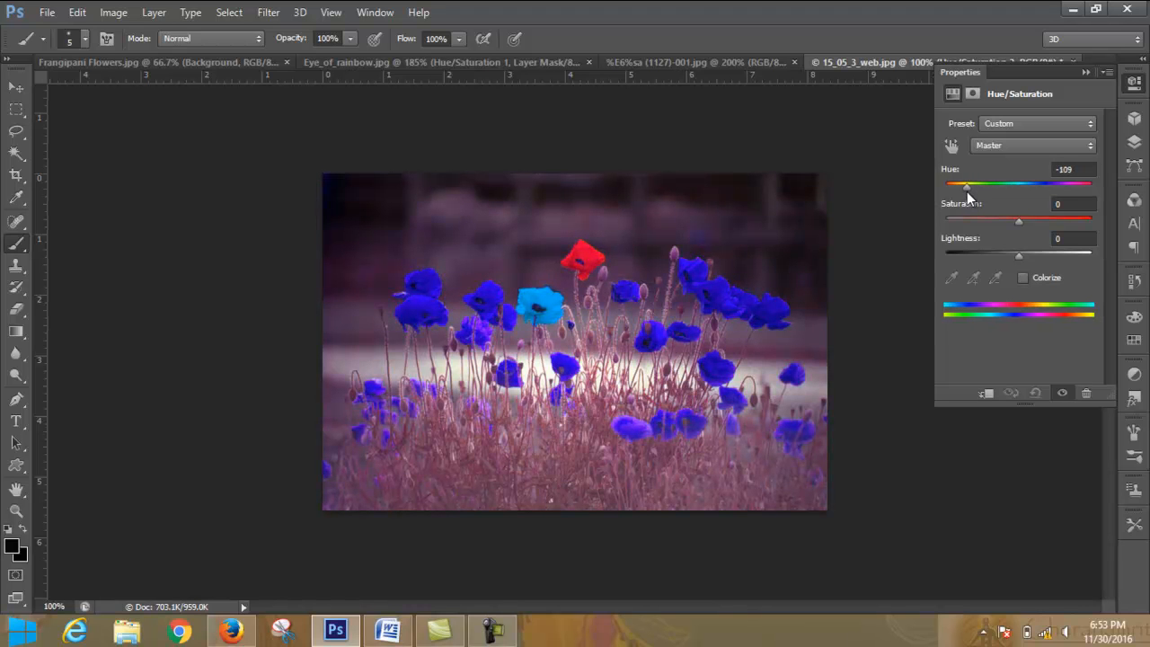
pyautogui.click(1084, 71)
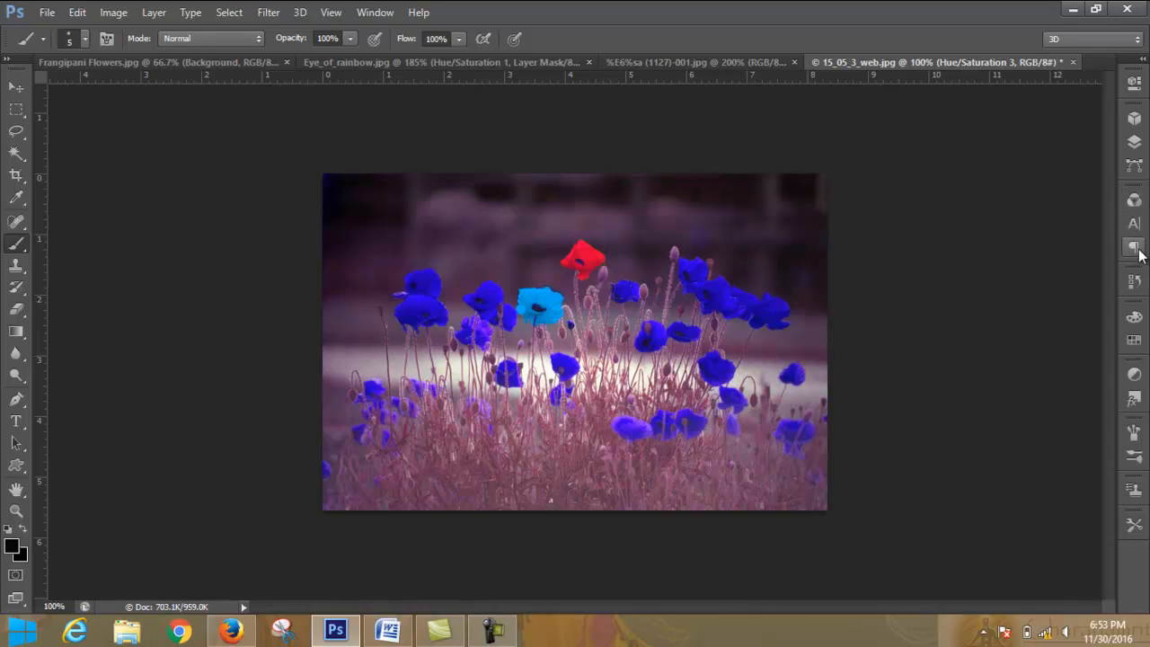
# - Invert the mask of the lowest Hue/Saturation layer to solid black so its recoloring is hidden
pyautogui.click(1134, 144)
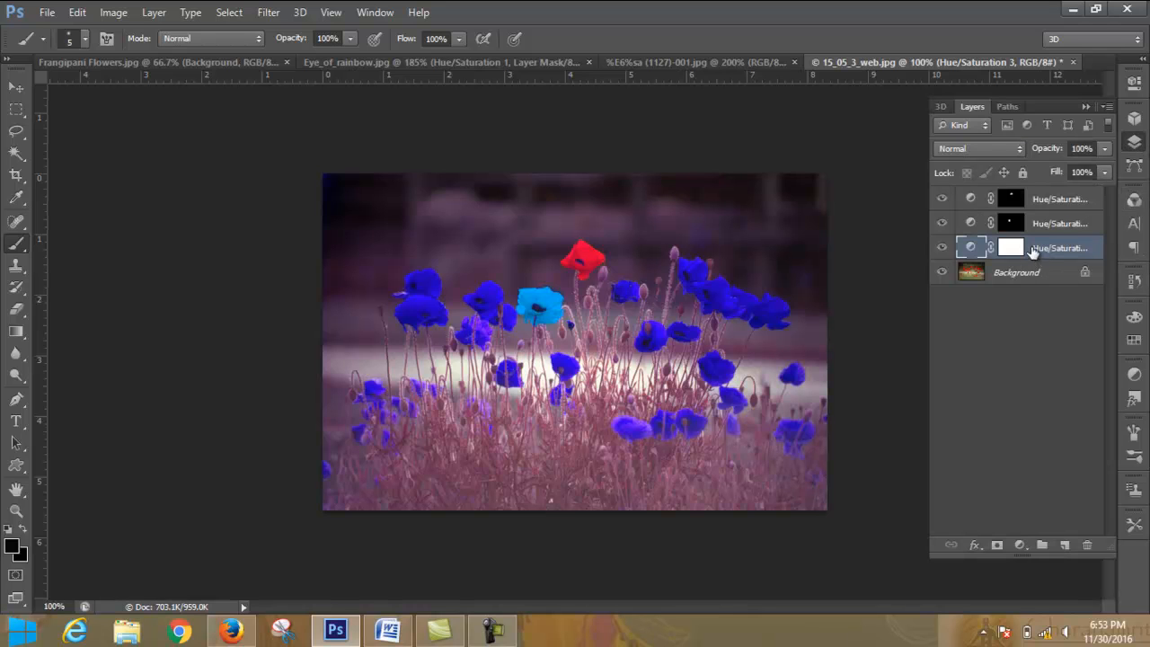
pyautogui.click(1013, 249)
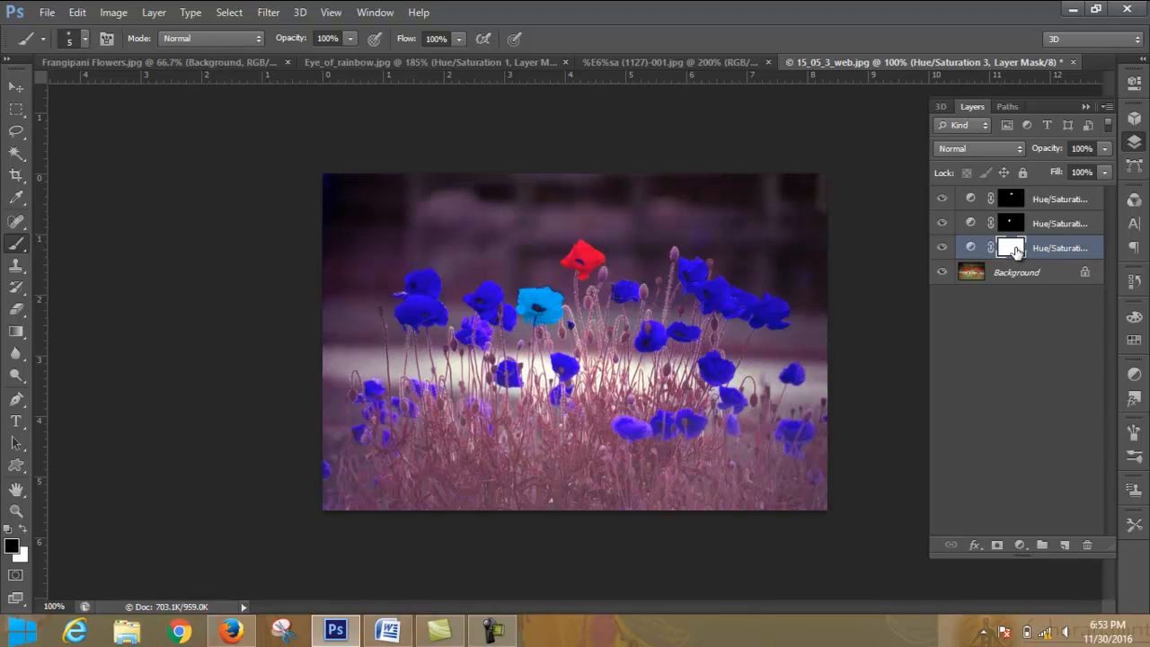
pyautogui.hotkey('ctrl', 'i')
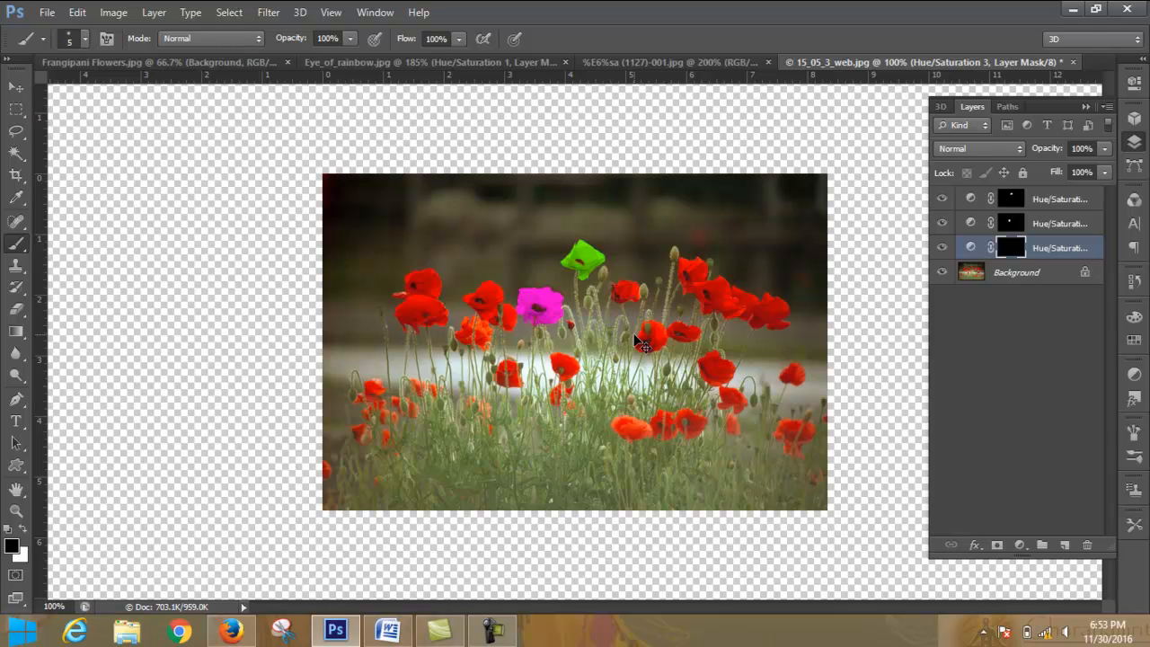
# - Paint white on the mask with the 5 px brush over the upper petals of the large poppy right of center, near the white band
pyautogui.hotkey('ctrl', '+')
pyautogui.hotkey('ctrl', '+')
pyautogui.hotkey('ctrl', '+')
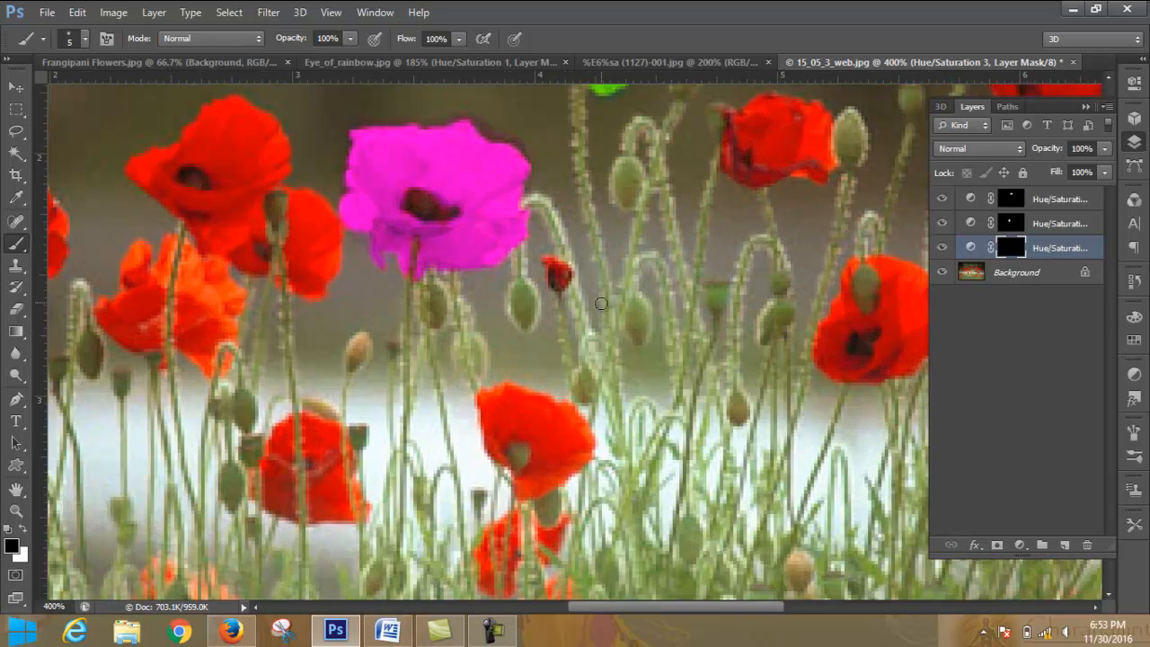
pyautogui.scroll(-2, 600, 306)
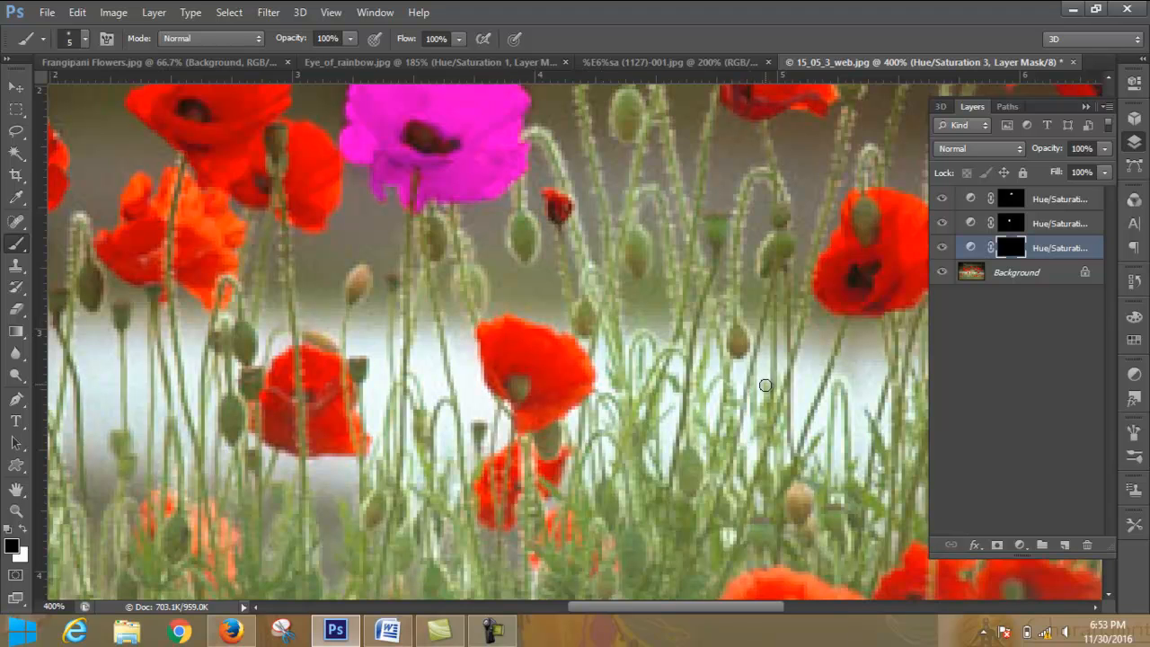
pyautogui.moveTo(703, 606); pyautogui.dragTo(791, 618)
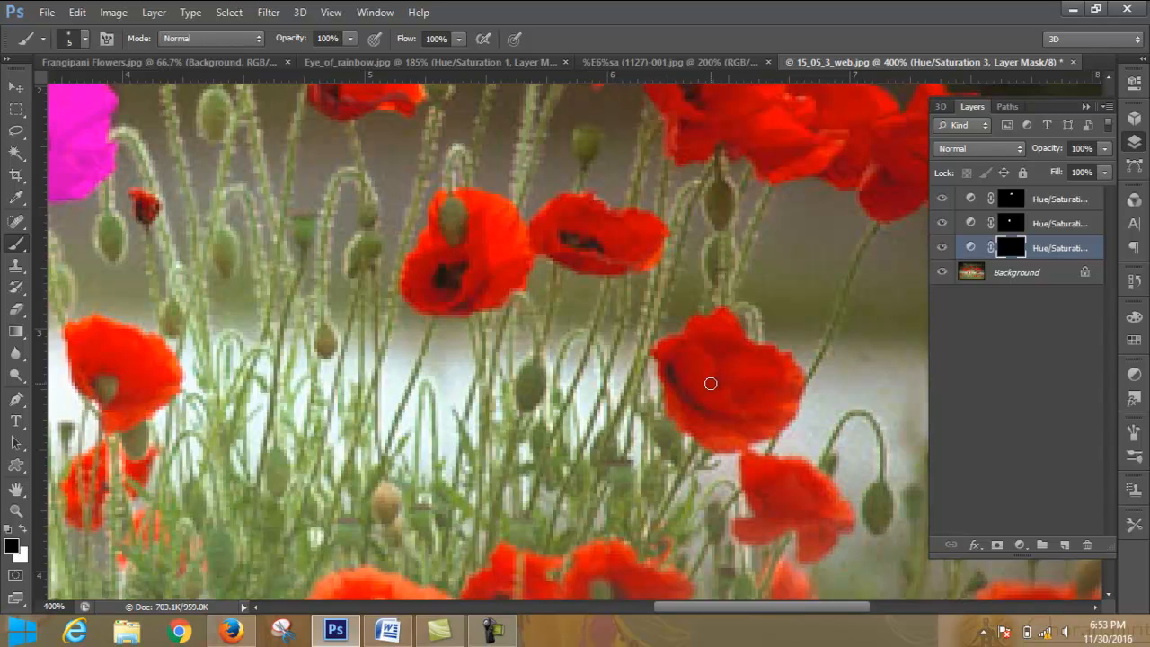
pyautogui.click(26, 532)
pyautogui.moveTo(701, 356)
pyautogui.mouseDown()
pyautogui.moveTo(721, 403)
pyautogui.moveTo(714, 350)
pyautogui.moveTo(734, 369)
pyautogui.moveTo(719, 381)
pyautogui.mouseUp()
pyautogui.moveTo(722, 329)
pyautogui.mouseDown()
pyautogui.moveTo(751, 367)
pyautogui.moveTo(740, 352)
pyautogui.moveTo(766, 382)
pyautogui.moveTo(786, 377)
pyautogui.moveTo(758, 370)
pyautogui.moveTo(777, 363)
pyautogui.moveTo(755, 350)
pyautogui.moveTo(776, 351)
pyautogui.moveTo(798, 375)
pyautogui.moveTo(760, 405)
pyautogui.moveTo(783, 383)
pyautogui.moveTo(741, 410)
pyautogui.moveTo(761, 379)
pyautogui.moveTo(721, 407)
pyautogui.moveTo(751, 373)
pyautogui.moveTo(691, 353)
pyautogui.moveTo(718, 321)
pyautogui.moveTo(693, 327)
pyautogui.moveTo(677, 353)
pyautogui.moveTo(684, 339)
pyautogui.moveTo(660, 350)
pyautogui.moveTo(686, 369)
pyautogui.mouseUp()
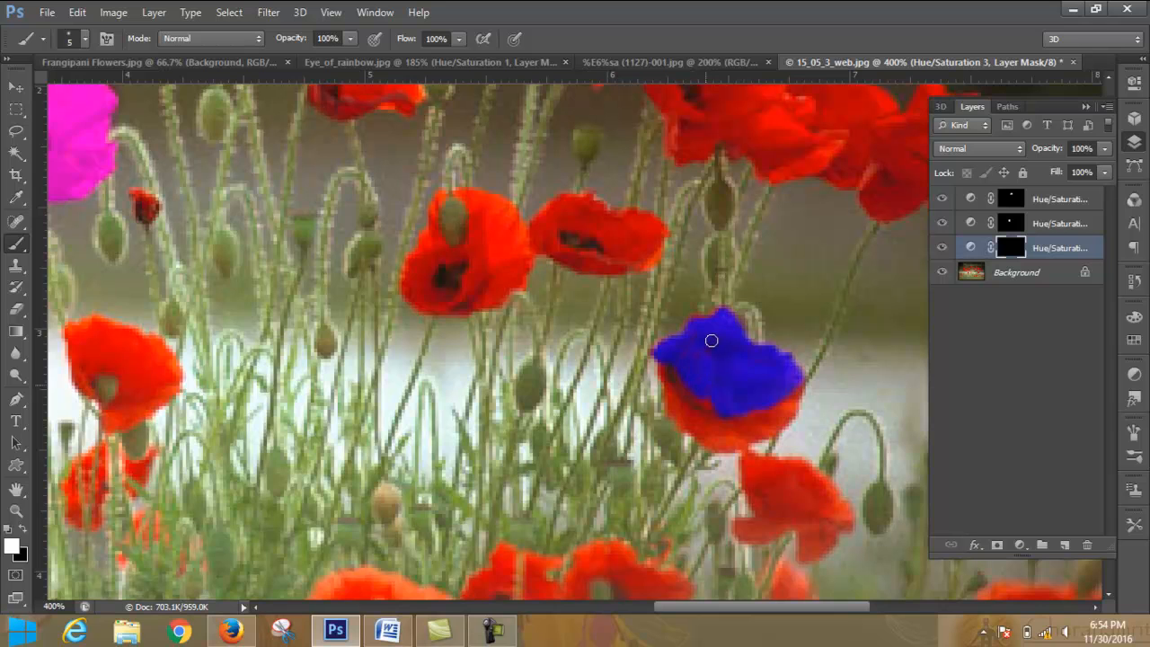
# - Paint white on the mask over the same poppy's remaining lower petals, edges and dark crease
pyautogui.moveTo(723, 313)
pyautogui.mouseDown()
pyautogui.moveTo(698, 318)
pyautogui.moveTo(737, 318)
pyautogui.moveTo(749, 340)
pyautogui.mouseUp()
pyautogui.moveTo(755, 416)
pyautogui.mouseDown()
pyautogui.moveTo(787, 411)
pyautogui.moveTo(795, 399)
pyautogui.moveTo(767, 429)
pyautogui.moveTo(718, 448)
pyautogui.moveTo(744, 428)
pyautogui.moveTo(731, 442)
pyautogui.moveTo(794, 420)
pyautogui.moveTo(802, 390)
pyautogui.moveTo(708, 438)
pyautogui.moveTo(724, 431)
pyautogui.moveTo(678, 401)
pyautogui.moveTo(684, 423)
pyautogui.moveTo(701, 433)
pyautogui.moveTo(708, 420)
pyautogui.moveTo(741, 417)
pyautogui.moveTo(707, 414)
pyautogui.moveTo(693, 399)
pyautogui.moveTo(715, 405)
pyautogui.moveTo(667, 406)
pyautogui.moveTo(674, 336)
pyautogui.moveTo(716, 309)
pyautogui.moveTo(811, 360)
pyautogui.mouseUp()
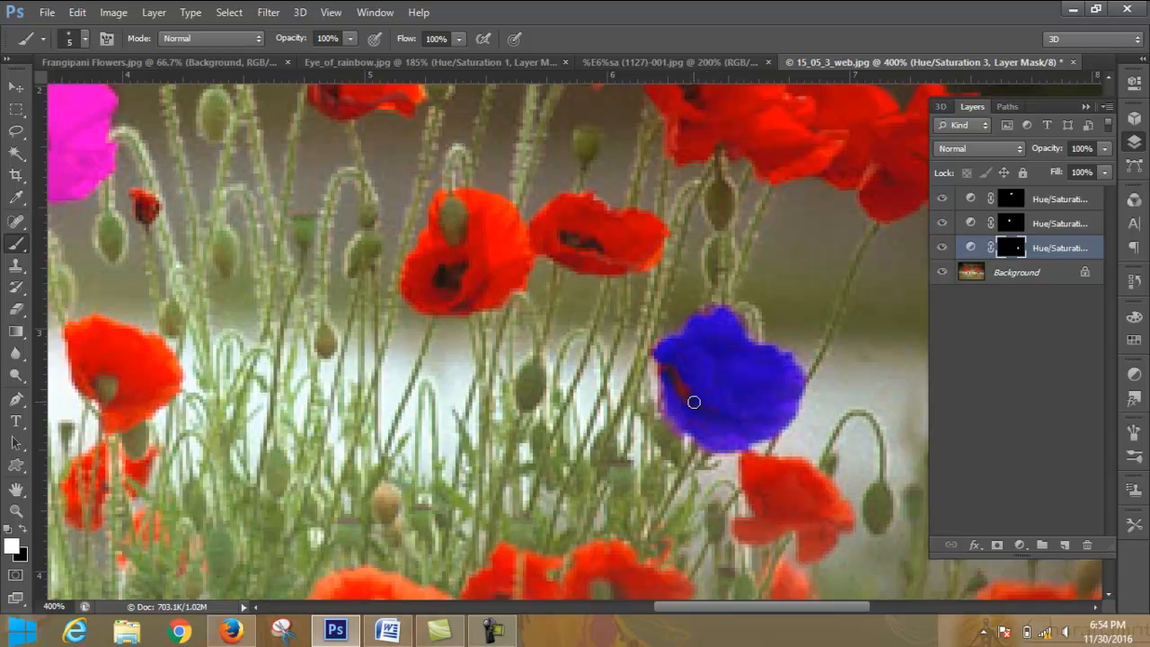
pyautogui.moveTo(681, 379)
pyautogui.mouseDown()
pyautogui.moveTo(665, 365)
pyautogui.moveTo(663, 380)
pyautogui.moveTo(686, 348)
pyautogui.mouseUp()
pyautogui.click(23, 530)
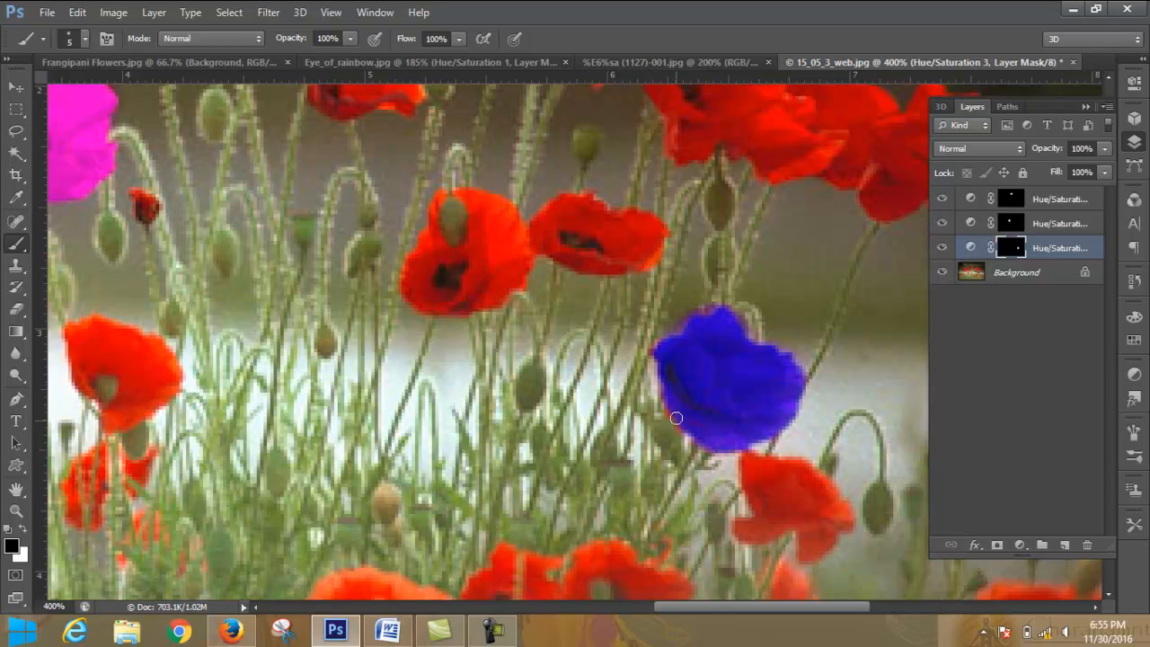
pyautogui.click(25, 528)
pyautogui.click(25, 529)
pyautogui.hotkey('ctrl', '-')
pyautogui.hotkey('ctrl', '-')
pyautogui.hotkey('ctrl', '-')
pyautogui.hotkey('ctrl', '-')
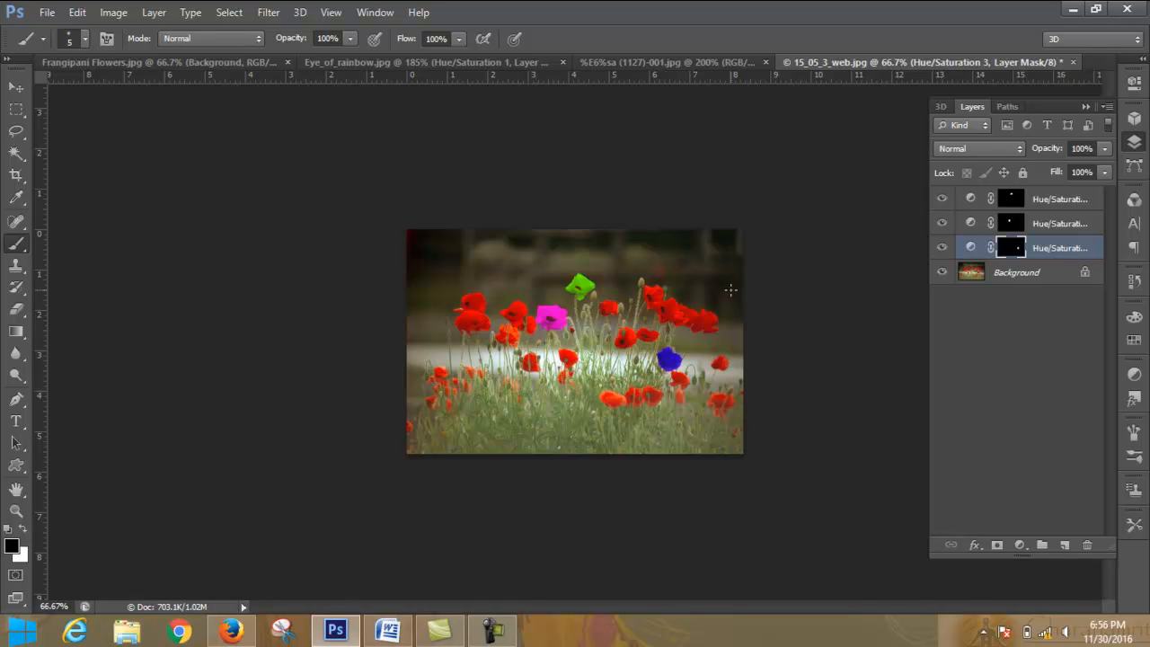
pyautogui.hotkey('ctrl', '+')
pyautogui.hotkey('ctrl', '+')
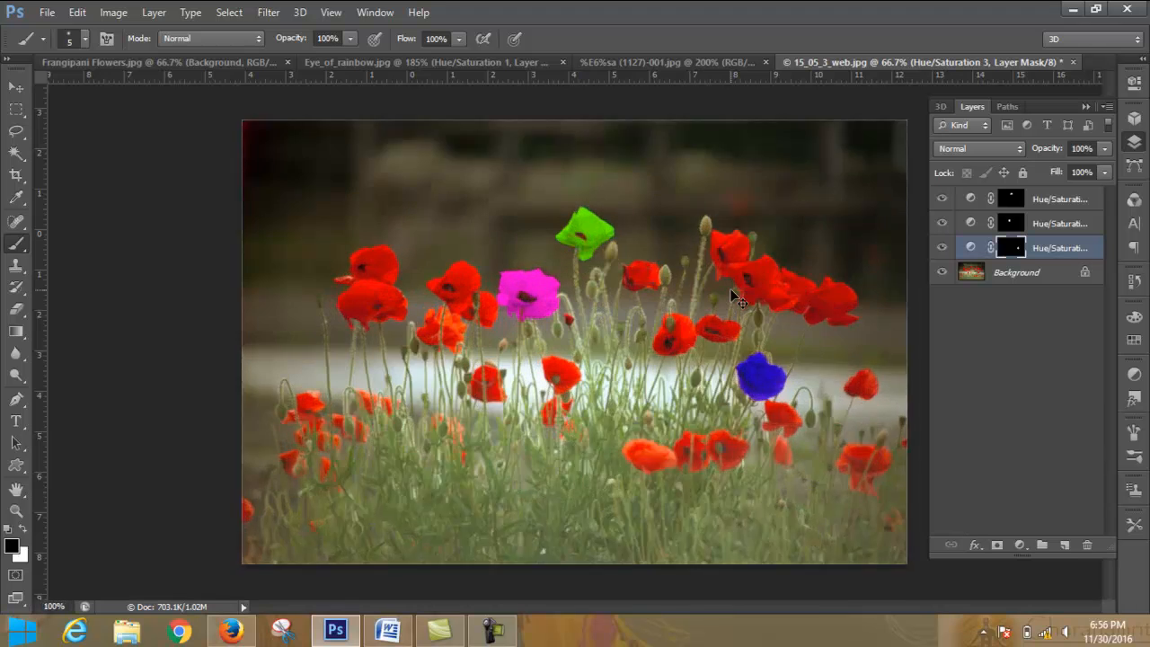
pyautogui.hotkey('ctrl', '-')
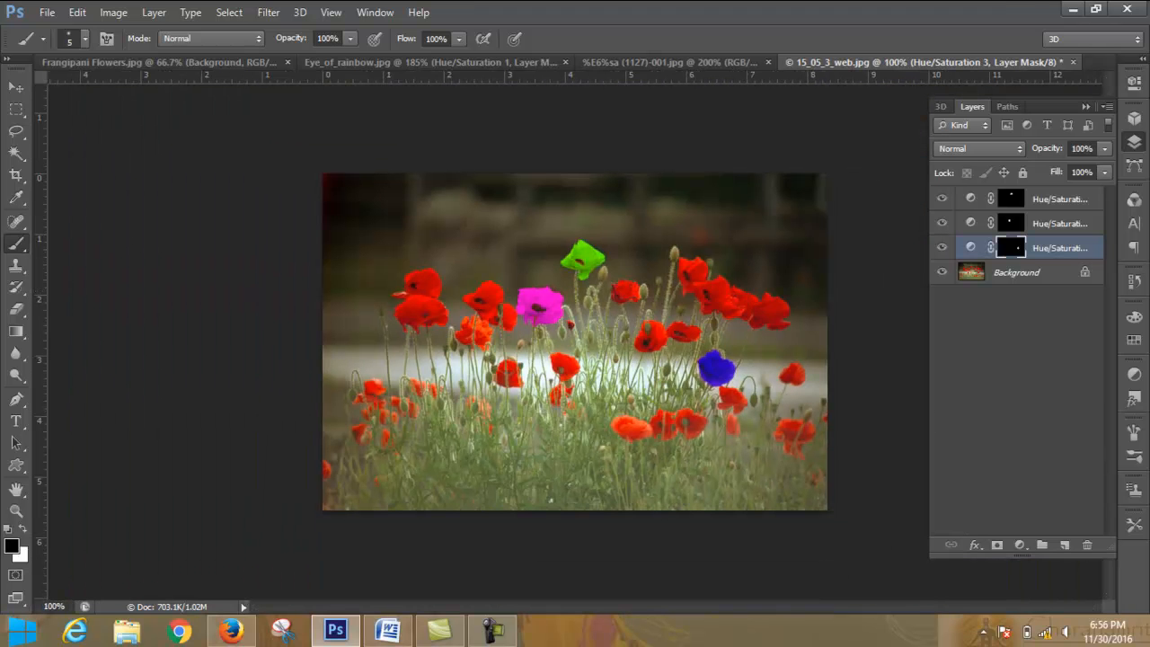
pyautogui.click(493, 635)
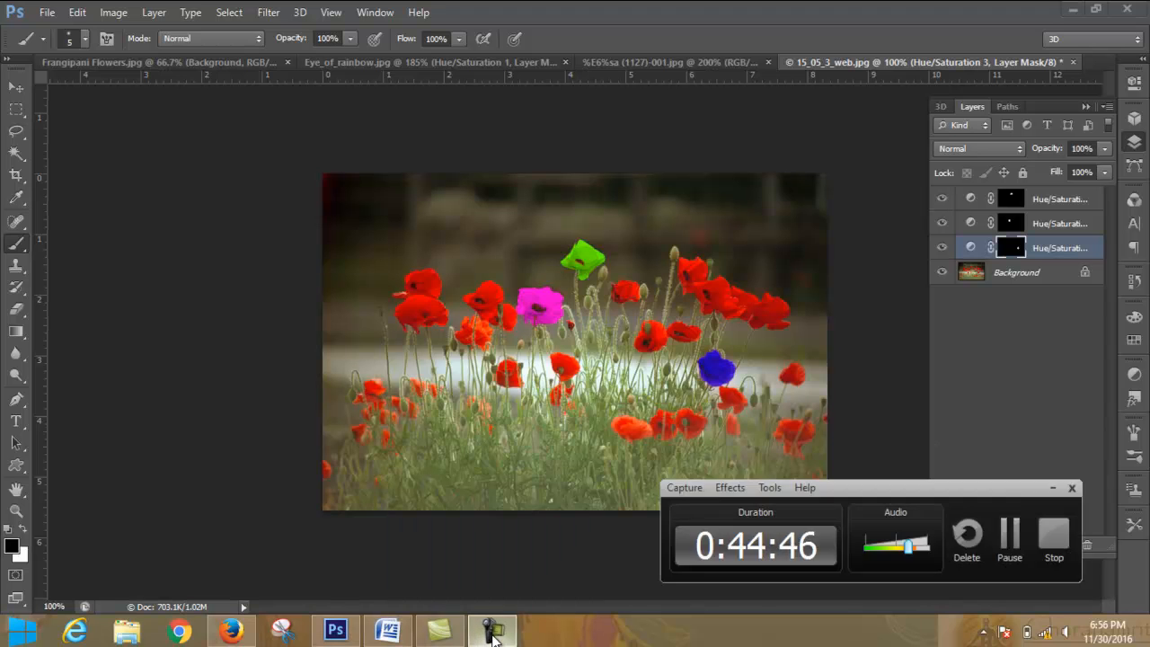
pyautogui.click(1069, 555)
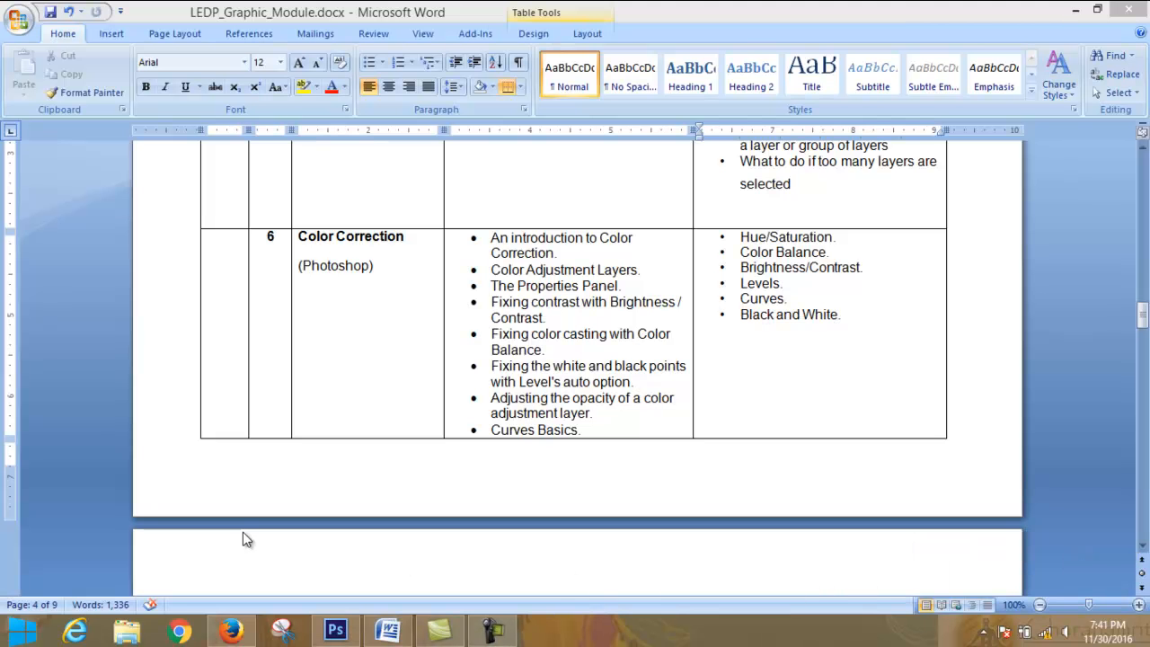
# - Switch to the red rose photo in Photoshop and add a Solid Color fill layer above it in green, hex 00f77b
pyautogui.click(327, 634)
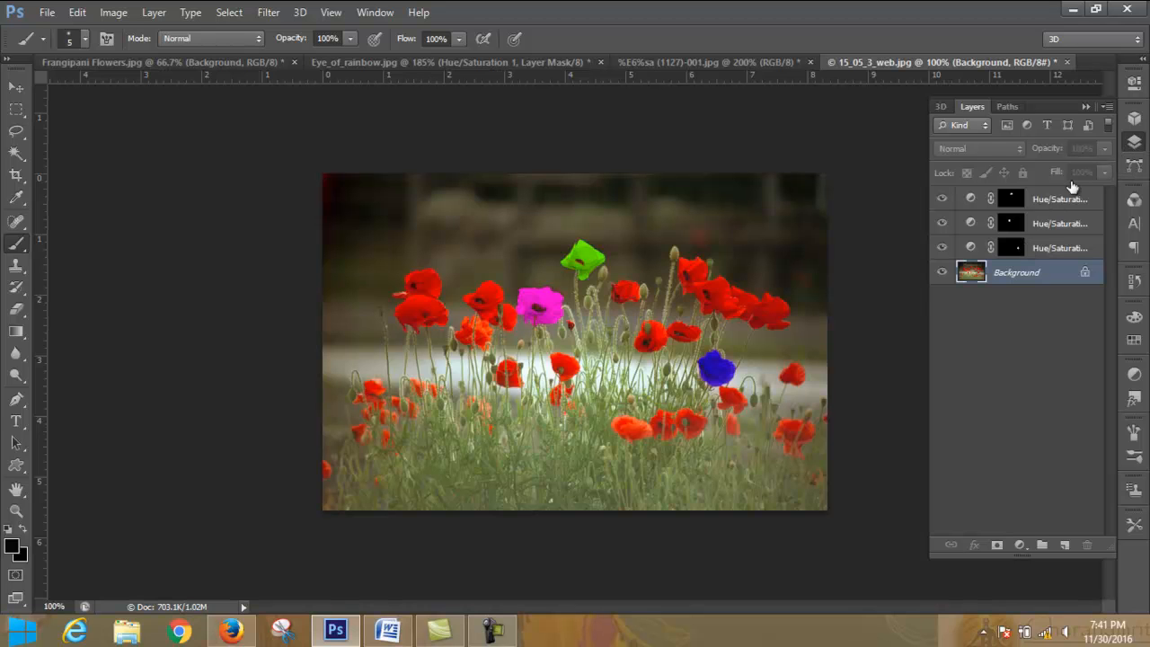
pyautogui.click(738, 60)
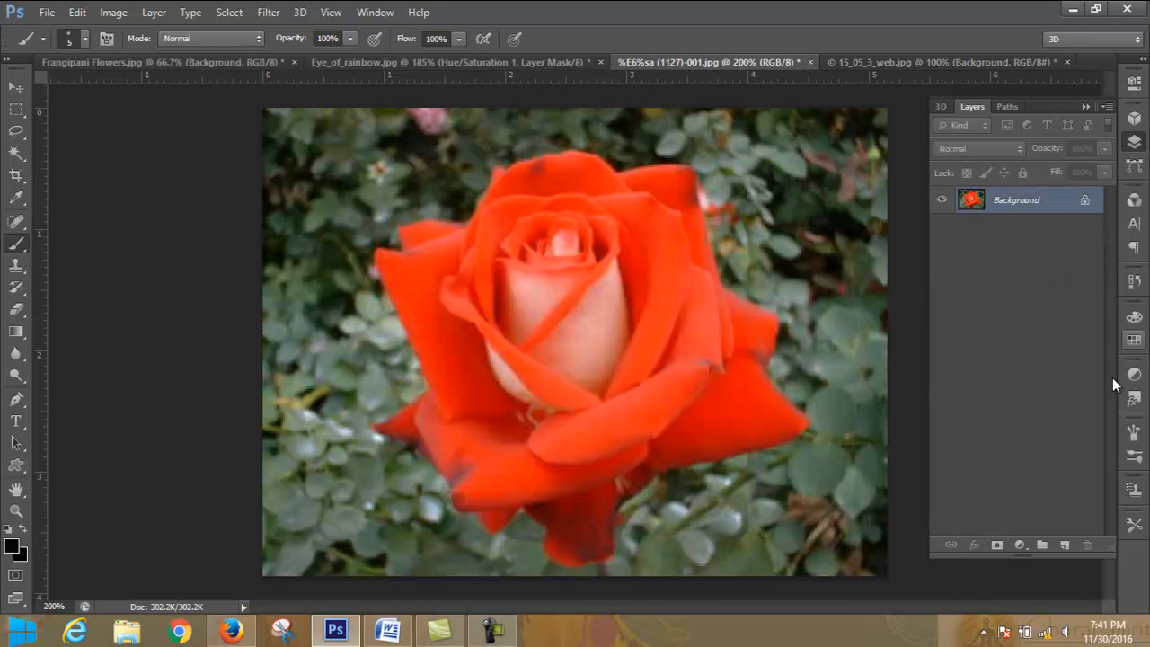
pyautogui.click(1020, 545)
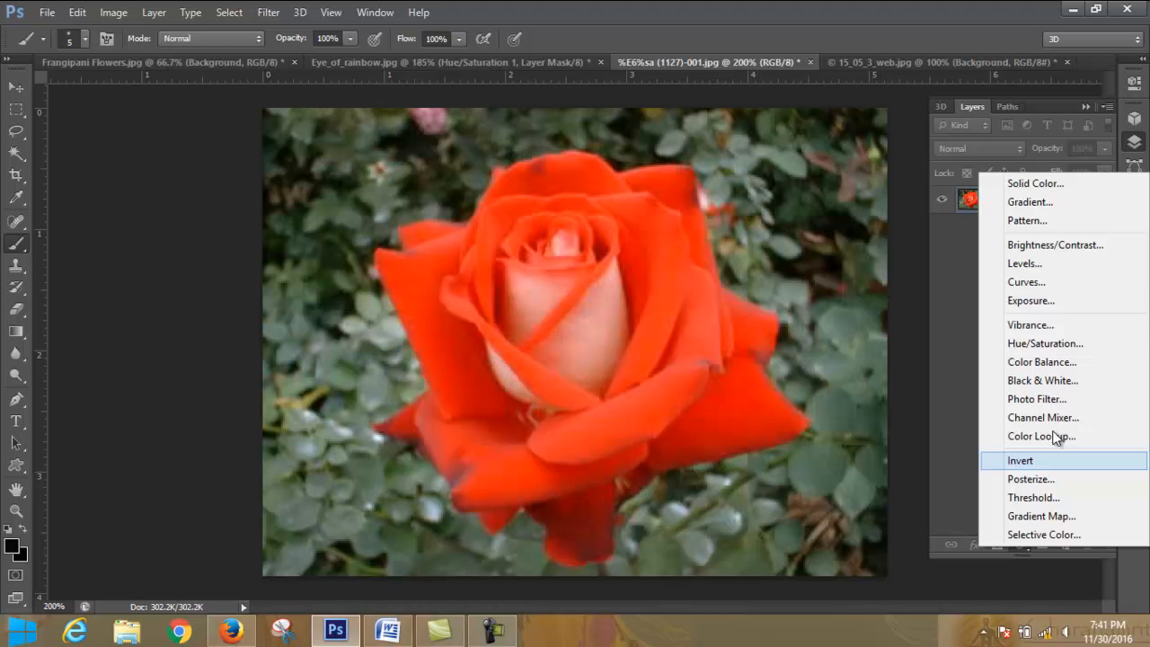
pyautogui.click(1071, 187)
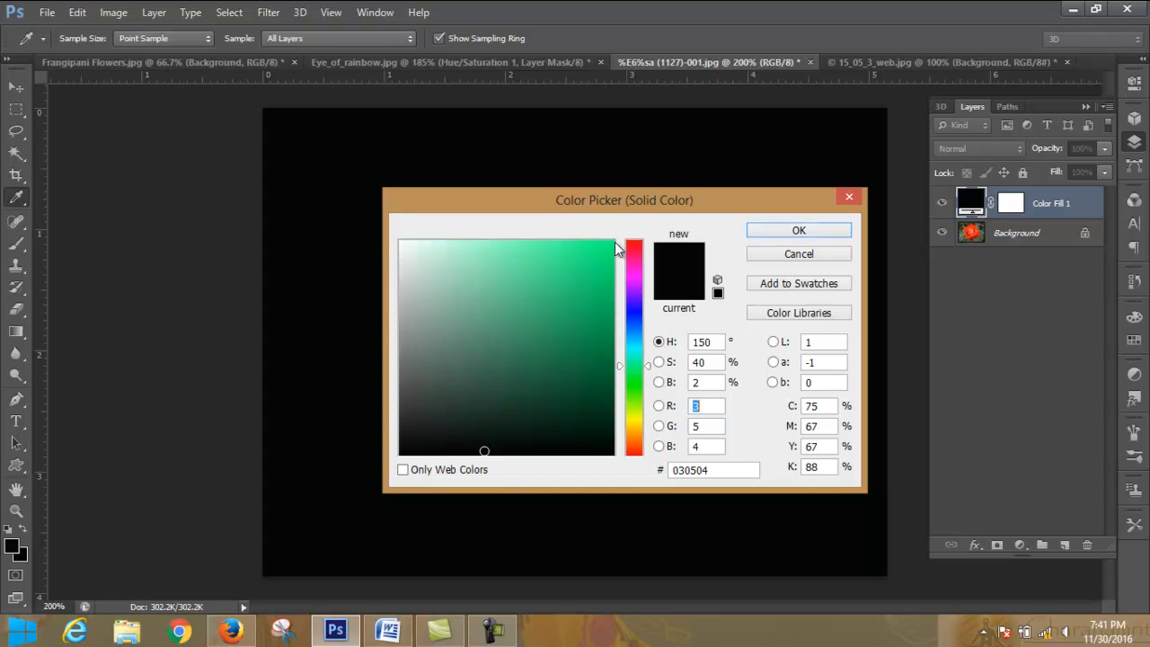
pyautogui.click(503, 635)
pyautogui.click(503, 634)
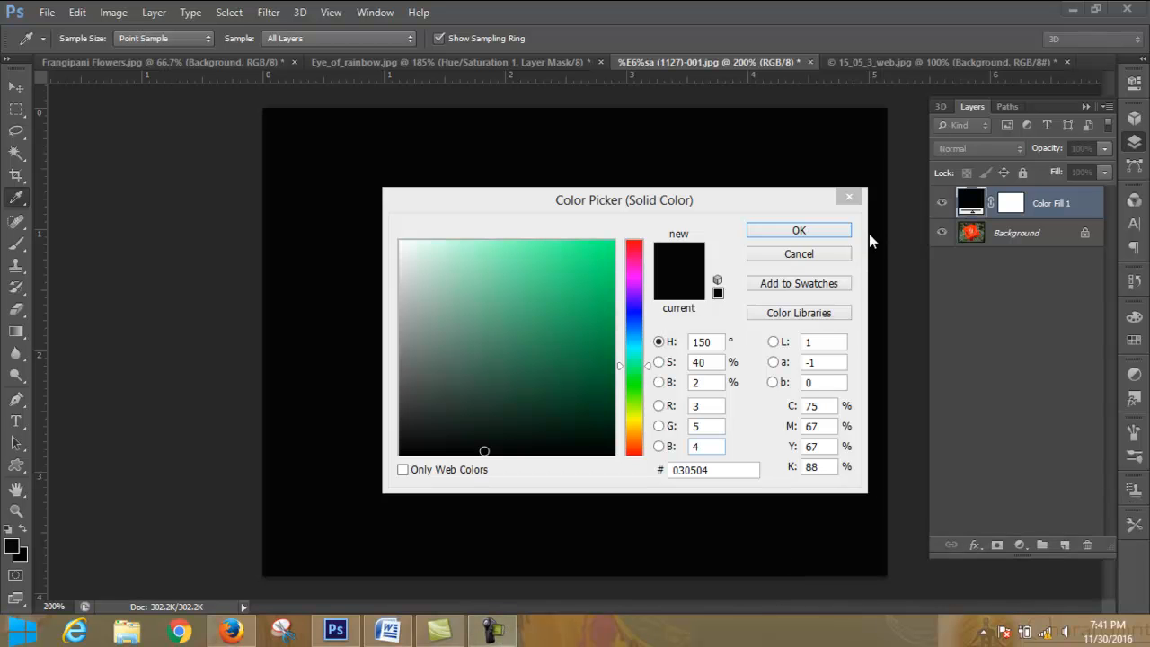
pyautogui.click(615, 244)
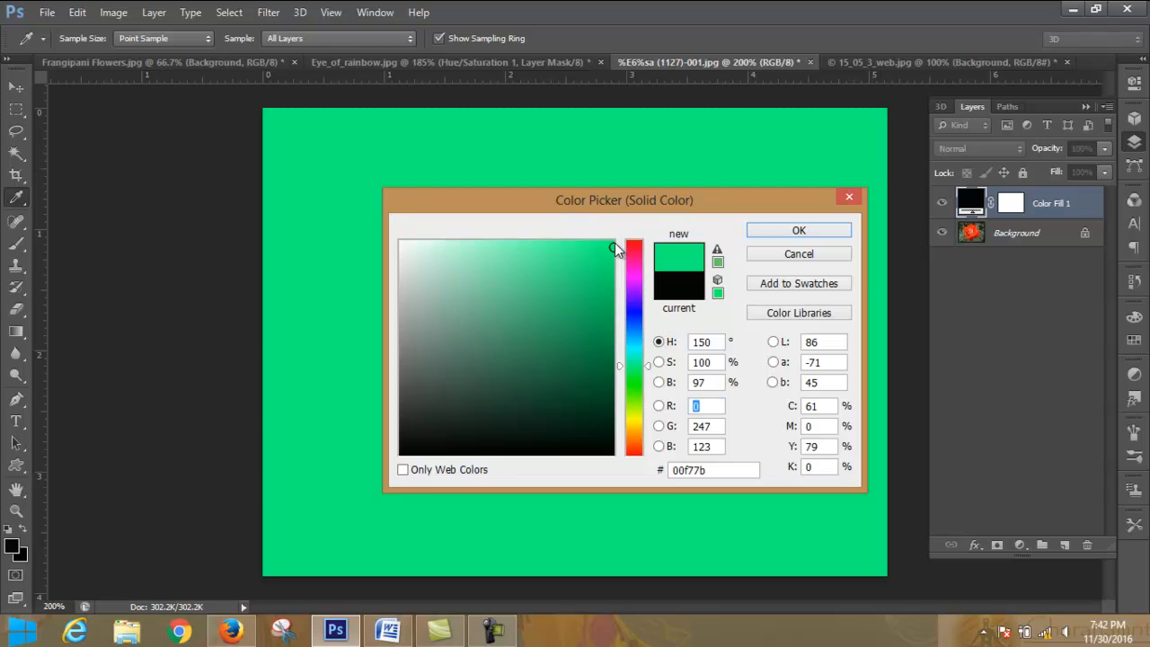
pyautogui.click(829, 239)
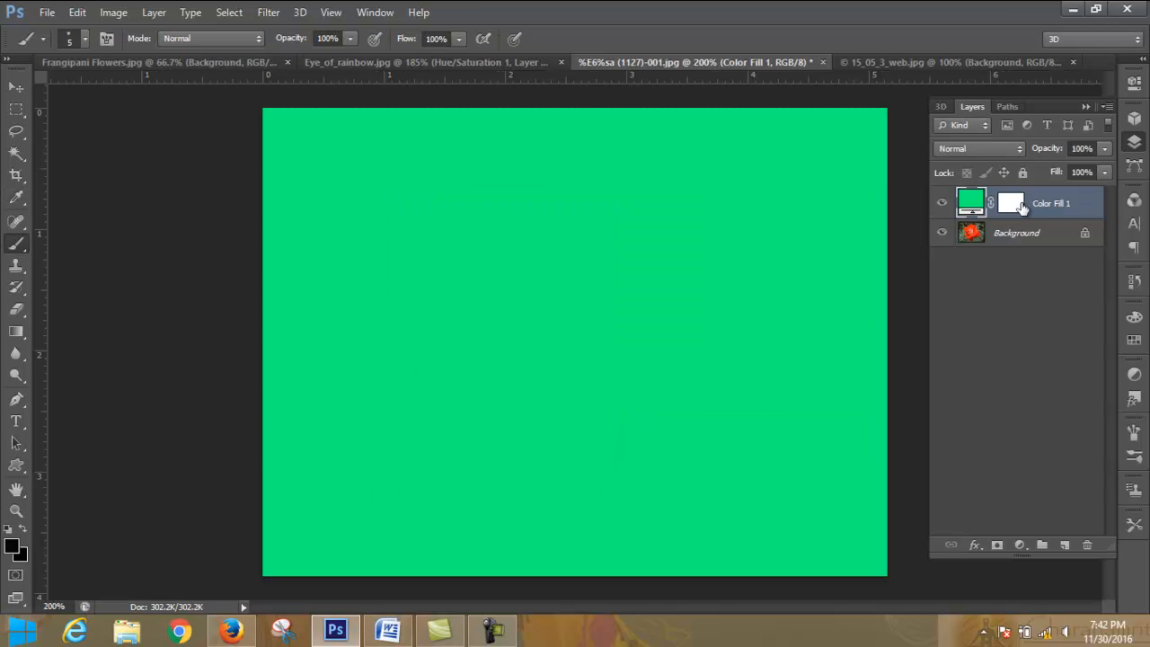
pyautogui.click(1105, 151)
pyautogui.moveTo(1102, 166)
pyautogui.mouseDown()
pyautogui.moveTo(1037, 172)
pyautogui.moveTo(1126, 170)
pyautogui.mouseUp()
pyautogui.click(1016, 150)
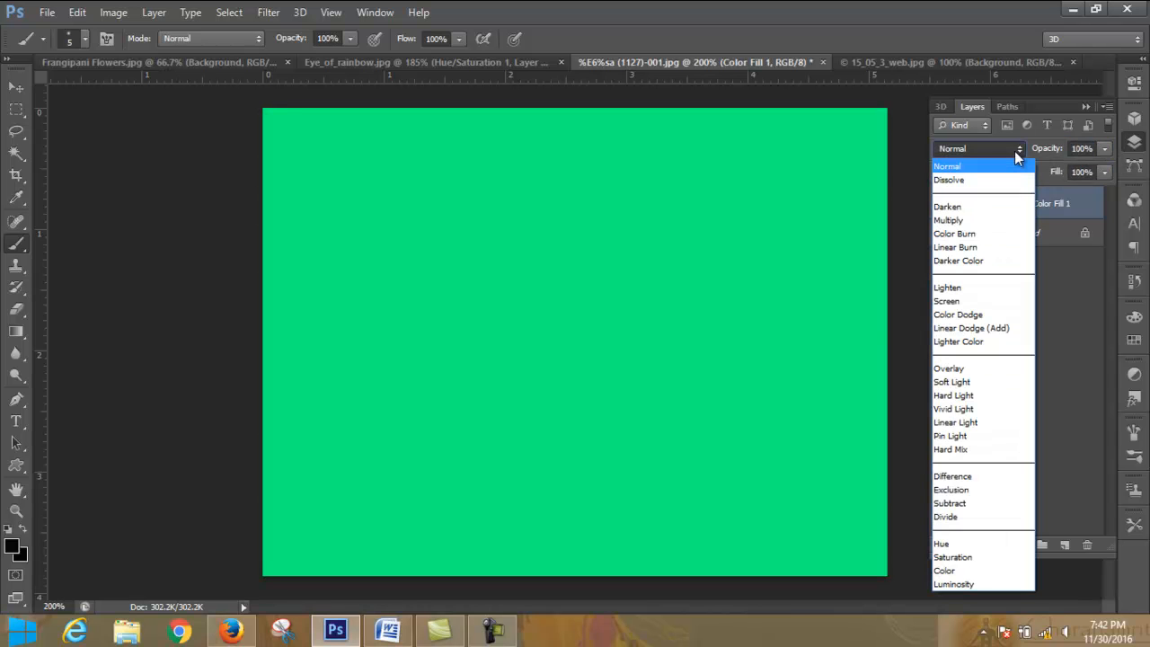
pyautogui.click(1016, 151)
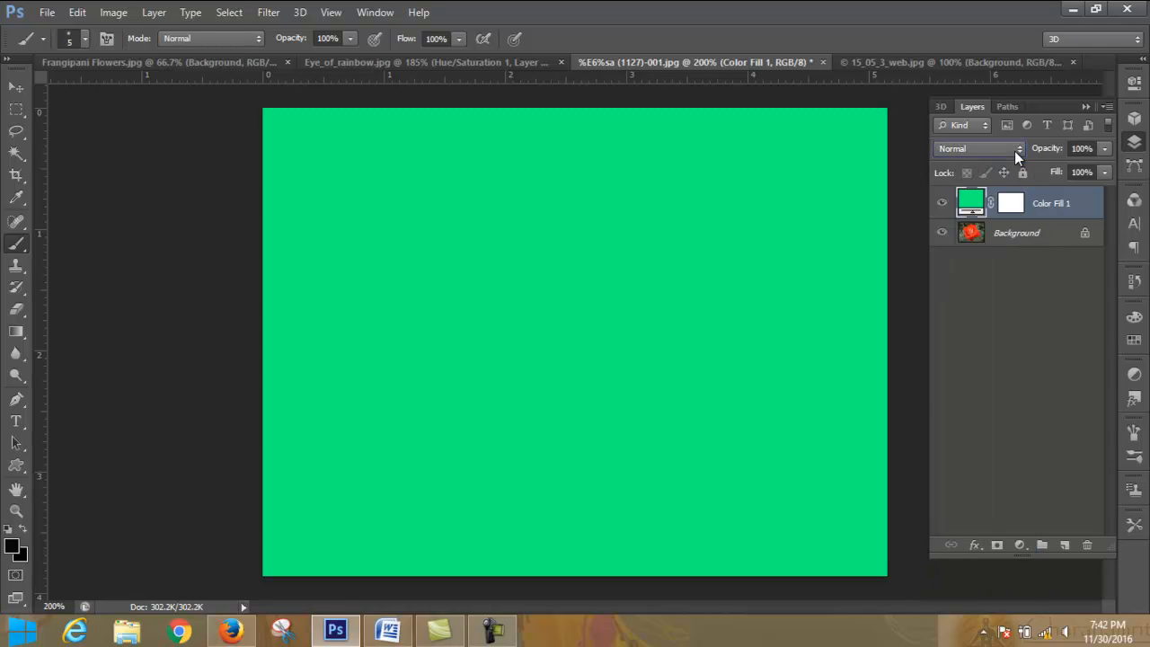
# - Preview the fill layer's blend modes from Dissolve through Multiply, Overlay, Exclusion and Luminosity, and restore Normal
pyautogui.click(1015, 151)
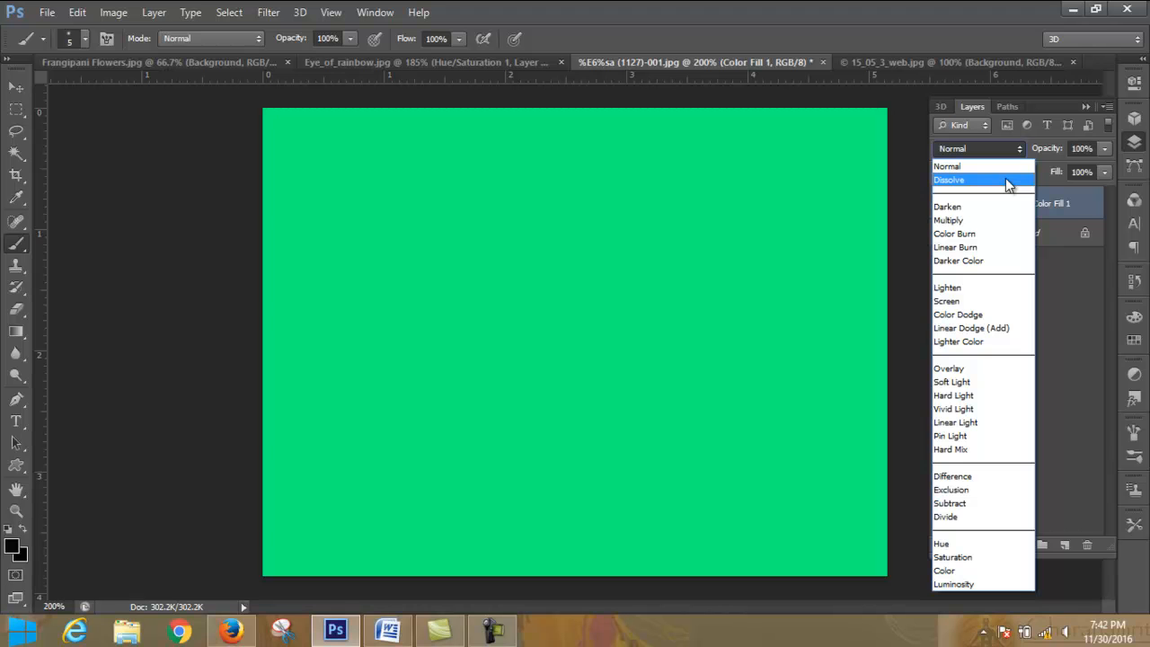
pyautogui.click(1006, 180)
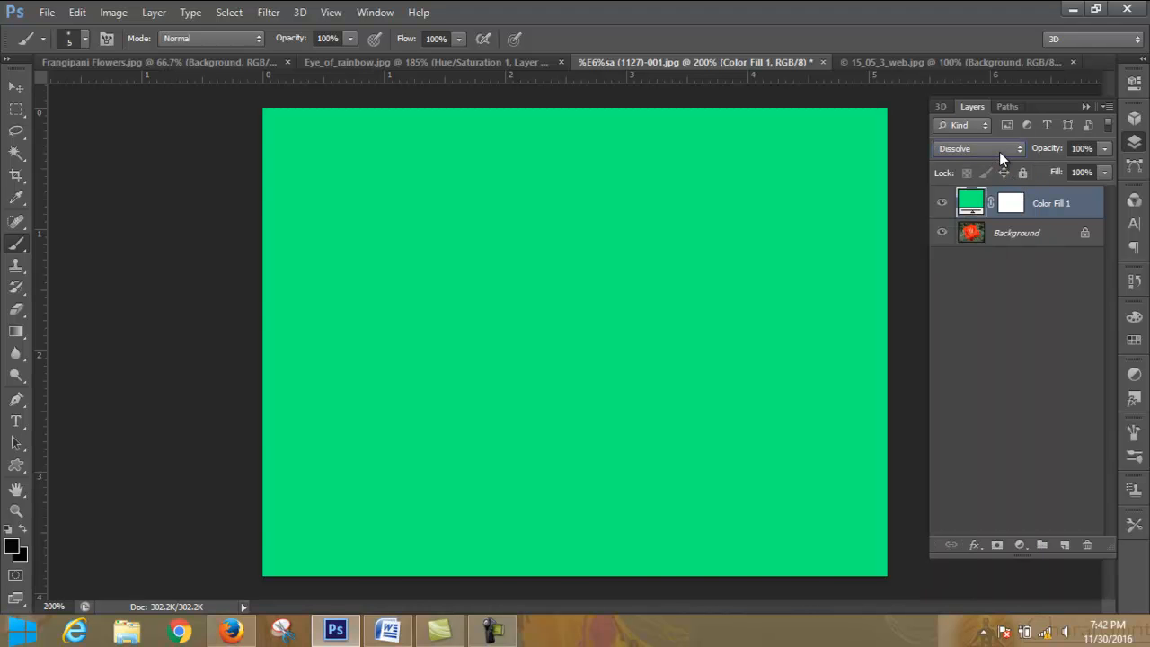
pyautogui.scroll(-1, 999, 152)
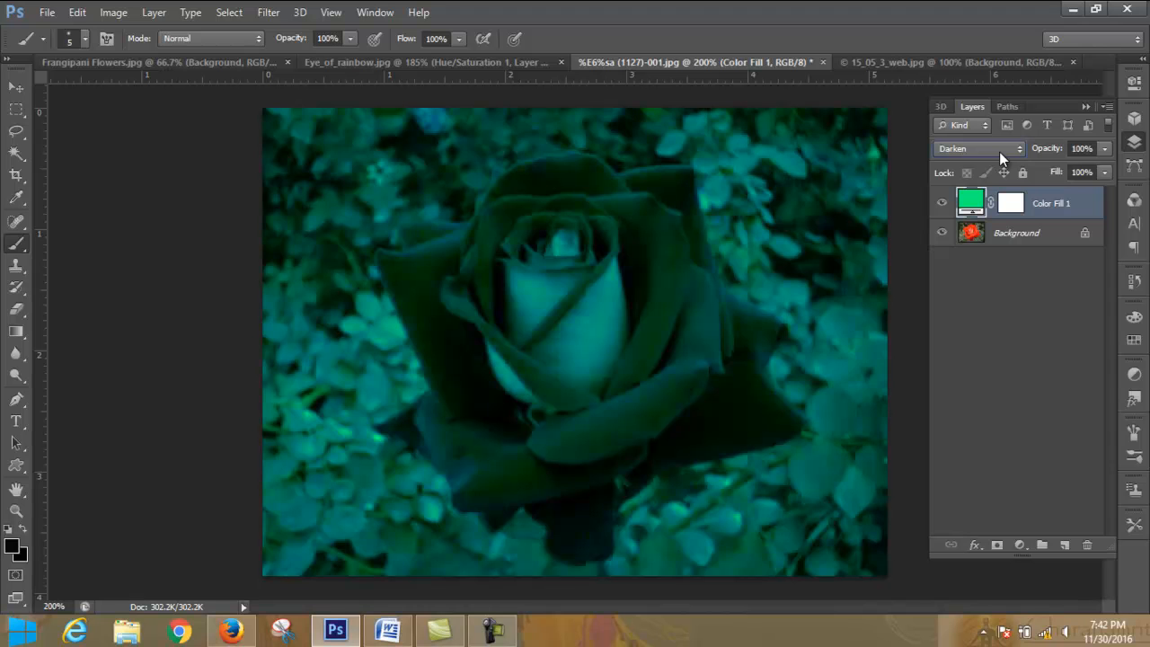
pyautogui.scroll(-3, 999, 152)
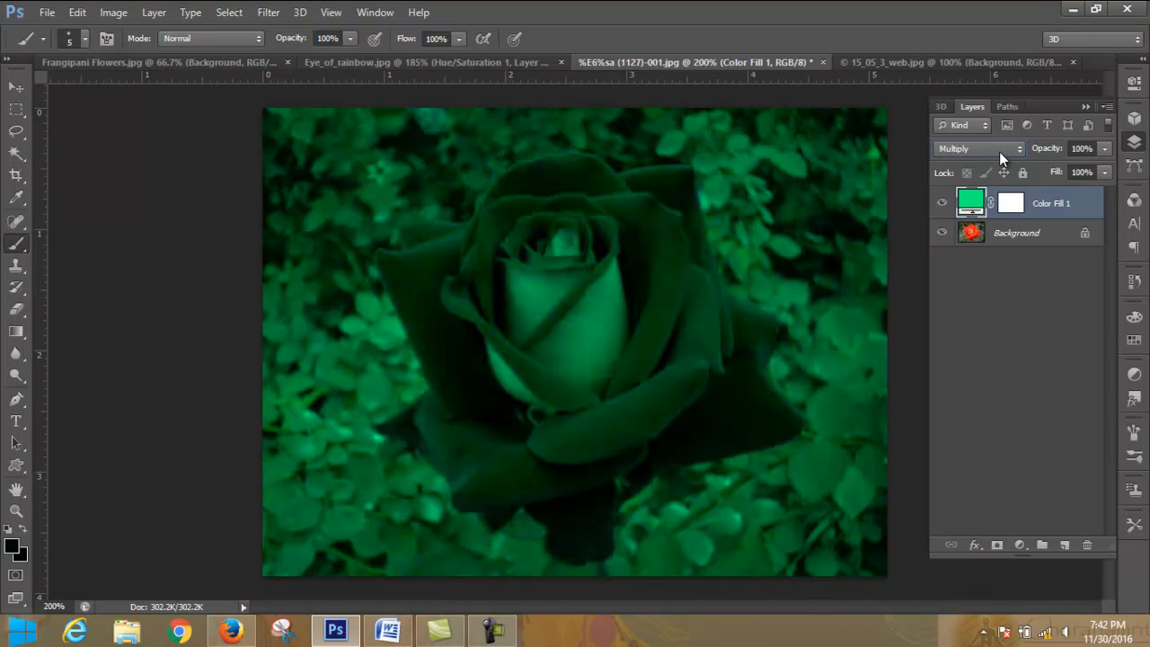
pyautogui.scroll(-3, 1000, 152)
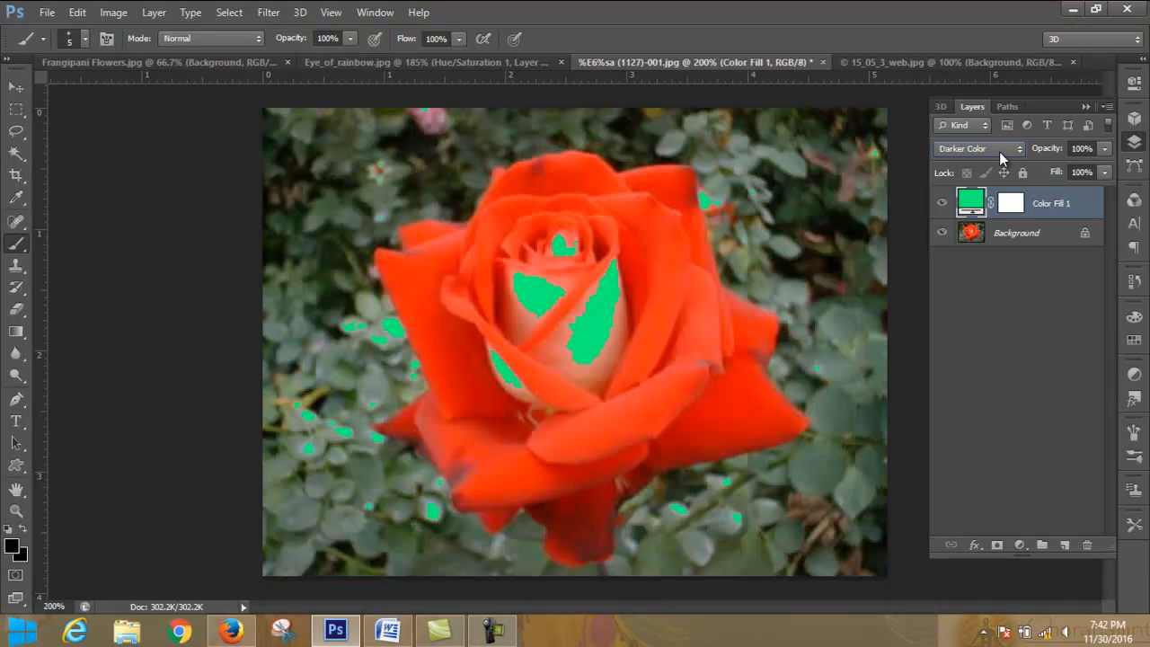
pyautogui.scroll(-4, 999, 151)
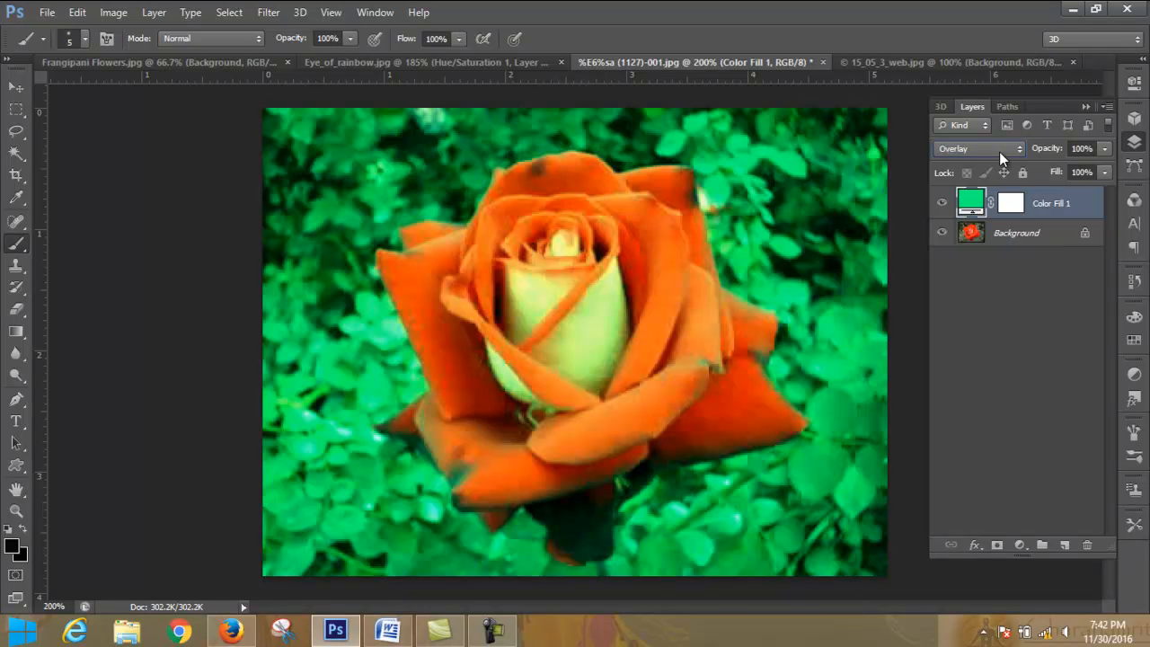
pyautogui.scroll(-4, 1000, 152)
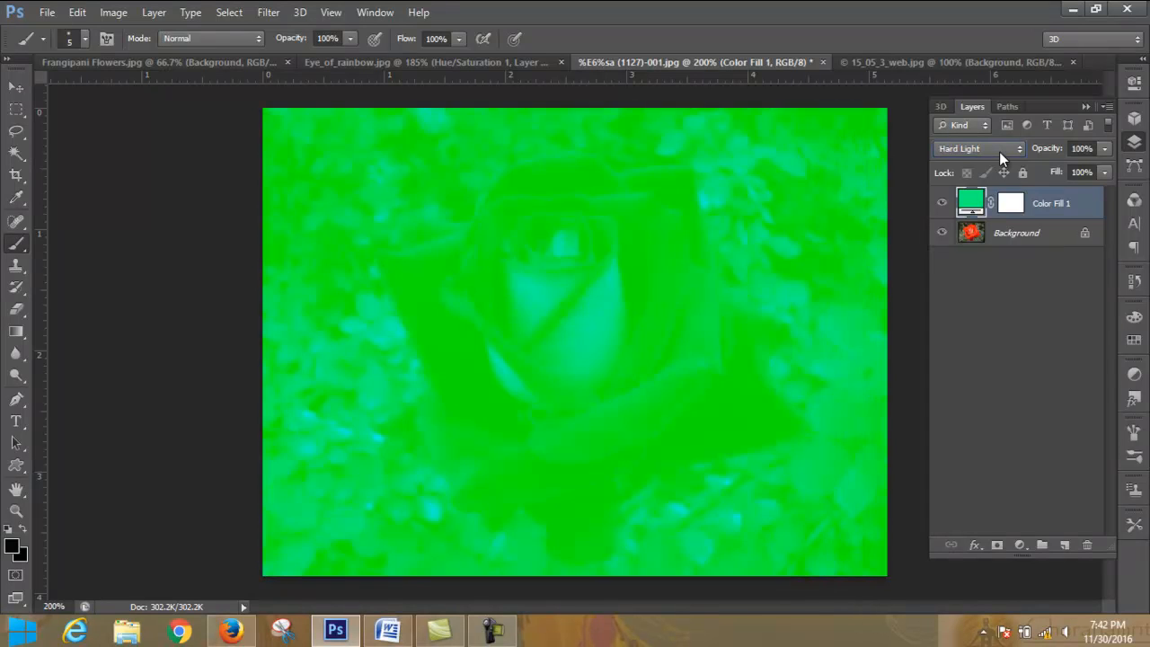
pyautogui.scroll(-2, 1000, 151)
pyautogui.scroll(-3, 1000, 152)
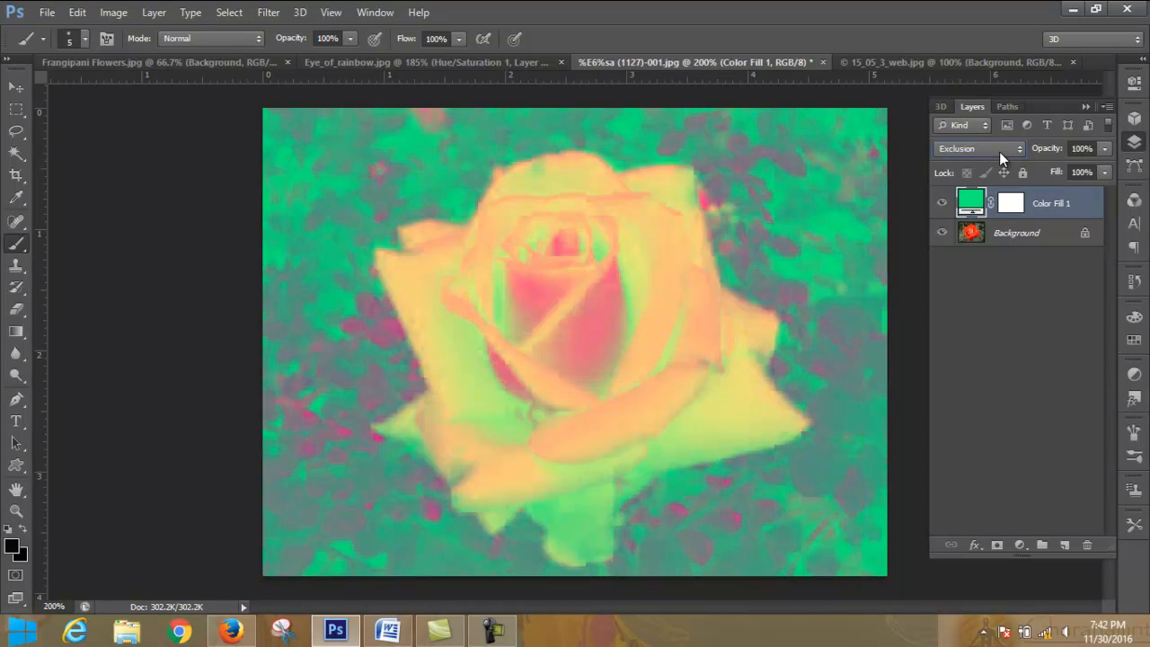
pyautogui.scroll(-1, 1000, 152)
pyautogui.scroll(-4, 1000, 152)
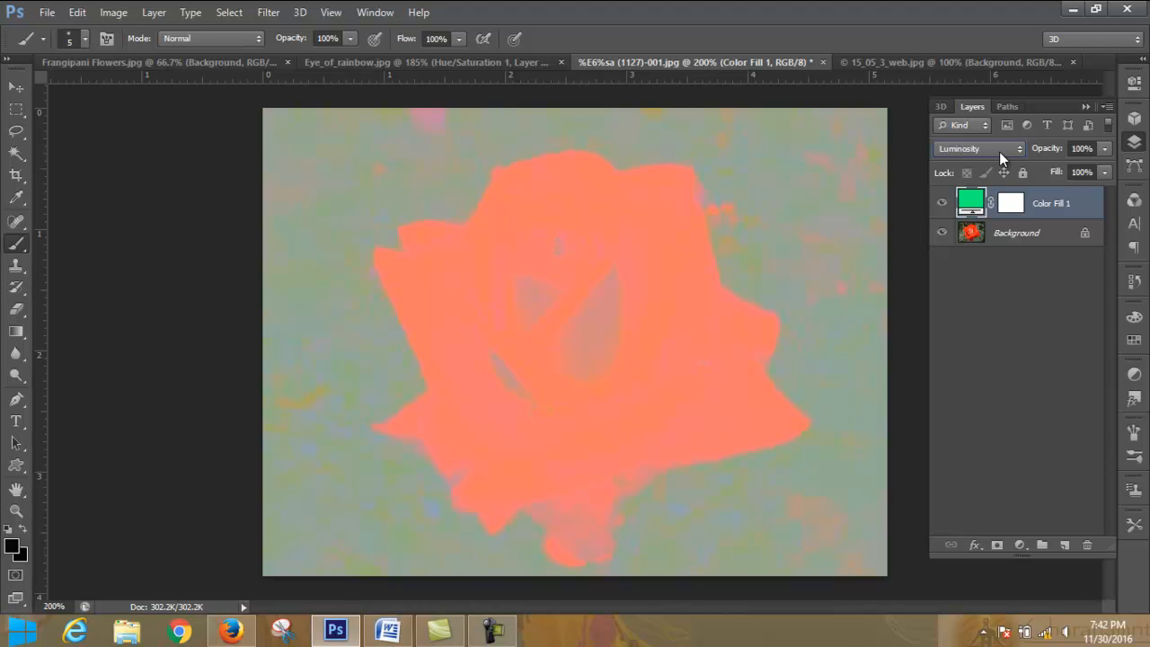
pyautogui.click(1000, 152)
pyautogui.click(990, 164)
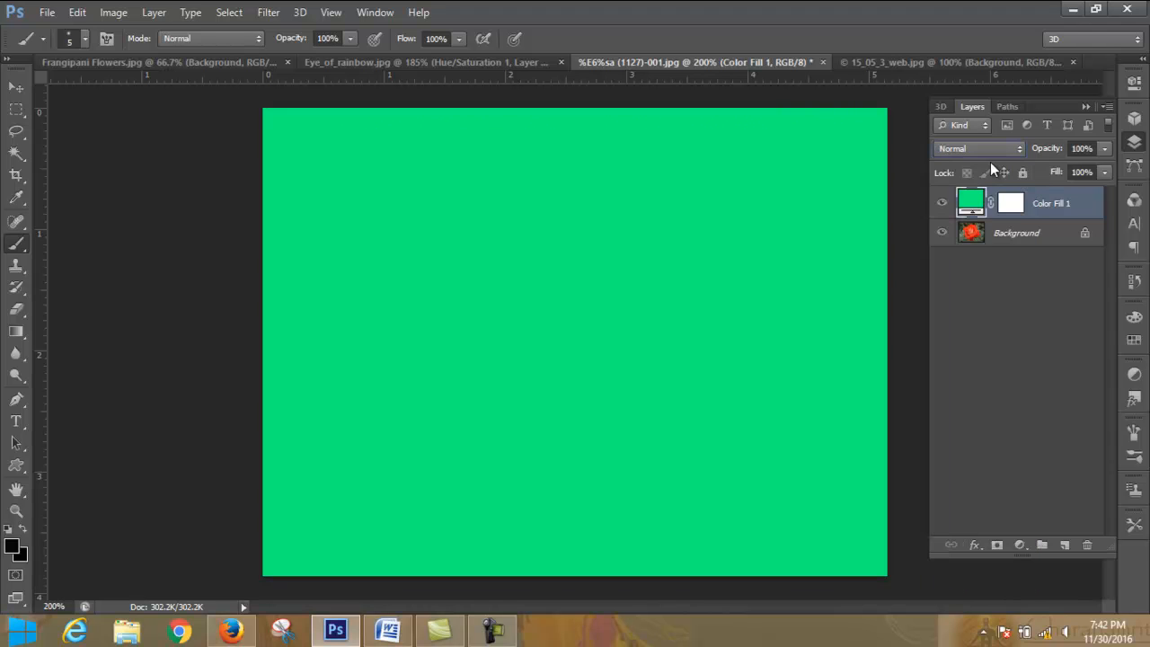
# - Try the Multiply blend mode on the green color fill layer, and set the layer's blending to Overlay
pyautogui.click(999, 151)
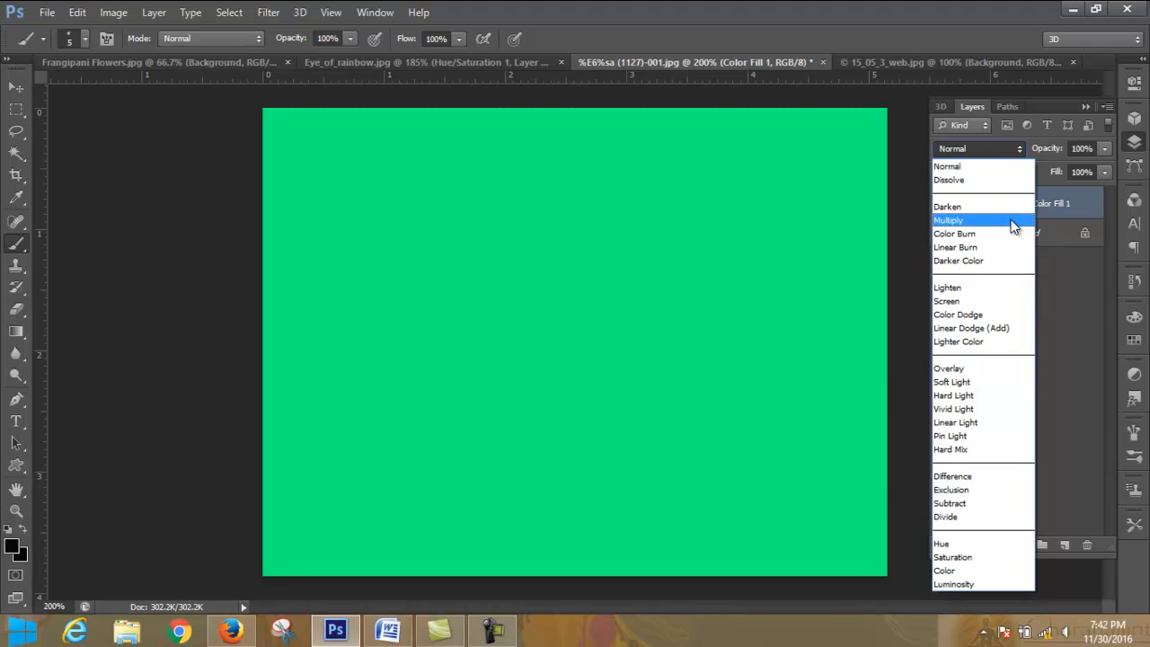
pyautogui.click(1014, 222)
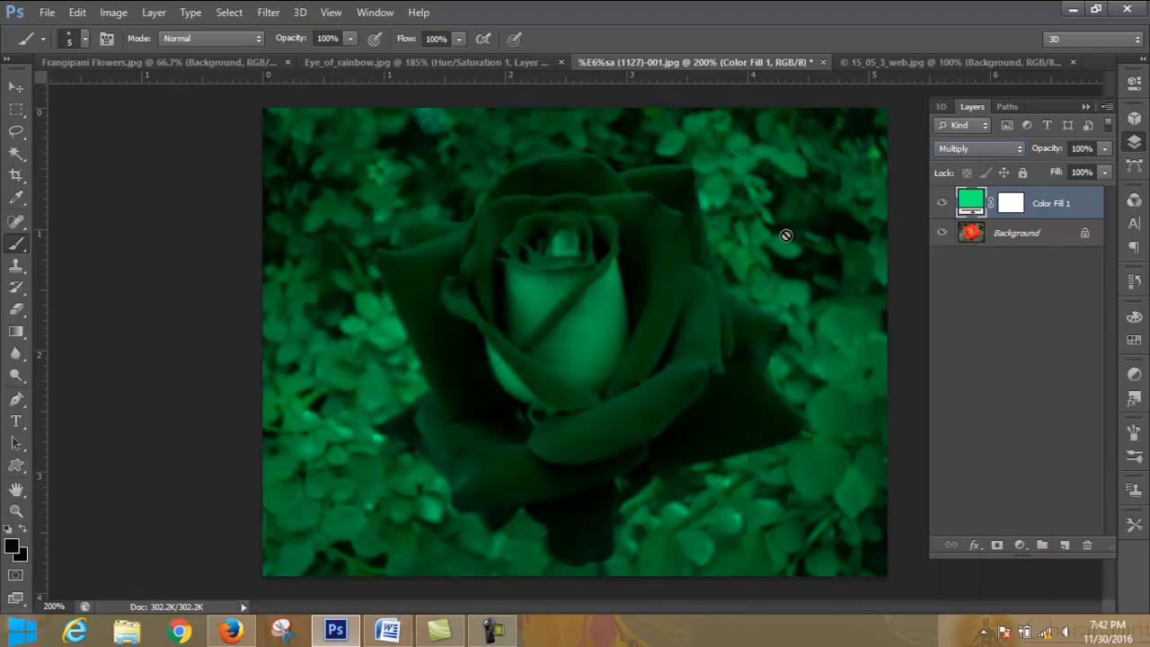
pyautogui.click(997, 153)
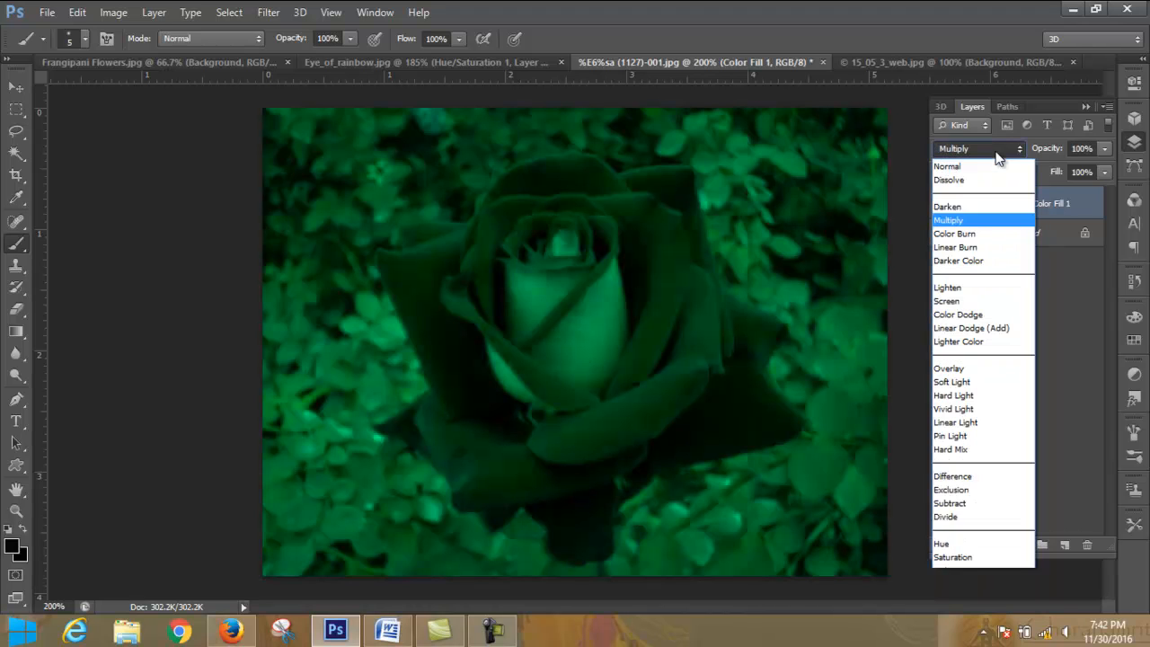
pyautogui.click(1003, 381)
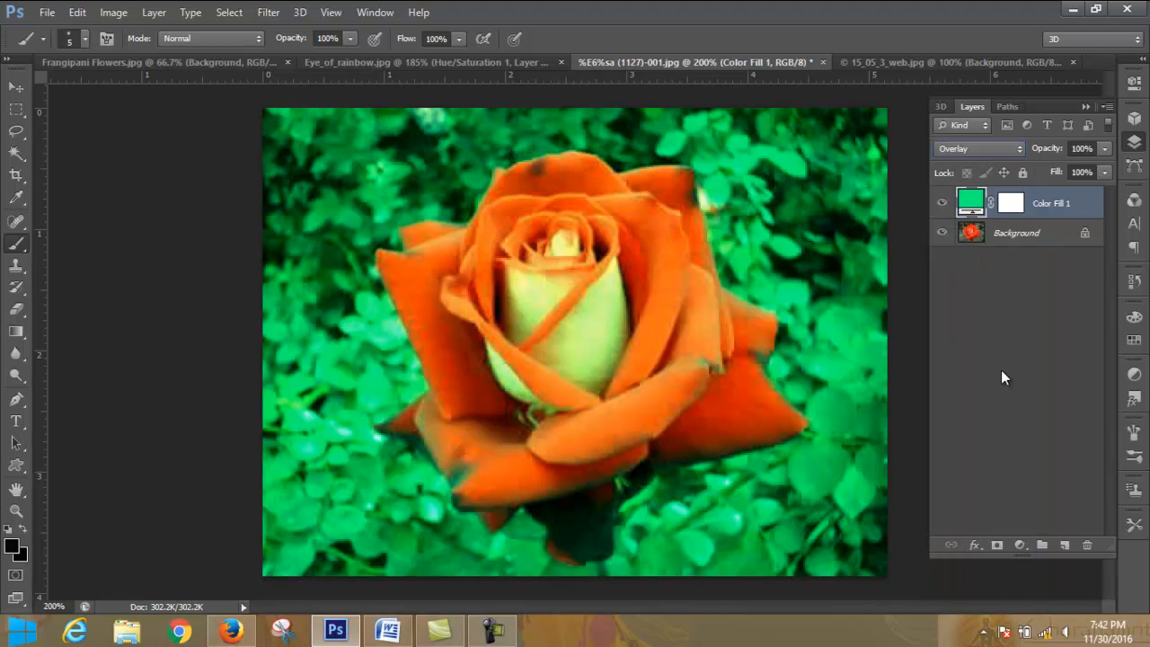
pyautogui.click(1020, 148)
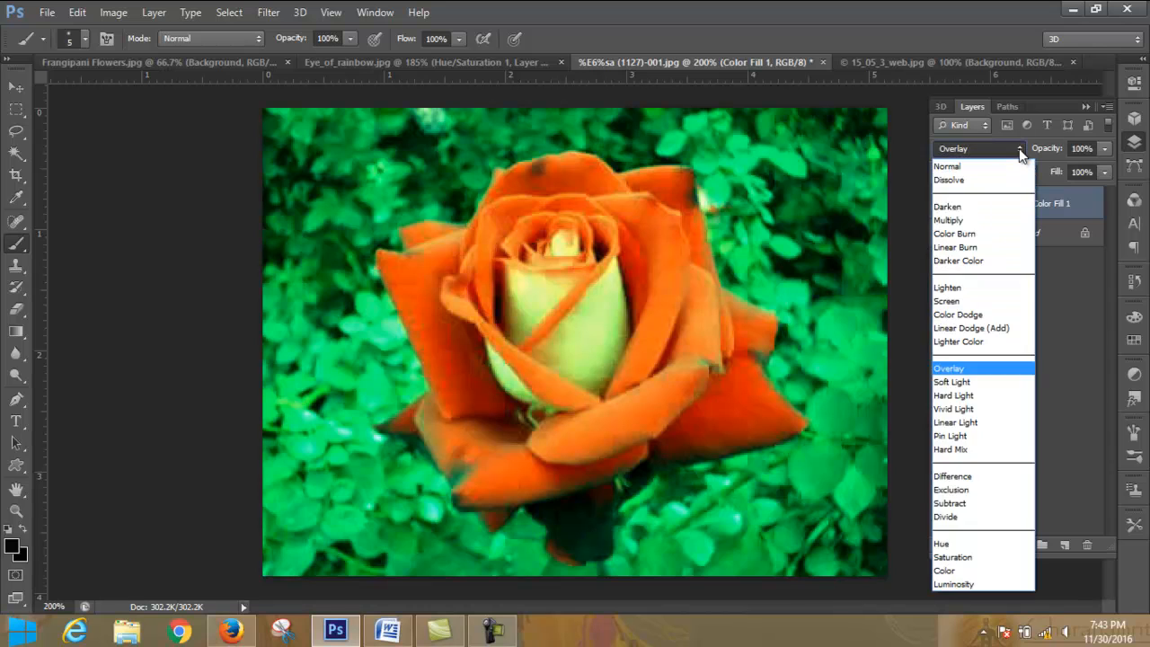
pyautogui.click(1019, 148)
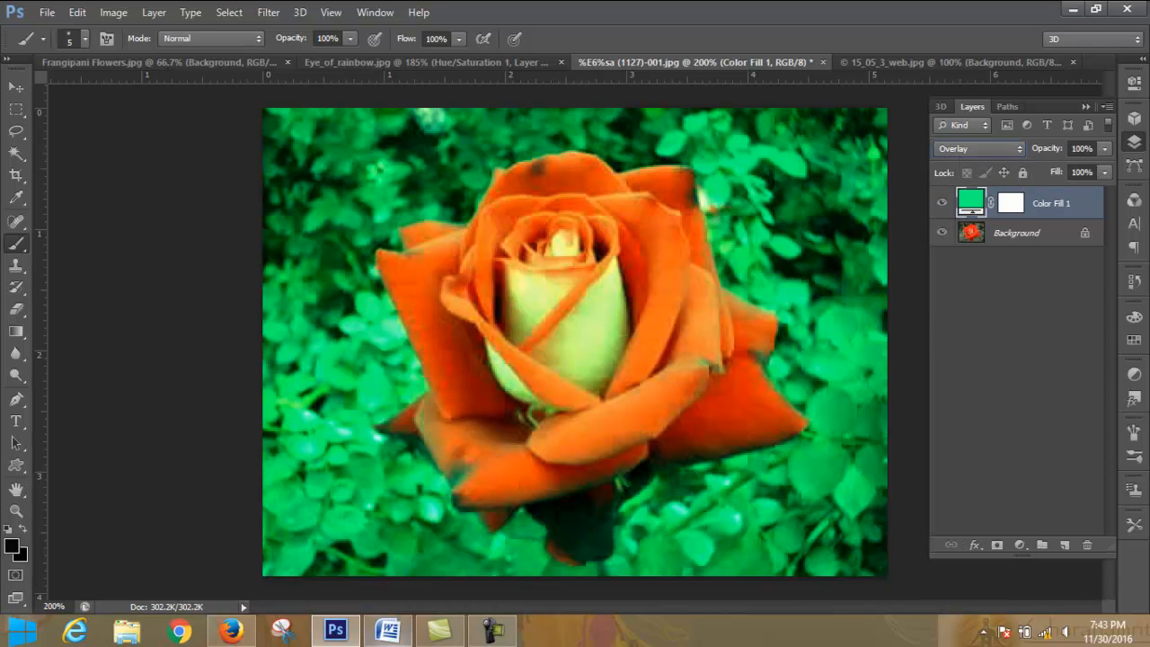
pyautogui.click(492, 631)
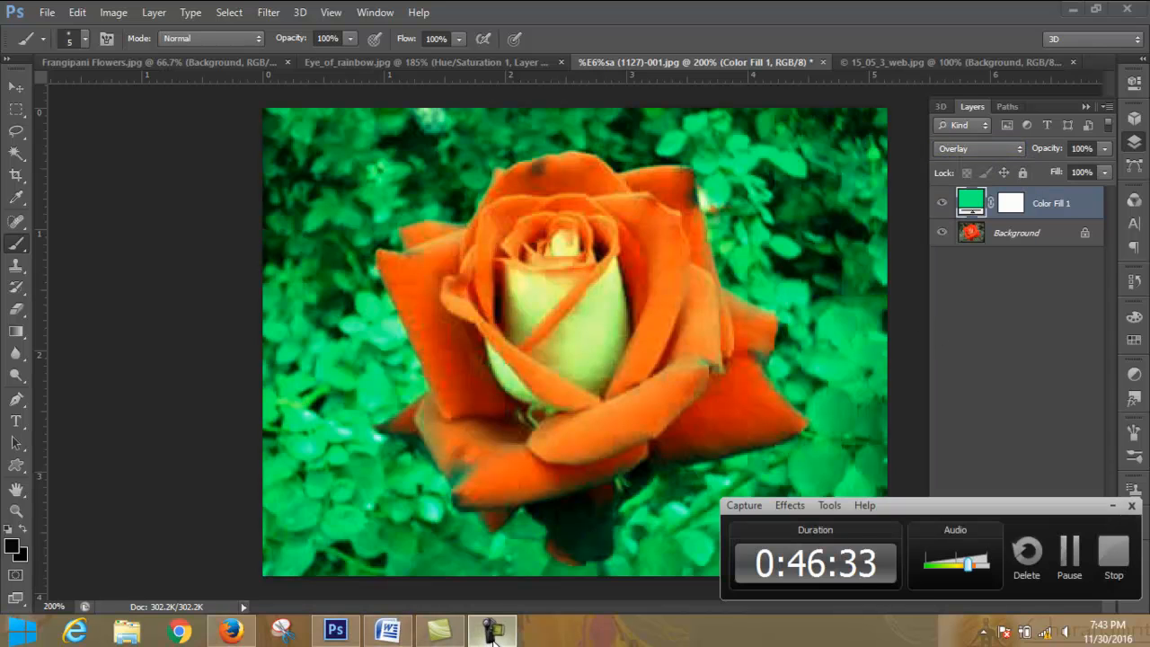
pyautogui.click(1070, 562)
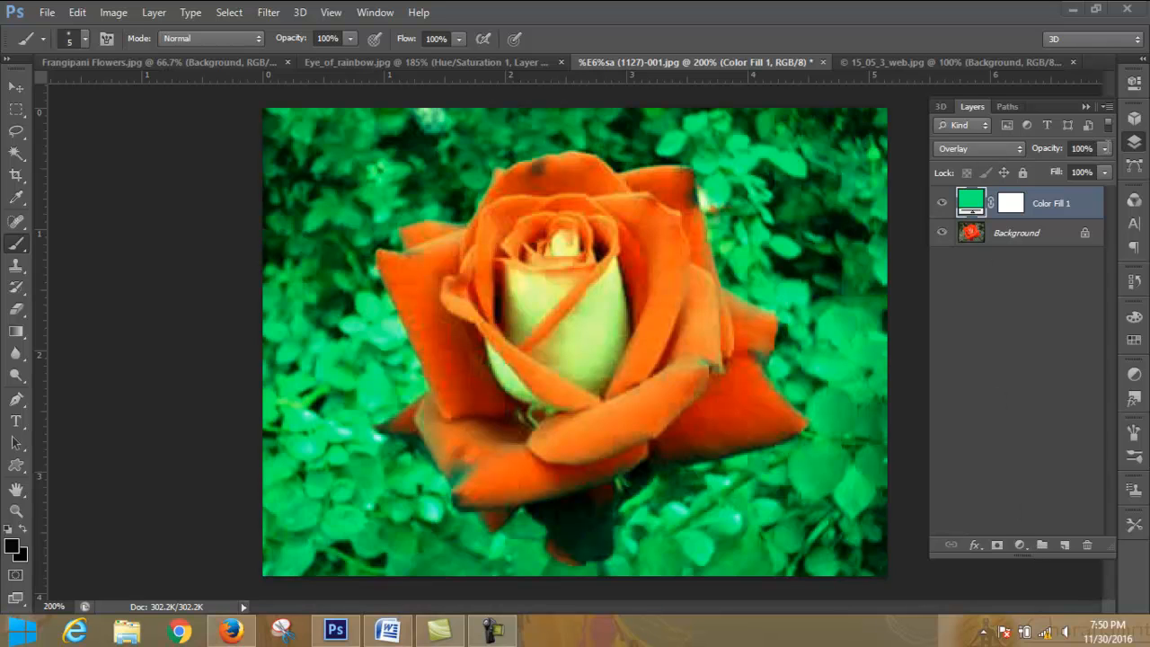
# - Vary the color fill layer's opacity and set it to 49%
pyautogui.click(1105, 149)
pyautogui.moveTo(1105, 168); pyautogui.dragTo(1070, 177)
pyautogui.moveTo(1039, 179)
pyautogui.mouseDown()
pyautogui.moveTo(1080, 178)
pyautogui.moveTo(1037, 173)
pyautogui.mouseUp()
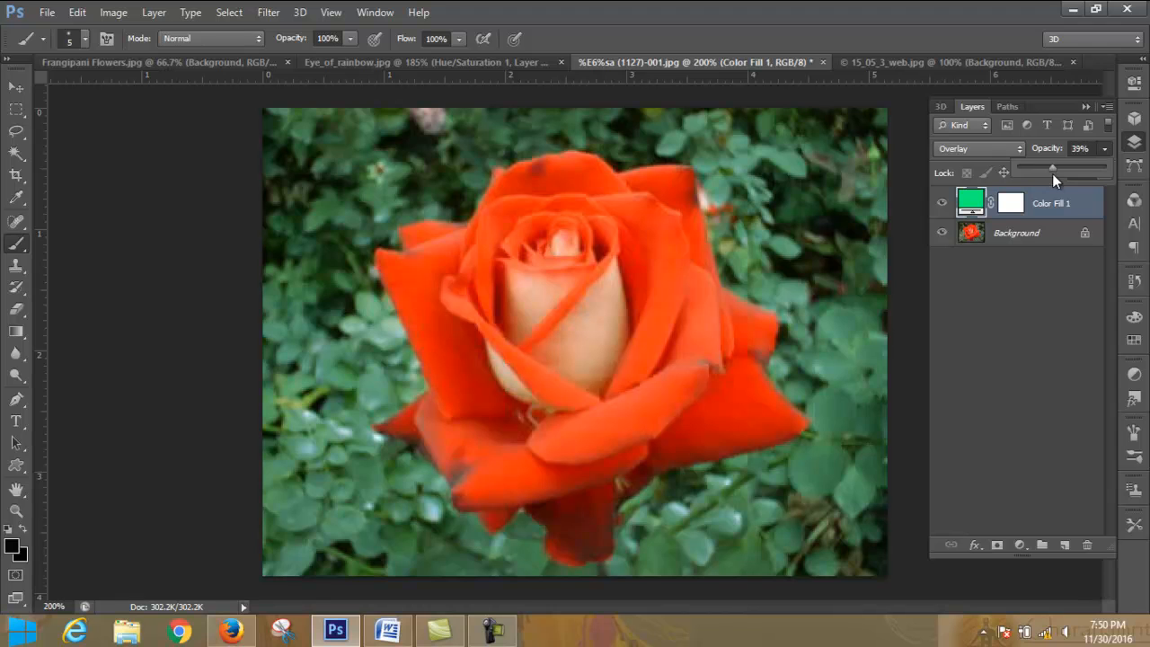
pyautogui.moveTo(1053, 174); pyautogui.dragTo(1078, 159)
pyautogui.click(1105, 151)
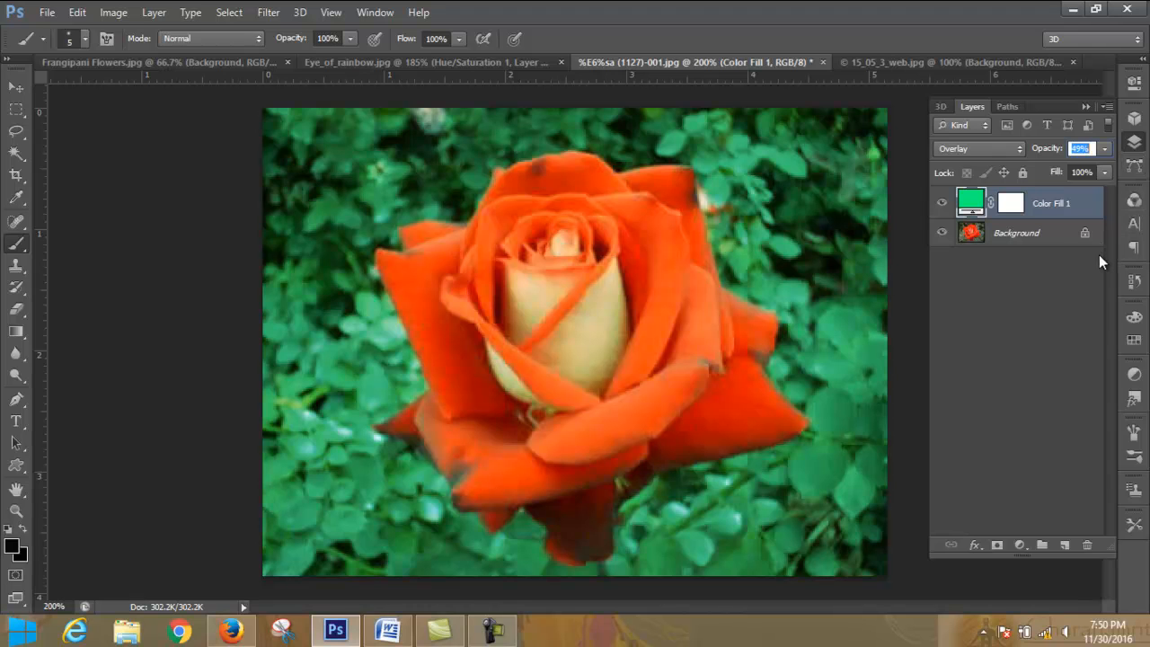
# - Revert the rose photo to its original opening state in the history
pyautogui.click(1133, 282)
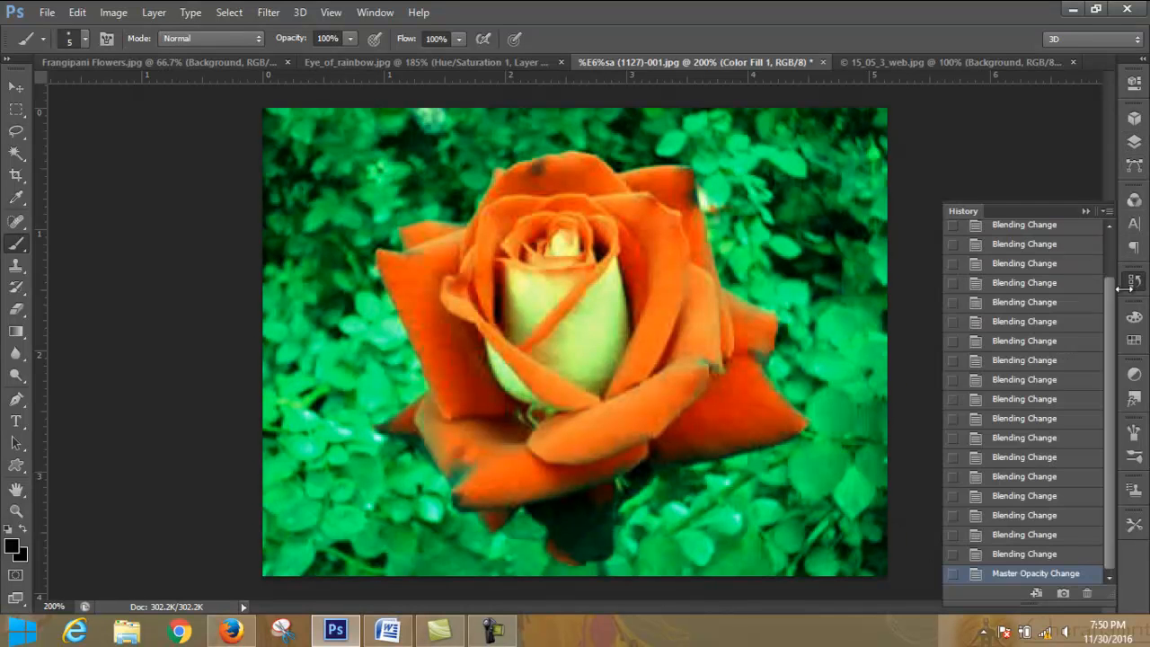
pyautogui.moveTo(1108, 299); pyautogui.dragTo(1110, 250)
pyautogui.click(1062, 241)
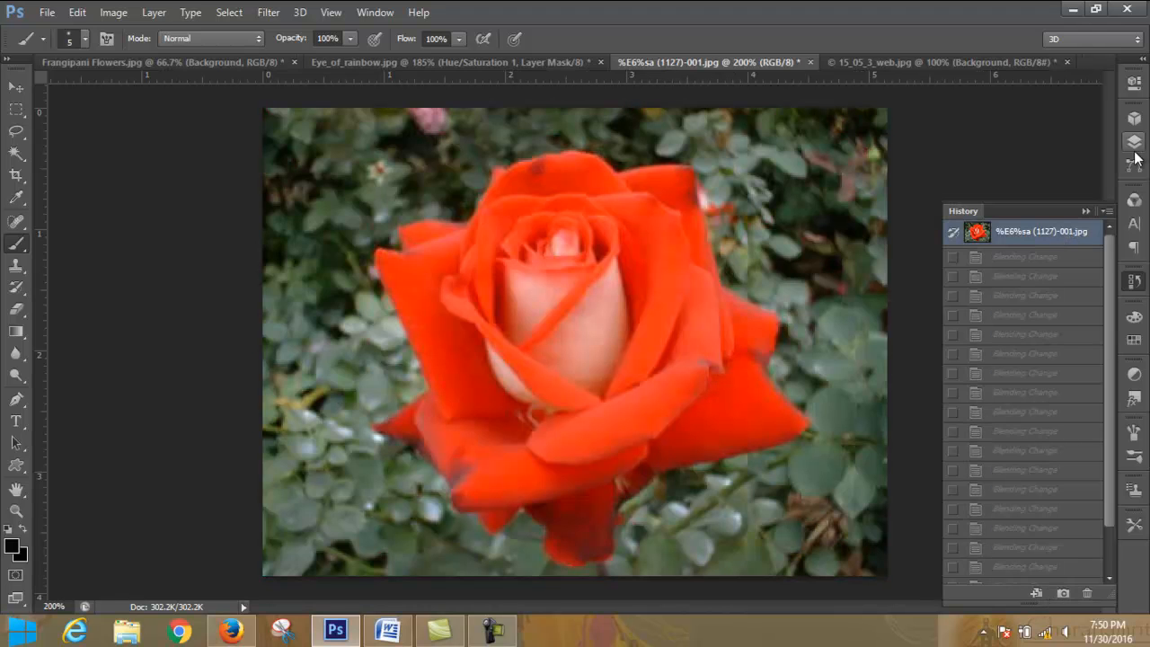
# - Add a Gradient Fill layer above the rose photo with a black-to-transparent linear gradient at 90° and 100% scale
pyautogui.click(1135, 143)
pyautogui.click(1021, 545)
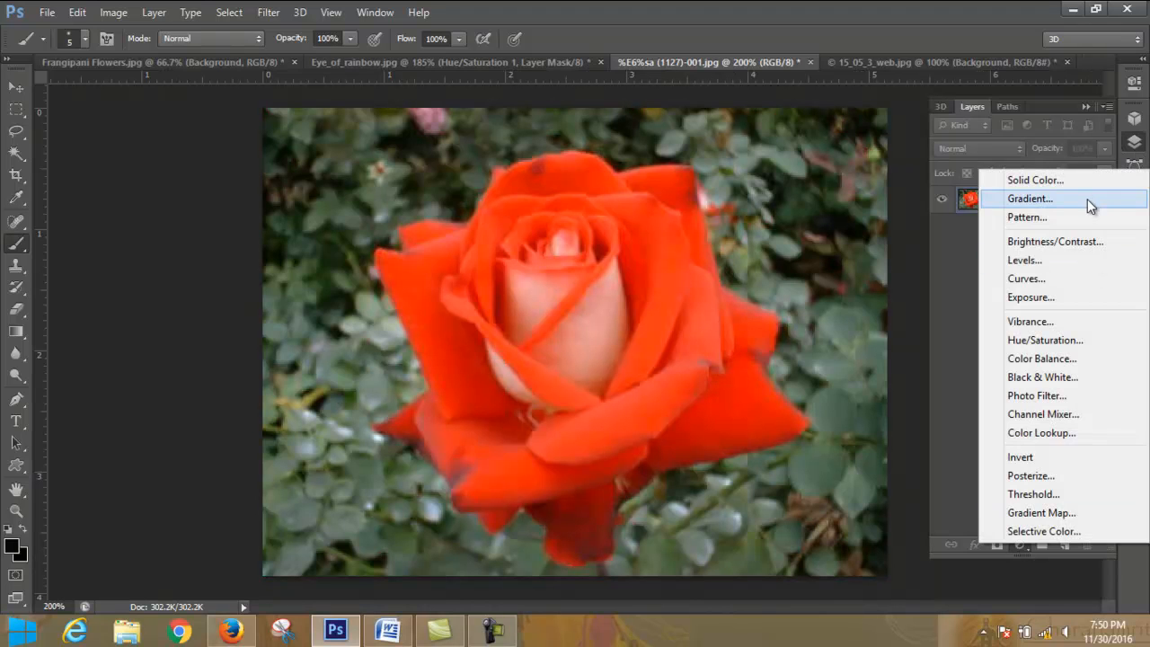
pyautogui.click(1088, 198)
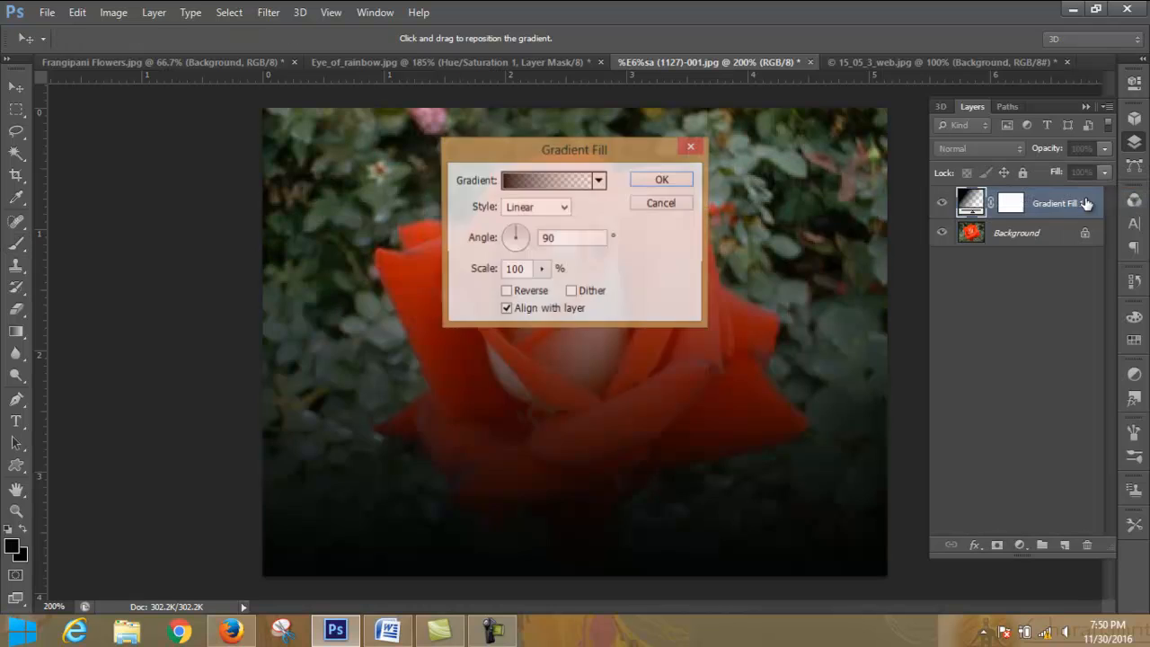
pyautogui.click(661, 180)
pyautogui.press('b')
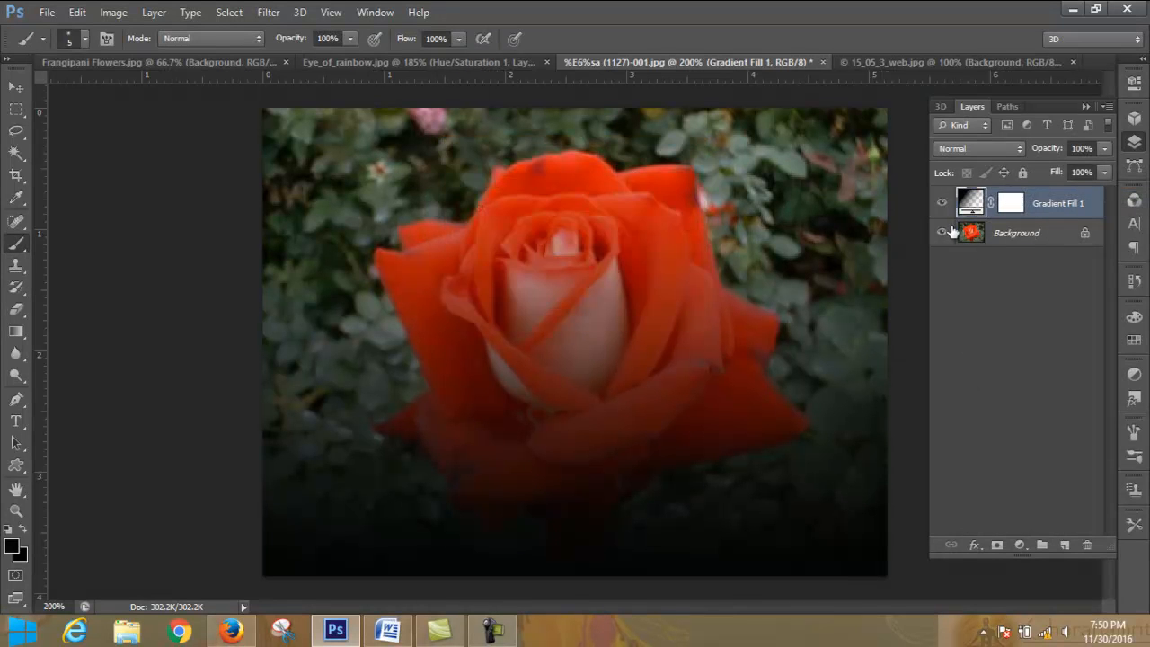
# - Reopen the gradient fill settings, preview the orange-yellow and black-to-white presets, and return to Foreground to Transparent
pyautogui.doubleClick(975, 204)
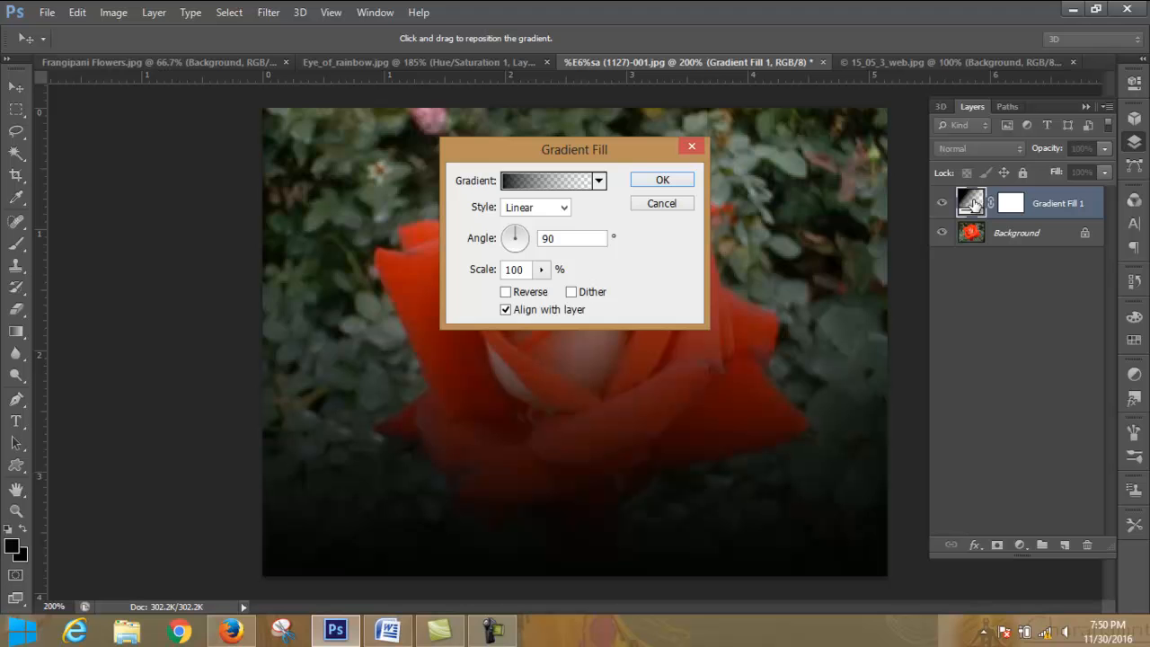
pyautogui.click(598, 180)
pyautogui.click(491, 246)
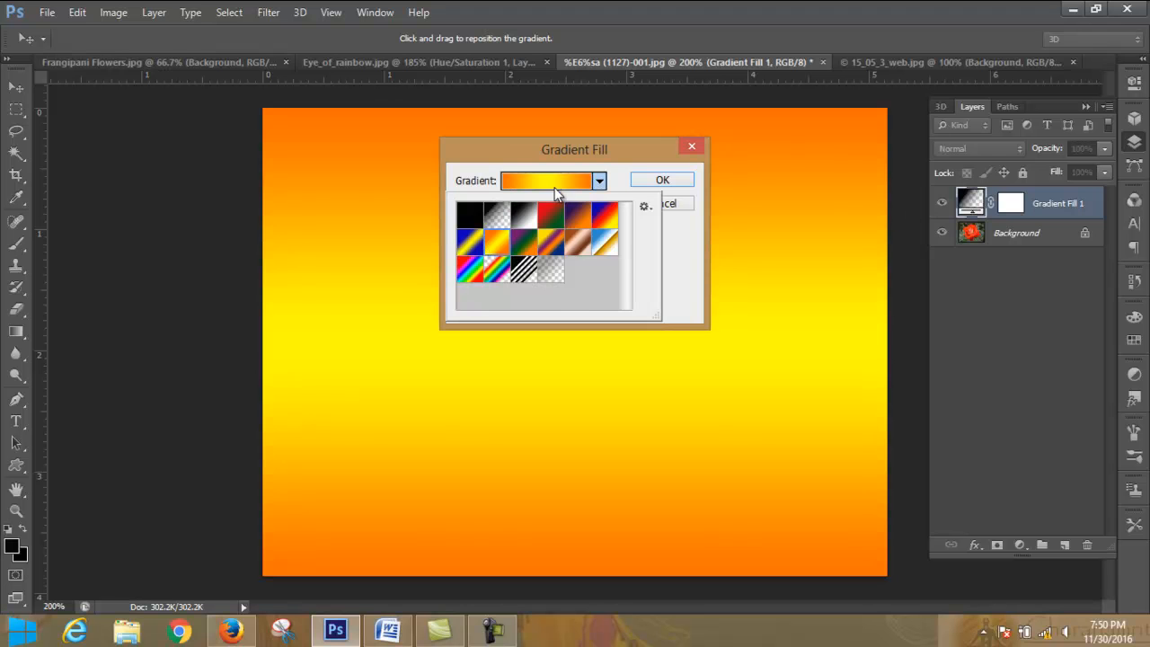
pyautogui.click(524, 216)
pyautogui.click(497, 216)
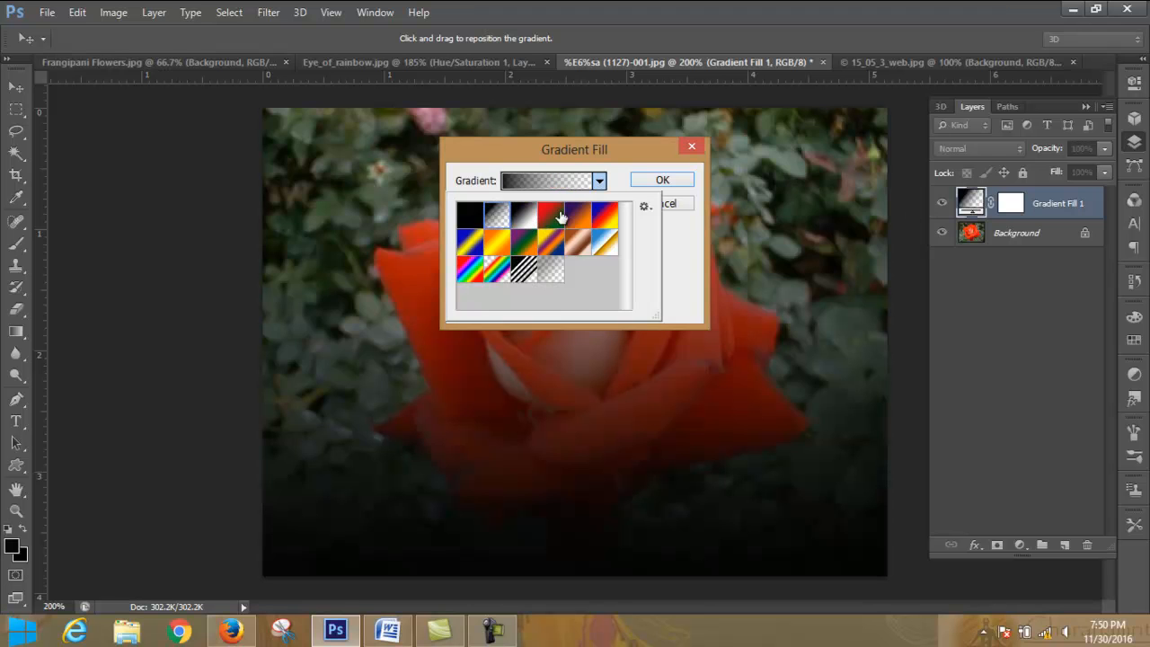
pyautogui.doubleClick(499, 218)
# - Change the gradient's starting color stop to green, hex 01ff80, and apply the edited gradient to the fill layer
pyautogui.click(532, 181)
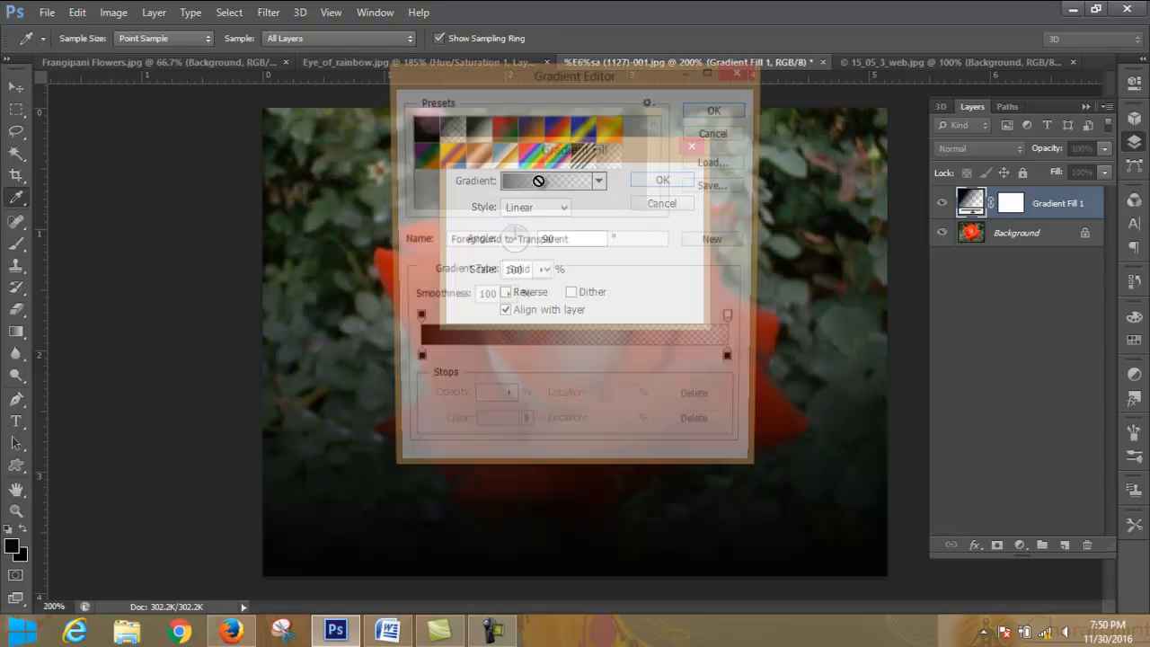
pyautogui.moveTo(582, 72); pyautogui.dragTo(908, 52)
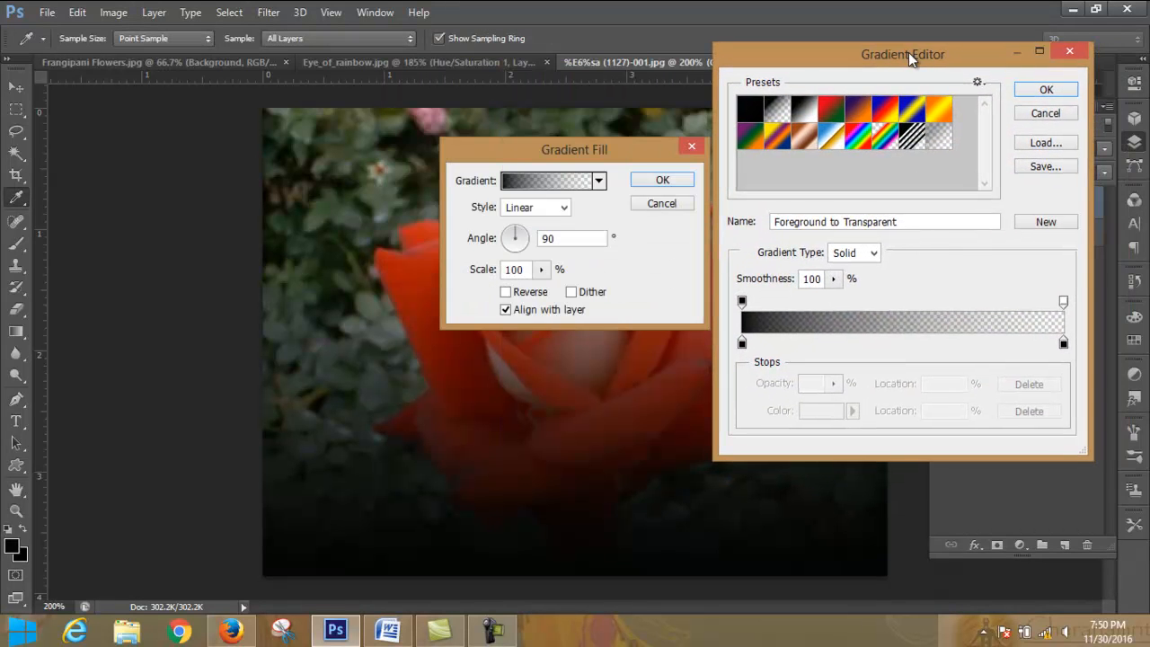
pyautogui.click(742, 344)
pyautogui.doubleClick(743, 344)
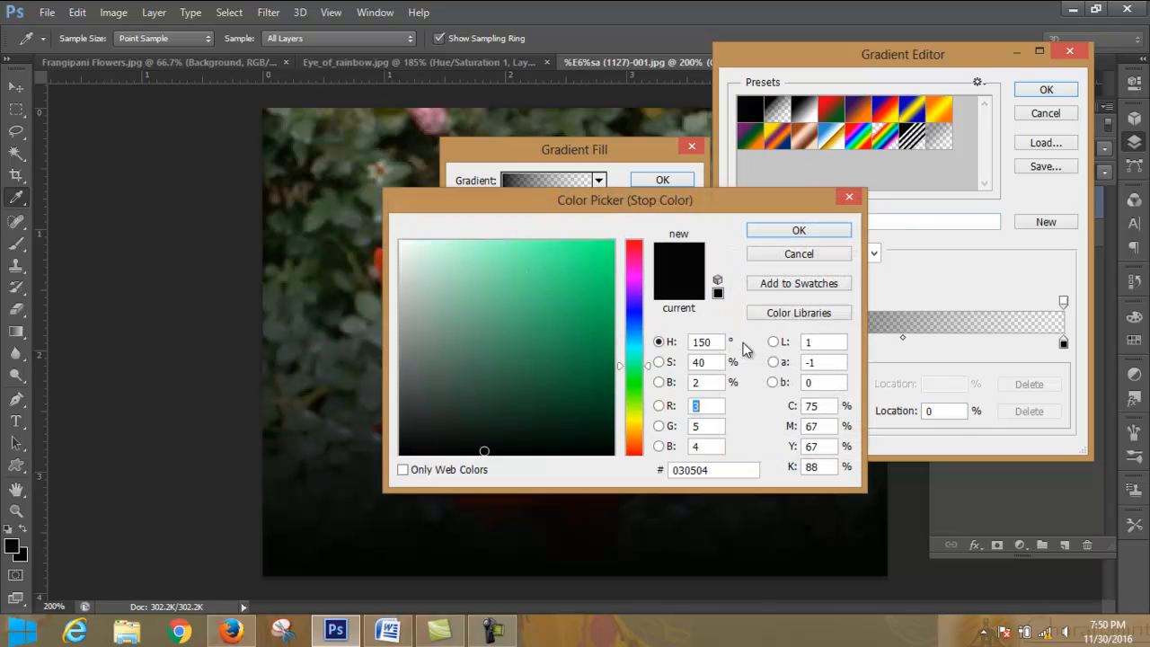
pyautogui.click(611, 243)
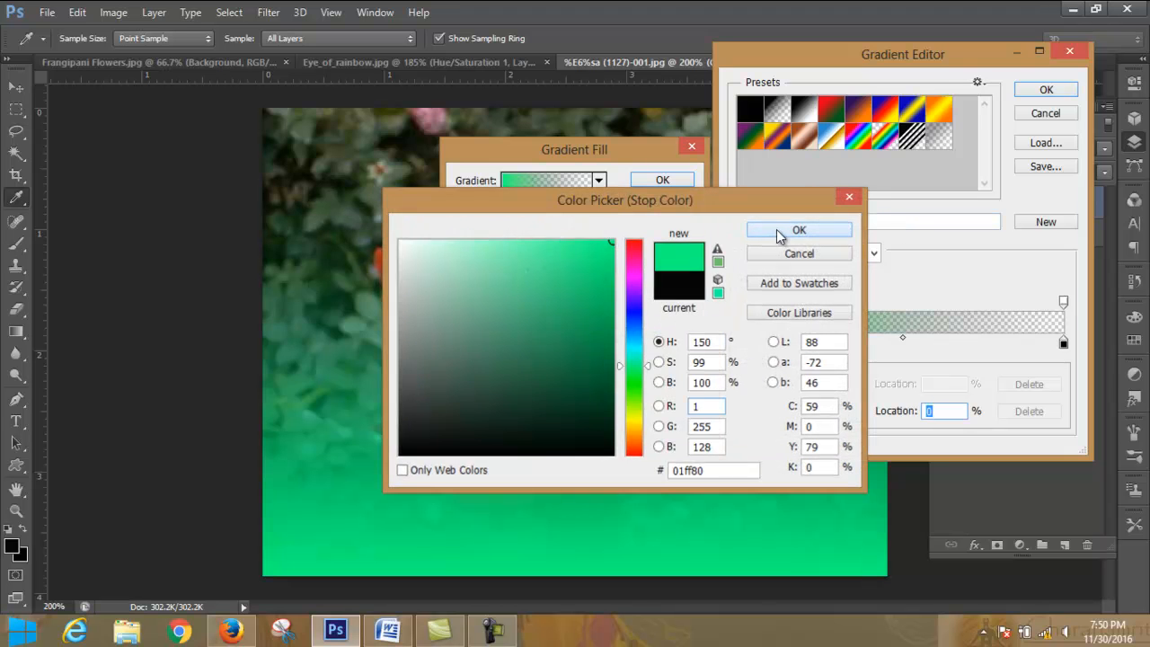
pyautogui.click(765, 228)
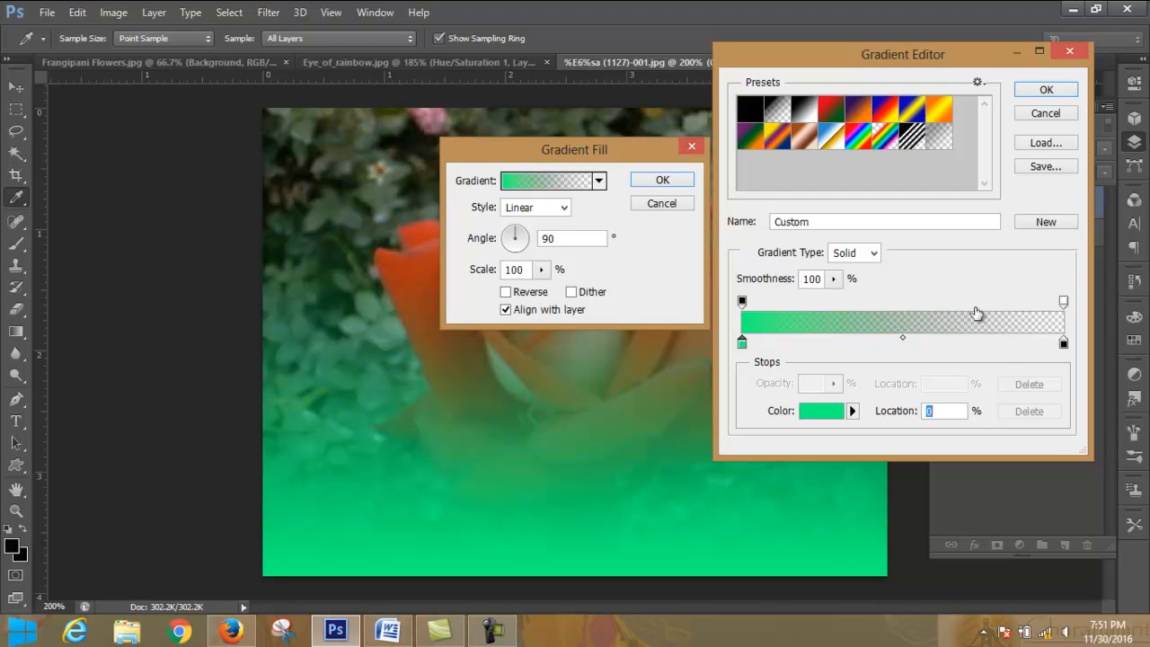
pyautogui.click(1046, 91)
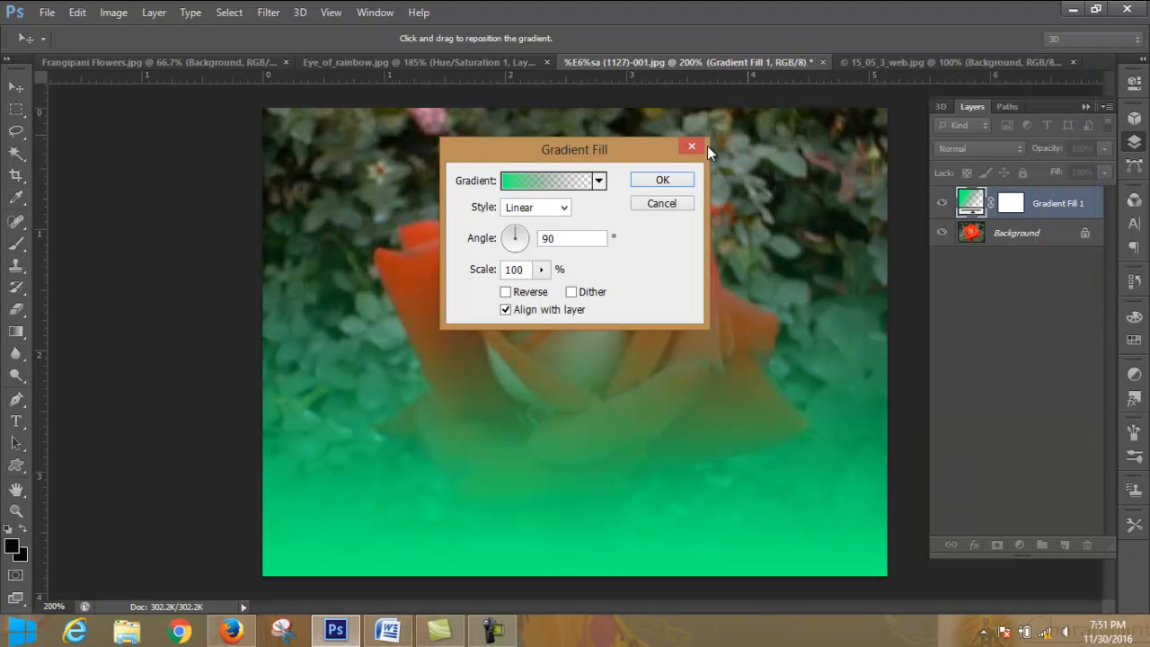
pyautogui.click(662, 179)
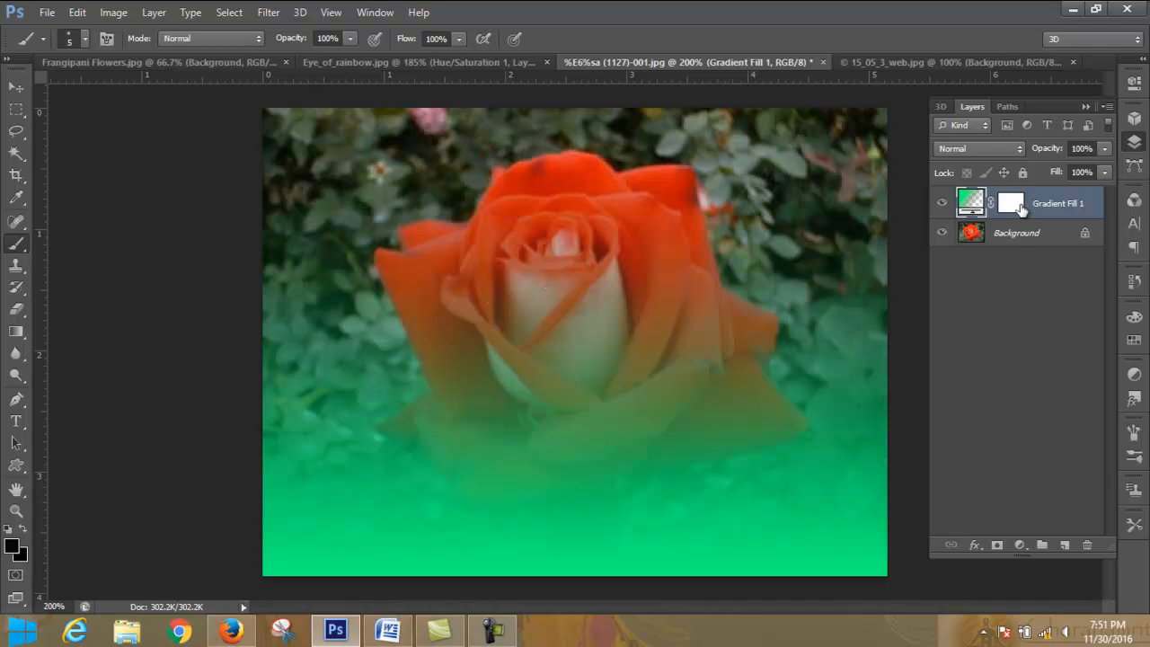
# - Draw several linear gradients in different directions across the rose on the gradient fill layer's mask with the Gradient tool
pyautogui.click(1021, 208)
pyautogui.click(978, 210)
pyautogui.click(17, 331)
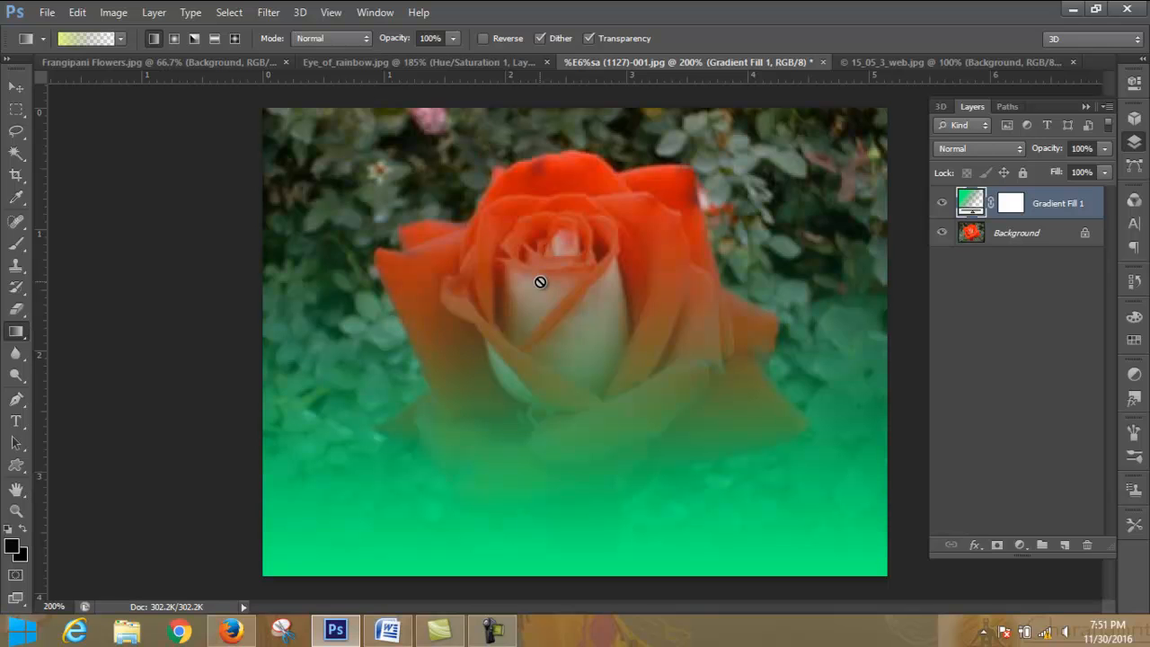
pyautogui.click(1016, 205)
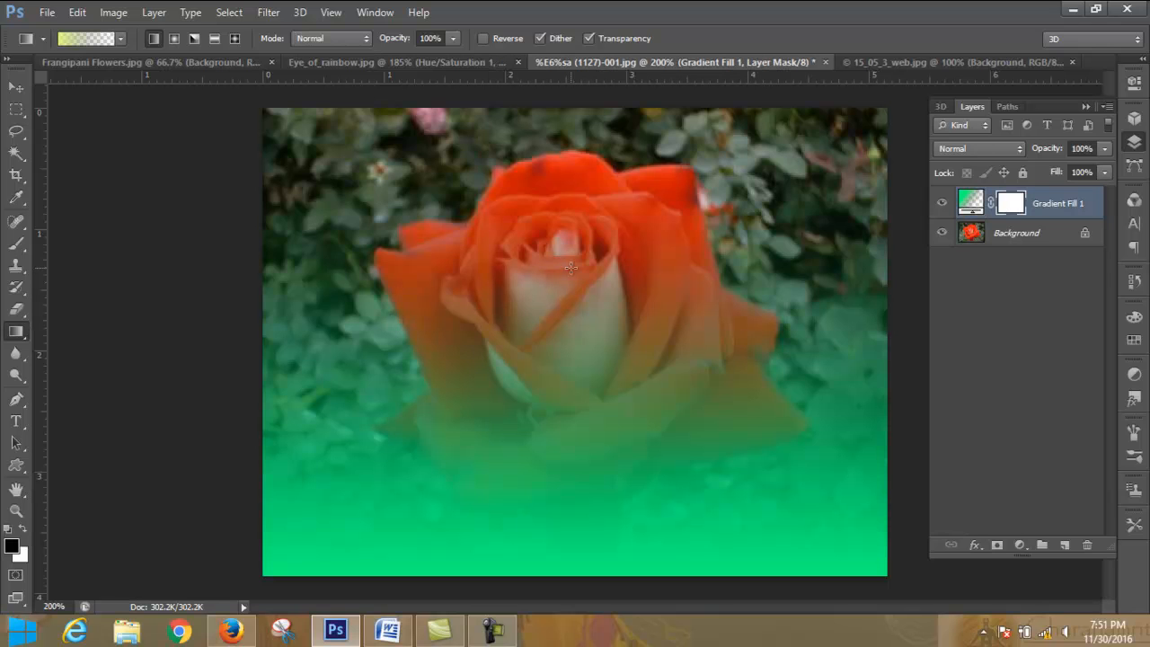
pyautogui.moveTo(668, 293); pyautogui.dragTo(825, 360)
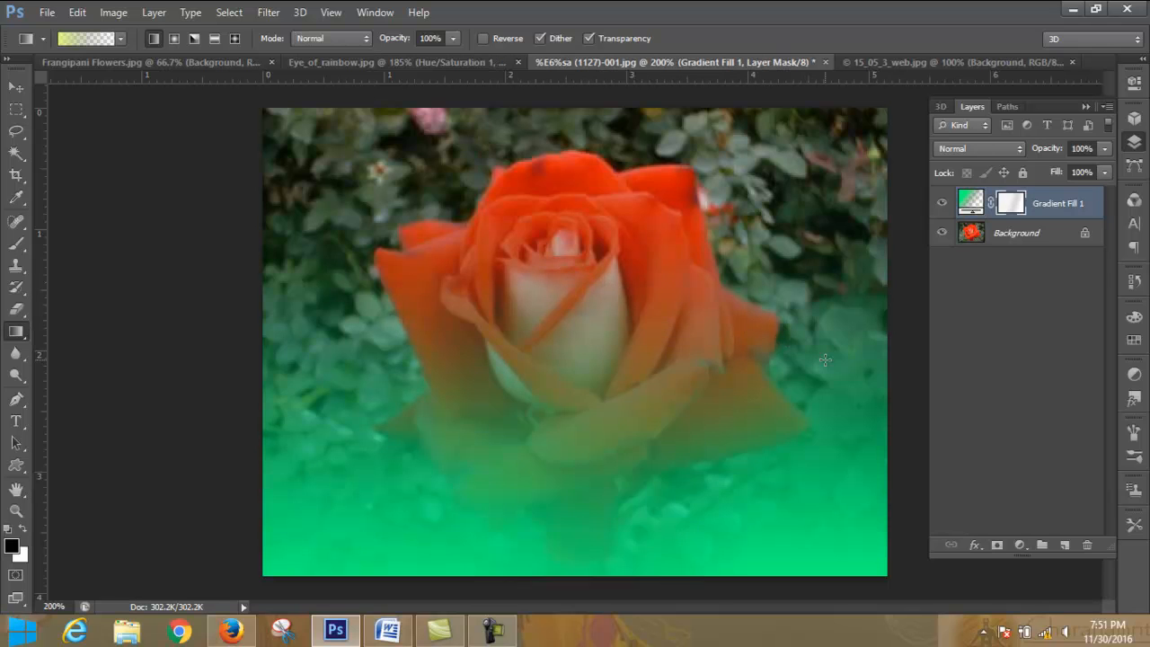
pyautogui.moveTo(439, 216); pyautogui.dragTo(702, 313)
pyautogui.moveTo(601, 504); pyautogui.dragTo(485, 221)
pyautogui.moveTo(594, 147); pyautogui.dragTo(572, 433)
pyautogui.moveTo(603, 390); pyautogui.dragTo(613, 206)
pyautogui.moveTo(656, 249); pyautogui.dragTo(676, 167)
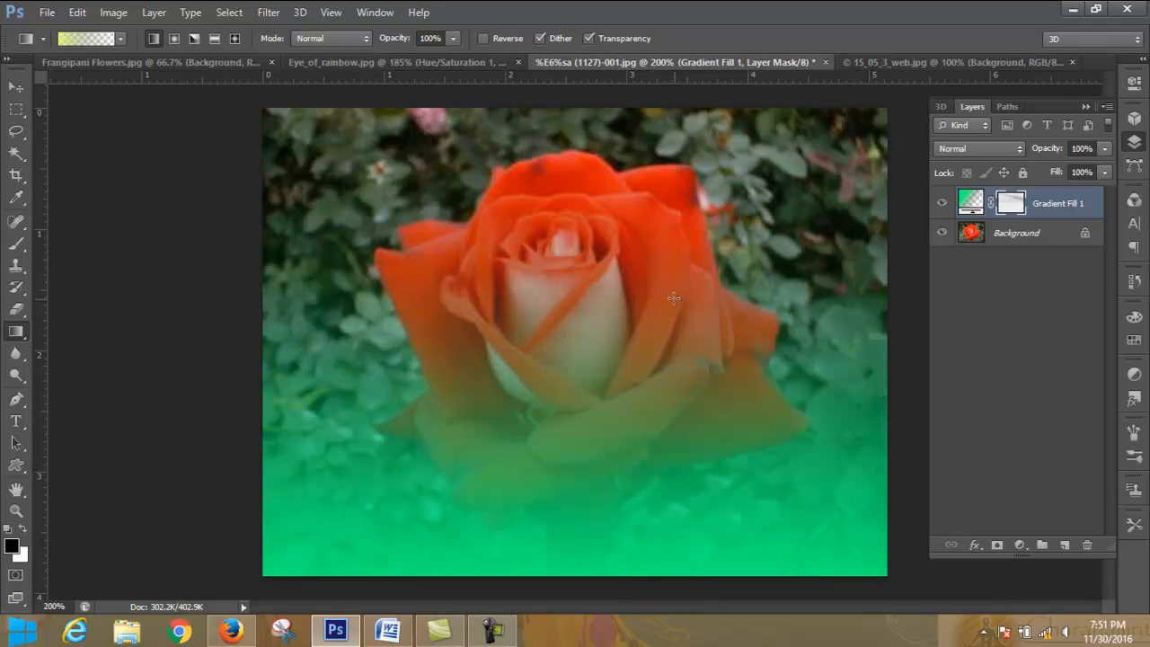
pyautogui.moveTo(654, 341); pyautogui.dragTo(640, 159)
pyautogui.moveTo(649, 385); pyautogui.dragTo(787, 506)
pyautogui.moveTo(742, 457); pyautogui.dragTo(918, 596)
pyautogui.moveTo(832, 504); pyautogui.dragTo(595, 293)
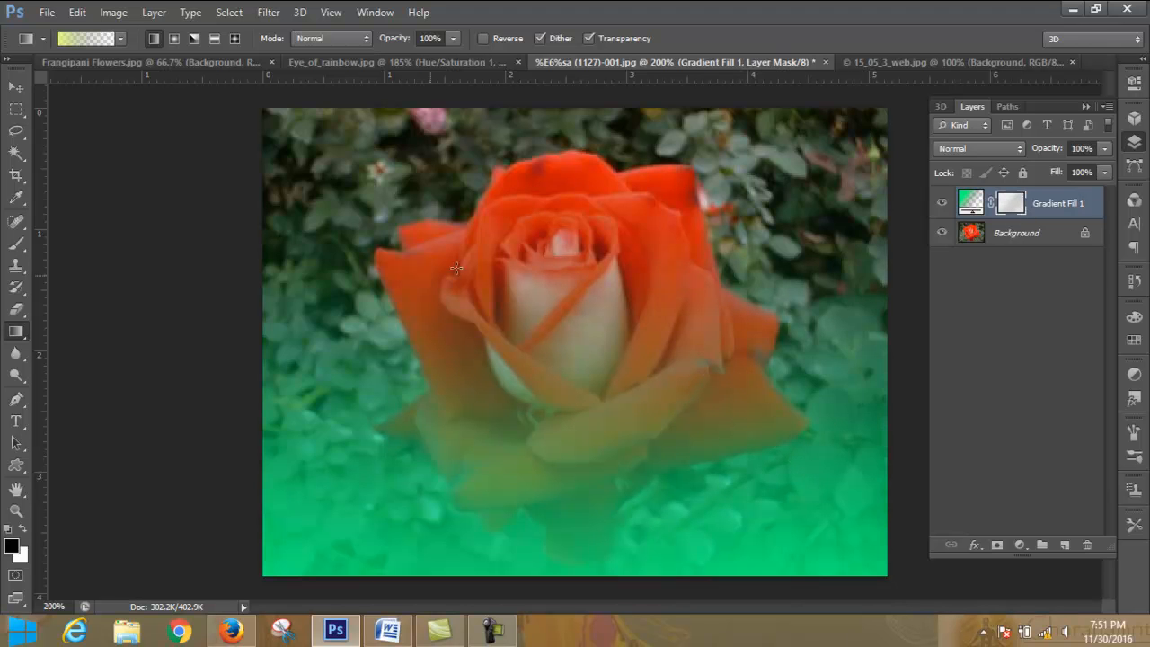
pyautogui.moveTo(855, 221)
pyautogui.mouseDown()
pyautogui.moveTo(473, 433)
pyautogui.moveTo(749, 251)
pyautogui.moveTo(514, 436)
pyautogui.mouseUp()
pyautogui.moveTo(705, 257); pyautogui.dragTo(496, 397)
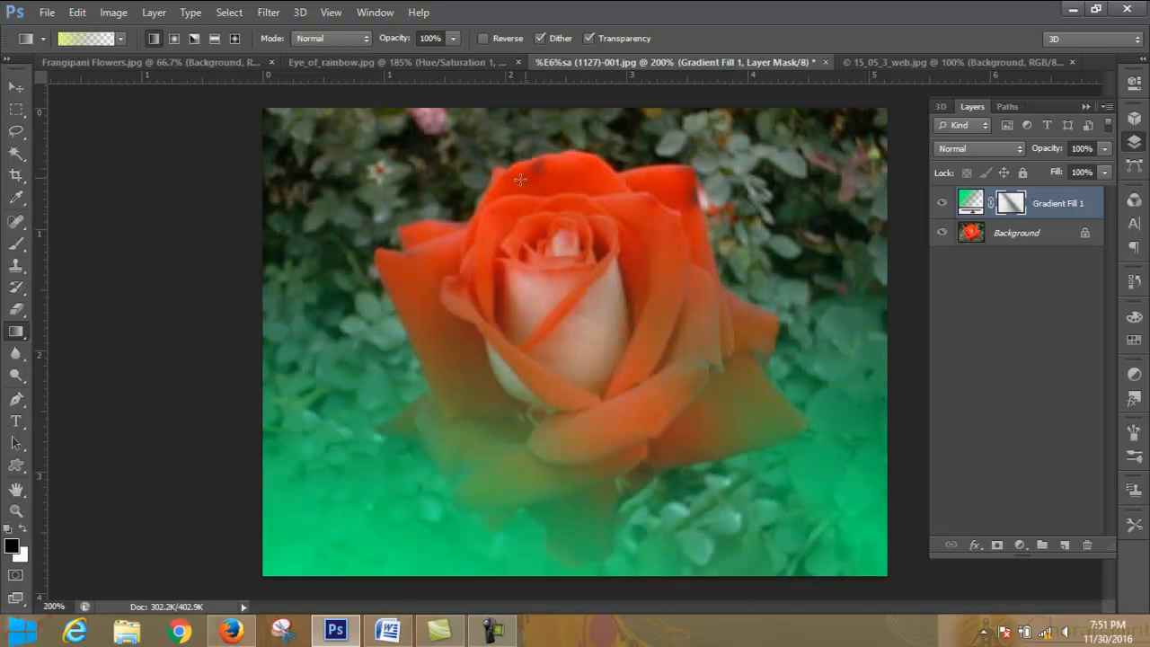
pyautogui.moveTo(520, 179); pyautogui.dragTo(284, 270)
pyautogui.moveTo(435, 157); pyautogui.dragTo(311, 248)
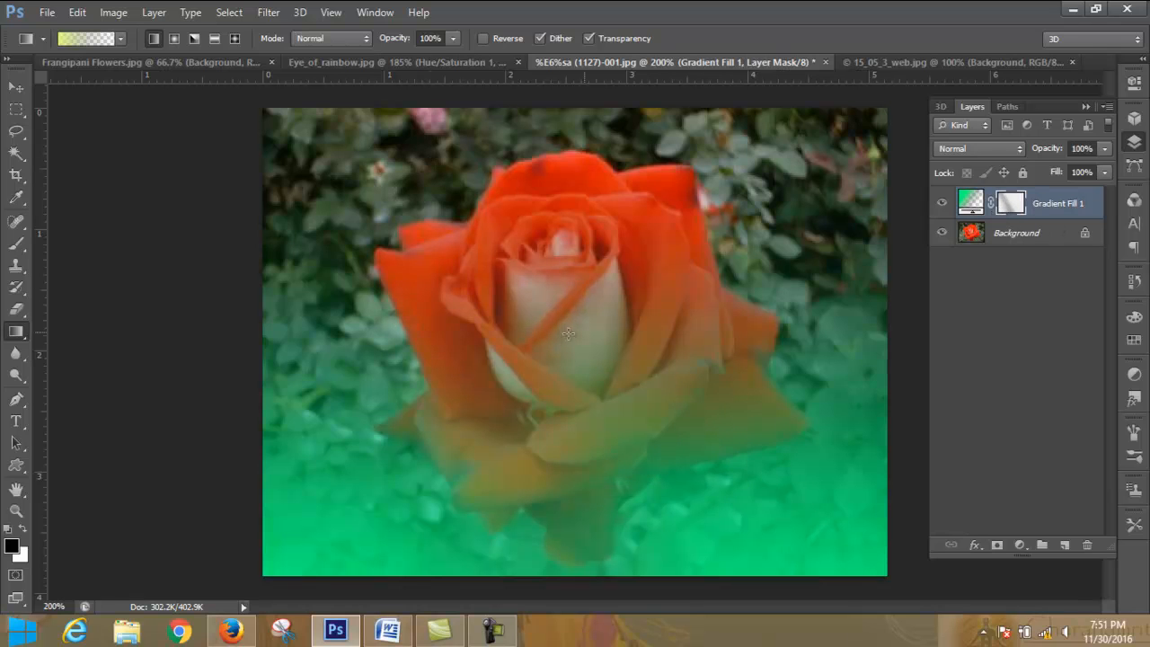
# - Set the gradient fill layer's blend mode to Multiply and reduce its opacity to 44%
pyautogui.click(980, 149)
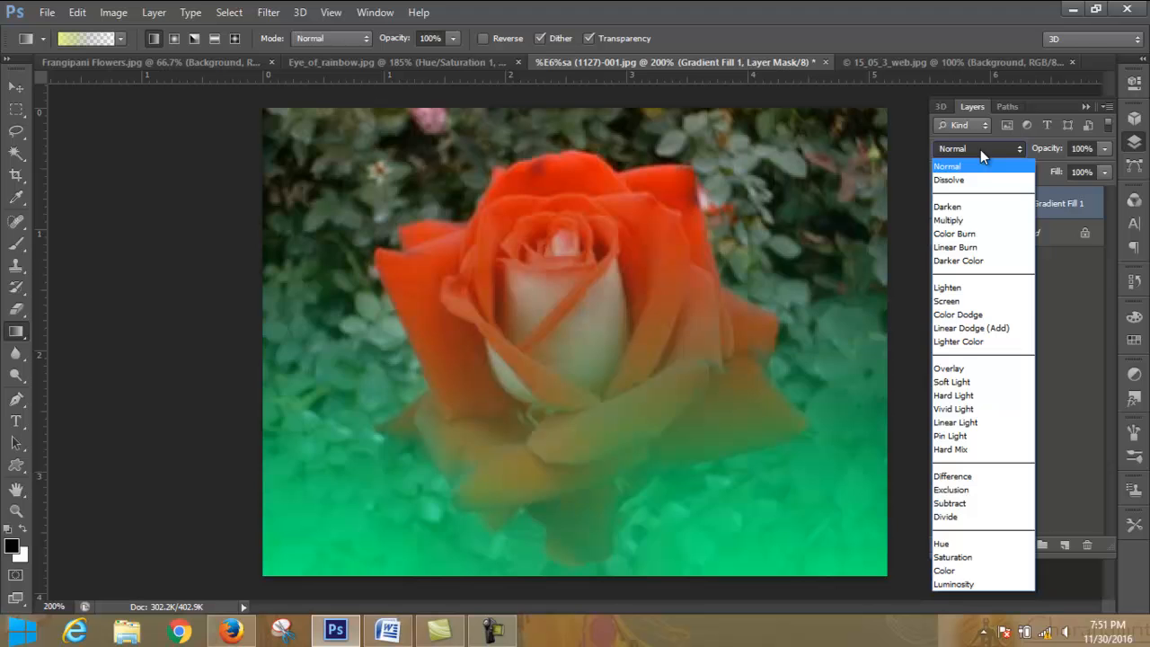
pyautogui.click(970, 221)
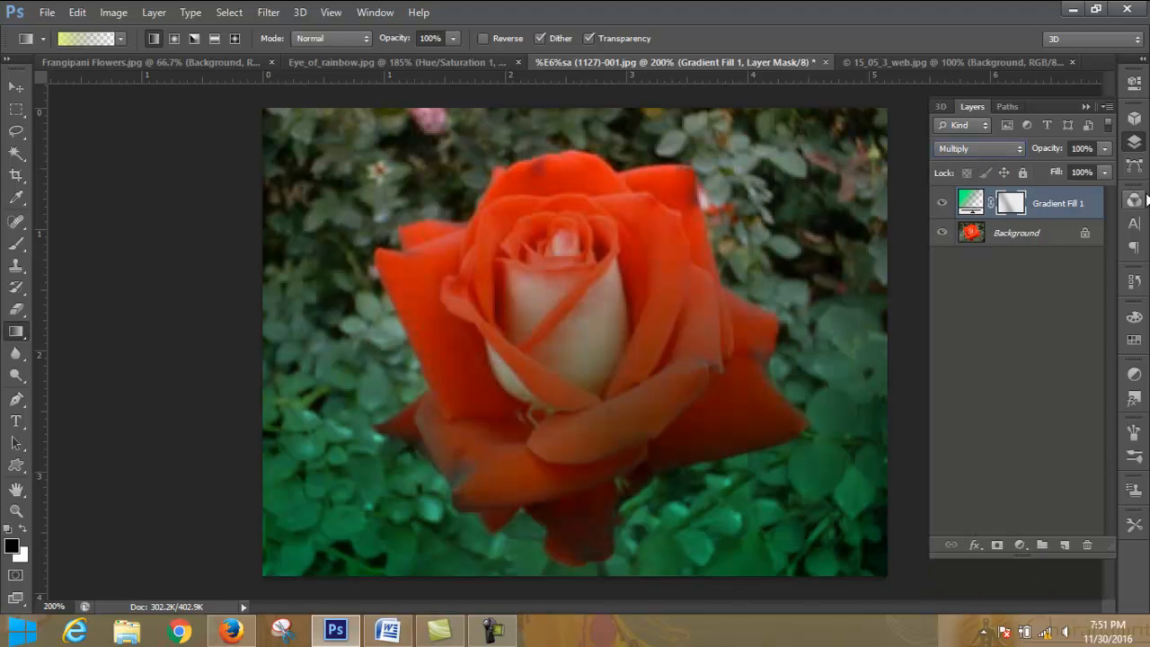
pyautogui.click(1105, 150)
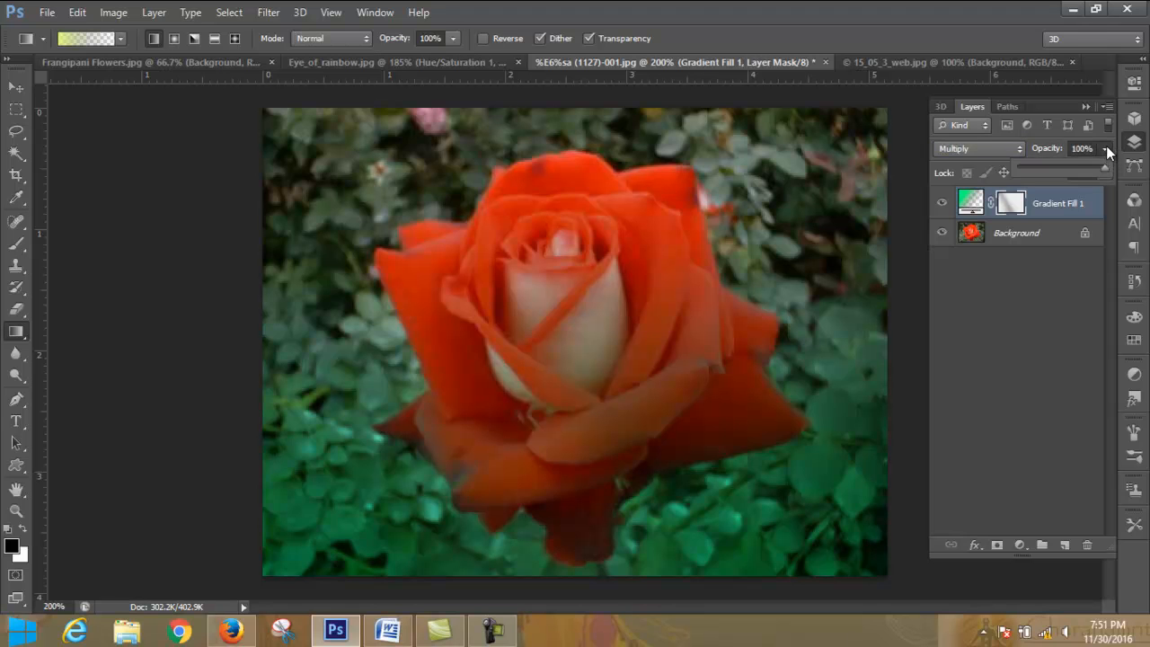
pyautogui.moveTo(1106, 171); pyautogui.dragTo(1057, 168)
pyautogui.click(1104, 149)
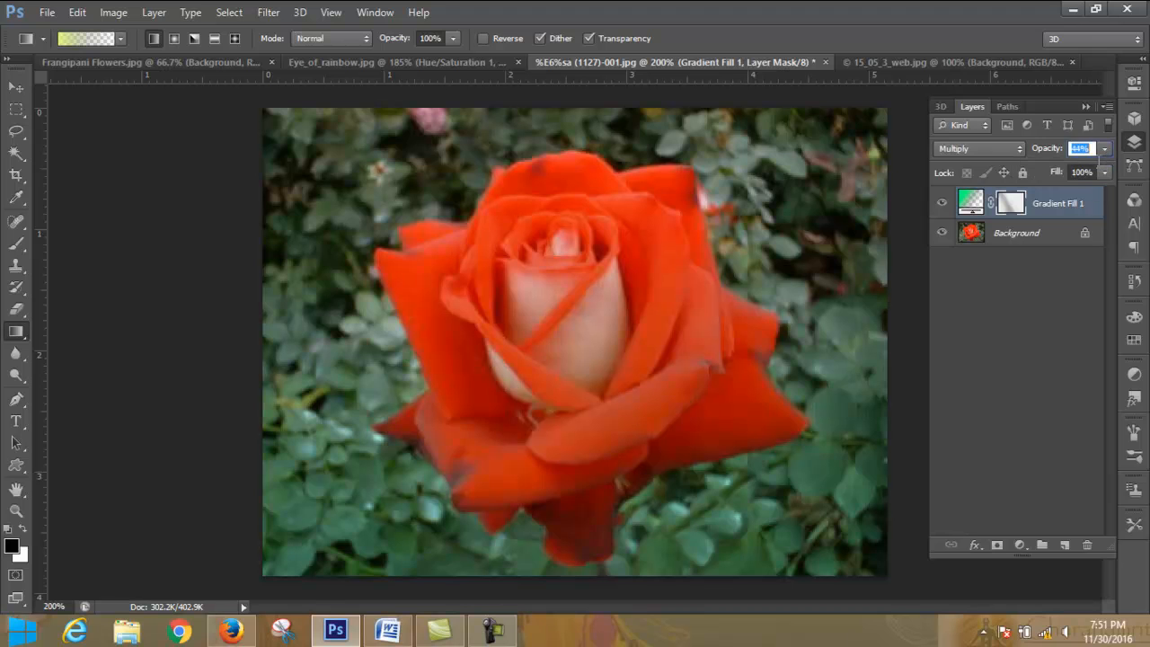
# - Revert the rose photo to its original opening snapshot in the history
pyautogui.click(1135, 281)
pyautogui.scroll(5, 1107, 319)
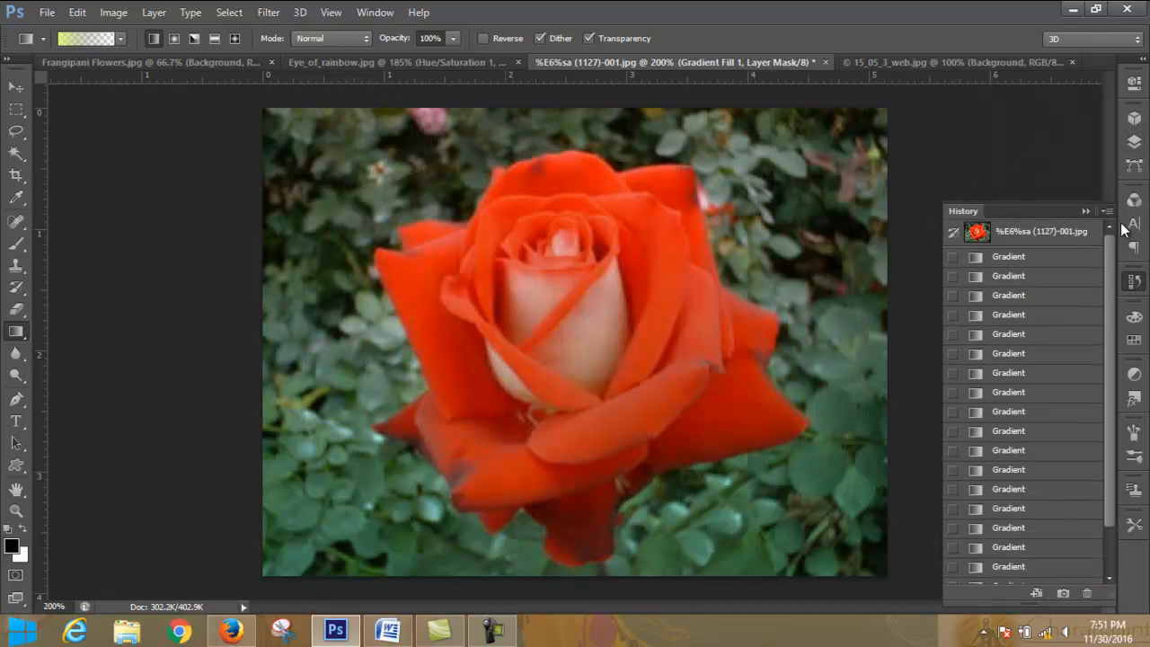
pyautogui.click(1059, 235)
# - Add a Pattern Fill layer above the rose photo with the gray-green foliage pattern at 100% scale, and lower the layer's opacity to 63%
pyautogui.click(1134, 142)
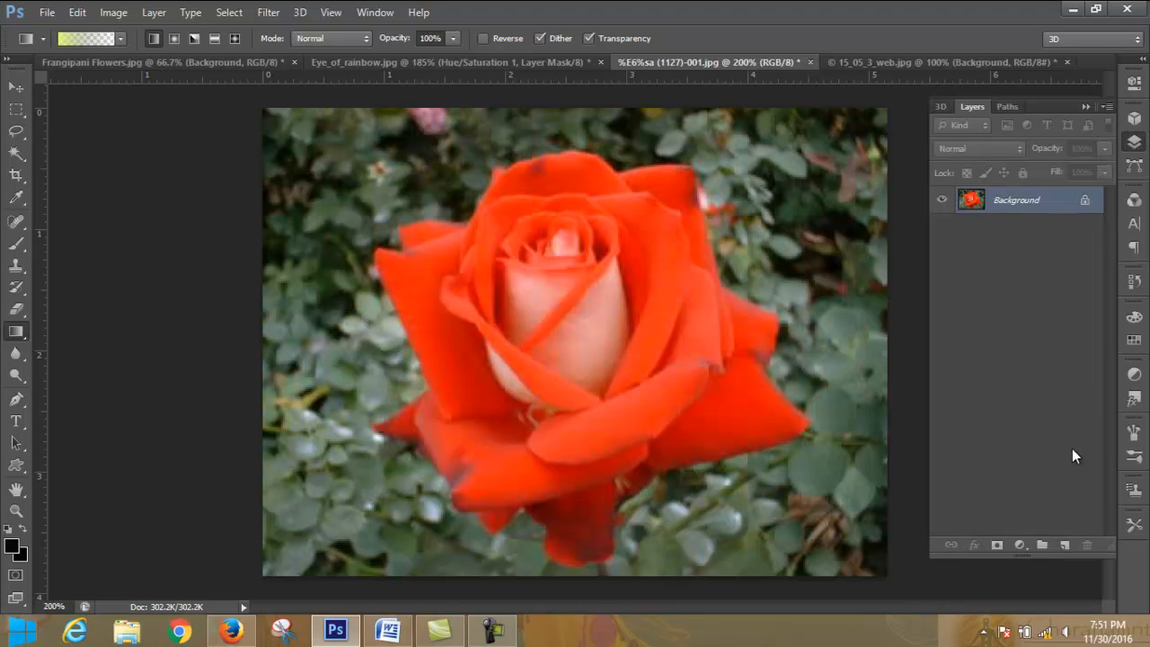
pyautogui.click(1020, 545)
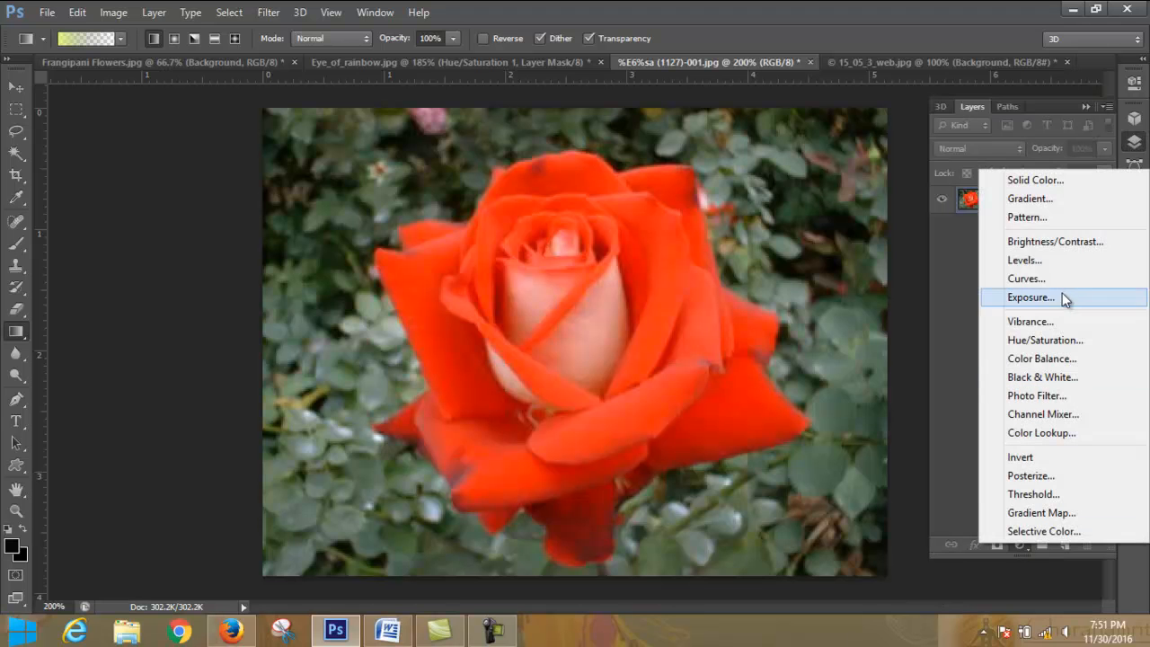
pyautogui.click(1076, 216)
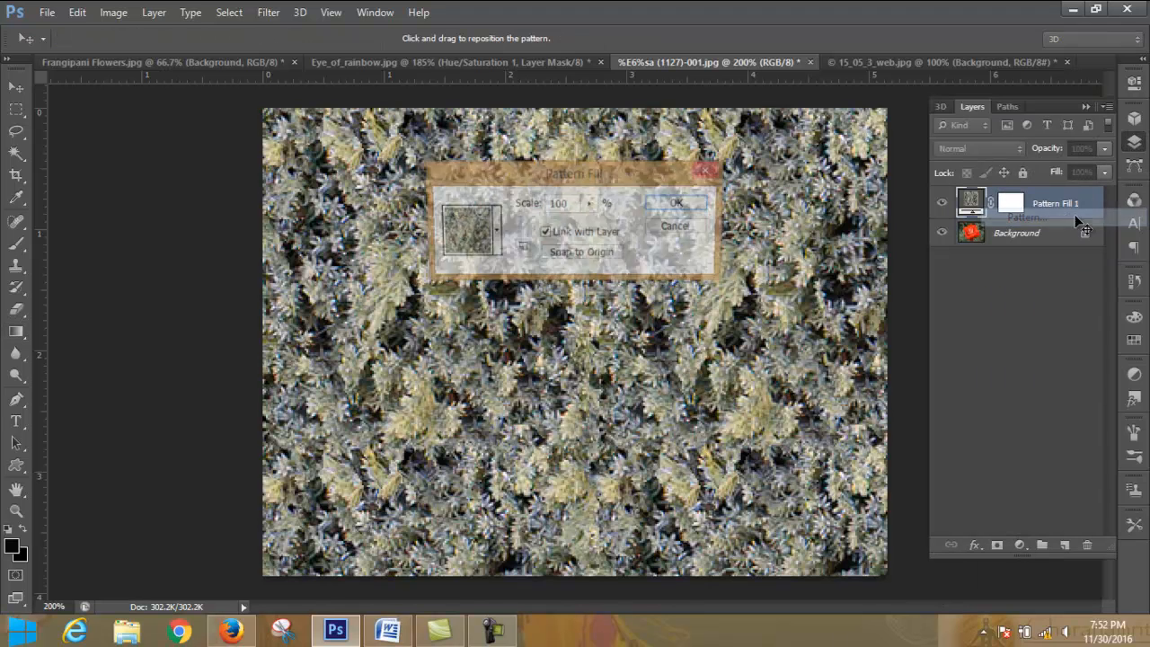
pyautogui.click(675, 204)
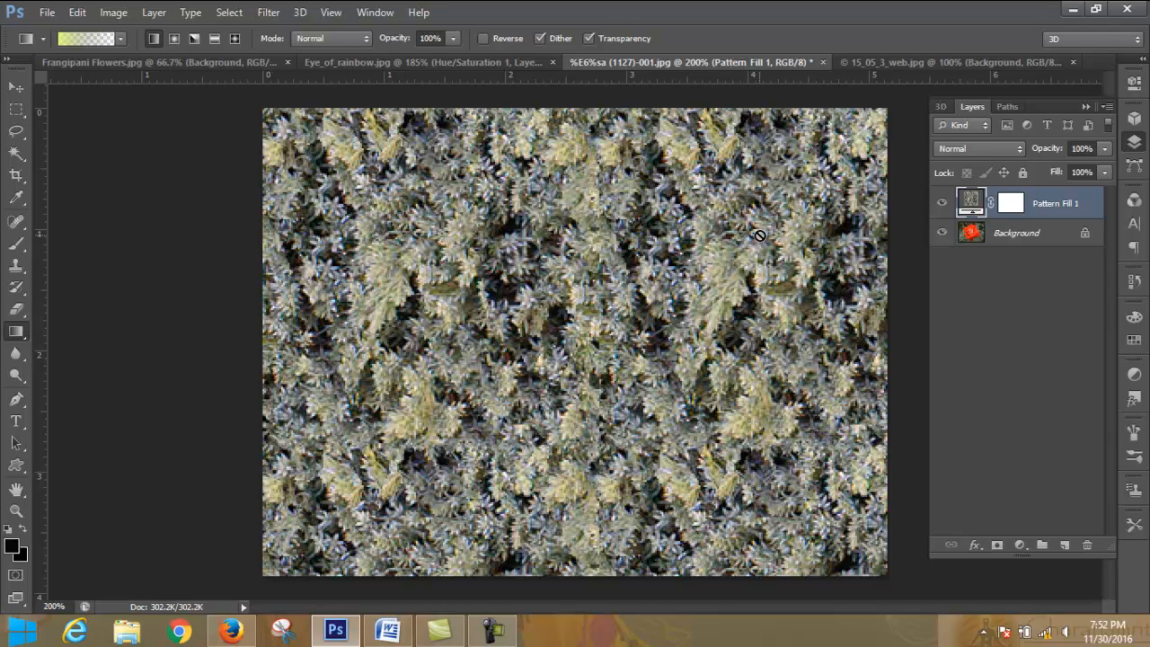
pyautogui.click(1105, 149)
pyautogui.moveTo(1060, 171)
pyautogui.mouseDown()
pyautogui.moveTo(1024, 174)
pyautogui.moveTo(1073, 170)
pyautogui.mouseUp()
# - Reopen the pattern fill settings, preview several leaf and flower patterns, and choose the purple daisy pattern
pyautogui.doubleClick(970, 204)
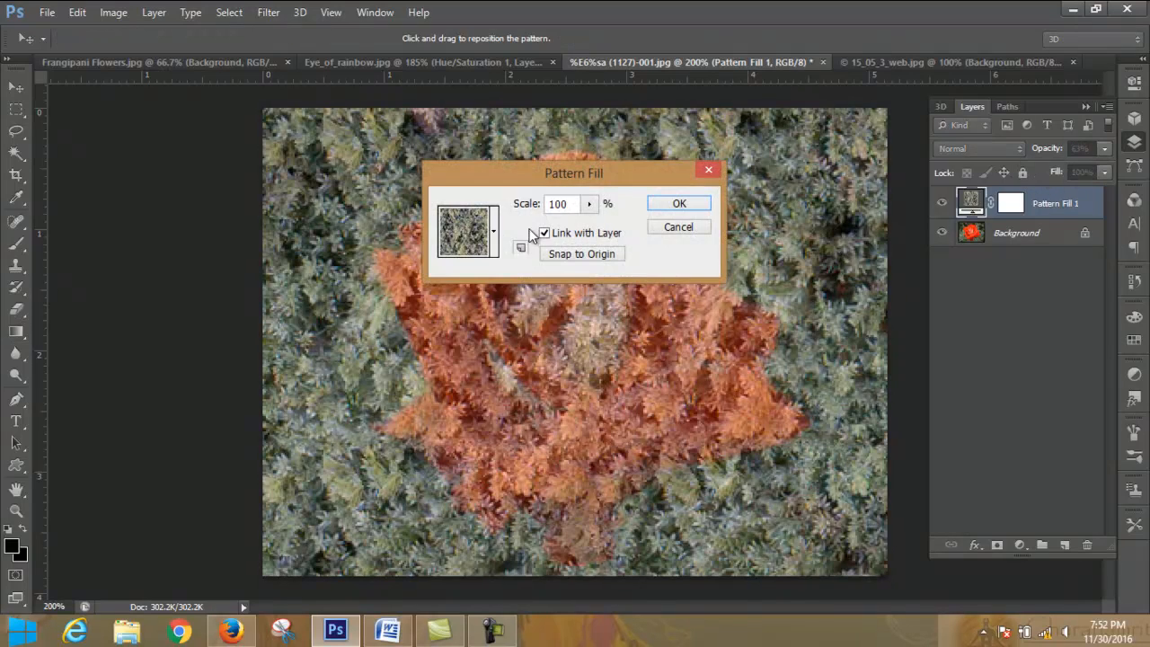
pyautogui.click(494, 231)
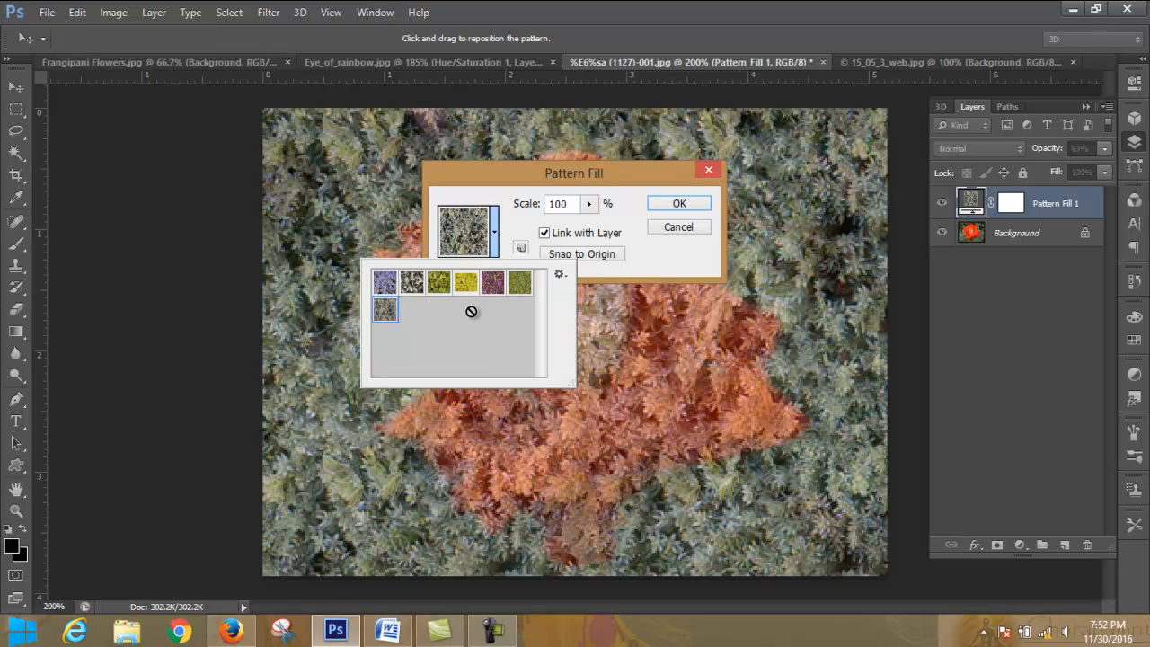
pyautogui.click(412, 283)
pyautogui.click(441, 283)
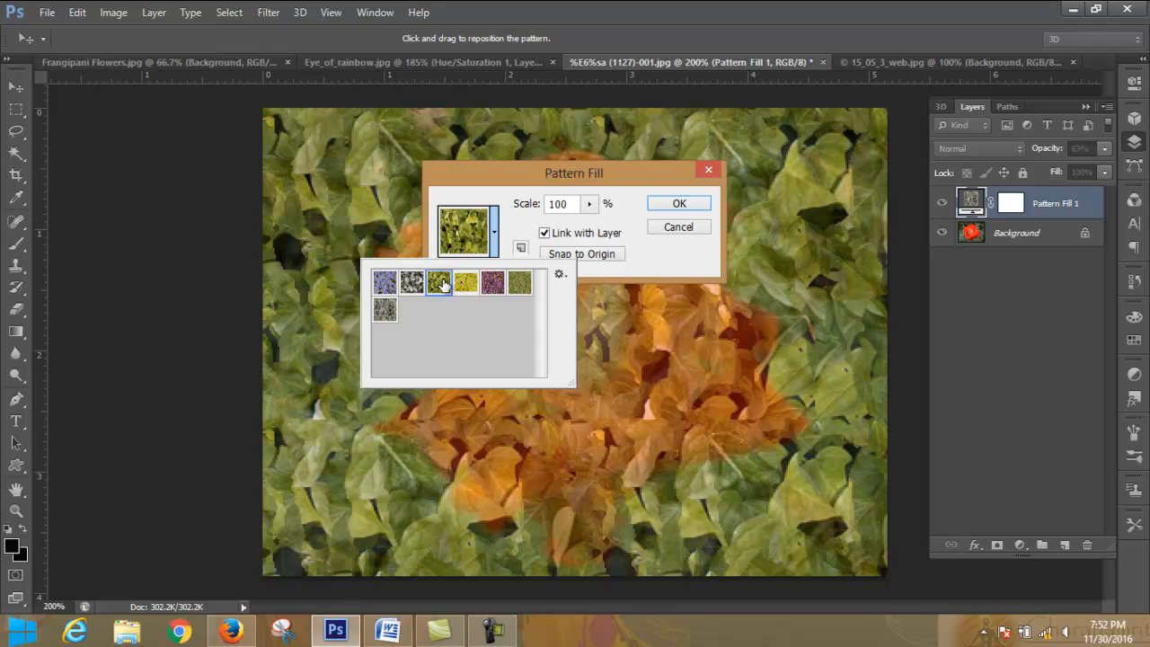
pyautogui.click(465, 283)
pyautogui.click(494, 284)
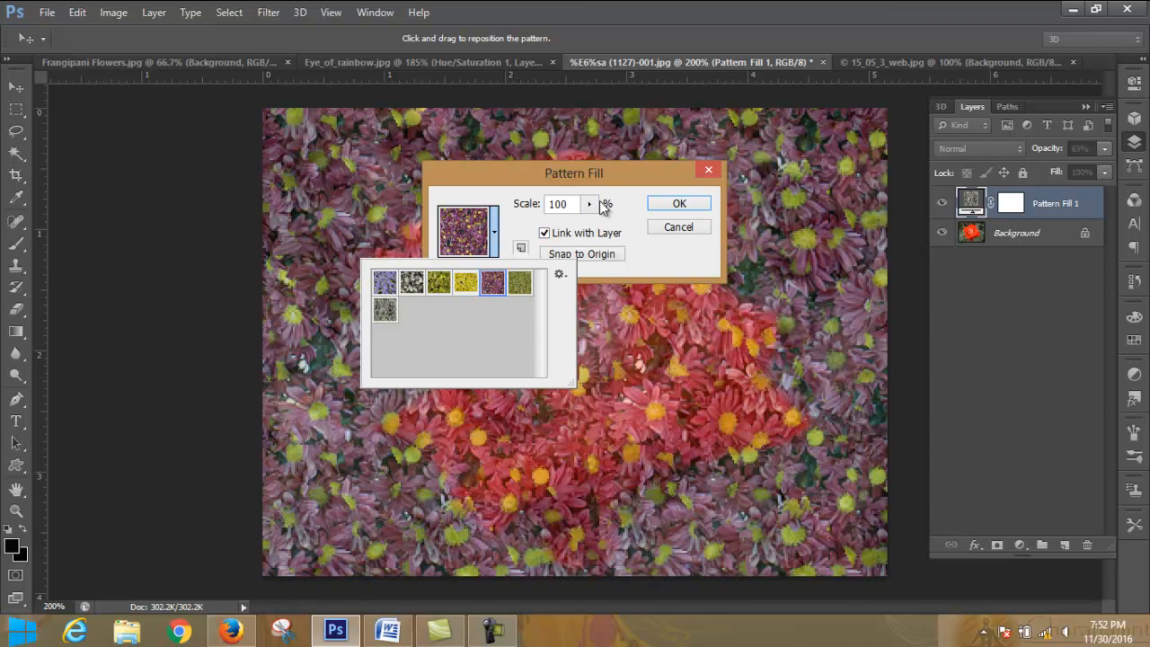
# - Scale the daisy pattern to 21%, apply it, and set the pattern fill layer's blend mode to Multiply
pyautogui.moveTo(589, 204); pyautogui.dragTo(592, 232)
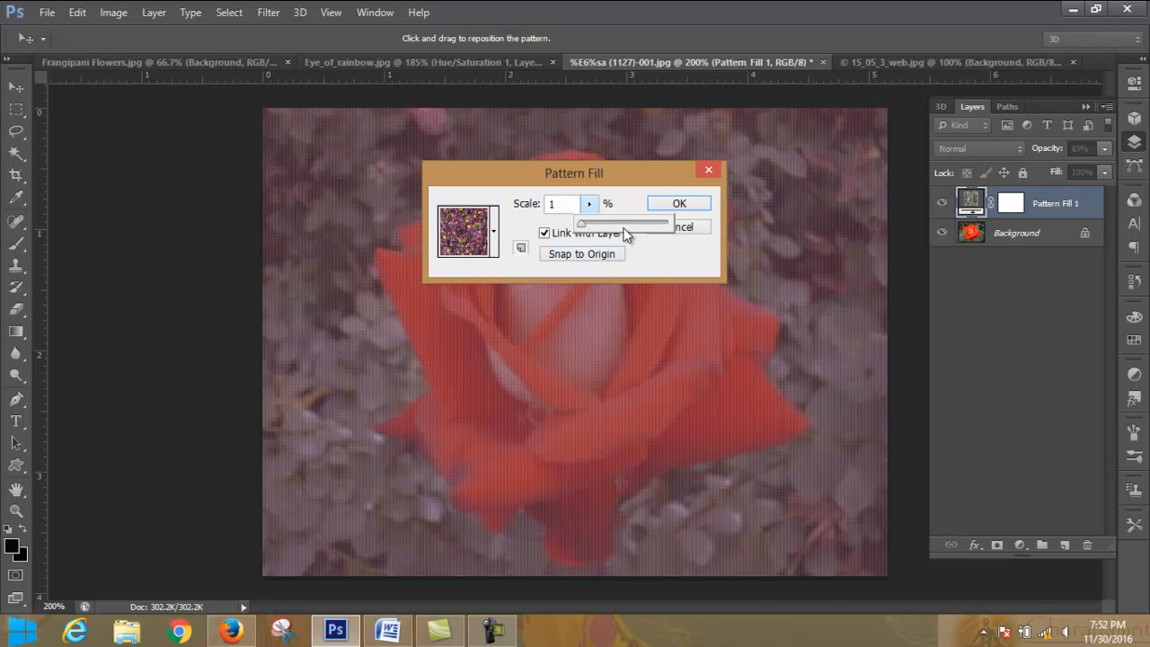
pyautogui.moveTo(585, 224); pyautogui.dragTo(591, 227)
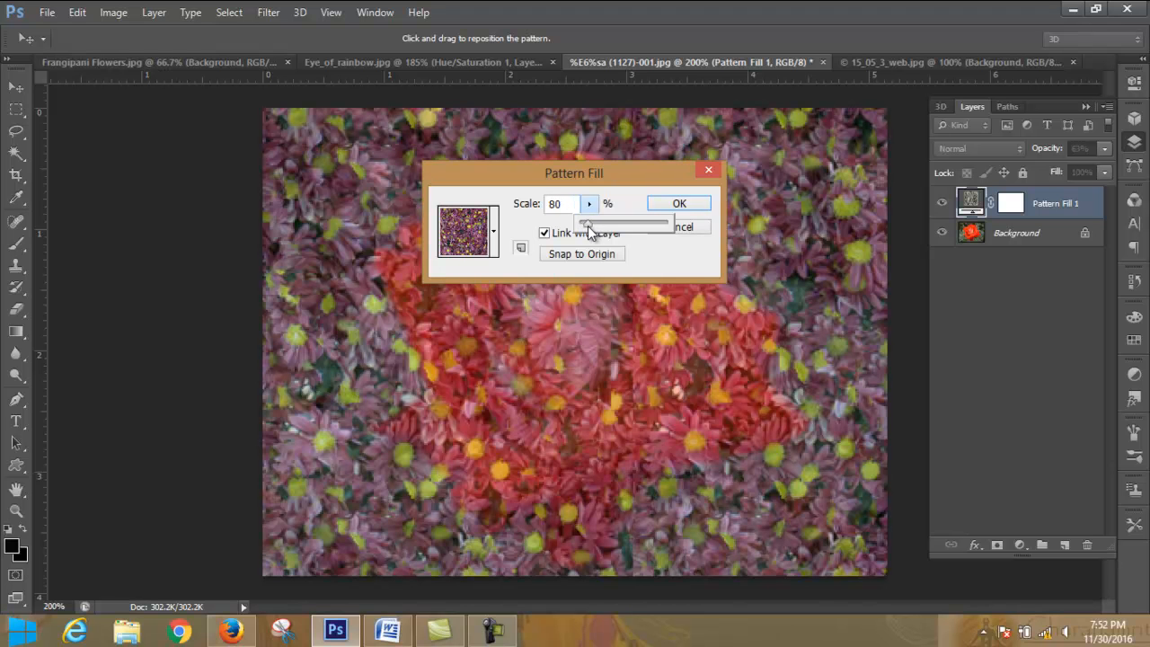
pyautogui.moveTo(585, 228); pyautogui.dragTo(582, 229)
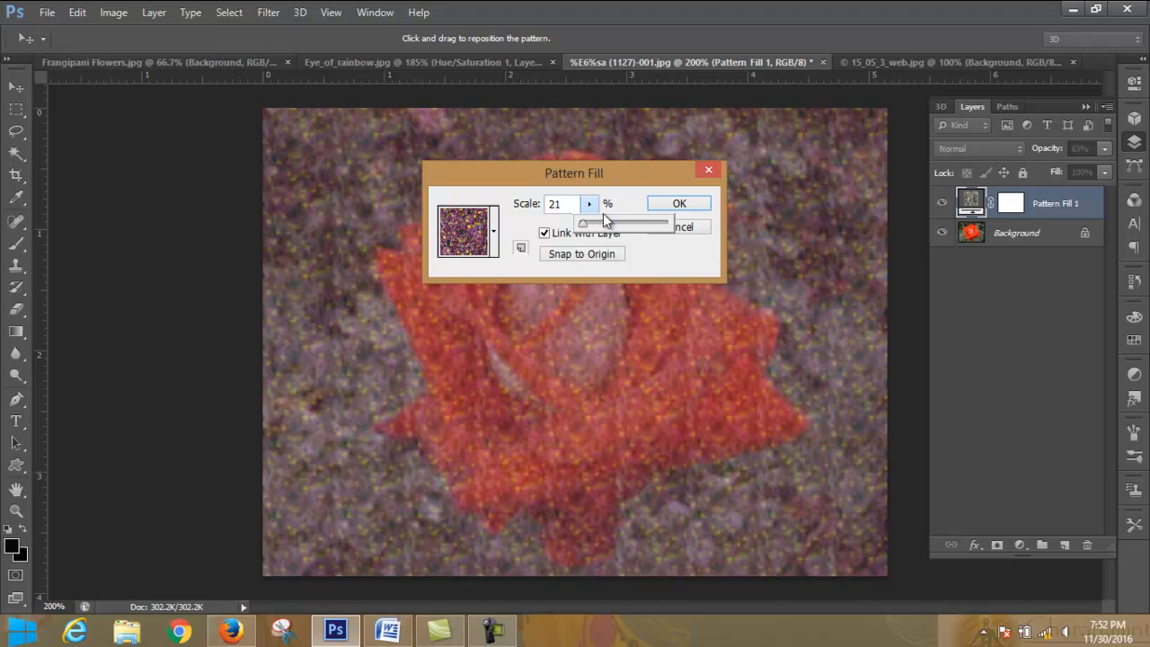
pyautogui.click(674, 204)
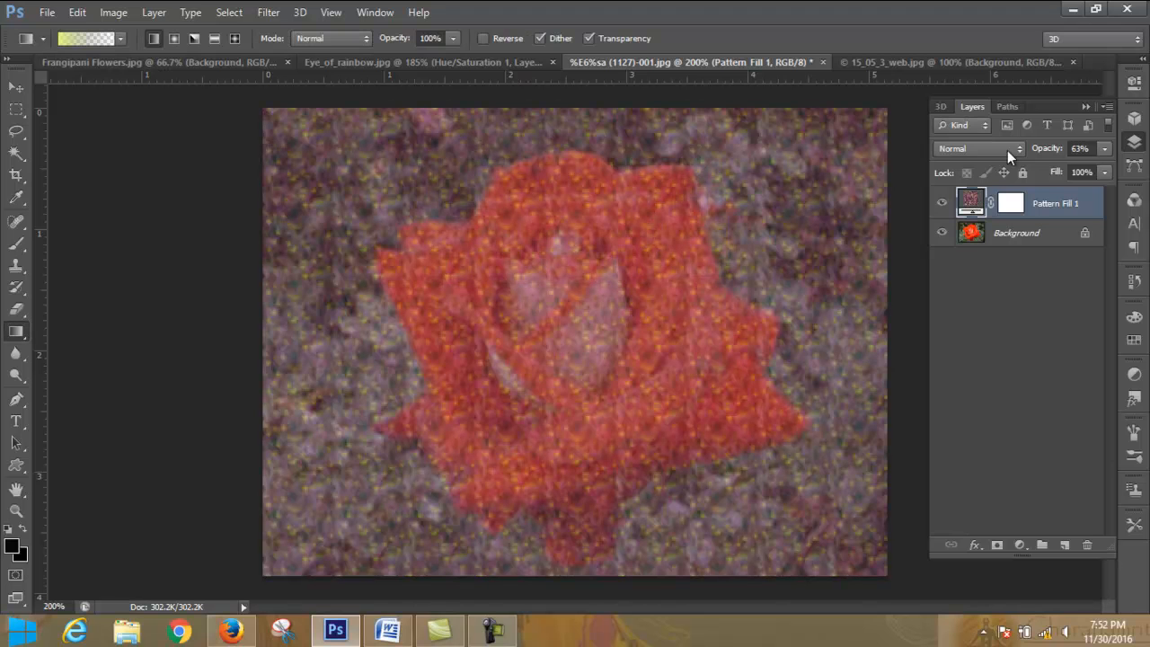
pyautogui.click(1007, 150)
pyautogui.click(1007, 222)
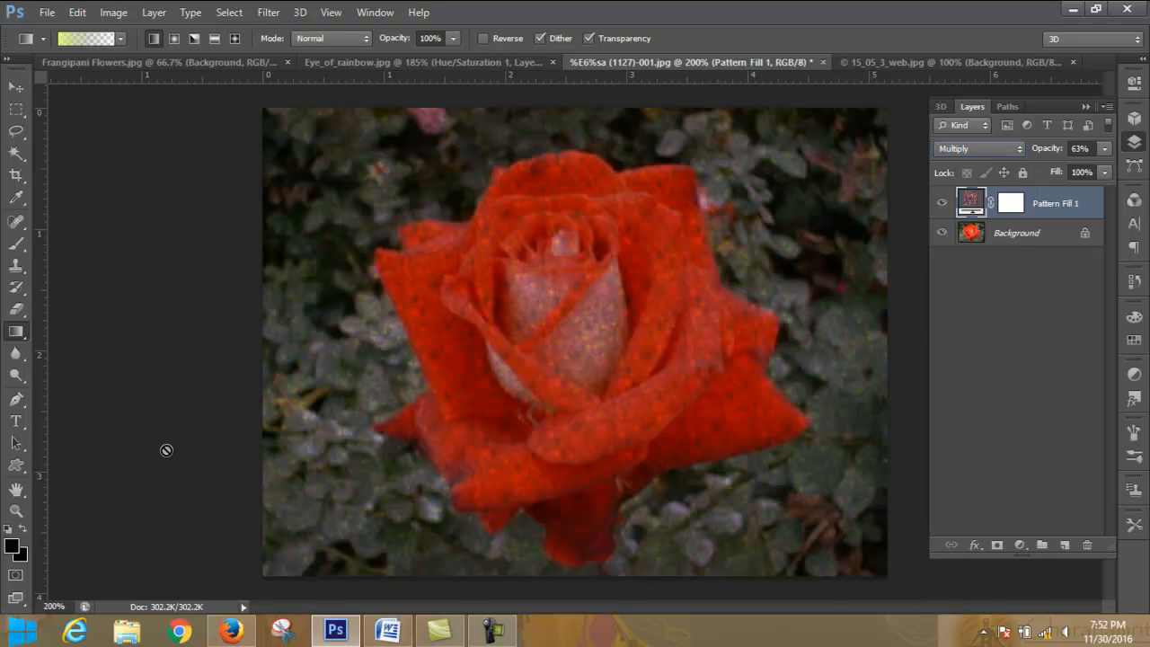
pyautogui.click(910, 62)
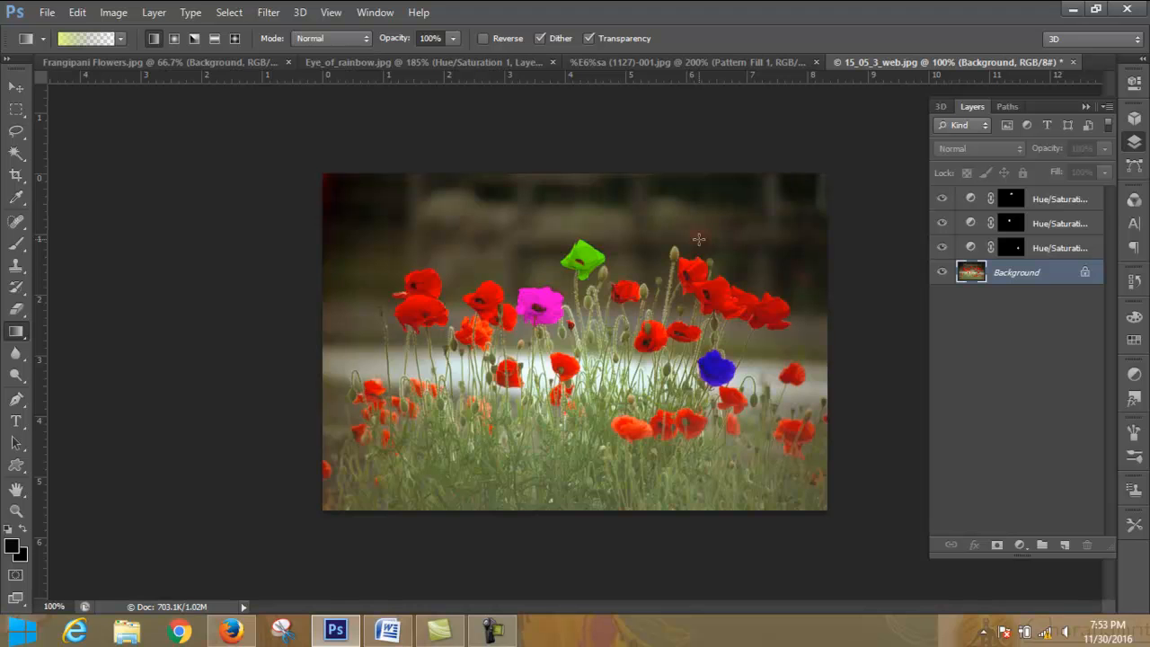
pyautogui.click(716, 57)
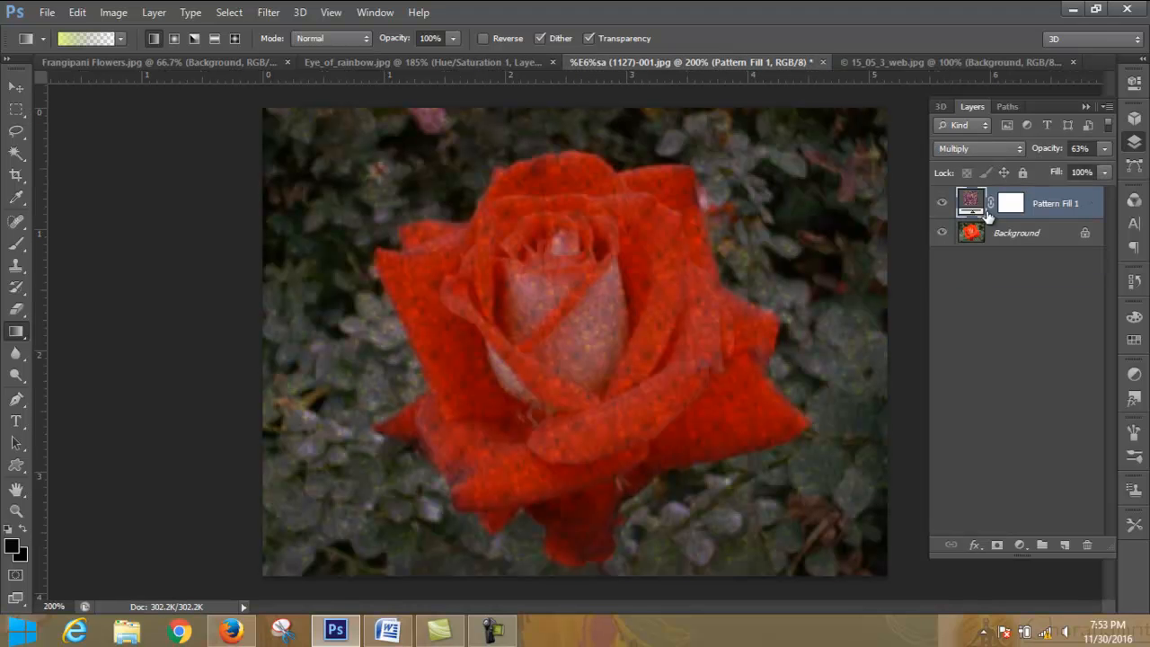
pyautogui.click(1022, 546)
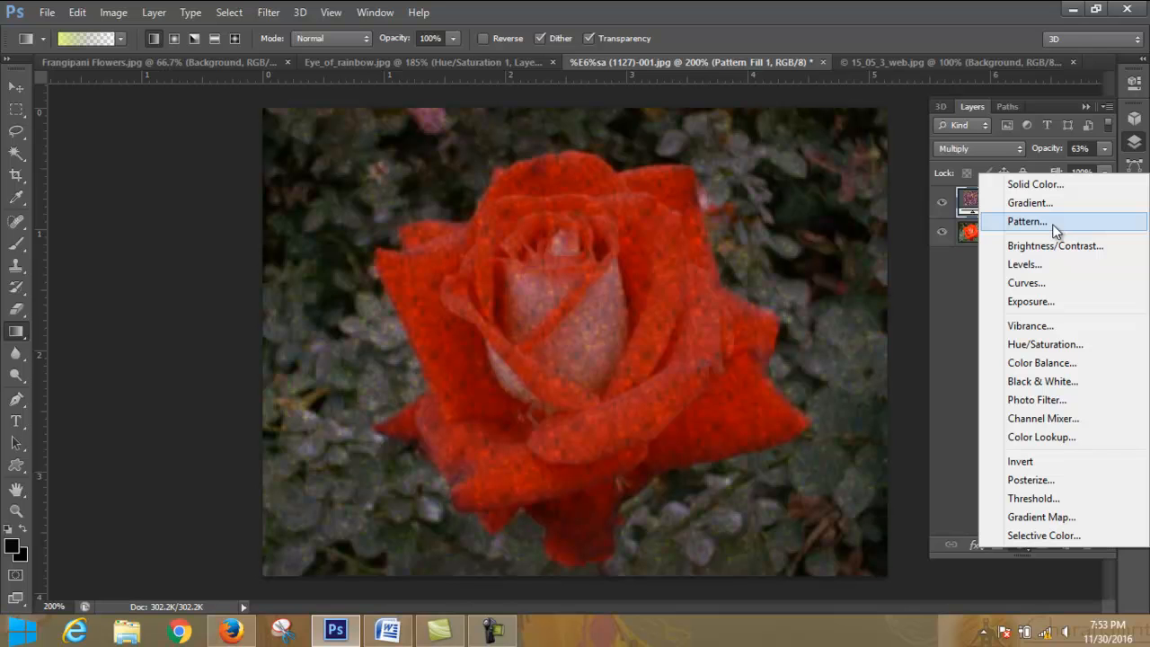
pyautogui.click(950, 268)
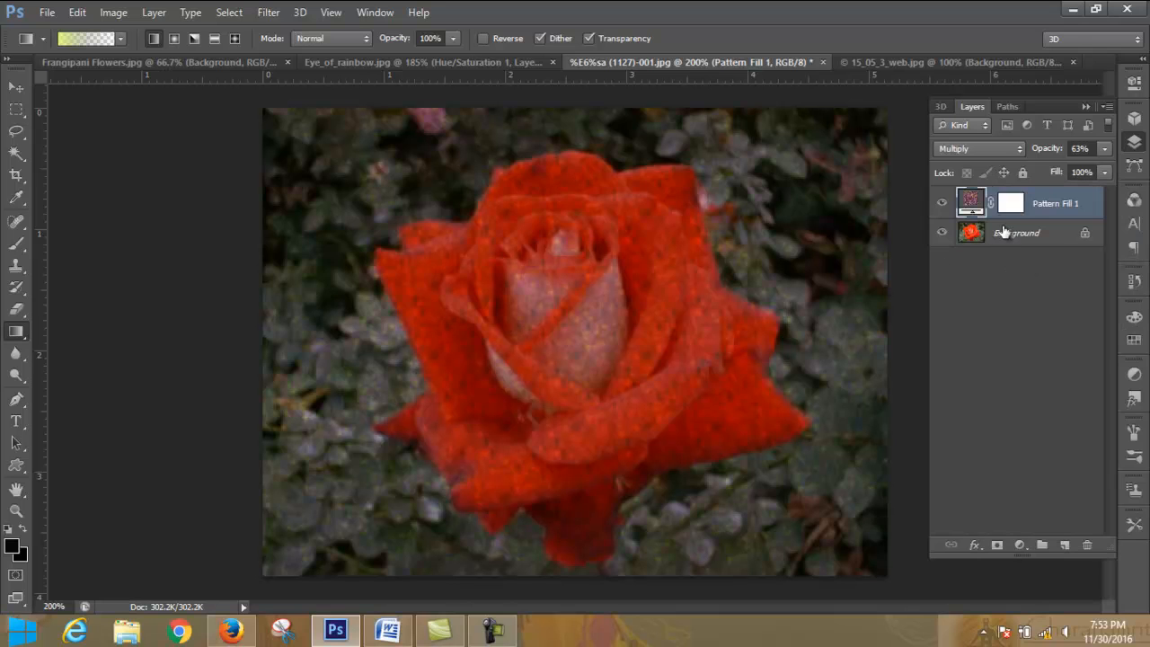
# - Append the Color Paper pattern set to the presets in the pattern fill settings and enlarge the preset list
pyautogui.doubleClick(974, 209)
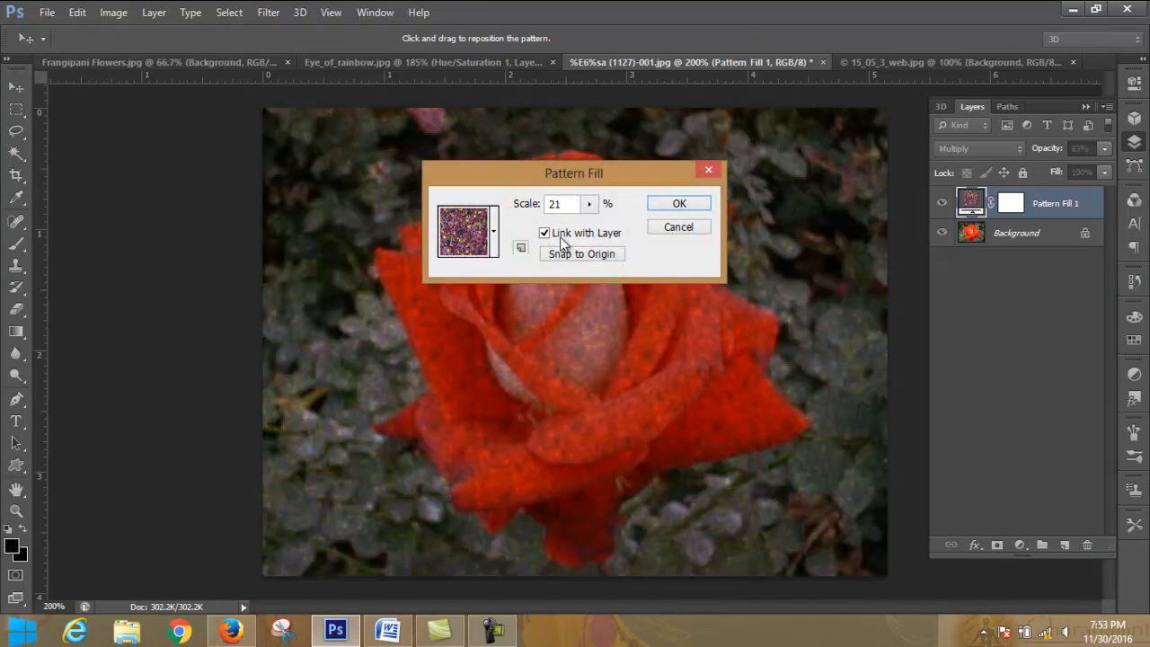
pyautogui.click(494, 235)
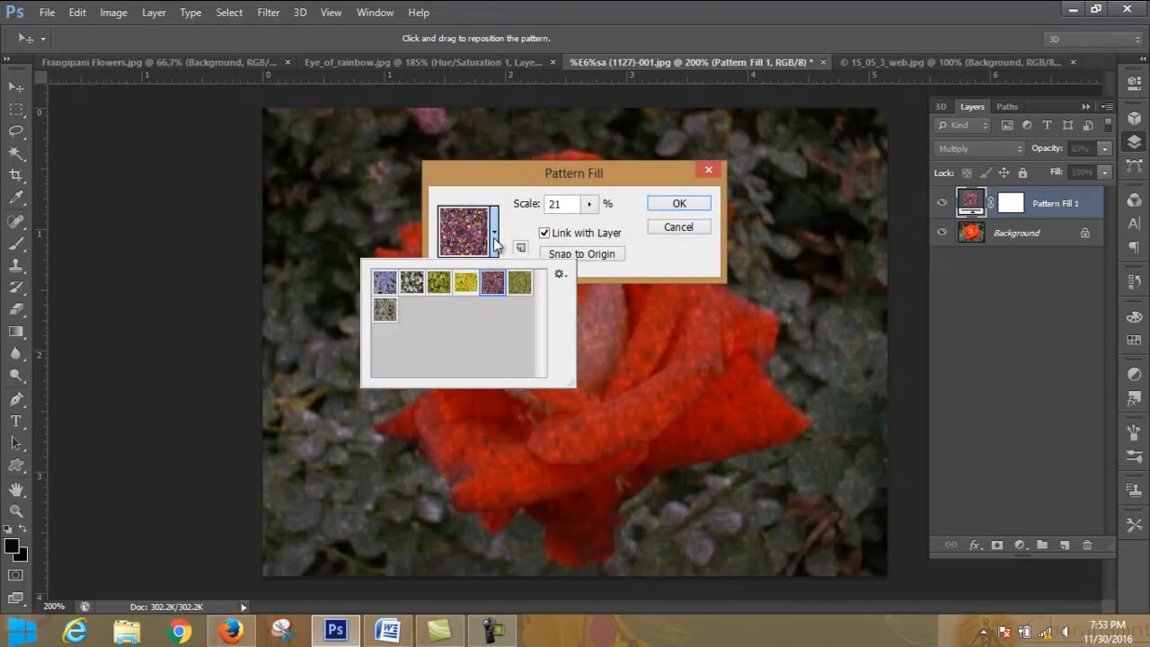
pyautogui.click(561, 274)
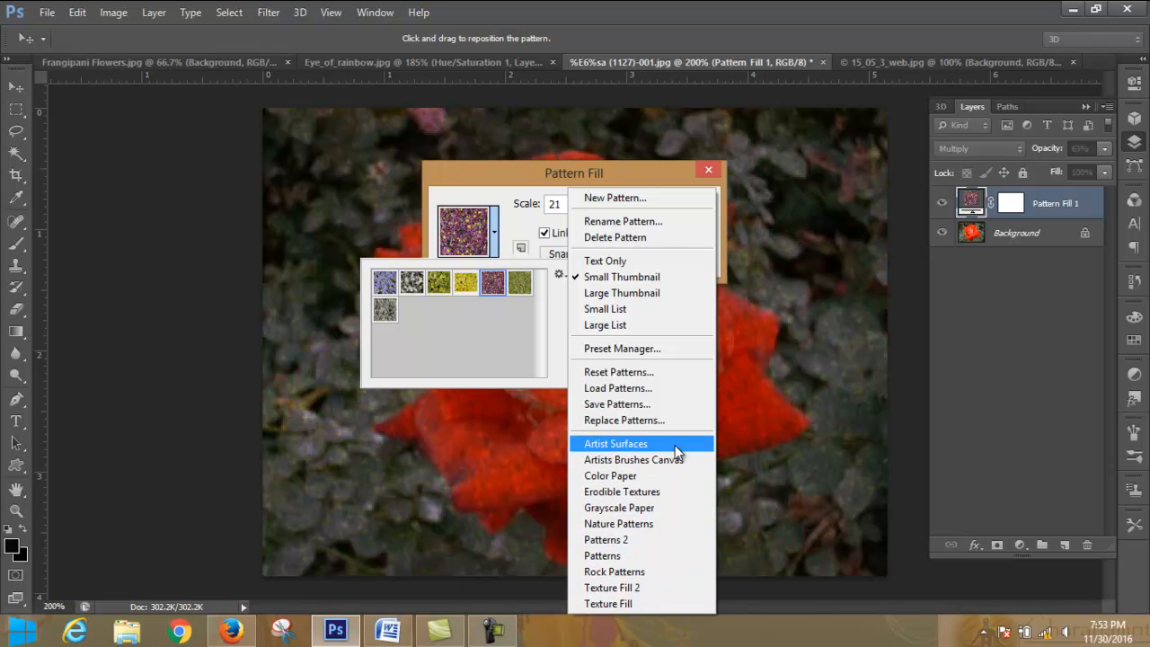
pyautogui.click(669, 476)
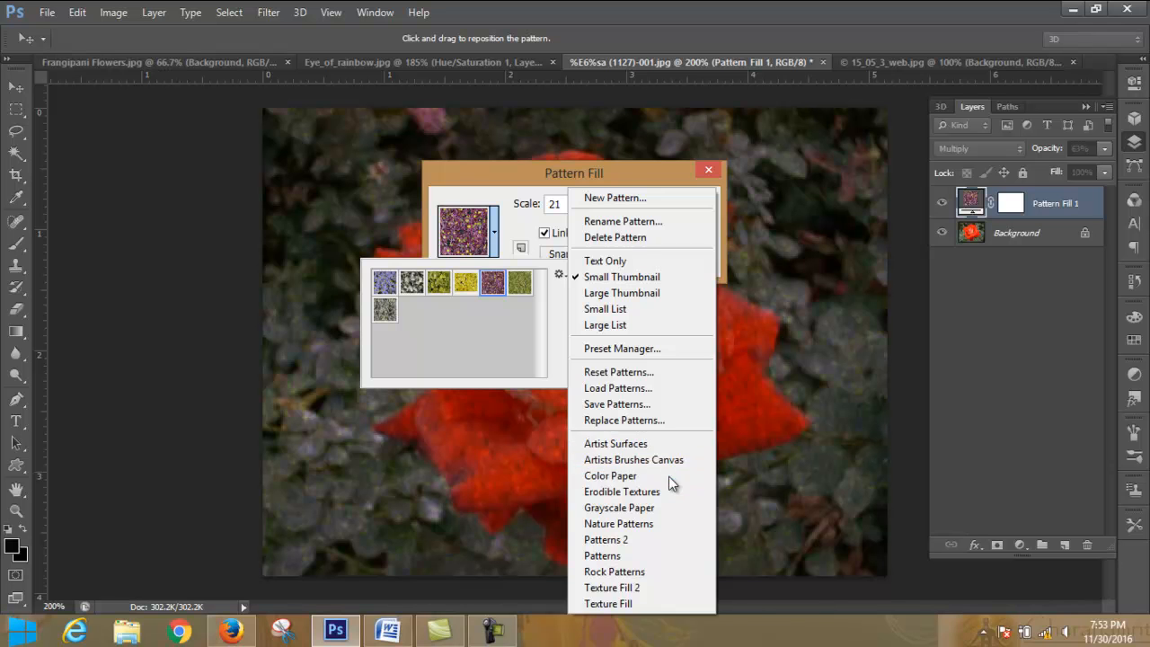
pyautogui.click(706, 243)
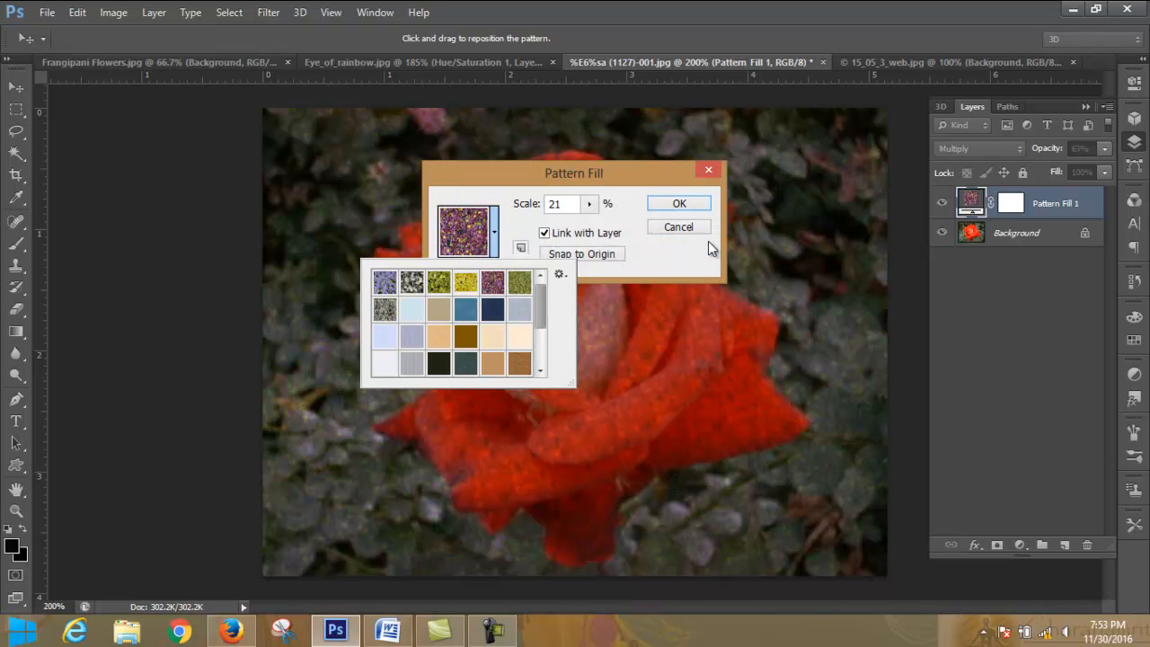
pyautogui.moveTo(603, 404); pyautogui.dragTo(759, 506)
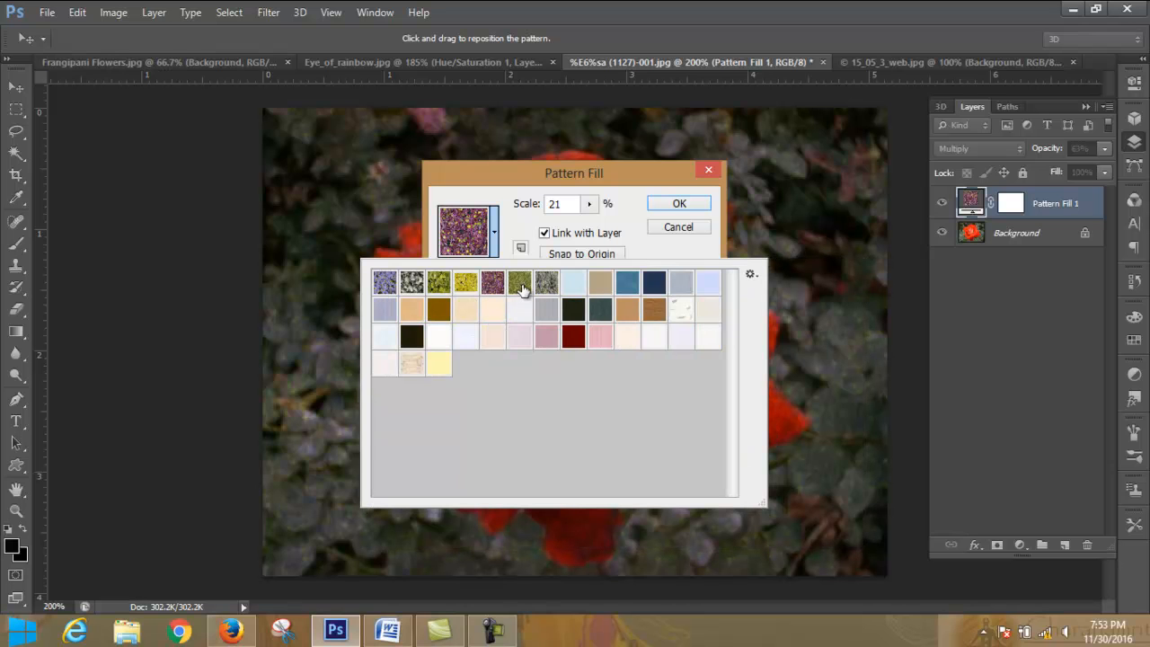
# - Choose the tan paper pattern, scale it to 683%, and apply it to the pattern fill layer
pyautogui.click(600, 286)
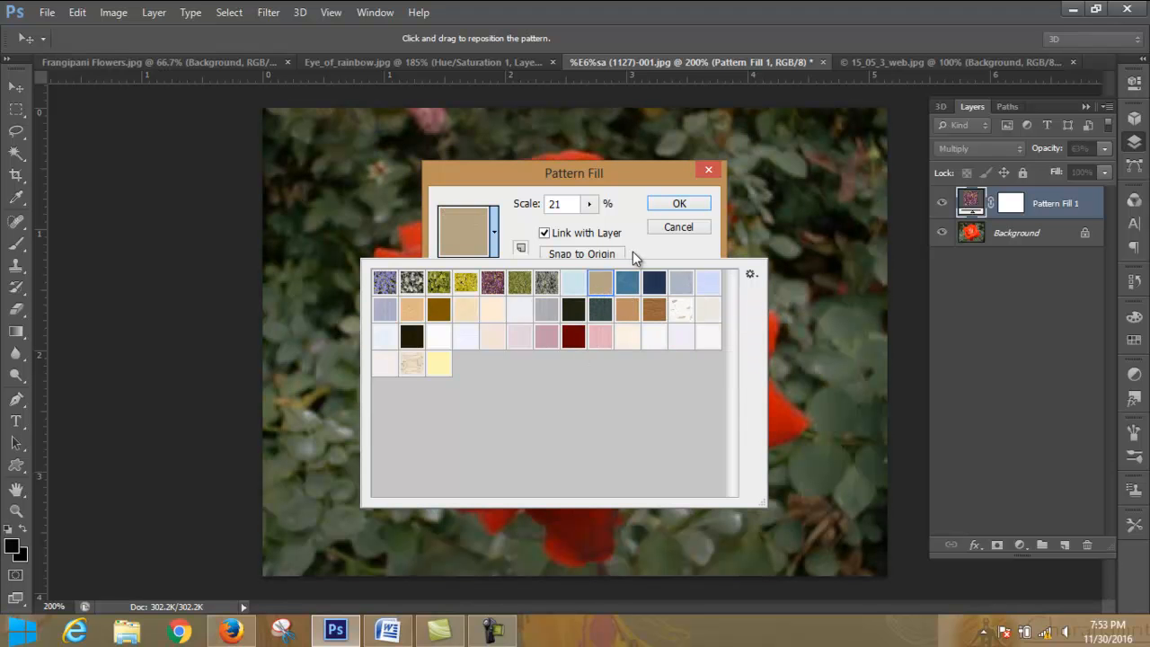
pyautogui.click(638, 252)
pyautogui.click(590, 204)
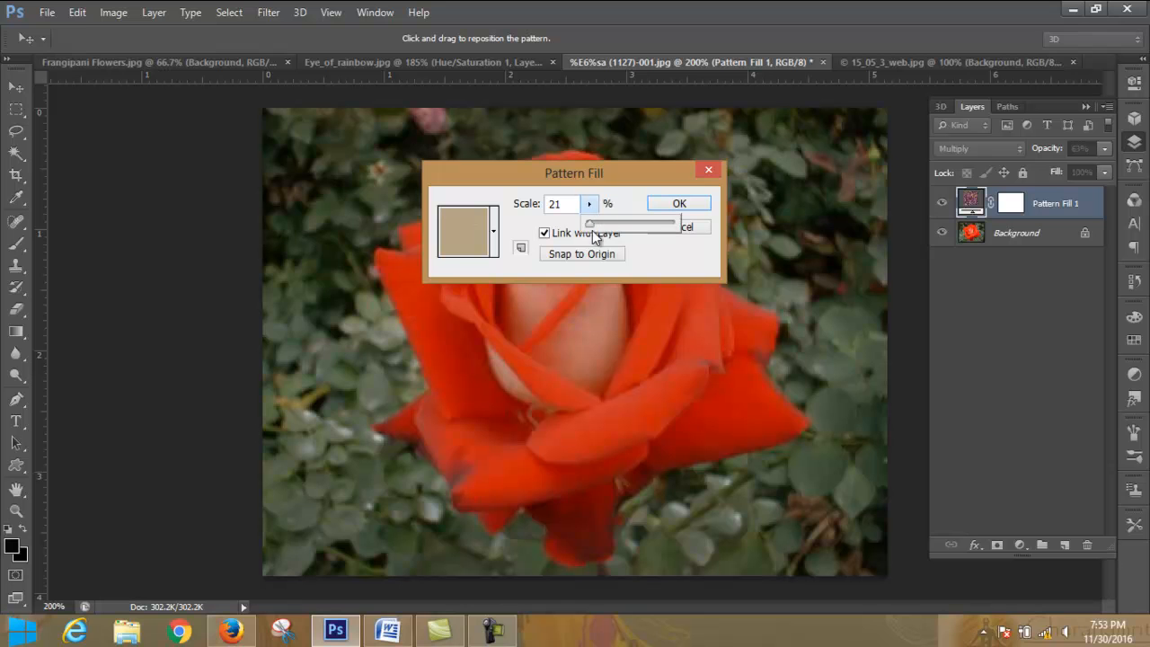
pyautogui.moveTo(592, 225); pyautogui.dragTo(646, 228)
pyautogui.click(985, 154)
pyautogui.click(708, 203)
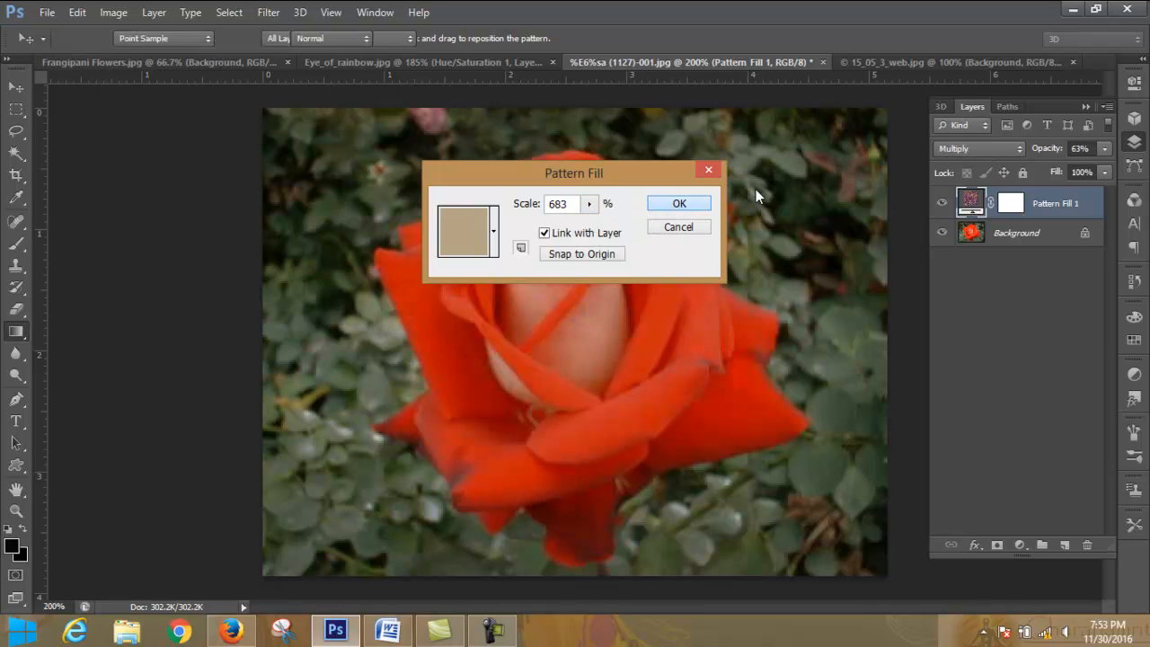
# - Set the pattern fill layer's blend mode to Normal and reduce its pattern scale to 41%
pyautogui.click(975, 149)
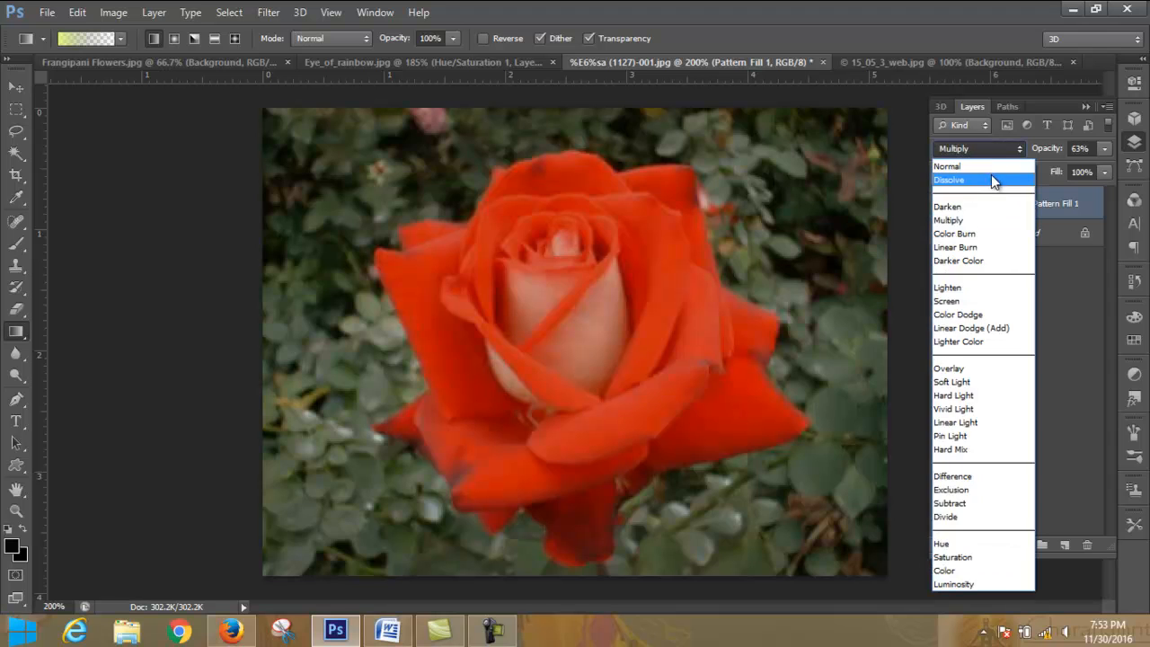
pyautogui.click(994, 169)
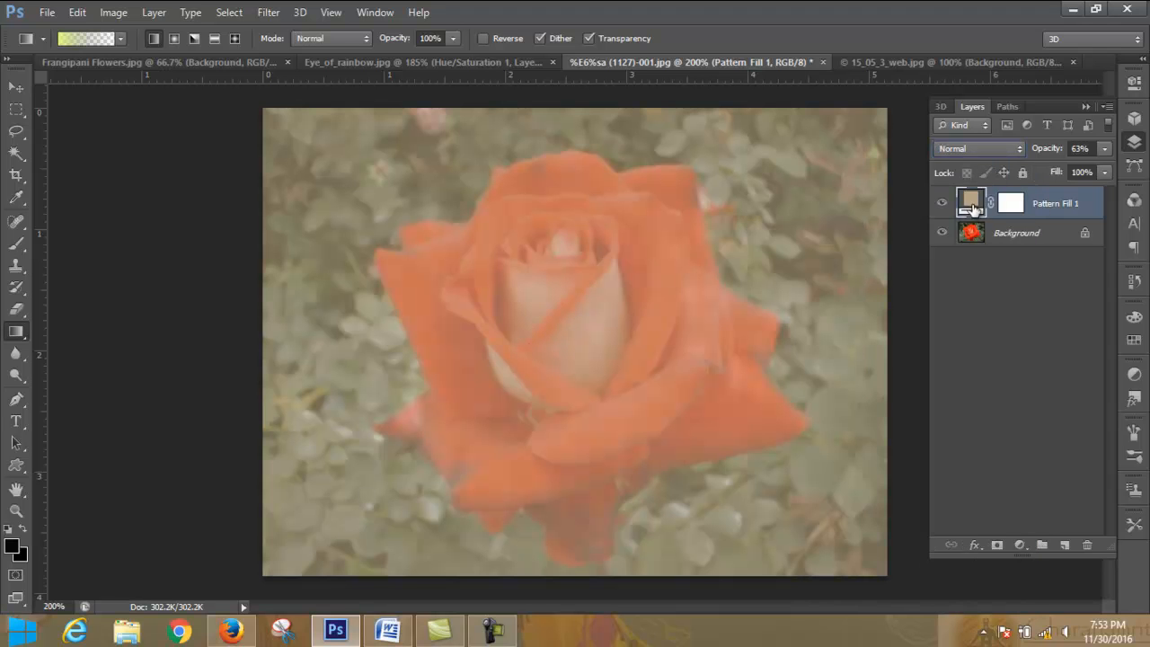
pyautogui.doubleClick(971, 205)
pyautogui.click(592, 206)
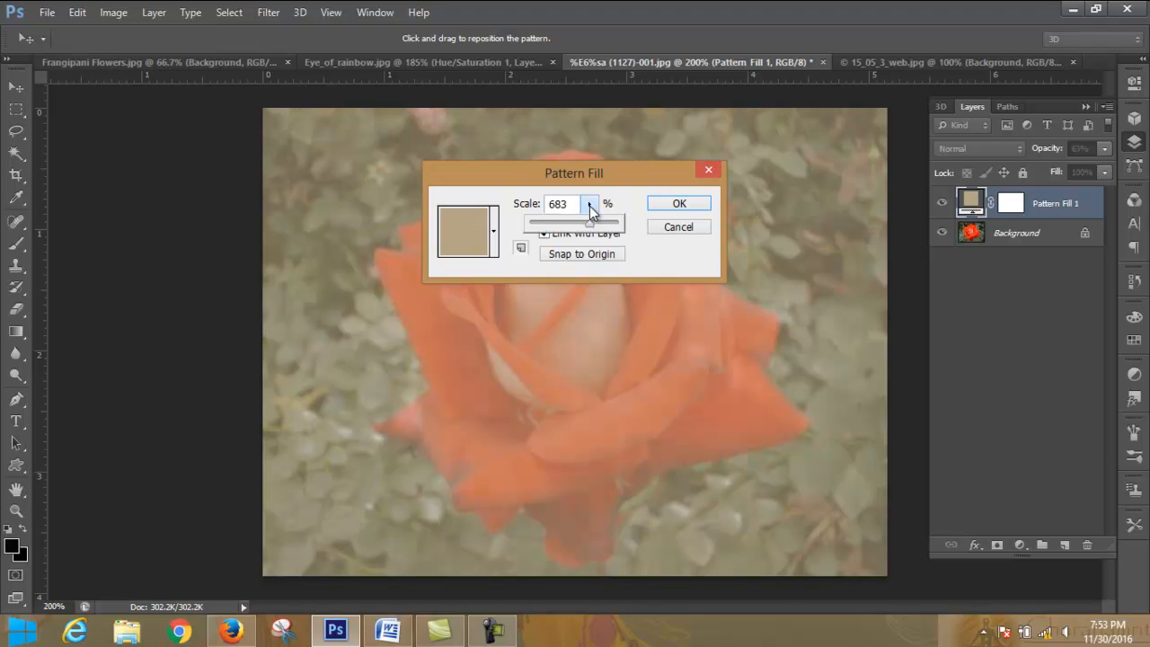
pyautogui.moveTo(592, 223); pyautogui.dragTo(540, 228)
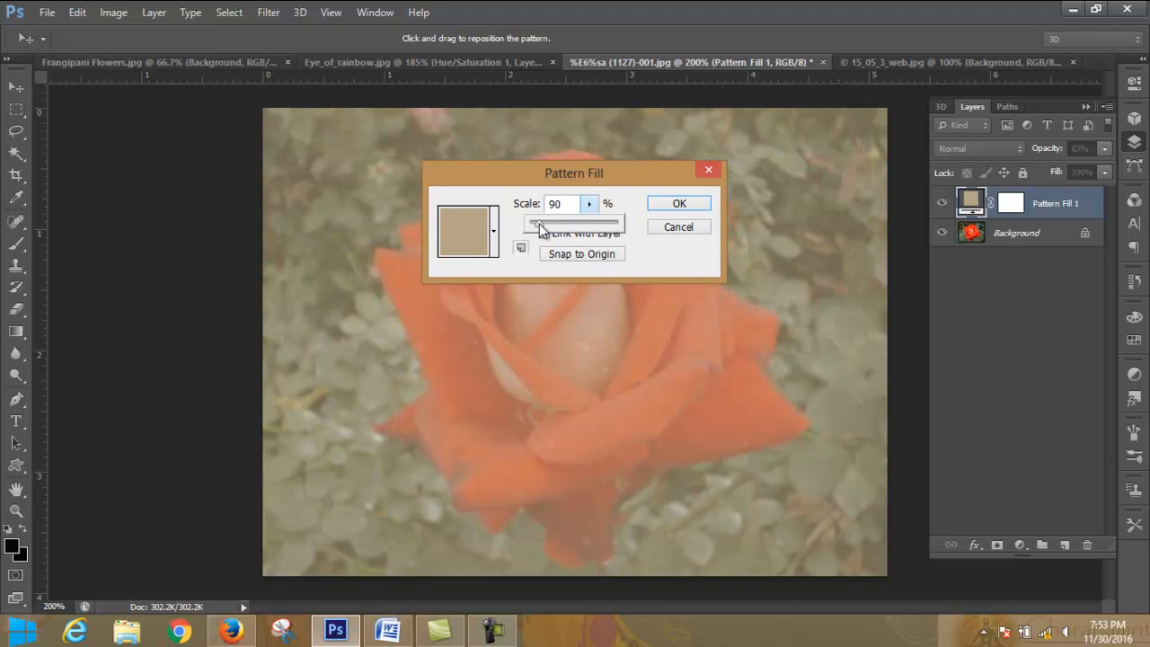
pyautogui.moveTo(539, 226)
pyautogui.mouseDown()
pyautogui.moveTo(575, 226)
pyautogui.moveTo(540, 225)
pyautogui.mouseUp()
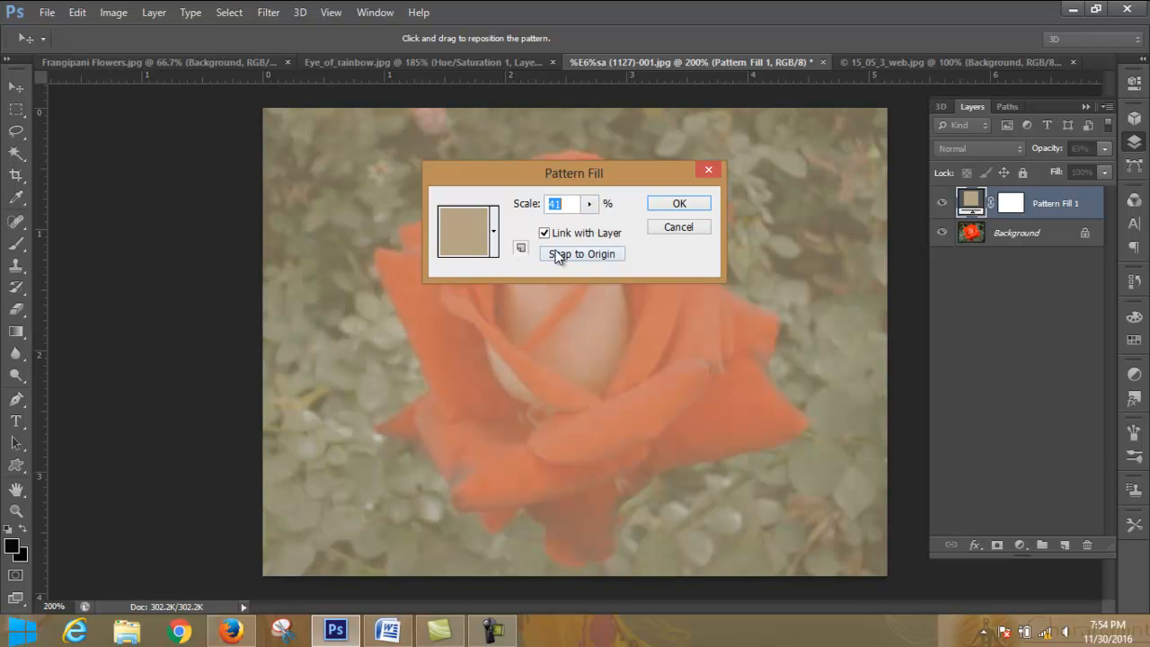
# - Choose the yellow flower pattern for the fill layer, snap it to the origin, and apply it
pyautogui.click(493, 232)
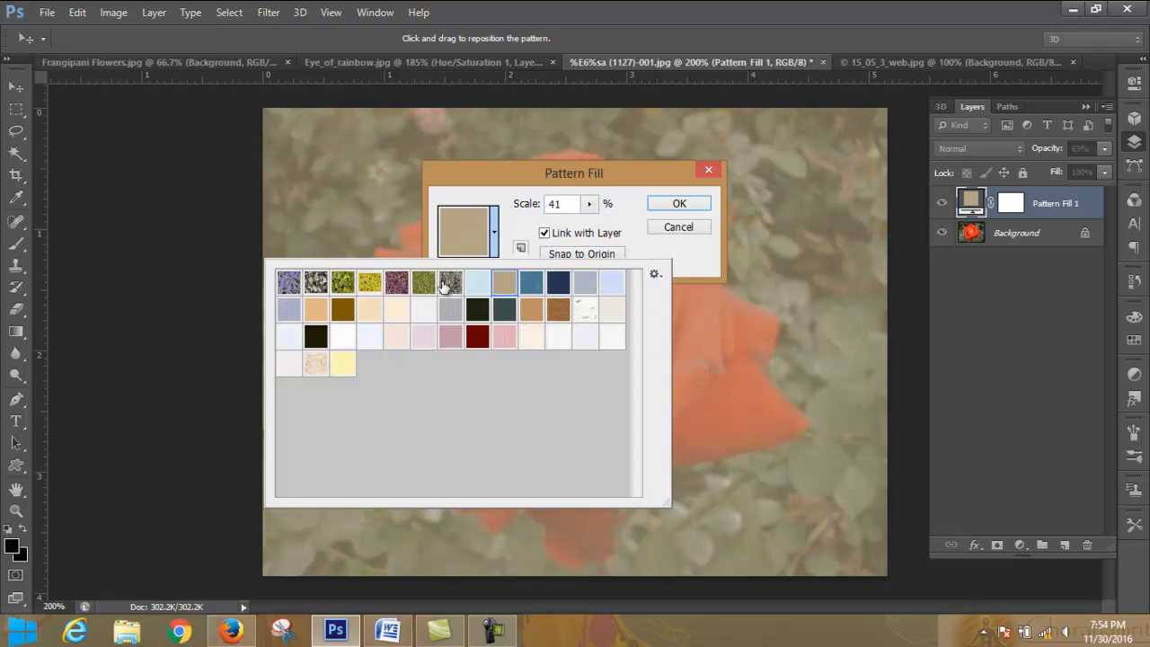
pyautogui.click(380, 283)
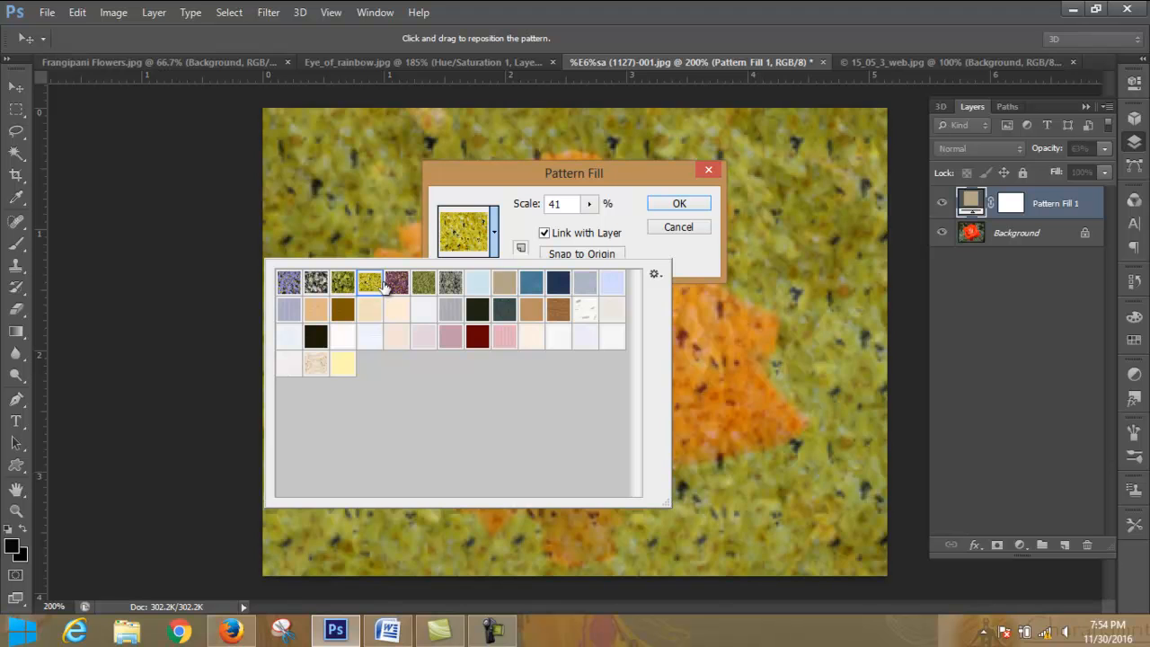
pyautogui.click(522, 228)
pyautogui.click(600, 254)
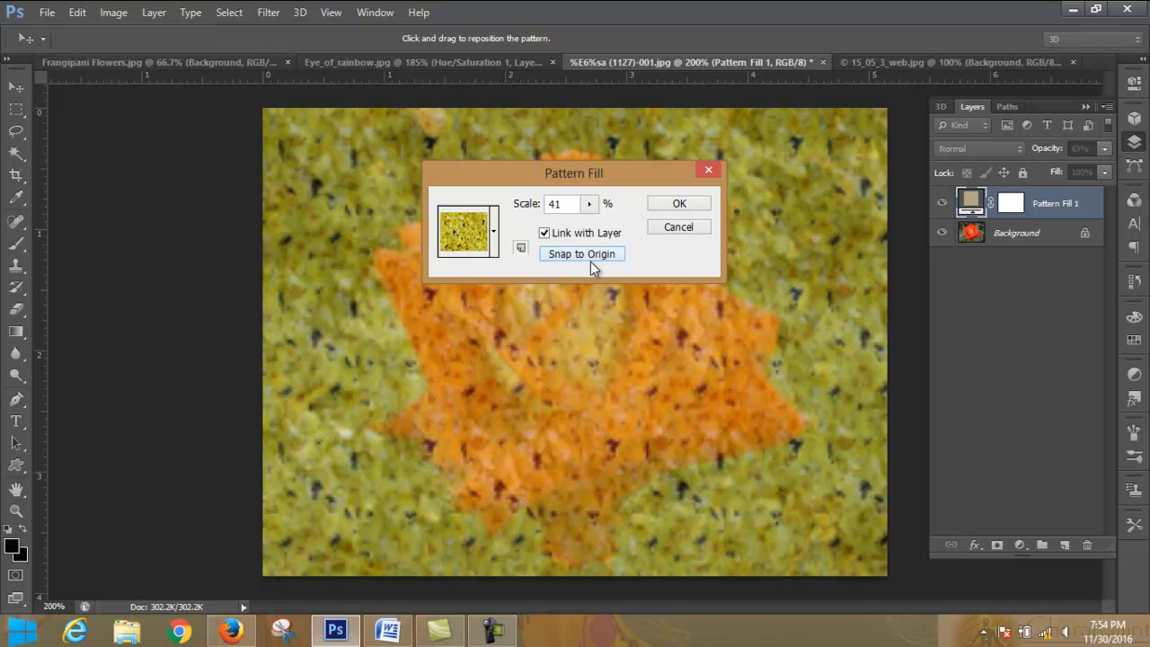
pyautogui.click(680, 207)
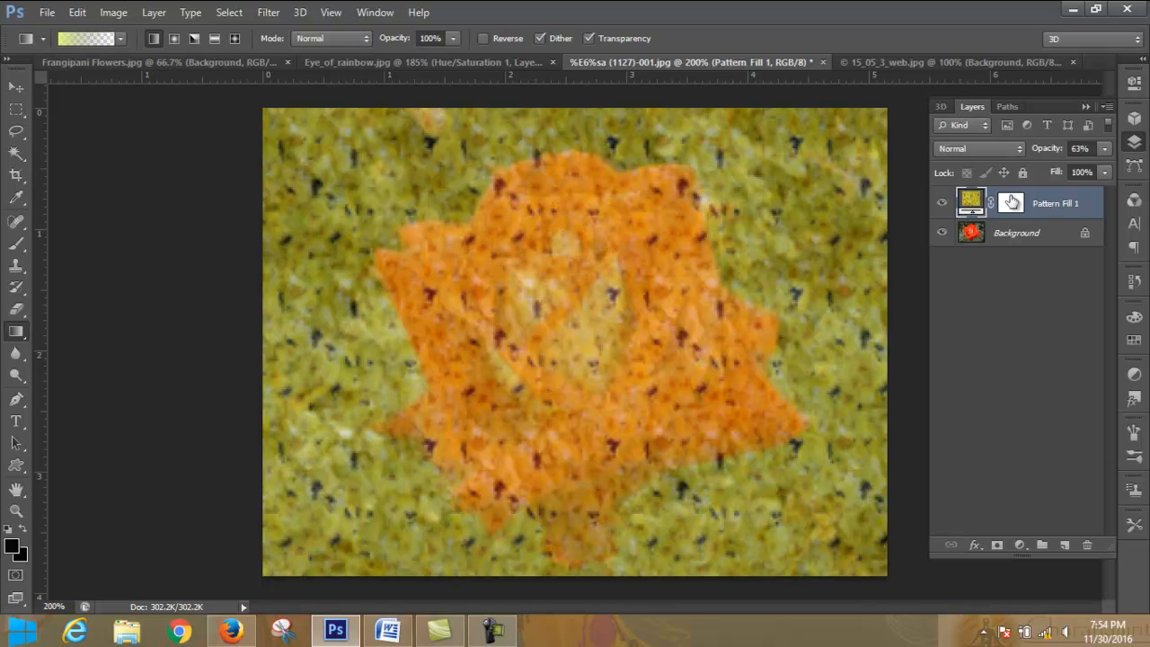
# - Lower the pattern fill layer's opacity to 36%
pyautogui.moveTo(1104, 148); pyautogui.dragTo(1055, 178)
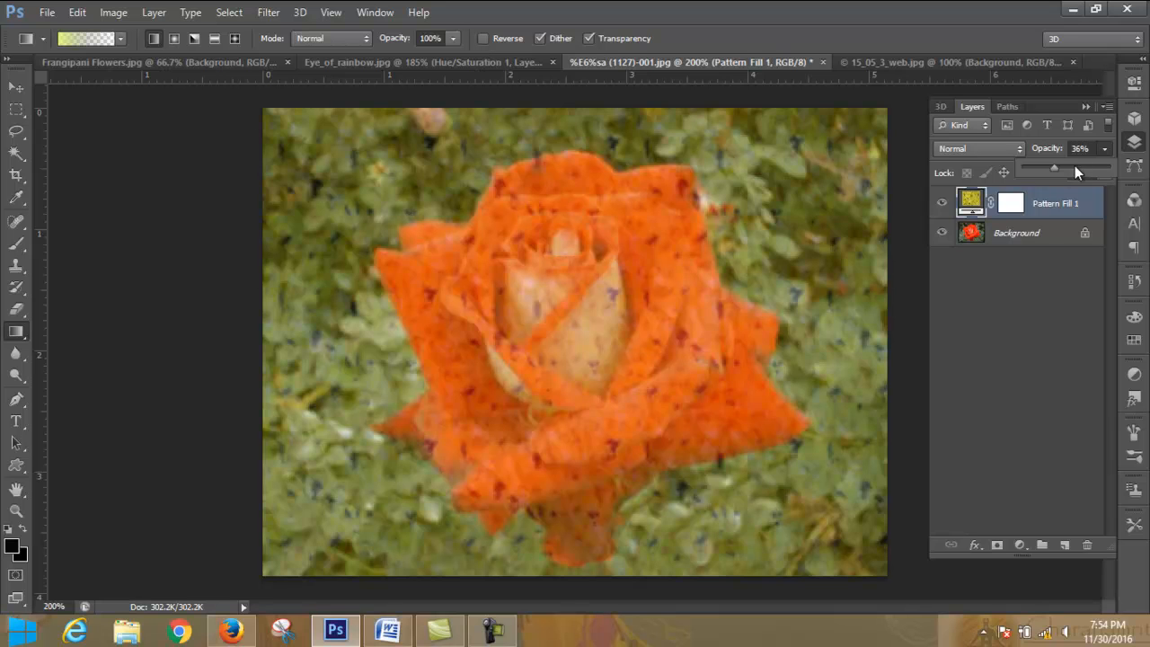
pyautogui.click(1105, 148)
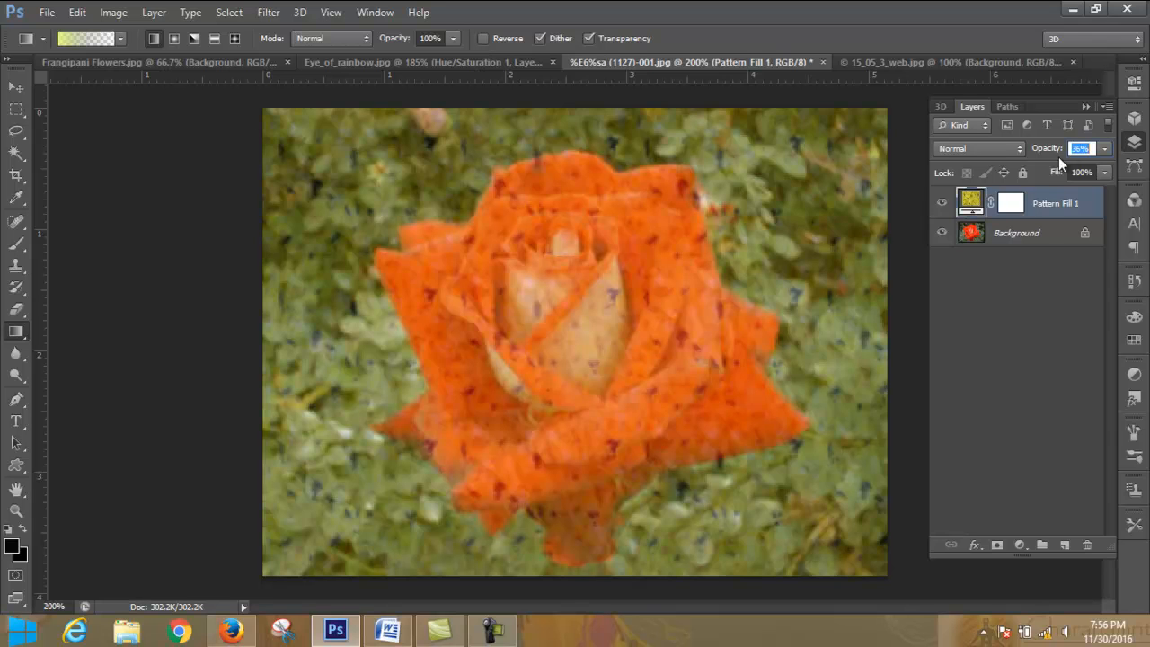
pyautogui.click(1104, 149)
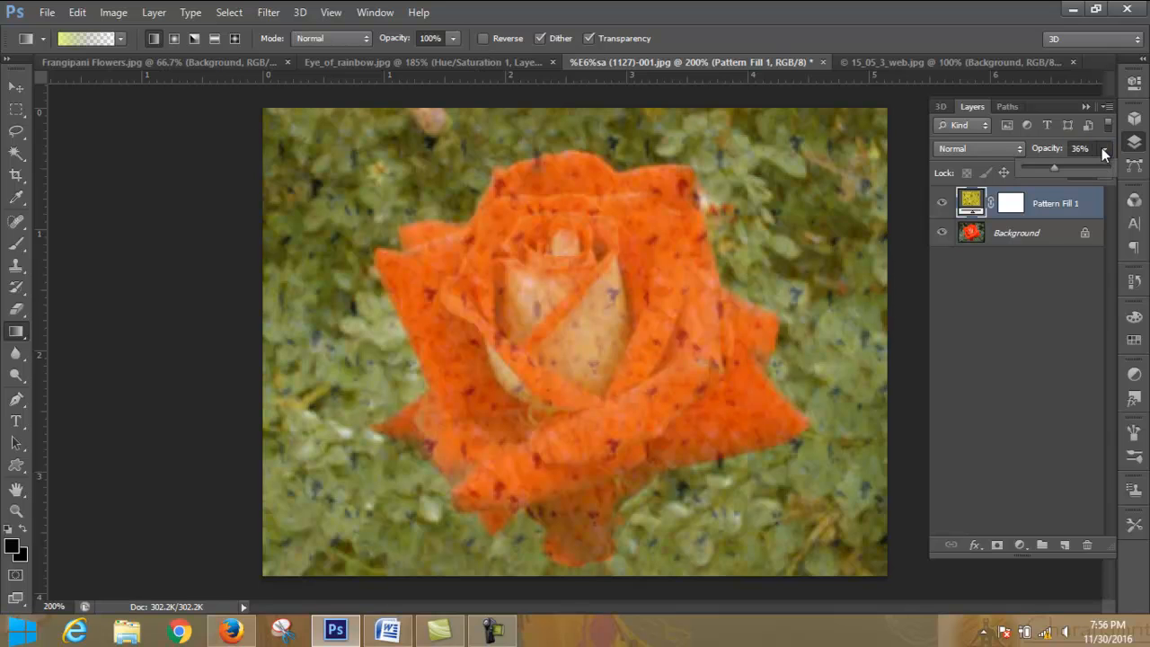
pyautogui.click(1105, 149)
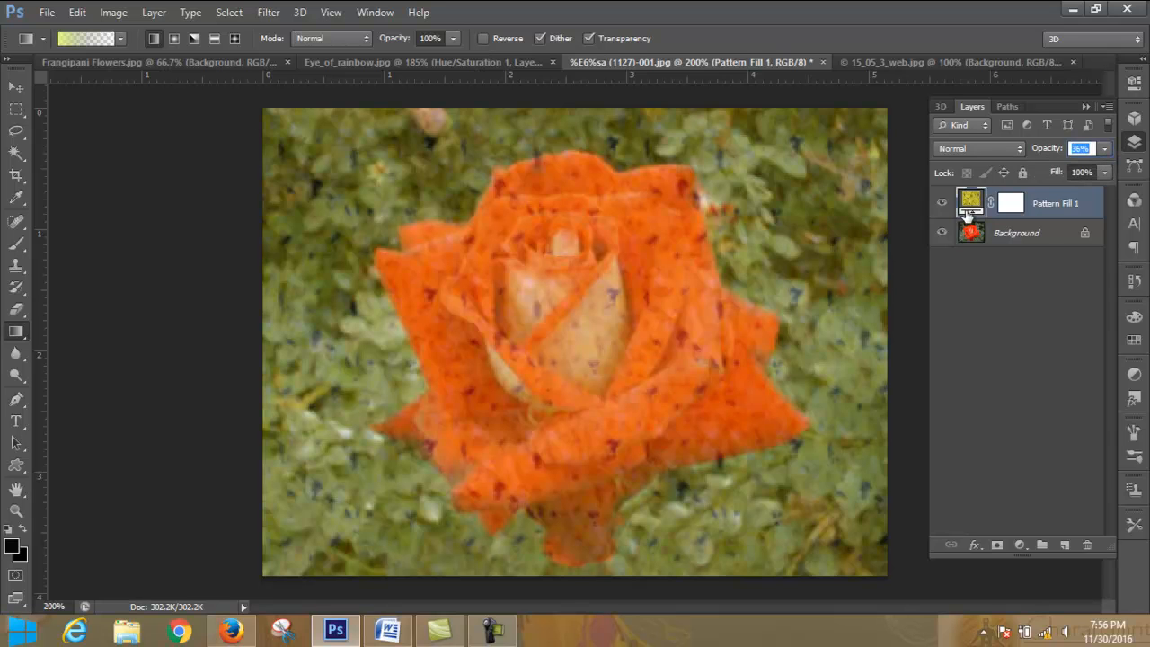
pyautogui.click(1105, 151)
pyautogui.click(1104, 151)
# - Add the Erodible Textures set to the pattern picker and apply its gray horizontal-line texture to the pattern fill layer
pyautogui.doubleClick(974, 205)
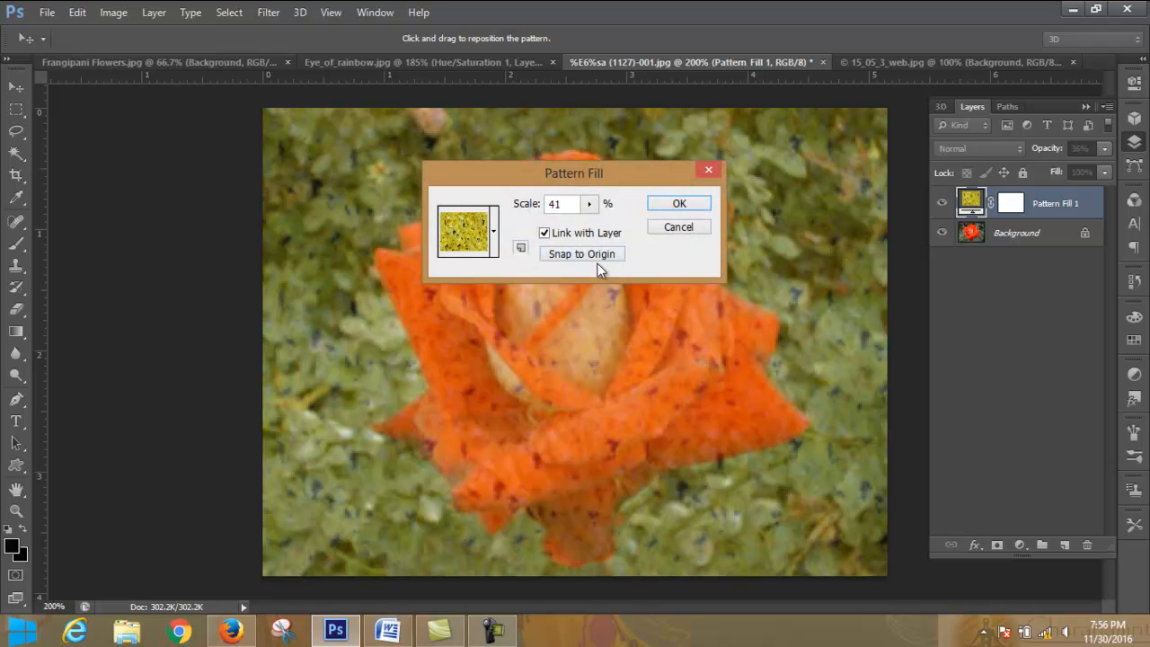
pyautogui.click(496, 240)
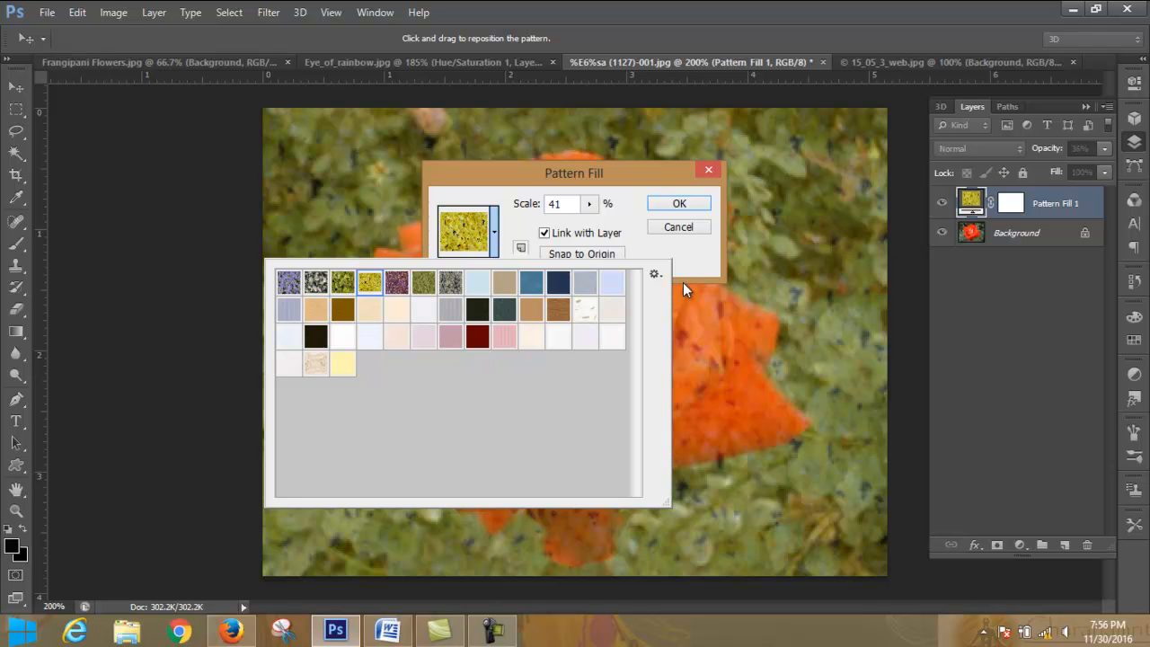
pyautogui.click(654, 273)
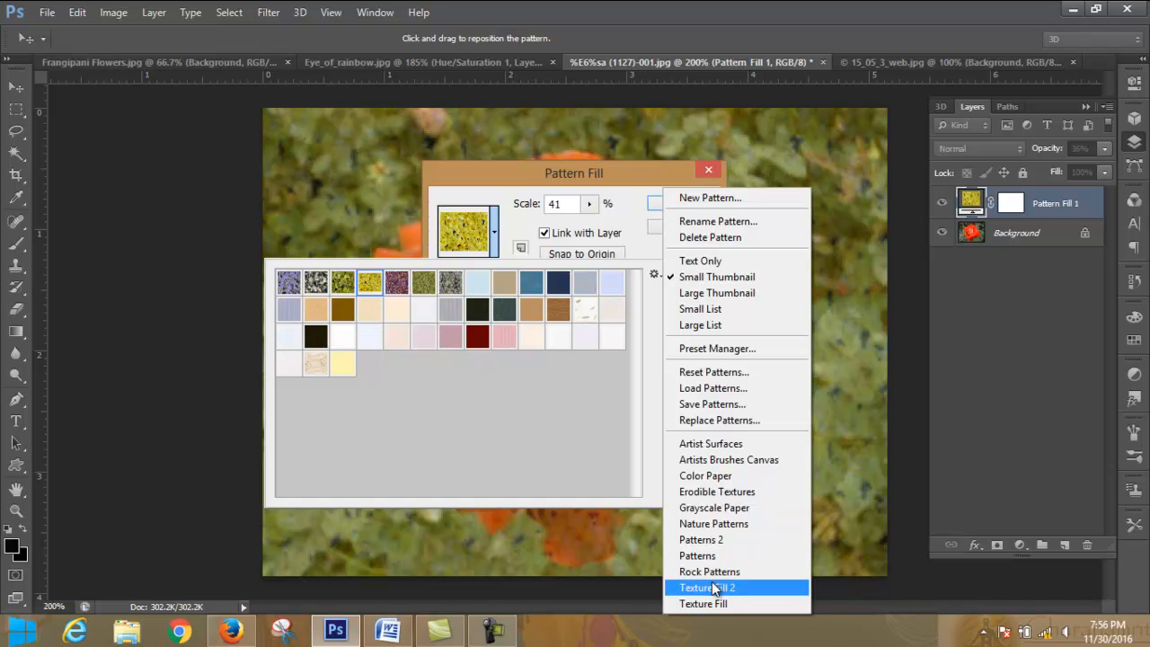
pyautogui.click(704, 493)
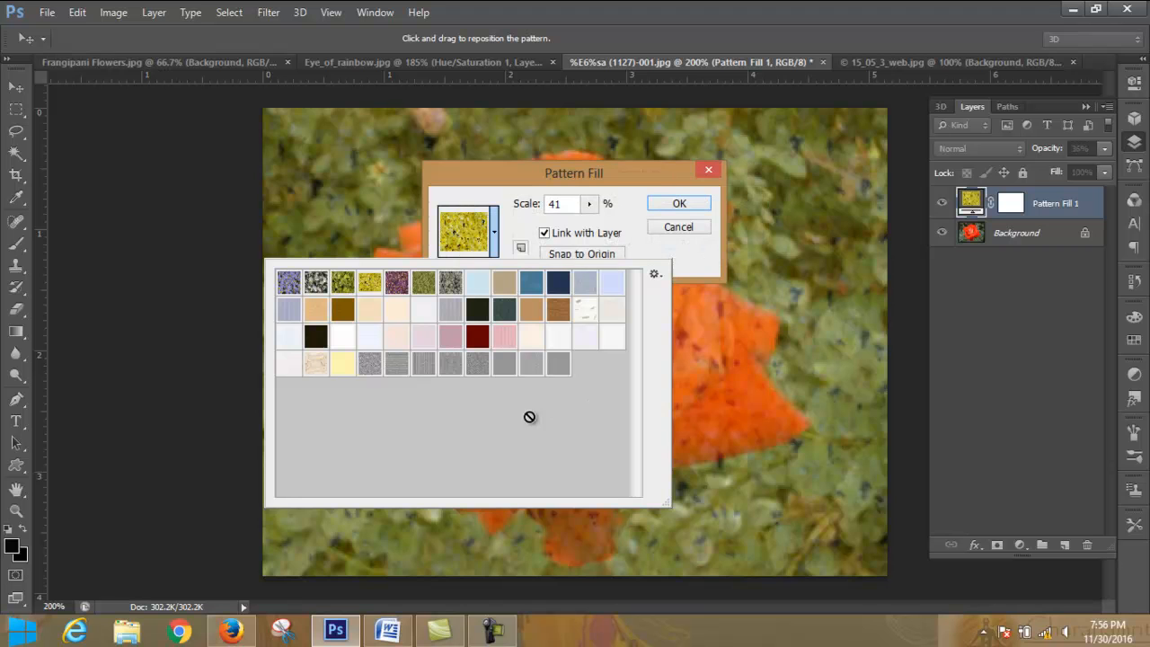
pyautogui.click(397, 365)
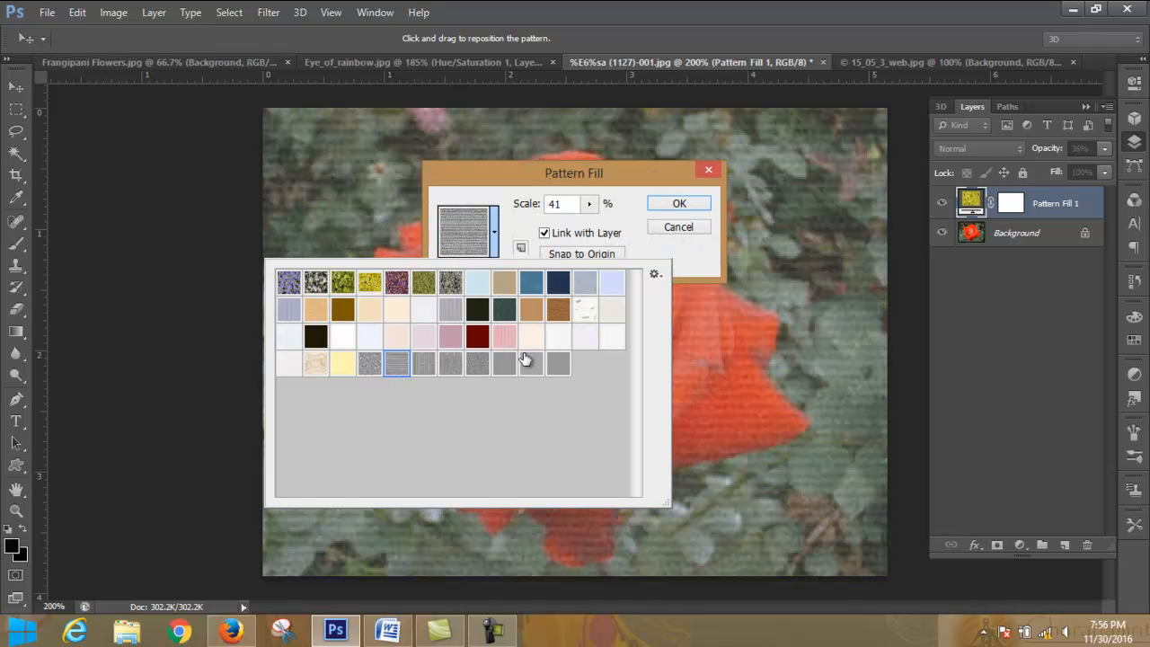
pyautogui.click(685, 212)
pyautogui.press('Return')
# - Lower the pattern fill layer's opacity to 29% and toggle its visibility to compare with the original rose
pyautogui.click(1103, 148)
pyautogui.moveTo(1052, 168)
pyautogui.mouseDown()
pyautogui.moveTo(1144, 173)
pyautogui.moveTo(1051, 169)
pyautogui.mouseUp()
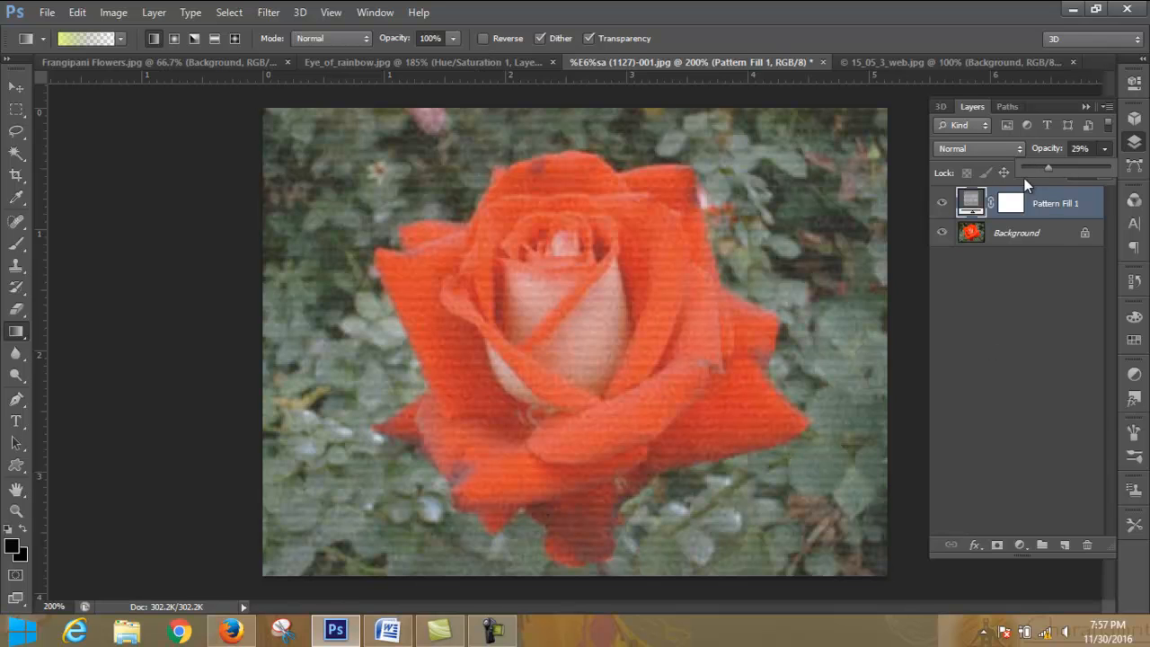
pyautogui.click(941, 203)
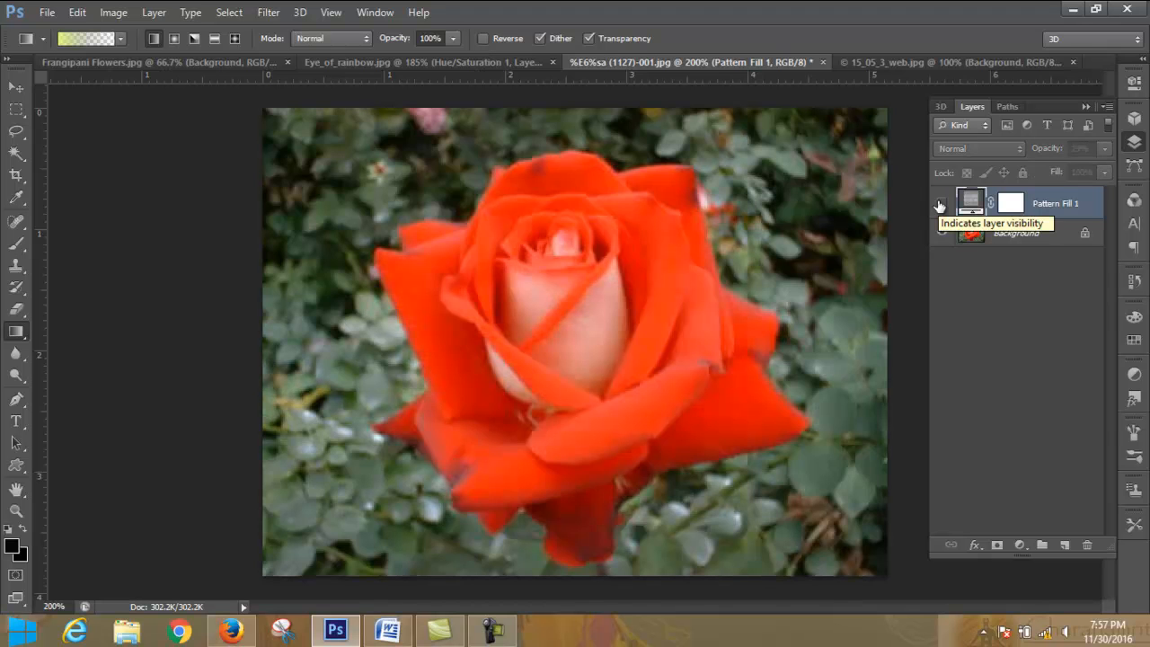
pyautogui.click(940, 205)
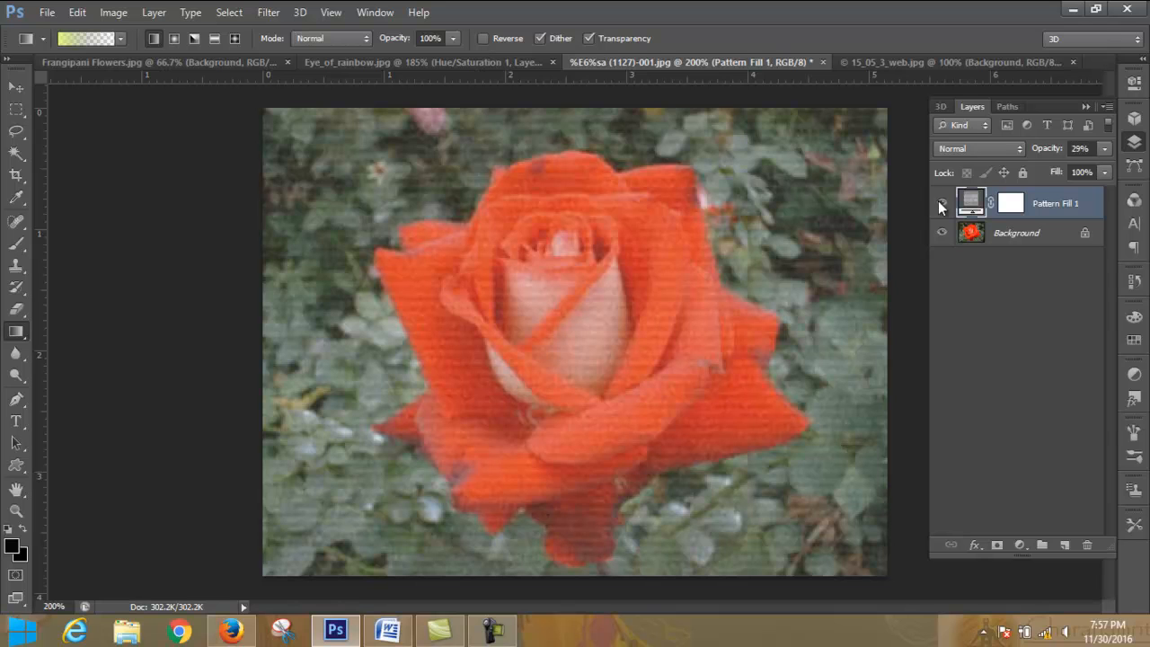
pyautogui.click(1085, 105)
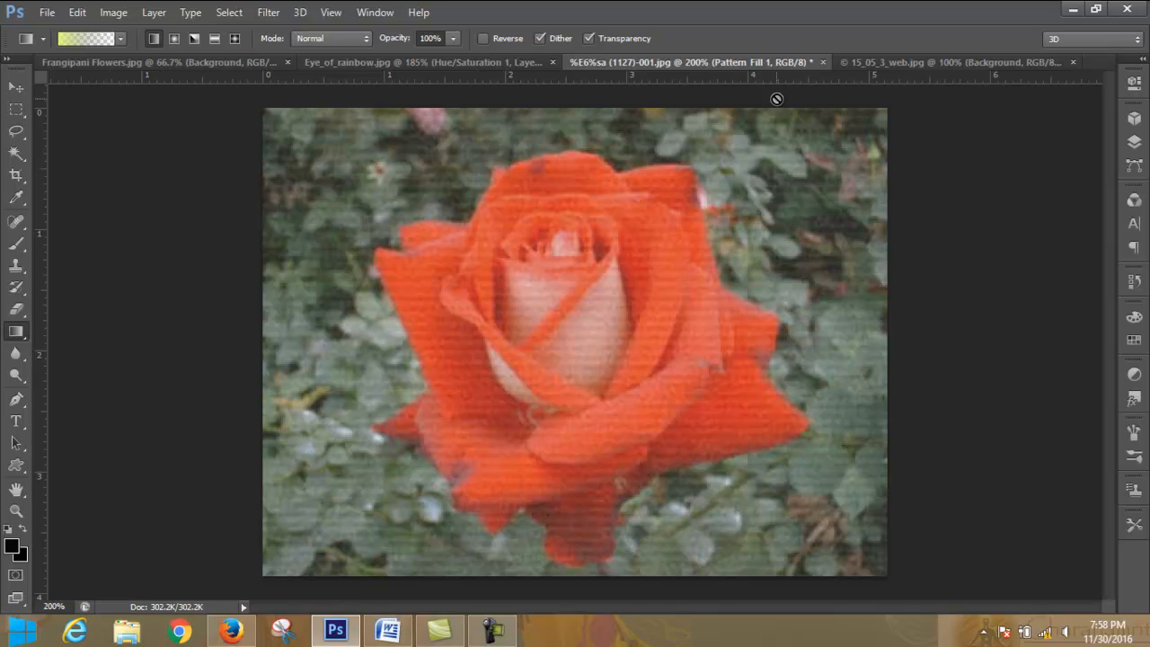
pyautogui.click(1134, 144)
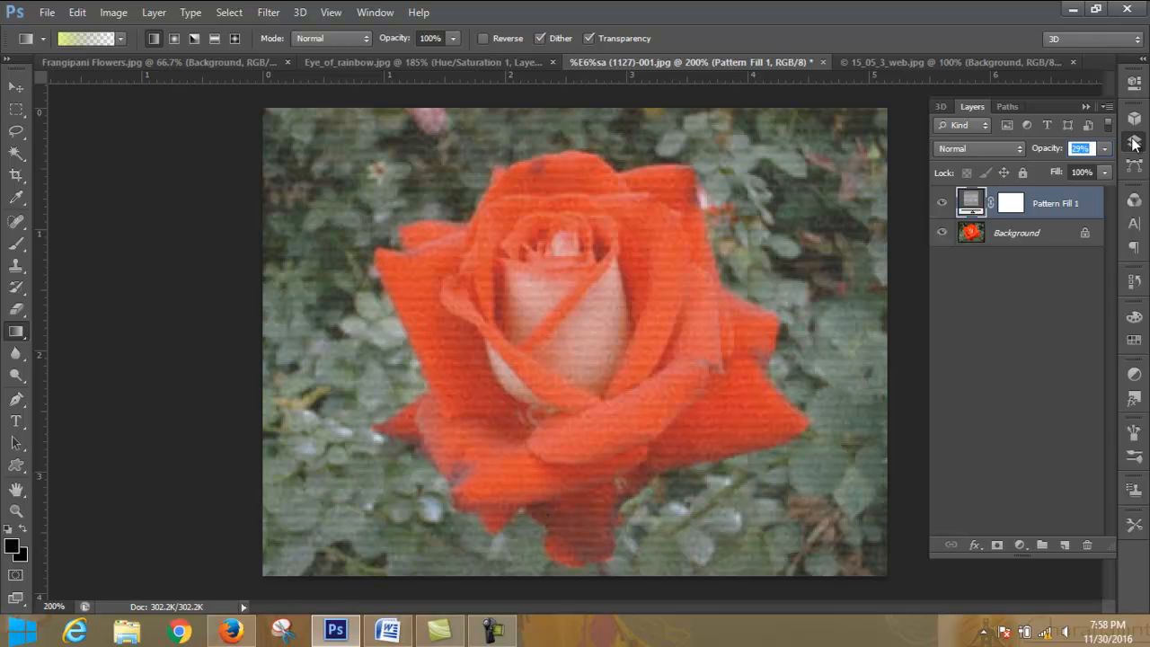
# - Examine the resolution and color mode options for a new document without creating one
pyautogui.click(46, 13)
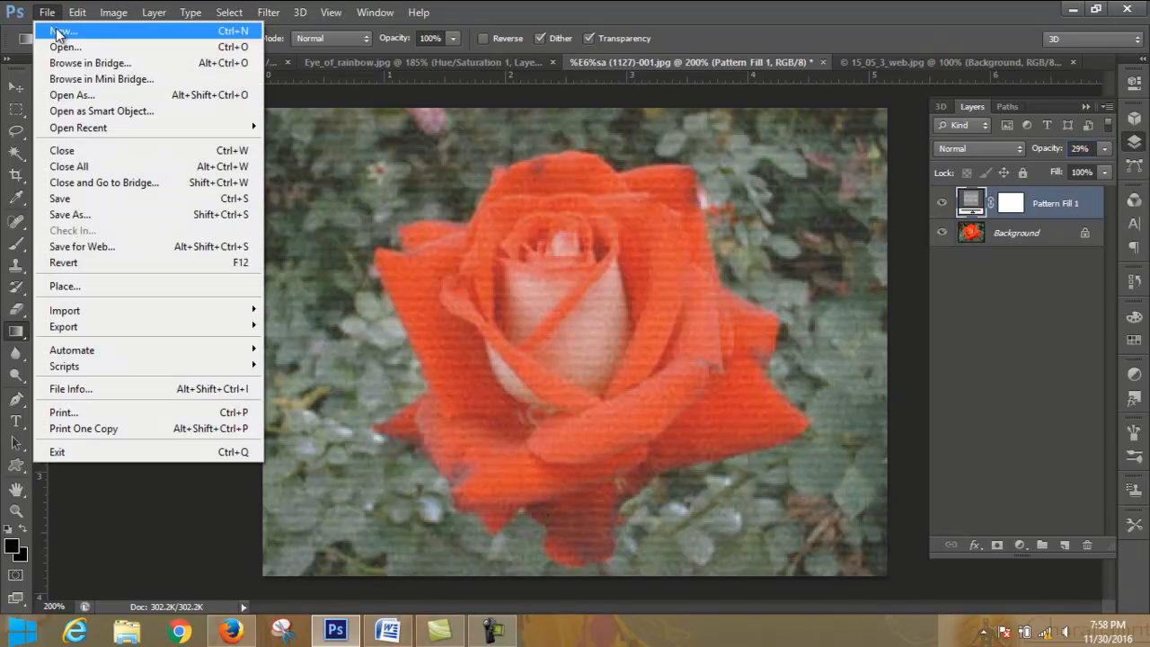
pyautogui.click(58, 33)
pyautogui.moveTo(522, 257); pyautogui.dragTo(441, 270)
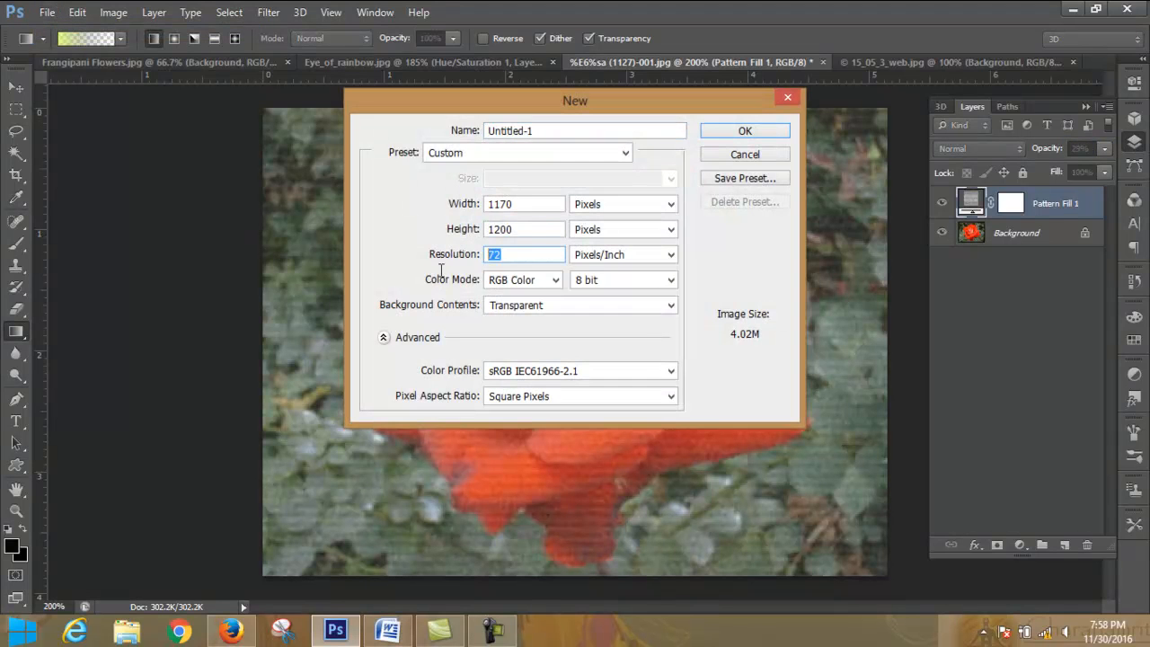
pyautogui.click(550, 281)
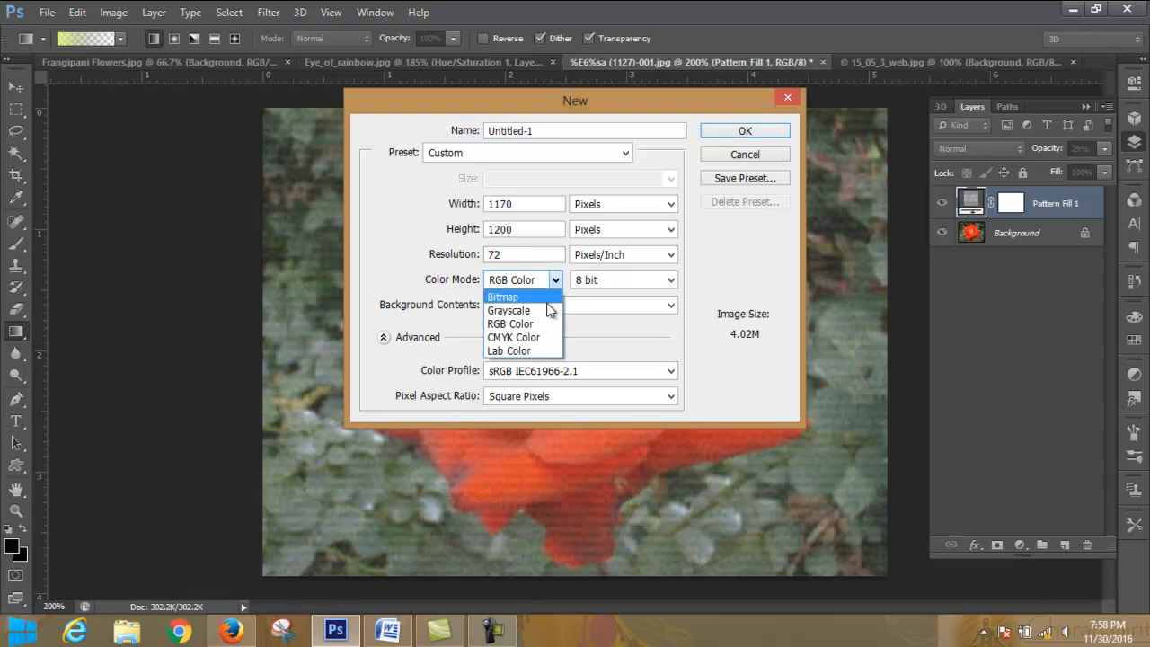
pyautogui.click(558, 280)
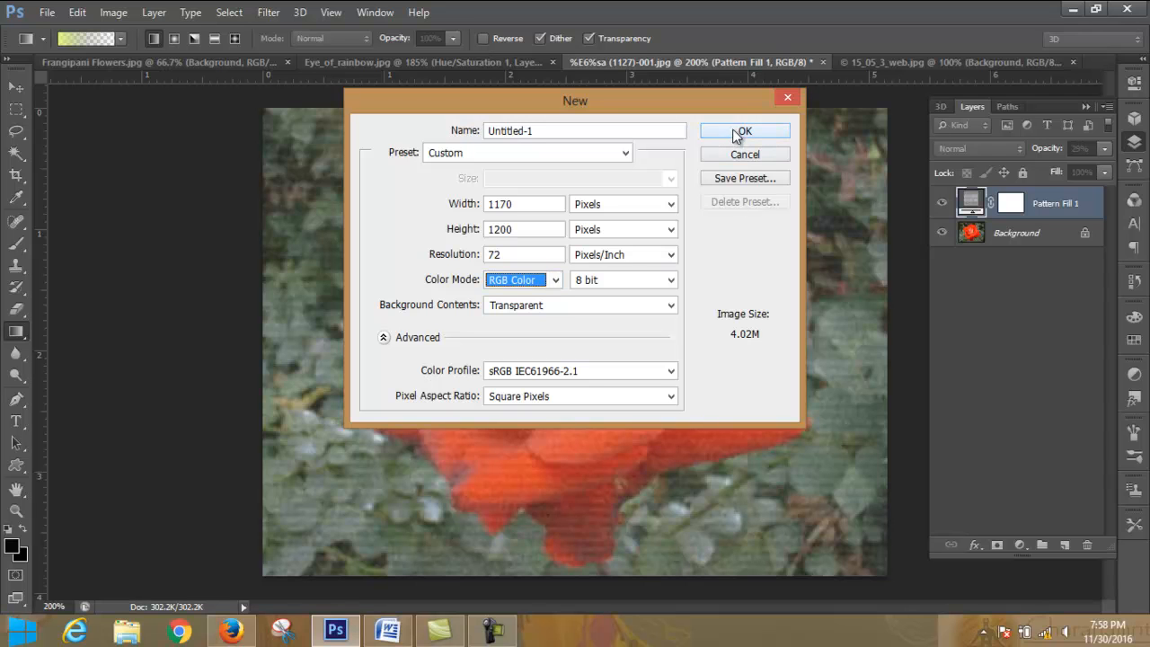
pyautogui.click(786, 98)
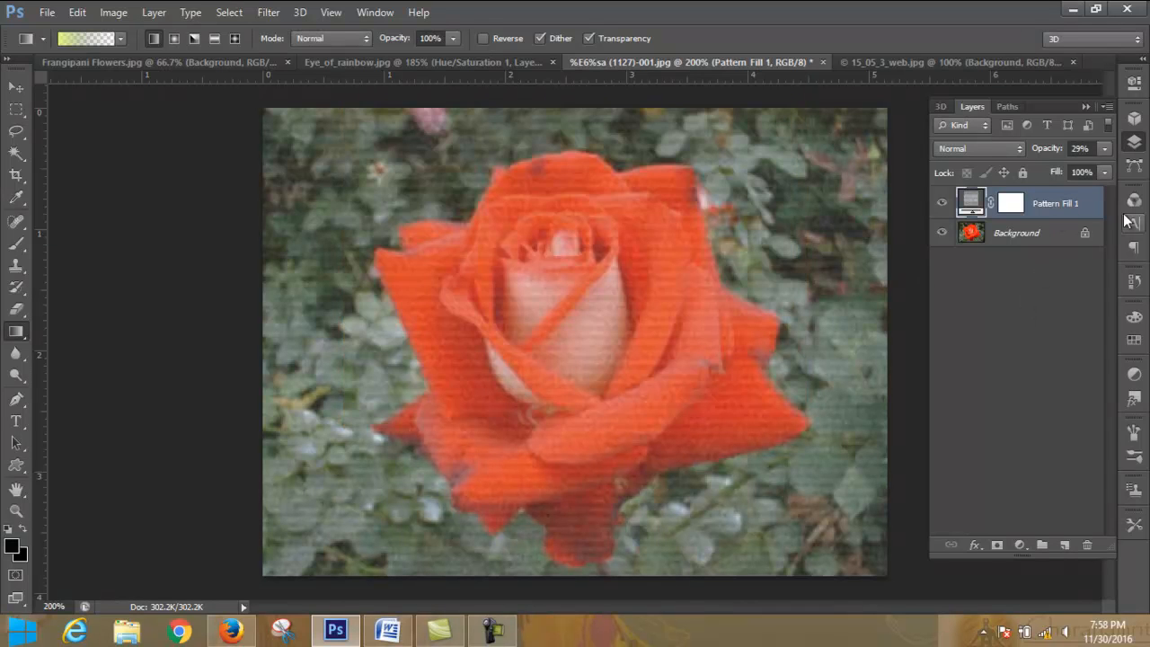
# - Revert the rose photo to its original opening snapshot in the history and return to its layers
pyautogui.click(1135, 280)
pyautogui.click(1061, 233)
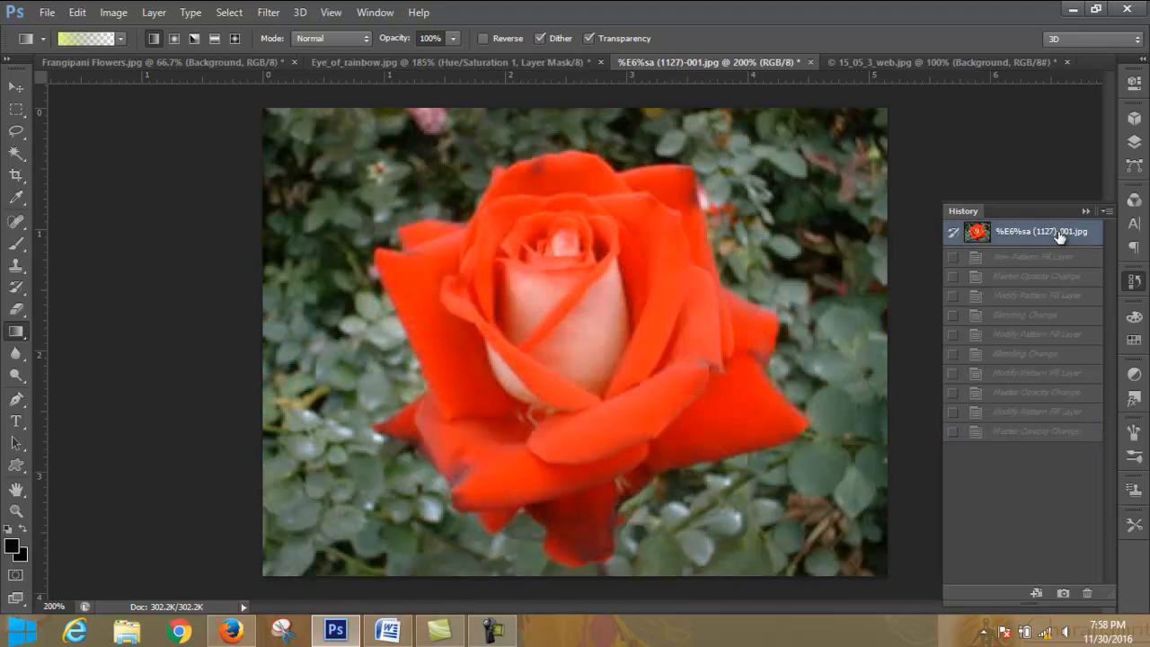
pyautogui.click(1136, 142)
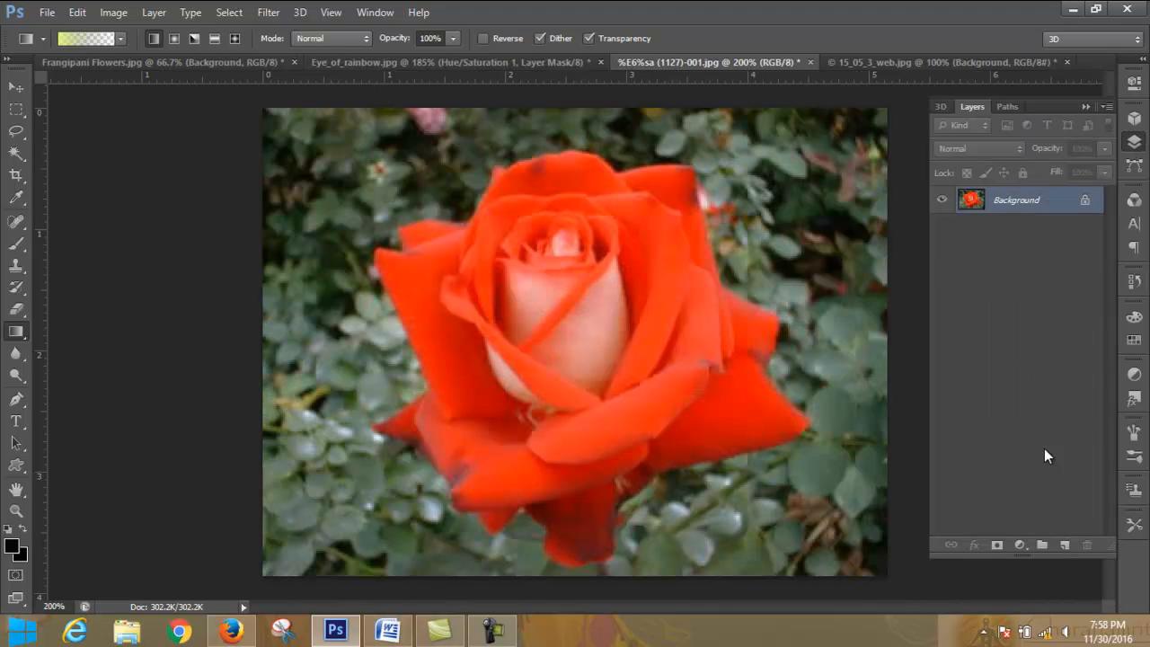
# - Add an Exposure adjustment layer with exposure -0.08, offset -0.0747 and gamma correction 1.10
pyautogui.click(1020, 545)
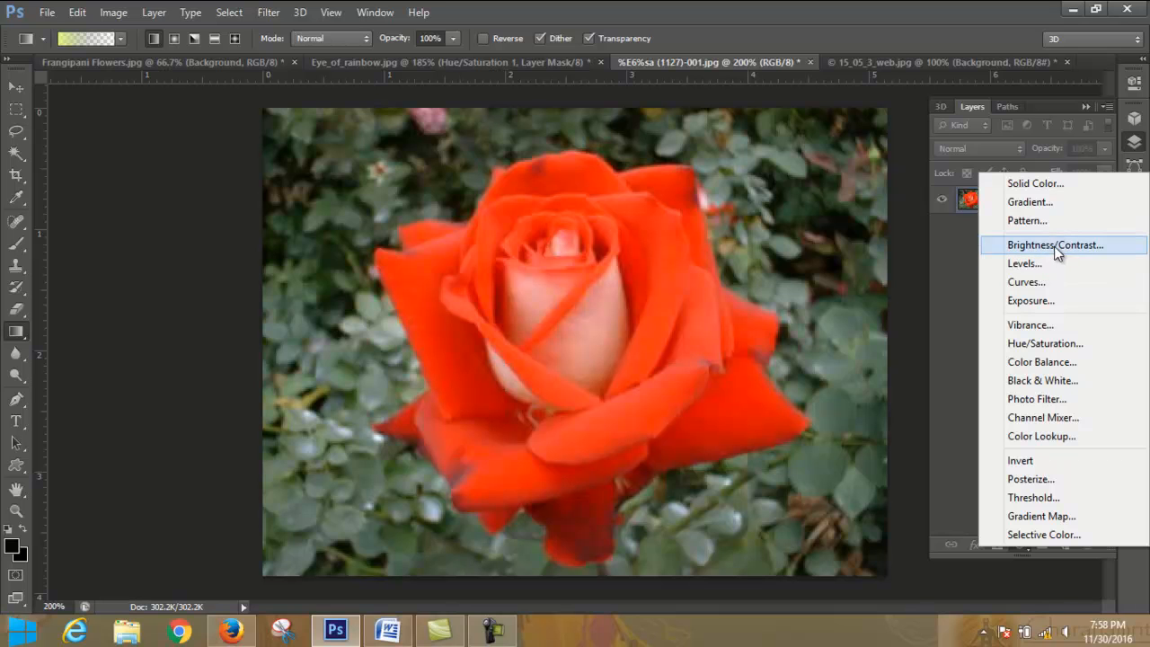
pyautogui.click(1041, 303)
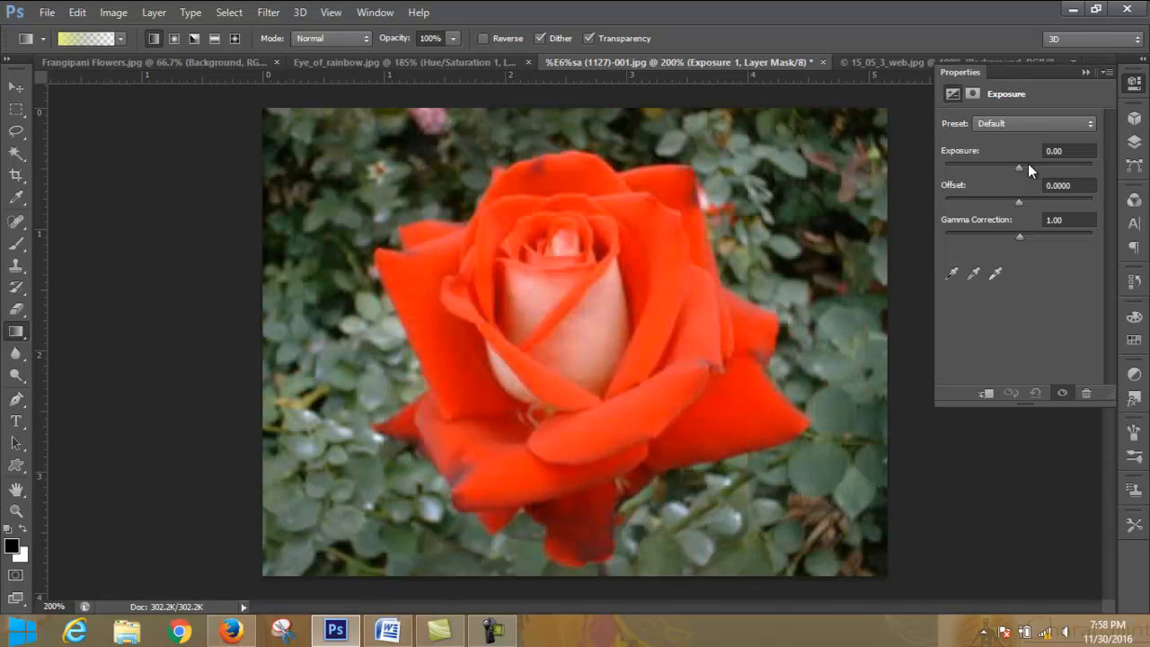
pyautogui.moveTo(1033, 168); pyautogui.dragTo(1031, 248)
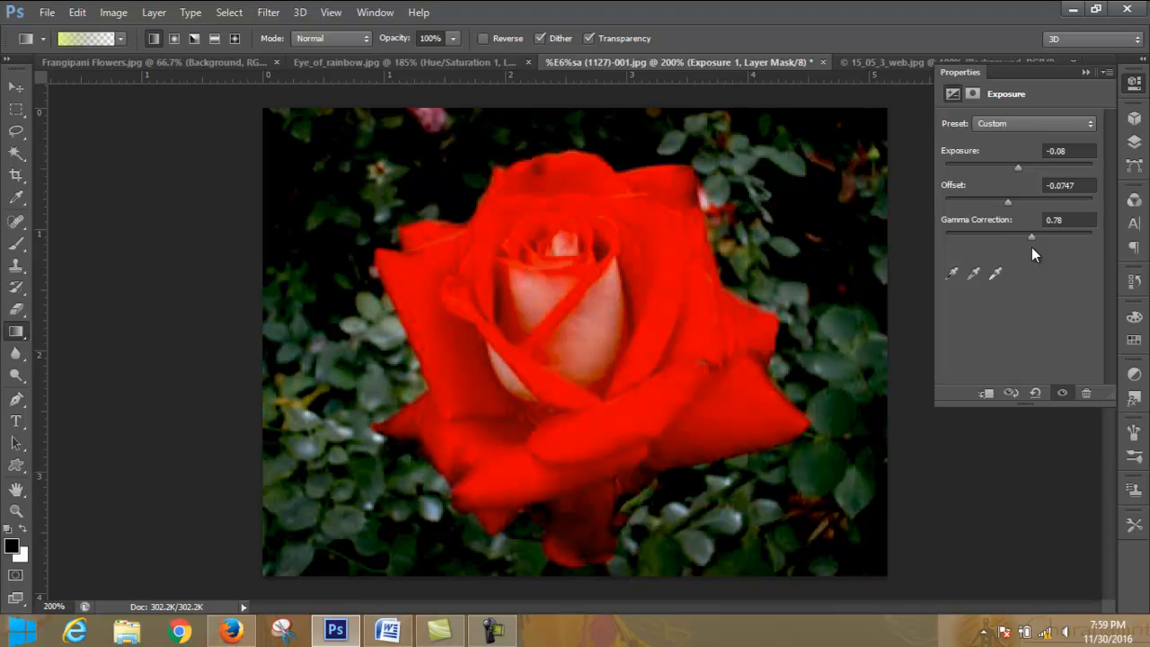
pyautogui.moveTo(1033, 247)
pyautogui.mouseDown()
pyautogui.moveTo(1058, 247)
pyautogui.moveTo(997, 252)
pyautogui.moveTo(1041, 249)
pyautogui.moveTo(1015, 252)
pyautogui.mouseUp()
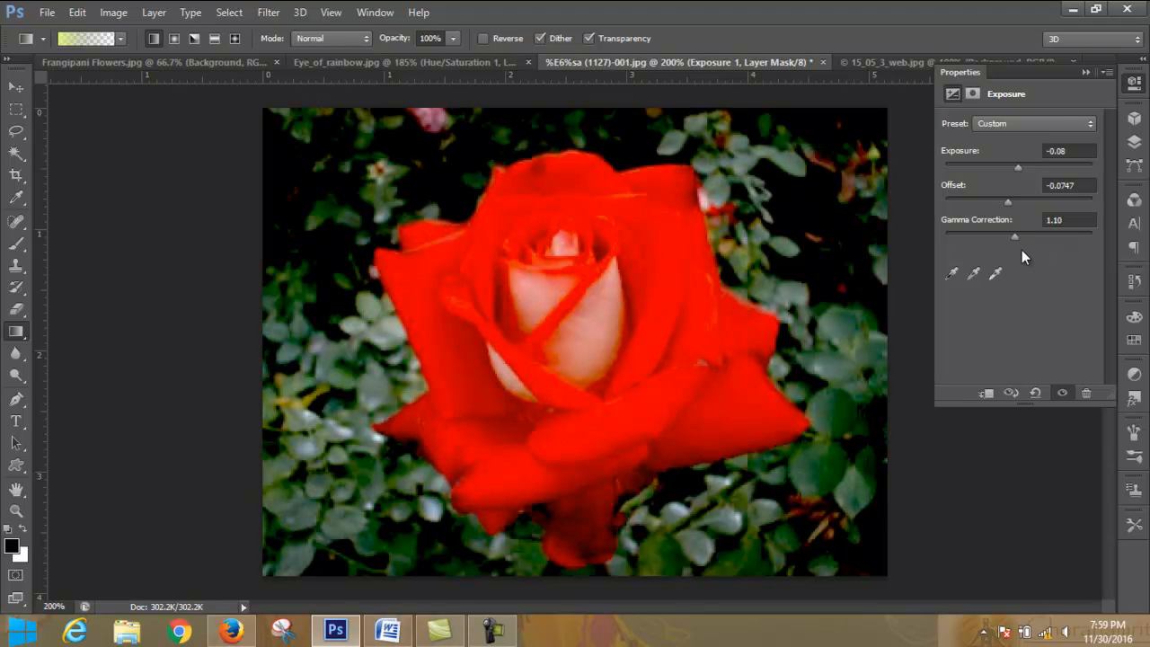
pyautogui.click(1089, 72)
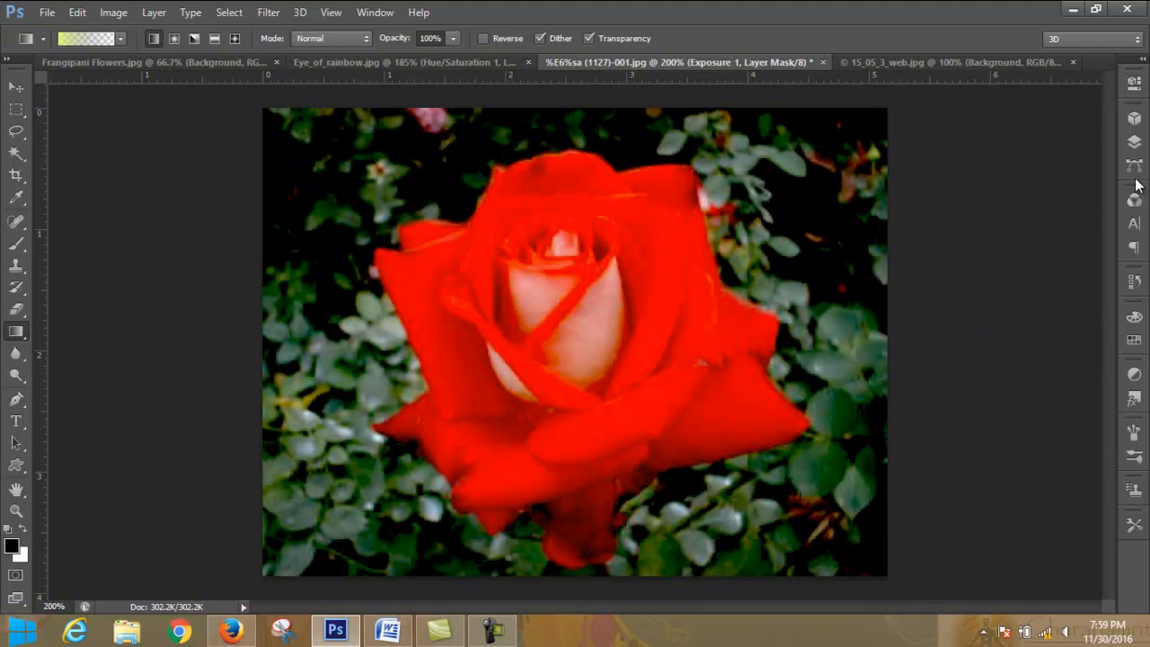
# - Hide the Exposure adjustment layer and make the Background layer active
pyautogui.click(1133, 146)
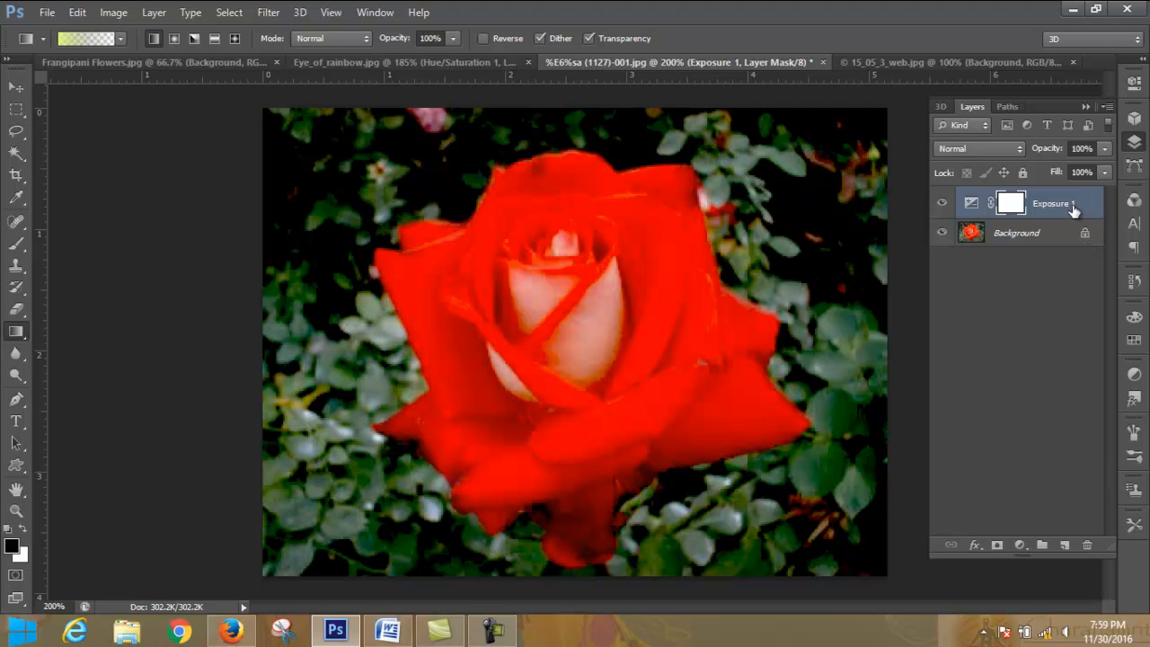
pyautogui.click(943, 204)
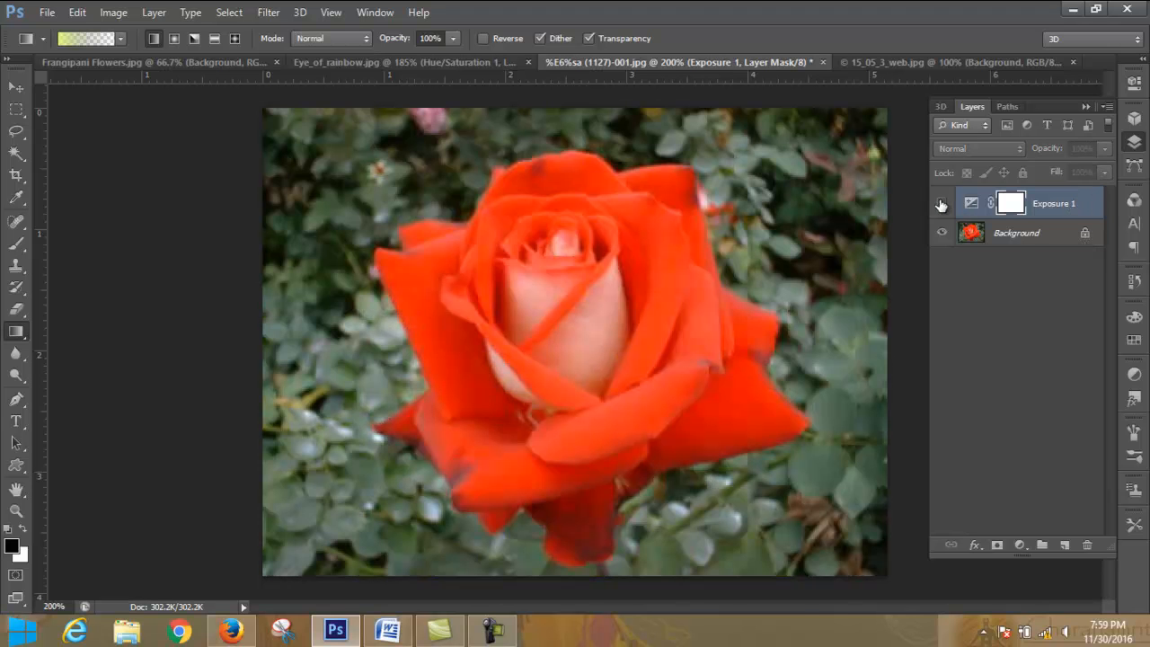
pyautogui.click(1005, 235)
# - Add a Vibrance adjustment layer above the Background, set its vibrance to +85, and try out the saturation adjustment
pyautogui.click(1020, 546)
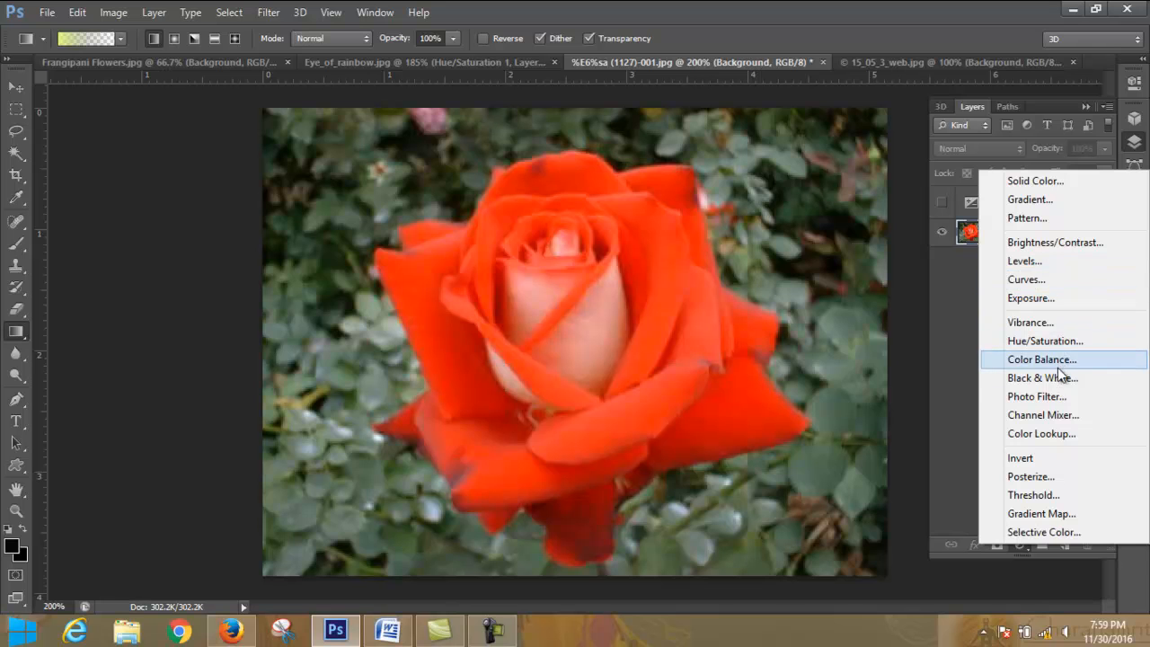
pyautogui.click(1056, 323)
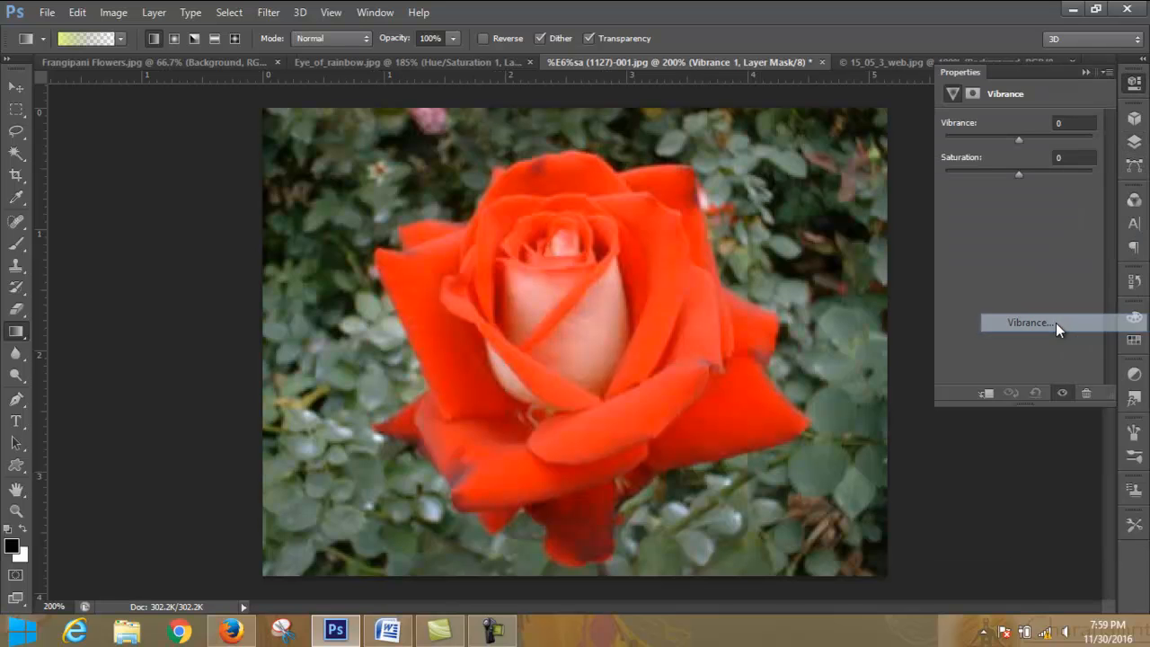
pyautogui.moveTo(1019, 143); pyautogui.dragTo(1083, 153)
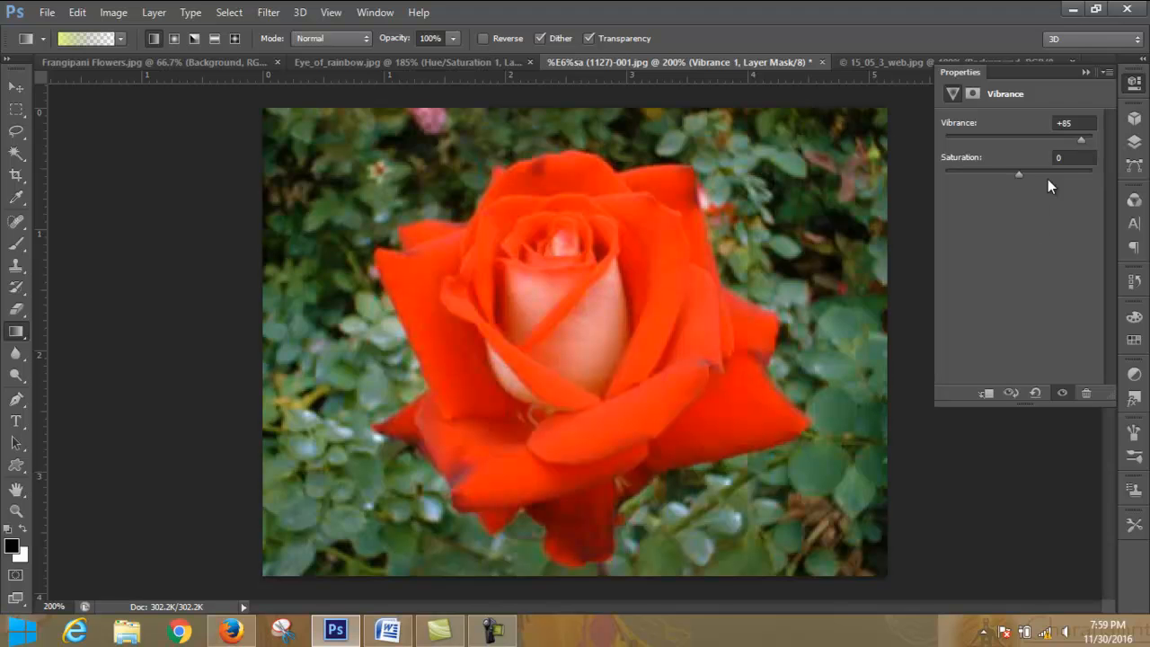
pyautogui.moveTo(1020, 172)
pyautogui.mouseDown()
pyautogui.moveTo(1092, 186)
pyautogui.moveTo(791, 171)
pyautogui.moveTo(1093, 173)
pyautogui.moveTo(747, 187)
pyautogui.moveTo(1141, 193)
pyautogui.moveTo(752, 193)
pyautogui.moveTo(1123, 193)
pyautogui.moveTo(893, 190)
pyautogui.moveTo(1020, 190)
pyautogui.mouseUp()
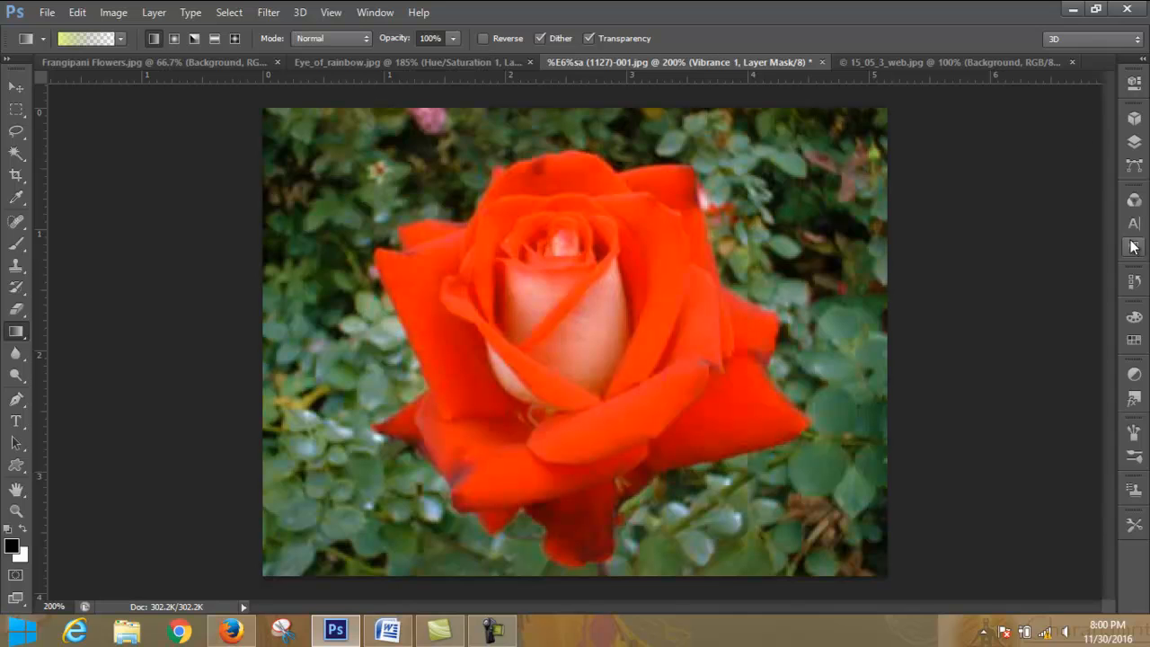
# - Add a Color Balance adjustment layer directly above the Vibrance layer
pyautogui.click(1136, 144)
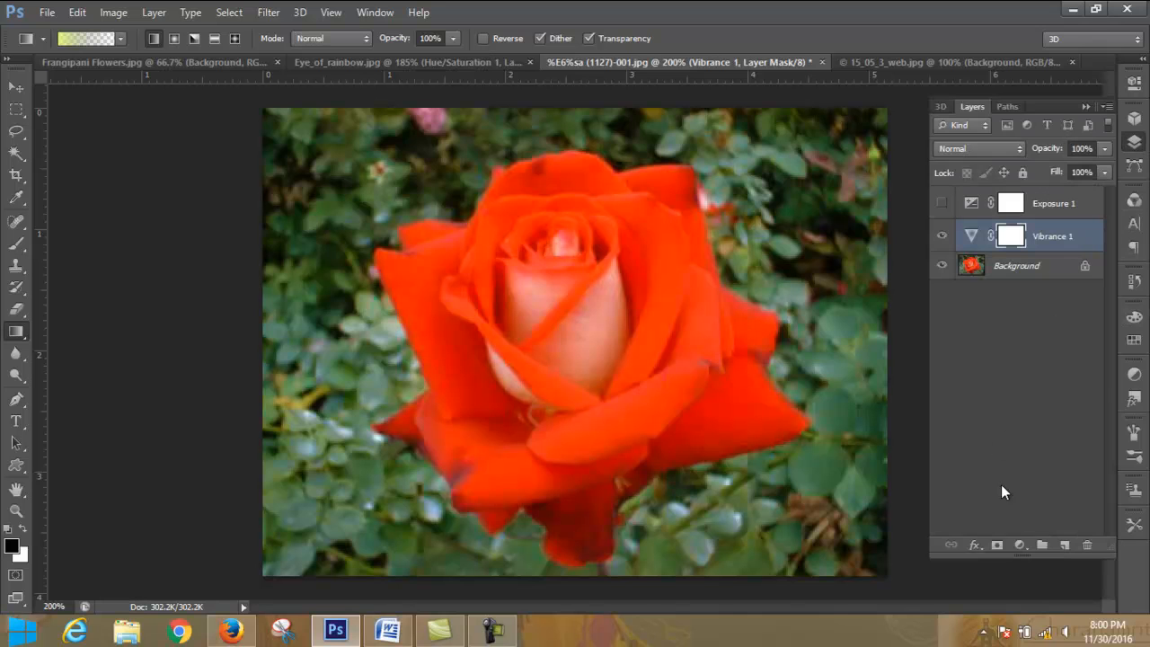
pyautogui.click(1020, 545)
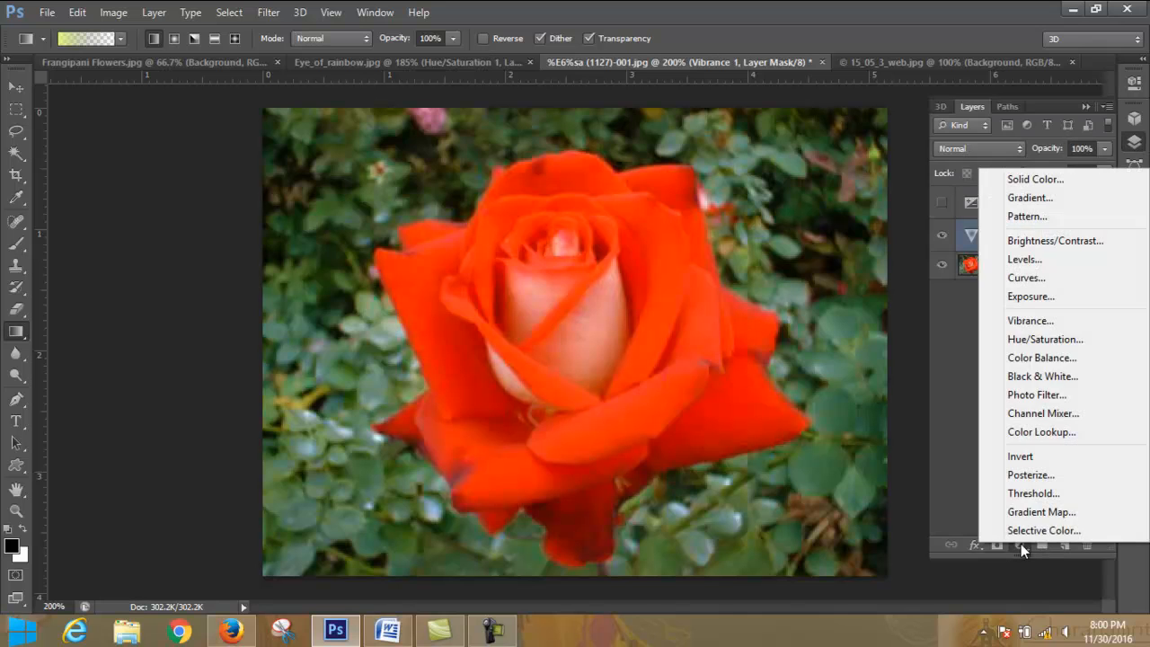
pyautogui.click(1066, 357)
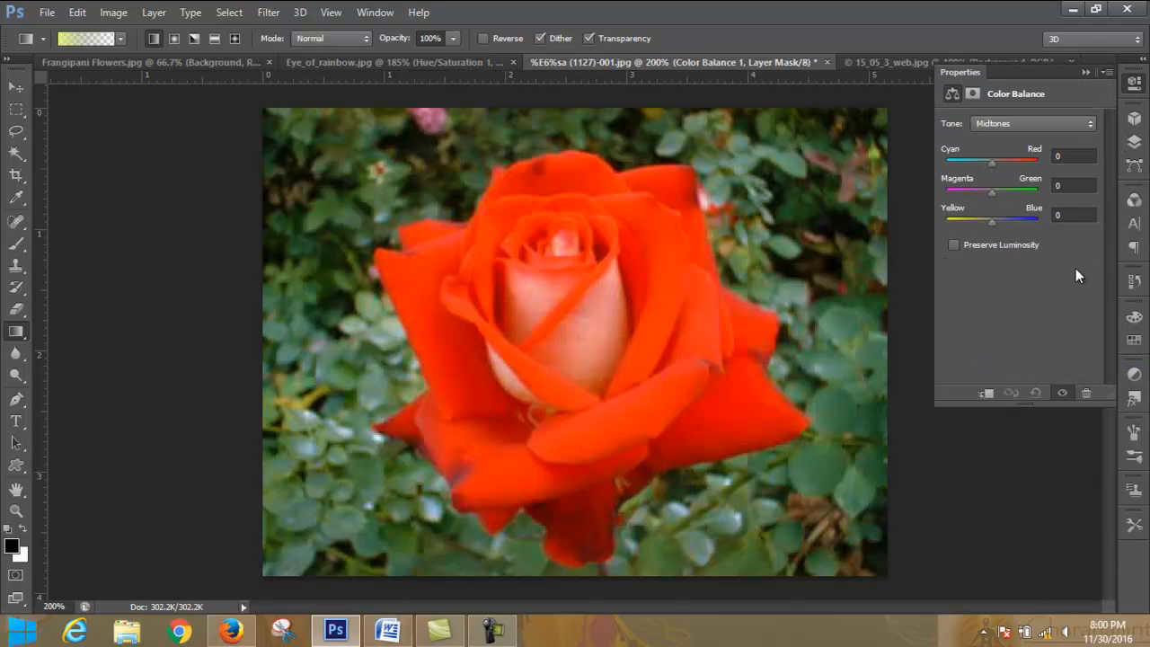
# - Delete the Color Balance adjustment layer together with its layer mask
pyautogui.click(1087, 72)
pyautogui.click(1134, 141)
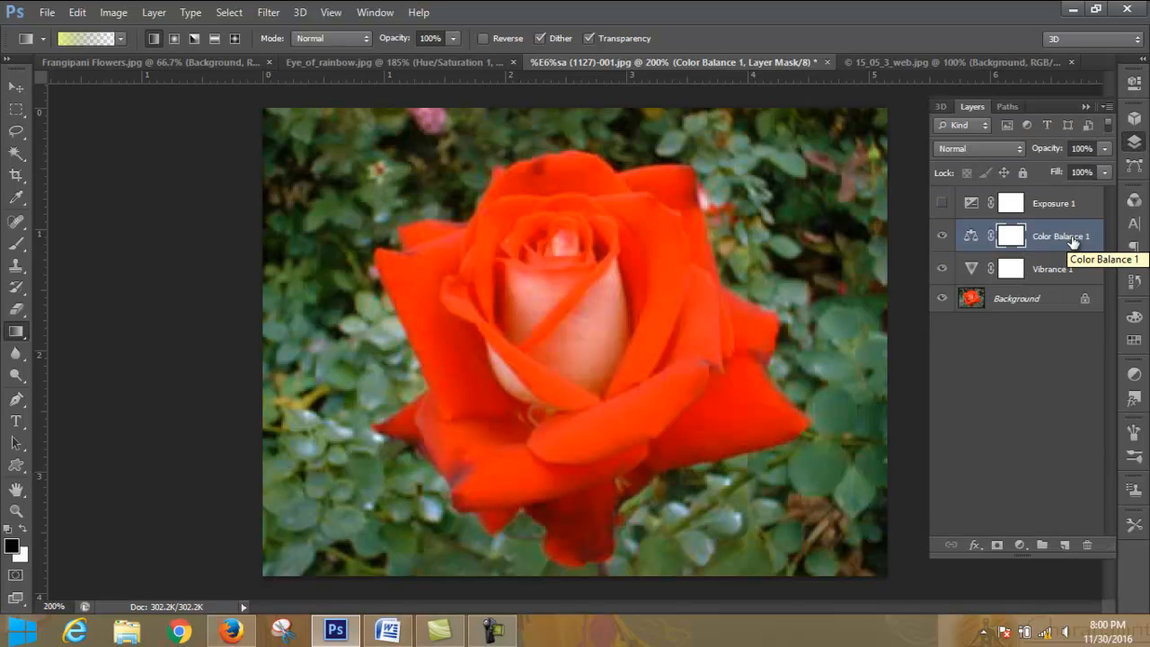
pyautogui.click(1087, 544)
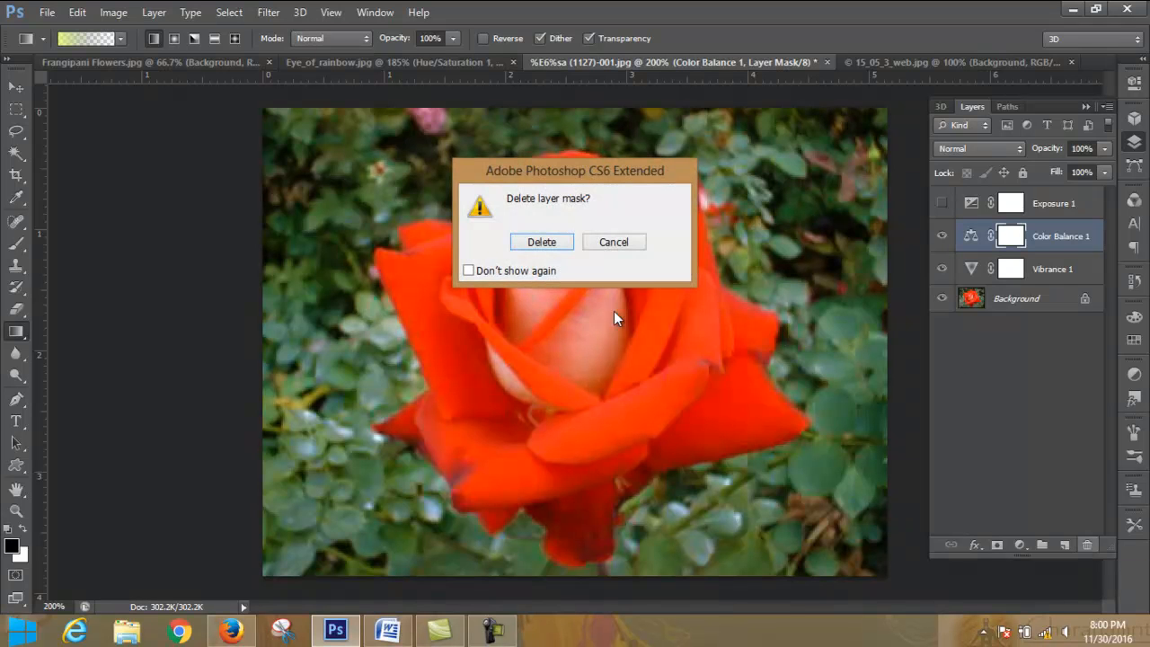
pyautogui.click(559, 243)
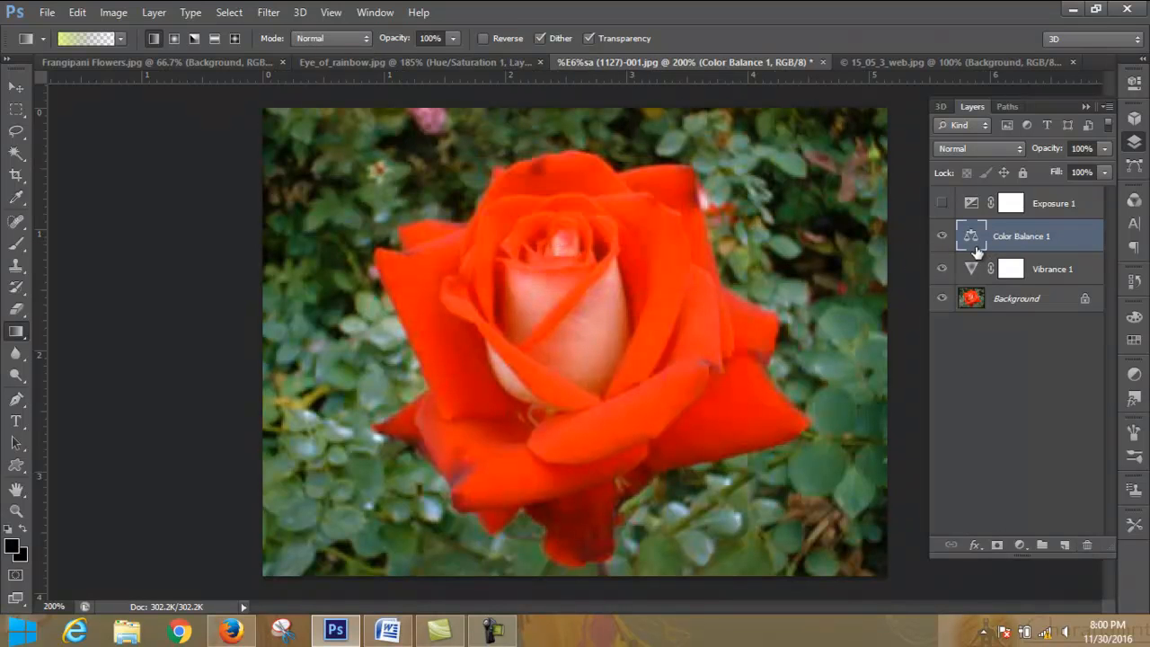
pyautogui.click(1088, 544)
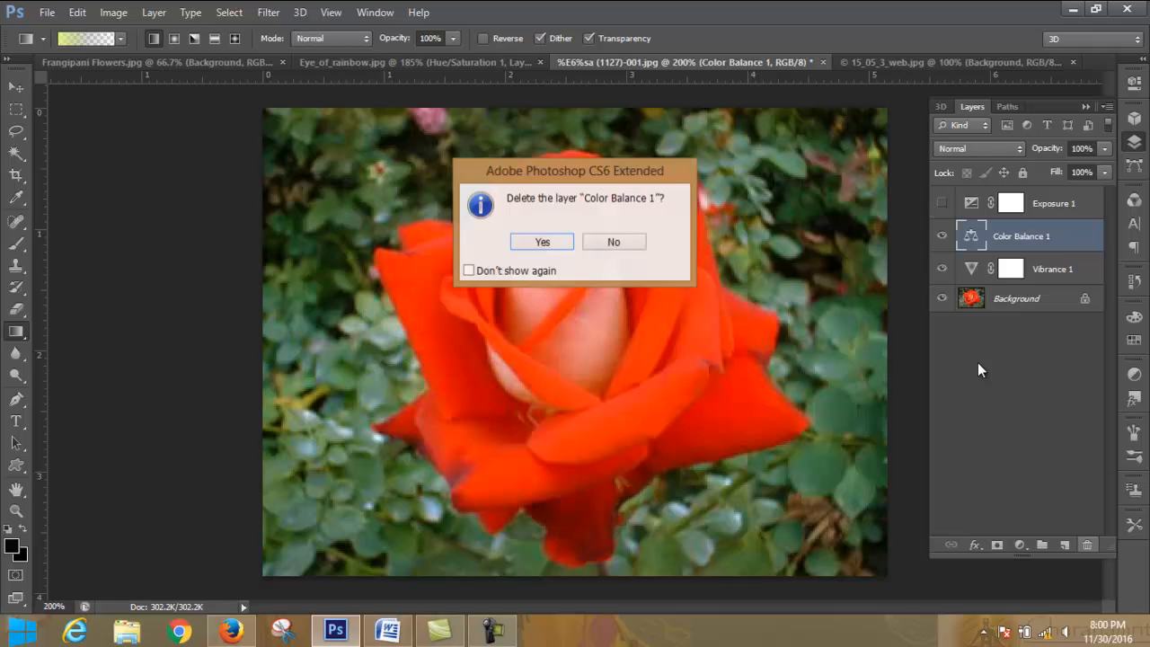
pyautogui.click(540, 243)
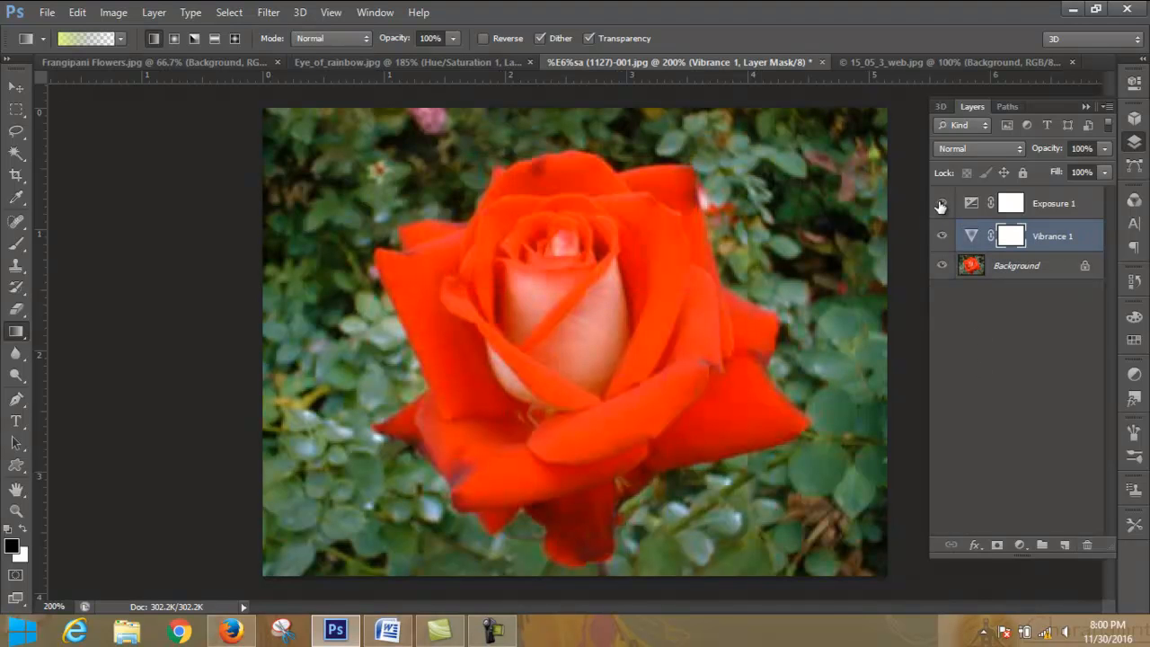
# - Preview the Exposure adjustment on and off, and hide the Vibrance adjustment layer
pyautogui.click(941, 207)
pyautogui.click(941, 207)
pyautogui.click(1024, 545)
pyautogui.click(1025, 545)
pyautogui.click(942, 235)
pyautogui.click(1021, 544)
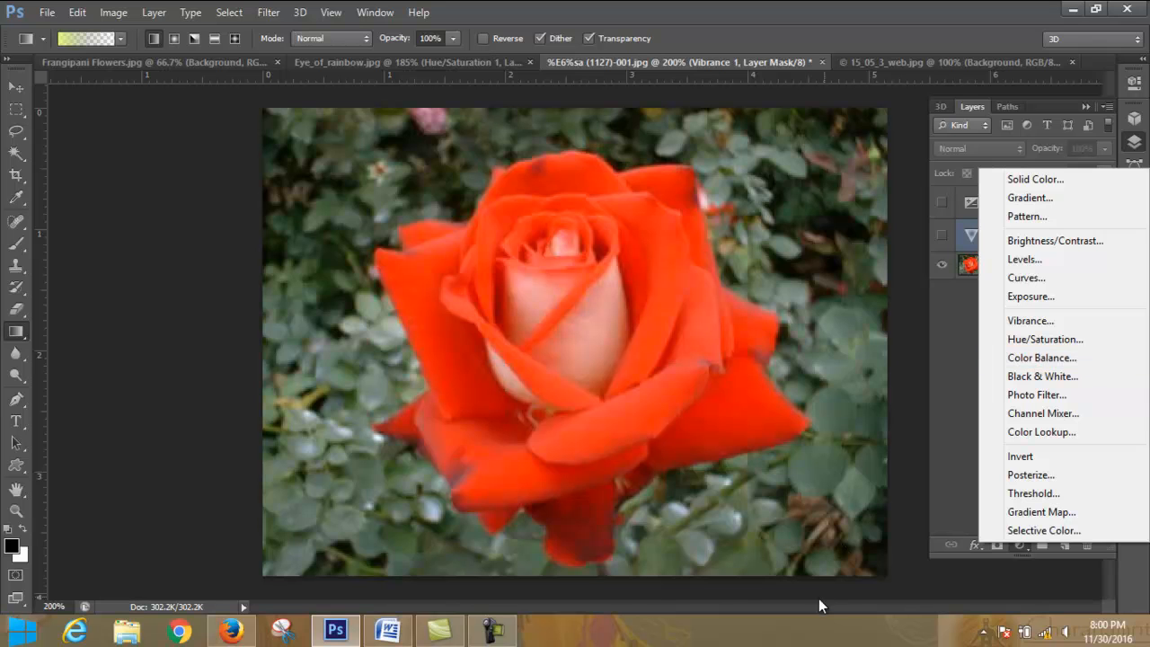
pyautogui.click(484, 640)
pyautogui.click(1069, 552)
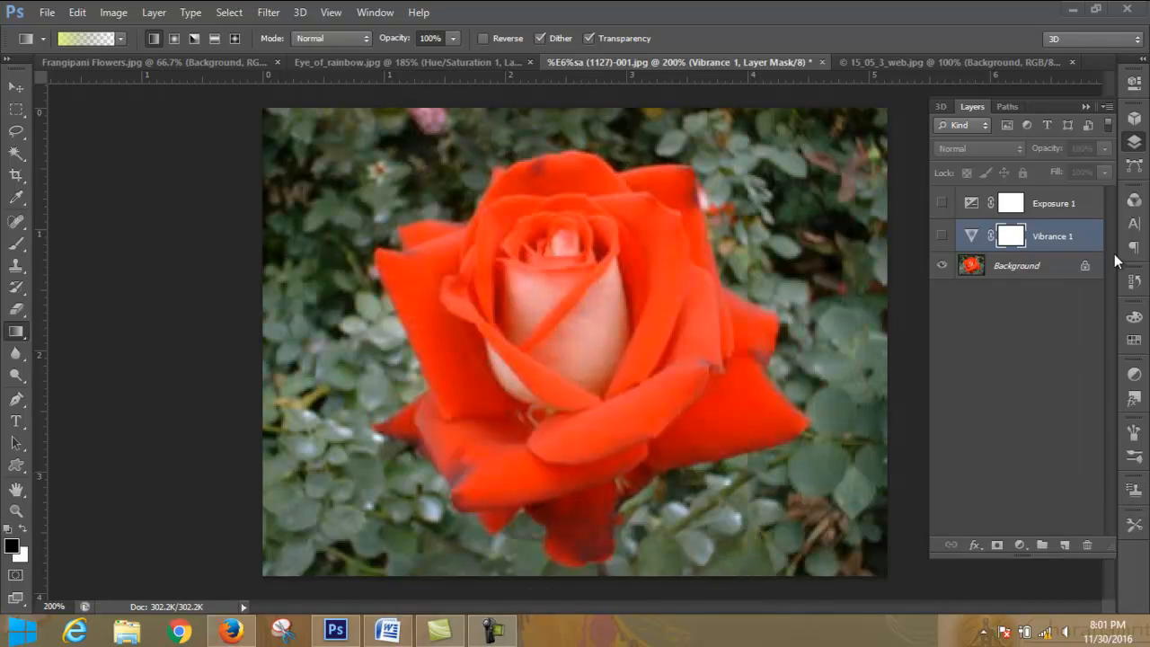
# - Add a Hue/Saturation adjustment layer above the Vibrance layer with hue +45, saturation +3 and lightness +3, trying full desaturation on the way
pyautogui.click(1021, 545)
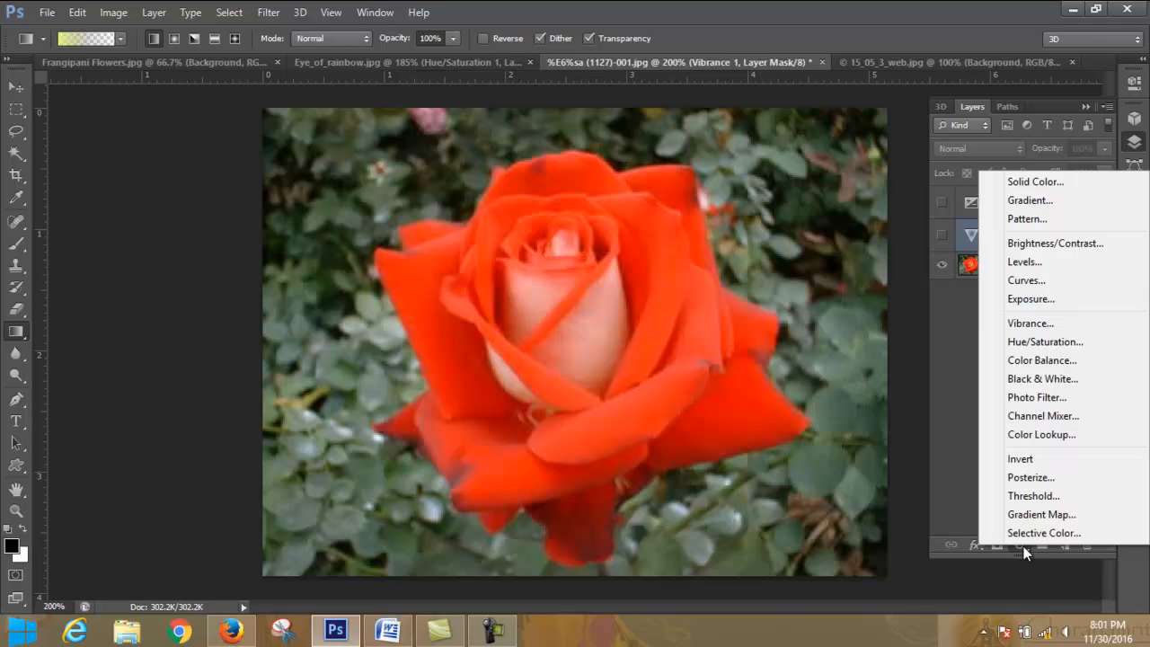
pyautogui.click(1052, 343)
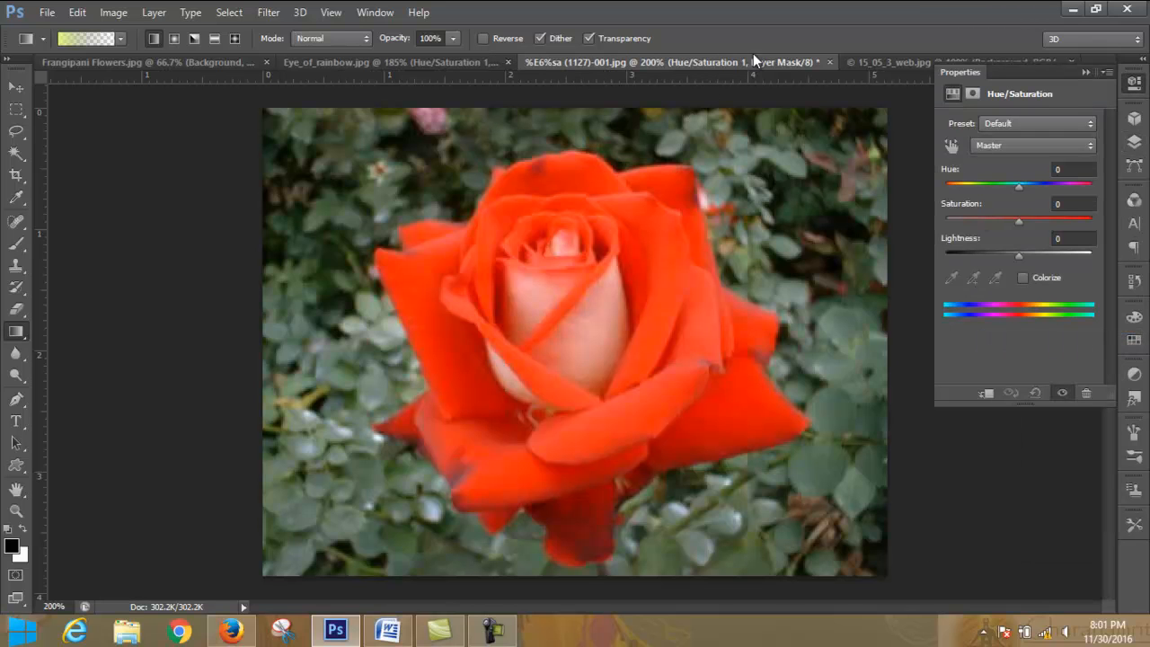
pyautogui.moveTo(1017, 221)
pyautogui.mouseDown()
pyautogui.moveTo(940, 224)
pyautogui.moveTo(1042, 223)
pyautogui.moveTo(897, 235)
pyautogui.moveTo(1038, 232)
pyautogui.moveTo(1017, 229)
pyautogui.mouseUp()
pyautogui.moveTo(1019, 187); pyautogui.dragTo(1022, 232)
pyautogui.moveTo(976, 184); pyautogui.dragTo(1053, 188)
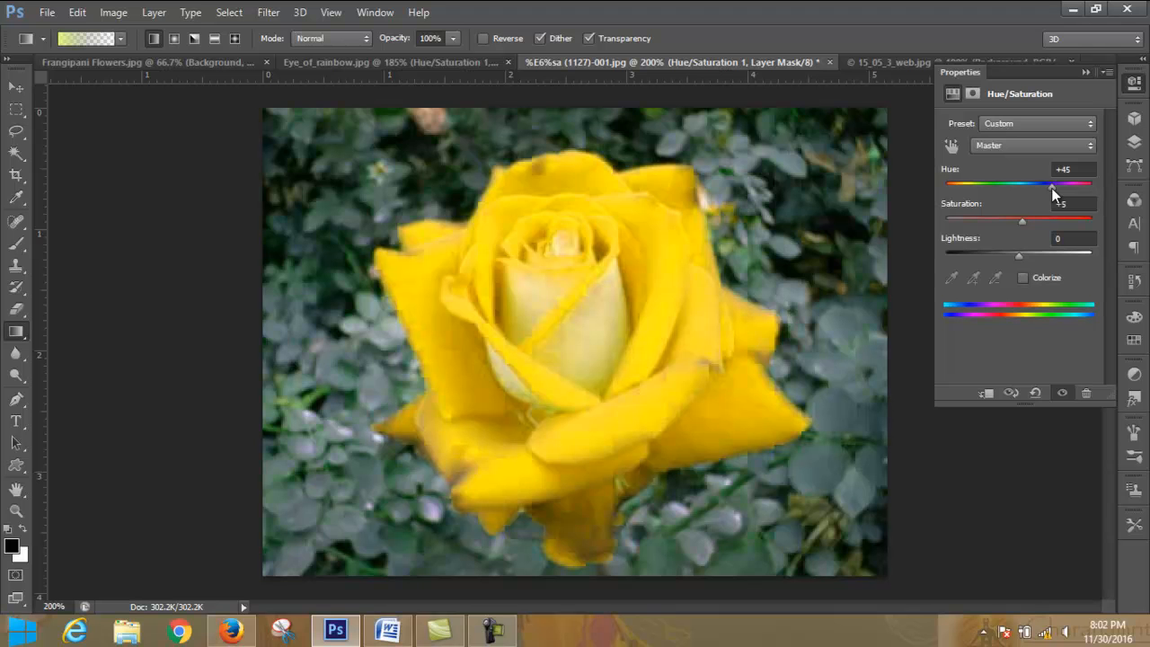
pyautogui.moveTo(1026, 256); pyautogui.dragTo(887, 224)
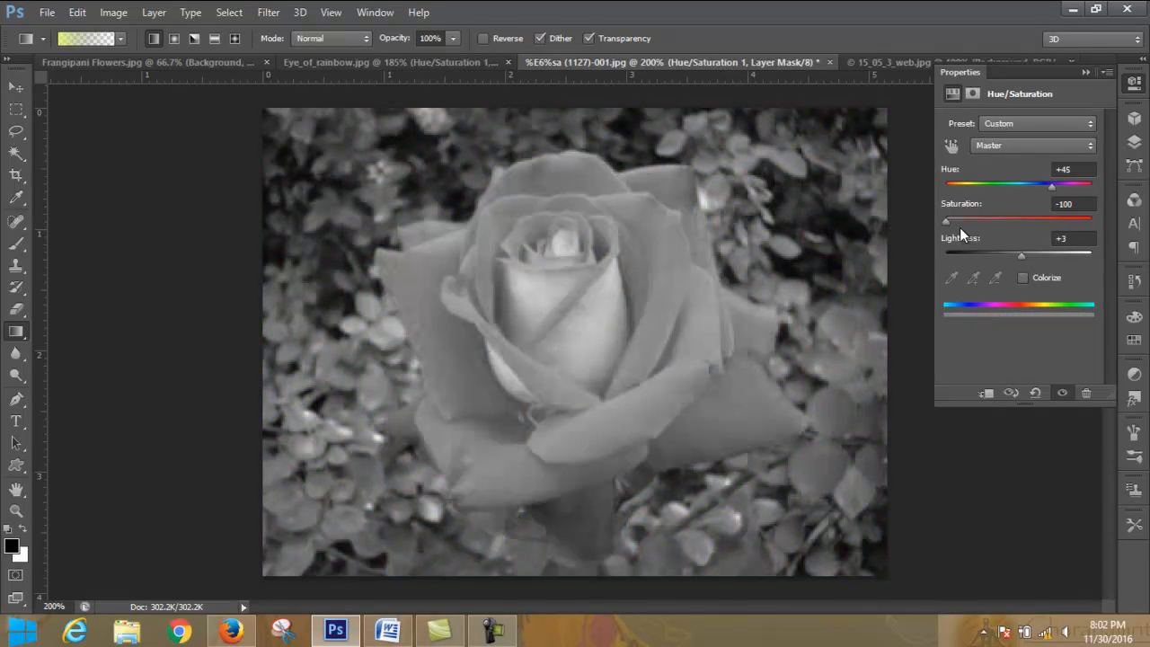
pyautogui.moveTo(947, 222); pyautogui.dragTo(1023, 223)
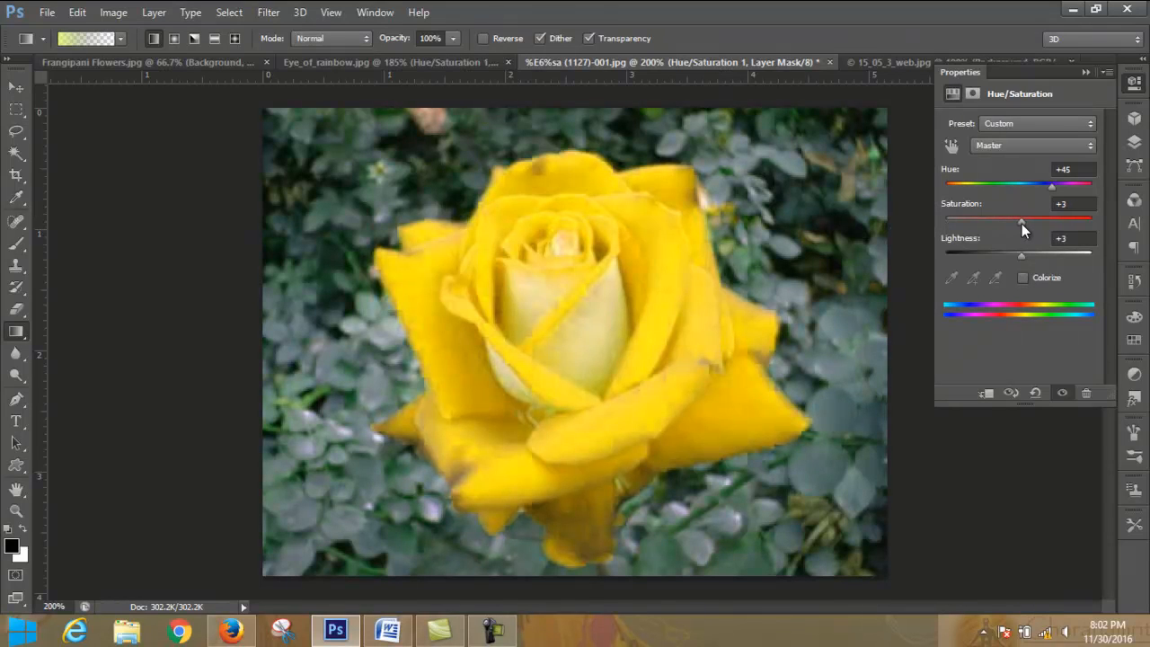
# - Compare the rose with and without the Hue/Saturation adjustment, and leave that layer hidden
pyautogui.click(1087, 72)
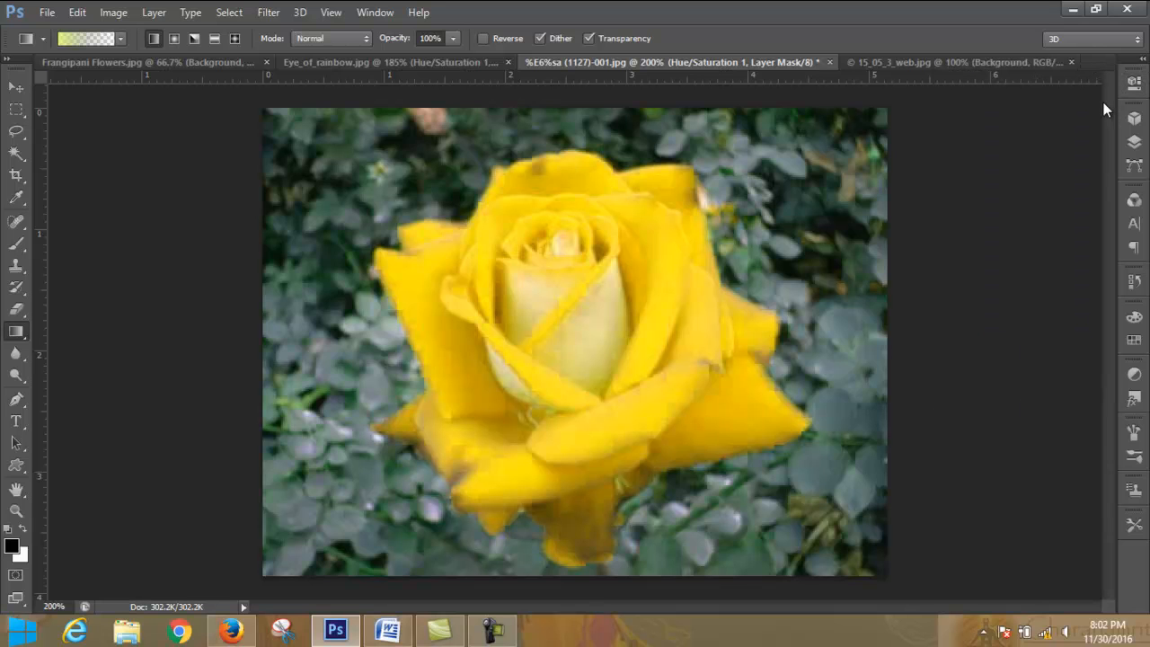
pyautogui.click(1134, 142)
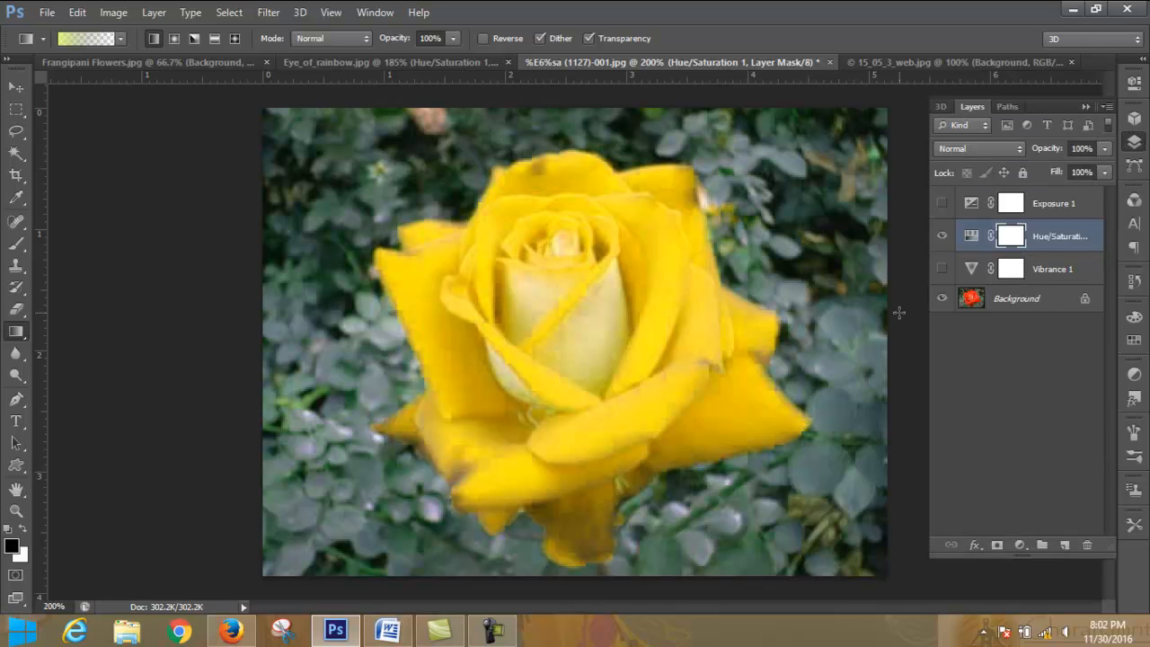
pyautogui.click(942, 236)
pyautogui.click(942, 237)
pyautogui.click(942, 236)
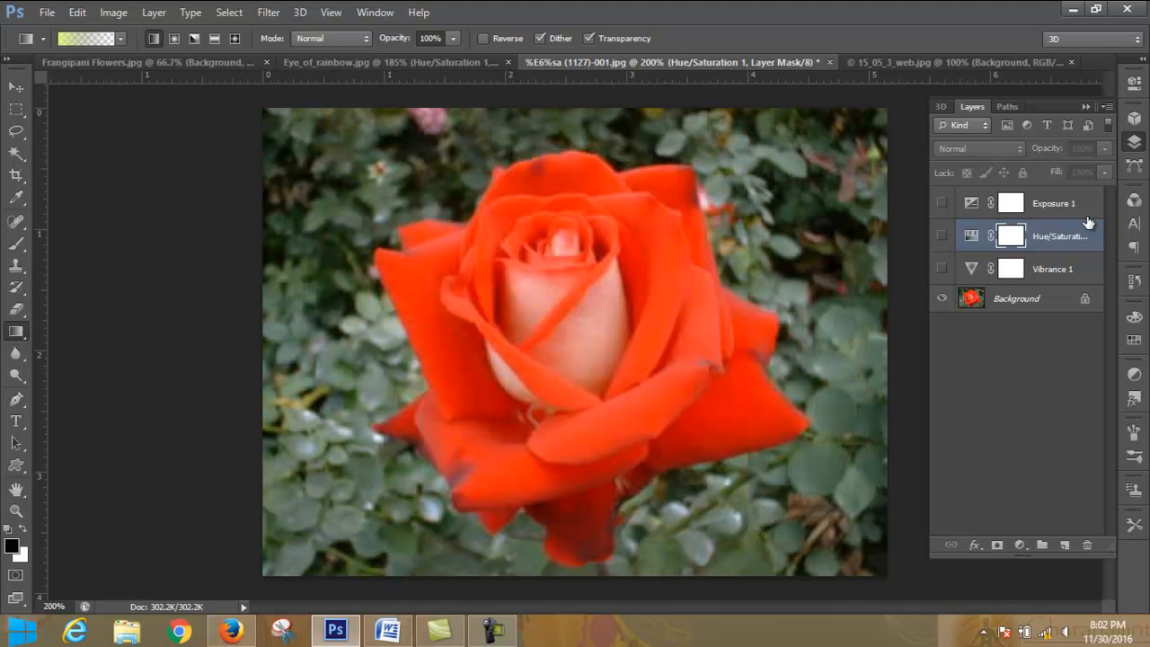
pyautogui.click(1060, 205)
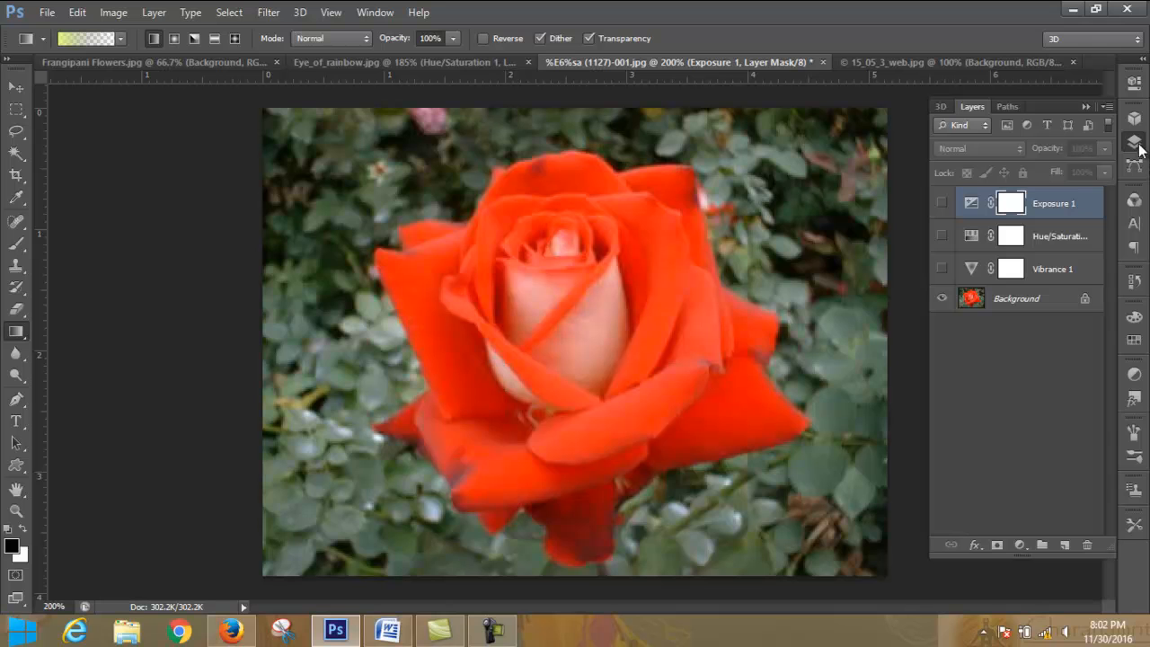
# - Add a Black & White adjustment layer directly above the Background, with reds at 53 and magentas at 47
pyautogui.moveTo(495, 633)
pyautogui.click(1055, 301)
pyautogui.click(1020, 545)
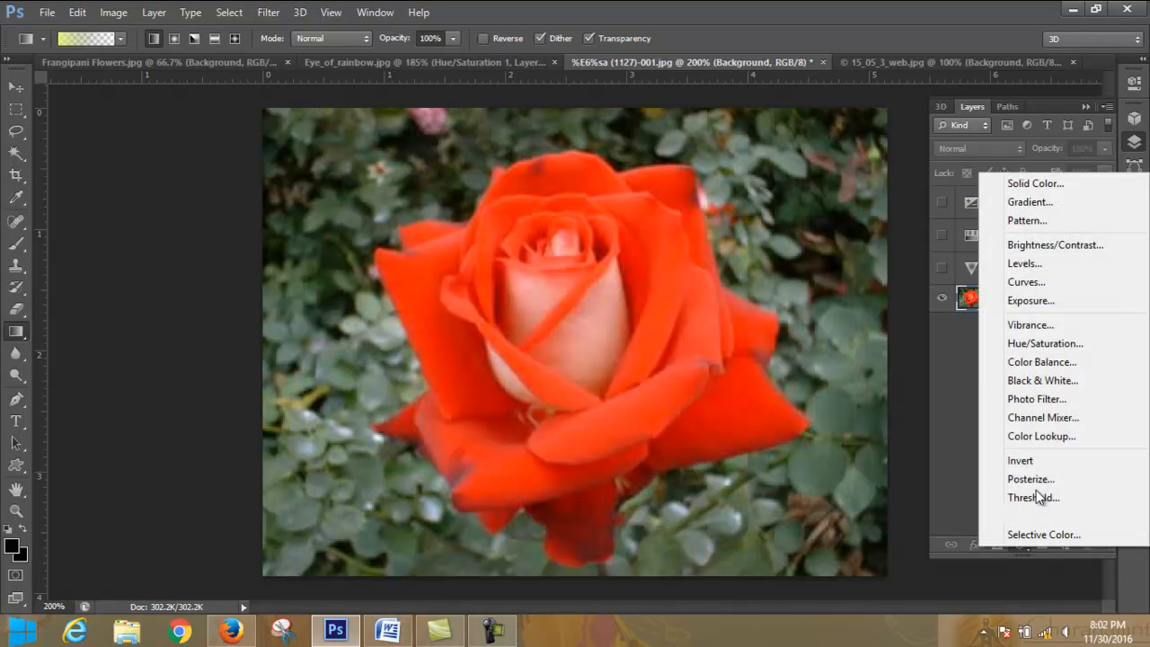
pyautogui.click(1061, 379)
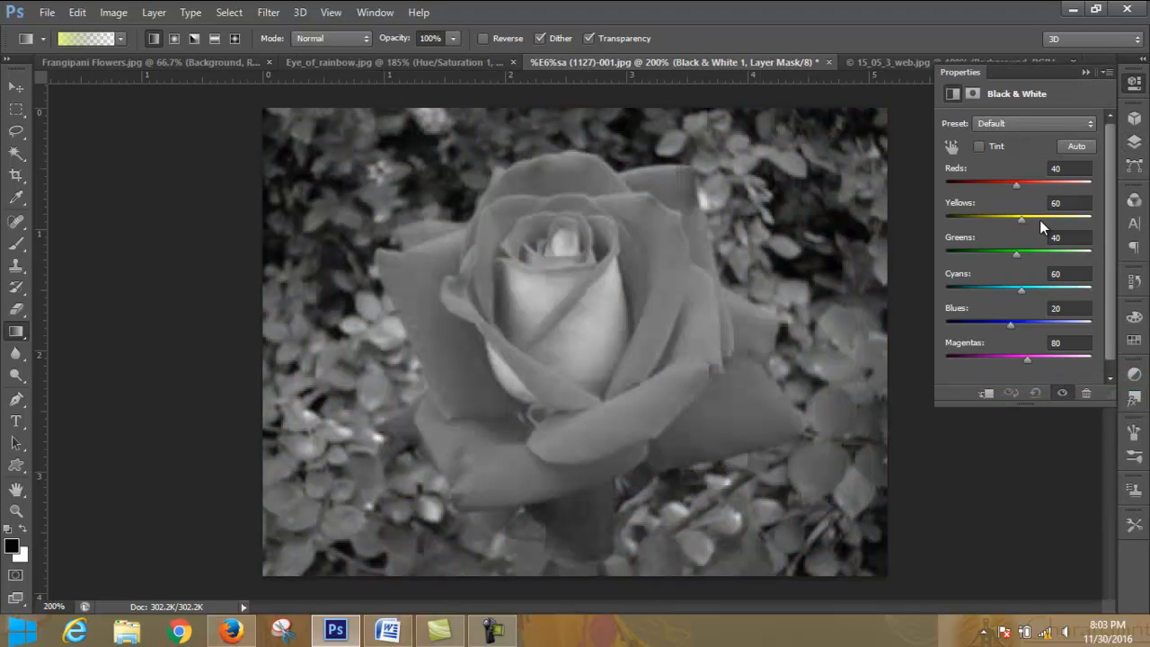
pyautogui.moveTo(1019, 183)
pyautogui.mouseDown()
pyautogui.moveTo(1140, 189)
pyautogui.moveTo(1021, 195)
pyautogui.moveTo(1020, 185)
pyautogui.mouseUp()
pyautogui.moveTo(1028, 355)
pyautogui.mouseDown()
pyautogui.moveTo(1104, 358)
pyautogui.moveTo(926, 359)
pyautogui.moveTo(1026, 355)
pyautogui.mouseUp()
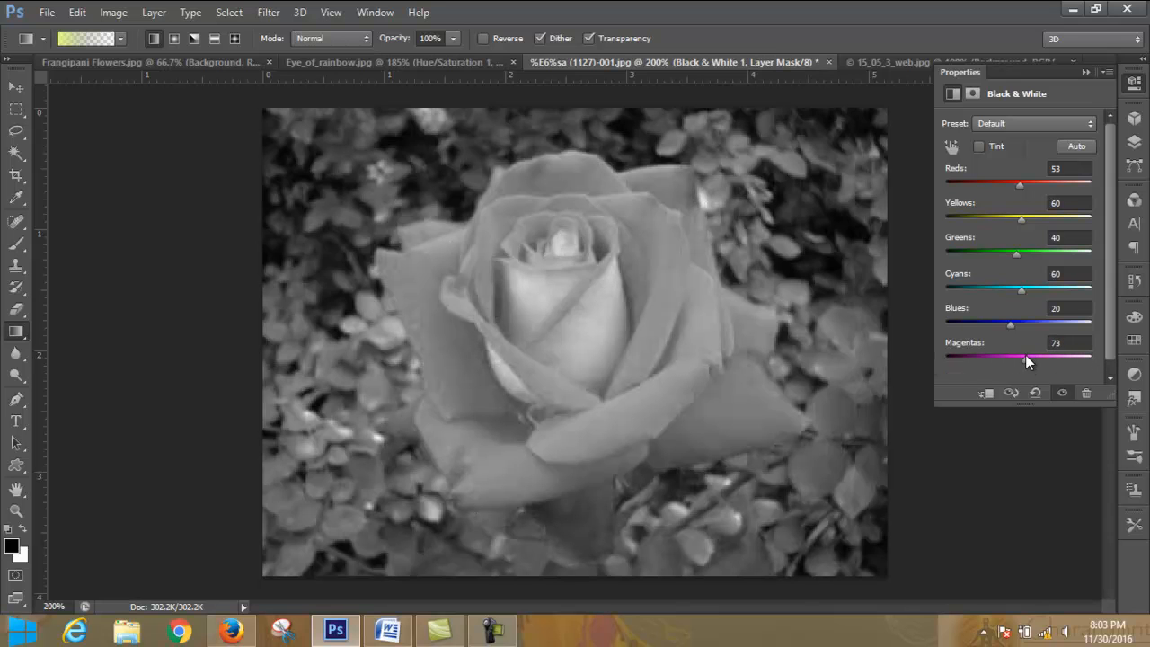
# - Try the tint option on the Black & White adjustment, turn it off again and apply the automatic color mix
pyautogui.click(983, 147)
pyautogui.click(983, 147)
pyautogui.click(1076, 148)
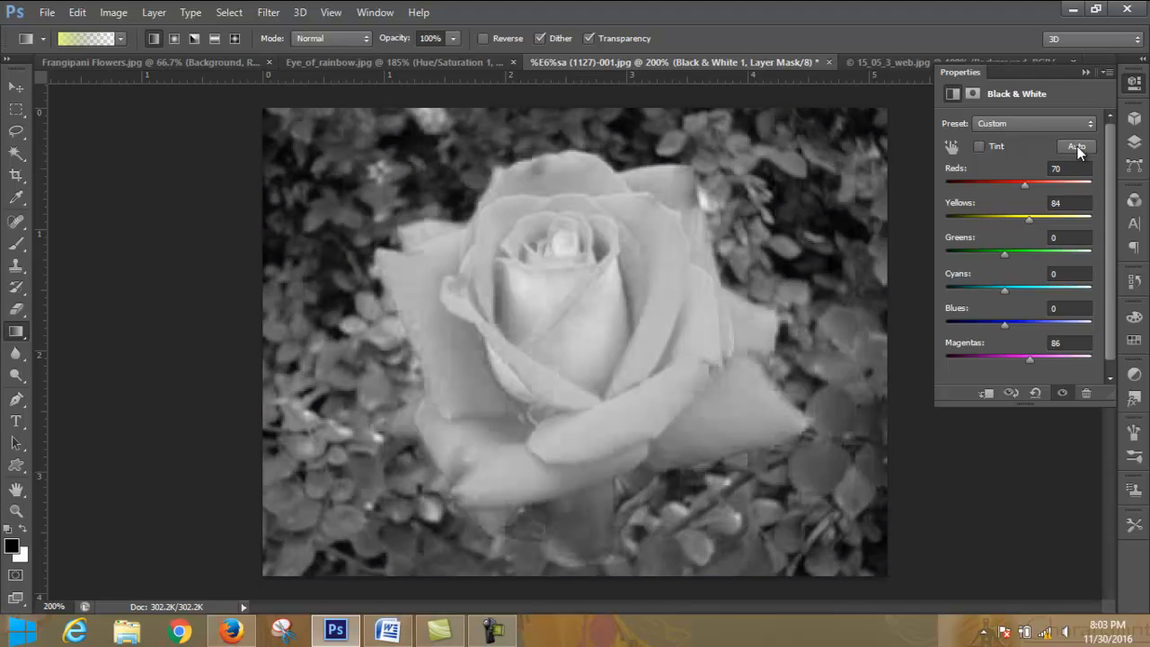
# - Set the Black & White mix to reds 87, yellows 162, greens 133, cyans 128, blues 125 and magentas 151
pyautogui.moveTo(1026, 183)
pyautogui.mouseDown()
pyautogui.moveTo(1110, 184)
pyautogui.moveTo(1020, 176)
pyautogui.moveTo(1030, 176)
pyautogui.mouseUp()
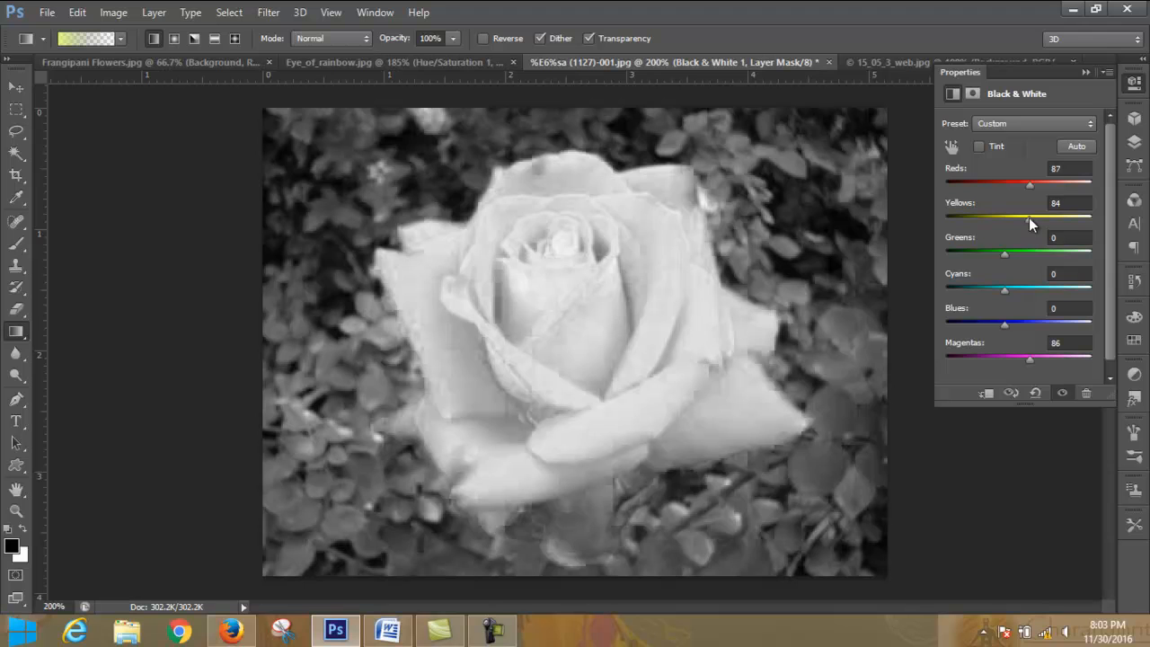
pyautogui.moveTo(1029, 218); pyautogui.dragTo(1048, 219)
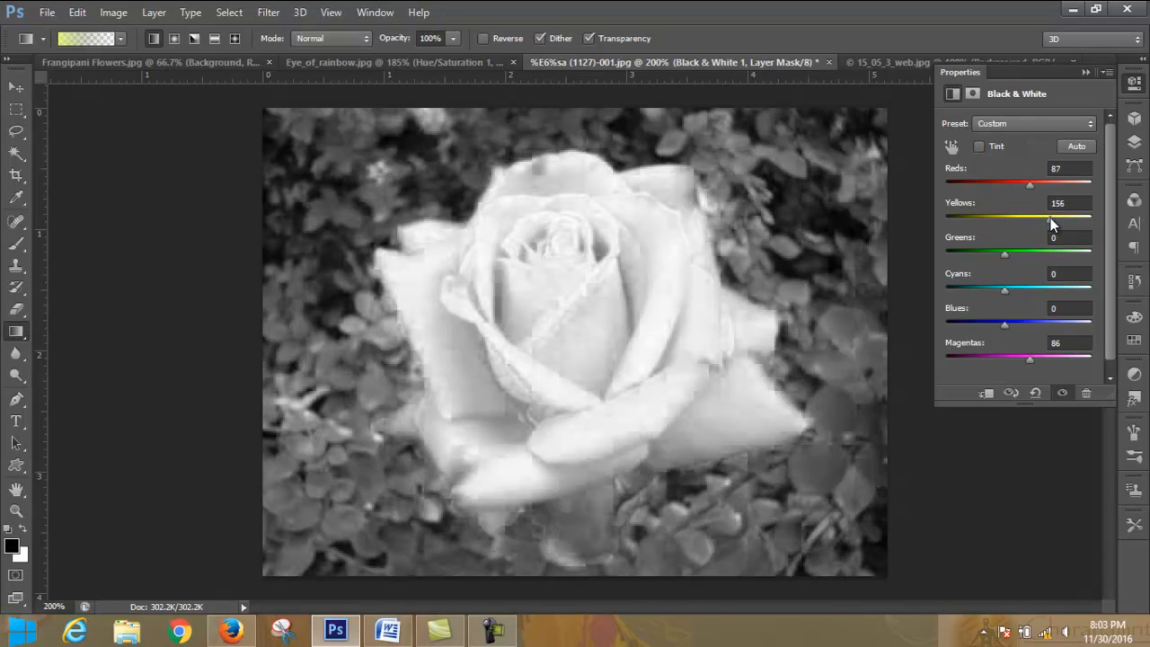
pyautogui.moveTo(1008, 256); pyautogui.dragTo(1026, 251)
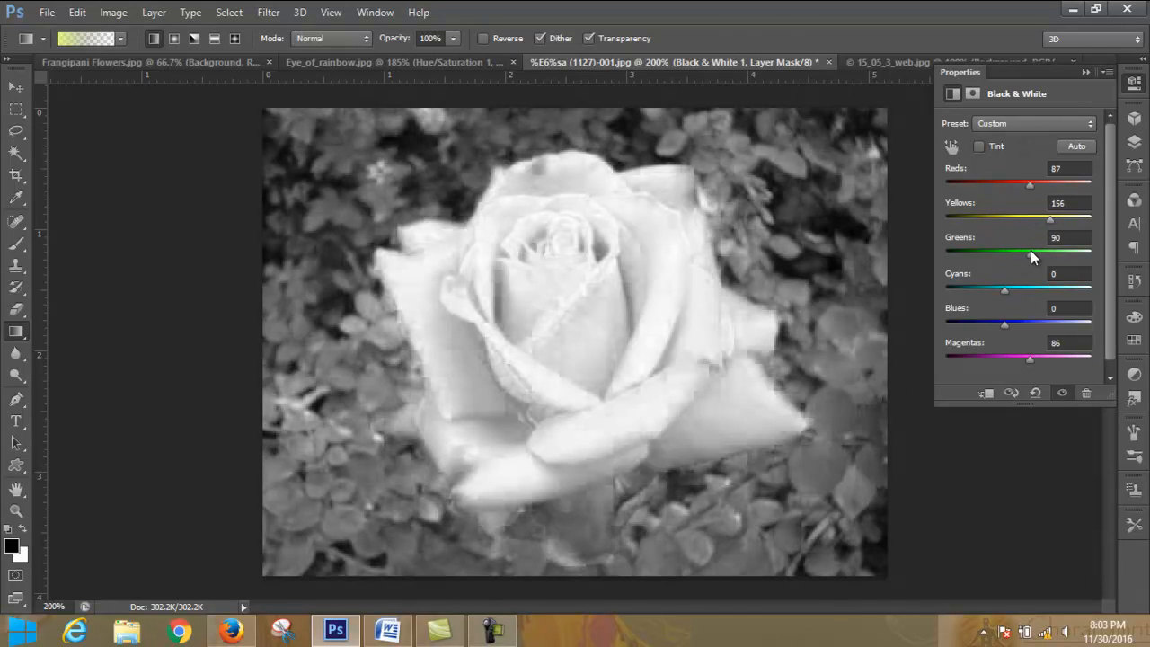
pyautogui.moveTo(1004, 292); pyautogui.dragTo(1044, 318)
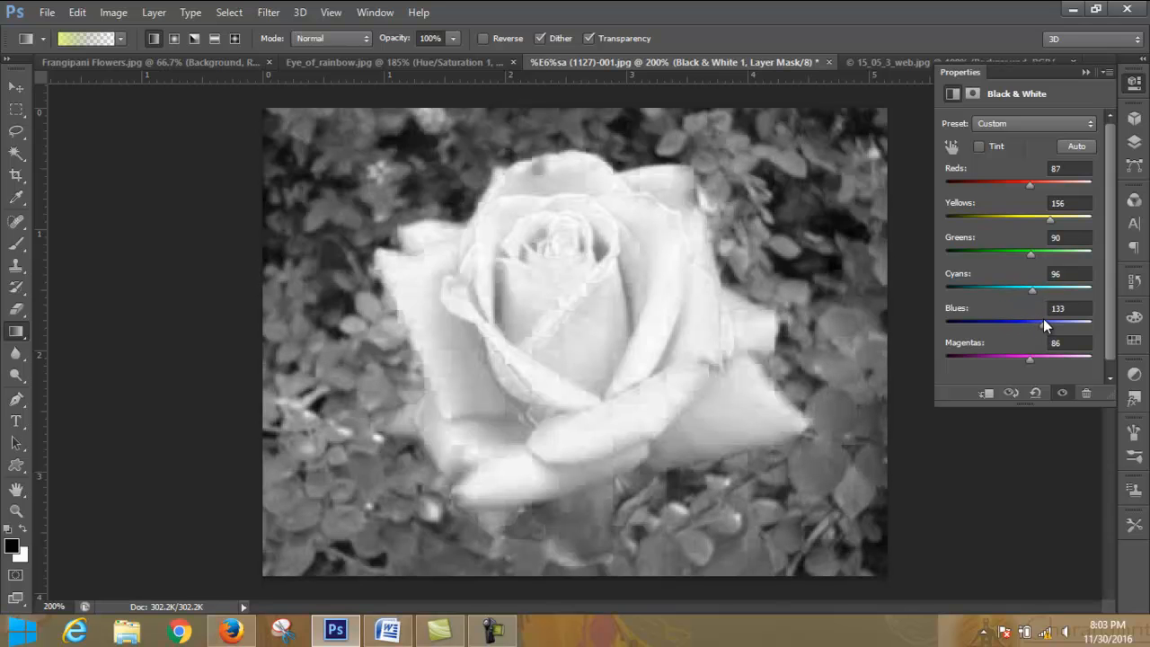
pyautogui.moveTo(1030, 358); pyautogui.dragTo(1043, 358)
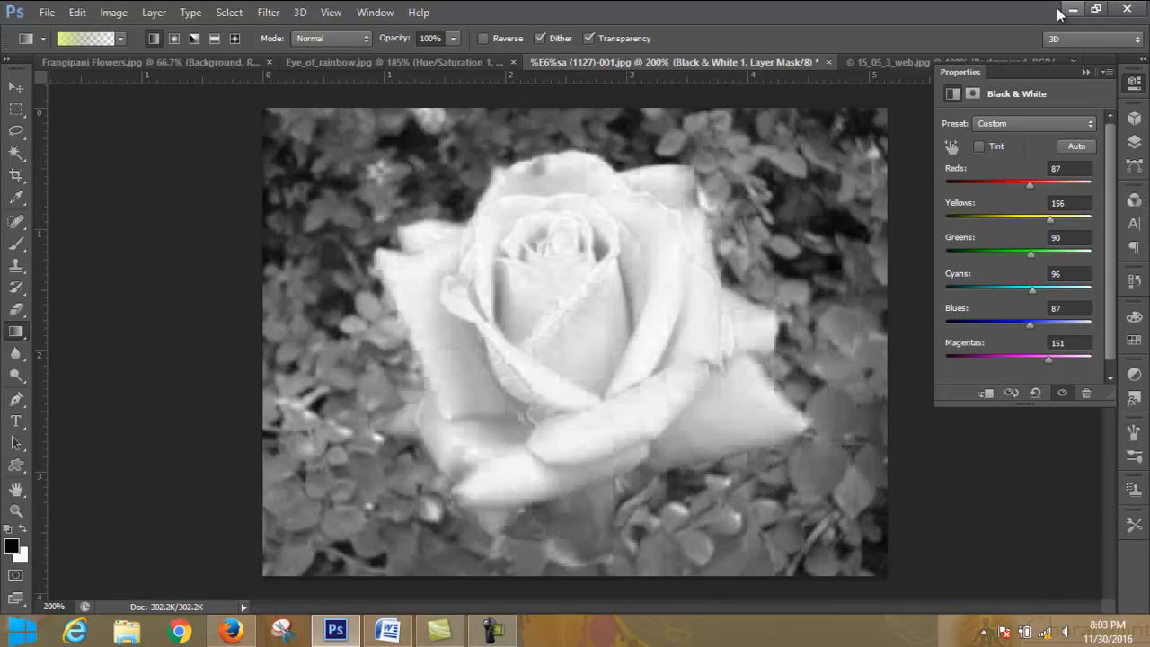
pyautogui.moveTo(1030, 186); pyautogui.dragTo(1030, 181)
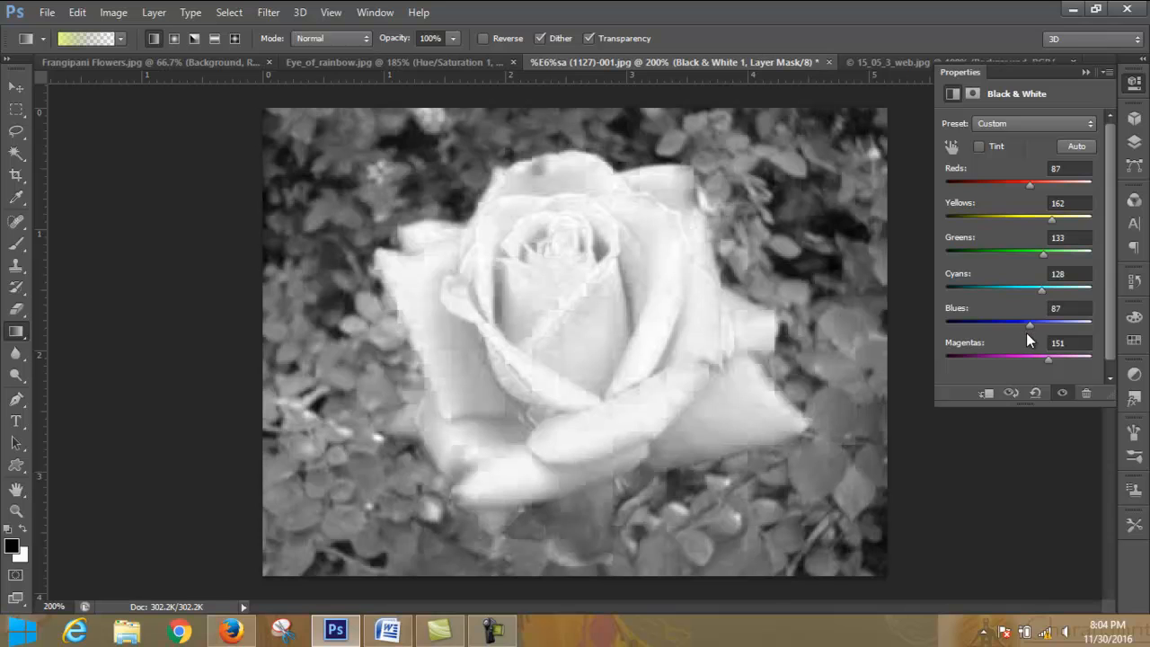
pyautogui.moveTo(1040, 327); pyautogui.dragTo(1041, 327)
pyautogui.click(492, 629)
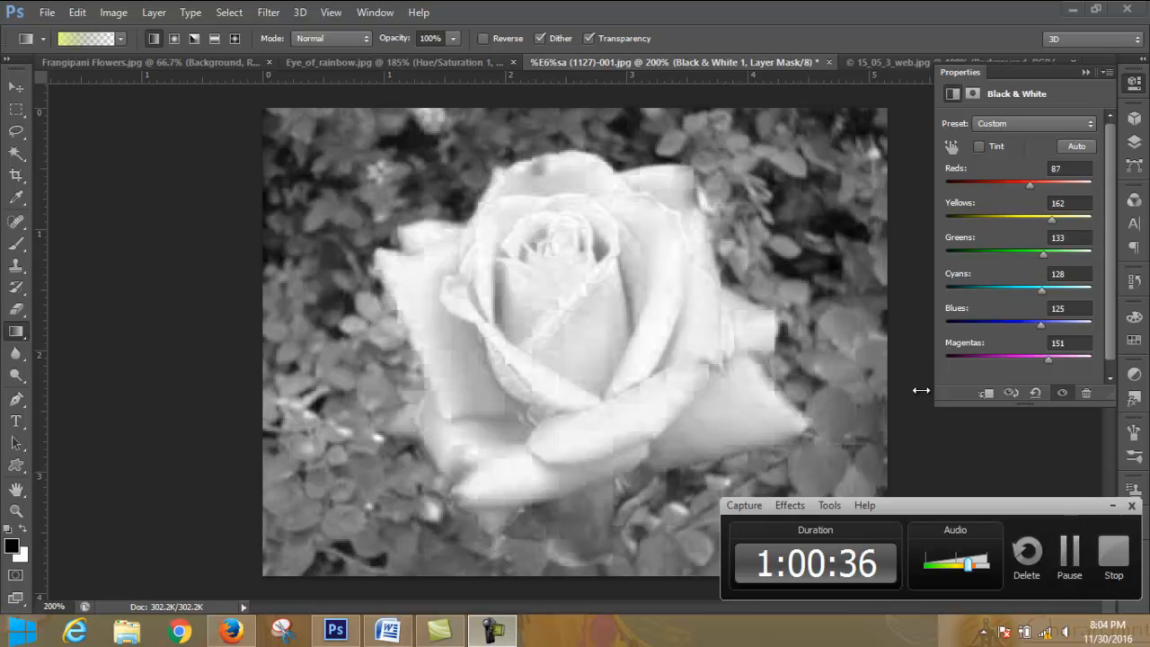
pyautogui.click(1112, 505)
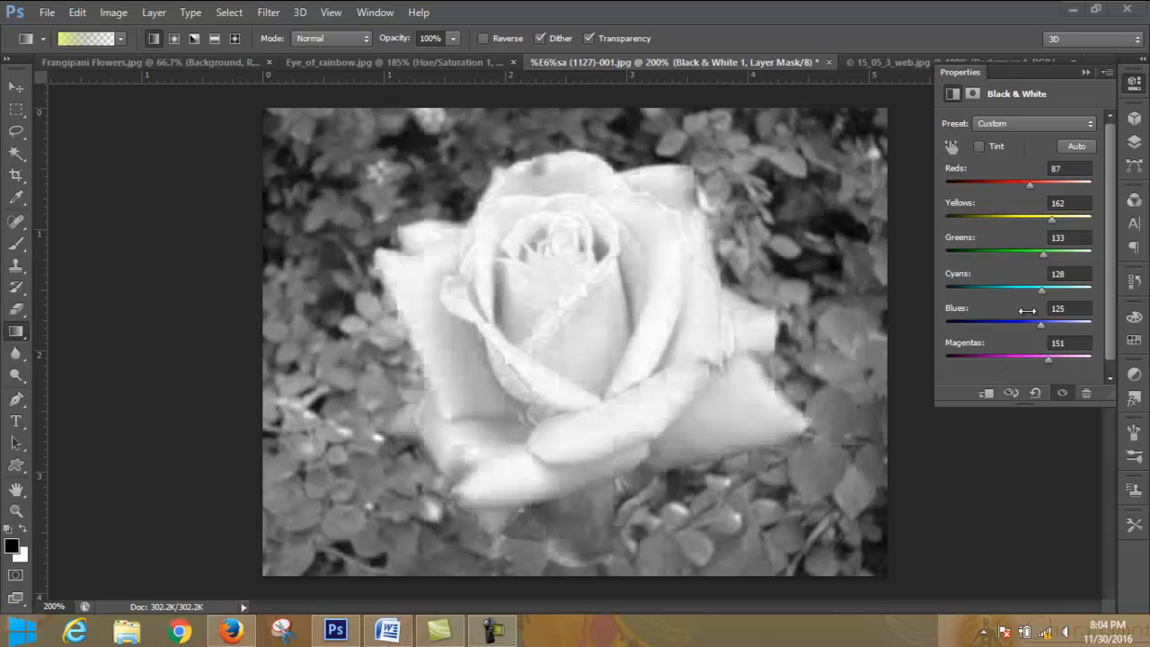
# - Invert the Black & White layer's mask to black so the adjustment is hidden across the whole photo
pyautogui.click(1086, 76)
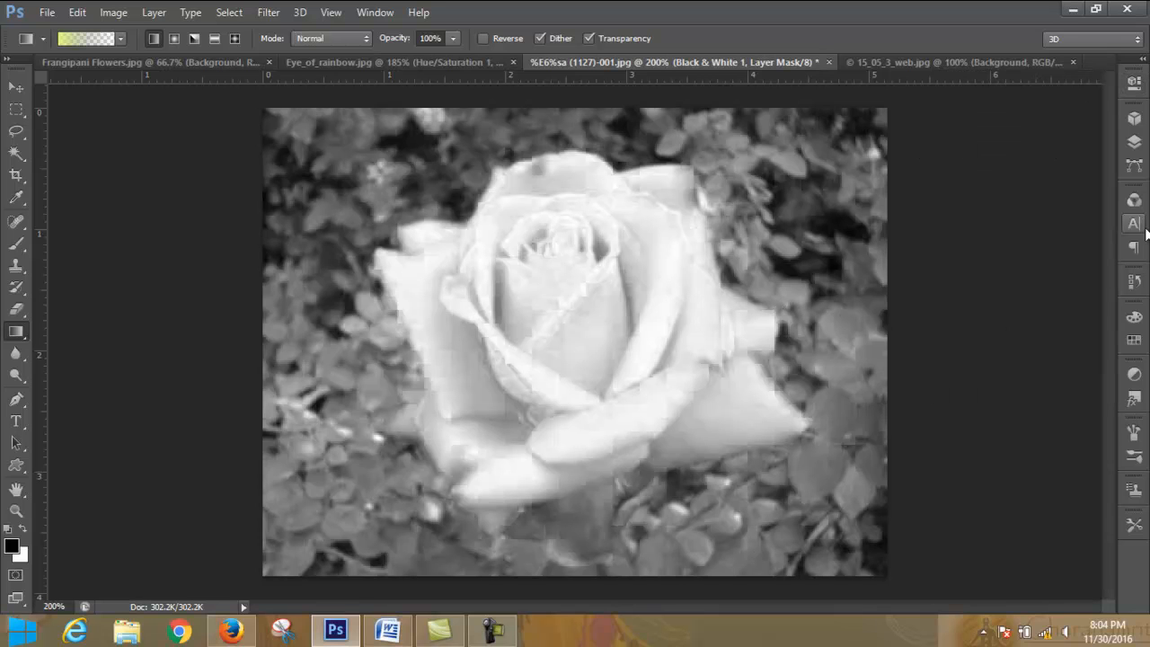
pyautogui.click(1134, 142)
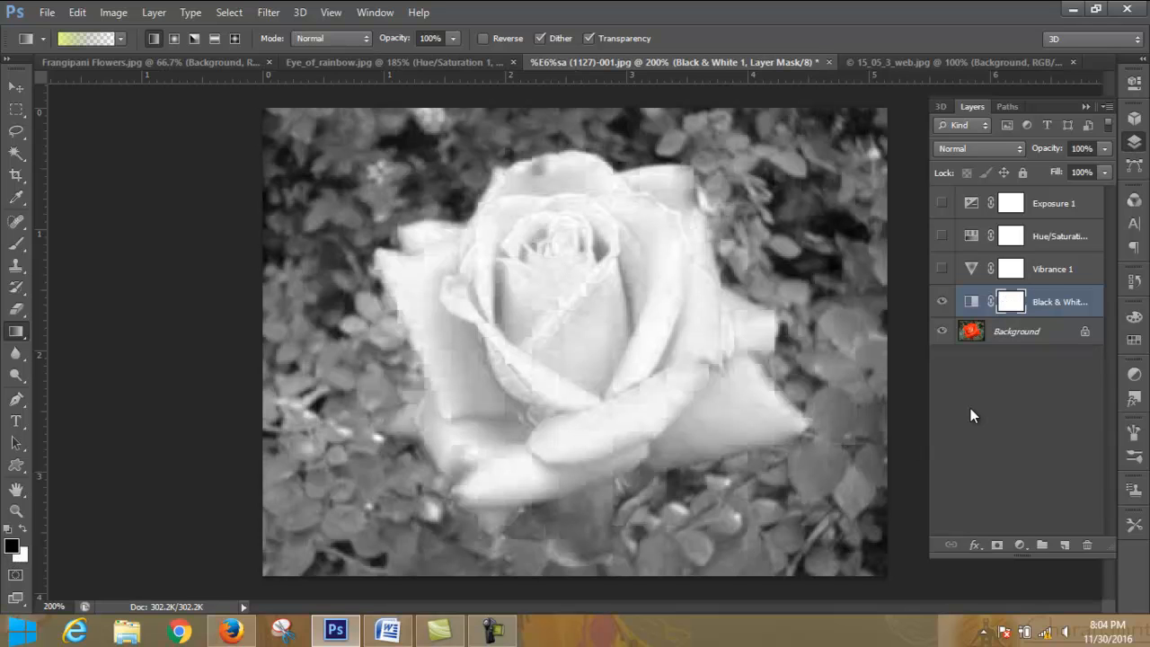
pyautogui.hotkey('ctrl', 'i')
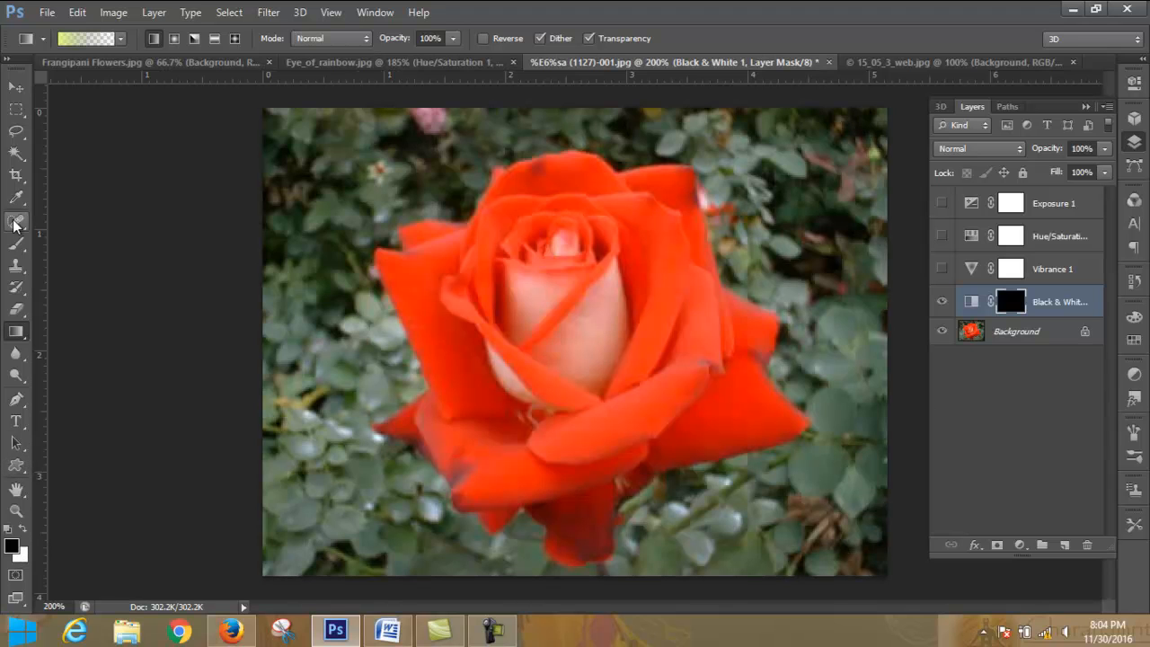
# - Paint white on the Black & White layer's mask over the inner area of the rose with an enlarged brush
pyautogui.click(18, 245)
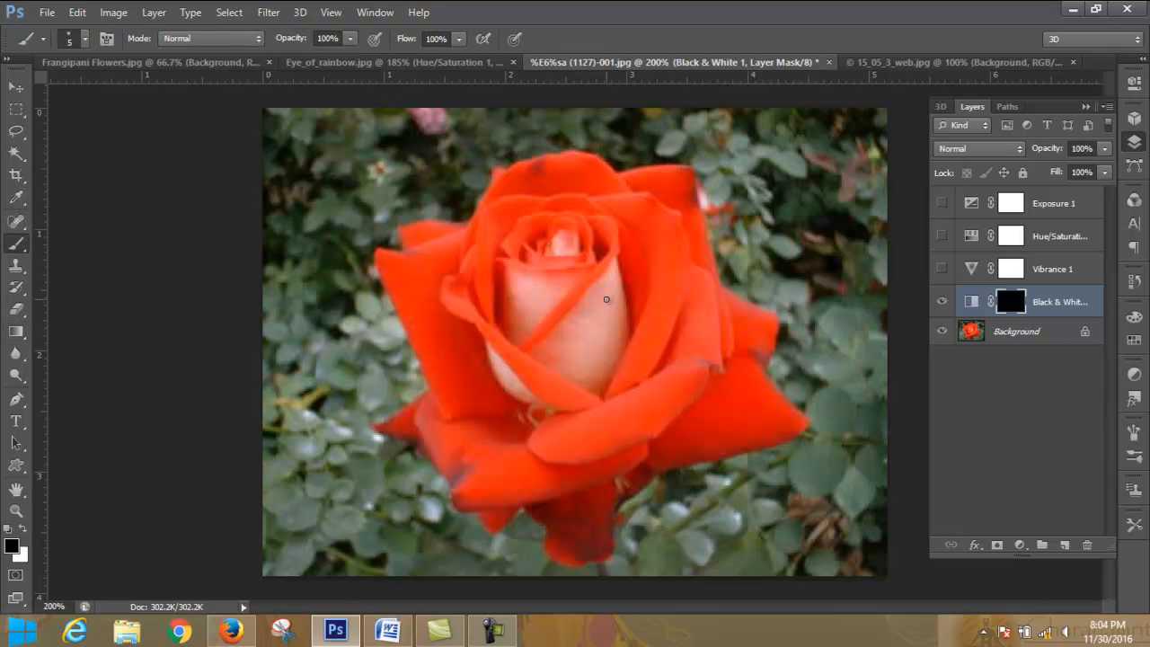
pyautogui.press(']')
pyautogui.press(']')
pyautogui.press(']')
pyautogui.press(']')
pyautogui.press(']')
pyautogui.press(']')
pyautogui.press(']')
pyautogui.press(']')
pyautogui.click(20, 527)
pyautogui.moveTo(668, 257)
pyautogui.mouseDown()
pyautogui.moveTo(543, 307)
pyautogui.moveTo(633, 276)
pyautogui.moveTo(556, 242)
pyautogui.moveTo(615, 253)
pyautogui.moveTo(606, 214)
pyautogui.moveTo(657, 216)
pyautogui.moveTo(643, 226)
pyautogui.moveTo(652, 213)
pyautogui.moveTo(685, 353)
pyautogui.moveTo(604, 302)
pyautogui.moveTo(646, 375)
pyautogui.moveTo(619, 401)
pyautogui.moveTo(578, 405)
pyautogui.moveTo(566, 429)
pyautogui.moveTo(590, 435)
pyautogui.moveTo(544, 450)
pyautogui.moveTo(556, 461)
pyautogui.moveTo(540, 449)
pyautogui.moveTo(537, 394)
pyautogui.moveTo(504, 302)
pyautogui.moveTo(452, 297)
pyautogui.moveTo(456, 282)
pyautogui.moveTo(421, 265)
pyautogui.moveTo(507, 254)
pyautogui.moveTo(528, 221)
pyautogui.moveTo(511, 213)
pyautogui.moveTo(530, 201)
pyautogui.moveTo(594, 194)
pyautogui.moveTo(532, 187)
pyautogui.moveTo(655, 278)
pyautogui.moveTo(708, 383)
pyautogui.moveTo(722, 337)
pyautogui.moveTo(745, 335)
pyautogui.moveTo(727, 322)
pyautogui.moveTo(732, 338)
pyautogui.moveTo(710, 373)
pyautogui.moveTo(740, 414)
pyautogui.moveTo(754, 408)
pyautogui.moveTo(741, 389)
pyautogui.moveTo(764, 422)
pyautogui.moveTo(630, 429)
pyautogui.moveTo(620, 455)
pyautogui.moveTo(606, 437)
pyautogui.moveTo(580, 464)
pyautogui.moveTo(572, 521)
pyautogui.moveTo(614, 479)
pyautogui.moveTo(588, 533)
pyautogui.moveTo(569, 537)
pyautogui.moveTo(546, 477)
pyautogui.moveTo(481, 487)
pyautogui.moveTo(466, 412)
pyautogui.moveTo(470, 368)
pyautogui.moveTo(483, 405)
pyautogui.moveTo(478, 336)
pyautogui.moveTo(451, 373)
pyautogui.moveTo(411, 275)
pyautogui.moveTo(440, 313)
pyautogui.moveTo(498, 343)
pyautogui.mouseUp()
# - Reduce the brush size to 20 and paint white on the mask along the outer petal edges and tips
pyautogui.press('[')
pyautogui.press('[')
pyautogui.press('[')
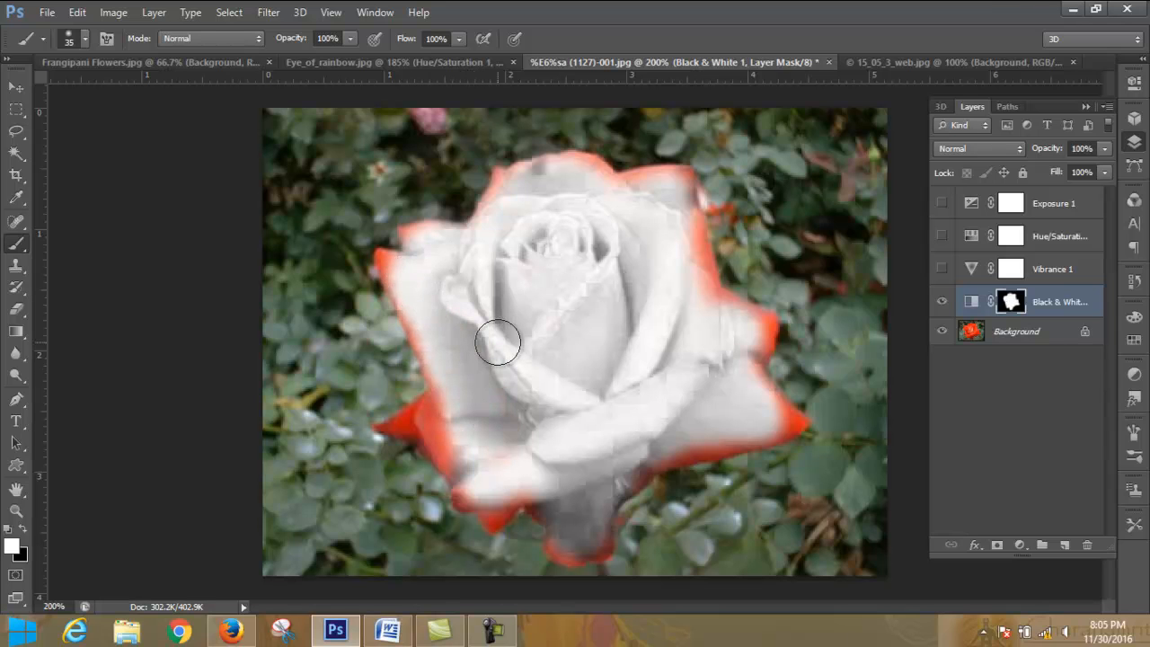
pyautogui.press('[')
pyautogui.press('[')
pyautogui.press('[')
pyautogui.moveTo(452, 437)
pyautogui.mouseDown()
pyautogui.moveTo(411, 422)
pyautogui.moveTo(439, 398)
pyautogui.moveTo(397, 427)
pyautogui.moveTo(457, 442)
pyautogui.moveTo(431, 438)
pyautogui.moveTo(477, 496)
pyautogui.moveTo(461, 485)
pyautogui.moveTo(465, 507)
pyautogui.moveTo(515, 488)
pyautogui.moveTo(494, 522)
pyautogui.moveTo(537, 477)
pyautogui.moveTo(543, 508)
pyautogui.moveTo(590, 529)
pyautogui.moveTo(568, 523)
pyautogui.moveTo(553, 546)
pyautogui.moveTo(586, 558)
pyautogui.moveTo(643, 476)
pyautogui.moveTo(795, 424)
pyautogui.moveTo(754, 373)
pyautogui.moveTo(772, 324)
pyautogui.moveTo(707, 290)
pyautogui.moveTo(695, 196)
pyautogui.moveTo(679, 171)
pyautogui.moveTo(528, 167)
pyautogui.moveTo(413, 233)
pyautogui.moveTo(391, 261)
pyautogui.moveTo(442, 383)
pyautogui.mouseUp()
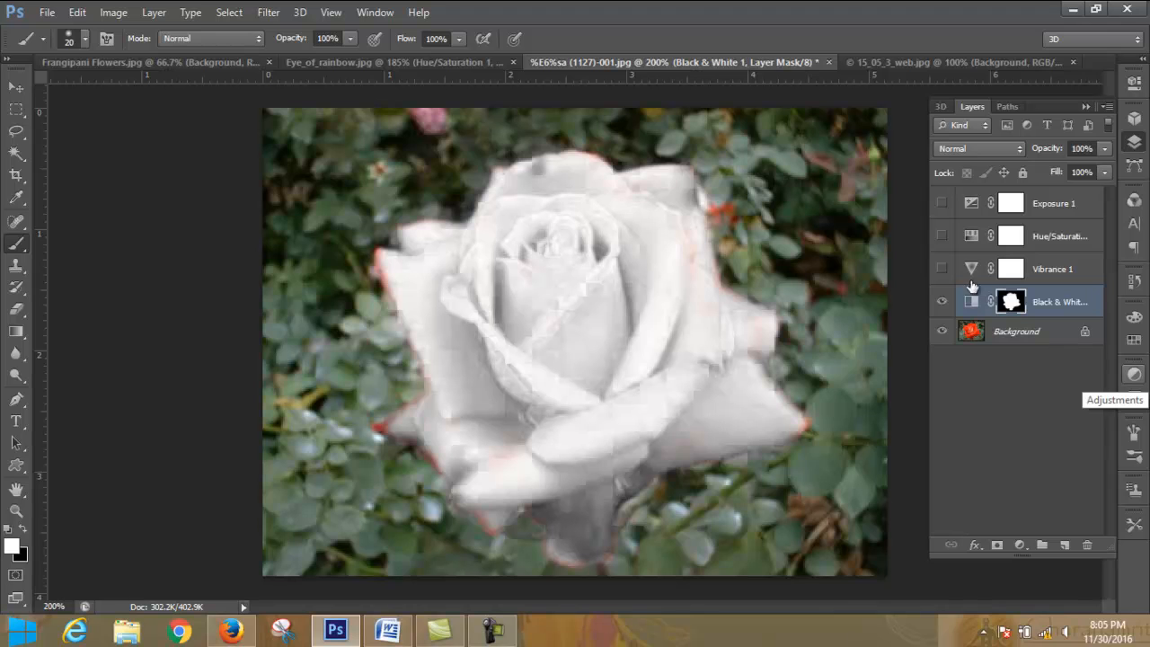
# - Preview the Hue/Saturation layer over the black-and-white rose and paint white on the Black & White mask along the left petal edge
pyautogui.click(940, 237)
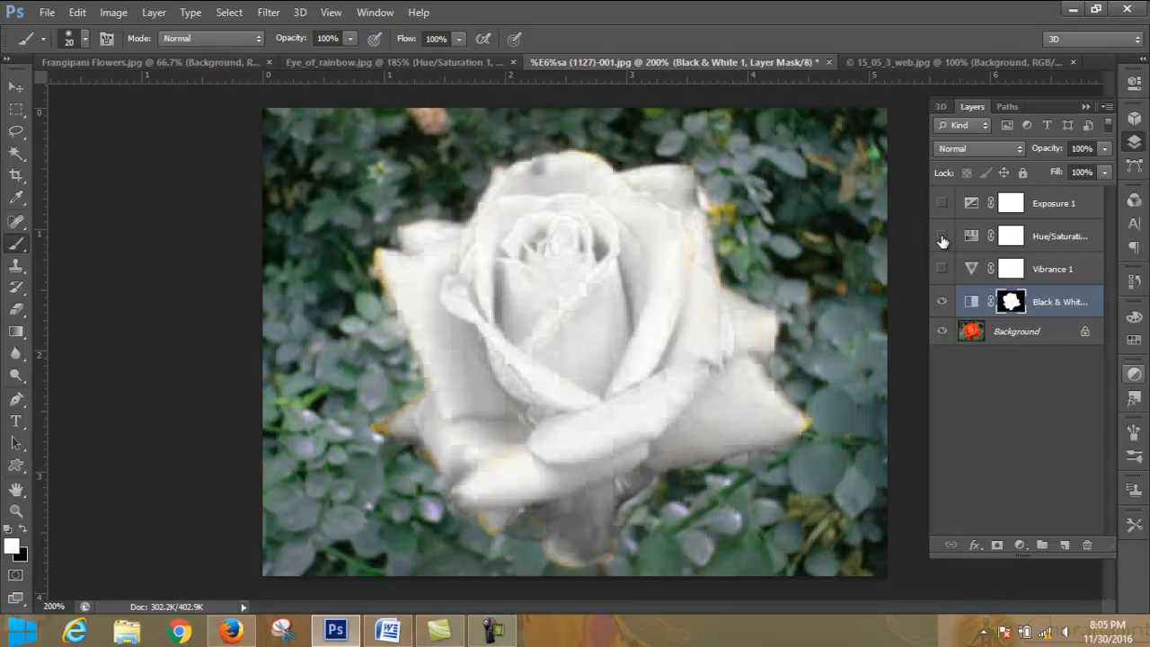
pyautogui.click(942, 237)
pyautogui.click(941, 237)
pyautogui.click(942, 237)
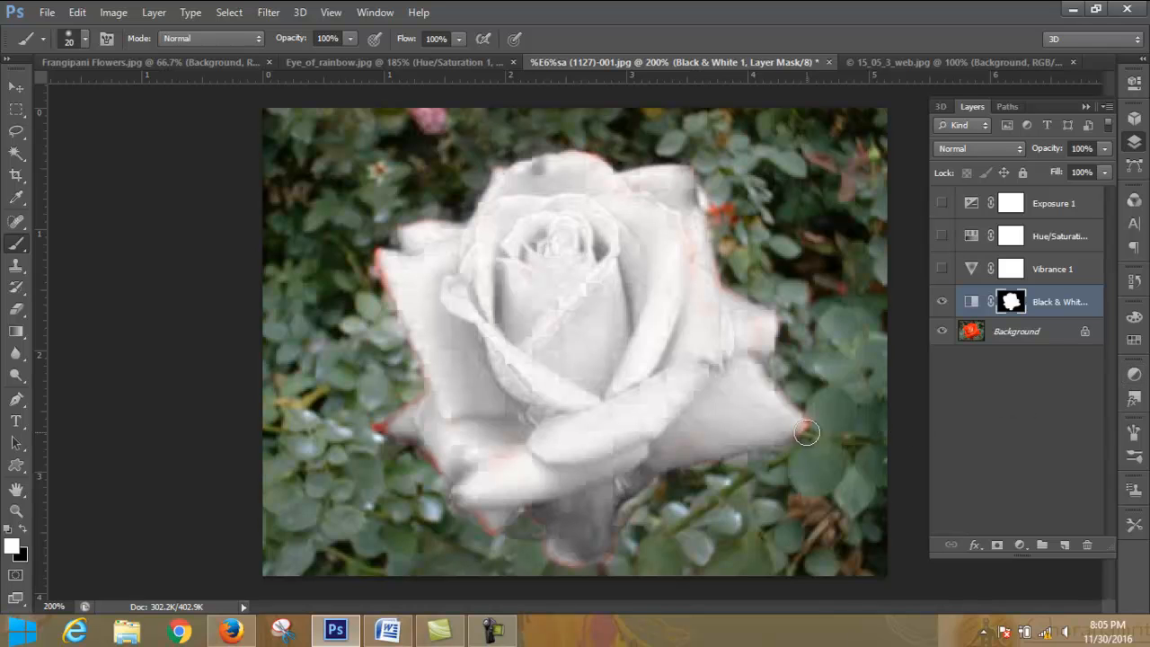
pyautogui.moveTo(382, 261)
pyautogui.mouseDown()
pyautogui.moveTo(452, 423)
pyautogui.moveTo(427, 417)
pyautogui.moveTo(430, 406)
pyautogui.moveTo(388, 432)
pyautogui.moveTo(445, 455)
pyautogui.mouseUp()
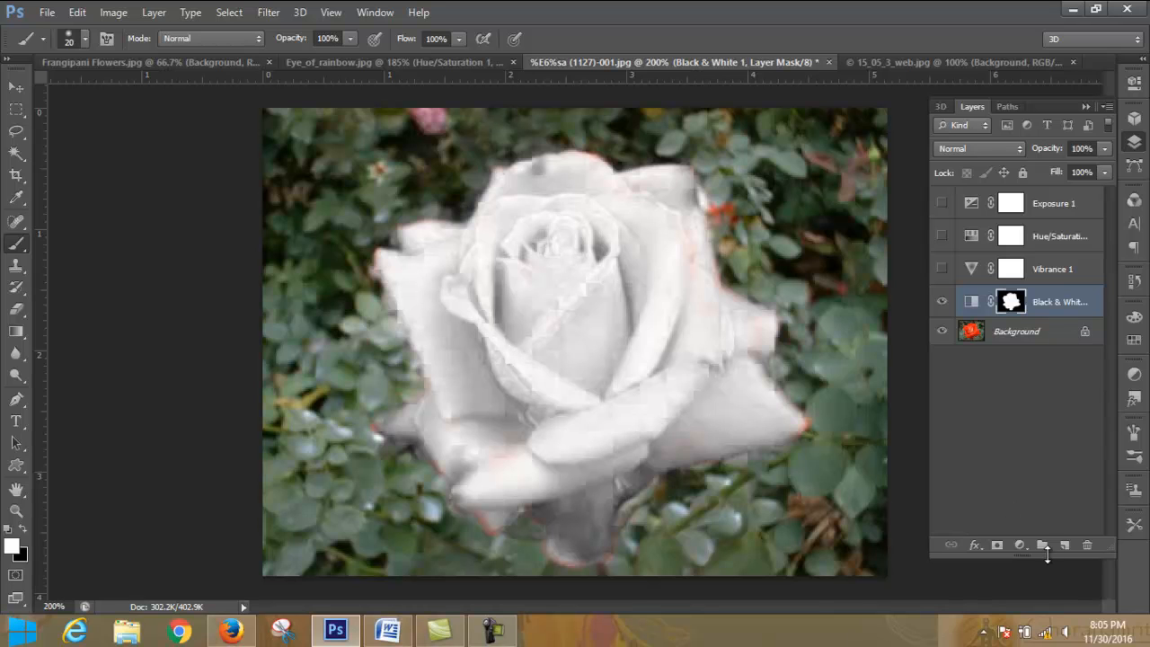
# - Hide the Black & White layer and add a Photo Filter adjustment layer directly above the Background
pyautogui.click(942, 302)
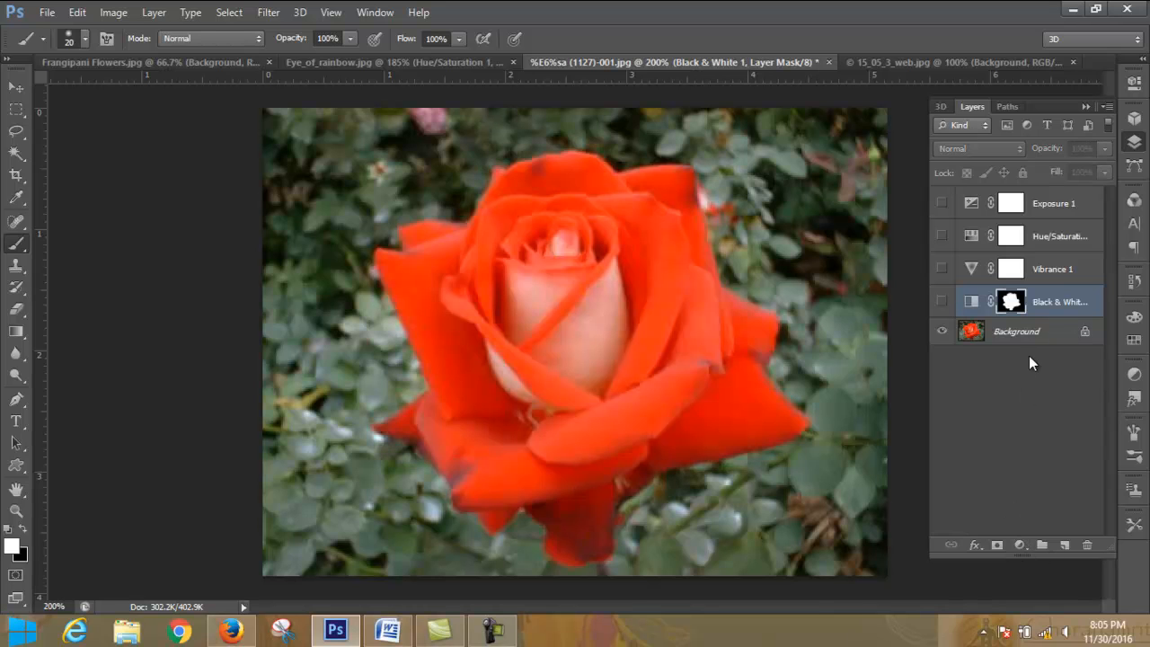
pyautogui.click(1029, 337)
pyautogui.click(1020, 545)
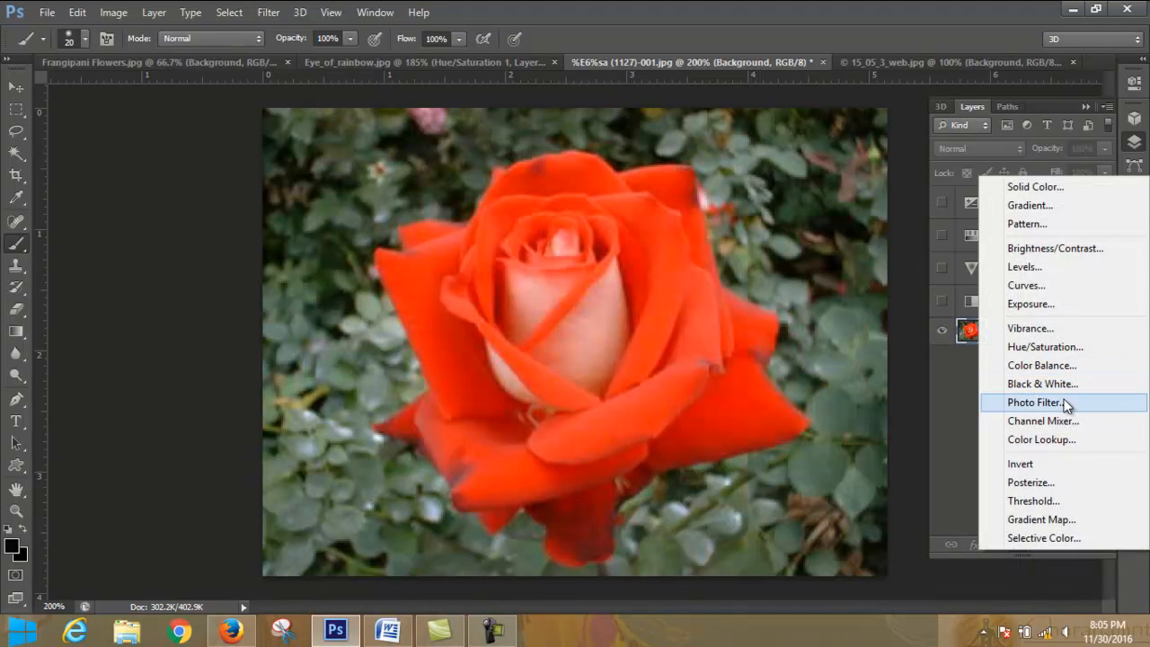
pyautogui.click(1035, 403)
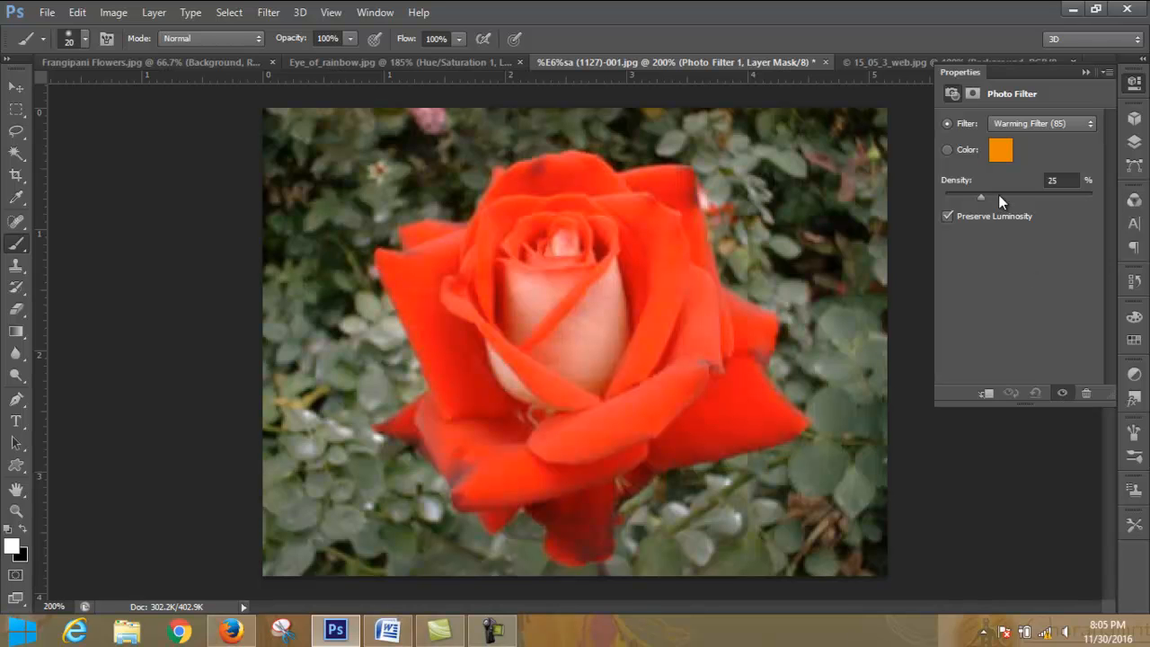
# - Set the rose's Photo Filter to Warming Filter (LBA)
pyautogui.click(1055, 123)
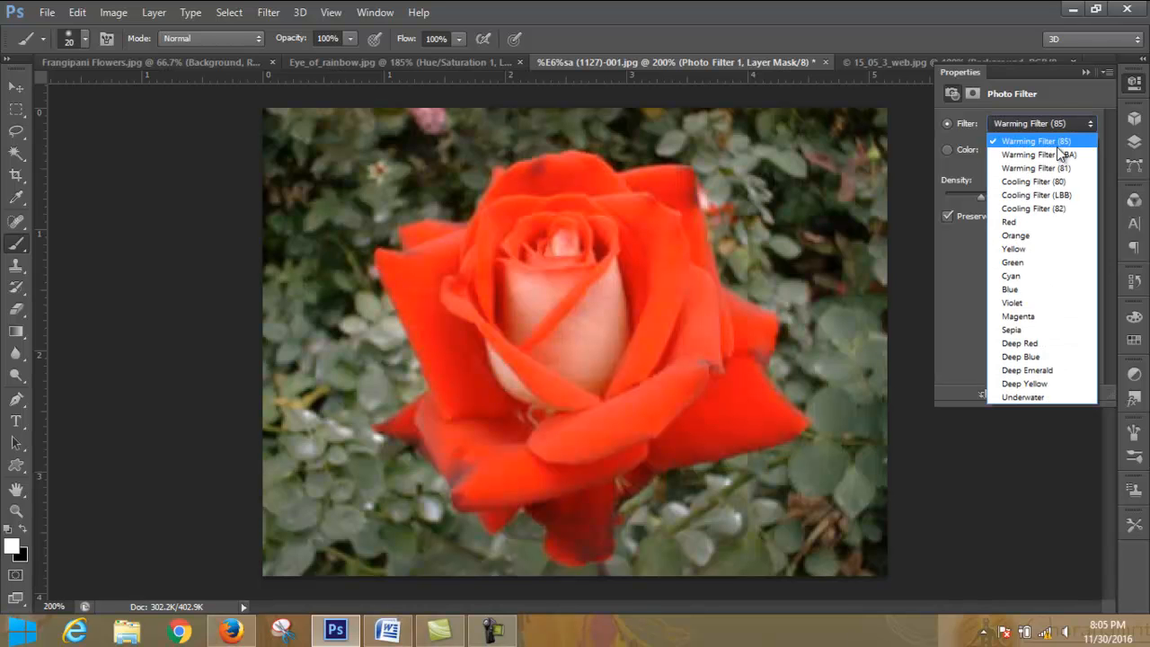
pyautogui.click(1059, 156)
pyautogui.click(1065, 126)
pyautogui.click(1066, 126)
pyautogui.click(1067, 128)
pyautogui.click(1068, 129)
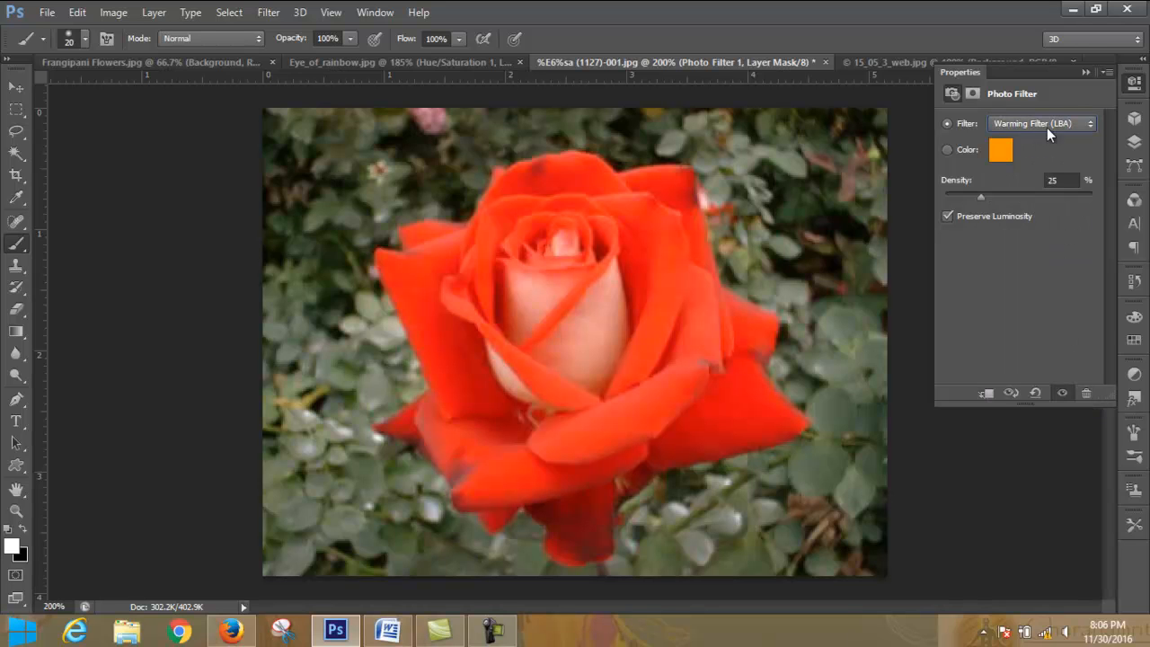
# - Step the rose's Photo Filter through the cooling and color presets, continuing past Blue
pyautogui.press('Down')
pyautogui.press('Down')
pyautogui.press('Down')
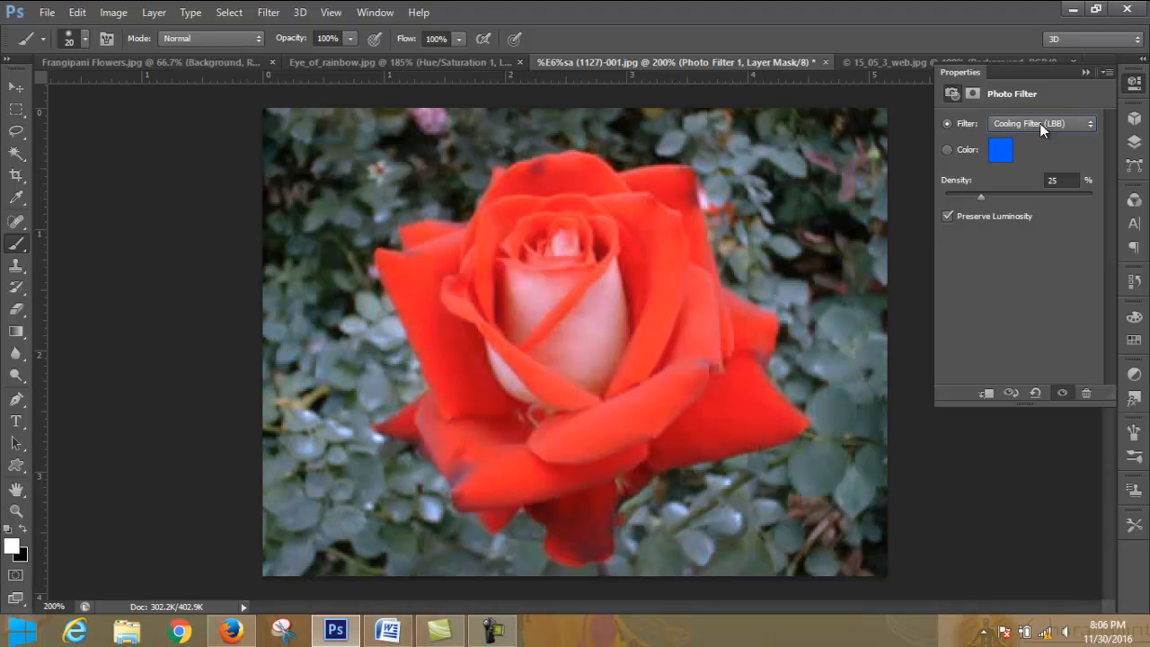
pyautogui.press('Down')
pyautogui.press('Down')
pyautogui.press('Down')
pyautogui.press('Down')
pyautogui.press('Down')
pyautogui.press('Down')
pyautogui.press('Down')
pyautogui.press('Down')
pyautogui.press('Down')
pyautogui.press('Down')
pyautogui.press('Down')
pyautogui.press('Down')
pyautogui.press('Down')
pyautogui.press('Down')
pyautogui.press('Down')
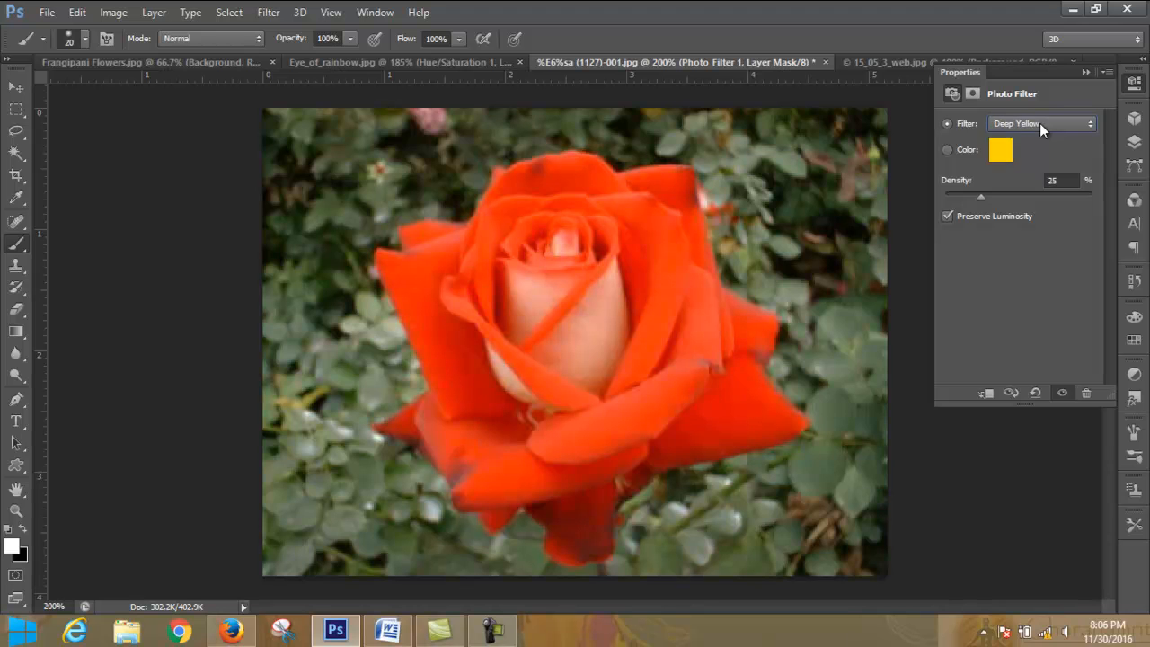
# - Switch to Eye_of_rainbow.jpg and revert it in the history to the state before the Hue/Saturation layer was added
pyautogui.click(396, 63)
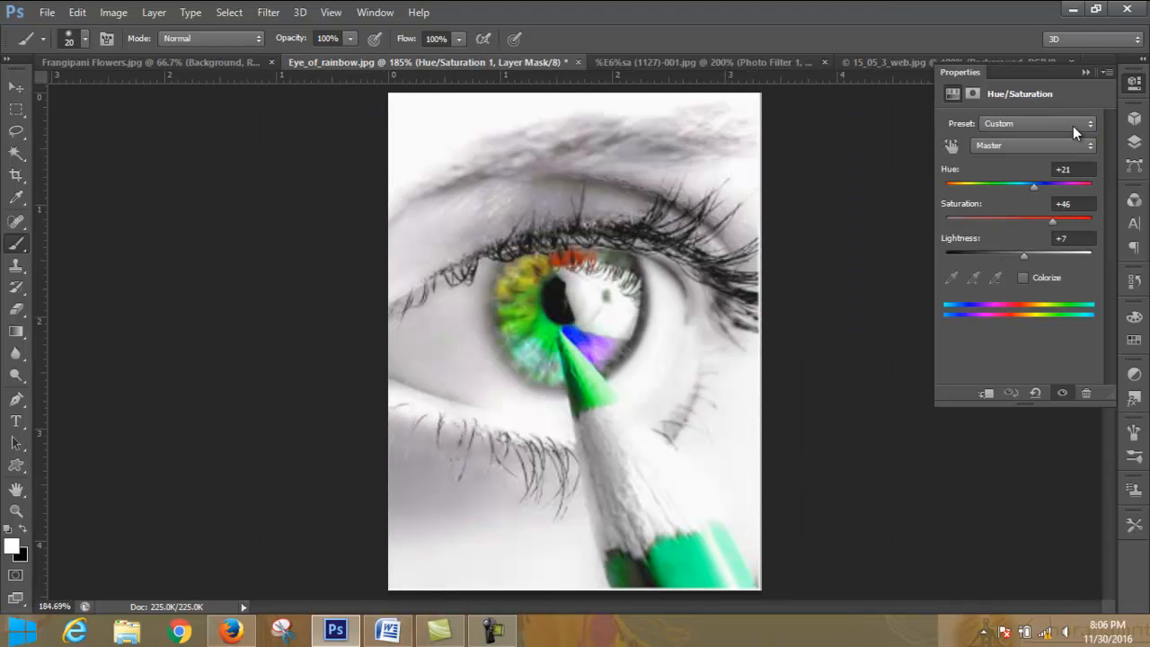
pyautogui.click(1135, 280)
pyautogui.click(1046, 233)
pyautogui.click(1135, 84)
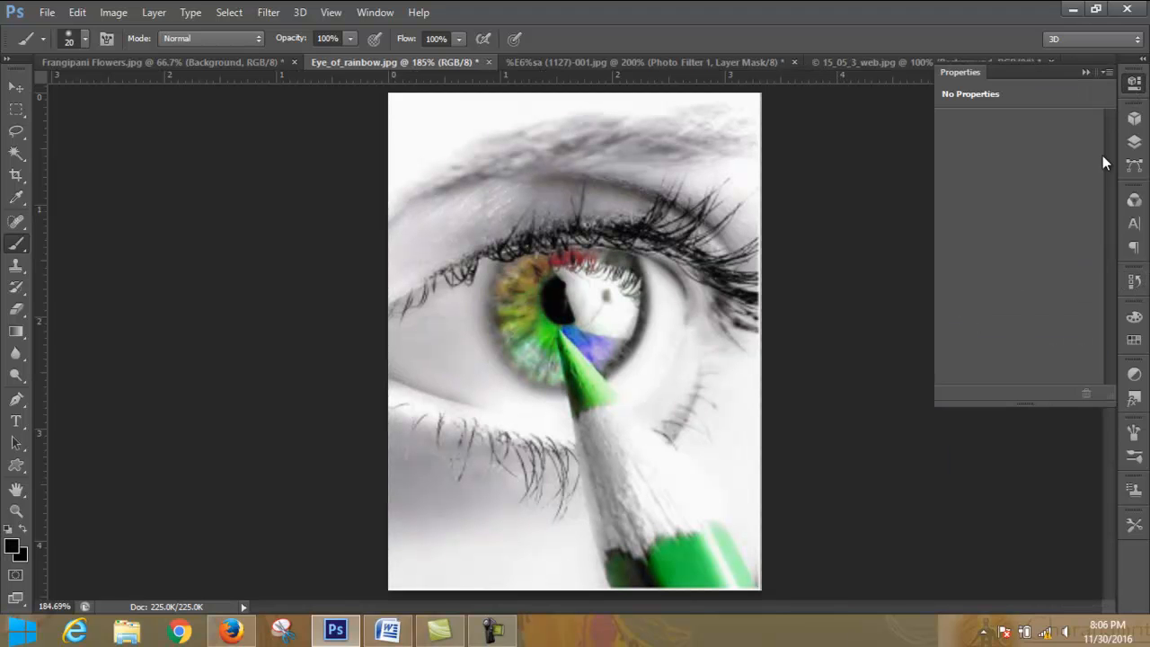
# - Add a Photo Filter adjustment layer above the eye photo's Background
pyautogui.click(1134, 141)
pyautogui.click(1028, 548)
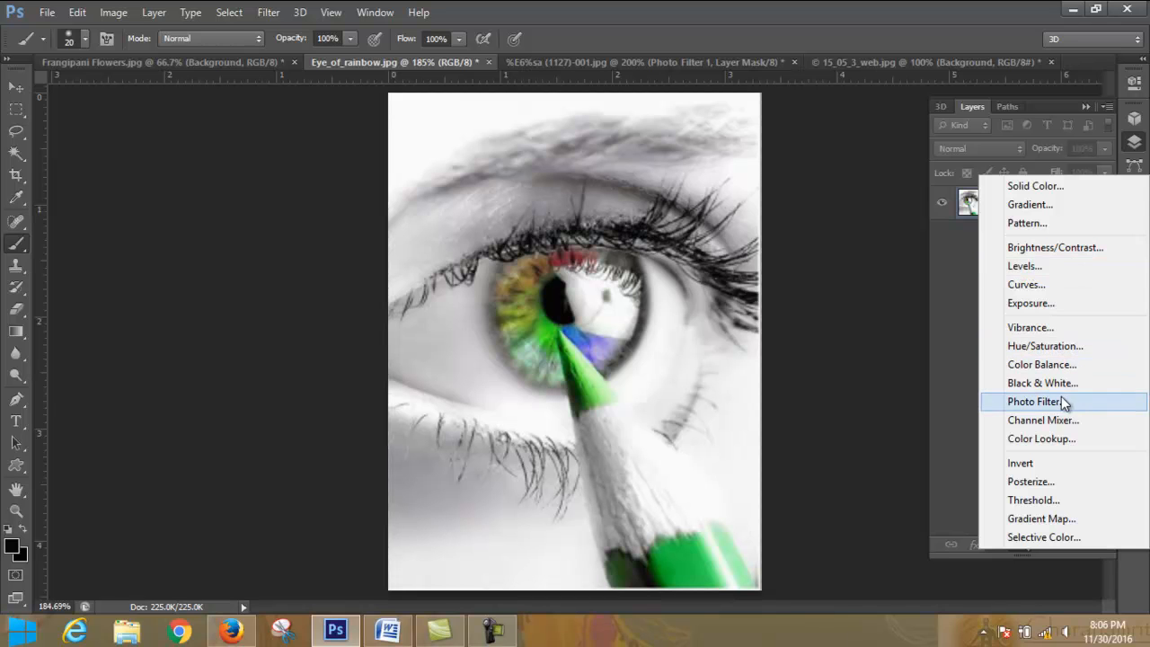
pyautogui.click(1047, 401)
# - Step the eye photo's filter through the presets from the cooling filters down to Deep Emerald
pyautogui.click(1032, 124)
pyautogui.click(1032, 124)
pyautogui.press('Down')
pyautogui.press('Down')
pyautogui.press('Down')
pyautogui.press('Down')
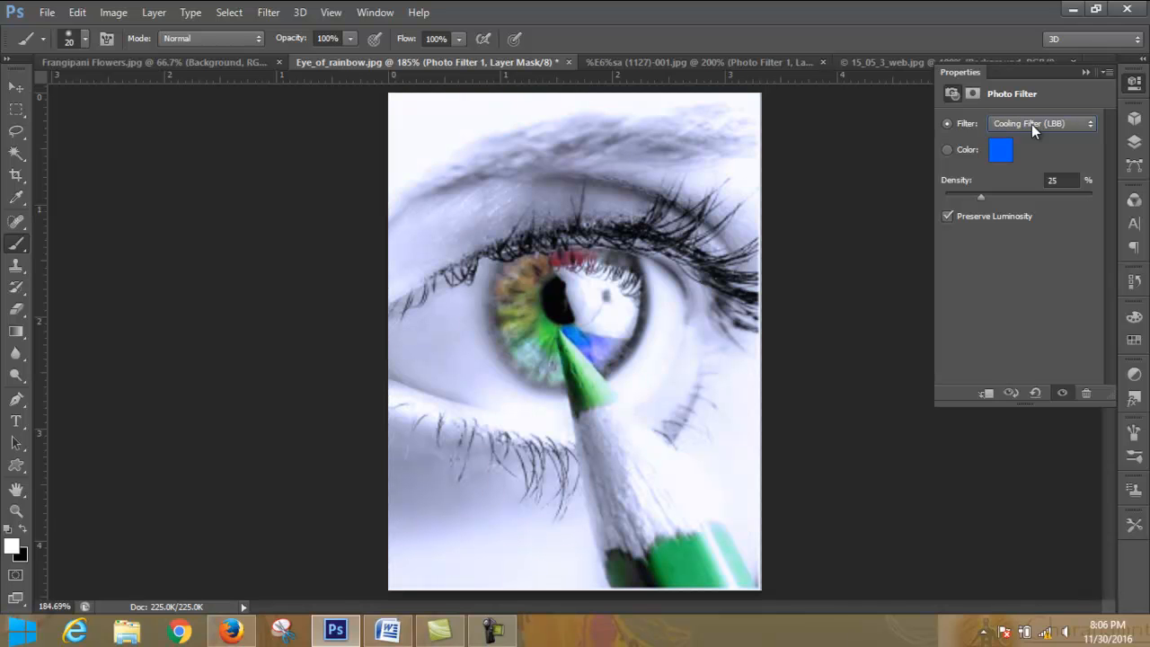
pyautogui.press('Down')
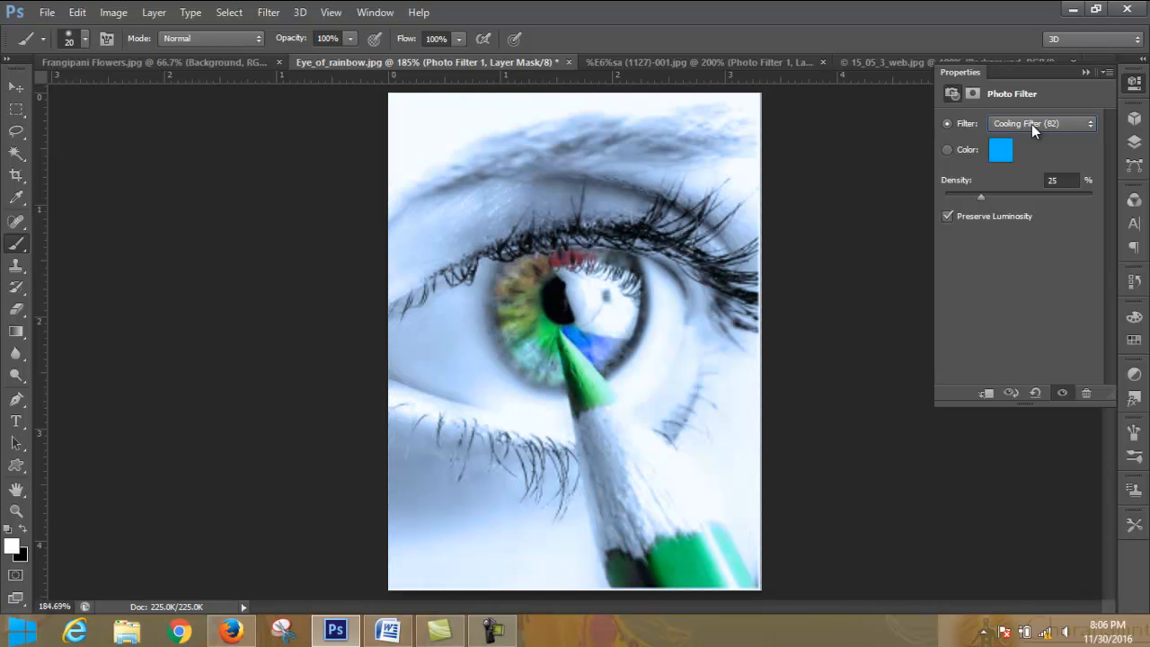
pyautogui.press('Down')
pyautogui.press('Down')
pyautogui.press('Down')
pyautogui.press('Down')
pyautogui.press('Down')
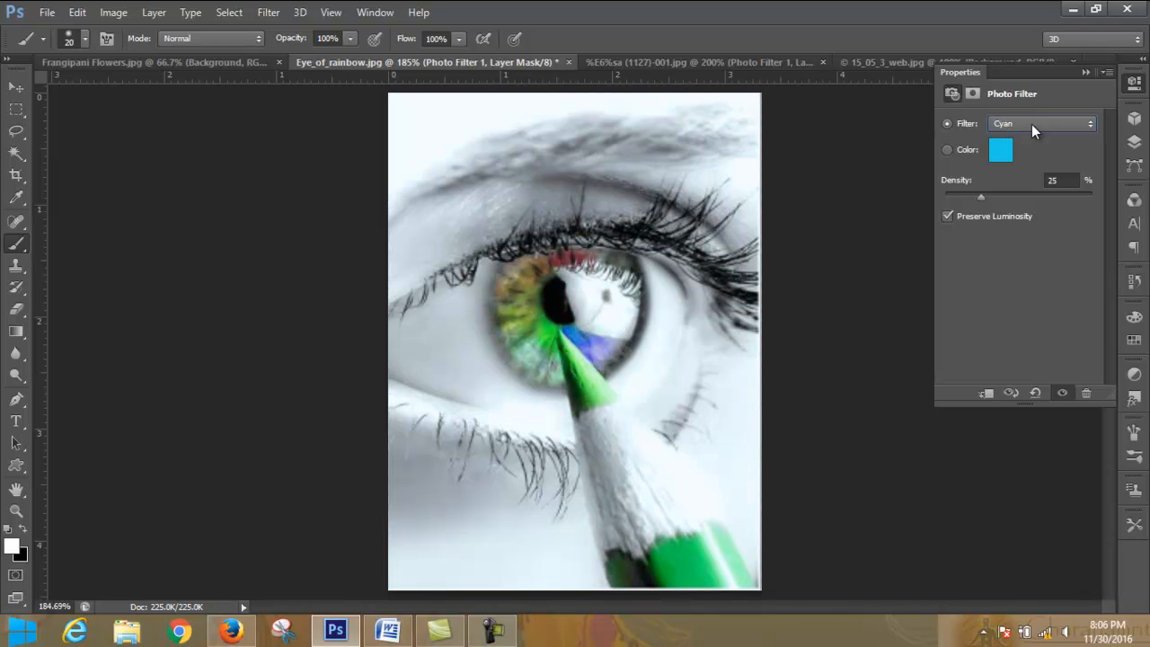
pyautogui.press('Down')
pyautogui.press('Down')
pyautogui.press('Down')
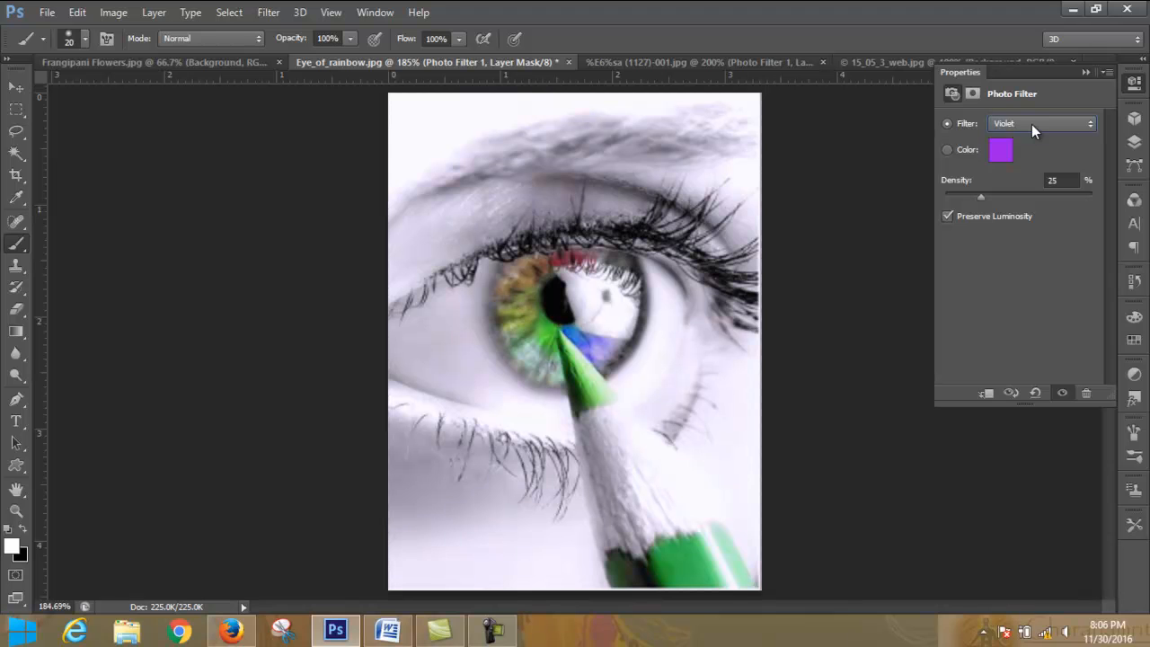
pyautogui.press('Down')
pyautogui.press('Down')
pyautogui.press('Down')
pyautogui.press('Down')
# - Apply Warming Filter (85) to the eye photo, raise its density to about 74%, and lower it again
pyautogui.click(1032, 124)
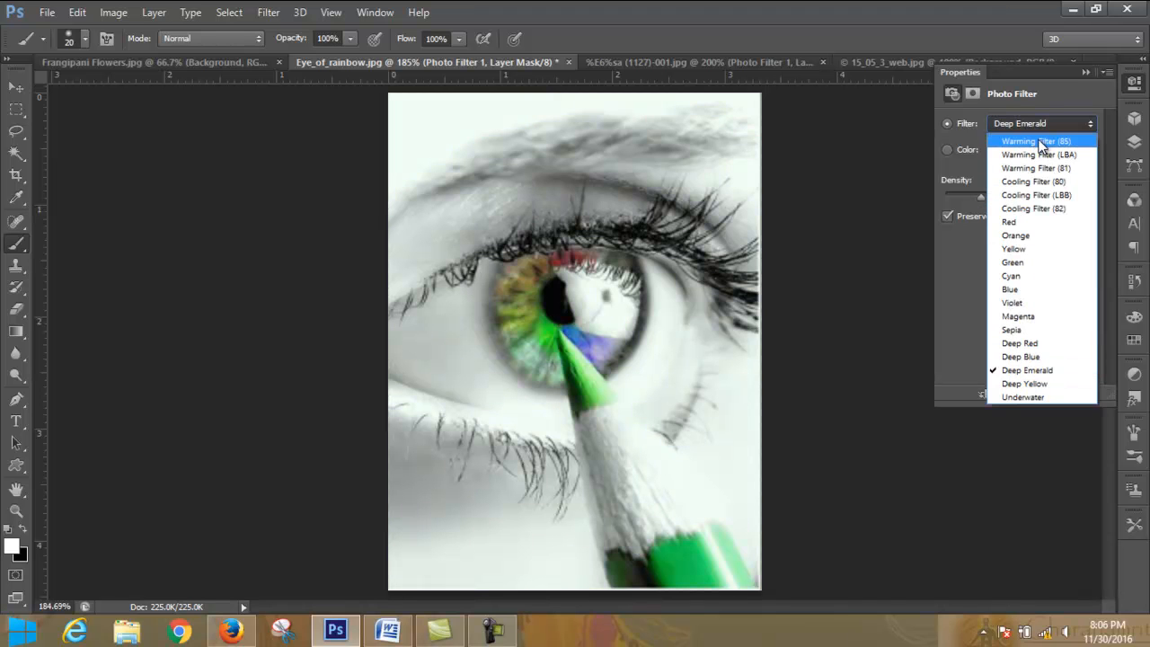
pyautogui.click(1038, 137)
pyautogui.click(1065, 125)
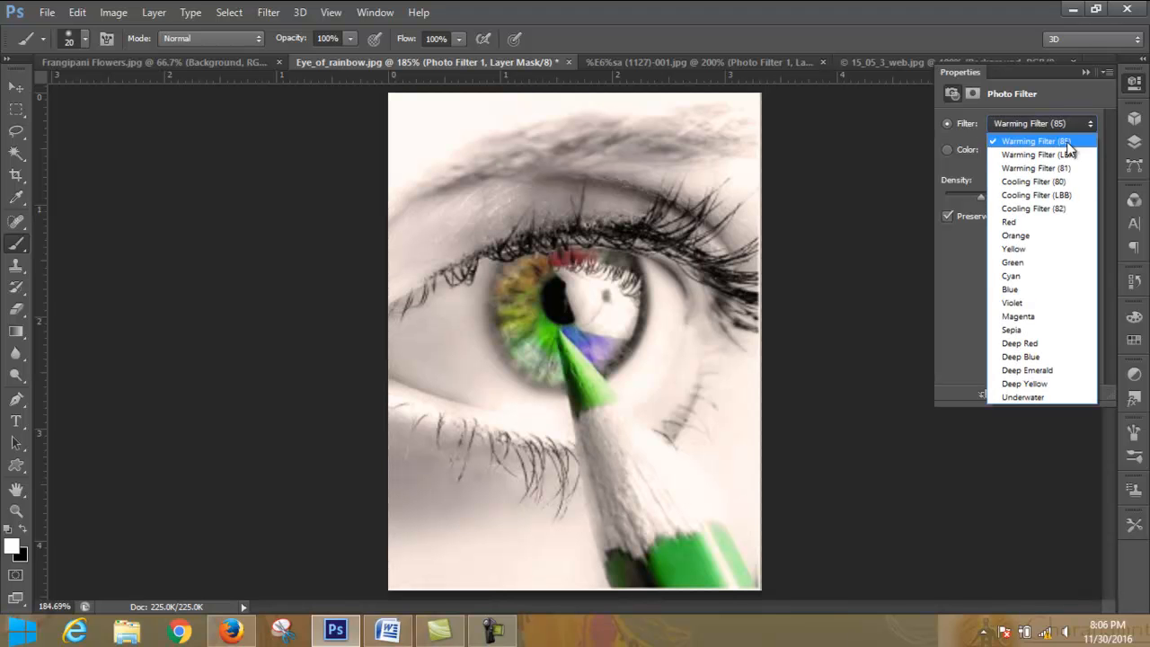
pyautogui.click(1033, 155)
pyautogui.moveTo(1035, 198); pyautogui.dragTo(1054, 198)
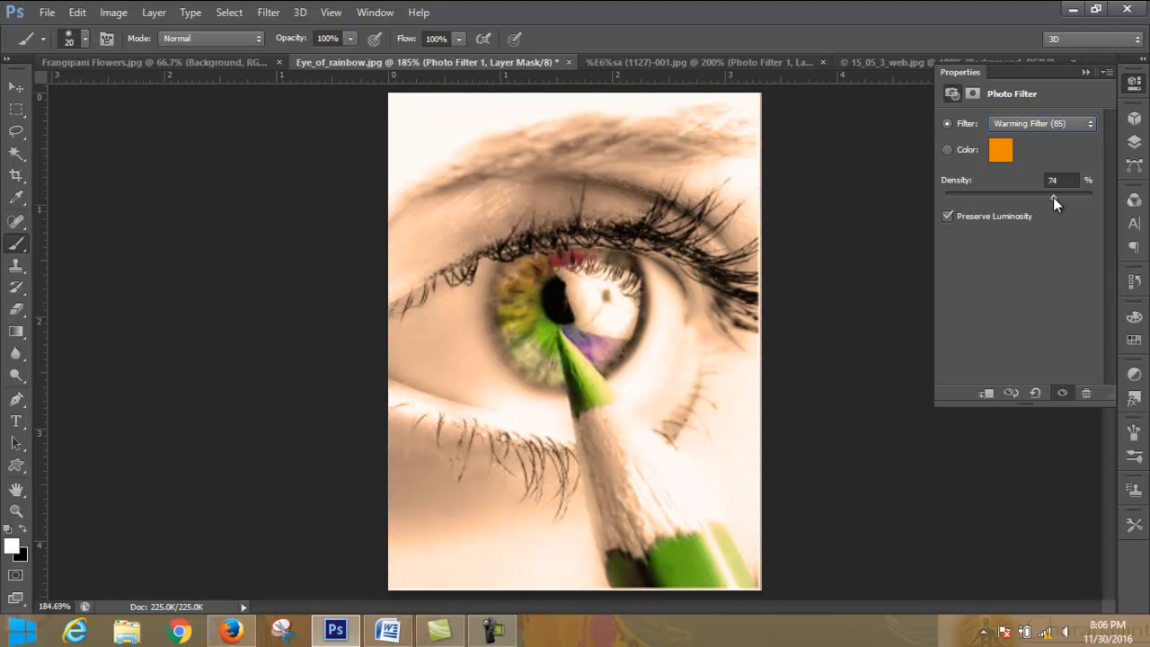
pyautogui.moveTo(1035, 196); pyautogui.dragTo(996, 208)
# - Change the eye photo's filter to Warming Filter (LBA) and reduce the density slightly
pyautogui.click(1065, 124)
pyautogui.click(1062, 160)
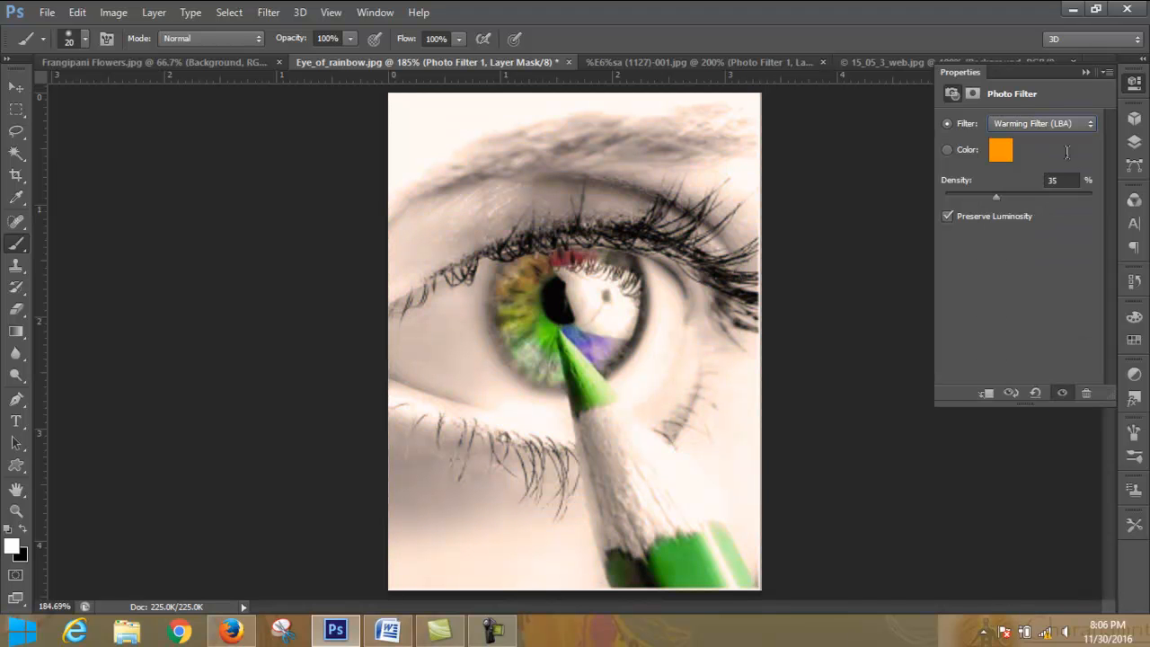
pyautogui.moveTo(995, 197)
pyautogui.mouseDown()
pyautogui.moveTo(1093, 198)
pyautogui.moveTo(990, 201)
pyautogui.mouseUp()
# - Change the eye photo's filter to Warming Filter (81) and raise the density to about 94%
pyautogui.click(1070, 123)
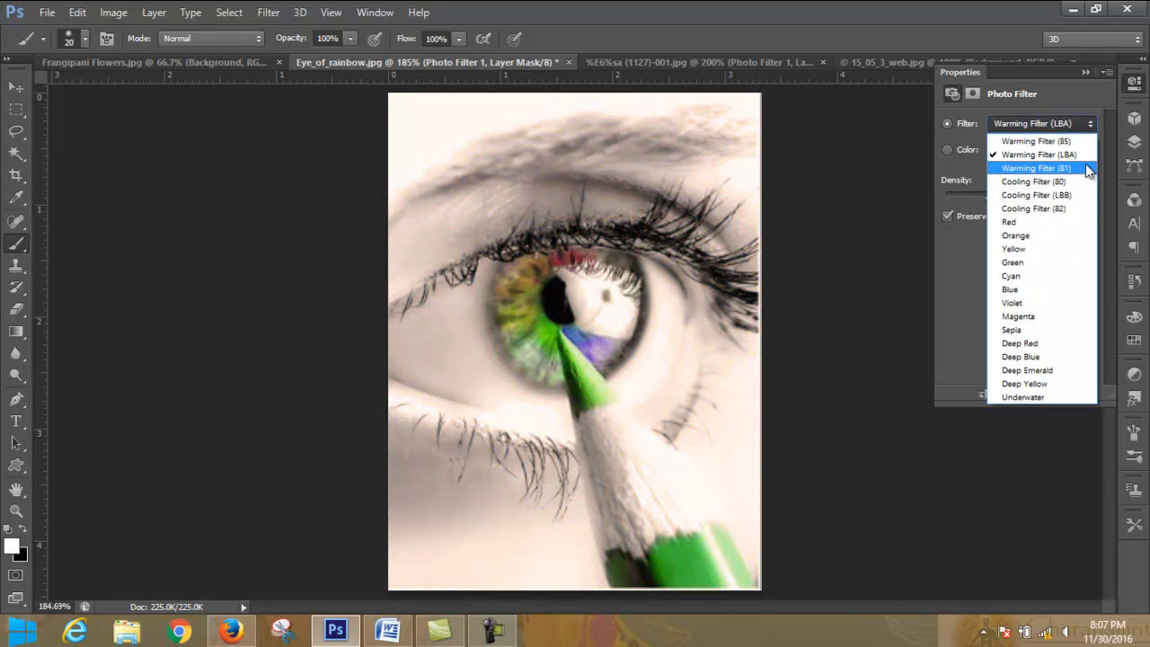
pyautogui.click(1085, 168)
pyautogui.moveTo(989, 197); pyautogui.dragTo(1092, 197)
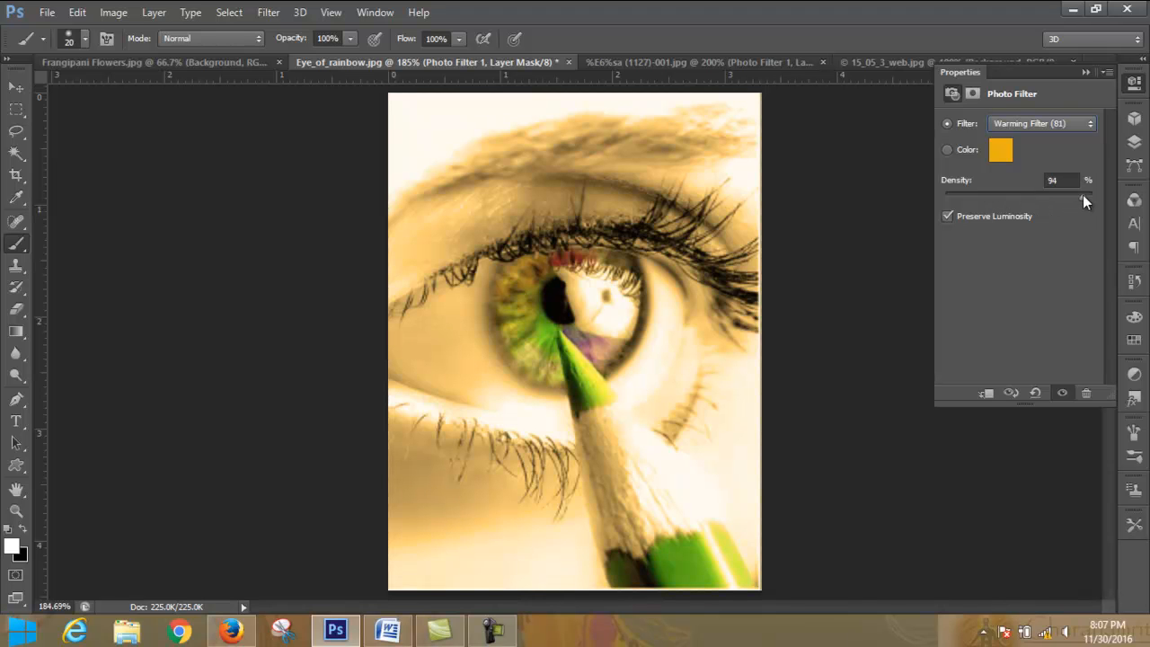
pyautogui.moveTo(1083, 196)
pyautogui.mouseDown()
pyautogui.moveTo(1015, 195)
pyautogui.moveTo(1072, 196)
pyautogui.mouseUp()
# - Try Cooling Filter (80) at varying densities around 57%, turning Preserve Luminosity off and back on
pyautogui.click(1076, 125)
pyautogui.click(1048, 182)
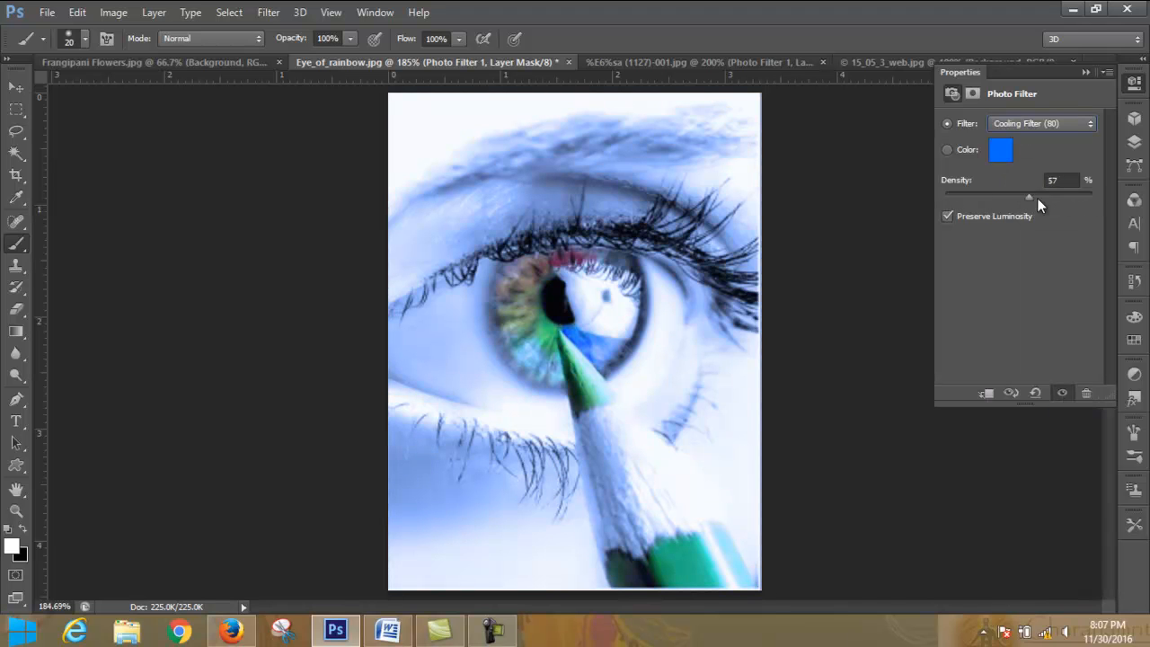
pyautogui.moveTo(1069, 199); pyautogui.dragTo(991, 199)
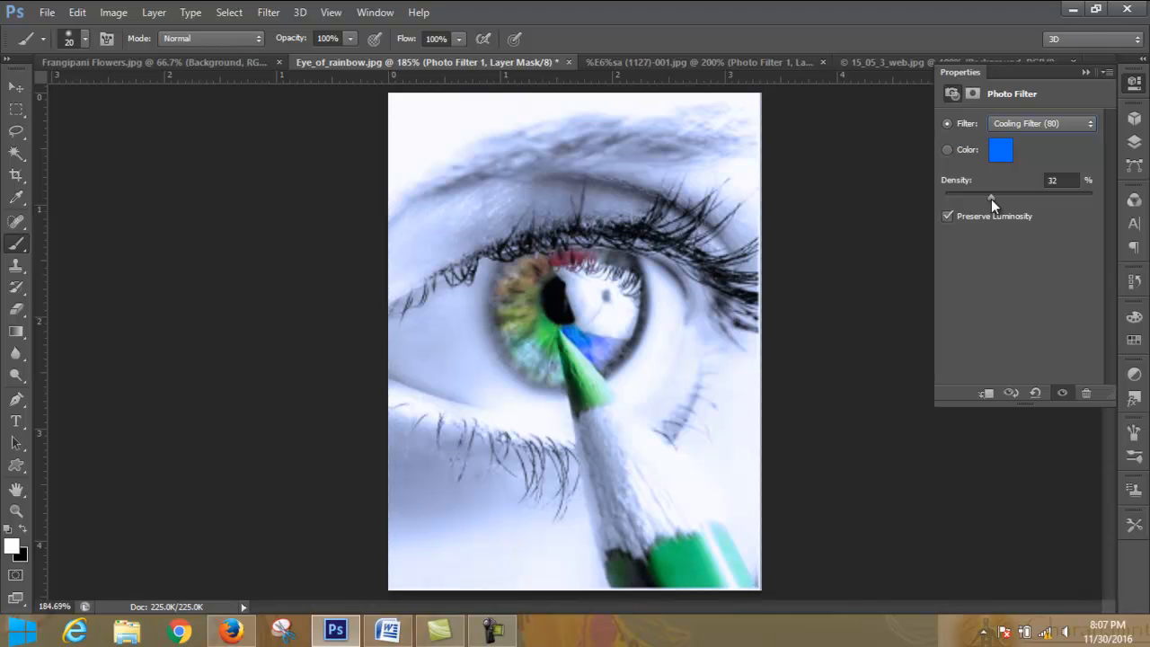
pyautogui.click(948, 216)
pyautogui.click(948, 217)
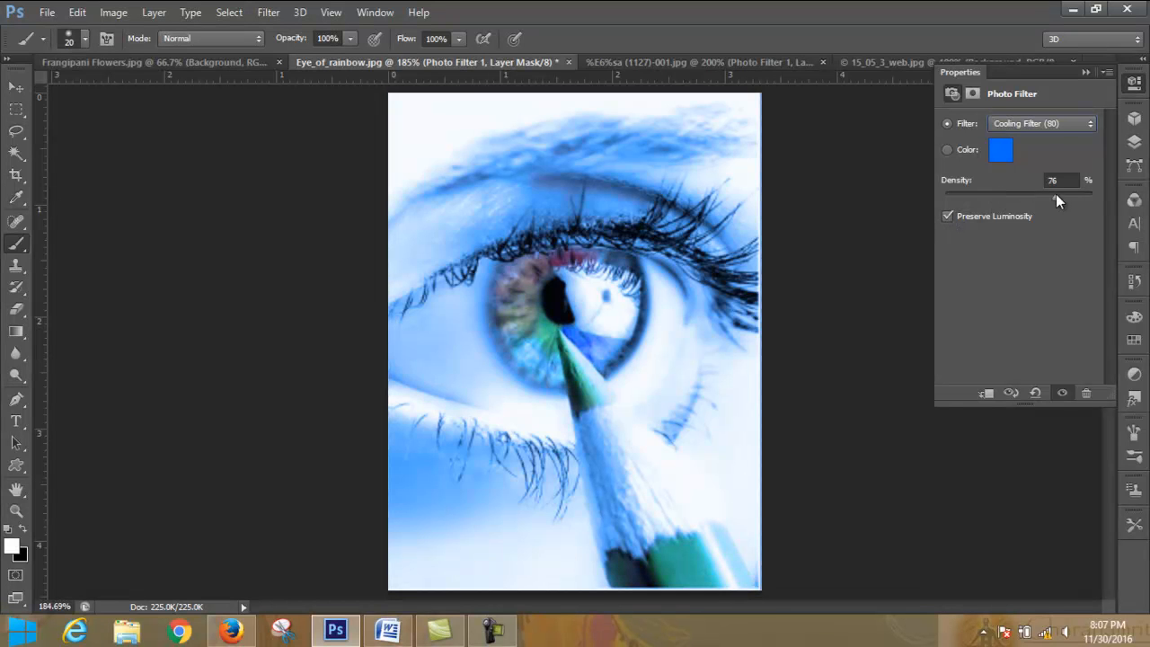
pyautogui.moveTo(1070, 199); pyautogui.dragTo(1032, 208)
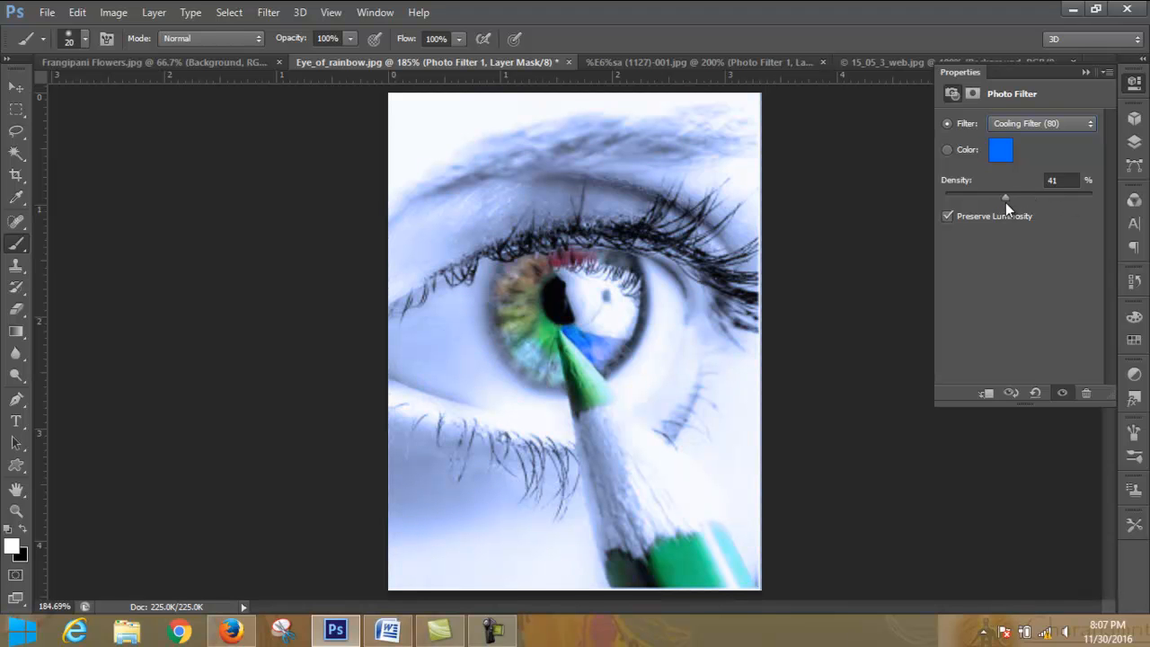
# - Apply the Red photo filter at 41% density to the eye photo and display its layer stack
pyautogui.click(1083, 124)
pyautogui.click(1069, 217)
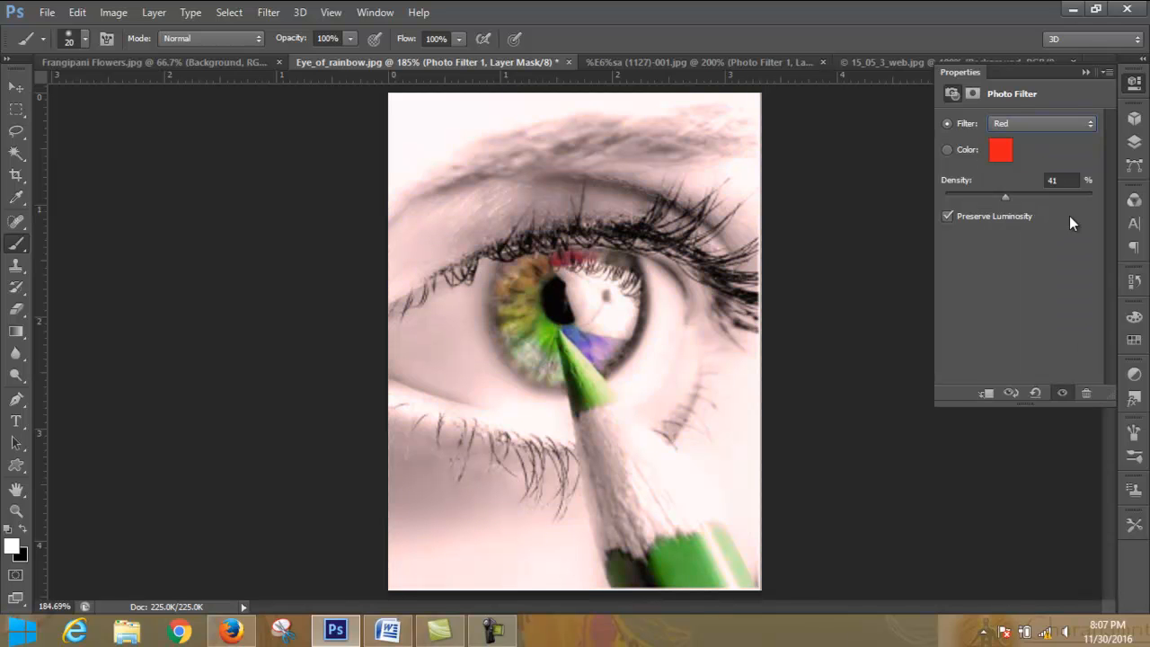
pyautogui.click(1087, 71)
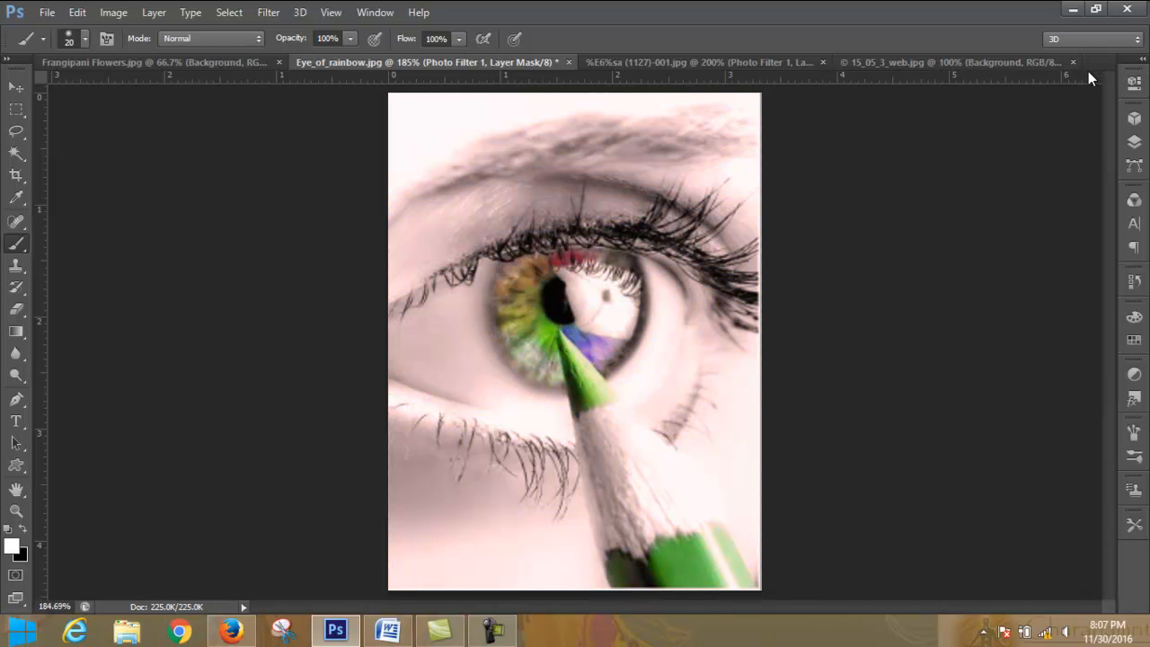
pyautogui.click(1134, 142)
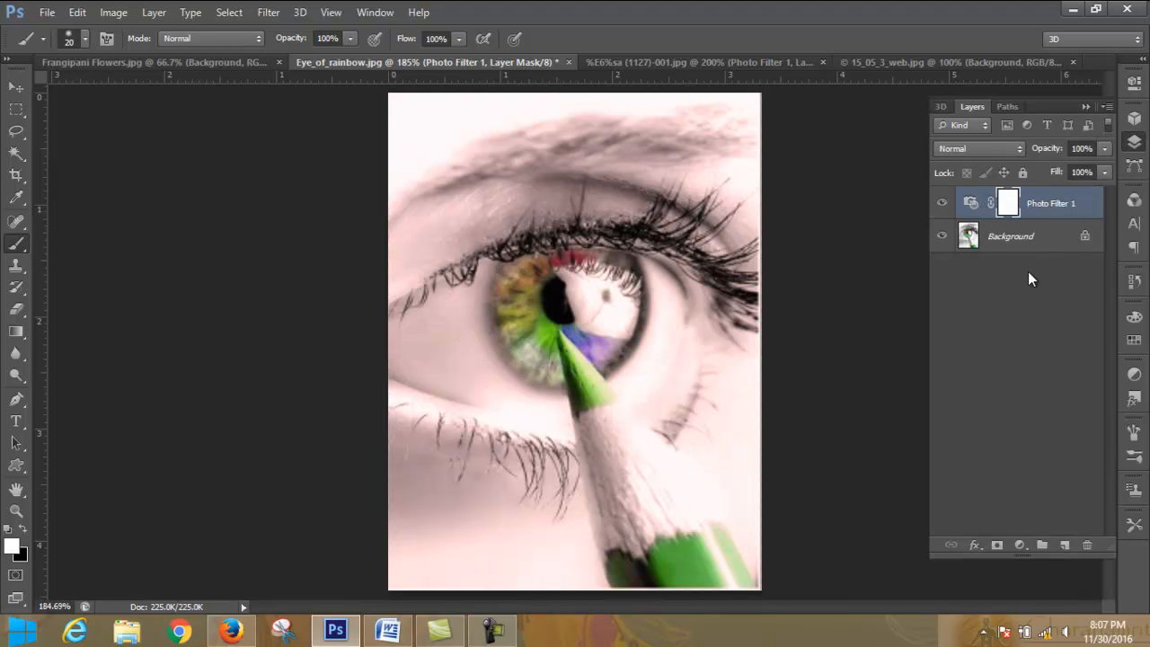
# - Return to the rose photo, hide its Photo Filter layer and select the Background layer
pyautogui.click(666, 61)
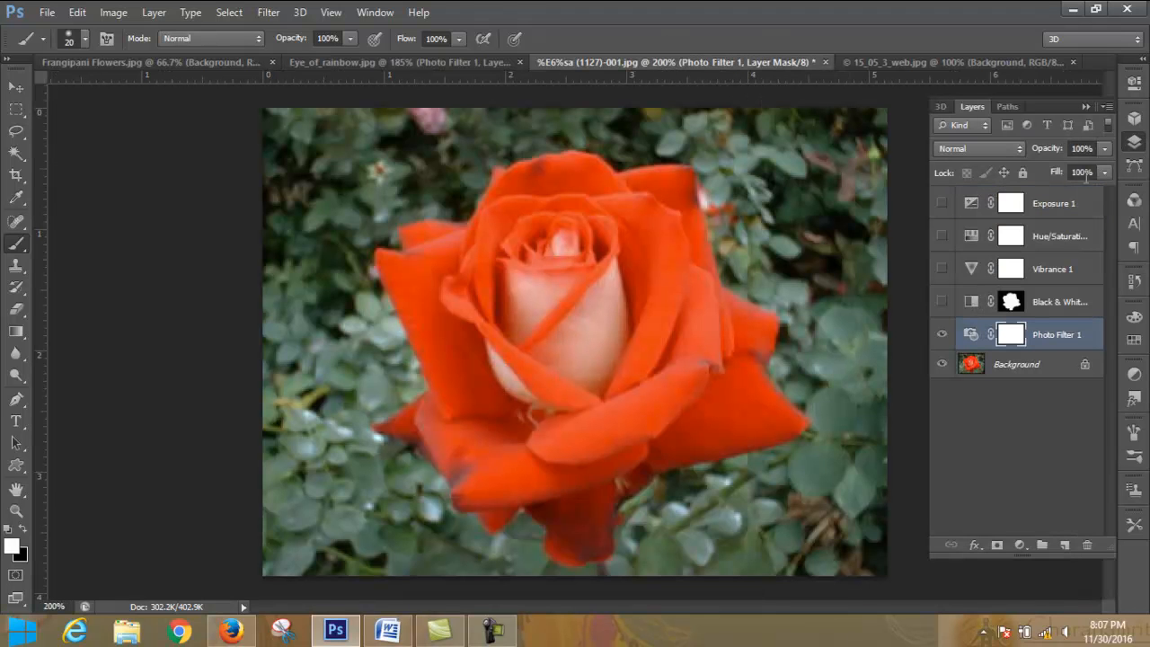
pyautogui.click(1136, 142)
pyautogui.click(1135, 142)
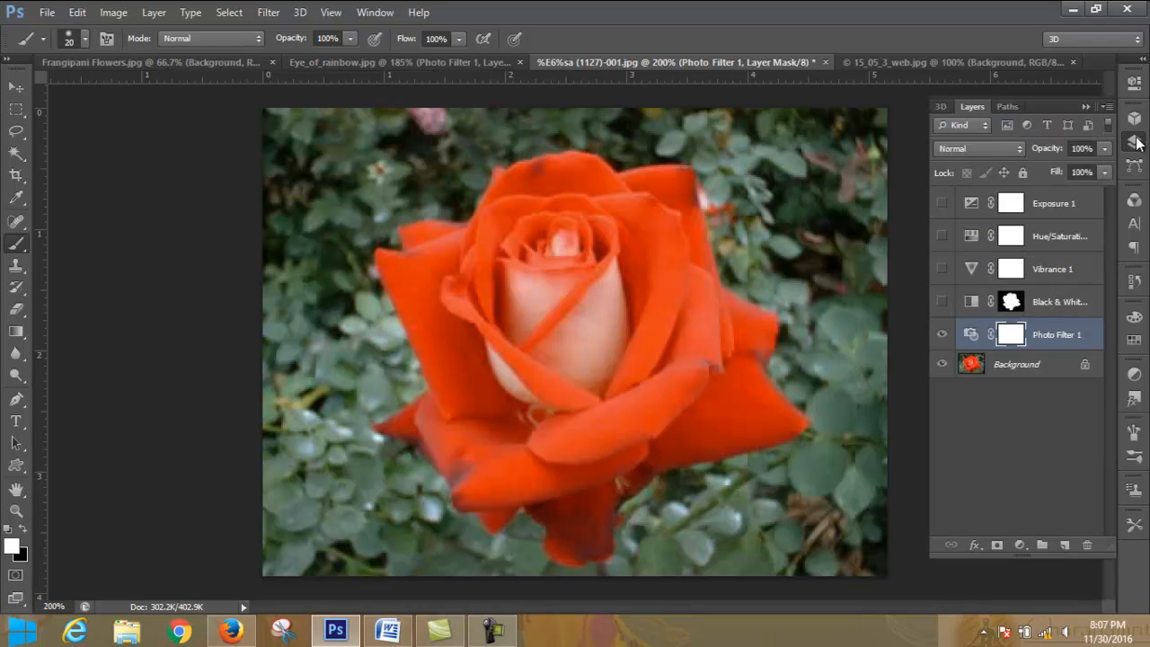
pyautogui.click(1058, 367)
pyautogui.click(942, 334)
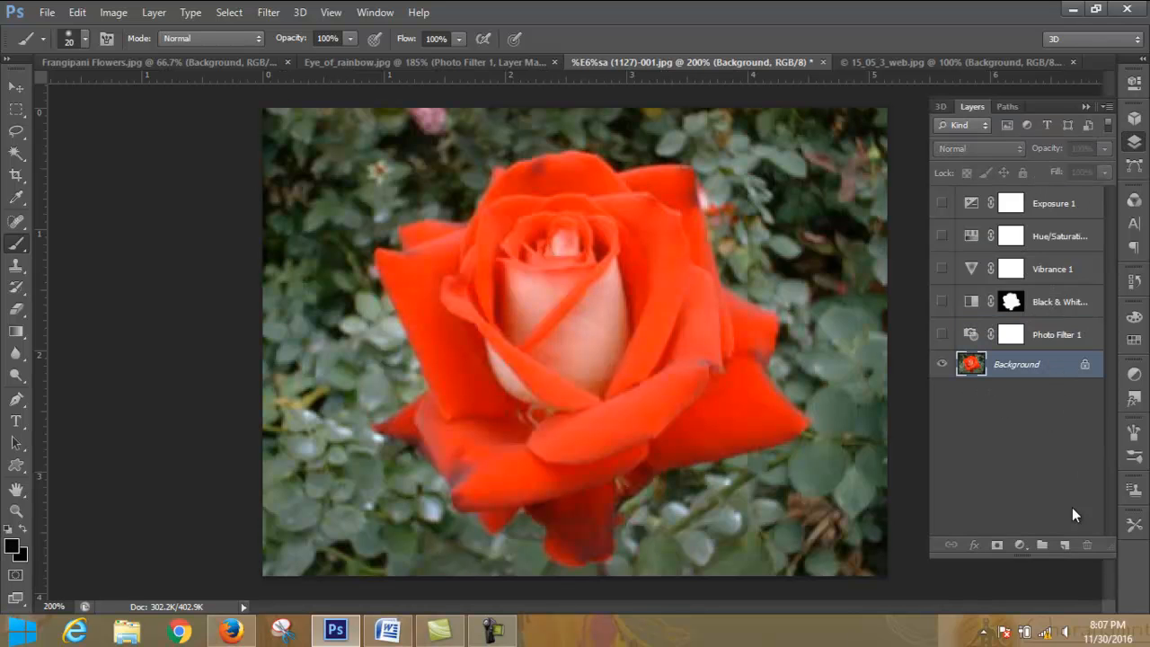
# - Add a Channel Mixer adjustment layer above the Background and set Red to +23% for the red output channel
pyautogui.click(1022, 545)
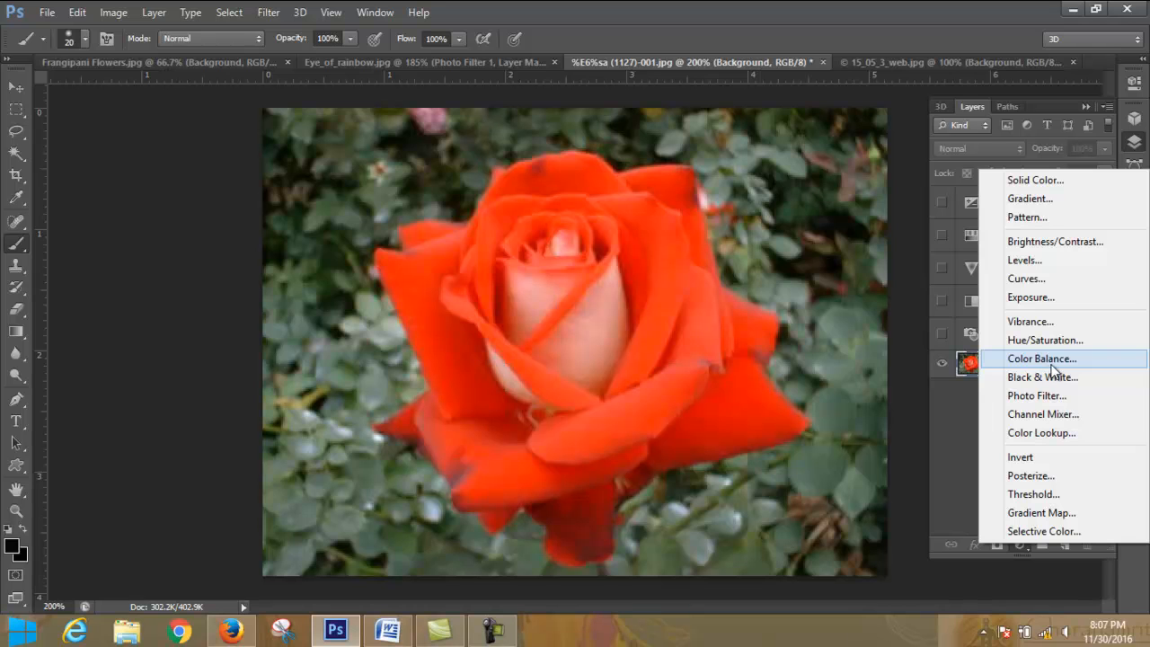
pyautogui.click(1060, 415)
pyautogui.moveTo(1054, 212); pyautogui.dragTo(1026, 210)
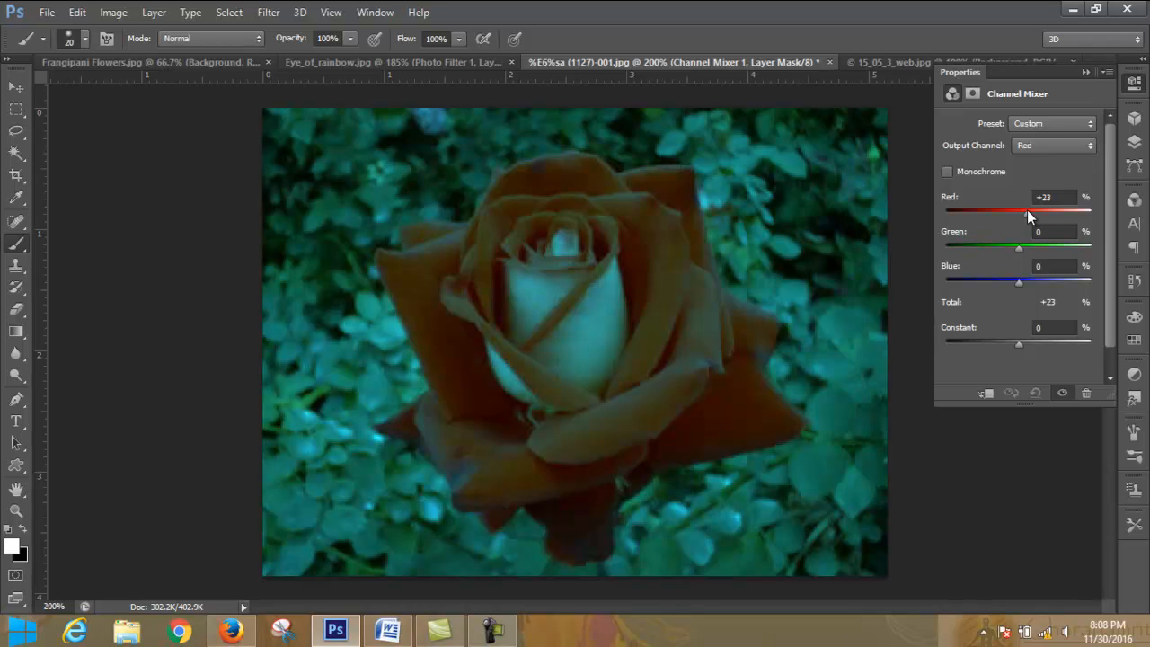
# - Examine the rose photo's individual color channels and return to the layer stack
pyautogui.click(1135, 200)
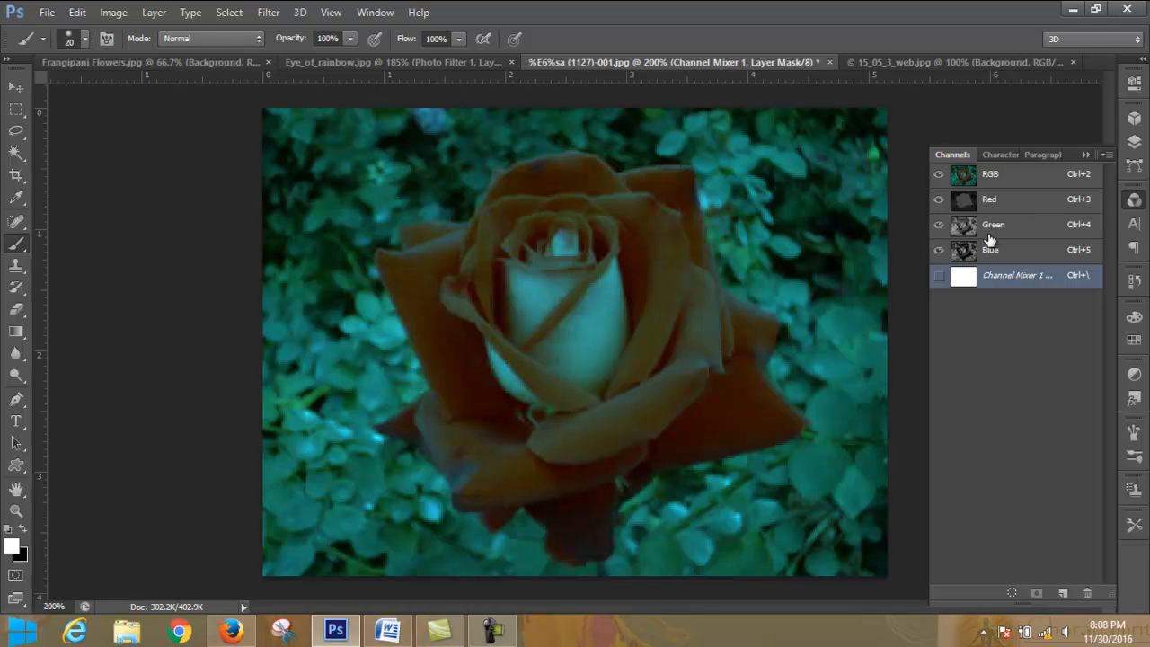
pyautogui.click(1085, 155)
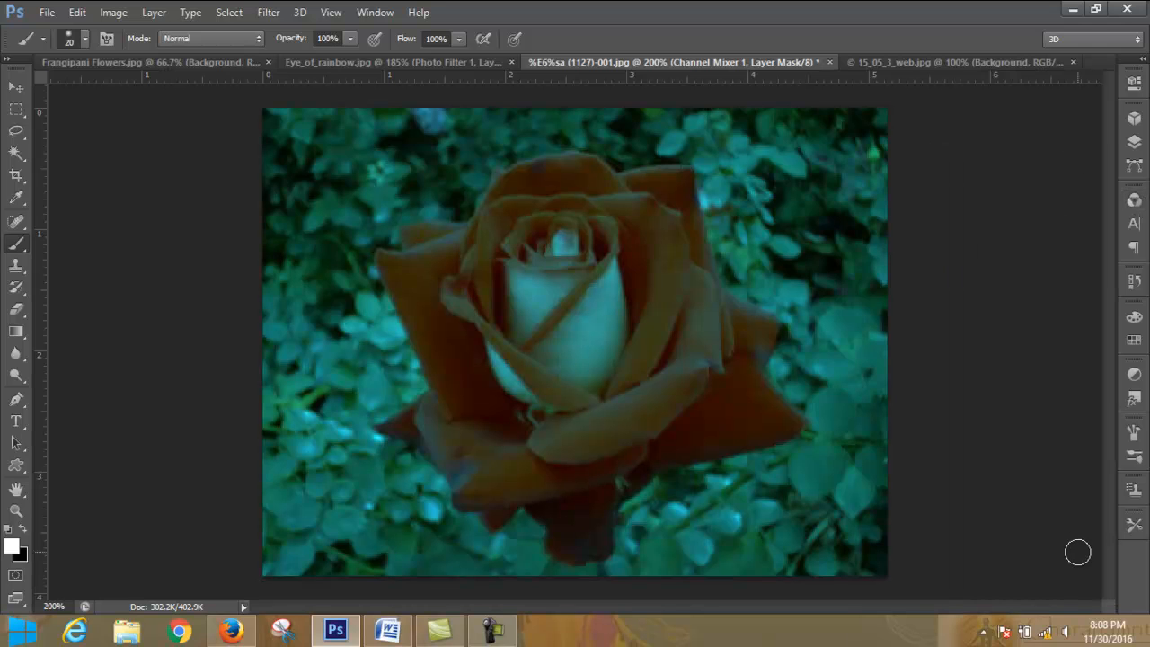
pyautogui.click(1135, 142)
# - Reopen the Channel Mixer layer's settings and set Red to +122%, Blue to +14% and Constant to -16%
pyautogui.click(1007, 401)
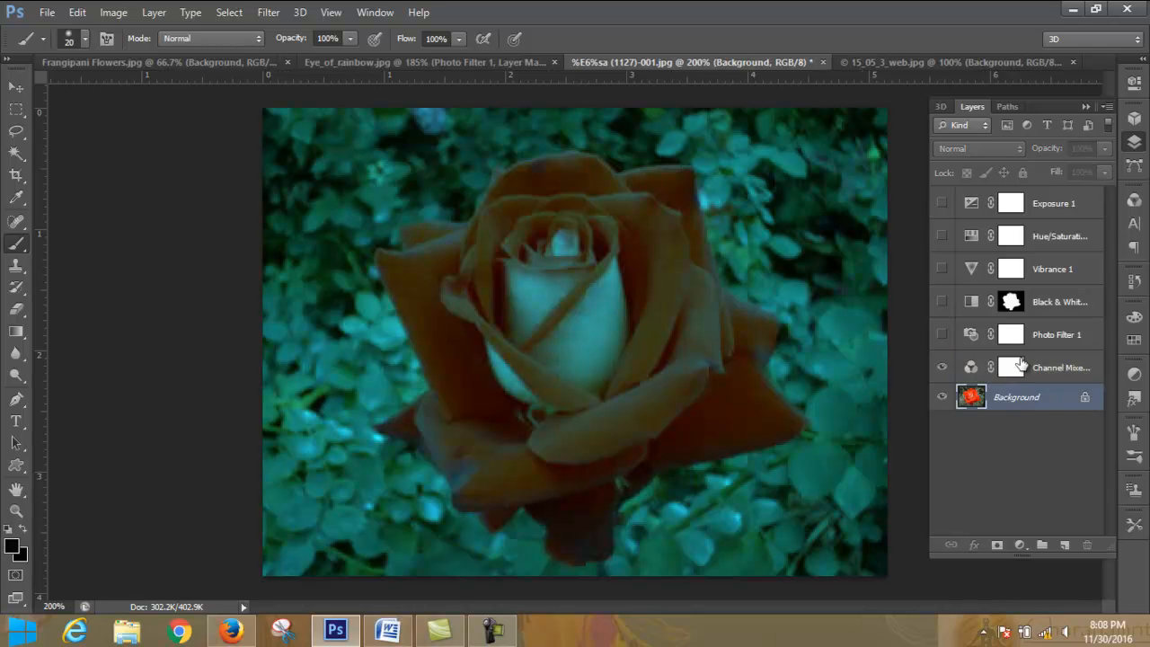
pyautogui.click(1013, 371)
pyautogui.doubleClick(971, 368)
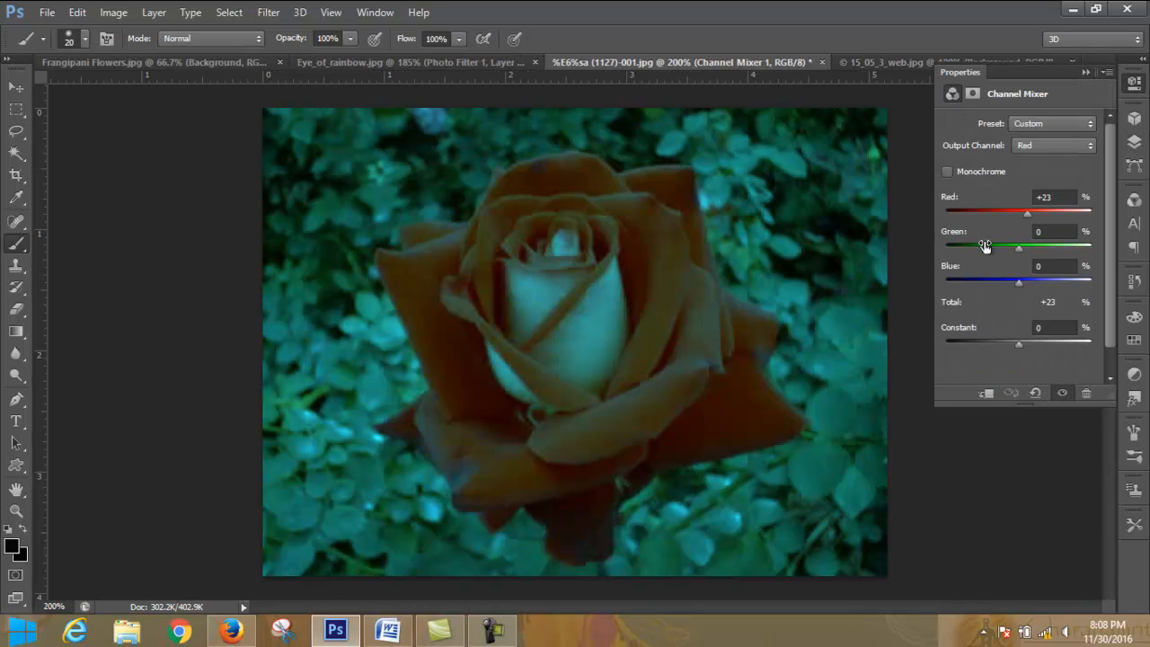
pyautogui.moveTo(1021, 283)
pyautogui.mouseDown()
pyautogui.moveTo(1108, 278)
pyautogui.moveTo(1024, 283)
pyautogui.mouseUp()
pyautogui.moveTo(1028, 345)
pyautogui.mouseDown()
pyautogui.moveTo(1037, 341)
pyautogui.moveTo(1003, 339)
pyautogui.moveTo(1013, 341)
pyautogui.mouseUp()
pyautogui.moveTo(1025, 214); pyautogui.dragTo(1064, 223)
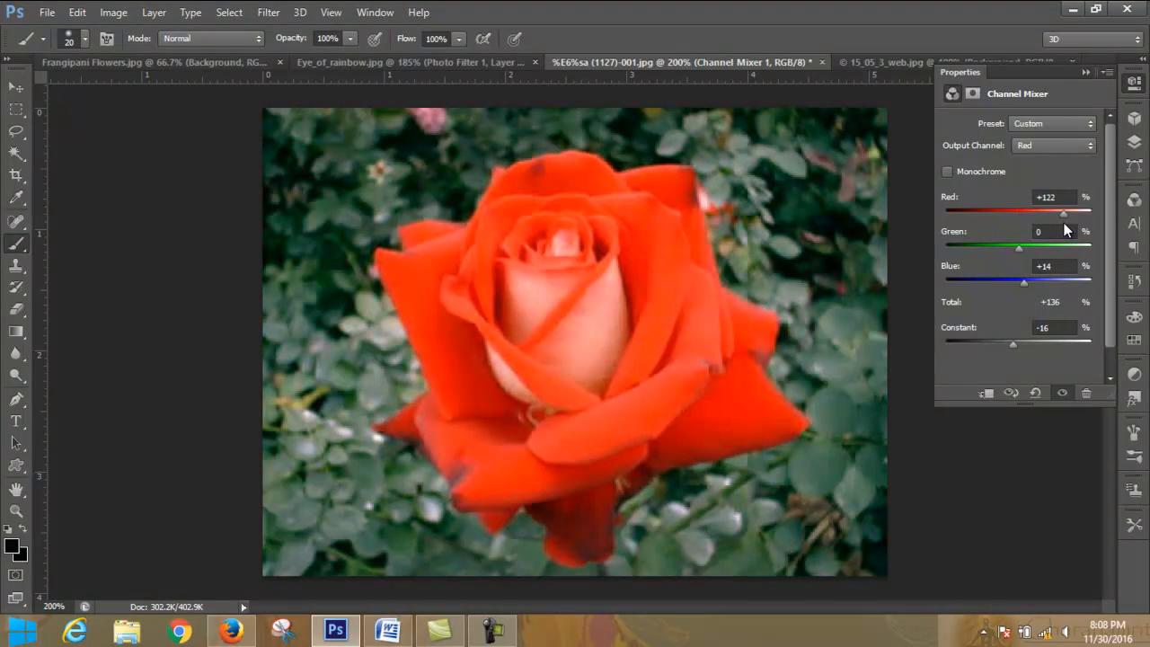
# - Toggle Monochrome in the Channel Mixer, leave it off, and set Red to +87% and Green to +76%
pyautogui.click(948, 172)
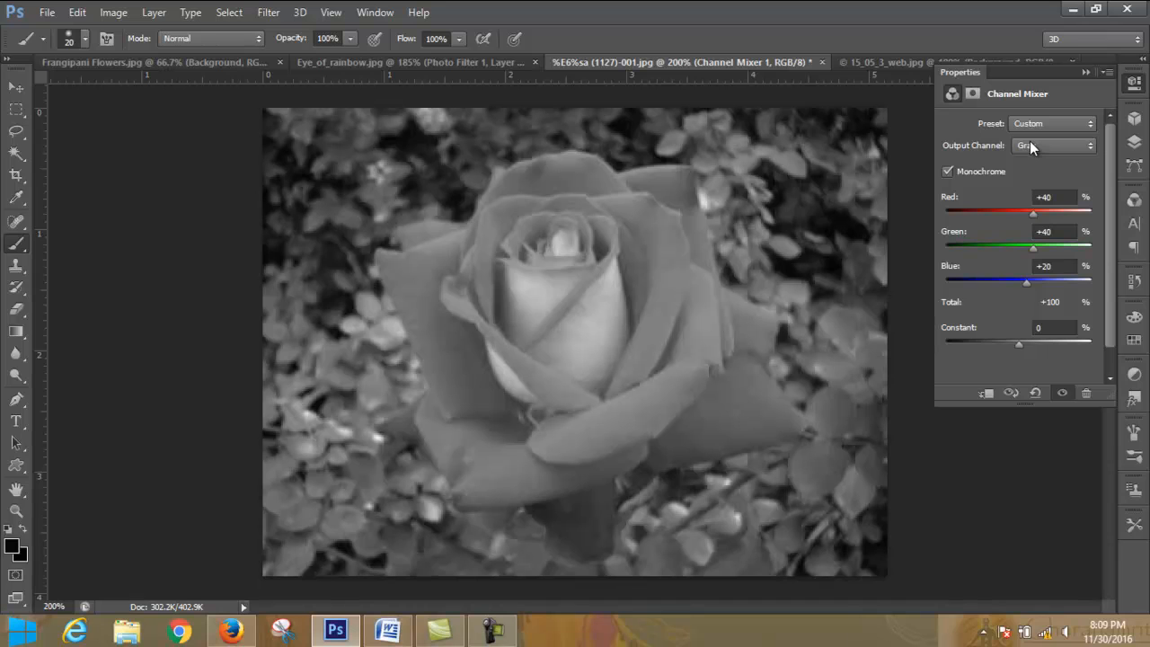
pyautogui.click(949, 169)
pyautogui.click(947, 172)
pyautogui.click(947, 172)
pyautogui.moveTo(1034, 214)
pyautogui.mouseDown()
pyautogui.moveTo(1067, 214)
pyautogui.moveTo(1014, 214)
pyautogui.moveTo(1040, 216)
pyautogui.moveTo(1014, 253)
pyautogui.moveTo(1047, 246)
pyautogui.moveTo(1055, 213)
pyautogui.moveTo(1001, 213)
pyautogui.moveTo(1051, 210)
pyautogui.mouseUp()
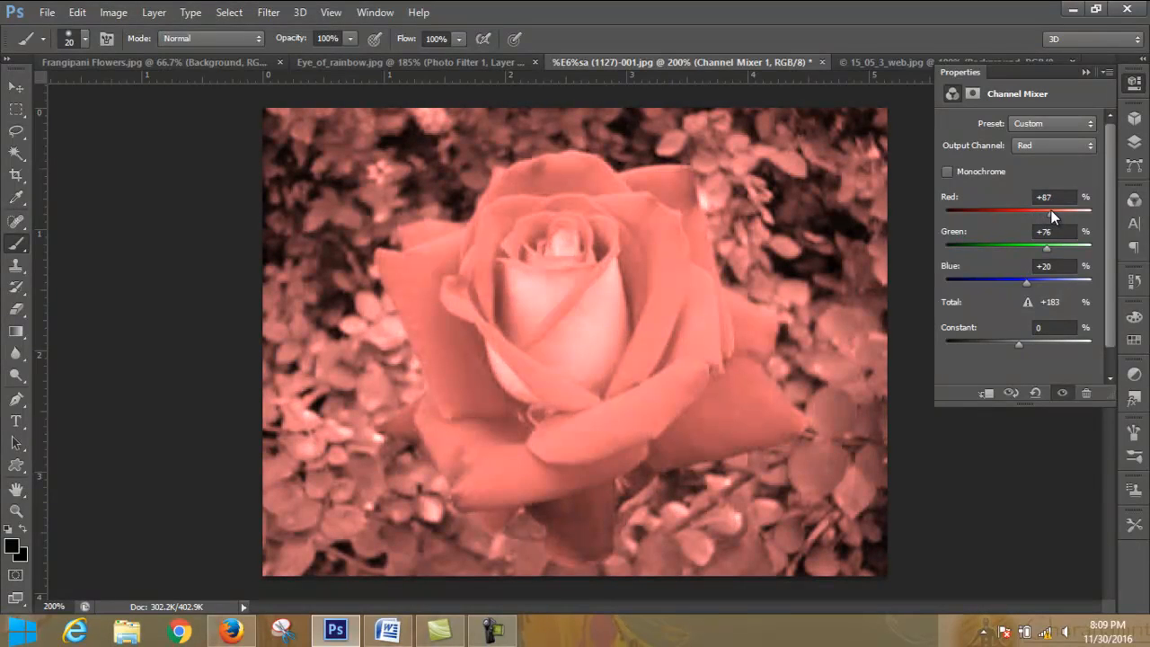
# - Turn Monochrome on and off again to reset the mix, and set Red to +5% and Green to -7%
pyautogui.click(947, 171)
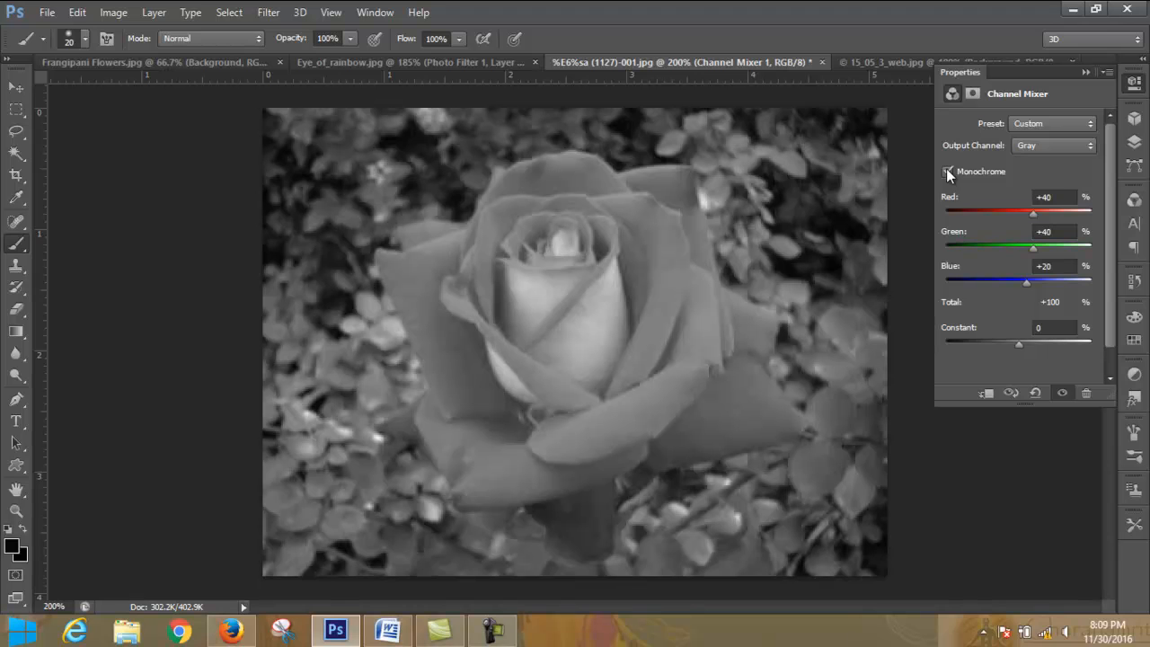
pyautogui.click(947, 171)
pyautogui.moveTo(1036, 215); pyautogui.dragTo(1017, 249)
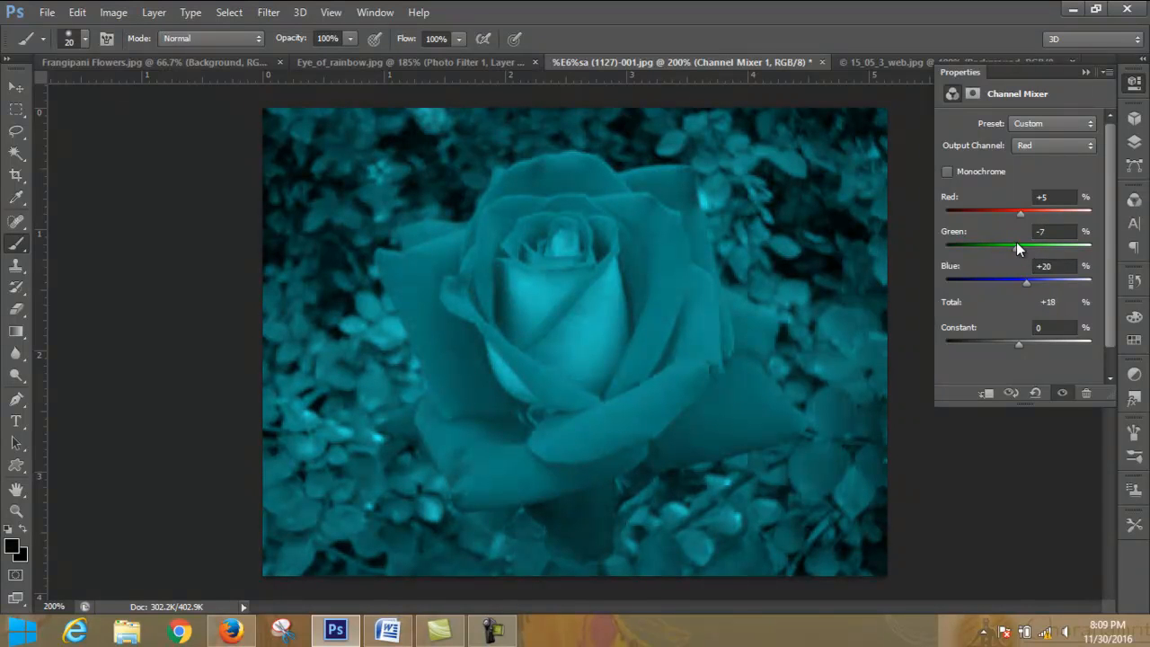
# - Switch the Channel Mixer's output channel to Green and return it to Red
pyautogui.click(1064, 144)
pyautogui.click(1064, 142)
pyautogui.click(1065, 142)
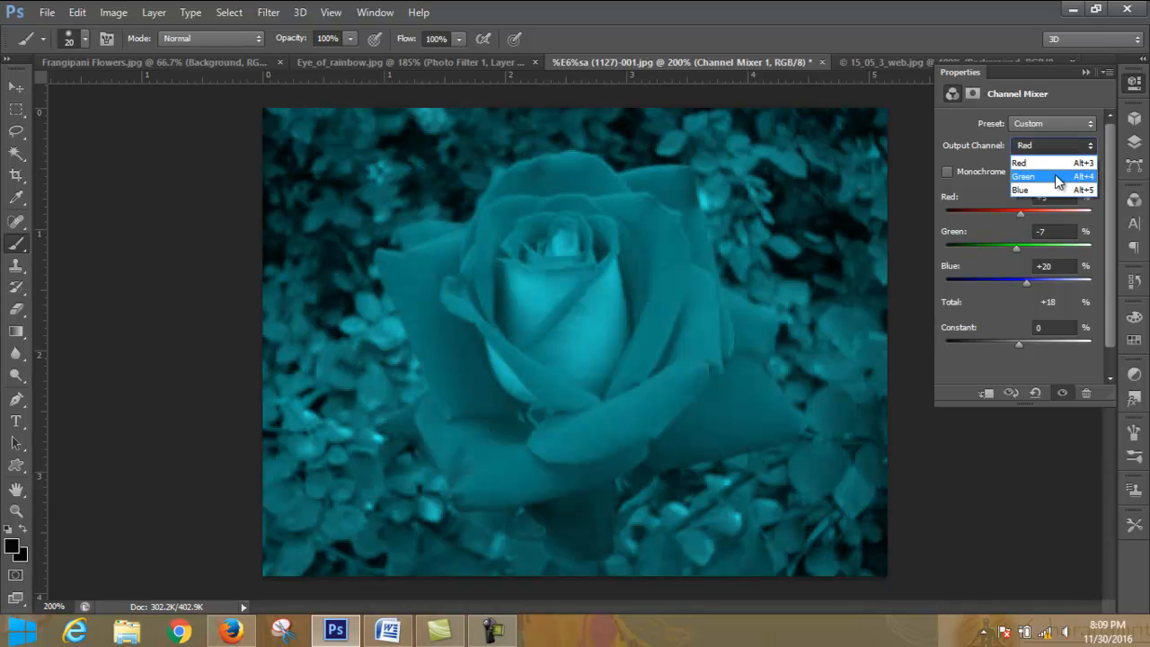
pyautogui.click(1056, 176)
pyautogui.click(1057, 146)
pyautogui.click(1068, 163)
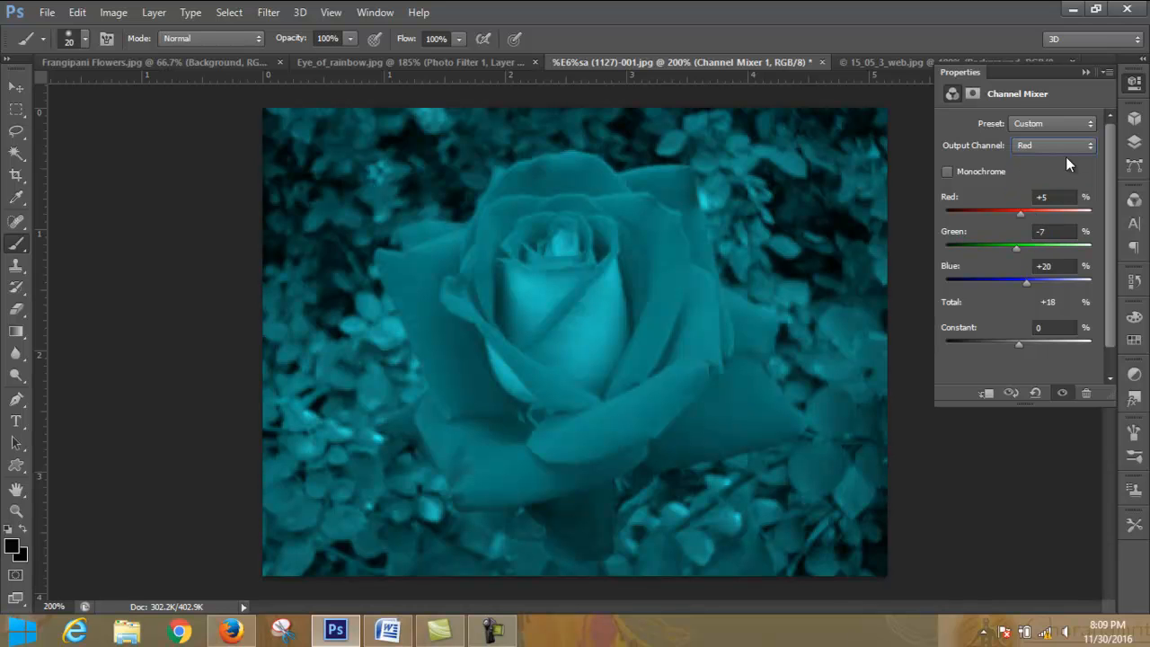
# - Apply the Black & White Infrared (RGB) preset to the Channel Mixer, and go through the filter presets down to Black & White with Red Filter
pyautogui.click(1063, 125)
pyautogui.click(1064, 125)
pyautogui.click(1064, 126)
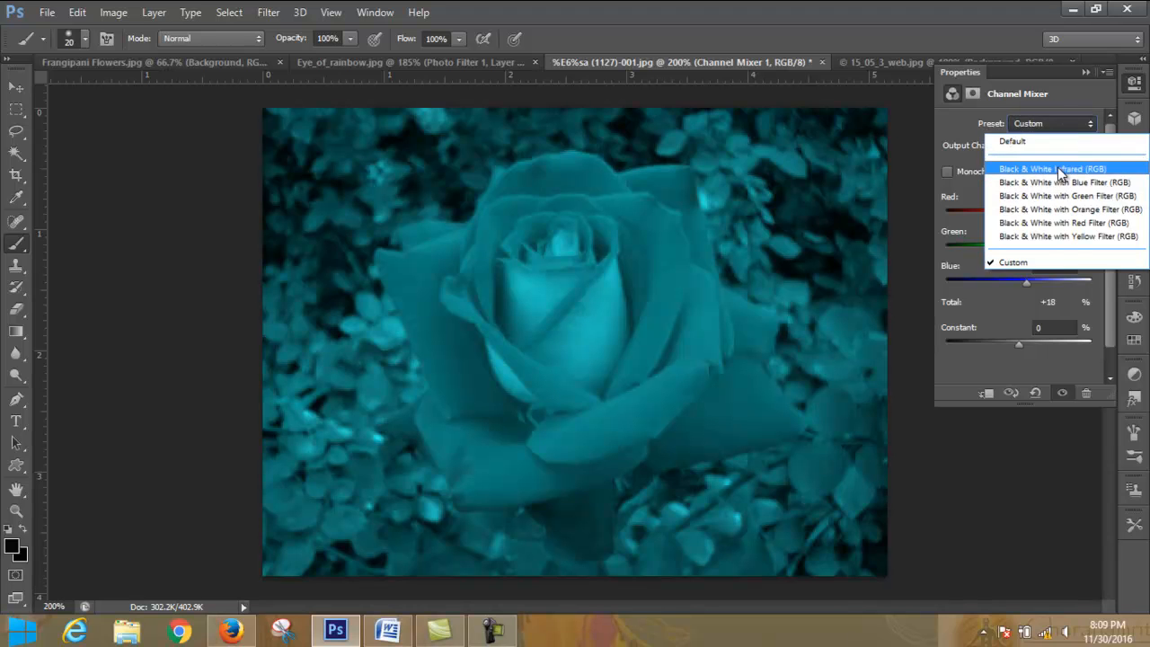
pyautogui.click(1061, 170)
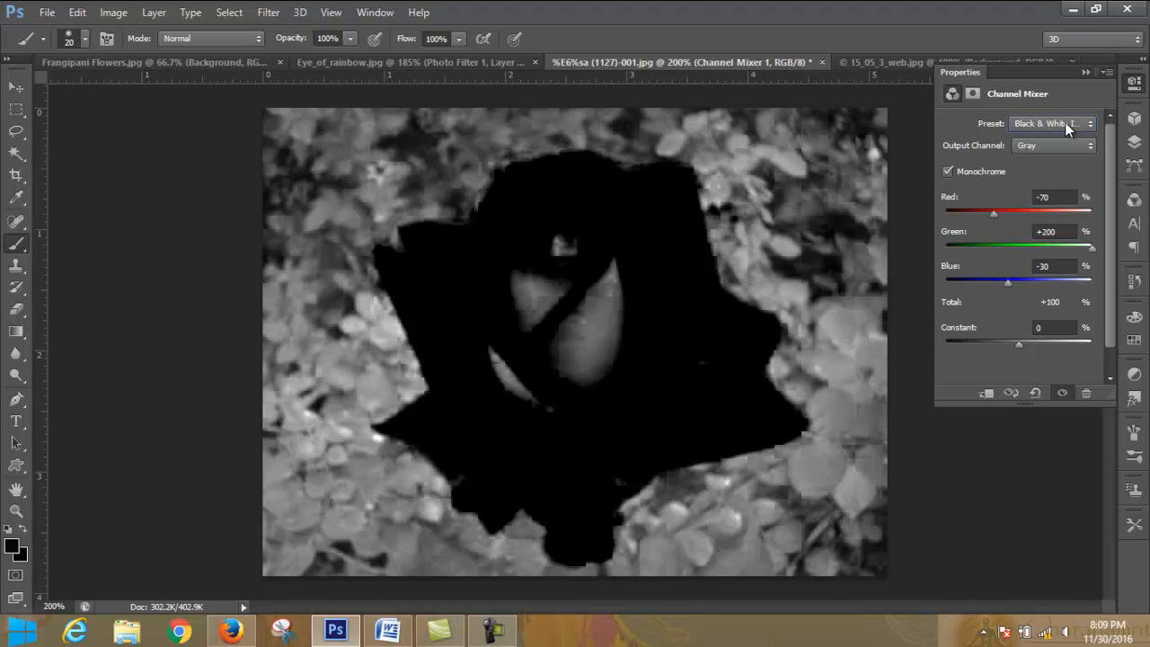
pyautogui.scroll(-1, 1066, 130)
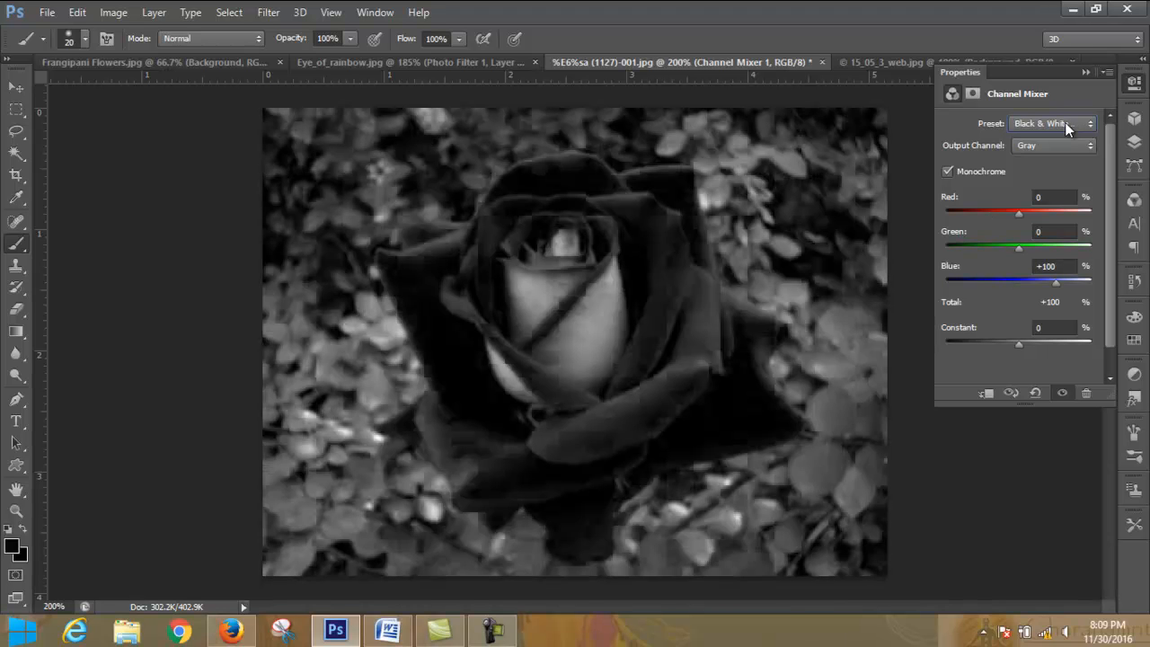
pyautogui.scroll(-2, 1065, 122)
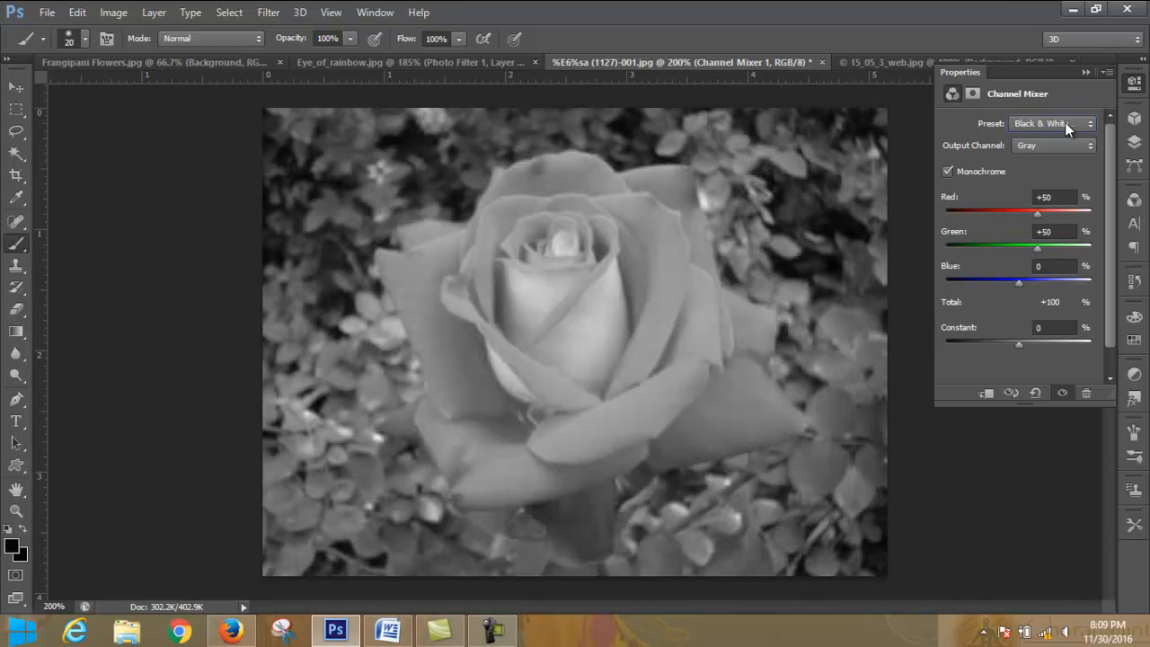
pyautogui.scroll(-1, 1067, 129)
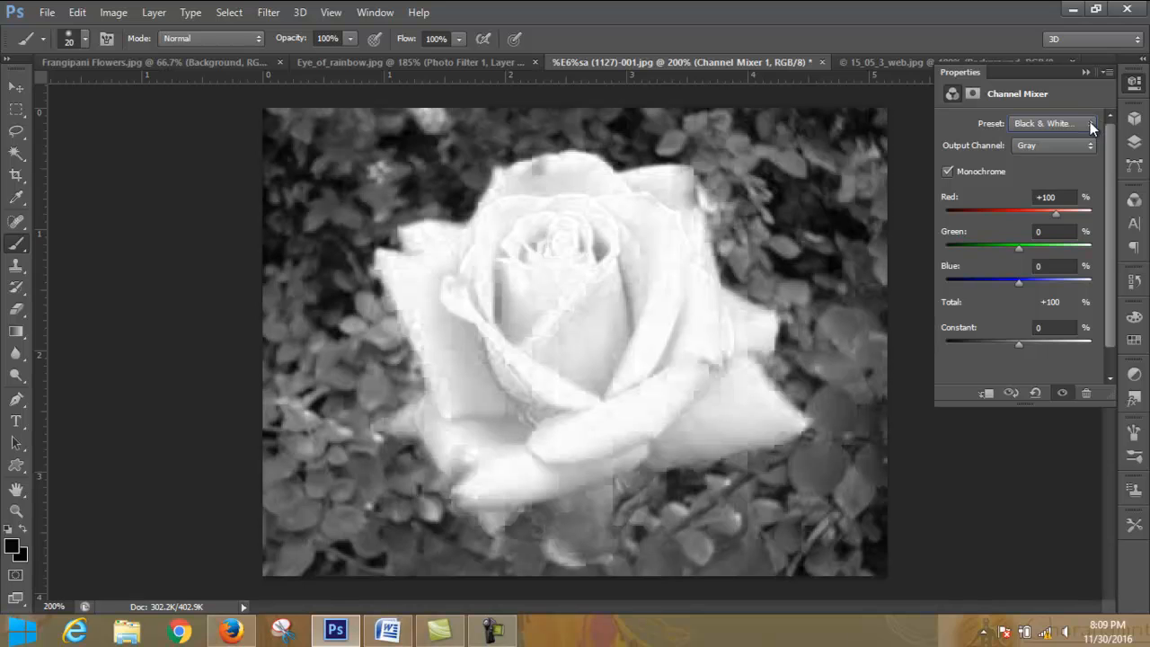
# - Reapply the Black & White with Red Filter preset, and change it to Black & White with Yellow Filter (RGB)
pyautogui.click(1092, 125)
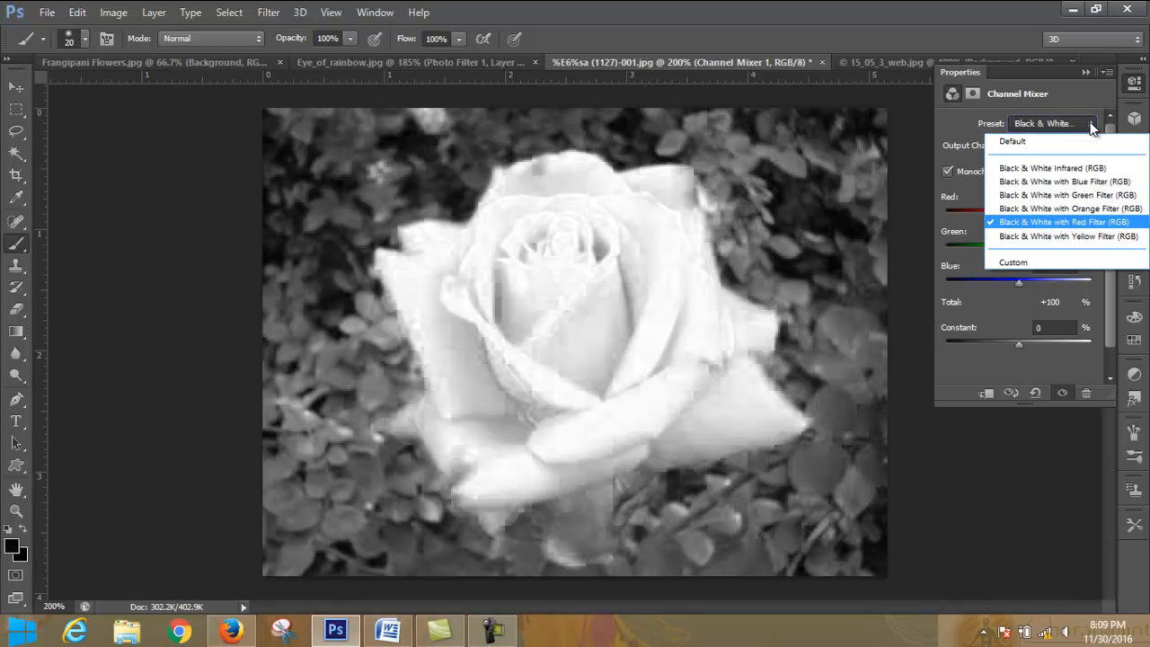
pyautogui.click(1105, 225)
pyautogui.click(1066, 127)
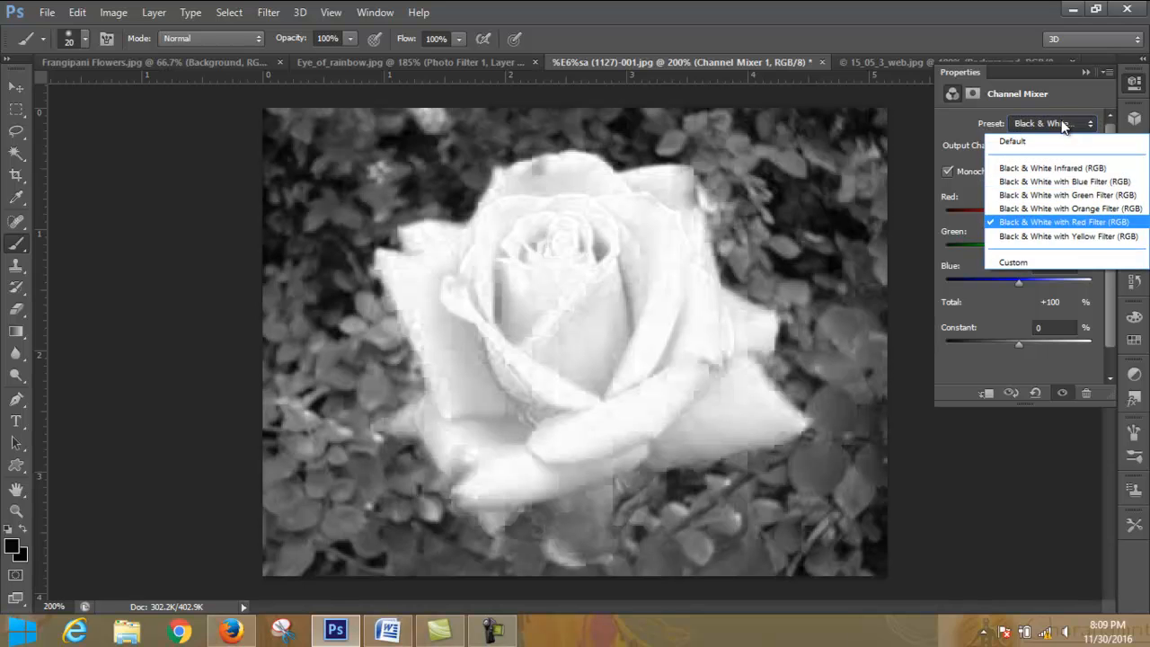
pyautogui.click(1098, 238)
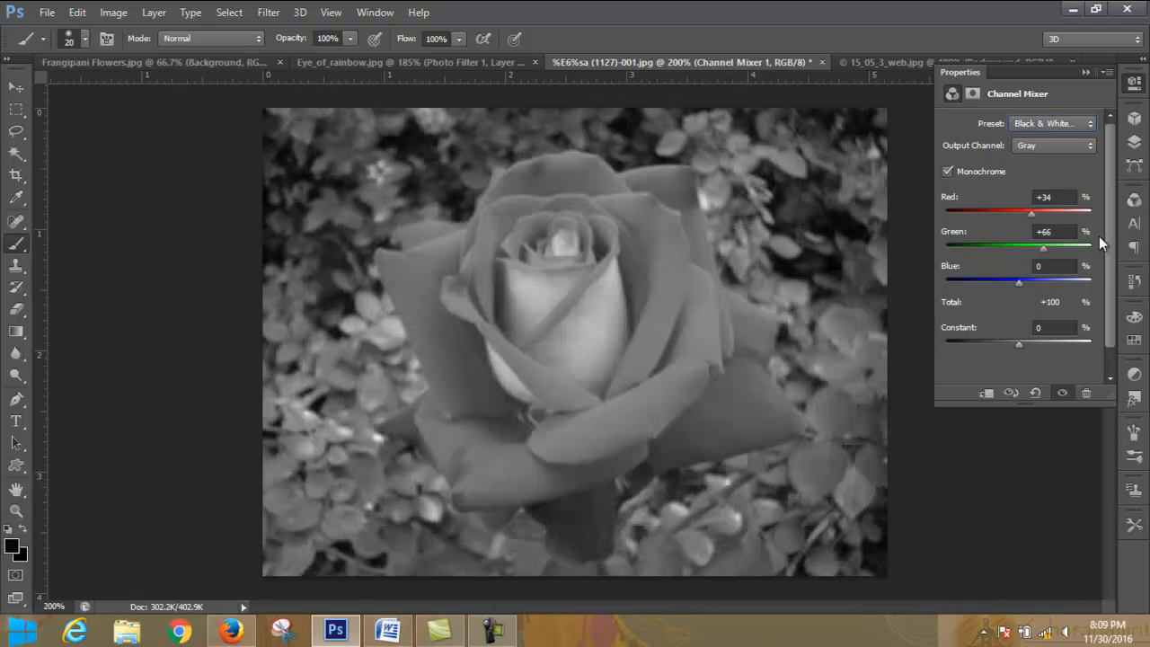
# - Restore the Channel Mixer's Default preset, switch Monochrome on and off, and set the preset back to Default
pyautogui.click(1067, 124)
pyautogui.click(1064, 140)
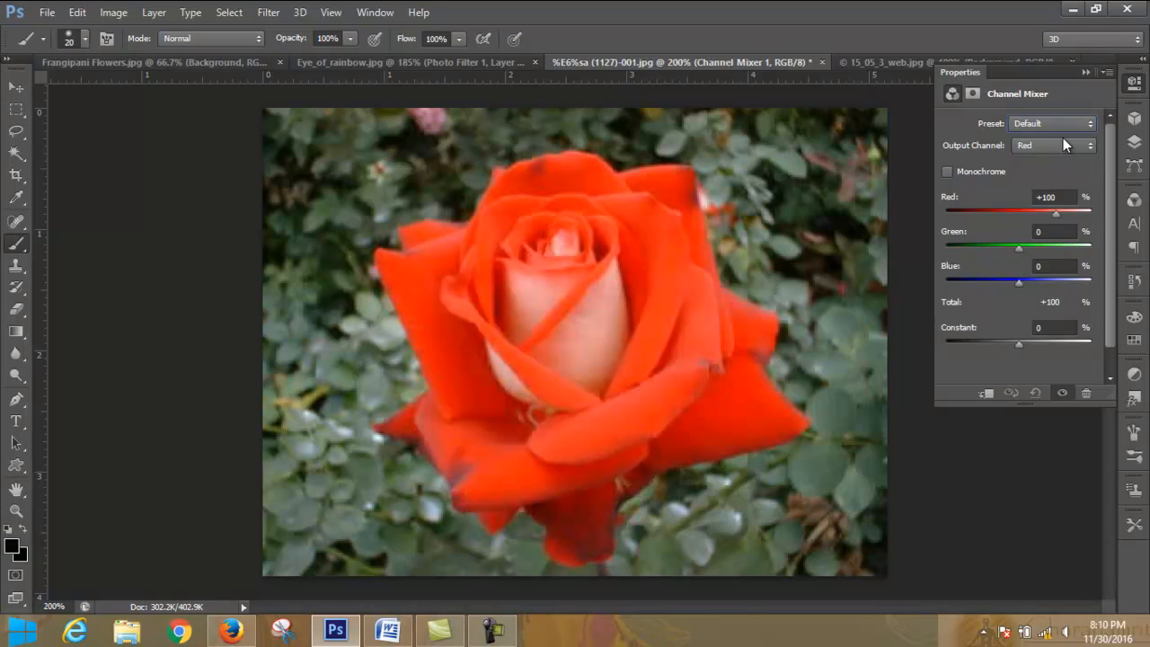
pyautogui.click(949, 170)
pyautogui.click(948, 171)
pyautogui.click(1090, 123)
pyautogui.click(1076, 143)
# - Hide the Channel Mixer layer and add a Color Lookup adjustment layer to the rose photo
pyautogui.click(1085, 72)
pyautogui.click(1134, 141)
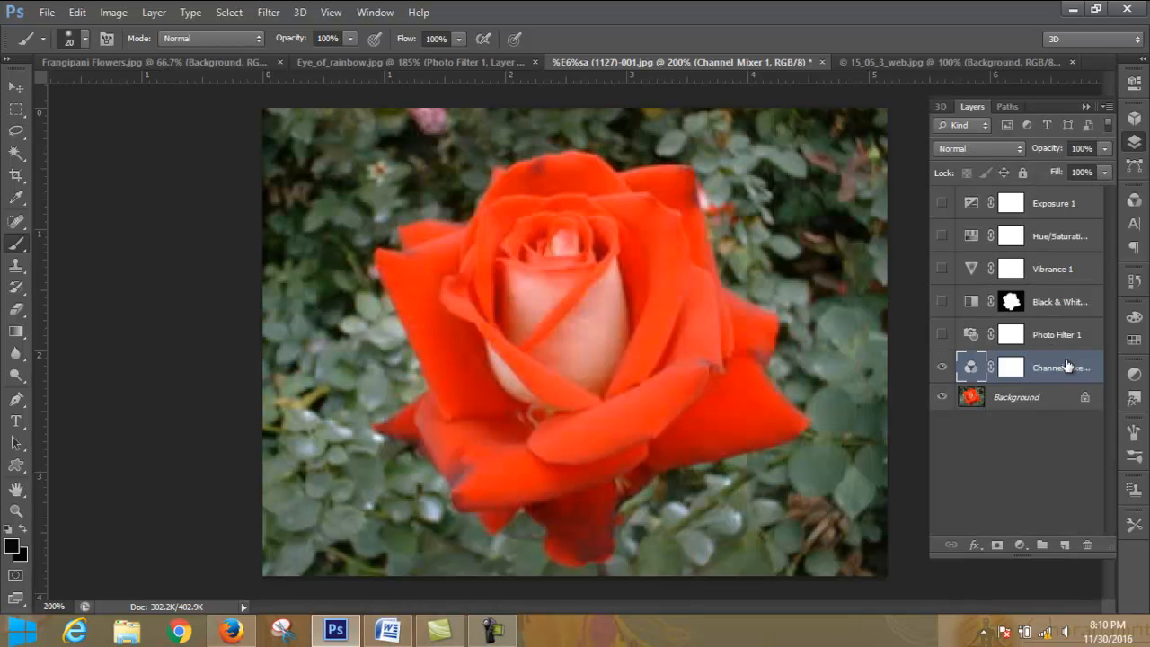
pyautogui.click(942, 367)
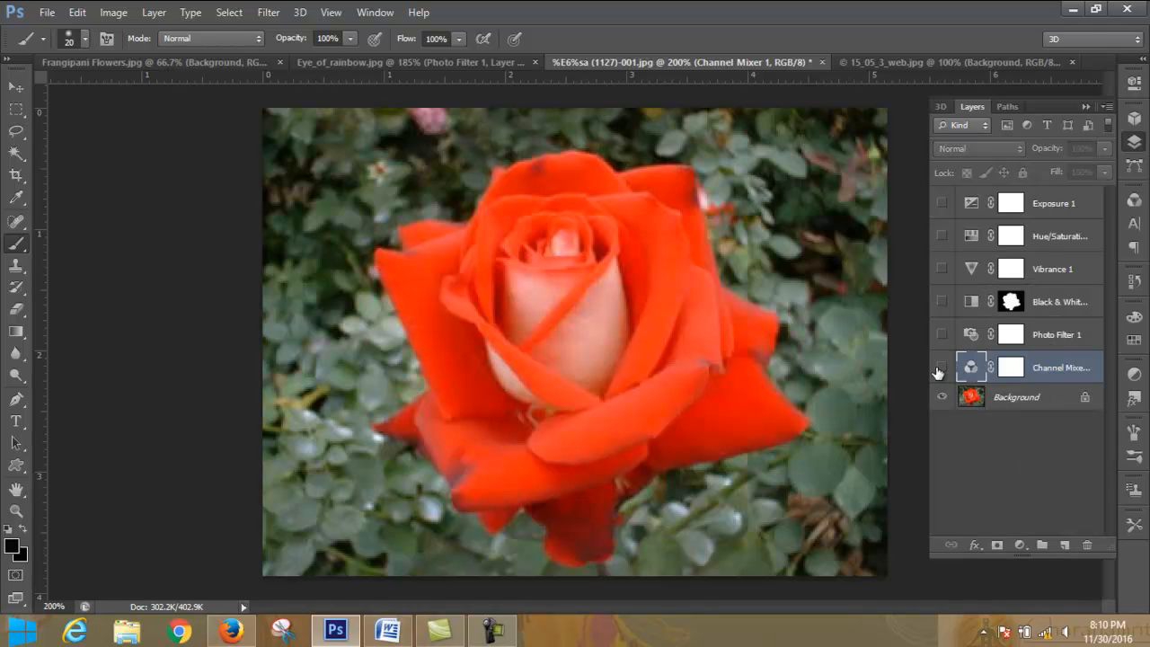
pyautogui.click(1025, 546)
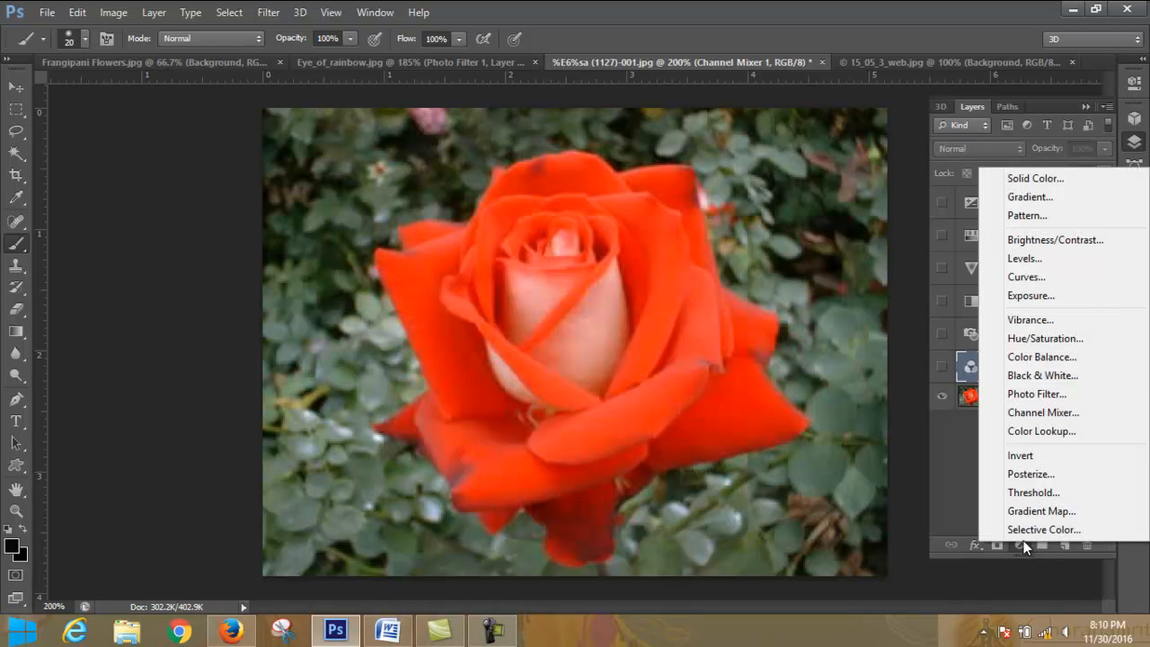
pyautogui.click(1064, 432)
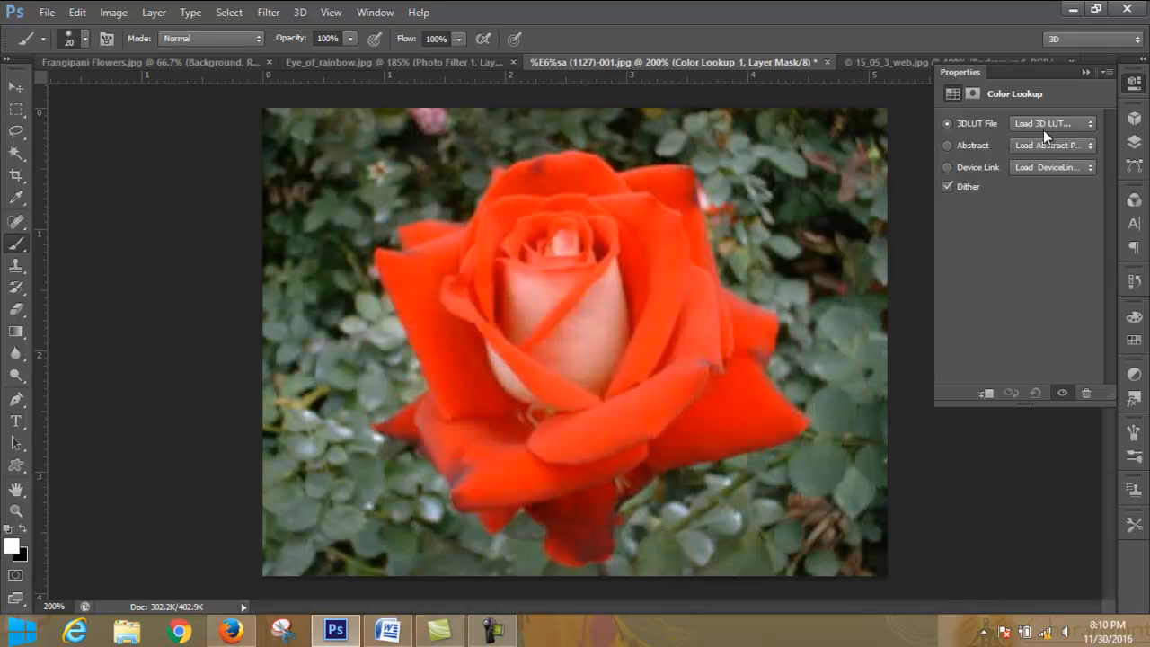
pyautogui.click(945, 146)
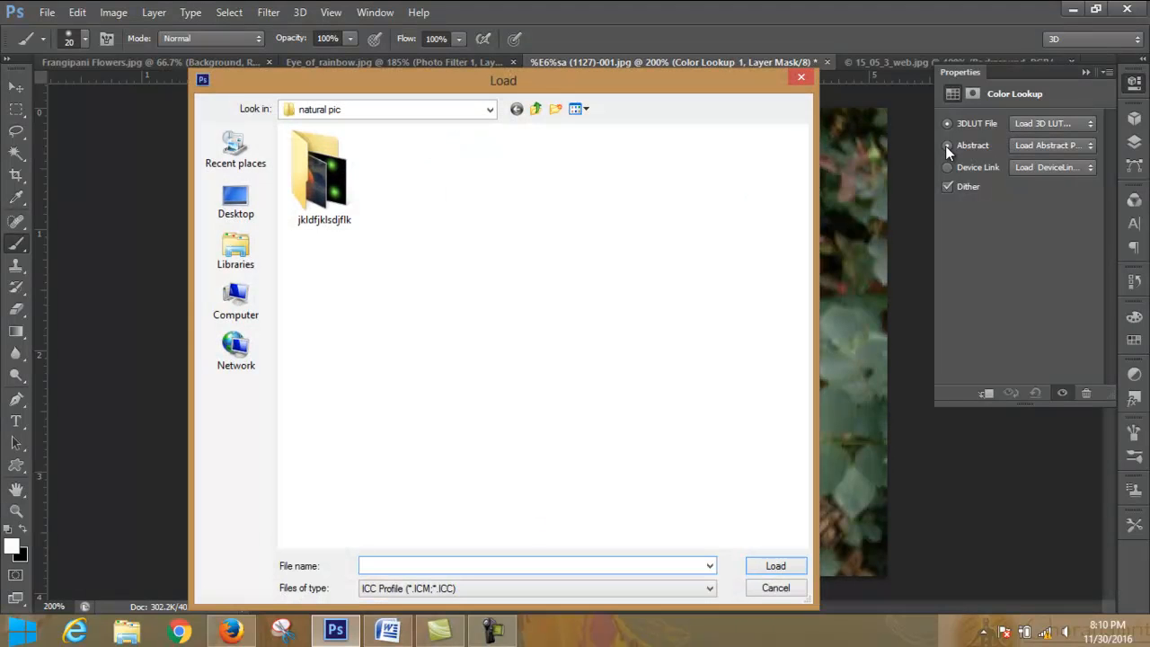
pyautogui.click(1052, 144)
pyautogui.click(803, 78)
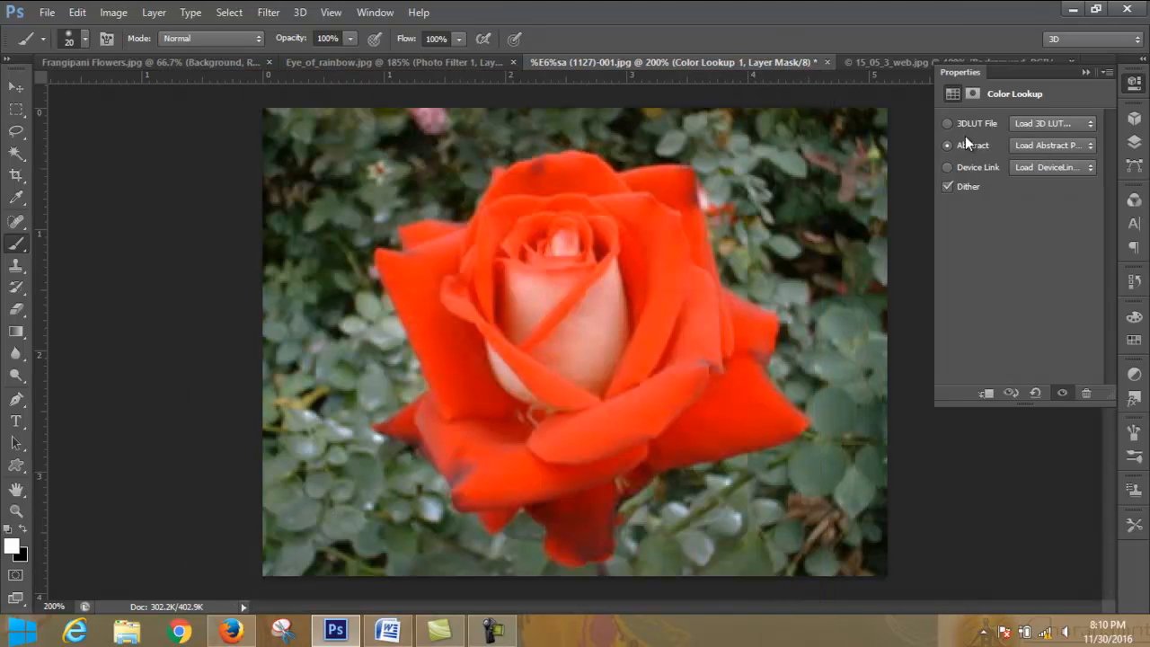
pyautogui.click(948, 123)
pyautogui.click(801, 77)
pyautogui.click(947, 167)
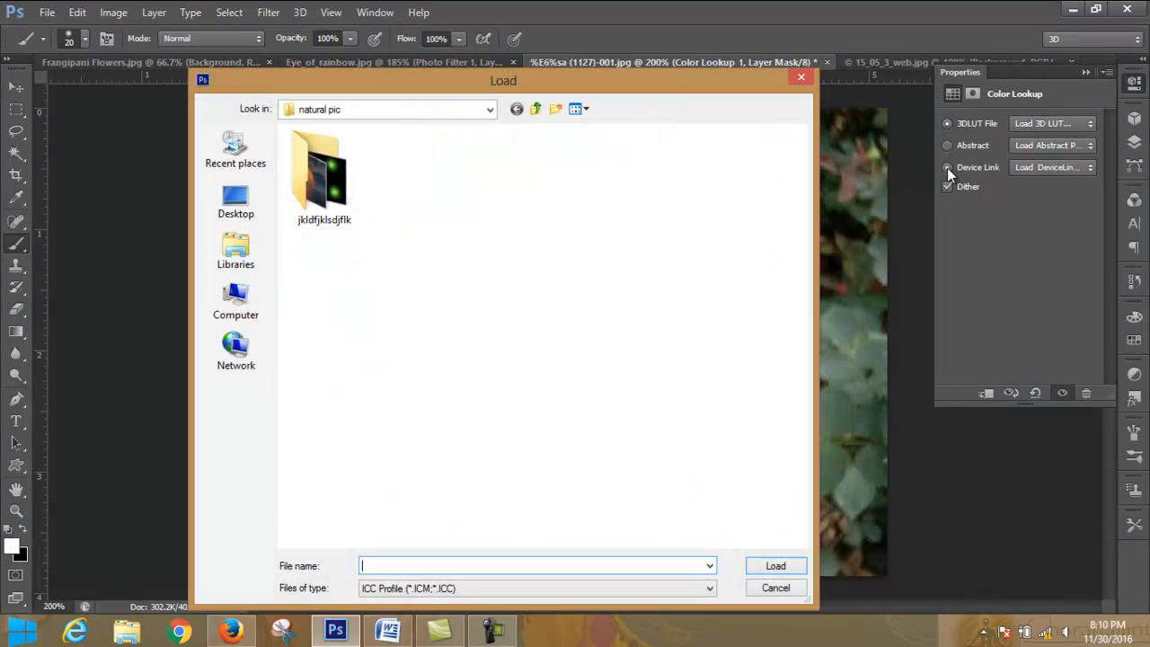
pyautogui.click(803, 77)
# - Apply the AnimePalette device link profile to the Color Lookup layer, and replace it with ColorNegative
pyautogui.click(1058, 166)
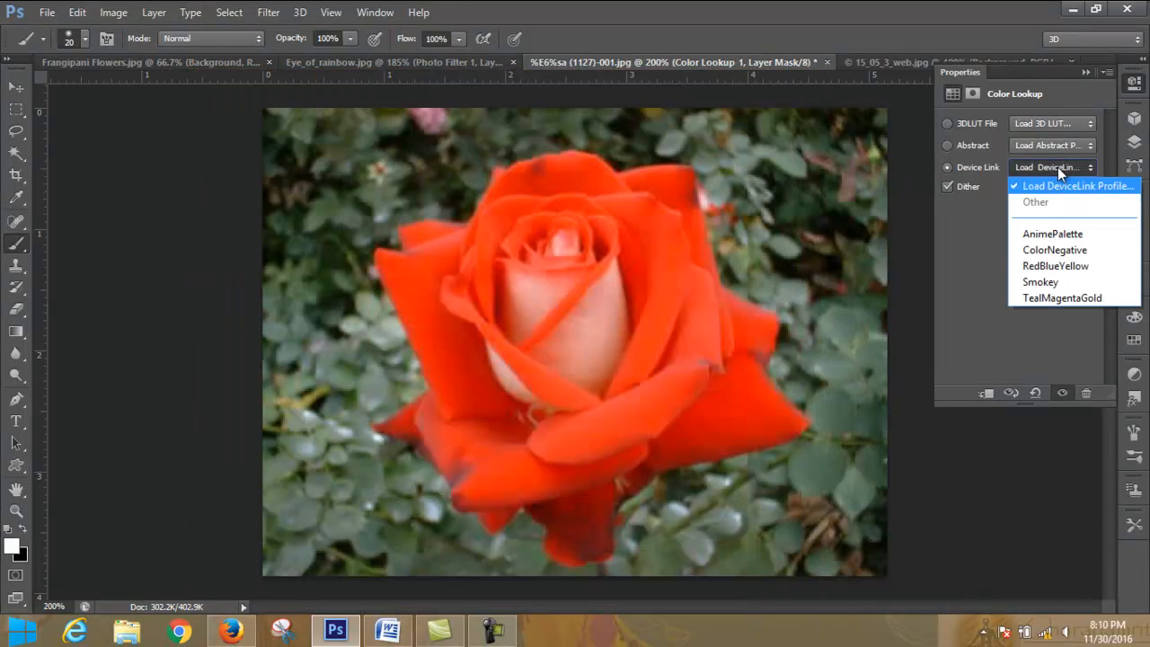
pyautogui.click(1051, 233)
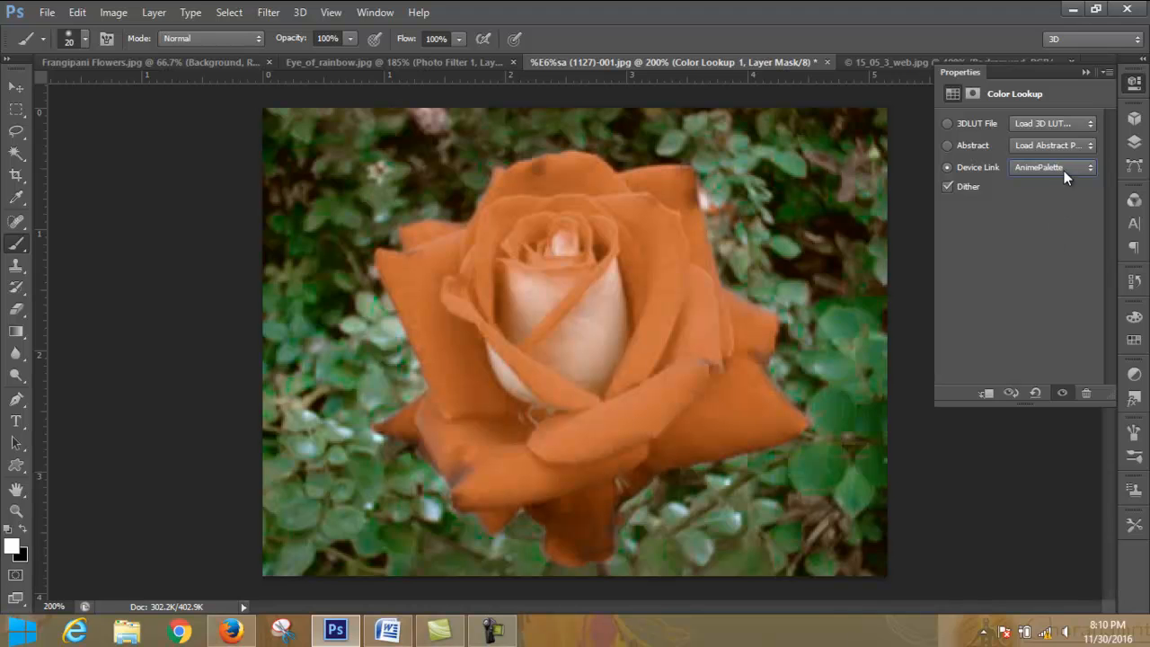
pyautogui.click(1064, 168)
pyautogui.click(1077, 250)
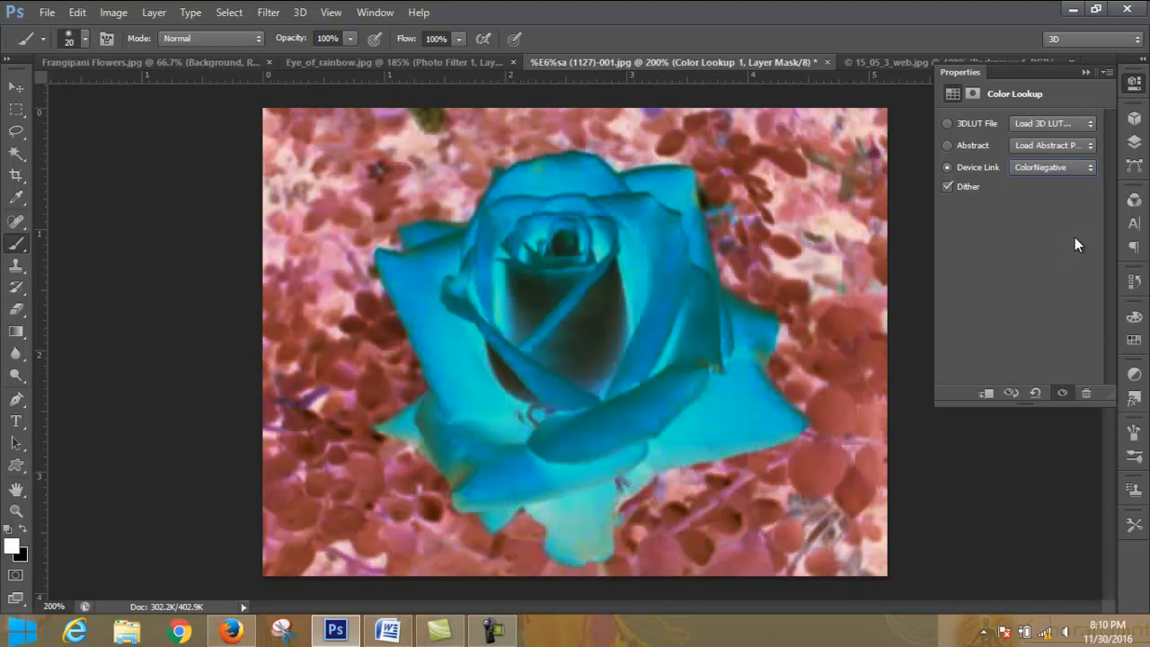
# - Try the abstract profiles Blacklight Poster, Cobalt-Carmine and Gold-Blue on the Color Lookup layer
pyautogui.click(1067, 145)
pyautogui.click(1082, 213)
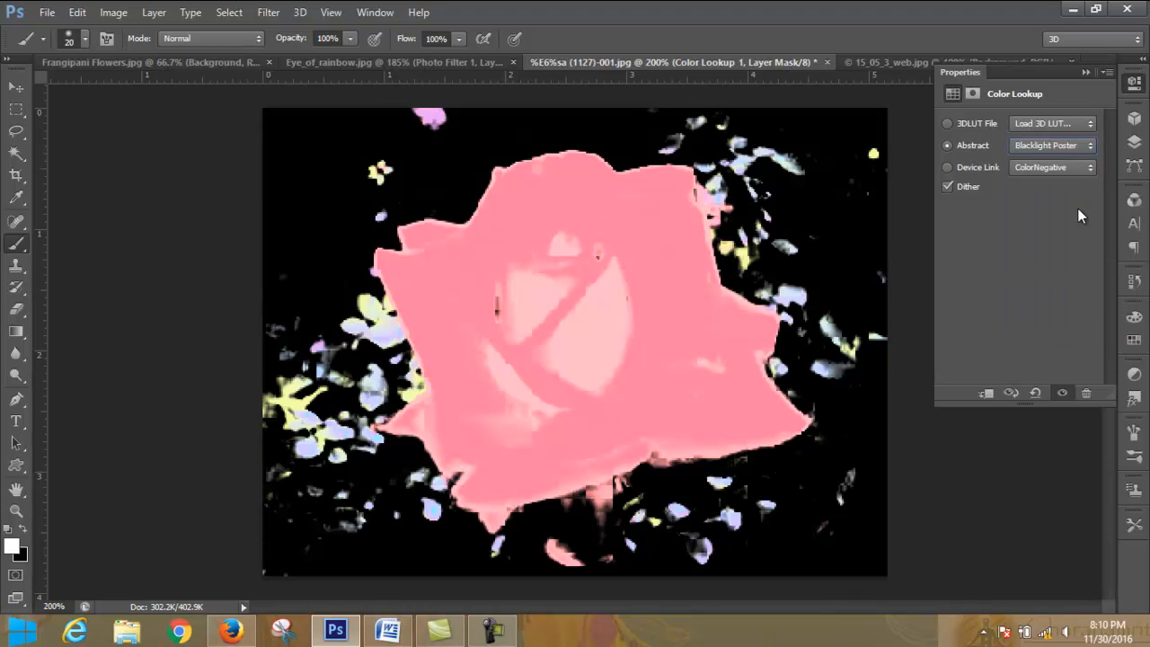
pyautogui.click(1067, 146)
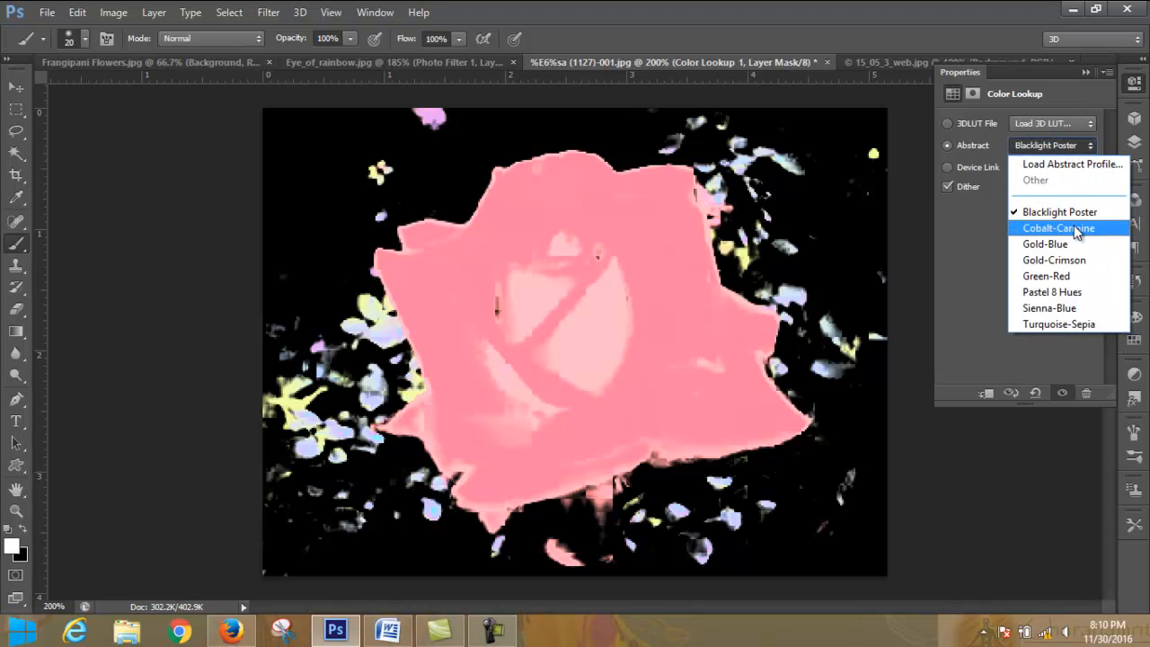
pyautogui.click(1079, 227)
pyautogui.click(1080, 147)
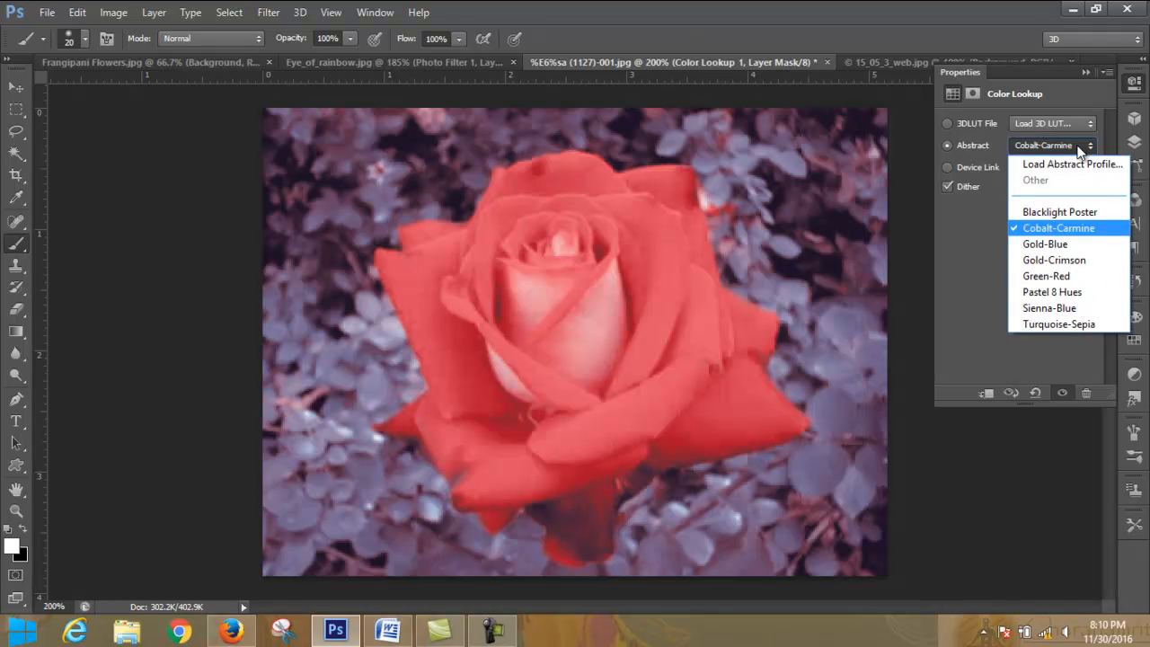
pyautogui.click(1081, 244)
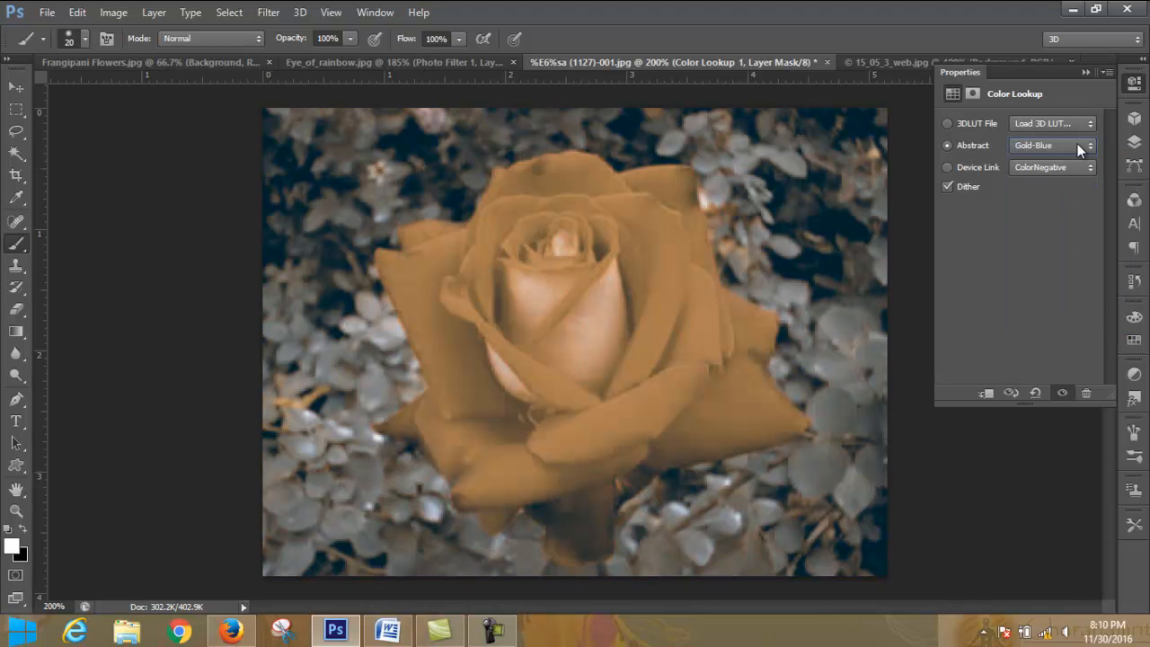
pyautogui.click(1083, 167)
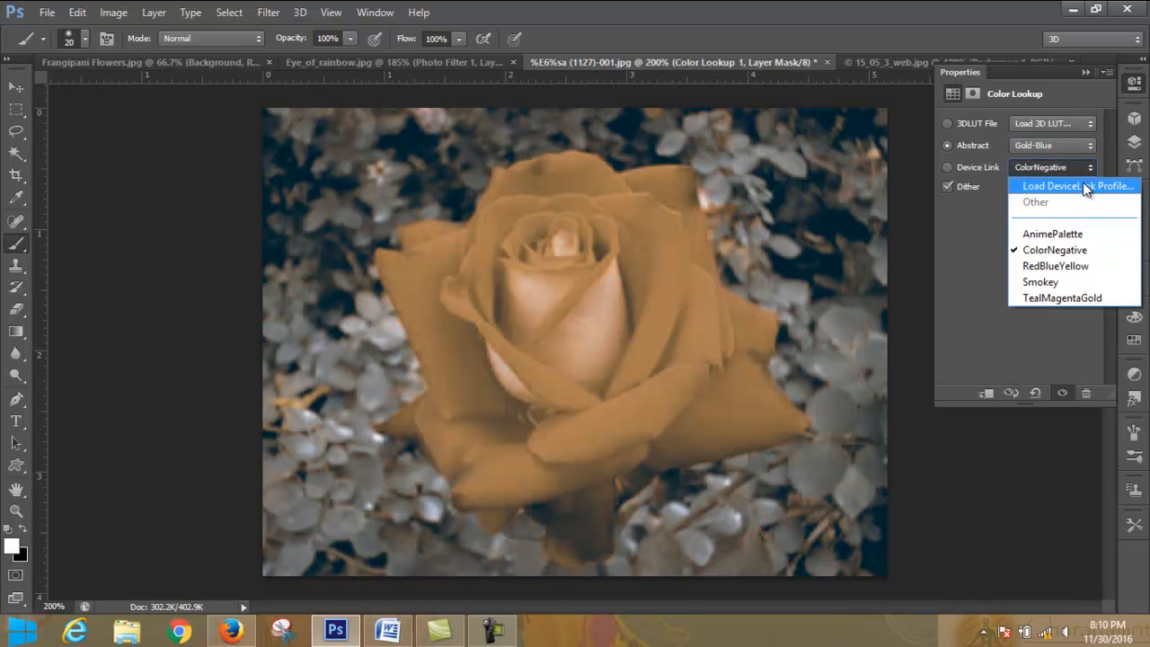
pyautogui.click(1078, 186)
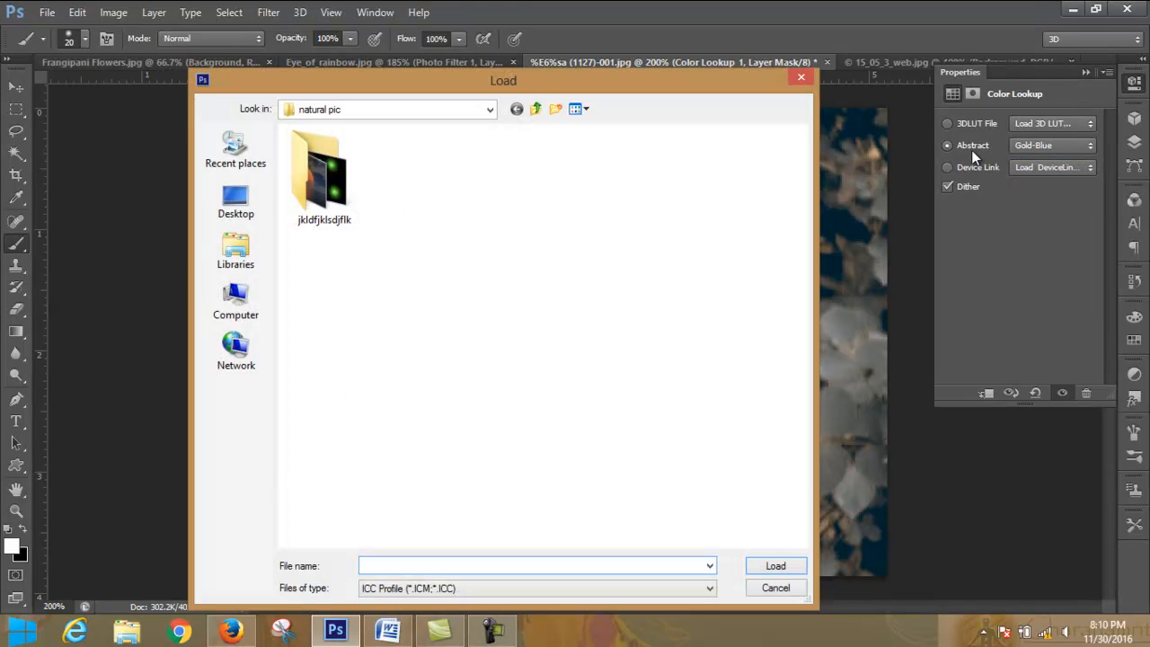
pyautogui.click(803, 79)
pyautogui.click(1063, 144)
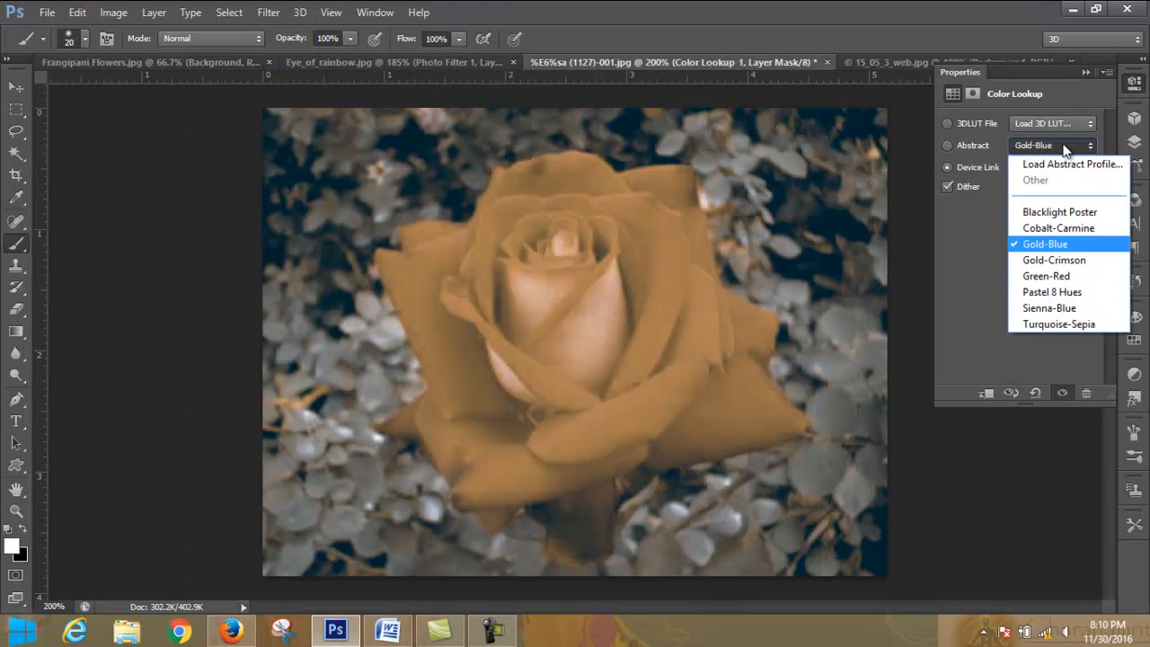
pyautogui.click(947, 145)
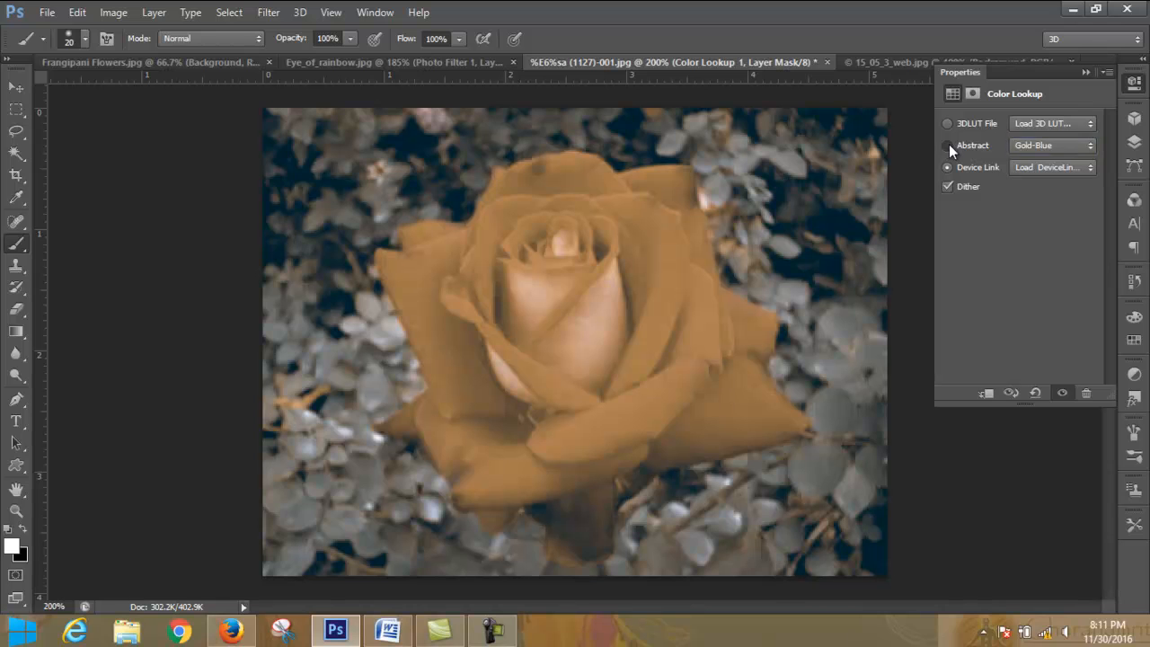
# - Apply the abstract profiles Blacklight Poster, Sienna-Blue and Turquoise-Sepia in turn to the Color Lookup layer
pyautogui.click(1086, 144)
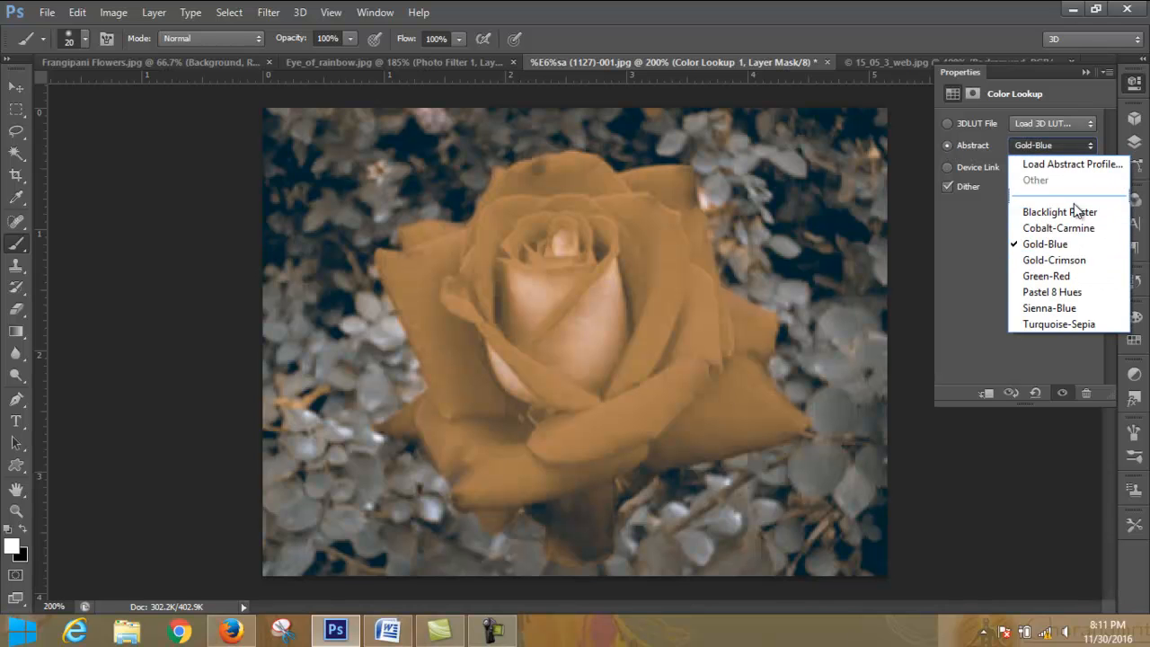
pyautogui.click(1074, 212)
pyautogui.click(1074, 146)
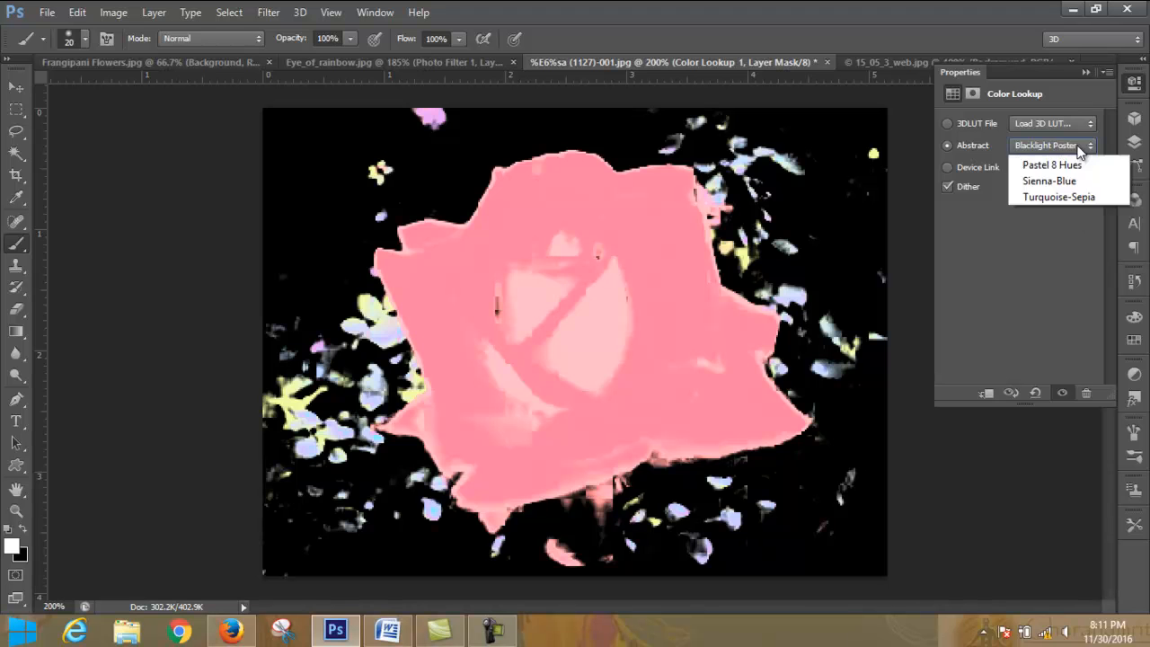
pyautogui.click(1077, 308)
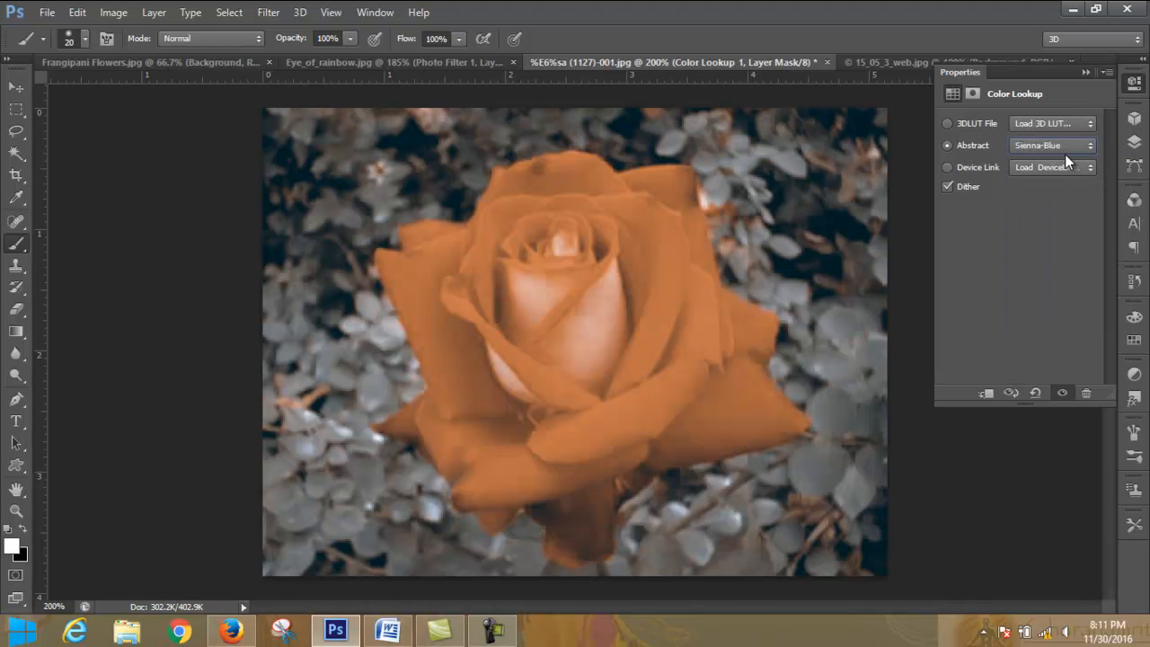
pyautogui.click(1065, 148)
pyautogui.click(1063, 325)
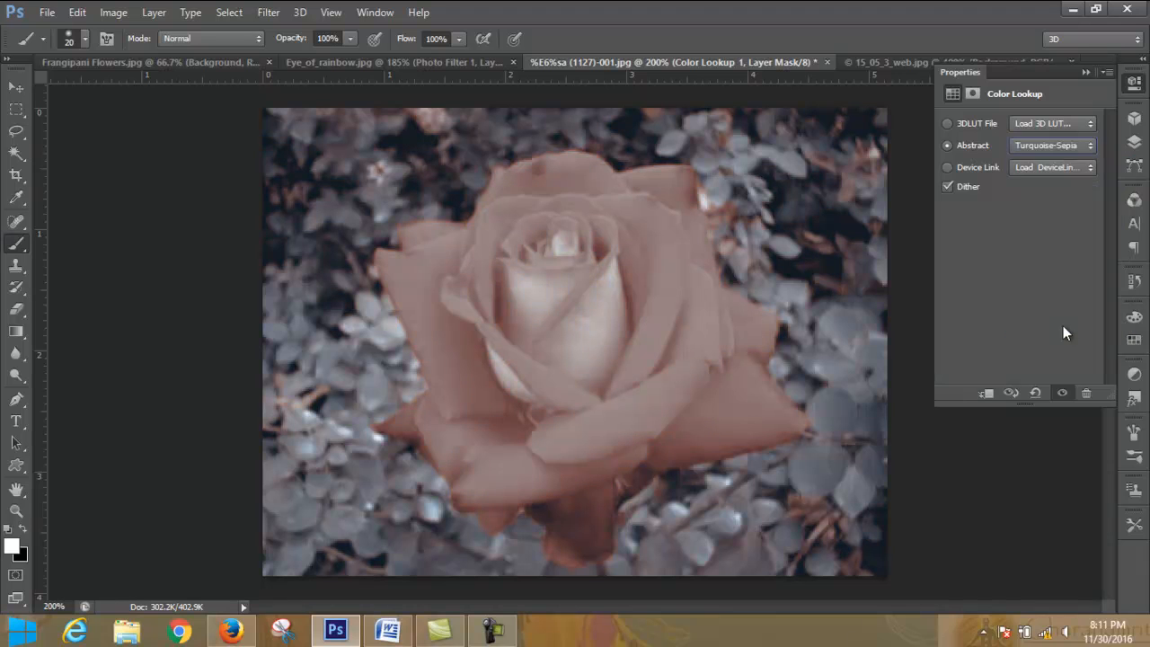
# - Try the 3DLUT files 2Strip.look, 3Strip.look and Bleach Bypass.look in turn on the Color Lookup layer
pyautogui.click(1068, 123)
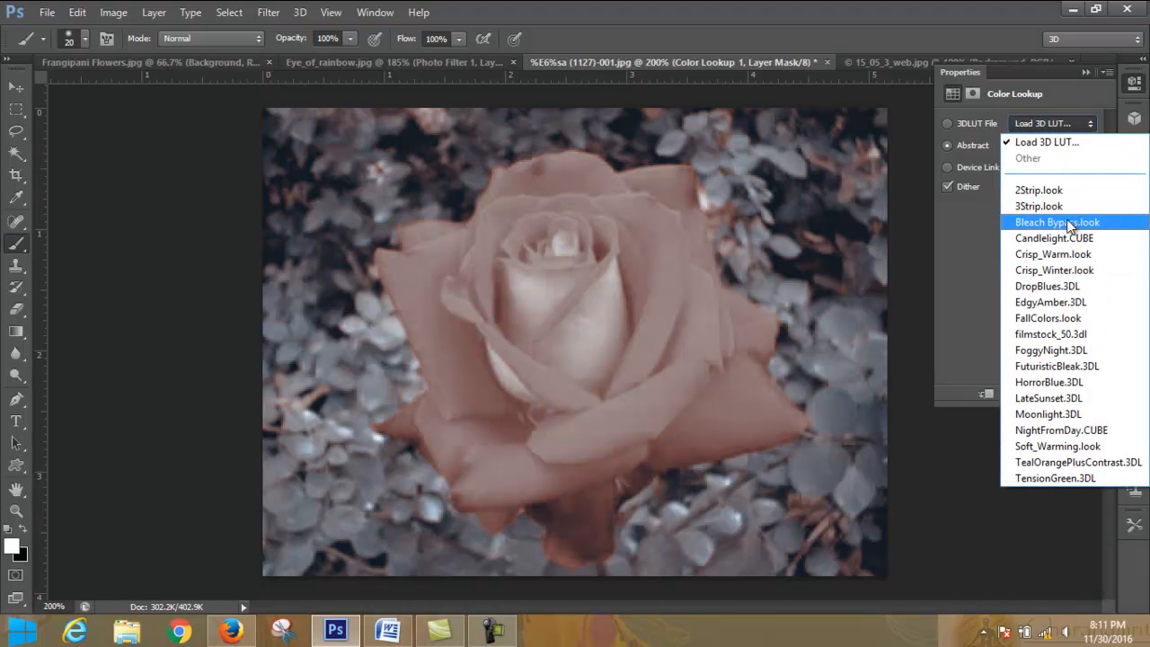
pyautogui.click(1076, 192)
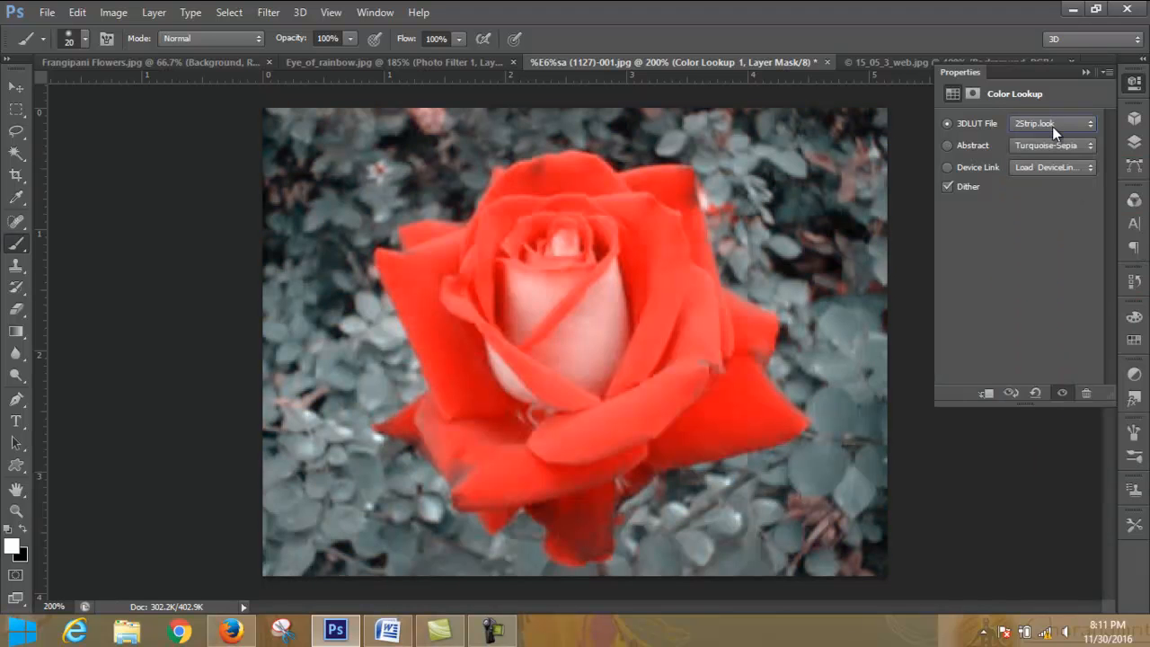
pyautogui.click(1053, 126)
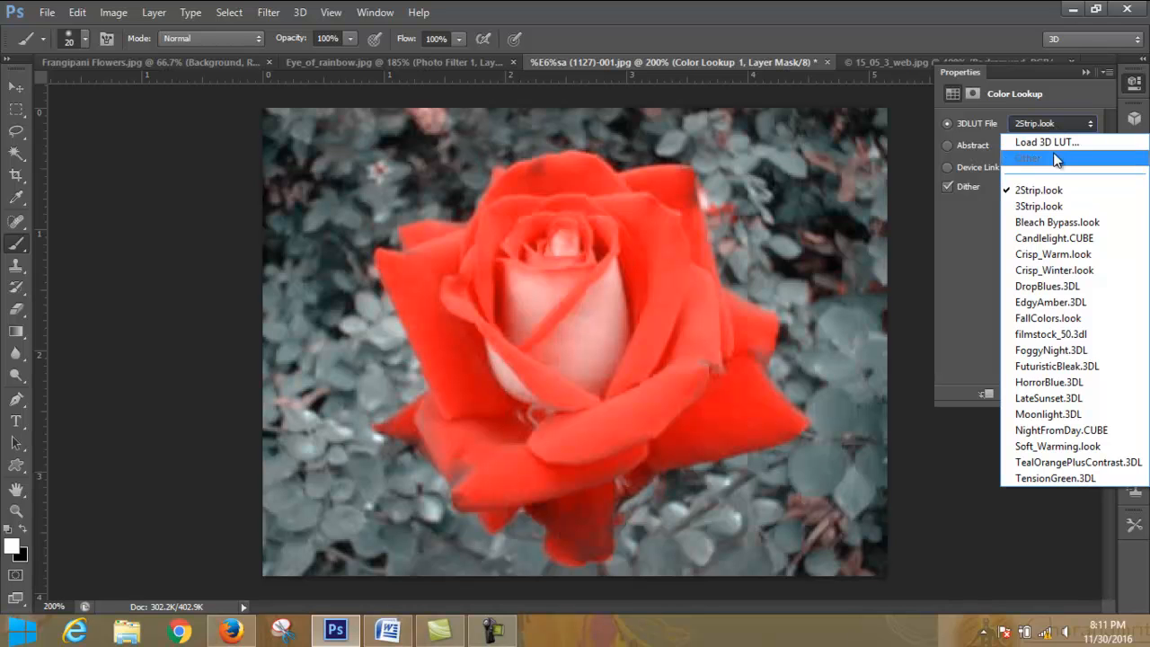
pyautogui.click(1063, 207)
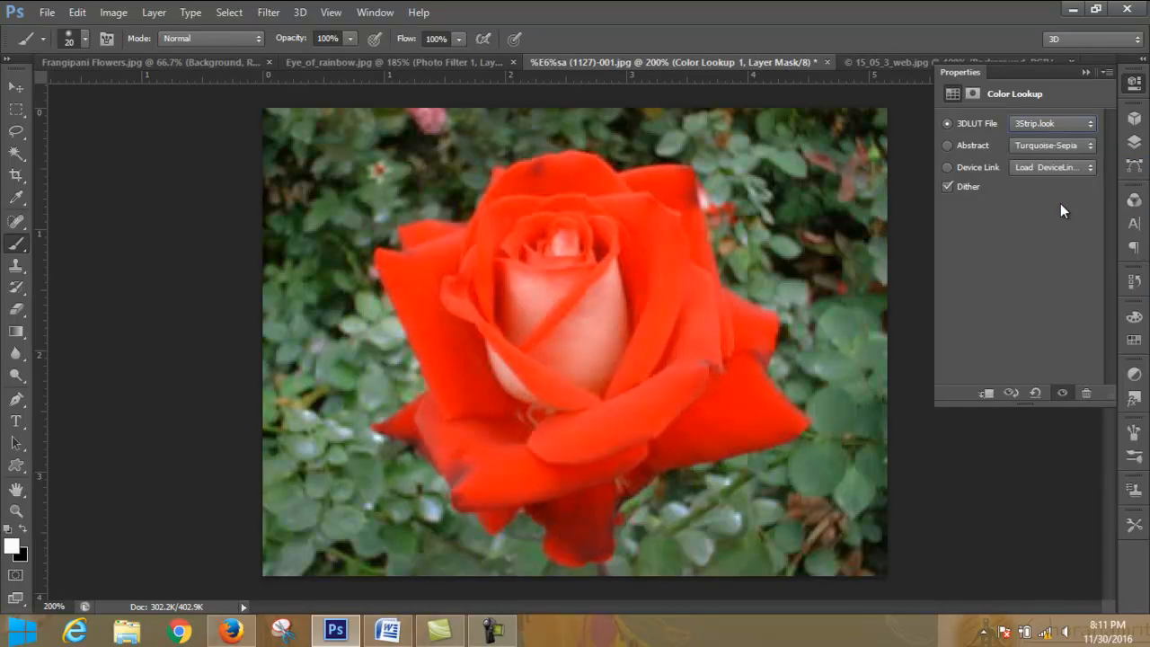
pyautogui.click(1056, 124)
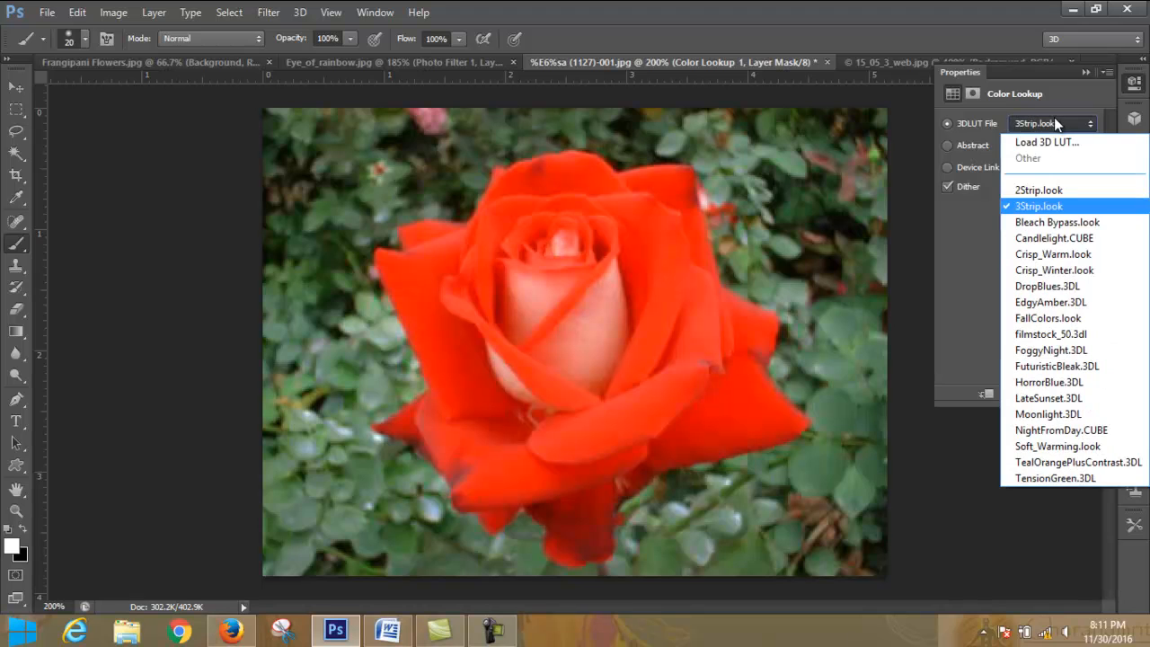
pyautogui.click(1059, 223)
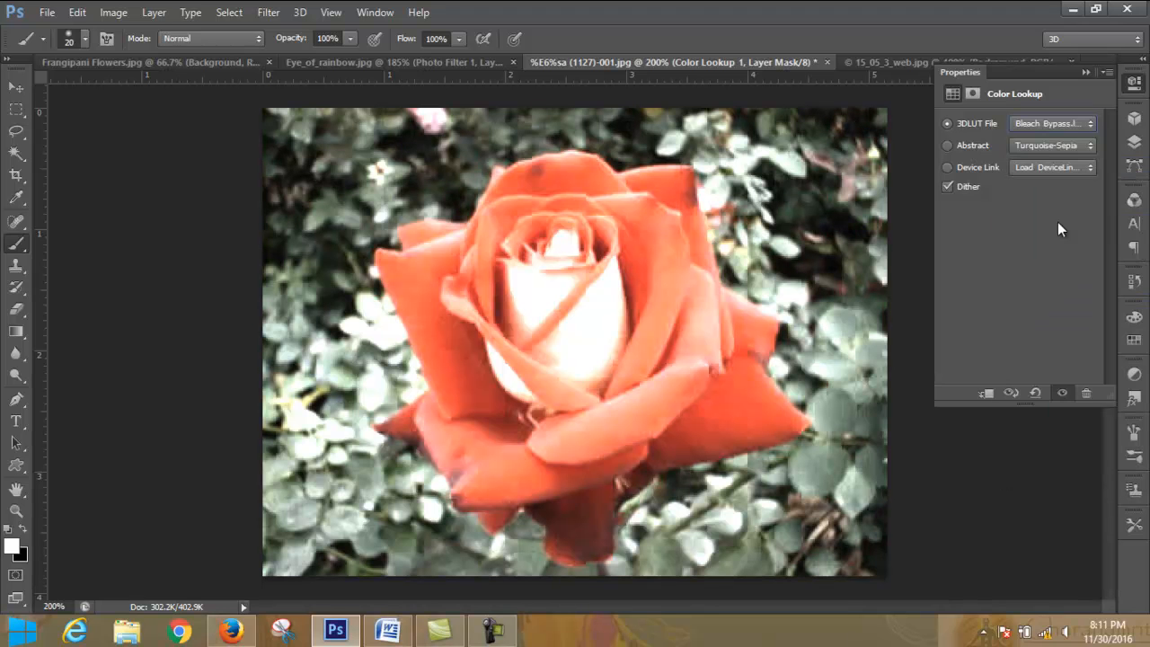
# - Try the 3DLUT files Candlelight.CUBE, Crisp_Warm.look and Crisp_Winter.look in turn on the Color Lookup layer
pyautogui.click(1070, 126)
pyautogui.click(1085, 237)
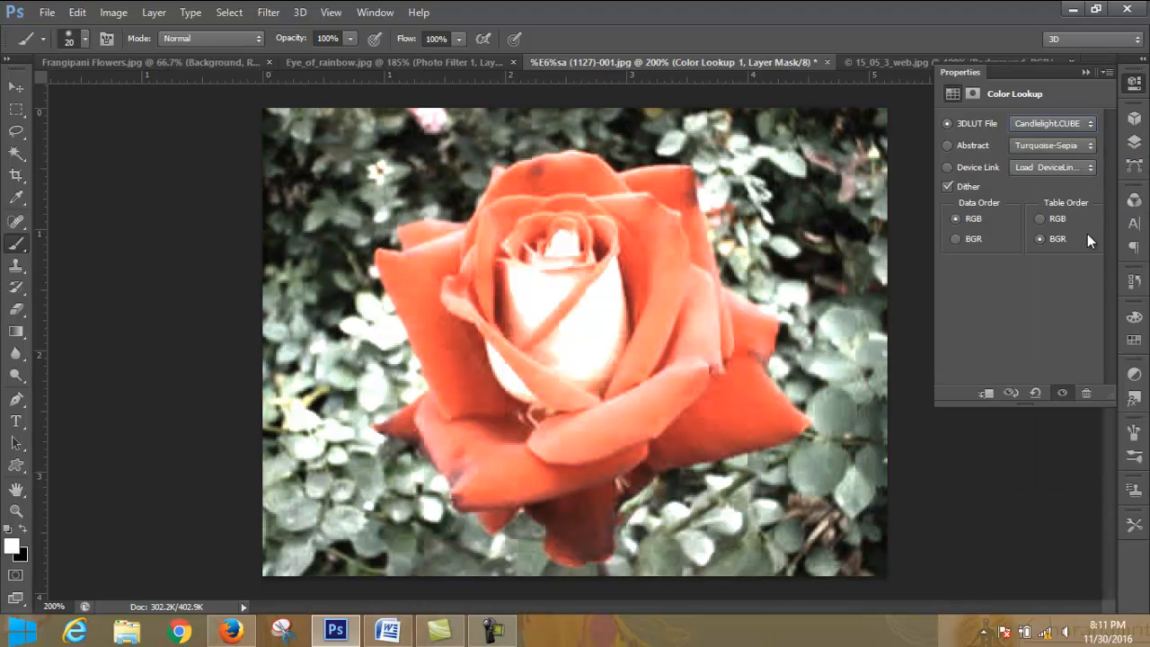
pyautogui.click(1077, 126)
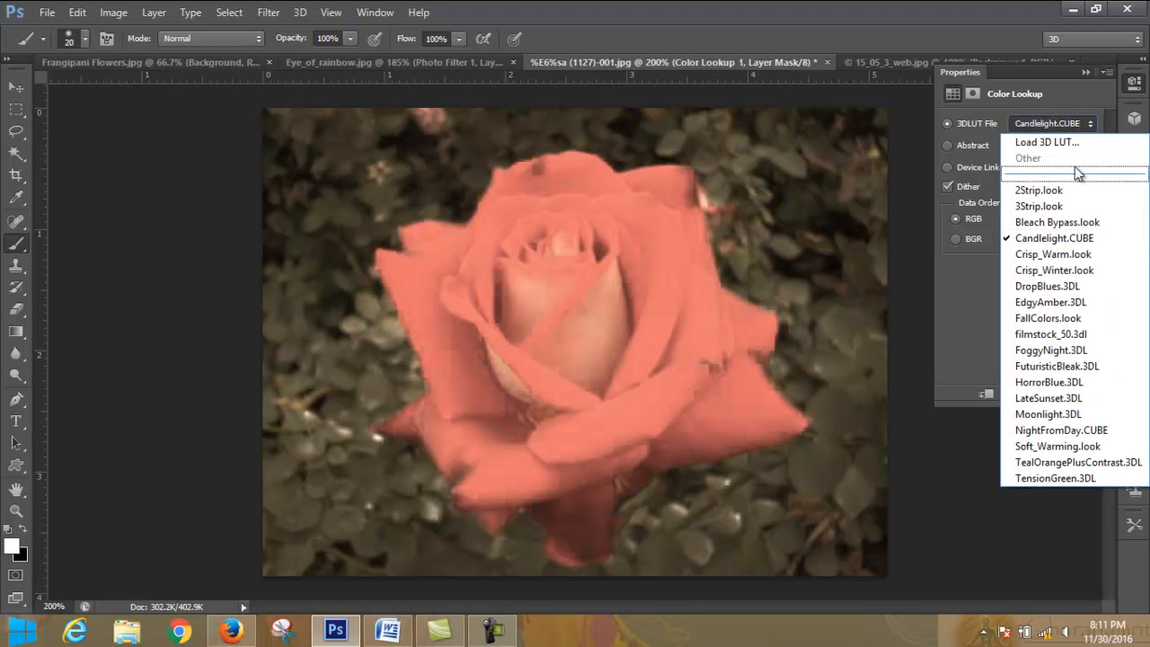
pyautogui.click(1081, 253)
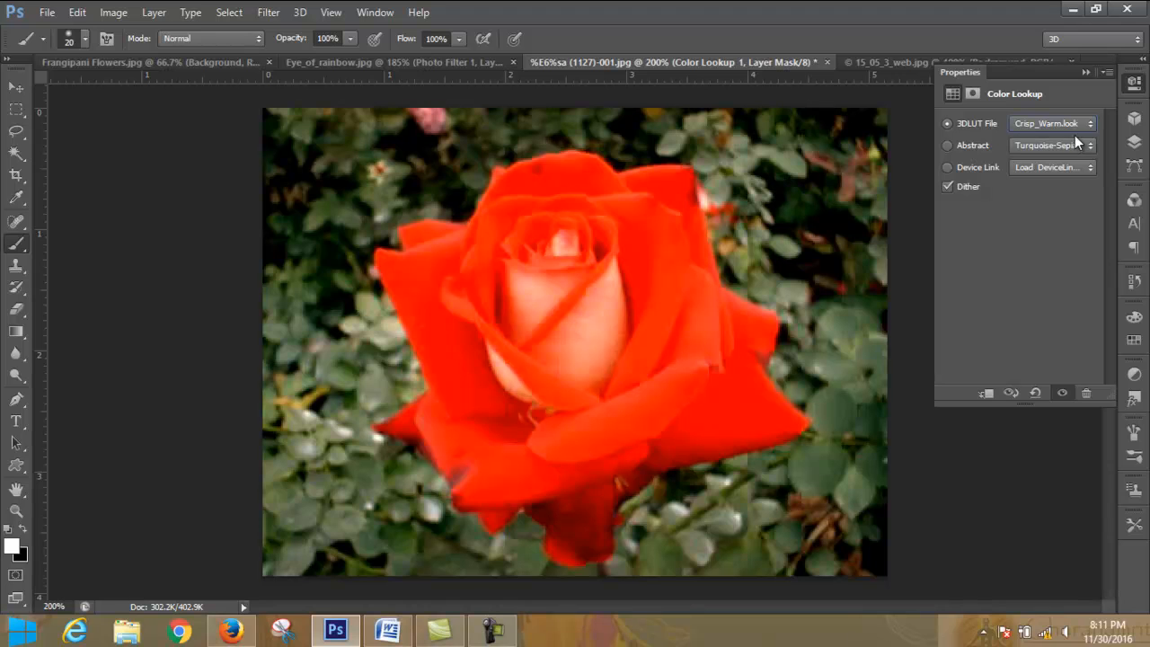
pyautogui.click(1078, 124)
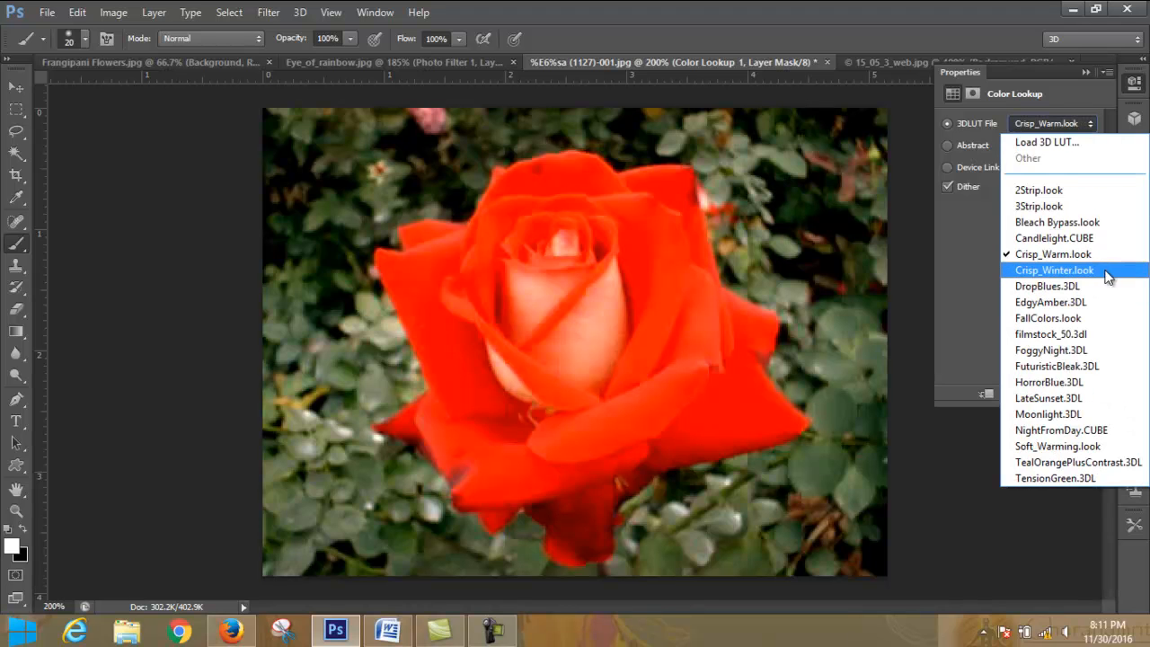
pyautogui.click(1107, 271)
# - Try the 3DLUT files DropBlues.3DL, EdgyAmber.3DL and HorrorBlue.3DL in turn on the Color Lookup layer
pyautogui.click(1088, 127)
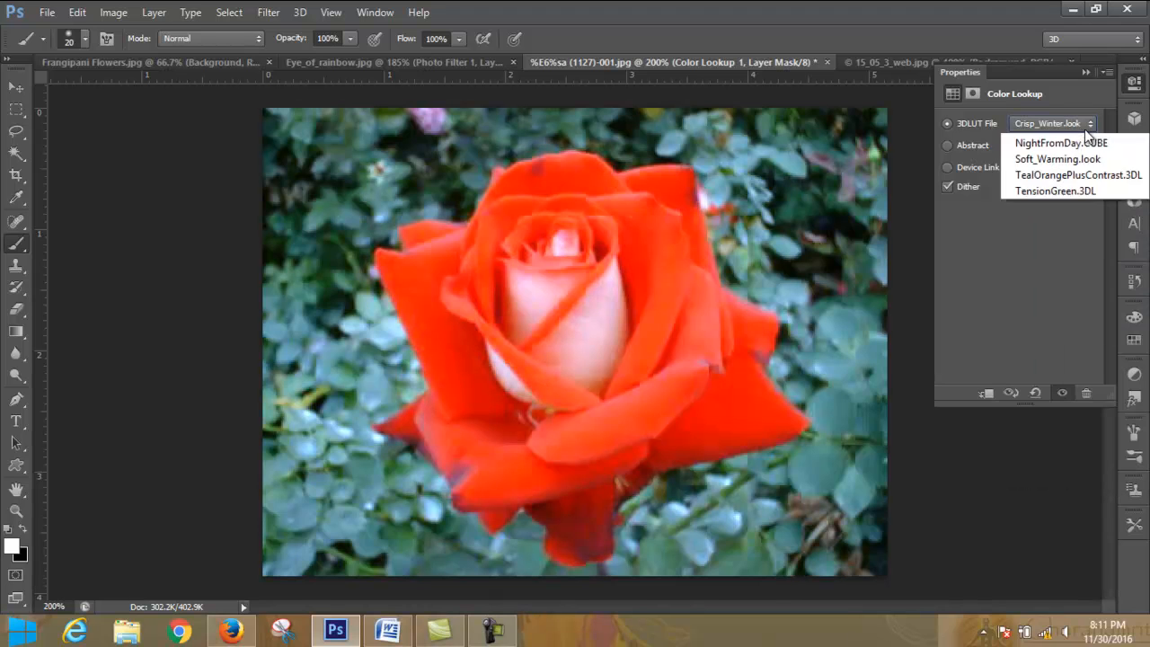
pyautogui.click(1094, 286)
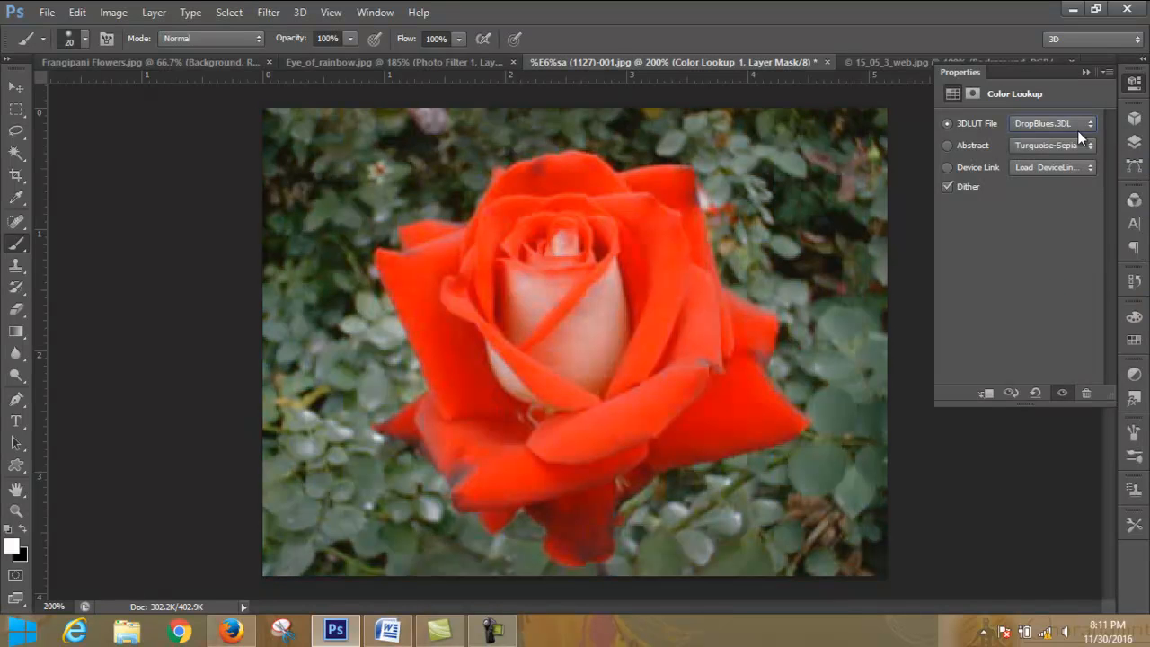
pyautogui.click(1079, 120)
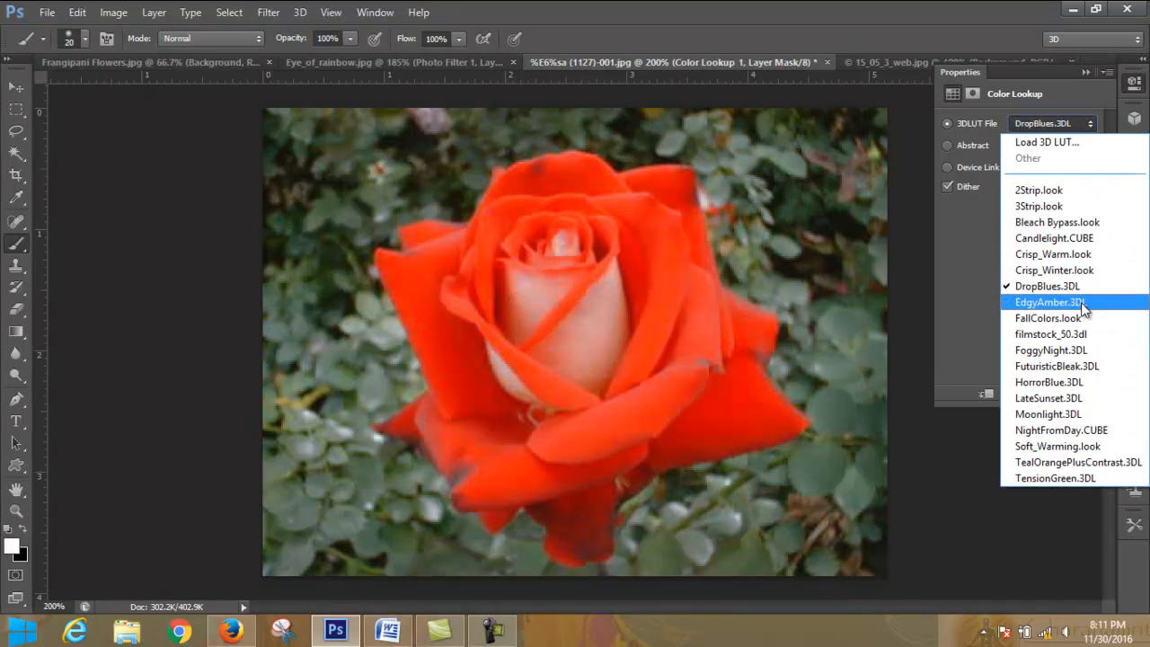
pyautogui.click(1081, 304)
pyautogui.click(1078, 124)
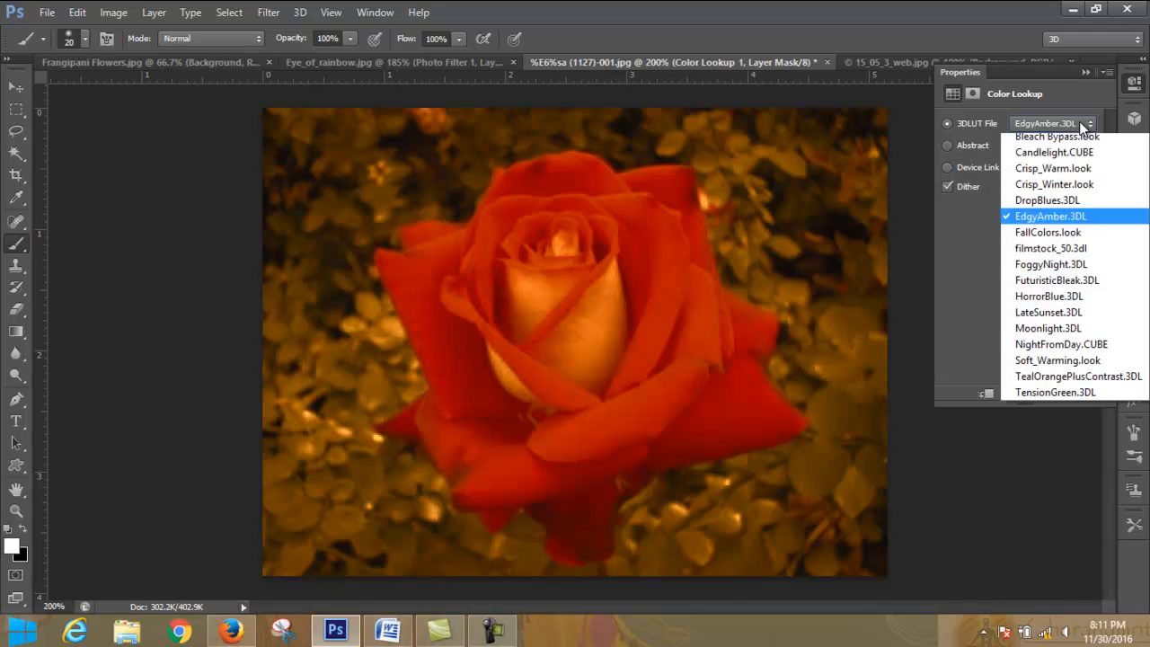
pyautogui.click(1078, 382)
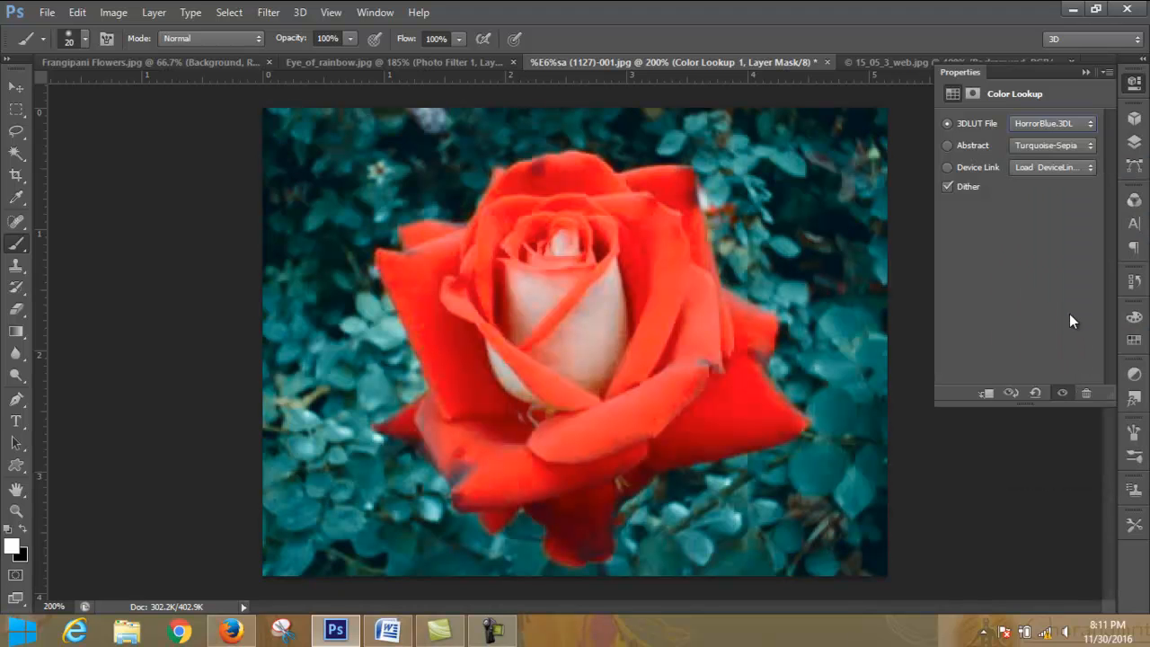
# - Try the 3DLUT files LateSunset.3DL, NightFromDay.CUBE and TealOrangePlusContrast.3DL in turn on the Color Lookup layer
pyautogui.click(1079, 126)
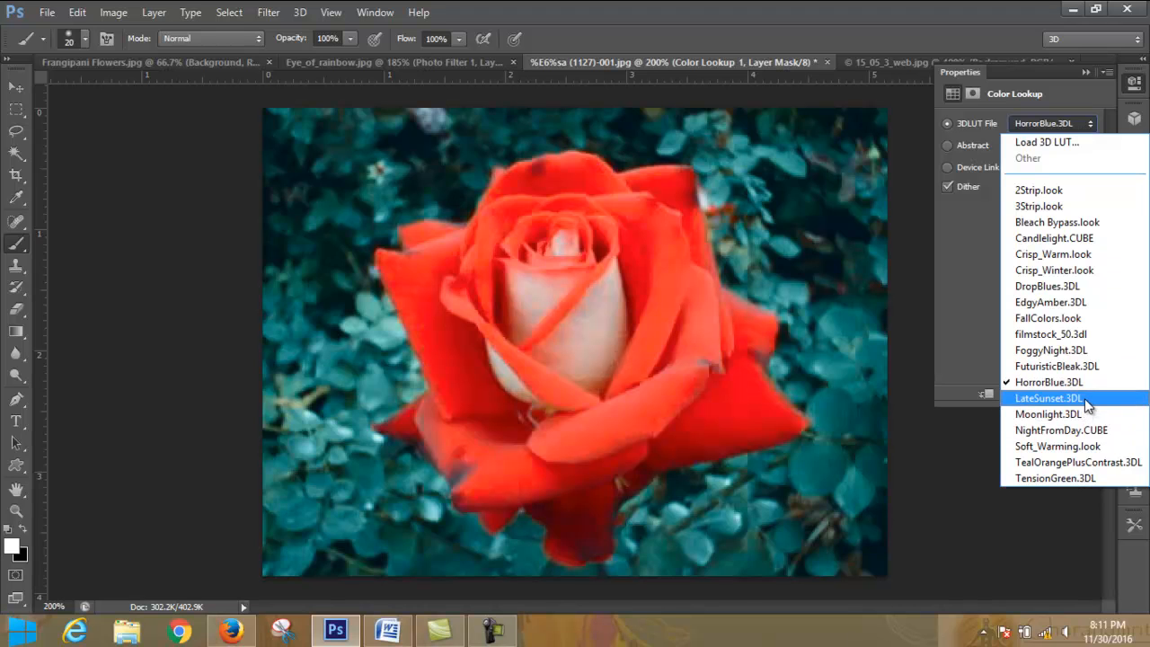
pyautogui.click(1085, 398)
pyautogui.click(1081, 123)
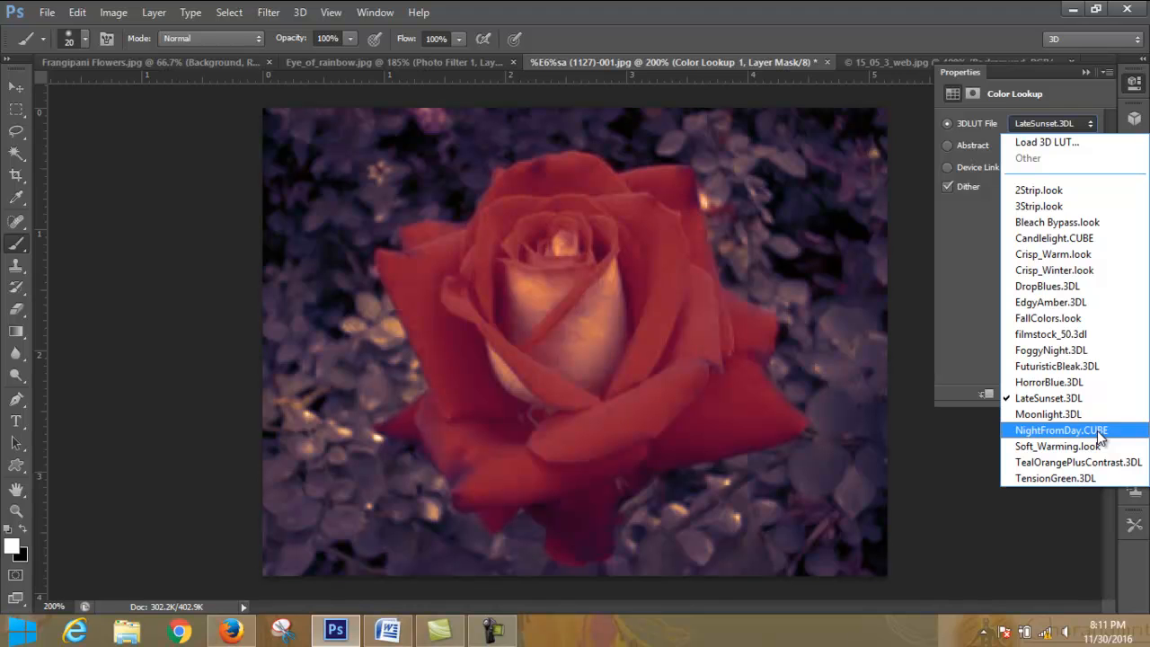
pyautogui.click(1098, 429)
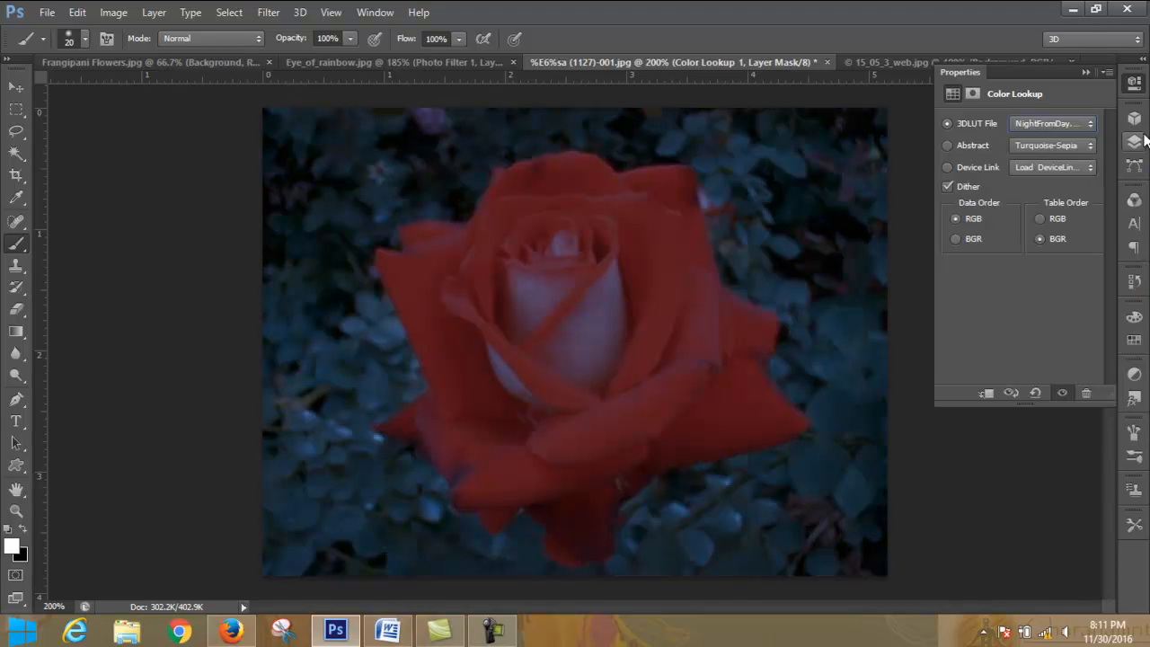
pyautogui.click(1081, 125)
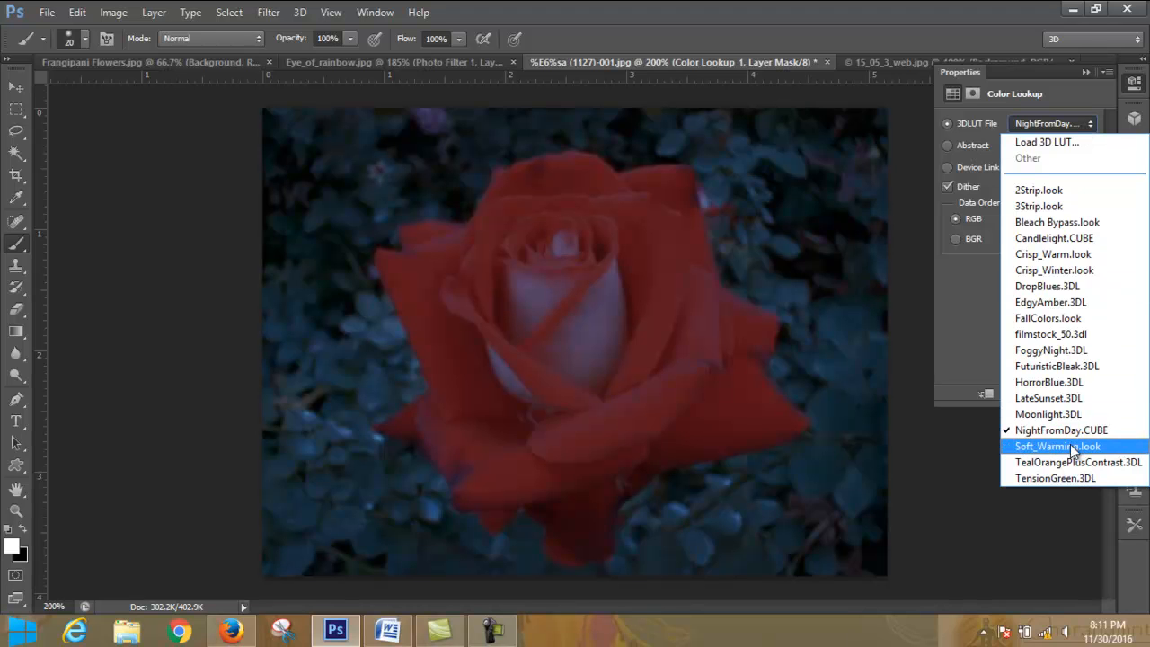
pyautogui.click(1075, 465)
# - Apply the TensionGreen 3DLUT, and step back and forth among the NightFromDay, Moonlight and LateSunset looks to compare them
pyautogui.click(1091, 126)
pyautogui.click(1091, 126)
pyautogui.click(1091, 125)
pyautogui.click(1091, 126)
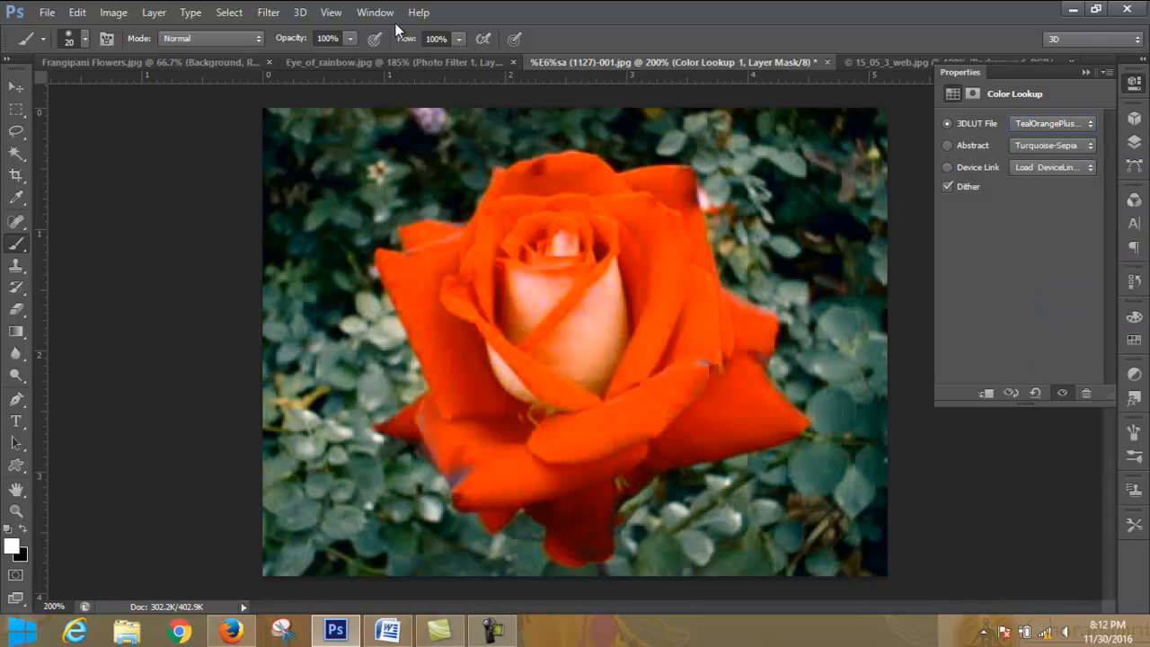
pyautogui.press('Down')
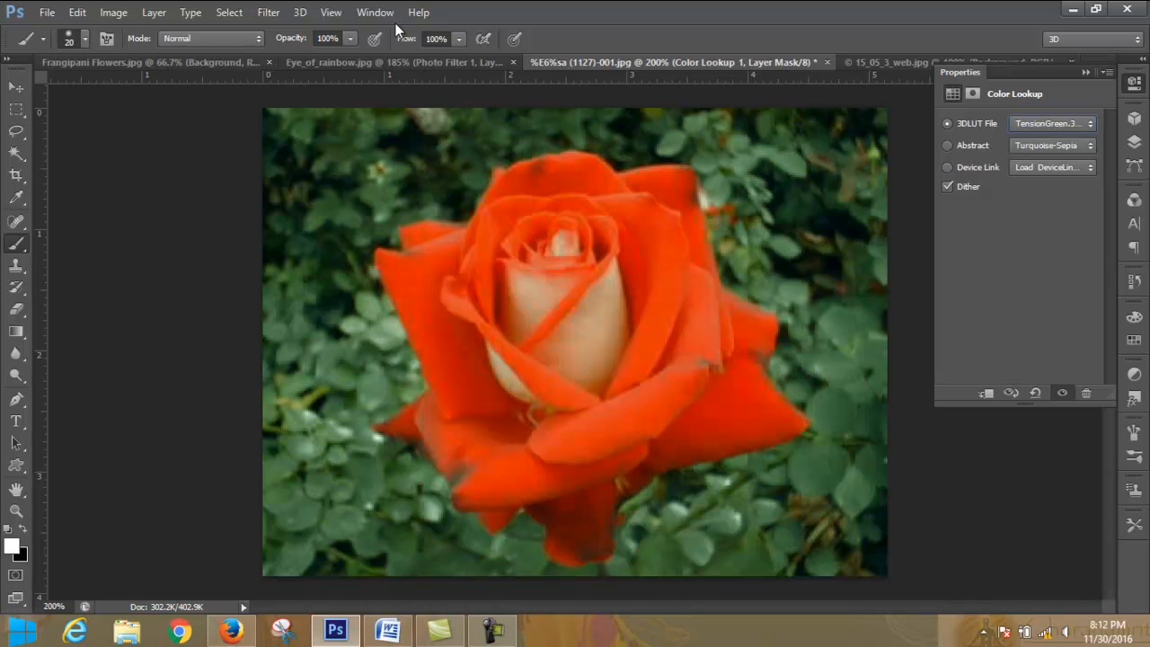
pyautogui.press('Up')
pyautogui.press('Up')
pyautogui.press('Up')
pyautogui.press('Up')
pyautogui.press('Down')
pyautogui.press('Down')
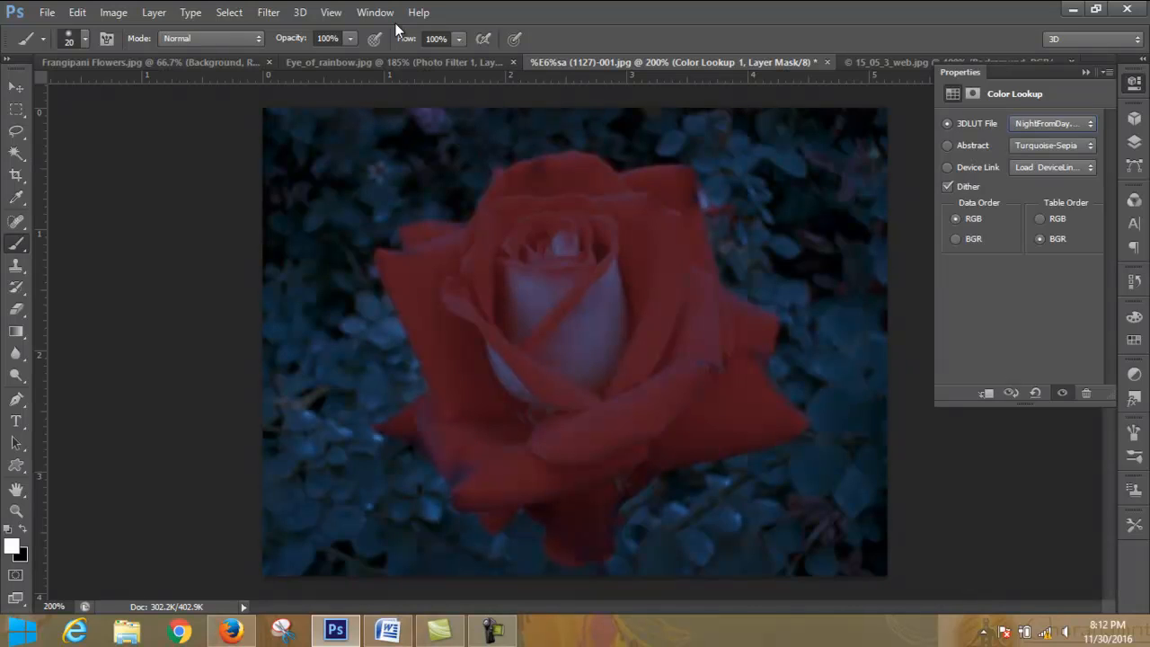
pyautogui.press('Up')
pyautogui.press('Up')
pyautogui.press('Up')
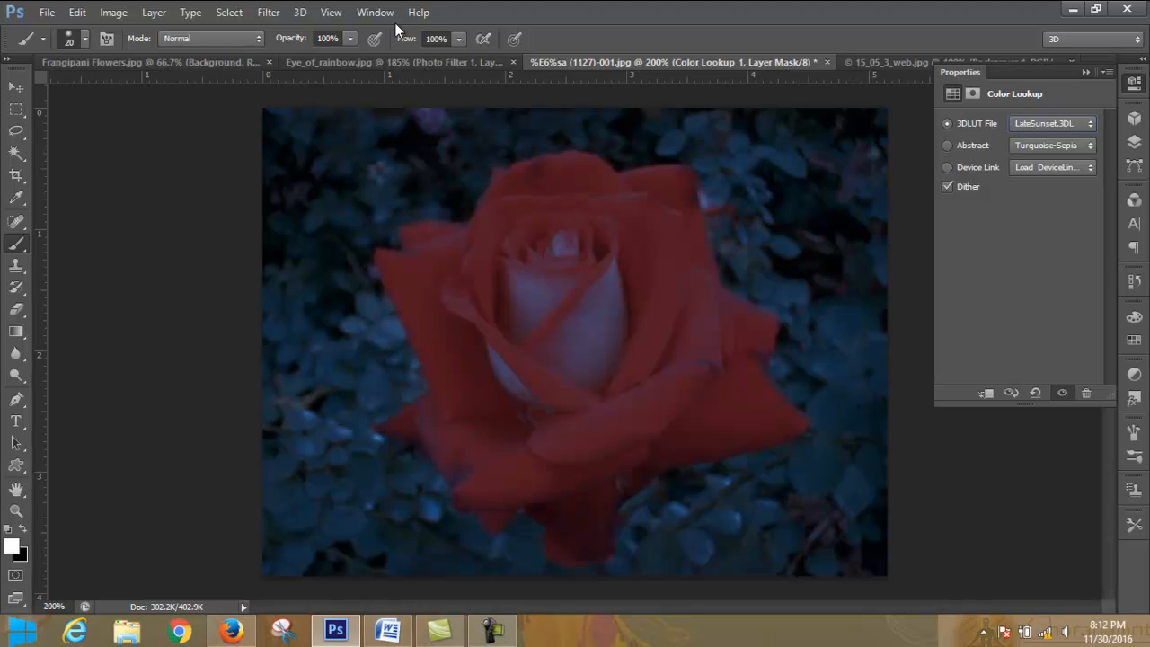
pyautogui.press('Down')
pyautogui.press('Down')
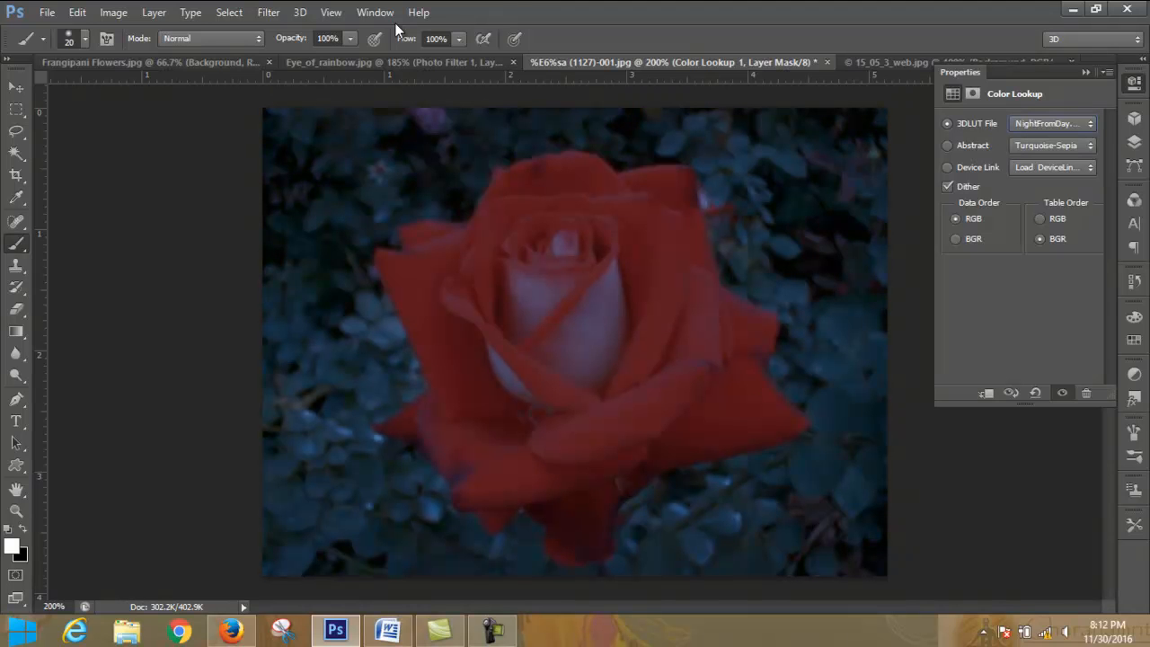
pyautogui.press('Up')
pyautogui.press('Up')
pyautogui.press('Up')
pyautogui.press('Up')
pyautogui.press('Up')
pyautogui.press('Up')
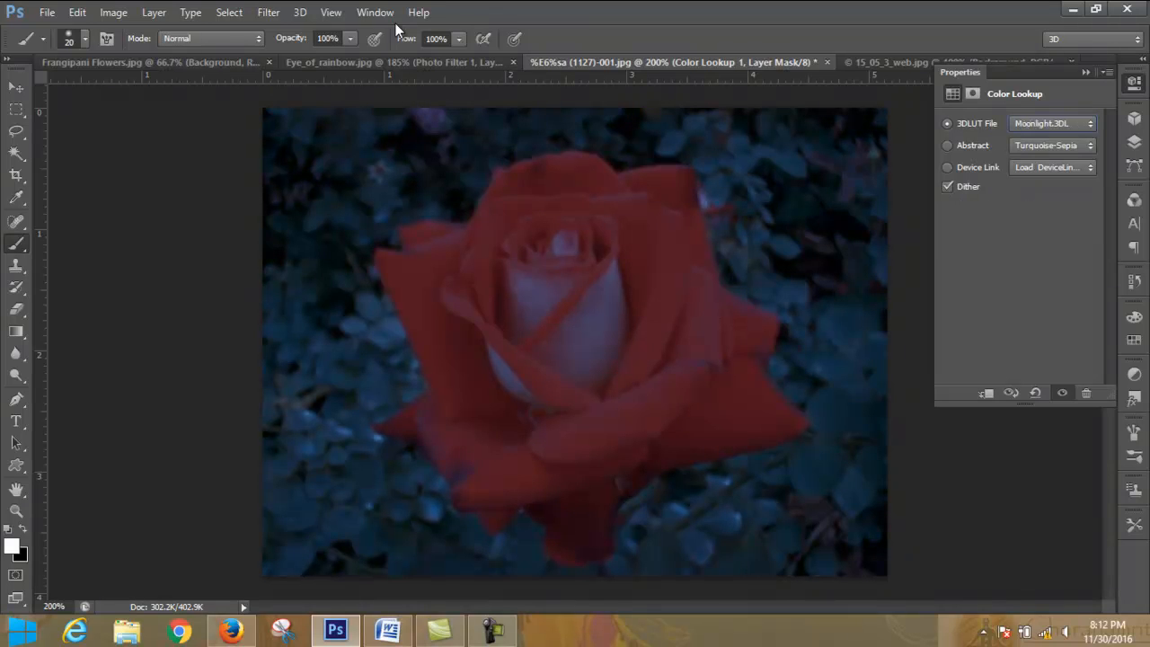
# - Step back through the remaining 3DLUT files, including FuturisticBleak and filmstock_50, and settle on 2Strip.look
pyautogui.press('Up')
pyautogui.press('Up')
pyautogui.press('Up')
pyautogui.press('Up')
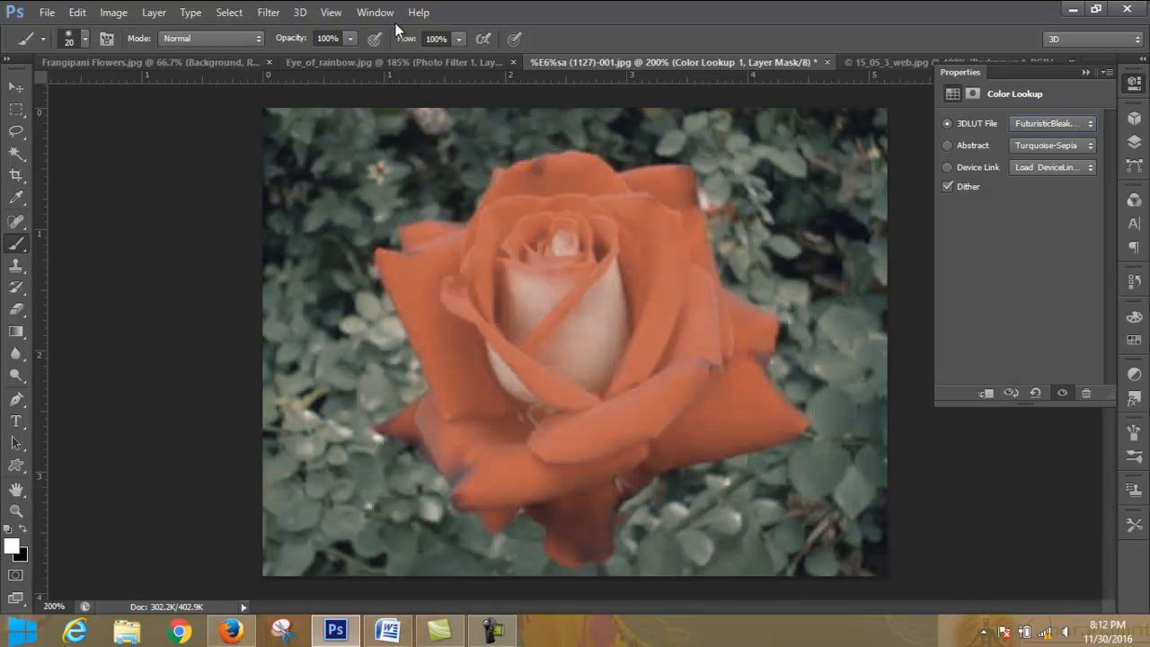
pyautogui.press('Up')
pyautogui.press('Up')
pyautogui.press('Up')
pyautogui.press('Up')
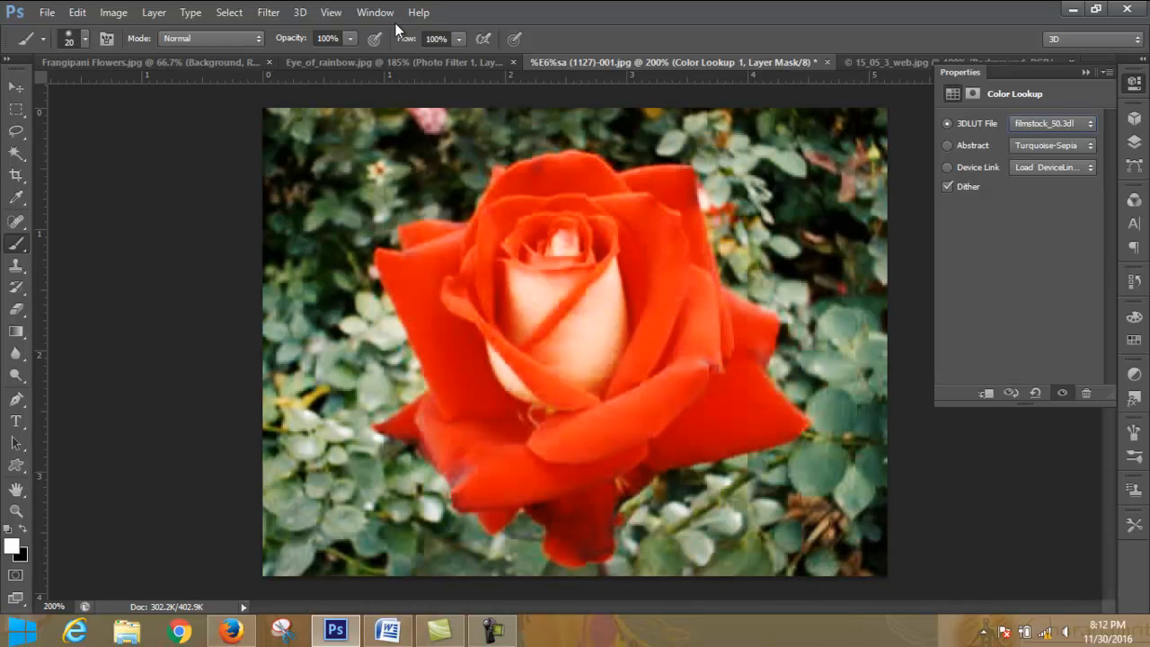
pyautogui.press('Up')
pyautogui.press('Up')
pyautogui.press('Up')
pyautogui.press('Up')
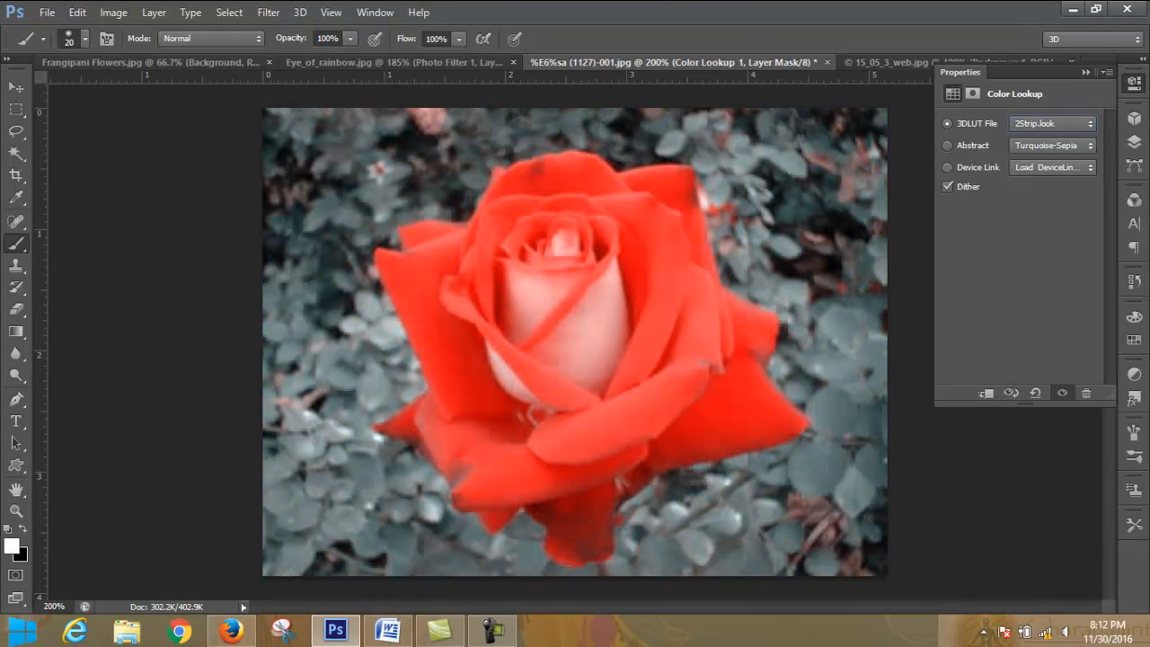
# - Hide the Color Lookup layer and add an Invert adjustment layer directly above the Background layer
pyautogui.click(1068, 72)
pyautogui.click(1135, 142)
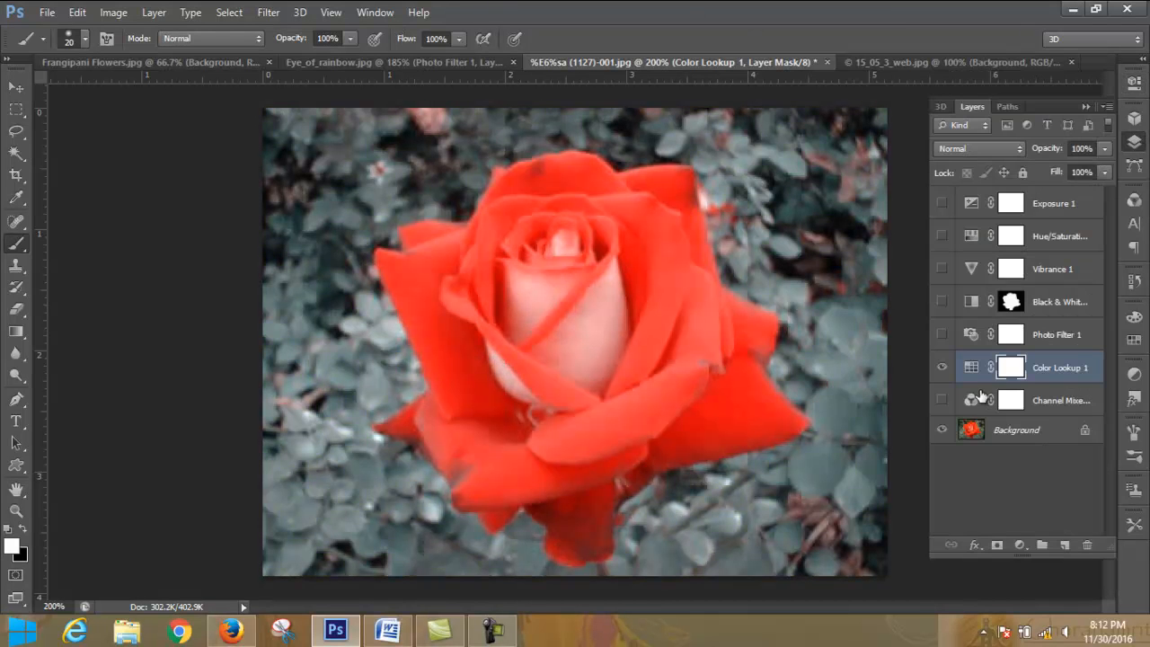
pyautogui.click(941, 368)
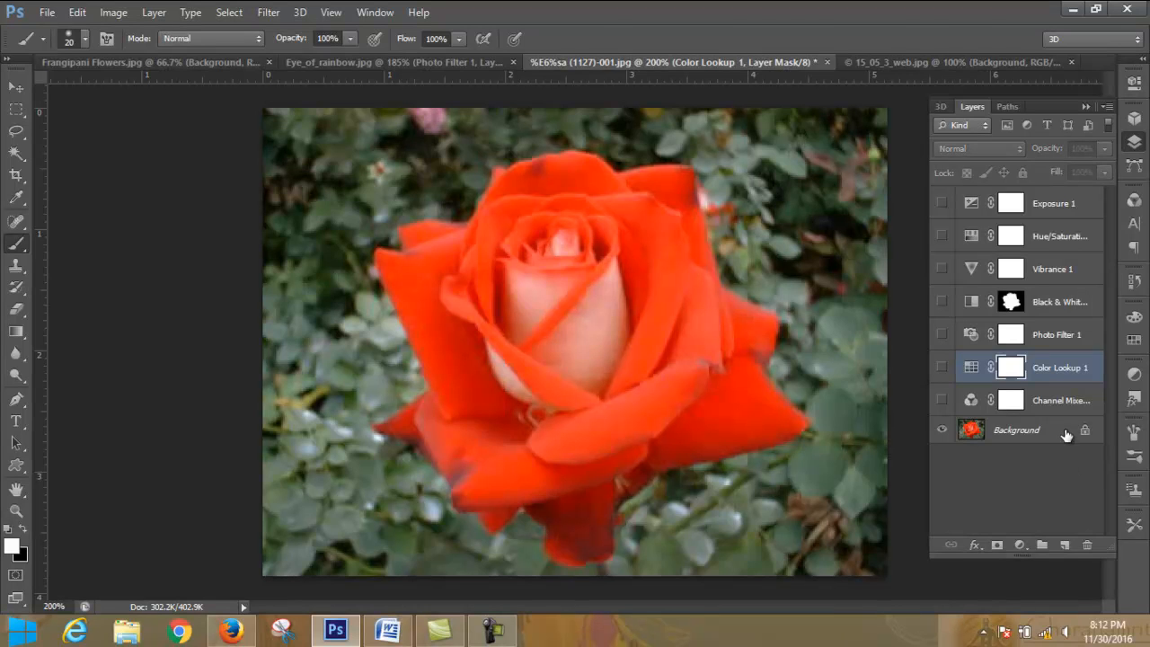
pyautogui.click(1068, 437)
pyautogui.click(1020, 544)
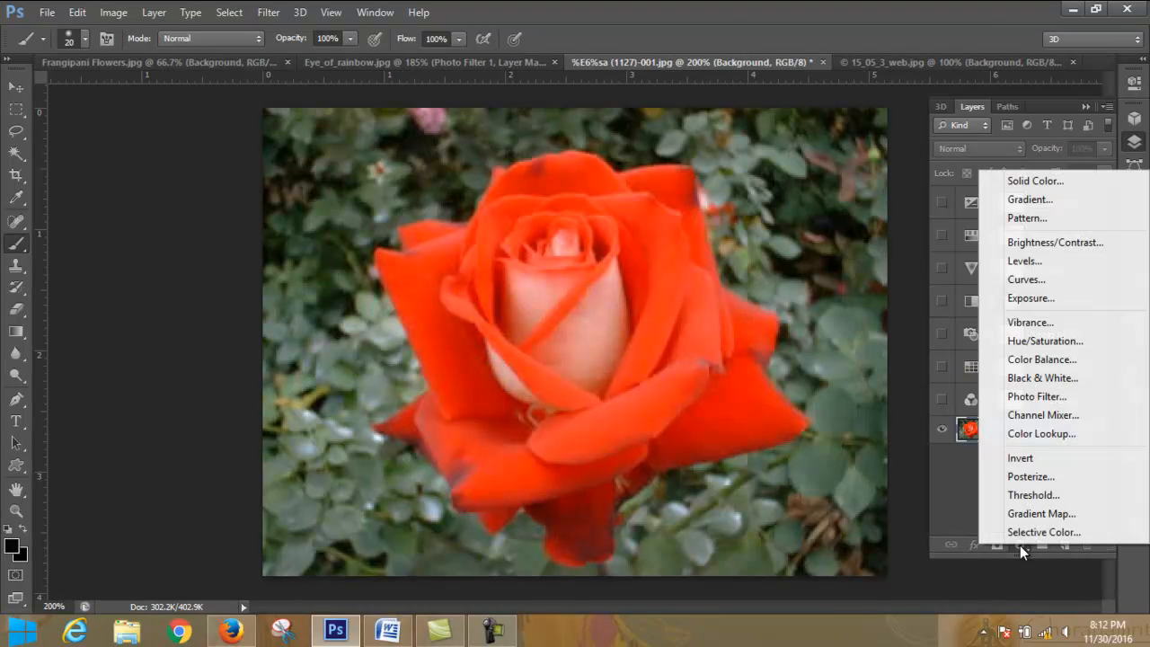
pyautogui.click(1055, 457)
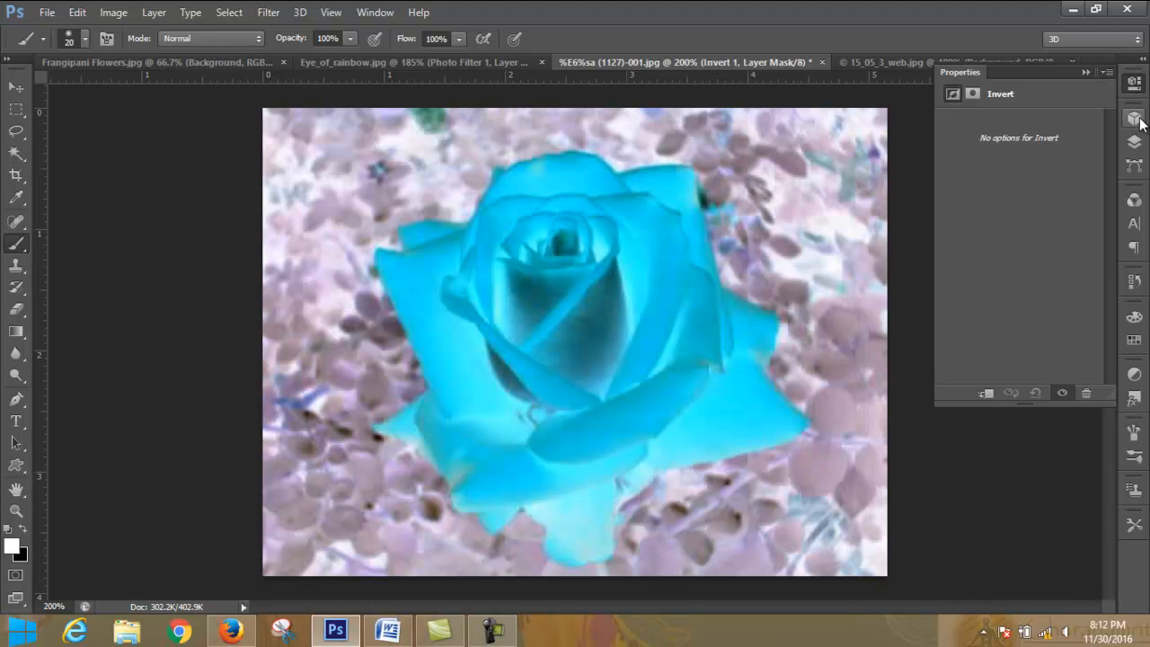
# - Hide the Invert adjustment layer and select the Background layer
pyautogui.click(1135, 146)
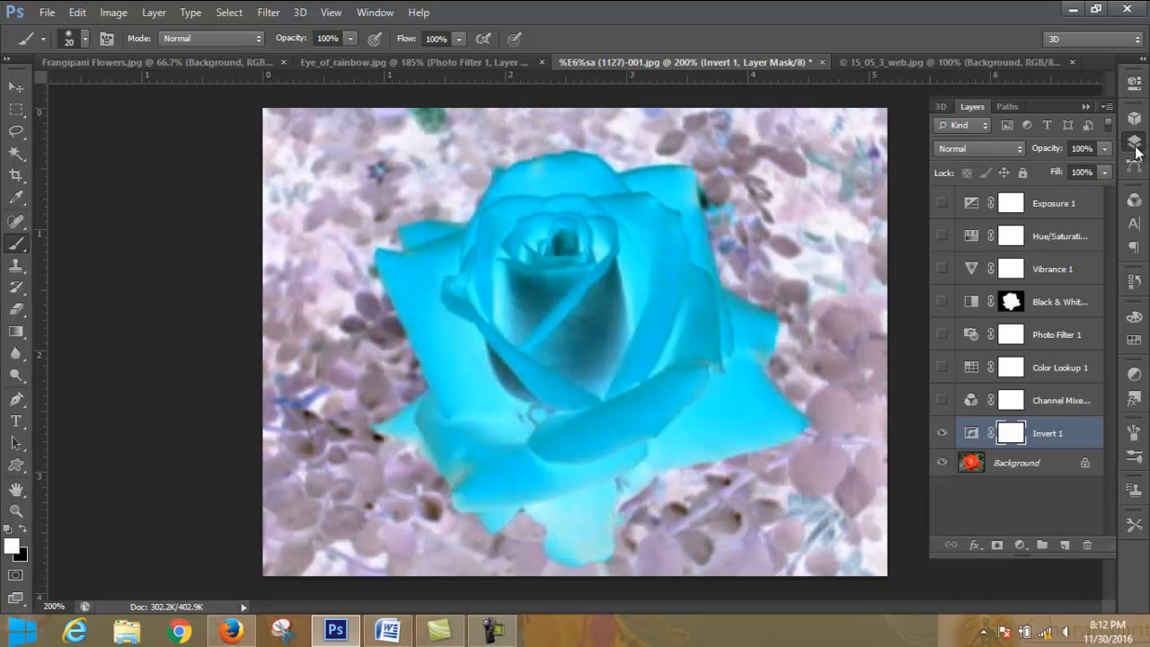
pyautogui.click(942, 435)
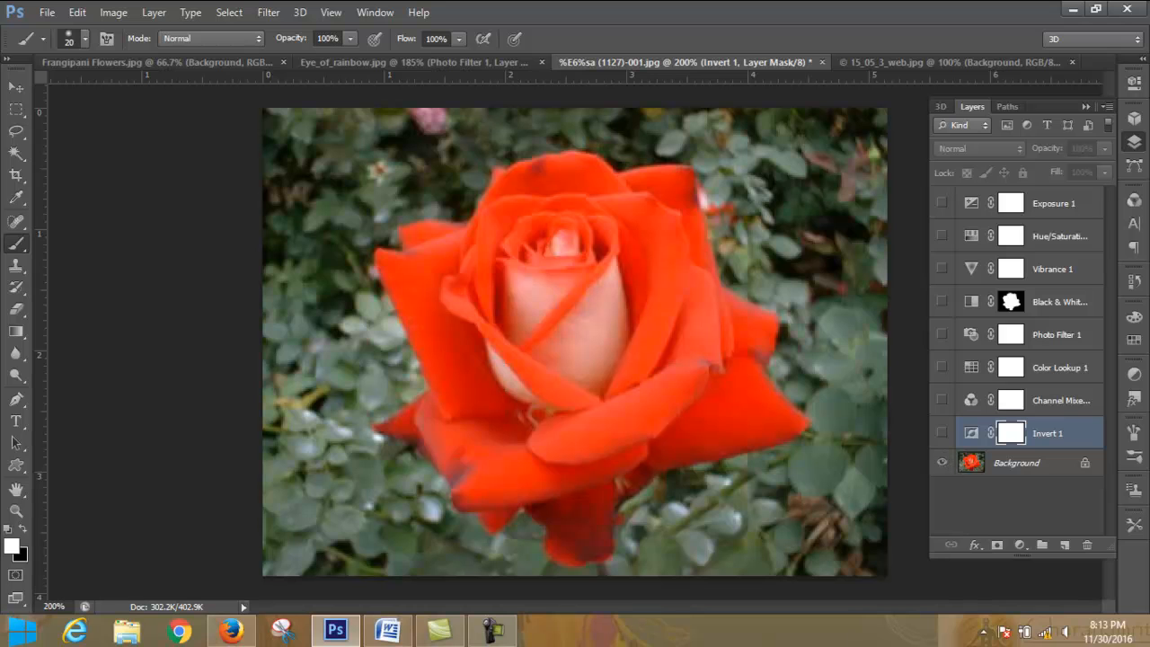
pyautogui.click(1043, 474)
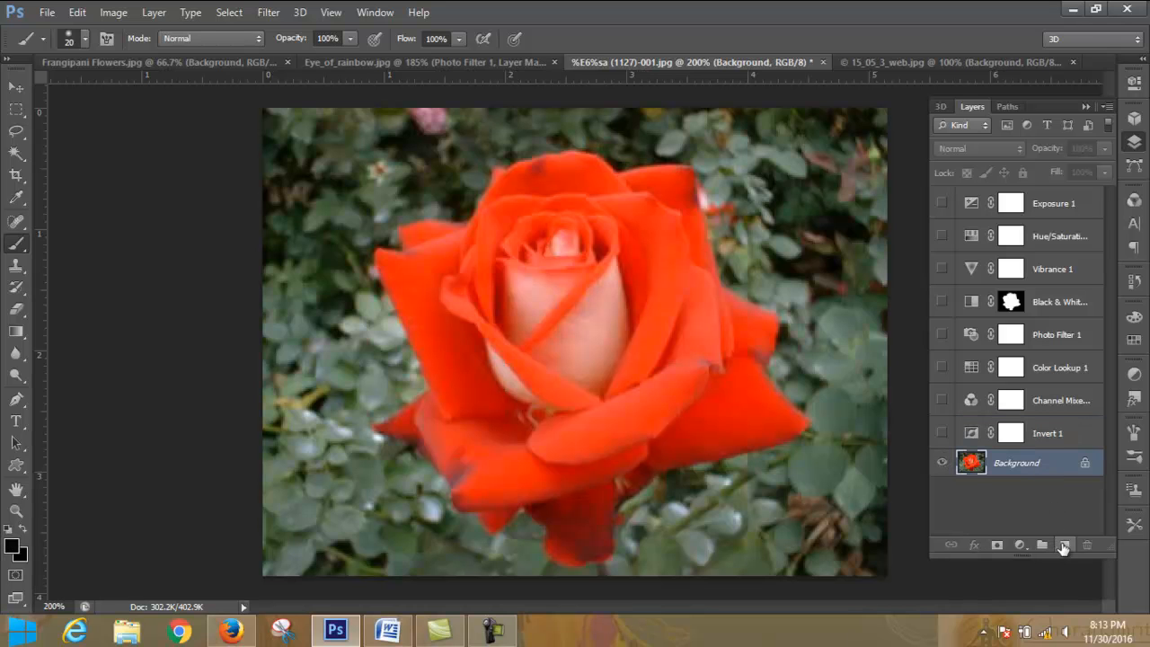
# - Add a new blank layer above the Background layer and a Posterize adjustment layer with 4 levels above it
pyautogui.click(1064, 545)
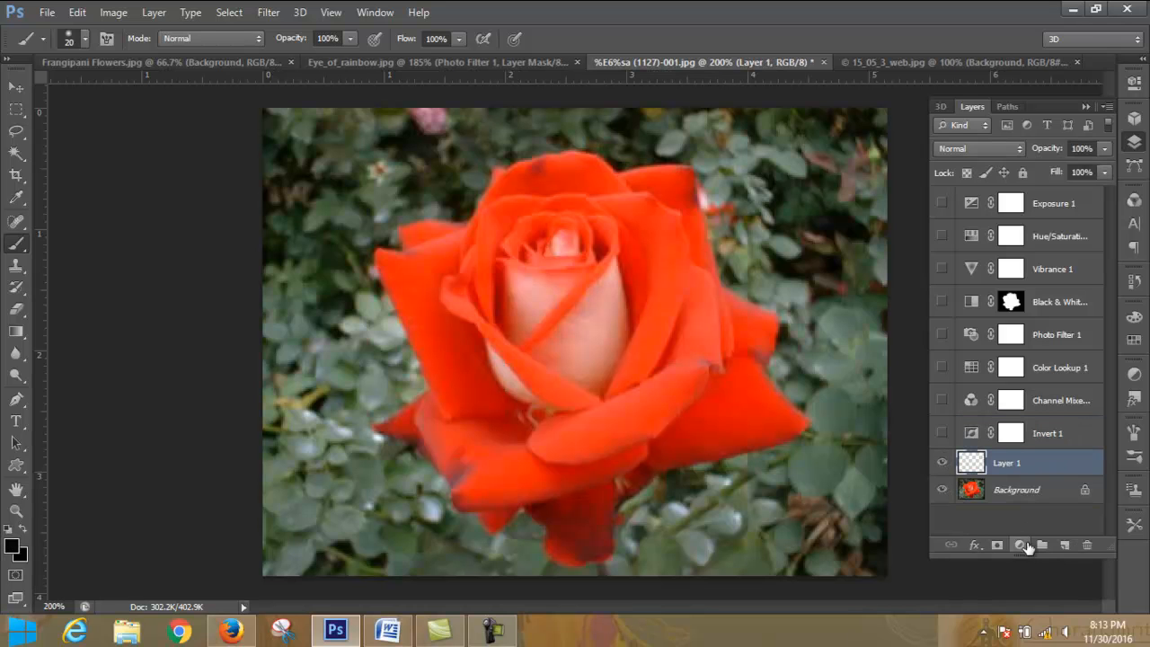
pyautogui.click(1025, 544)
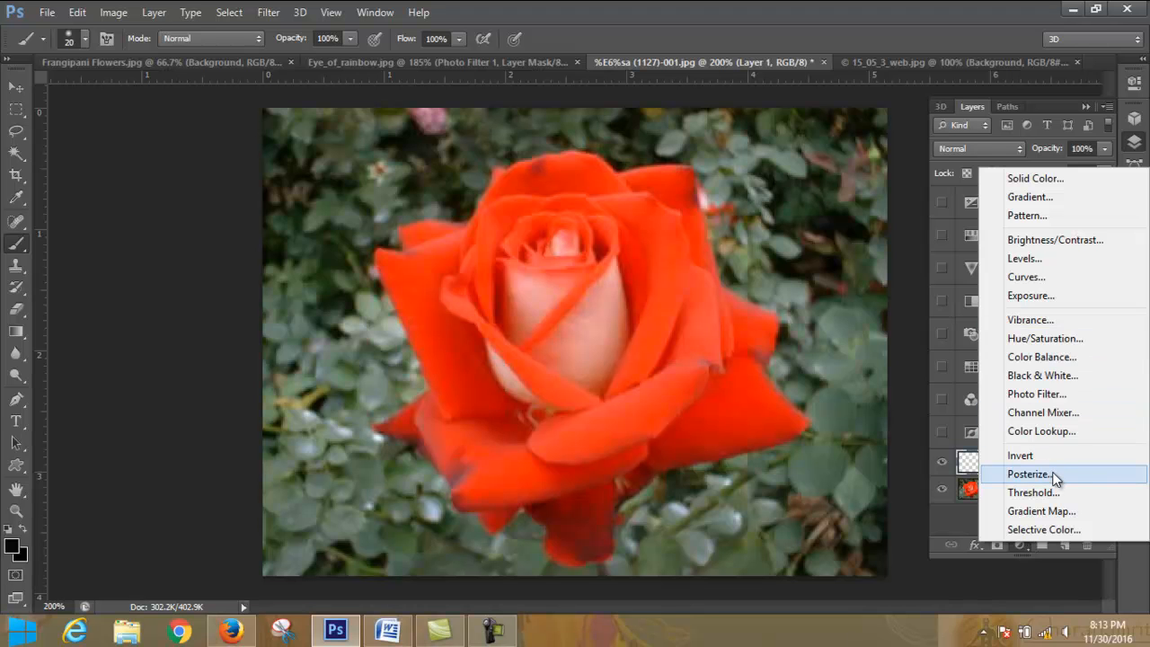
pyautogui.click(1029, 474)
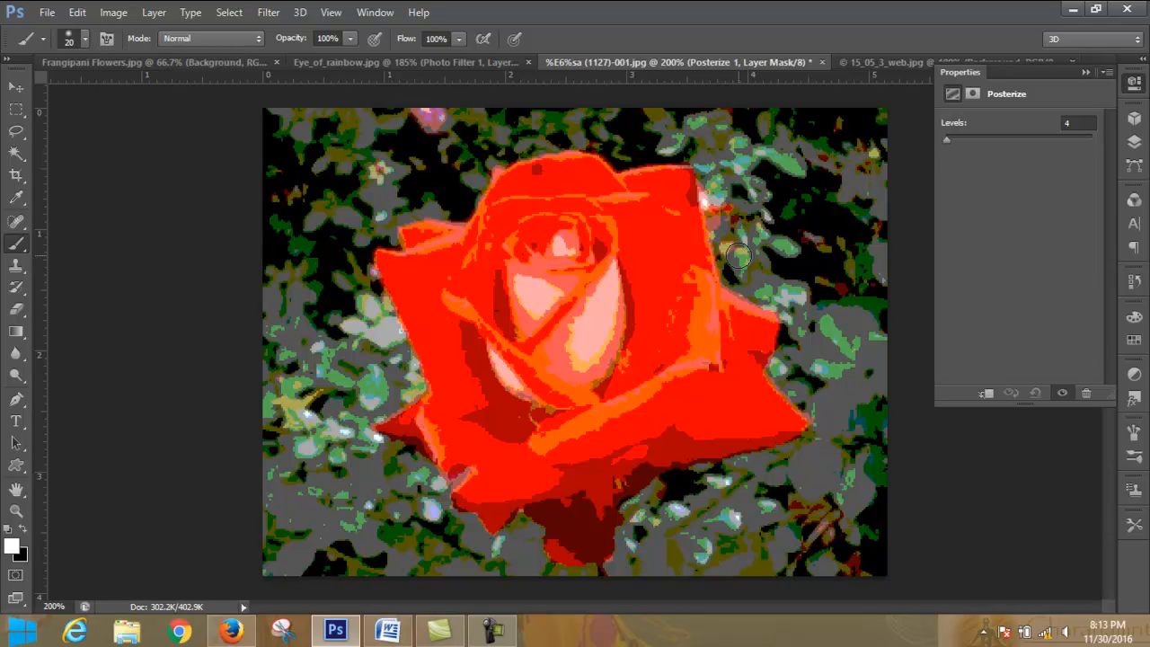
pyautogui.click(1087, 72)
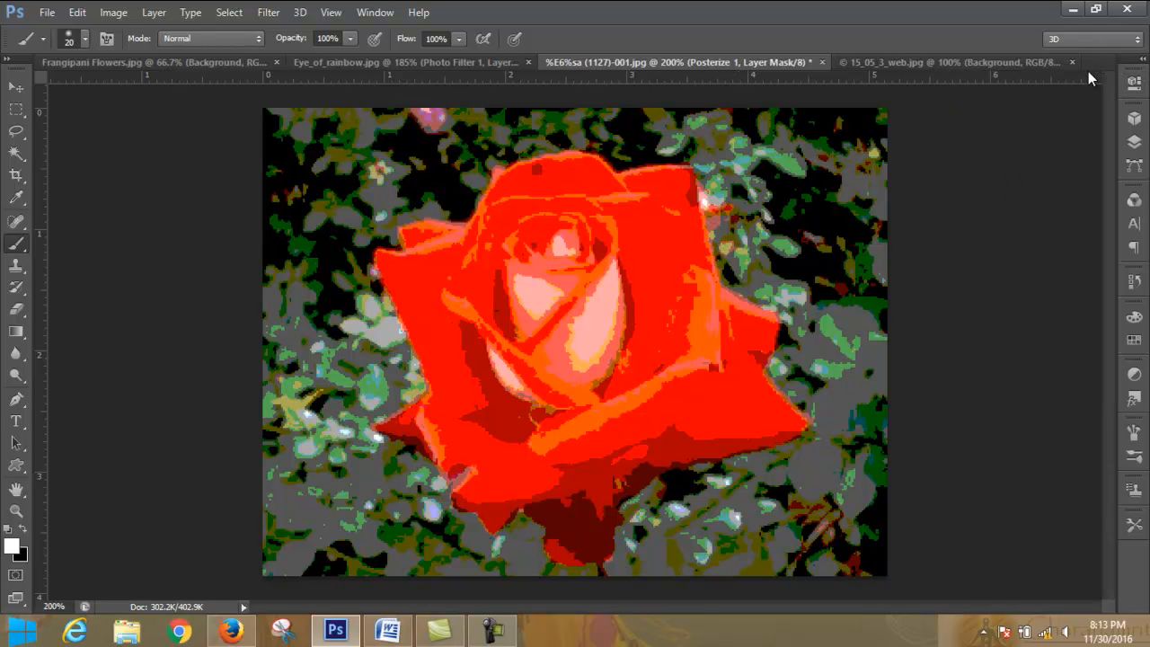
pyautogui.click(592, 317)
# - Hide the blank Layer 1 and the Posterize adjustment layer
pyautogui.click(1134, 144)
pyautogui.click(942, 495)
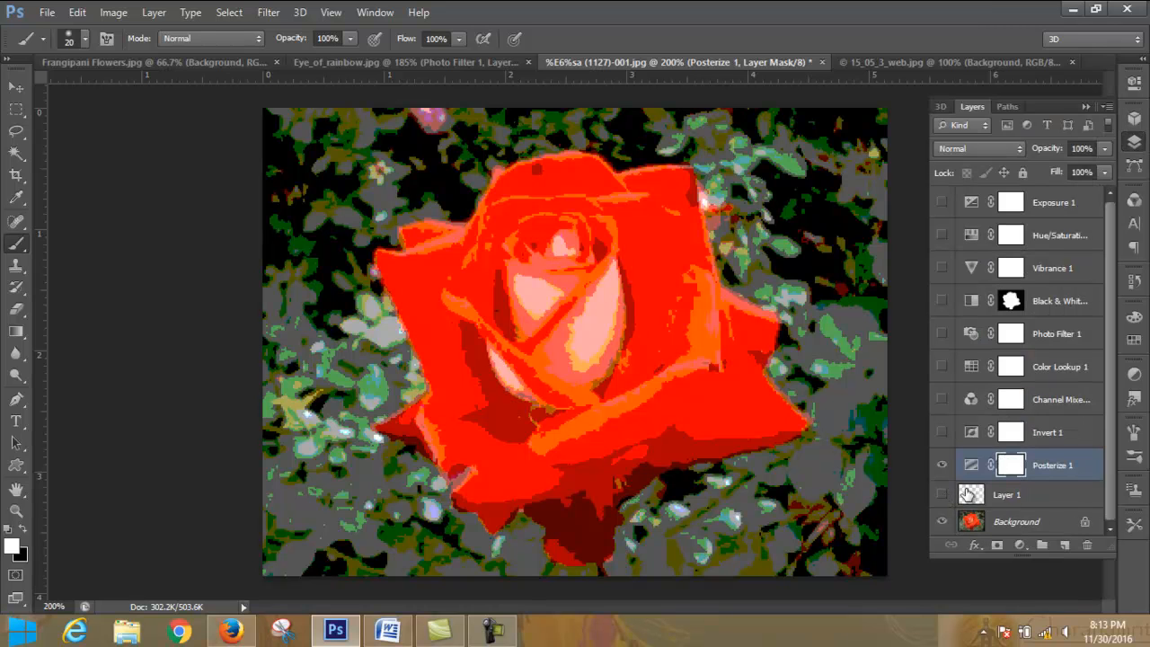
pyautogui.click(942, 466)
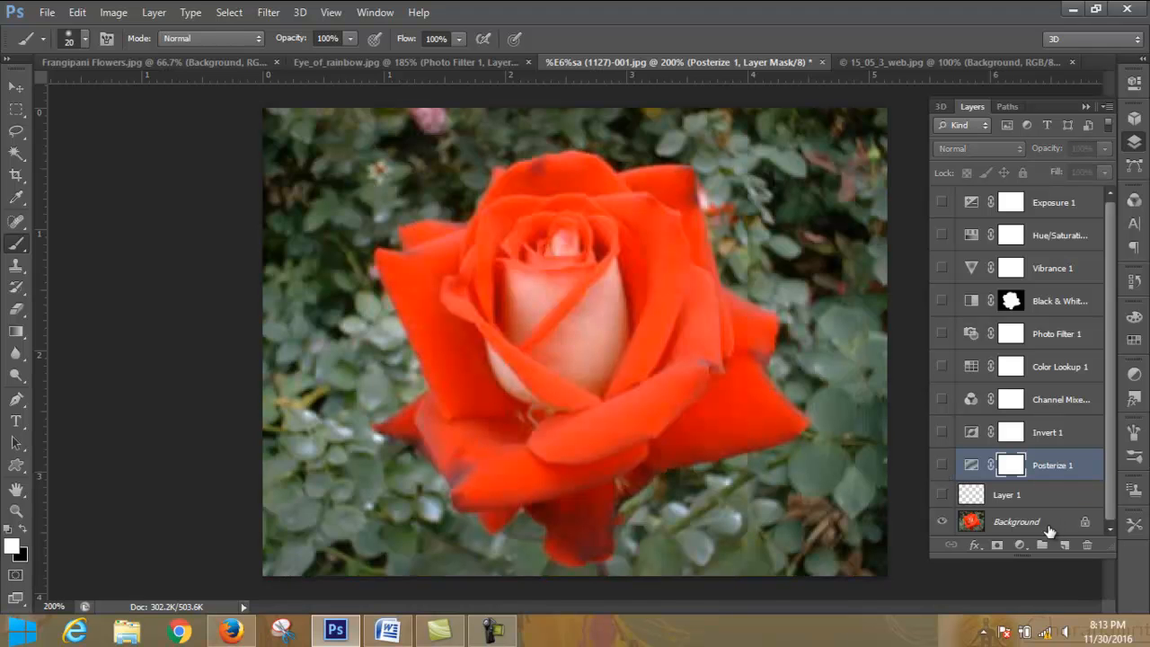
# - Add a Threshold adjustment layer directly above the Background layer, try level 113, and set the threshold level to 124
pyautogui.click(1052, 529)
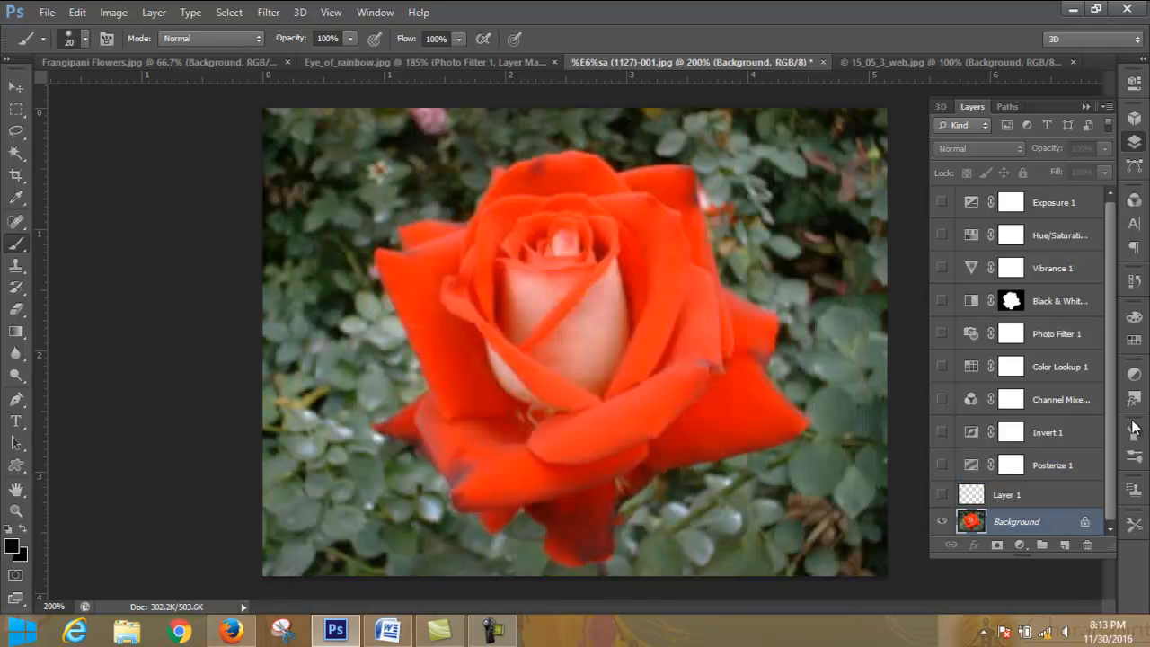
pyautogui.click(1020, 545)
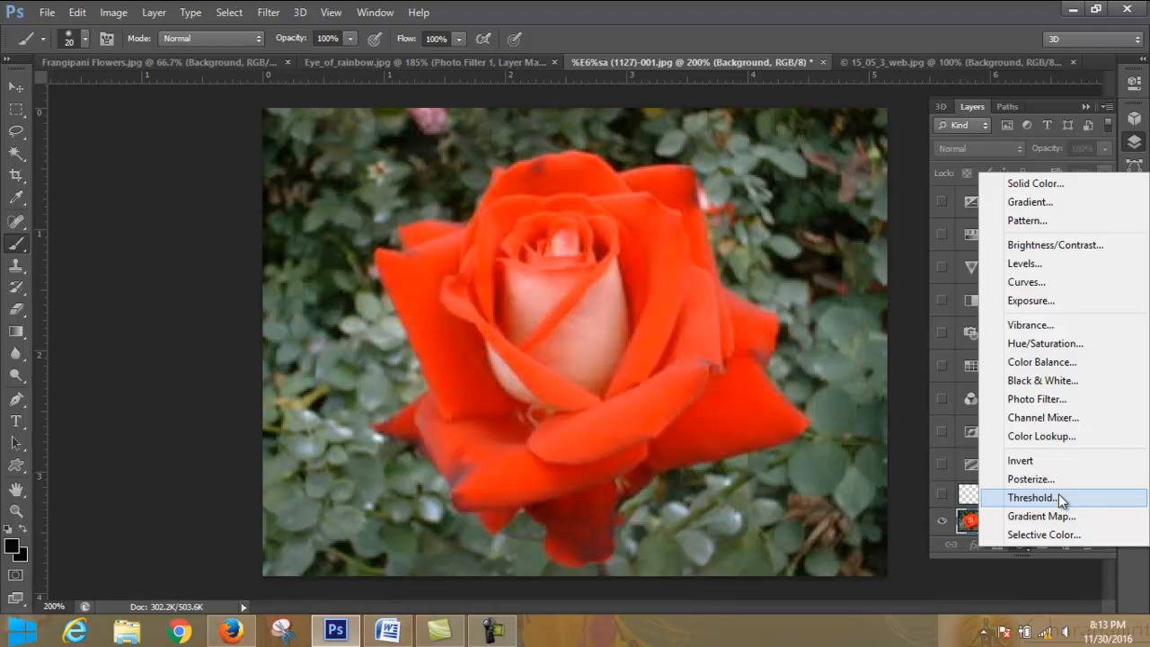
pyautogui.click(1031, 497)
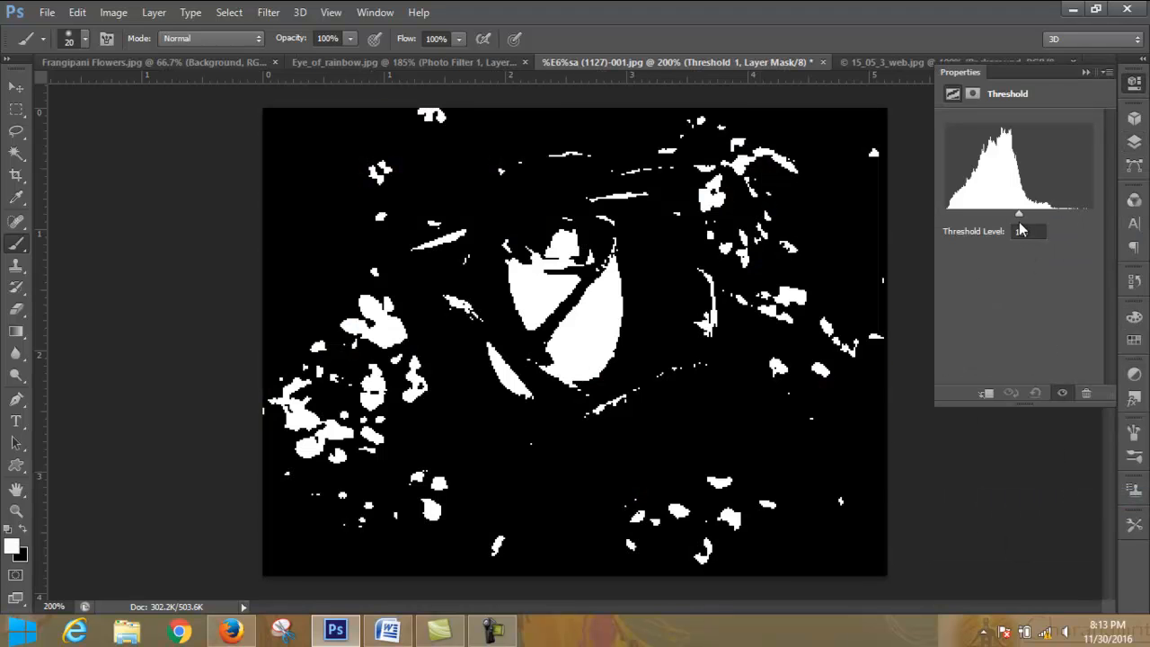
pyautogui.moveTo(1019, 214)
pyautogui.mouseDown()
pyautogui.moveTo(976, 214)
pyautogui.moveTo(1055, 222)
pyautogui.moveTo(989, 222)
pyautogui.moveTo(1026, 232)
pyautogui.moveTo(998, 224)
pyautogui.moveTo(1010, 231)
pyautogui.mouseUp()
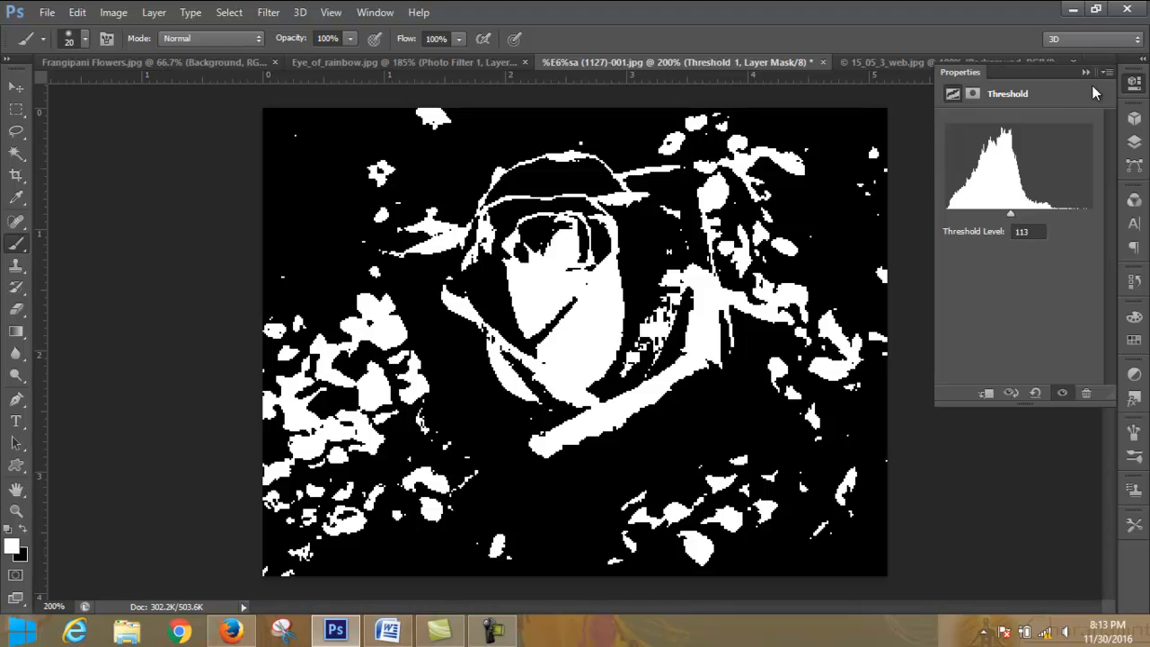
pyautogui.moveTo(1013, 215)
pyautogui.mouseDown()
pyautogui.moveTo(949, 213)
pyautogui.moveTo(1098, 211)
pyautogui.moveTo(986, 219)
pyautogui.moveTo(1017, 227)
pyautogui.mouseUp()
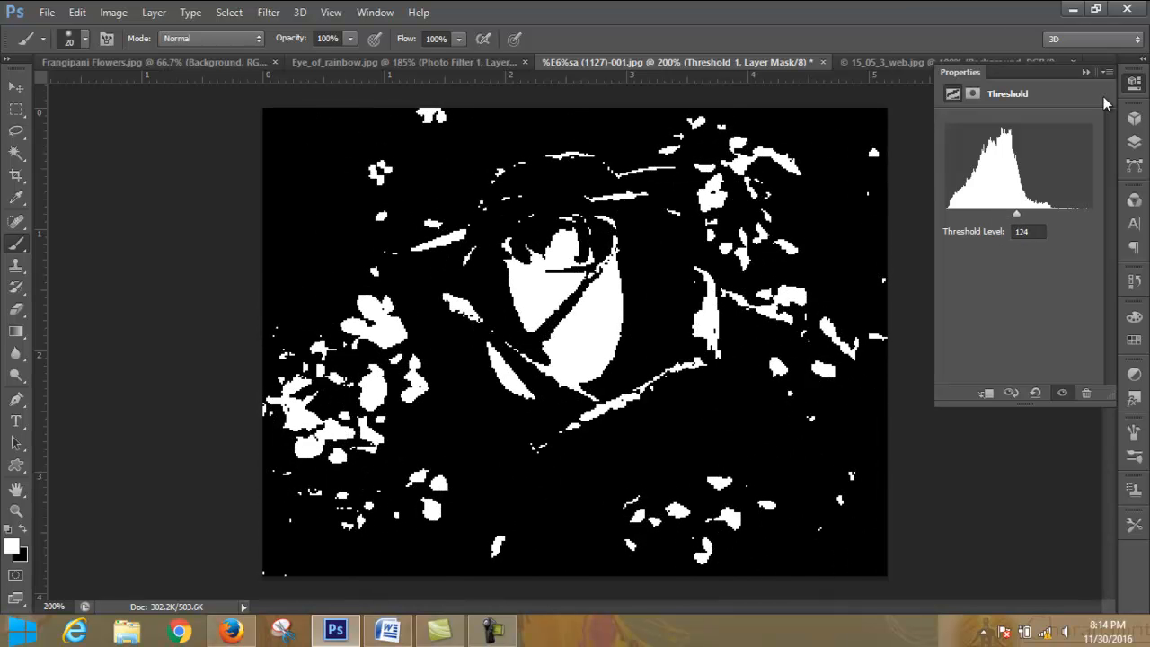
pyautogui.click(1085, 71)
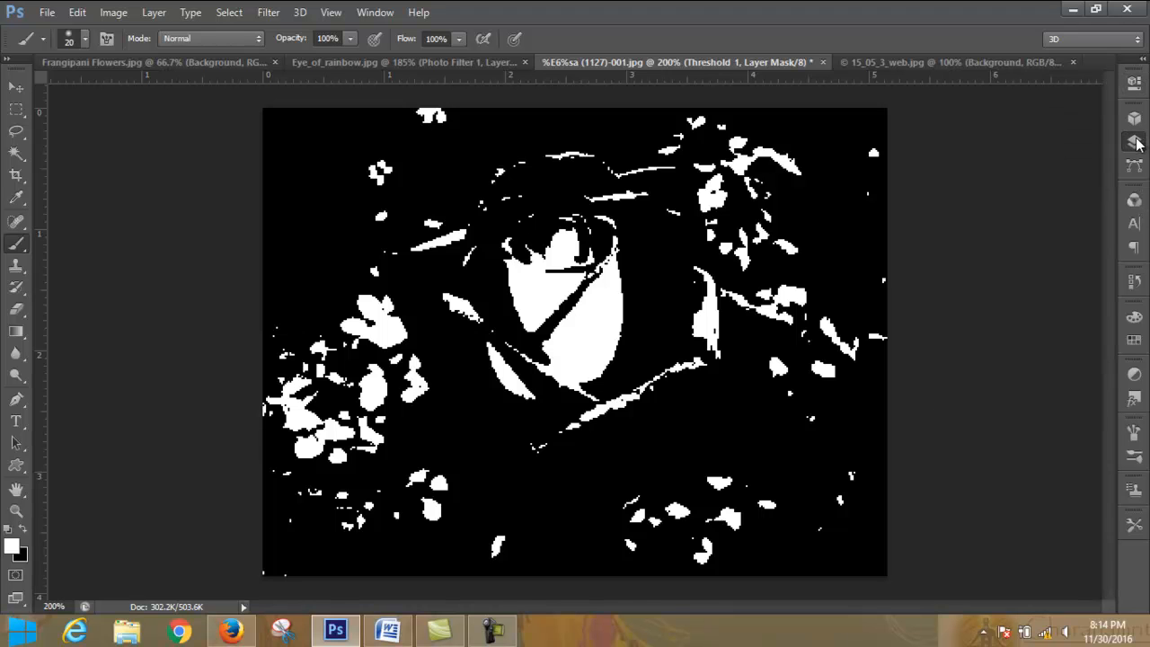
# - Hide the Threshold layer and add a Gradient Map adjustment layer directly above the Background layer
pyautogui.click(1135, 141)
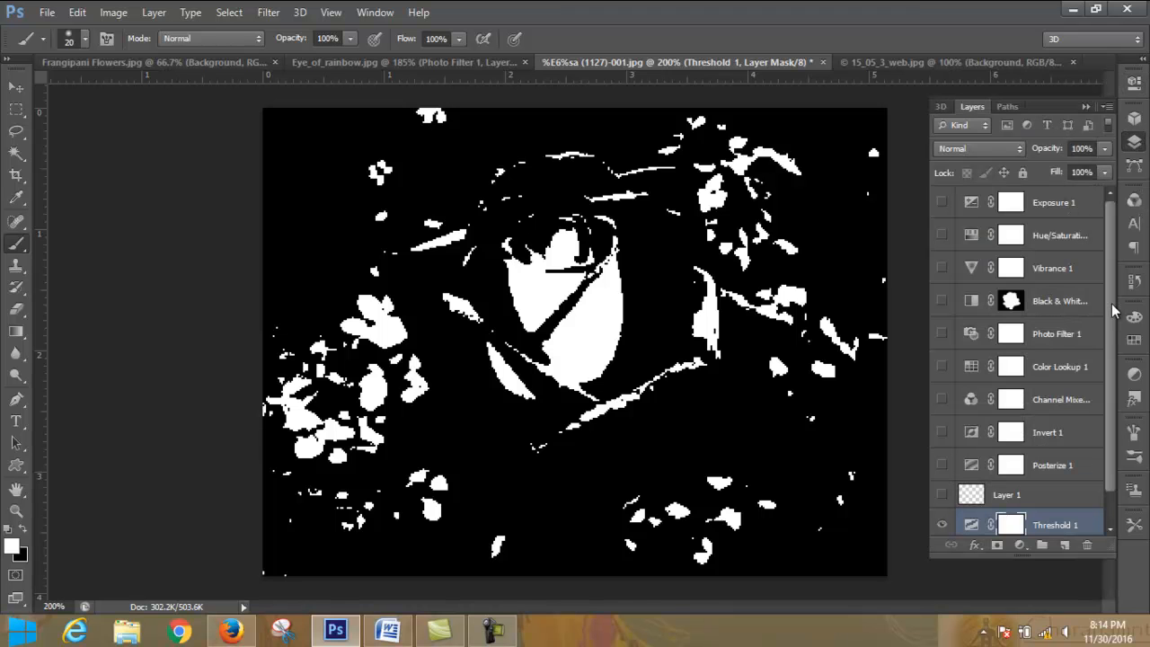
pyautogui.scroll(-1, 1101, 422)
pyautogui.click(942, 492)
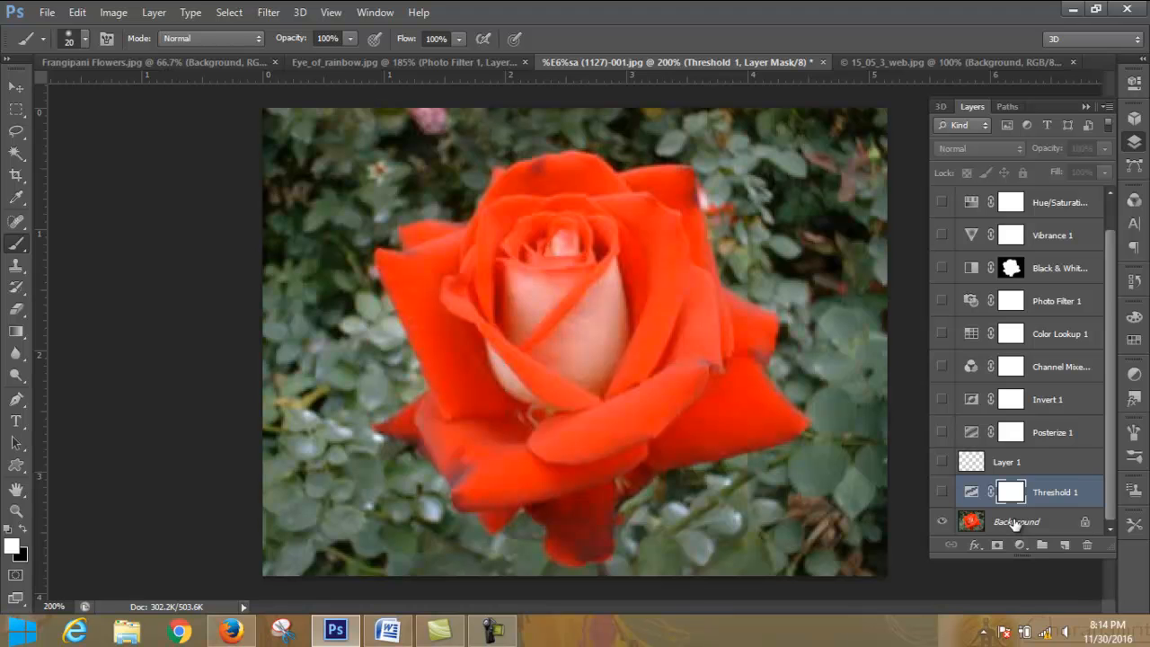
pyautogui.click(1015, 523)
pyautogui.click(1022, 546)
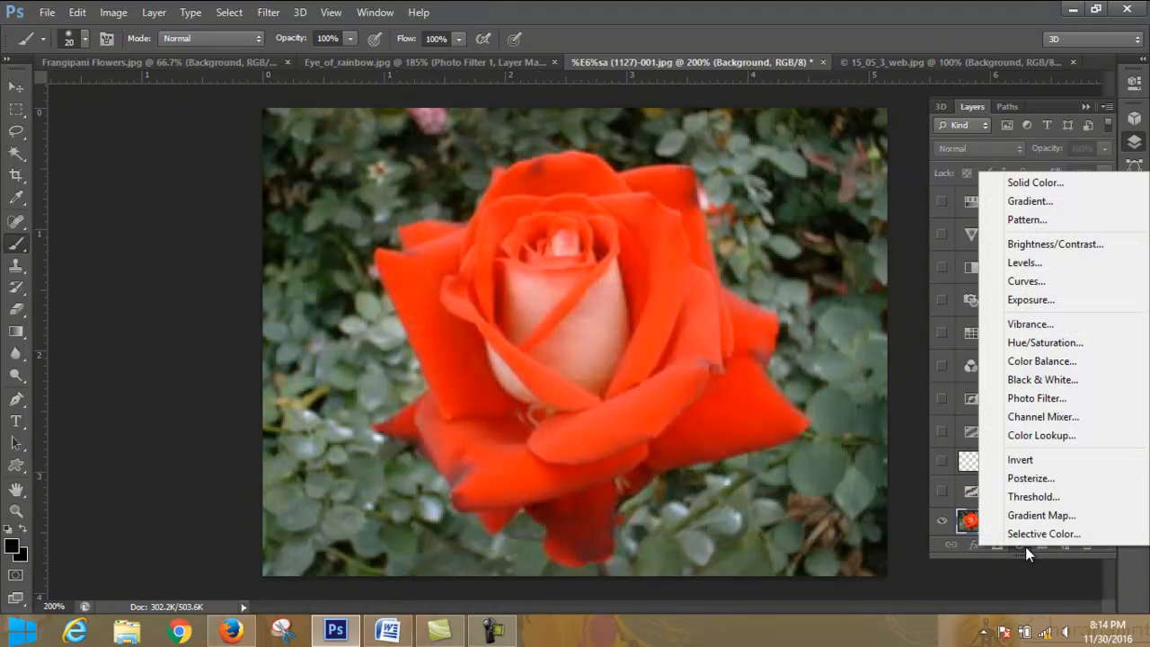
pyautogui.click(1065, 515)
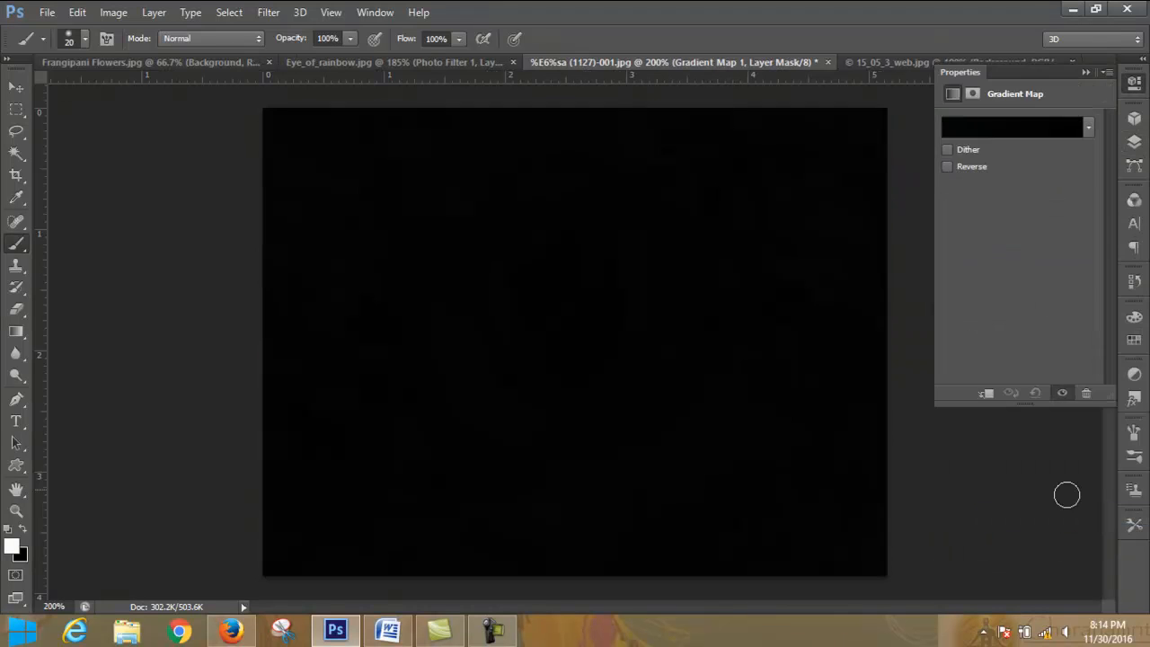
# - Try the black-white, red-green, blue-yellow and violet-green-orange presets on the Gradient Map, and settle on Orange, Yellow, Orange
pyautogui.click(1089, 128)
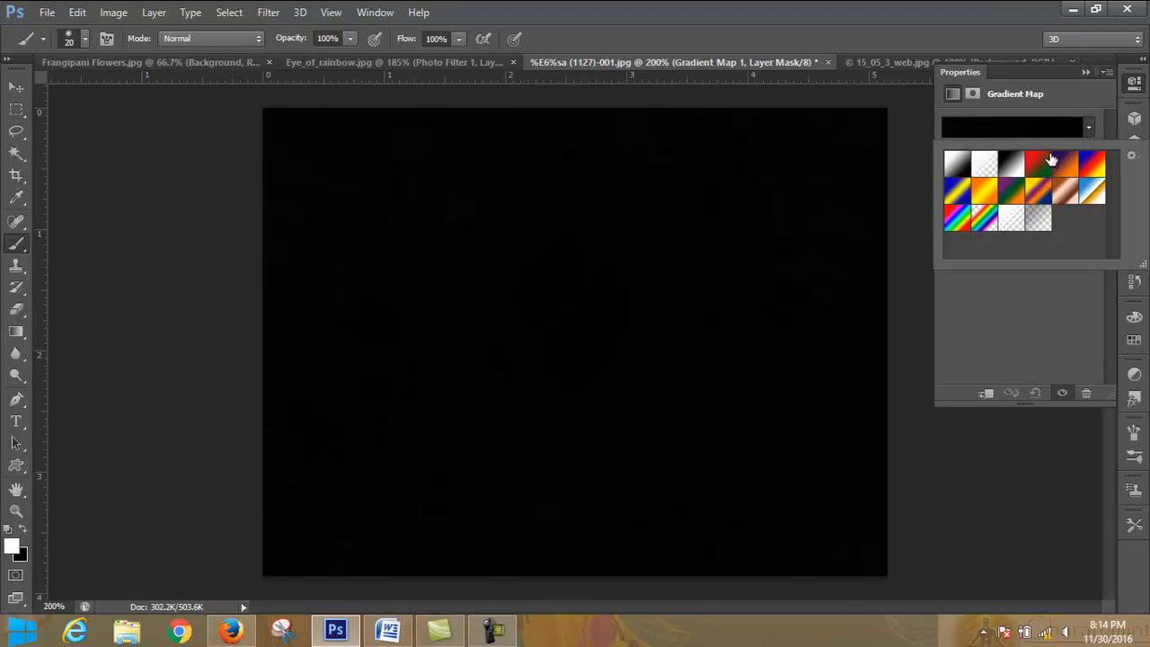
pyautogui.click(989, 166)
pyautogui.click(1019, 171)
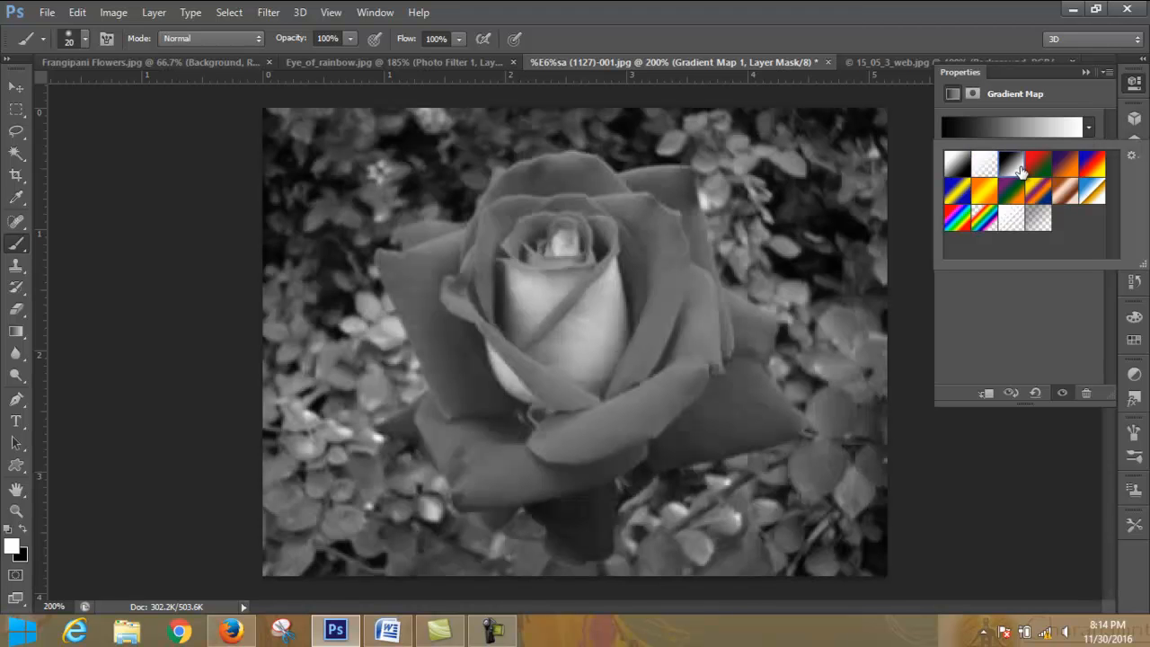
pyautogui.click(1039, 169)
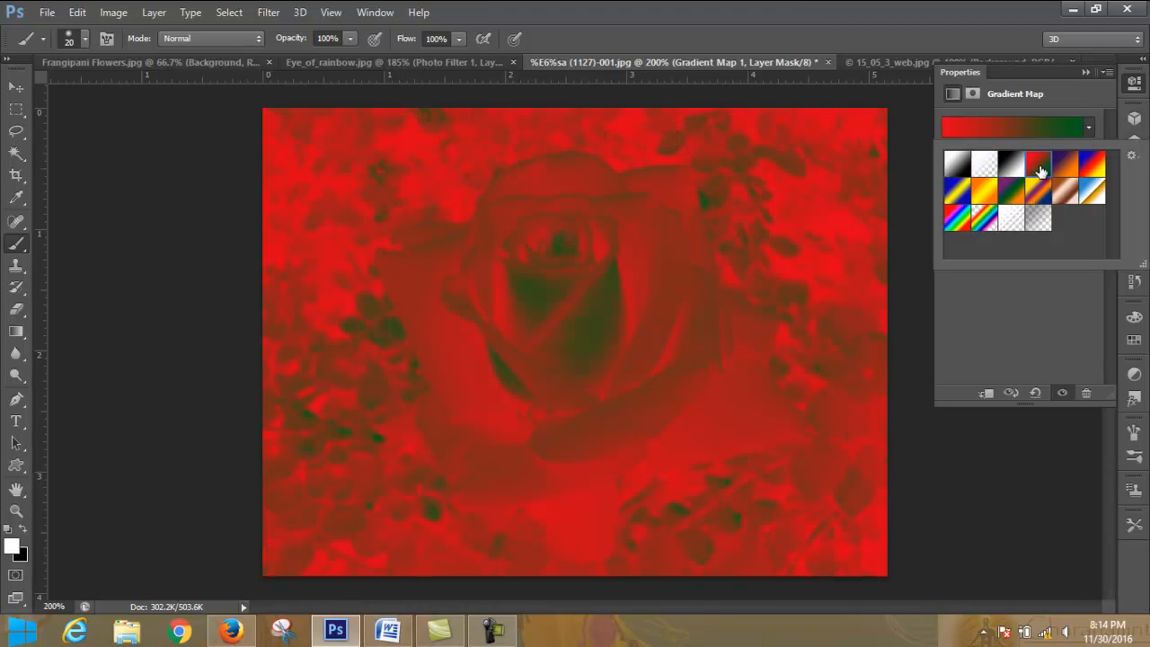
pyautogui.click(988, 198)
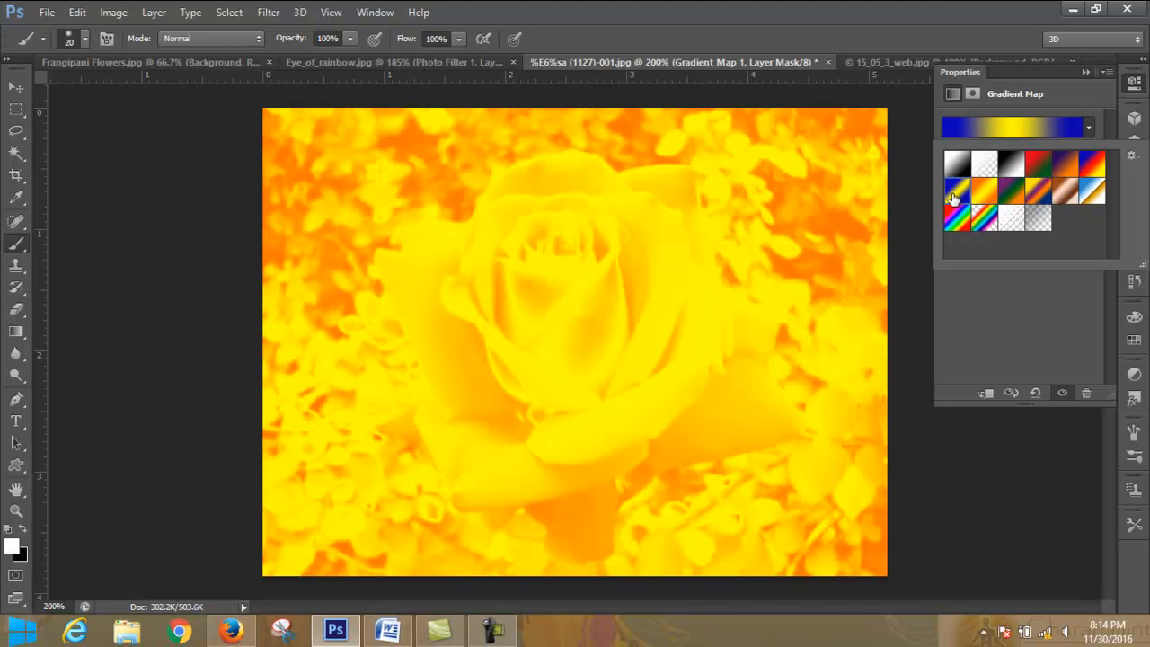
pyautogui.click(956, 195)
pyautogui.click(1021, 196)
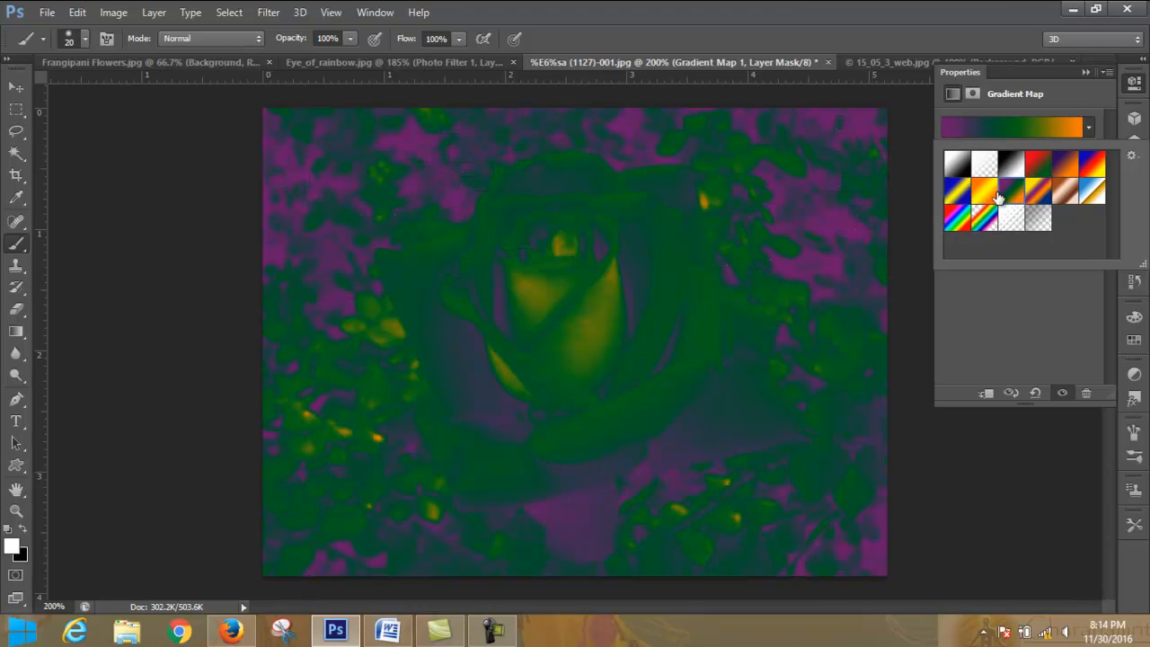
pyautogui.click(988, 194)
# - Edit the Orange, Yellow, Orange gradient in the Gradient Editor, setting the opacity of the stop at location 0% to 0%
pyautogui.click(1016, 126)
pyautogui.click(1015, 122)
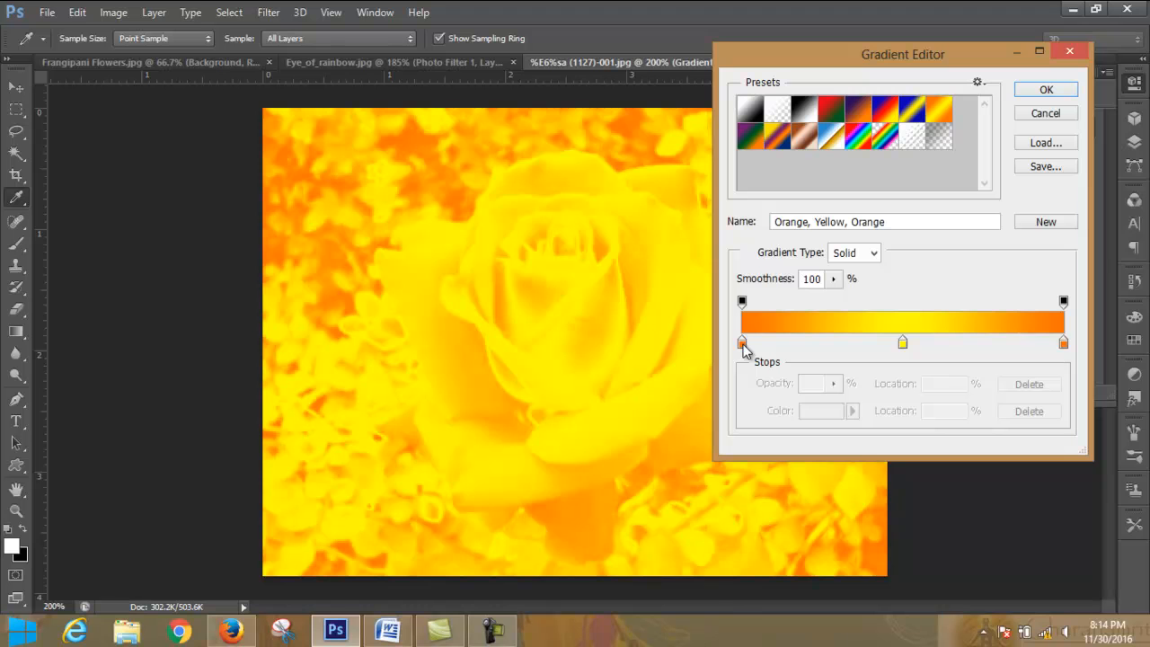
pyautogui.doubleClick(743, 344)
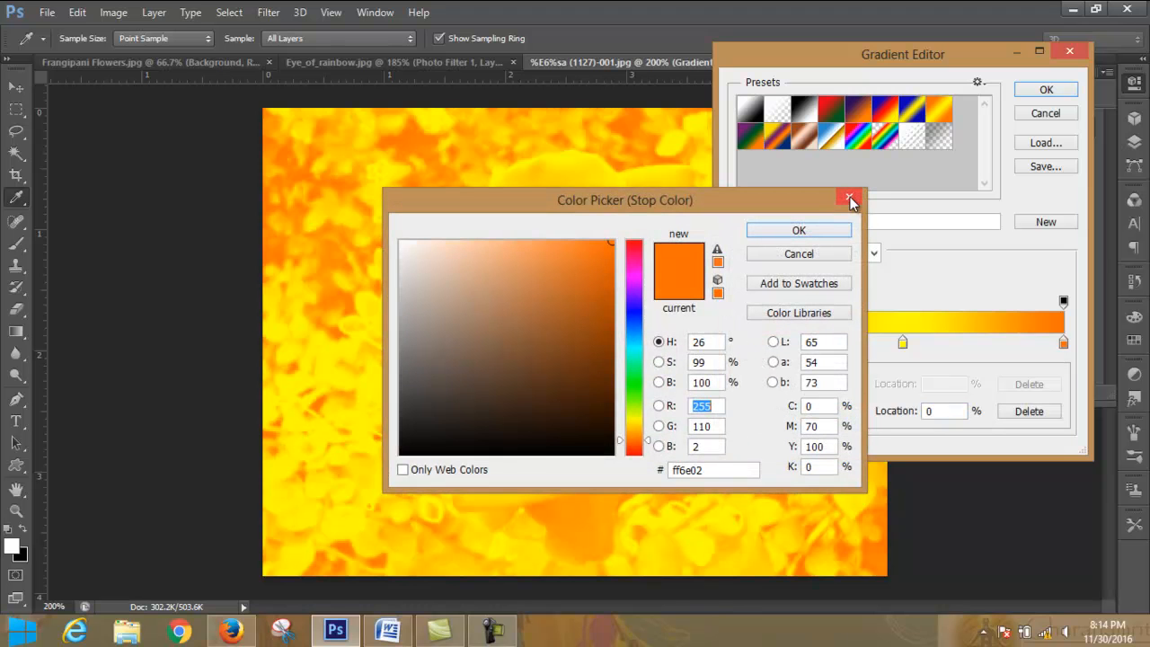
pyautogui.click(852, 199)
pyautogui.click(742, 302)
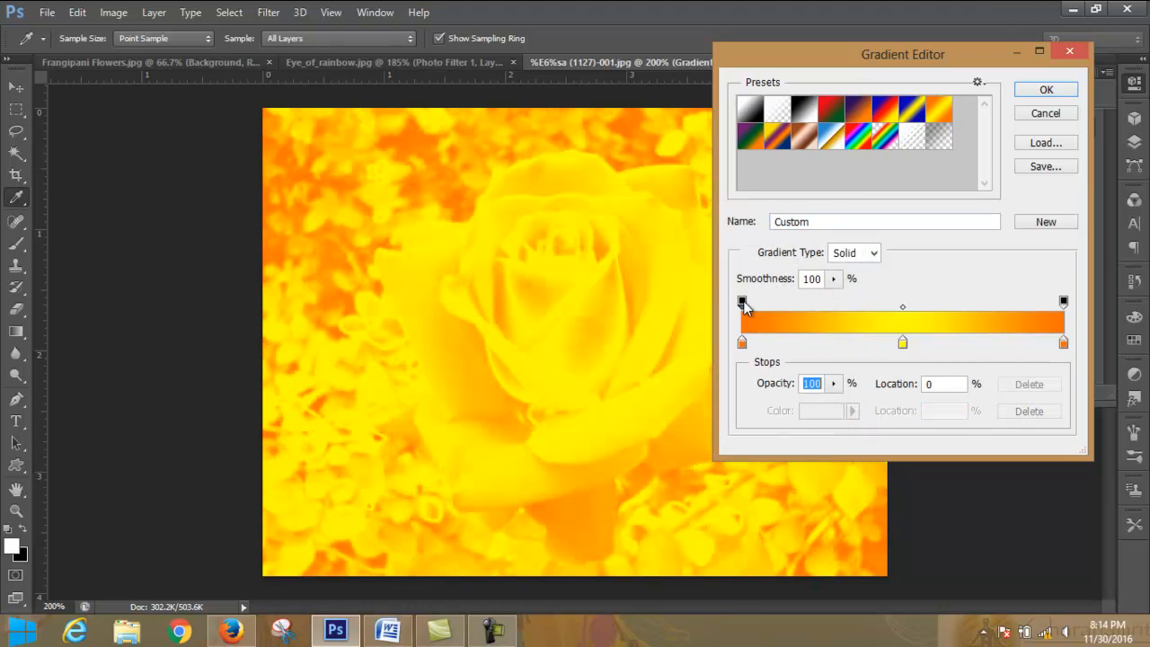
pyautogui.click(835, 384)
pyautogui.moveTo(834, 404); pyautogui.dragTo(712, 403)
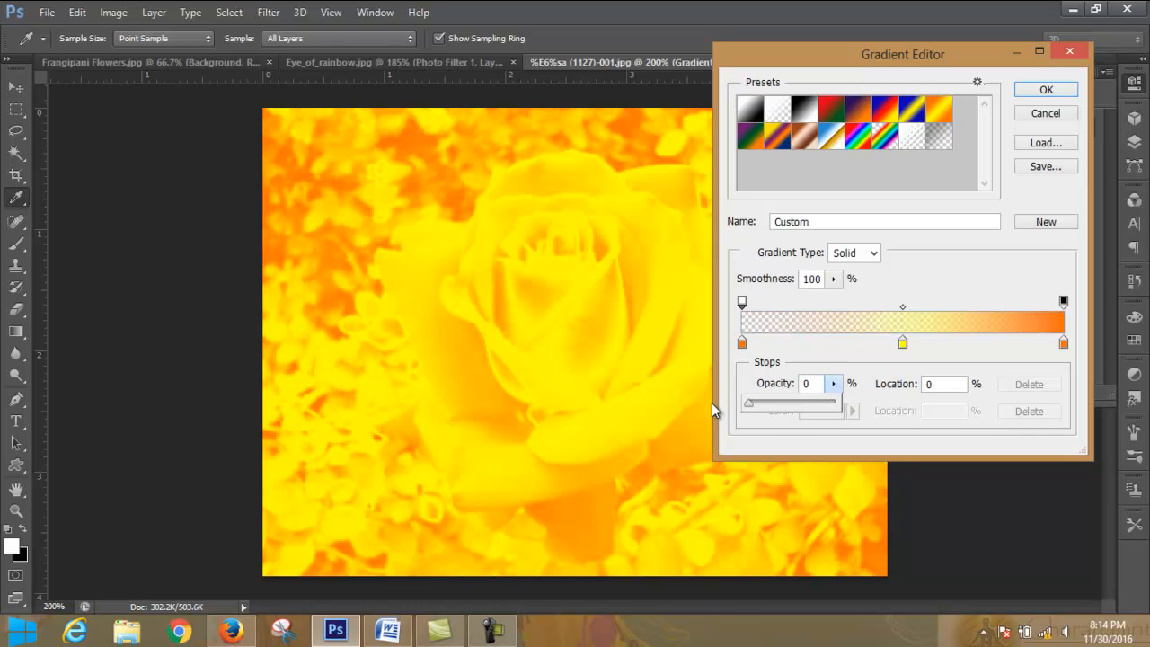
pyautogui.click(1040, 90)
# - Reopen the custom gradient twice to examine the colour of its first colour stop, and return to the layer list
pyautogui.click(960, 132)
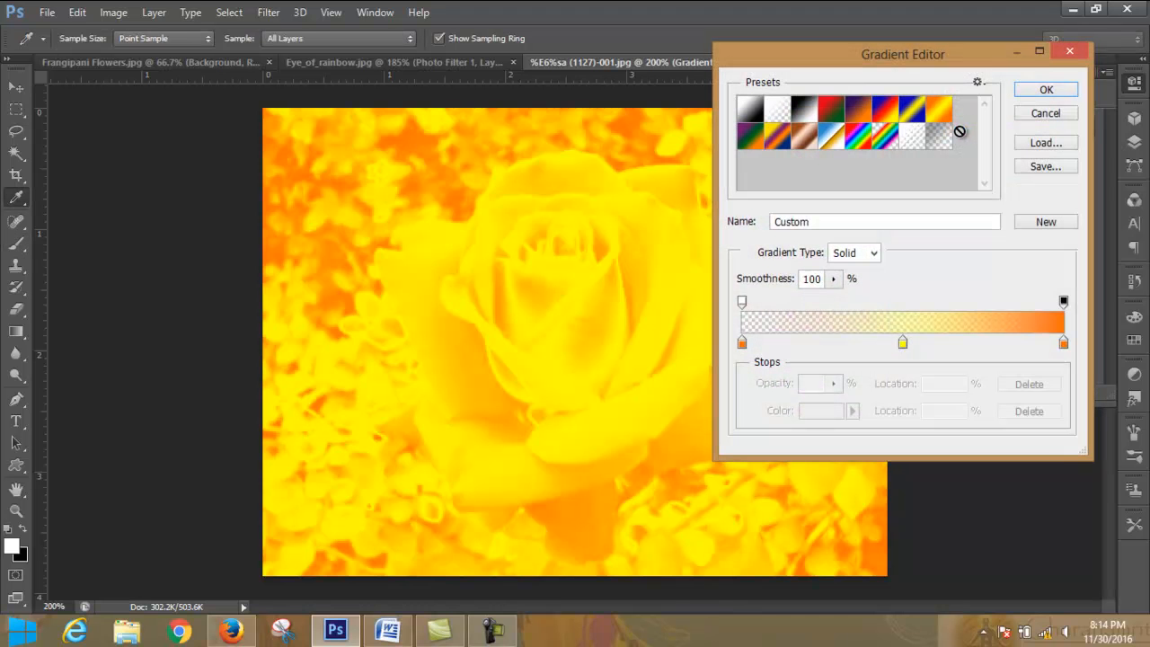
pyautogui.click(743, 343)
pyautogui.doubleClick(742, 346)
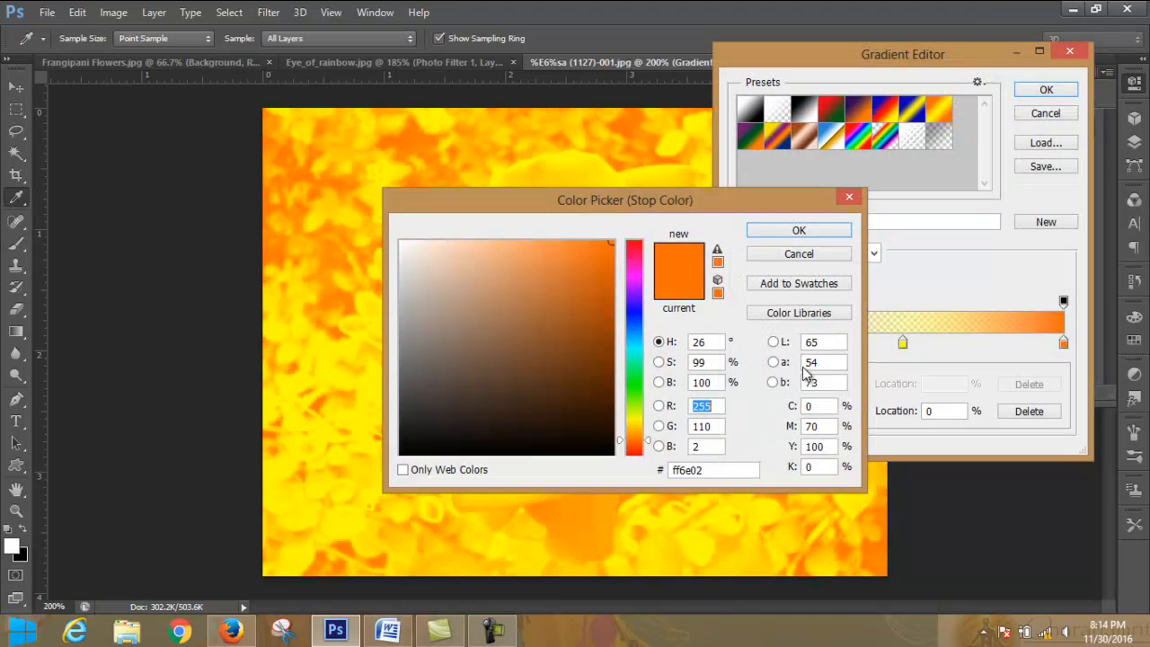
pyautogui.click(789, 232)
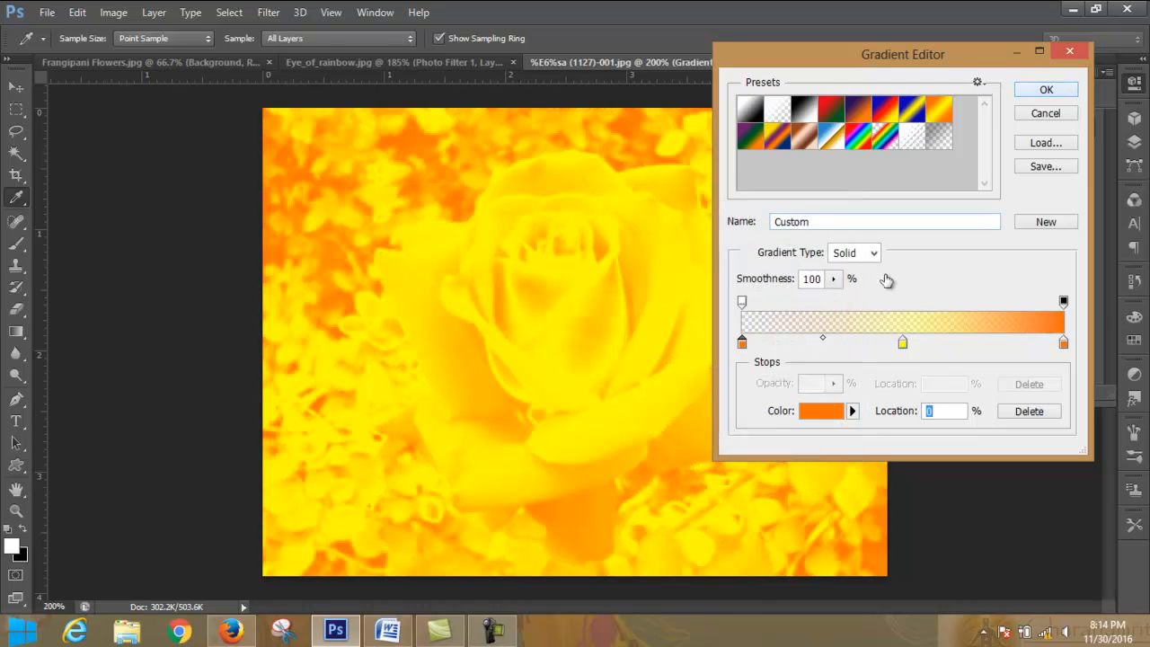
pyautogui.click(1033, 93)
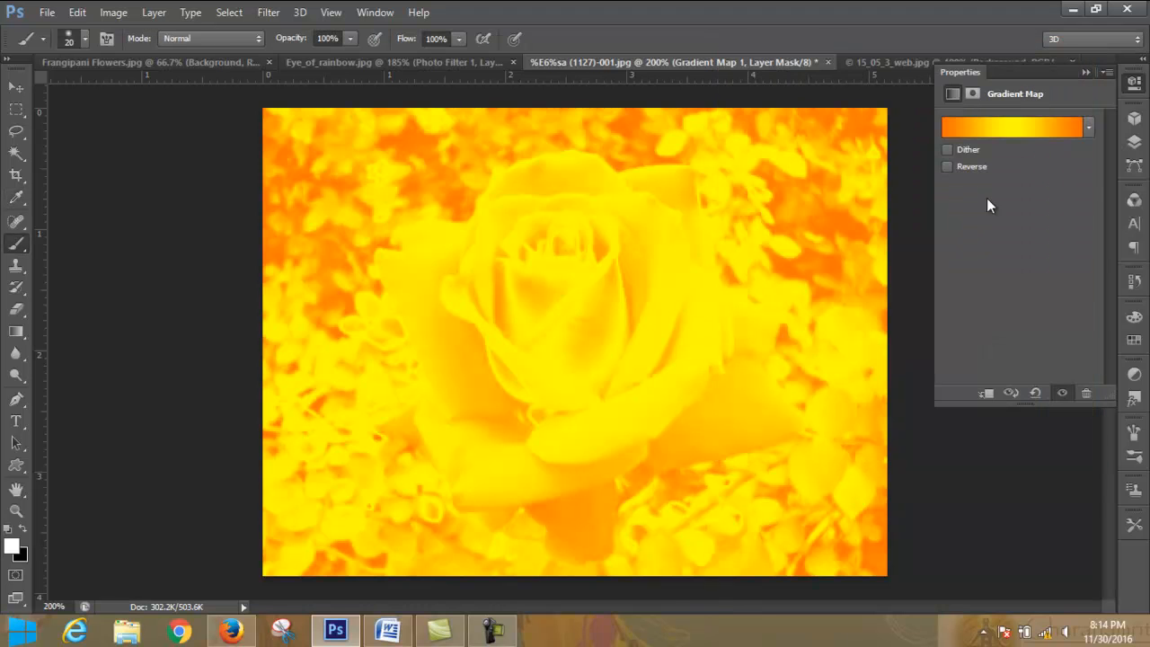
pyautogui.click(1088, 127)
pyautogui.click(1088, 128)
pyautogui.click(1076, 129)
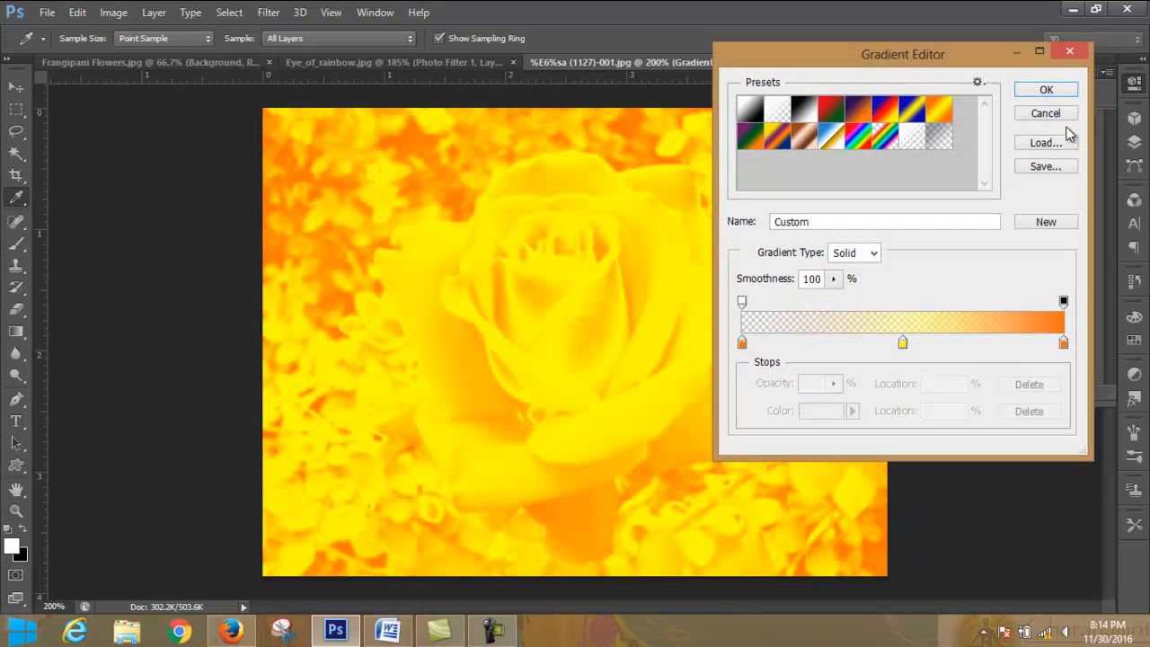
pyautogui.doubleClick(742, 343)
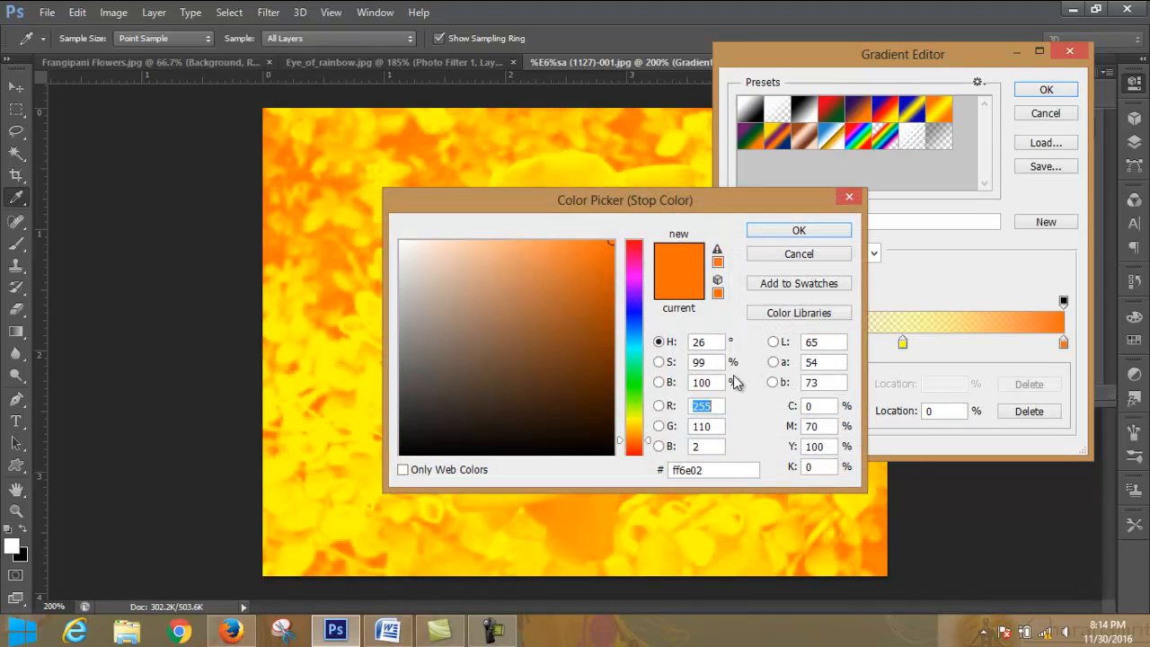
pyautogui.click(800, 234)
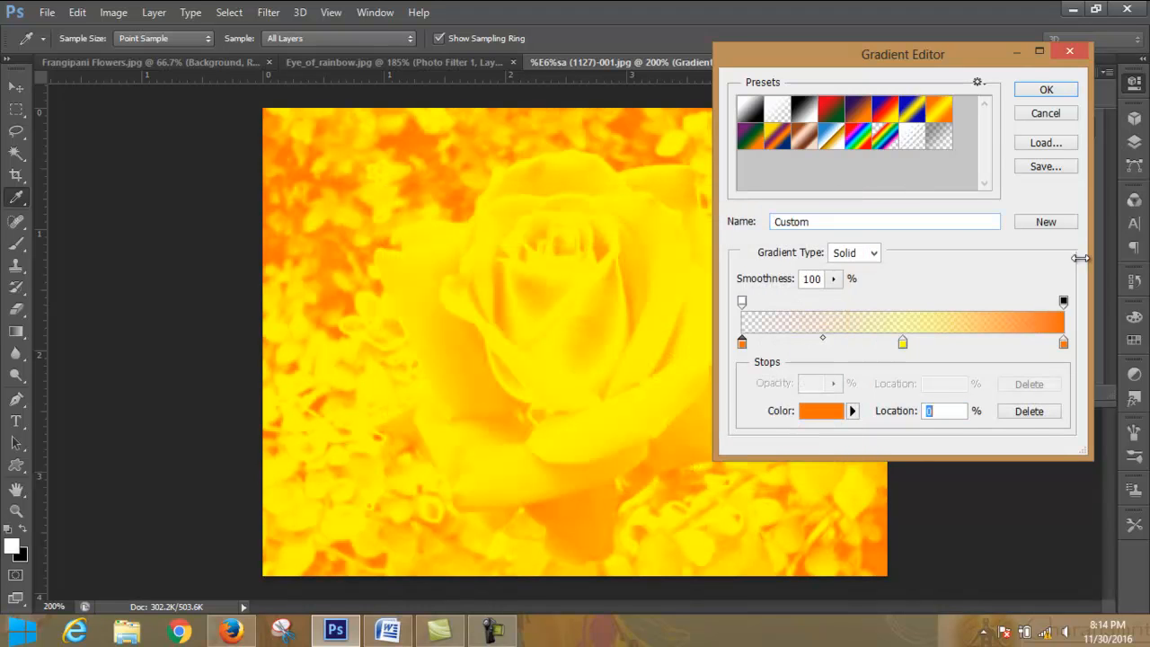
pyautogui.click(1047, 89)
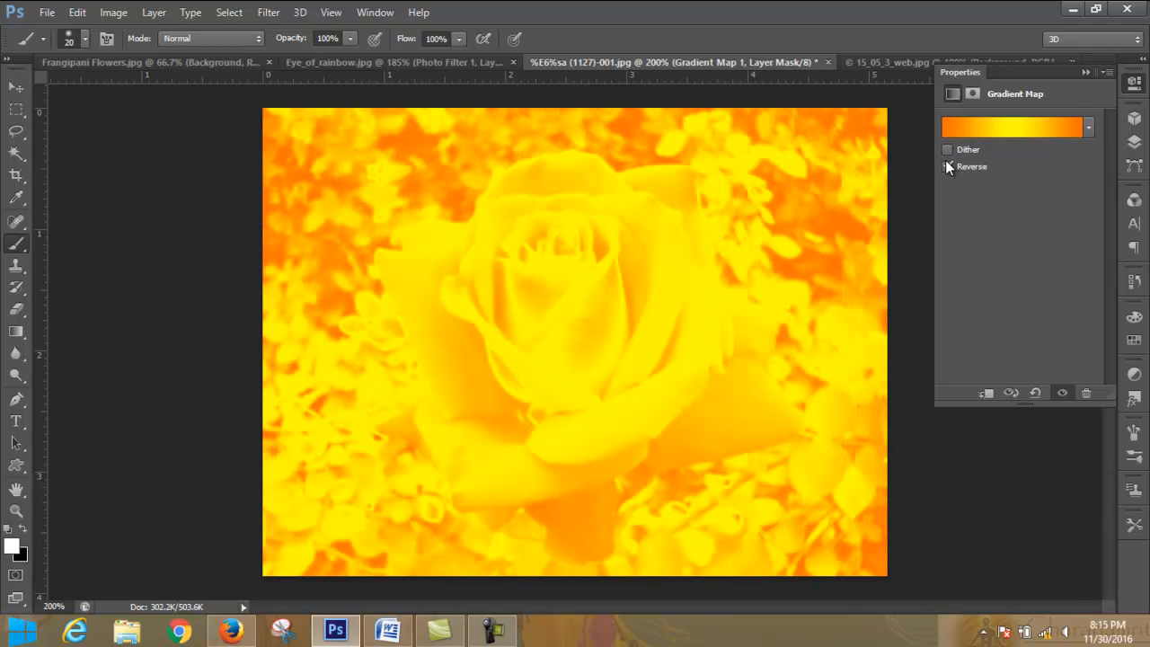
pyautogui.click(1091, 72)
pyautogui.click(1134, 141)
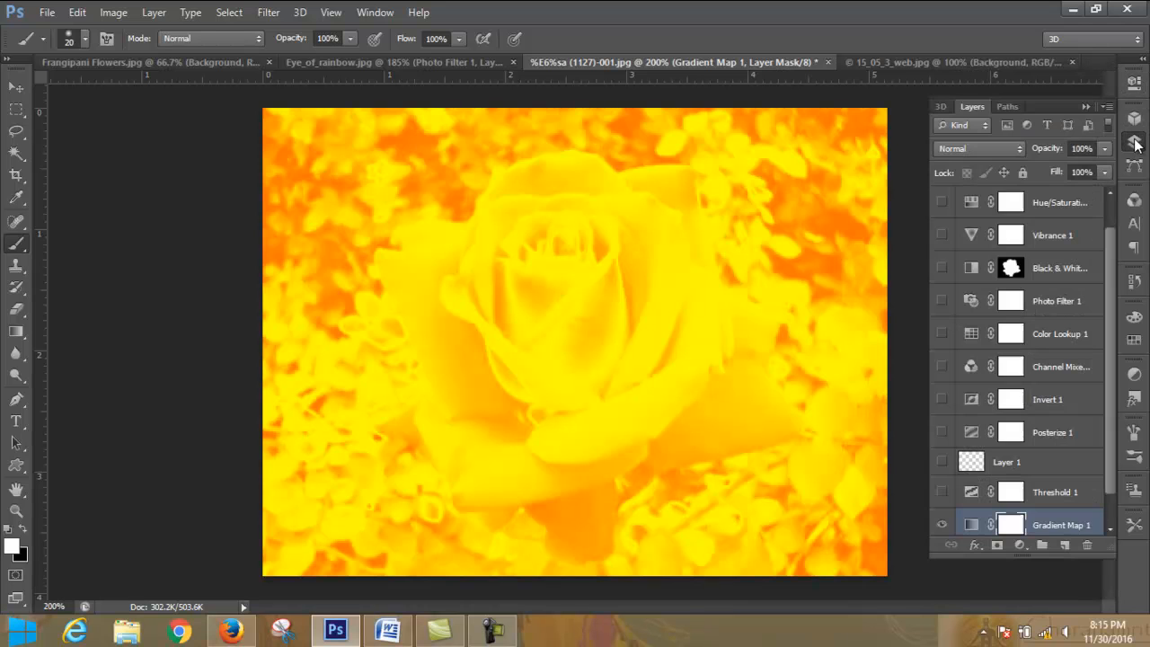
# - Discard all adjustment layers by reverting the rose photo to its original snapshot in the history
pyautogui.click(1019, 544)
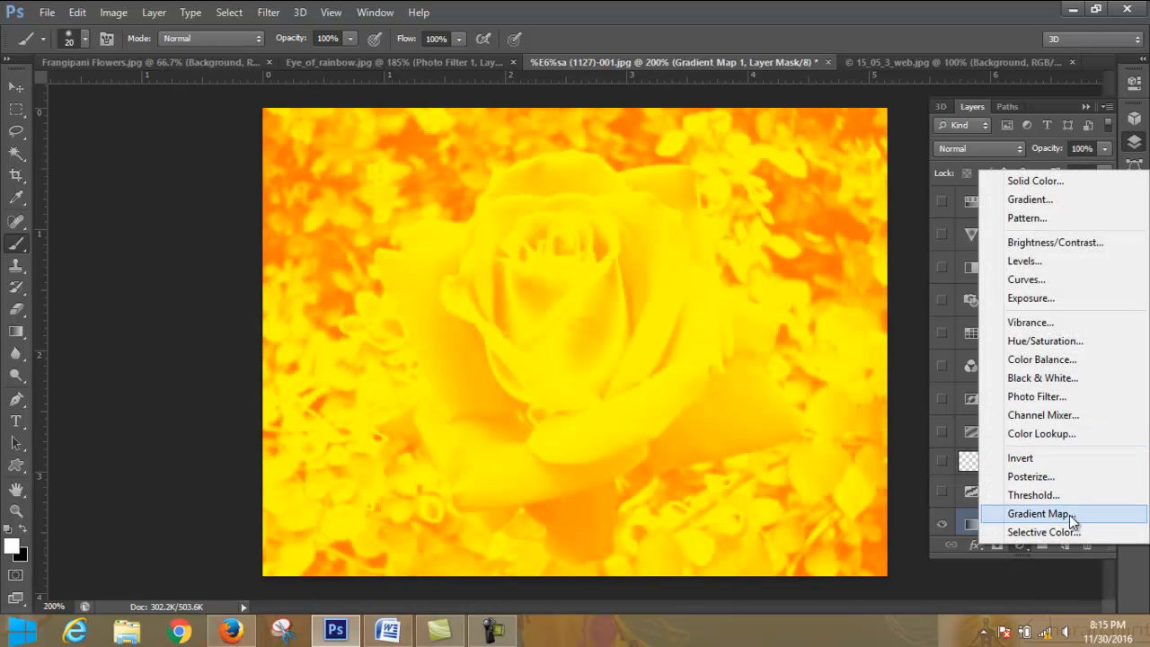
pyautogui.click(1059, 536)
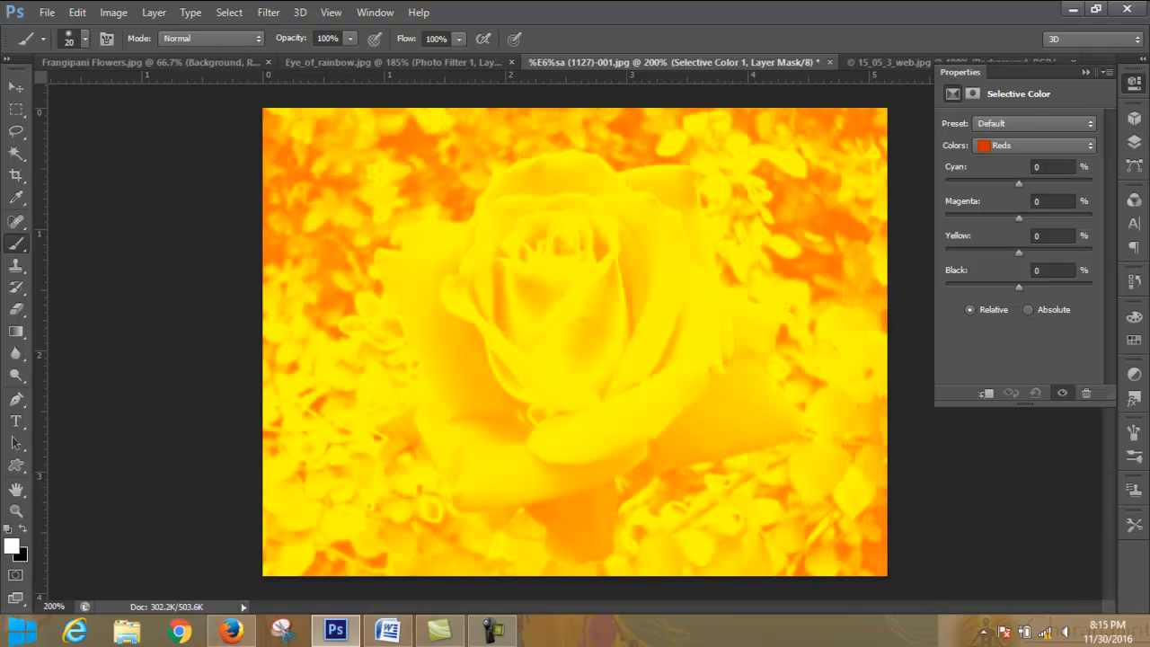
pyautogui.click(1135, 282)
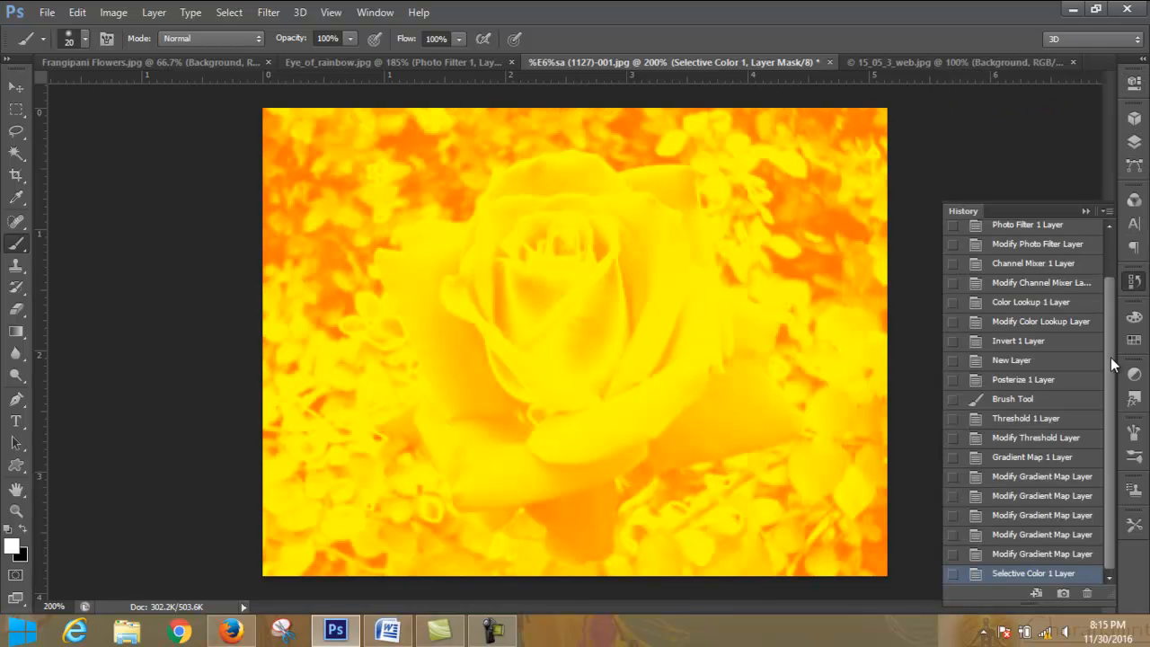
pyautogui.scroll(5, 1111, 357)
pyautogui.click(1048, 237)
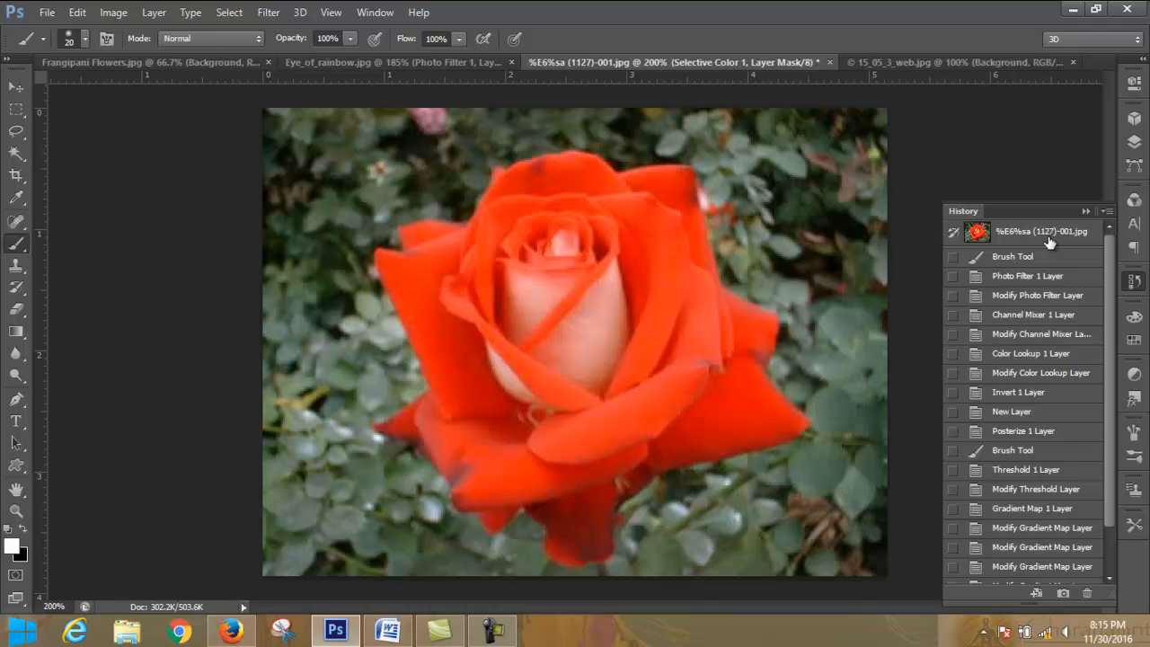
# - Add a Selective Color adjustment layer above the Background layer and check its available presets, keeping Default
pyautogui.click(1135, 141)
pyautogui.click(1020, 543)
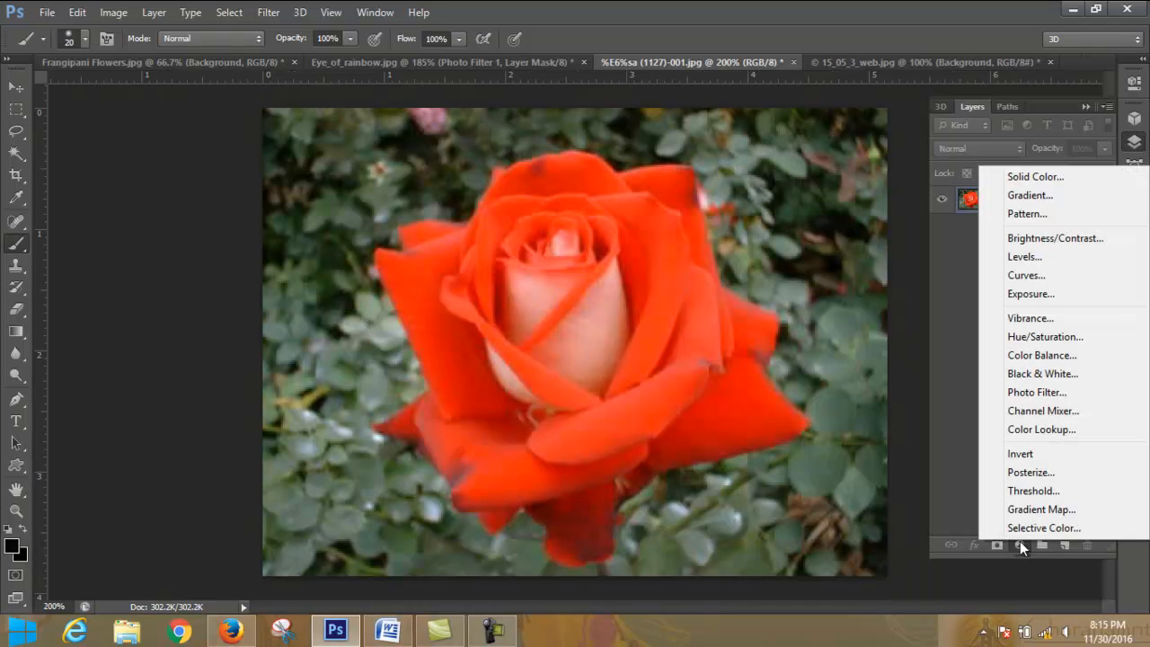
pyautogui.click(1034, 530)
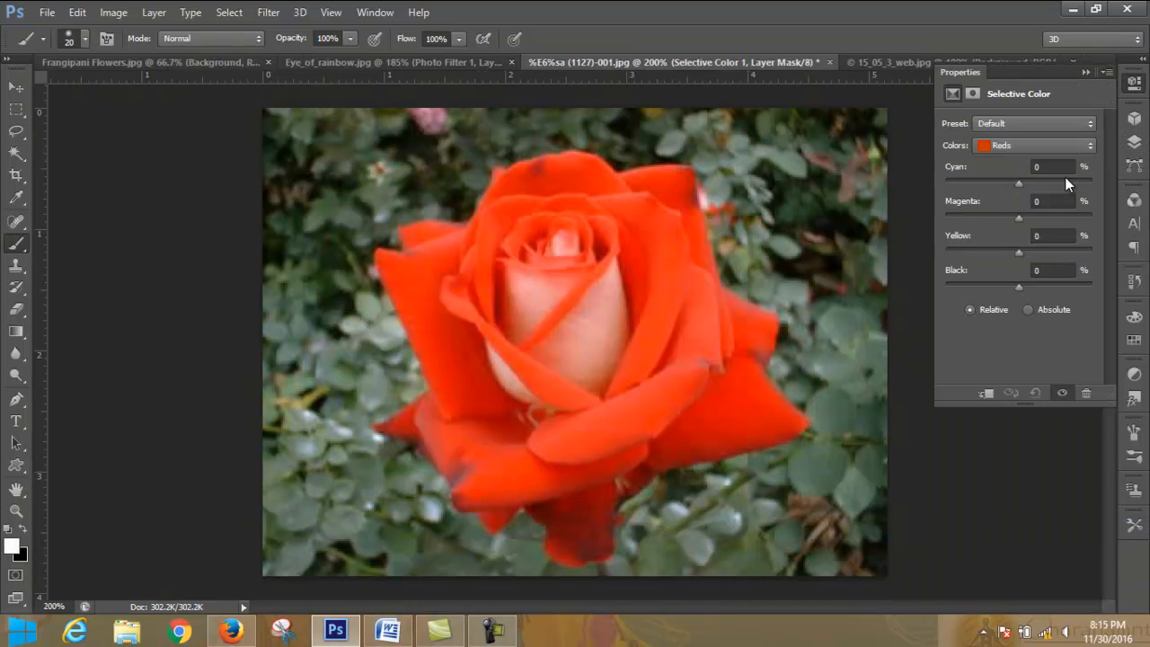
pyautogui.click(1046, 124)
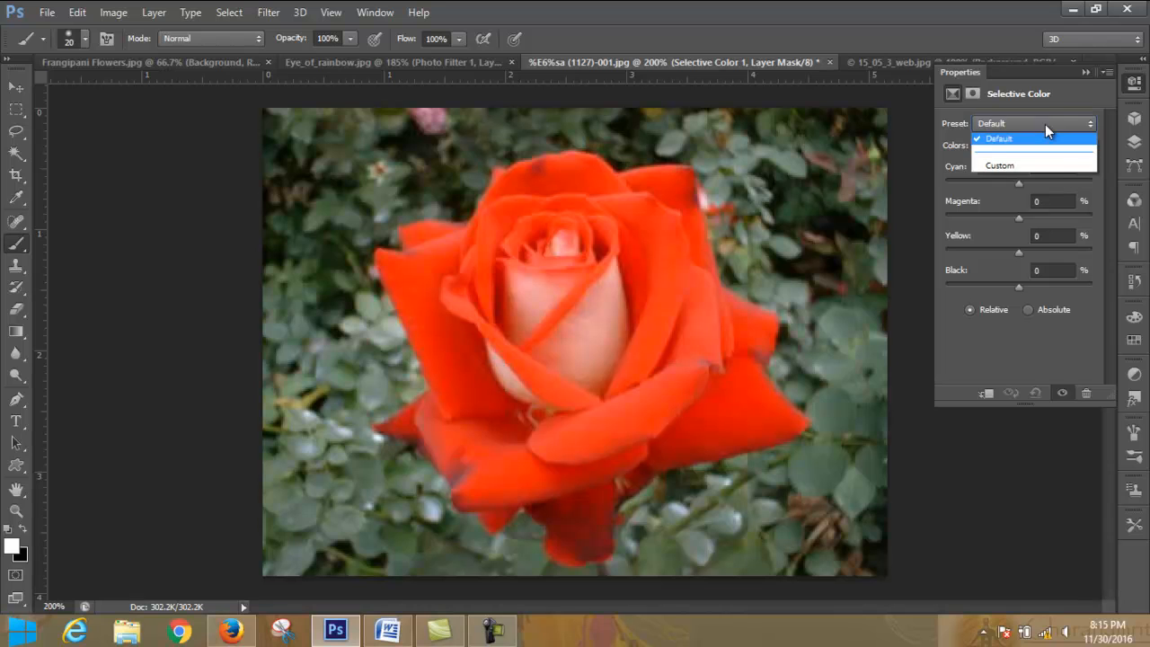
pyautogui.click(1045, 124)
pyautogui.click(1046, 124)
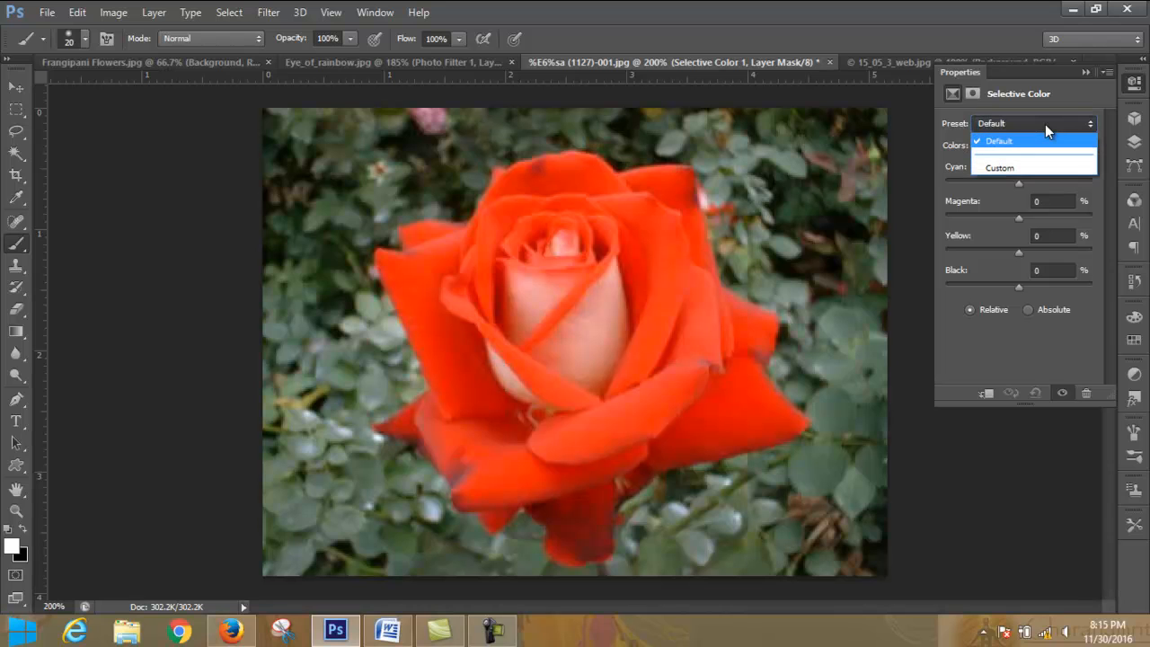
pyautogui.click(1045, 124)
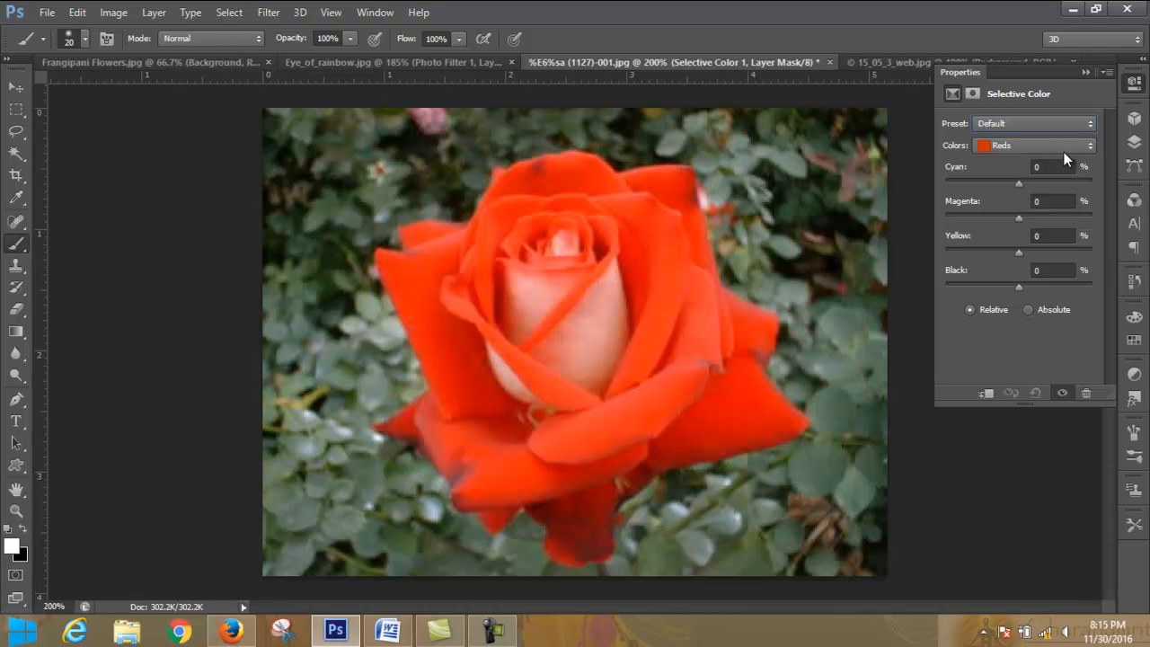
# - Adjust the Reds in Selective Color to Cyan +34%, Magenta +7% and Yellow +24%
pyautogui.click(1067, 149)
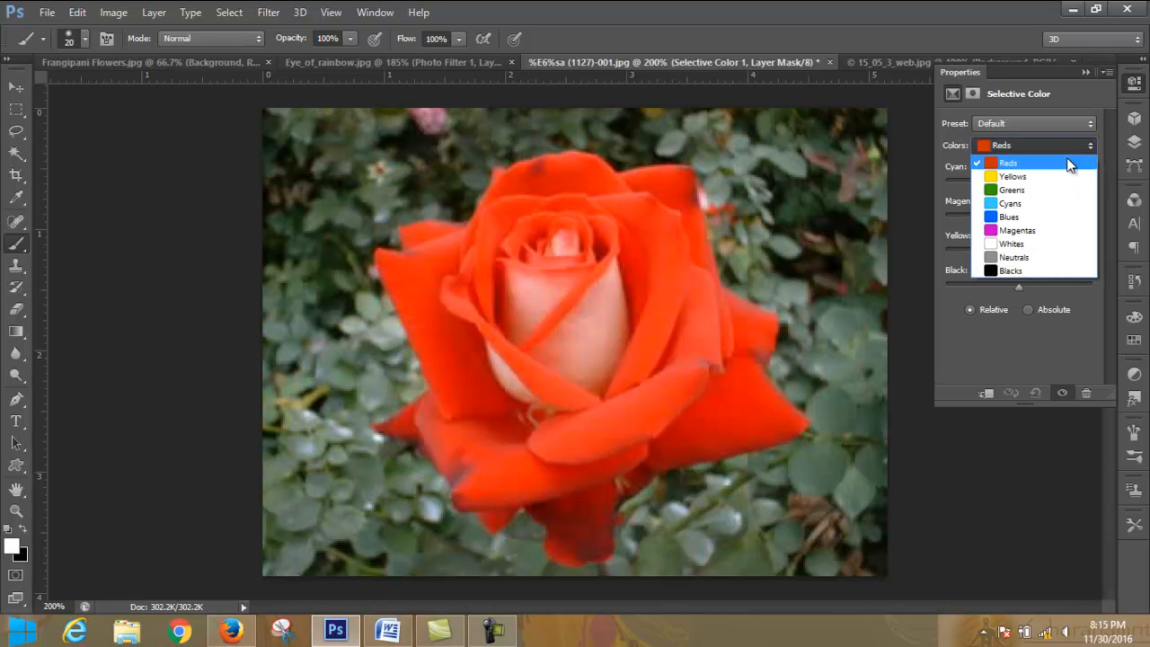
pyautogui.click(1067, 158)
pyautogui.moveTo(1021, 183); pyautogui.dragTo(1047, 184)
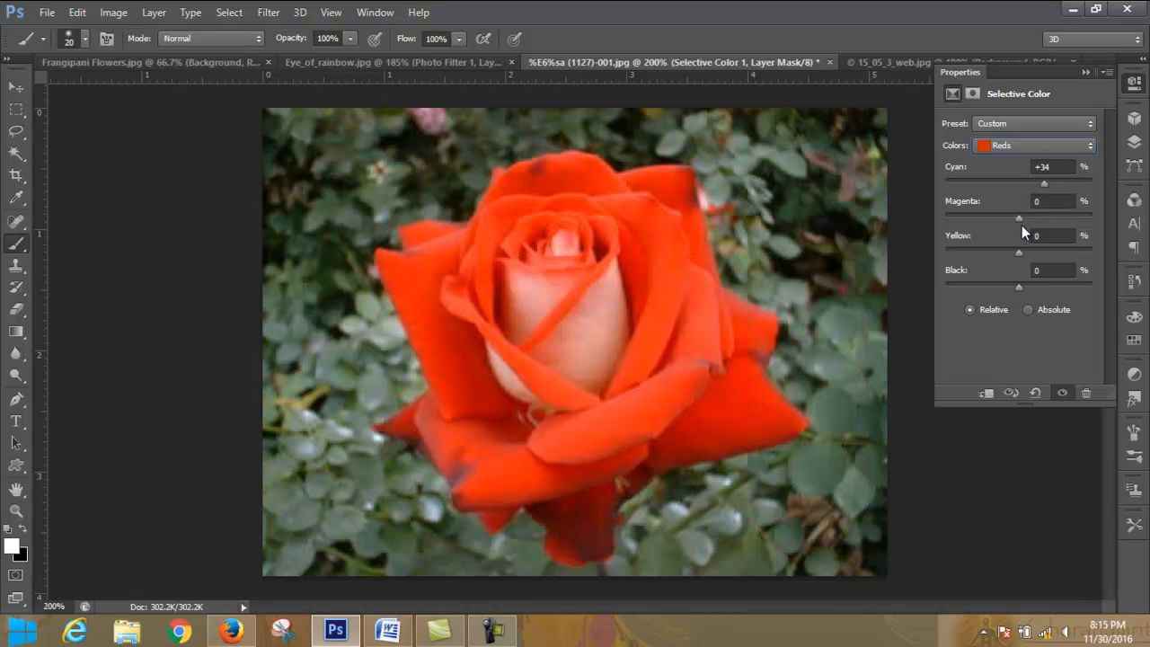
pyautogui.moveTo(1039, 219); pyautogui.dragTo(1037, 222)
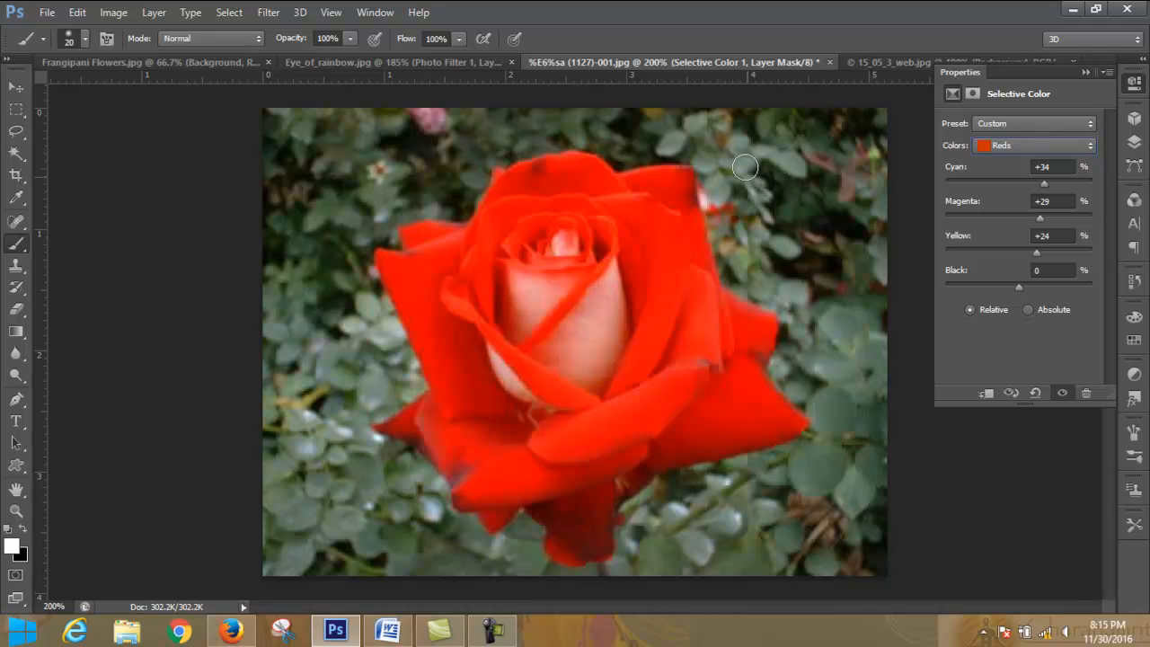
pyautogui.moveTo(1038, 213); pyautogui.dragTo(1024, 221)
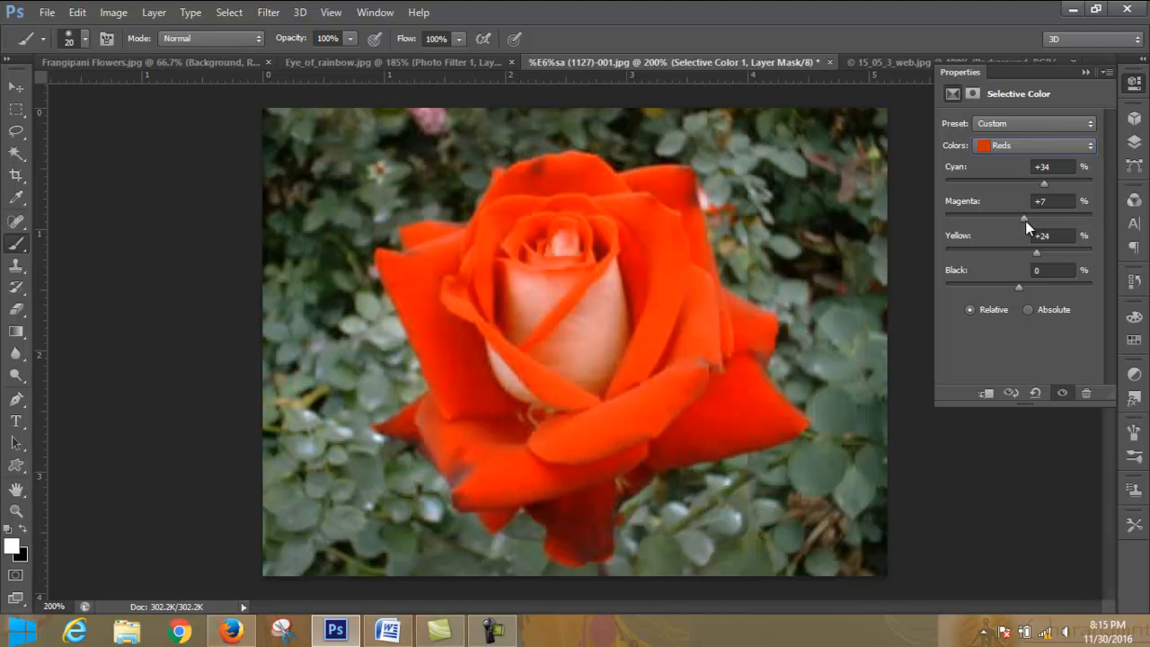
# - Adjust the Greens in Selective Color to Cyan -13%, Magenta +21%, Yellow +51% and Black +29%
pyautogui.click(1043, 146)
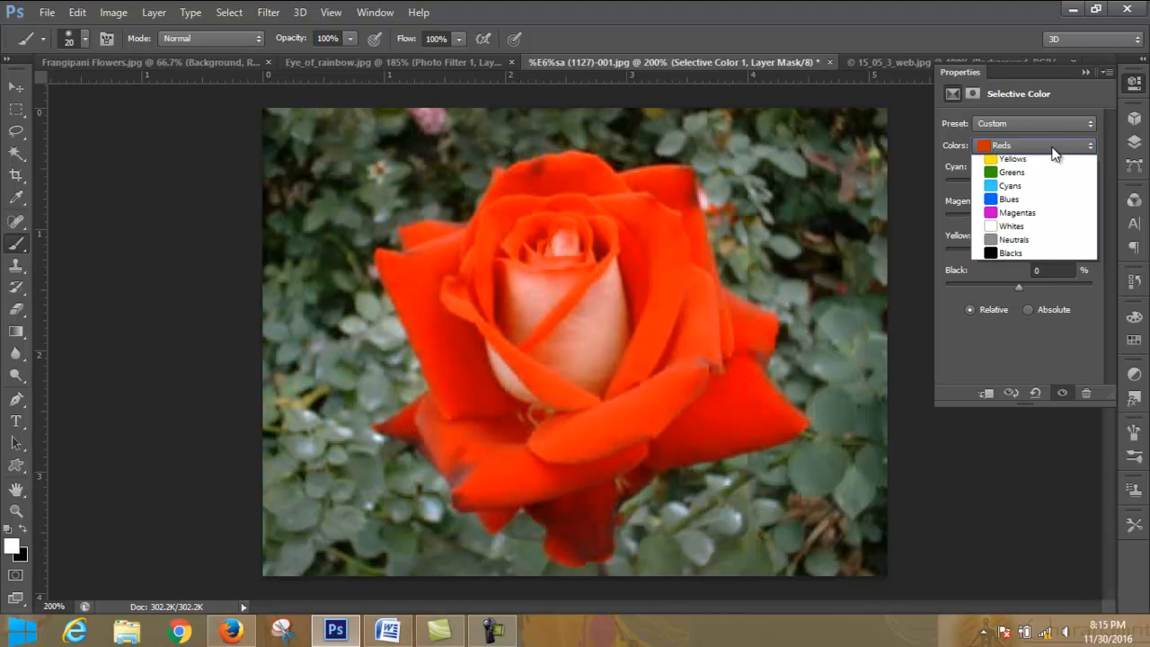
pyautogui.click(1053, 192)
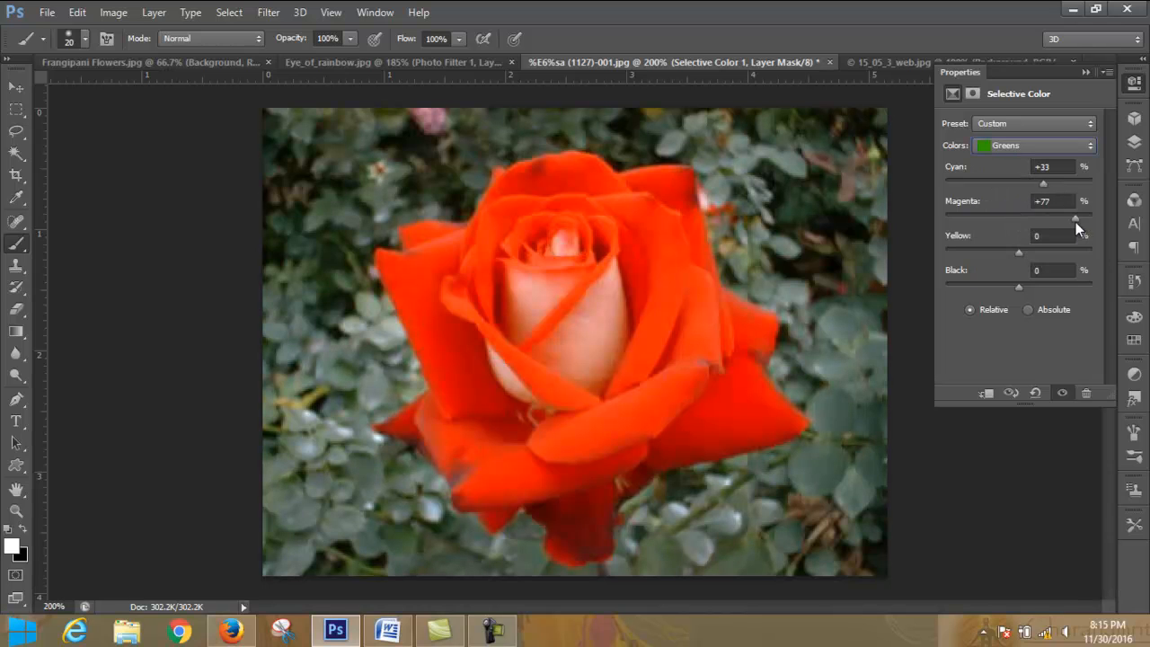
pyautogui.click(1035, 220)
pyautogui.moveTo(1065, 252)
pyautogui.mouseDown()
pyautogui.moveTo(1023, 255)
pyautogui.moveTo(1056, 250)
pyautogui.mouseUp()
pyautogui.moveTo(1024, 292); pyautogui.dragTo(1018, 286)
pyautogui.click(1058, 142)
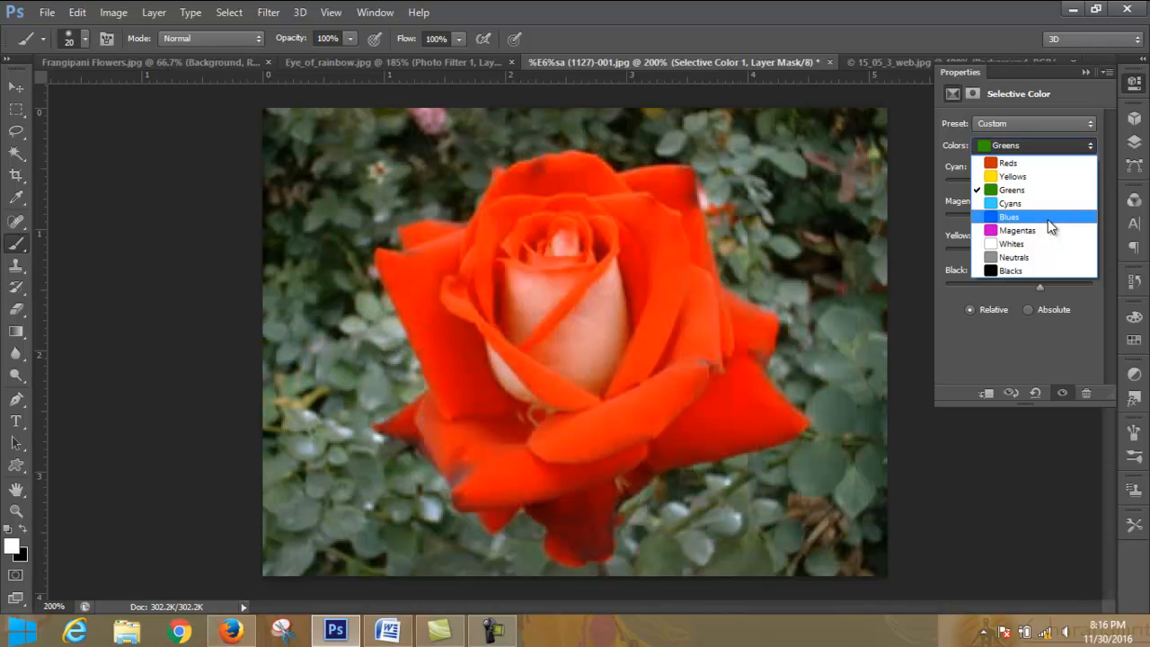
pyautogui.click(1061, 191)
pyautogui.click(1070, 146)
pyautogui.click(1071, 145)
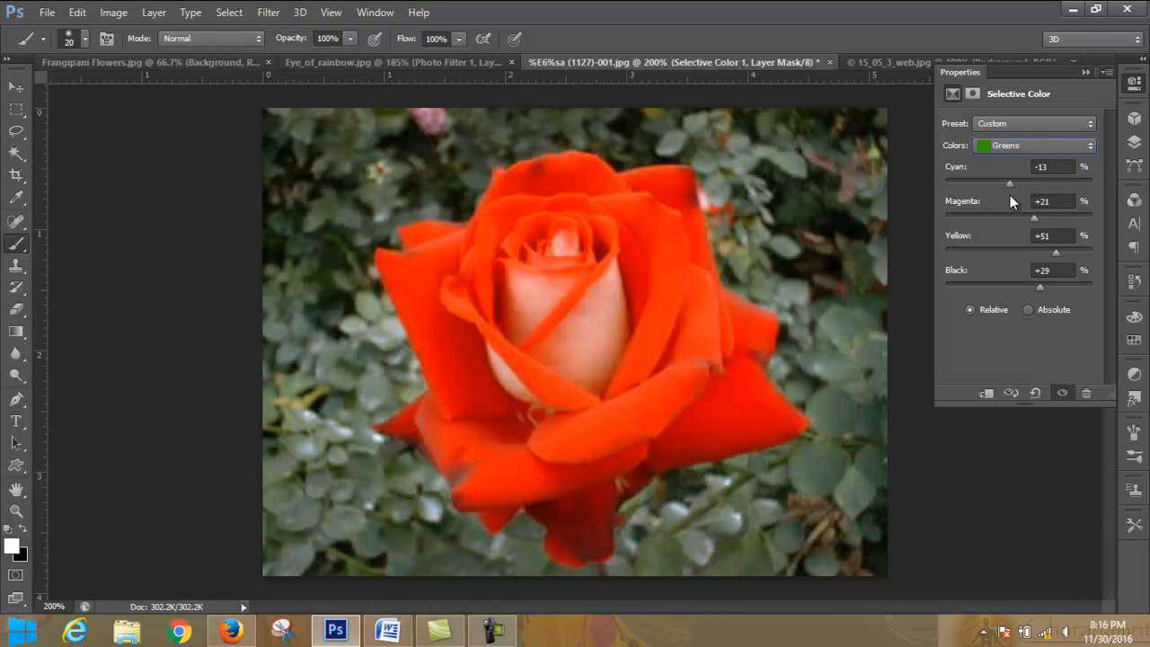
# - Adjust the Neutrals in Selective Color to Cyan +46%, Magenta -46%, Yellow +100% and Black +21%, and collapse the settings
pyautogui.click(1040, 146)
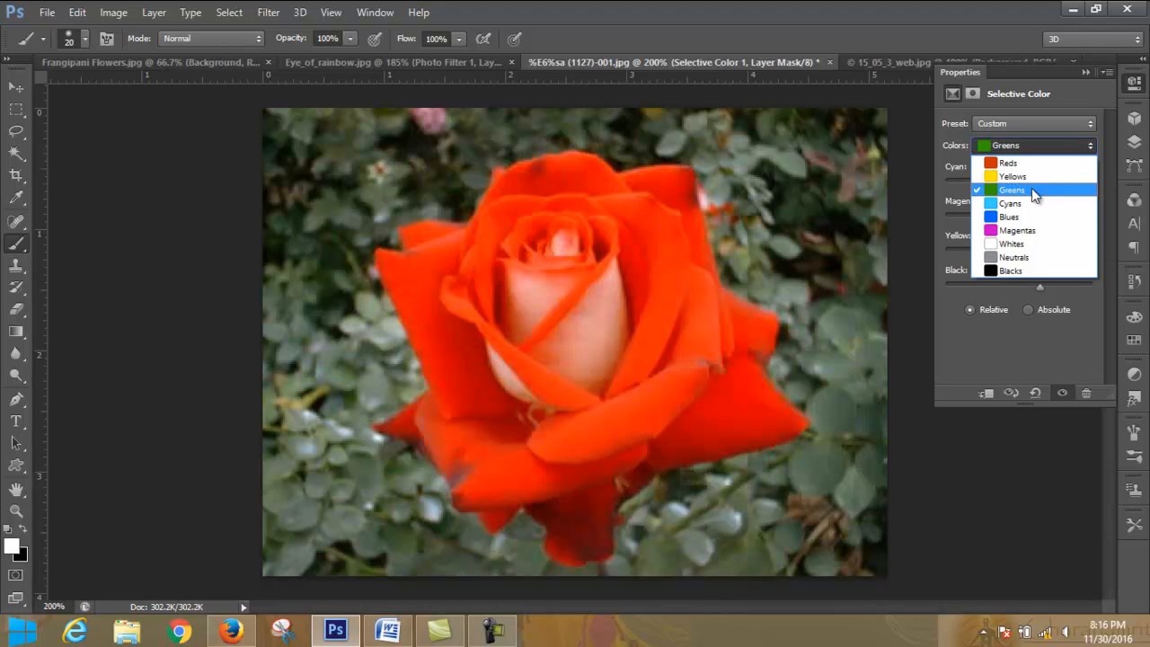
pyautogui.click(1024, 257)
pyautogui.moveTo(1040, 184); pyautogui.dragTo(1094, 183)
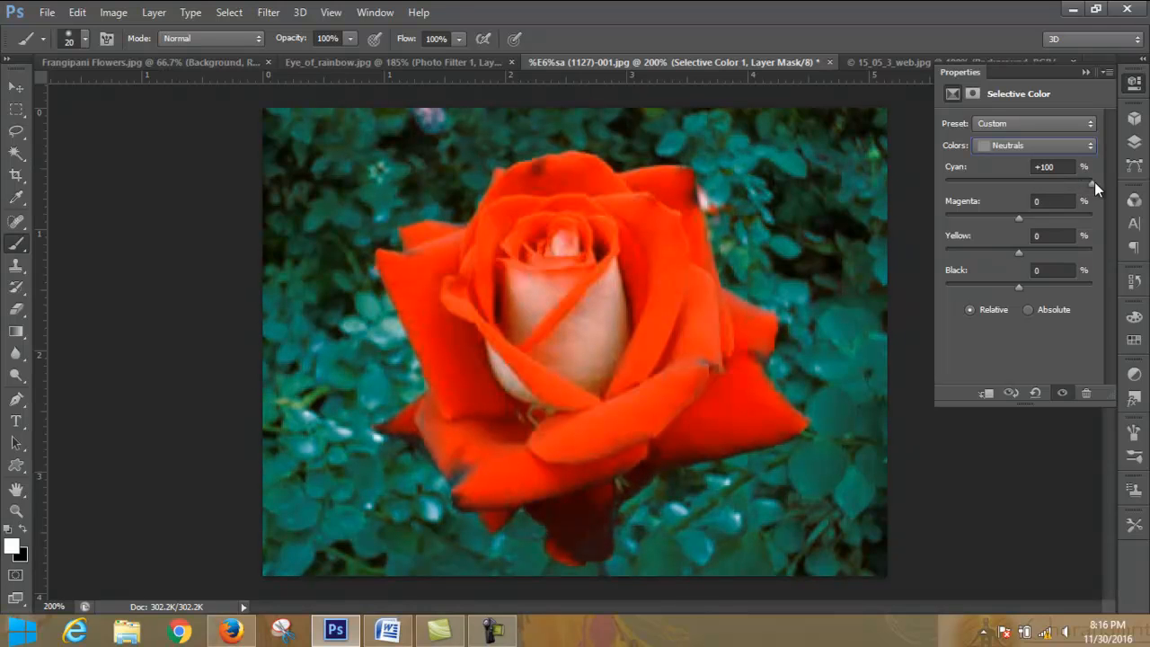
pyautogui.moveTo(1095, 181); pyautogui.dragTo(1053, 178)
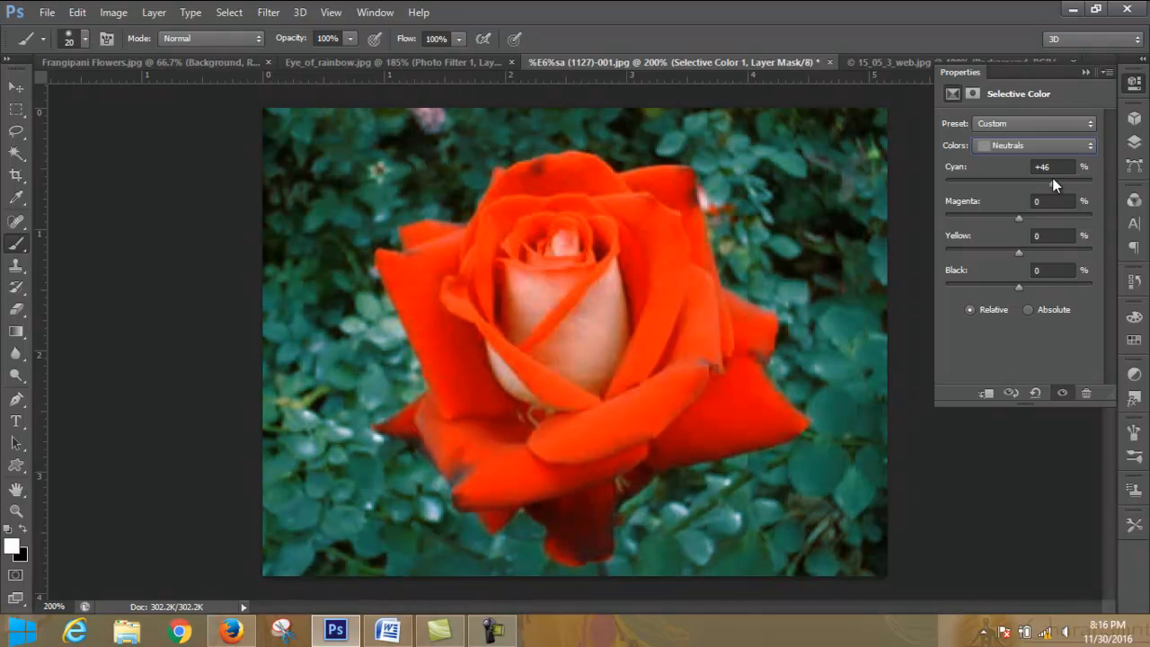
pyautogui.moveTo(1019, 218); pyautogui.dragTo(986, 231)
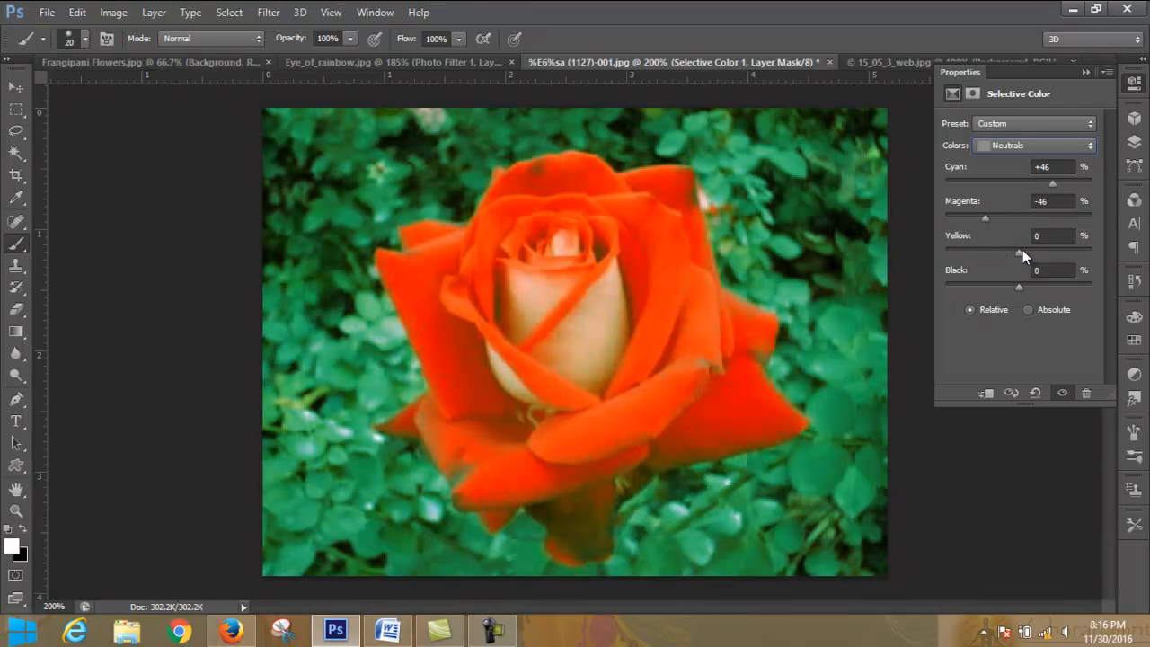
pyautogui.moveTo(986, 251); pyautogui.dragTo(1095, 247)
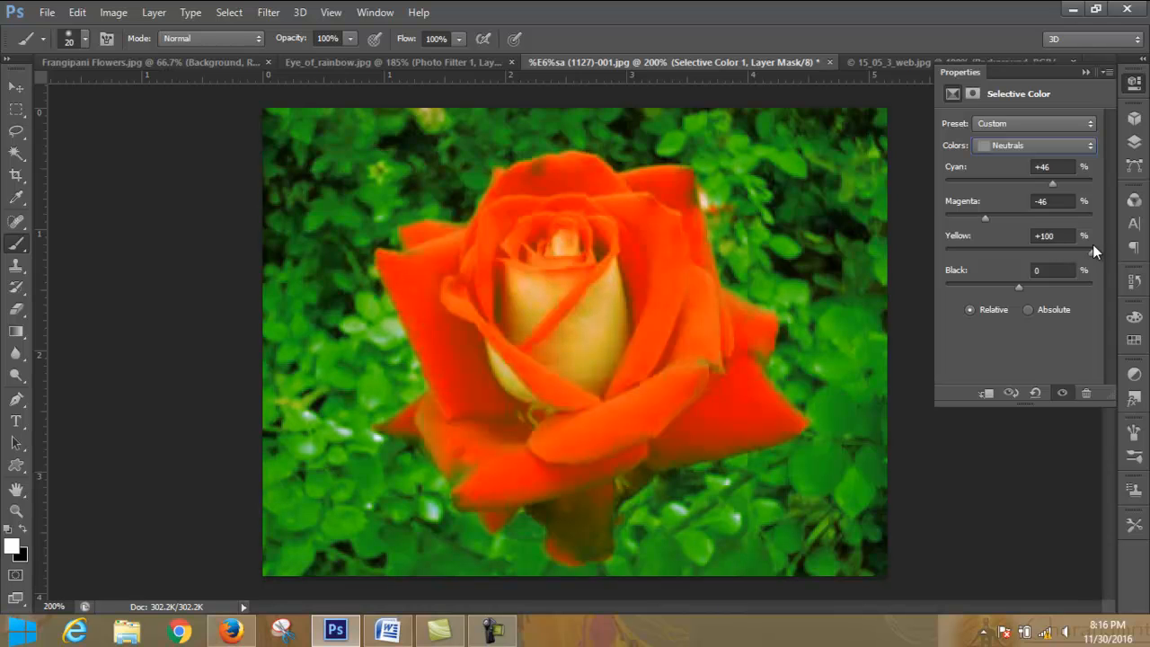
pyautogui.moveTo(1019, 285)
pyautogui.mouseDown()
pyautogui.moveTo(1065, 285)
pyautogui.moveTo(986, 292)
pyautogui.moveTo(1059, 291)
pyautogui.moveTo(1041, 293)
pyautogui.mouseUp()
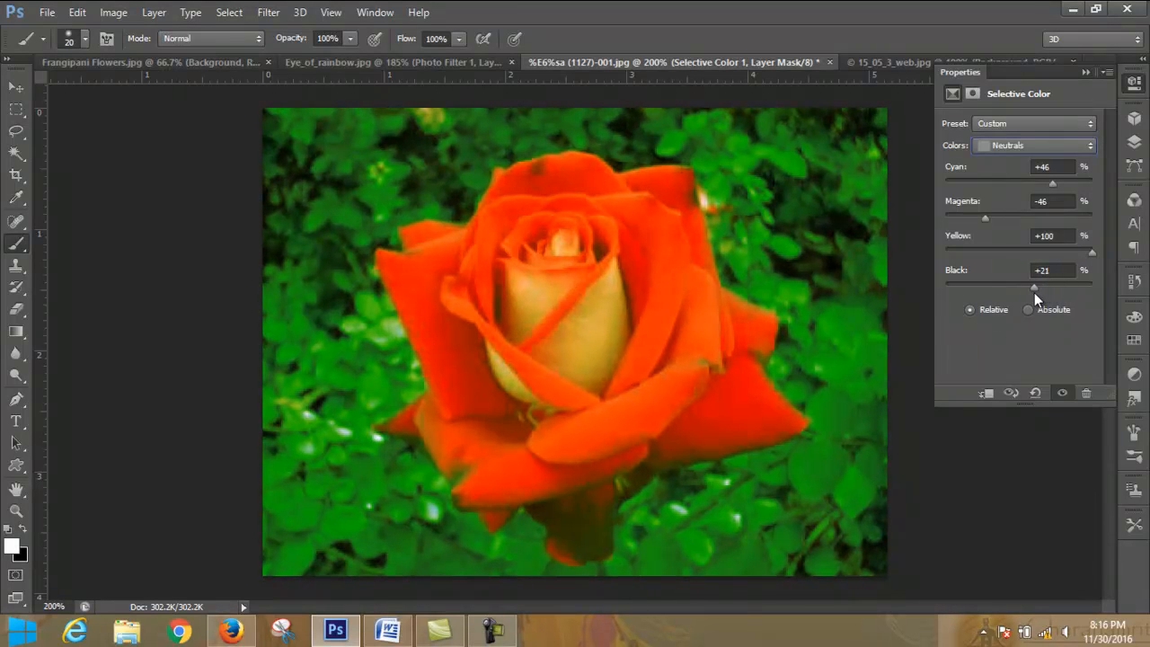
pyautogui.click(1084, 72)
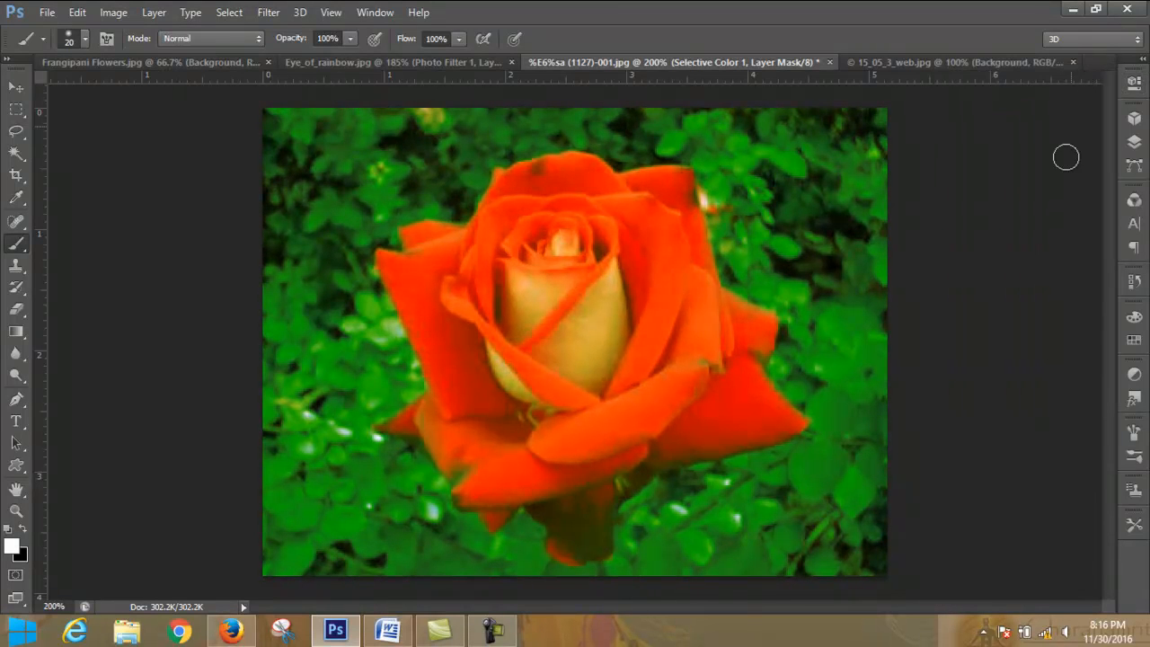
# - Paint black over the whole rose on the Selective Color layer's mask, enlarging the brush to 45, so only the background is adjusted
pyautogui.click(1135, 142)
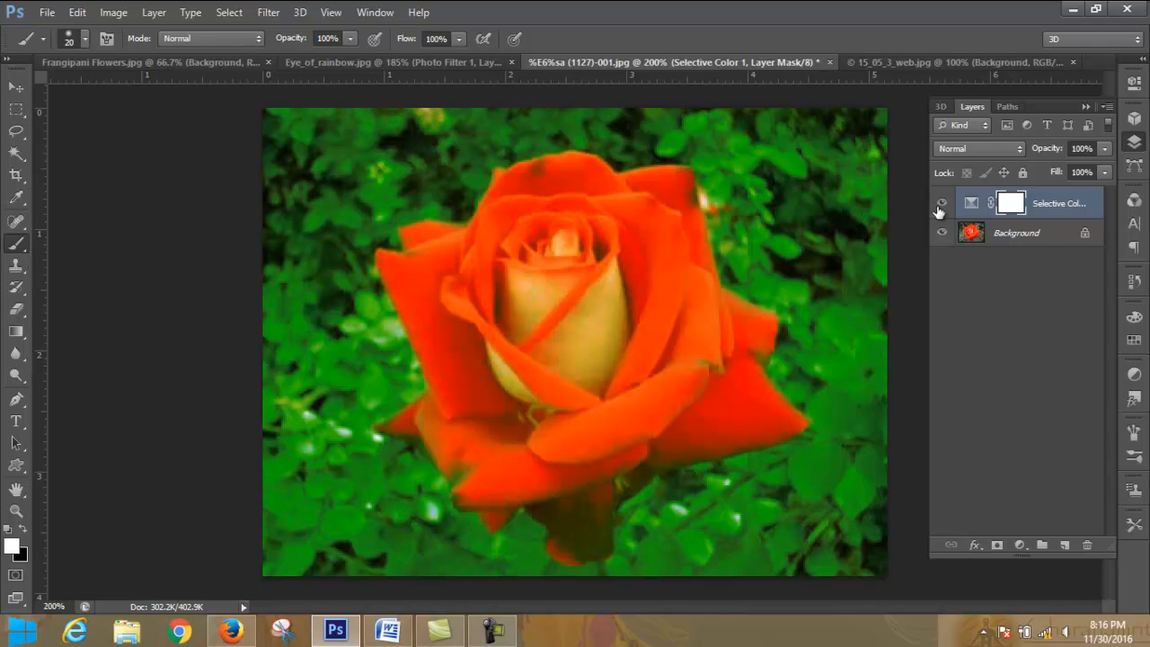
pyautogui.moveTo(640, 237); pyautogui.dragTo(640, 306)
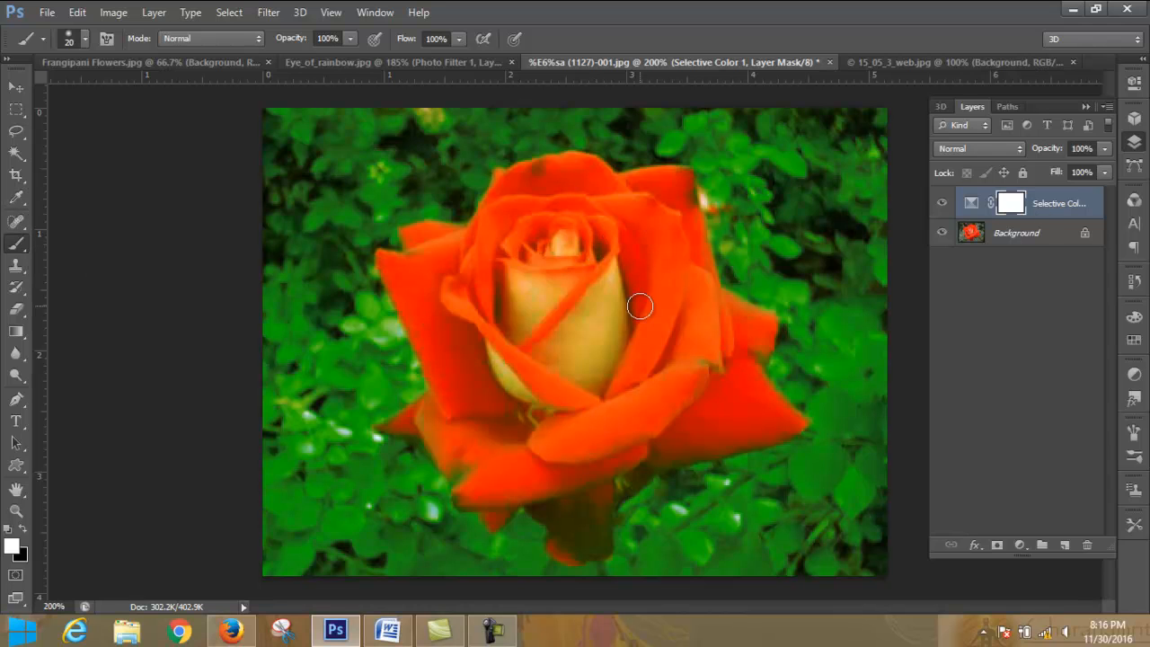
pyautogui.click(24, 529)
pyautogui.moveTo(675, 235)
pyautogui.mouseDown()
pyautogui.moveTo(588, 249)
pyautogui.moveTo(549, 239)
pyautogui.moveTo(589, 328)
pyautogui.moveTo(489, 280)
pyautogui.moveTo(562, 373)
pyautogui.moveTo(442, 294)
pyautogui.moveTo(434, 379)
pyautogui.moveTo(516, 401)
pyautogui.moveTo(510, 342)
pyautogui.moveTo(482, 367)
pyautogui.moveTo(624, 377)
pyautogui.mouseUp()
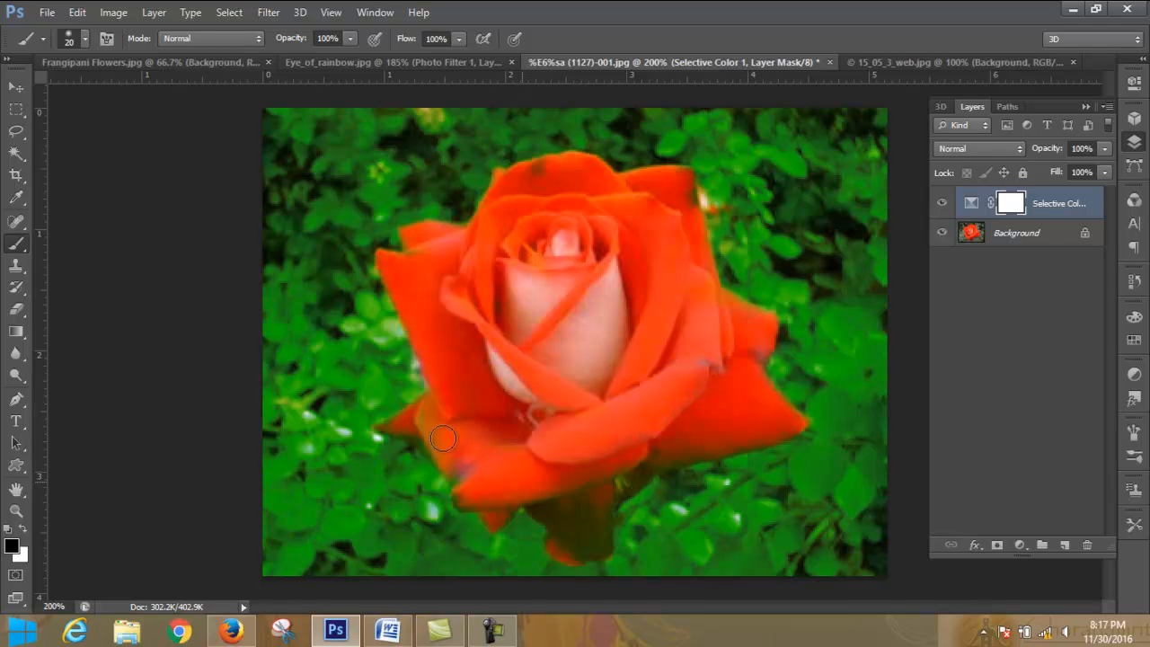
pyautogui.press(']')
pyautogui.press(']')
pyautogui.press(']')
pyautogui.press(']')
pyautogui.press(']')
pyautogui.moveTo(458, 323)
pyautogui.mouseDown()
pyautogui.moveTo(424, 274)
pyautogui.moveTo(524, 277)
pyautogui.moveTo(568, 212)
pyautogui.moveTo(489, 263)
pyautogui.moveTo(571, 194)
pyautogui.moveTo(509, 215)
pyautogui.moveTo(563, 188)
pyautogui.moveTo(504, 222)
pyautogui.moveTo(667, 194)
pyautogui.moveTo(673, 319)
pyautogui.moveTo(682, 256)
pyautogui.moveTo(712, 336)
pyautogui.moveTo(728, 325)
pyautogui.moveTo(709, 388)
pyautogui.moveTo(727, 401)
pyautogui.moveTo(624, 423)
pyautogui.moveTo(551, 457)
pyautogui.moveTo(646, 432)
pyautogui.moveTo(480, 481)
pyautogui.moveTo(567, 474)
pyautogui.moveTo(571, 519)
pyautogui.moveTo(587, 460)
pyautogui.moveTo(581, 520)
pyautogui.moveTo(534, 457)
pyautogui.moveTo(470, 444)
pyautogui.moveTo(434, 417)
pyautogui.moveTo(416, 424)
pyautogui.moveTo(469, 406)
pyautogui.moveTo(473, 366)
pyautogui.moveTo(464, 289)
pyautogui.moveTo(424, 266)
pyautogui.moveTo(559, 213)
pyautogui.moveTo(555, 257)
pyautogui.moveTo(591, 269)
pyautogui.moveTo(621, 327)
pyautogui.moveTo(665, 374)
pyautogui.moveTo(657, 322)
pyautogui.mouseUp()
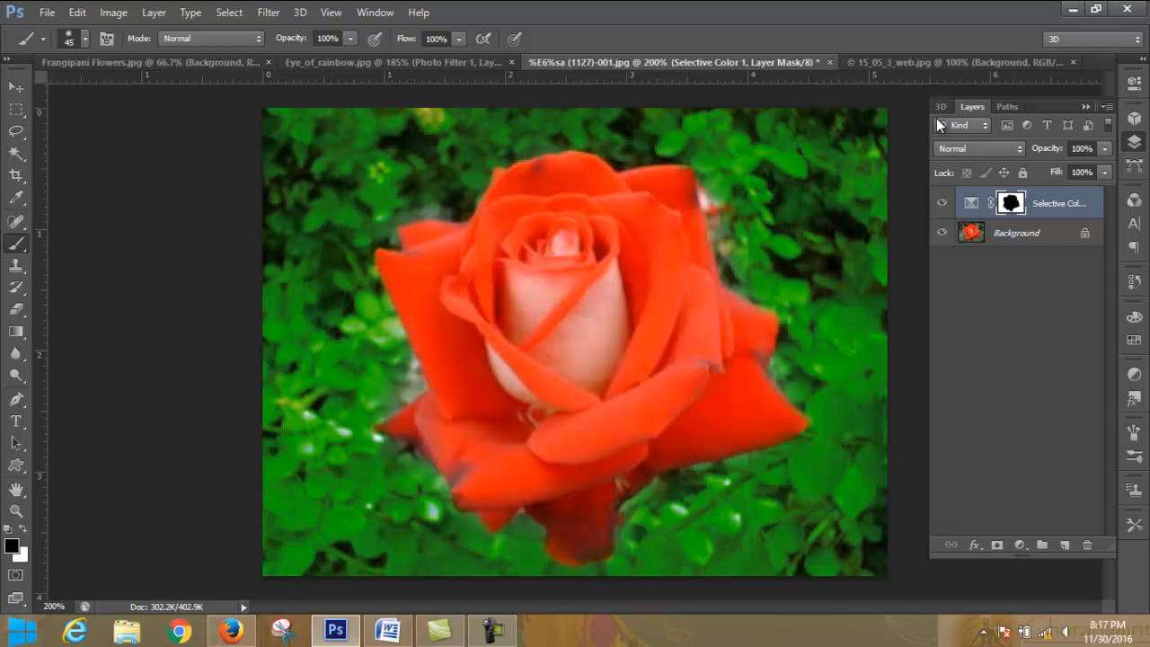
# - Hide and show the Selective Color layer twice to compare the photo with and without the adjustment
pyautogui.click(943, 205)
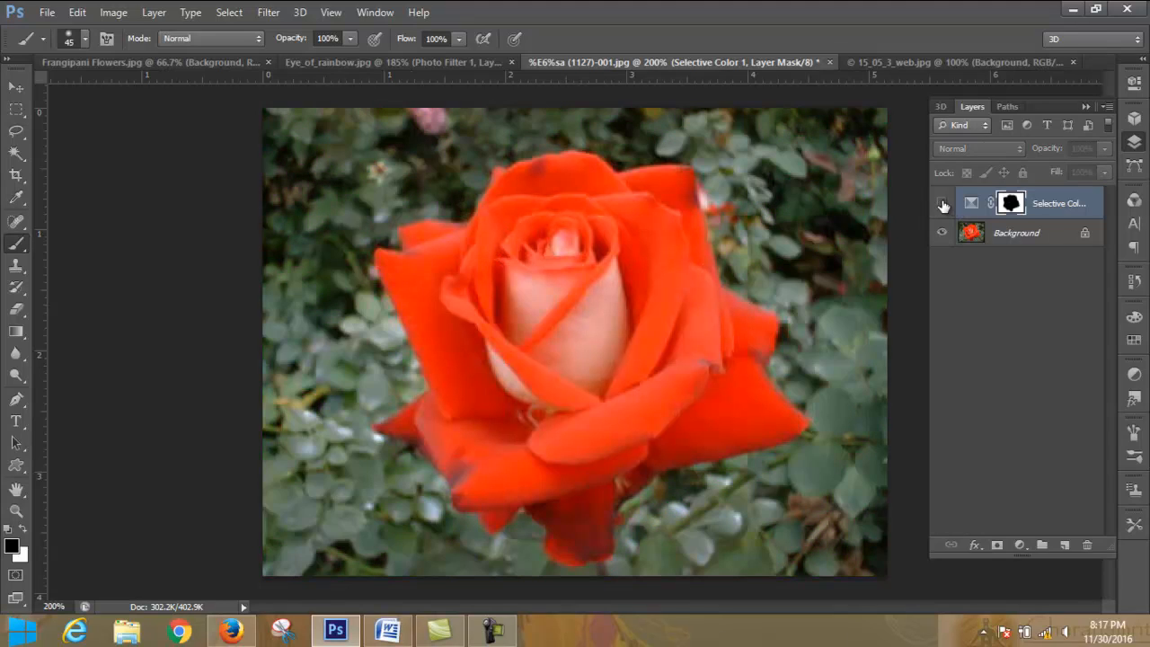
pyautogui.click(943, 205)
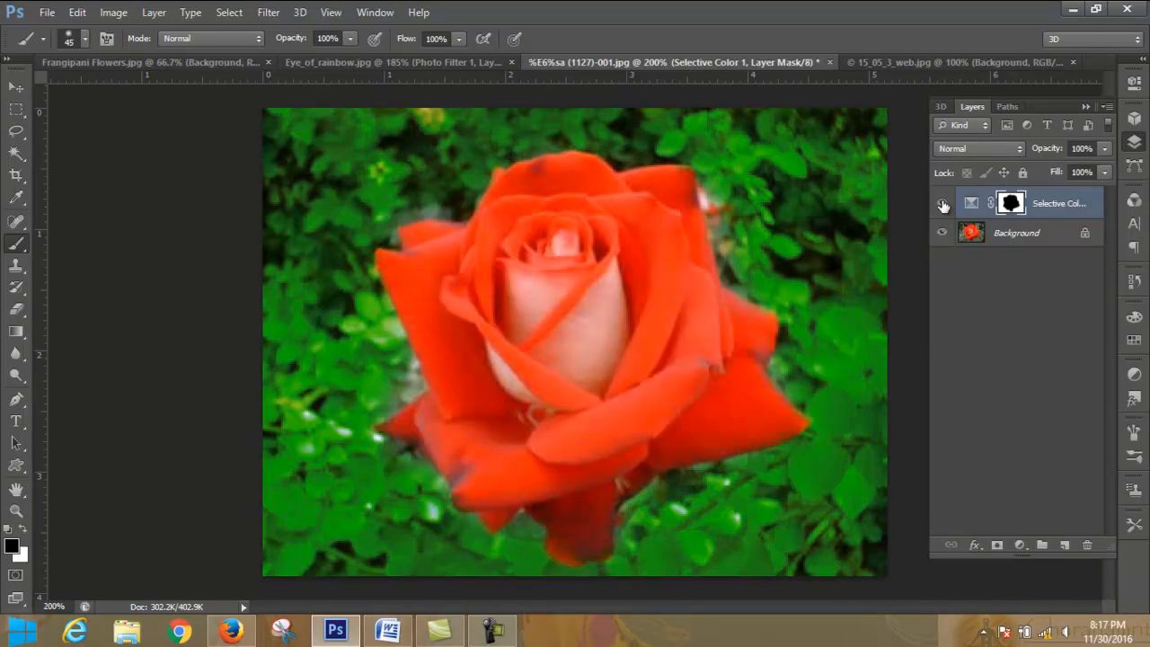
pyautogui.click(943, 205)
pyautogui.click(943, 206)
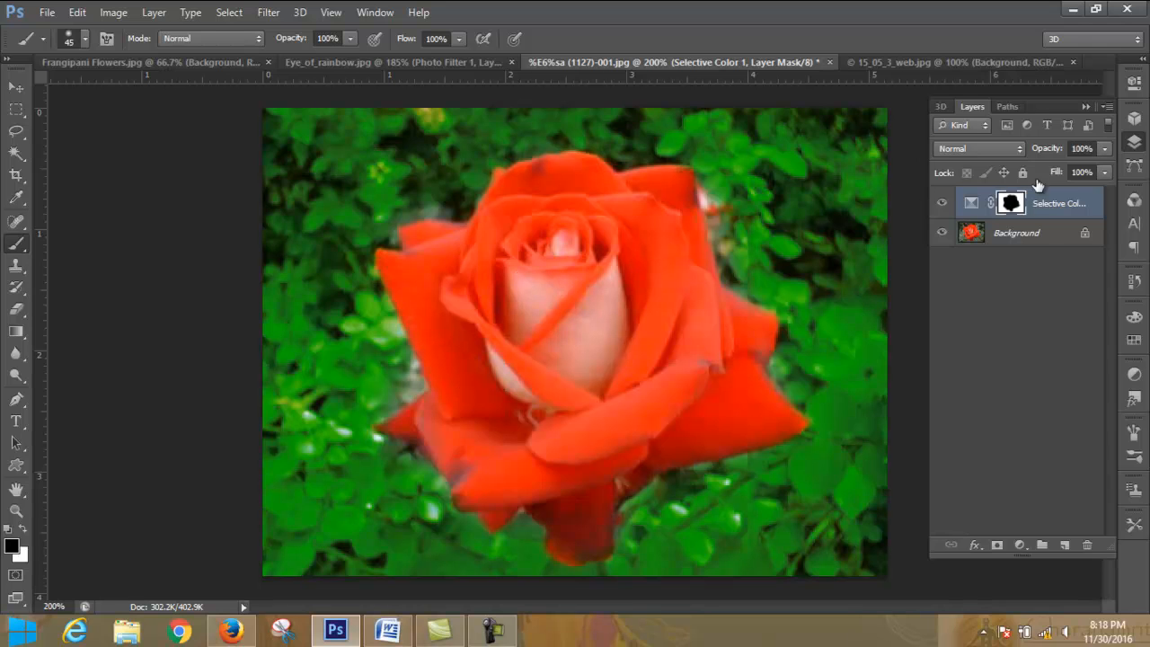
pyautogui.click(1087, 107)
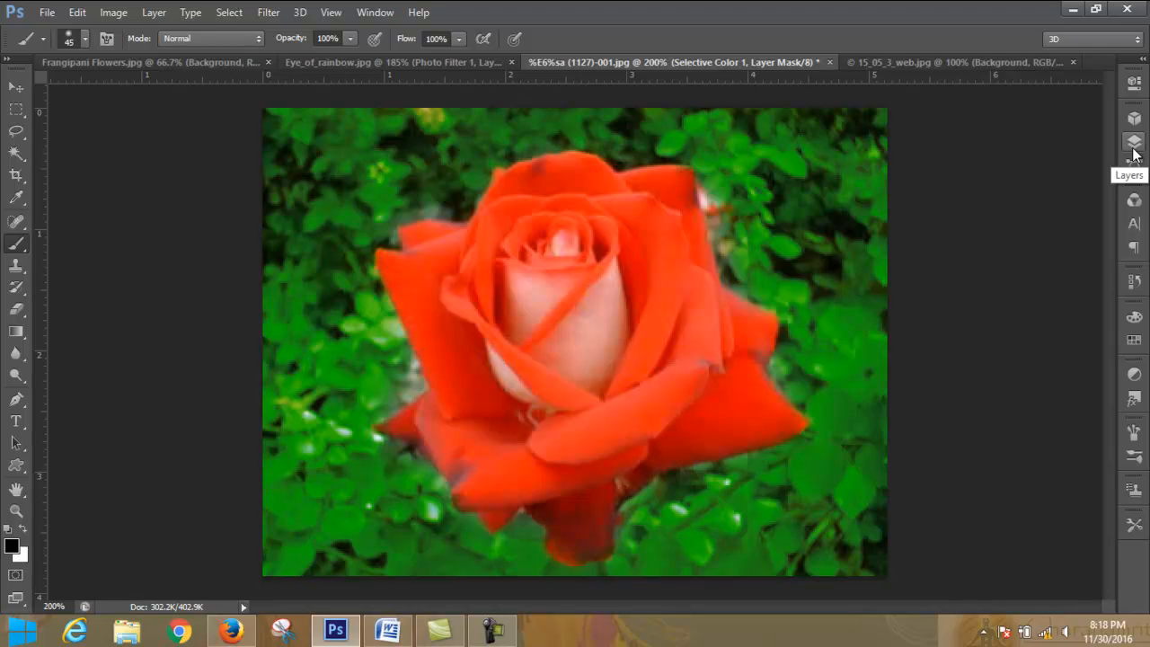
pyautogui.click(502, 634)
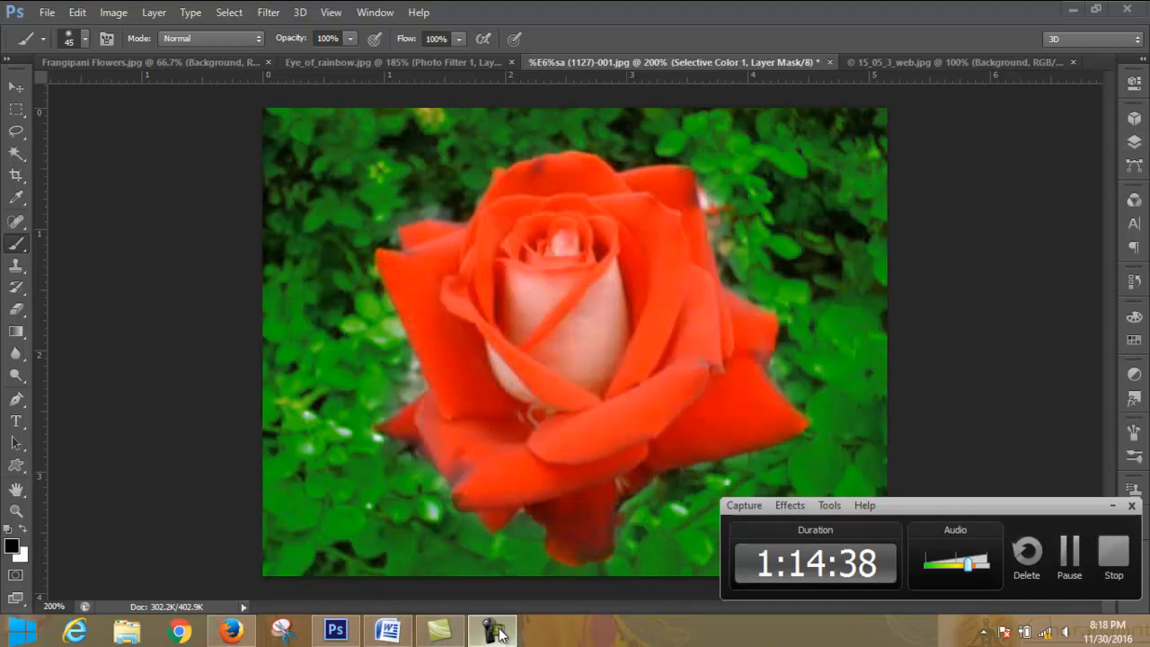
pyautogui.click(1072, 557)
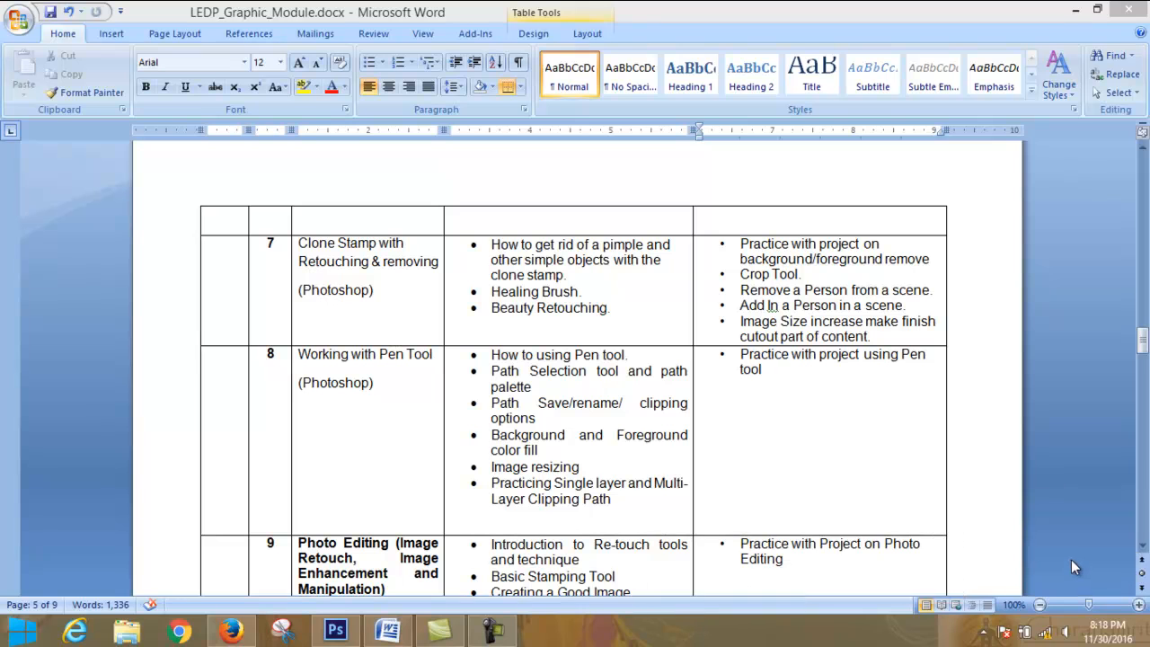
pyautogui.click(491, 630)
pyautogui.click(490, 629)
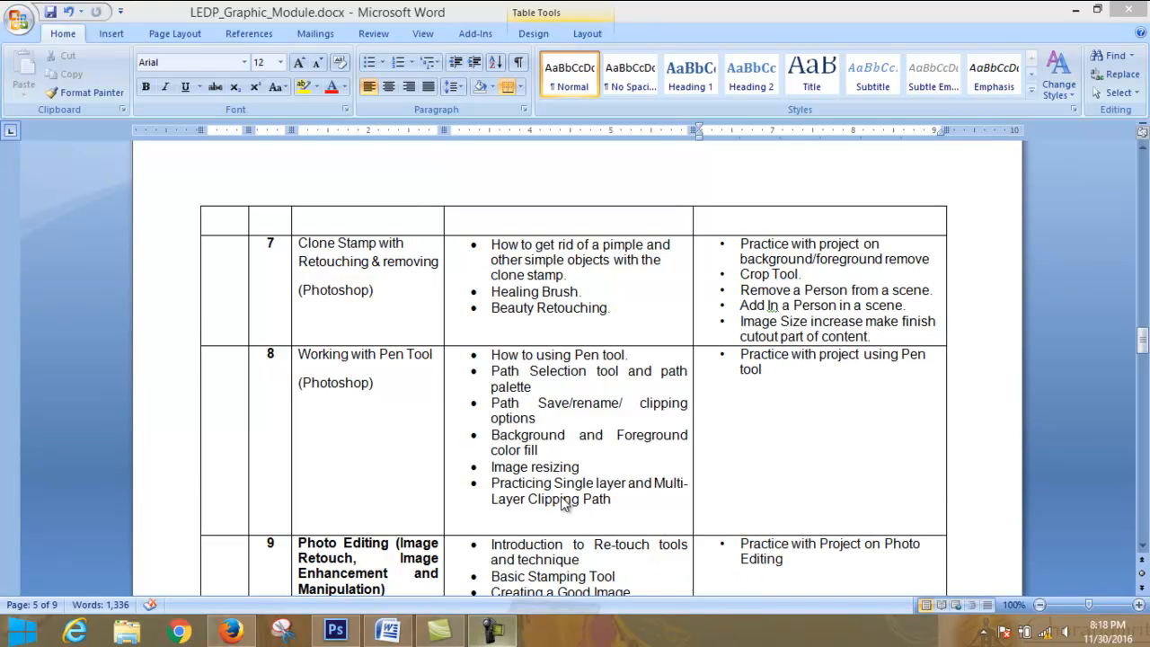
# - Switch back to Photoshop and look through the open photos, finishing on 15_05_3_web.jpg
pyautogui.click(335, 629)
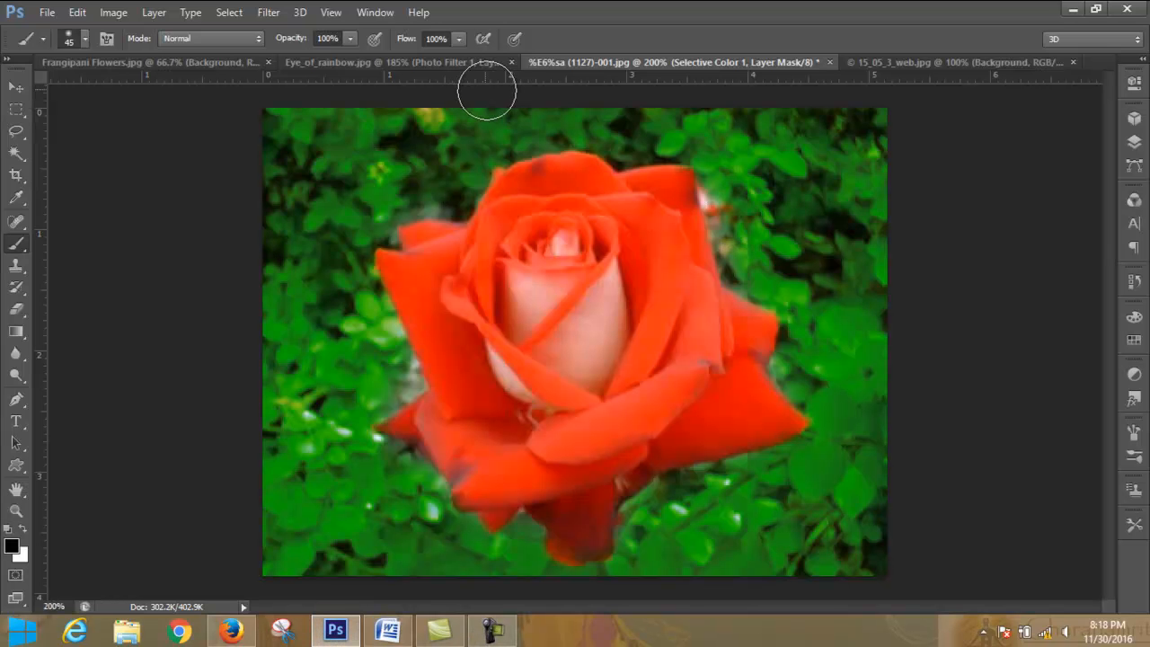
pyautogui.click(444, 62)
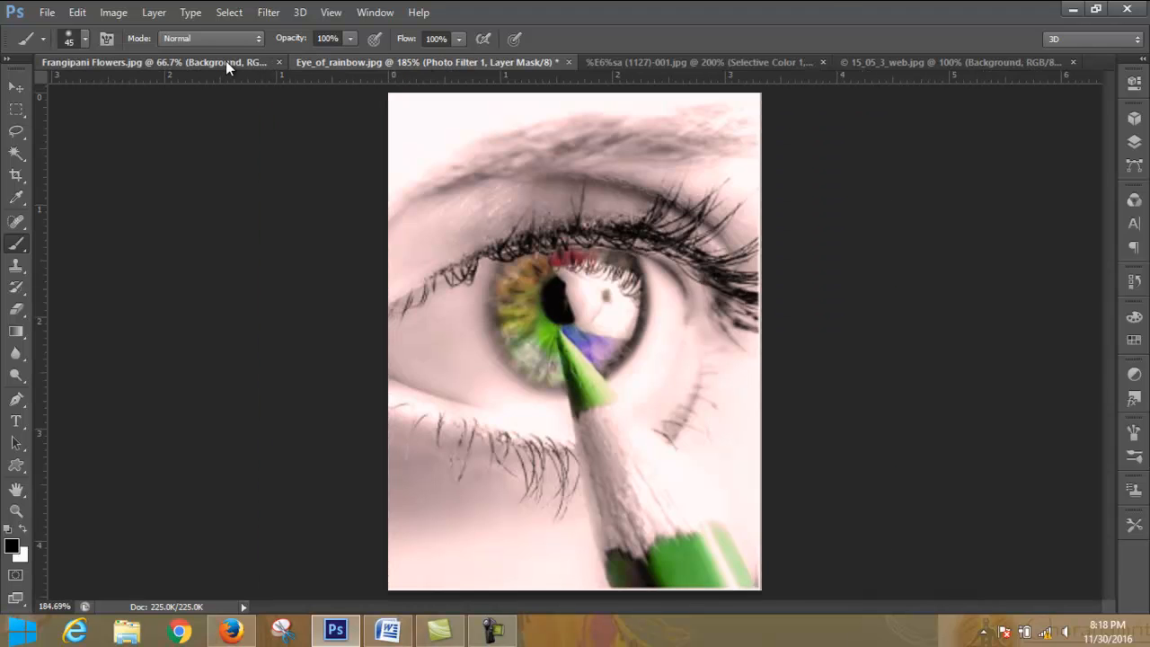
pyautogui.click(225, 61)
pyautogui.click(422, 62)
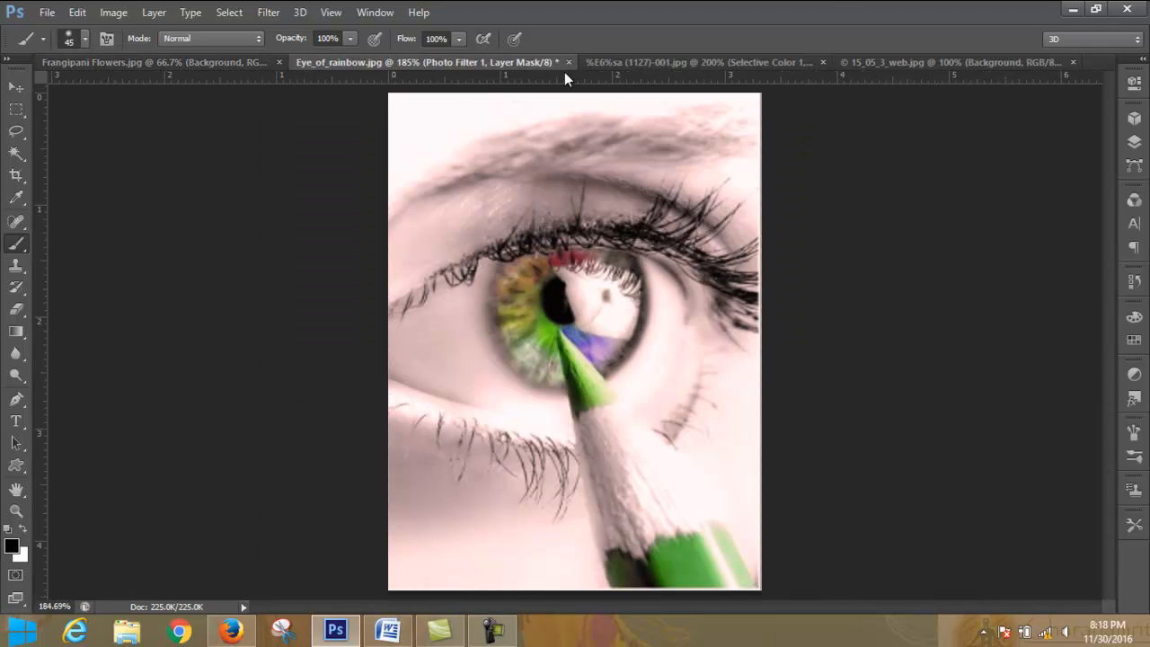
pyautogui.click(647, 62)
pyautogui.click(936, 61)
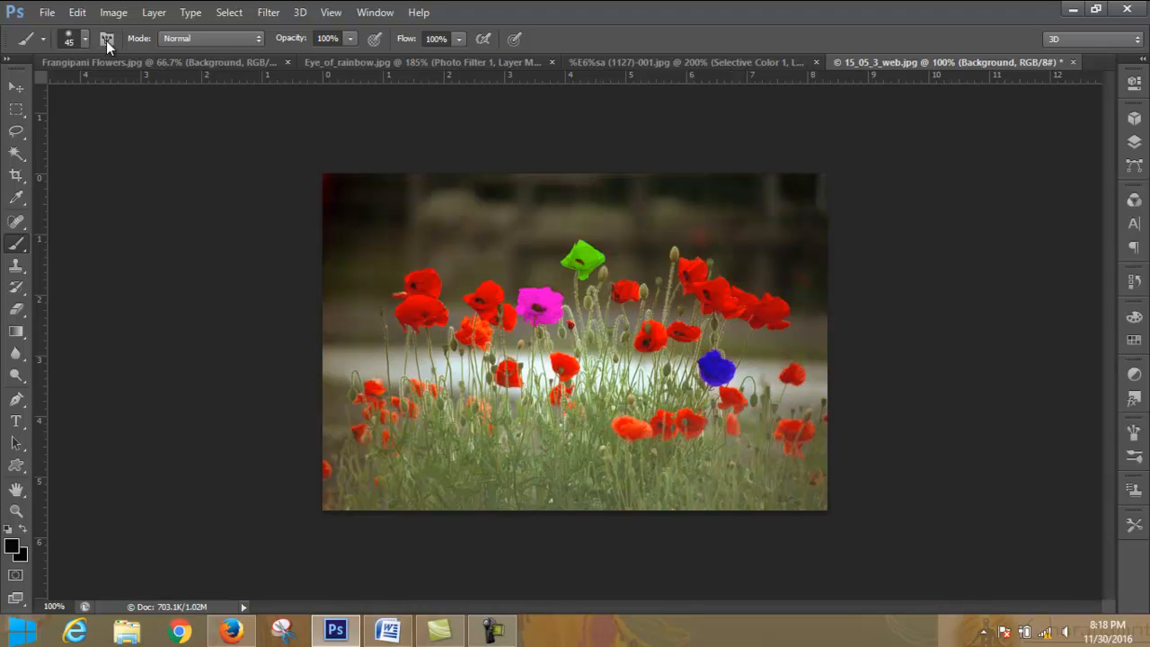
# - Open the photo Cena.jpg from the natural pic folder
pyautogui.click(49, 12)
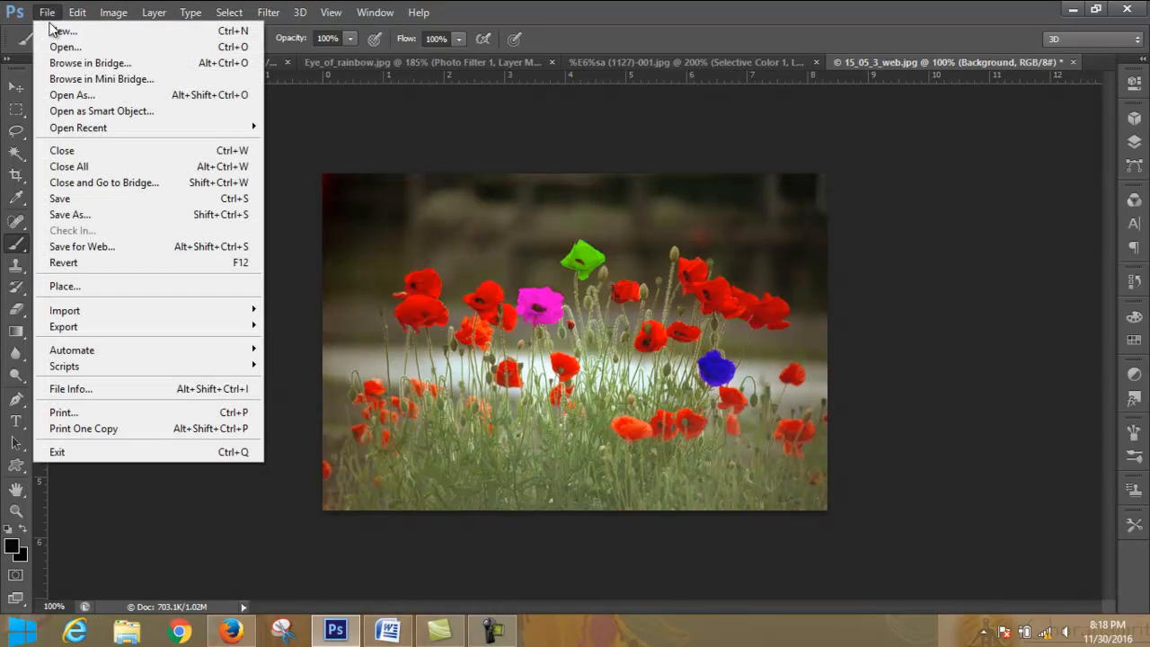
pyautogui.click(64, 47)
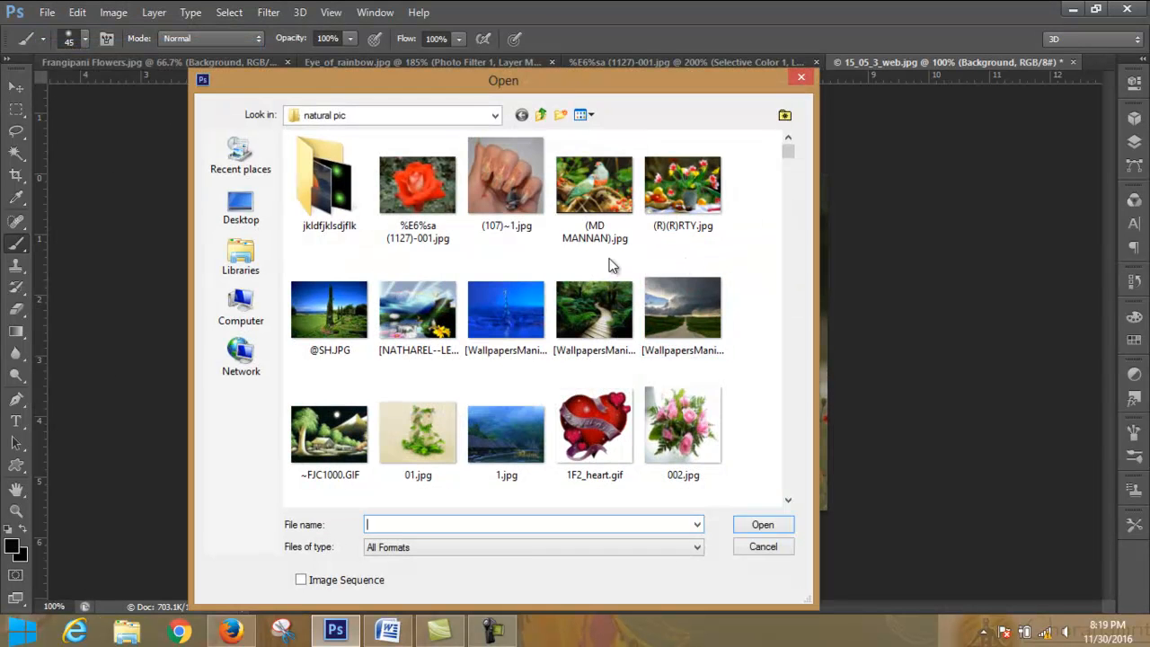
pyautogui.moveTo(789, 151); pyautogui.dragTo(776, 287)
pyautogui.click(430, 256)
pyautogui.click(765, 525)
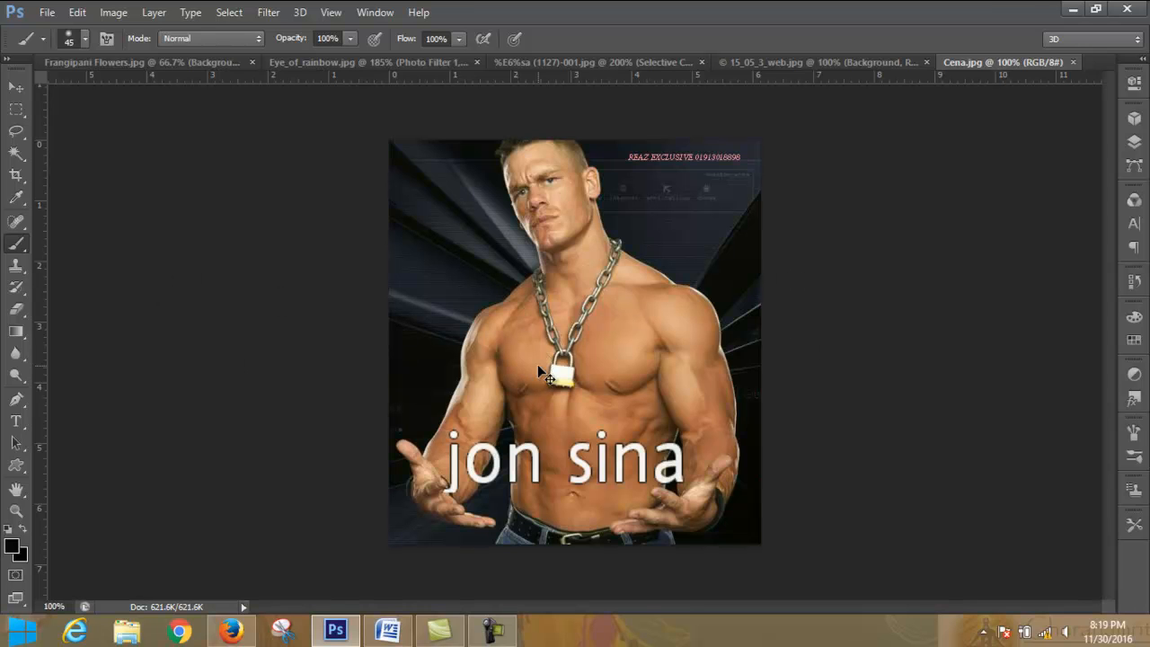
# - Select the Clone Stamp tool for retouching the man's face and reduce its brush size to 8 px
pyautogui.hotkey('ctrl', '+')
pyautogui.hotkey('ctrl', '+')
pyautogui.hotkey('ctrl', '+')
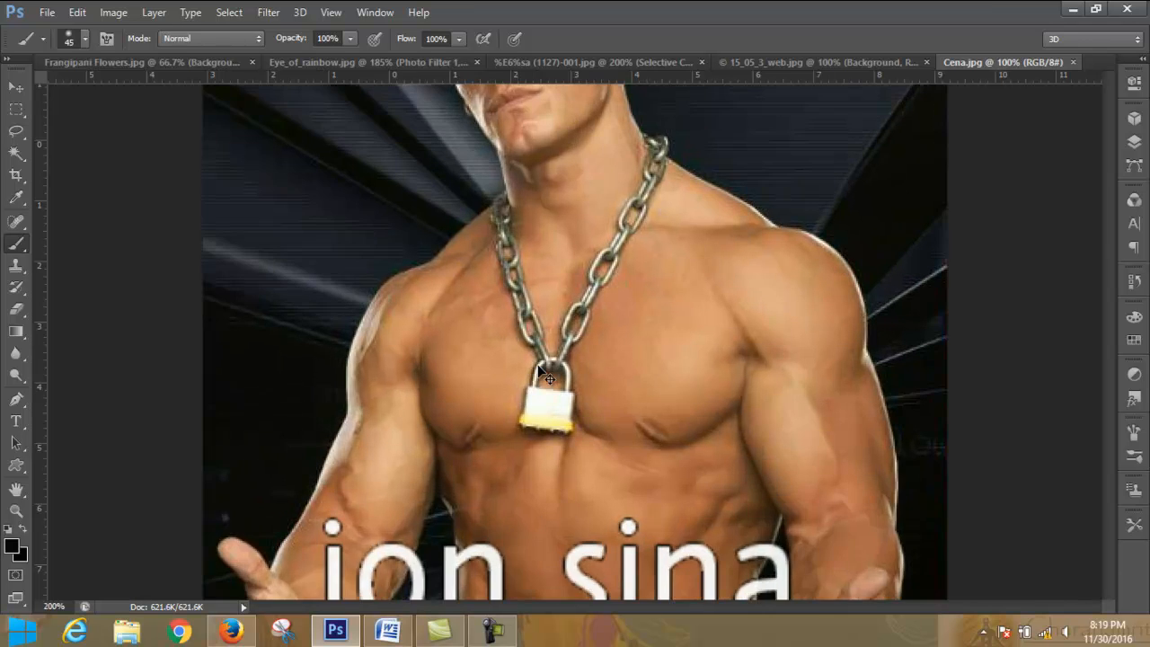
pyautogui.scroll(6, 654, 267)
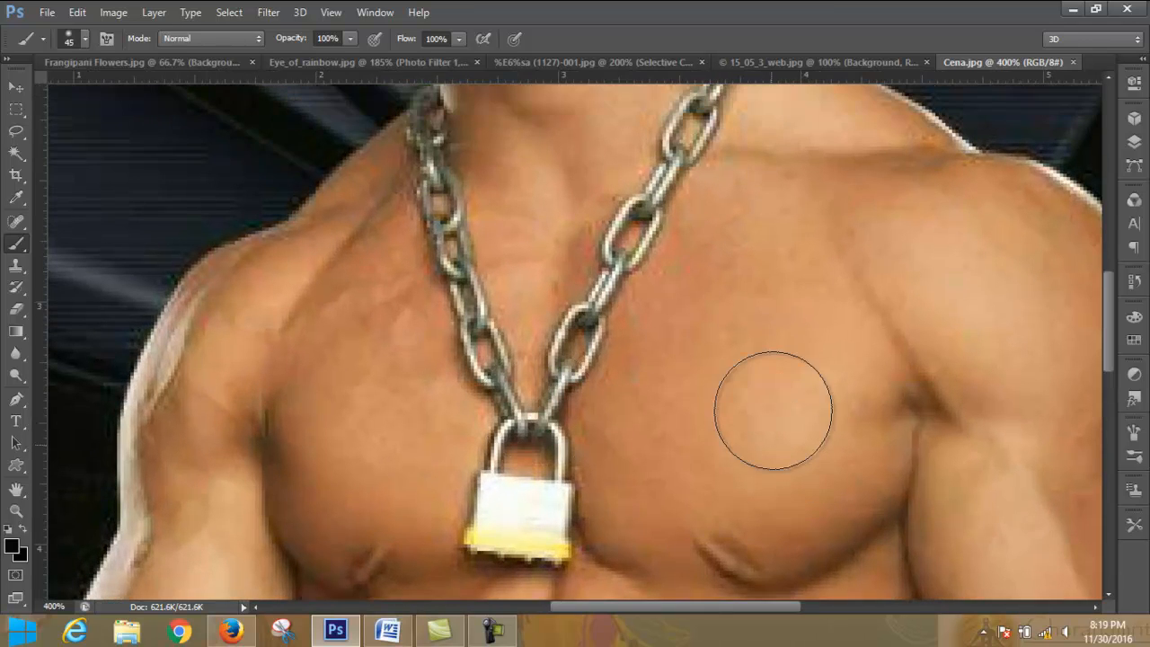
pyautogui.scroll(2, 795, 270)
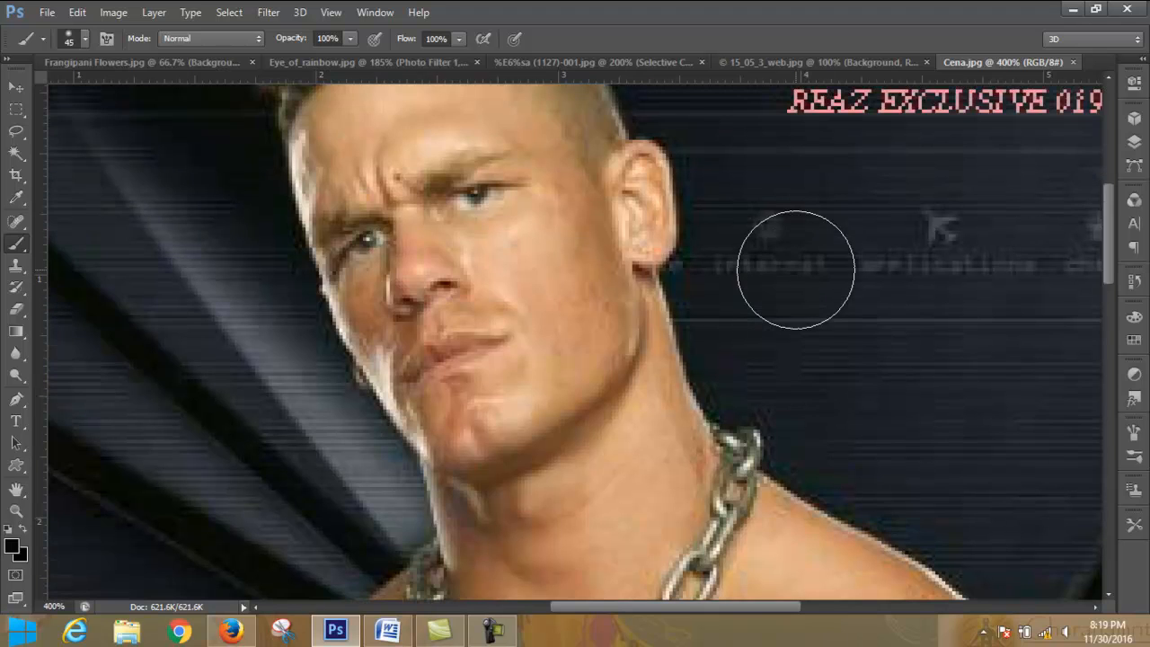
pyautogui.scroll(1, 584, 382)
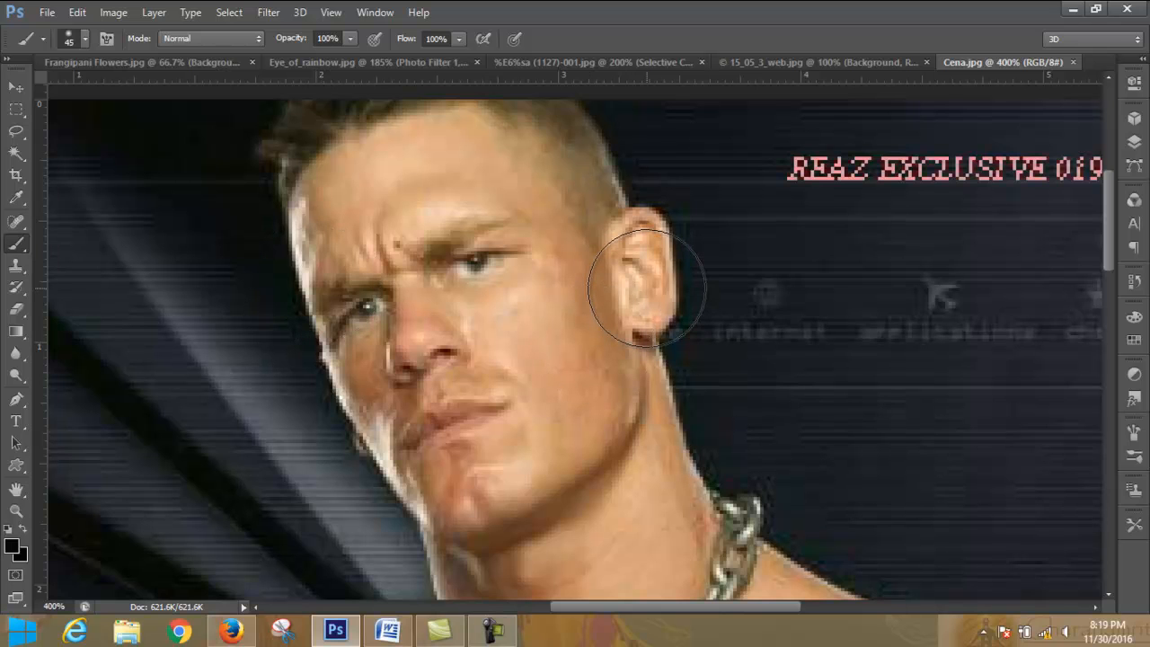
pyautogui.click(14, 268)
pyautogui.rightClick(13, 268)
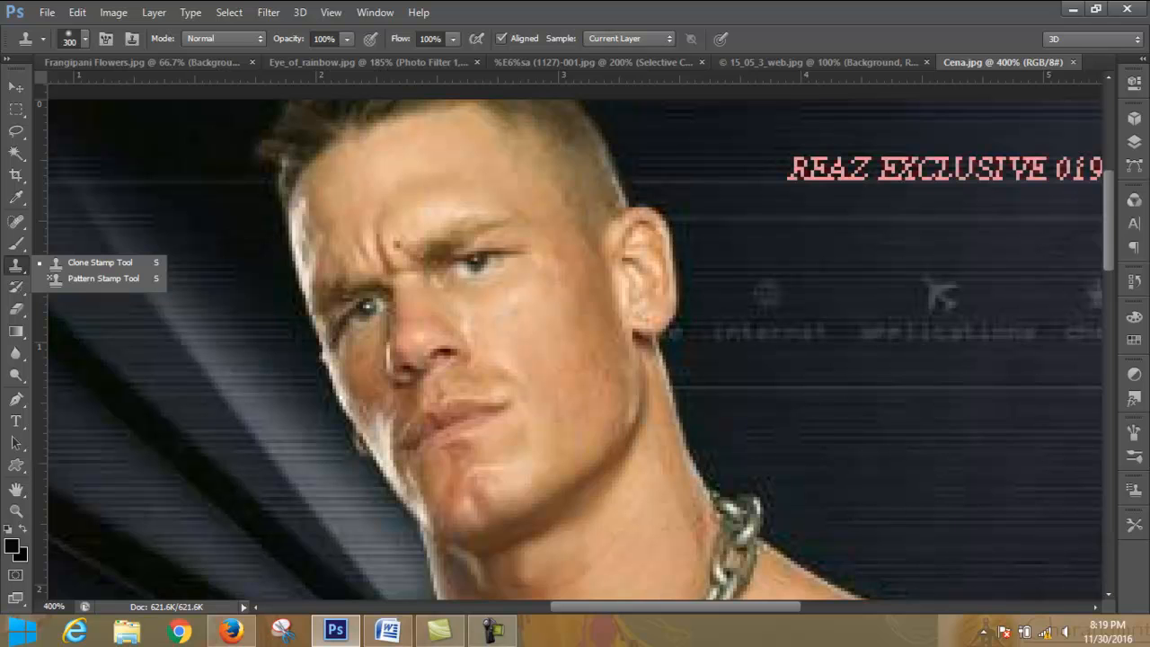
pyautogui.click(100, 263)
pyautogui.press('[')
pyautogui.press('[')
pyautogui.press('[')
pyautogui.press('[')
pyautogui.press('[')
pyautogui.press('[')
pyautogui.press('[')
pyautogui.press('[')
pyautogui.press('[')
pyautogui.press('[')
pyautogui.press('[')
pyautogui.press('[')
pyautogui.press('[')
pyautogui.press('[')
pyautogui.press('[')
pyautogui.press('[')
pyautogui.press('[')
pyautogui.press('[')
pyautogui.press('[')
pyautogui.press('[')
pyautogui.press('[')
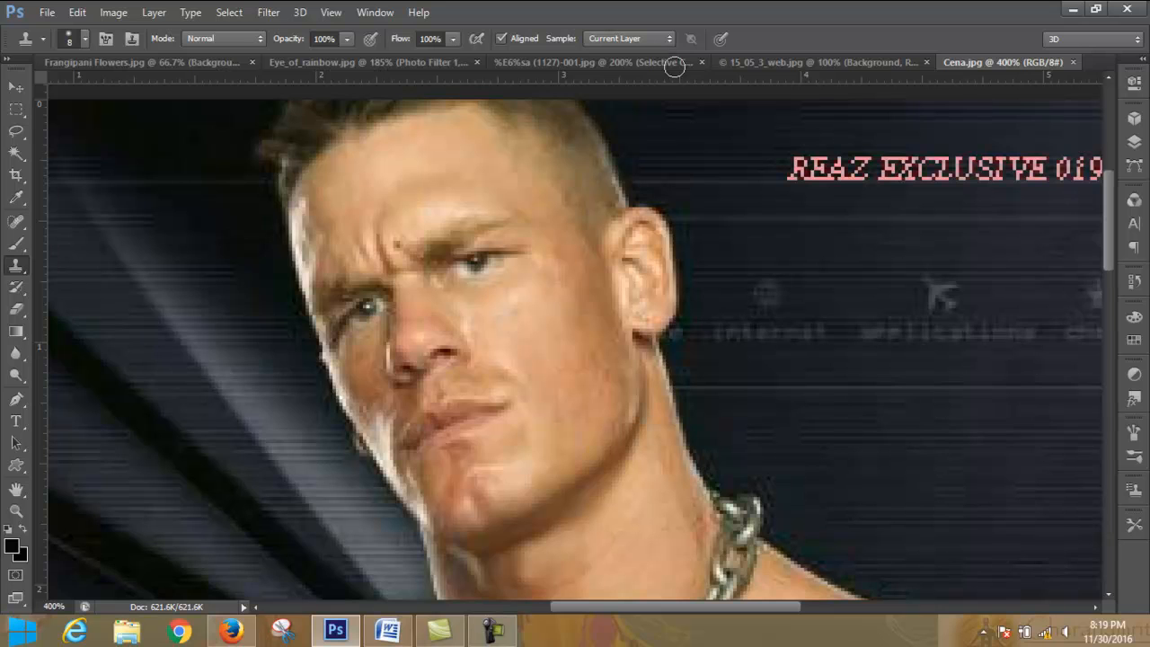
pyautogui.click(40, 39)
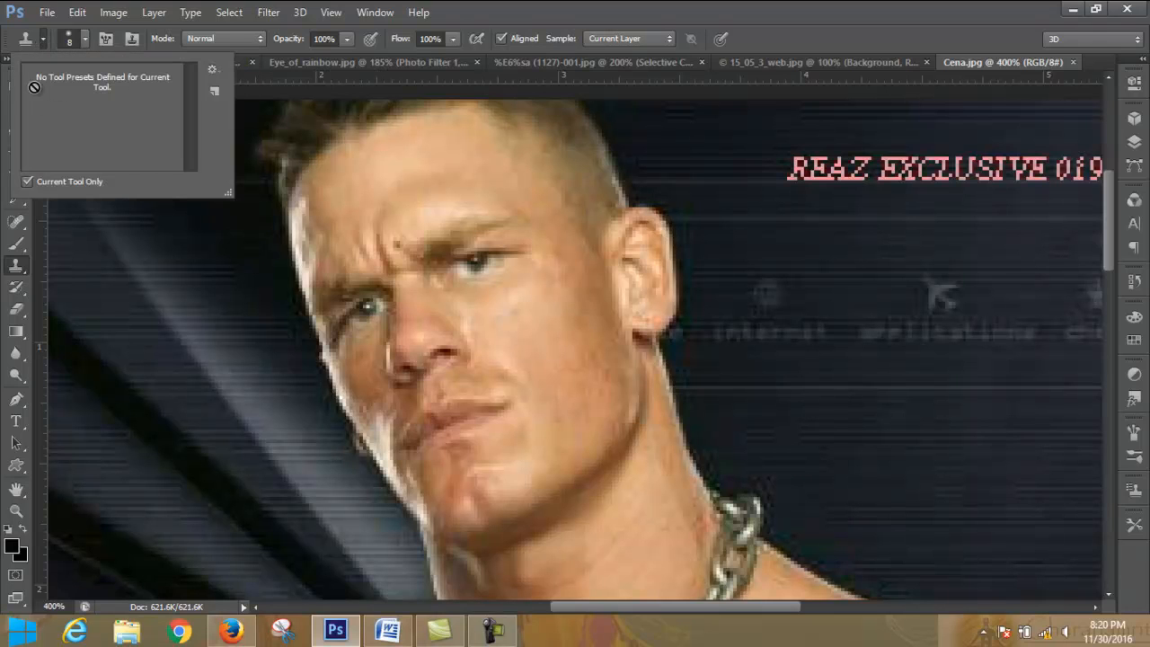
pyautogui.click(43, 40)
pyautogui.click(43, 39)
pyautogui.click(44, 39)
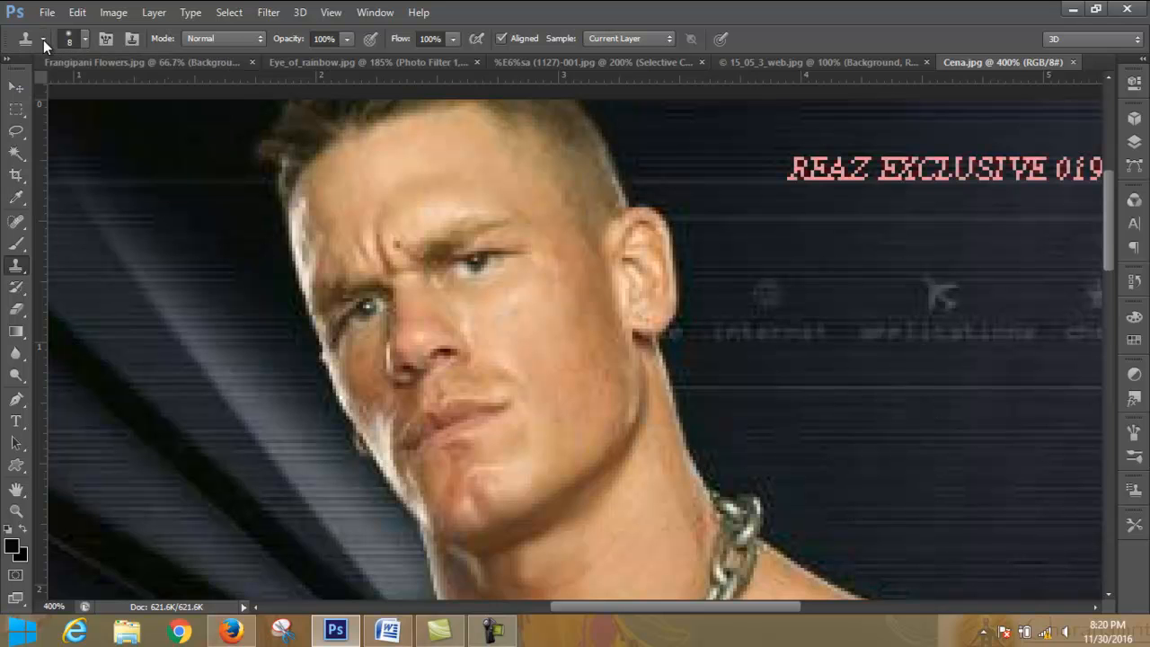
# - Try the Clone Stamp brush at 100% hardness, return it to 0%, and choose a soft round tip
pyautogui.click(83, 39)
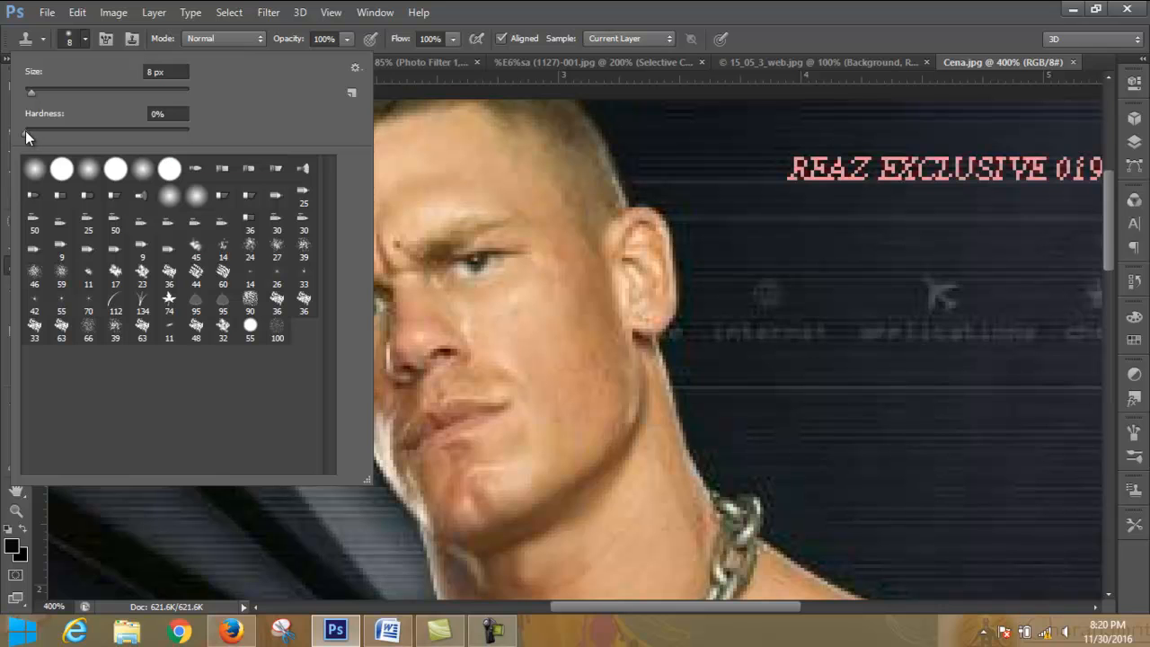
pyautogui.moveTo(26, 135); pyautogui.dragTo(162, 153)
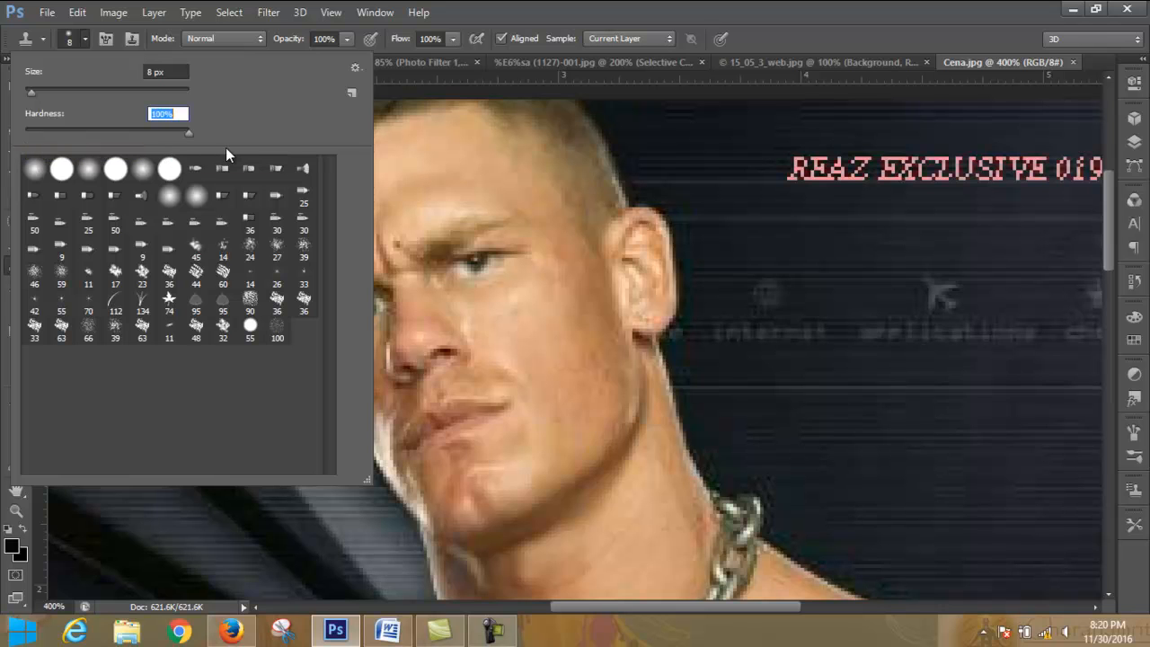
pyautogui.moveTo(226, 147); pyautogui.dragTo(2, 140)
pyautogui.click(89, 171)
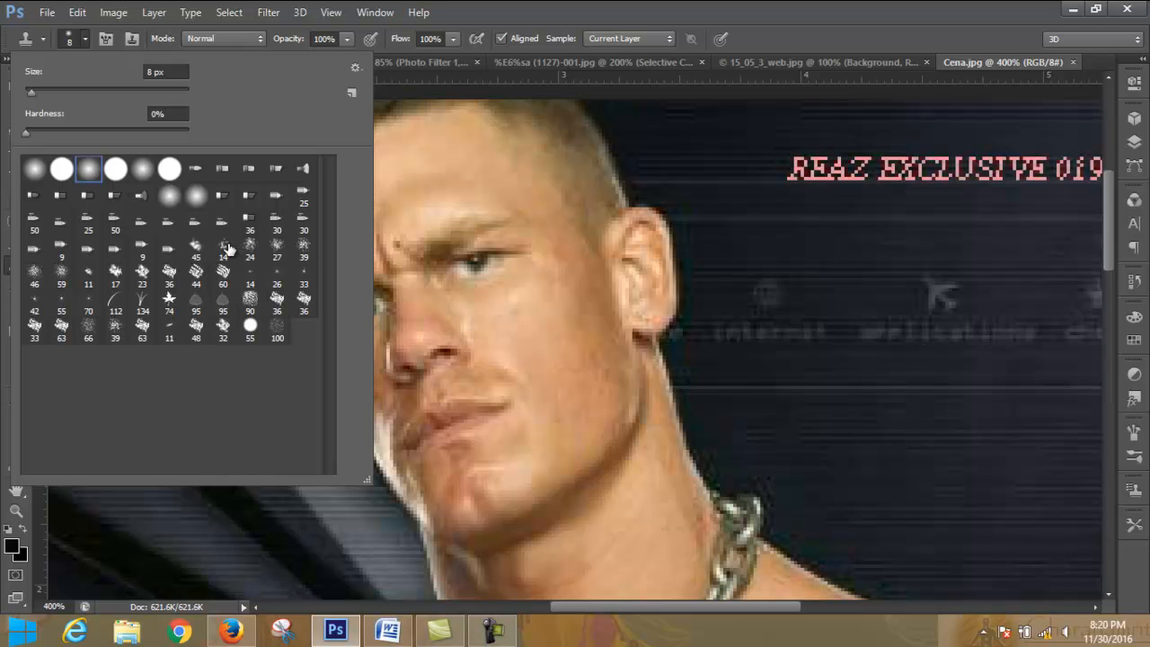
pyautogui.click(85, 39)
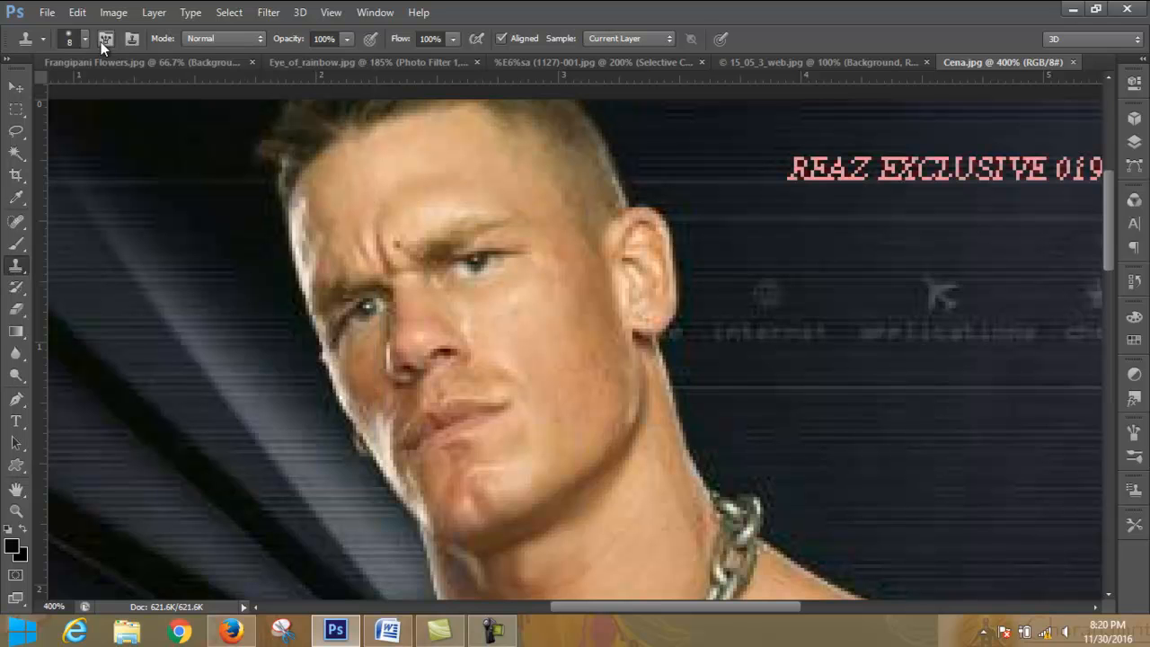
# - Set the Clone Stamp brush tip's spacing to 1% and close the brush settings
pyautogui.click(104, 39)
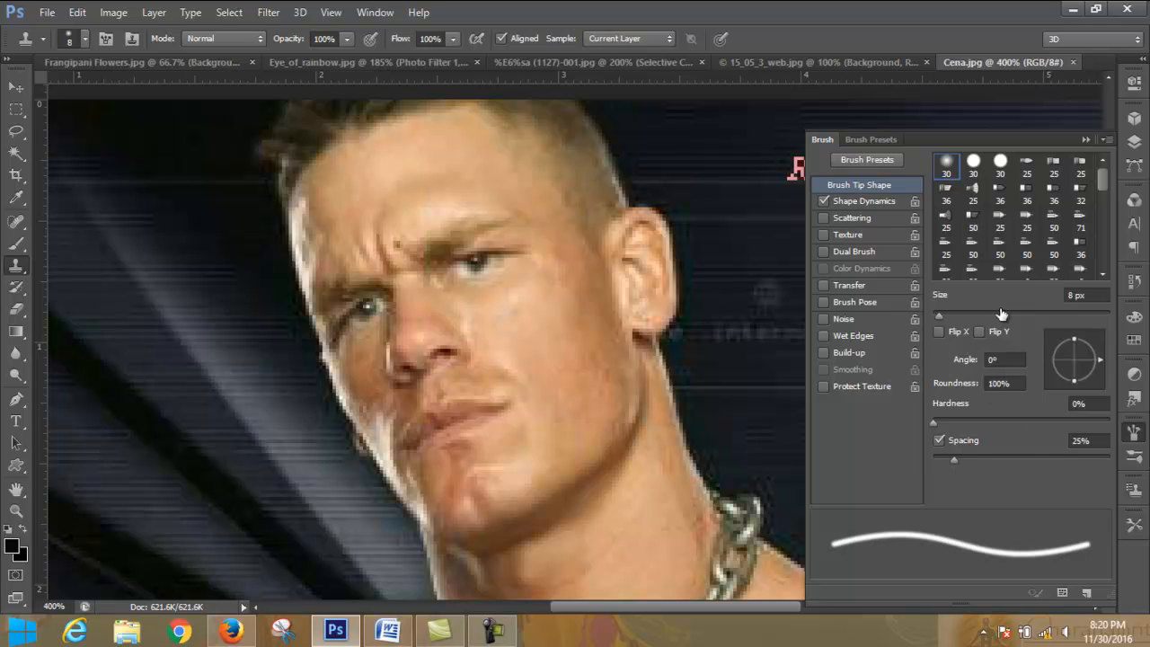
pyautogui.moveTo(1045, 145); pyautogui.dragTo(1046, 123)
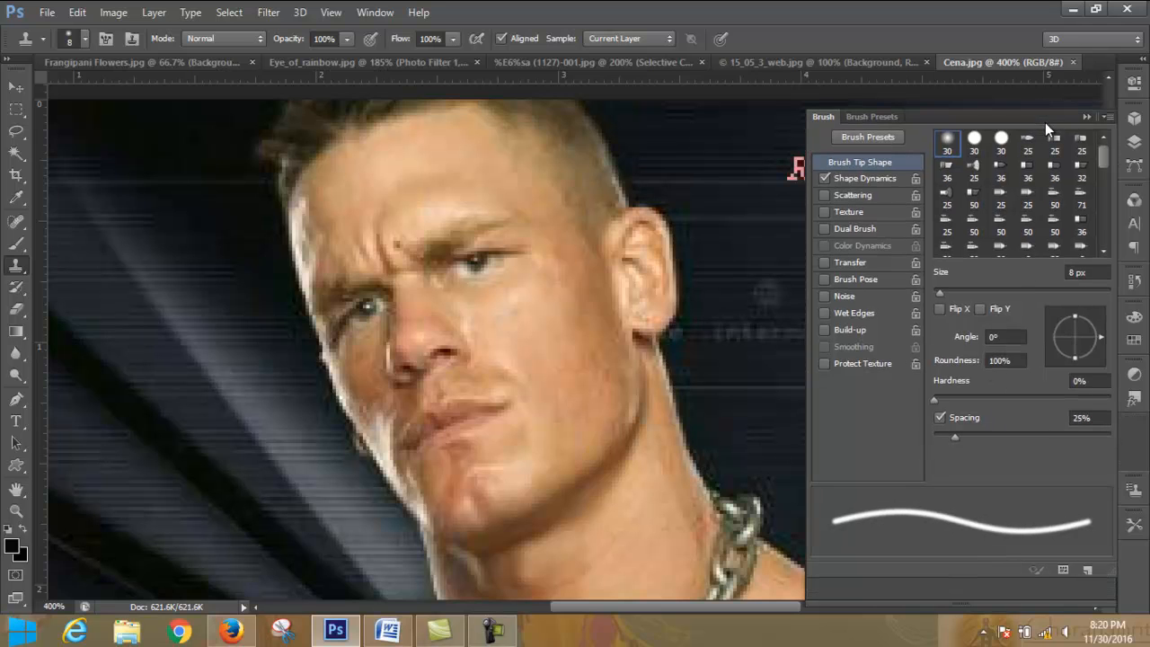
pyautogui.moveTo(956, 438)
pyautogui.mouseDown()
pyautogui.moveTo(1086, 438)
pyautogui.moveTo(860, 426)
pyautogui.mouseUp()
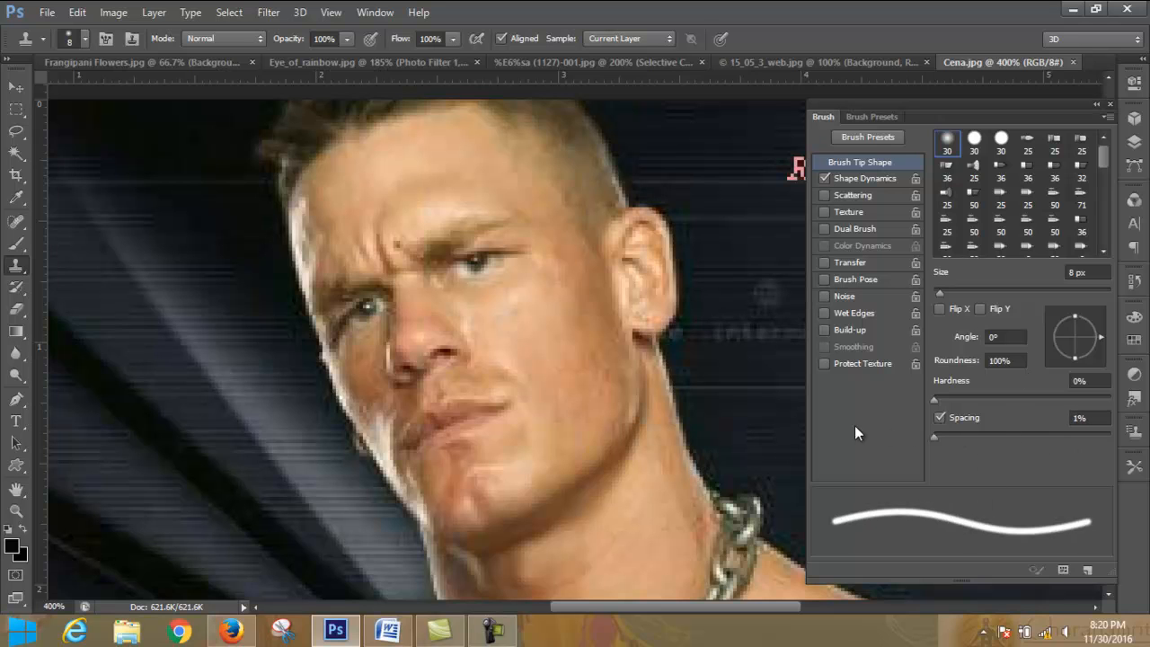
pyautogui.click(1096, 106)
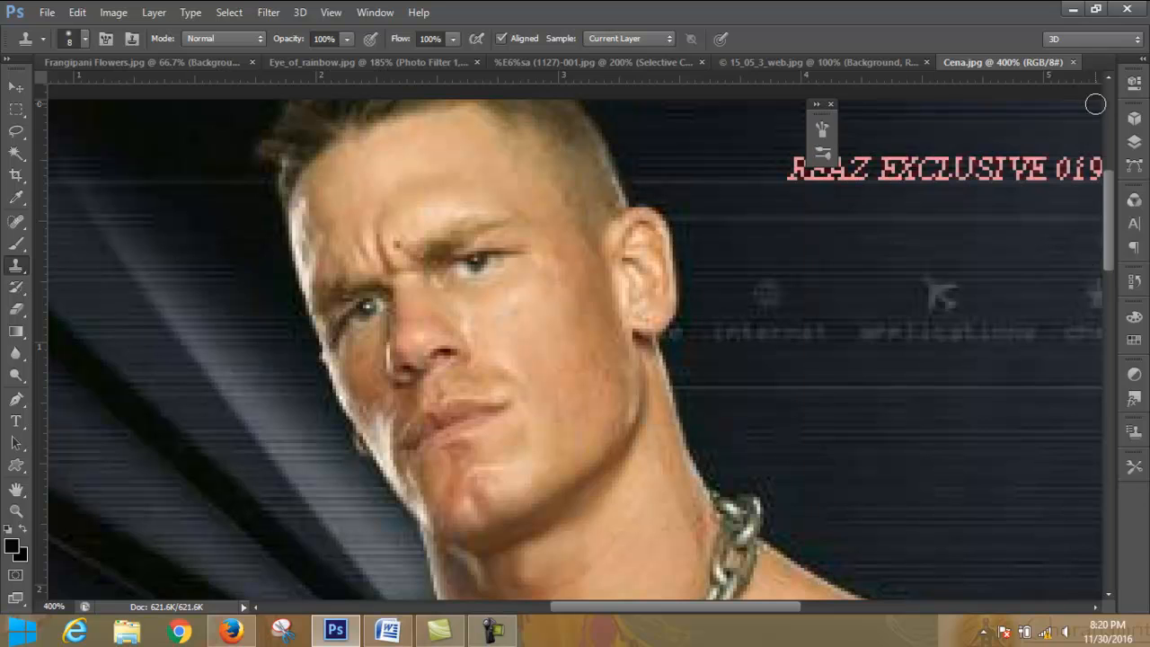
pyautogui.click(831, 105)
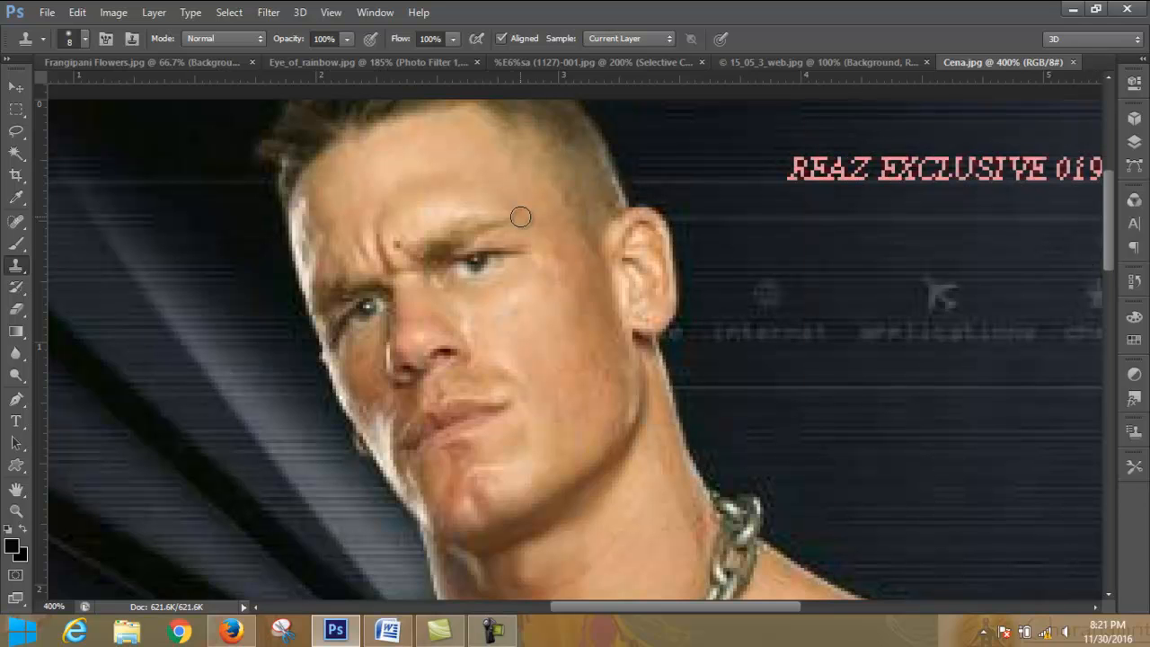
# - Show the clone source settings, sample clean forehead skin and clone it over the small dark spot near the inner eyebrow
pyautogui.click(133, 40)
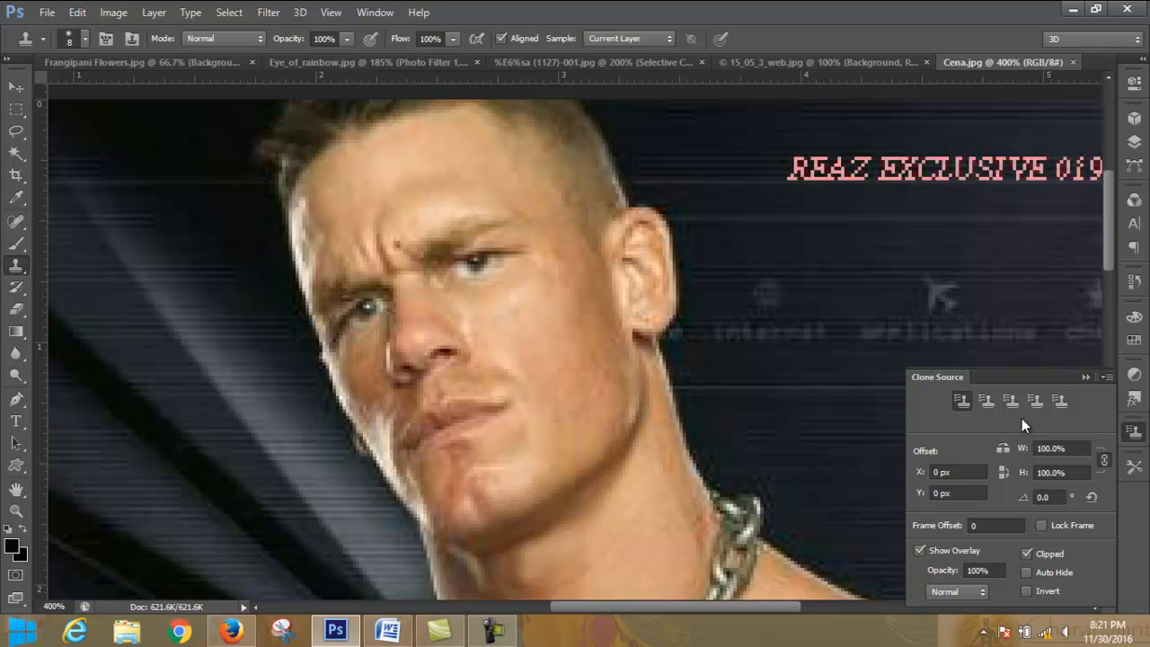
pyautogui.keyDown('alt'); pyautogui.click(411, 219); pyautogui.keyUp('alt')
pyautogui.press('alt')
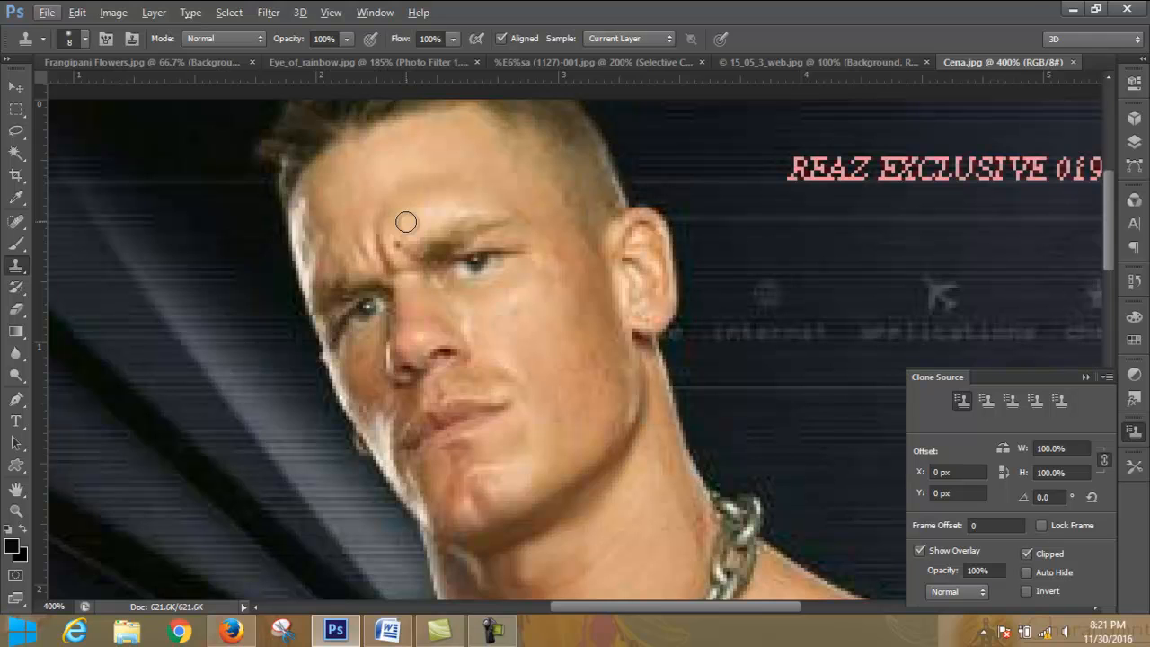
pyautogui.press('alt')
pyautogui.keyDown('alt'); pyautogui.click(406, 222); pyautogui.keyUp('alt')
pyautogui.click(398, 244)
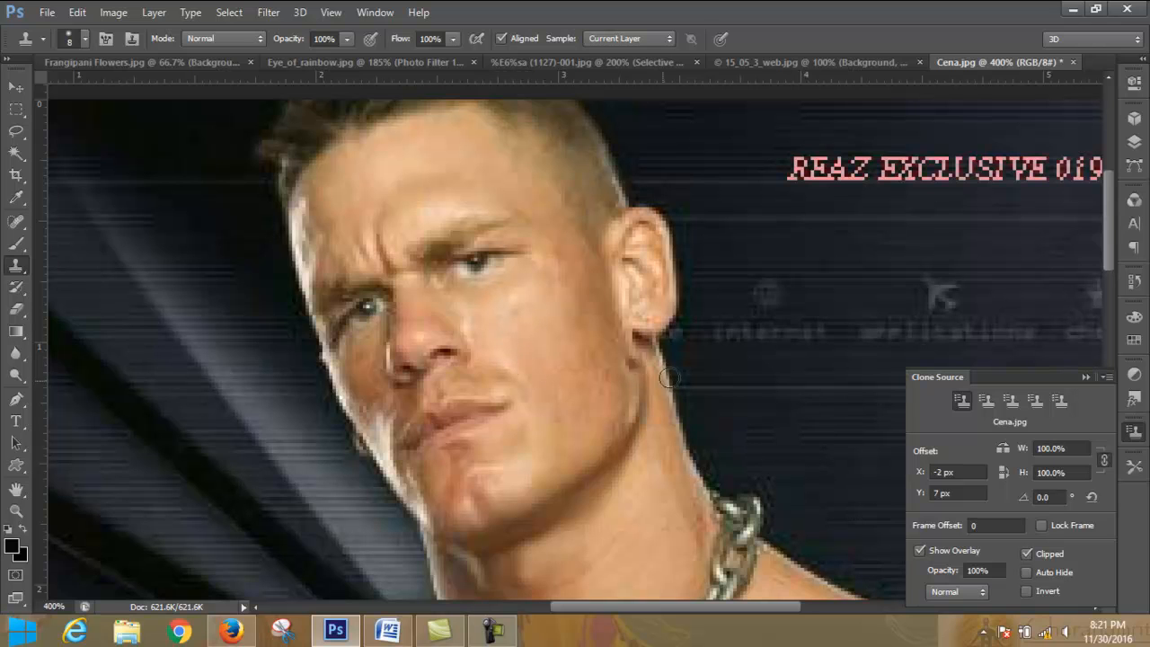
pyautogui.click(50, 14)
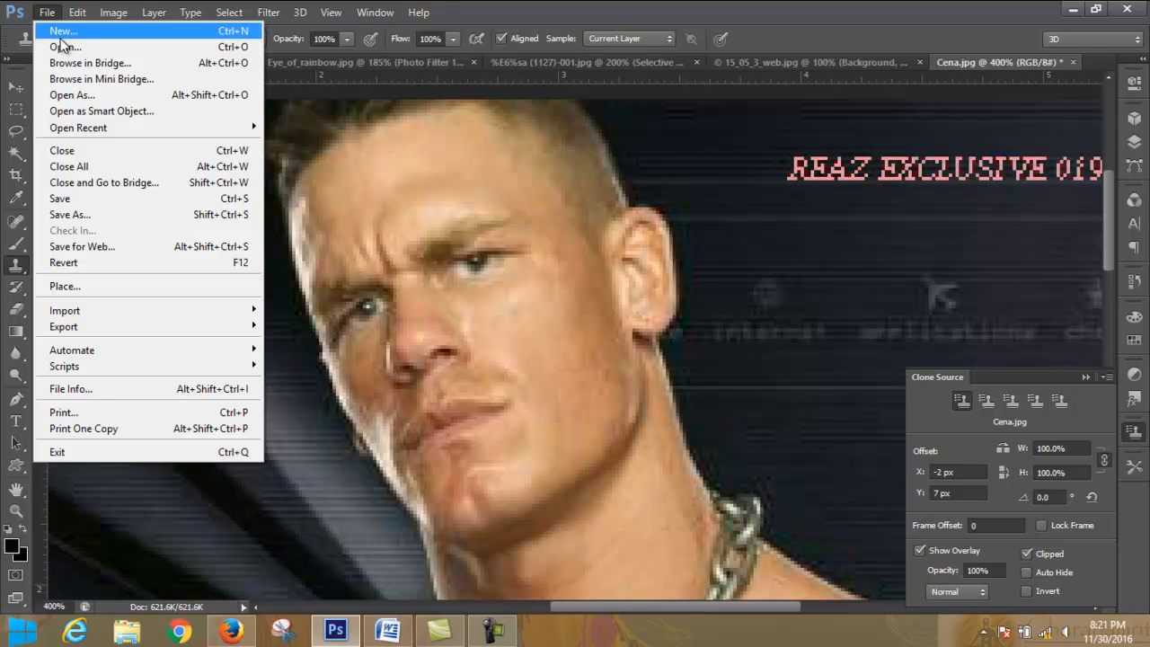
pyautogui.click(63, 47)
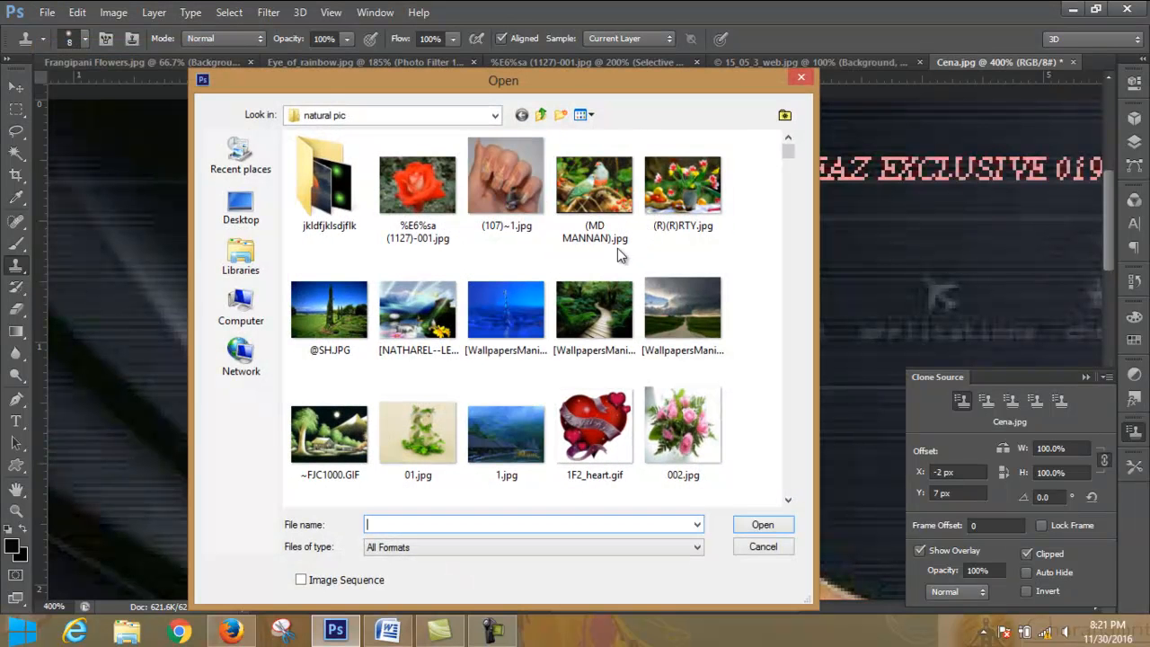
pyautogui.click(804, 80)
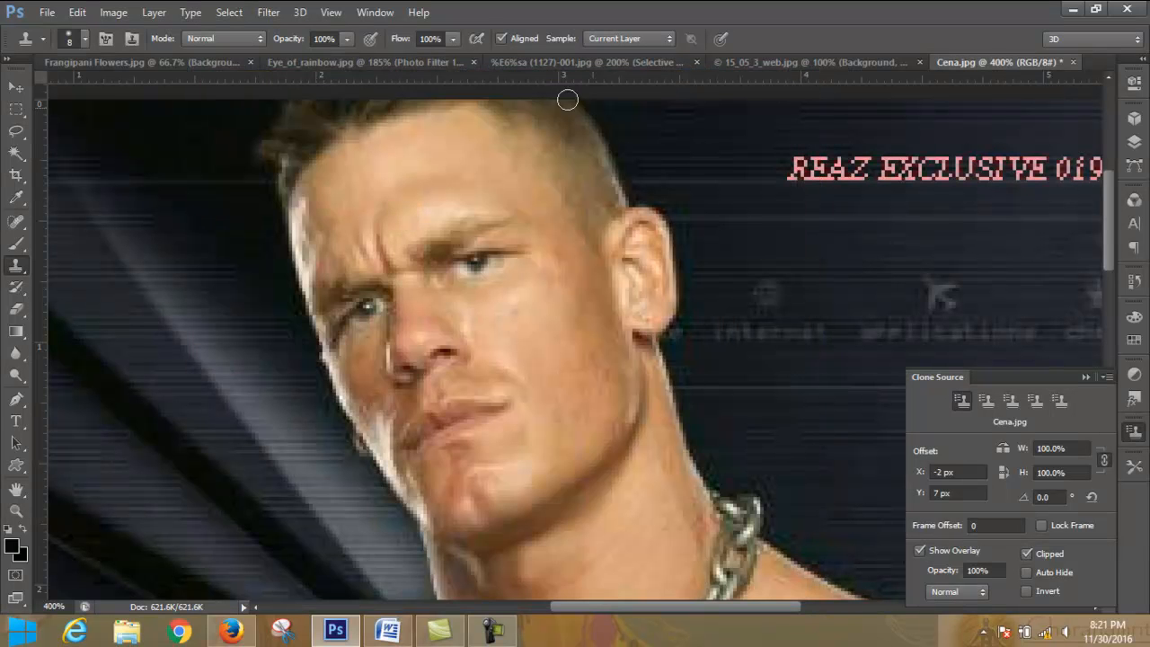
# - Browse the sample image folder for another face photo suitable for retouching, leaving without opening a file
pyautogui.click(46, 13)
pyautogui.click(63, 47)
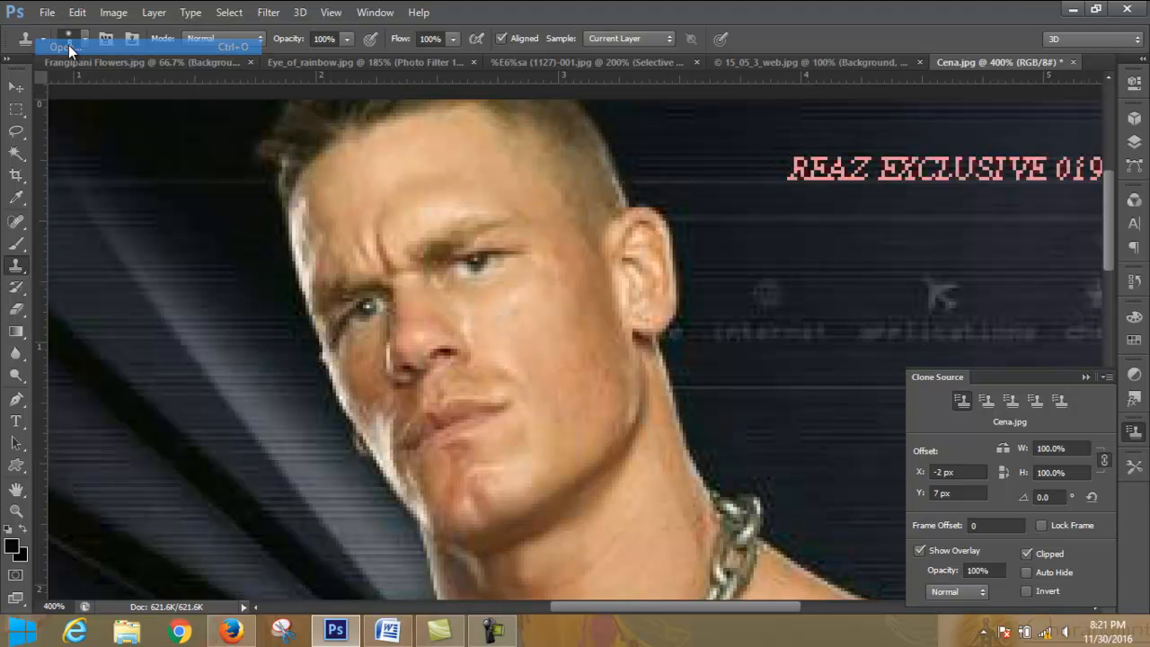
pyautogui.doubleClick(330, 184)
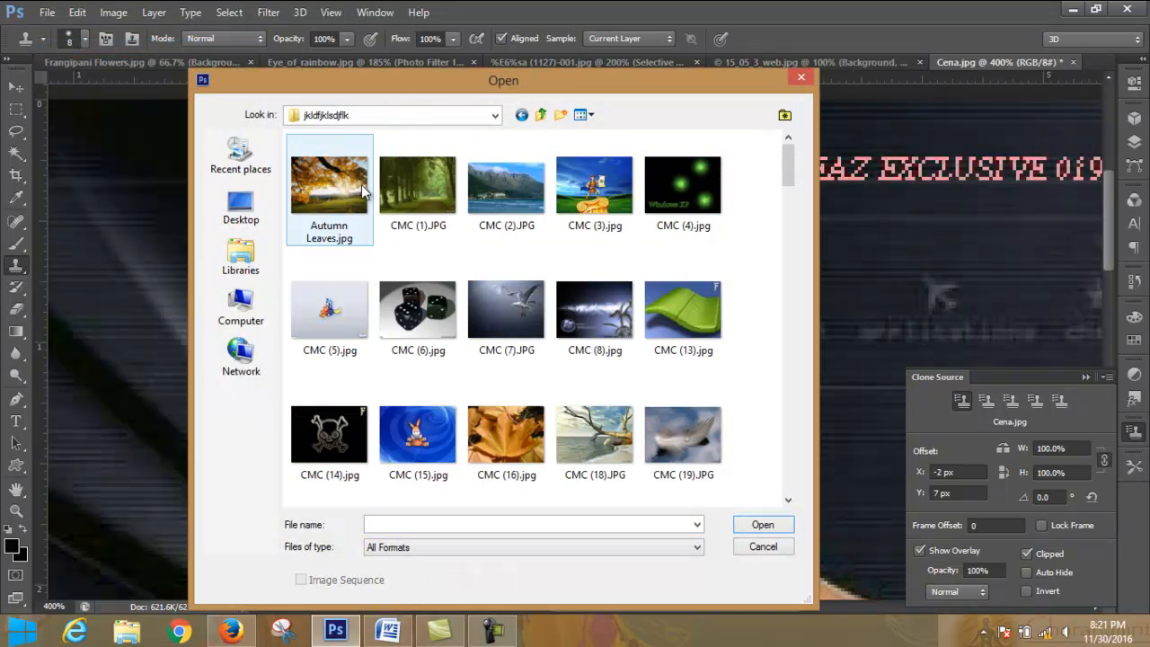
pyautogui.scroll(-5, 714, 213)
pyautogui.scroll(-15, 714, 213)
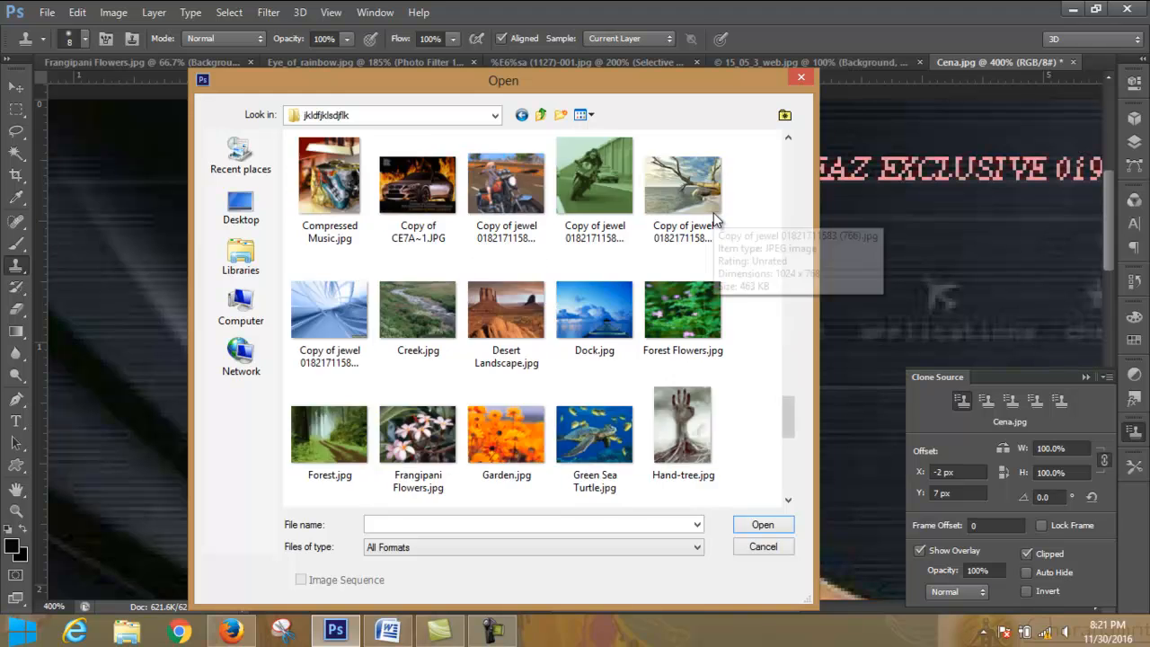
pyautogui.scroll(-2, 716, 219)
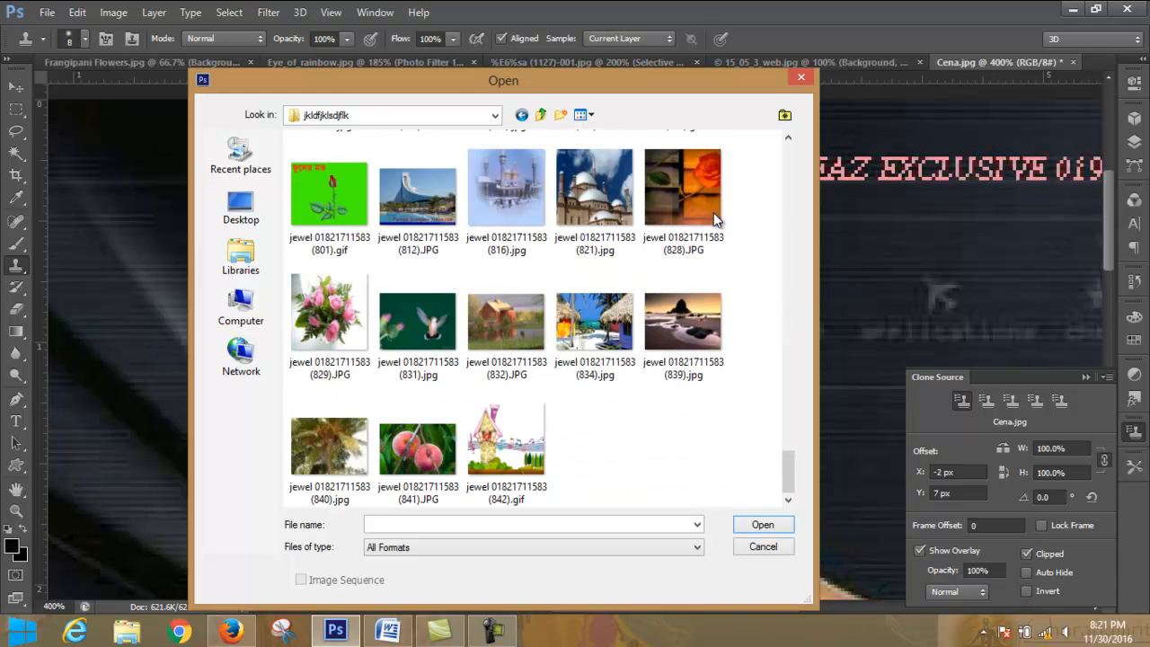
pyautogui.scroll(5, 715, 216)
pyautogui.scroll(3, 715, 214)
pyautogui.scroll(-3, 715, 214)
pyautogui.scroll(10, 714, 216)
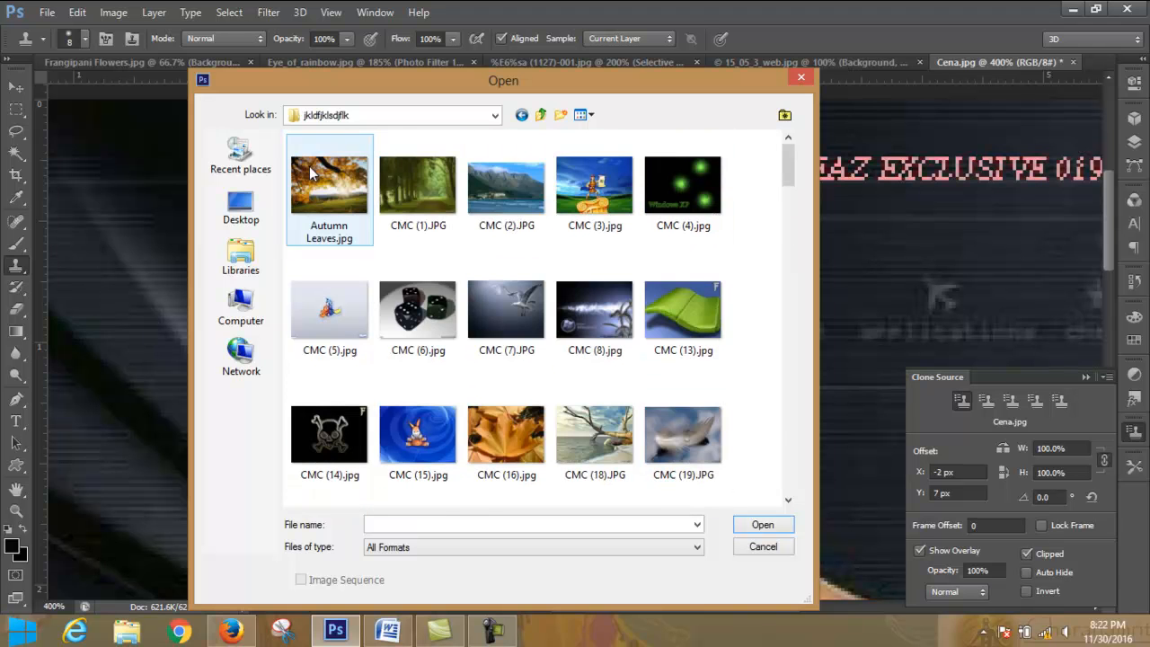
pyautogui.click(801, 78)
pyautogui.click(48, 13)
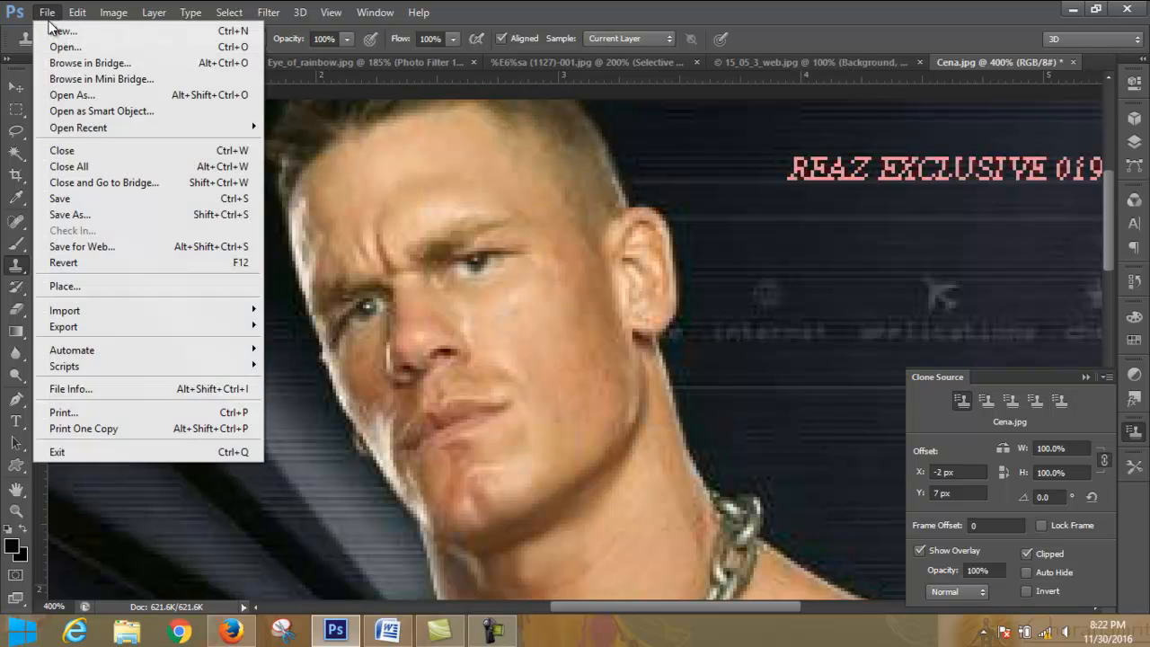
pyautogui.click(818, 157)
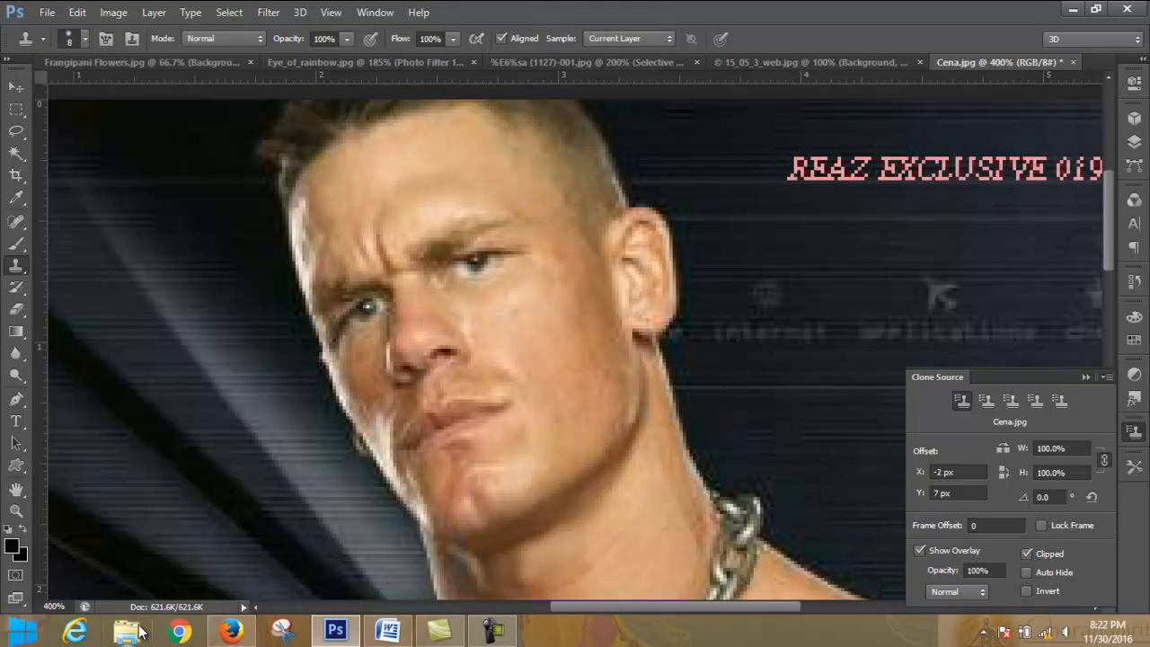
# - Switch to File Explorer and open the folder C:\xampp1\htdocs\agency\wp-content\themes\agency\img
pyautogui.click(131, 632)
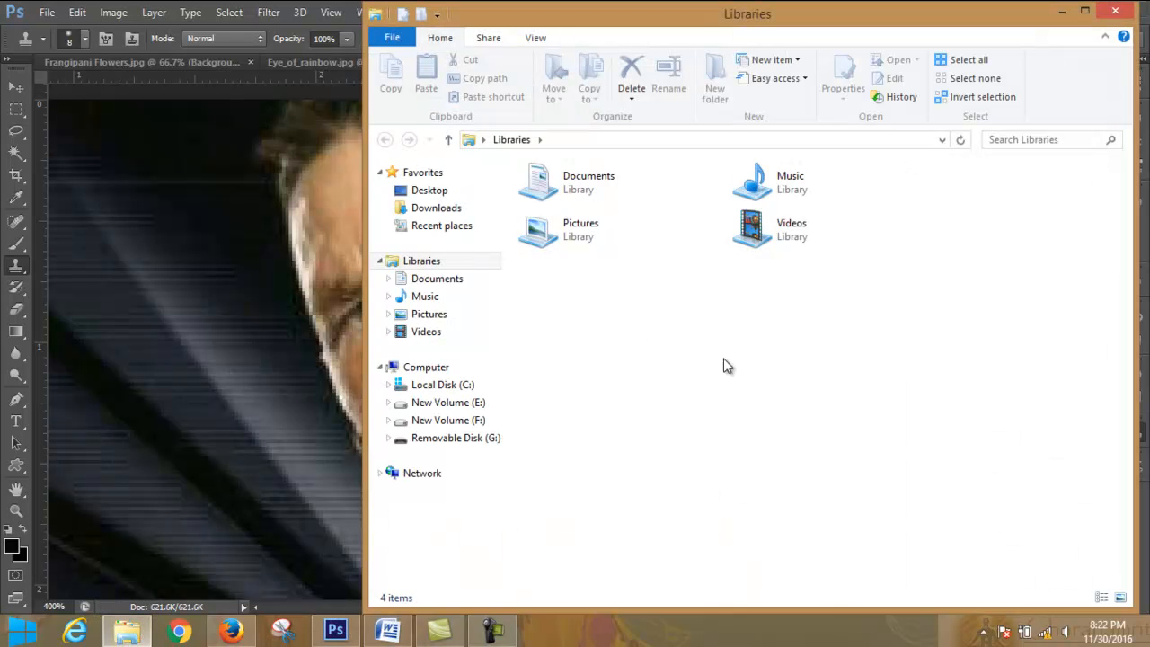
pyautogui.click(454, 386)
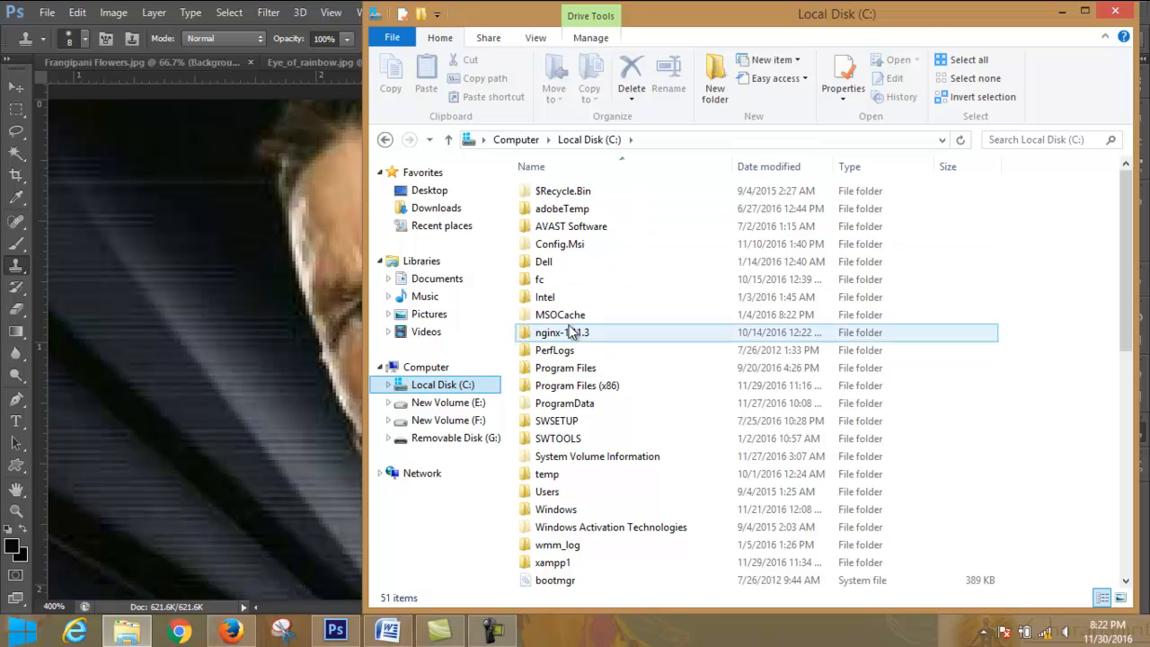
pyautogui.click(580, 565)
pyautogui.doubleClick(580, 564)
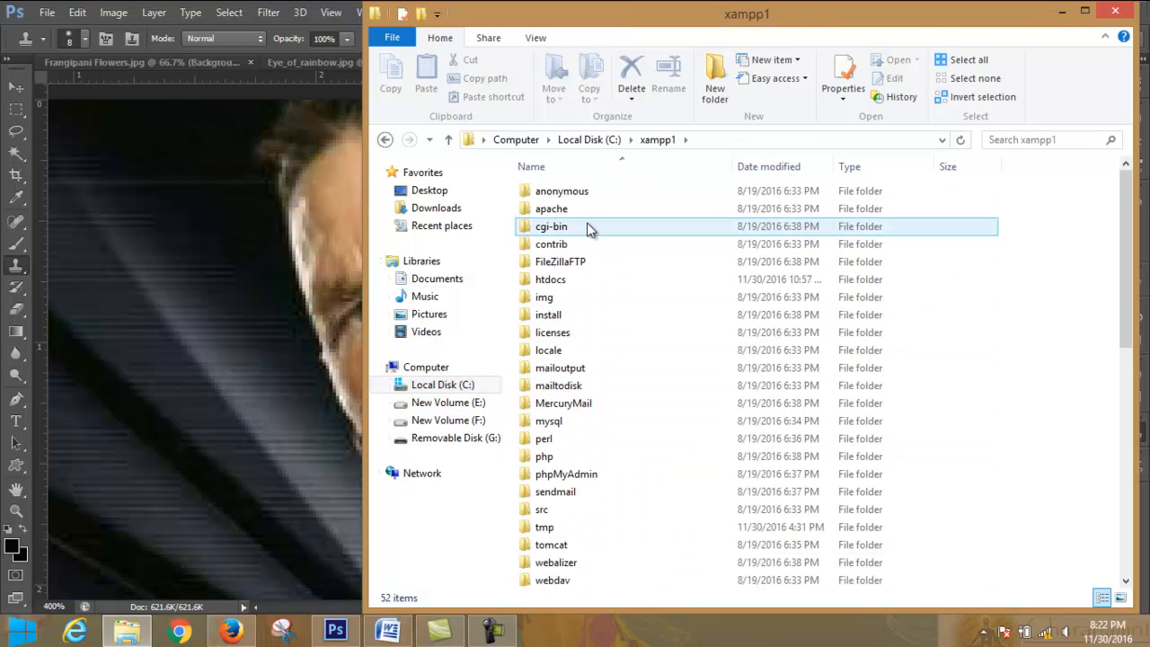
pyautogui.doubleClick(590, 279)
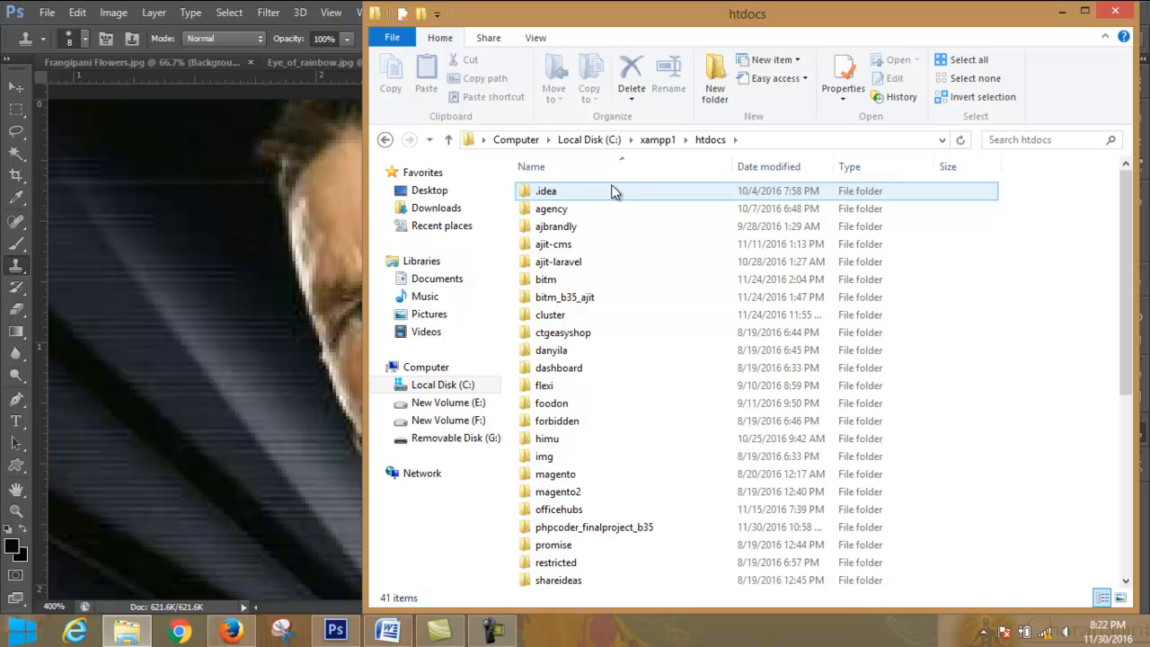
pyautogui.doubleClick(616, 210)
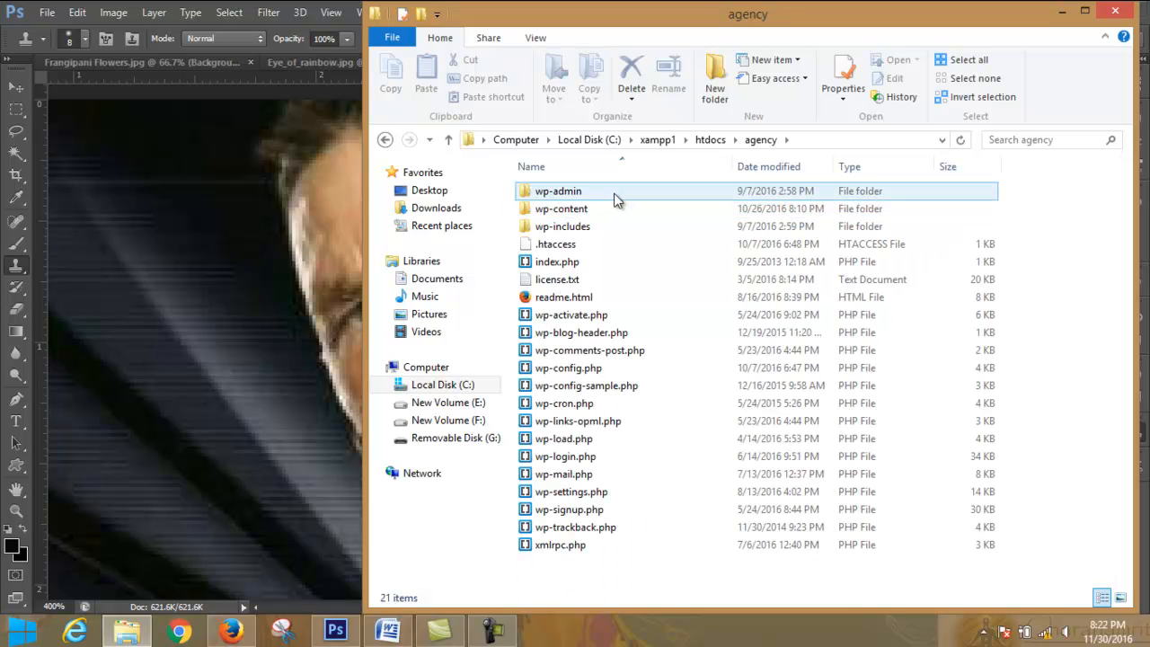
pyautogui.doubleClick(616, 208)
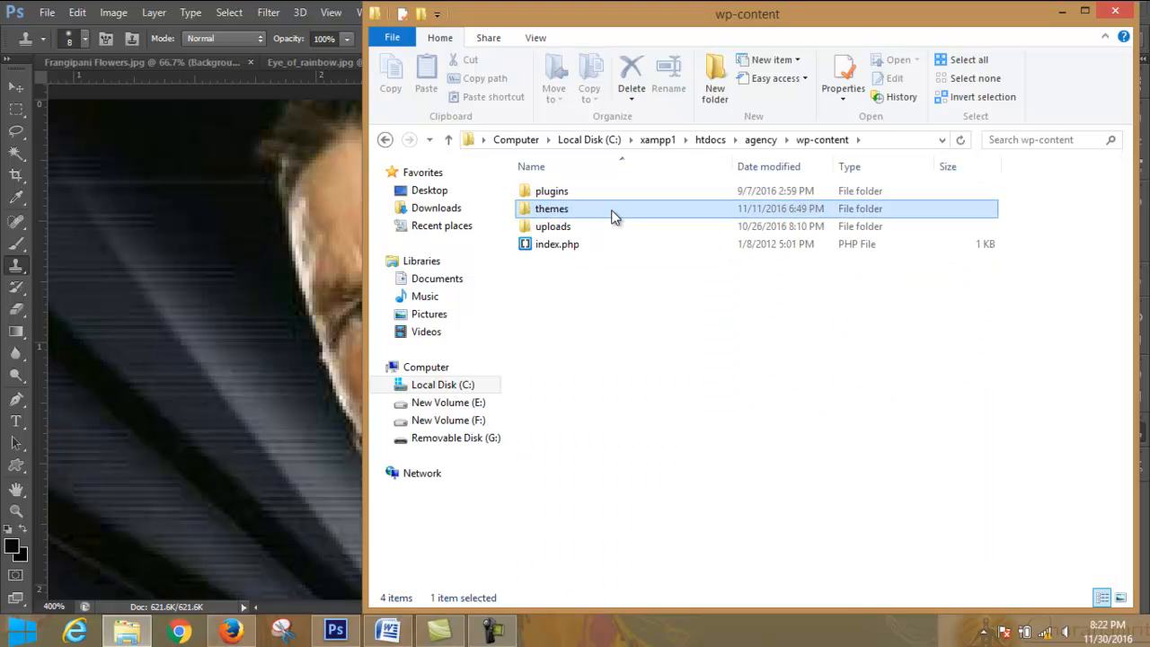
pyautogui.doubleClick(613, 212)
pyautogui.doubleClick(614, 199)
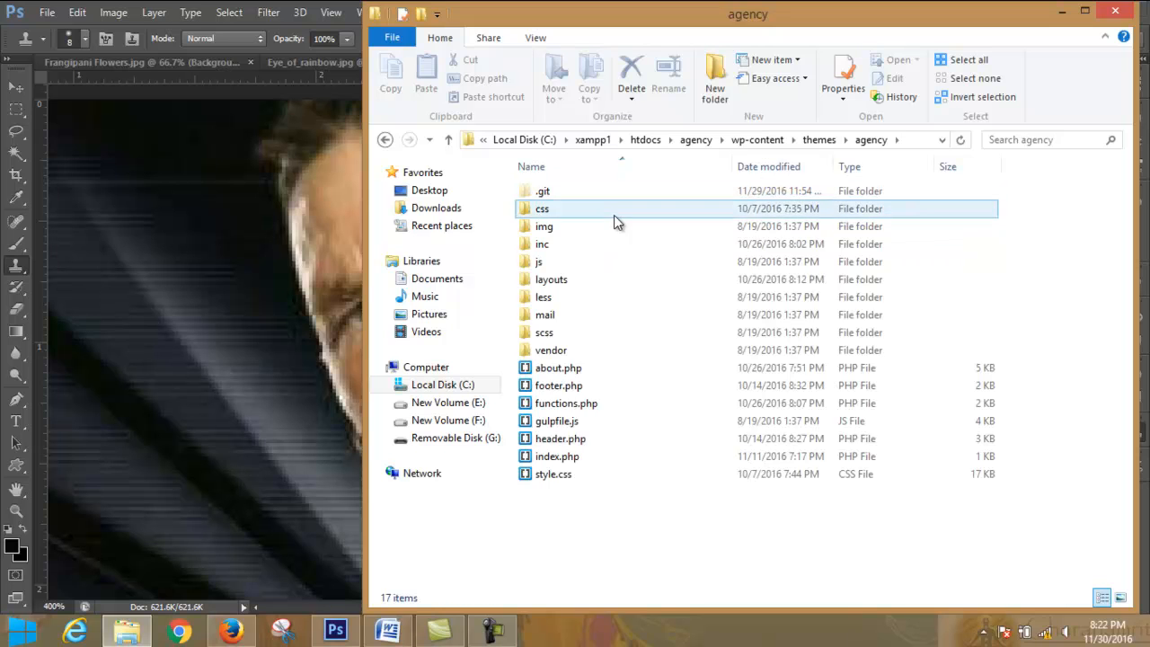
pyautogui.doubleClick(615, 225)
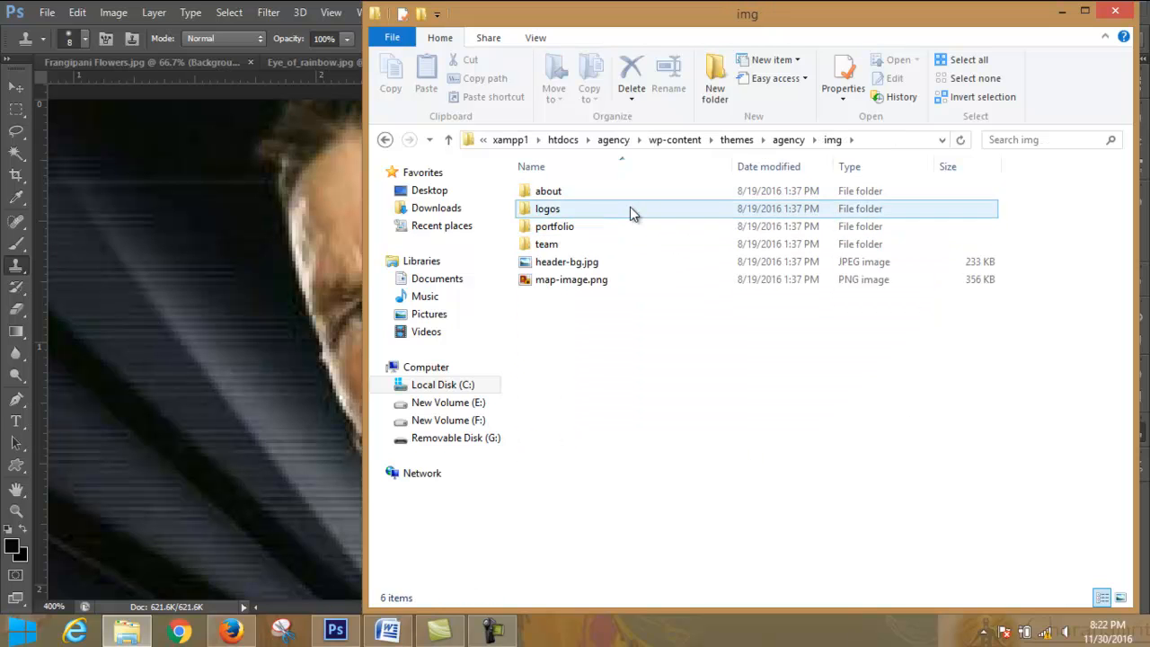
# - Check the images in the logos and portfolio folders, returning to the img folder
pyautogui.doubleClick(633, 209)
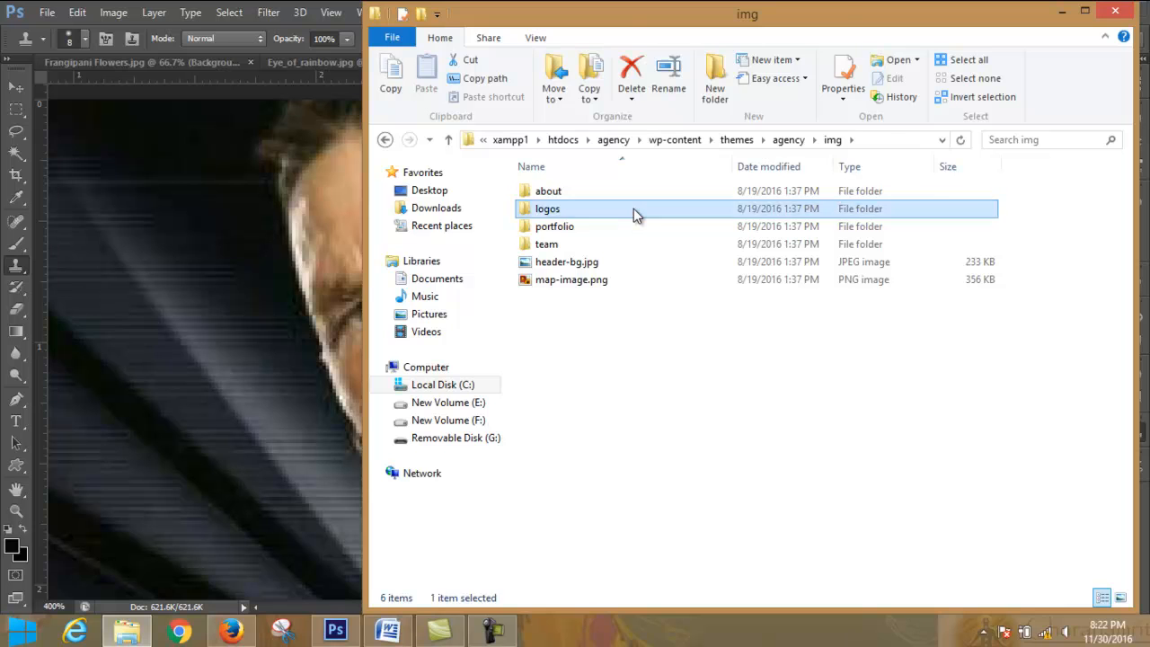
pyautogui.click(450, 142)
pyautogui.doubleClick(575, 227)
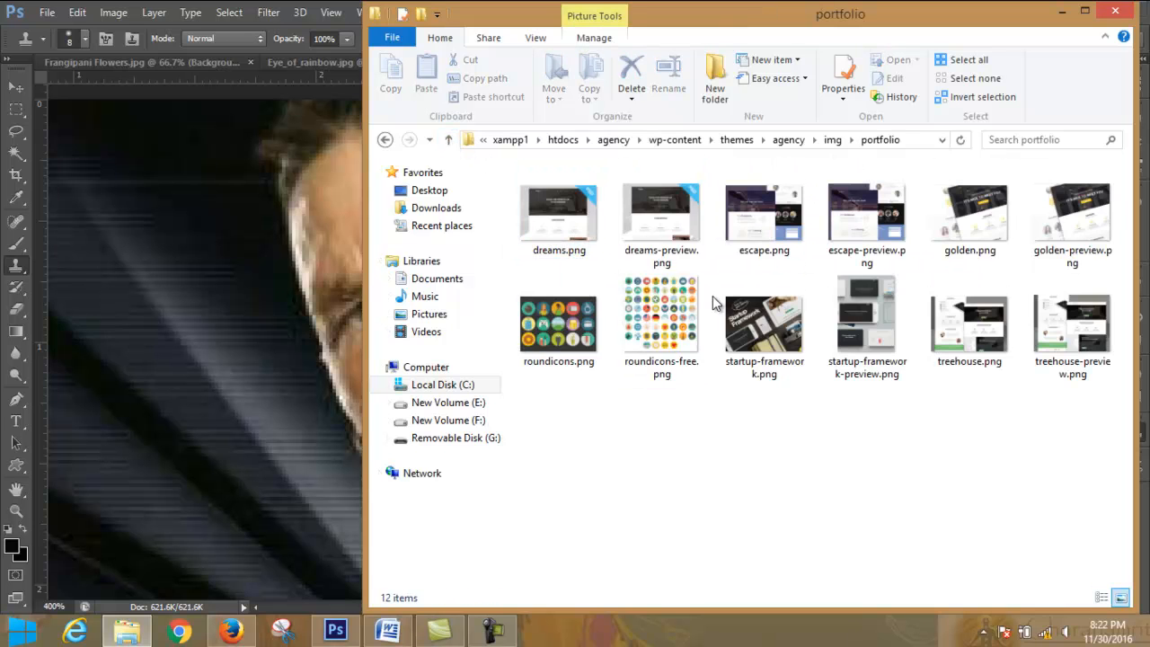
pyautogui.click(448, 140)
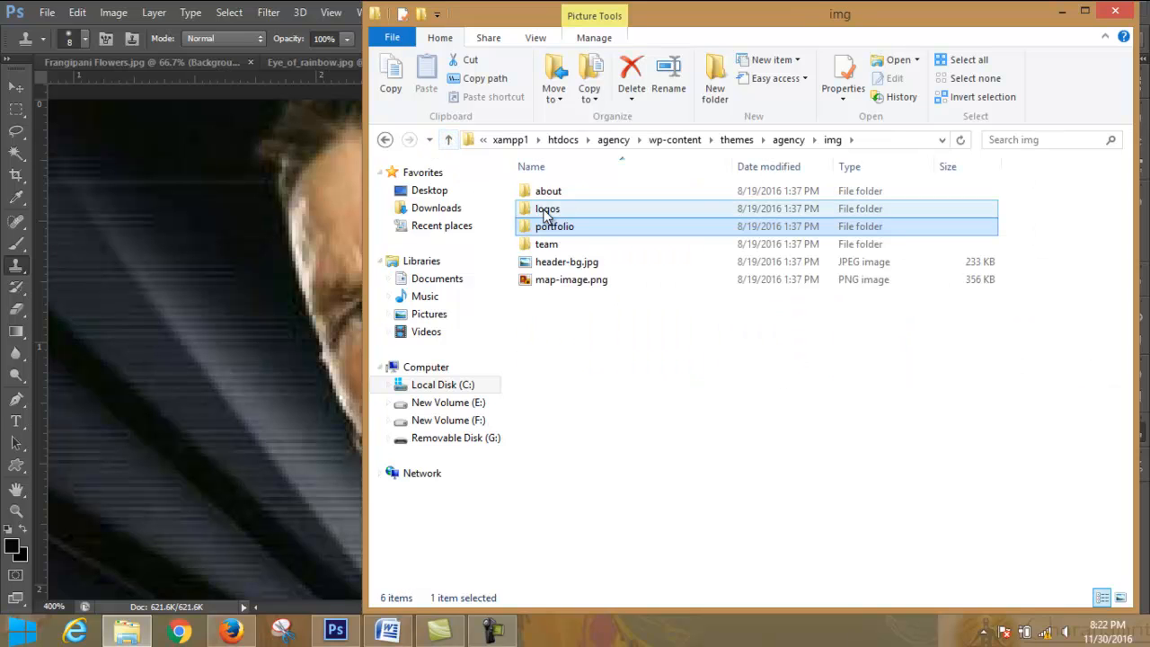
# - Open 2.jpg from the team folder in Adobe Photoshop CS6
pyautogui.doubleClick(564, 244)
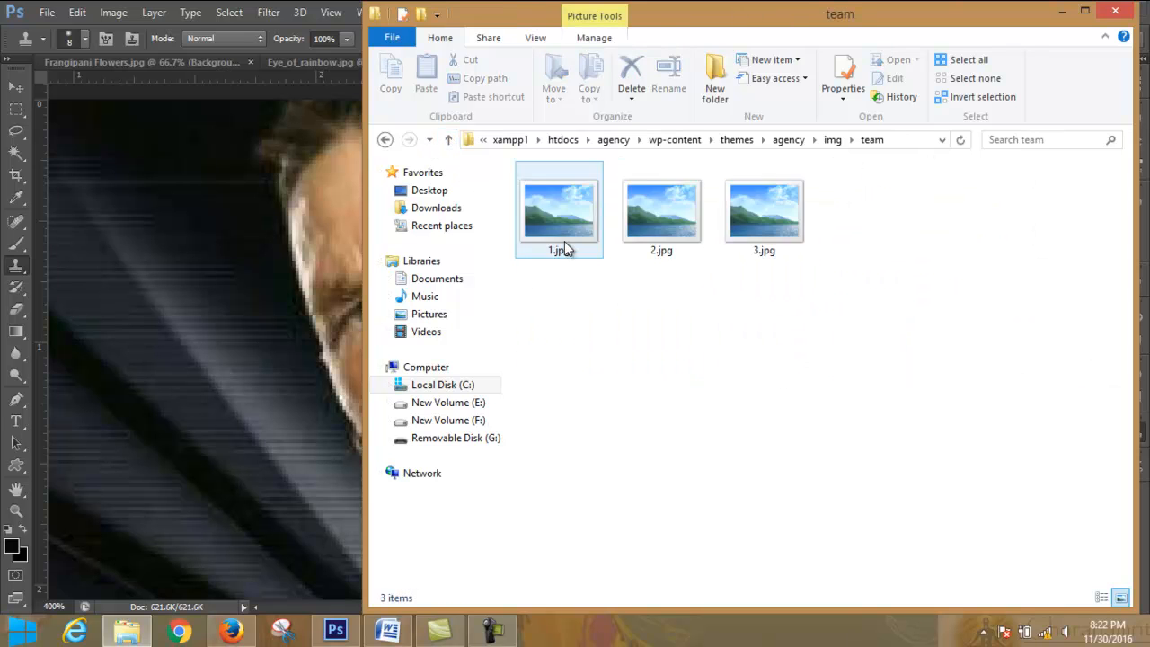
pyautogui.click(689, 232)
pyautogui.rightClick(651, 207)
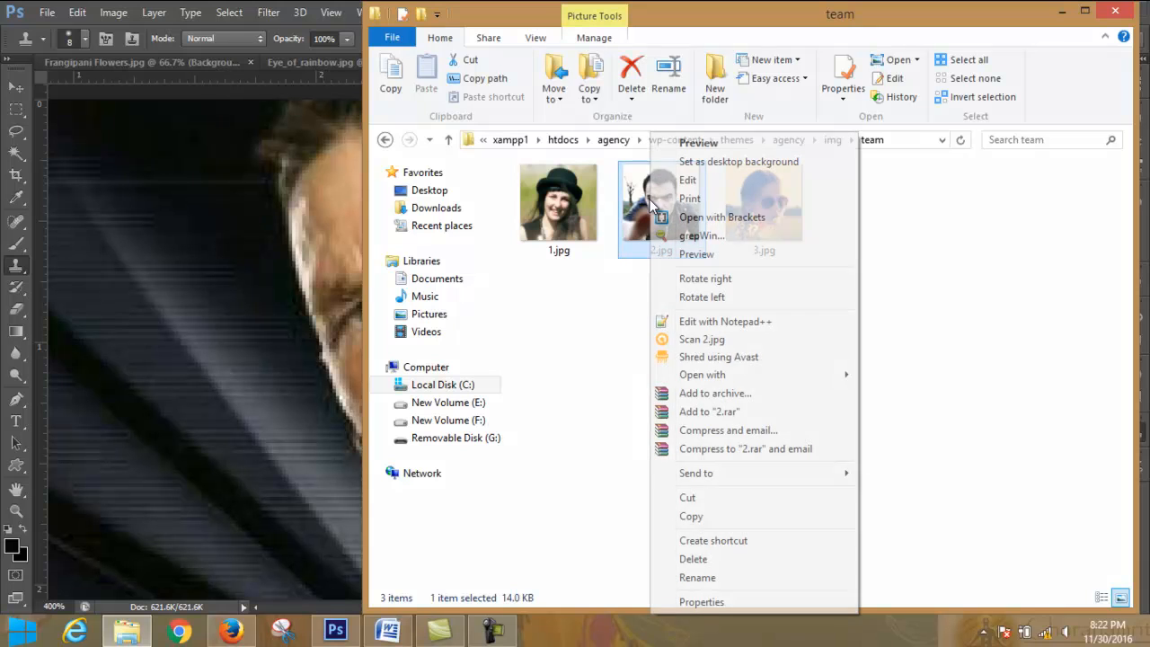
pyautogui.moveTo(784, 377)
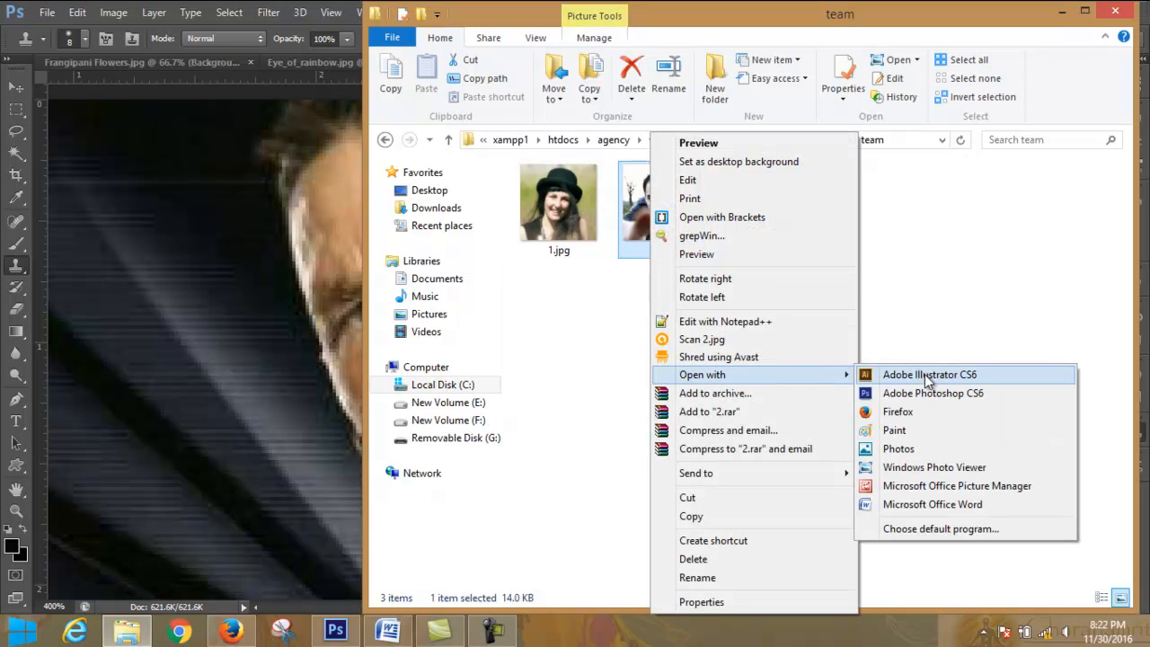
pyautogui.click(930, 393)
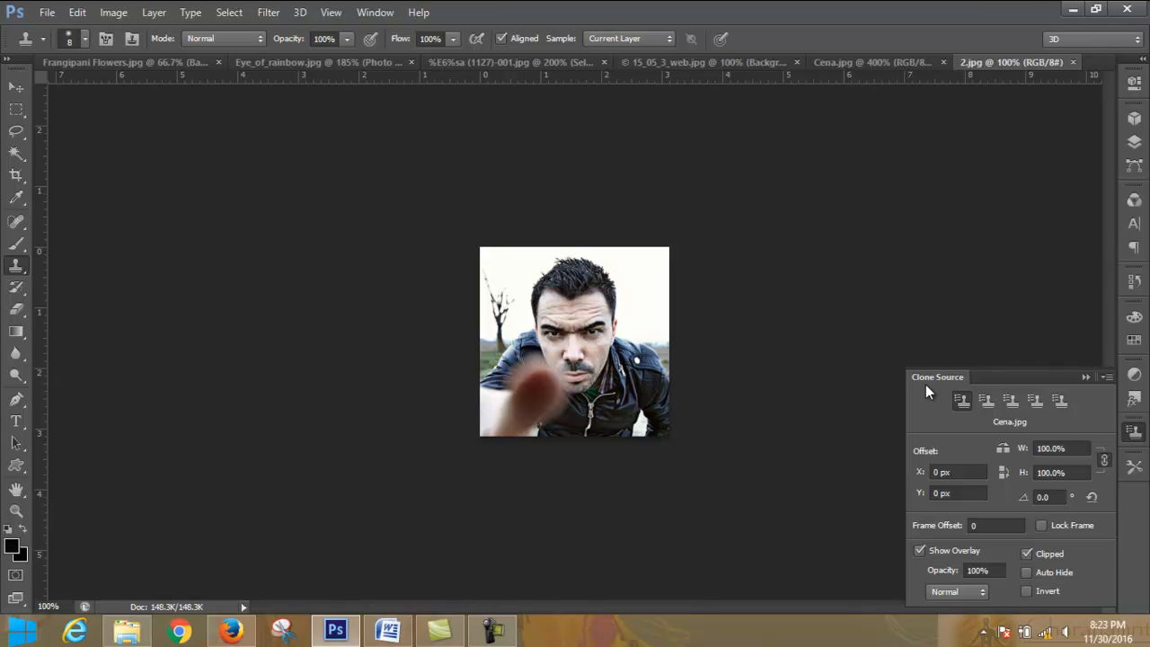
pyautogui.click(236, 630)
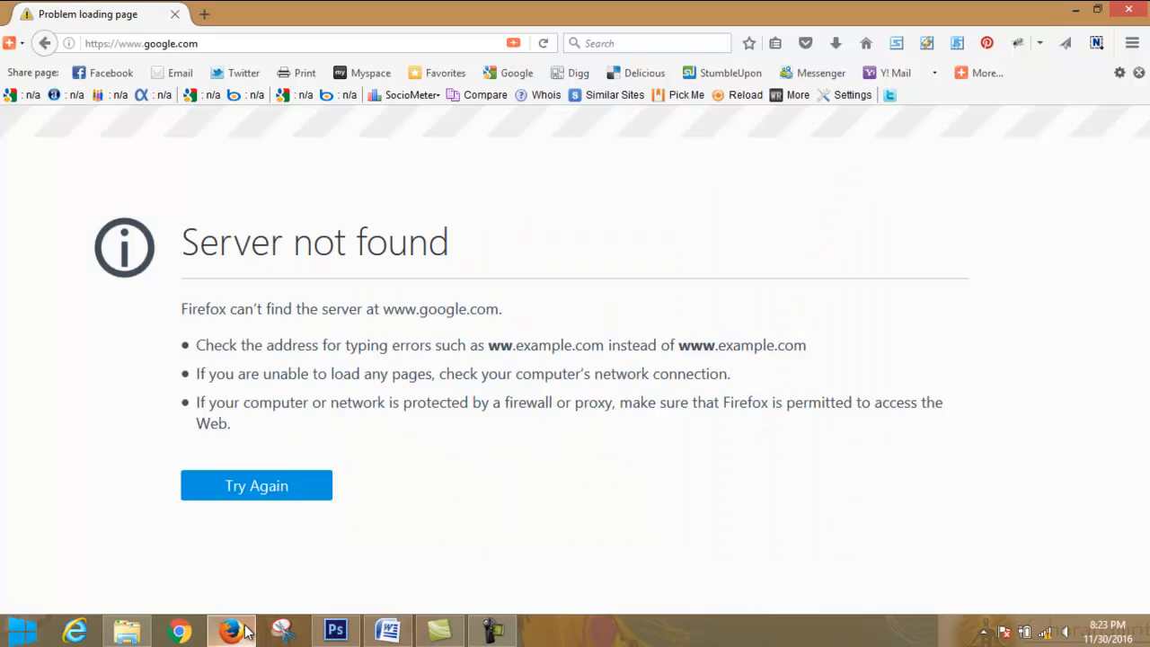
pyautogui.click(246, 631)
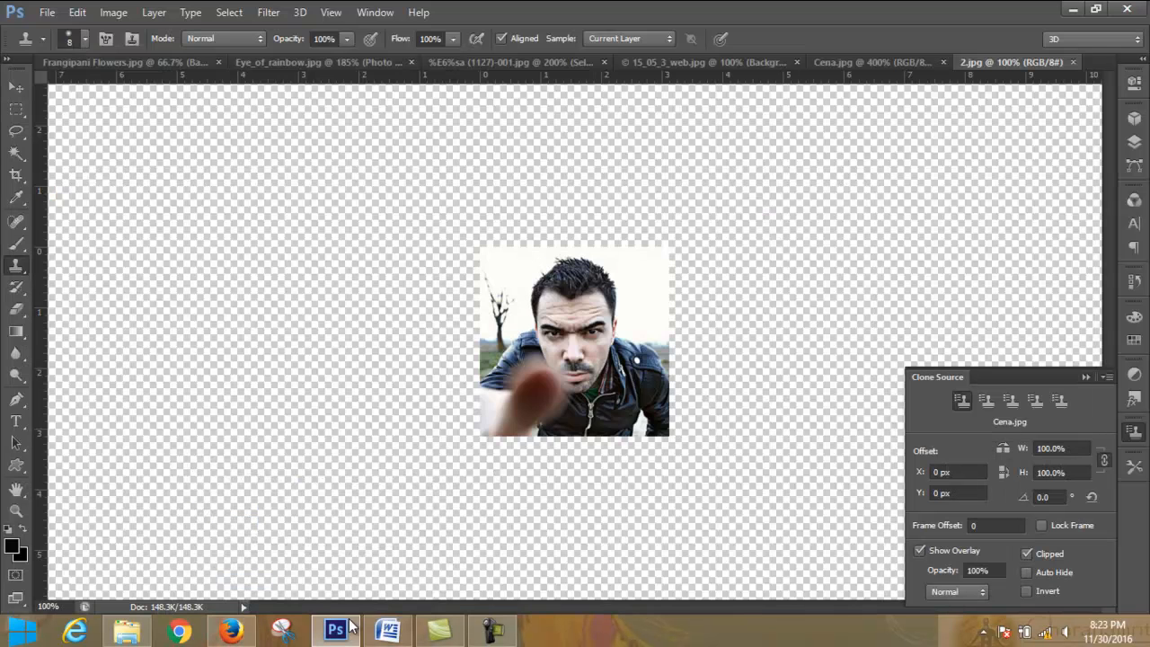
pyautogui.click(340, 629)
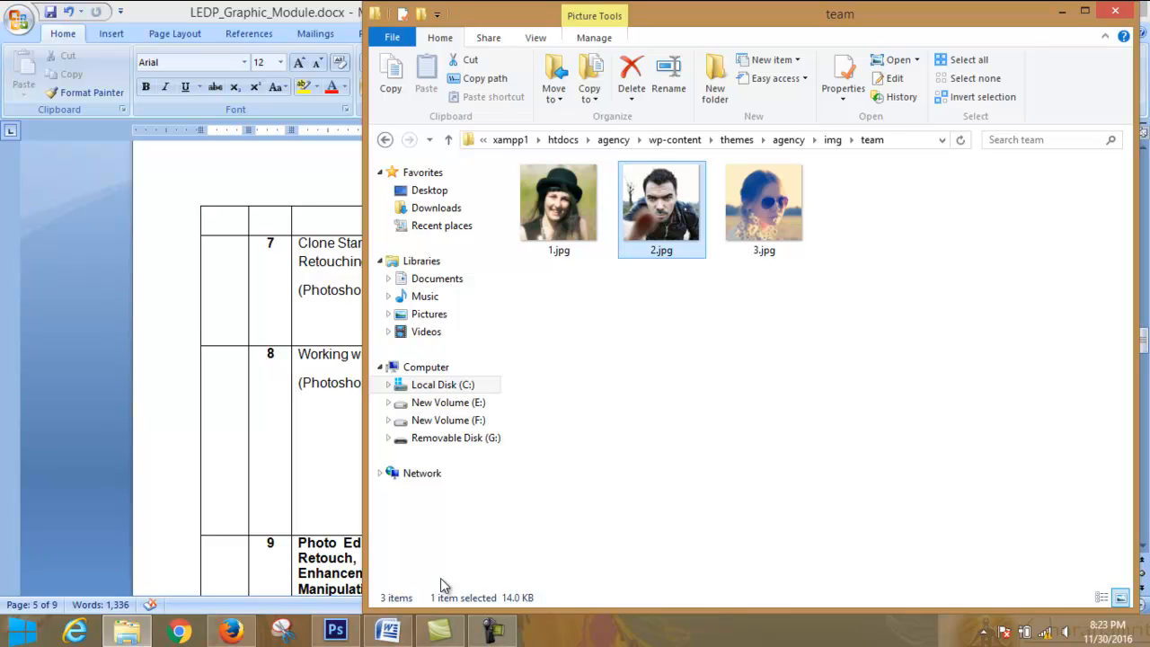
pyautogui.click(492, 631)
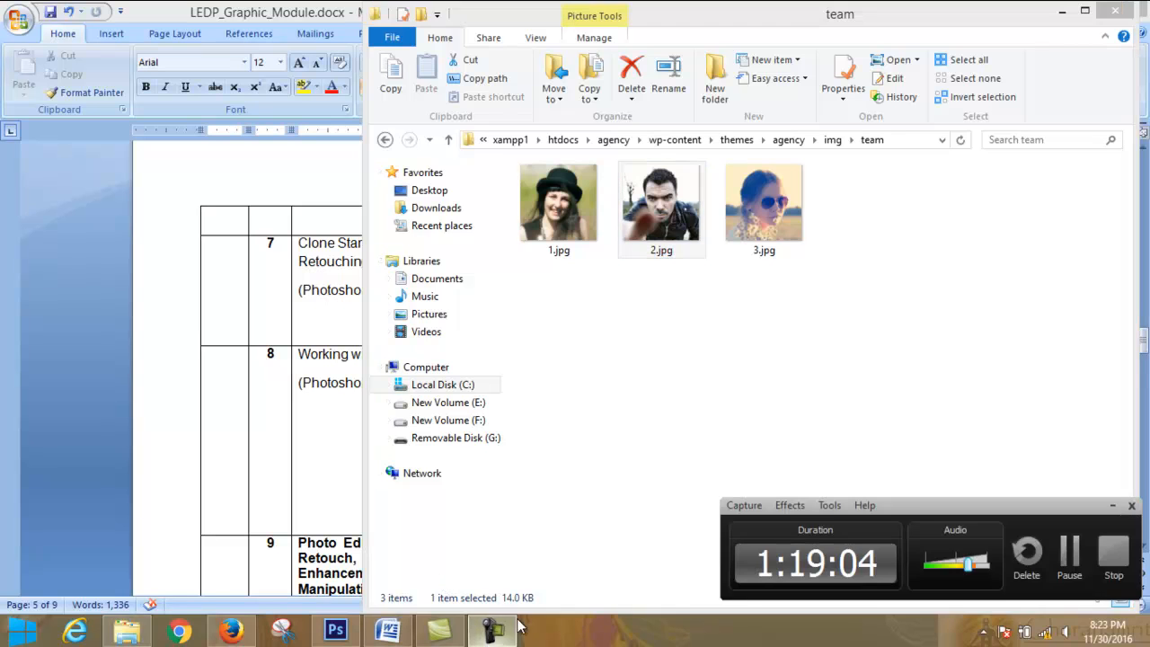
pyautogui.click(1055, 560)
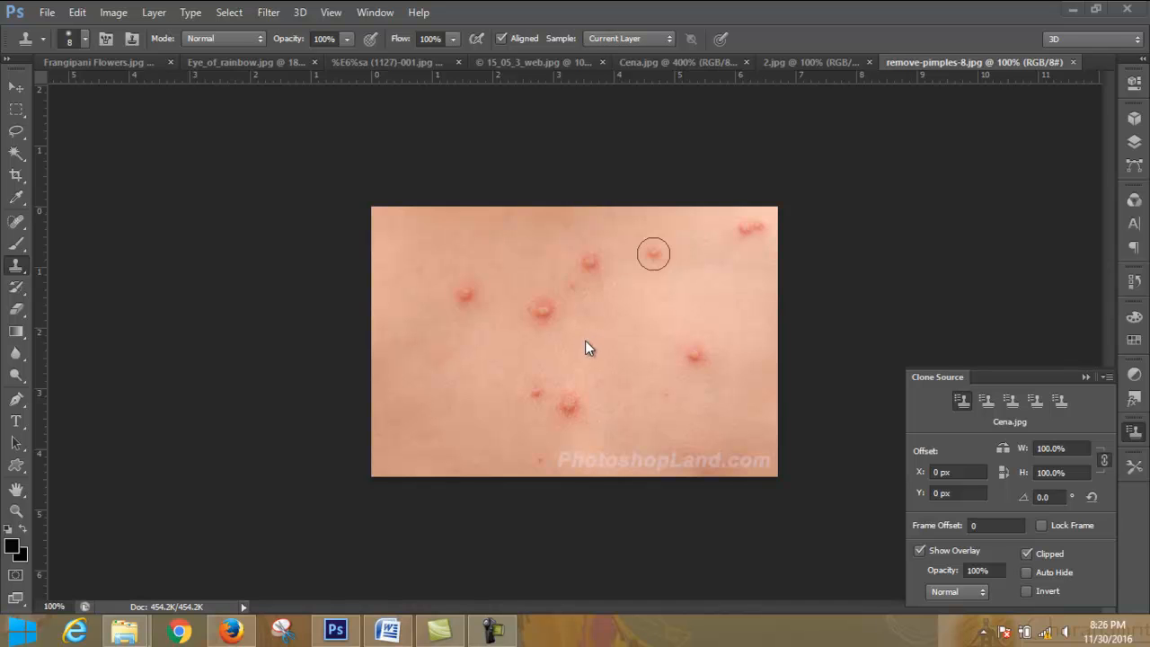
# - Test the Clone Stamp on the skin in remove-pimples-8.jpg and enlarge its brush to 45 px
pyautogui.click(692, 262)
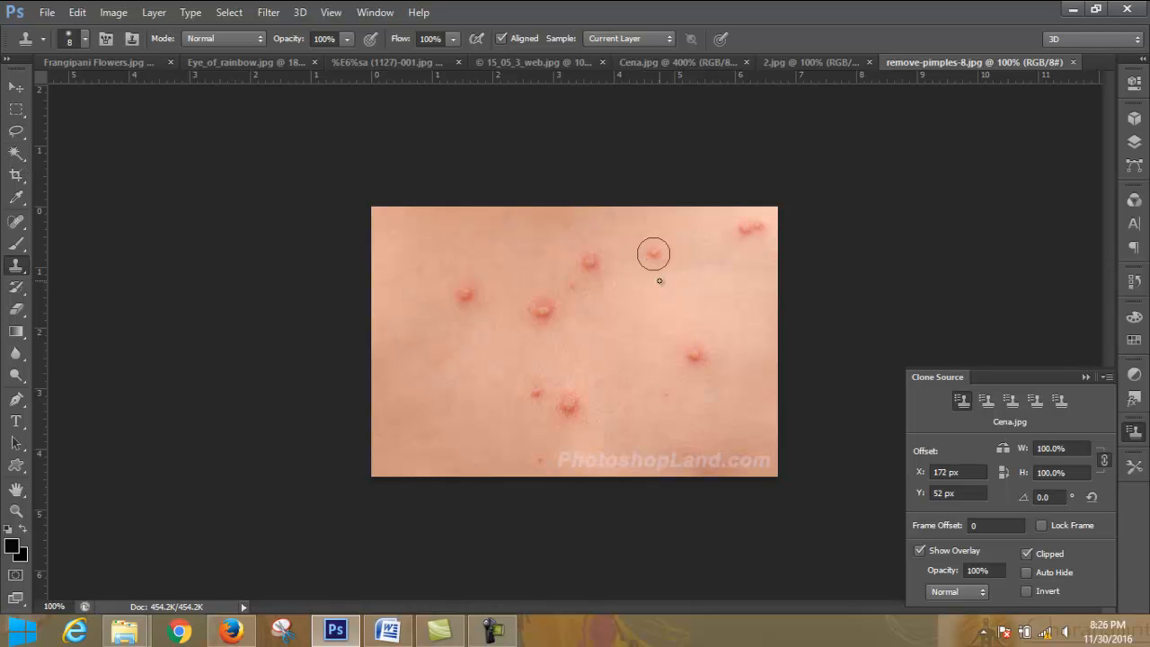
pyautogui.press(']')
pyautogui.press(']')
pyautogui.press(']')
pyautogui.press(']')
pyautogui.press(']')
pyautogui.press(']')
pyautogui.press(']')
pyautogui.press(']')
# - Try cloning from the Cena.jpg source onto the middle of the skin, and revert the image to its opening history snapshot
pyautogui.moveTo(637, 329)
pyautogui.mouseDown()
pyautogui.moveTo(631, 380)
pyautogui.moveTo(639, 338)
pyautogui.moveTo(653, 352)
pyautogui.moveTo(637, 333)
pyautogui.moveTo(626, 352)
pyautogui.moveTo(640, 316)
pyautogui.moveTo(665, 337)
pyautogui.moveTo(642, 378)
pyautogui.moveTo(680, 387)
pyautogui.mouseUp()
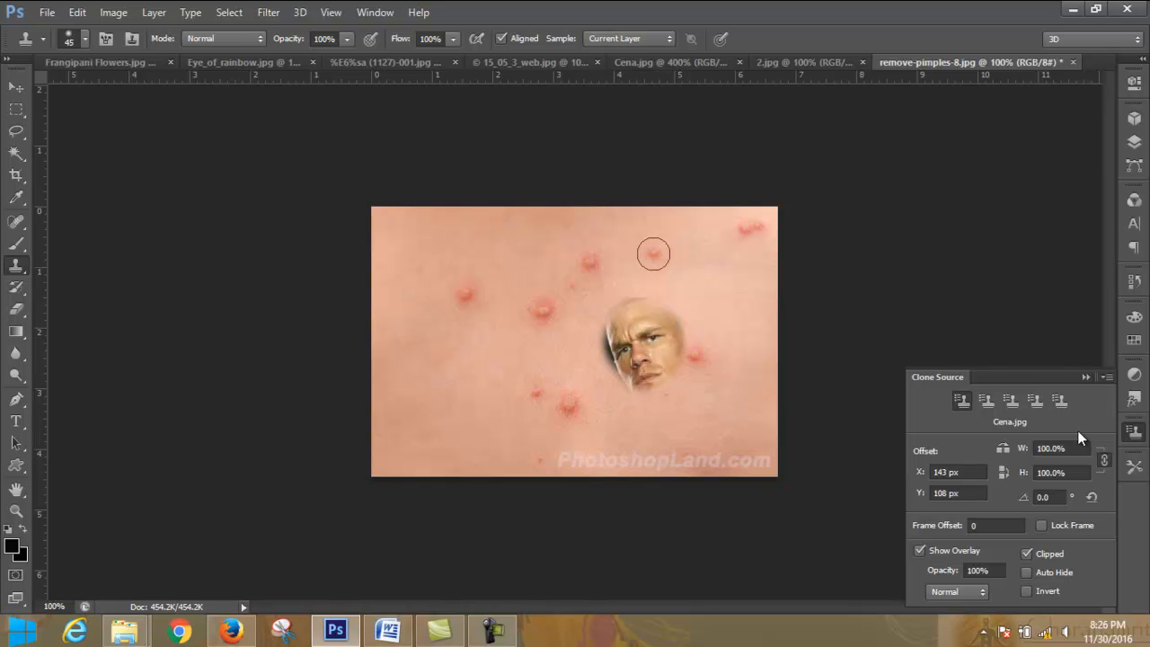
pyautogui.click(1086, 376)
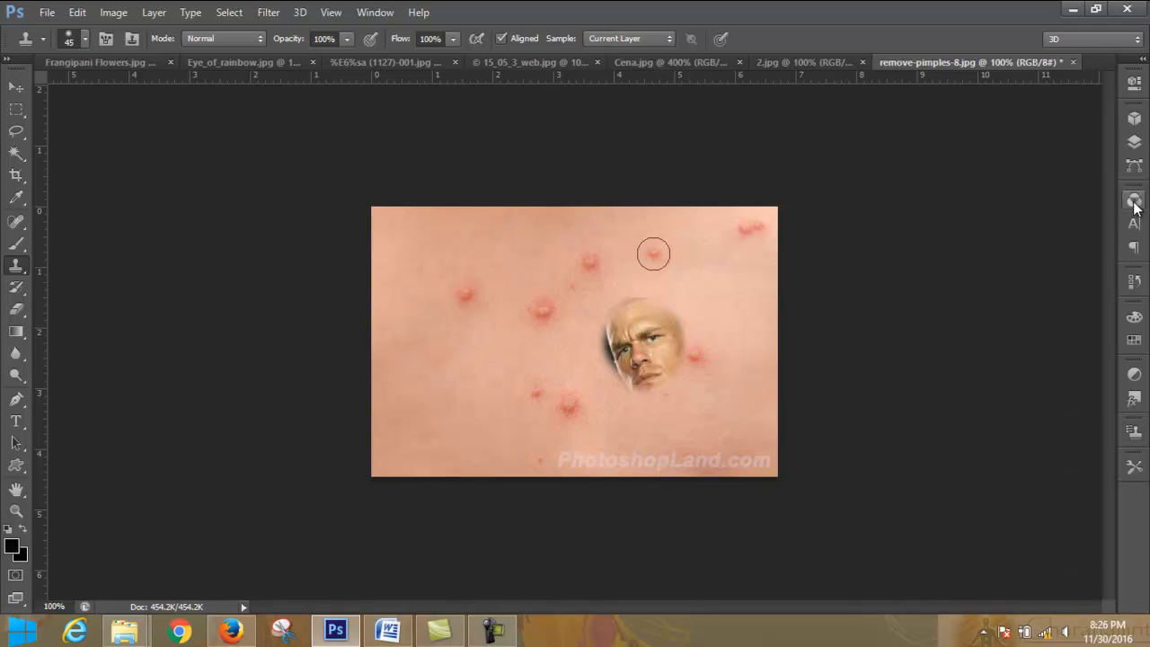
pyautogui.click(1135, 144)
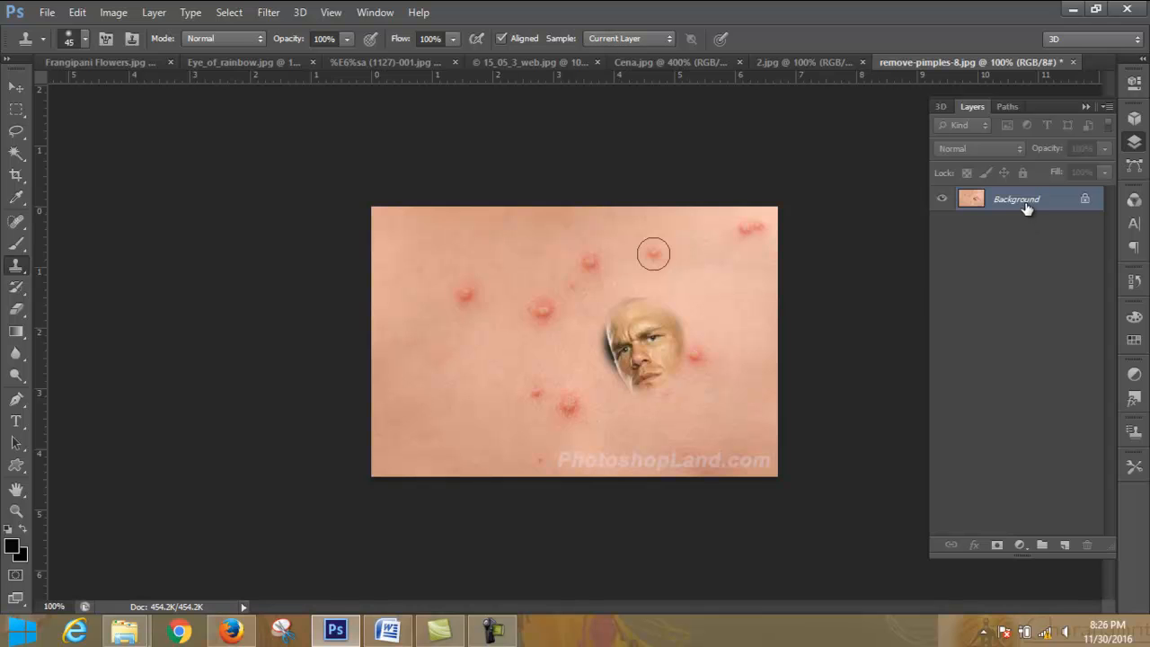
pyautogui.click(1134, 283)
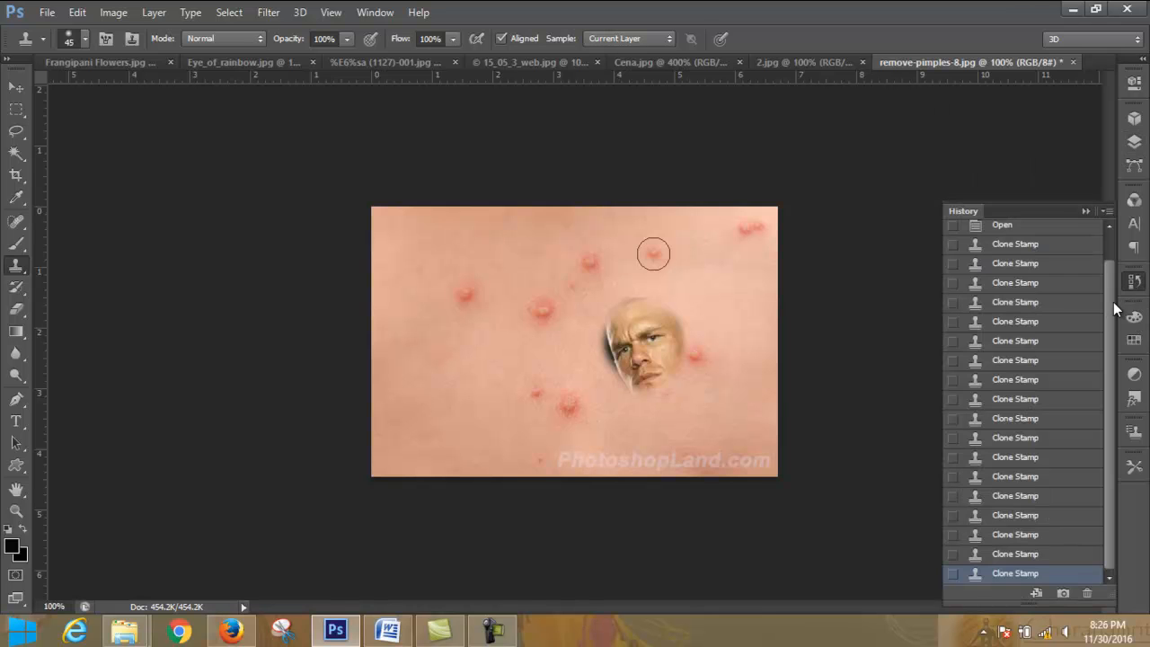
pyautogui.moveTo(1112, 302); pyautogui.dragTo(1111, 247)
pyautogui.click(1038, 231)
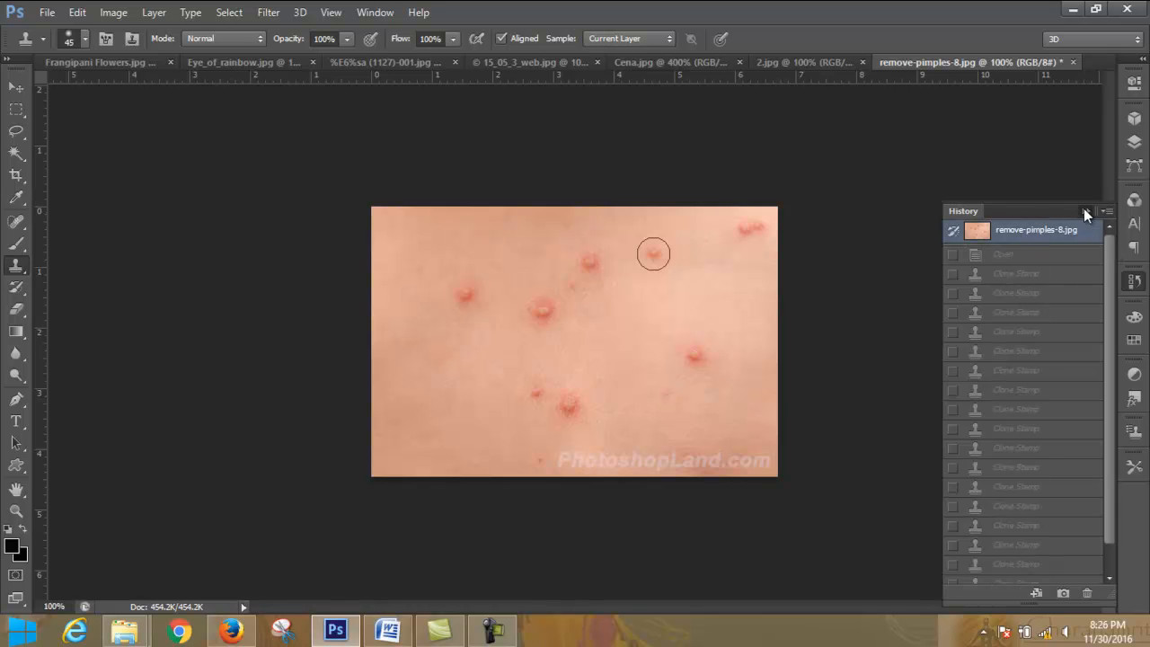
pyautogui.click(1085, 211)
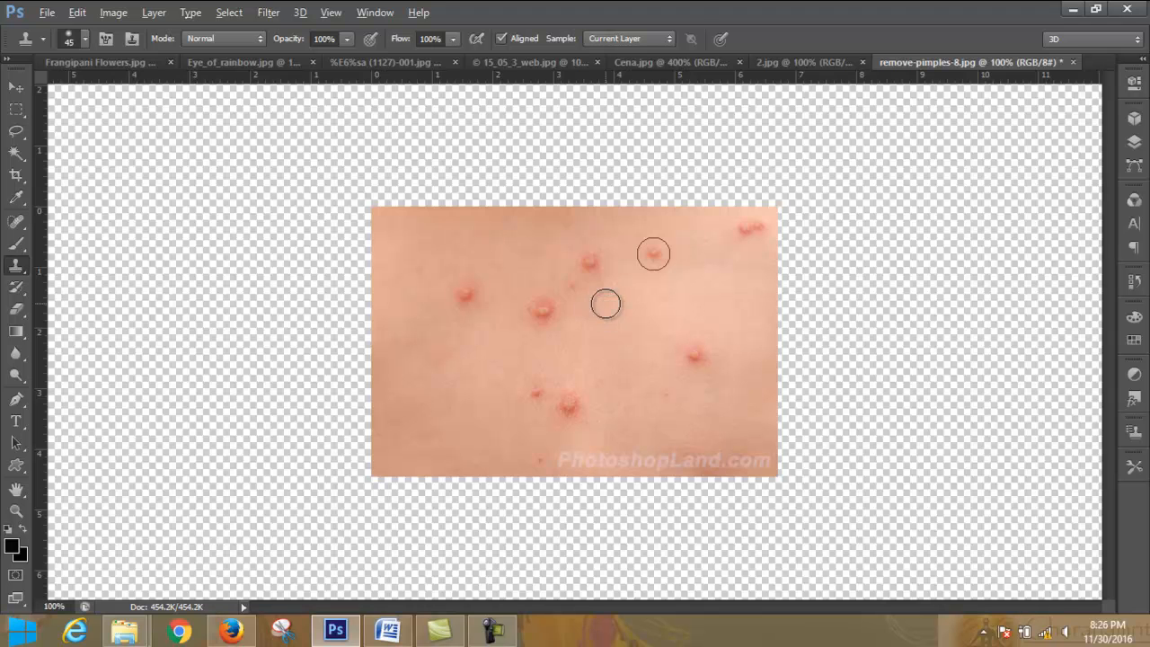
# - Sample clean skin just below the upper-middle pimple and clone it over the blemish
pyautogui.keyDown('alt'); pyautogui.click(605, 304); pyautogui.keyUp('alt')
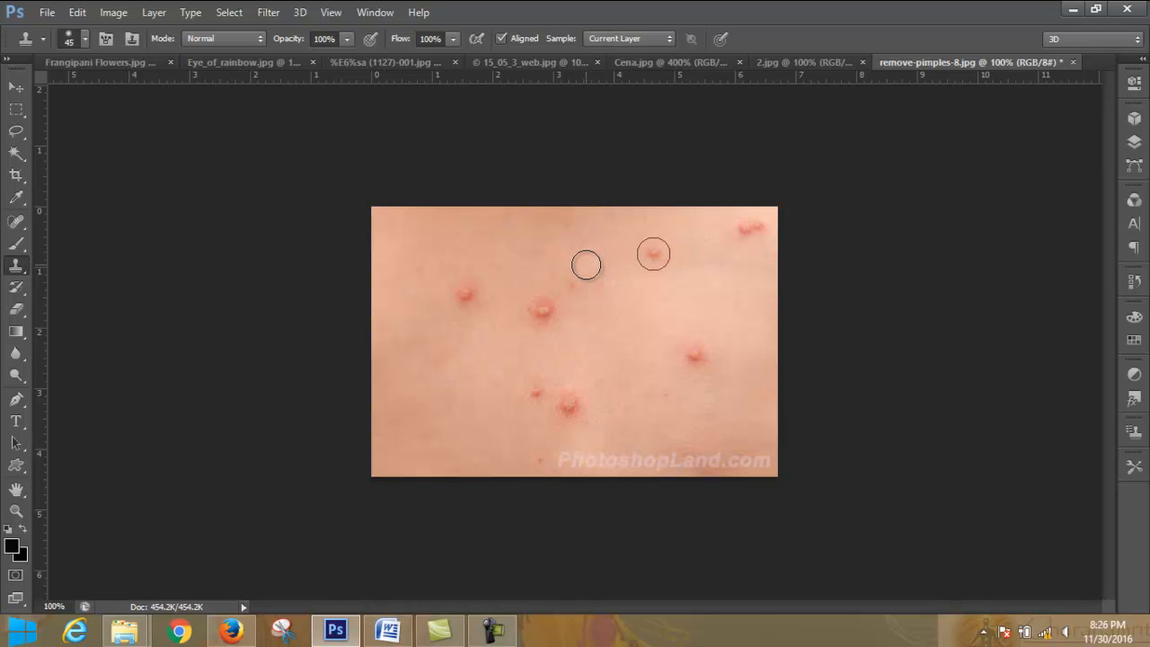
# - Clone nearby clean skin over the large pimple near the image's centre and the one on the left side of the skin
pyautogui.click(542, 311)
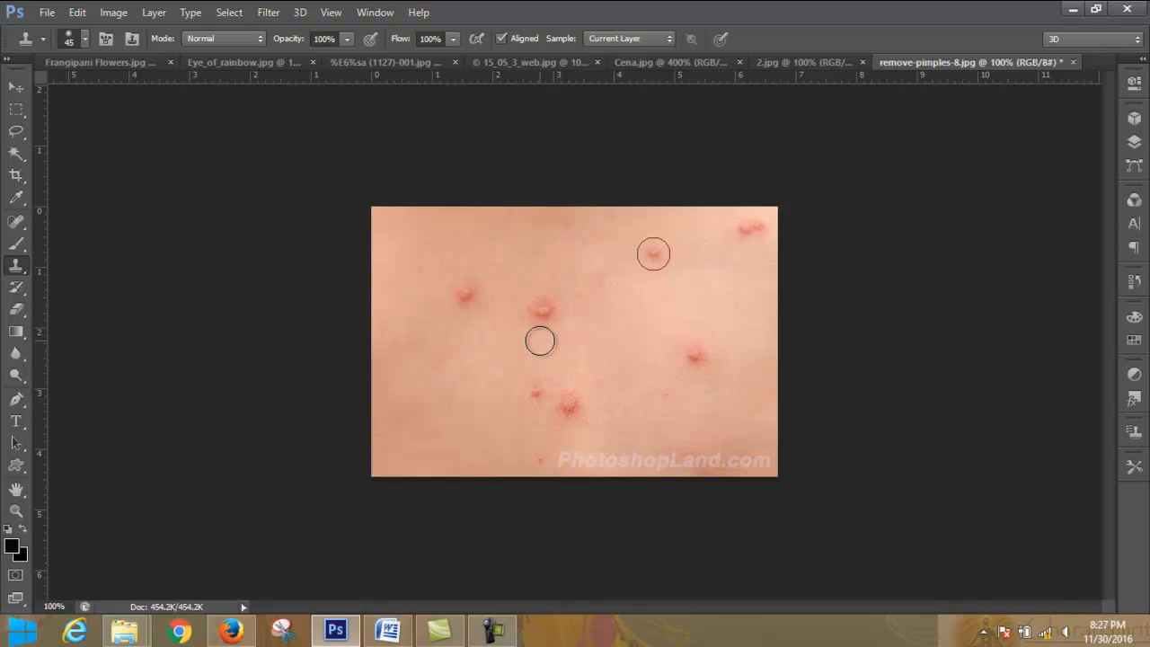
pyautogui.moveTo(532, 316); pyautogui.dragTo(545, 312)
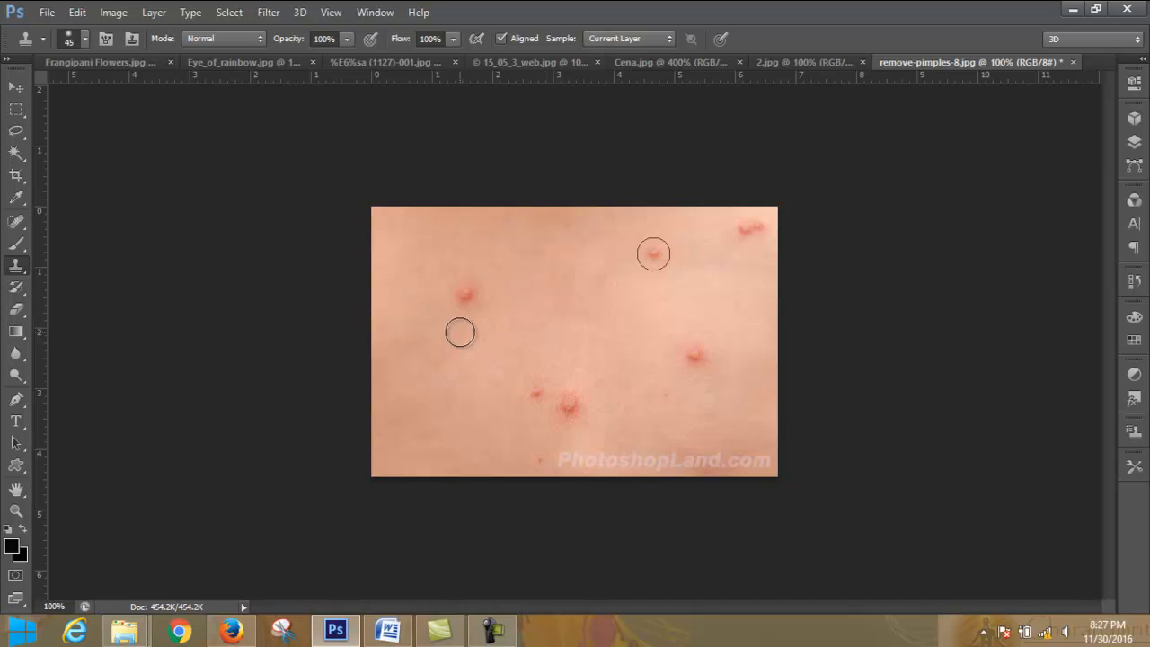
pyautogui.keyDown('alt'); pyautogui.click(503, 285); pyautogui.keyUp('alt')
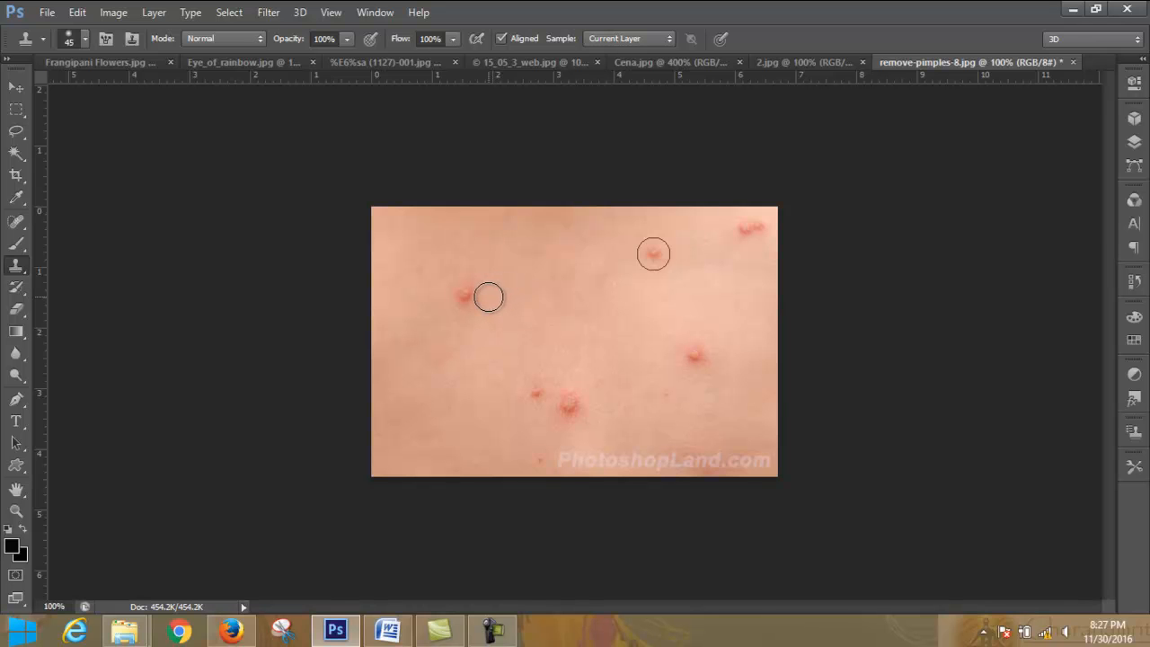
pyautogui.click(464, 296)
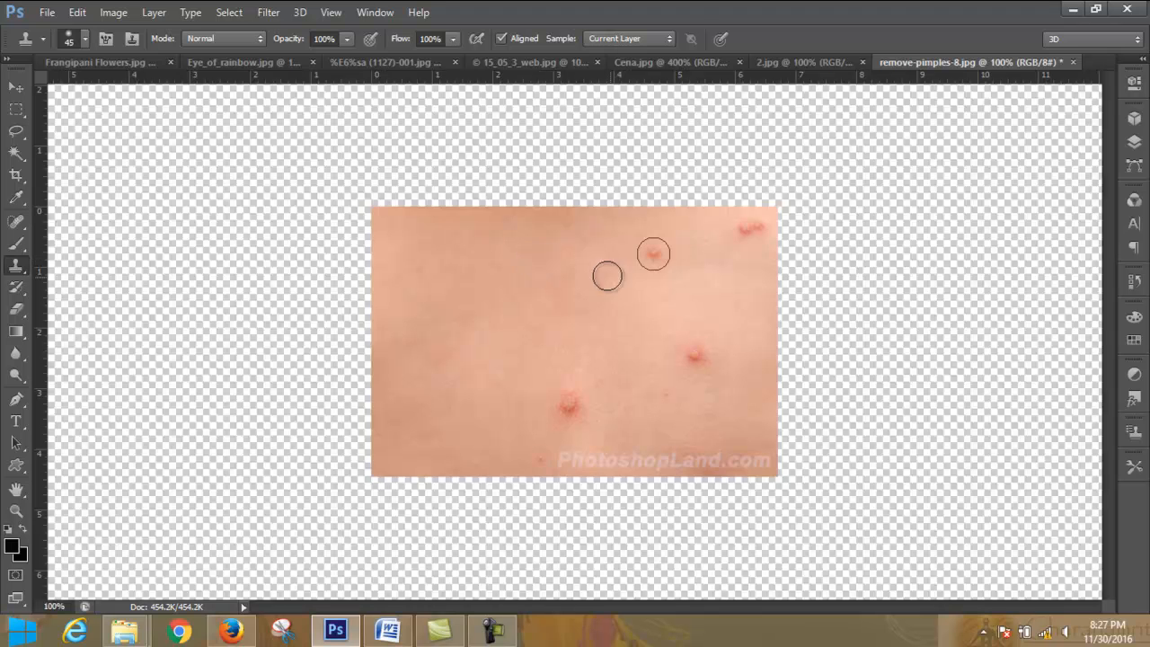
# - Sample fresh skin and clone it over the large pimple in the lower middle of the skin image
pyautogui.keyDown('alt'); pyautogui.click(635, 228); pyautogui.keyUp('alt')
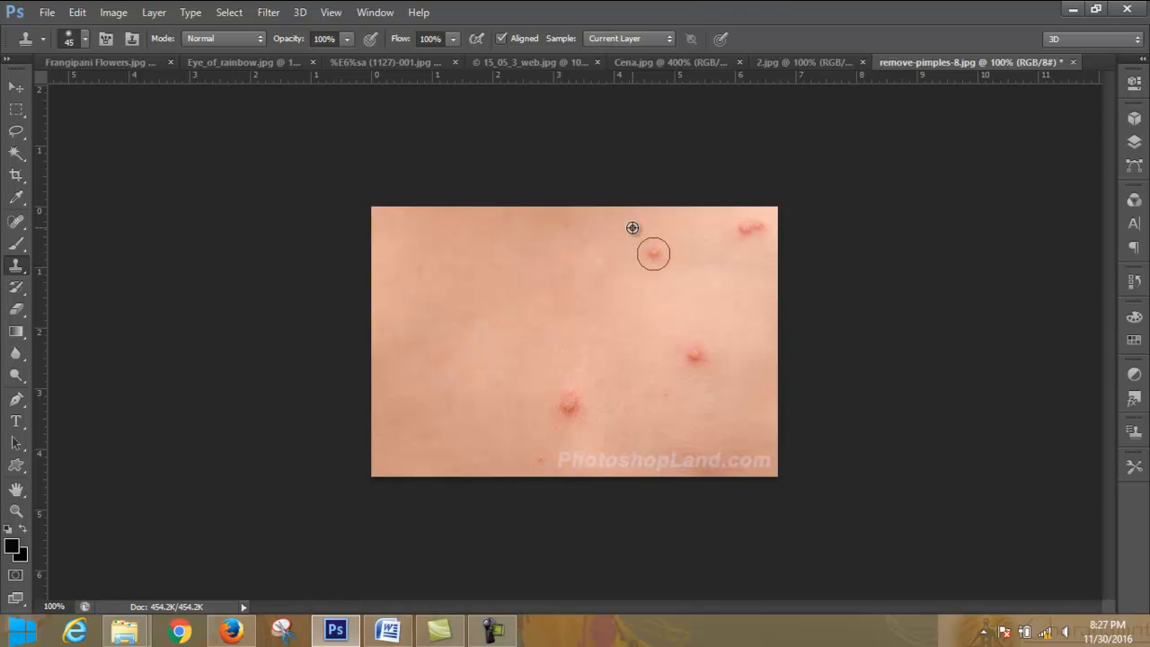
pyautogui.click(576, 387)
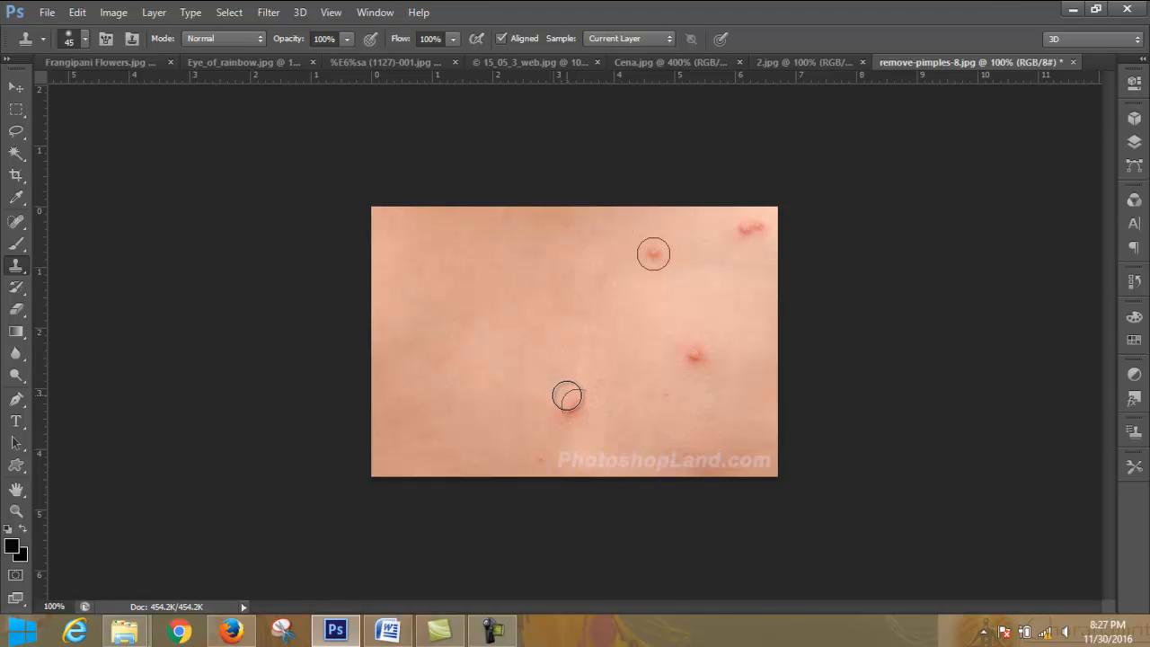
pyautogui.click(572, 403)
pyautogui.click(573, 405)
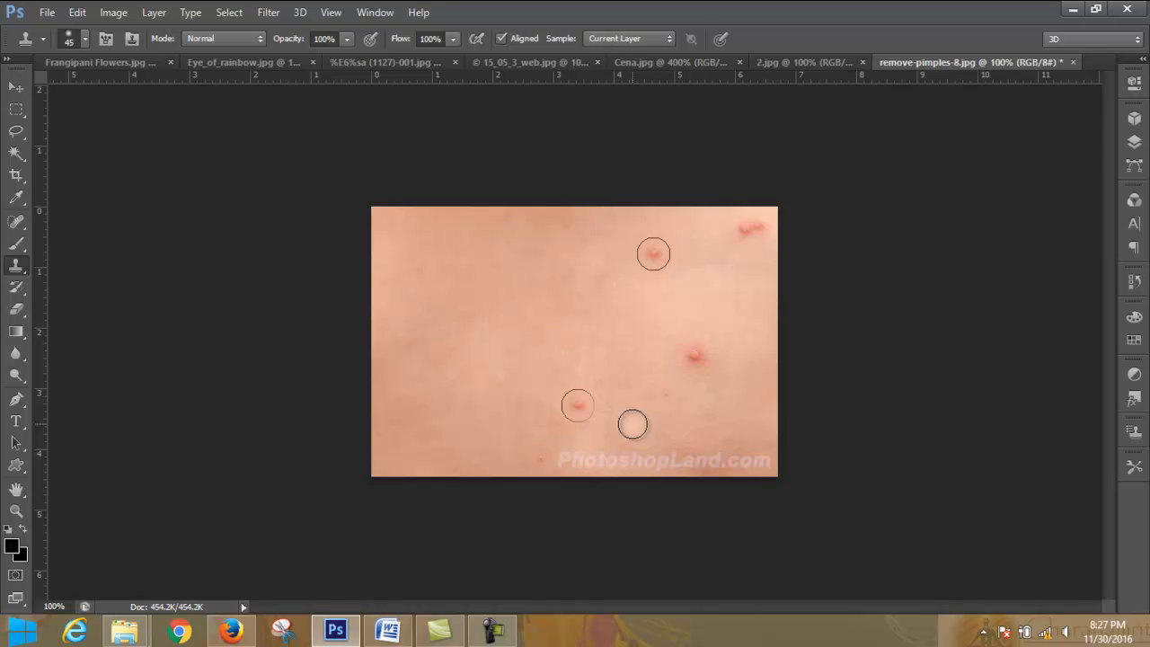
pyautogui.click(575, 397)
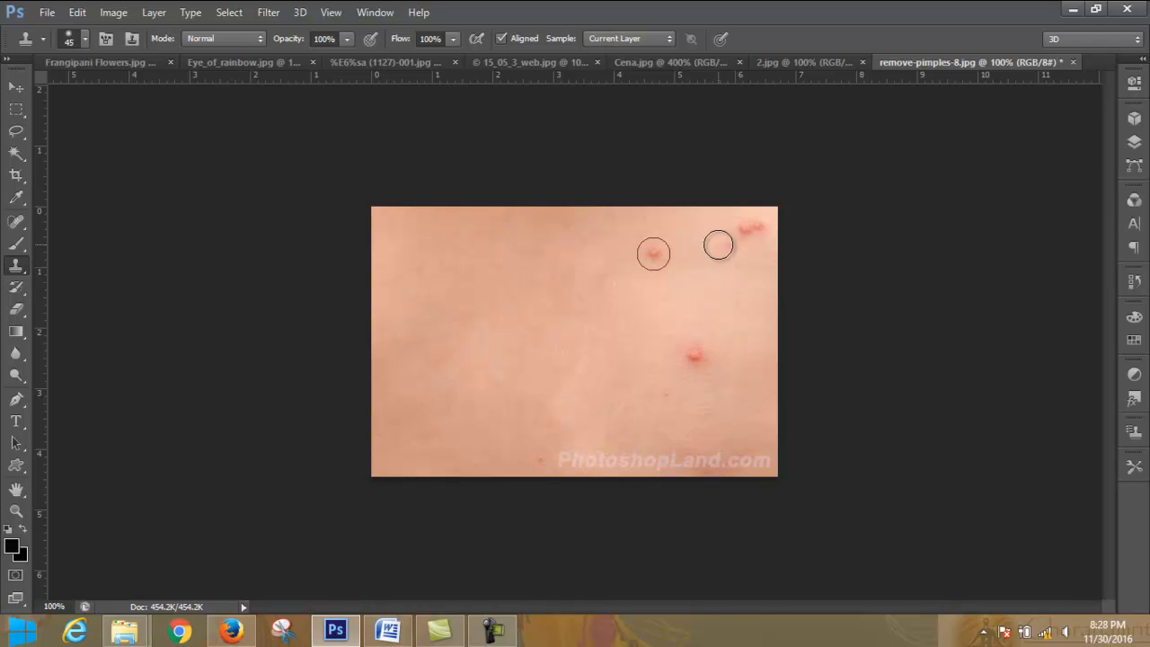
# - Clone clean skin over the pimple in the right half of the image and retouch the misplaced blemish left there
pyautogui.keyDown('alt'); pyautogui.click(711, 248); pyautogui.keyUp('alt')
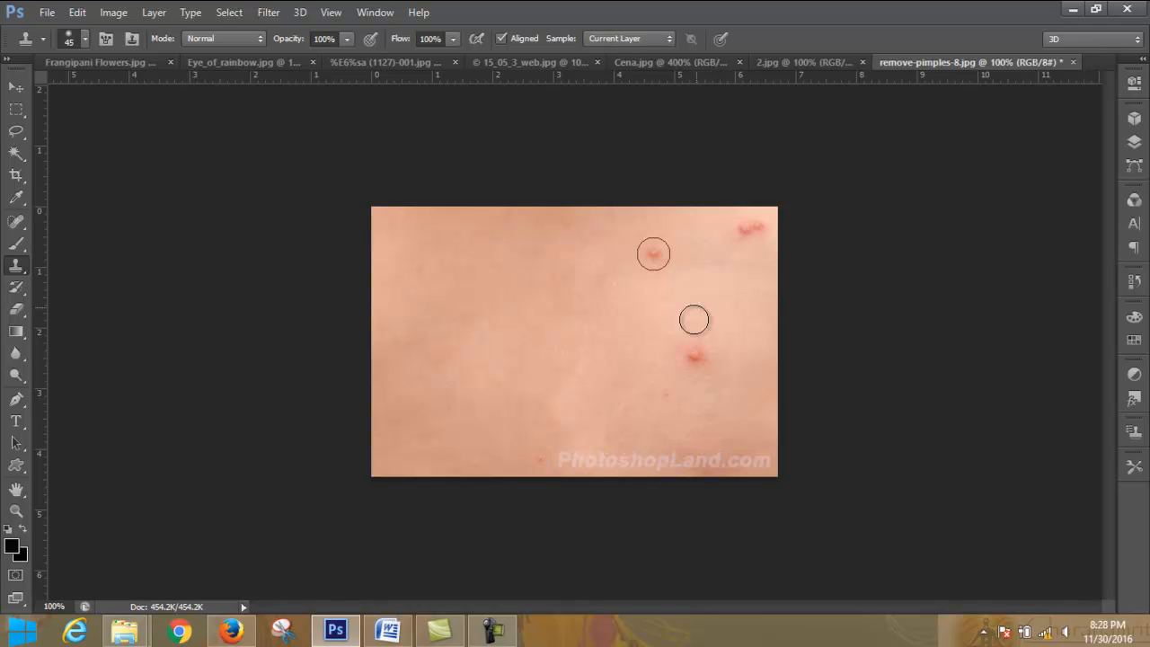
pyautogui.moveTo(673, 368)
pyautogui.mouseDown()
pyautogui.moveTo(724, 343)
pyautogui.moveTo(712, 350)
pyautogui.mouseUp()
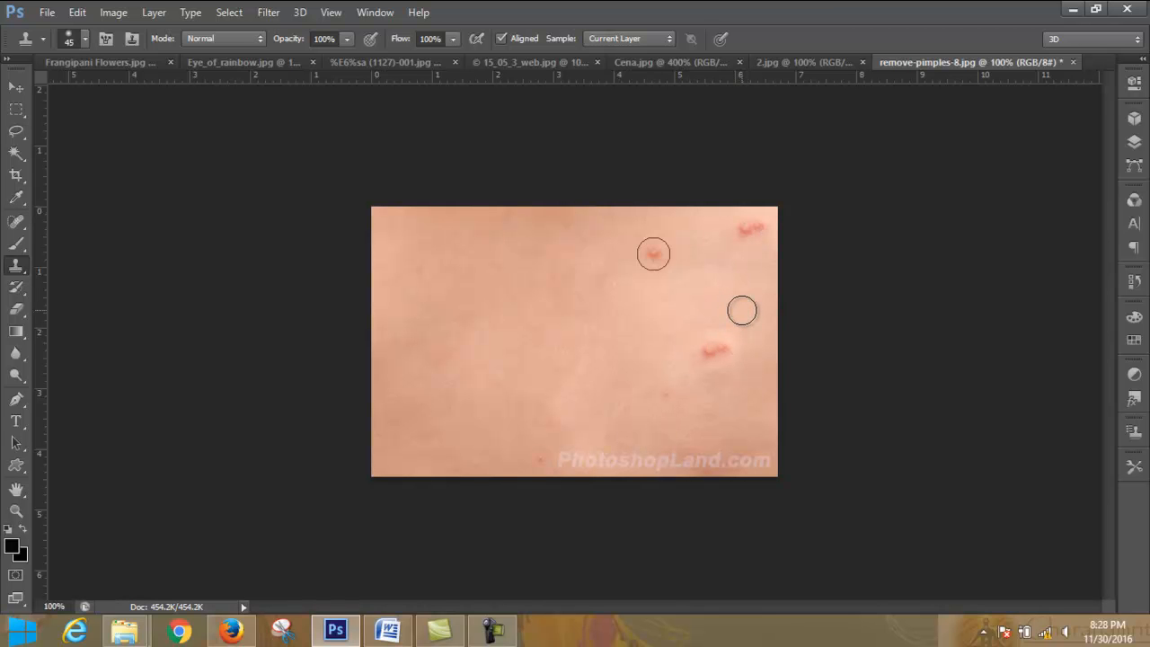
pyautogui.moveTo(727, 336); pyautogui.dragTo(717, 345)
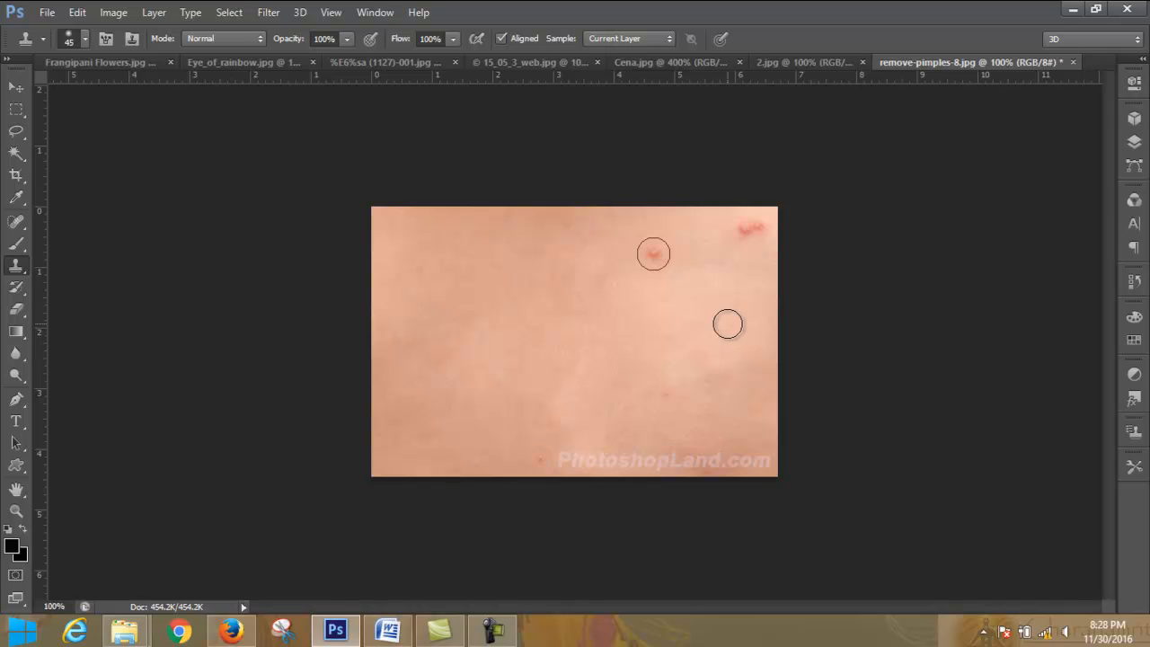
# - Clone clean skin over the upper-right pimples and the circled pimple
pyautogui.moveTo(739, 245); pyautogui.dragTo(760, 225)
pyautogui.keyDown('alt'); pyautogui.click(678, 289); pyautogui.keyUp('alt')
pyautogui.moveTo(667, 272)
pyautogui.mouseDown()
pyautogui.moveTo(665, 259)
pyautogui.moveTo(644, 257)
pyautogui.moveTo(655, 247)
pyautogui.moveTo(663, 257)
pyautogui.mouseUp()
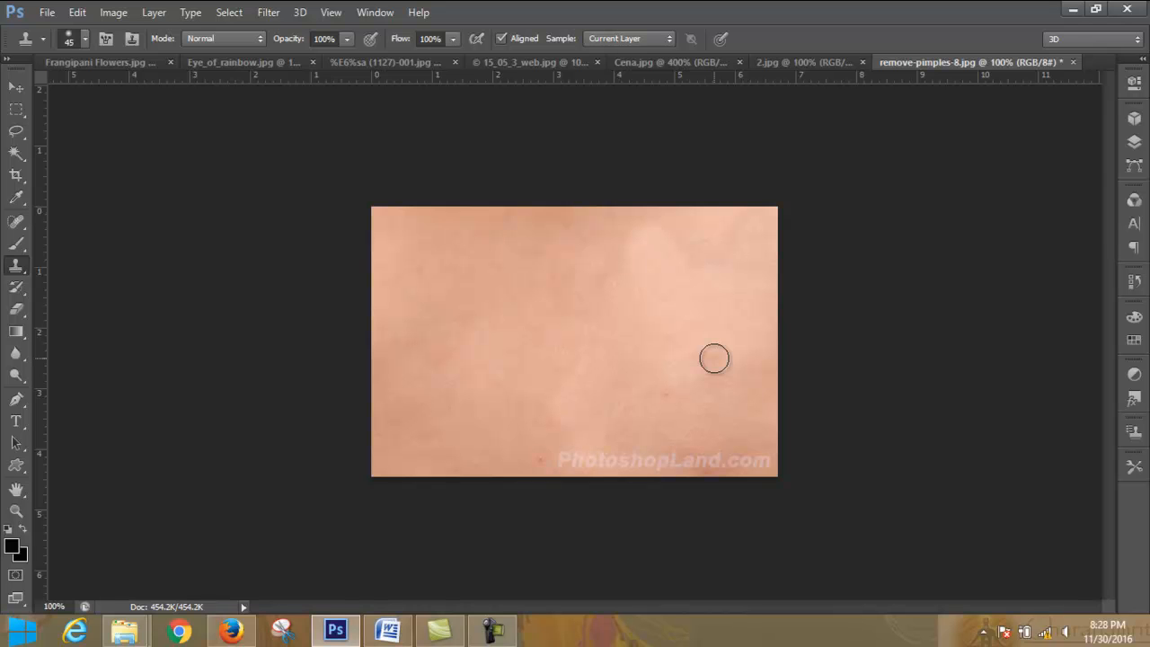
# - Revert remove-pimples-8.jpg to its opening history snapshot
pyautogui.click(348, 40)
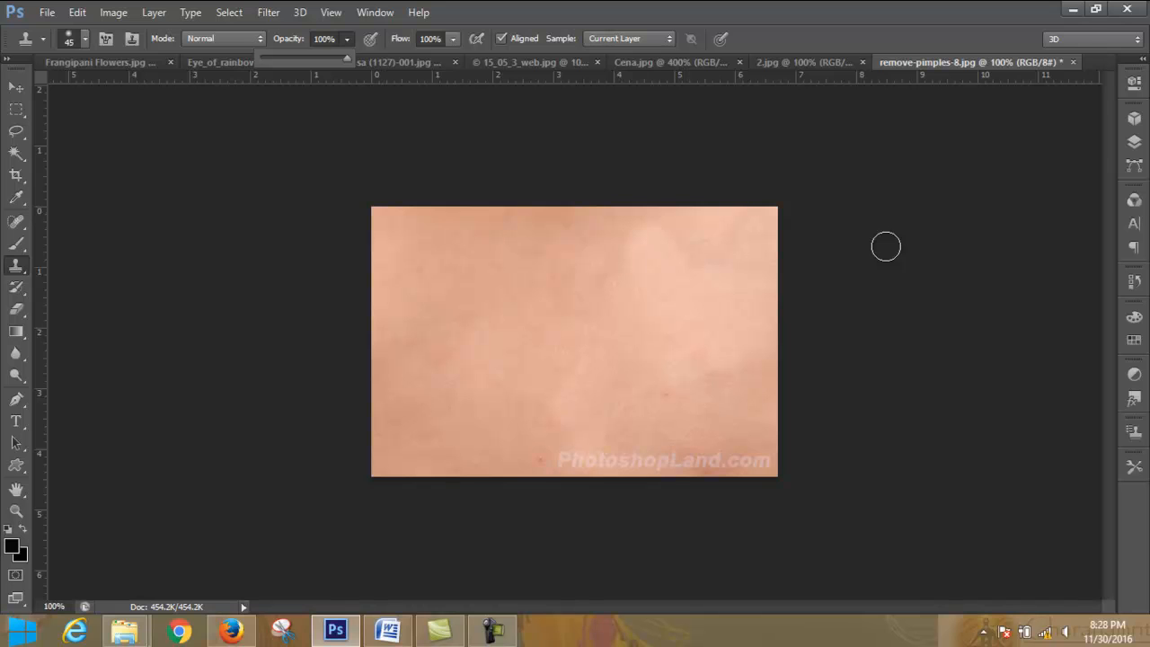
pyautogui.click(1134, 141)
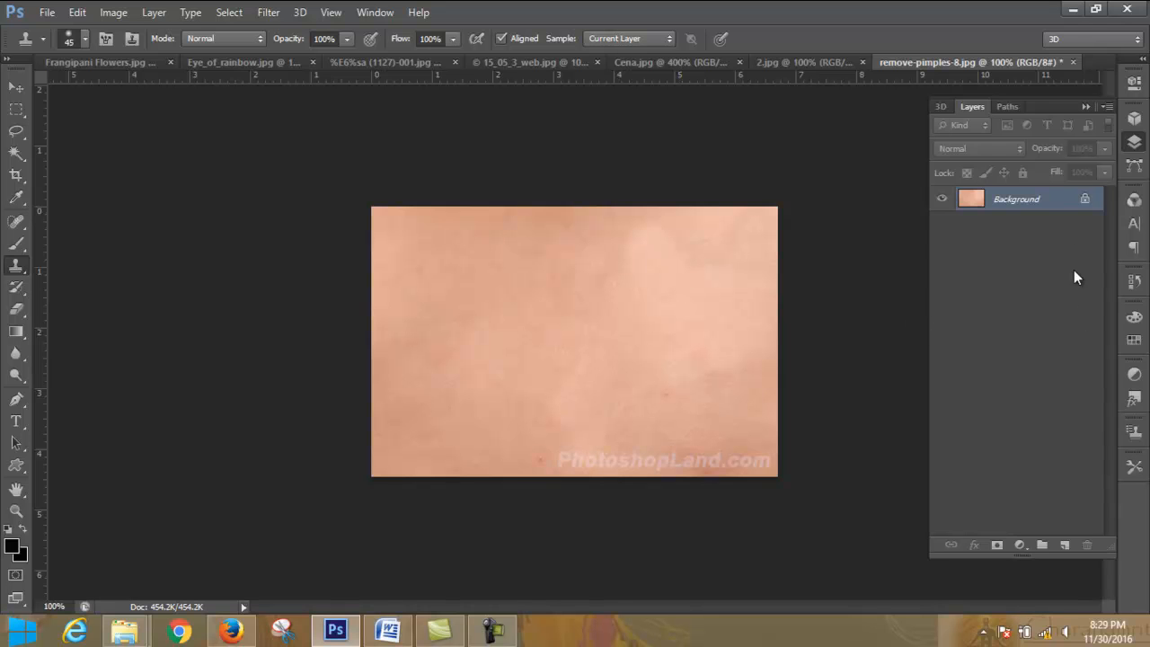
pyautogui.click(1139, 283)
pyautogui.scroll(3, 1112, 352)
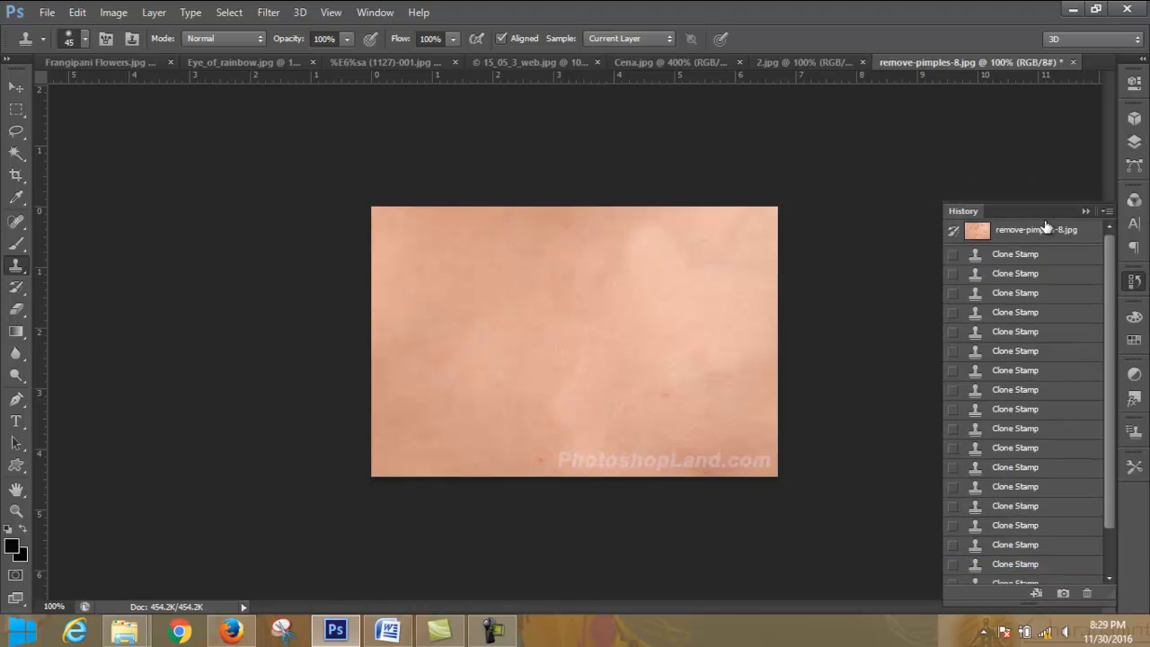
pyautogui.click(1038, 233)
pyautogui.click(1086, 211)
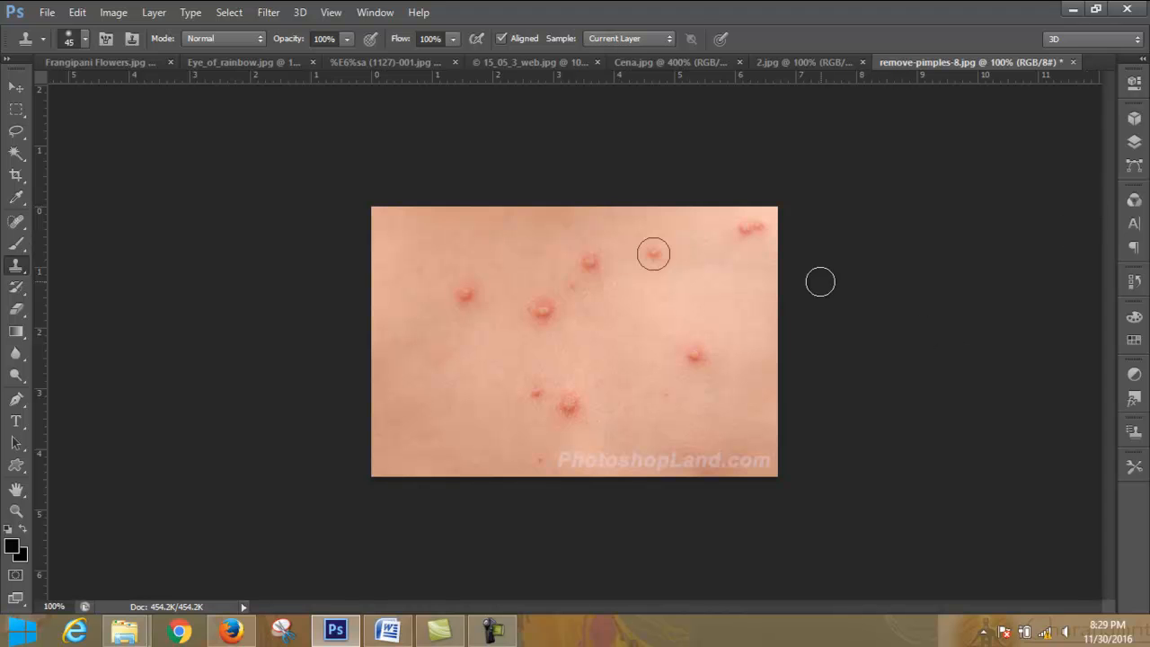
# - Add an empty layer above the Background and try cloning skin over the circled pimple with Current Layer sampling
pyautogui.click(1134, 141)
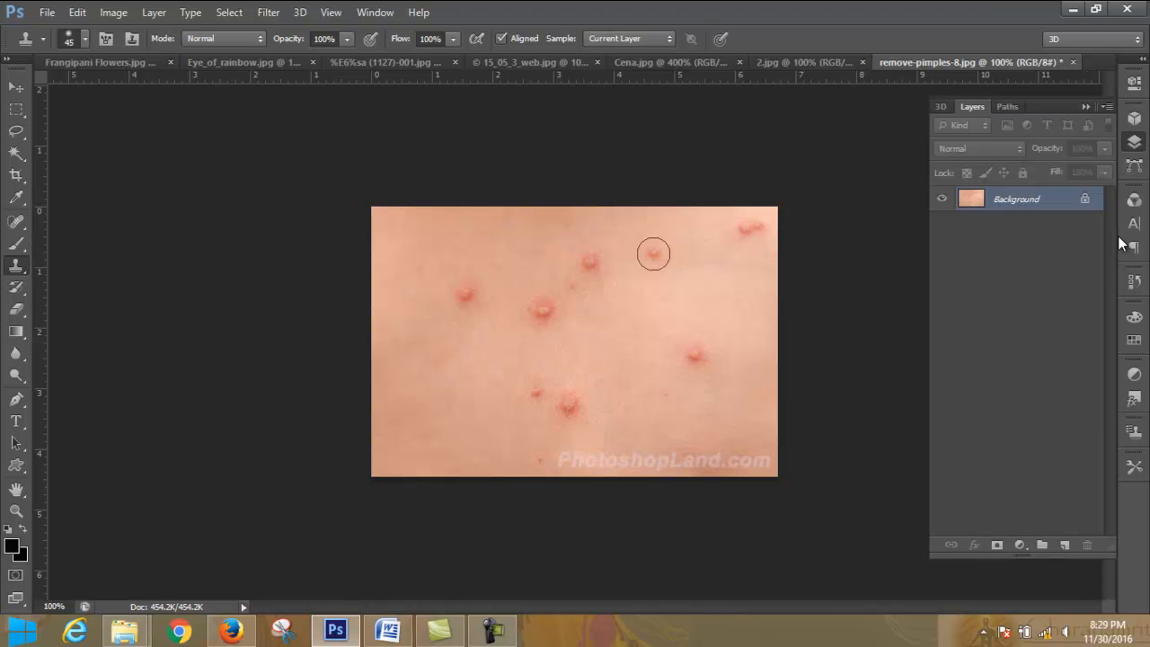
pyautogui.click(1066, 546)
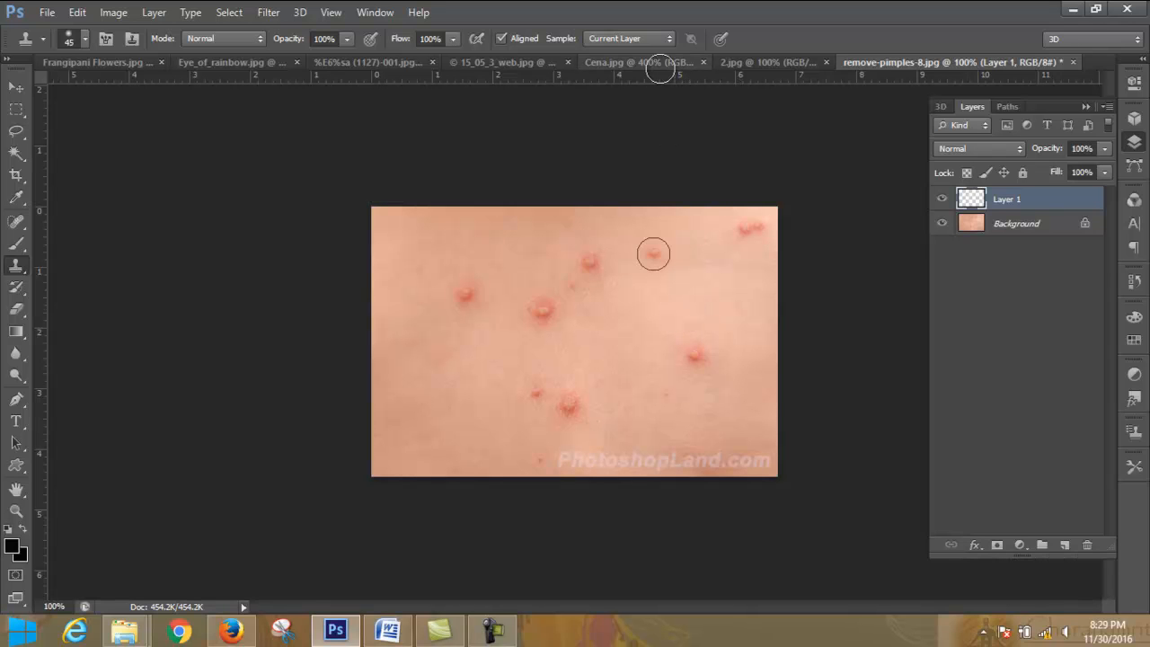
pyautogui.keyDown('alt'); pyautogui.click(699, 294); pyautogui.keyUp('alt')
pyautogui.click(656, 256)
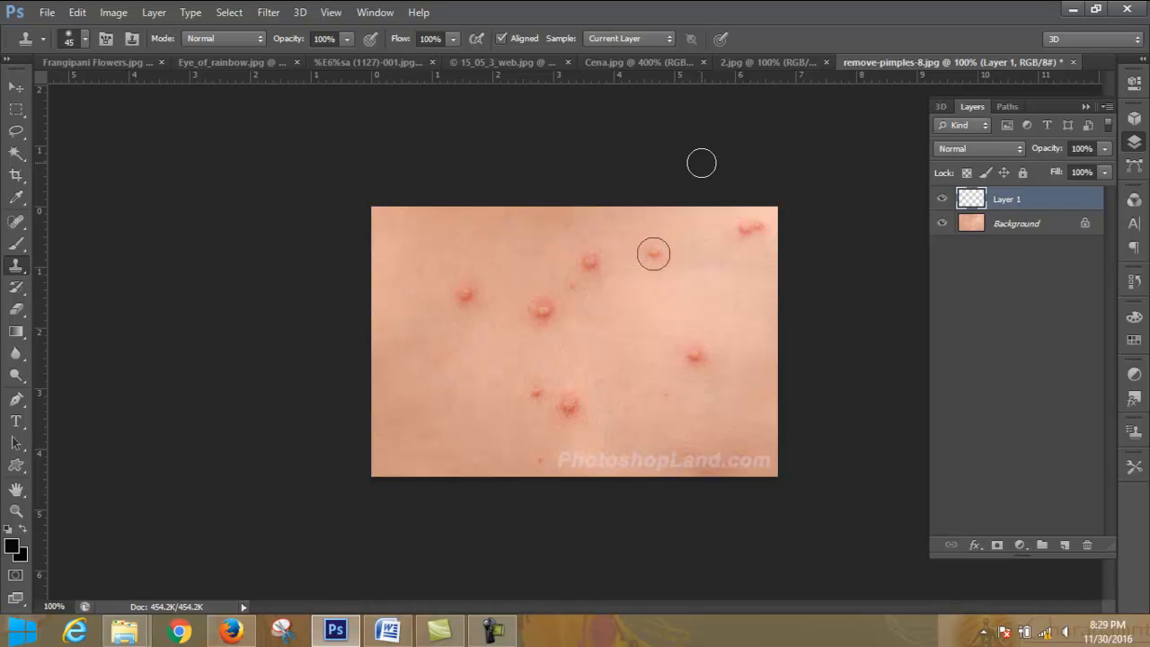
# - Set the Clone Stamp to sample from All Layers
pyautogui.click(653, 39)
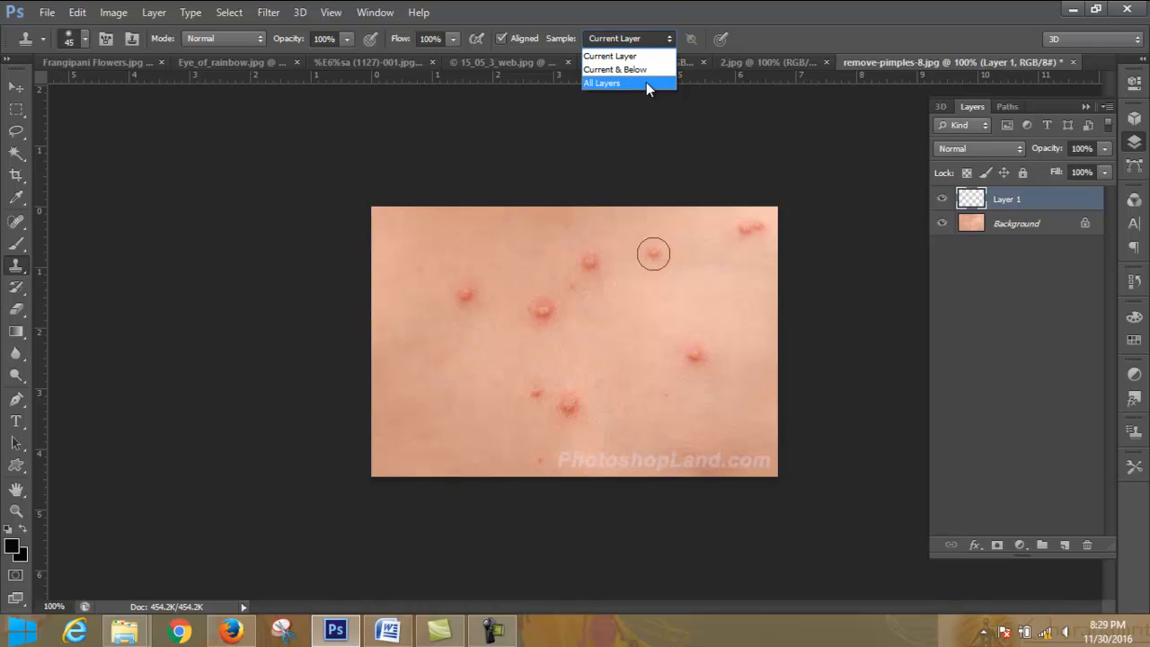
pyautogui.click(646, 81)
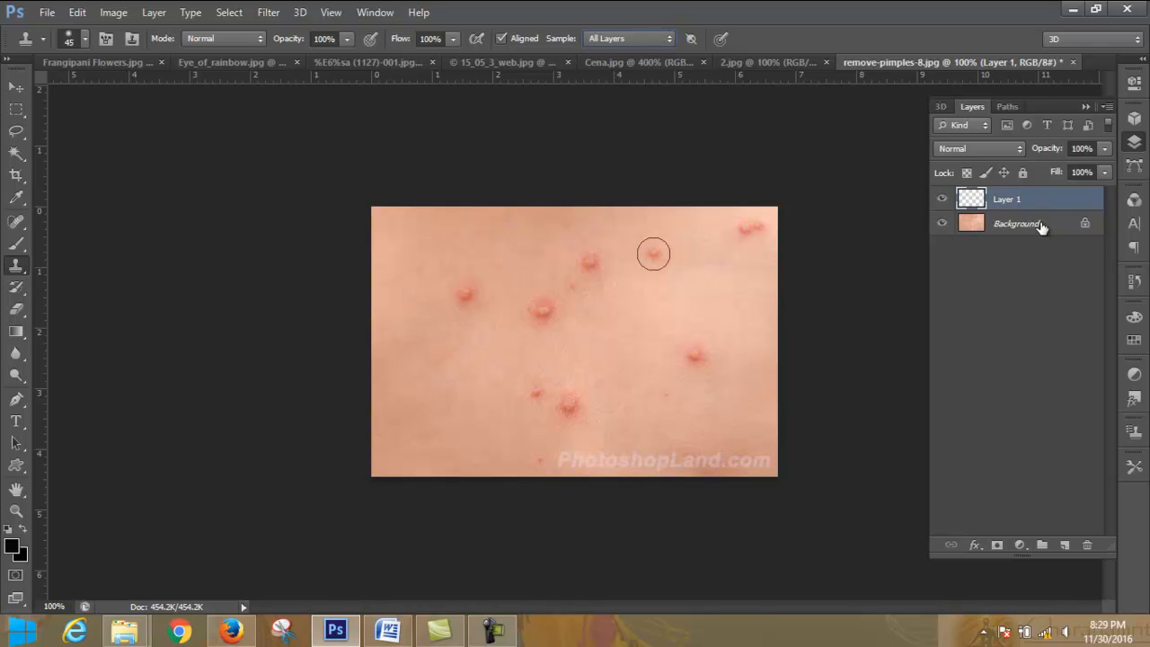
pyautogui.click(668, 39)
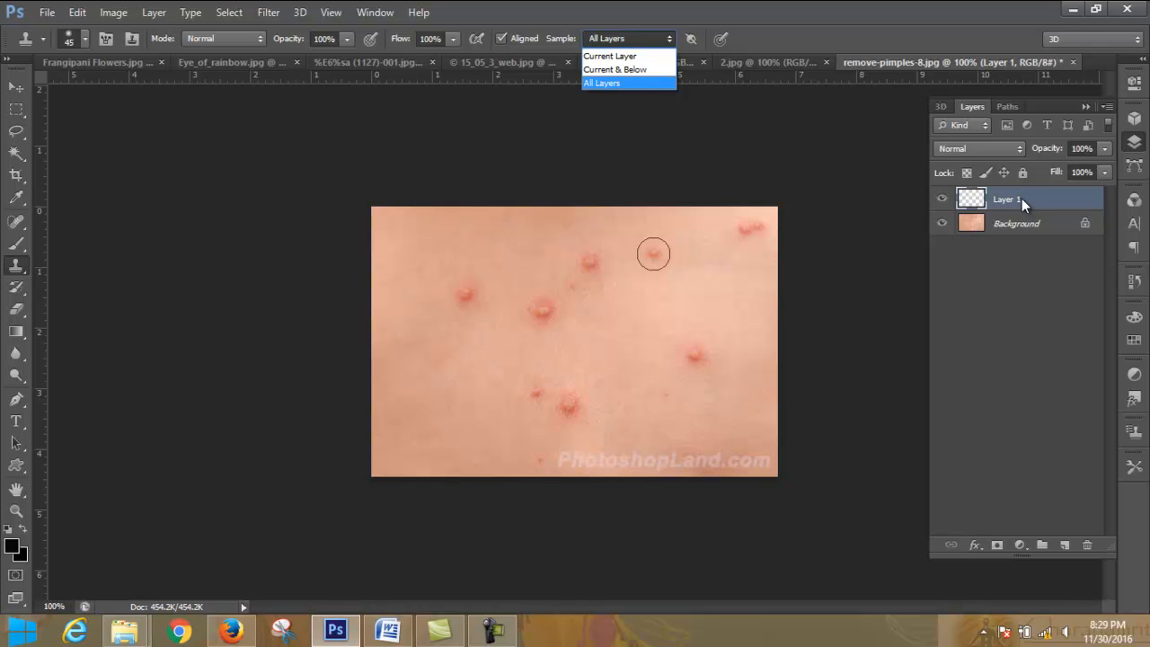
pyautogui.click(657, 82)
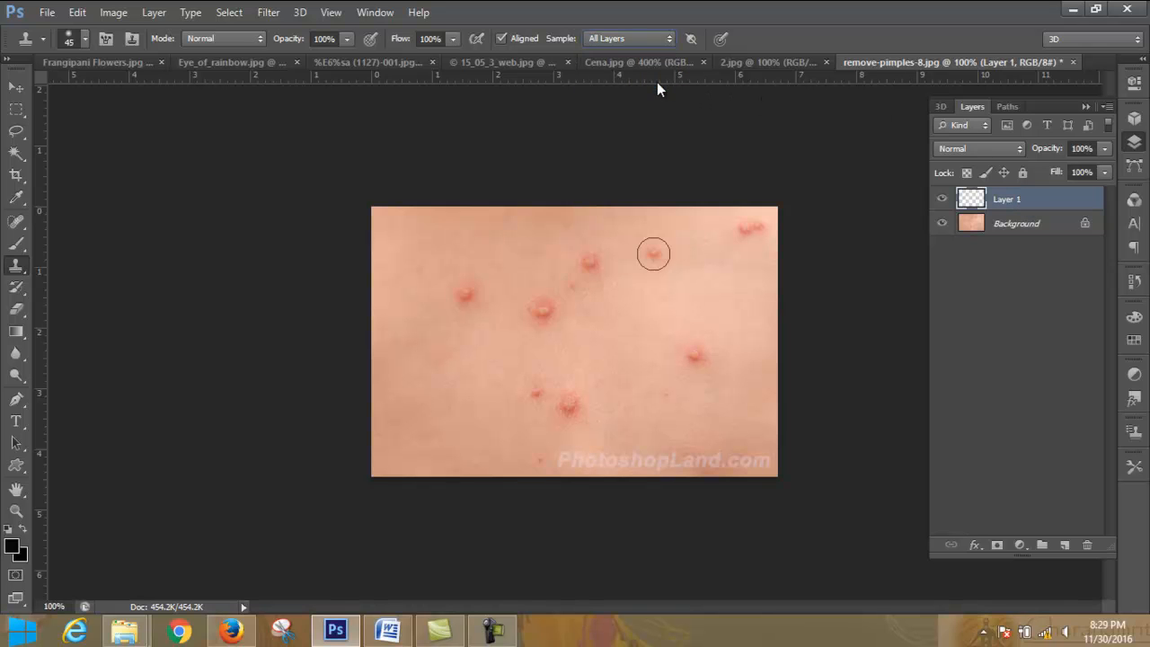
# - Clone nearby clean skin over the circled pimple on Layer 1
pyautogui.click(1022, 223)
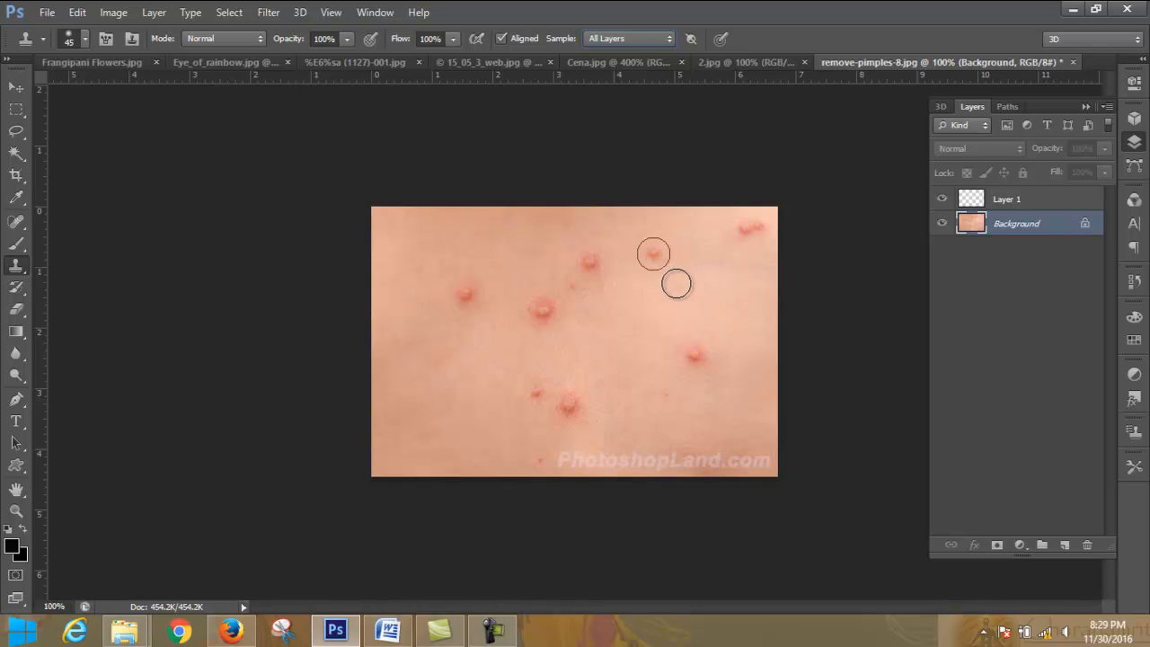
pyautogui.click(1020, 200)
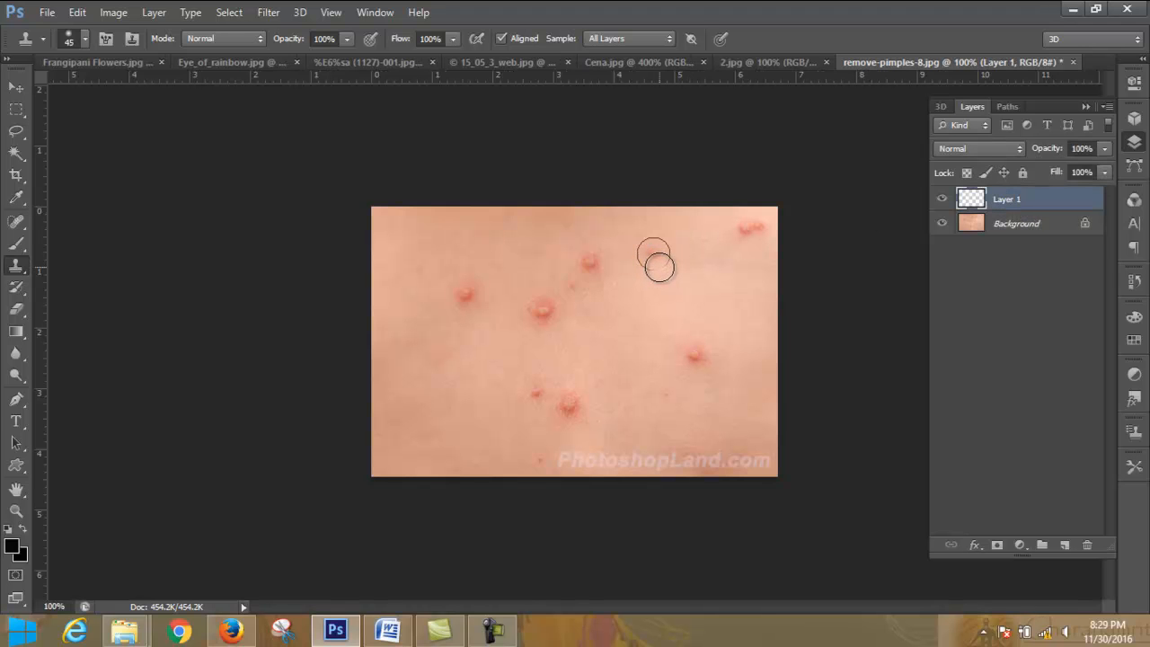
pyautogui.moveTo(664, 263)
pyautogui.mouseDown()
pyautogui.moveTo(644, 254)
pyautogui.moveTo(649, 245)
pyautogui.mouseUp()
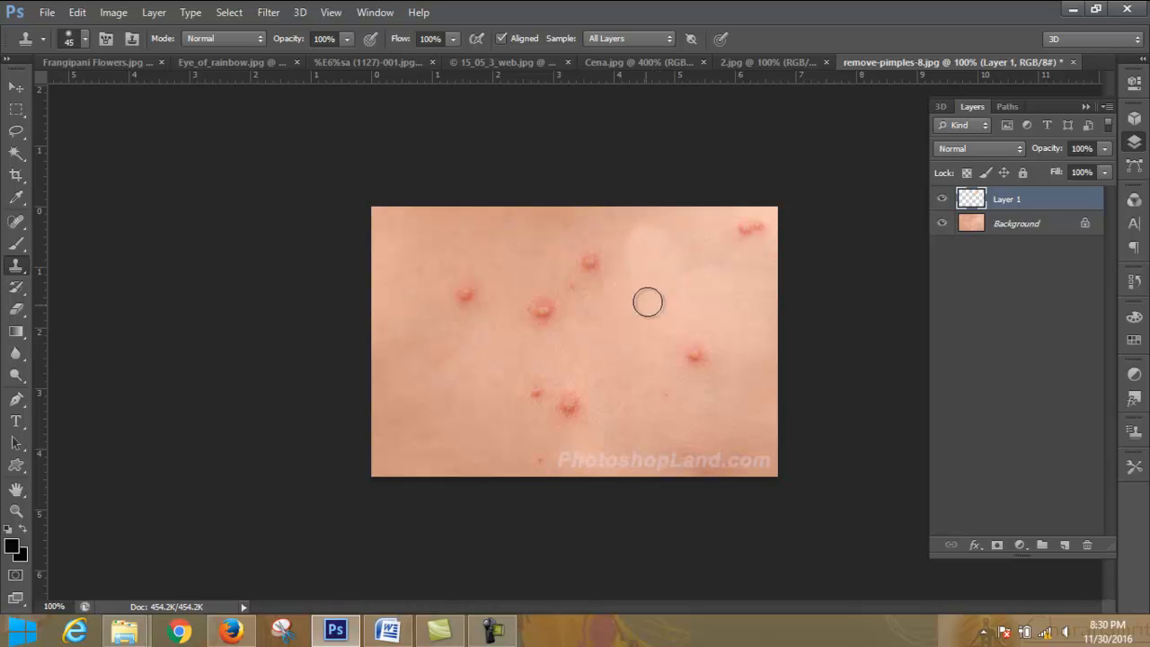
# - Try lowering Layer 1's opacity to 92%, restore it to 100%, and toggle the layer's visibility to compare the retouch
pyautogui.click(1103, 149)
pyautogui.moveTo(1099, 170); pyautogui.dragTo(1104, 168)
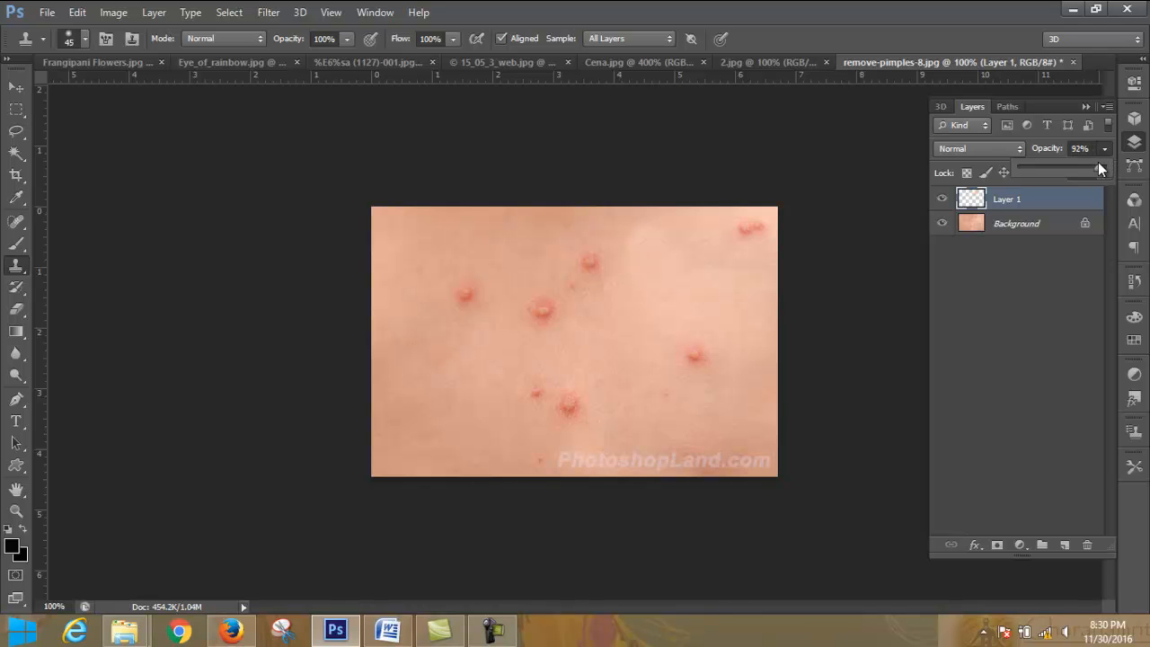
pyautogui.click(1108, 148)
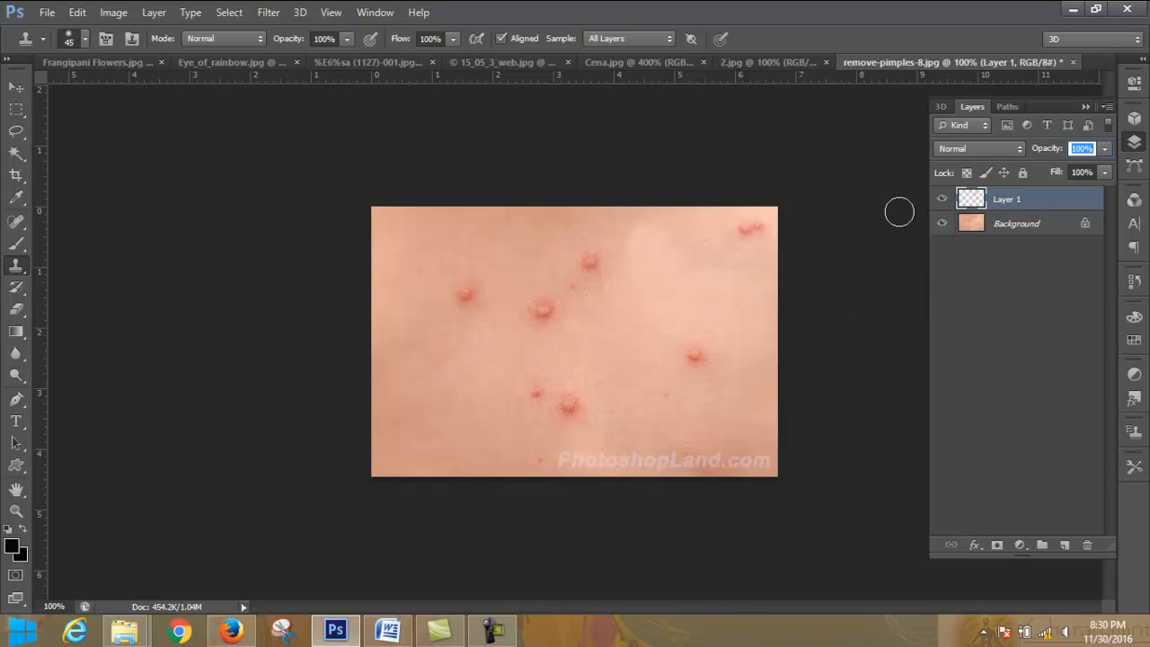
pyautogui.click(942, 199)
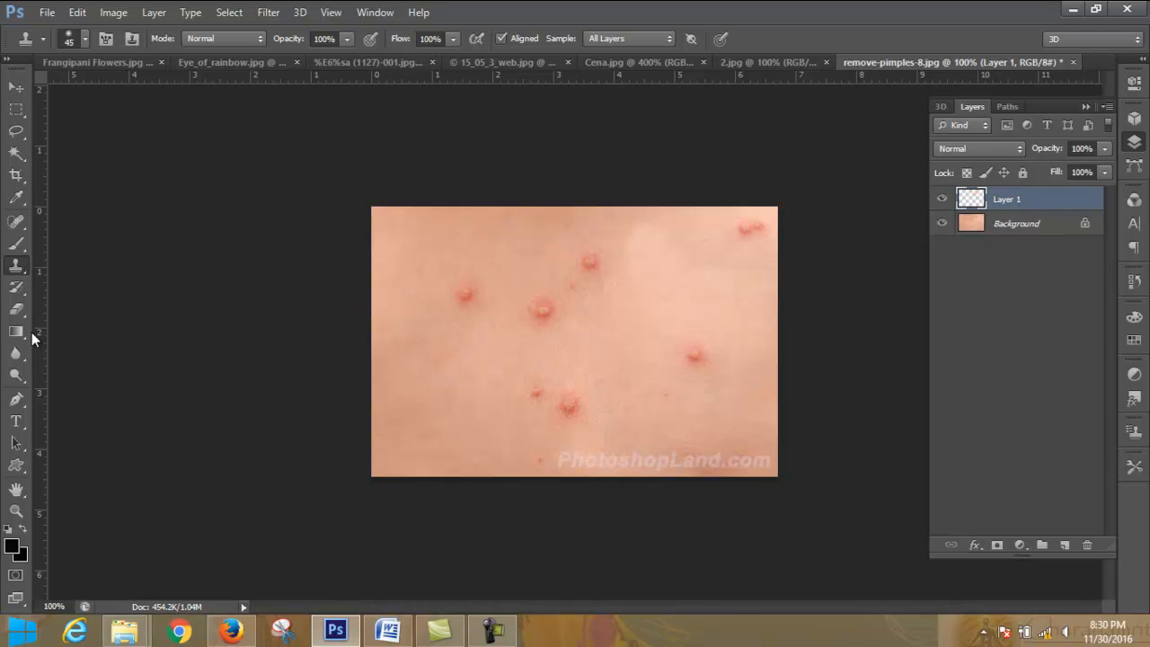
# - Select the Background layer and examine the skin texture around the pimples at 400% zoom
pyautogui.click(1034, 227)
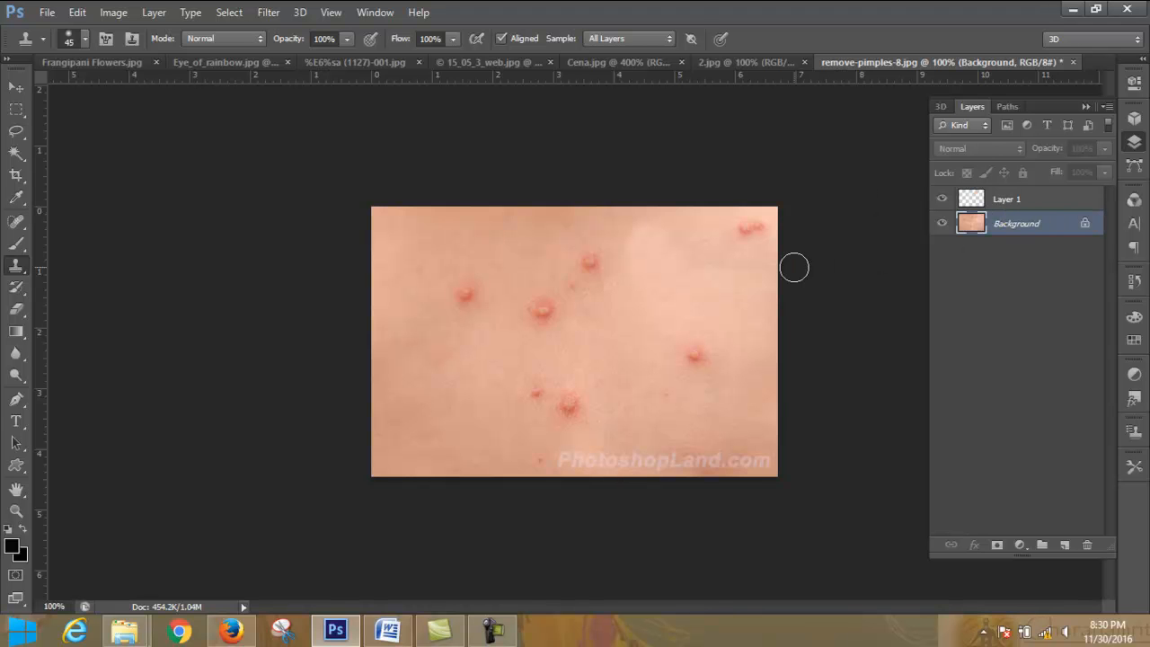
pyautogui.hotkey('ctrl', '+')
pyautogui.hotkey('ctrl', '+')
pyautogui.hotkey('ctrl', '+')
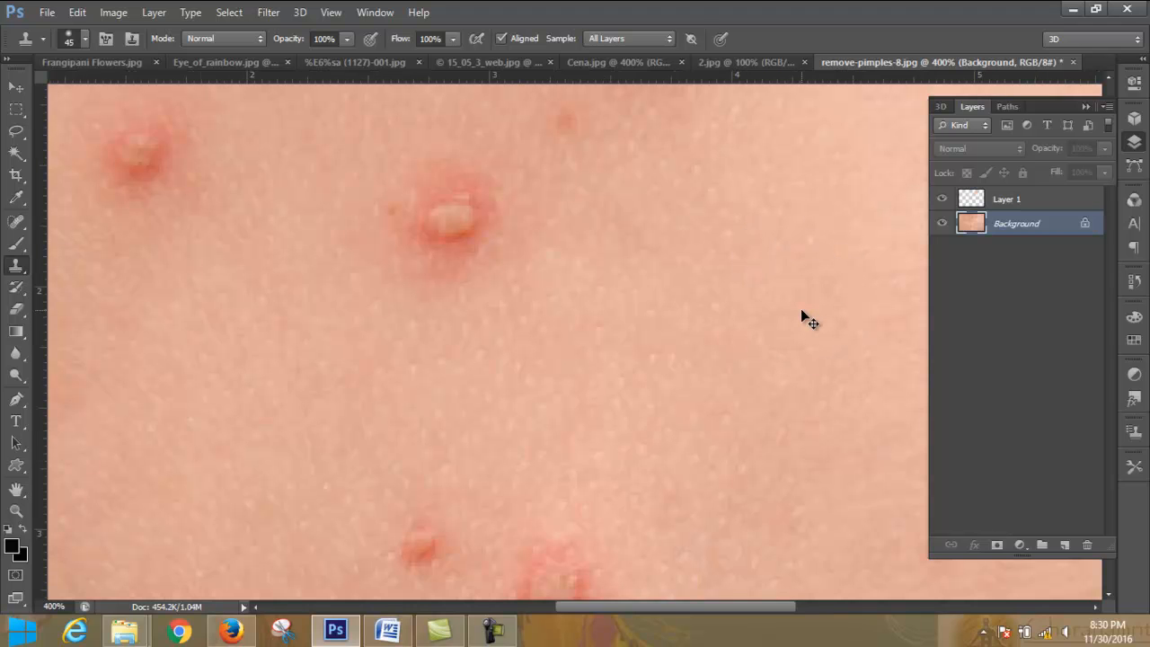
pyautogui.hotkey('ctrl', '-')
pyautogui.hotkey('ctrl', '-')
pyautogui.hotkey('ctrl', '-')
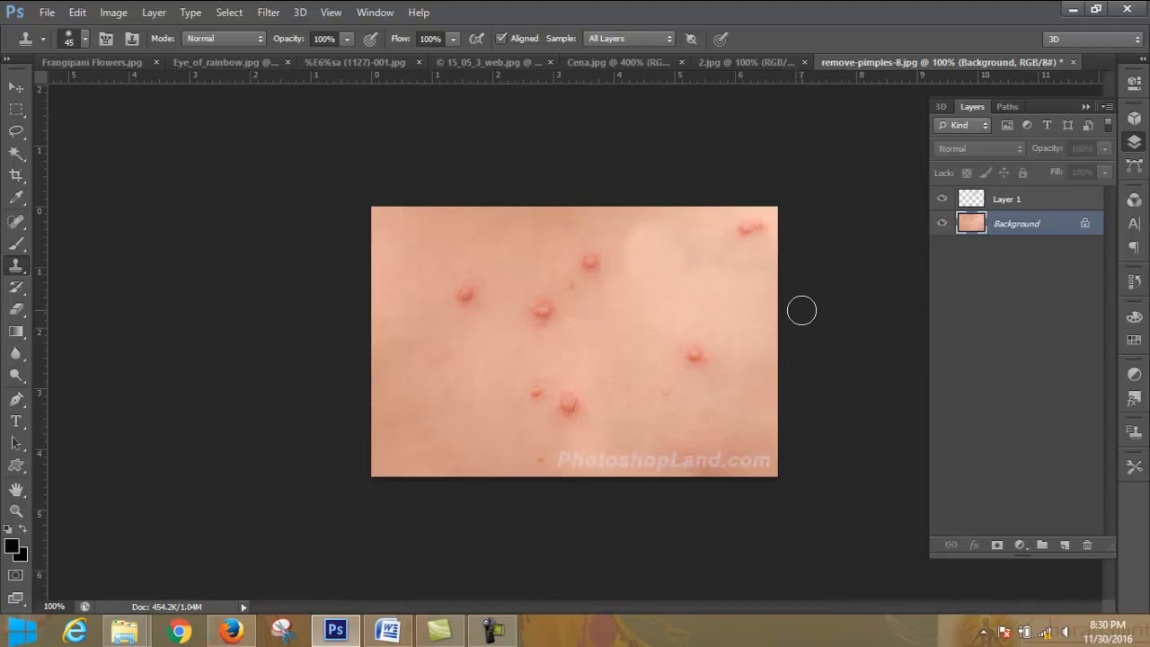
# - Delete Layer 1 with its cloned retouch
pyautogui.click(1056, 205)
pyautogui.click(1086, 547)
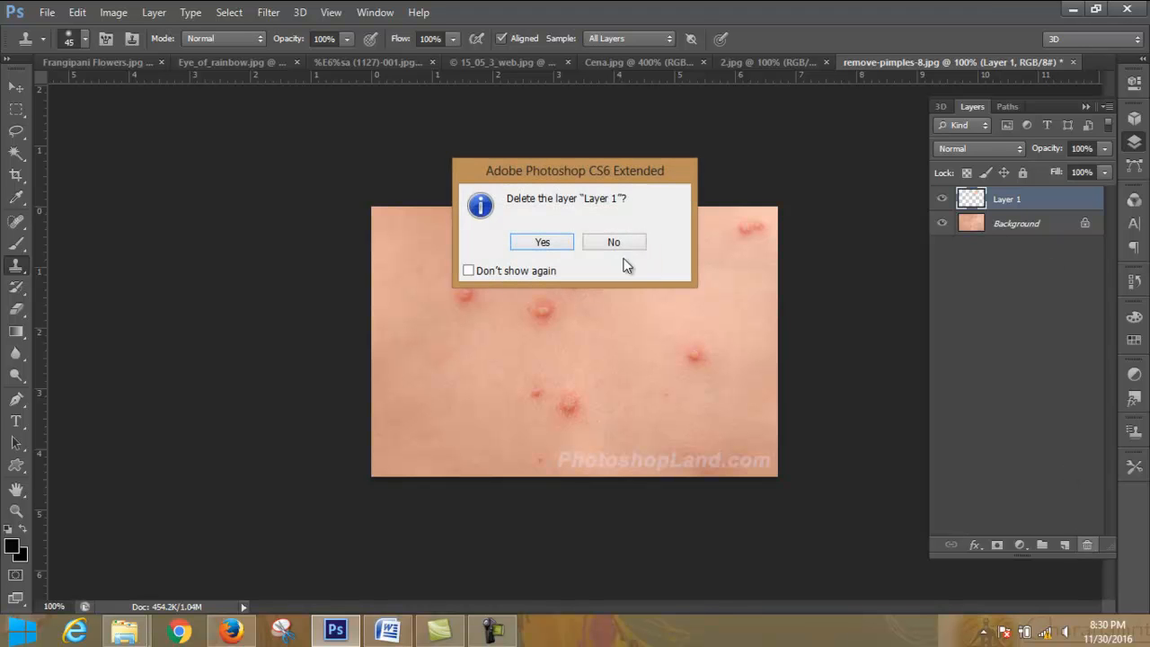
pyautogui.click(542, 243)
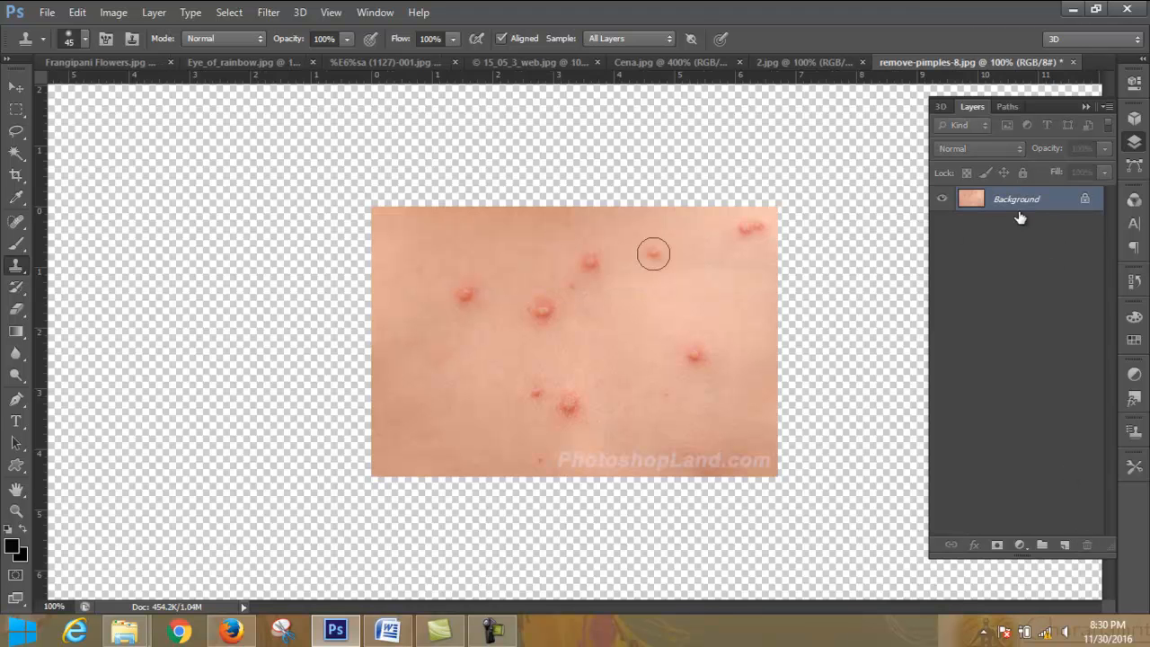
# - Add a new empty layer, and clone clean skin over the circled pimple directly on the Background layer
pyautogui.click(1064, 546)
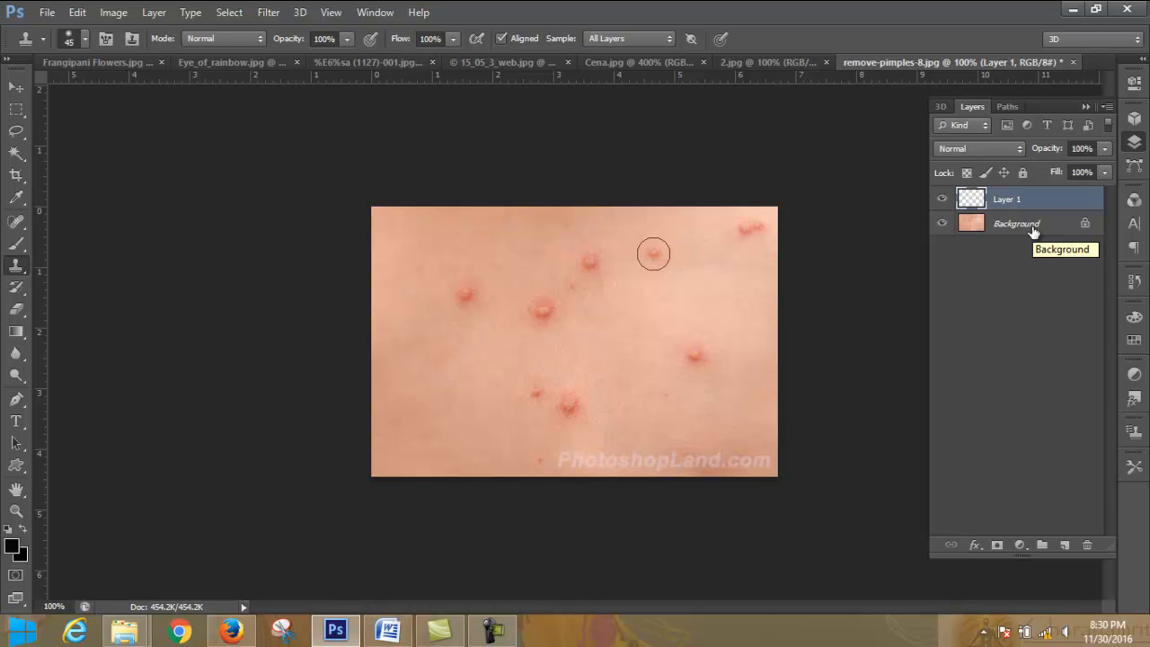
pyautogui.click(1034, 231)
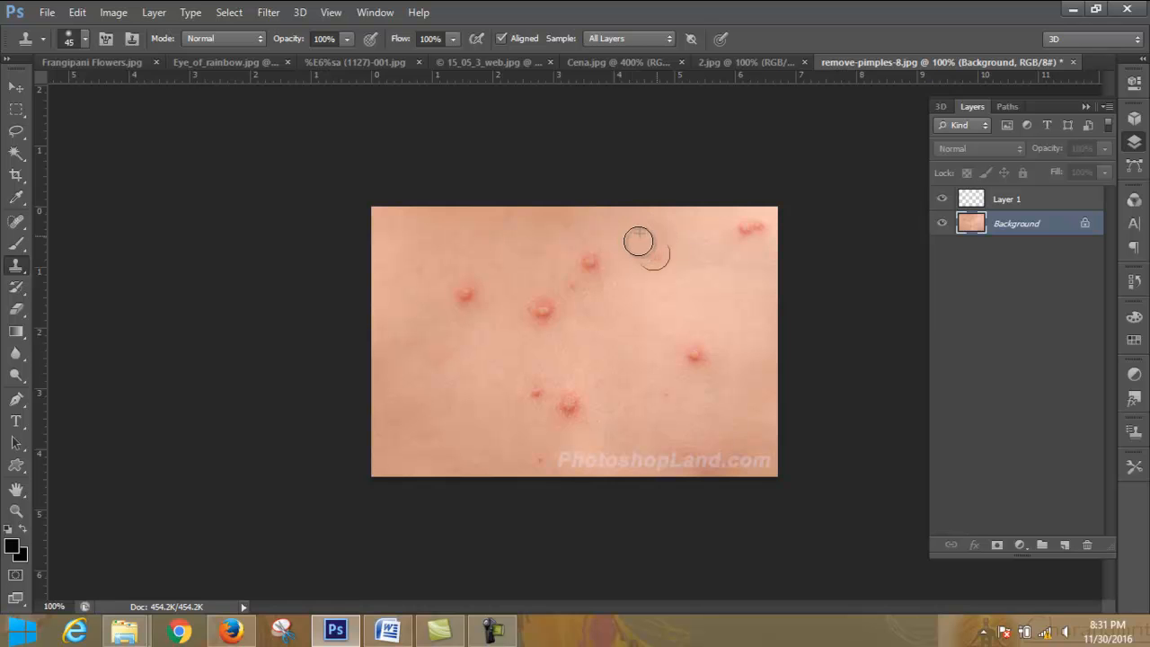
pyautogui.keyDown('alt'); pyautogui.click(644, 286); pyautogui.keyUp('alt')
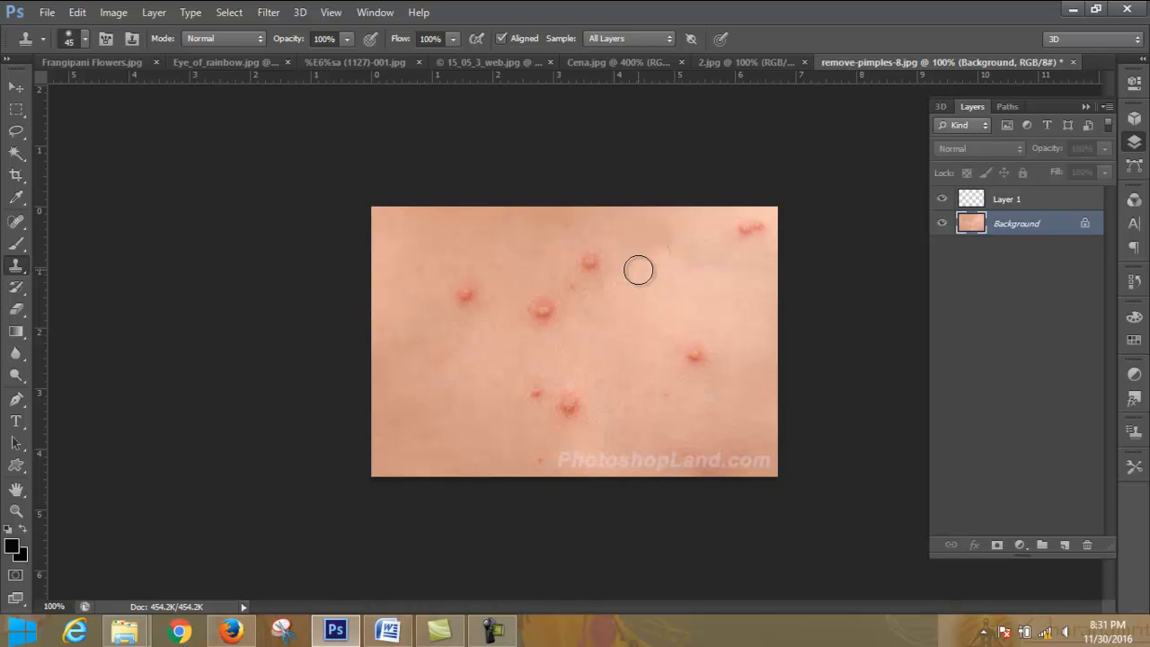
# - Clone over the leftover dark mark near the image's upper edge, and compare the retouch with earlier Clone Stamp history states
pyautogui.keyDown('alt'); pyautogui.click(688, 262); pyautogui.keyUp('alt')
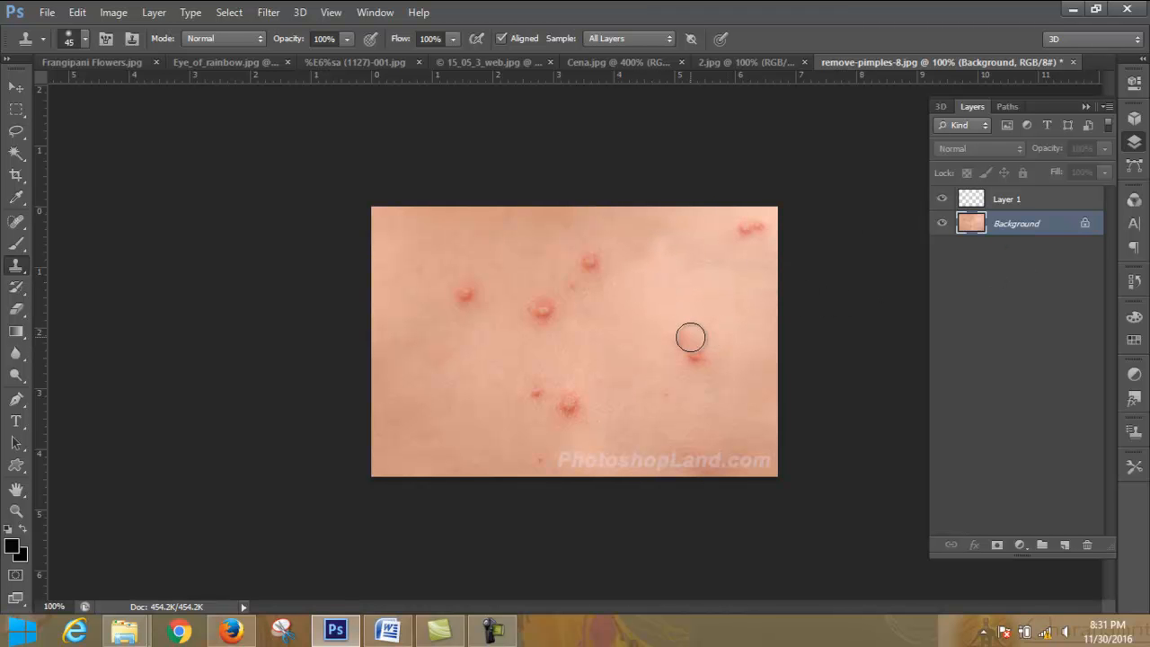
pyautogui.click(1136, 283)
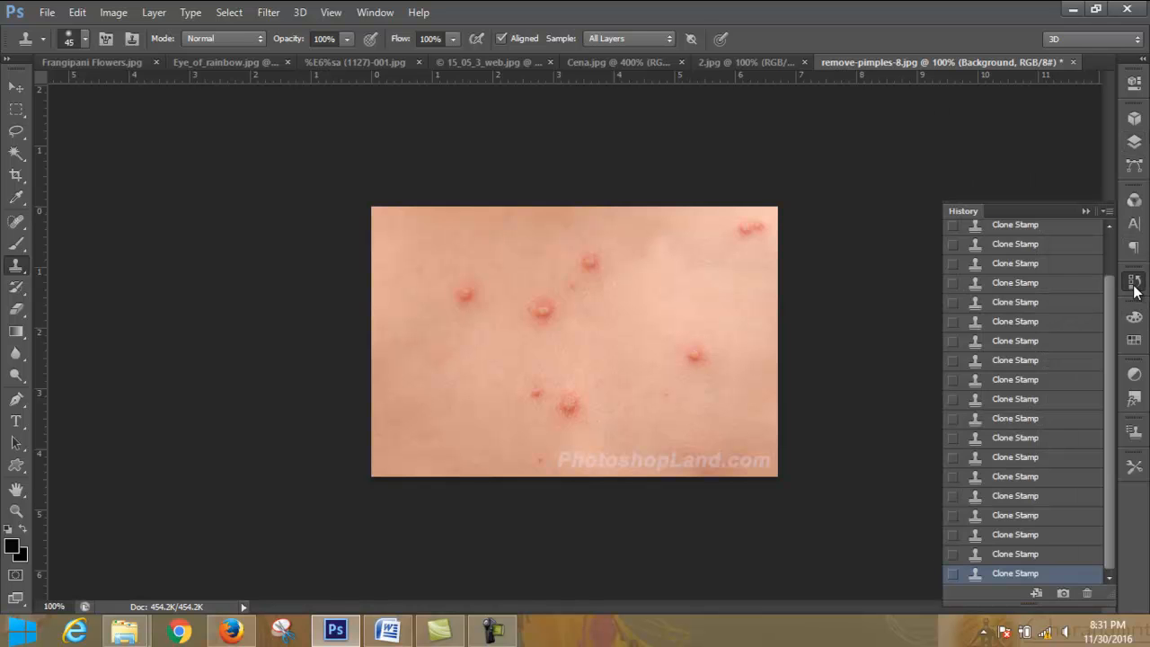
pyautogui.click(1035, 518)
pyautogui.click(1046, 497)
pyautogui.click(1047, 478)
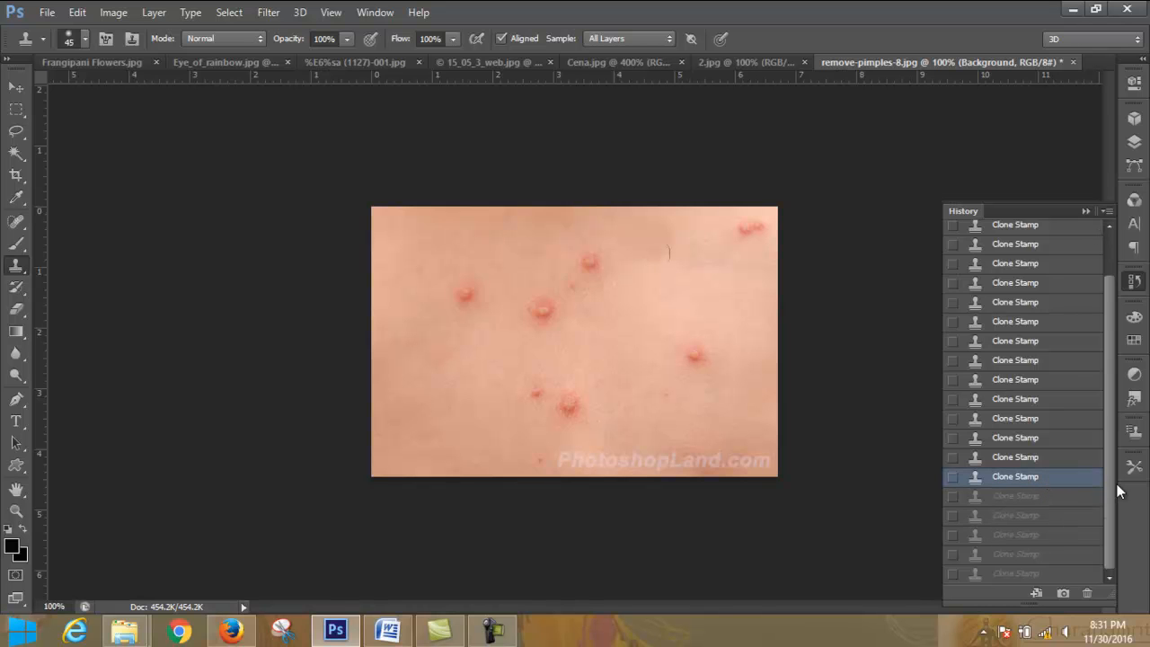
pyautogui.click(1066, 575)
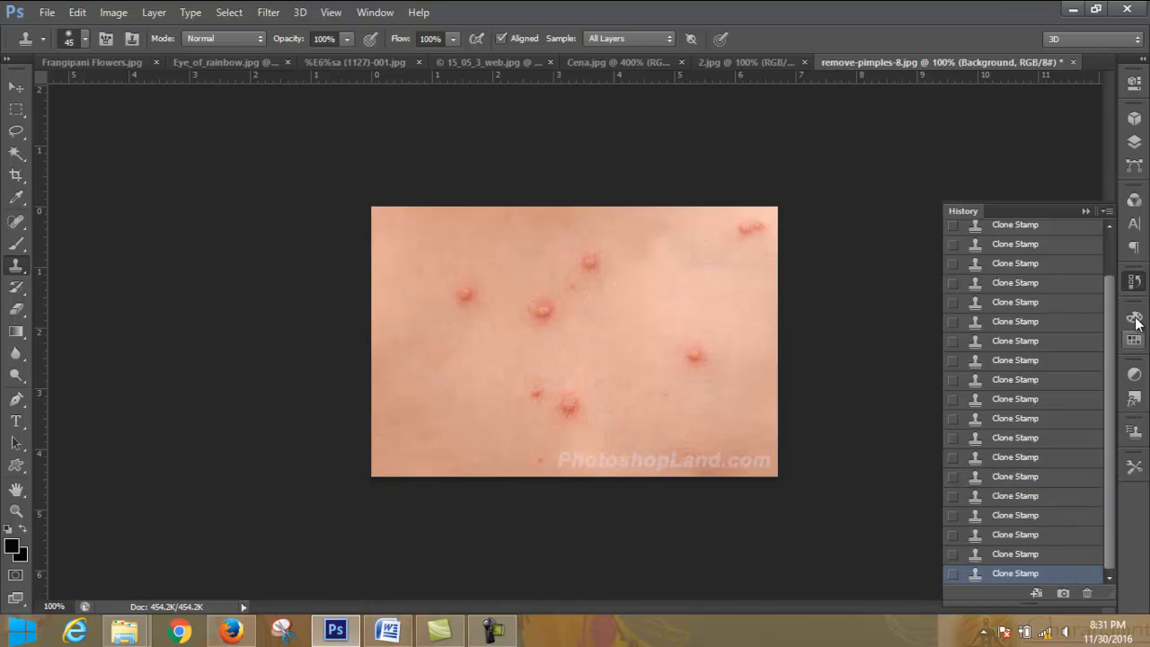
pyautogui.click(1085, 211)
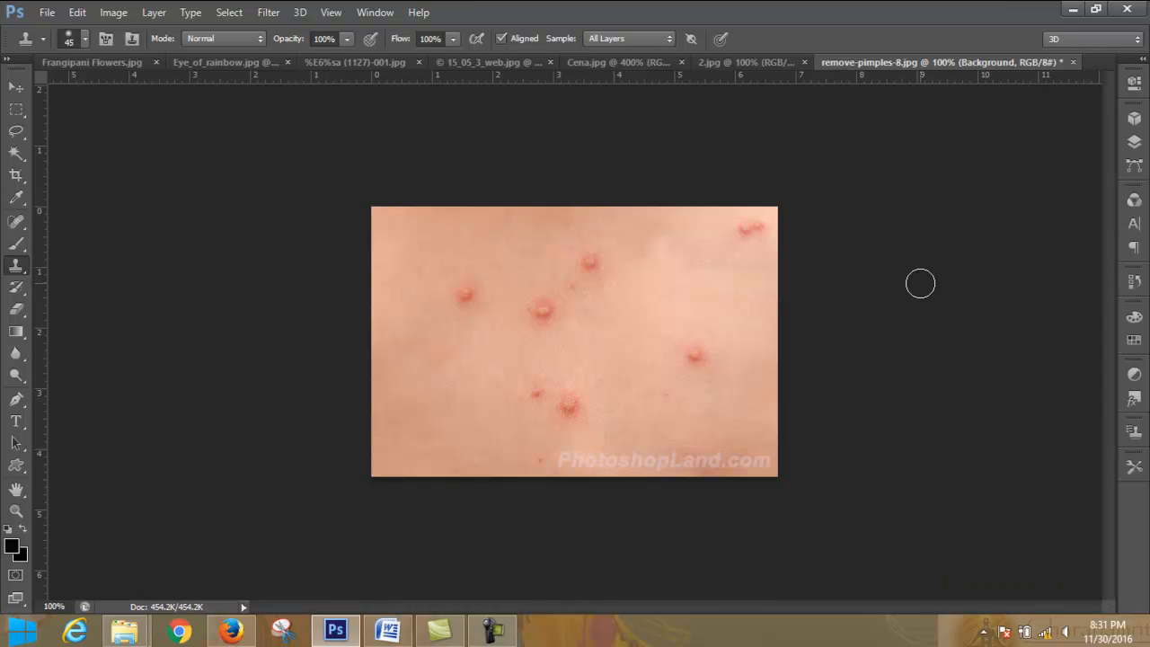
pyautogui.hotkey('ctrl', '+')
pyautogui.hotkey('ctrl', '+')
pyautogui.hotkey('ctrl', '+')
pyautogui.hotkey('ctrl', '-')
pyautogui.hotkey('ctrl', '-')
pyautogui.hotkey('ctrl', '-')
# - Heal the large pimple near the image centre using the Spot Healing Brush at 35 px
pyautogui.click(17, 223)
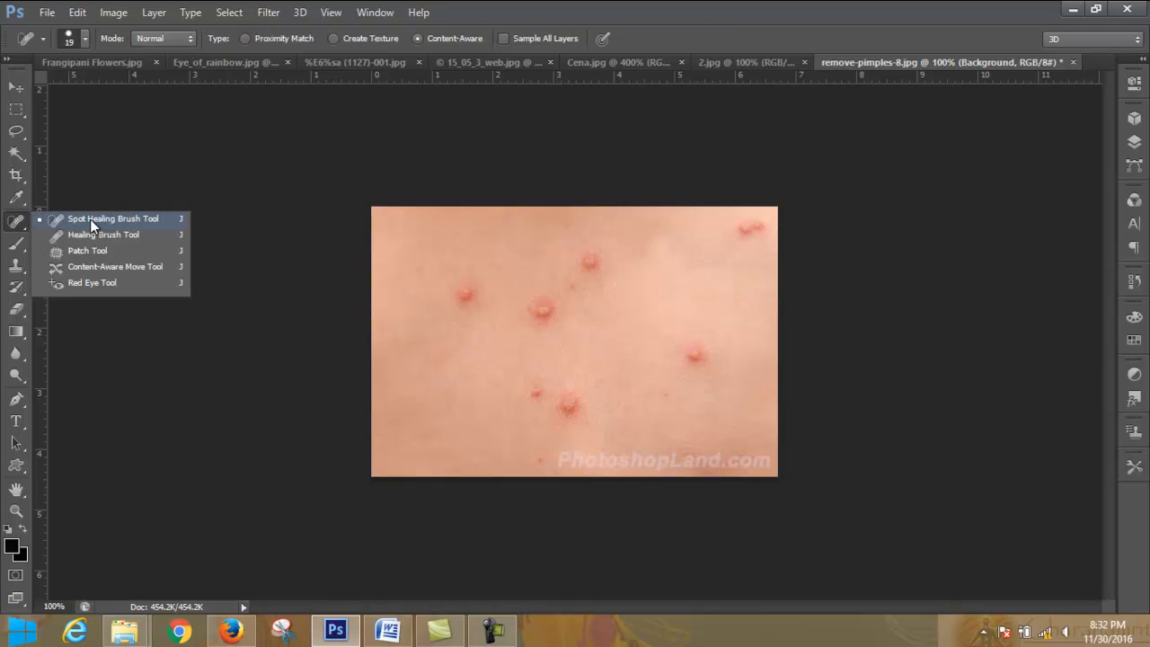
pyautogui.click(89, 219)
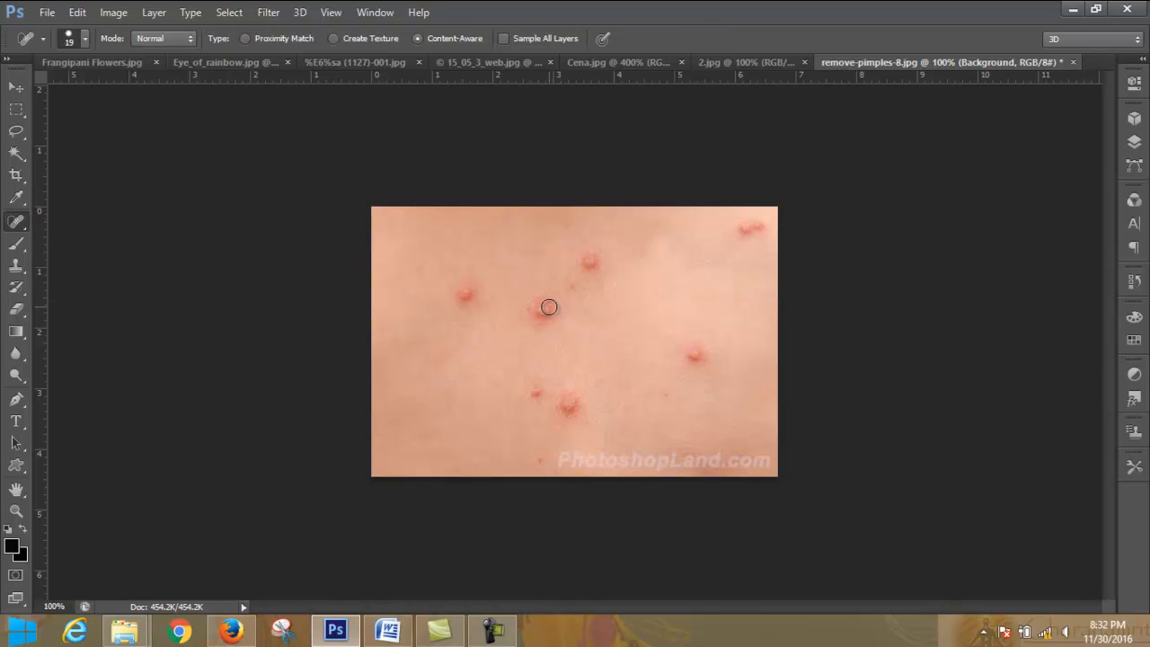
pyautogui.press(']')
pyautogui.press(']')
pyautogui.press(']')
pyautogui.moveTo(547, 303); pyautogui.dragTo(542, 325)
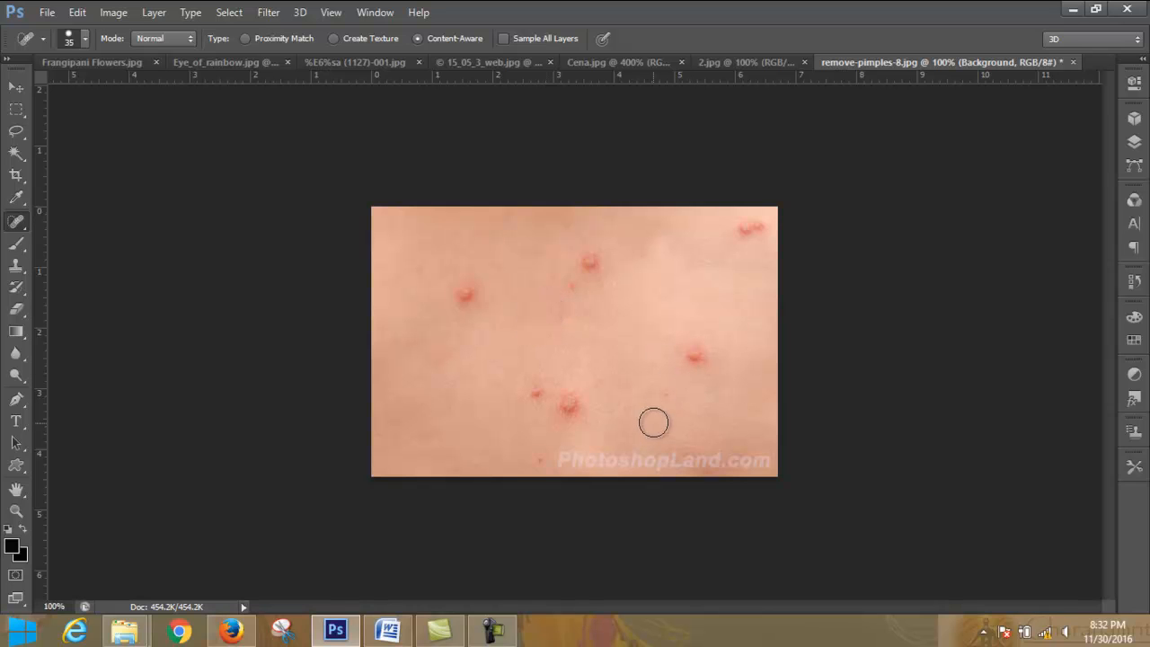
# - Heal the remaining pimples across the skin with the Spot Healing Brush, including the tiny spot near the lower edge
pyautogui.moveTo(472, 303)
pyautogui.mouseDown()
pyautogui.moveTo(467, 286)
pyautogui.moveTo(464, 297)
pyautogui.mouseUp()
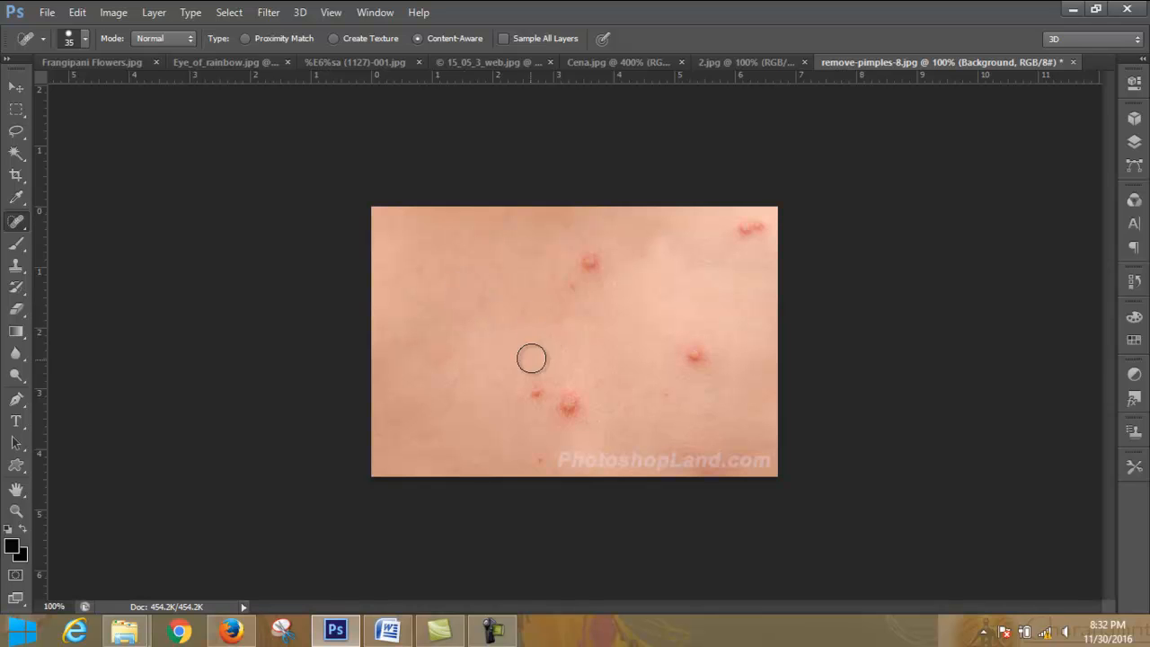
pyautogui.moveTo(524, 378)
pyautogui.mouseDown()
pyautogui.moveTo(532, 396)
pyautogui.moveTo(570, 407)
pyautogui.mouseUp()
pyautogui.moveTo(693, 360); pyautogui.dragTo(694, 357)
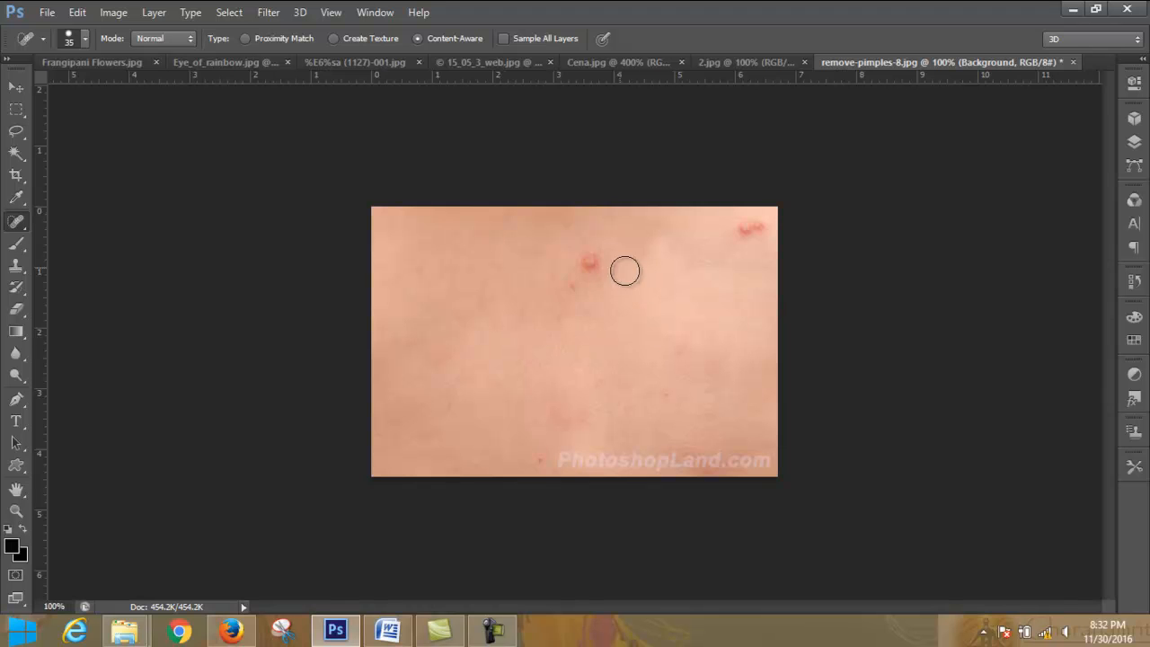
pyautogui.moveTo(597, 256); pyautogui.dragTo(570, 295)
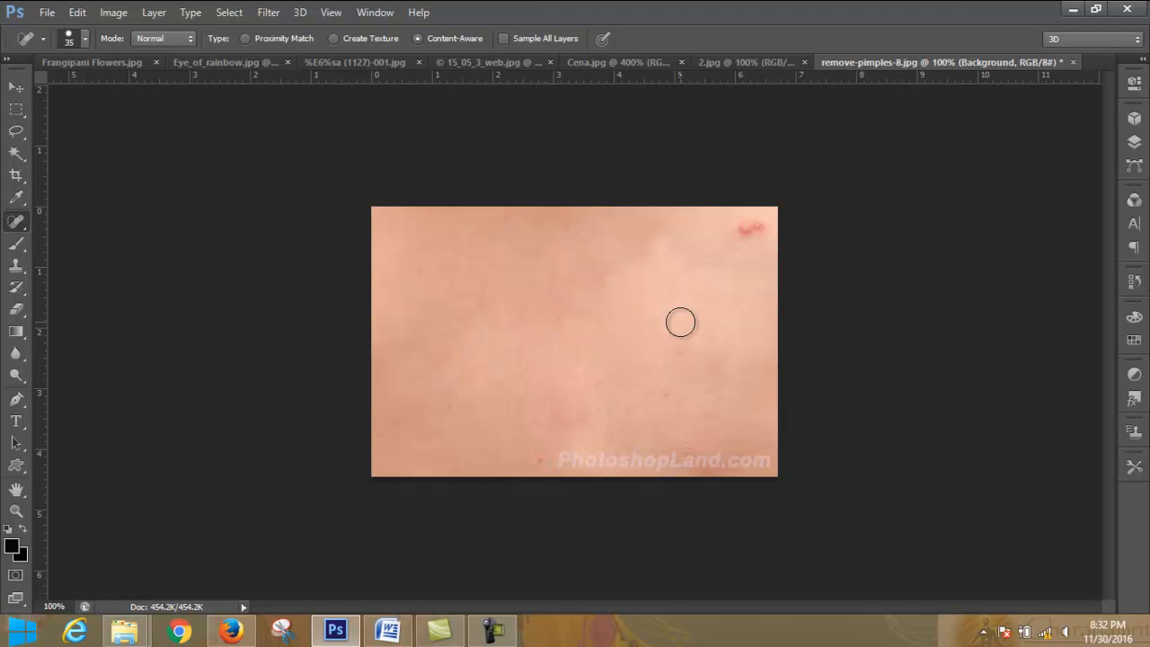
pyautogui.moveTo(757, 233); pyautogui.dragTo(745, 239)
pyautogui.moveTo(540, 457); pyautogui.dragTo(541, 443)
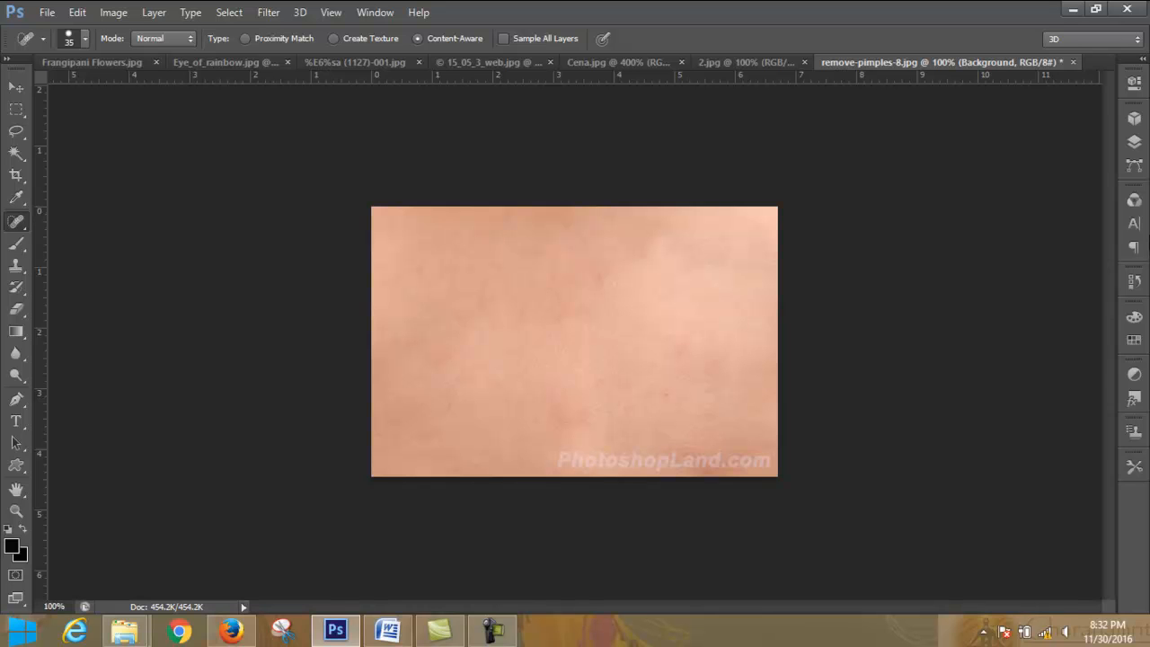
# - Smooth the faint leftover blotches on the healed skin with further Spot Healing Brush strokes
pyautogui.moveTo(546, 409); pyautogui.dragTo(581, 413)
pyautogui.moveTo(605, 268); pyautogui.dragTo(564, 325)
pyautogui.moveTo(484, 306); pyautogui.dragTo(482, 302)
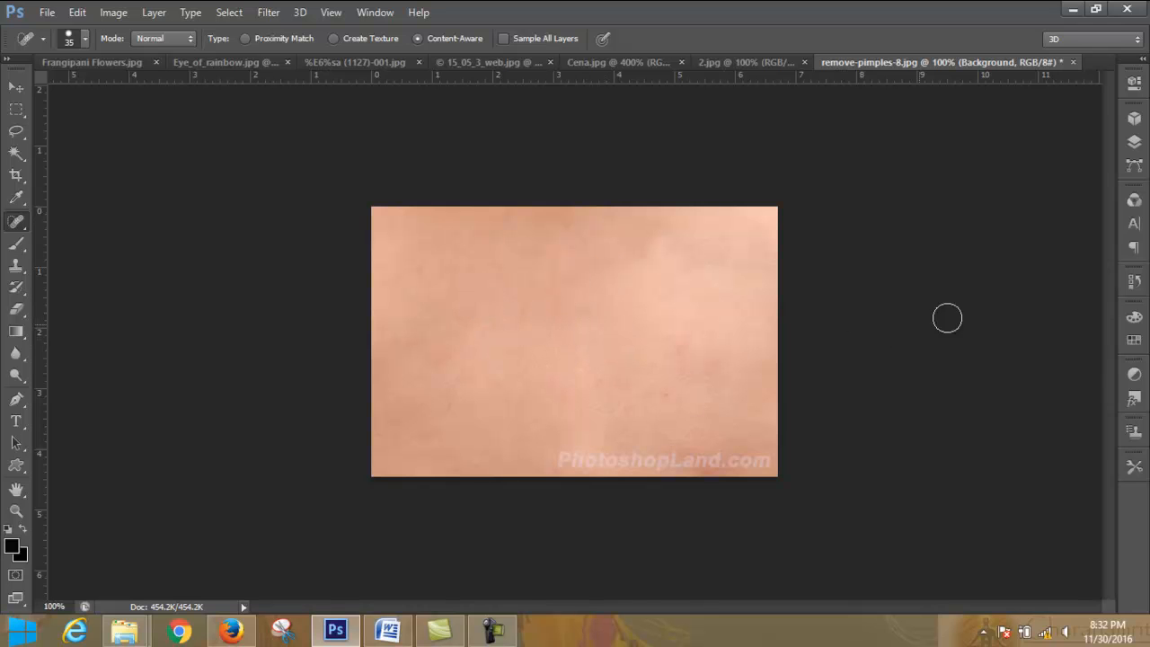
# - Review the history and layers, then switch to Word to check the Clone Stamp lesson topics in LEDP_Graphic_Module.docx and return
pyautogui.click(1135, 283)
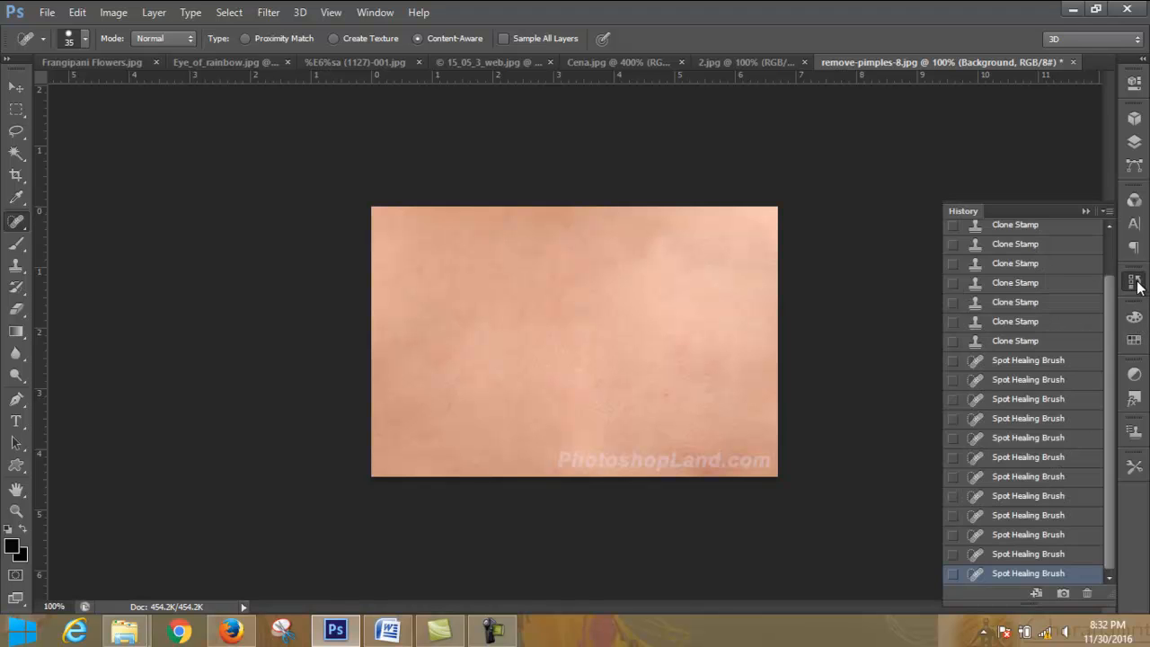
pyautogui.click(1135, 144)
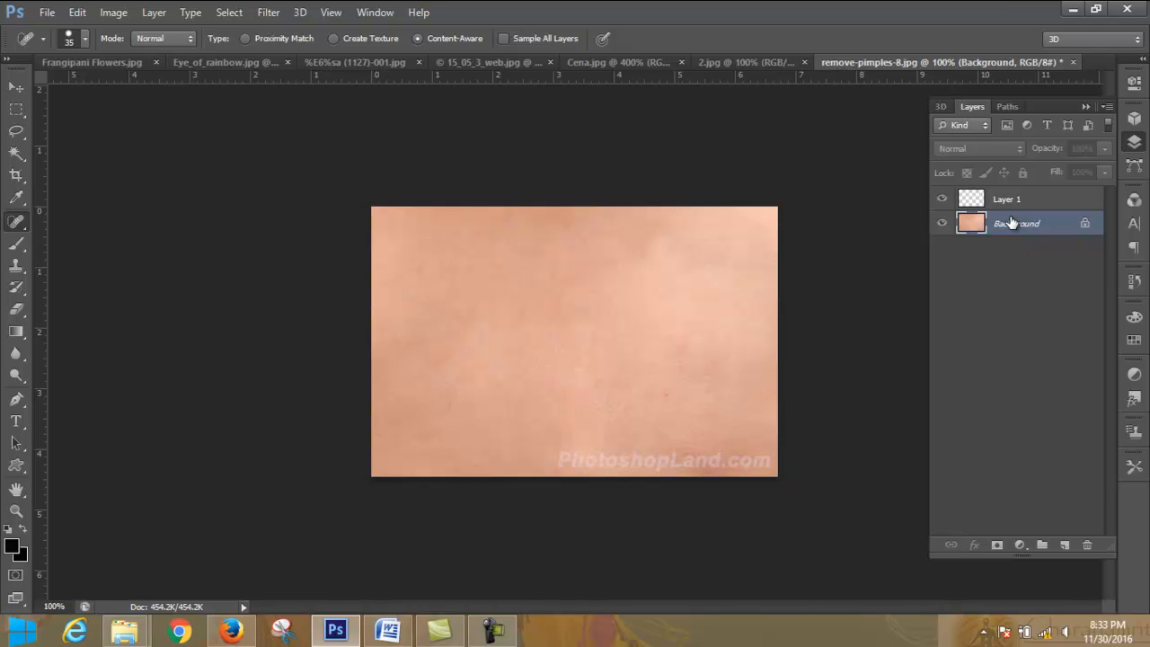
pyautogui.click(398, 632)
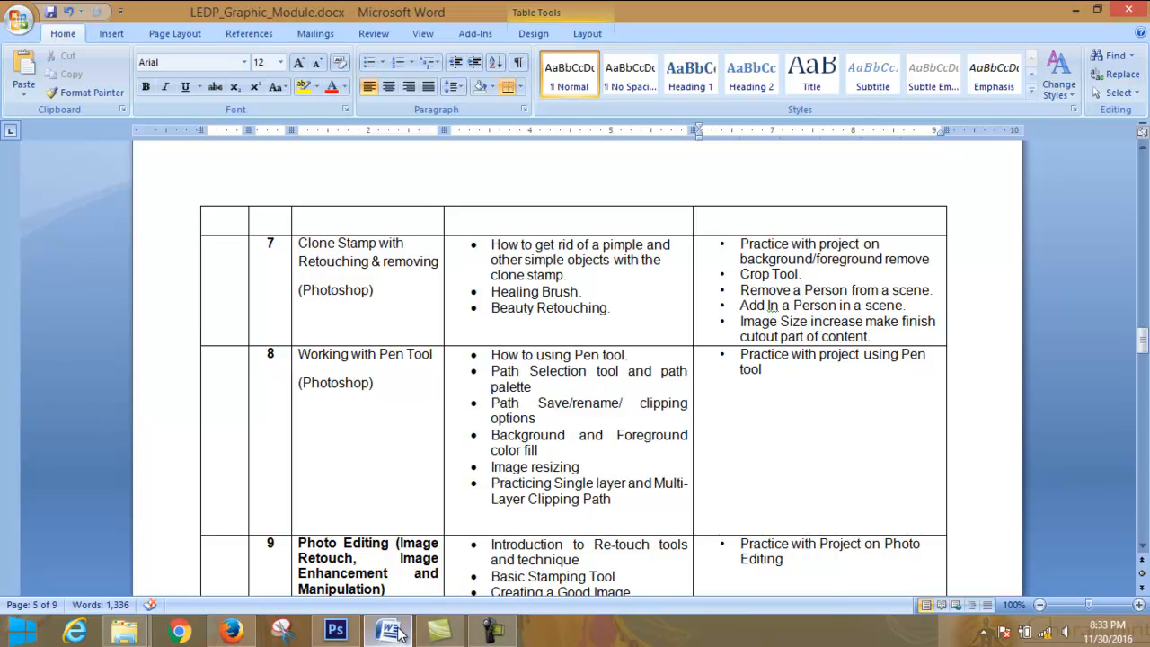
pyautogui.click(398, 632)
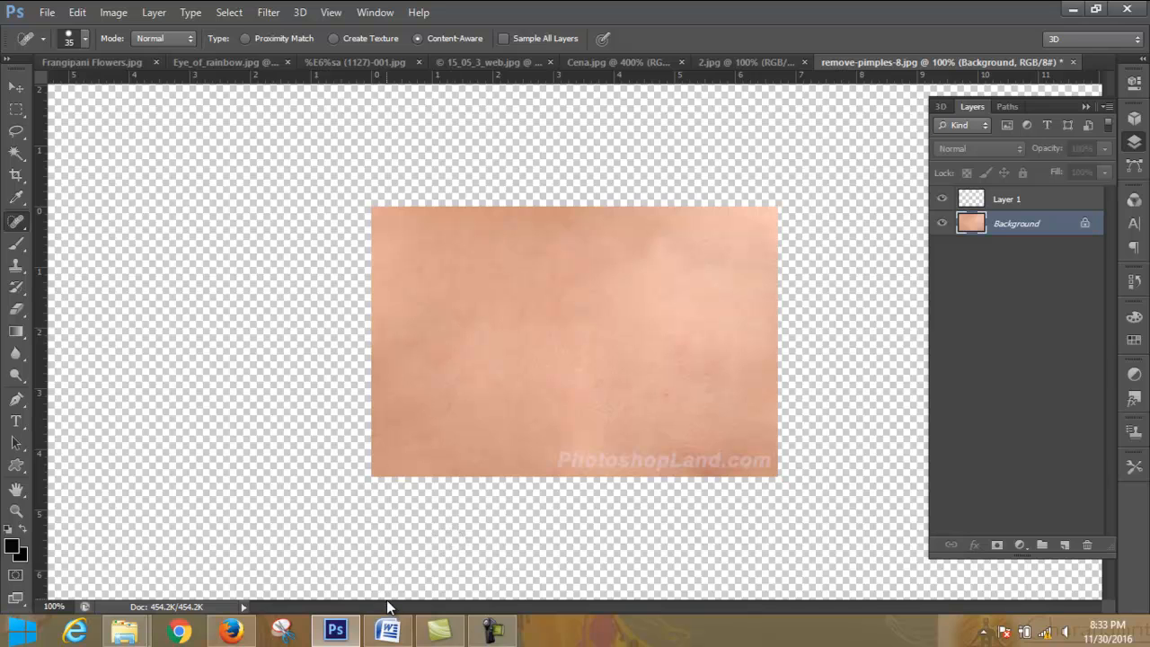
pyautogui.click(390, 631)
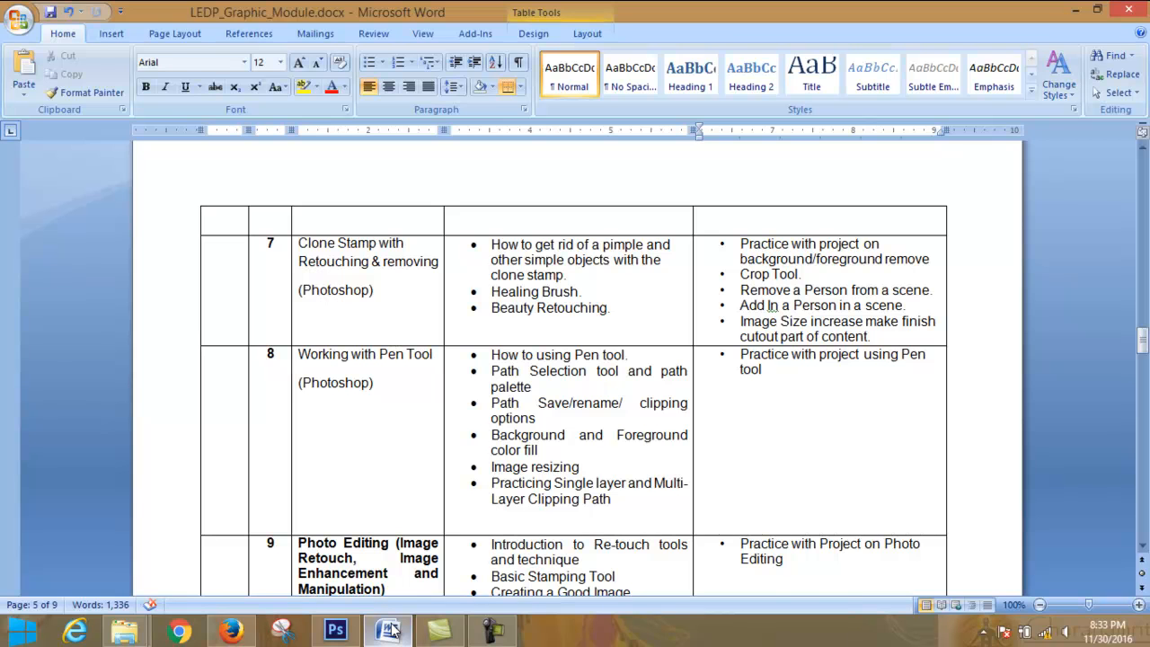
pyautogui.click(390, 631)
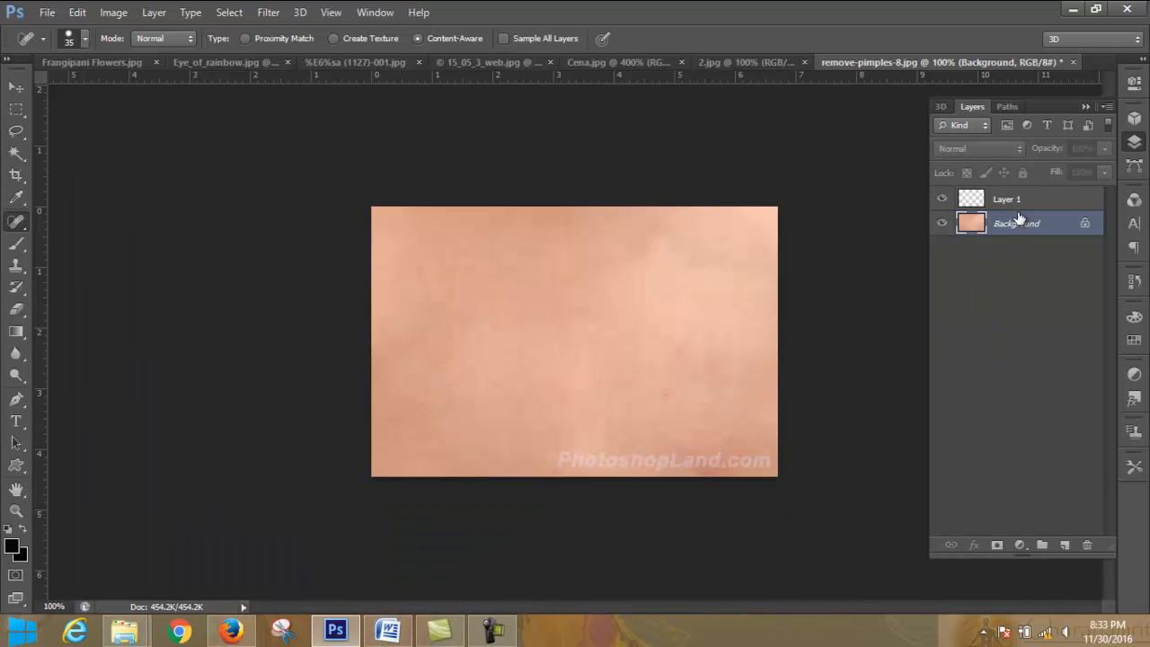
pyautogui.click(1136, 143)
pyautogui.click(1136, 143)
# - Revert the image to its original opening state, remove-pimples-8.jpg, in the history
pyautogui.click(1134, 281)
pyautogui.moveTo(1108, 289); pyautogui.dragTo(1108, 229)
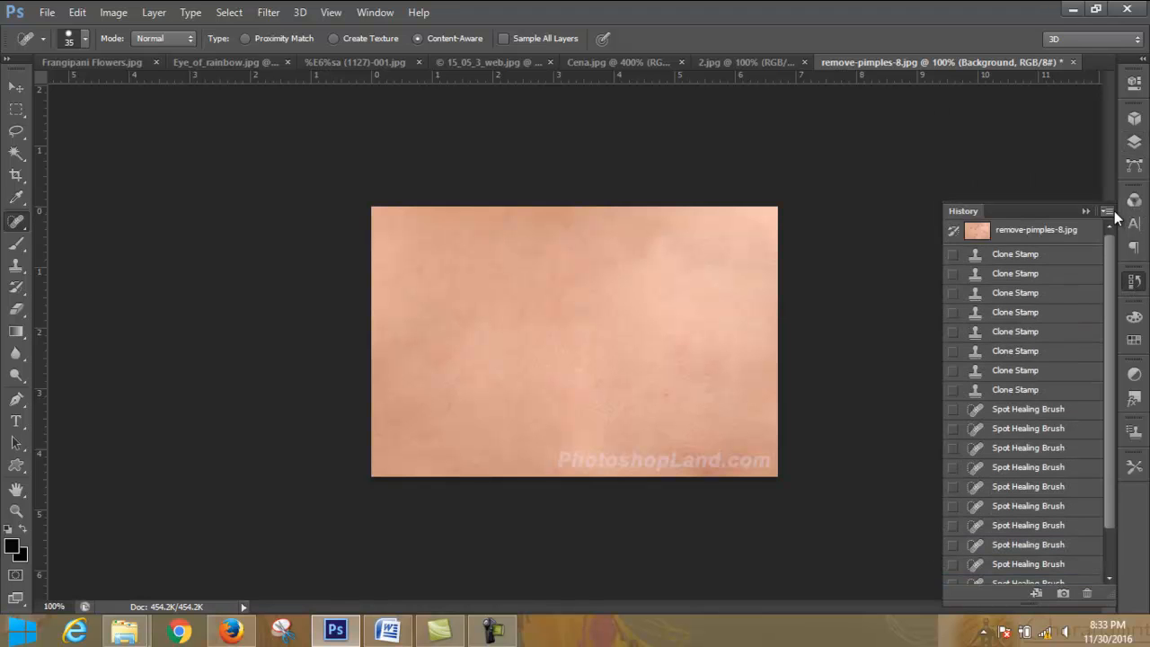
pyautogui.click(1057, 233)
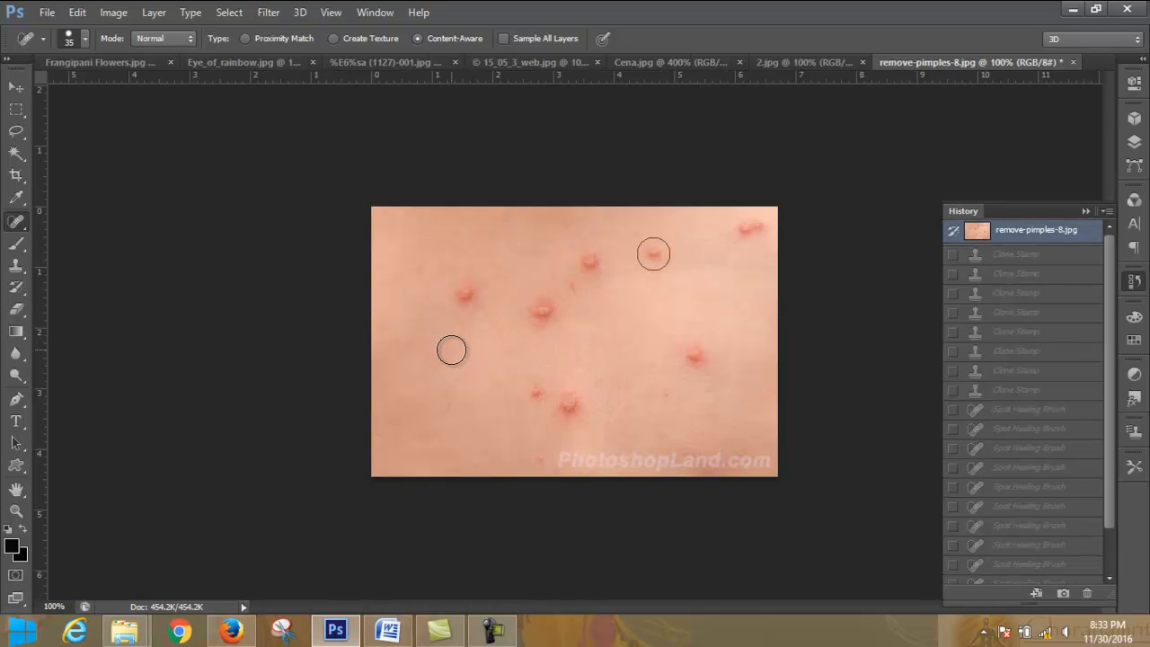
# - Enlarge the Spot Healing Brush to 45 px and try to set a manual sampling source on clean skin
pyautogui.press(']')
pyautogui.press(']')
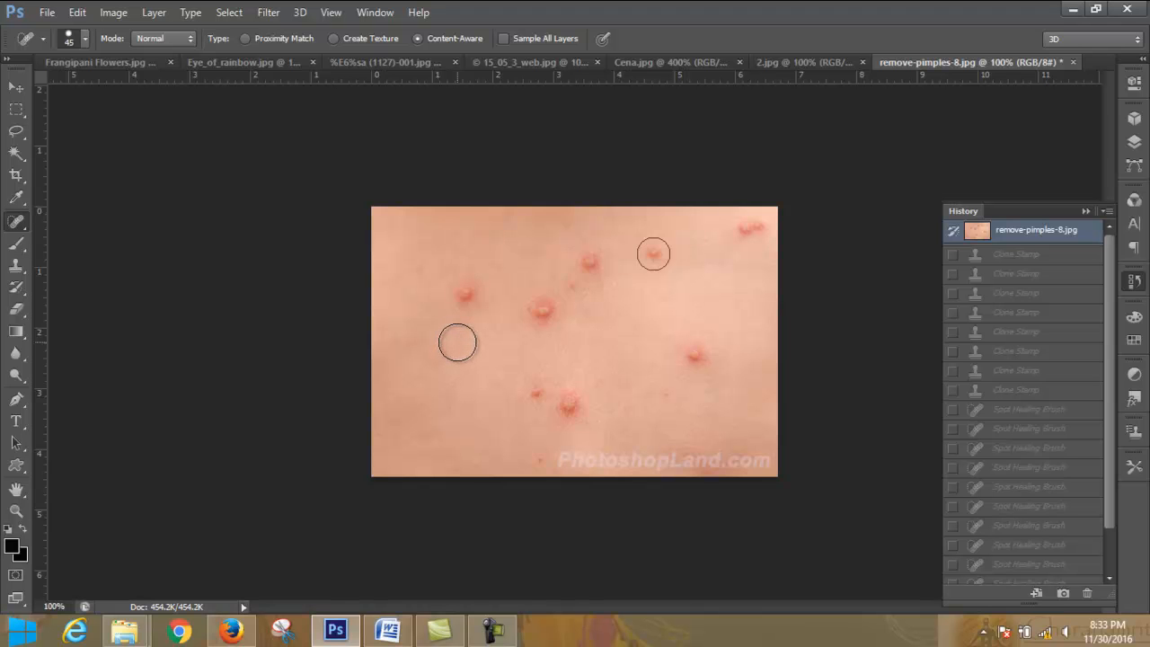
pyautogui.keyDown('alt'); pyautogui.click(458, 343); pyautogui.keyUp('alt')
pyautogui.click(588, 251)
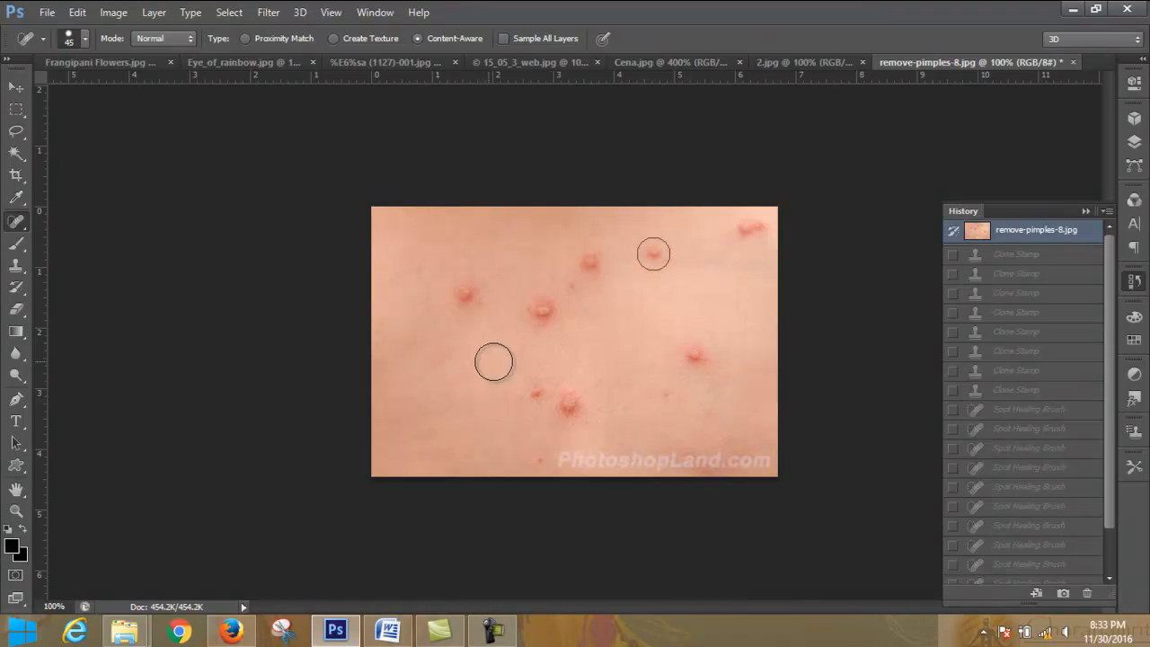
pyautogui.click(1136, 141)
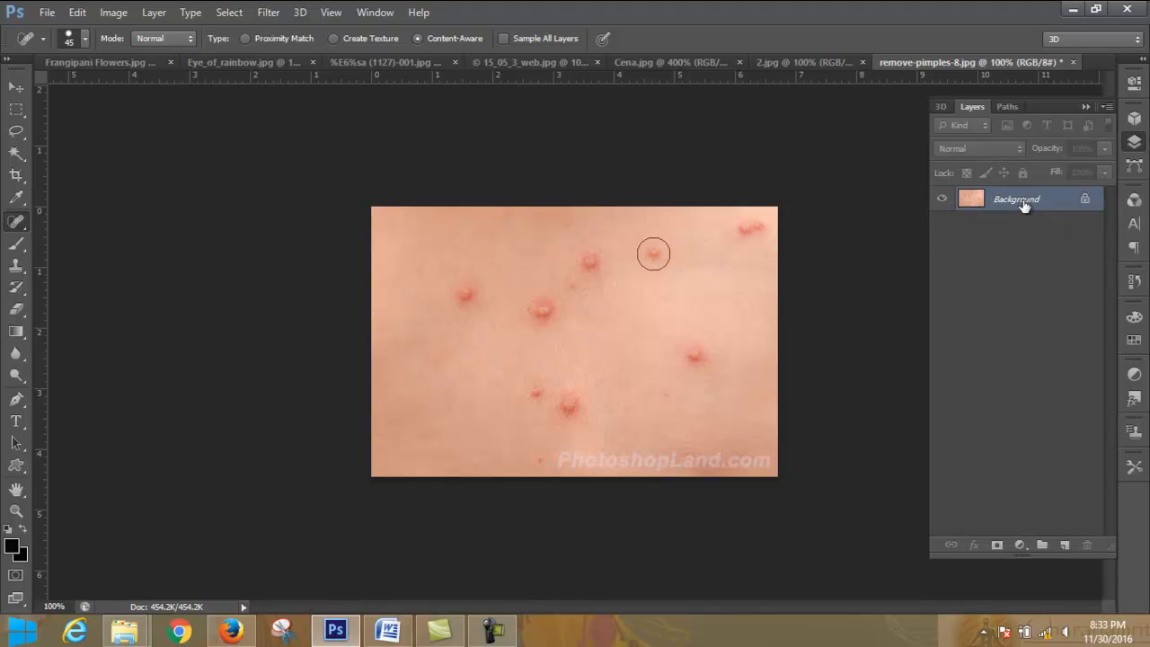
pyautogui.keyDown('alt'); pyautogui.click(528, 347); pyautogui.keyUp('alt')
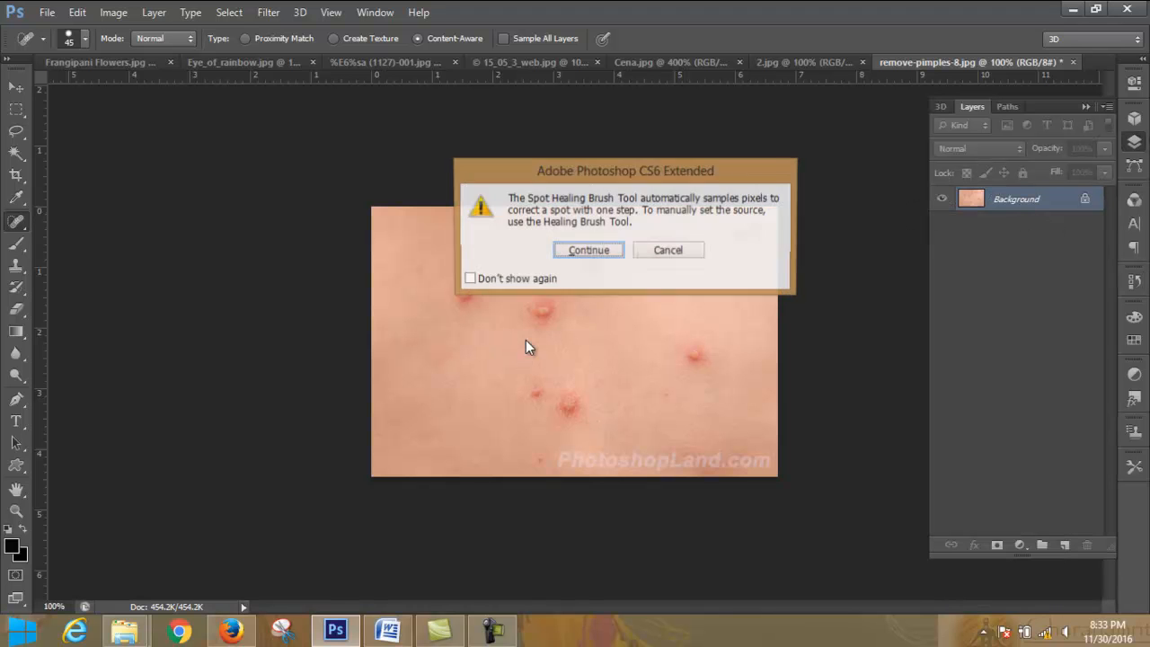
pyautogui.click(589, 251)
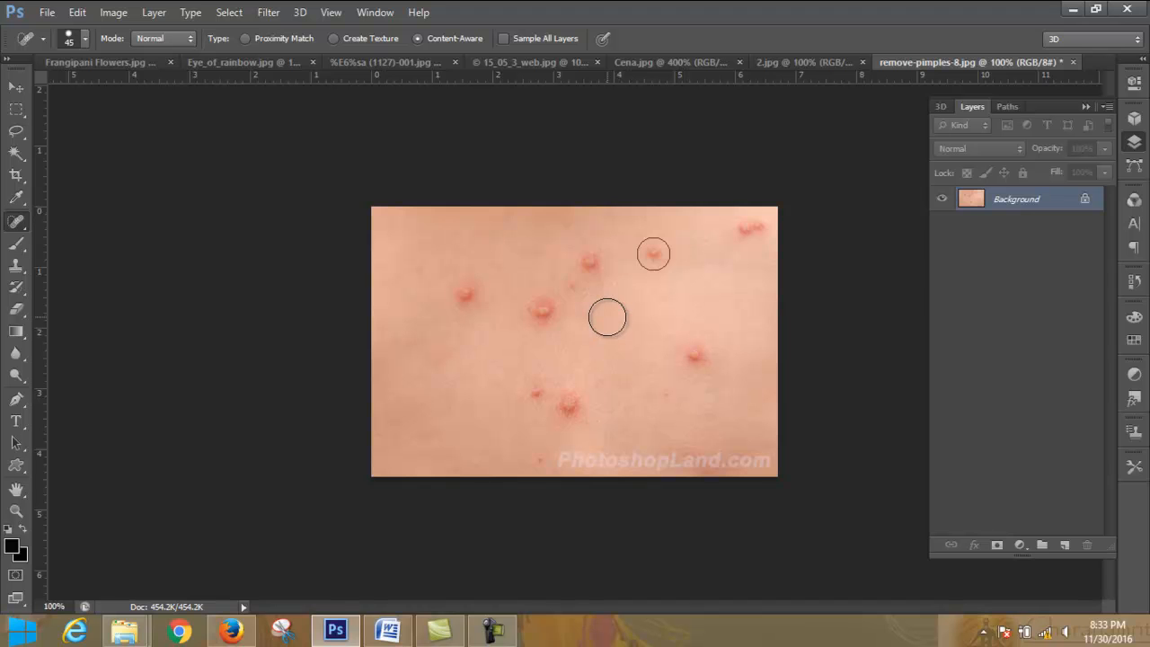
# - Use the Clone Stamp to duplicate the leftmost pimple below and above itself, and copy the large central pimple between them
pyautogui.click(16, 267)
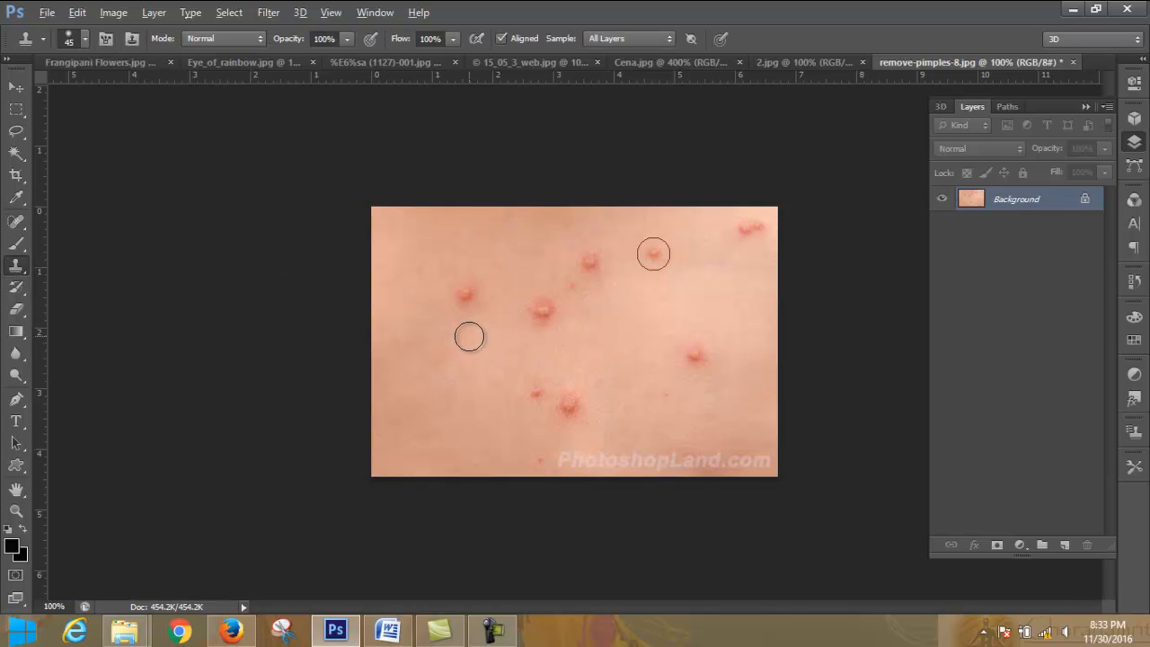
pyautogui.keyDown('alt'); pyautogui.click(468, 295); pyautogui.keyUp('alt')
pyautogui.click(455, 372)
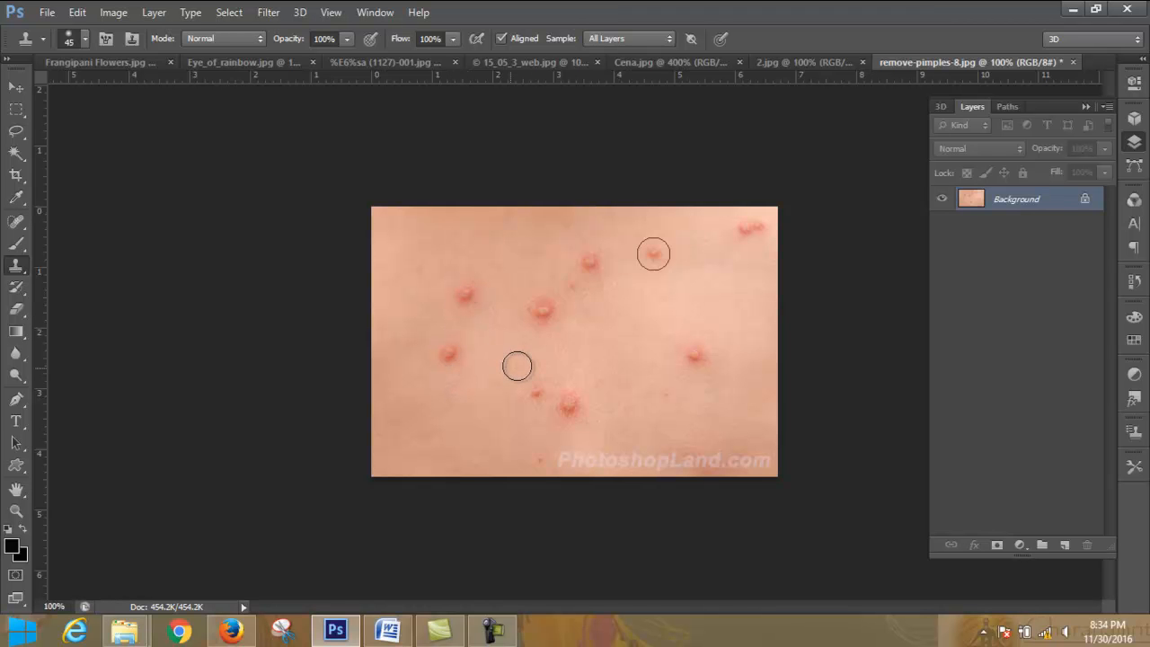
pyautogui.keyDown('alt'); pyautogui.click(546, 310); pyautogui.keyUp('alt')
pyautogui.click(501, 341)
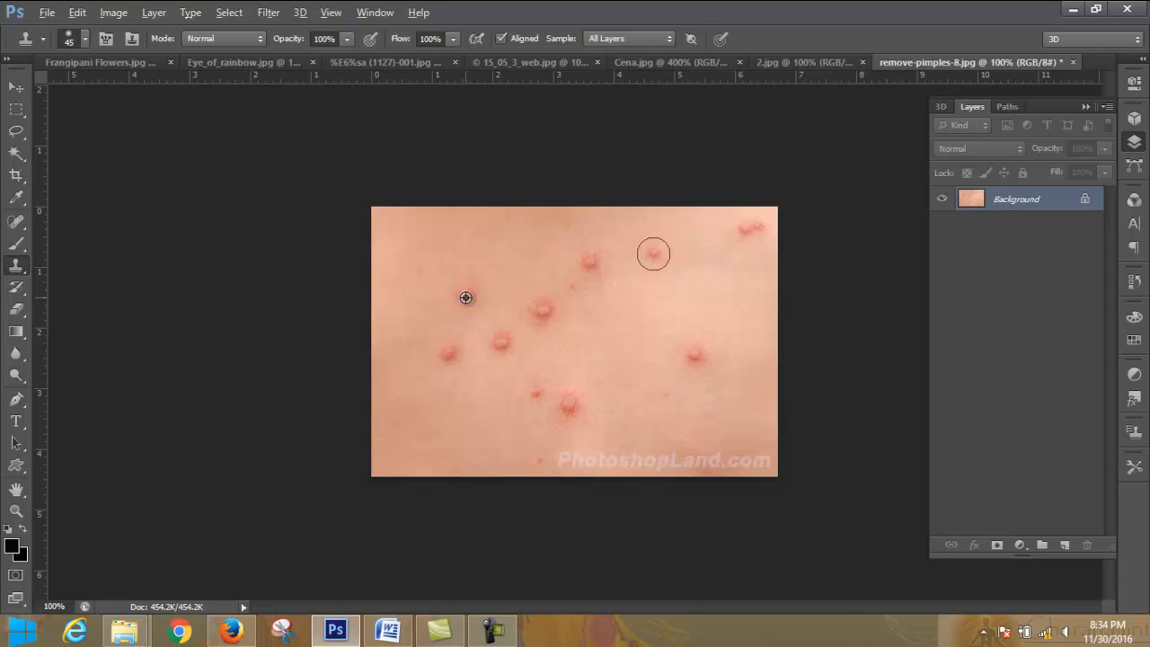
pyautogui.keyDown('alt'); pyautogui.click(466, 297); pyautogui.keyUp('alt')
pyautogui.click(475, 262)
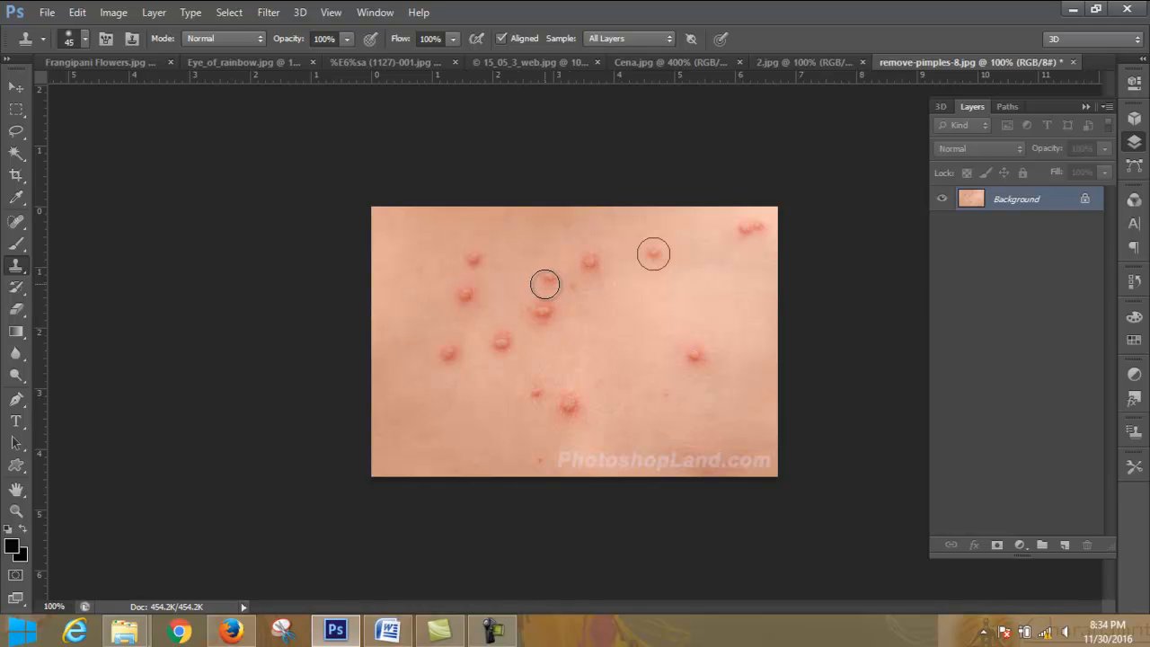
# - Clone clean skin over the original leftmost pimple, then over its upper copy and the central pimple's copy with a hard round brush
pyautogui.click(465, 293)
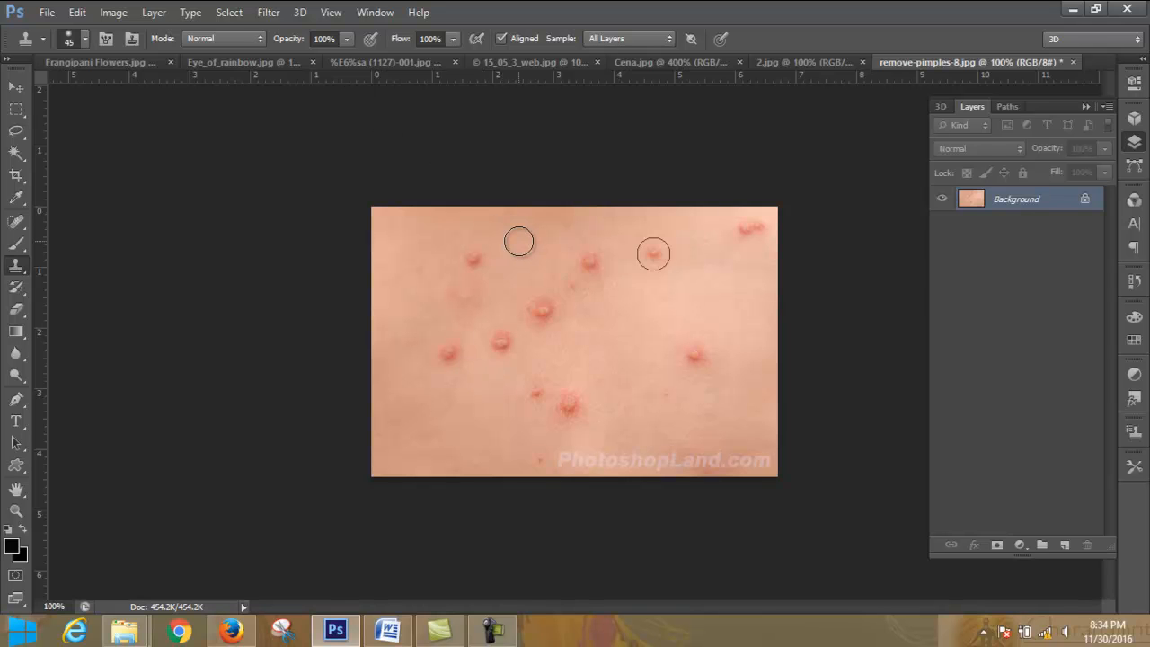
pyautogui.press('alt')
pyautogui.click(86, 38)
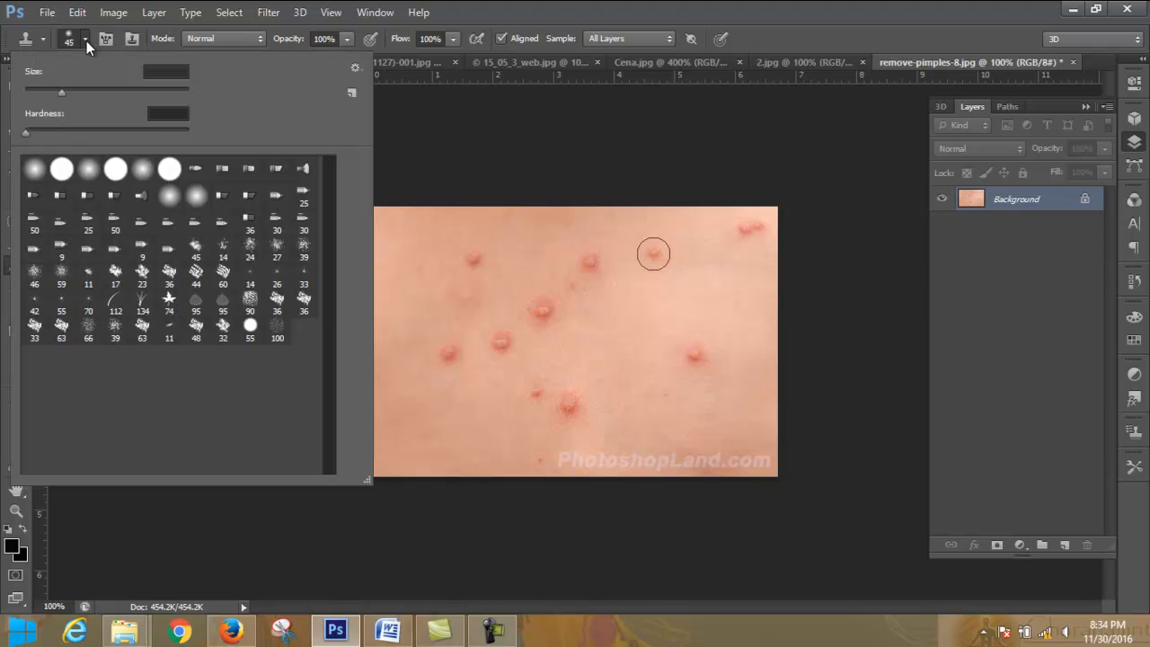
pyautogui.doubleClick(115, 170)
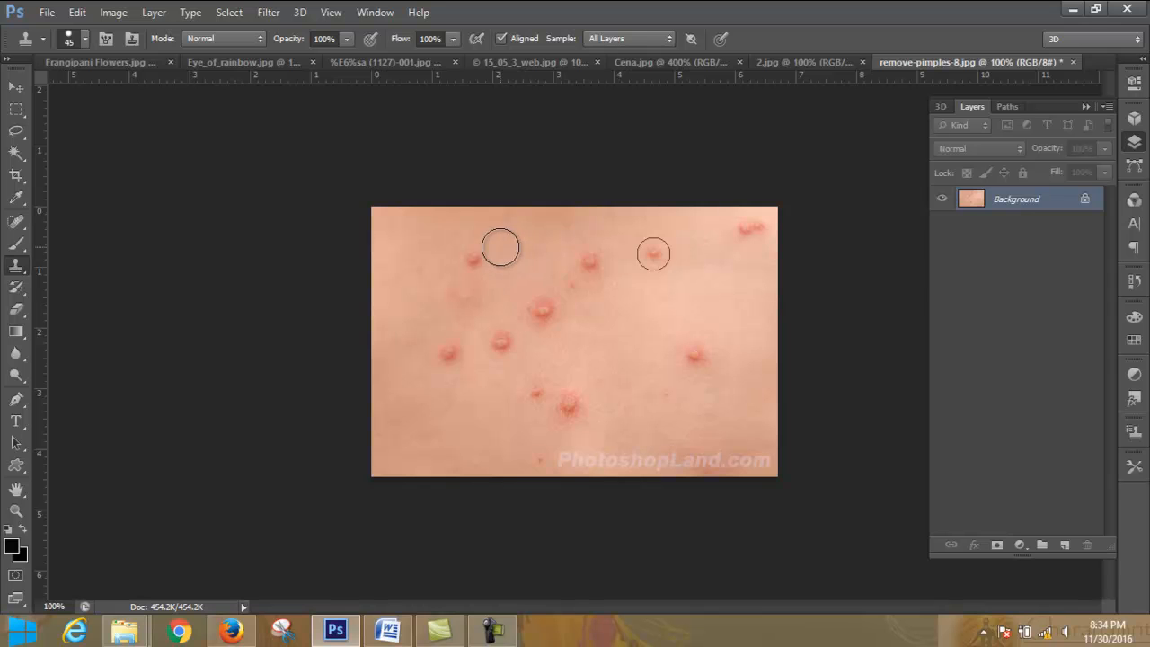
pyautogui.click(471, 257)
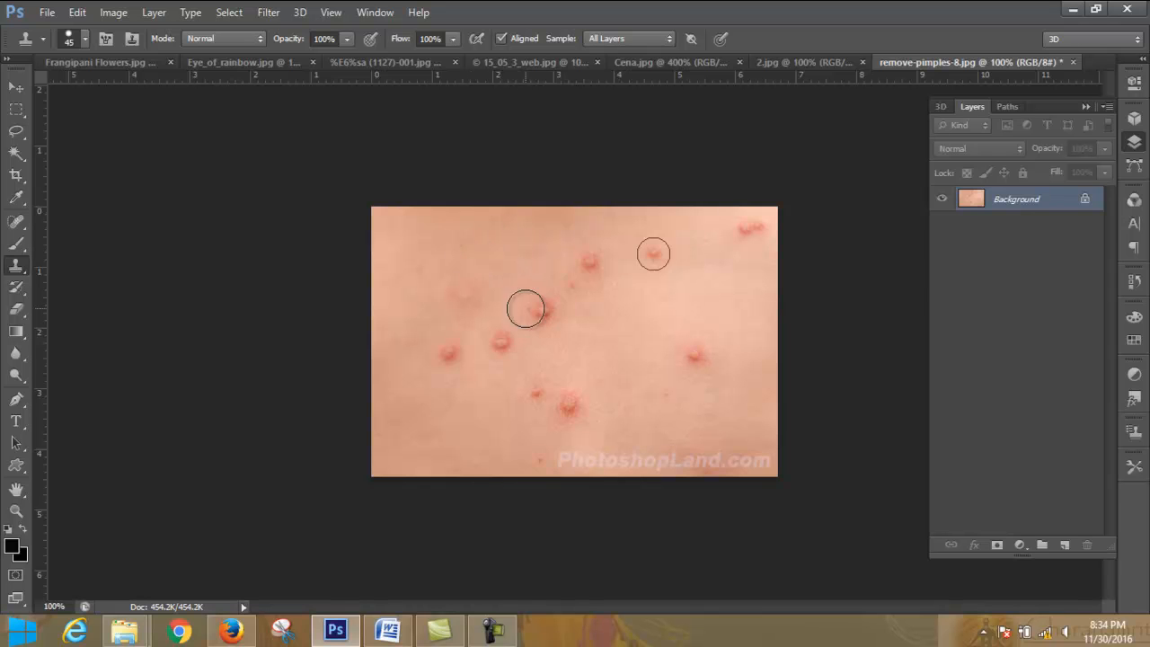
pyautogui.keyDown('alt'); pyautogui.click(493, 370); pyautogui.keyUp('alt')
pyautogui.click(499, 339)
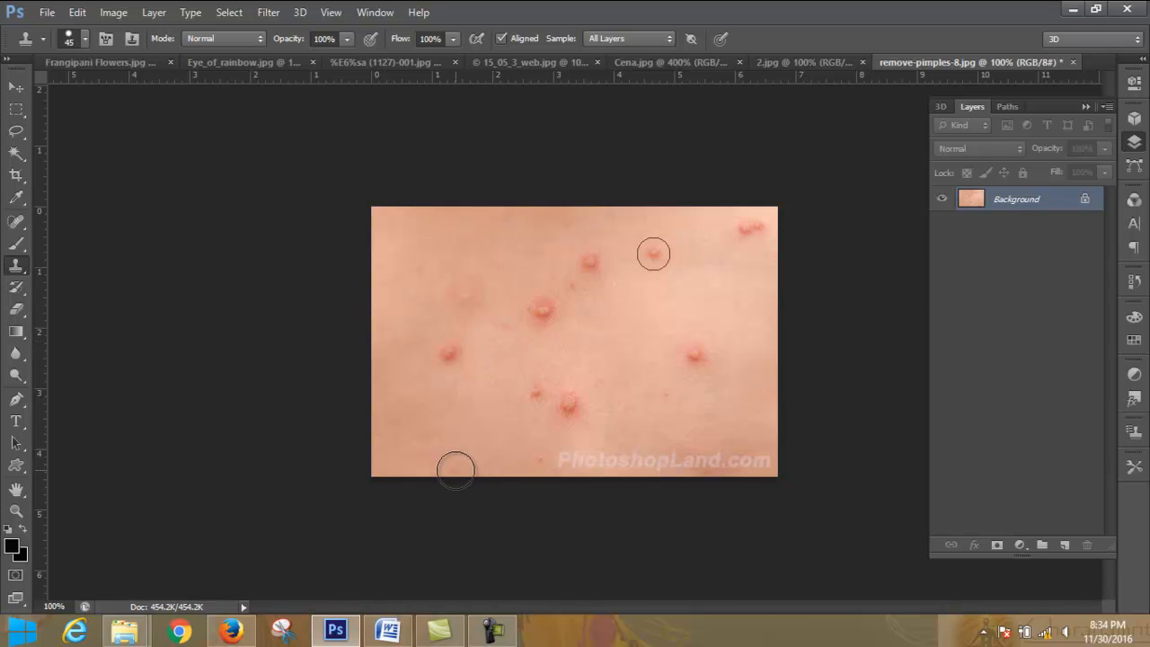
# - Clone clean skin over the remaining lower-left pimple, the large lower-central pimple and the right-hand pimple above the watermark
pyautogui.keyDown('alt'); pyautogui.click(426, 378); pyautogui.keyUp('alt')
pyautogui.click(444, 352)
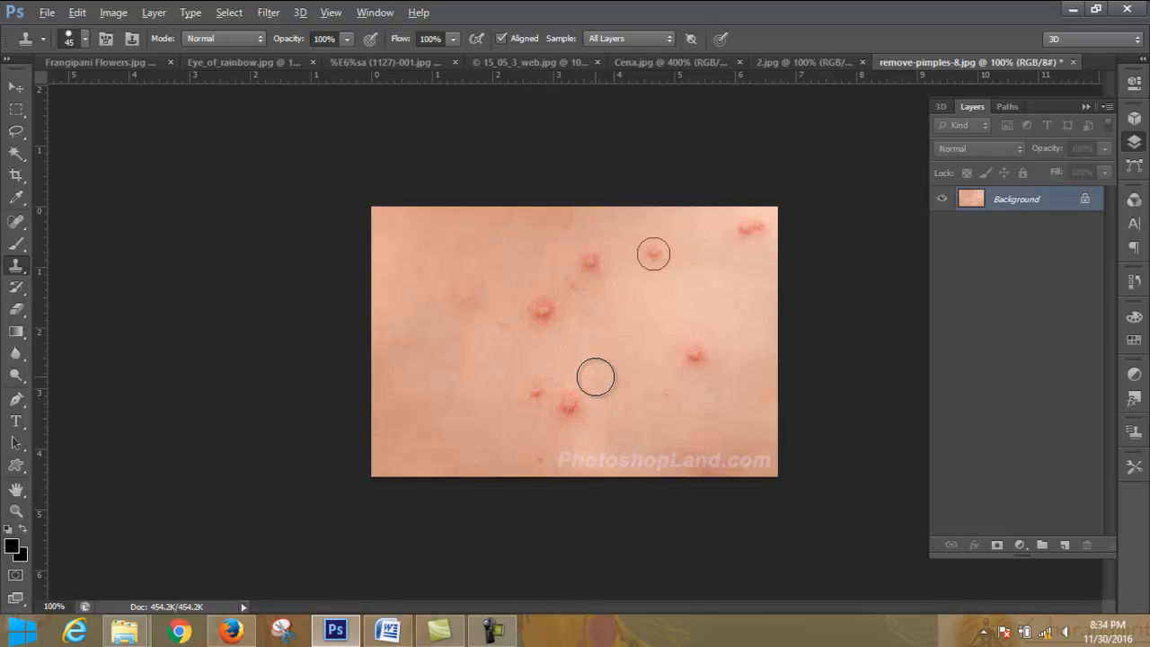
pyautogui.click(568, 407)
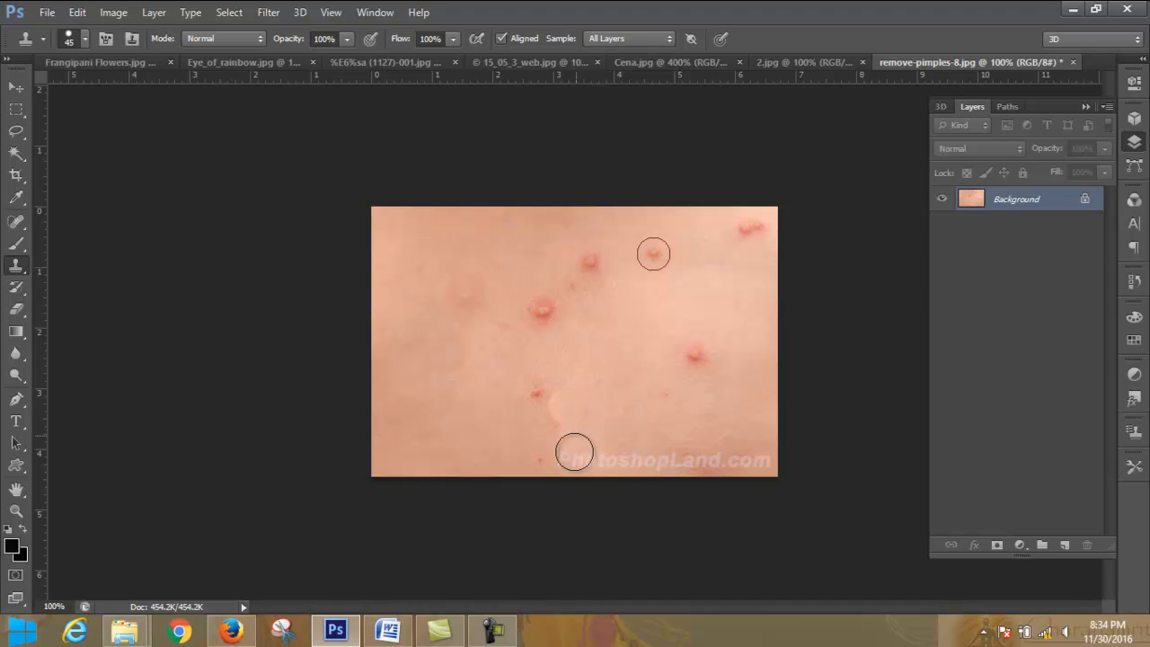
pyautogui.click(732, 455)
pyautogui.hotkey('ctrl', 'z')
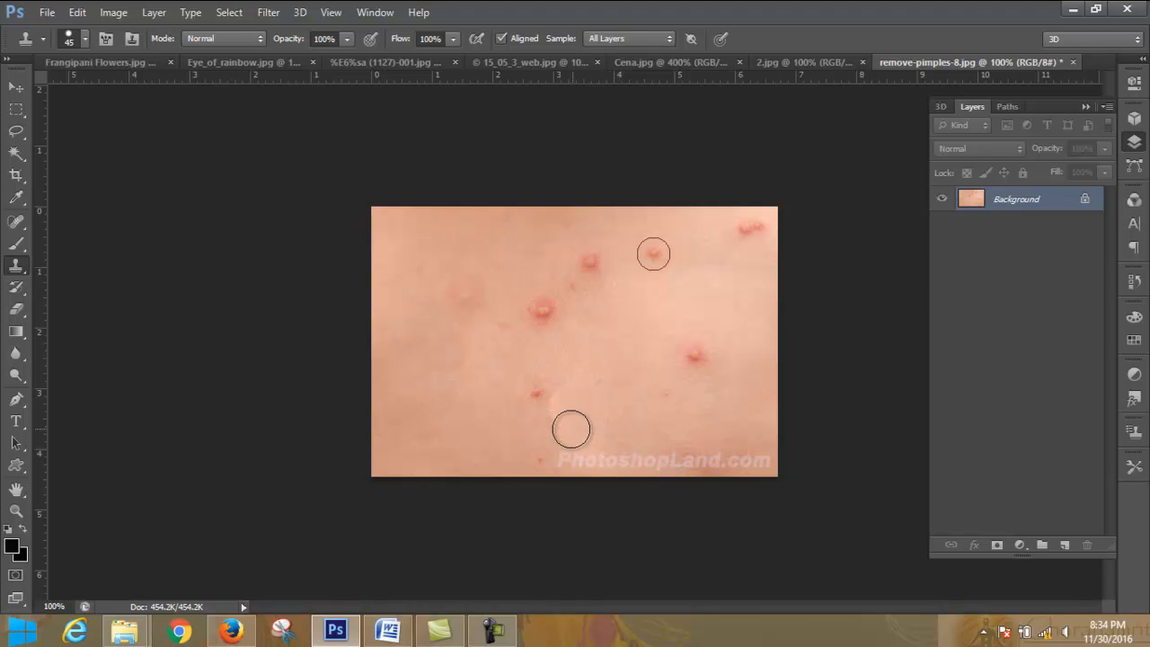
pyautogui.click(694, 354)
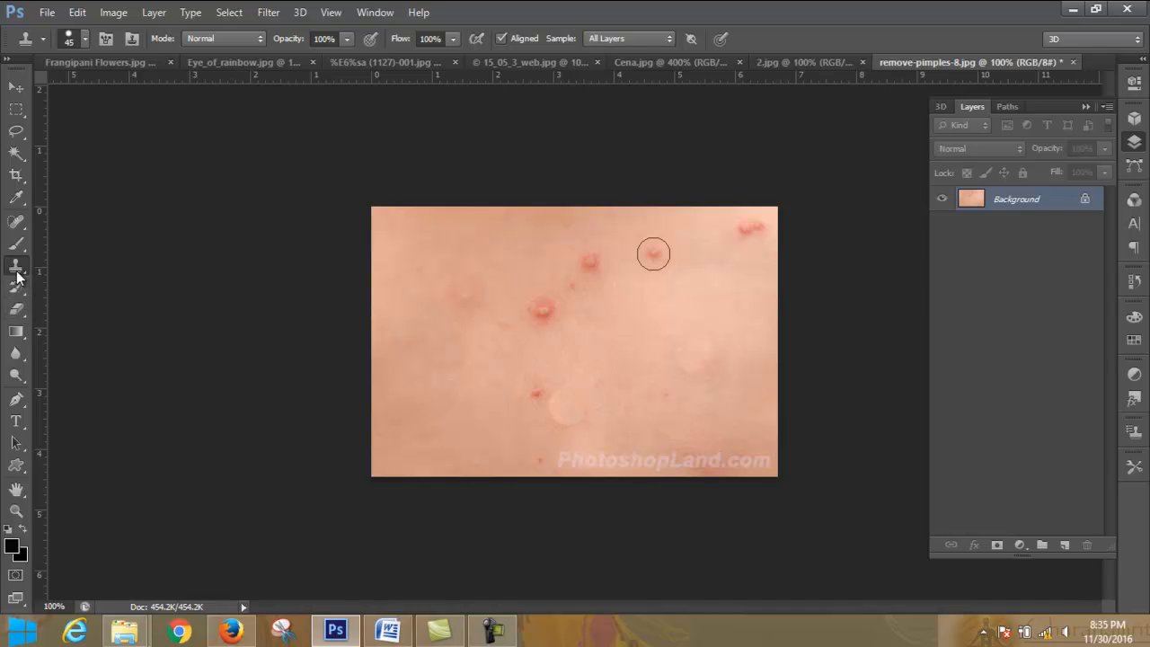
# - Set the Blur tool's strength to 100% and soften the edges of the cloned patch at the lower centre
pyautogui.click(16, 353)
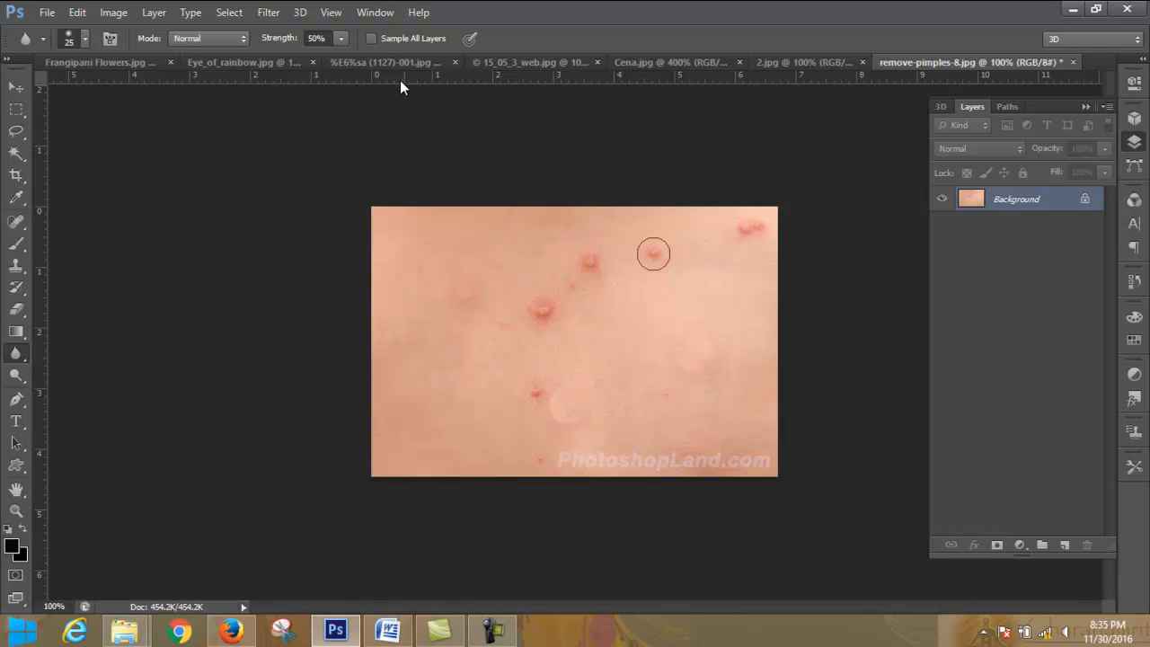
pyautogui.click(341, 39)
pyautogui.moveTo(343, 57); pyautogui.dragTo(449, 61)
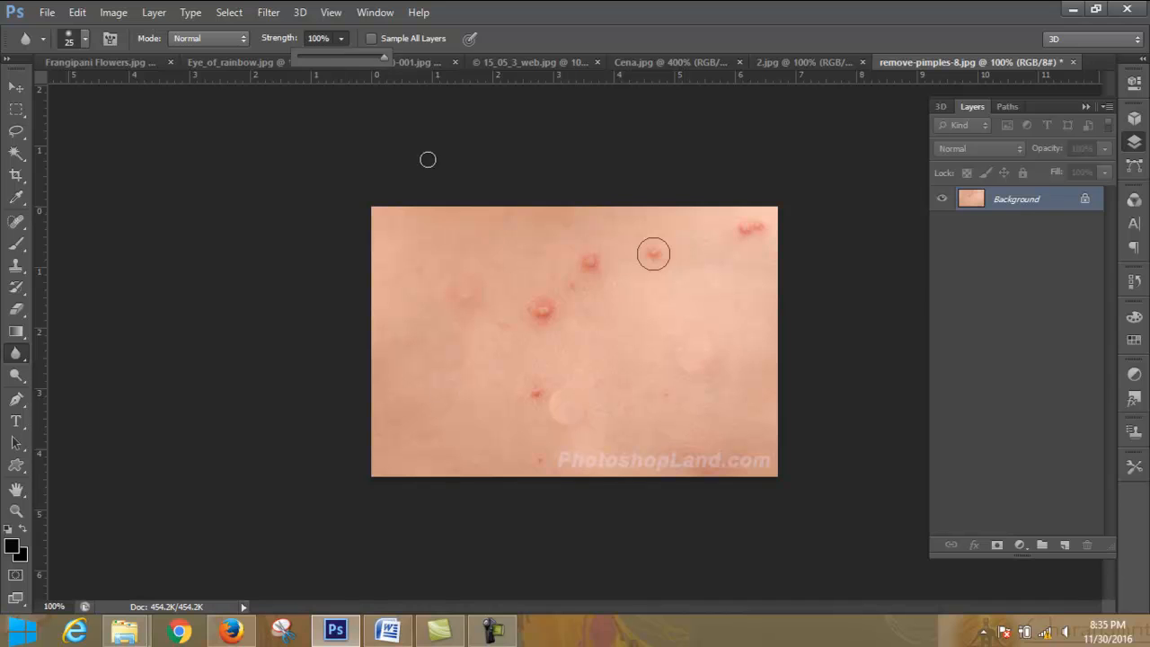
pyautogui.click(549, 404)
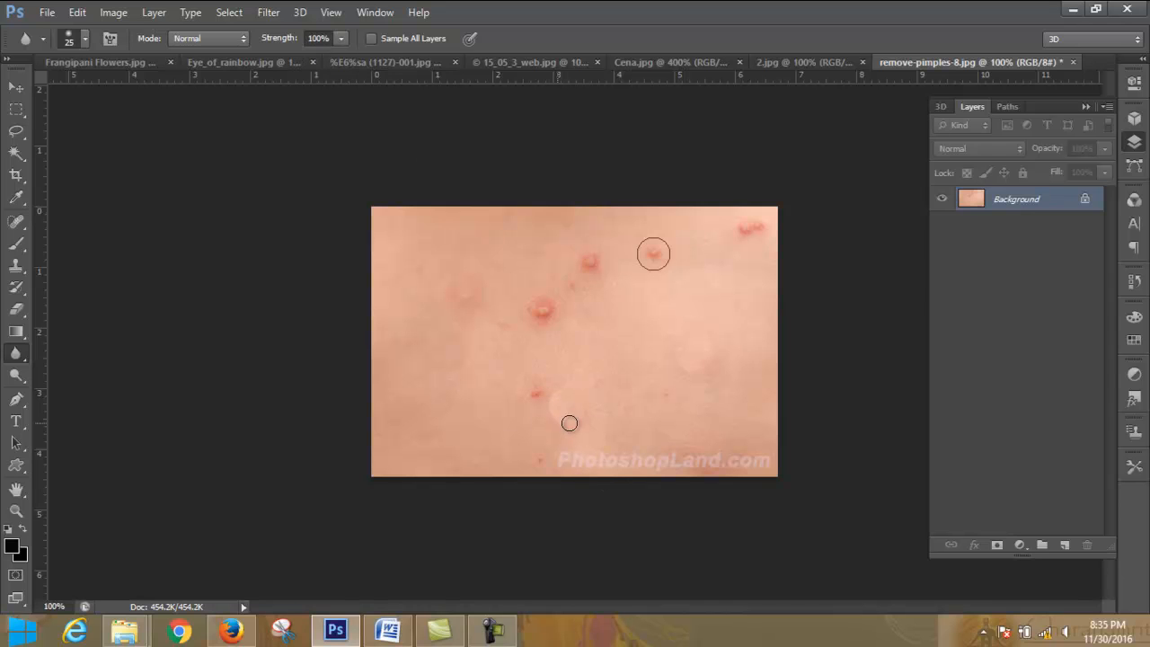
pyautogui.moveTo(560, 416)
pyautogui.mouseDown()
pyautogui.moveTo(569, 382)
pyautogui.moveTo(549, 416)
pyautogui.mouseUp()
# - Switch to Cena.jpg and blur the chest skin beside the chain's left strand with the 25 px brush
pyautogui.click(687, 61)
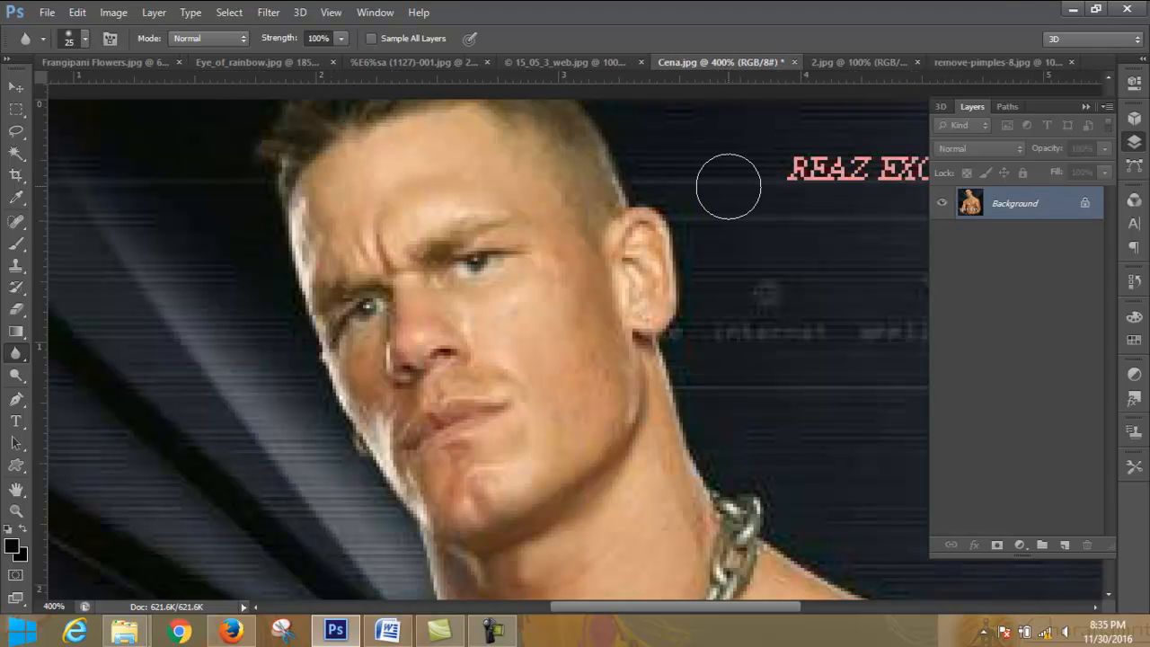
pyautogui.scroll(-3, 728, 186)
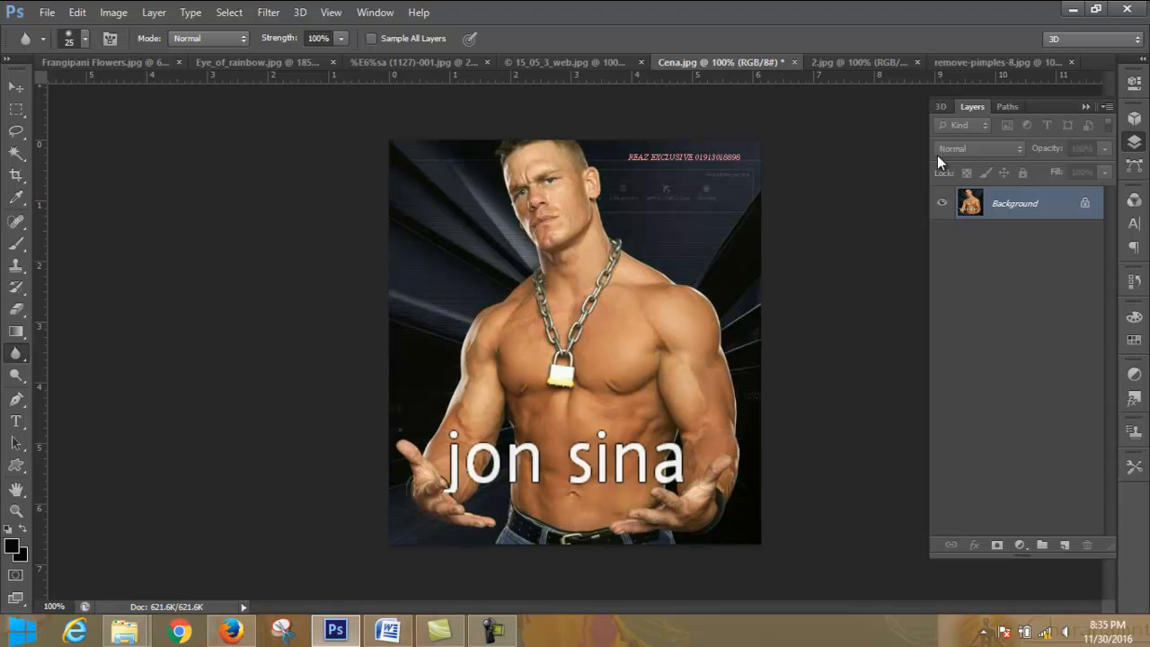
pyautogui.hotkey('ctrl', '+')
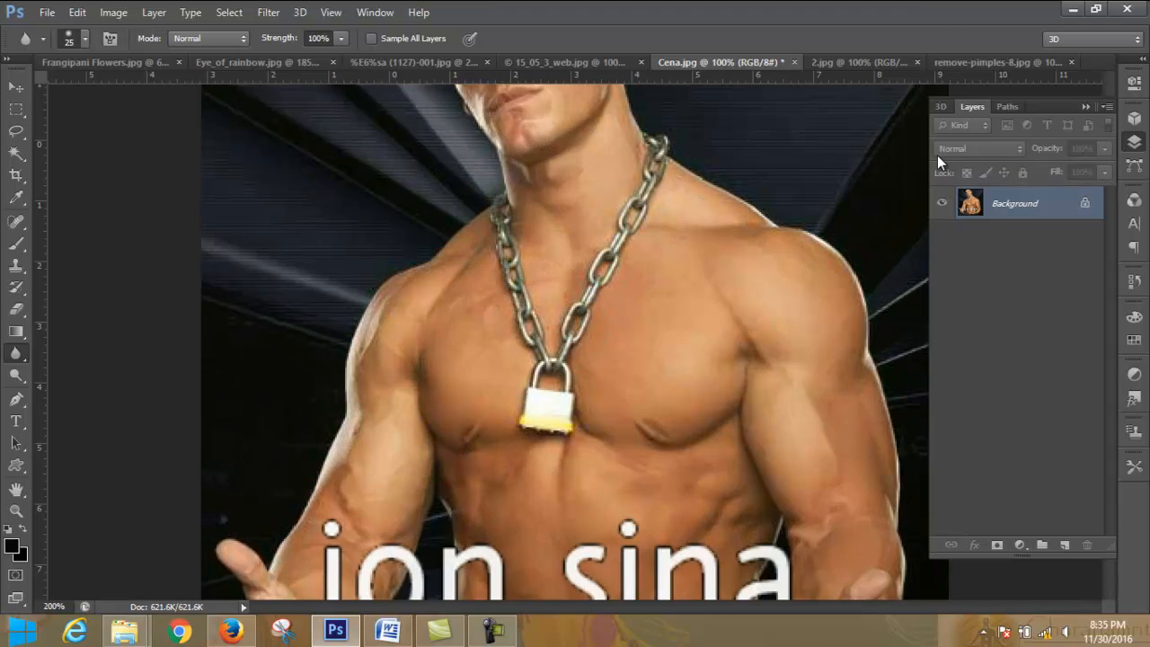
pyautogui.hotkey('ctrl', '+')
pyautogui.hotkey('ctrl', '+')
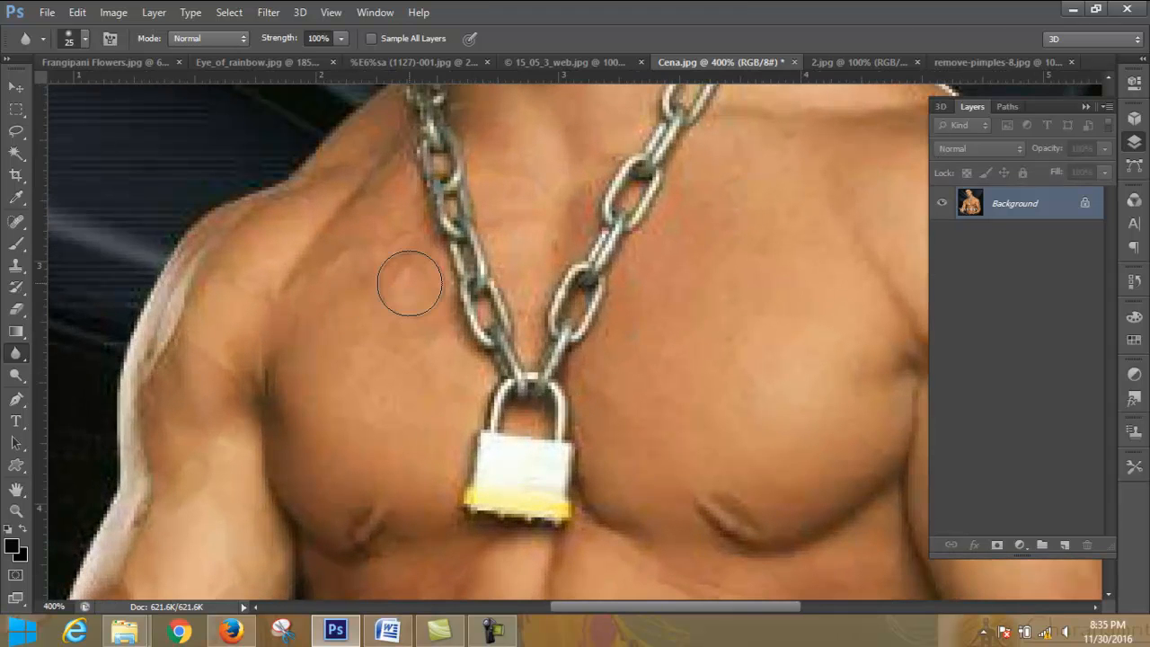
pyautogui.click(85, 40)
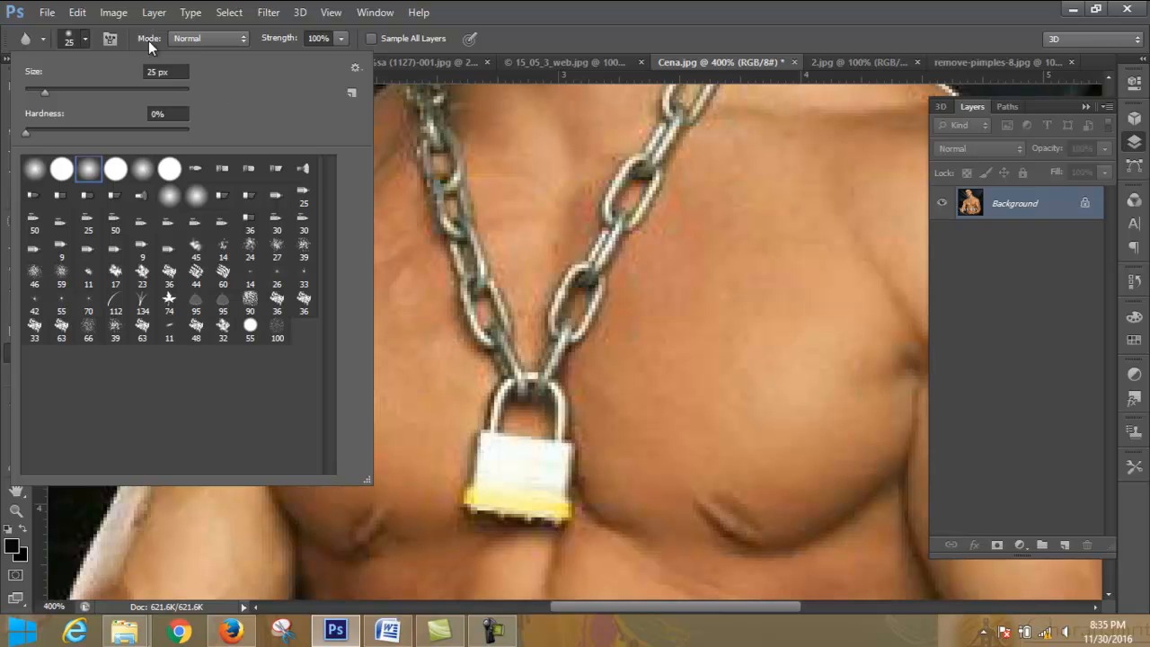
pyautogui.click(83, 38)
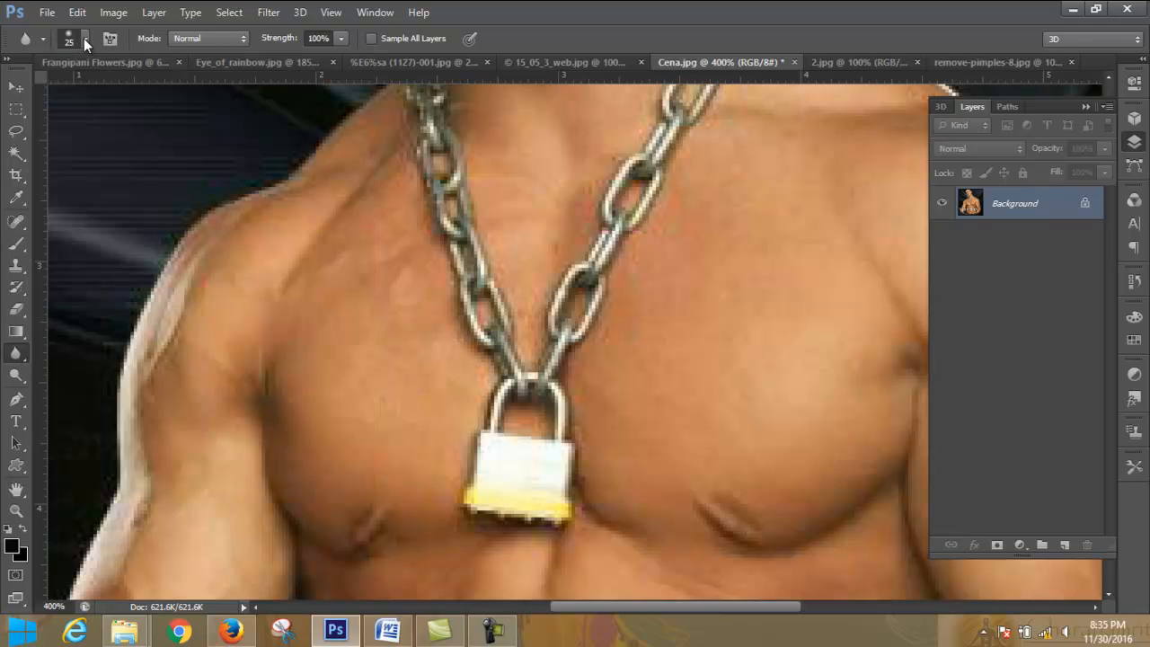
pyautogui.click(216, 36)
pyautogui.click(216, 34)
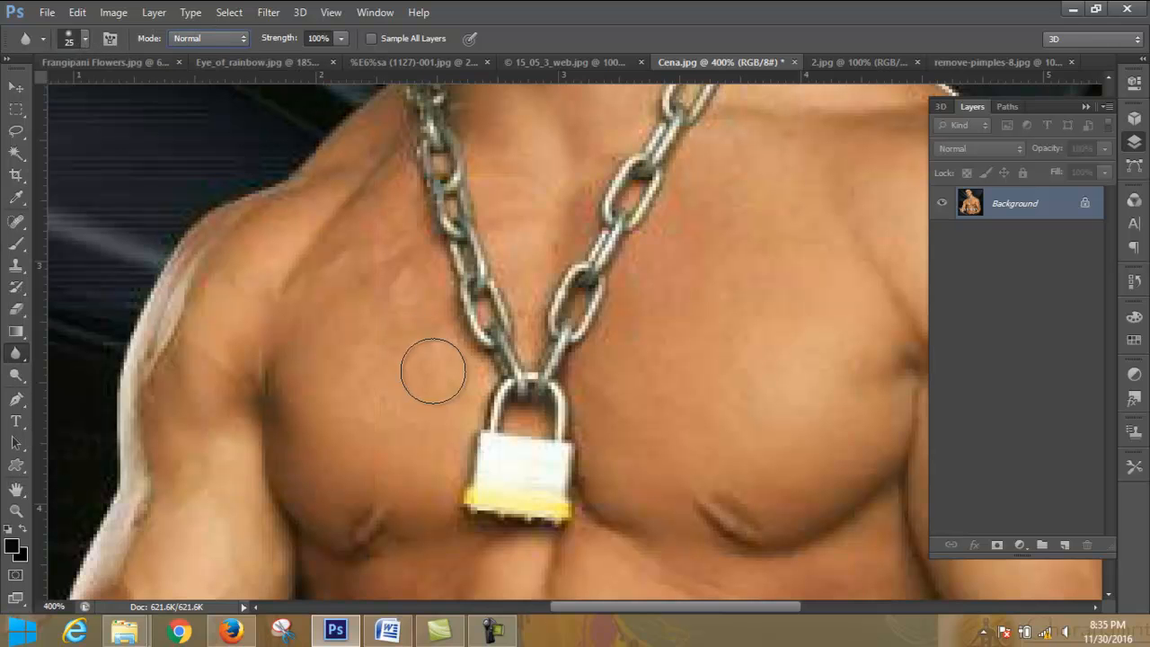
pyautogui.moveTo(418, 332)
pyautogui.mouseDown()
pyautogui.moveTo(477, 304)
pyautogui.moveTo(463, 309)
pyautogui.mouseUp()
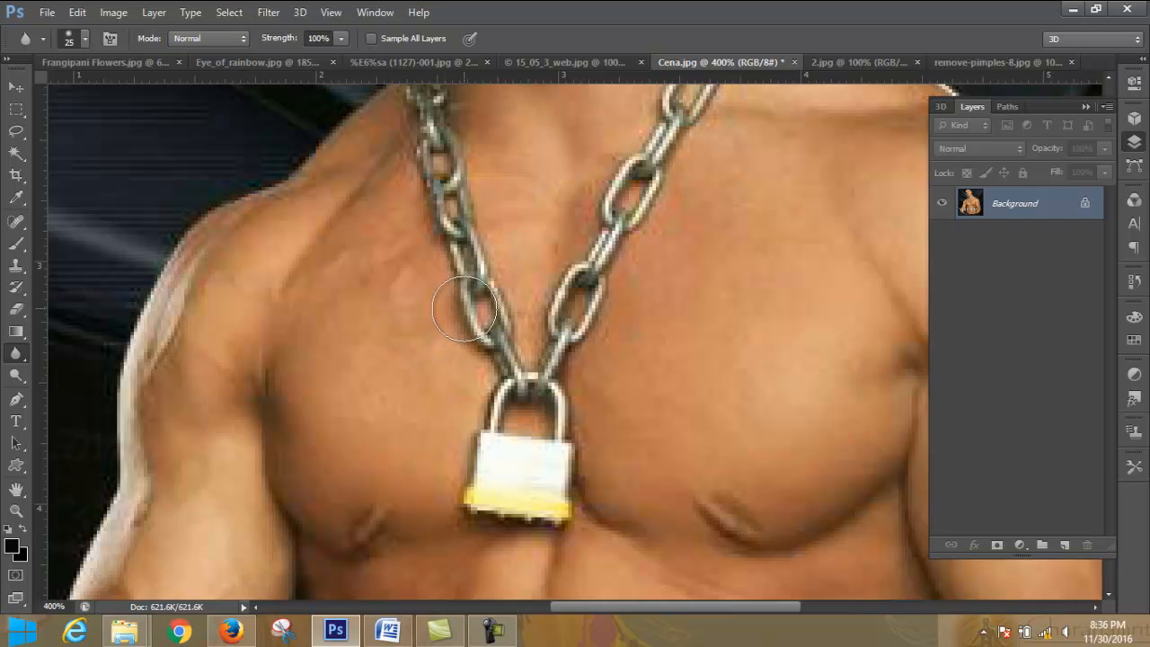
# - Set the Clone Stamp to a soft round 45 px brush with 0% hardness
pyautogui.click(15, 265)
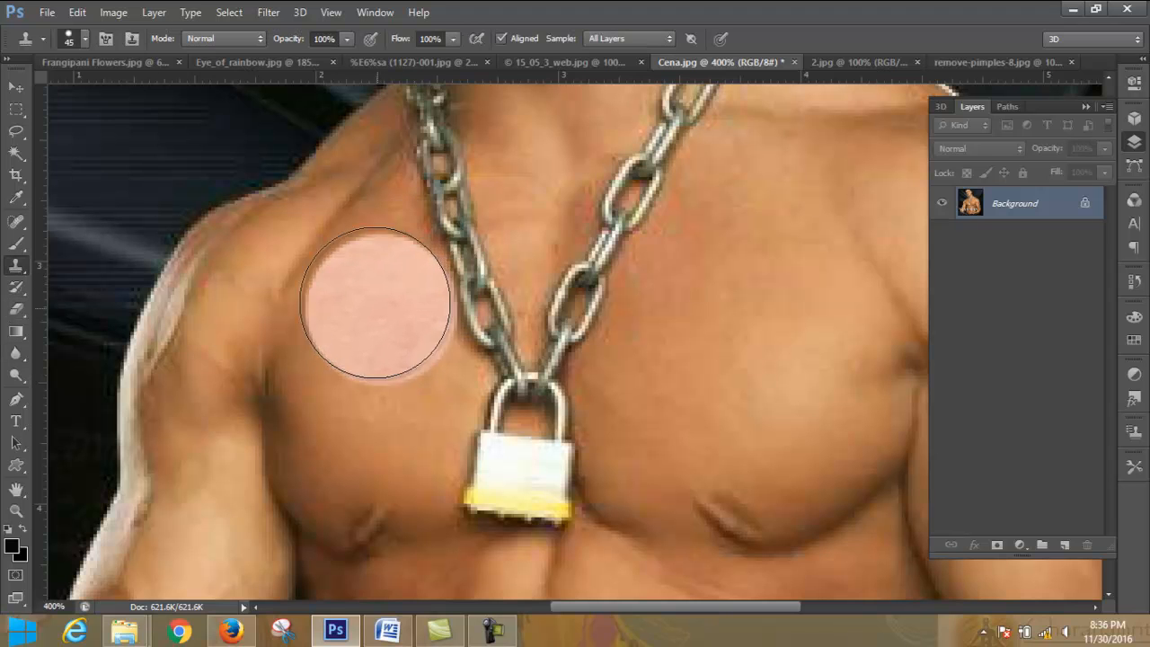
pyautogui.click(84, 39)
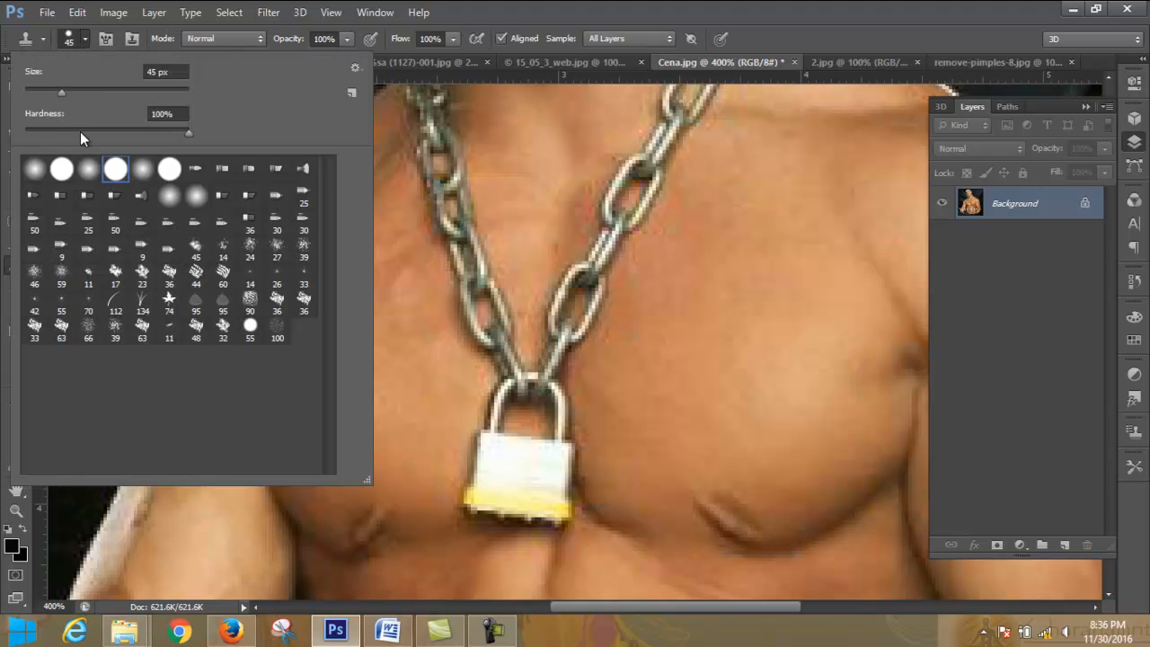
pyautogui.click(88, 168)
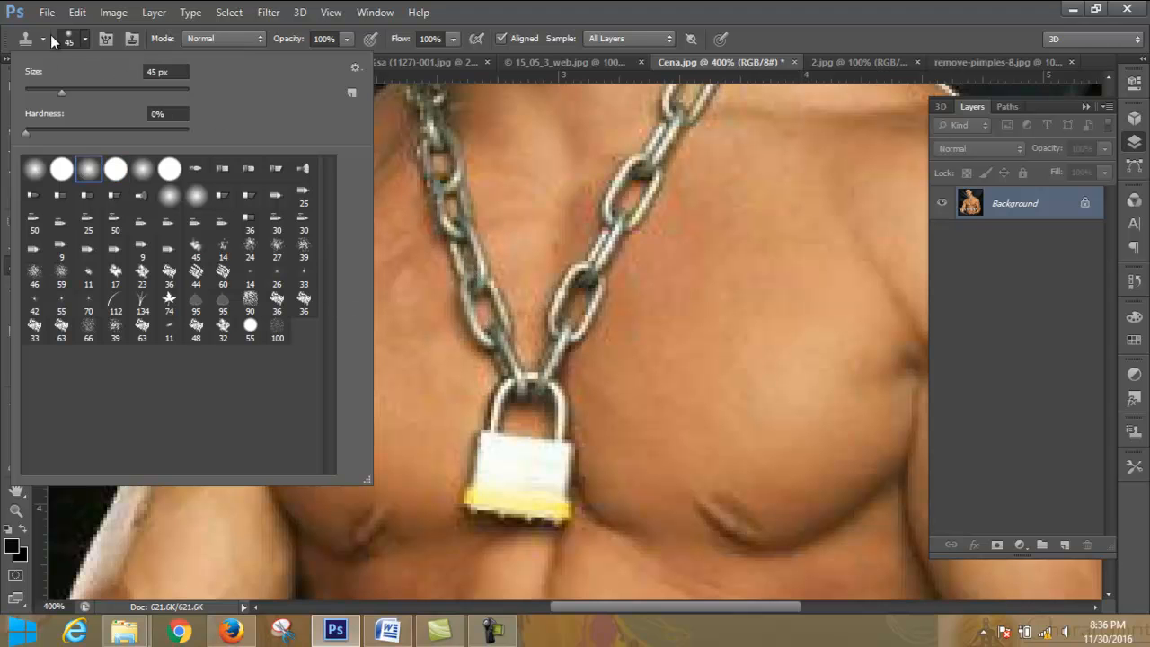
pyautogui.click(85, 39)
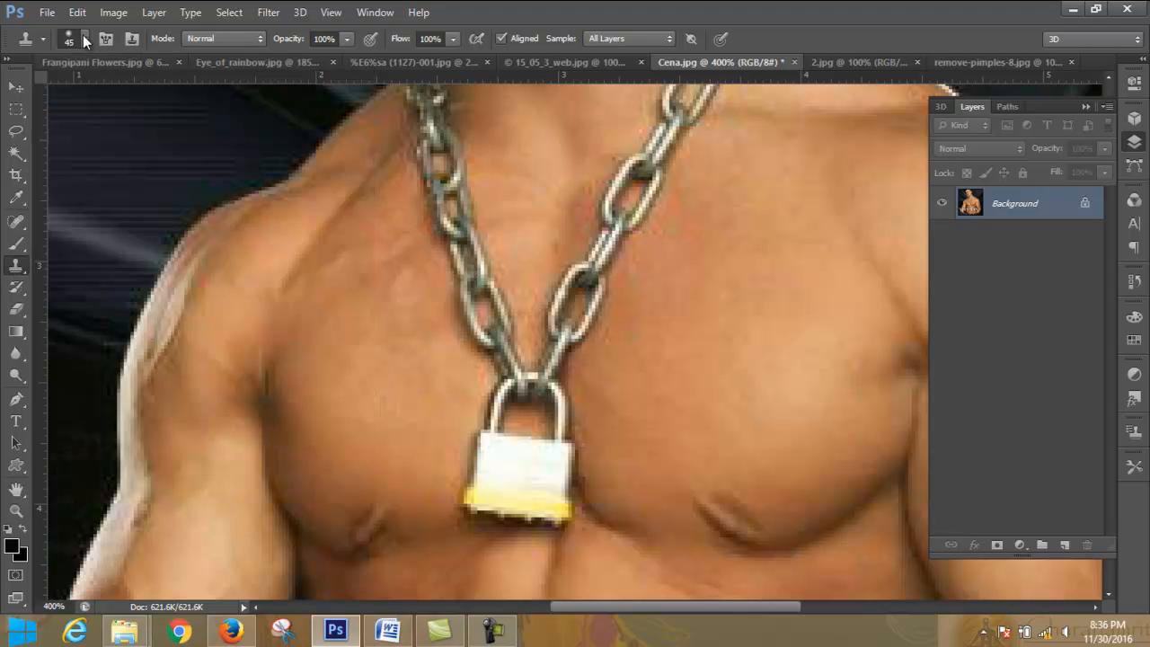
# - Clone chest skin over the middle of the chain's left strand and the stray link copy, reducing the brush to 20 px
pyautogui.keyDown('alt'); pyautogui.click(388, 326); pyautogui.keyUp('alt')
pyautogui.moveTo(418, 303)
pyautogui.mouseDown()
pyautogui.moveTo(455, 300)
pyautogui.moveTo(452, 231)
pyautogui.moveTo(488, 162)
pyautogui.moveTo(509, 167)
pyautogui.mouseUp()
pyautogui.press('[')
pyautogui.press('[')
pyautogui.press('[')
pyautogui.press('[')
pyautogui.press('[')
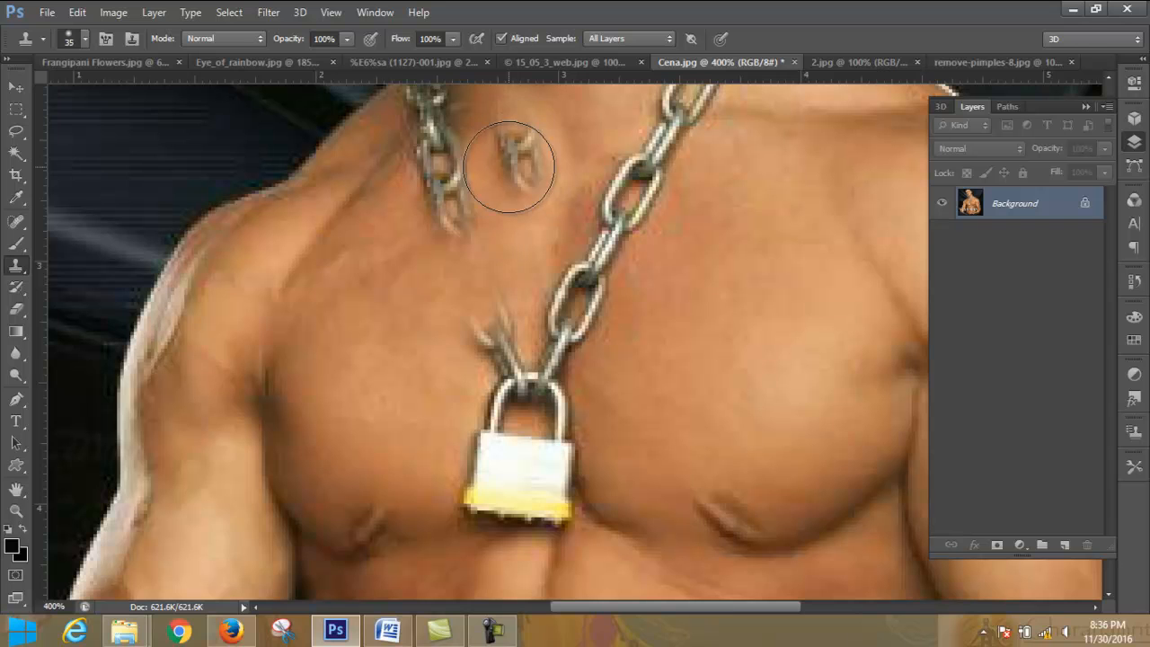
pyautogui.moveTo(509, 167); pyautogui.dragTo(459, 210)
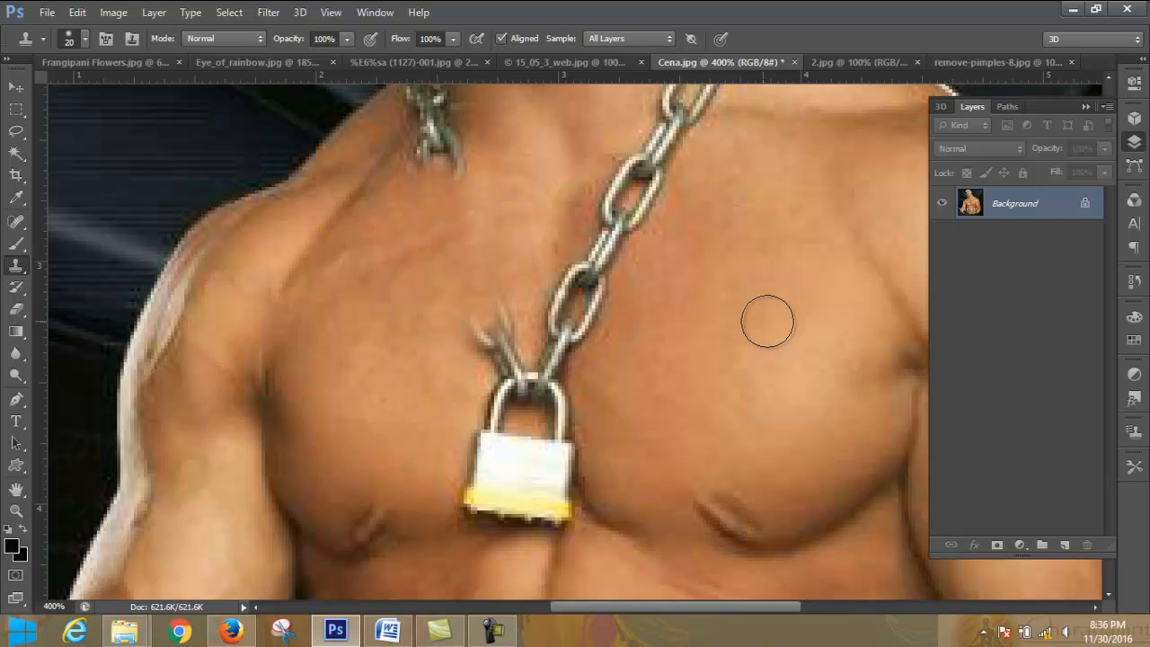
# - Clone chest skin over the loose left chain end above the padlock and the lowest large link of the right strand
pyautogui.keyDown('alt'); pyautogui.click(434, 347); pyautogui.keyUp('alt')
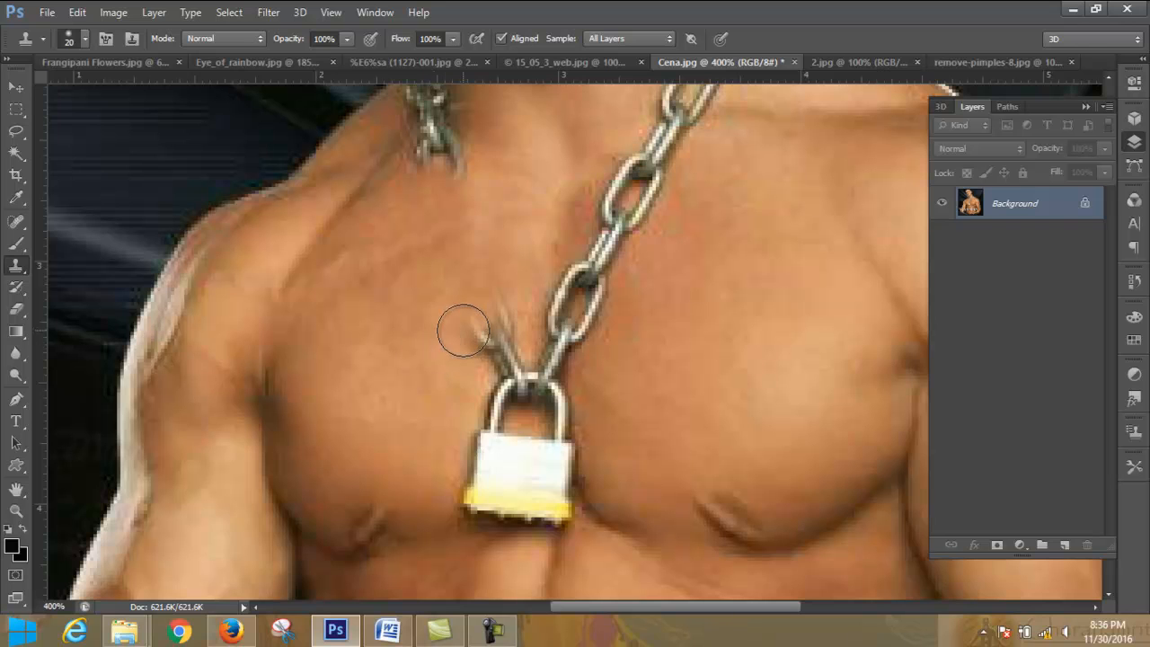
pyautogui.moveTo(466, 326); pyautogui.dragTo(471, 332)
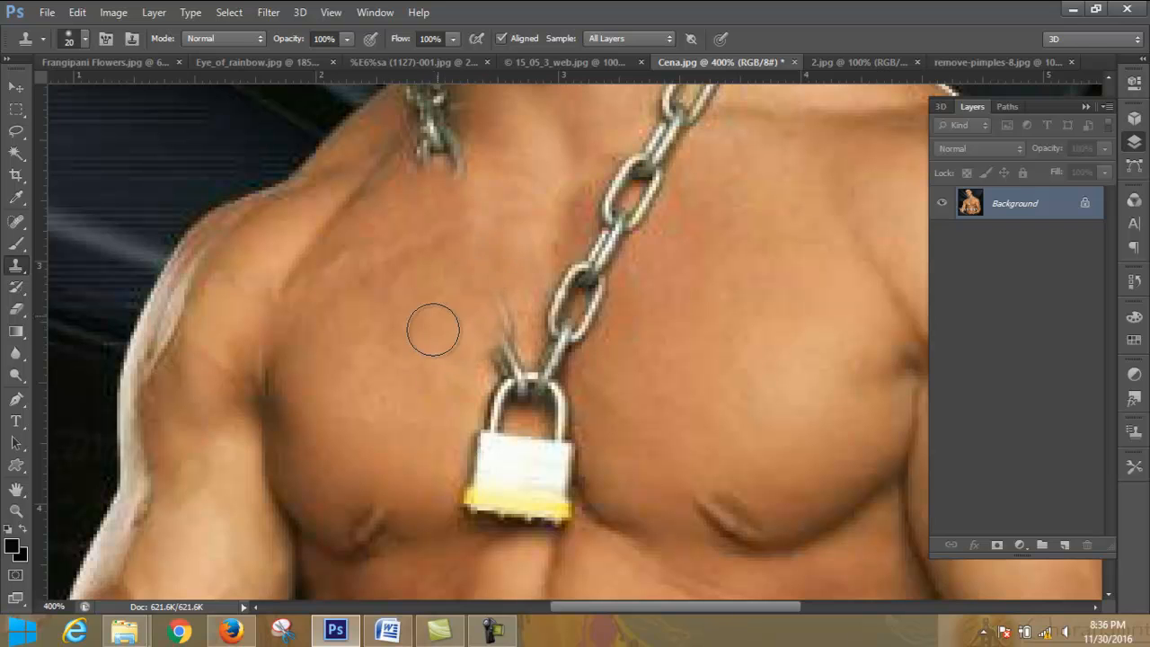
pyautogui.moveTo(485, 301); pyautogui.dragTo(491, 310)
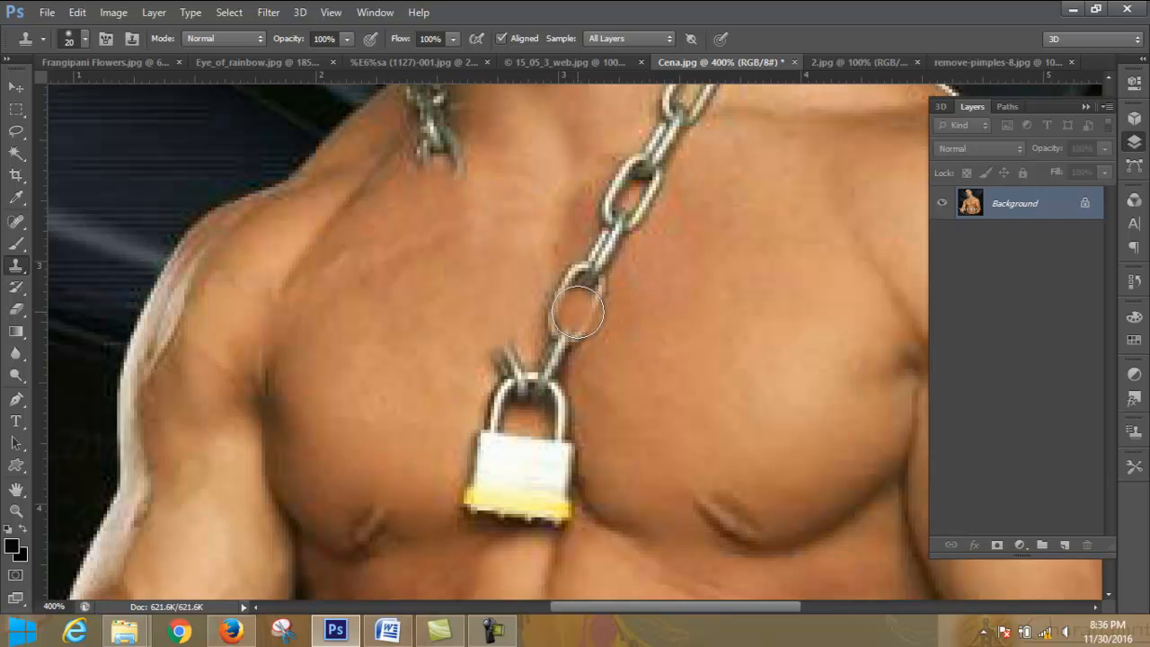
pyautogui.moveTo(578, 328)
pyautogui.mouseDown()
pyautogui.moveTo(593, 302)
pyautogui.moveTo(658, 284)
pyautogui.moveTo(563, 303)
pyautogui.moveTo(547, 265)
pyautogui.moveTo(549, 244)
pyautogui.moveTo(565, 249)
pyautogui.moveTo(542, 234)
pyautogui.mouseUp()
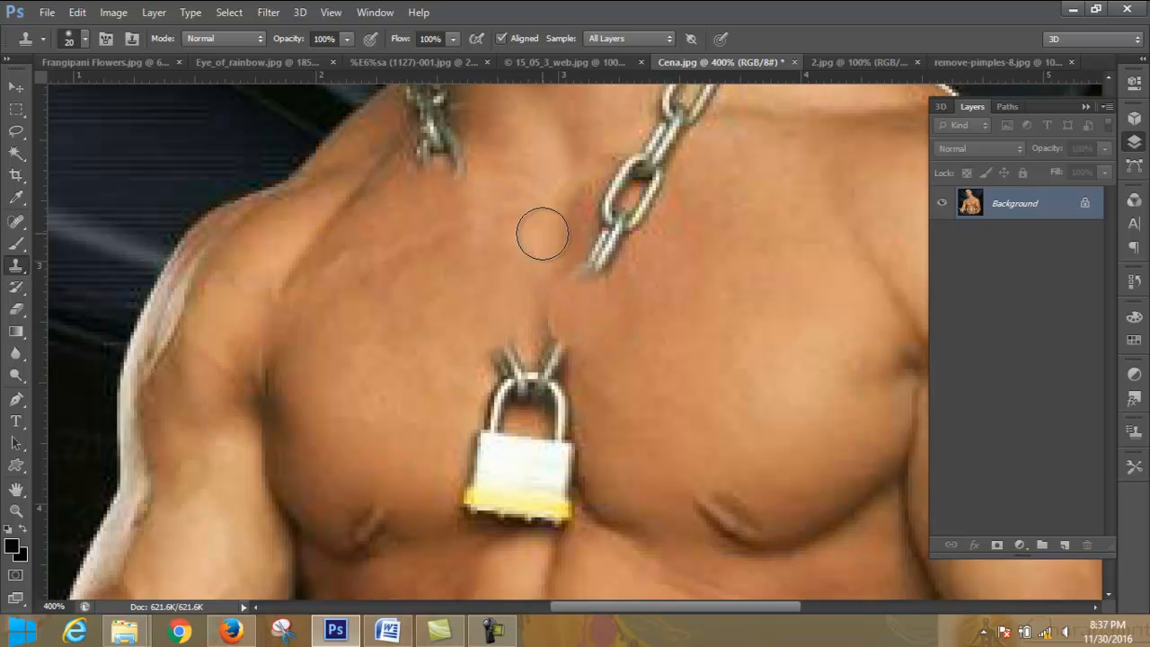
# - Clone skin over the narrow link joining the two open links of the chain's right strand
pyautogui.scroll(2, 597, 270)
pyautogui.scroll(1, 597, 269)
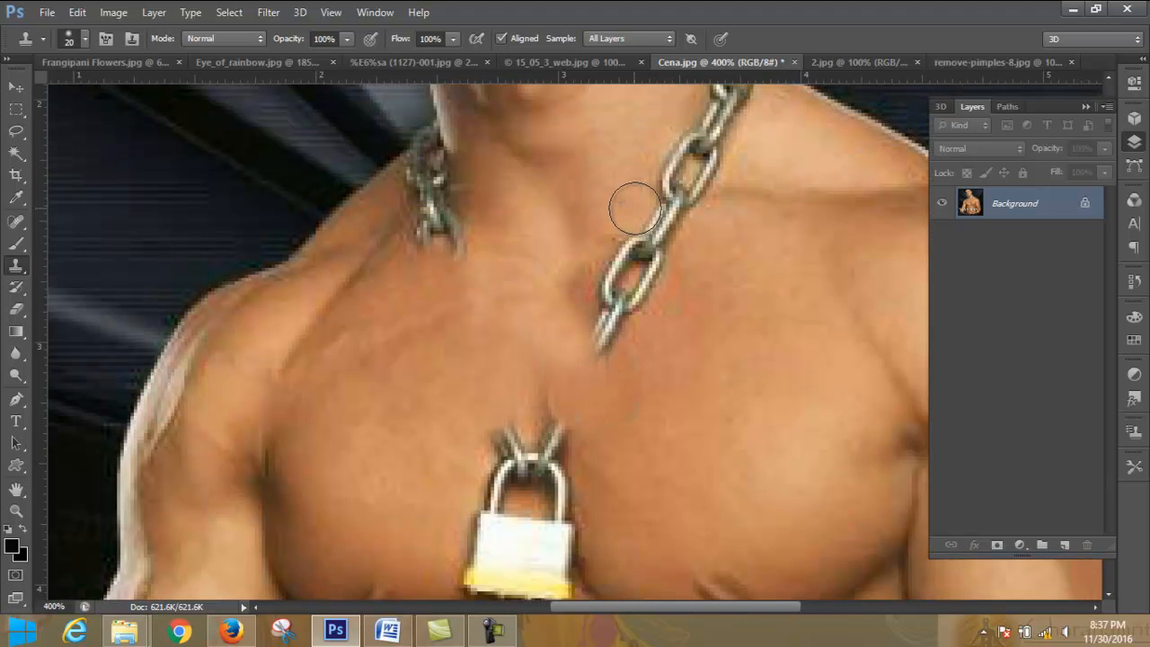
pyautogui.moveTo(642, 206)
pyautogui.mouseDown()
pyautogui.moveTo(647, 225)
pyautogui.moveTo(679, 244)
pyautogui.moveTo(667, 238)
pyautogui.mouseUp()
pyautogui.keyDown('alt'); pyautogui.click(709, 249); pyautogui.keyUp('alt')
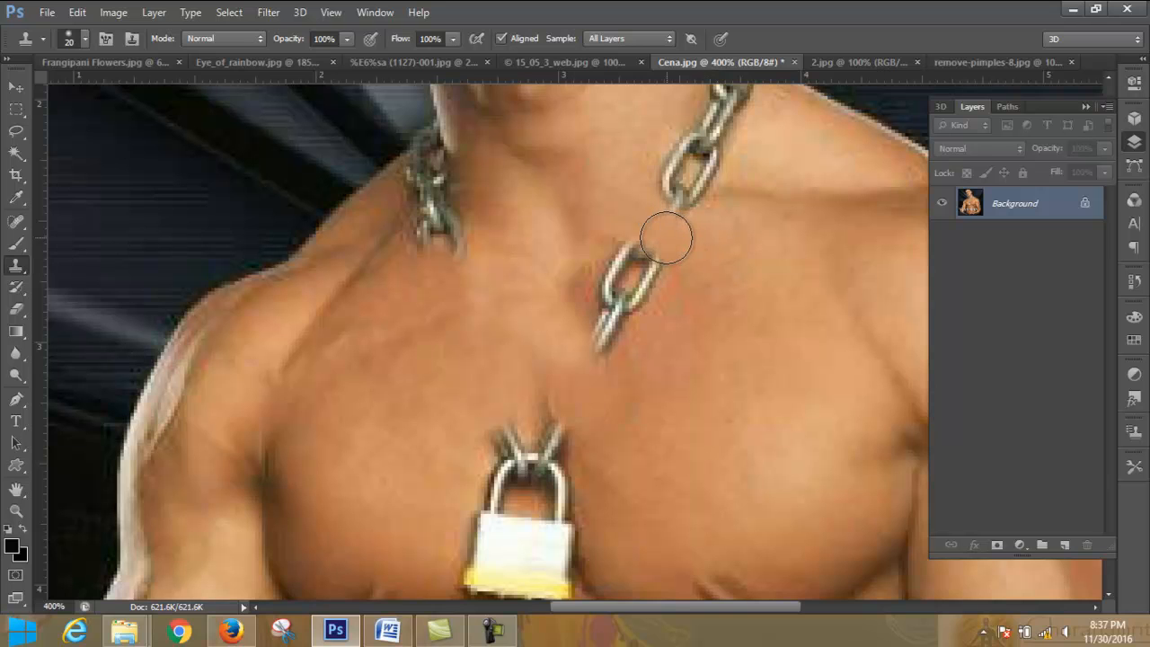
# - Resample clean neck skin and clone it over the upper open link of the chain's right strand
pyautogui.click(644, 153)
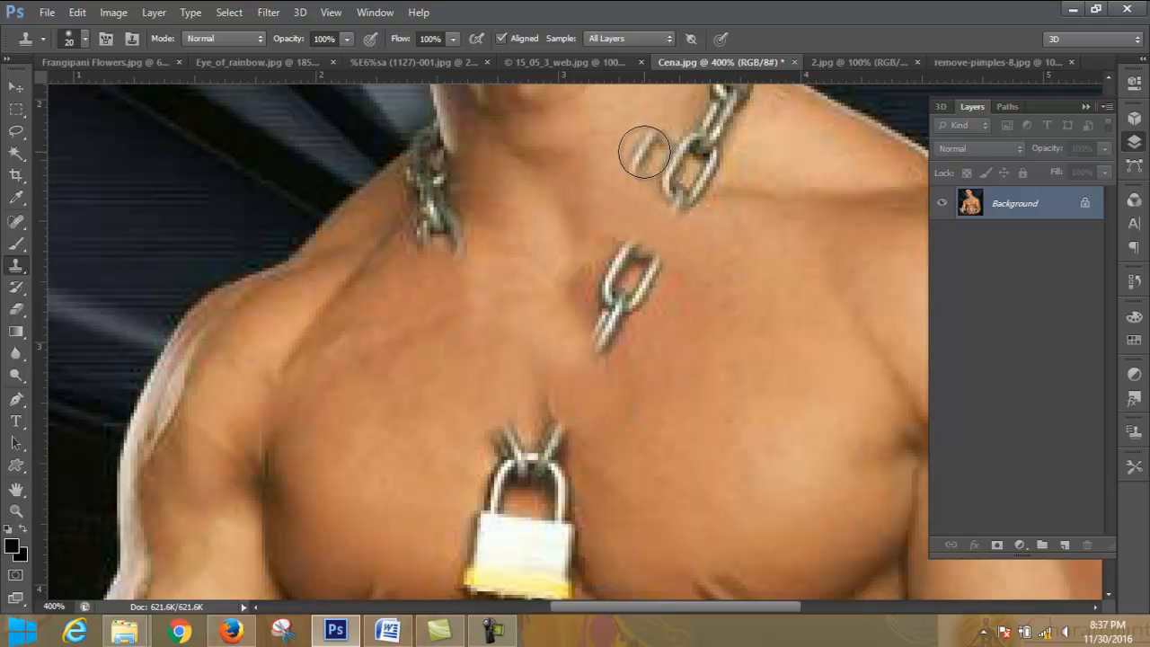
pyautogui.press('alt')
pyautogui.hotkey('ctrl', 'z')
pyautogui.keyDown('alt'); pyautogui.click(636, 144); pyautogui.keyUp('alt')
pyautogui.click(663, 162)
pyautogui.moveTo(663, 163)
pyautogui.mouseDown()
pyautogui.moveTo(675, 192)
pyautogui.moveTo(698, 198)
pyautogui.moveTo(706, 182)
pyautogui.mouseUp()
pyautogui.keyDown('alt'); pyautogui.click(731, 225); pyautogui.keyUp('alt')
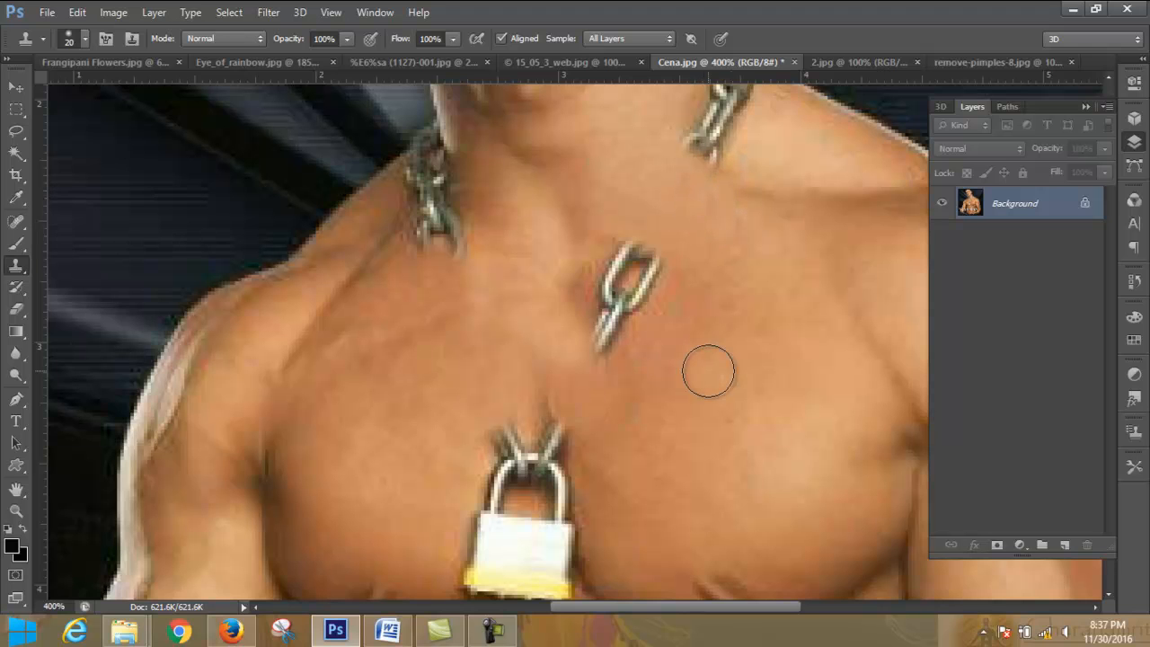
# - Clone nearby skin over the isolated chain link in the middle of the upper chest, including its leftover edge
pyautogui.scroll(2, 709, 371)
pyautogui.scroll(1, 765, 357)
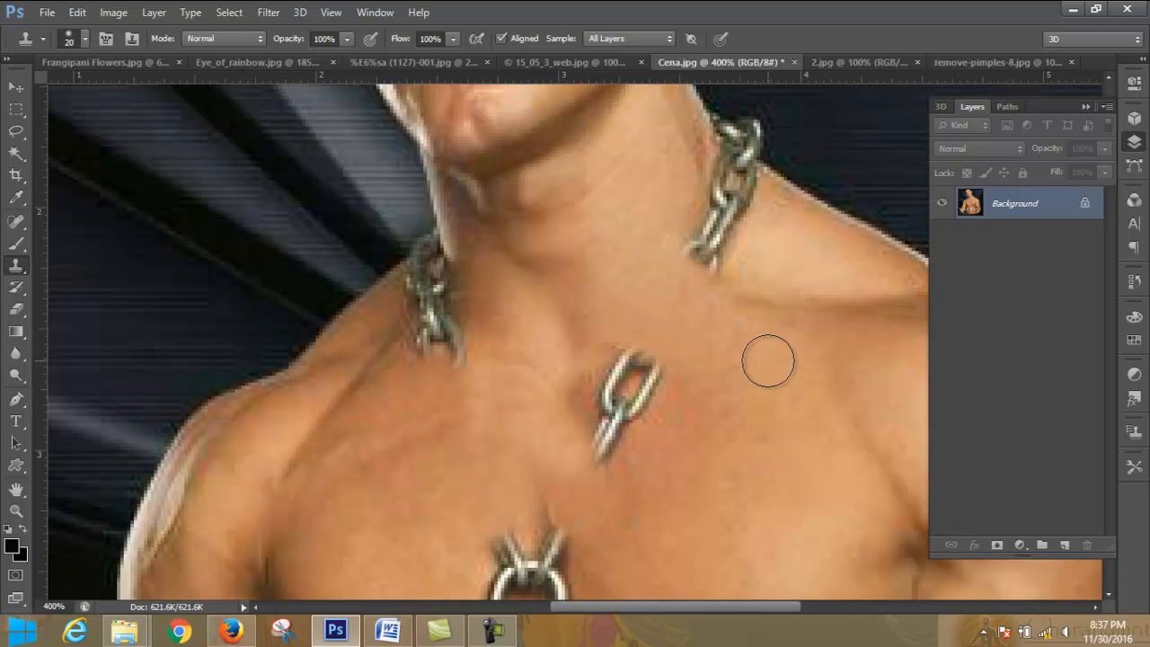
pyautogui.keyDown('alt'); pyautogui.click(702, 378); pyautogui.keyUp('alt')
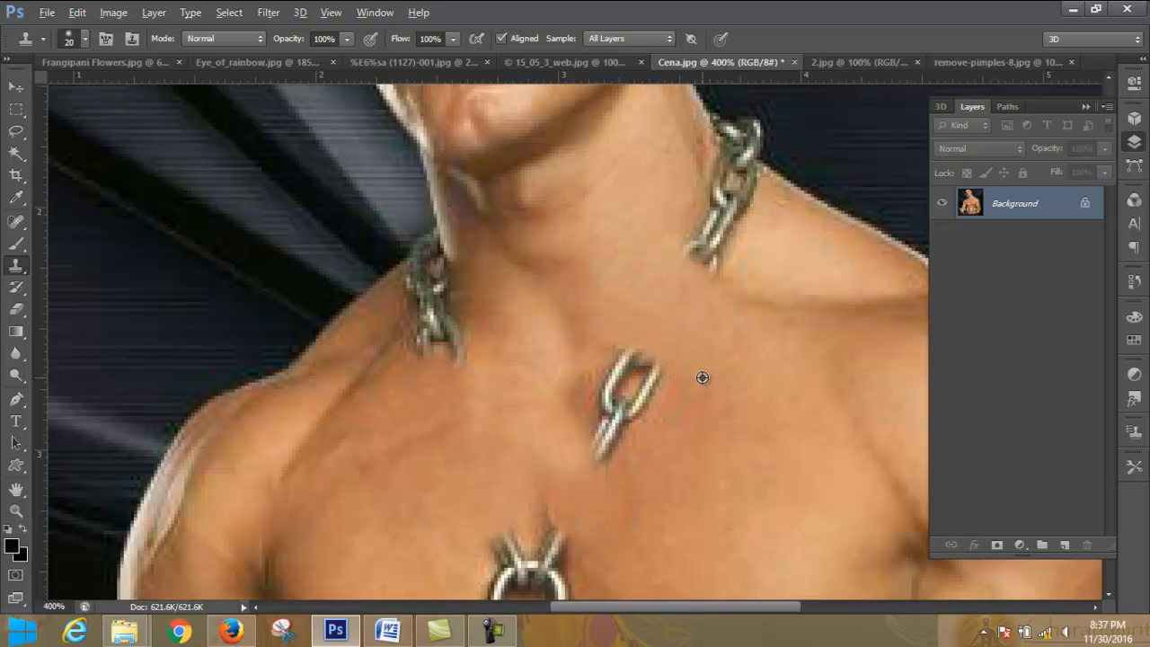
pyautogui.click(651, 367)
pyautogui.click(639, 380)
pyautogui.moveTo(639, 382); pyautogui.dragTo(610, 436)
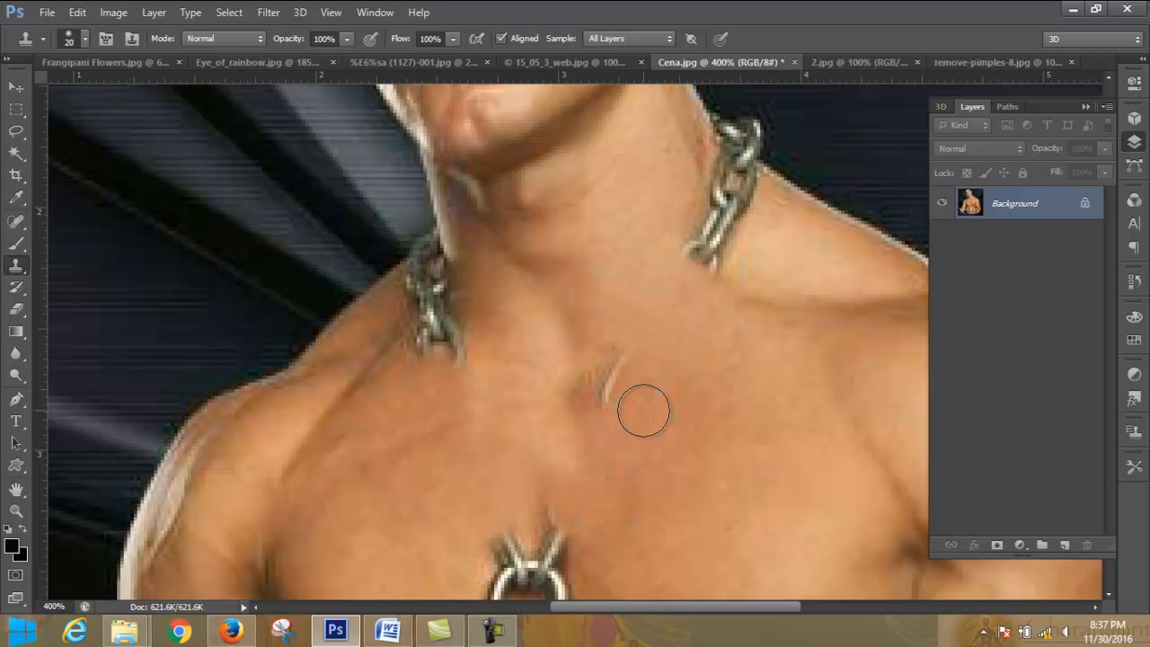
pyautogui.keyDown('alt'); pyautogui.click(632, 313); pyautogui.keyUp('alt')
pyautogui.moveTo(621, 345); pyautogui.dragTo(606, 391)
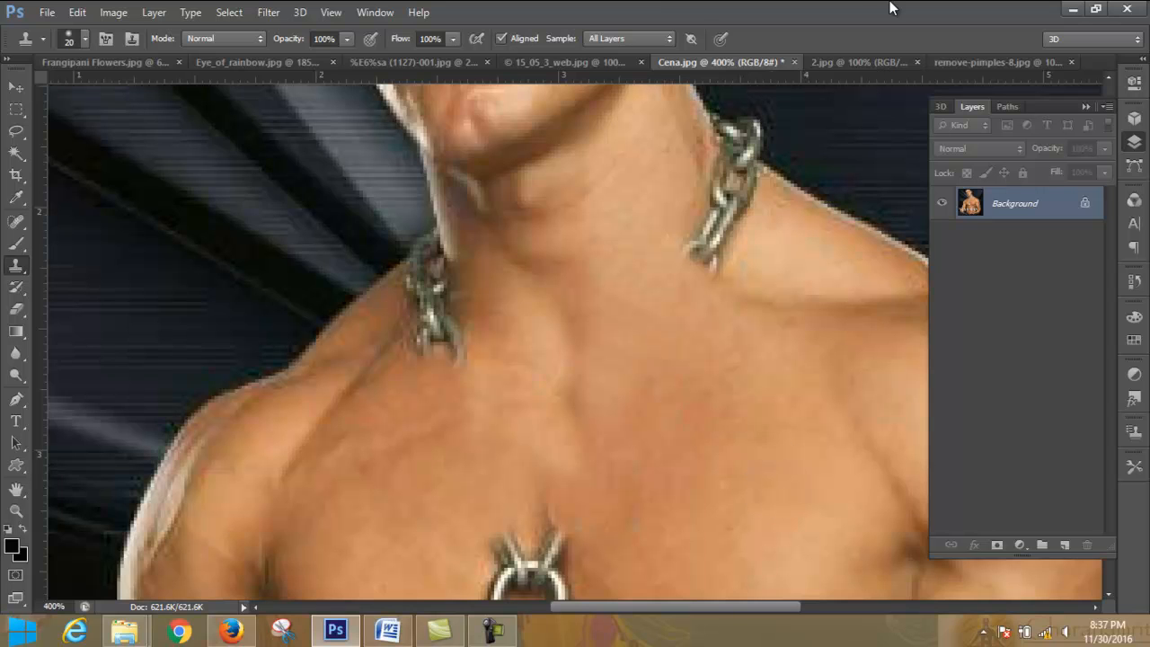
# - Examine the chain removal on the whole figure and close up around the padlock
pyautogui.hotkey('ctrl', '-')
pyautogui.hotkey('ctrl', '-')
pyautogui.hotkey('ctrl', '-')
pyautogui.hotkey('ctrl', '-')
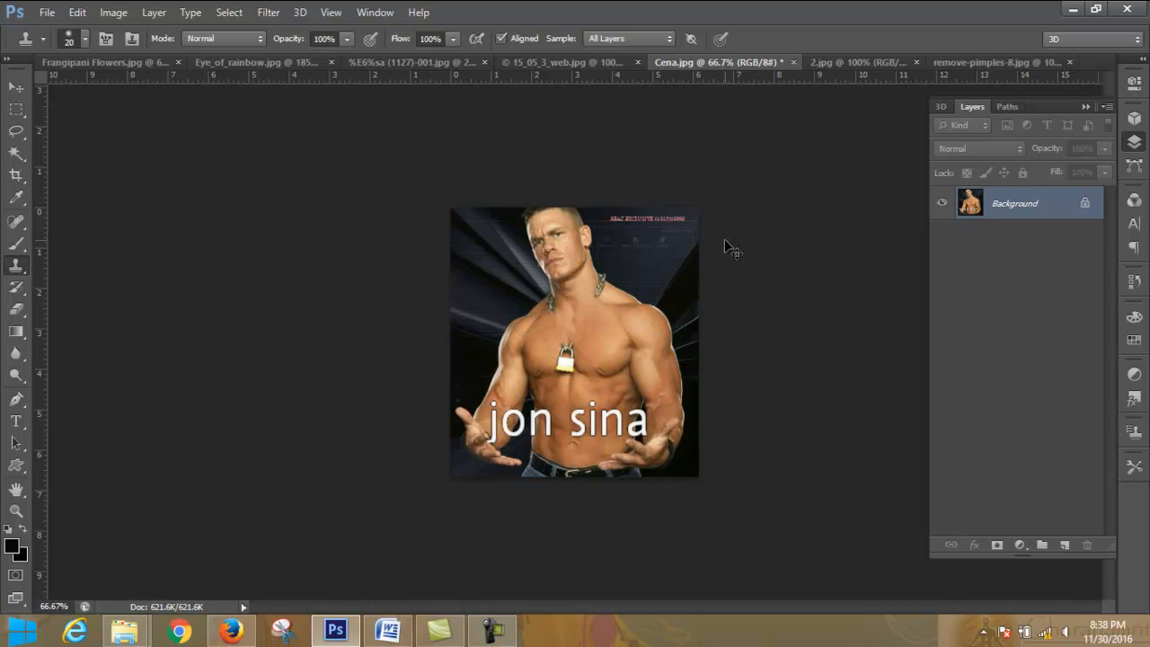
pyautogui.hotkey('ctrl', '+')
pyautogui.hotkey('ctrl', '+')
pyautogui.hotkey('ctrl', '+')
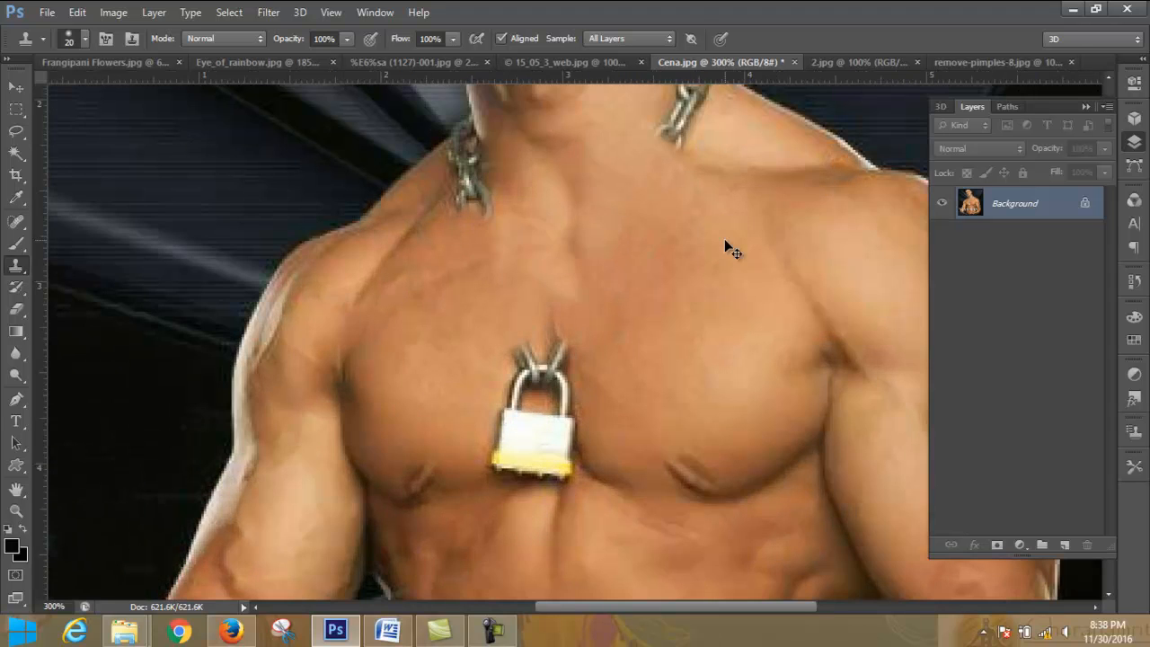
# - Set the Clone Stamp opacity to 33% and enlarge its brush to 175 pixels
pyautogui.hotkey('ctrl', '-')
pyautogui.hotkey('ctrl', '-')
pyautogui.hotkey('ctrl', '-')
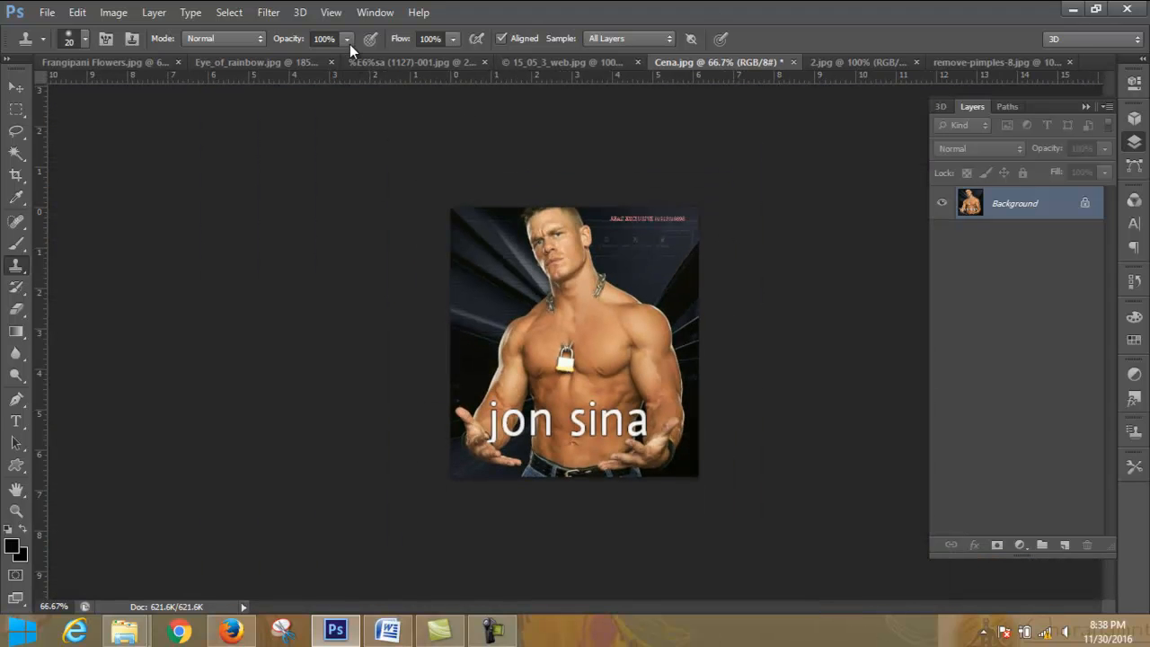
pyautogui.click(350, 44)
pyautogui.click(350, 39)
pyautogui.click(351, 40)
pyautogui.click(347, 39)
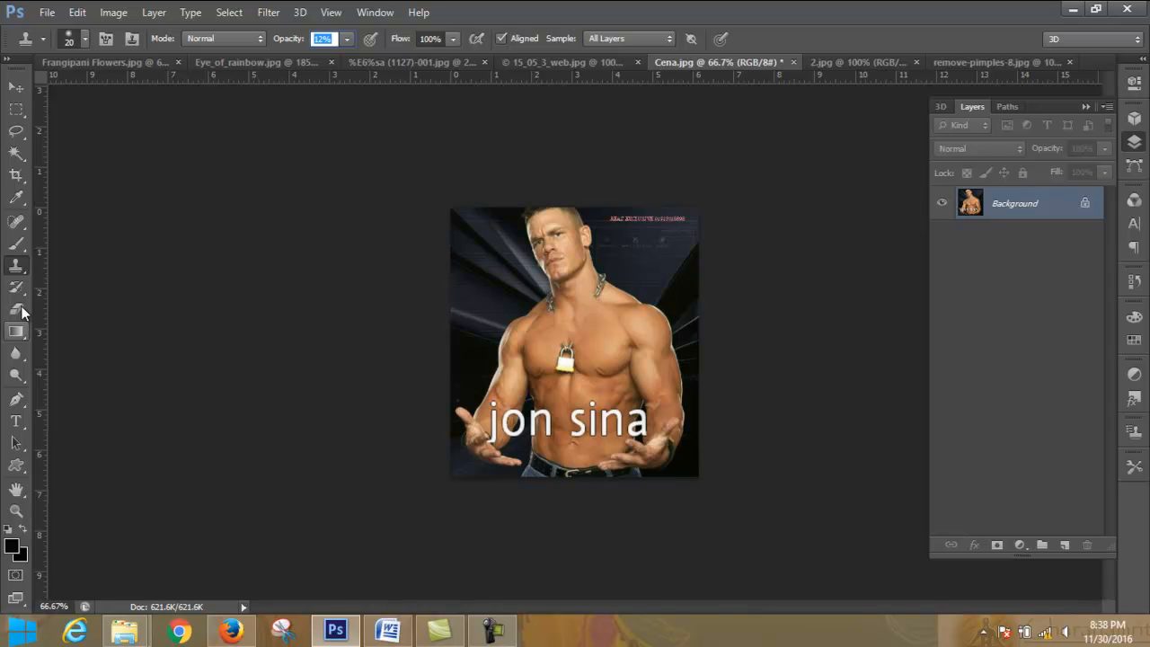
pyautogui.click(346, 40)
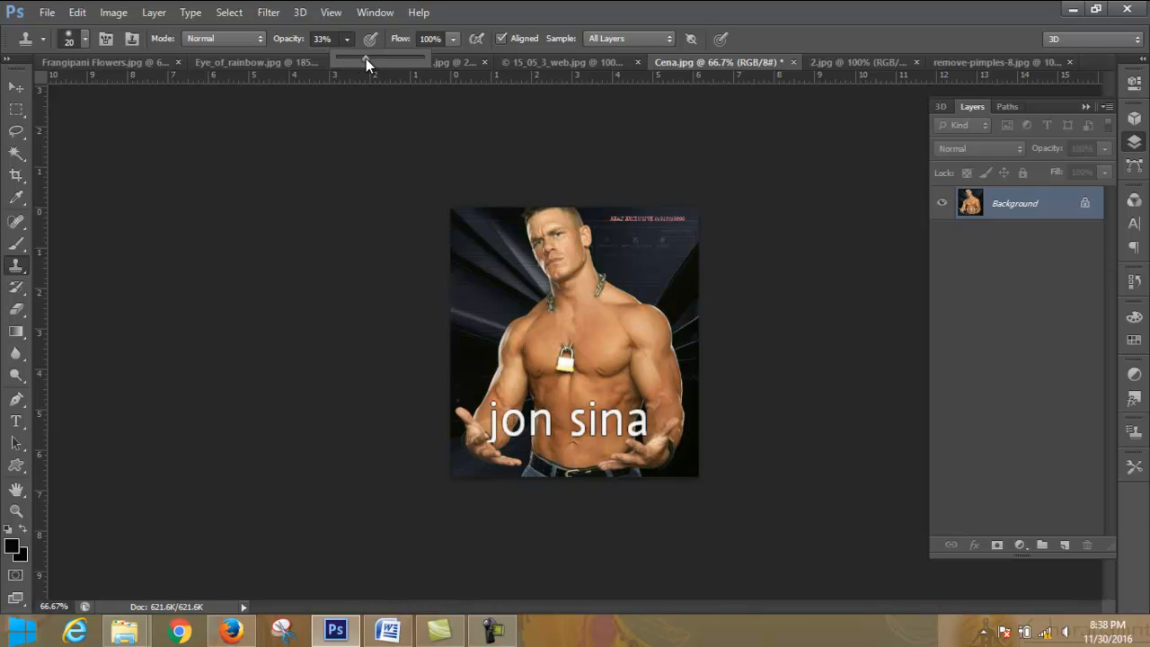
pyautogui.click(347, 39)
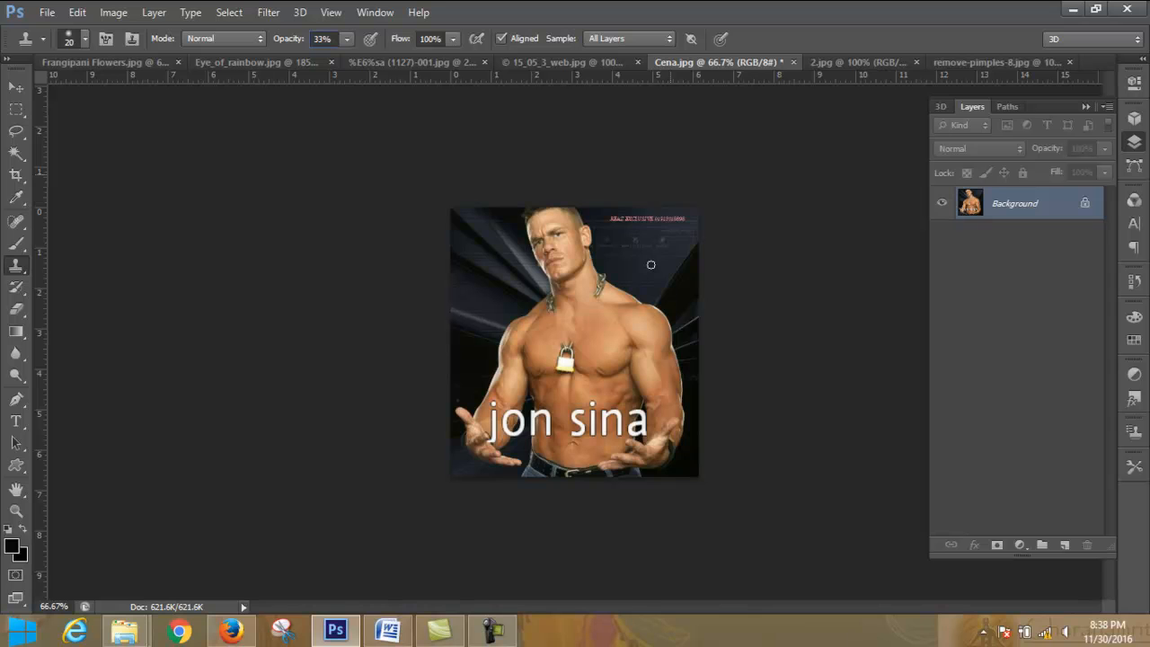
pyautogui.press(']')
pyautogui.press(']')
pyautogui.press(']')
pyautogui.press(']')
pyautogui.press(']')
pyautogui.press(']')
pyautogui.press(']')
pyautogui.press(']')
pyautogui.press(']')
pyautogui.press(']')
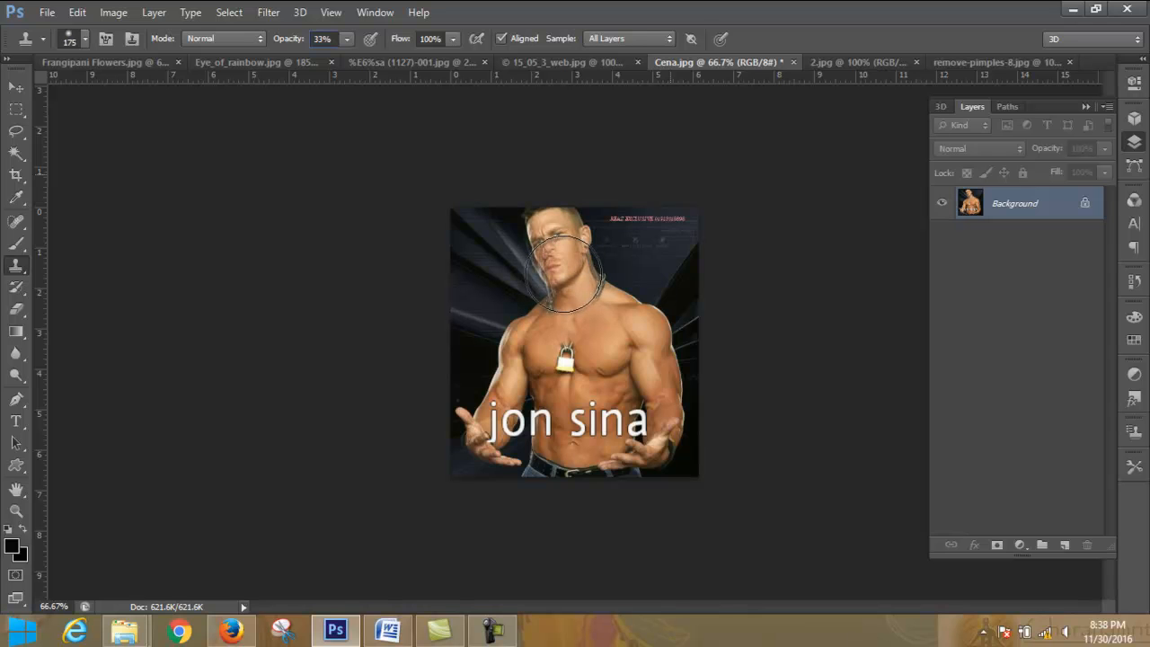
# - Sample the man's face and clone a translucent copy of the head onto the dark background at the picture's upper right
pyautogui.keyDown('alt'); pyautogui.click(564, 274); pyautogui.keyUp('alt')
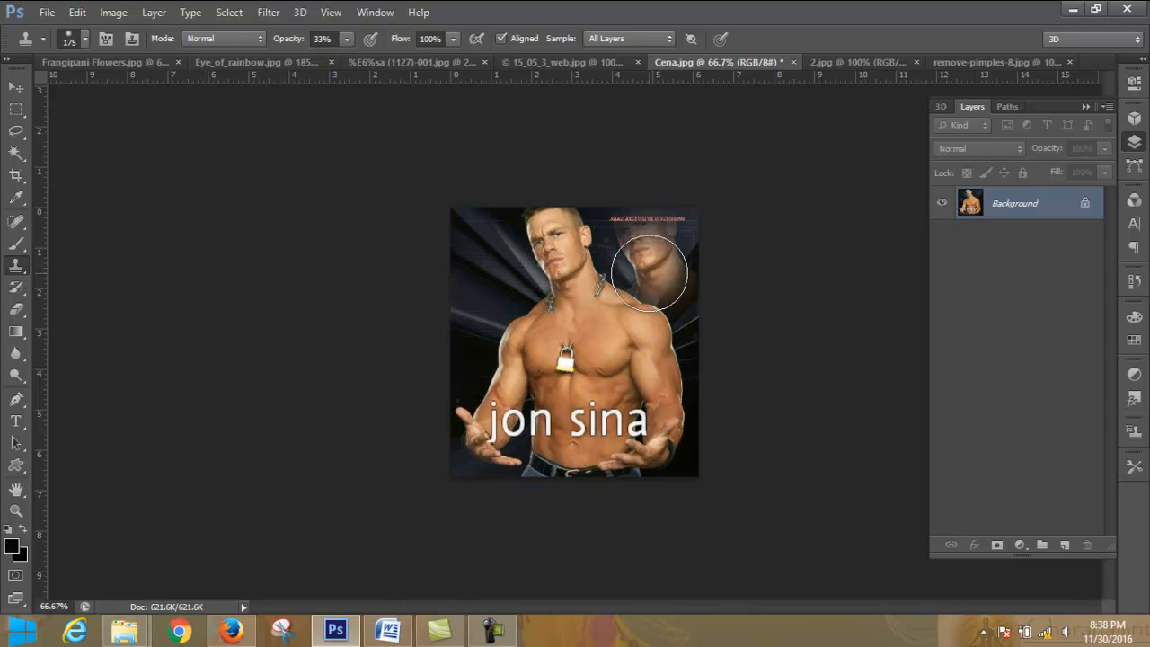
pyautogui.click(653, 273)
pyautogui.click(650, 254)
pyautogui.click(648, 248)
pyautogui.click(645, 240)
pyautogui.click(643, 237)
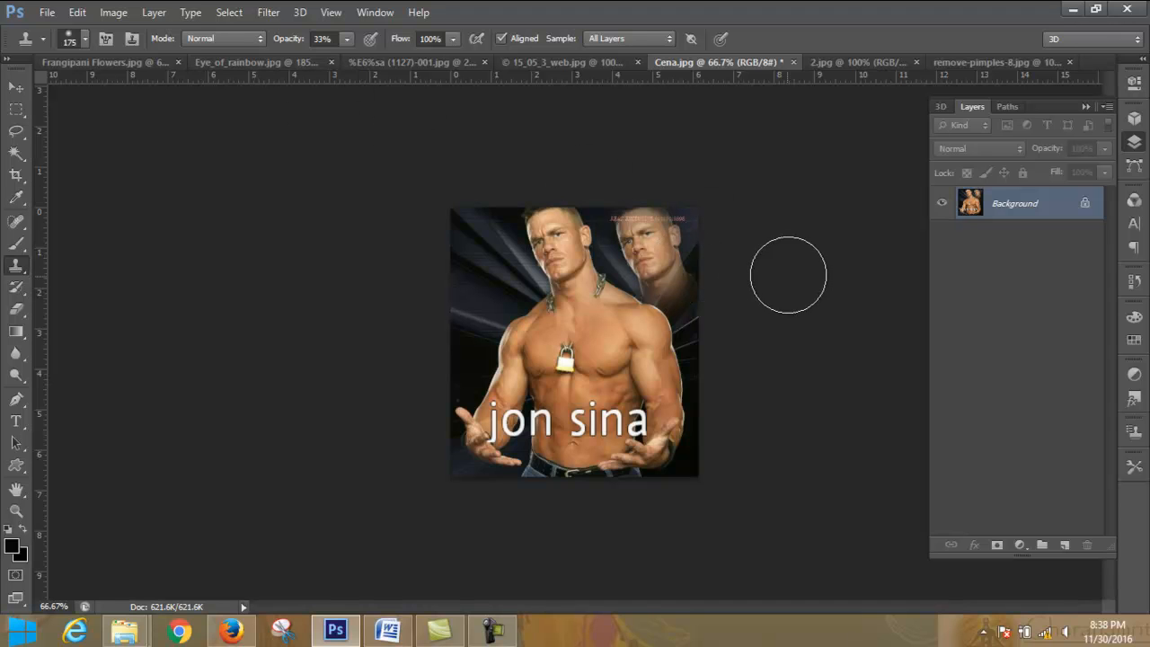
# - Resample the original face and clone a second translucent head onto the dark background left of the figure
pyautogui.click(572, 363)
pyautogui.hotkey('ctrl', 'z')
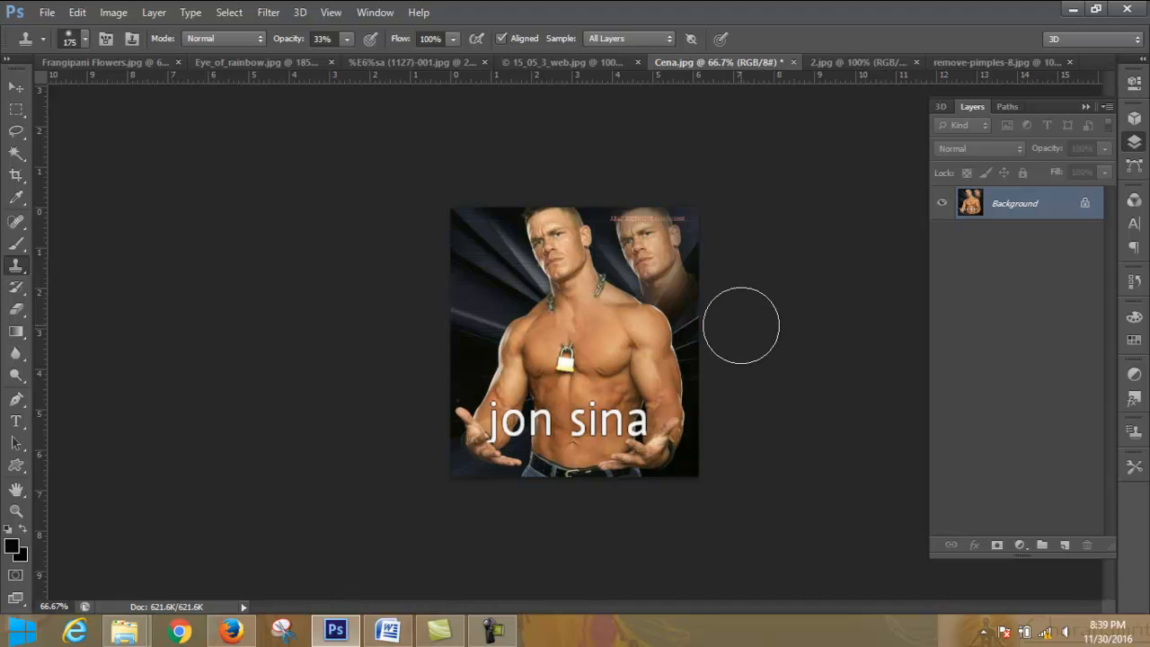
pyautogui.click(560, 248)
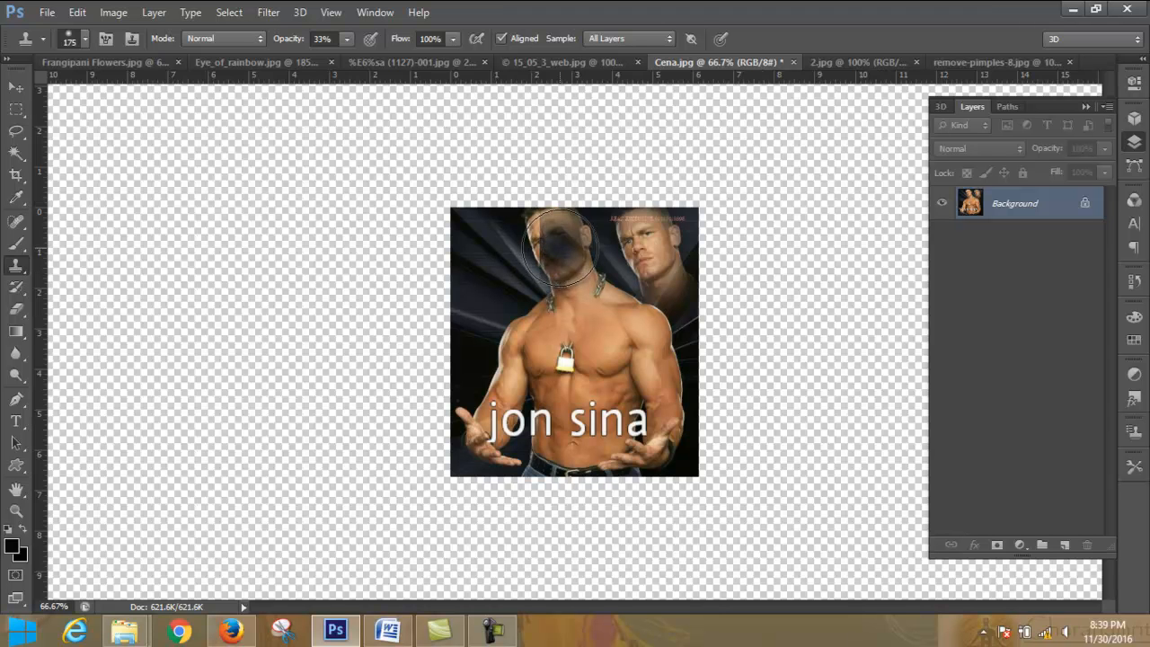
pyautogui.keyDown('alt'); pyautogui.click(560, 248); pyautogui.keyUp('alt')
pyautogui.click(481, 277)
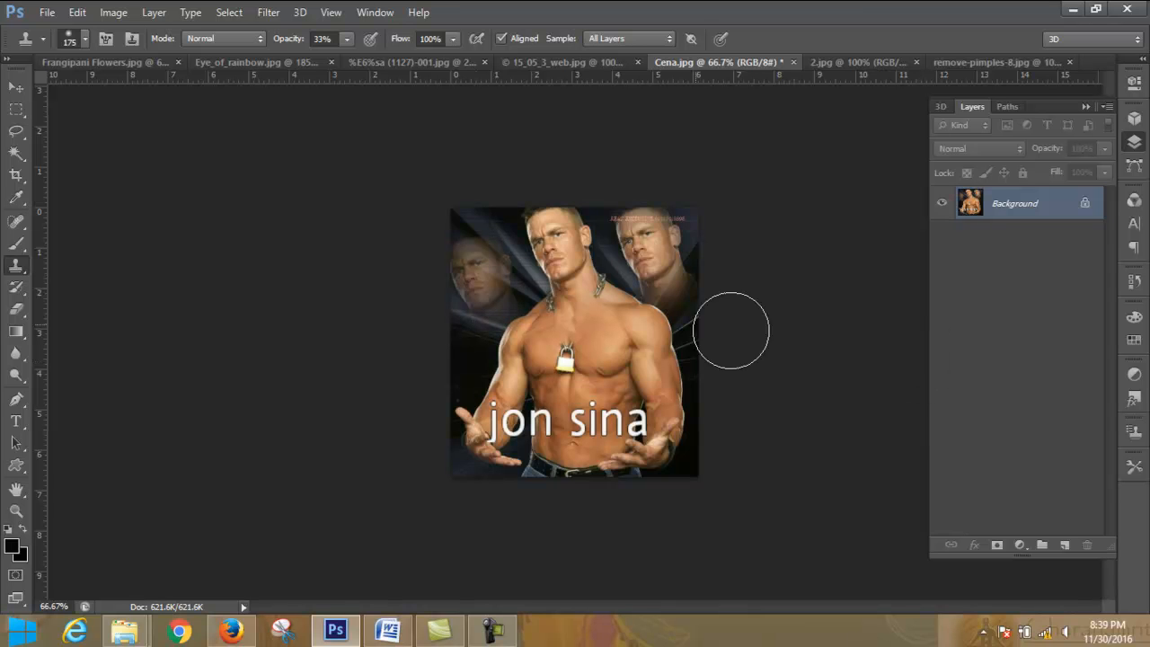
pyautogui.click(504, 279)
pyautogui.click(479, 275)
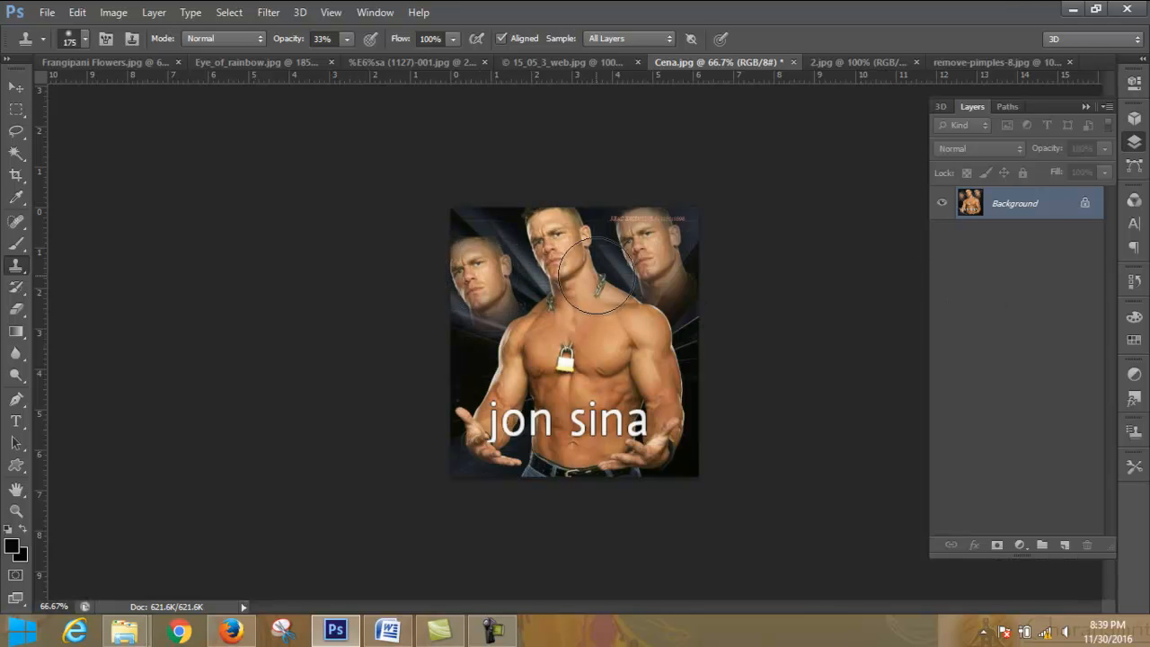
# - Set the Clone Stamp opacity to 100% and clone the padlock over the middle of the "jon sina" lettering
pyautogui.click(346, 39)
pyautogui.moveTo(347, 57); pyautogui.dragTo(405, 58)
pyautogui.moveTo(551, 180); pyautogui.dragTo(555, 241)
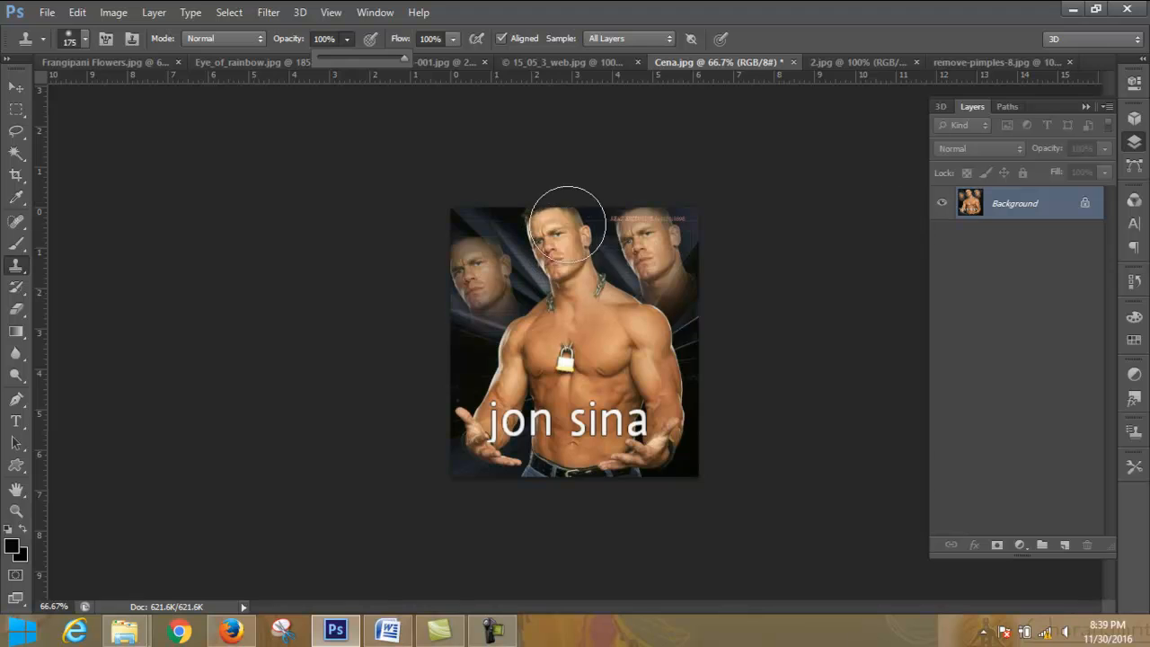
pyautogui.keyDown('alt'); pyautogui.click(569, 244); pyautogui.keyUp('alt')
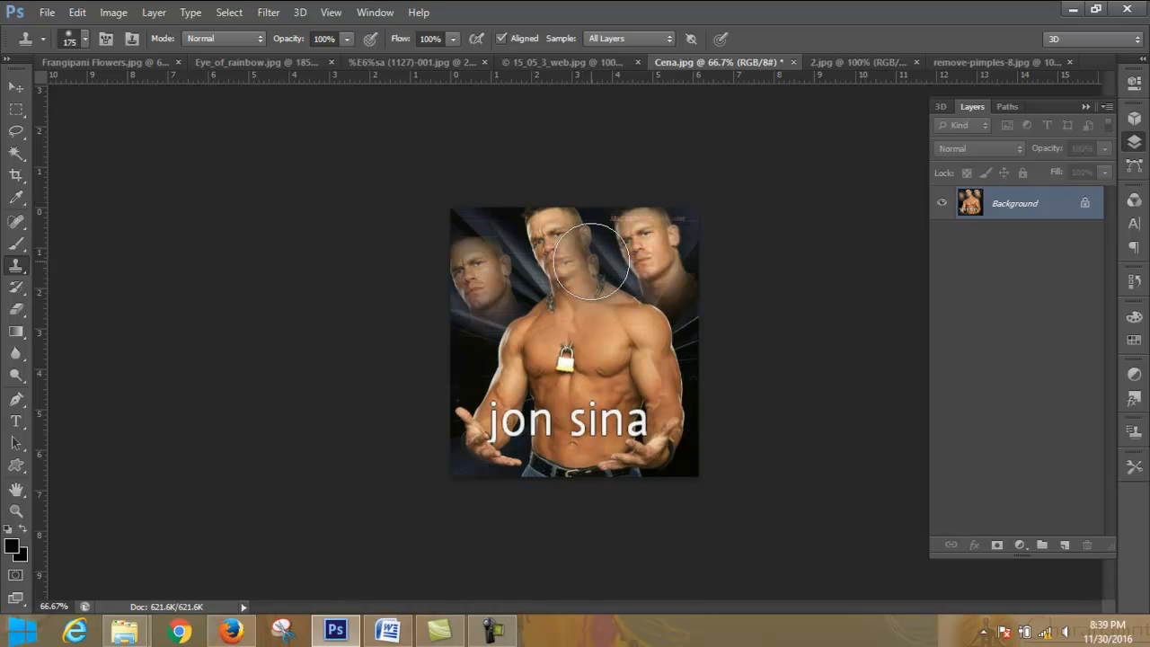
pyautogui.click(453, 39)
pyautogui.click(456, 38)
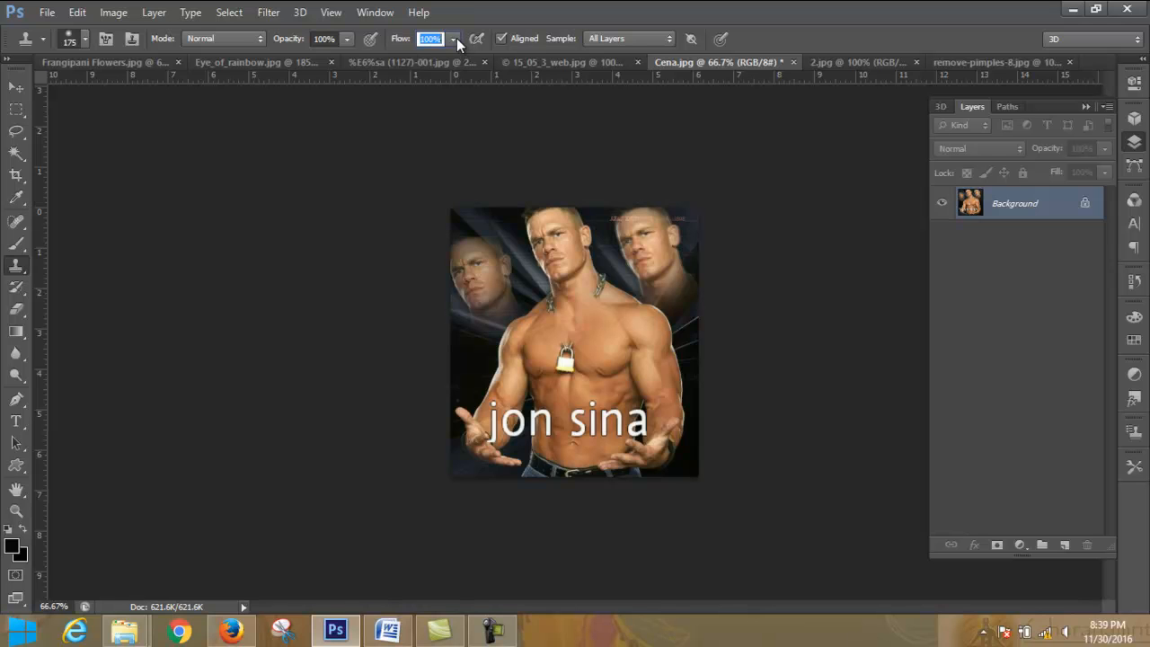
pyautogui.click(571, 357)
pyautogui.moveTo(581, 420)
pyautogui.mouseDown()
pyautogui.moveTo(595, 419)
pyautogui.moveTo(591, 432)
pyautogui.moveTo(568, 419)
pyautogui.mouseUp()
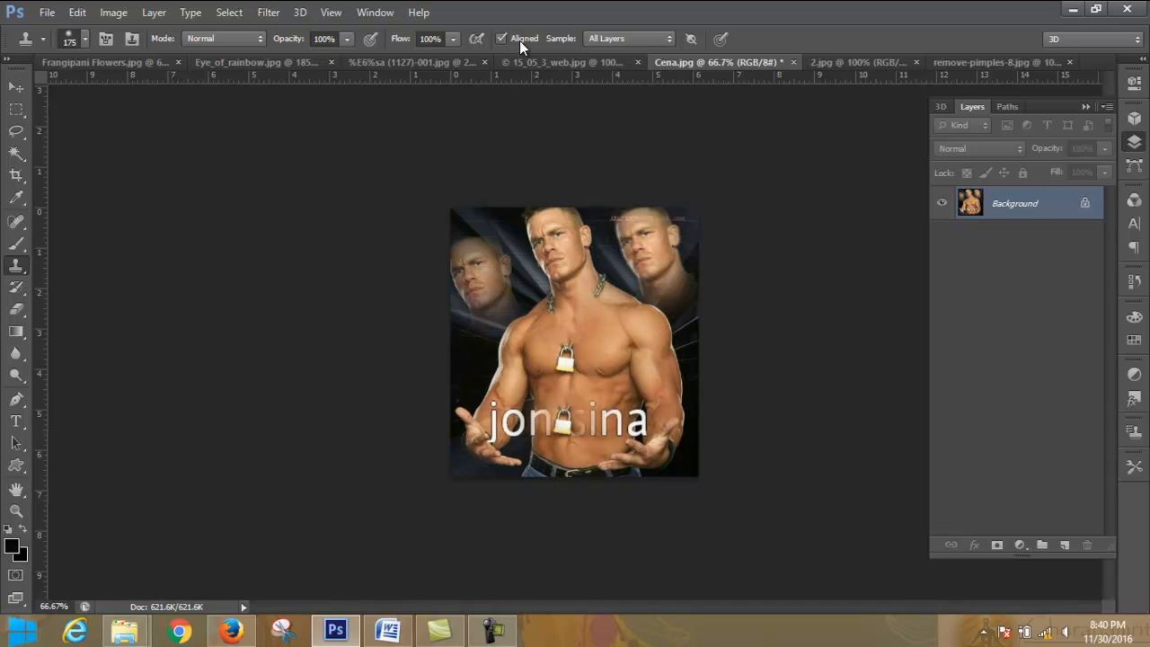
pyautogui.click(586, 337)
# - Switch to Frangipani Flowers.jpg and revert the image to its opening history snapshot
pyautogui.click(869, 61)
pyautogui.click(954, 63)
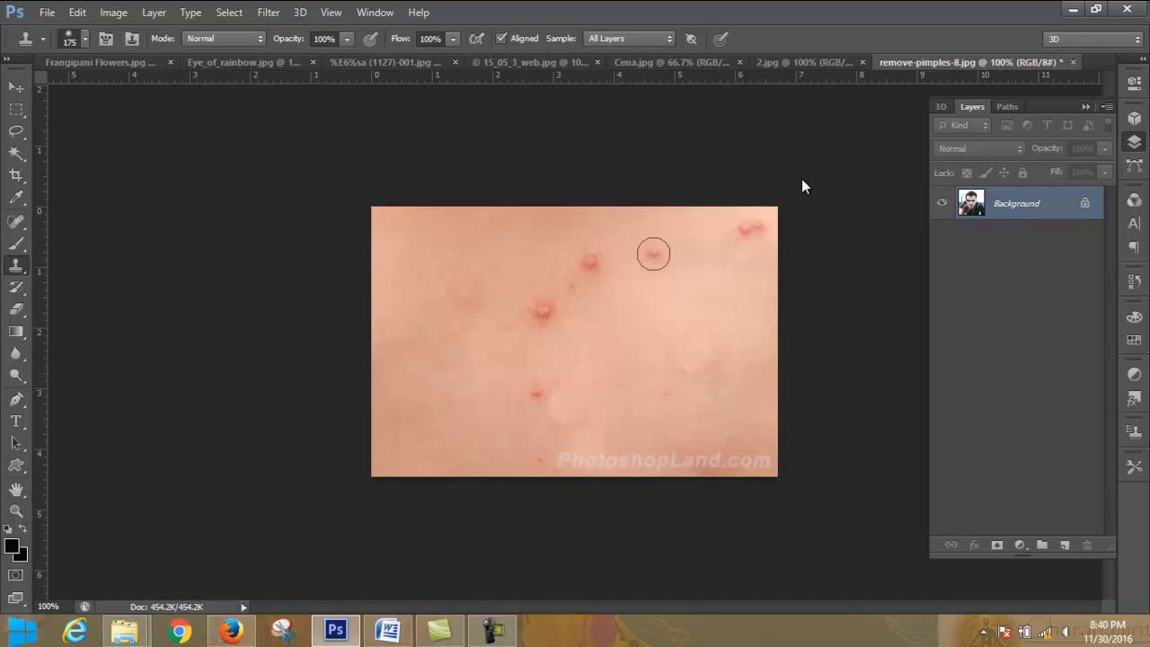
pyautogui.click(653, 63)
pyautogui.click(566, 65)
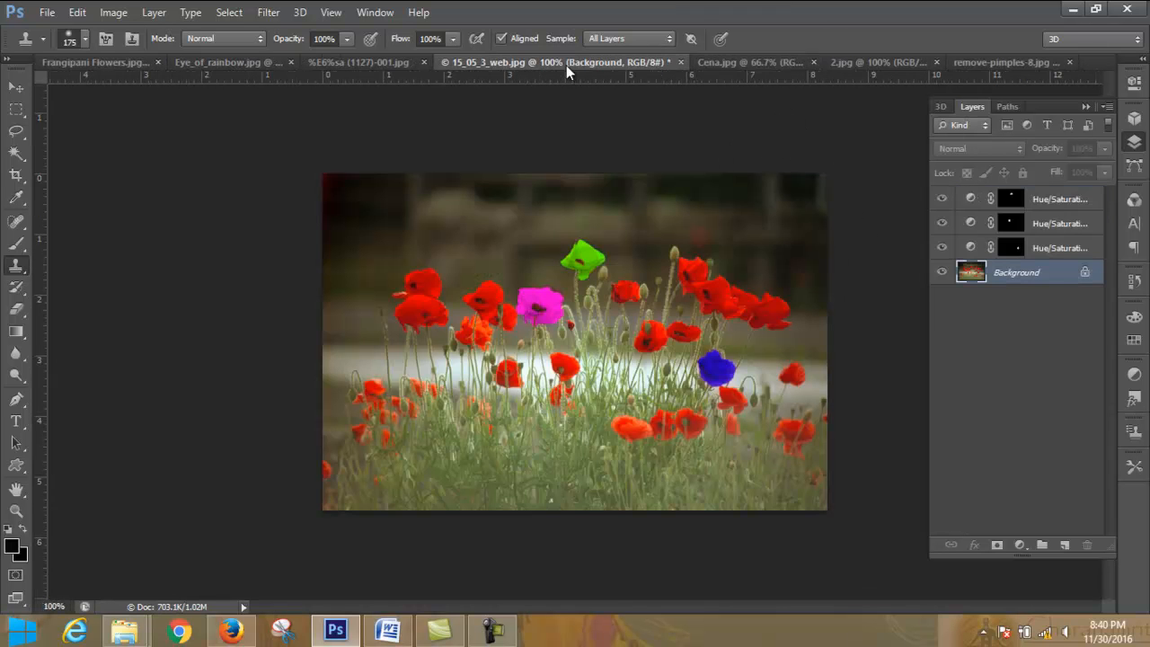
pyautogui.click(375, 61)
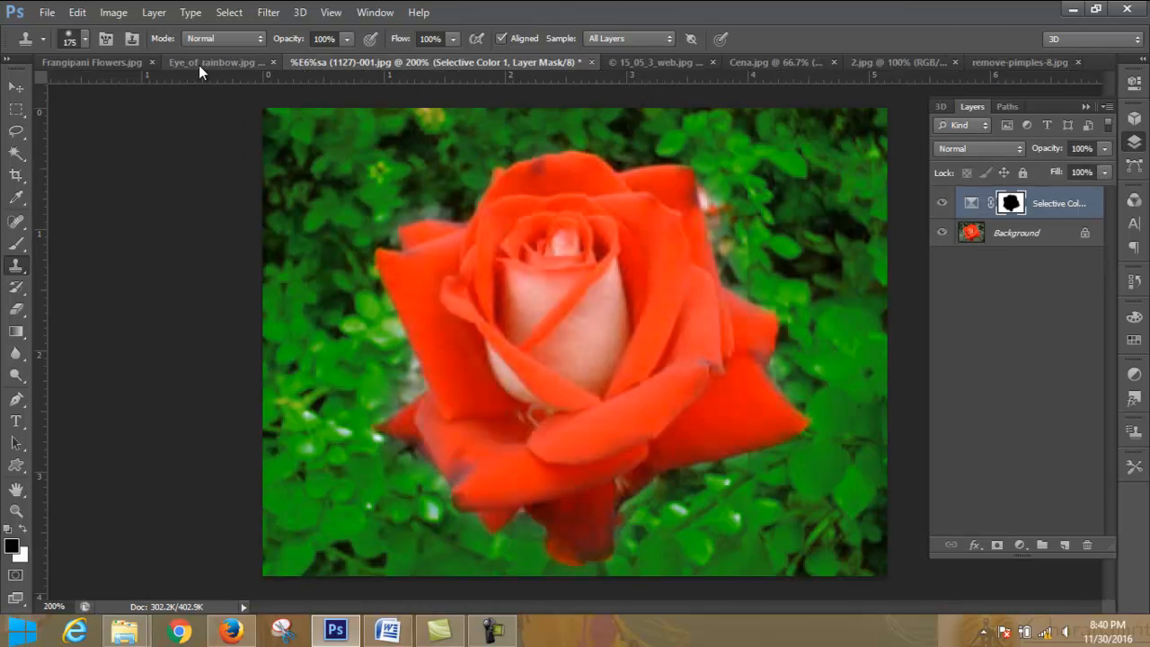
pyautogui.click(198, 65)
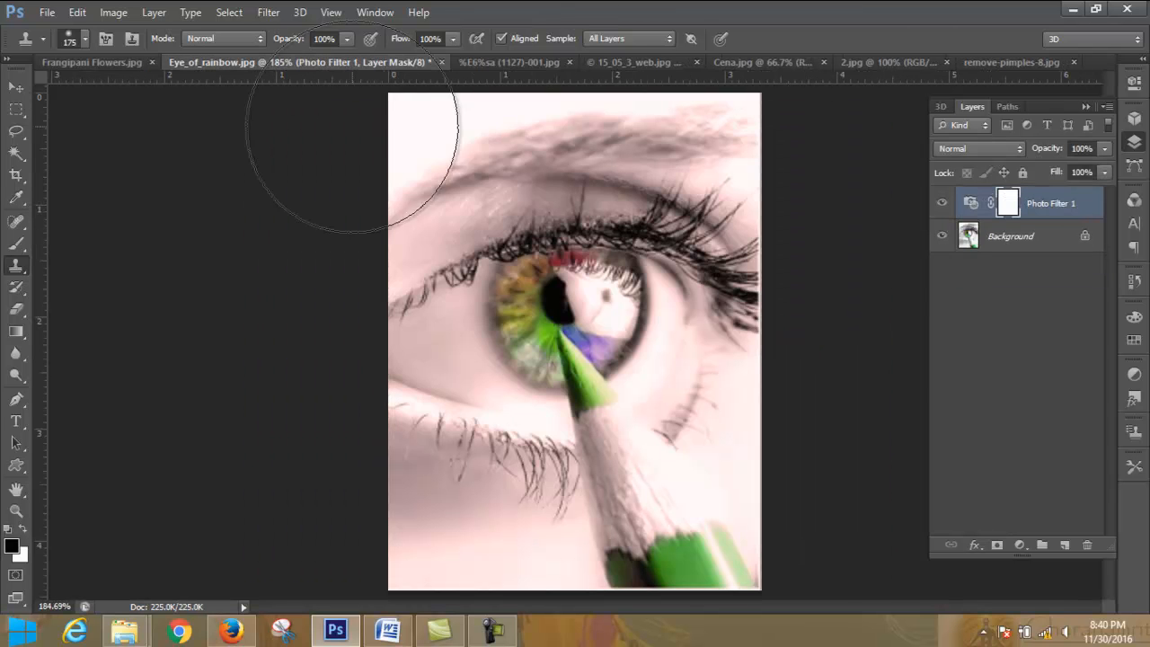
pyautogui.click(113, 61)
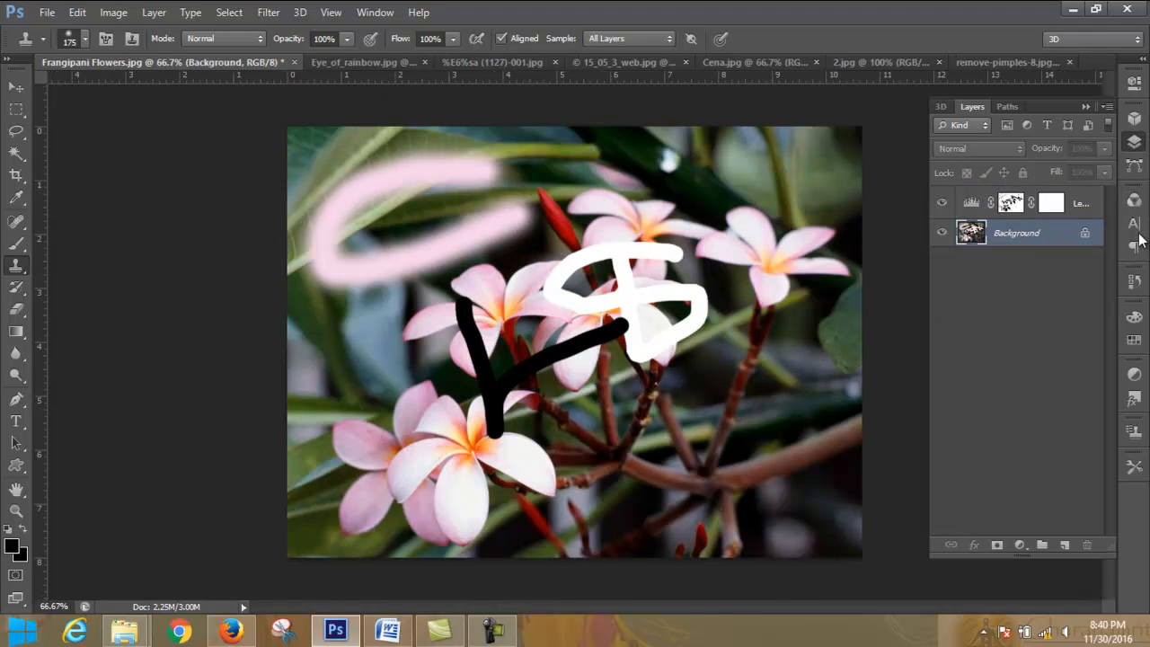
pyautogui.click(1135, 281)
pyautogui.click(1036, 233)
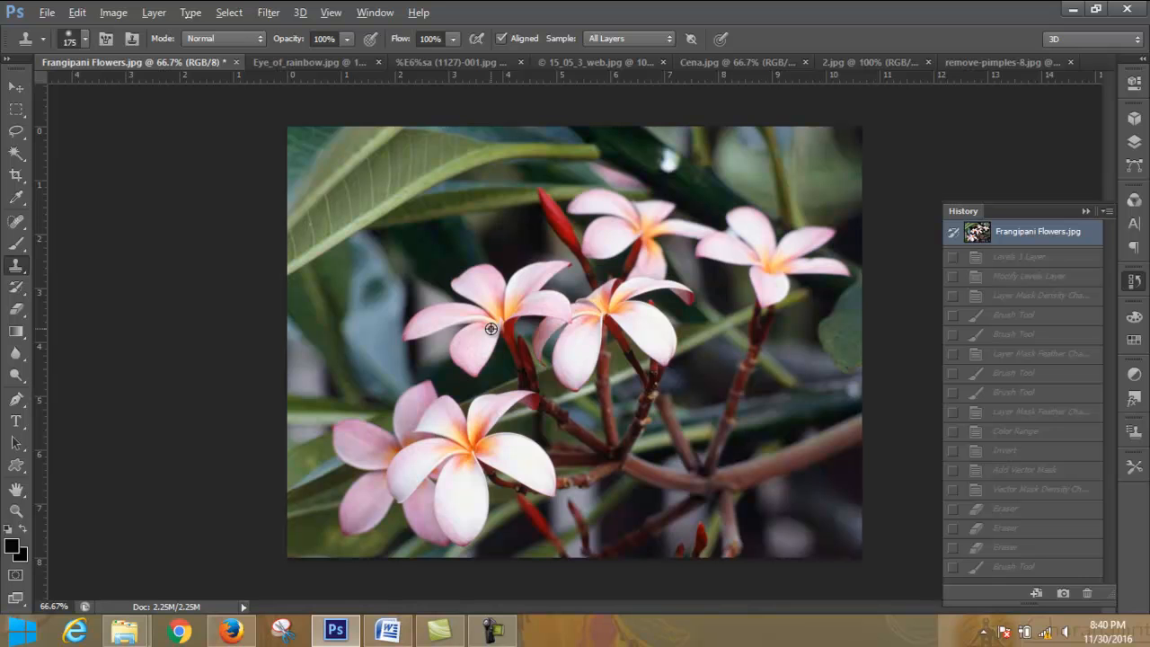
# - Sample the middle-left flower, turn off Aligned, and clone repeated dabs of it across the large leaf at the image's upper left
pyautogui.keyDown('alt'); pyautogui.click(491, 329); pyautogui.keyUp('alt')
pyautogui.click(503, 38)
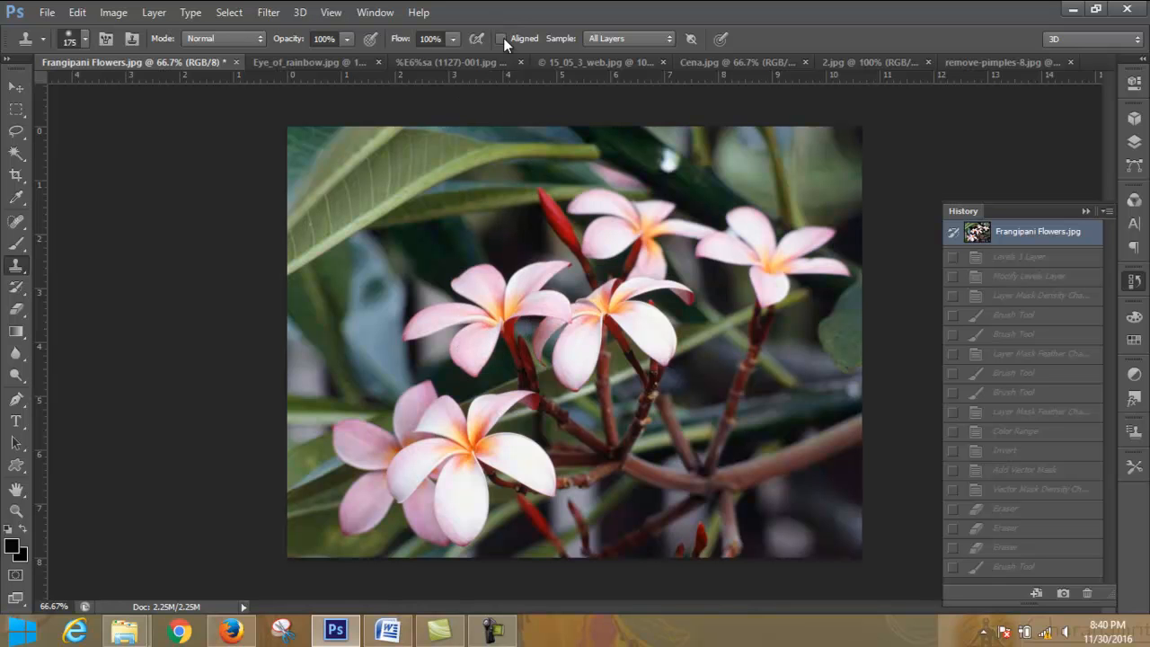
pyautogui.click(395, 218)
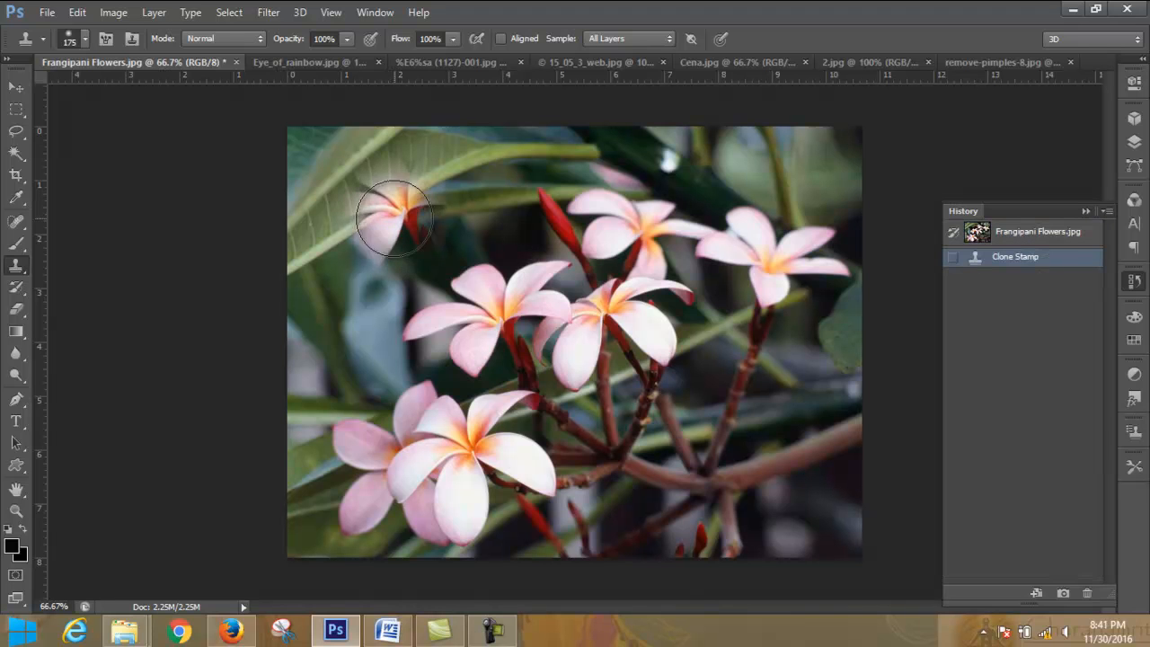
pyautogui.click(390, 207)
pyautogui.click(376, 218)
pyautogui.click(365, 236)
pyautogui.click(358, 248)
pyautogui.click(350, 264)
pyautogui.click(355, 256)
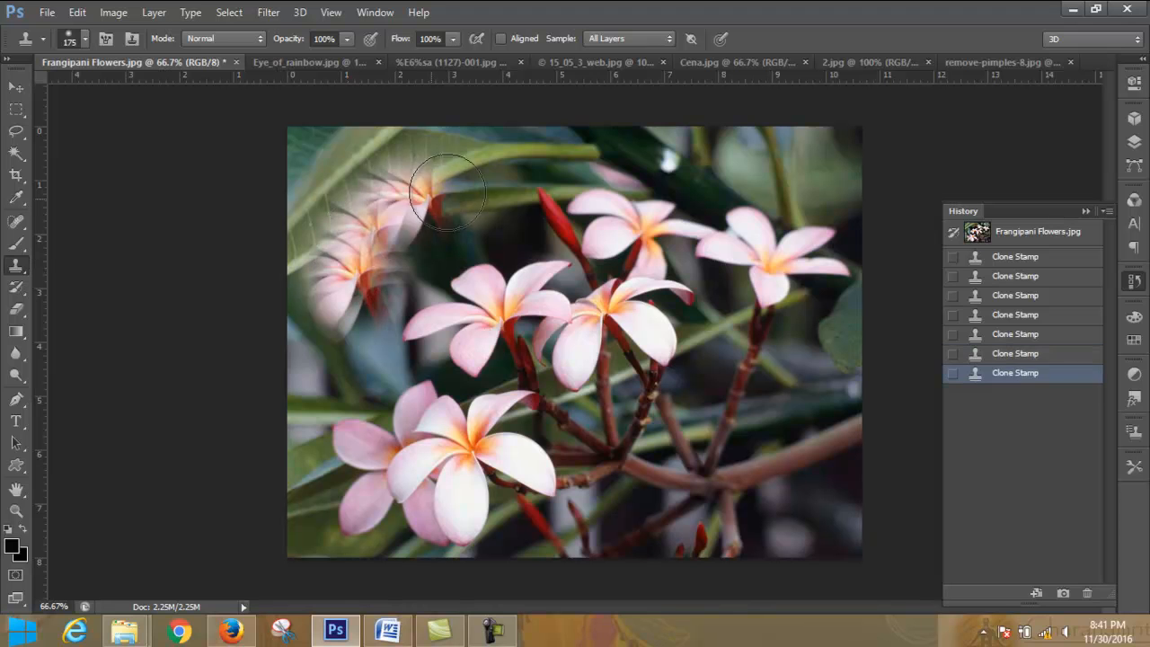
pyautogui.click(472, 171)
pyautogui.click(445, 188)
pyautogui.click(437, 197)
pyautogui.click(428, 205)
pyautogui.click(419, 211)
pyautogui.click(411, 217)
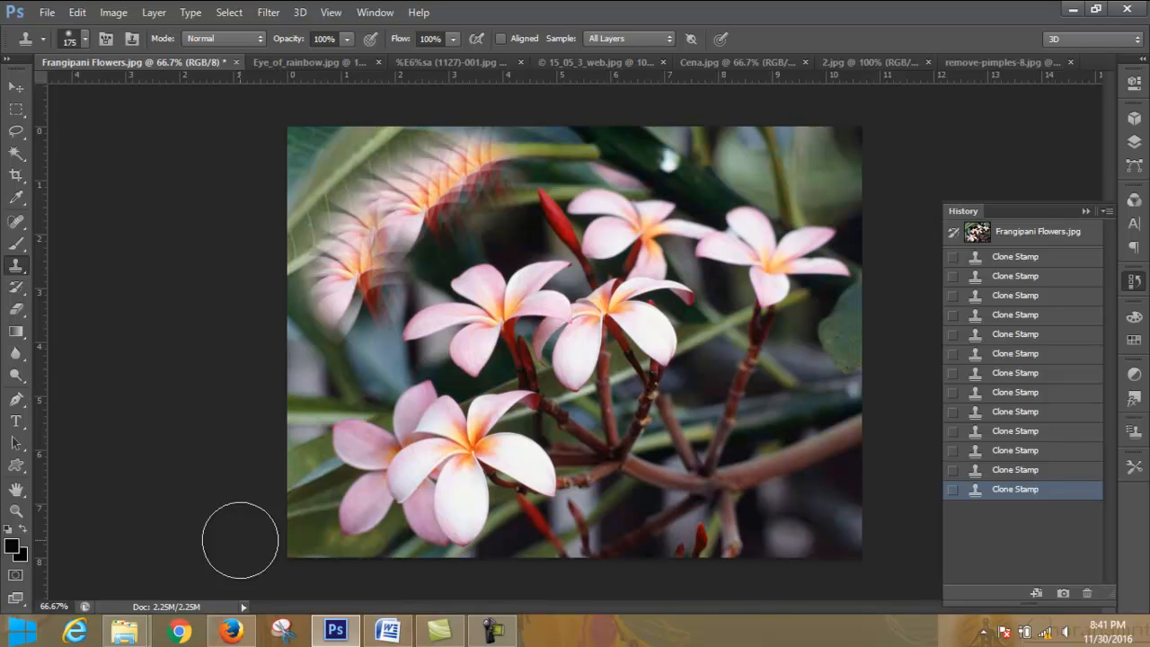
# - Turn Aligned back on, resample the middle-left flower, and clone the complete flower over the branches at the image's lower right
pyautogui.click(501, 38)
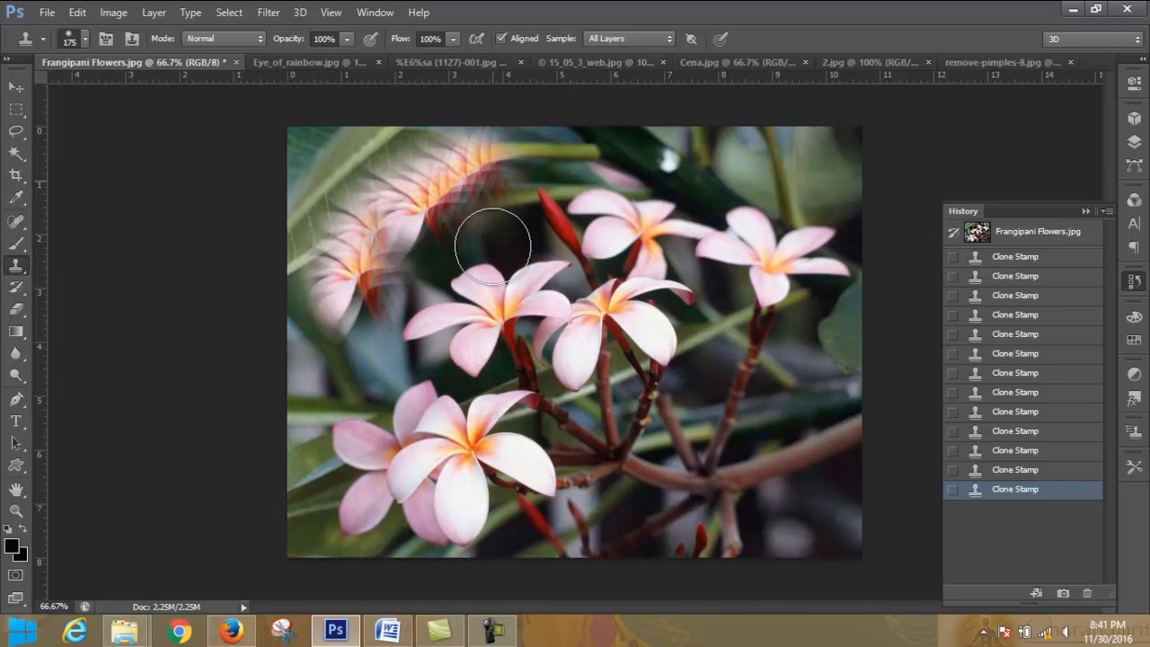
pyautogui.keyDown('alt'); pyautogui.click(493, 315); pyautogui.keyUp('alt')
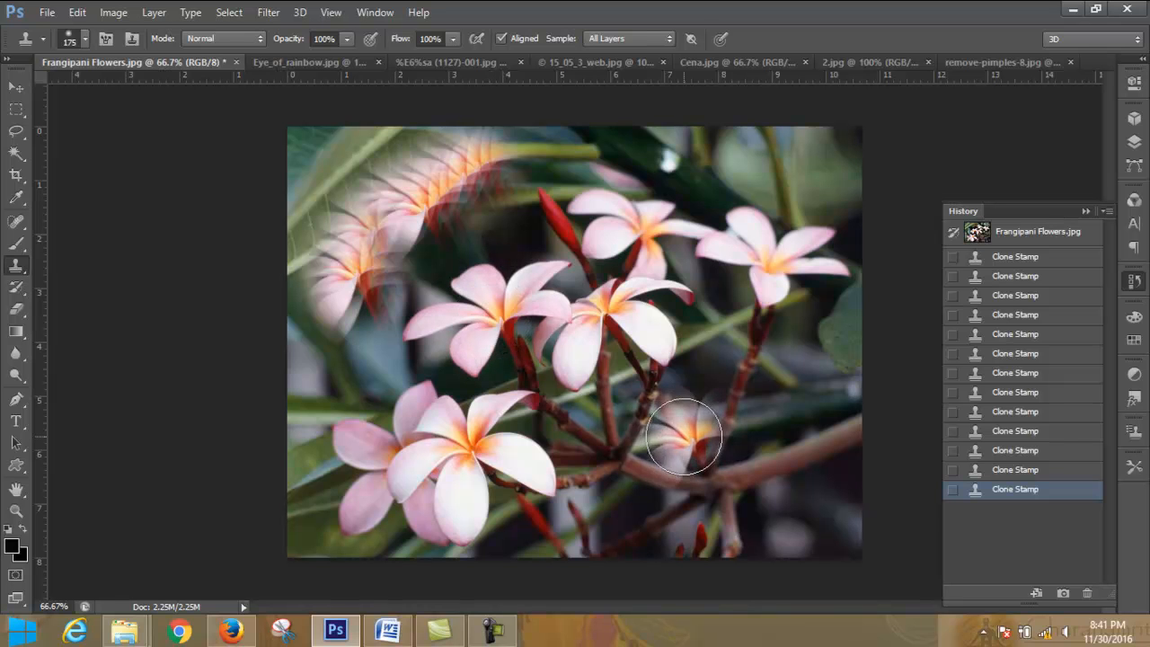
pyautogui.click(694, 417)
pyautogui.click(678, 430)
pyautogui.click(719, 409)
pyautogui.click(737, 404)
pyautogui.click(723, 409)
pyautogui.click(733, 416)
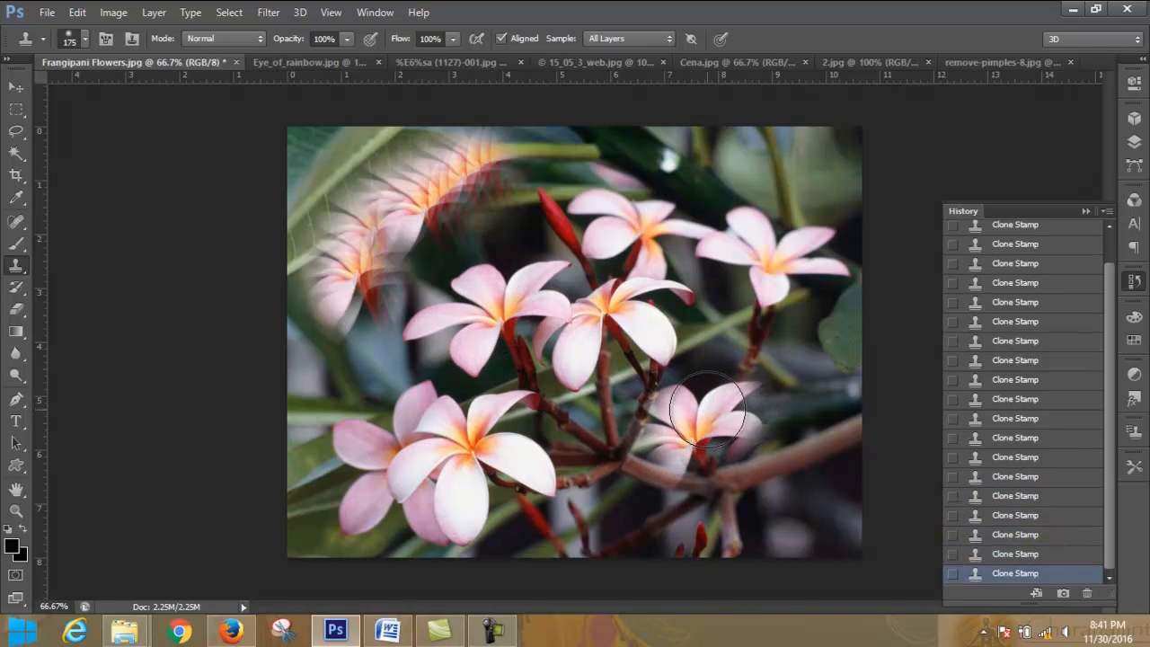
pyautogui.click(677, 419)
pyautogui.click(660, 435)
pyautogui.click(649, 456)
pyautogui.click(633, 469)
pyautogui.click(645, 486)
pyautogui.moveTo(689, 453)
pyautogui.mouseDown()
pyautogui.moveTo(733, 435)
pyautogui.moveTo(758, 403)
pyautogui.moveTo(661, 381)
pyautogui.moveTo(651, 432)
pyautogui.mouseUp()
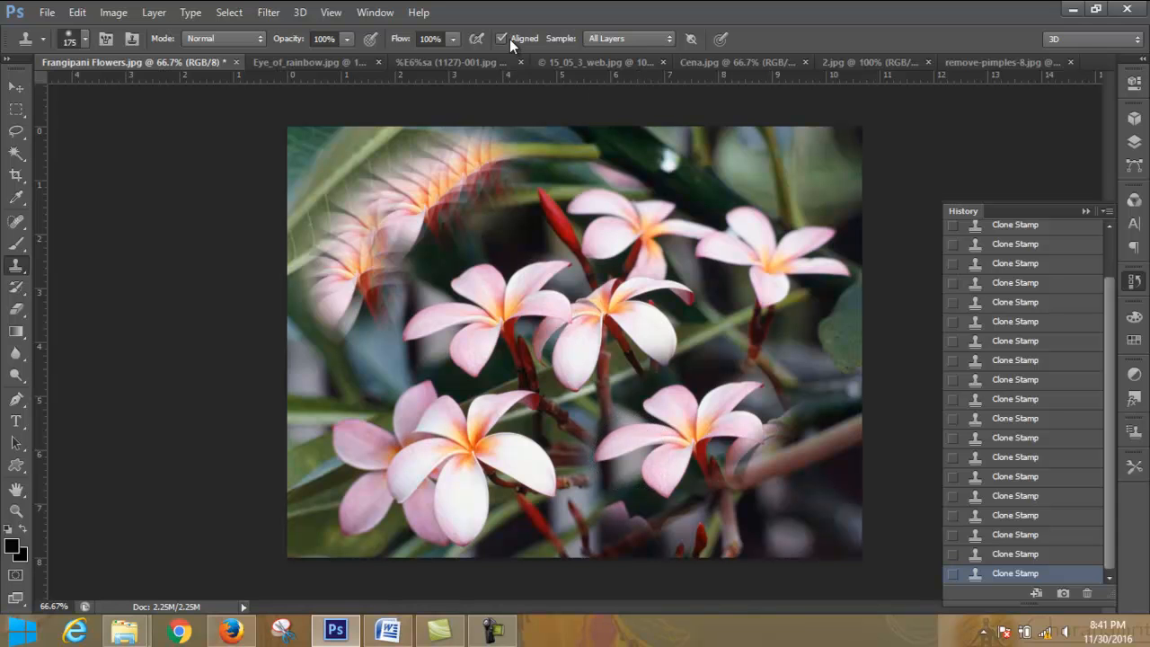
pyautogui.click(488, 354)
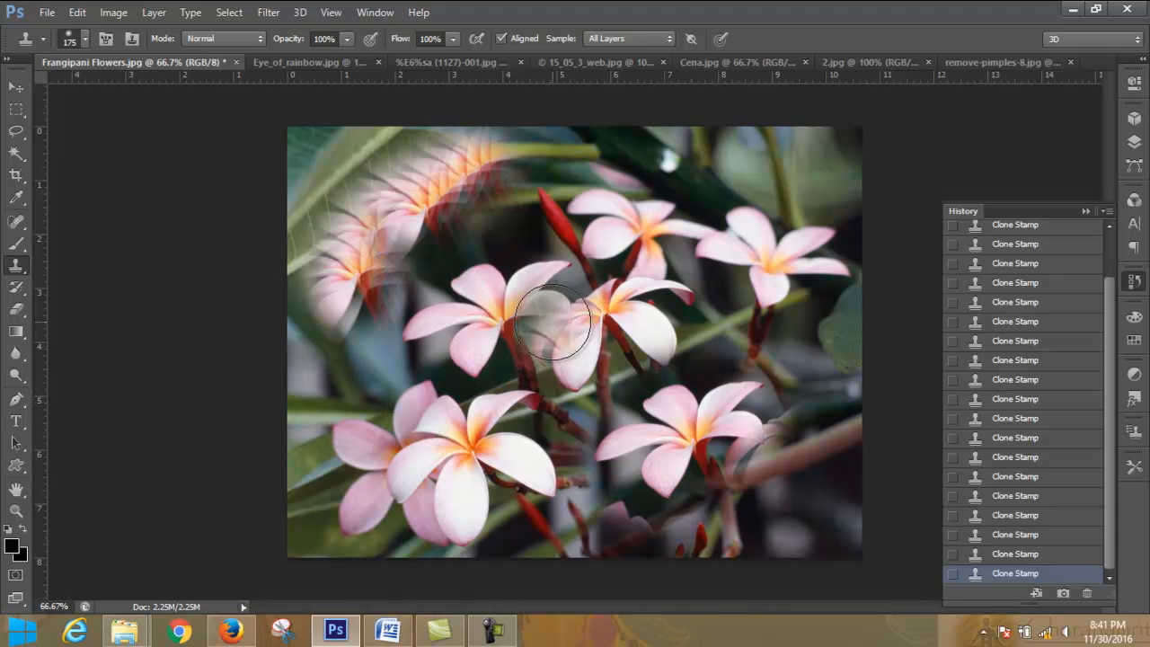
pyautogui.click(590, 312)
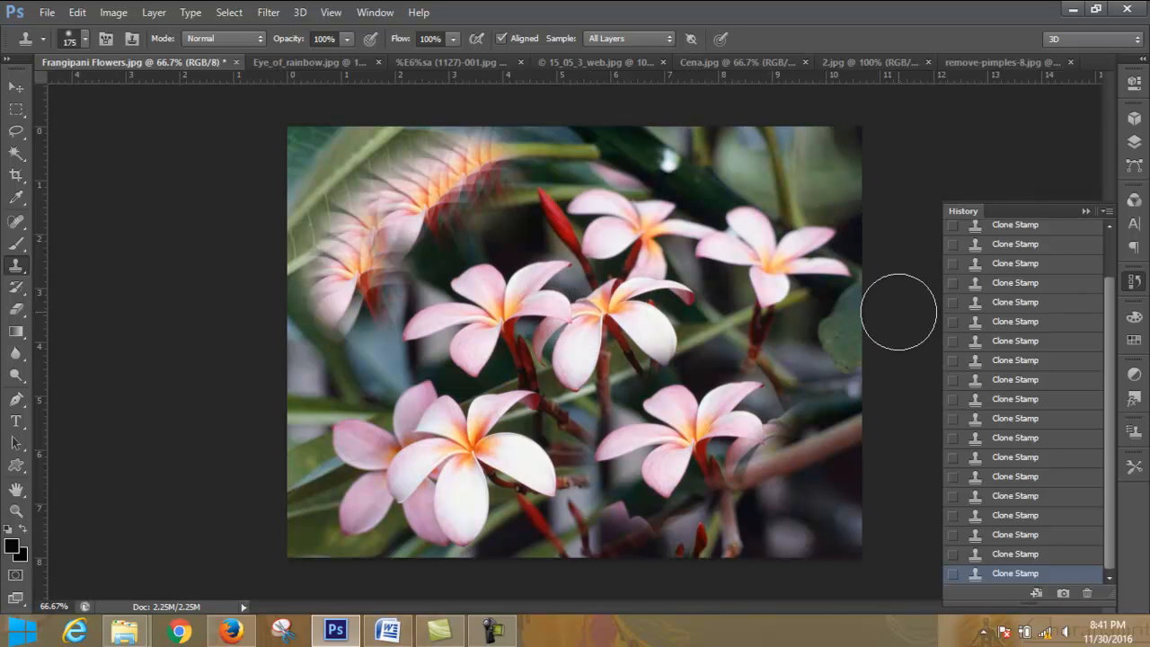
# - Check the Clone Stamp lesson topics in LEDP_Graphic_Module.docx in Word and return to Photoshop
pyautogui.click(492, 631)
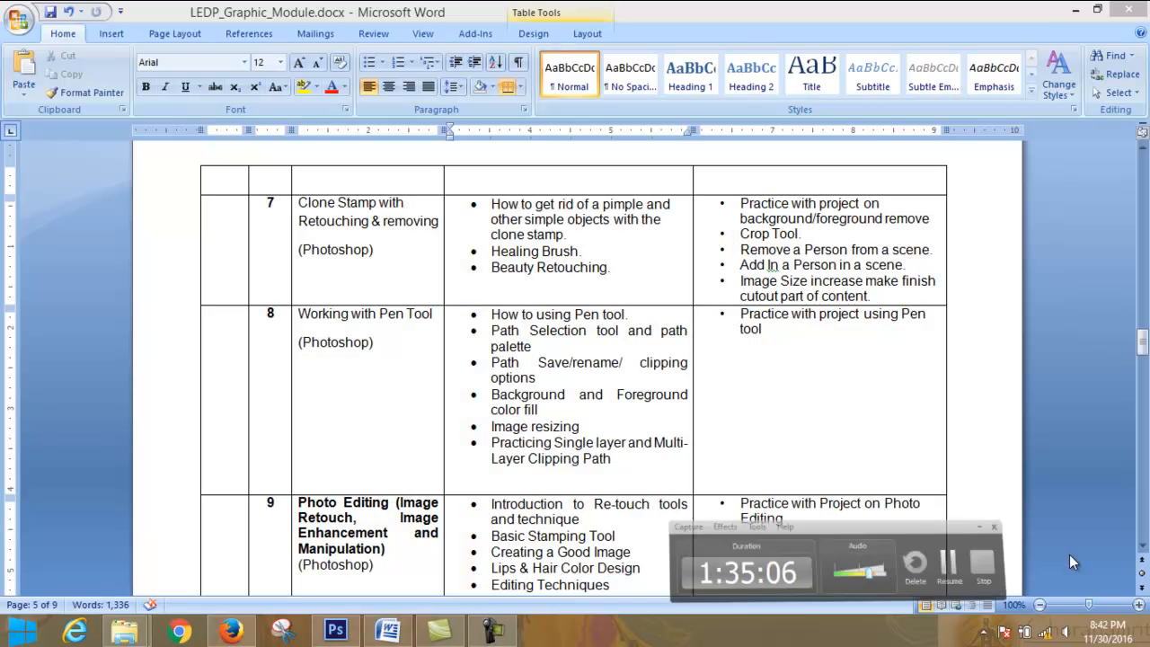
pyautogui.click(1073, 557)
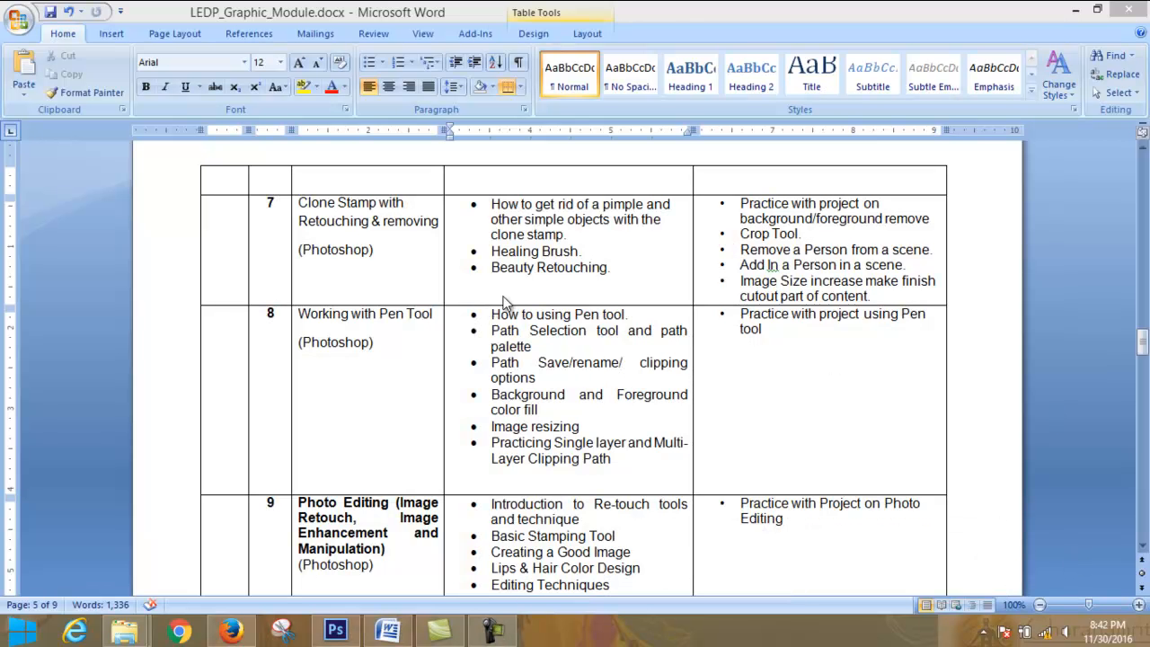
pyautogui.click(335, 632)
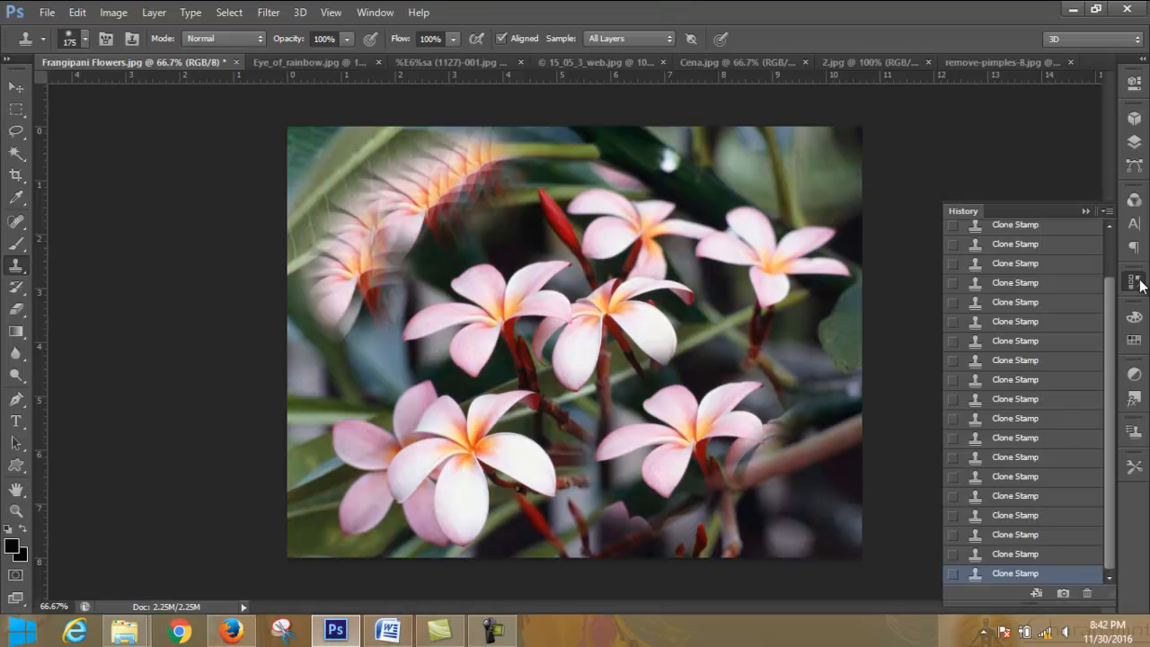
# - Discard all the clone strokes on Frangipani Flowers.jpg by returning to its opening history snapshot
pyautogui.click(1135, 142)
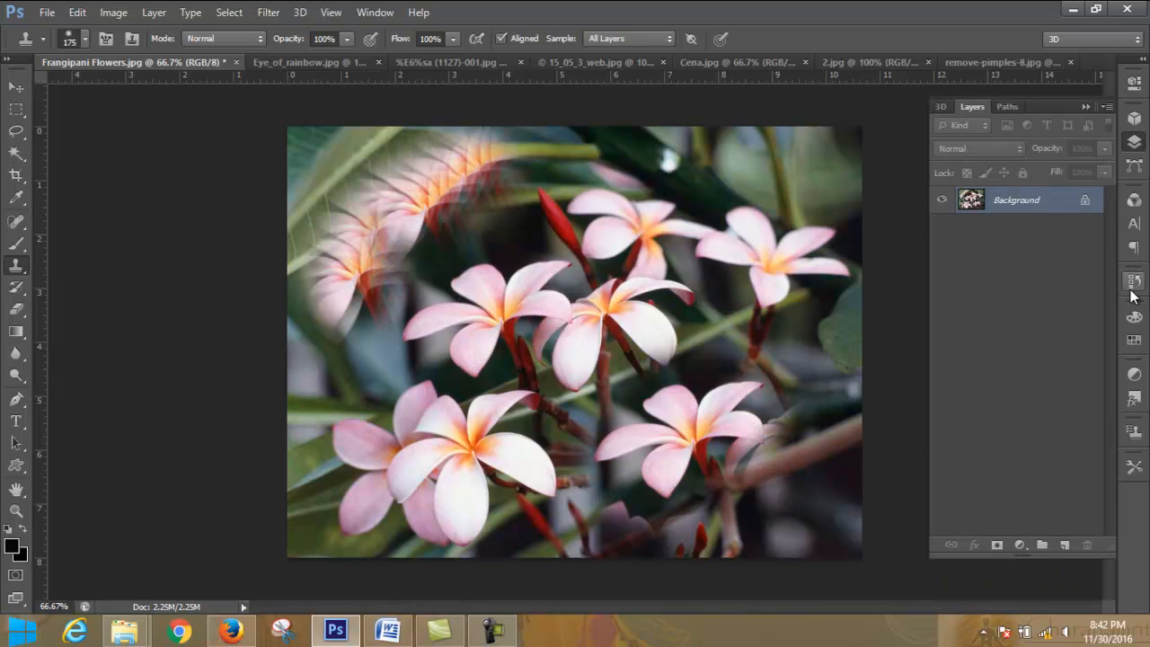
pyautogui.click(1135, 281)
pyautogui.moveTo(1103, 300); pyautogui.dragTo(1107, 236)
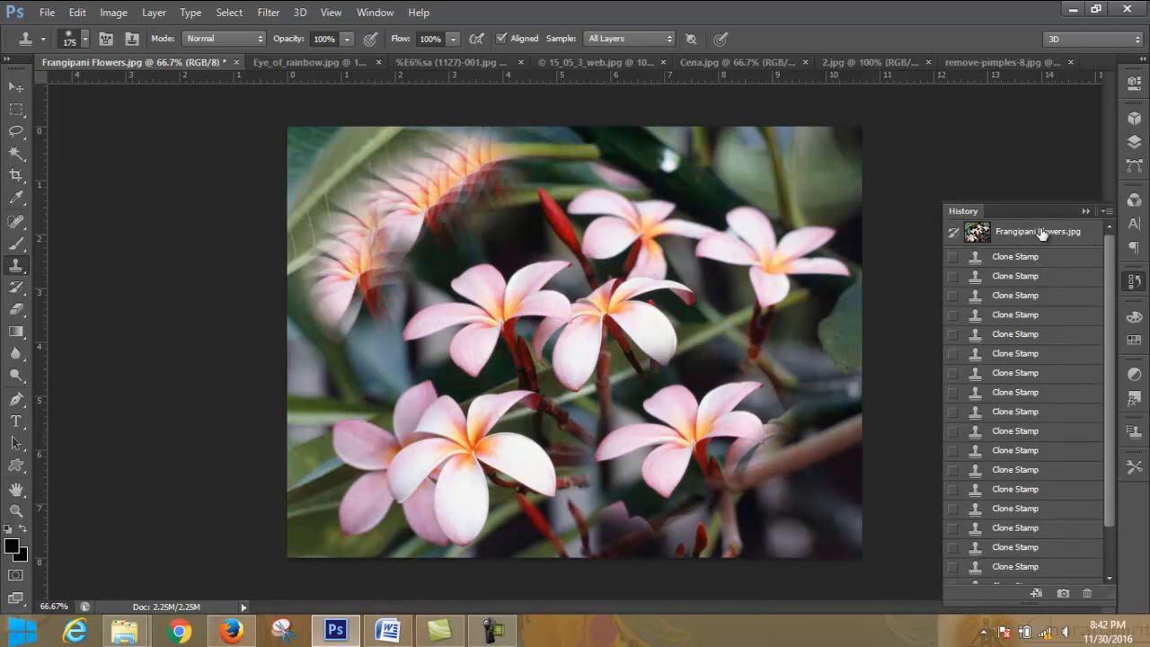
pyautogui.click(1043, 232)
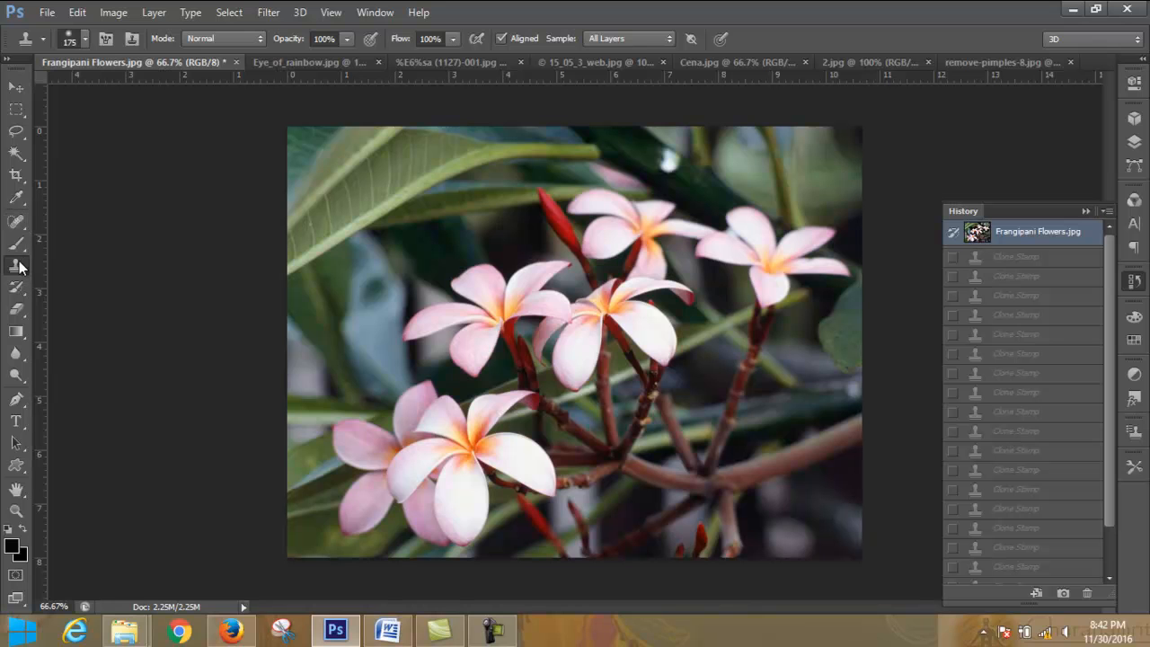
# - Activate the Spot Healing Brush tool for the flower photo
pyautogui.click(22, 222)
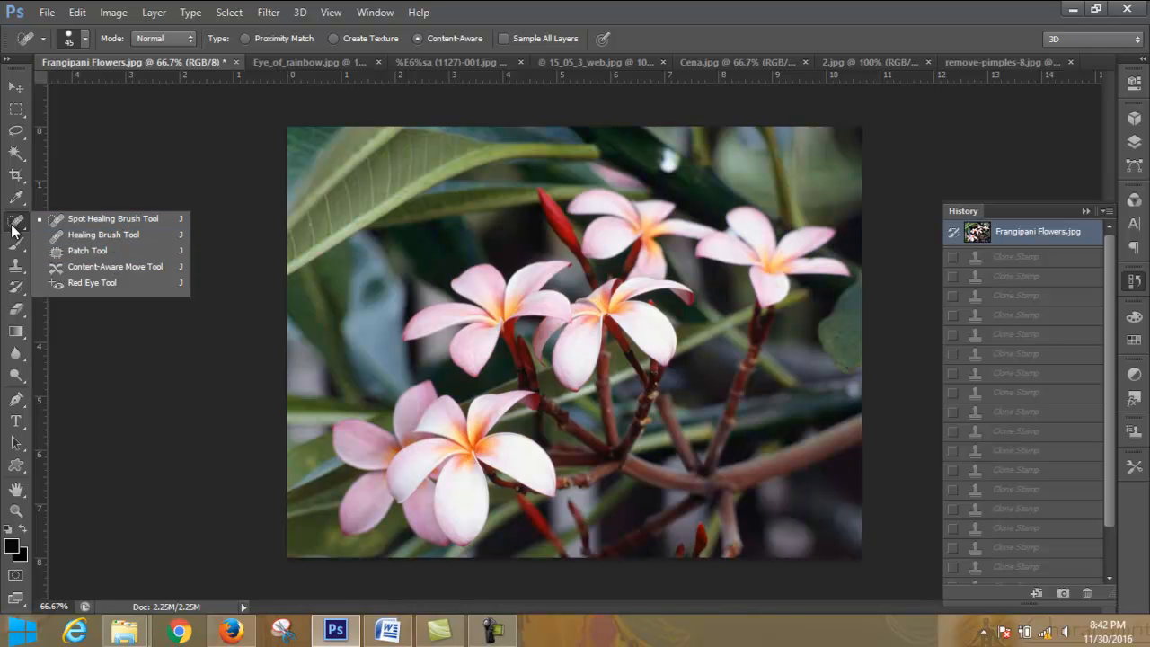
pyautogui.click(90, 221)
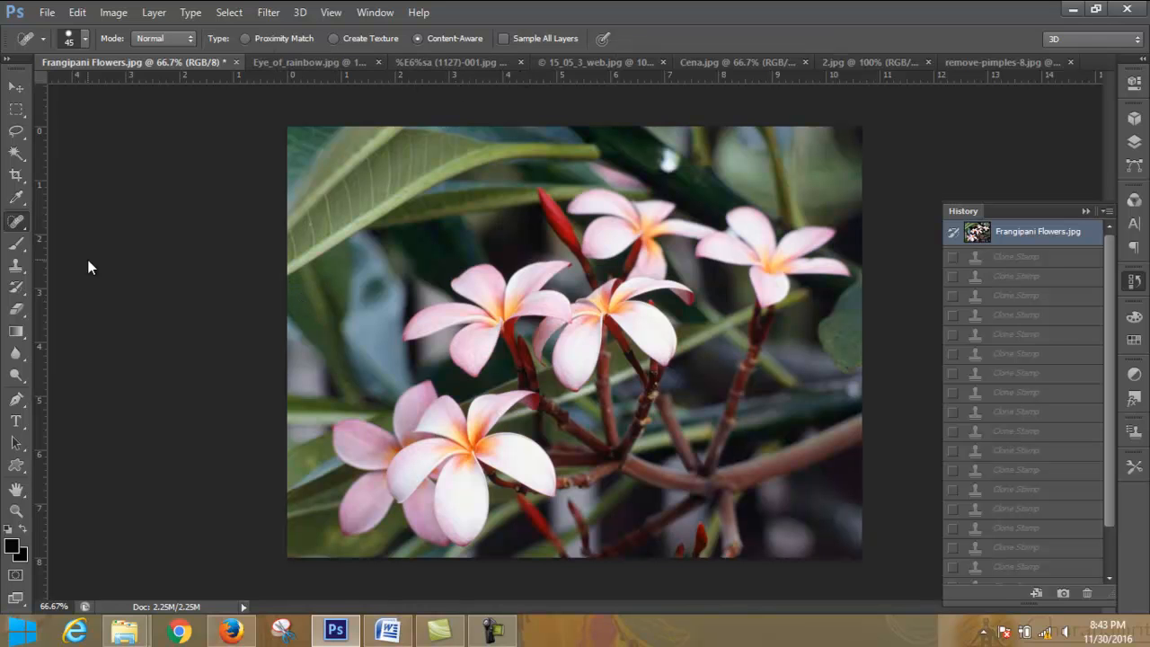
# - Activate the Healing Brush tool and set its brush size to 60
pyautogui.rightClick(17, 222)
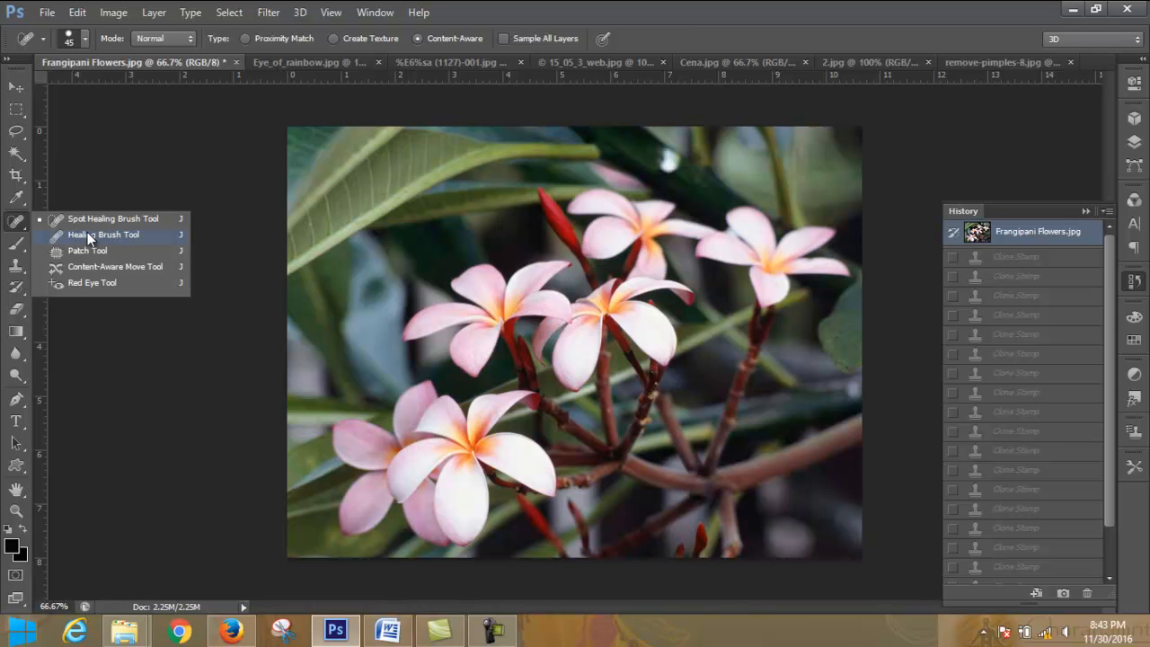
pyautogui.click(89, 235)
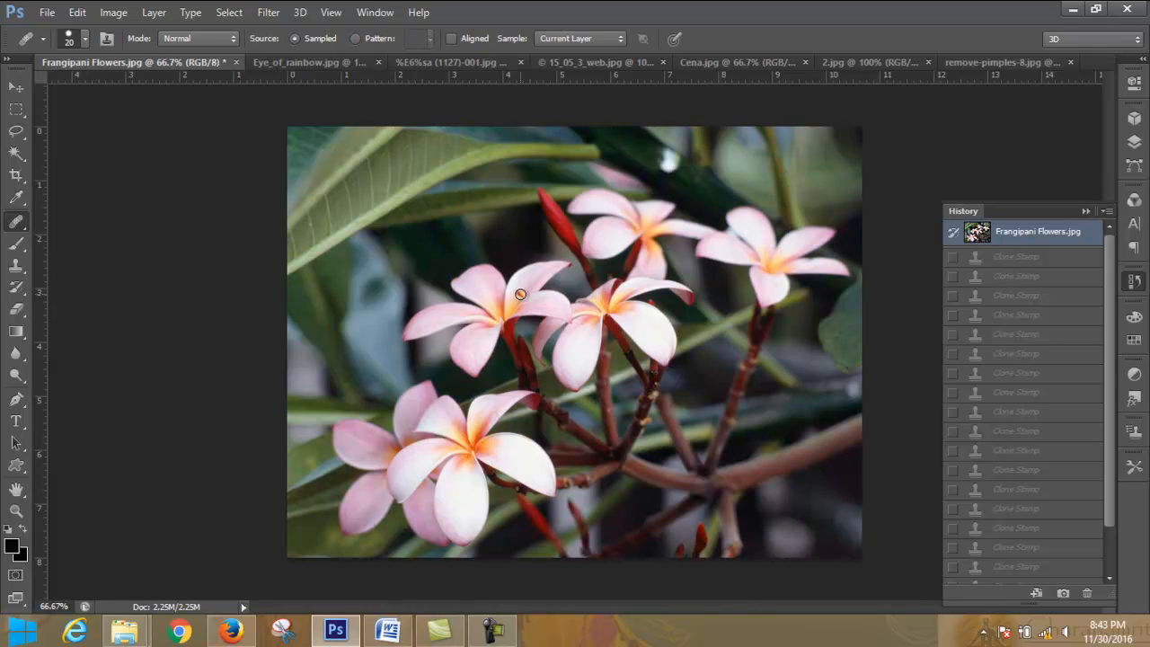
pyautogui.press(']')
pyautogui.press(']')
pyautogui.press(']')
pyautogui.press(']')
pyautogui.press(']')
pyautogui.press(']')
pyautogui.press(']')
pyautogui.press(']')
pyautogui.press(']')
pyautogui.press(']')
pyautogui.press(']')
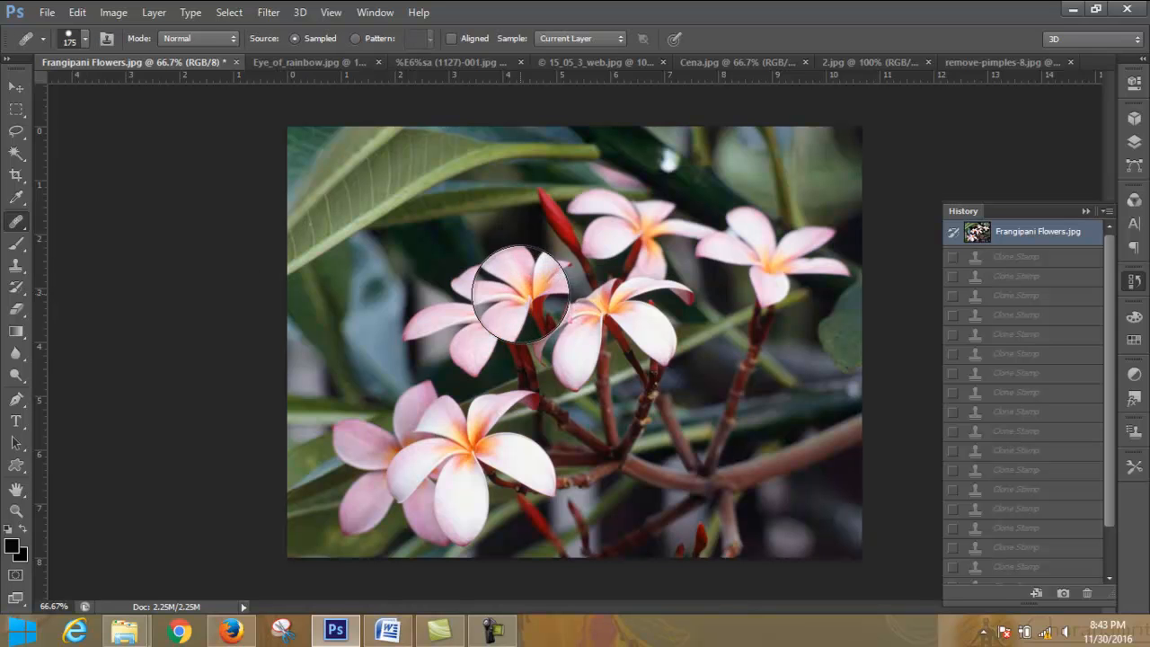
pyautogui.click(84, 38)
pyautogui.moveTo(146, 86)
pyautogui.mouseDown()
pyautogui.moveTo(61, 96)
pyautogui.moveTo(76, 89)
pyautogui.mouseUp()
pyautogui.click(83, 41)
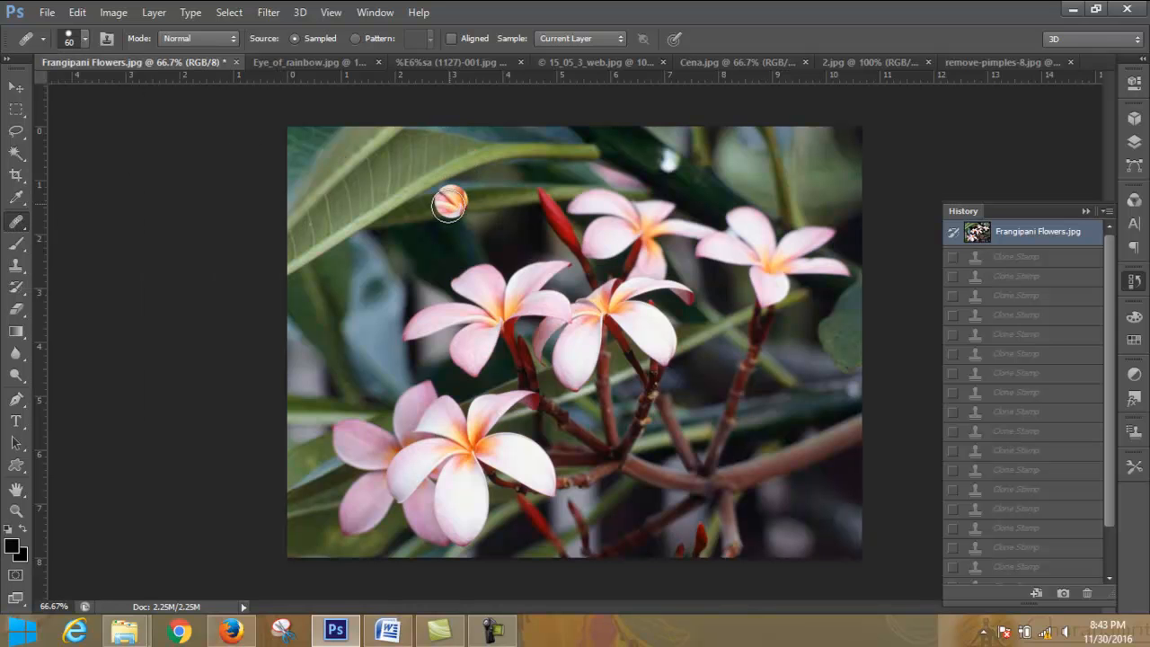
# - Sample the centre of the middle-left flower and paint it over the leaves at the photo's upper left with Aligned off
pyautogui.keyDown('alt'); pyautogui.click(497, 312); pyautogui.keyUp('alt')
pyautogui.moveTo(343, 257)
pyautogui.mouseDown()
pyautogui.moveTo(384, 236)
pyautogui.moveTo(370, 263)
pyautogui.moveTo(342, 289)
pyautogui.mouseUp()
pyautogui.click(373, 260)
pyautogui.click(368, 264)
pyautogui.click(343, 292)
pyautogui.click(350, 292)
pyautogui.click(356, 290)
pyautogui.click(359, 285)
pyautogui.click(358, 278)
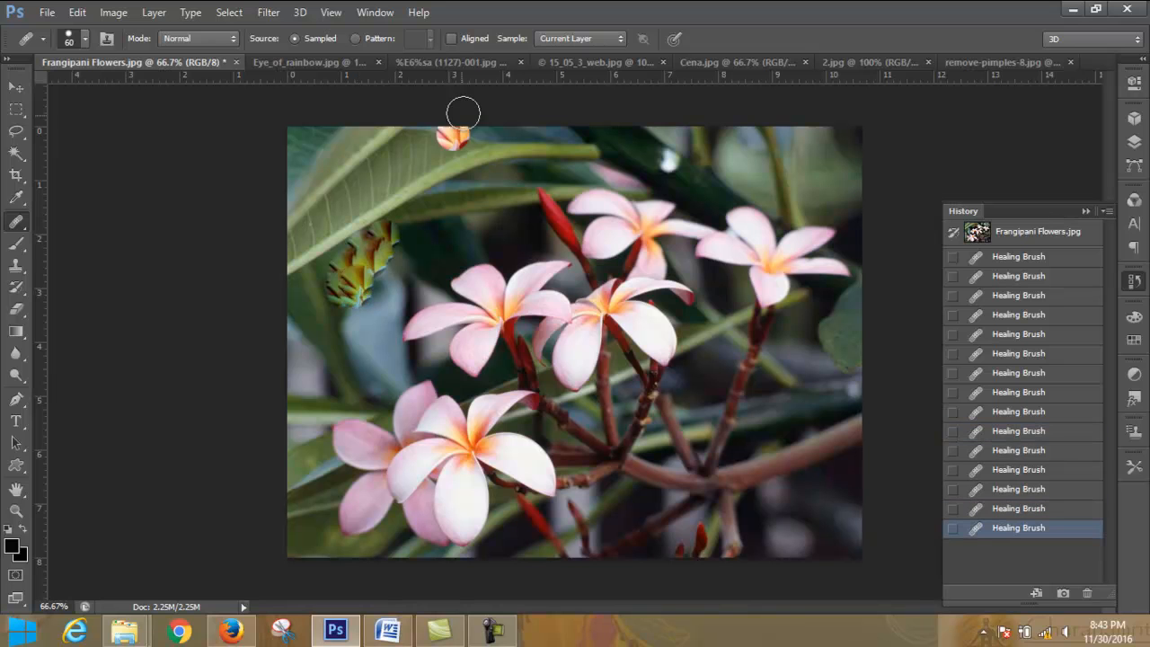
# - Turn on Aligned sampling and restore the flower photo to its original snapshot
pyautogui.click(452, 39)
pyautogui.click(377, 306)
pyautogui.click(1049, 236)
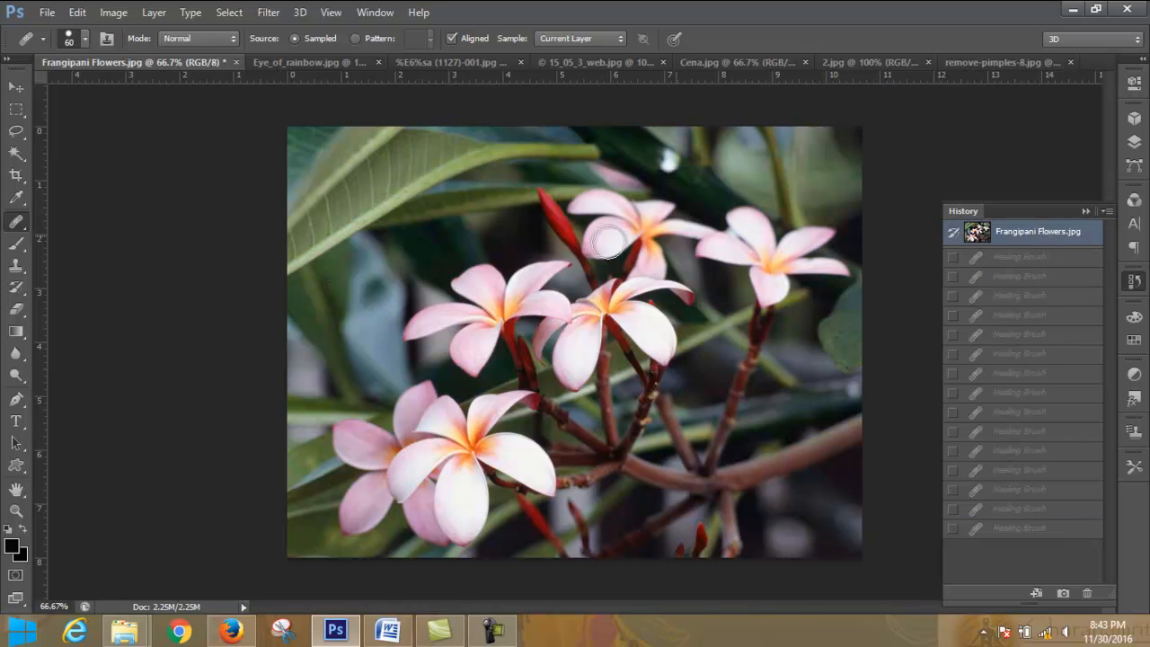
# - Sample the middle-left flower and paint a complete aligned copy of it over the leaves at the photo's upper left
pyautogui.keyDown('alt'); pyautogui.click(509, 307); pyautogui.keyUp('alt')
pyautogui.click(364, 239)
pyautogui.click(365, 239)
pyautogui.click(362, 241)
pyautogui.click(359, 247)
pyautogui.click(355, 250)
pyautogui.click(352, 255)
pyautogui.click(345, 270)
pyautogui.click(345, 270)
pyautogui.click(347, 260)
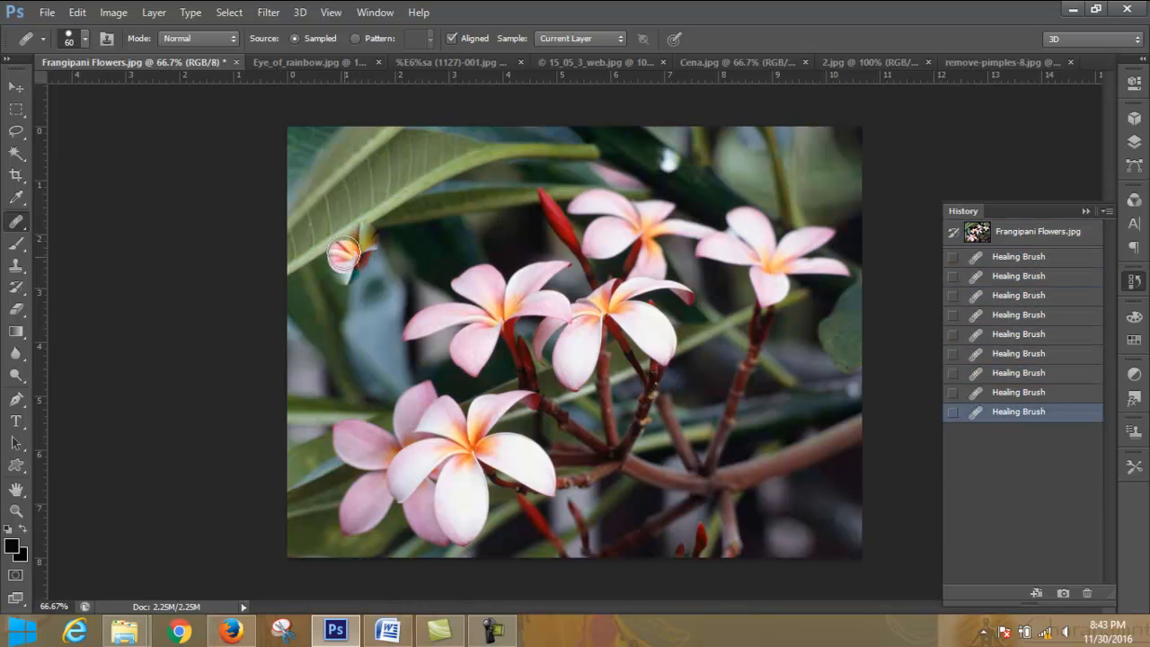
pyautogui.click(344, 251)
pyautogui.click(340, 245)
pyautogui.click(342, 247)
pyautogui.click(346, 249)
pyautogui.click(349, 250)
pyautogui.click(352, 249)
pyautogui.click(357, 245)
pyautogui.click(360, 244)
pyautogui.click(371, 242)
pyautogui.click(380, 241)
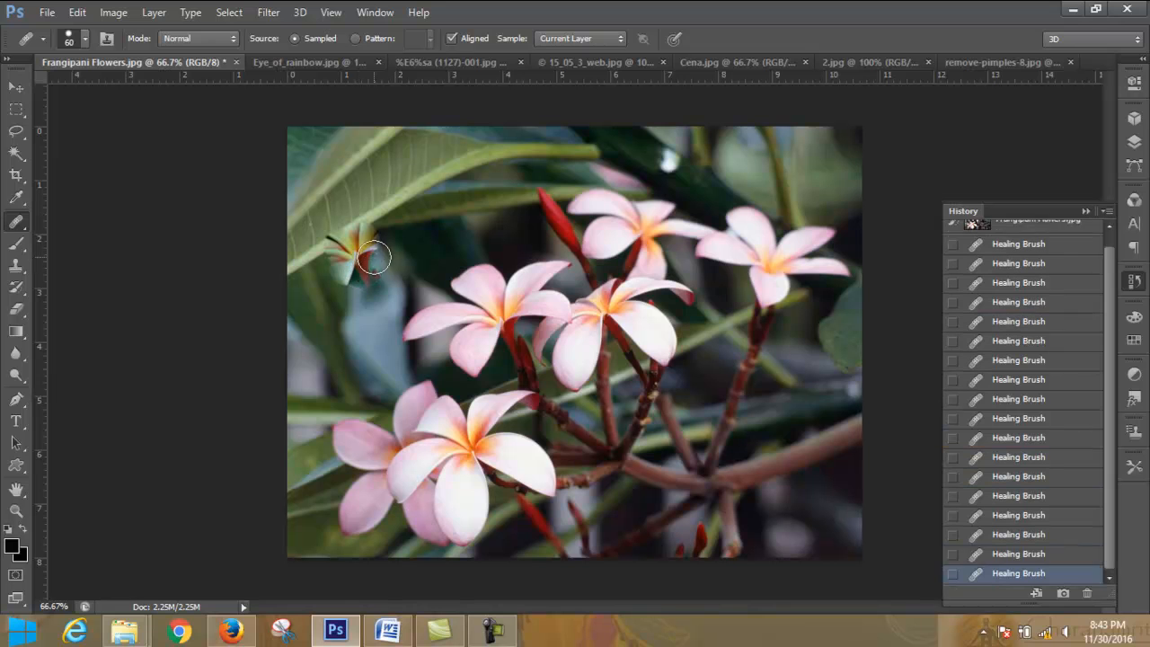
pyautogui.click(381, 237)
pyautogui.click(374, 231)
pyautogui.click(369, 234)
pyautogui.click(360, 226)
pyautogui.click(347, 225)
pyautogui.click(338, 228)
pyautogui.click(329, 244)
pyautogui.click(321, 257)
pyautogui.click(321, 258)
pyautogui.click(344, 276)
pyautogui.click(361, 258)
pyautogui.click(371, 223)
pyautogui.click(372, 212)
pyautogui.click(371, 200)
pyautogui.moveTo(348, 203)
pyautogui.mouseDown()
pyautogui.moveTo(305, 233)
pyautogui.moveTo(296, 257)
pyautogui.moveTo(309, 284)
pyautogui.mouseUp()
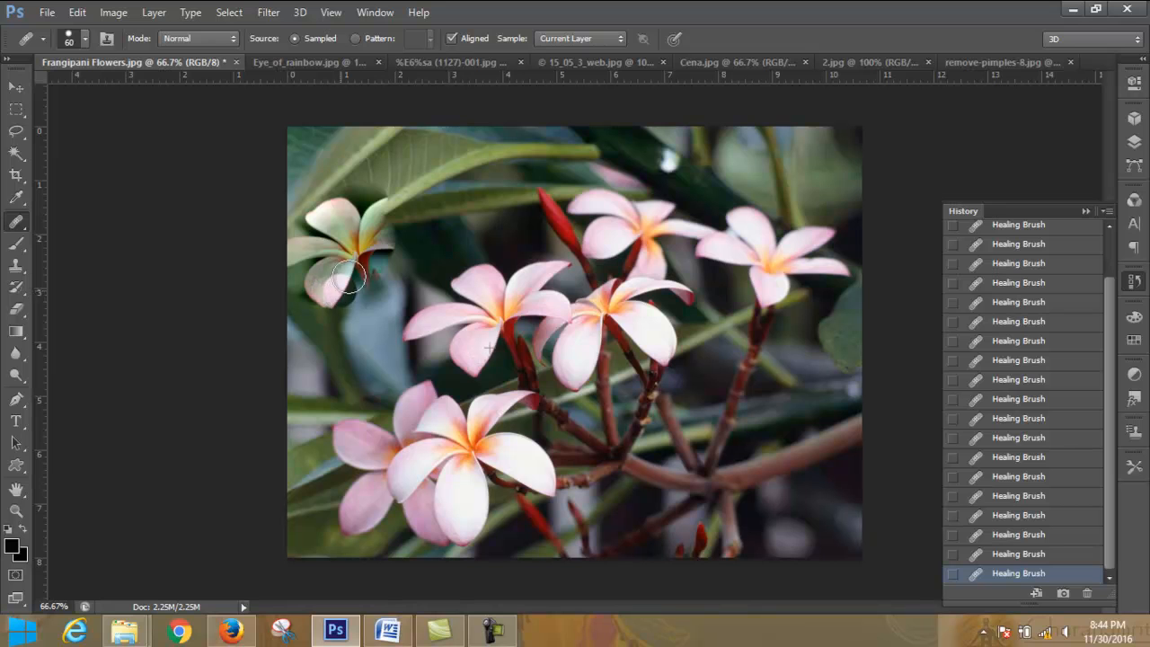
pyautogui.moveTo(396, 213)
pyautogui.mouseDown()
pyautogui.moveTo(403, 243)
pyautogui.moveTo(371, 295)
pyautogui.moveTo(354, 296)
pyautogui.mouseUp()
pyautogui.moveTo(425, 235)
pyautogui.mouseDown()
pyautogui.moveTo(404, 196)
pyautogui.moveTo(364, 191)
pyautogui.mouseUp()
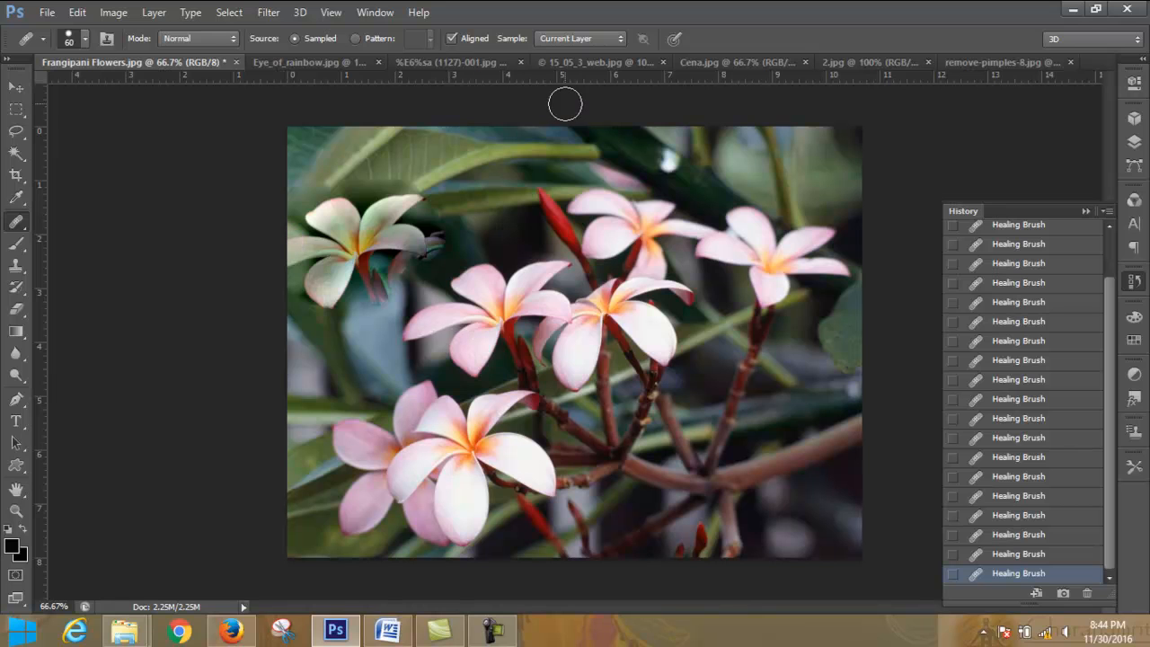
pyautogui.moveTo(551, 313); pyautogui.dragTo(526, 308)
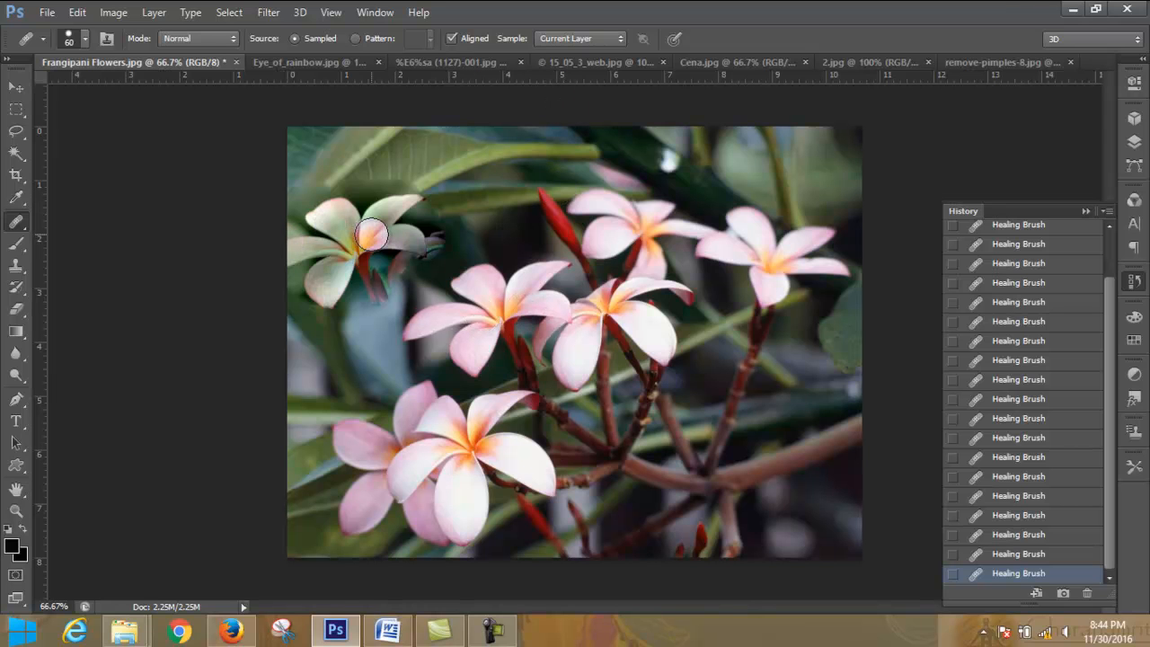
pyautogui.moveTo(393, 154); pyautogui.dragTo(386, 154)
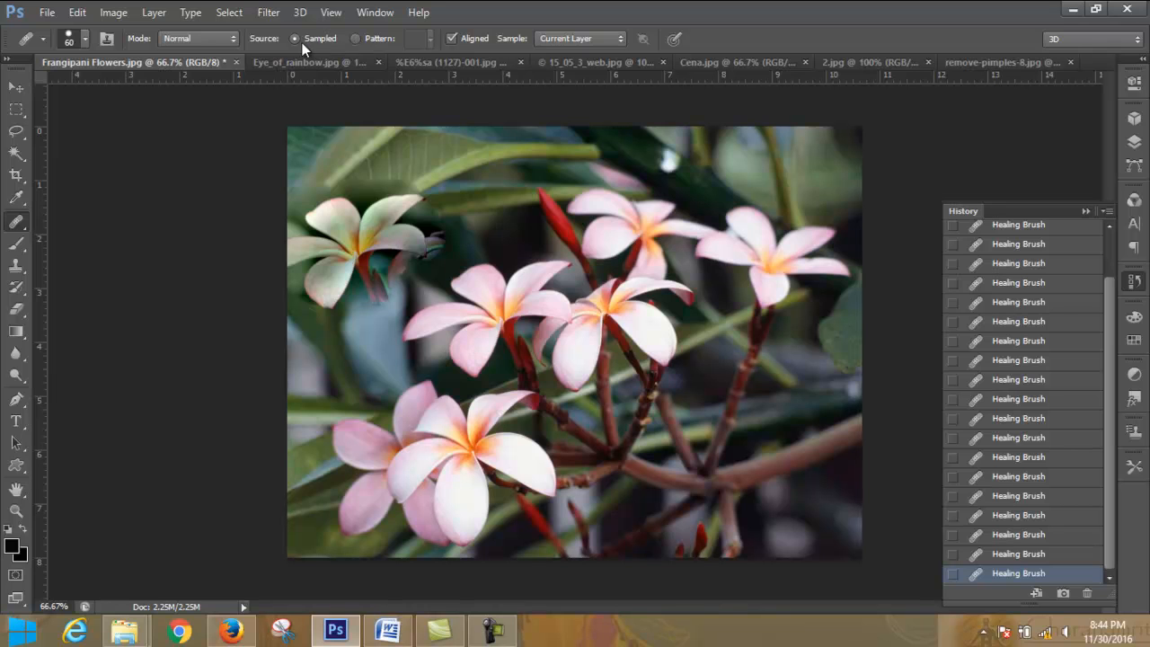
# - Set the healing source to Pattern and paint the purple flower pattern over the upper-middle frangipani blossoms
pyautogui.click(356, 38)
pyautogui.click(634, 229)
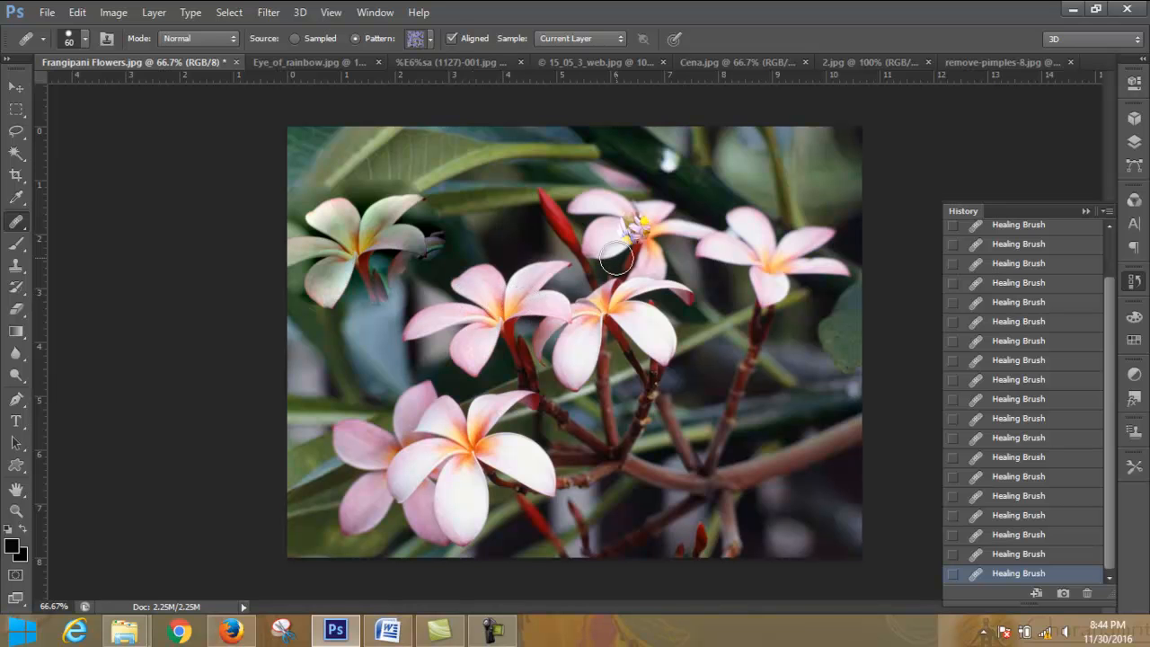
pyautogui.moveTo(641, 227)
pyautogui.mouseDown()
pyautogui.moveTo(602, 241)
pyautogui.moveTo(600, 264)
pyautogui.moveTo(625, 281)
pyautogui.moveTo(645, 258)
pyautogui.moveTo(650, 271)
pyautogui.moveTo(627, 291)
pyautogui.moveTo(609, 283)
pyautogui.moveTo(590, 237)
pyautogui.moveTo(620, 215)
pyautogui.moveTo(667, 216)
pyautogui.moveTo(667, 270)
pyautogui.moveTo(612, 304)
pyautogui.moveTo(571, 276)
pyautogui.moveTo(593, 320)
pyautogui.moveTo(642, 312)
pyautogui.moveTo(673, 291)
pyautogui.mouseUp()
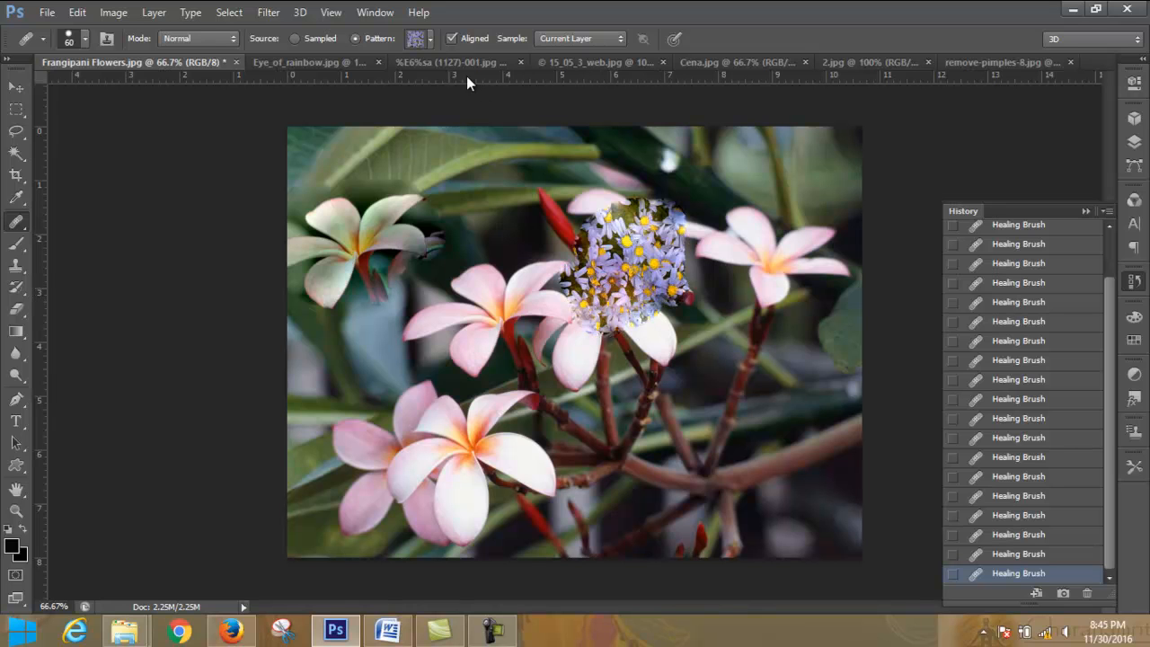
pyautogui.click(429, 37)
pyautogui.click(430, 37)
pyautogui.click(430, 37)
pyautogui.click(430, 37)
pyautogui.moveTo(602, 186)
pyautogui.mouseDown()
pyautogui.moveTo(615, 199)
pyautogui.moveTo(580, 227)
pyautogui.moveTo(564, 292)
pyautogui.moveTo(580, 205)
pyautogui.moveTo(659, 195)
pyautogui.mouseUp()
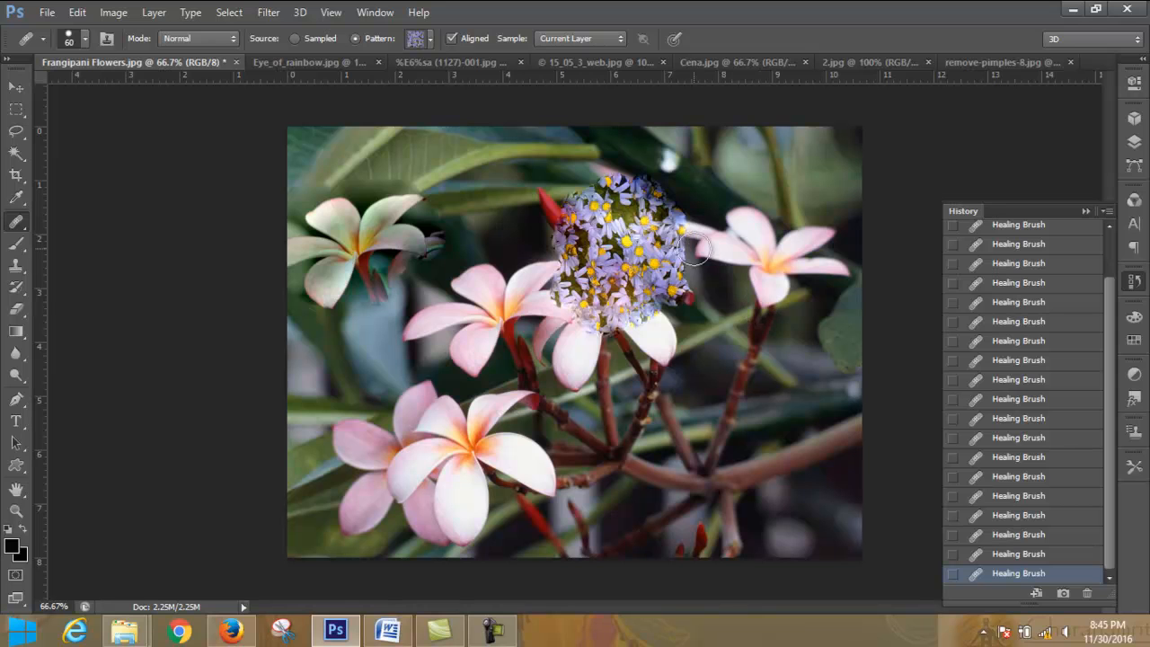
pyautogui.moveTo(650, 332)
pyautogui.mouseDown()
pyautogui.moveTo(607, 327)
pyautogui.moveTo(676, 350)
pyautogui.moveTo(661, 327)
pyautogui.moveTo(681, 285)
pyautogui.mouseUp()
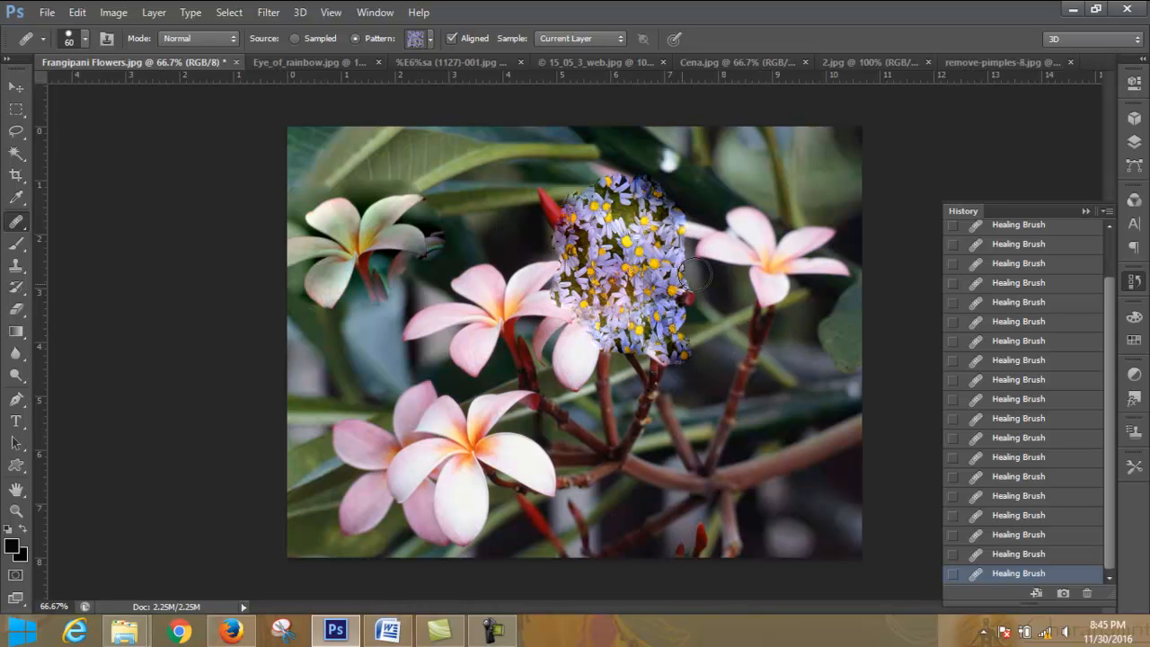
pyautogui.moveTo(552, 237)
pyautogui.mouseDown()
pyautogui.moveTo(556, 266)
pyautogui.moveTo(564, 285)
pyautogui.moveTo(595, 171)
pyautogui.mouseUp()
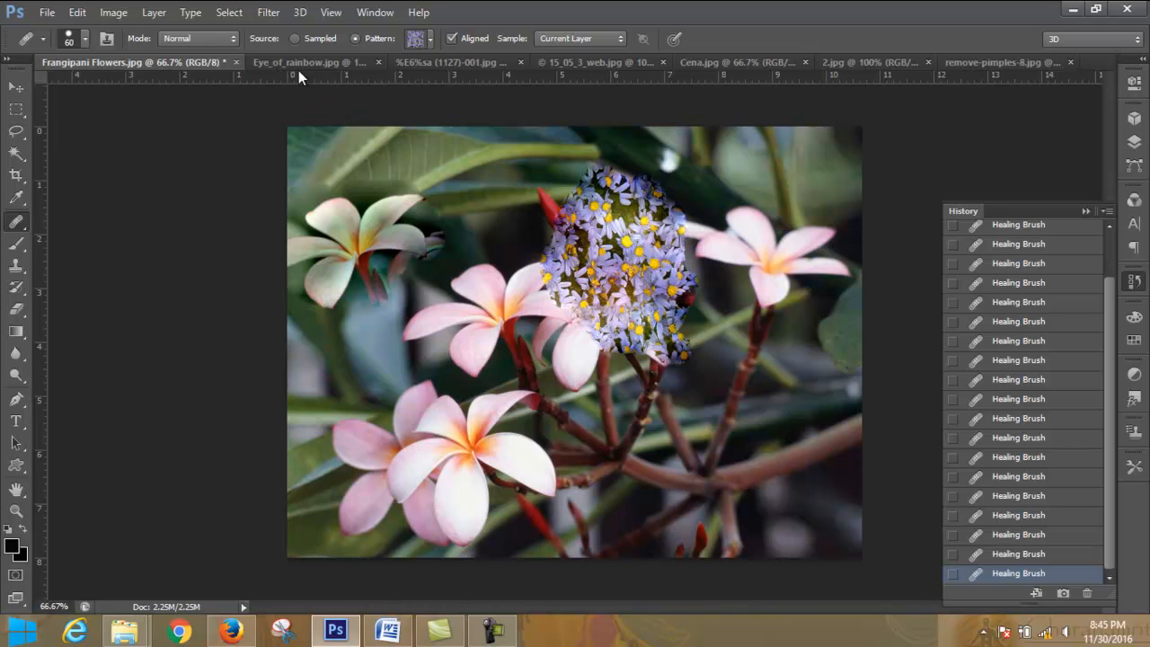
# - Compare the Sampled and Pattern healing sources and look through the available pattern swatches
pyautogui.click(293, 38)
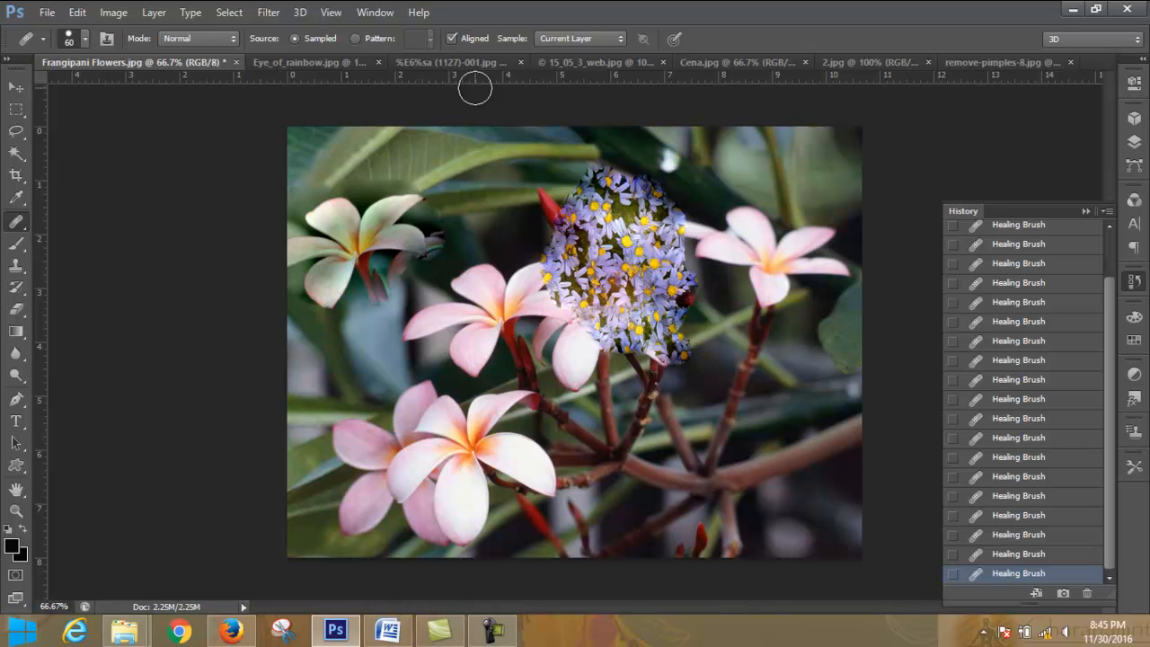
pyautogui.moveTo(645, 285); pyautogui.dragTo(644, 284)
pyautogui.click(357, 37)
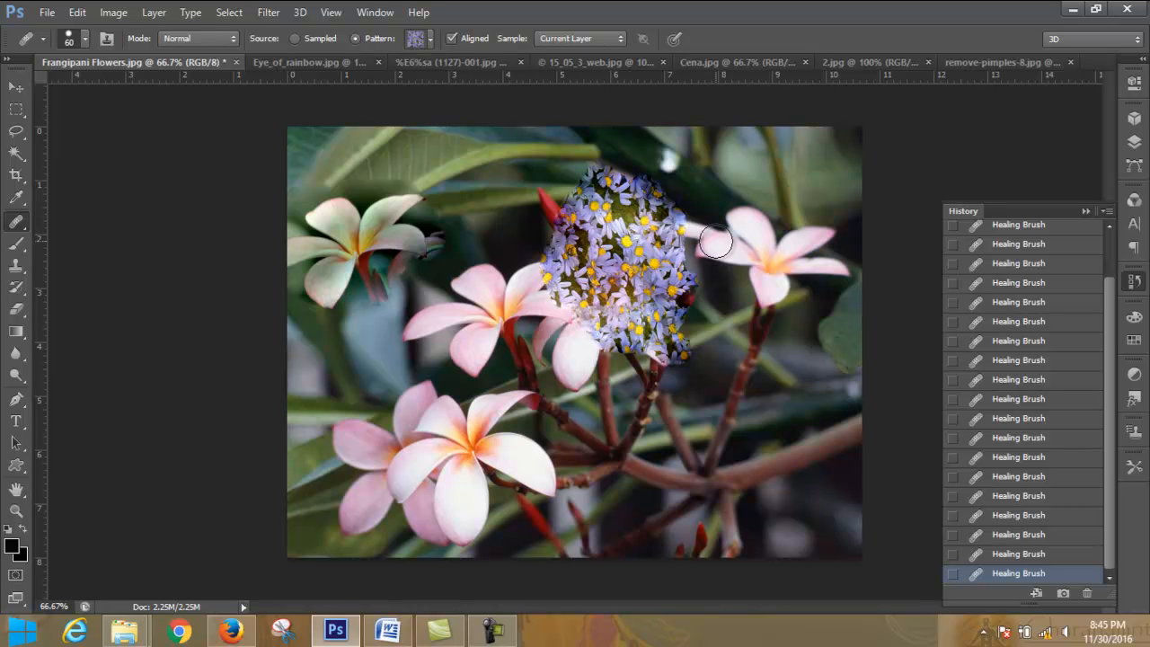
pyautogui.click(431, 41)
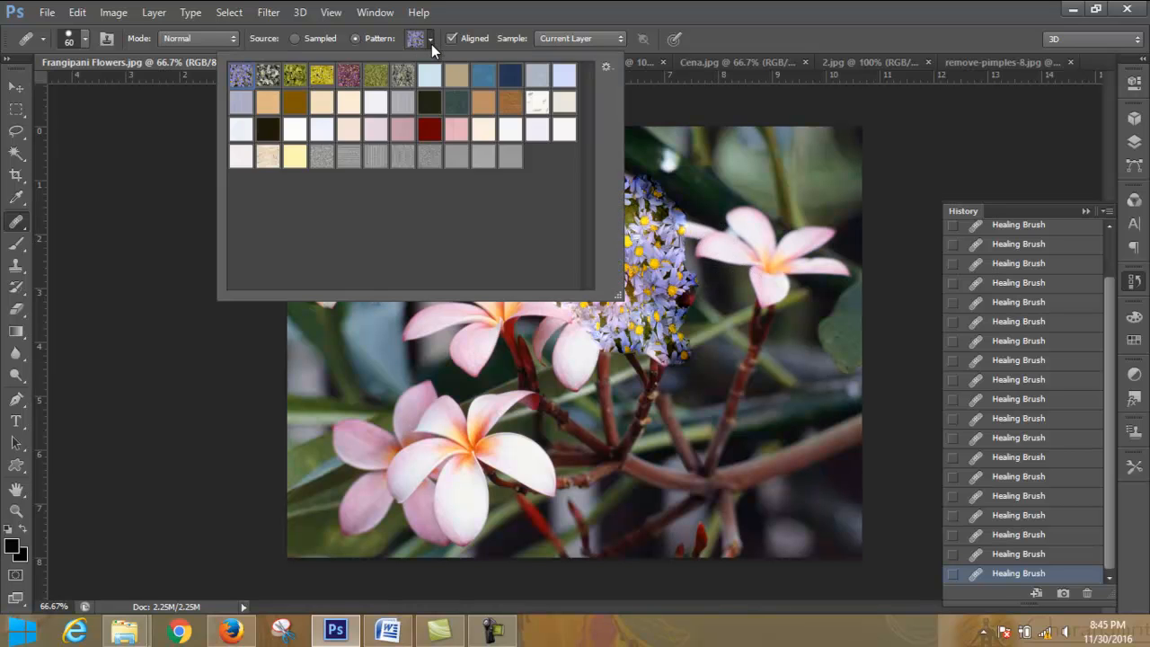
pyautogui.click(432, 44)
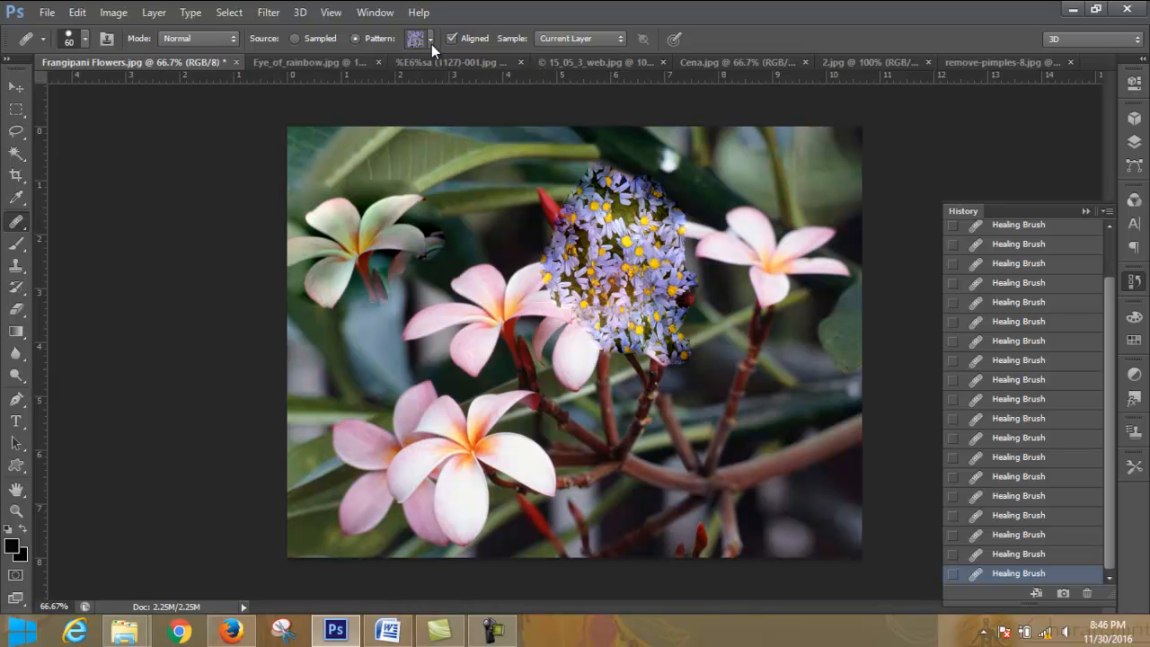
# - Set the healing source to Sampled and restore the flower photo to its original snapshot
pyautogui.click(295, 38)
pyautogui.moveTo(1111, 314); pyautogui.dragTo(1111, 248)
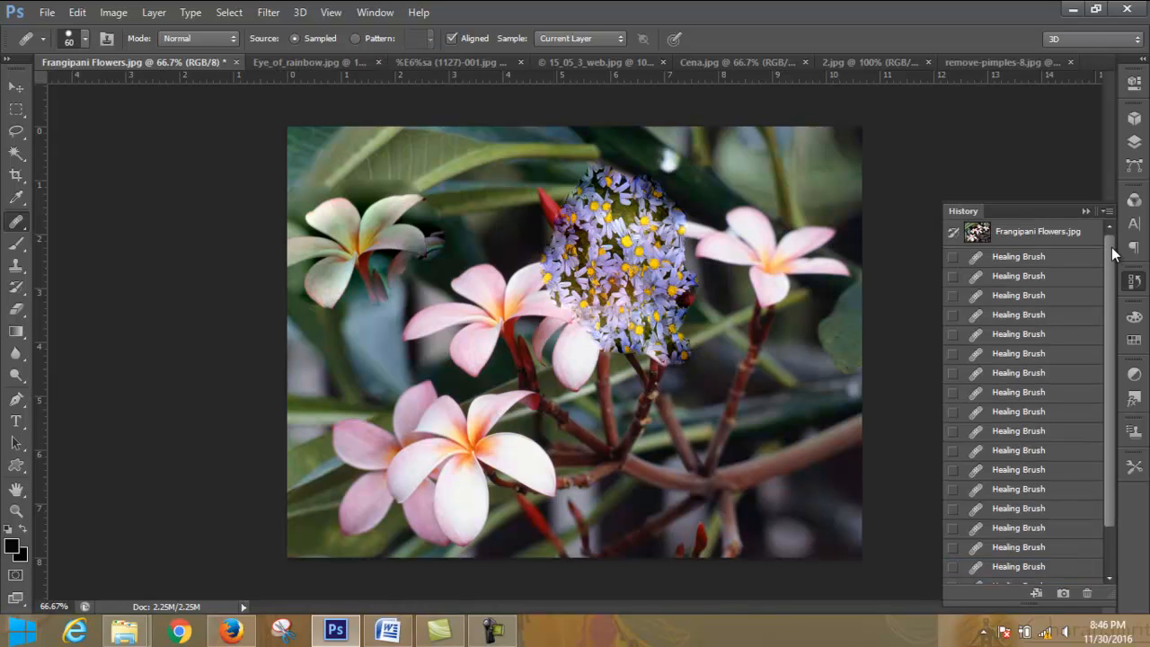
pyautogui.click(1030, 235)
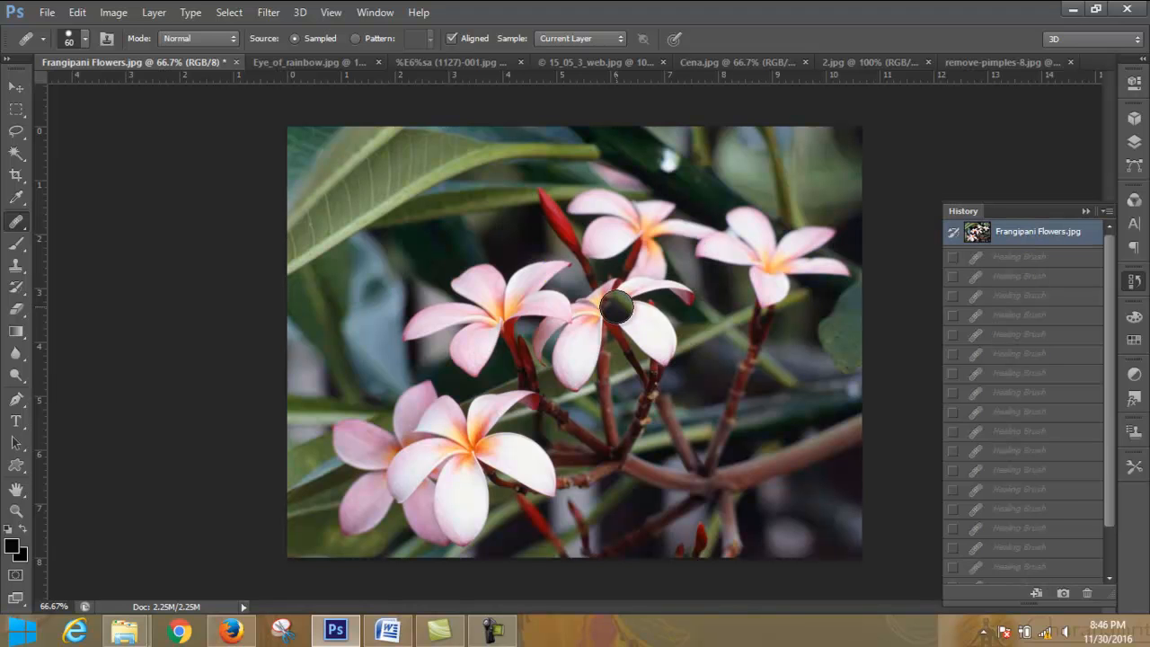
# - Switch to the remove-pimples-8.jpg image and restore it to its original snapshot
pyautogui.click(753, 62)
pyautogui.click(989, 62)
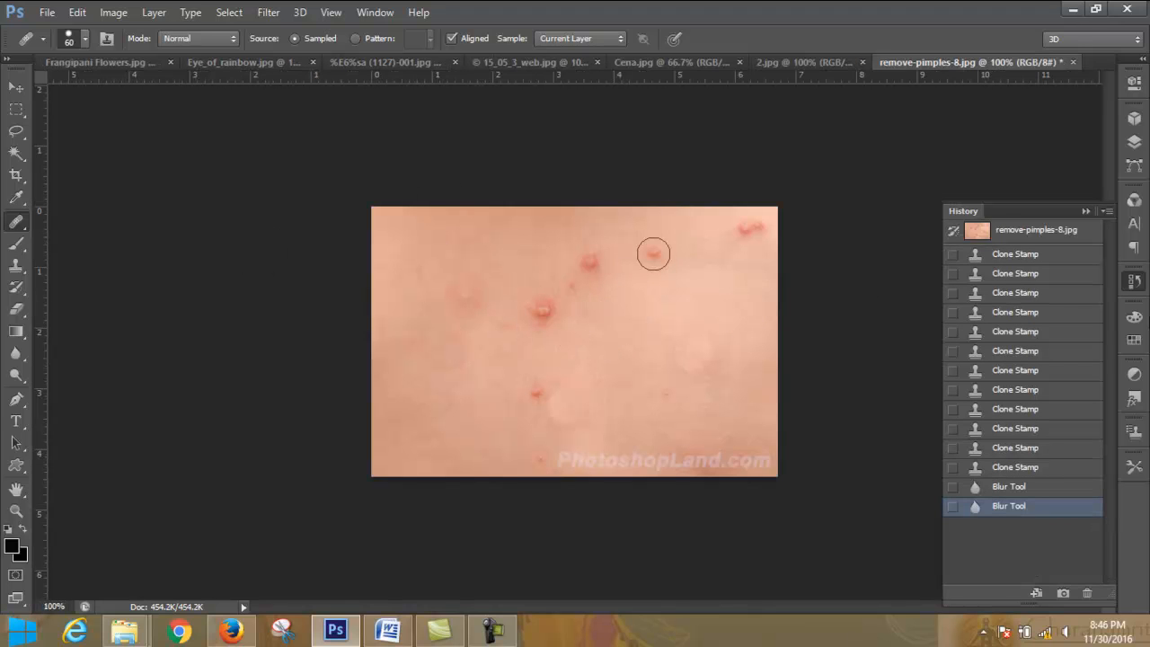
pyautogui.click(1135, 144)
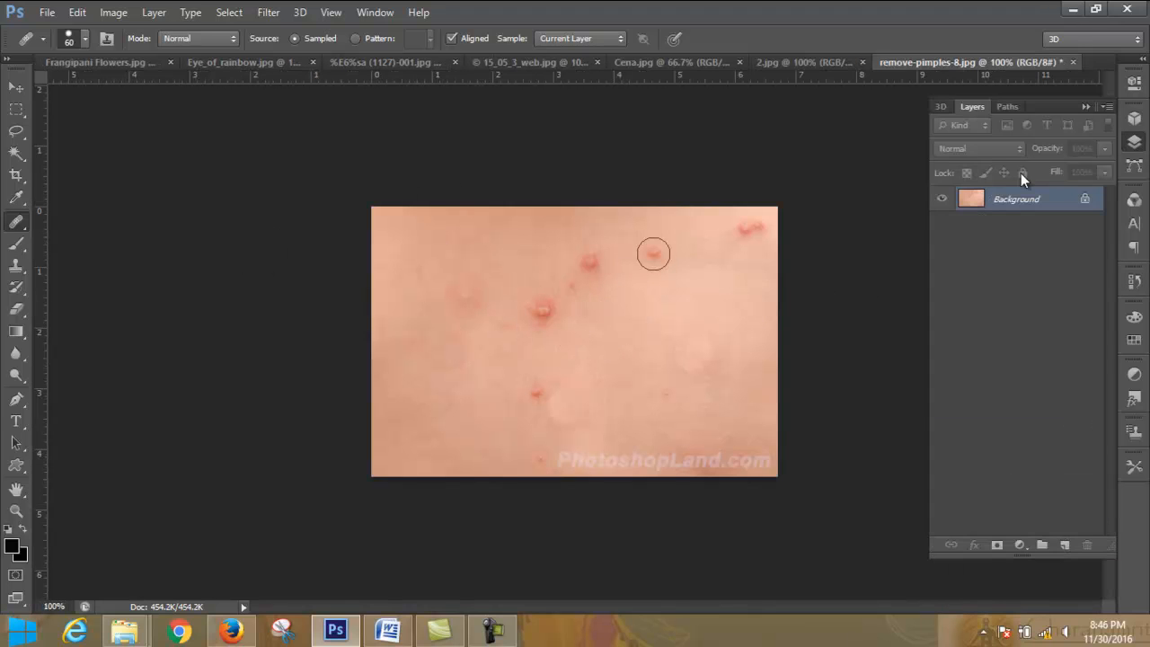
pyautogui.click(1135, 281)
pyautogui.click(1015, 231)
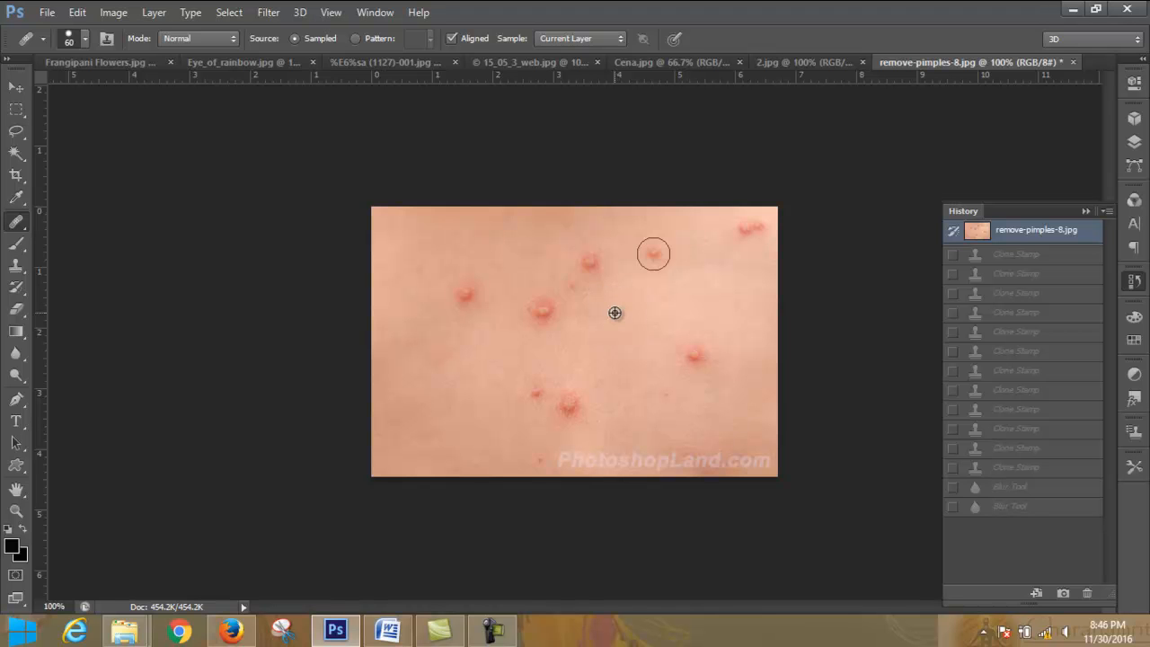
# - Heal the large pimple near the image centre and the two pimples below it using nearby clean skin
pyautogui.click(542, 311)
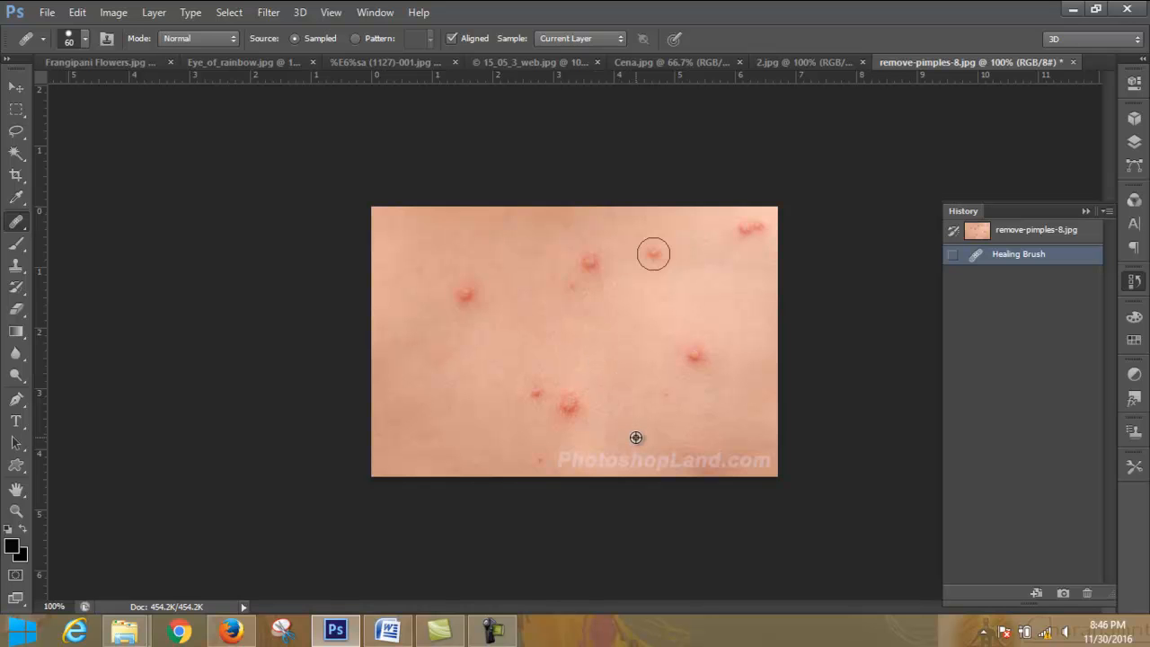
pyautogui.keyDown('alt'); pyautogui.click(616, 381); pyautogui.keyUp('alt')
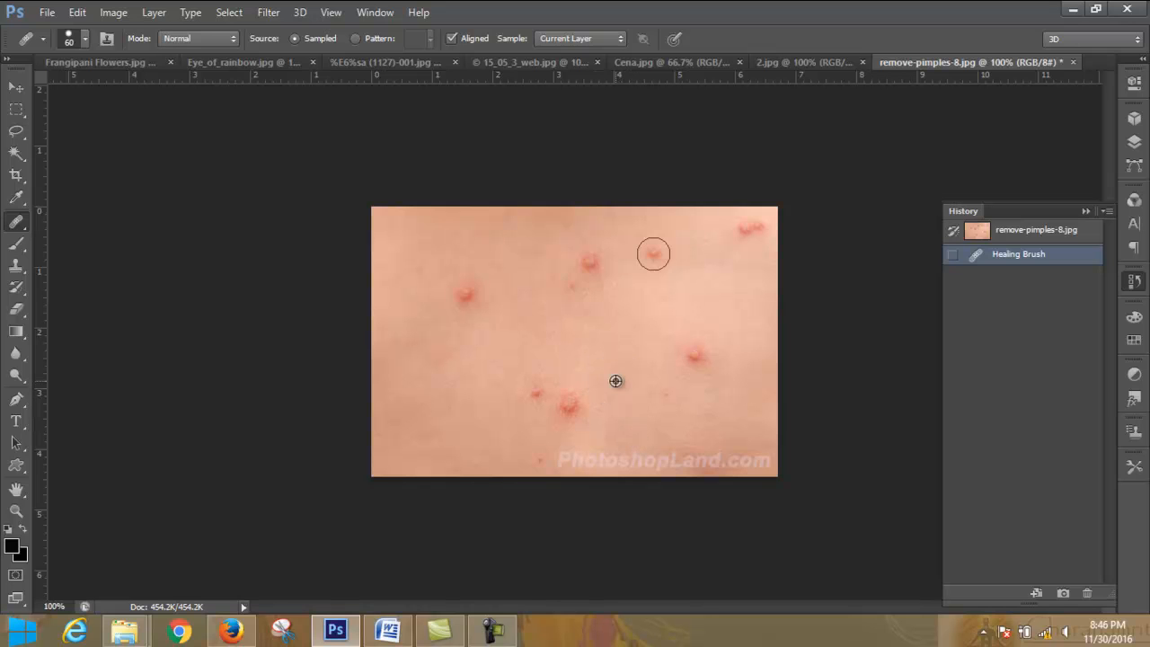
pyautogui.click(571, 401)
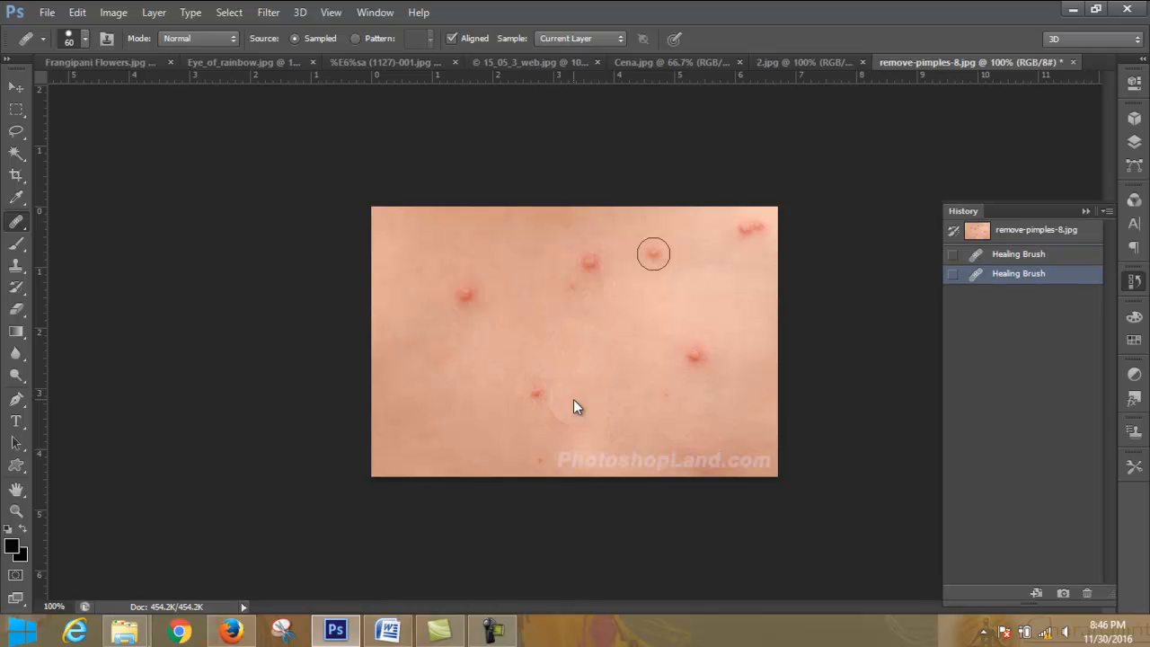
pyautogui.keyDown('alt'); pyautogui.click(521, 349); pyautogui.keyUp('alt')
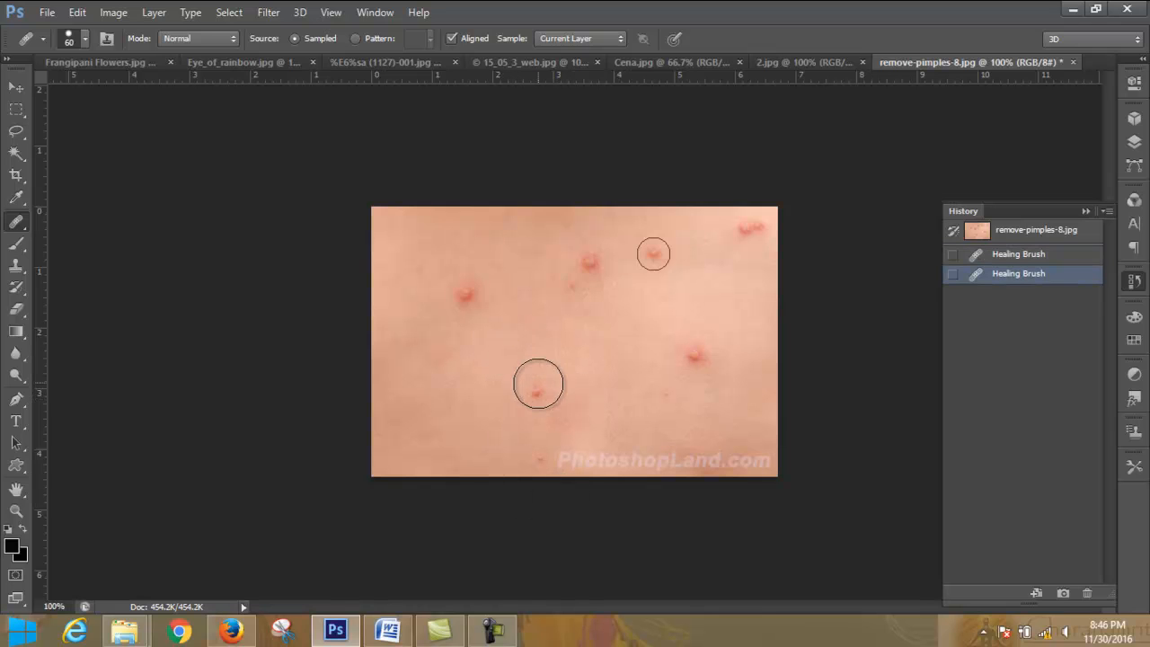
pyautogui.click(538, 383)
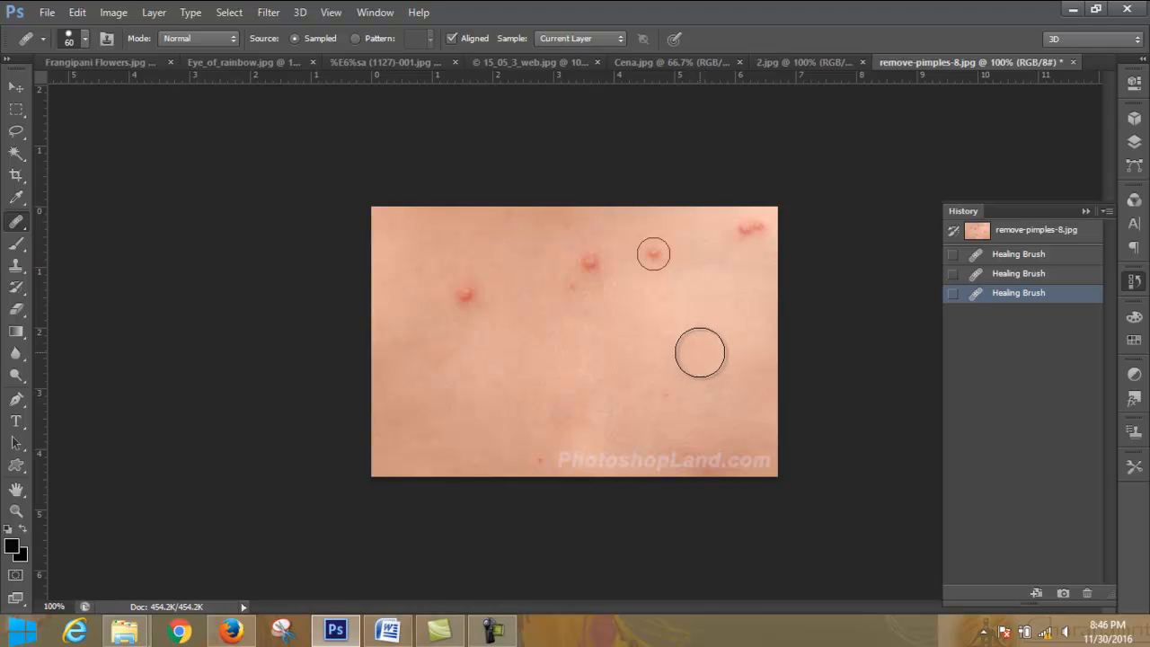
# - Heal the pimple in the skin image's lower-right area, the two upper-middle pimples and the faint spot between them using clean skin
pyautogui.click(693, 354)
pyautogui.click(693, 355)
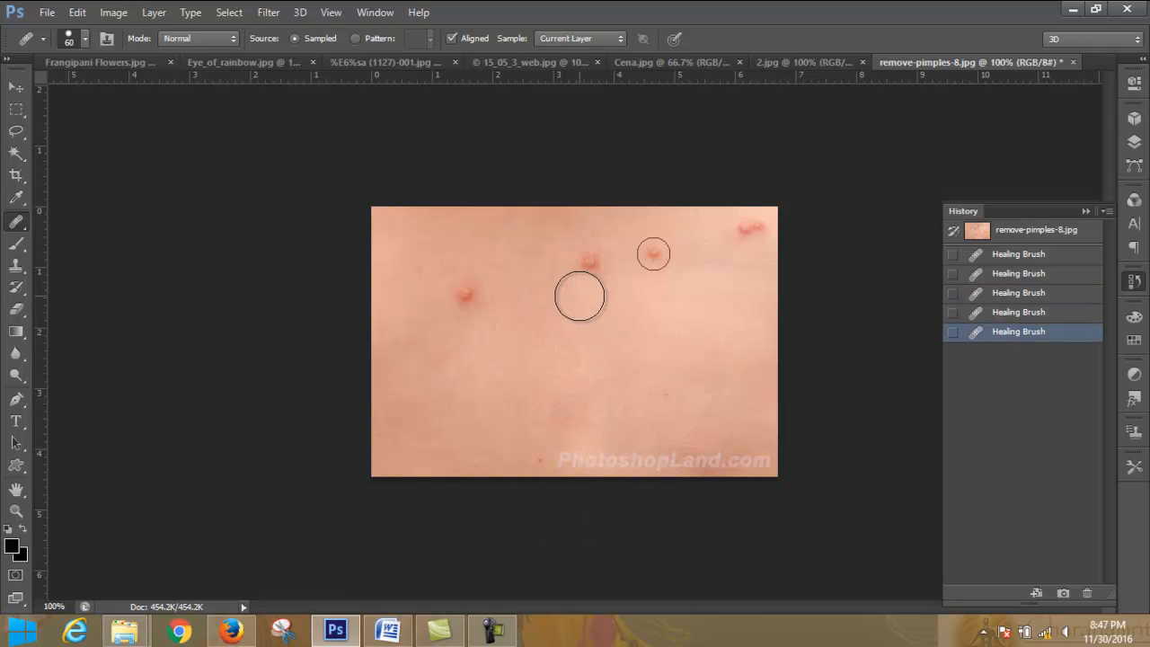
pyautogui.click(579, 295)
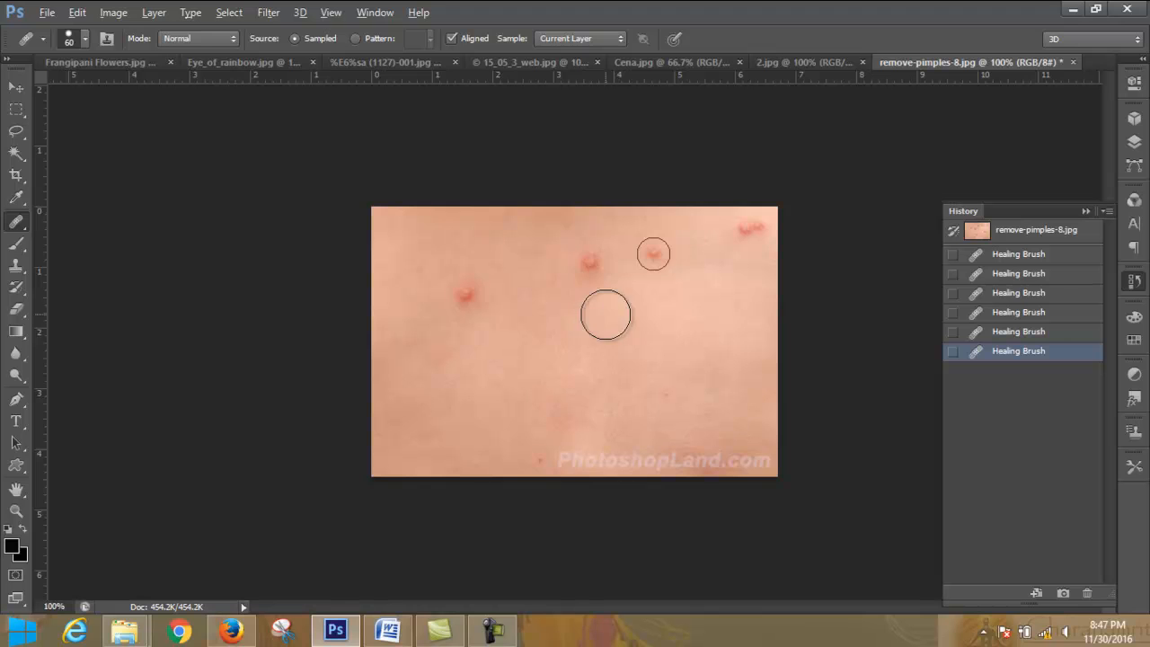
pyautogui.click(590, 262)
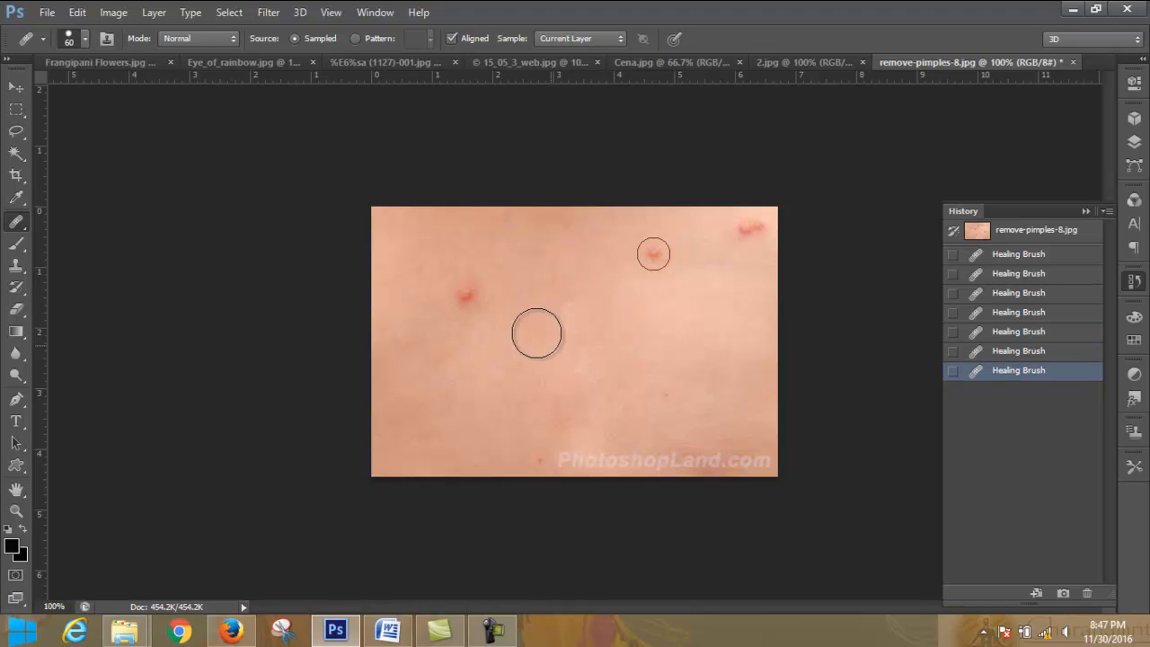
pyautogui.keyDown('alt'); pyautogui.click(645, 312); pyautogui.keyUp('alt')
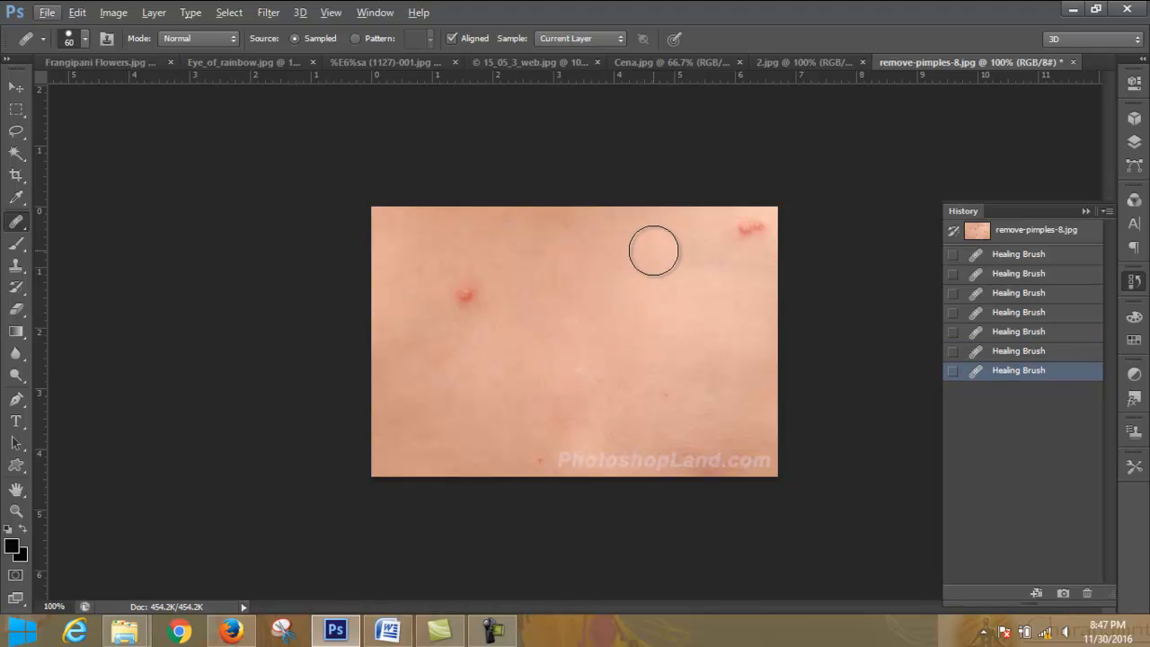
pyautogui.click(654, 256)
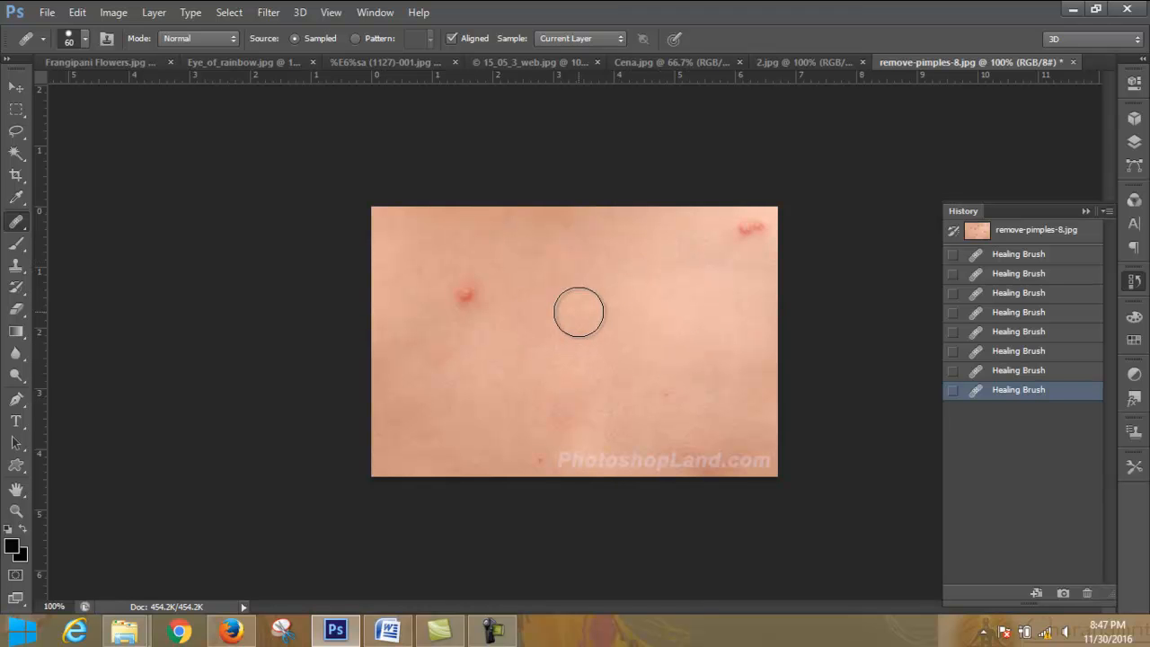
# - Heal the pimple on the image's left side and the pair in its upper-right corner using samples of adjacent clean skin
pyautogui.keyDown('alt'); pyautogui.click(509, 317); pyautogui.keyUp('alt')
pyautogui.click(464, 297)
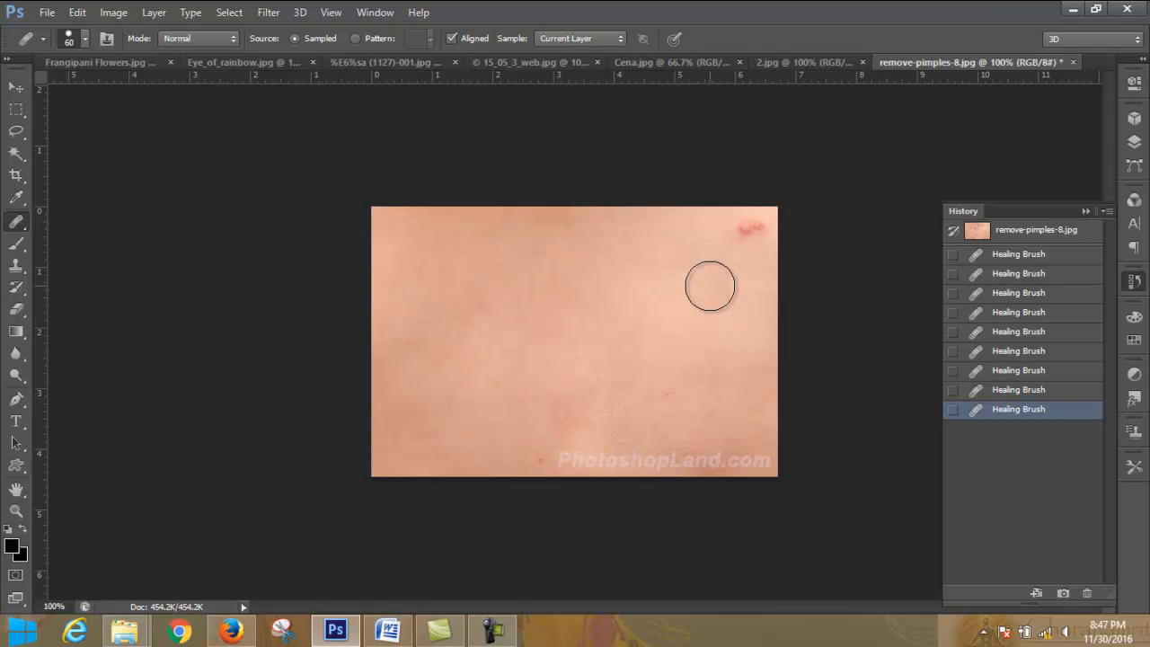
pyautogui.keyDown('alt'); pyautogui.click(711, 285); pyautogui.keyUp('alt')
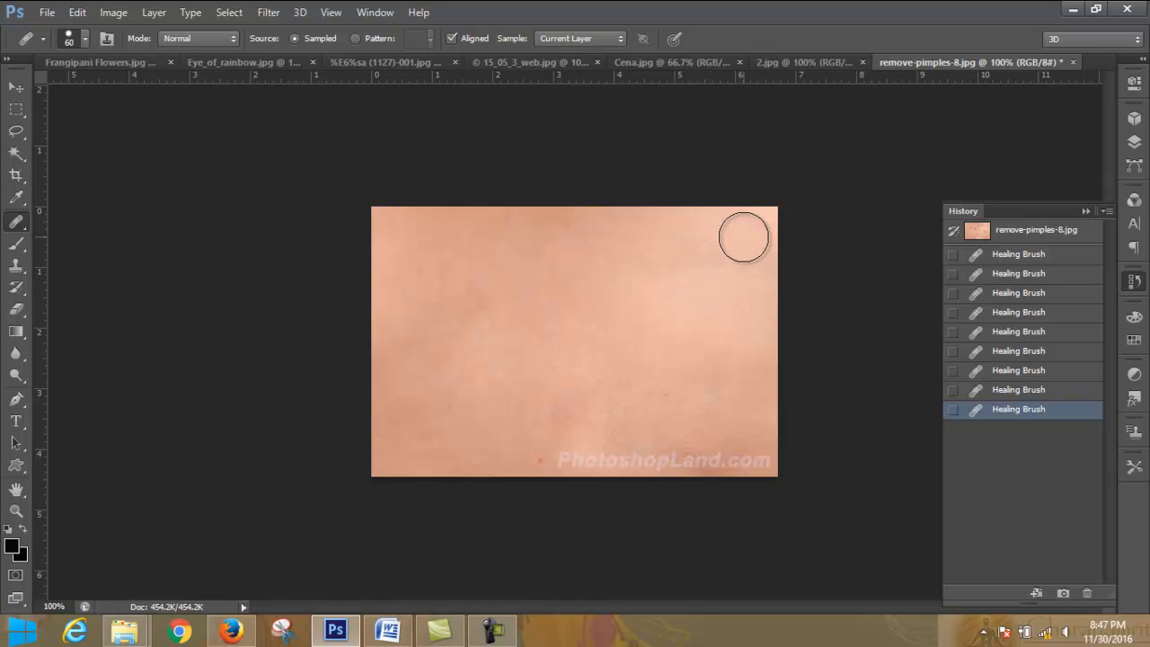
pyautogui.click(748, 236)
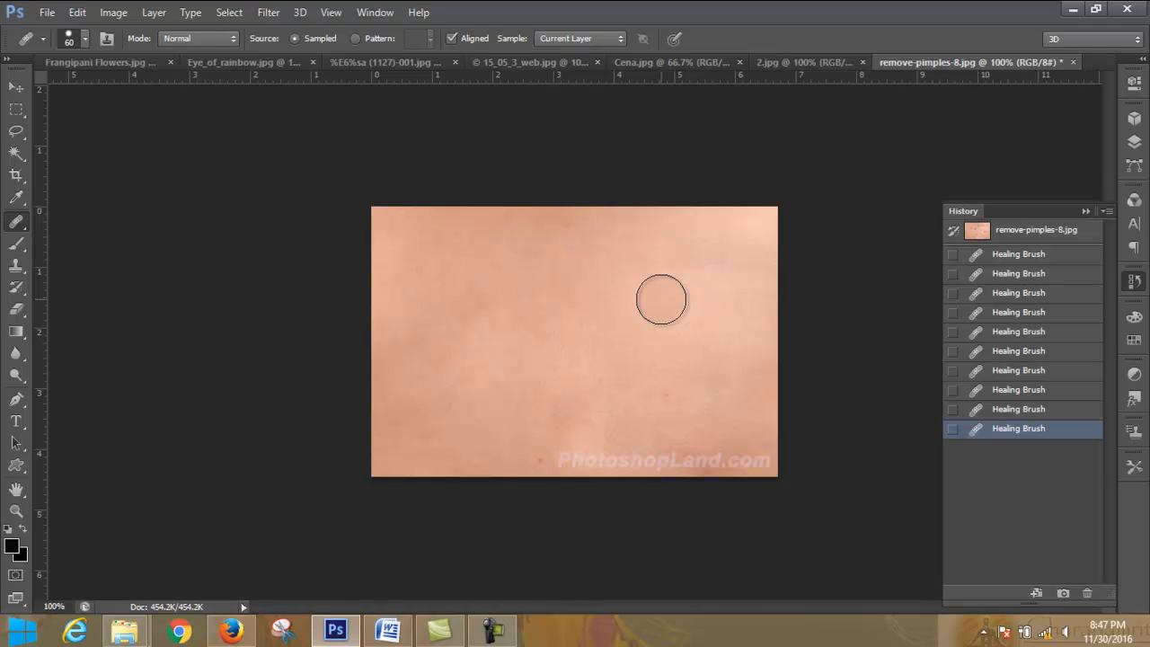
# - Sample clean skin left of the image centre and heal the uneven skin further left
pyautogui.click(523, 359)
pyautogui.keyDown('alt'); pyautogui.click(524, 359); pyautogui.keyUp('alt')
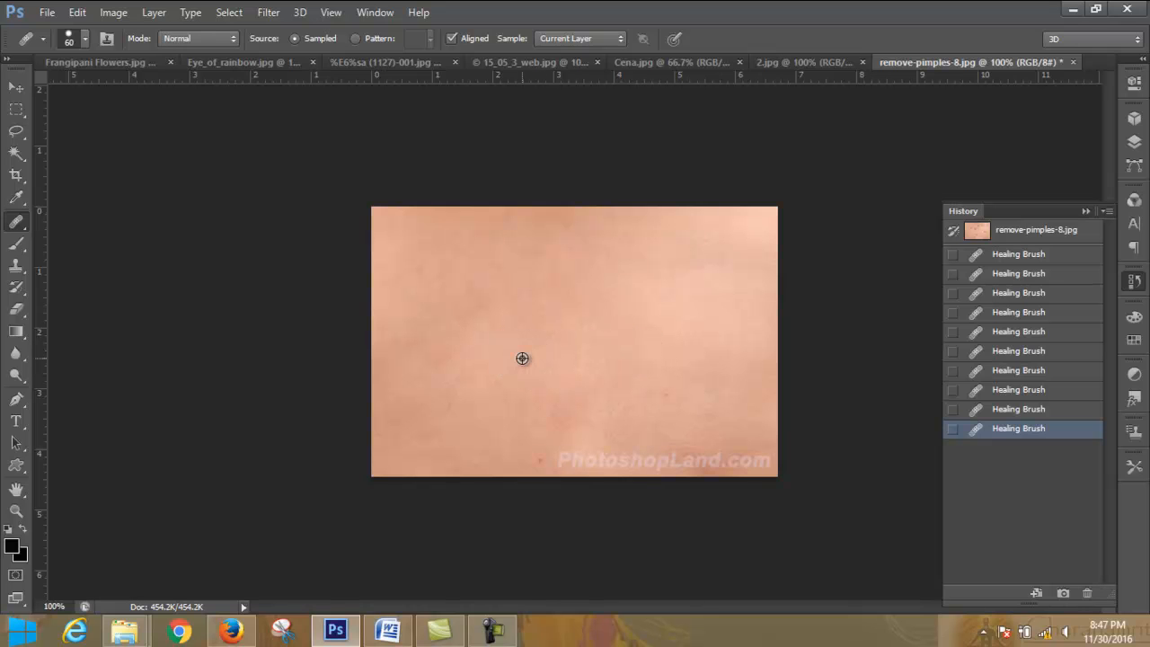
pyautogui.click(439, 357)
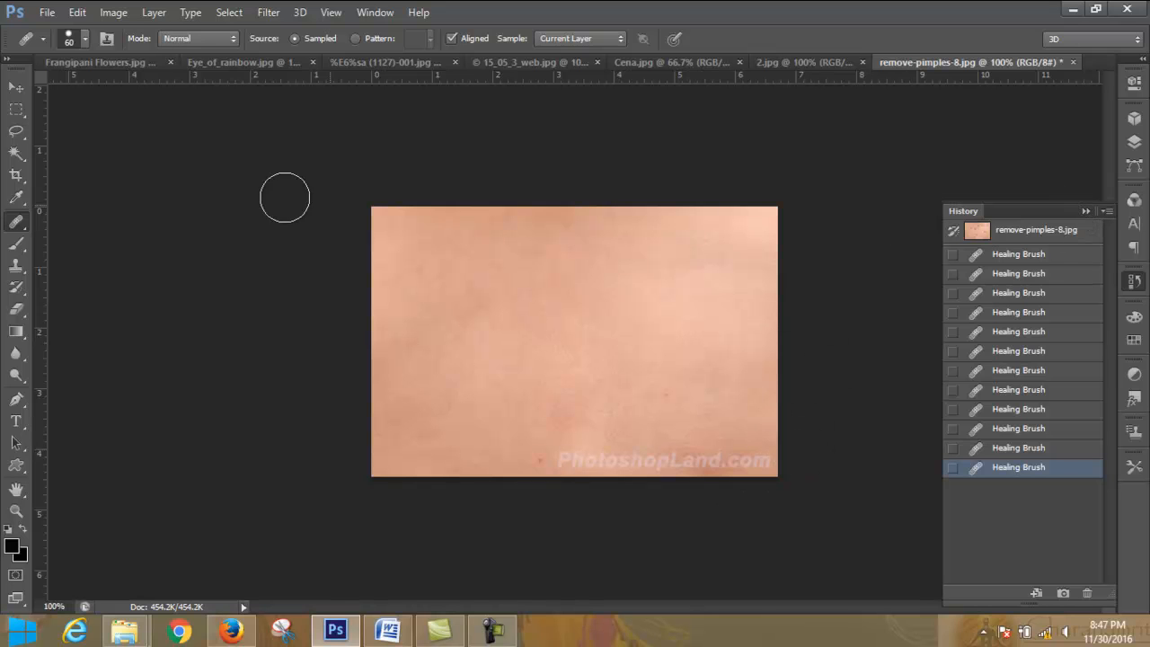
# - Switch to the Cena.jpg image, collapse the history list and bring the central face into close view
pyautogui.click(803, 61)
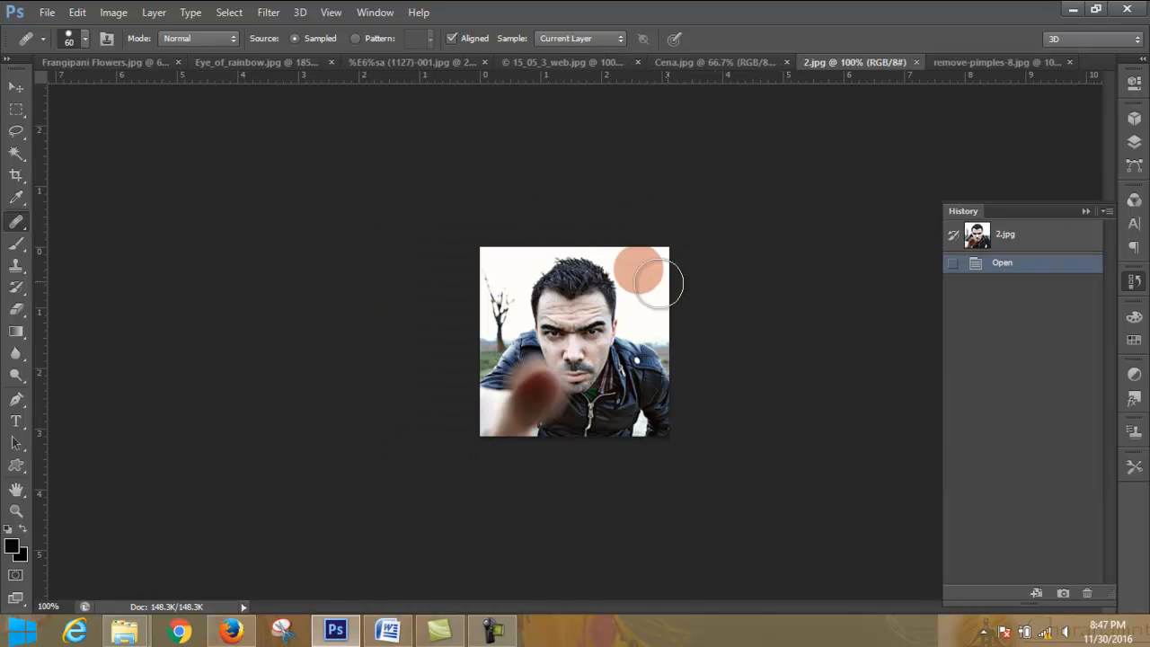
pyautogui.click(719, 61)
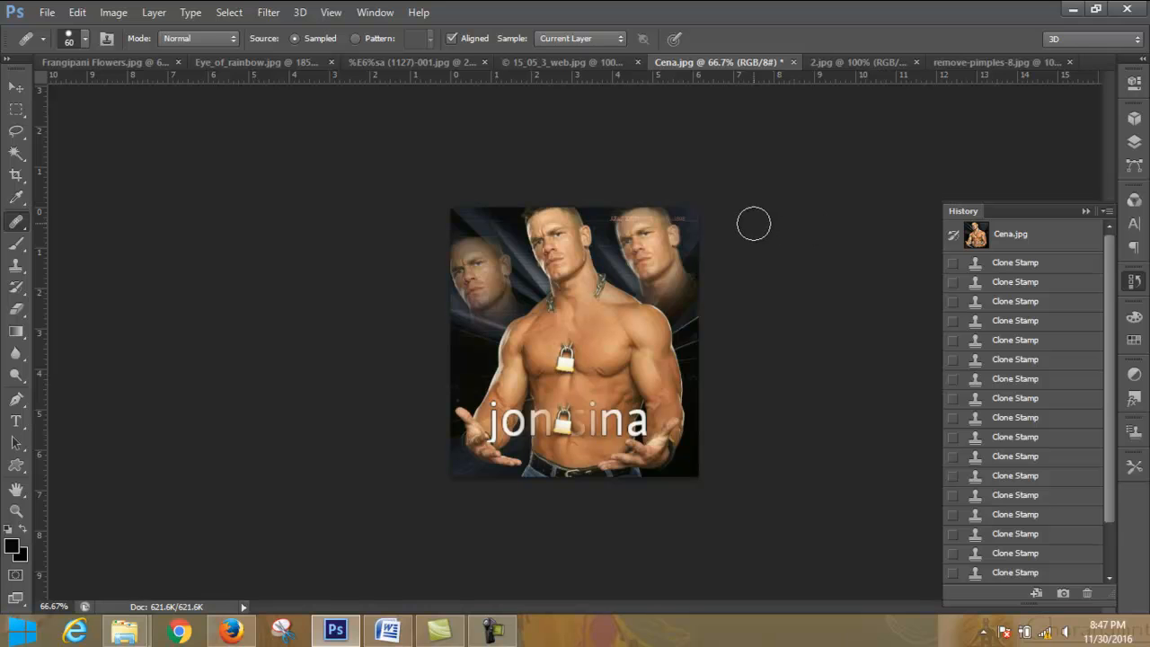
pyautogui.click(1132, 291)
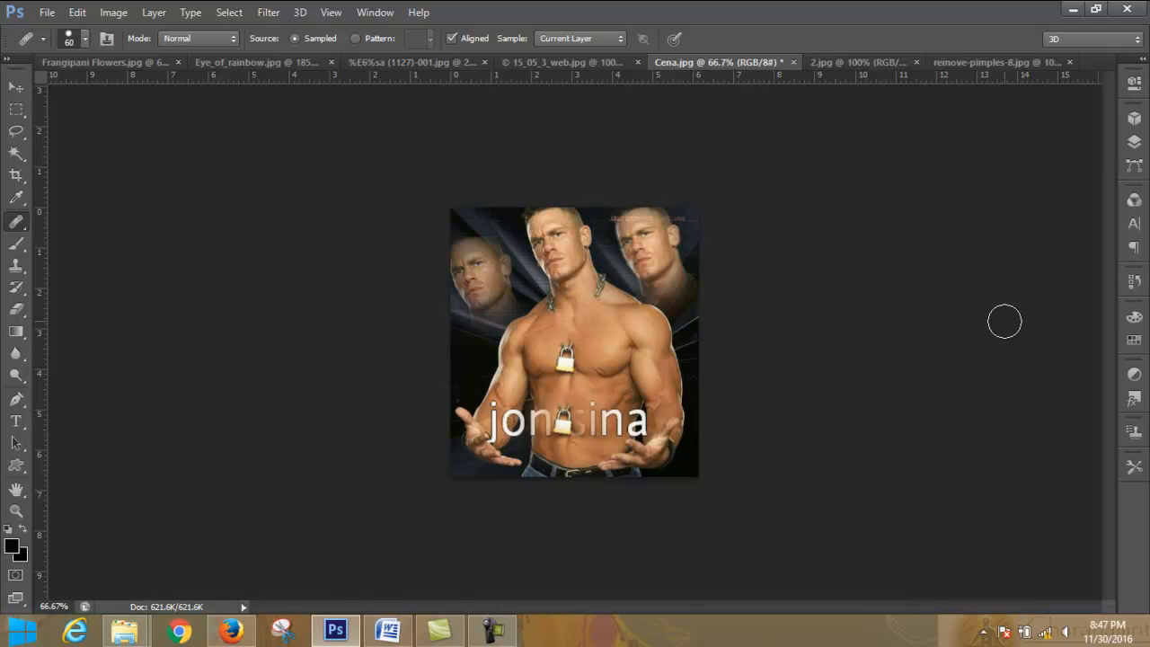
pyautogui.hotkey('ctrl', '+')
pyautogui.hotkey('ctrl', '+')
pyautogui.hotkey('ctrl', '+')
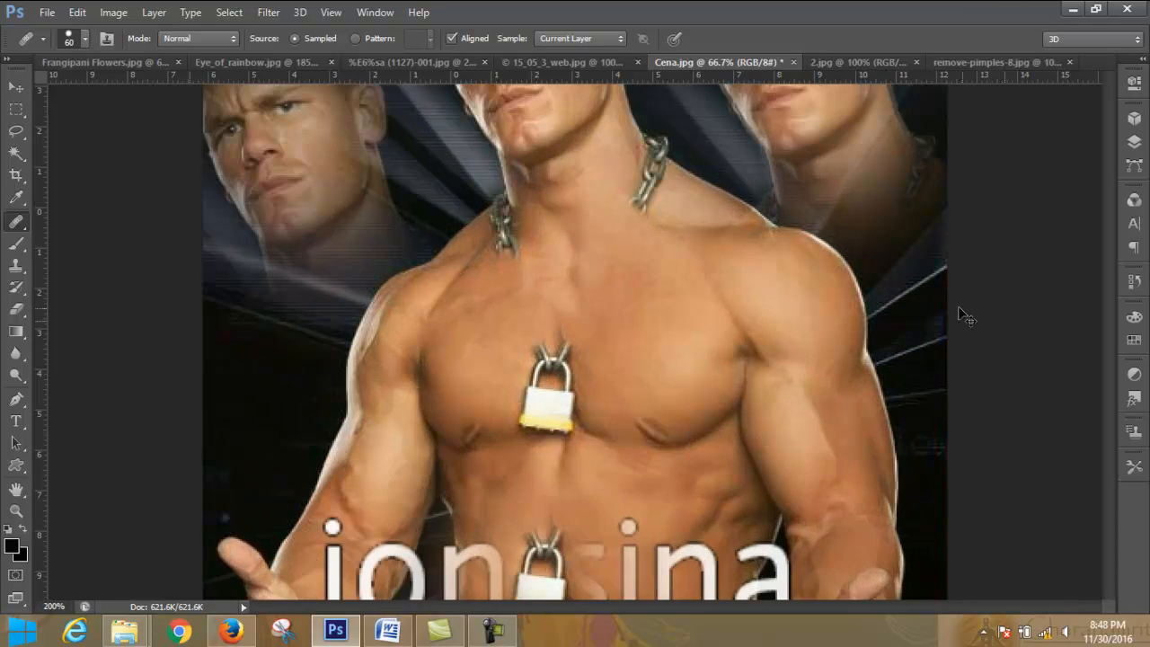
pyautogui.scroll(3, 815, 269)
pyautogui.scroll(6, 807, 271)
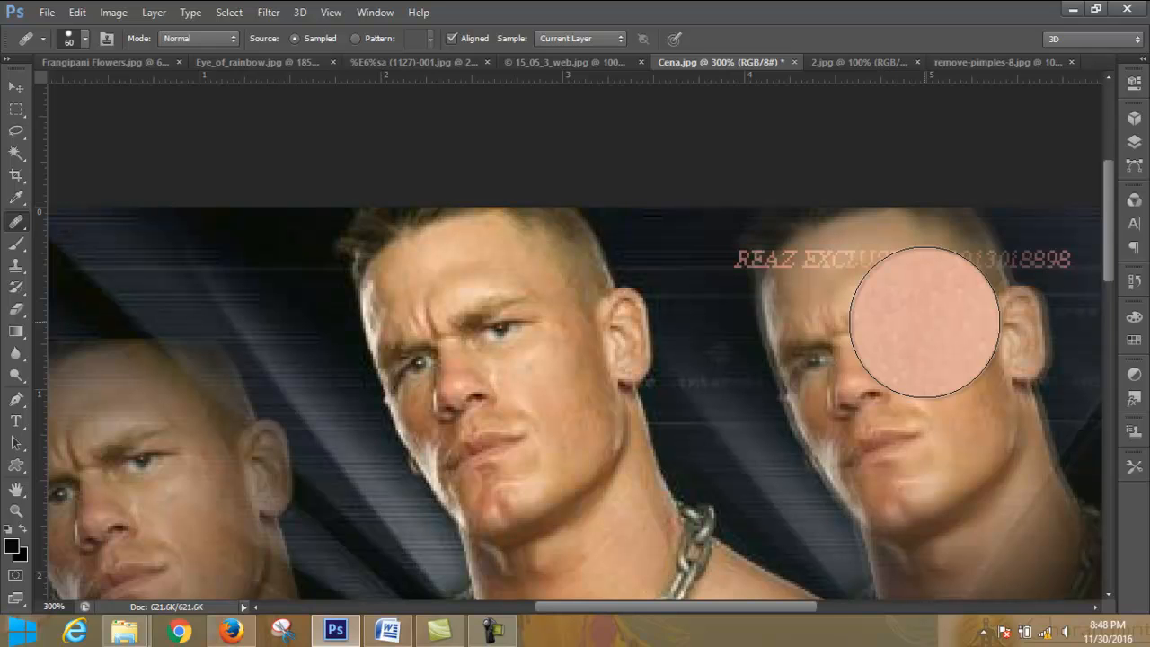
pyautogui.hotkey('ctrl', '+')
pyautogui.hotkey('ctrl', '+')
pyautogui.hotkey('ctrl', '+')
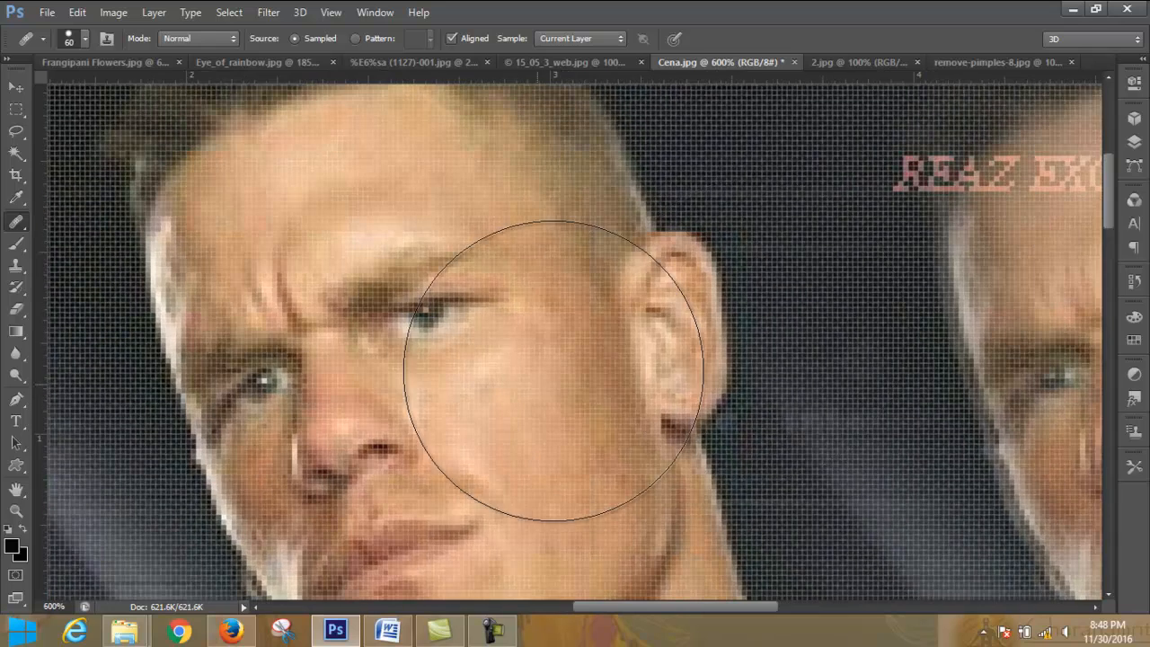
pyautogui.scroll(-3, 725, 276)
# - Reduce the healing brush to 6 px, sample the forehead above the eyebrow and dab the skin beside the eye
pyautogui.press('[')
pyautogui.press('[')
pyautogui.press('[')
pyautogui.press('[')
pyautogui.press('[')
pyautogui.press('[')
pyautogui.press('[')
pyautogui.press('[')
pyautogui.press('[')
pyautogui.press('[')
pyautogui.press('[')
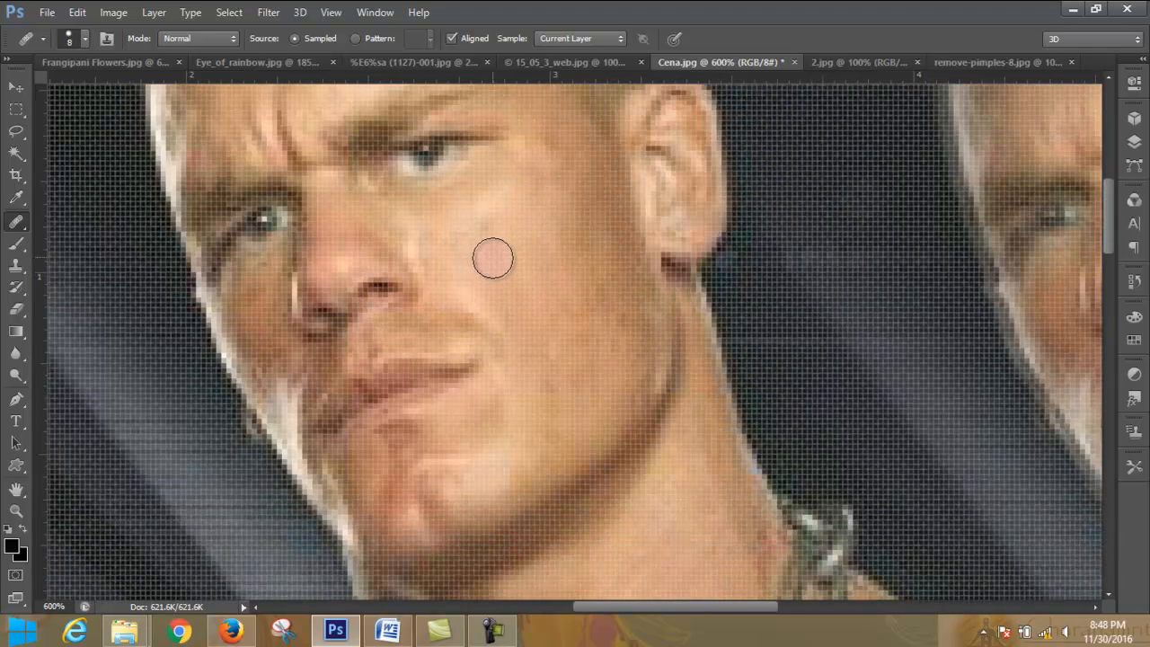
pyautogui.scroll(3, 514, 251)
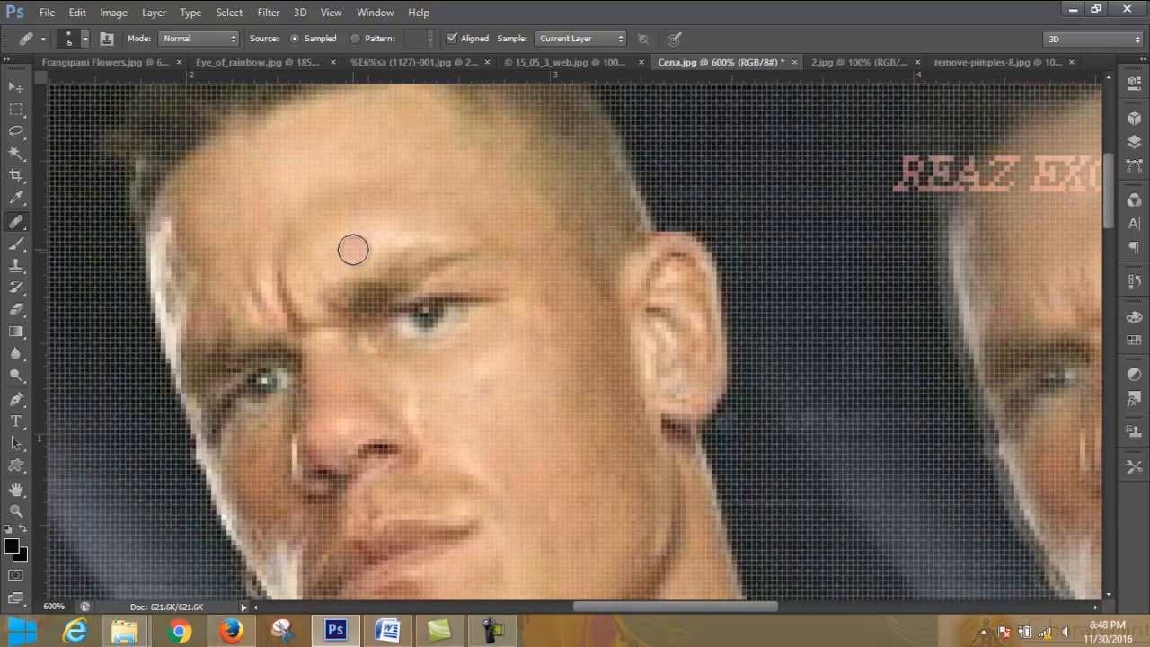
pyautogui.click(353, 250)
pyautogui.keyDown('alt'); pyautogui.click(353, 250); pyautogui.keyUp('alt')
pyautogui.click(471, 290)
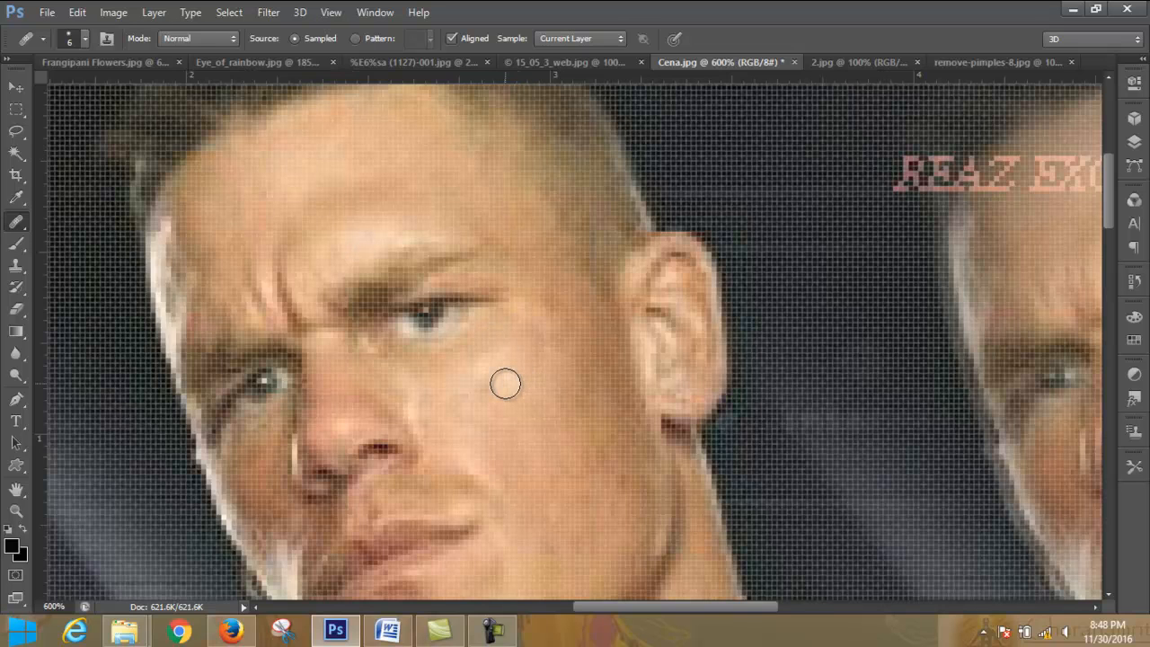
pyautogui.press(']')
pyautogui.press(']')
pyautogui.press(']')
pyautogui.press(']')
pyautogui.press(']')
pyautogui.press(']')
pyautogui.press(']')
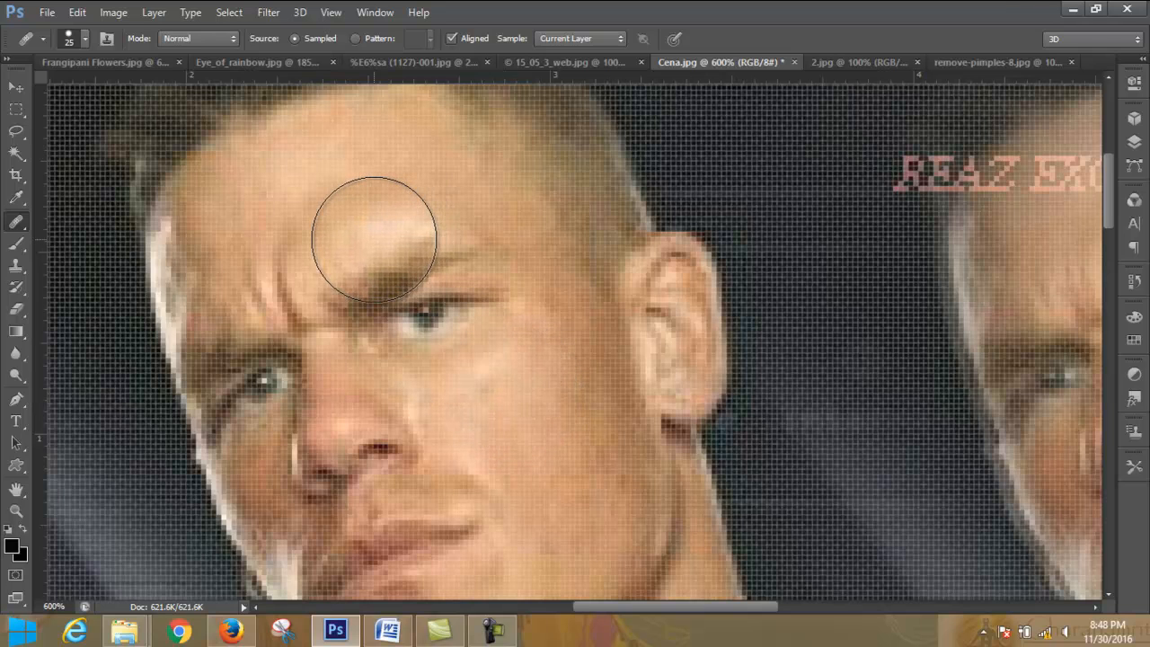
pyautogui.press('[')
pyautogui.press('[')
pyautogui.press('[')
pyautogui.press('[')
pyautogui.press('[')
pyautogui.press('[')
pyautogui.press('[')
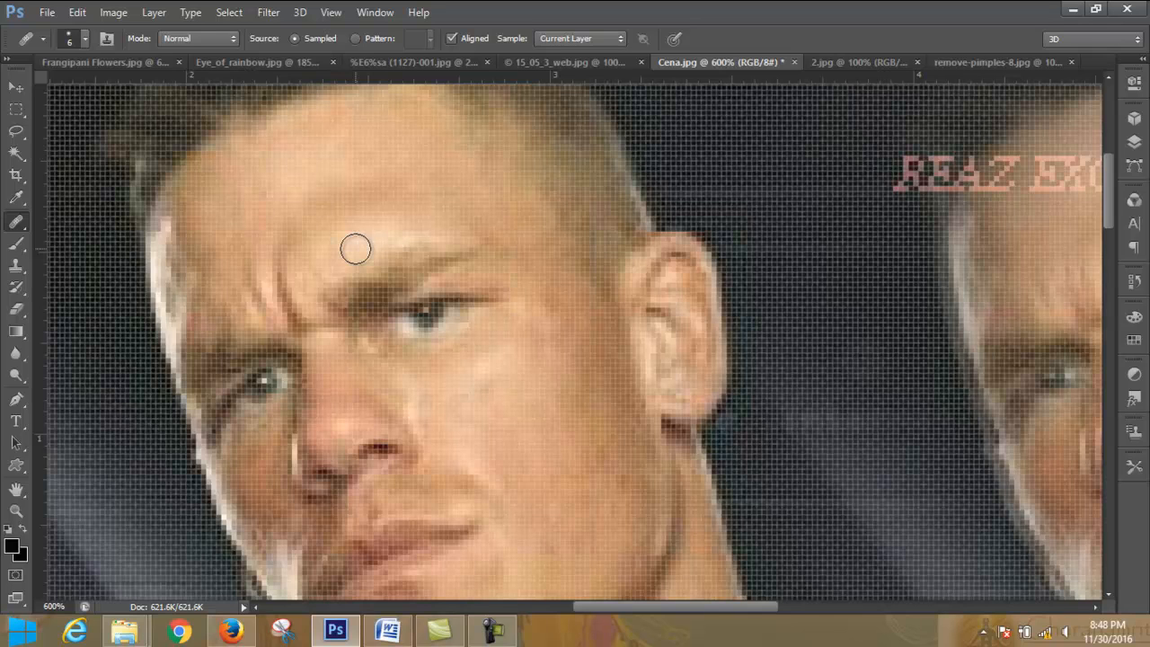
# - Resample the bright skin above the eyebrow and, with Aligned off, heal the cheek below the eye with short strokes
pyautogui.keyDown('alt'); pyautogui.click(356, 249); pyautogui.keyUp('alt')
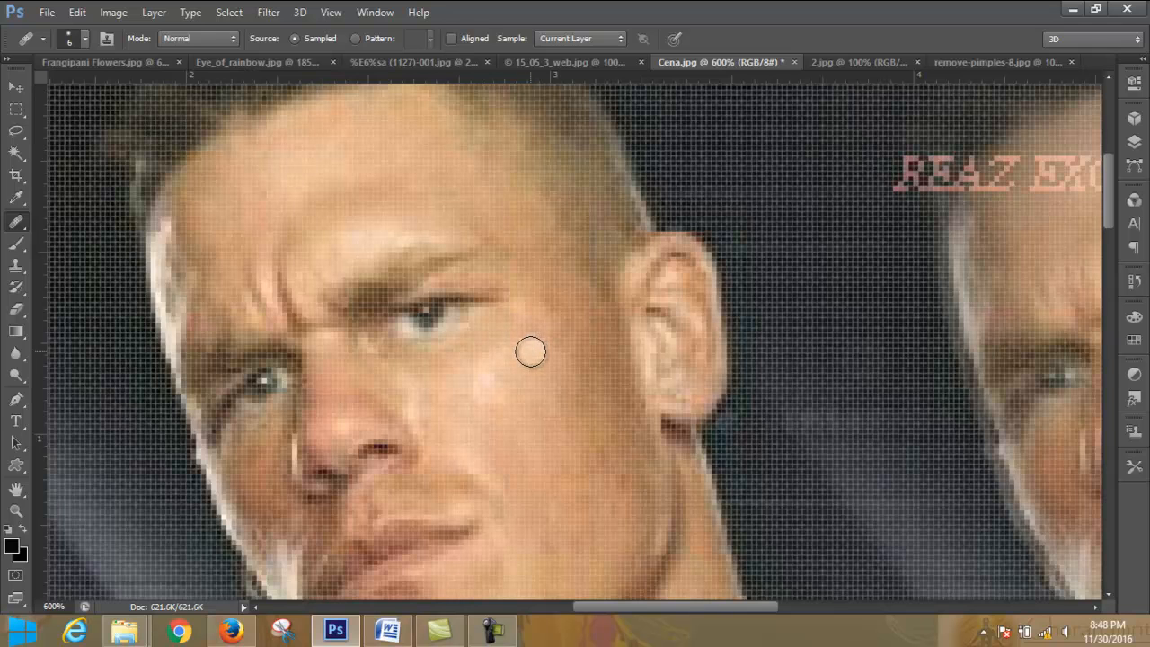
pyautogui.moveTo(509, 355)
pyautogui.mouseDown()
pyautogui.moveTo(554, 341)
pyautogui.moveTo(534, 338)
pyautogui.moveTo(511, 396)
pyautogui.moveTo(481, 402)
pyautogui.moveTo(479, 370)
pyautogui.moveTo(509, 353)
pyautogui.moveTo(511, 444)
pyautogui.moveTo(528, 376)
pyautogui.mouseUp()
pyautogui.click(502, 406)
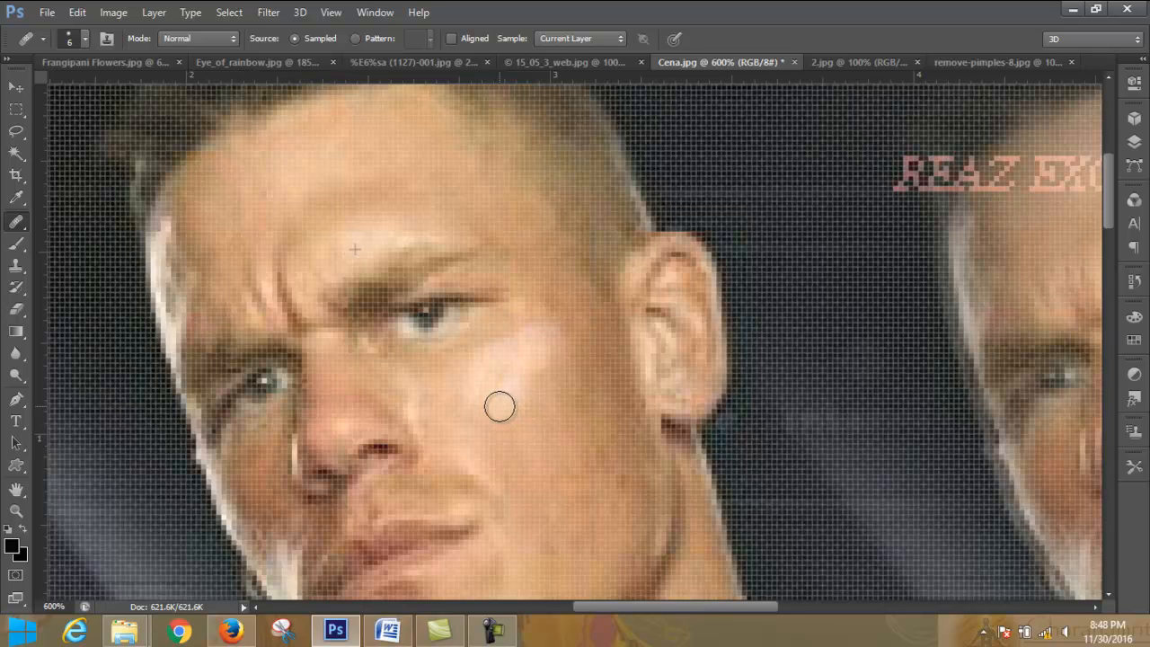
pyautogui.moveTo(495, 413)
pyautogui.mouseDown()
pyautogui.moveTo(516, 393)
pyautogui.moveTo(549, 450)
pyautogui.moveTo(600, 473)
pyautogui.moveTo(588, 423)
pyautogui.moveTo(516, 389)
pyautogui.moveTo(514, 421)
pyautogui.mouseUp()
pyautogui.click(589, 457)
pyautogui.click(587, 424)
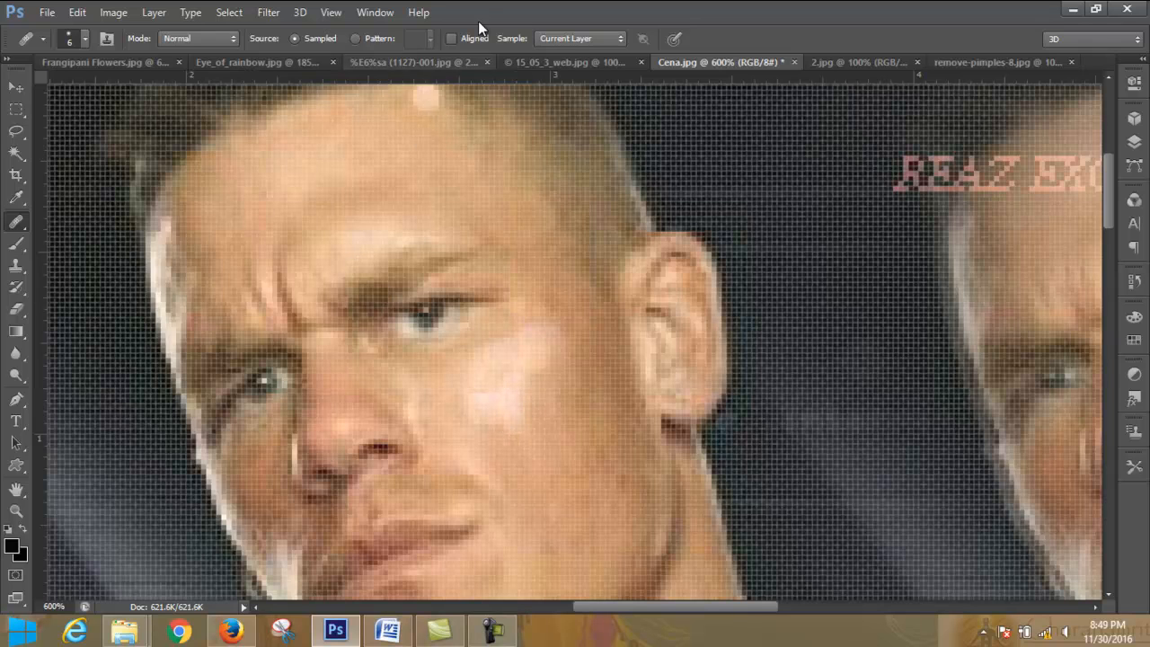
# - Try healing across the brightened cheek patch with Aligned turned on
pyautogui.click(452, 38)
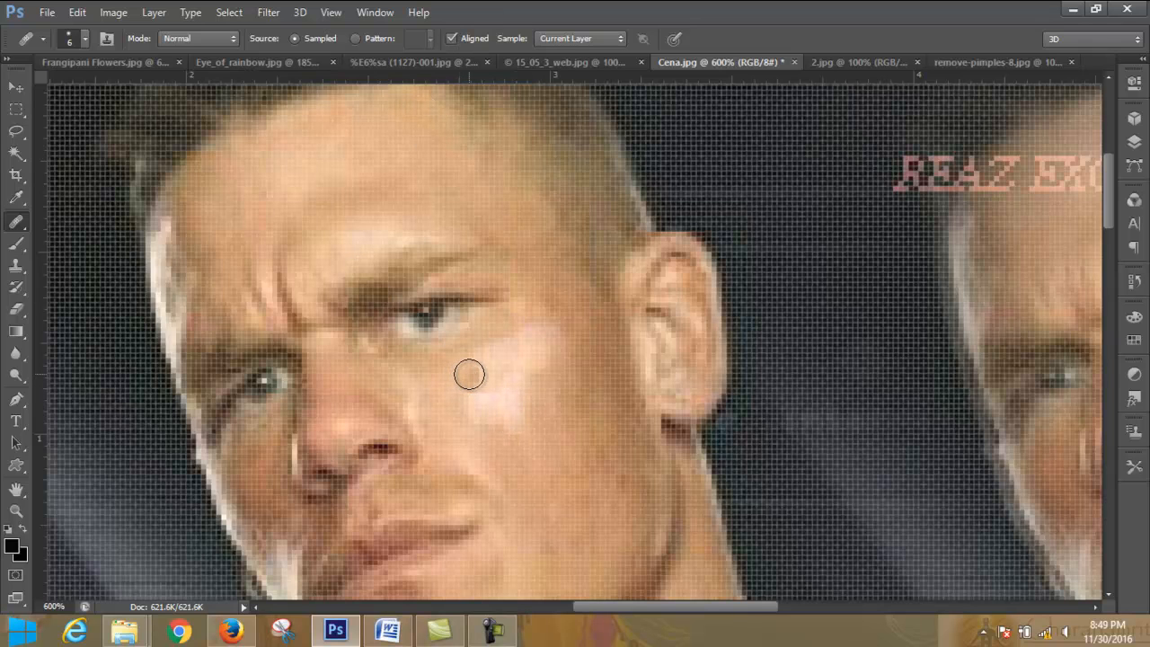
pyautogui.moveTo(477, 366)
pyautogui.mouseDown()
pyautogui.moveTo(495, 345)
pyautogui.moveTo(506, 349)
pyautogui.moveTo(501, 372)
pyautogui.moveTo(473, 388)
pyautogui.moveTo(483, 401)
pyautogui.moveTo(506, 393)
pyautogui.mouseUp()
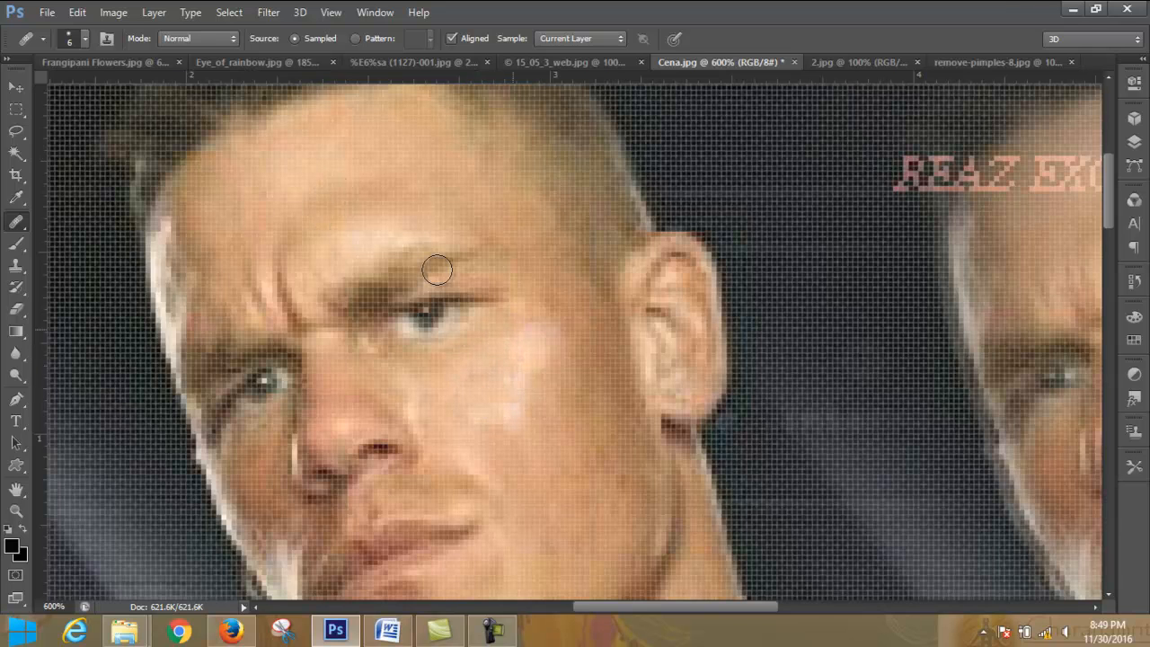
# - Review the healing brush's size, hardness and spacing settings and turn Aligned off
pyautogui.click(87, 41)
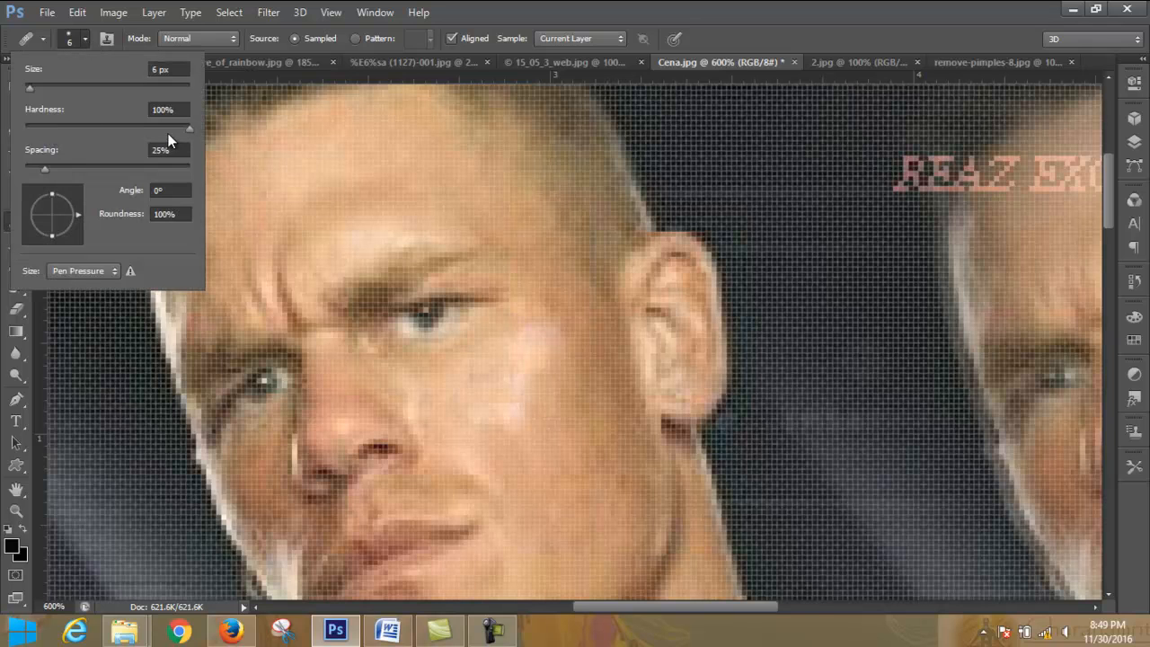
pyautogui.click(83, 40)
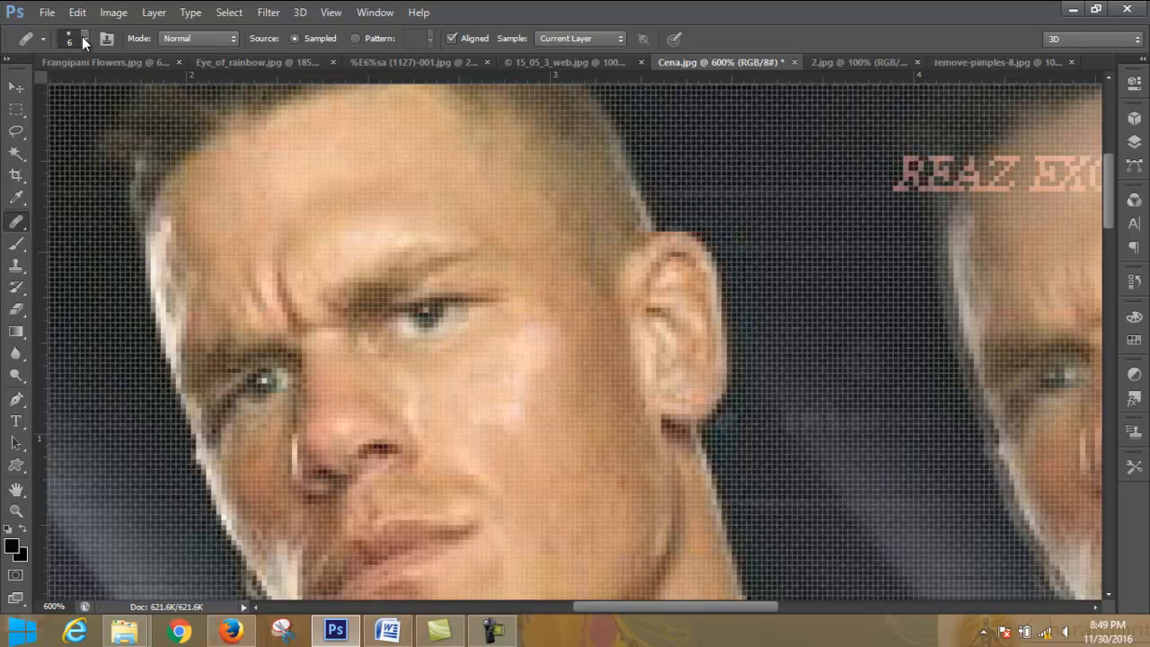
pyautogui.click(83, 39)
pyautogui.click(82, 40)
pyautogui.click(453, 37)
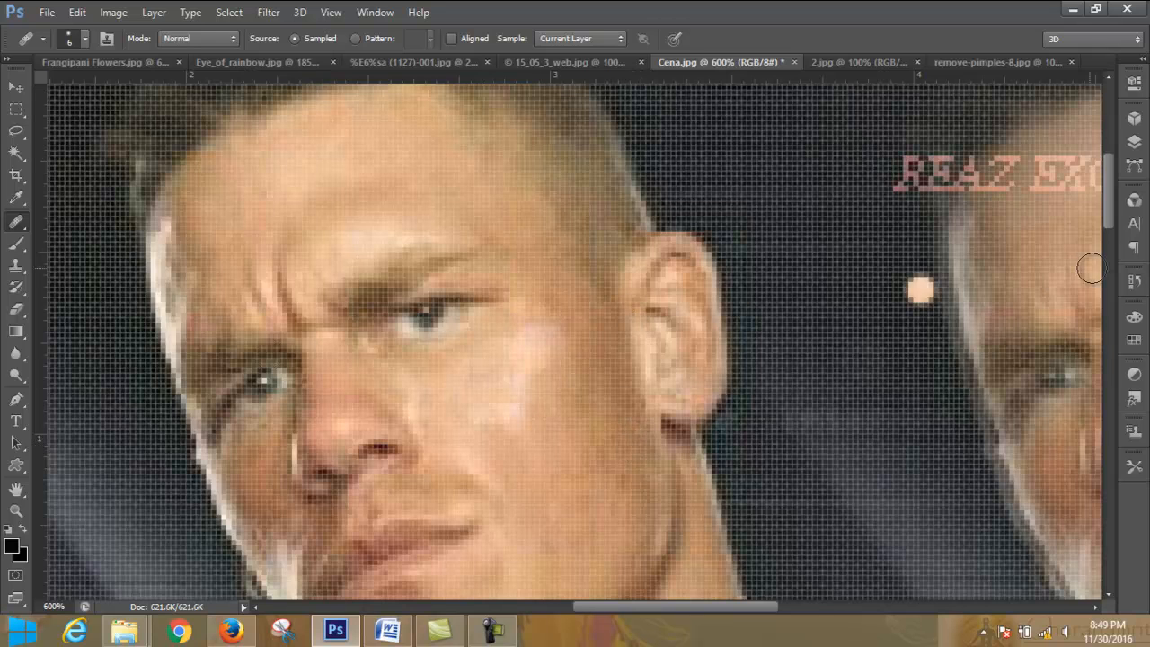
# - Step Cena.jpg back through its history to the earliest listed Healing Brush state and review the remaining entries
pyautogui.click(1135, 283)
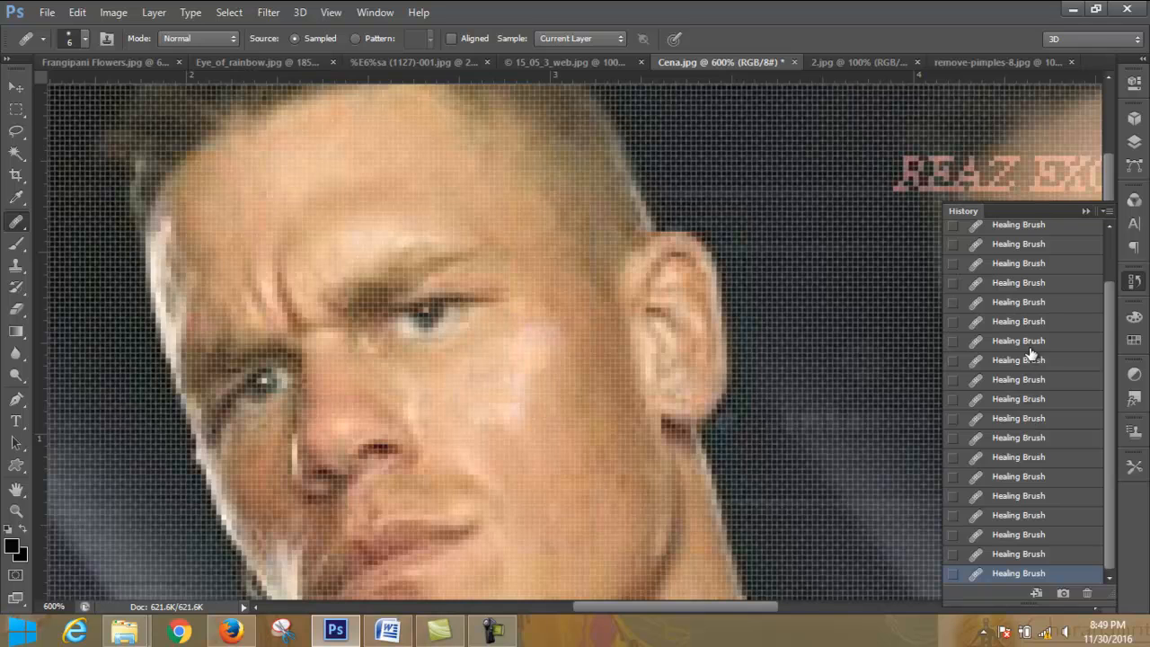
pyautogui.moveTo(1106, 326); pyautogui.dragTo(1105, 229)
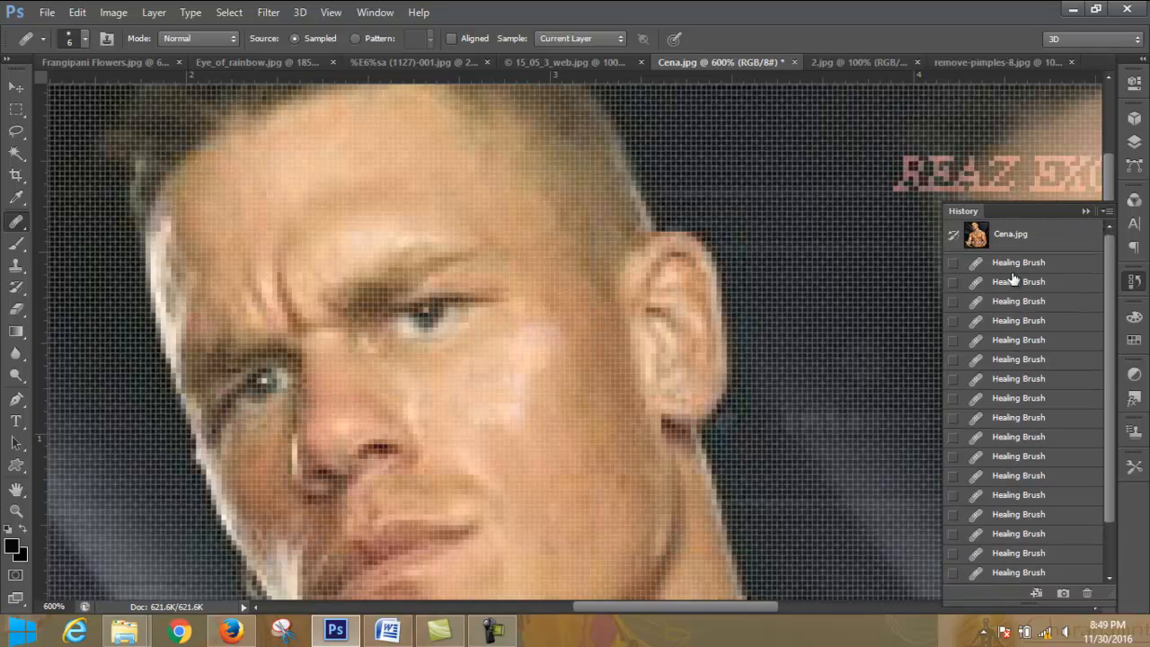
pyautogui.click(1018, 385)
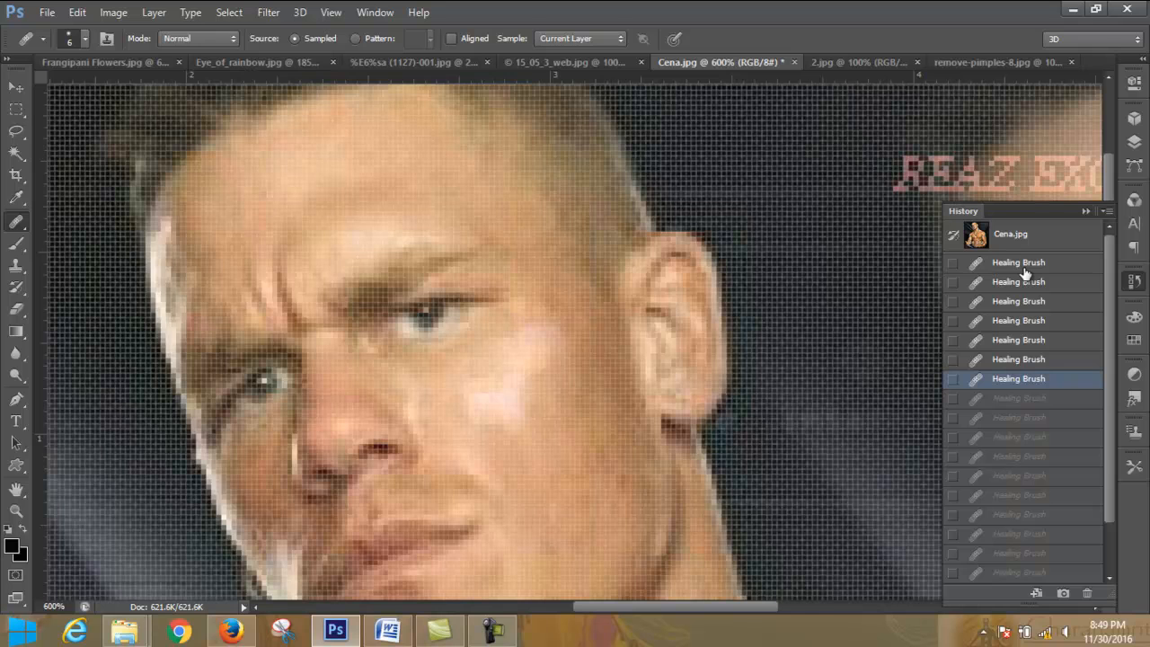
pyautogui.moveTo(1109, 281)
pyautogui.mouseDown()
pyautogui.moveTo(1111, 397)
pyautogui.moveTo(1115, 286)
pyautogui.mouseUp()
pyautogui.click(1024, 288)
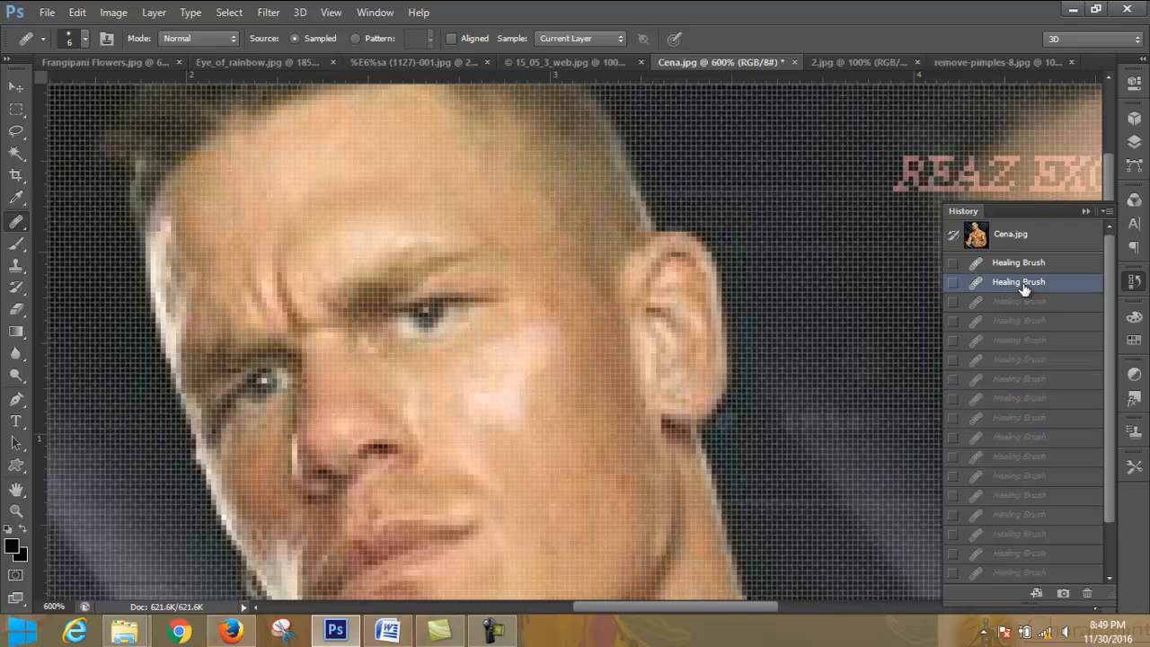
pyautogui.click(1028, 266)
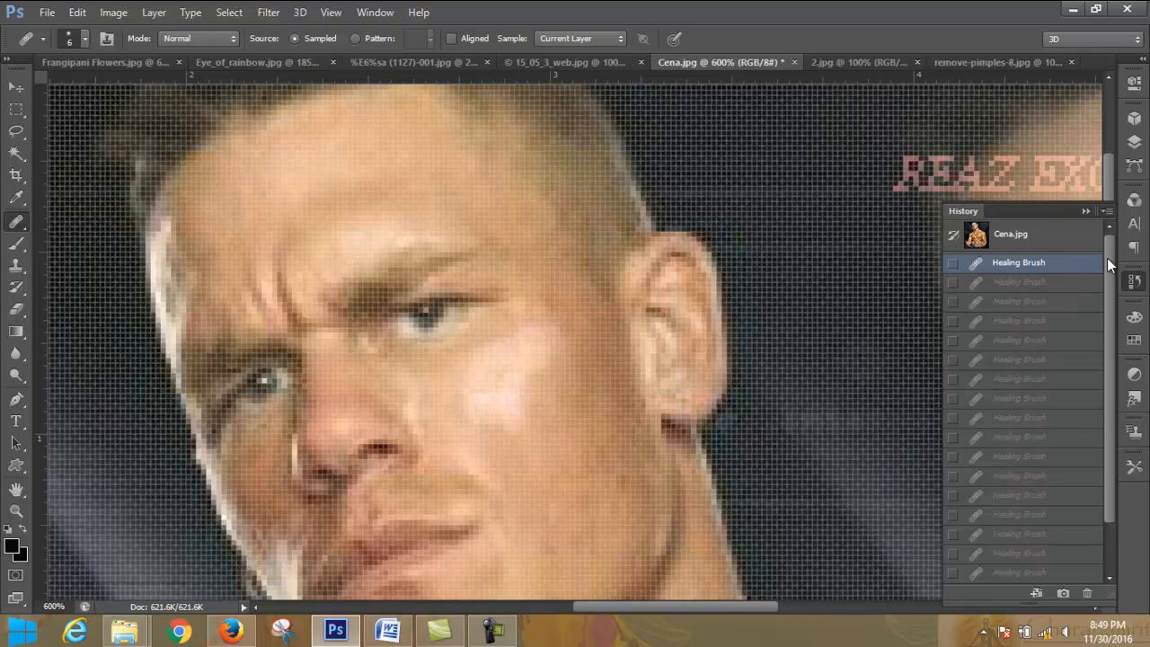
pyautogui.moveTo(1111, 285); pyautogui.dragTo(1111, 332)
pyautogui.moveTo(1112, 407)
pyautogui.mouseDown()
pyautogui.moveTo(1128, 251)
pyautogui.moveTo(1118, 399)
pyautogui.mouseUp()
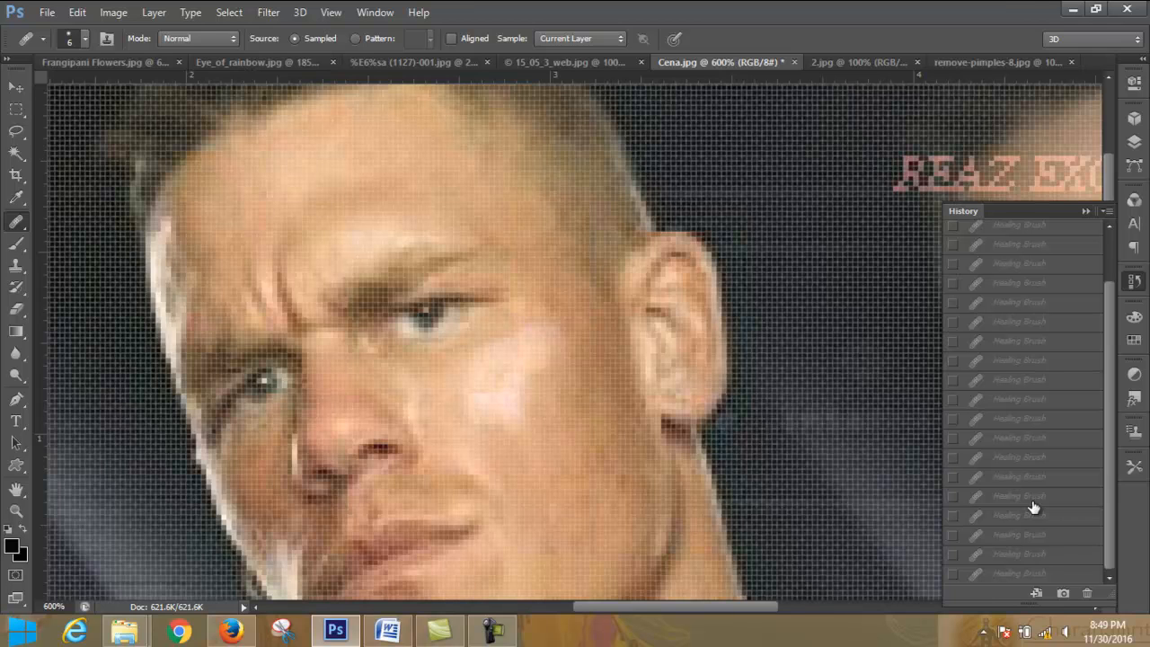
# - Set the 6 px healing brush's hardness to 0%
pyautogui.click(1086, 212)
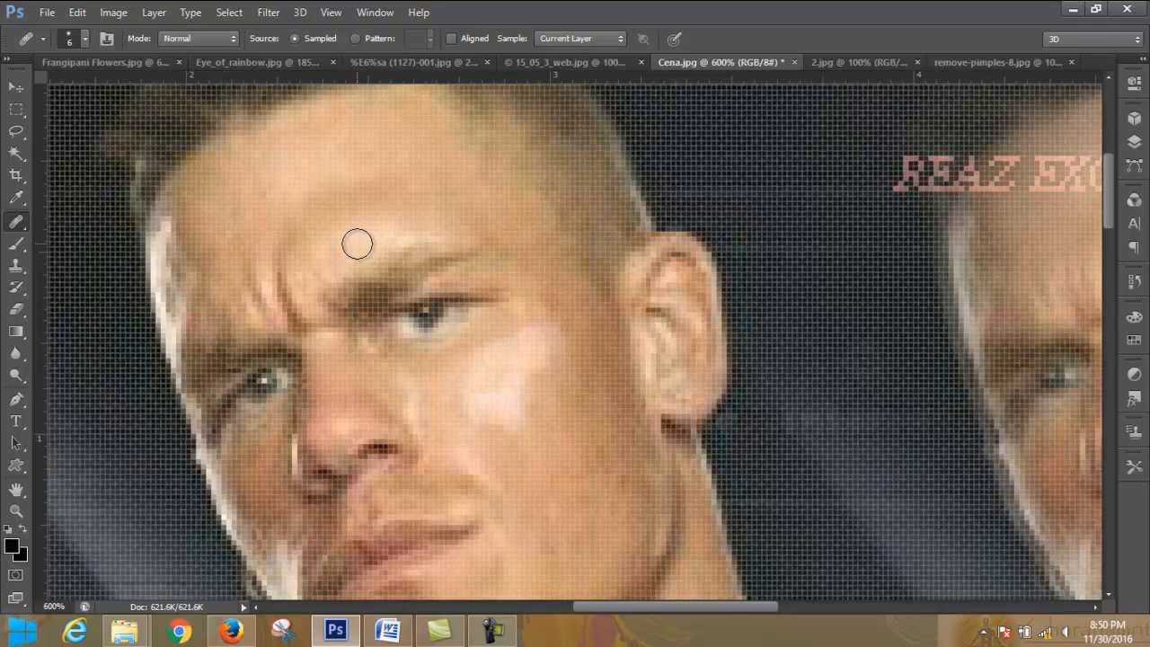
pyautogui.click(83, 39)
pyautogui.moveTo(186, 128); pyautogui.dragTo(9, 134)
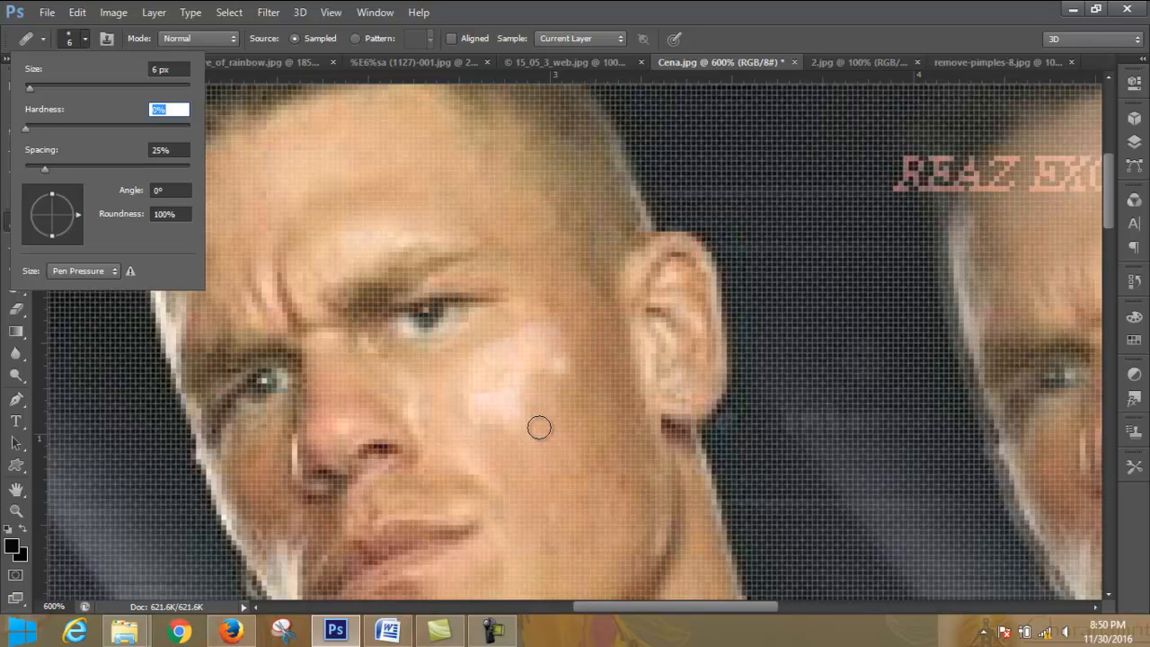
pyautogui.click(493, 629)
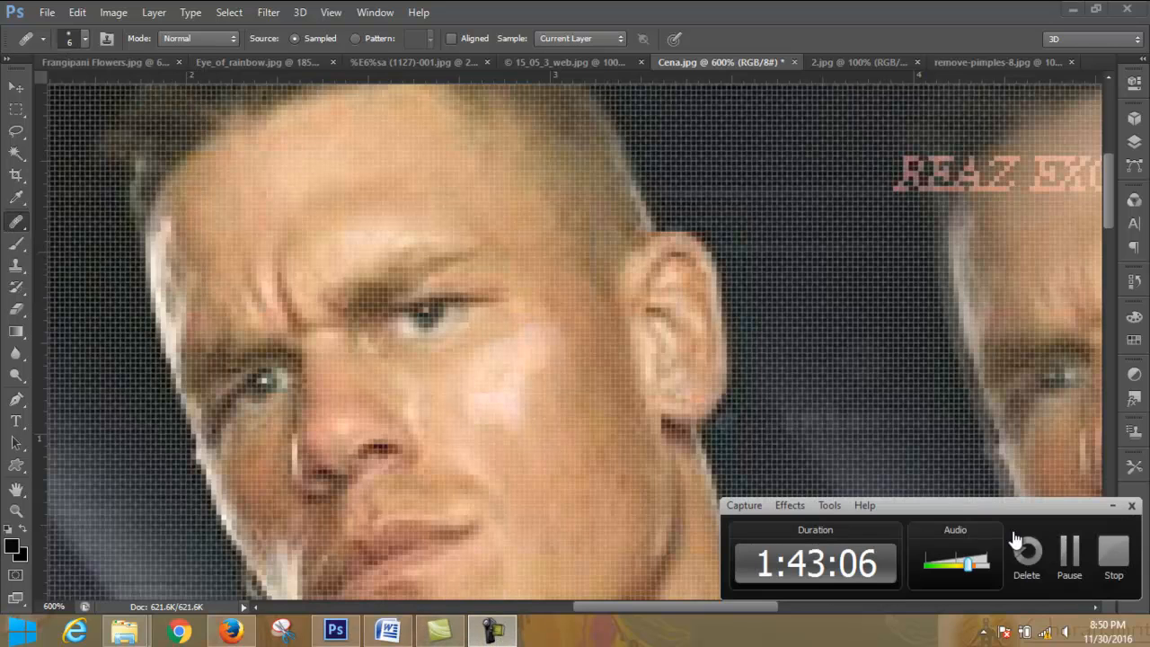
pyautogui.click(1071, 554)
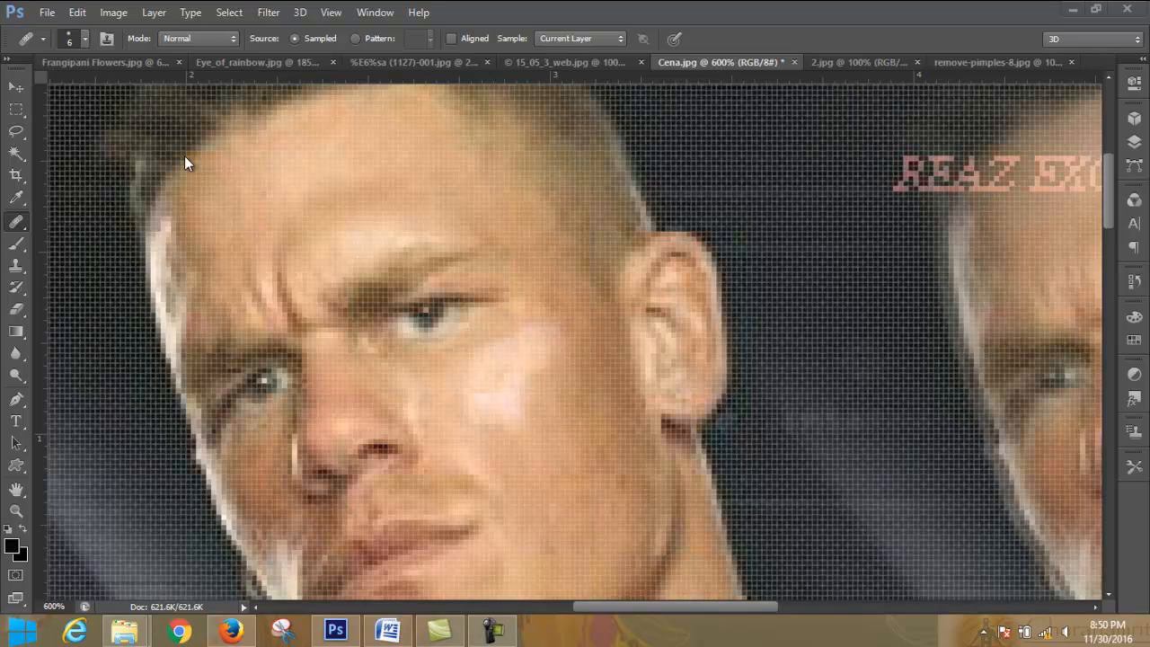
pyautogui.click(82, 39)
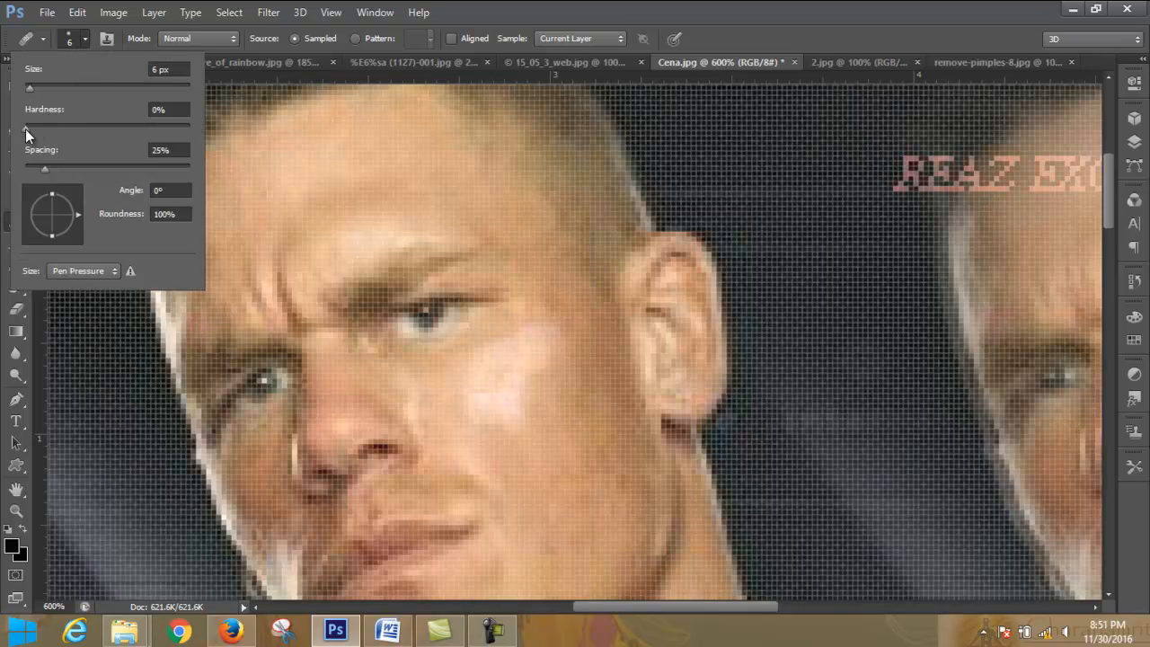
pyautogui.click(25, 128)
pyautogui.click(83, 38)
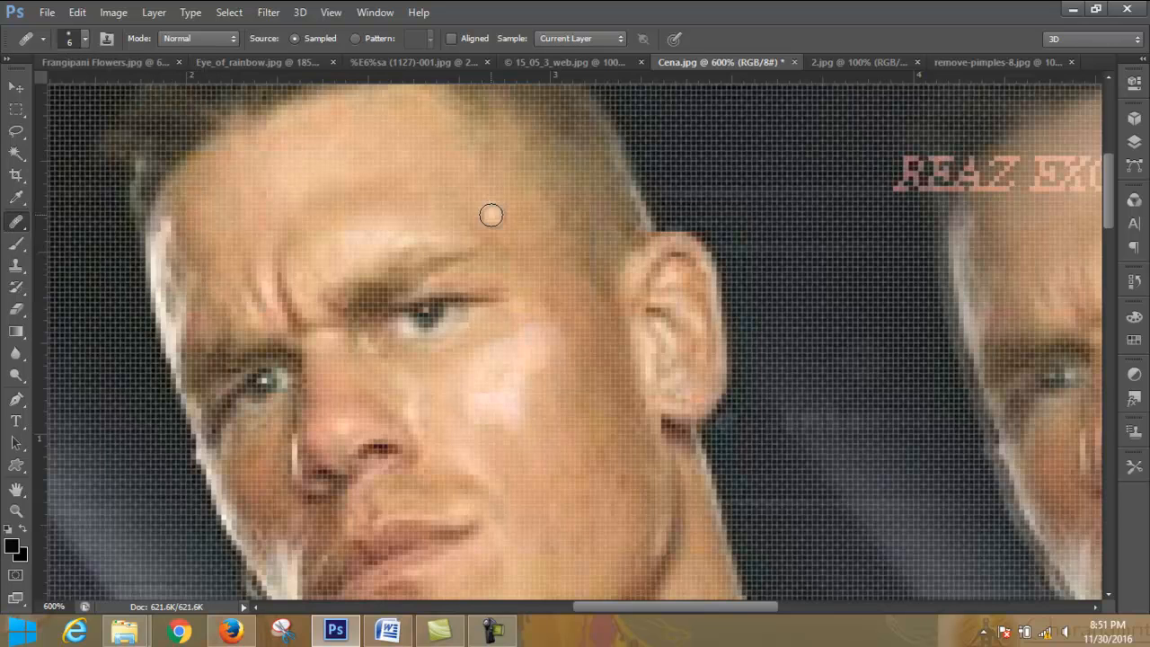
# - Sample the bright skin above the eyebrow and heal the cheek below the eye with Aligned off
pyautogui.keyDown('alt'); pyautogui.click(367, 239); pyautogui.keyUp('alt')
pyautogui.moveTo(478, 380)
pyautogui.mouseDown()
pyautogui.moveTo(488, 419)
pyautogui.moveTo(525, 412)
pyautogui.moveTo(549, 363)
pyautogui.moveTo(506, 385)
pyautogui.moveTo(552, 355)
pyautogui.moveTo(545, 343)
pyautogui.moveTo(512, 346)
pyautogui.moveTo(518, 333)
pyautogui.moveTo(478, 354)
pyautogui.moveTo(458, 390)
pyautogui.moveTo(513, 435)
pyautogui.moveTo(543, 399)
pyautogui.mouseUp()
pyautogui.moveTo(517, 411)
pyautogui.mouseDown()
pyautogui.moveTo(448, 418)
pyautogui.moveTo(505, 444)
pyautogui.moveTo(462, 427)
pyautogui.moveTo(448, 413)
pyautogui.moveTo(447, 375)
pyautogui.moveTo(476, 349)
pyautogui.moveTo(433, 368)
pyautogui.moveTo(428, 393)
pyautogui.moveTo(466, 434)
pyautogui.moveTo(527, 439)
pyautogui.moveTo(559, 403)
pyautogui.moveTo(441, 418)
pyautogui.moveTo(531, 421)
pyautogui.moveTo(466, 428)
pyautogui.mouseUp()
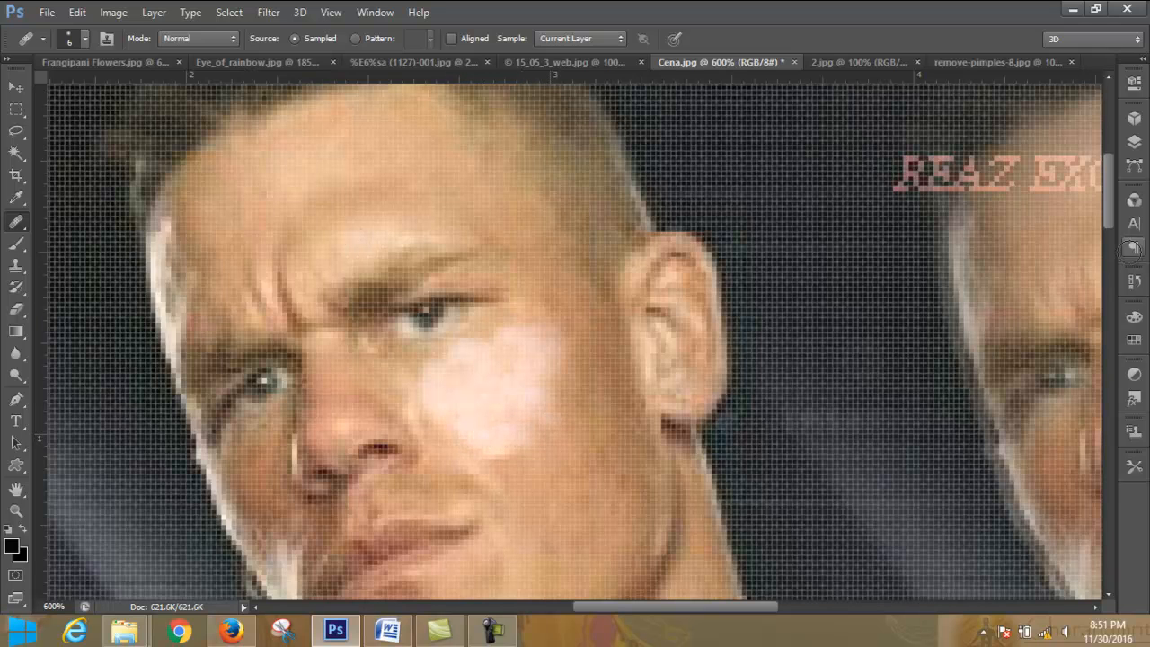
# - Add a new layer, and revert Cena.jpg to its original opened snapshot in the history
pyautogui.click(1144, 141)
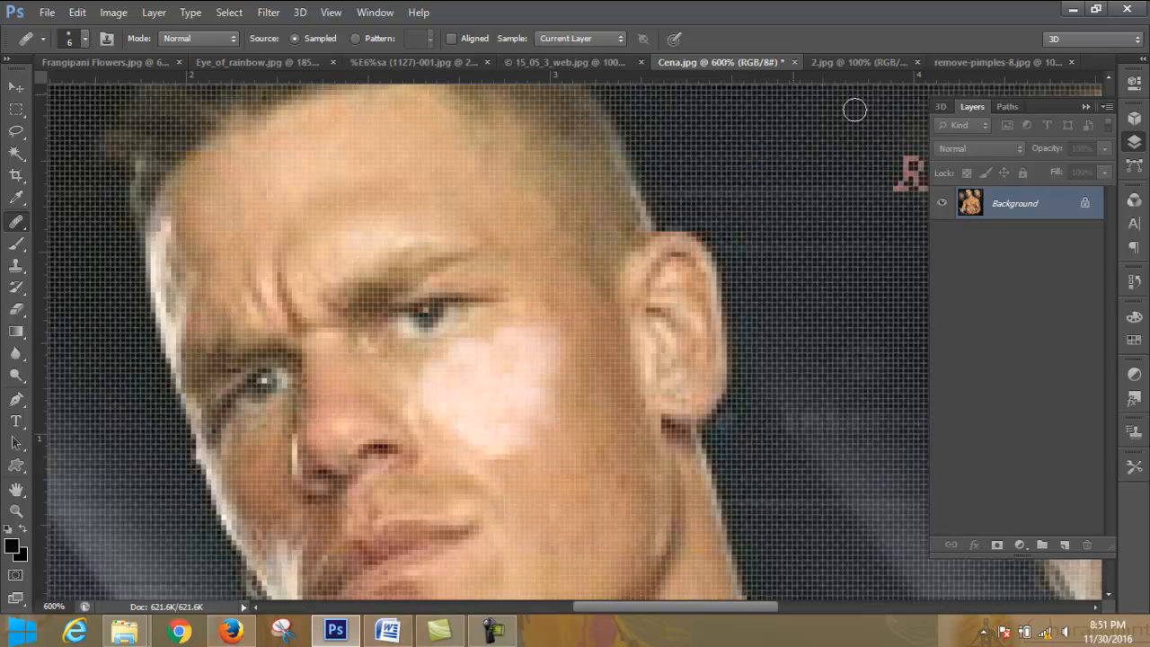
pyautogui.click(1061, 545)
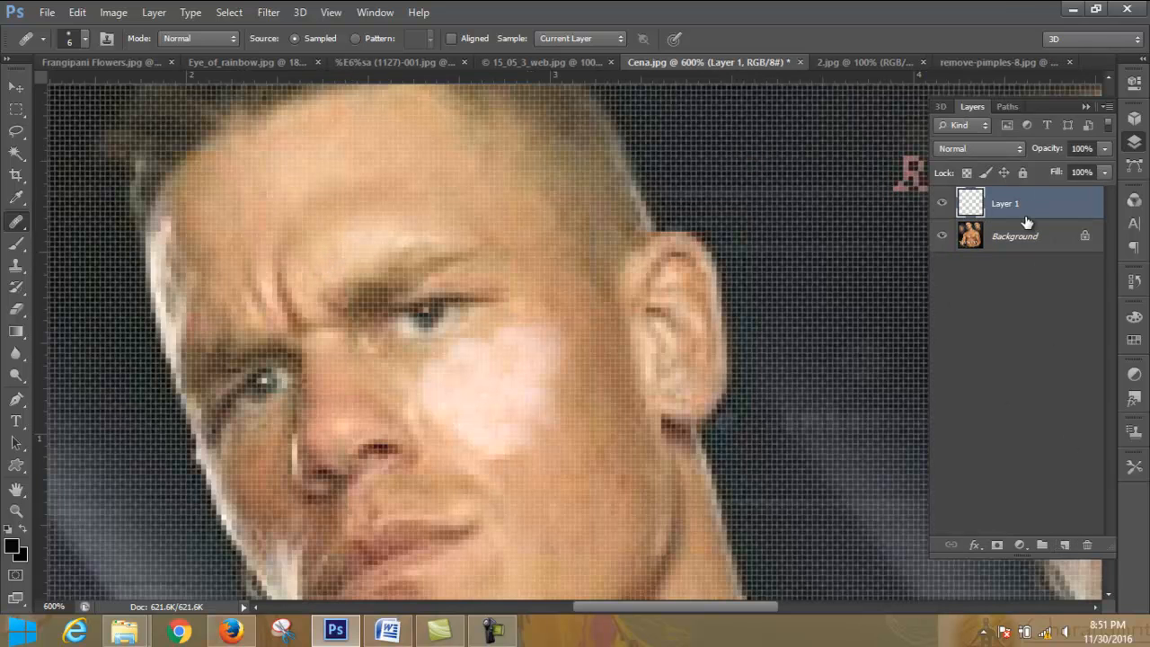
pyautogui.click(1135, 281)
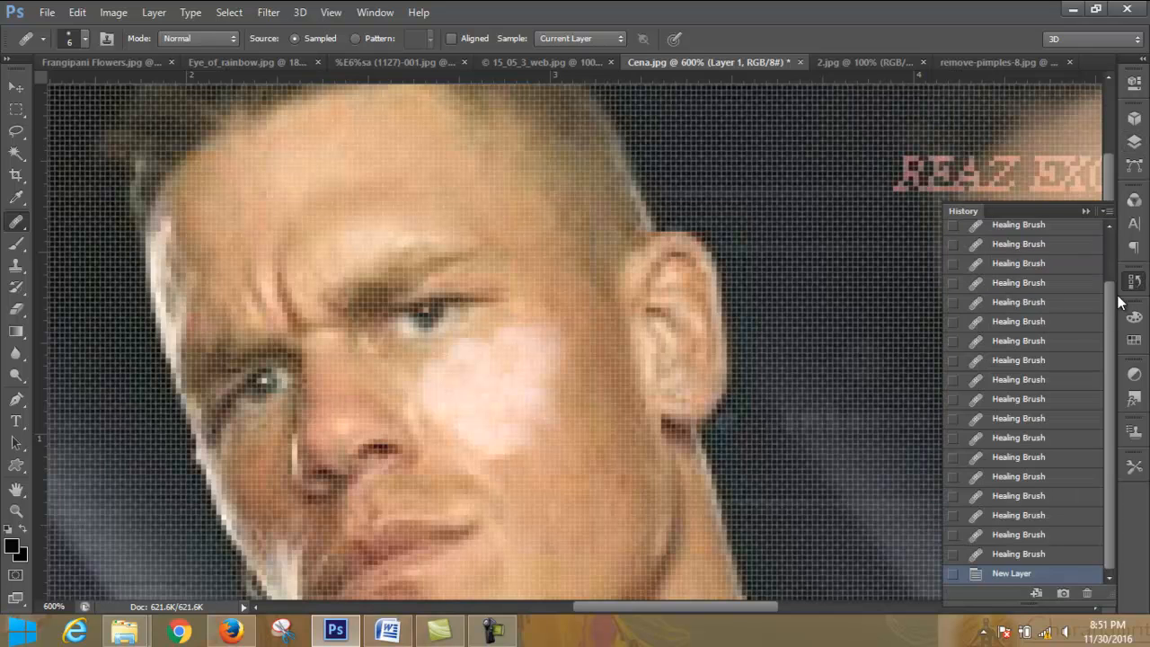
pyautogui.scroll(10, 1110, 259)
pyautogui.click(1032, 259)
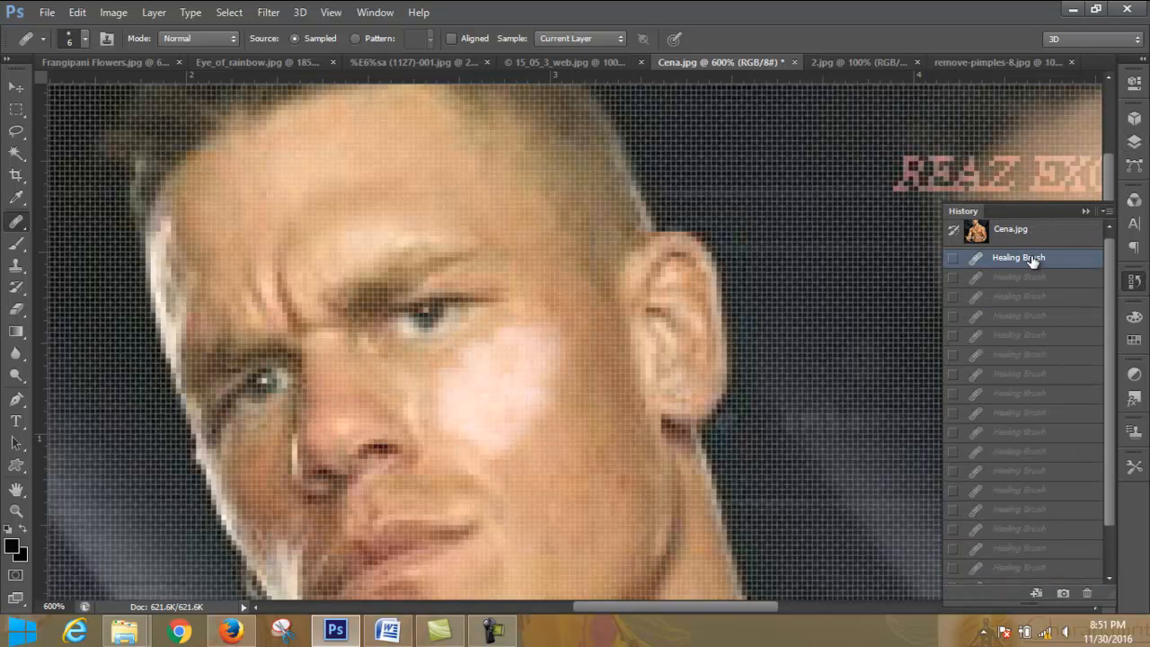
pyautogui.click(1084, 212)
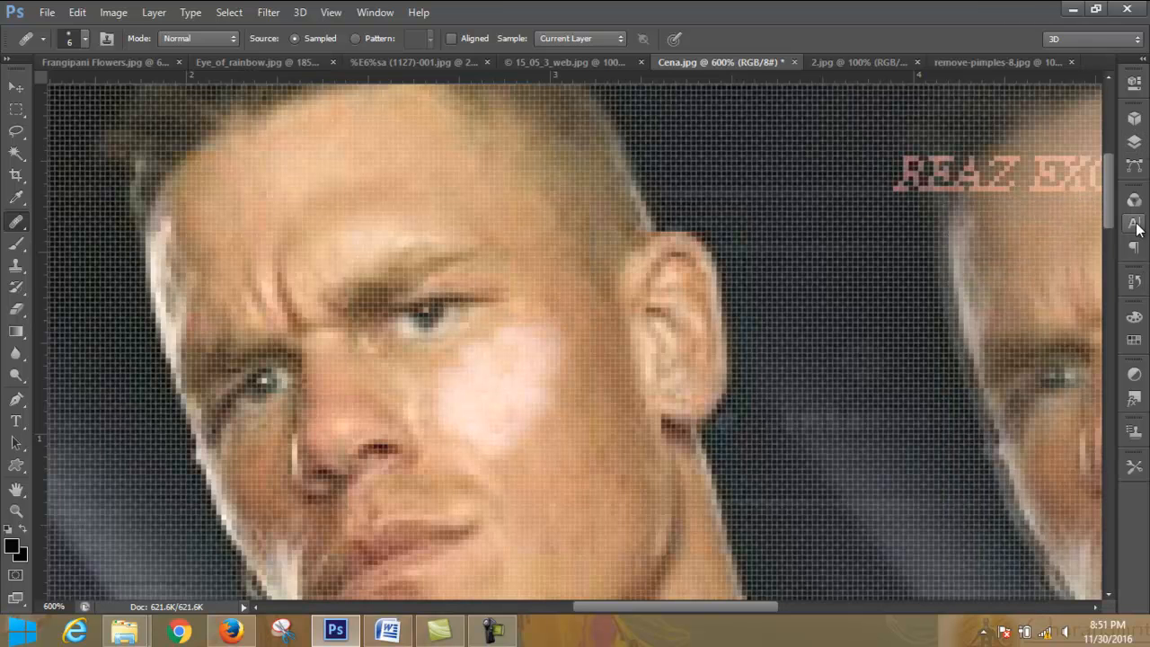
pyautogui.click(1137, 281)
pyautogui.click(1030, 233)
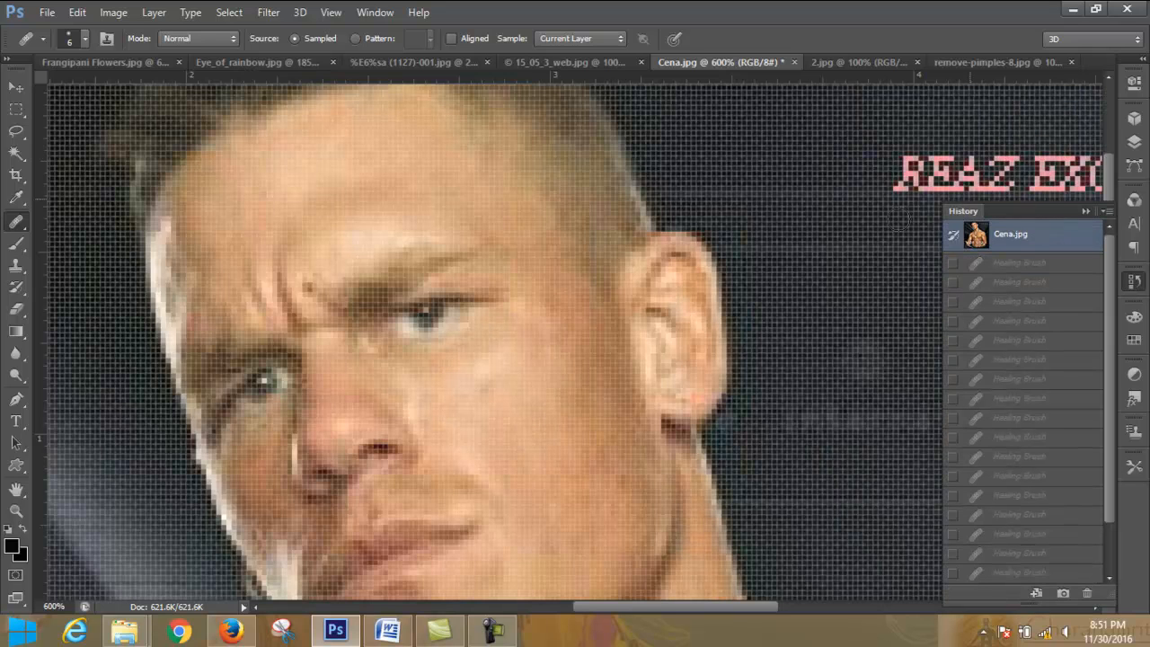
# - Add a new layer above Background and set the healing brush to sample All Layers
pyautogui.click(1134, 144)
pyautogui.click(1065, 546)
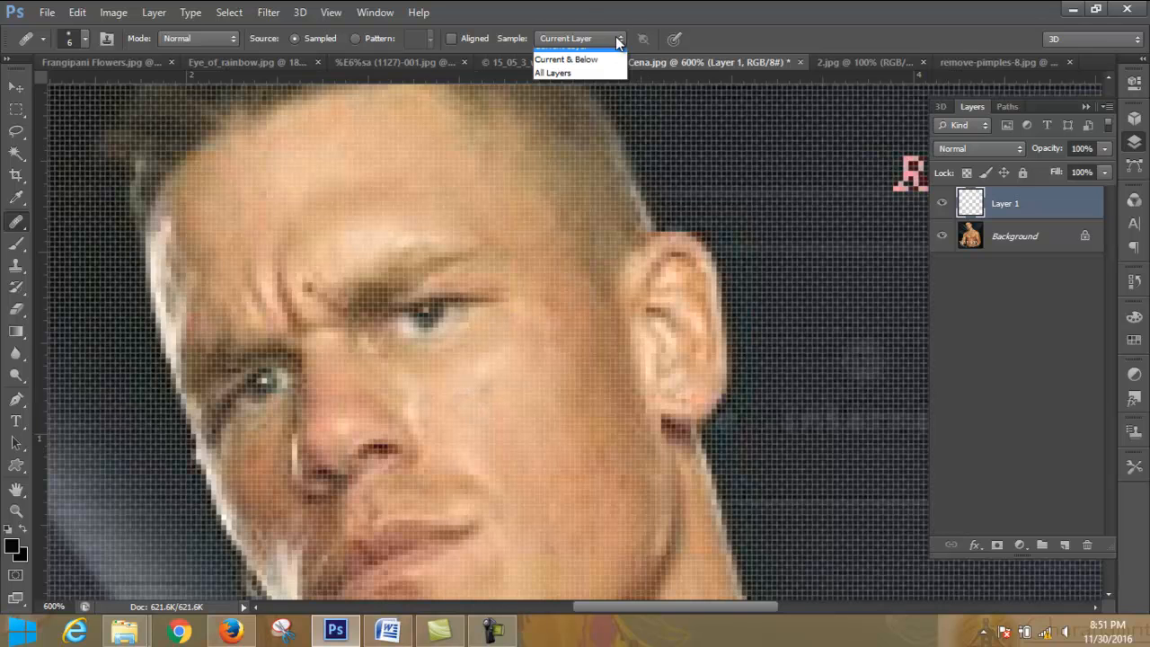
pyautogui.click(592, 83)
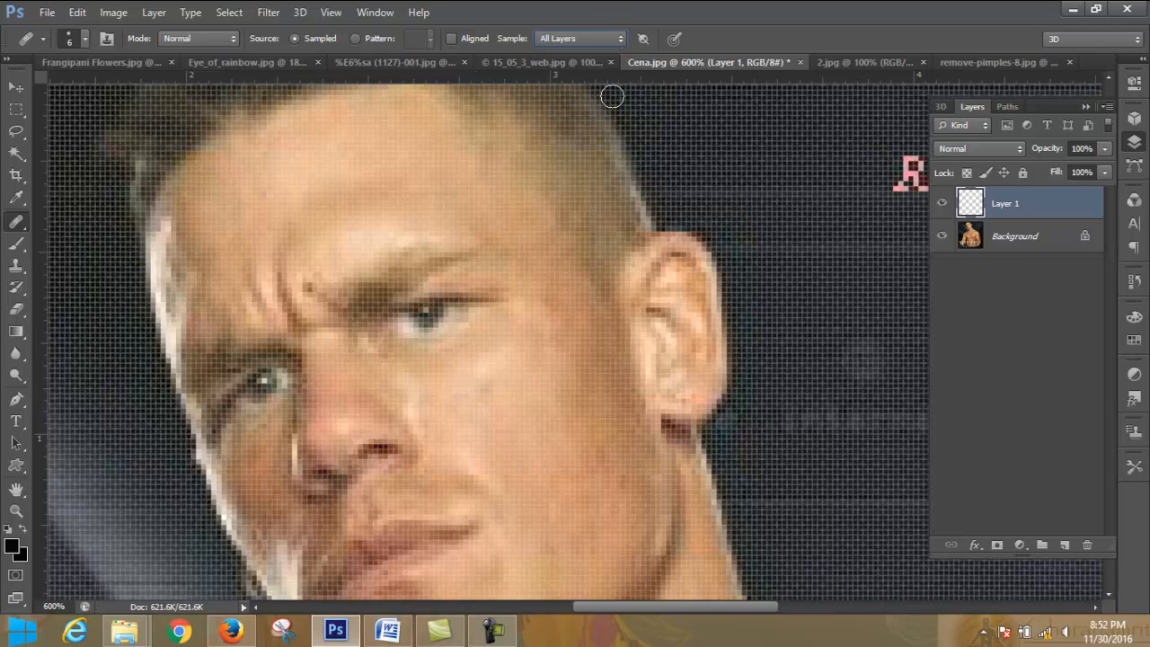
# - On the Background layer, sample the skin above the eyebrow and heal the cheek with the brush enlarged to 15 px
pyautogui.click(1037, 234)
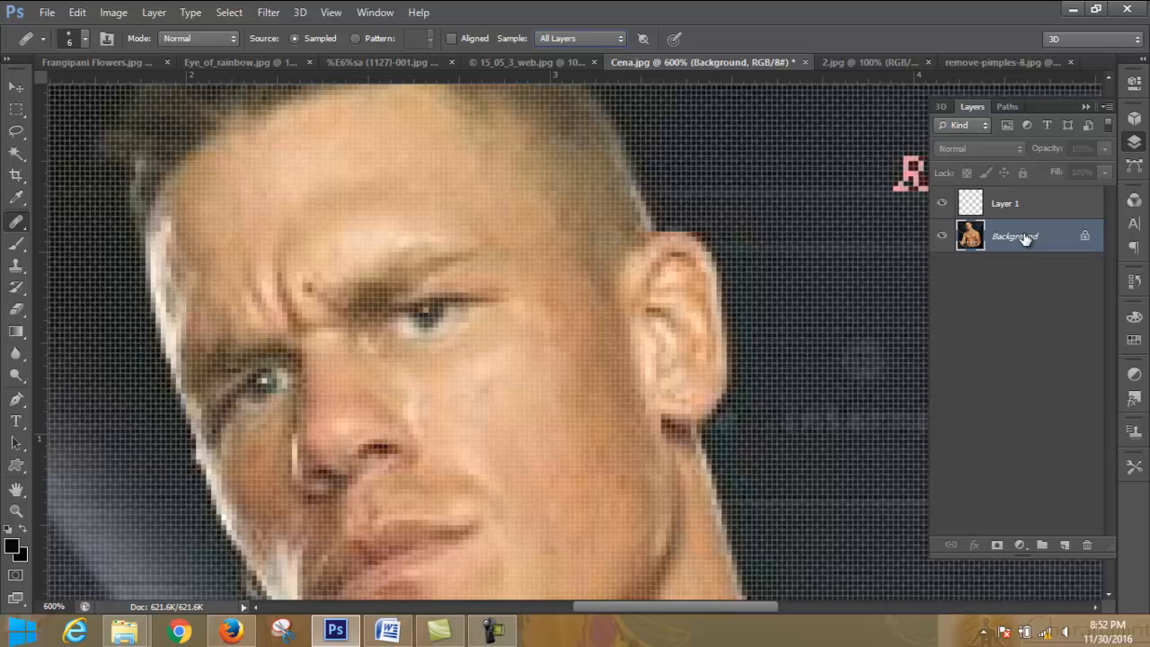
pyautogui.click(353, 247)
pyautogui.press(']')
pyautogui.press(']')
pyautogui.press(']')
pyautogui.moveTo(495, 387); pyautogui.dragTo(514, 380)
pyautogui.moveTo(540, 431)
pyautogui.mouseDown()
pyautogui.moveTo(556, 342)
pyautogui.moveTo(450, 400)
pyautogui.moveTo(453, 418)
pyautogui.moveTo(480, 434)
pyautogui.moveTo(570, 464)
pyautogui.moveTo(581, 393)
pyautogui.moveTo(567, 369)
pyautogui.moveTo(449, 370)
pyautogui.mouseUp()
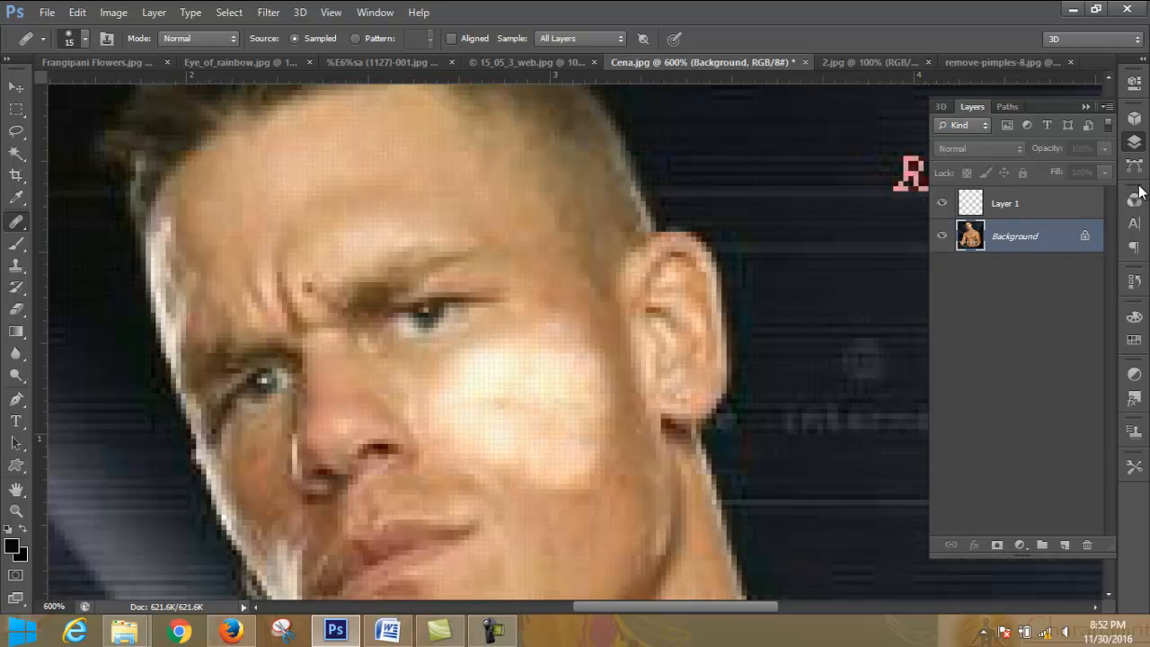
# - Revert Cena.jpg to its opened snapshot and add a fresh empty layer above Background
pyautogui.click(1136, 281)
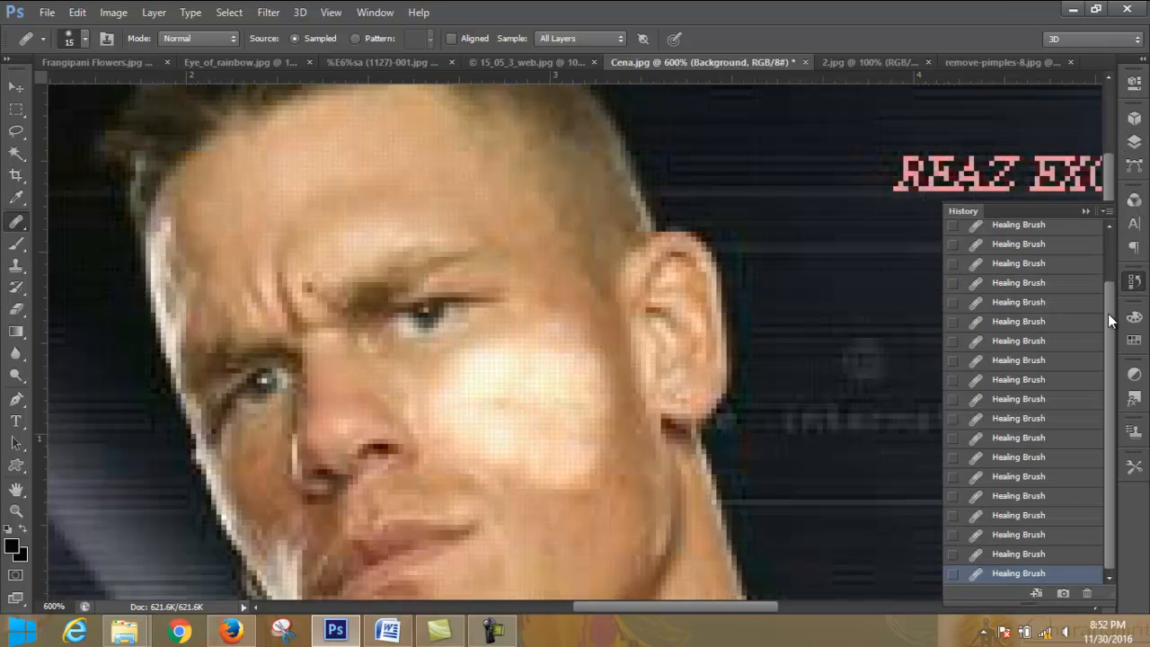
pyautogui.moveTo(1110, 320); pyautogui.dragTo(1113, 238)
pyautogui.click(1056, 234)
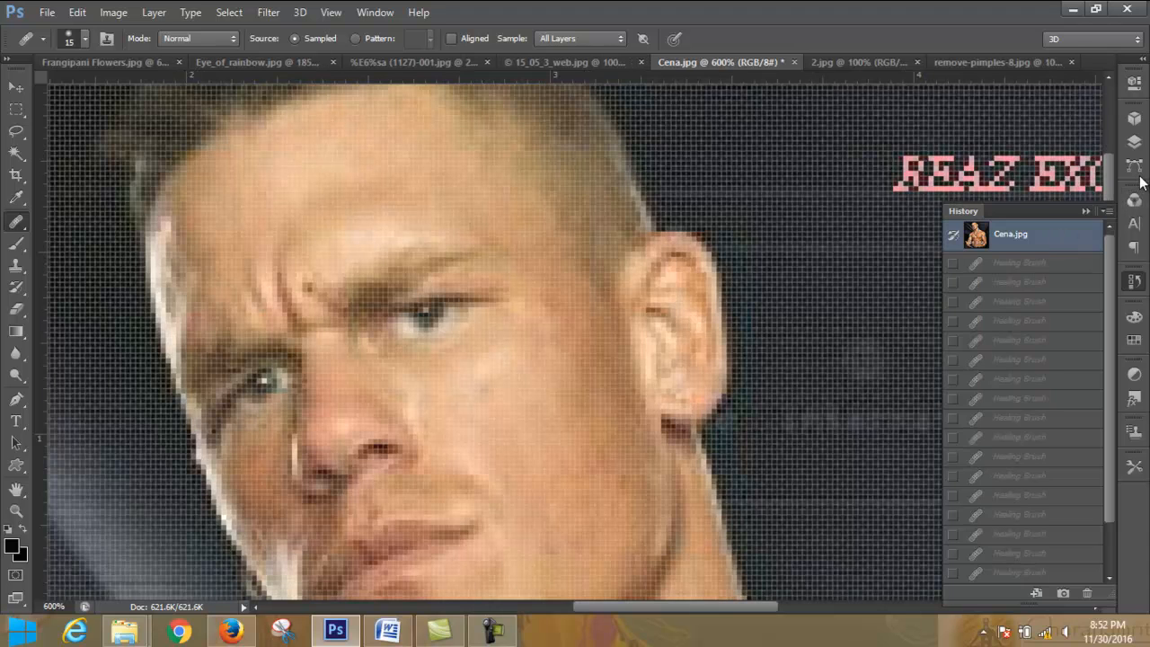
pyautogui.click(1136, 143)
pyautogui.click(1066, 544)
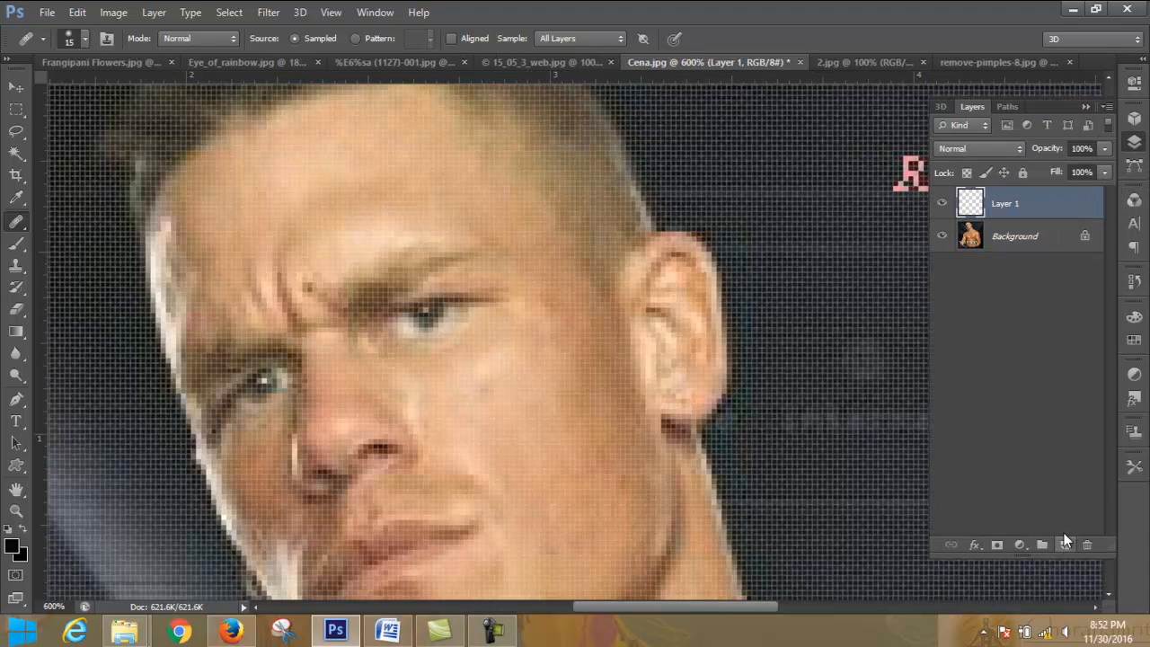
# - Heal the cheek below the eye on Layer 1 using the bright skin sample and All Layers sampling
pyautogui.click(1010, 241)
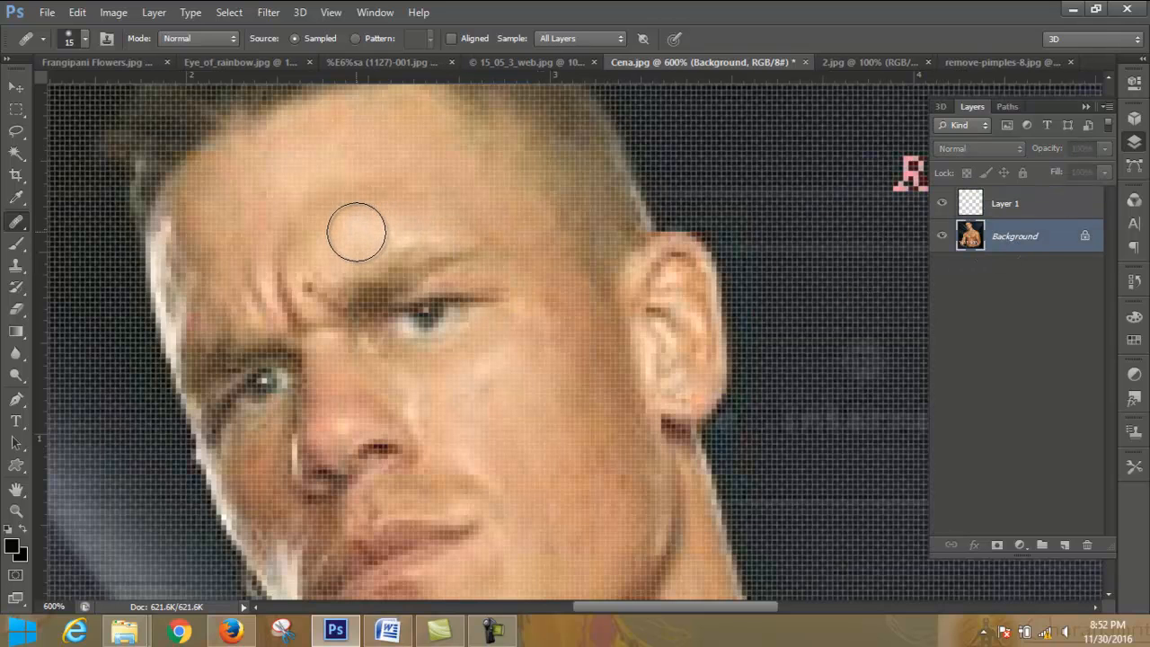
pyautogui.click(987, 208)
pyautogui.moveTo(495, 391)
pyautogui.mouseDown()
pyautogui.moveTo(538, 354)
pyautogui.moveTo(553, 399)
pyautogui.moveTo(517, 417)
pyautogui.moveTo(487, 389)
pyautogui.moveTo(480, 397)
pyautogui.moveTo(518, 339)
pyautogui.moveTo(487, 358)
pyautogui.moveTo(475, 387)
pyautogui.moveTo(533, 438)
pyautogui.moveTo(531, 370)
pyautogui.moveTo(488, 369)
pyautogui.moveTo(463, 386)
pyautogui.moveTo(503, 449)
pyautogui.moveTo(536, 468)
pyautogui.moveTo(582, 463)
pyautogui.moveTo(623, 350)
pyautogui.moveTo(654, 332)
pyautogui.moveTo(569, 406)
pyautogui.moveTo(539, 383)
pyautogui.moveTo(623, 300)
pyautogui.moveTo(562, 378)
pyautogui.mouseUp()
# - Try the Multiply blend mode on Layer 1 and return it to Normal
pyautogui.click(1014, 150)
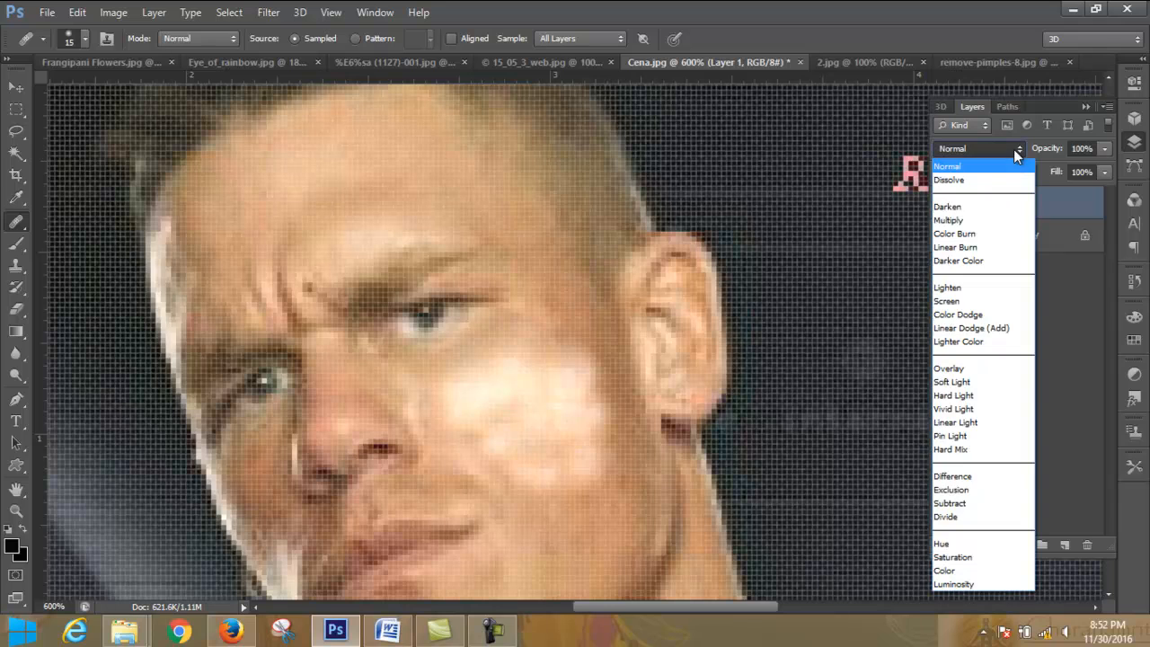
pyautogui.click(977, 218)
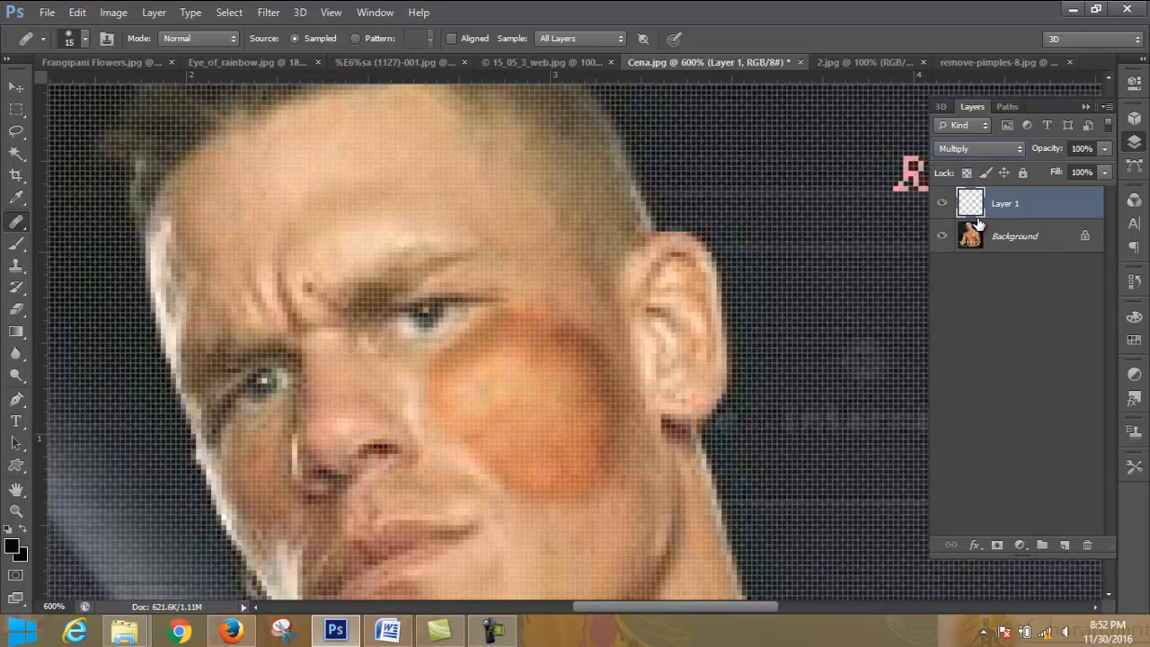
pyautogui.click(1014, 150)
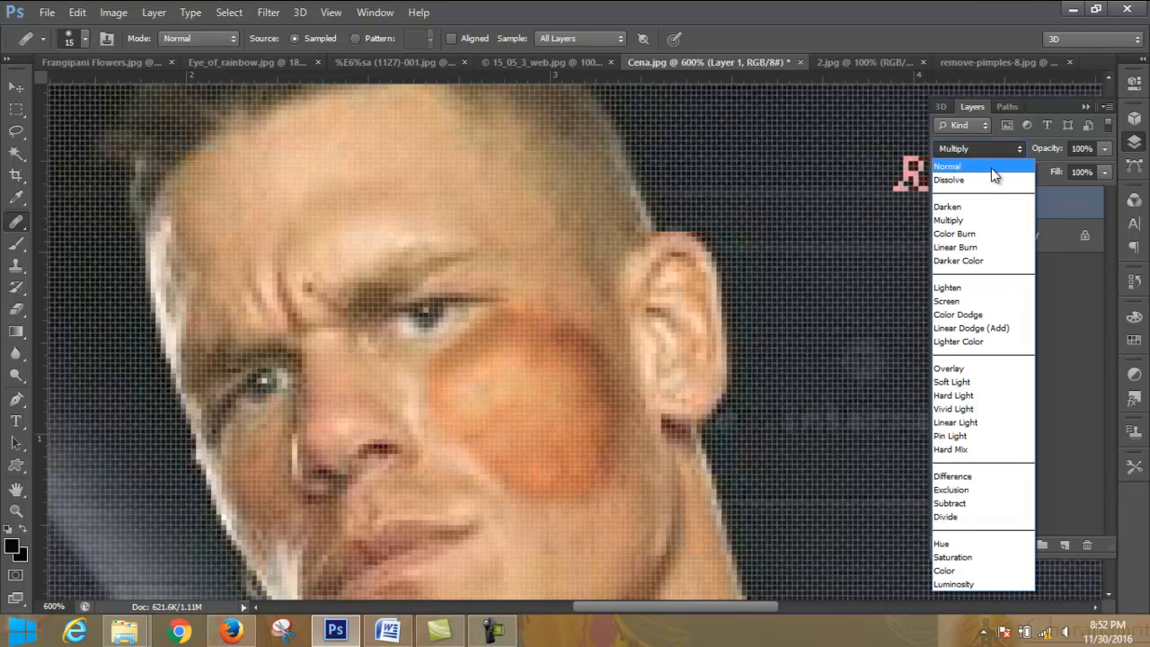
pyautogui.click(994, 168)
pyautogui.click(1006, 151)
pyautogui.click(1006, 151)
# - Try several opacity levels on Layer 1 and lower its opacity to 20%
pyautogui.click(1104, 149)
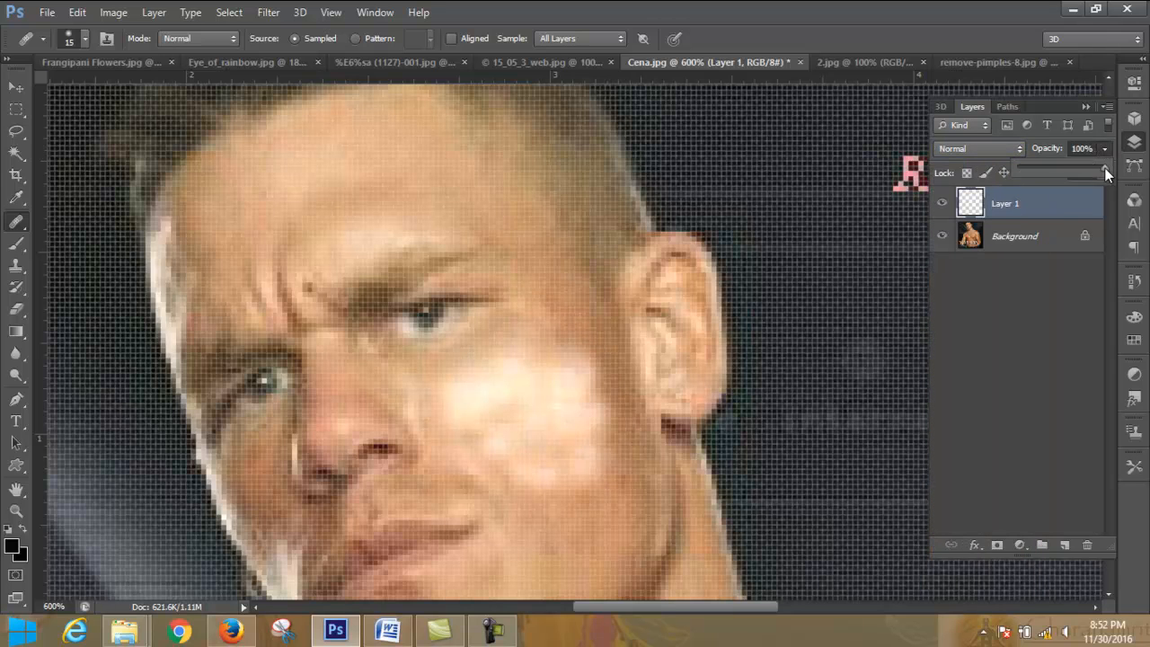
pyautogui.moveTo(1049, 168); pyautogui.dragTo(1045, 168)
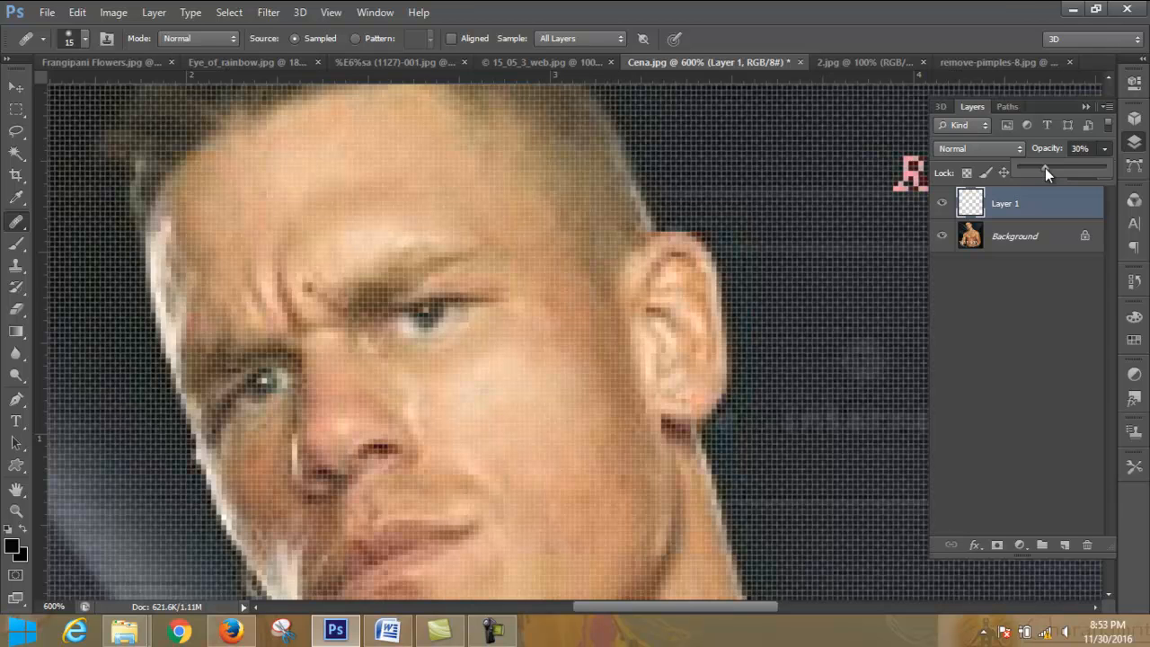
pyautogui.moveTo(1036, 168); pyautogui.dragTo(1034, 168)
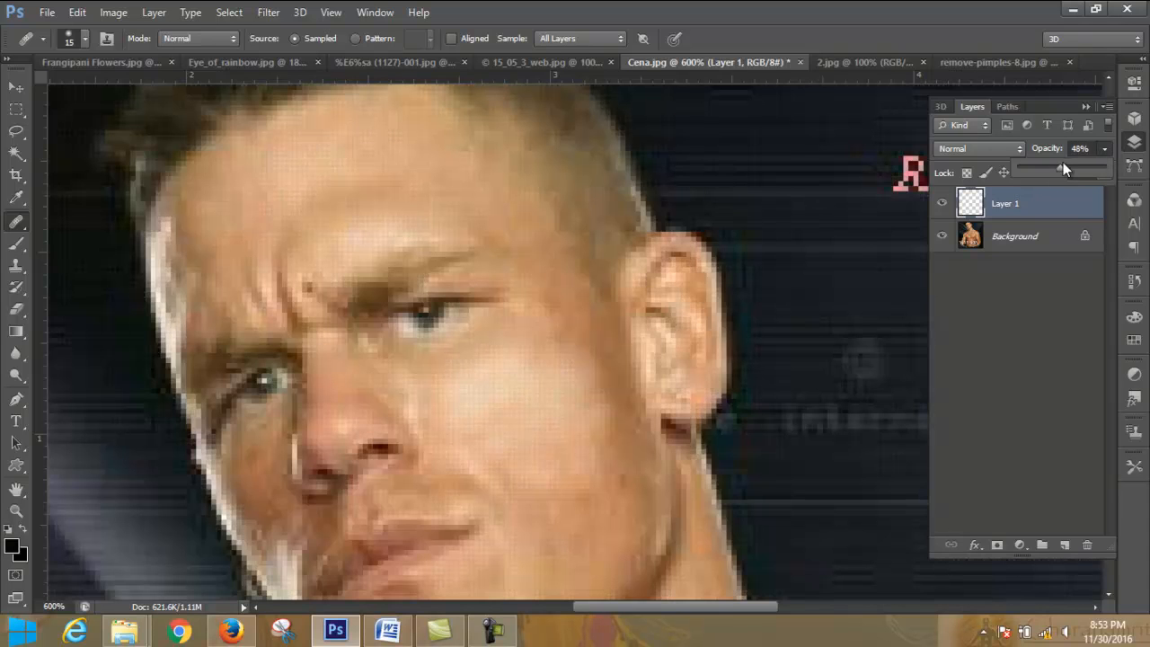
pyautogui.moveTo(1052, 167); pyautogui.dragTo(1040, 168)
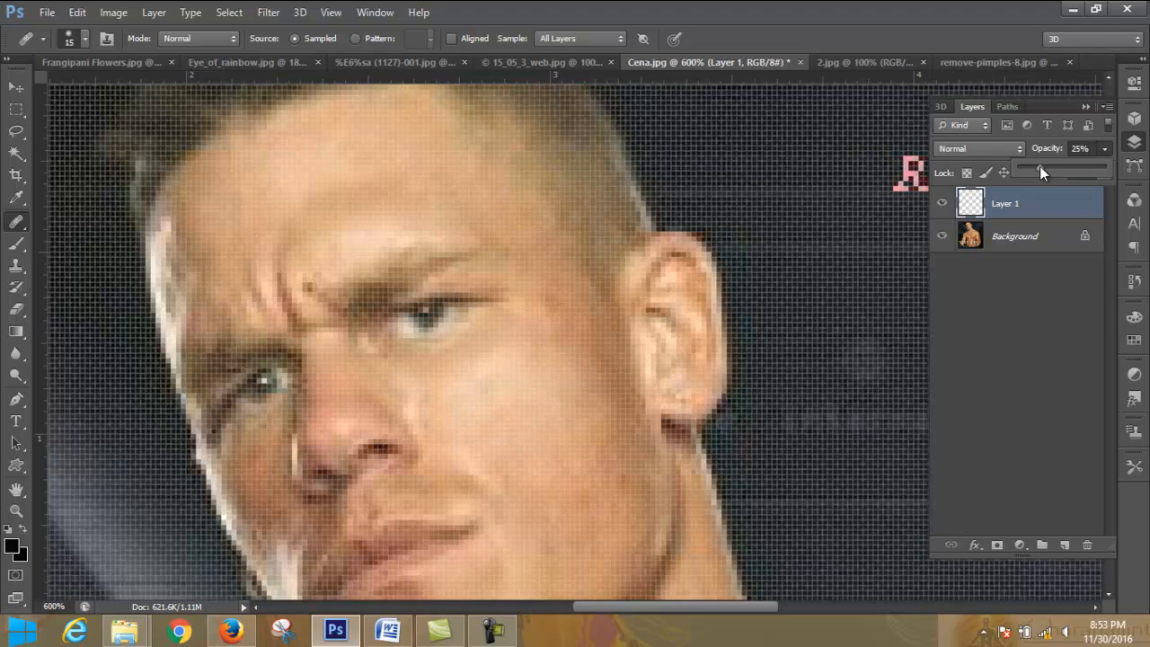
pyautogui.click(1106, 150)
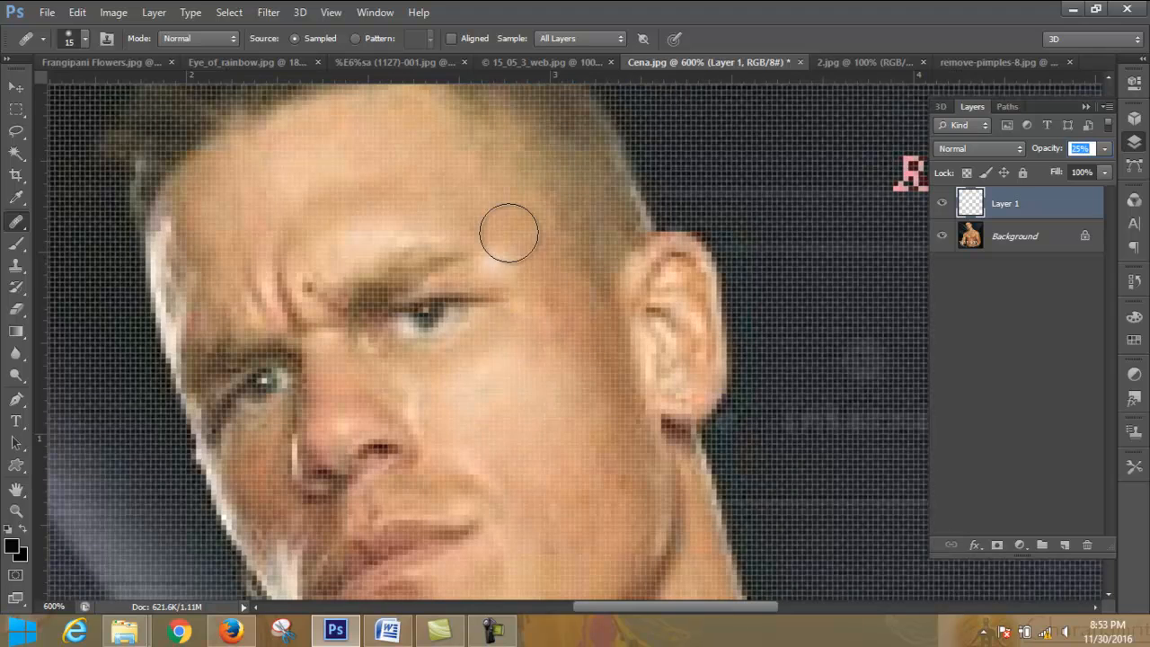
pyautogui.scroll(-5, 277, 257)
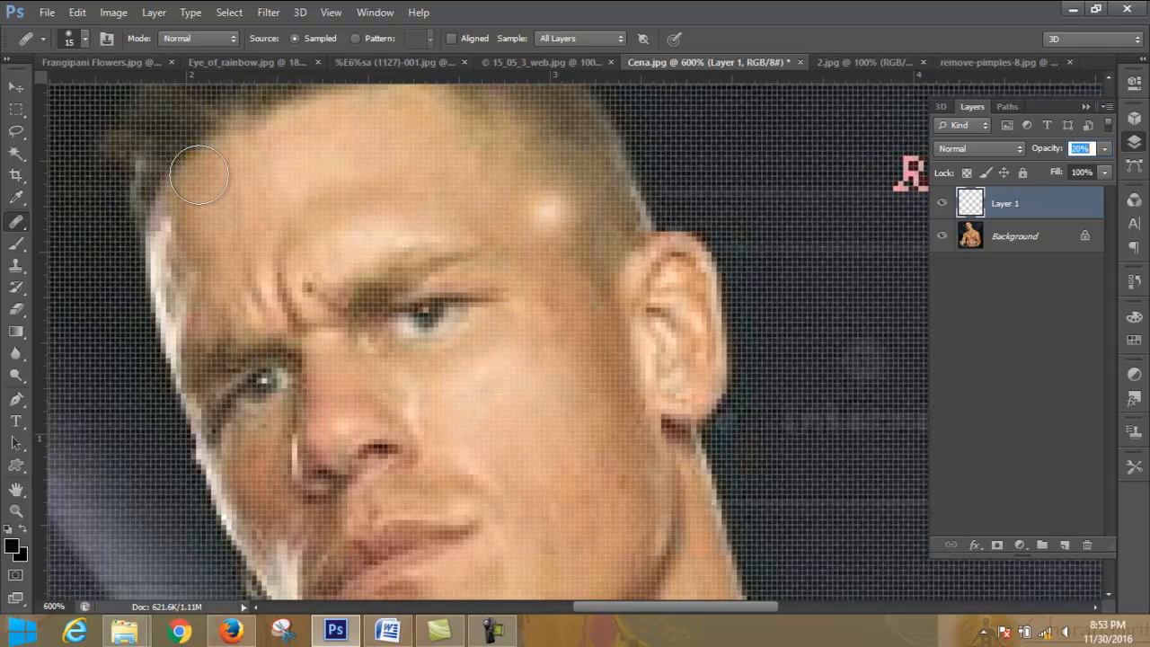
# - Sample the forehead skin to heal the upper cheek near the temple on Layer 1, and set the layer's opacity to 100%
pyautogui.keyDown('alt'); pyautogui.click(298, 173); pyautogui.keyUp('alt')
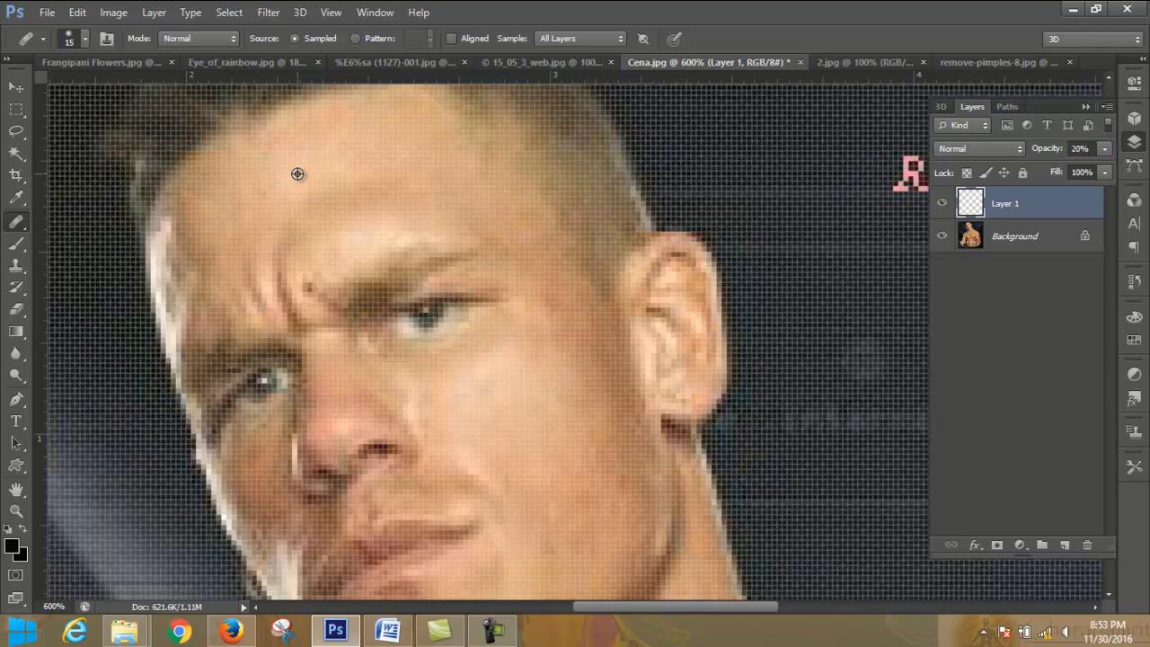
pyautogui.moveTo(573, 321)
pyautogui.mouseDown()
pyautogui.moveTo(582, 353)
pyautogui.moveTo(573, 321)
pyautogui.mouseUp()
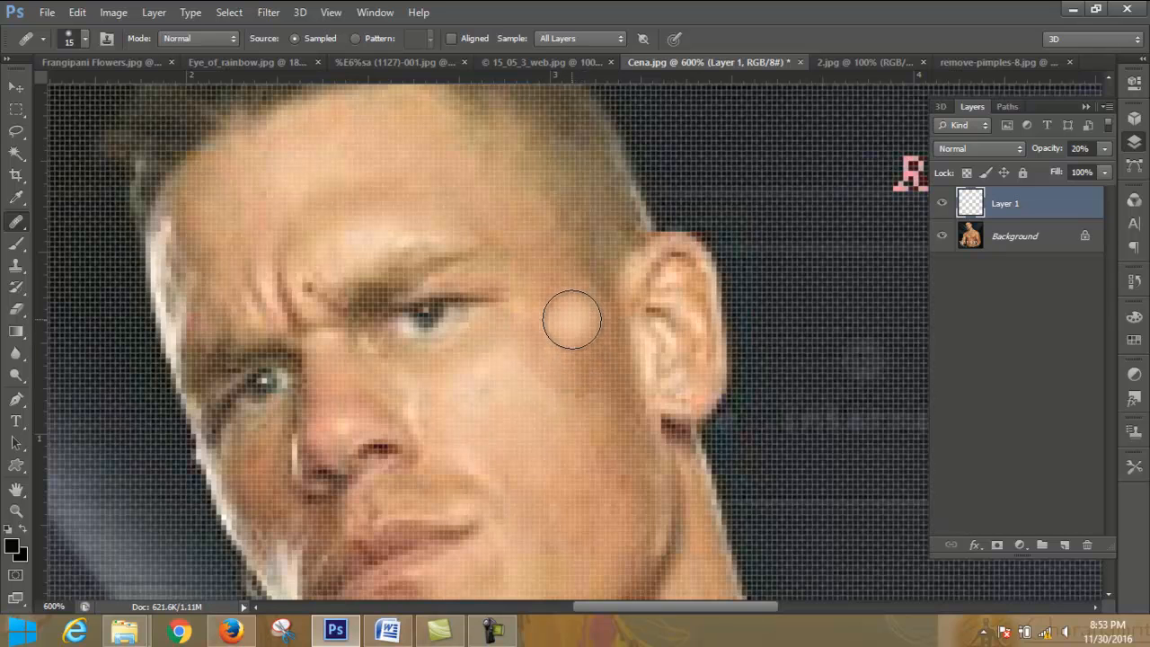
pyautogui.click(564, 323)
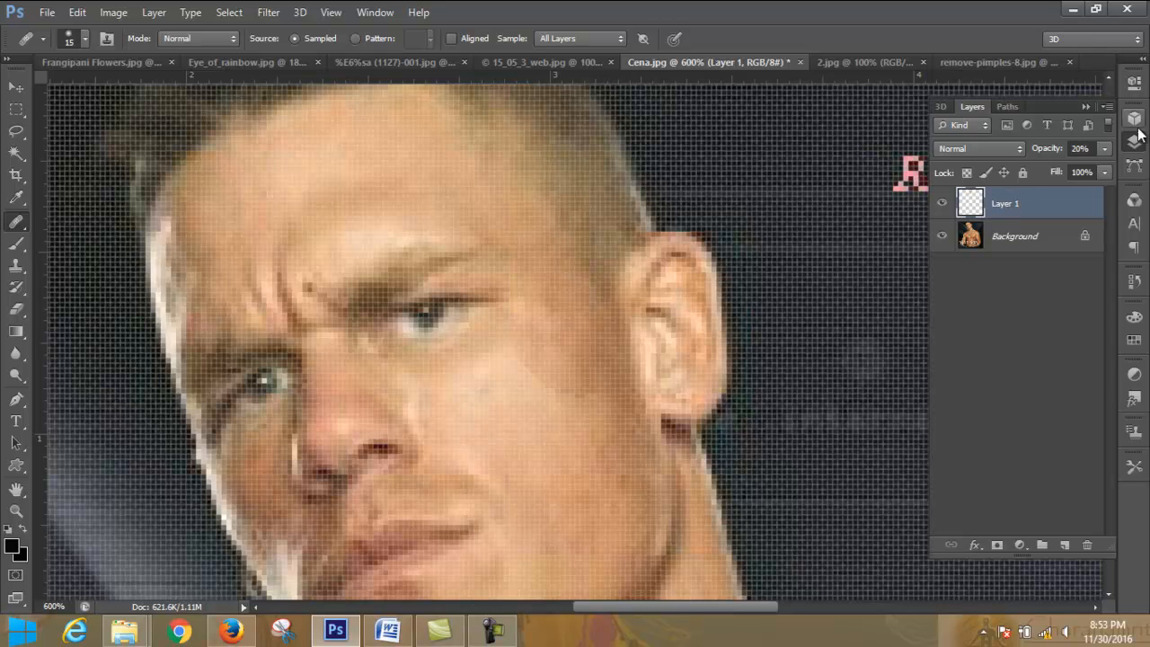
pyautogui.moveTo(1105, 171); pyautogui.dragTo(1112, 169)
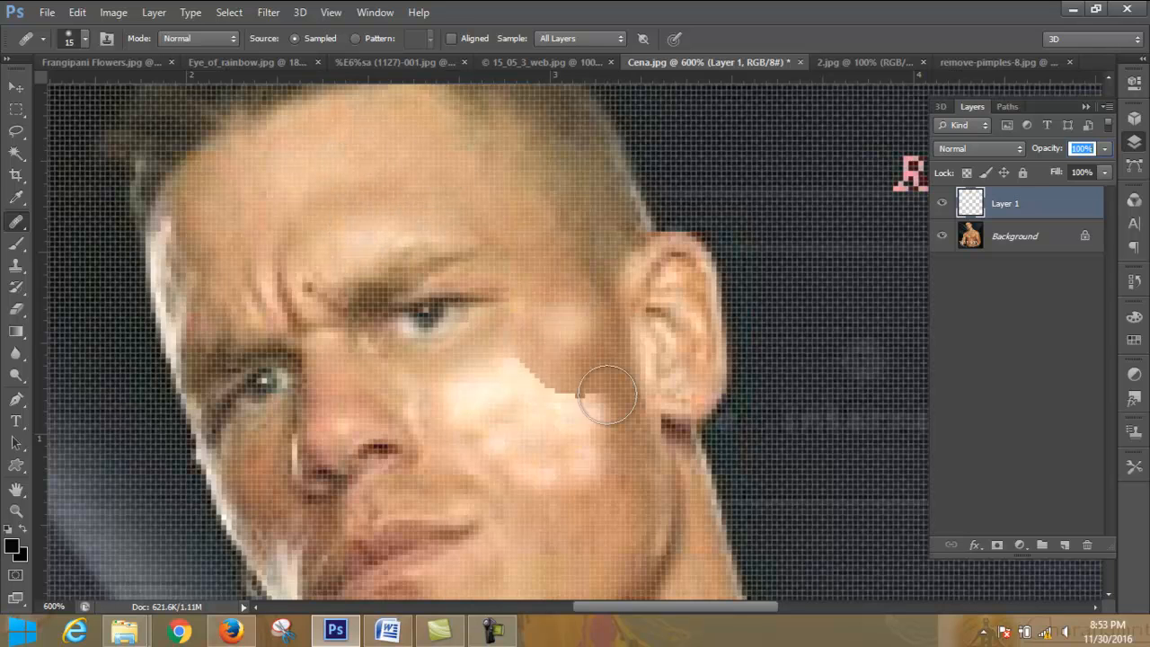
# - Sample the skin above the eyebrow and heal the cheek, upper lip, nose and forehead on Layer 1
pyautogui.keyDown('alt'); pyautogui.click(372, 236); pyautogui.keyUp('alt')
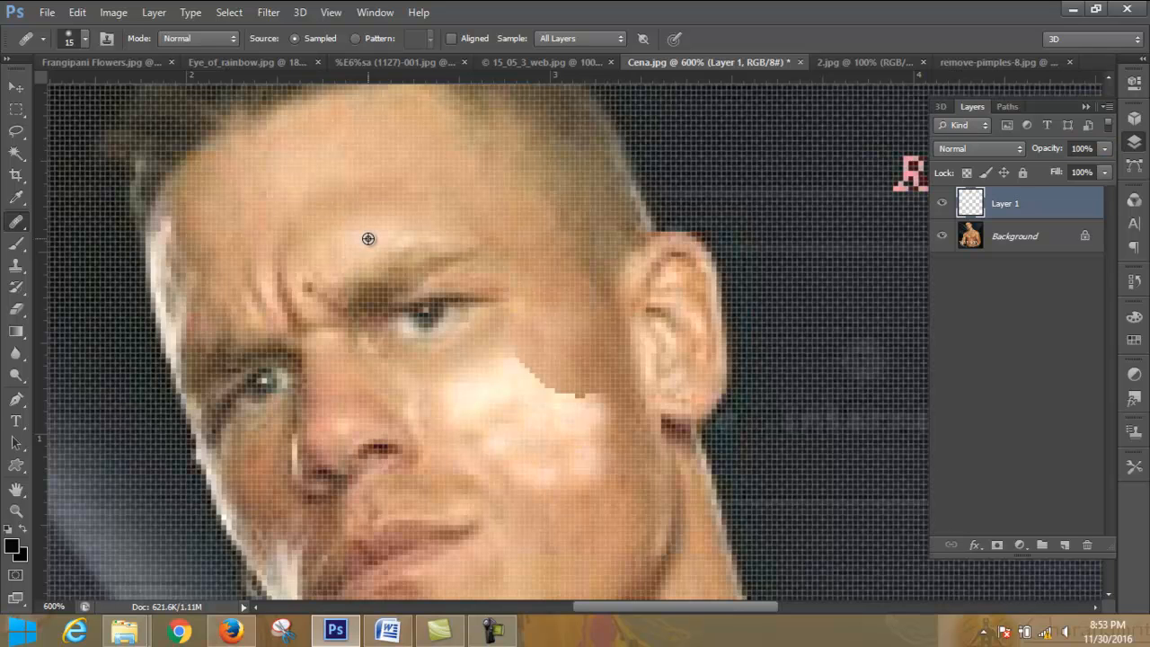
pyautogui.moveTo(542, 374)
pyautogui.mouseDown()
pyautogui.moveTo(602, 380)
pyautogui.moveTo(572, 366)
pyautogui.moveTo(587, 358)
pyautogui.moveTo(579, 370)
pyautogui.moveTo(567, 340)
pyautogui.moveTo(509, 333)
pyautogui.moveTo(519, 318)
pyautogui.moveTo(520, 387)
pyautogui.moveTo(578, 408)
pyautogui.moveTo(579, 497)
pyautogui.moveTo(616, 471)
pyautogui.moveTo(618, 421)
pyautogui.moveTo(569, 519)
pyautogui.moveTo(535, 527)
pyautogui.moveTo(491, 483)
pyautogui.moveTo(462, 479)
pyautogui.moveTo(392, 486)
pyautogui.moveTo(309, 528)
pyautogui.moveTo(274, 485)
pyautogui.moveTo(261, 492)
pyautogui.moveTo(285, 441)
pyautogui.moveTo(372, 400)
pyautogui.mouseUp()
pyautogui.moveTo(212, 277)
pyautogui.mouseDown()
pyautogui.moveTo(182, 241)
pyautogui.moveTo(251, 253)
pyautogui.moveTo(393, 201)
pyautogui.moveTo(495, 215)
pyautogui.moveTo(578, 317)
pyautogui.moveTo(575, 362)
pyautogui.moveTo(431, 182)
pyautogui.moveTo(339, 170)
pyautogui.moveTo(363, 182)
pyautogui.moveTo(352, 185)
pyautogui.mouseUp()
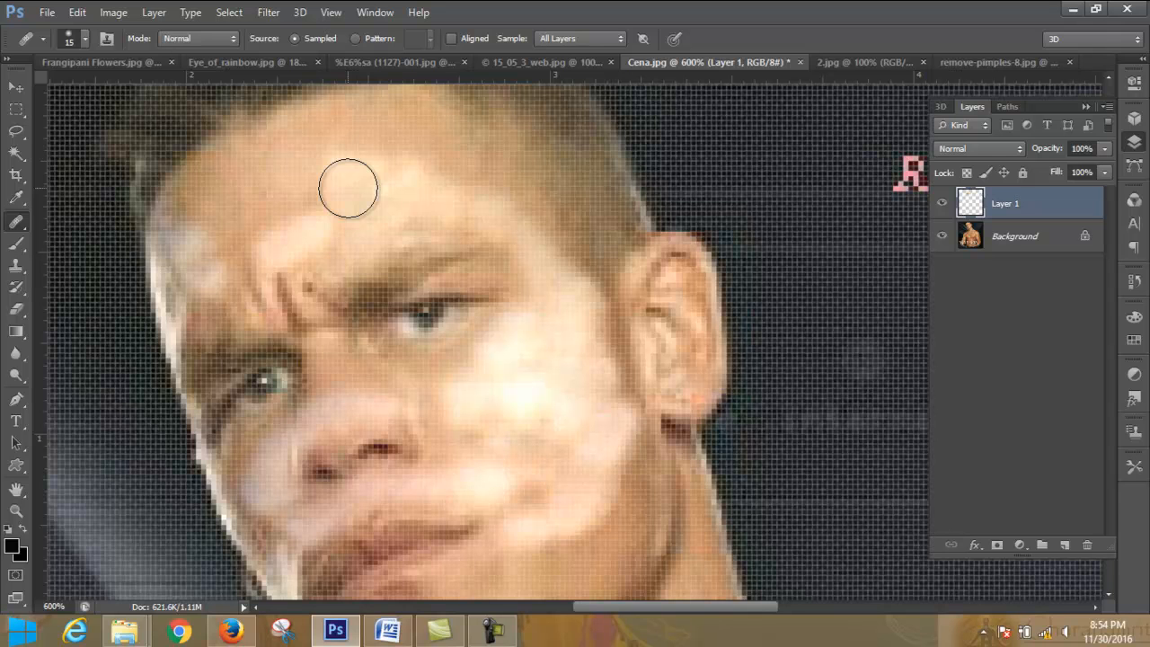
pyautogui.moveTo(348, 188)
pyautogui.mouseDown()
pyautogui.moveTo(318, 188)
pyautogui.moveTo(275, 221)
pyautogui.moveTo(254, 221)
pyautogui.moveTo(233, 254)
pyautogui.moveTo(249, 197)
pyautogui.mouseUp()
pyautogui.moveTo(396, 153); pyautogui.dragTo(490, 180)
pyautogui.moveTo(562, 467); pyautogui.dragTo(527, 483)
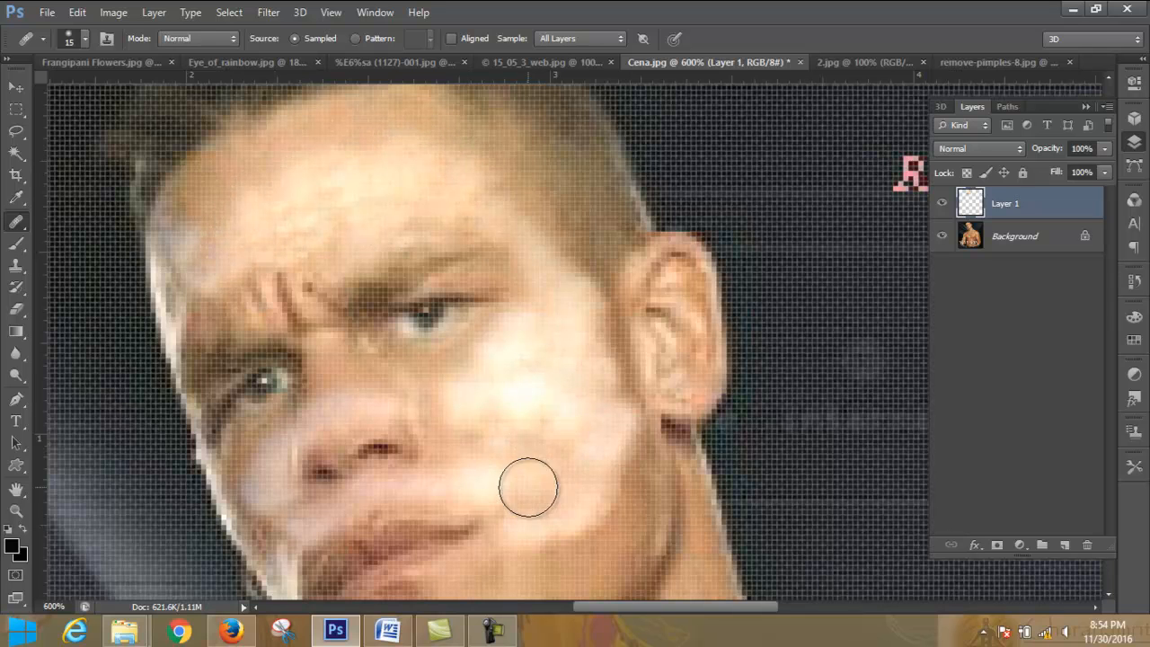
# - Heal the lower cheek, the jawline below the ear and the edge of the chin on Layer 1
pyautogui.click(451, 38)
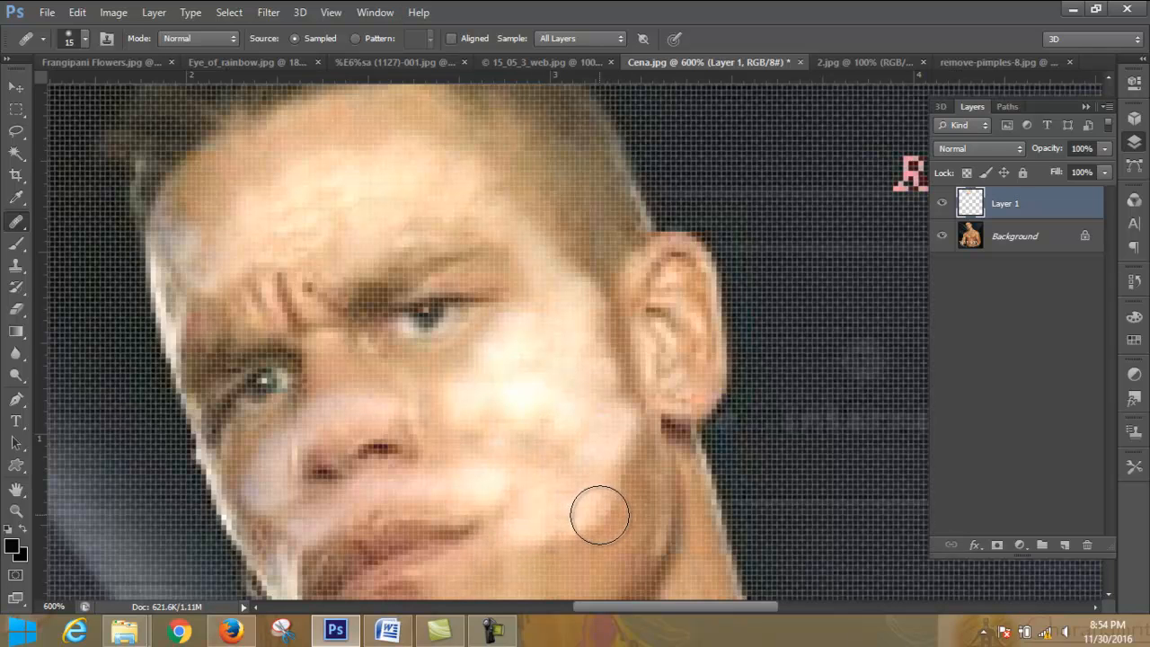
pyautogui.click(615, 508)
pyautogui.moveTo(631, 465); pyautogui.dragTo(629, 478)
pyautogui.scroll(-3, 764, 297)
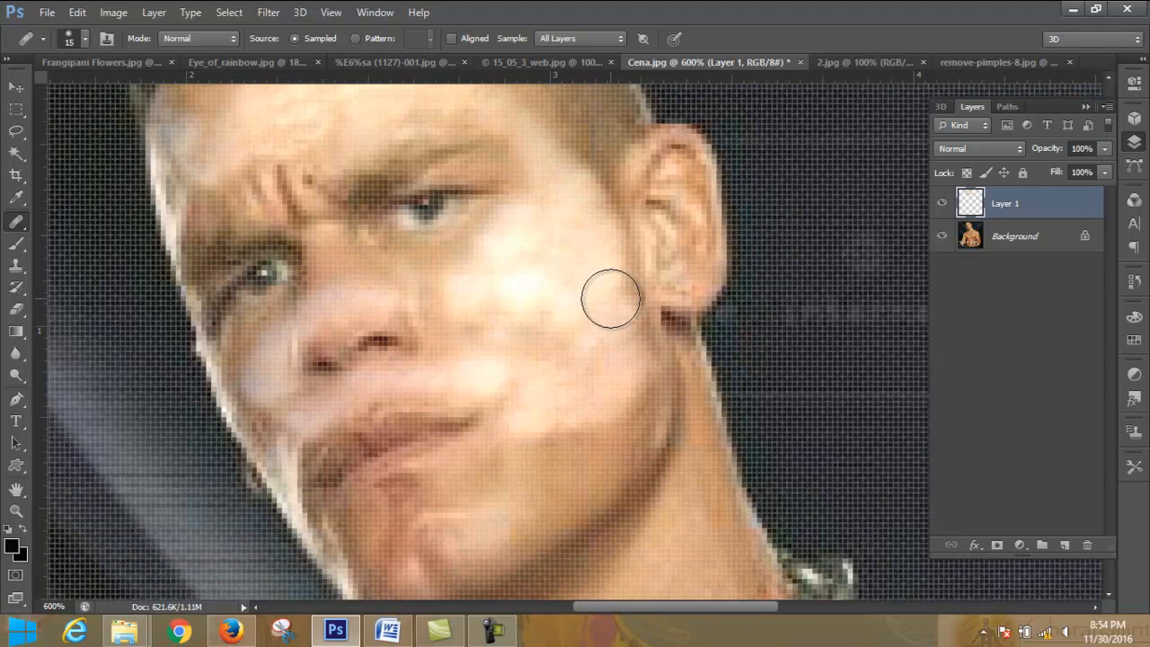
pyautogui.scroll(-2, 566, 414)
pyautogui.moveTo(611, 375)
pyautogui.mouseDown()
pyautogui.moveTo(648, 357)
pyautogui.moveTo(630, 436)
pyautogui.mouseUp()
pyautogui.moveTo(593, 492); pyautogui.dragTo(631, 444)
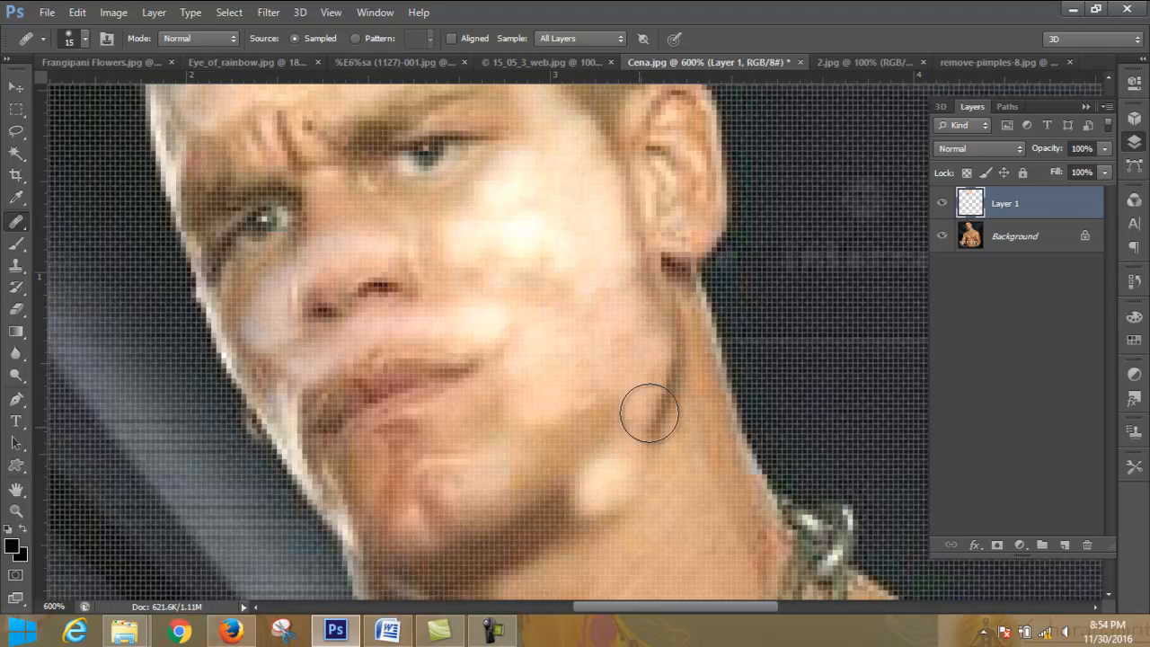
pyautogui.moveTo(670, 367)
pyautogui.mouseDown()
pyautogui.moveTo(634, 404)
pyautogui.moveTo(548, 454)
pyautogui.moveTo(494, 443)
pyautogui.moveTo(476, 407)
pyautogui.mouseUp()
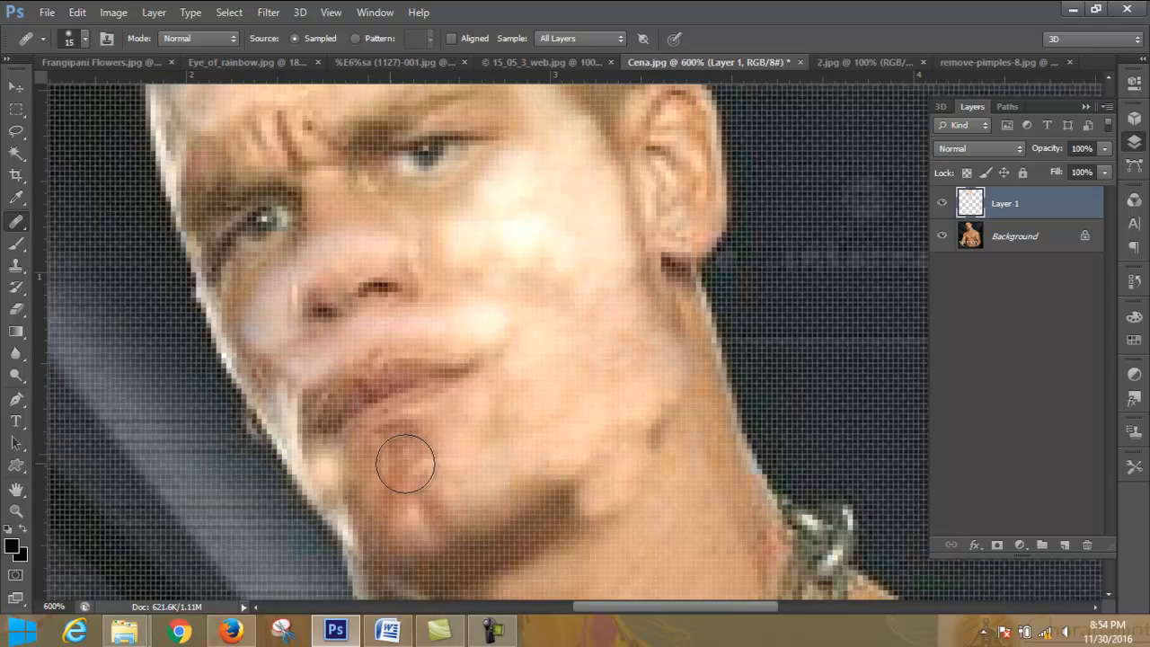
pyautogui.click(554, 516)
pyautogui.moveTo(569, 477); pyautogui.dragTo(516, 482)
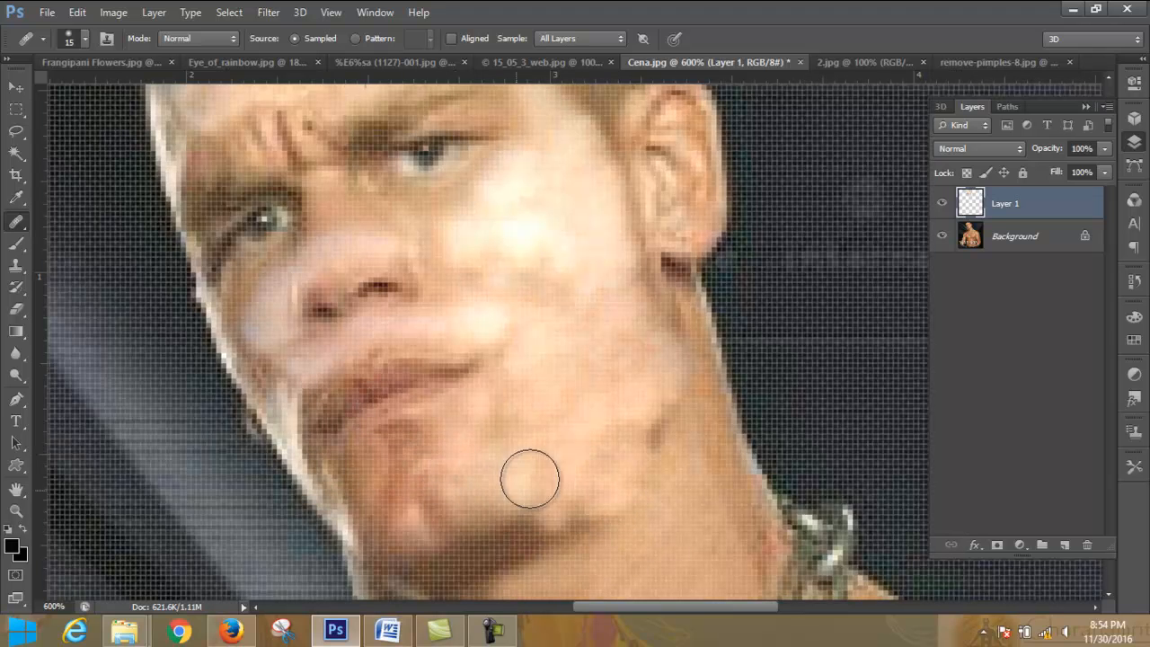
pyautogui.moveTo(655, 406); pyautogui.dragTo(656, 429)
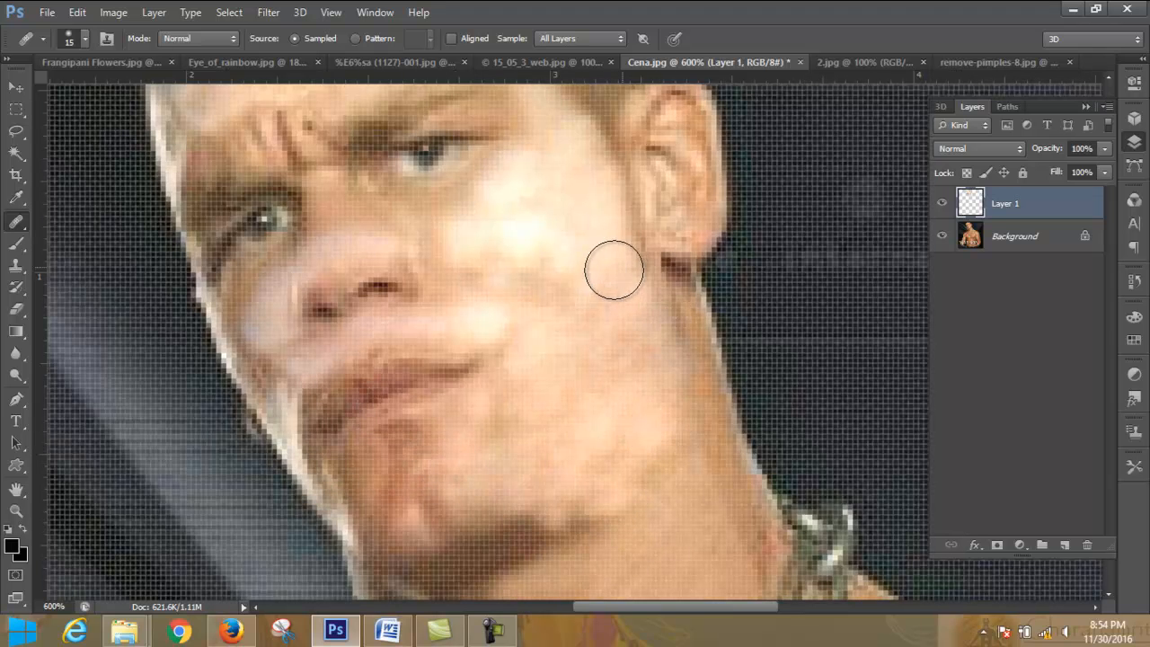
# - Heal the nose and the shaded cheek on the far side of the face on Layer 1
pyautogui.scroll(3, 624, 264)
pyautogui.moveTo(381, 358); pyautogui.dragTo(423, 381)
pyautogui.click(284, 439)
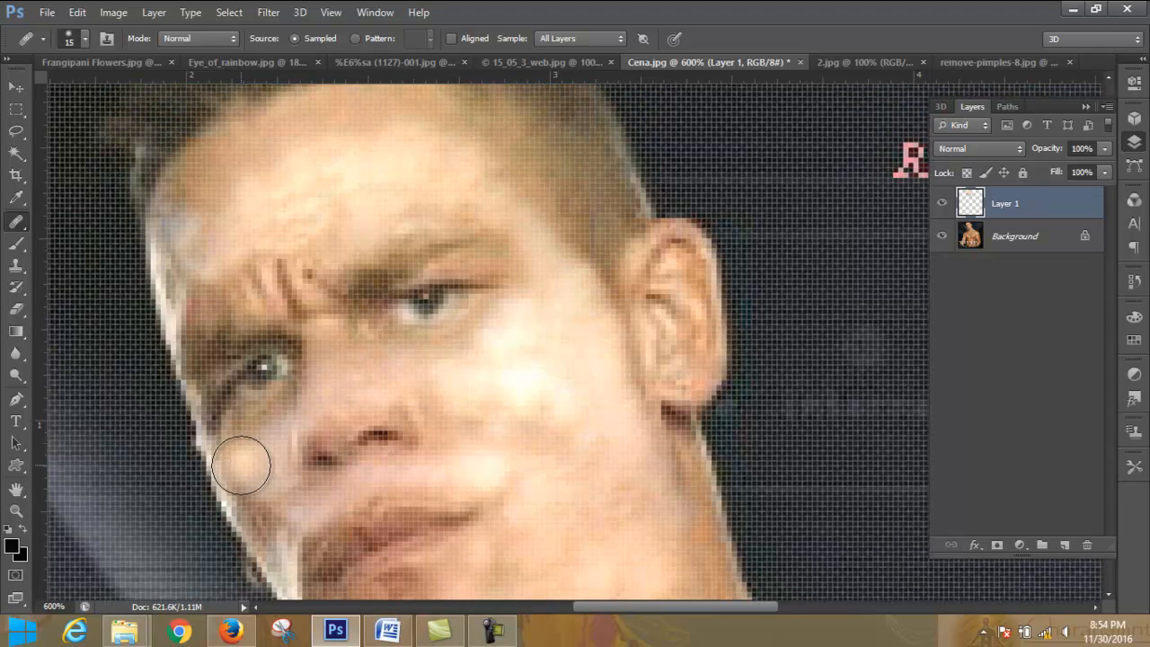
# - Lower the opacity of Layer 1 to 24%
pyautogui.click(1105, 149)
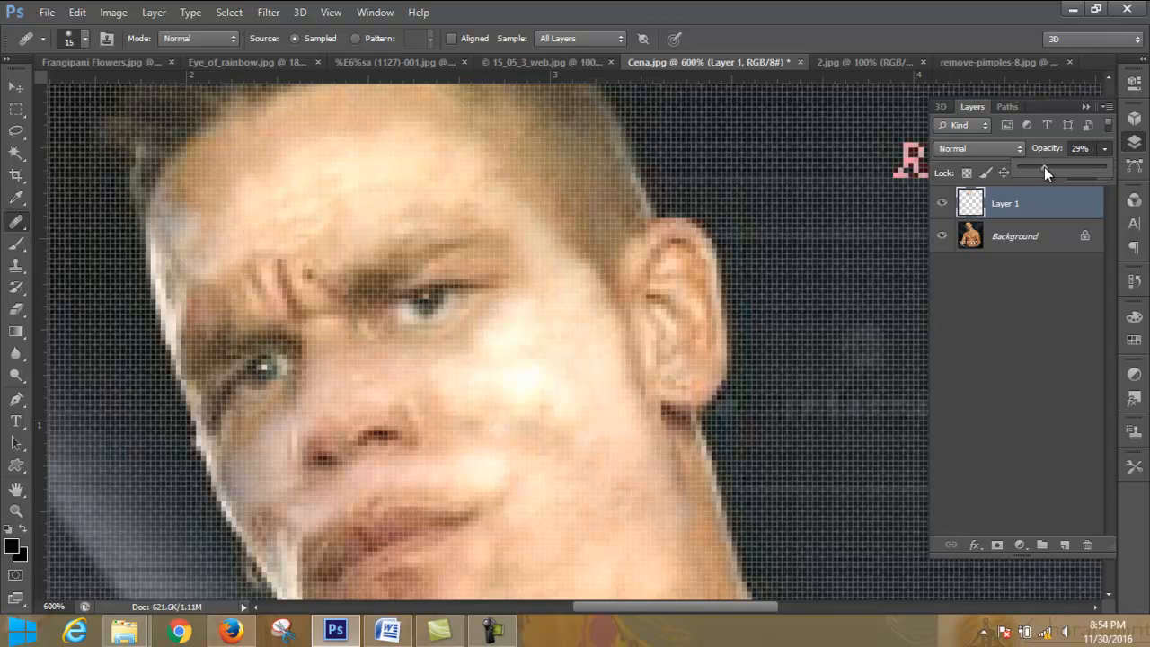
pyautogui.moveTo(1044, 171); pyautogui.dragTo(1041, 172)
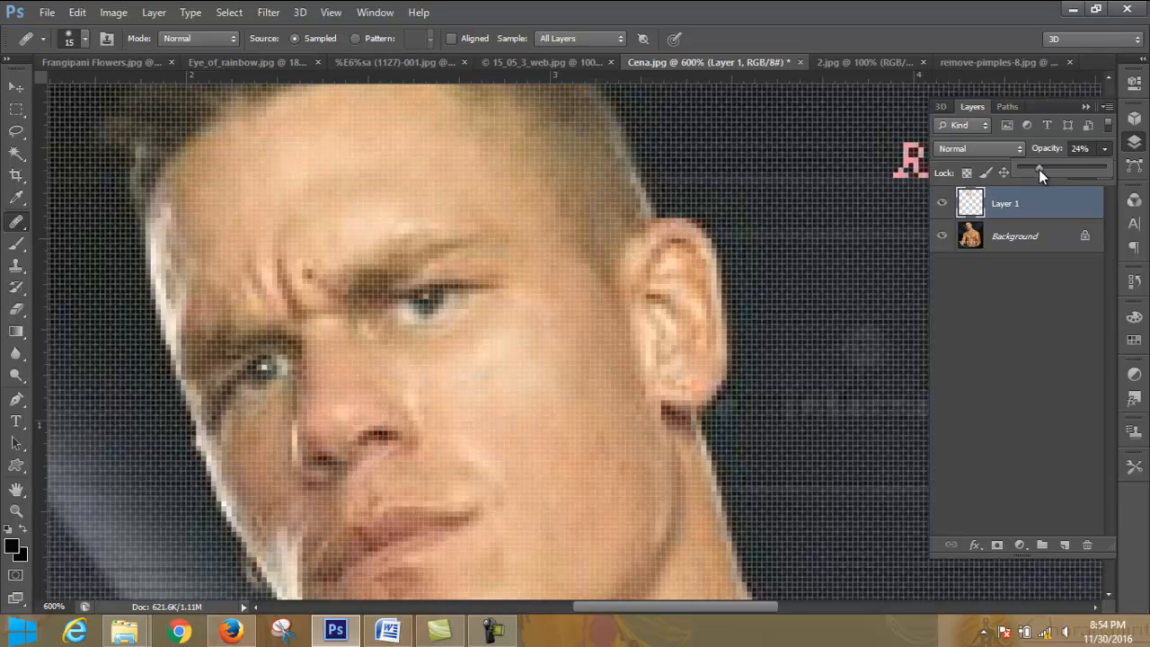
pyautogui.click(1086, 106)
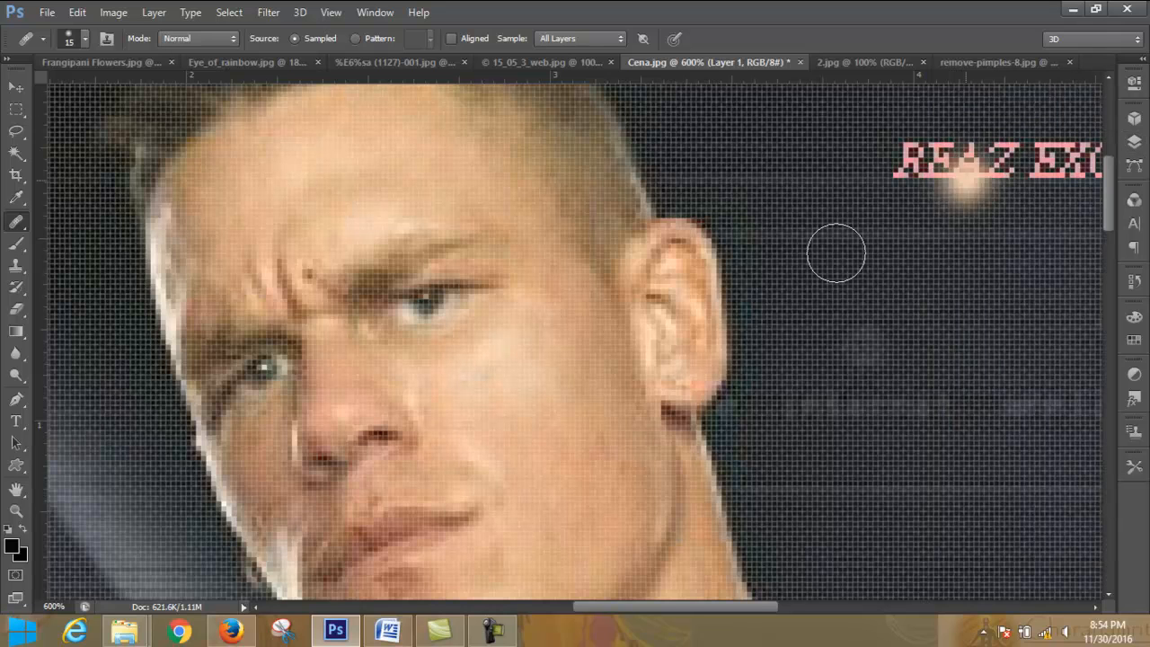
# - Convert the locked Background into a regular layer named Layer 0, with Normal mode and 100% opacity
pyautogui.hotkey('ctrl', '-')
pyautogui.hotkey('ctrl', '-')
pyautogui.hotkey('ctrl', '-')
pyautogui.hotkey('ctrl', '-')
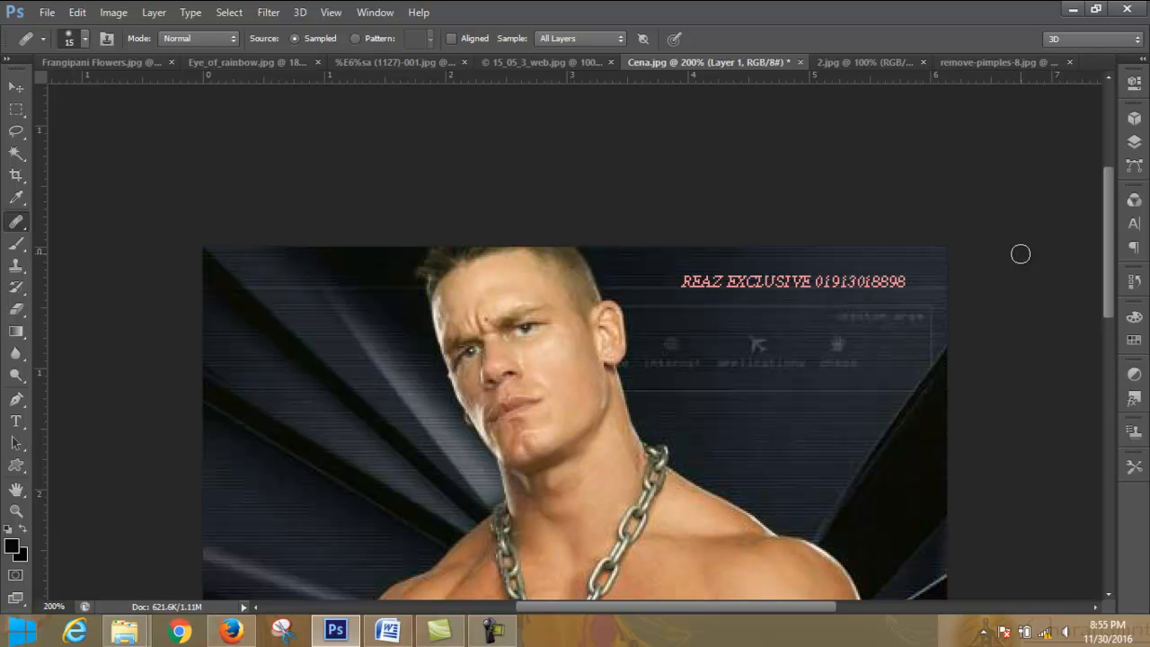
pyautogui.click(1136, 142)
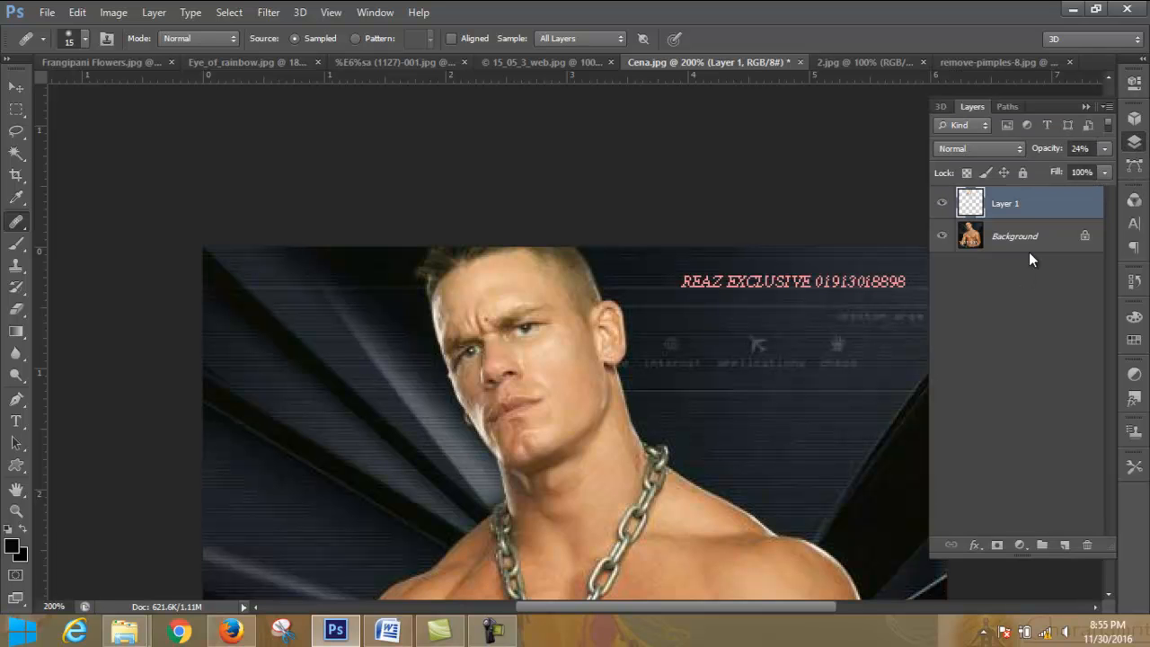
pyautogui.scroll(-2, 764, 290)
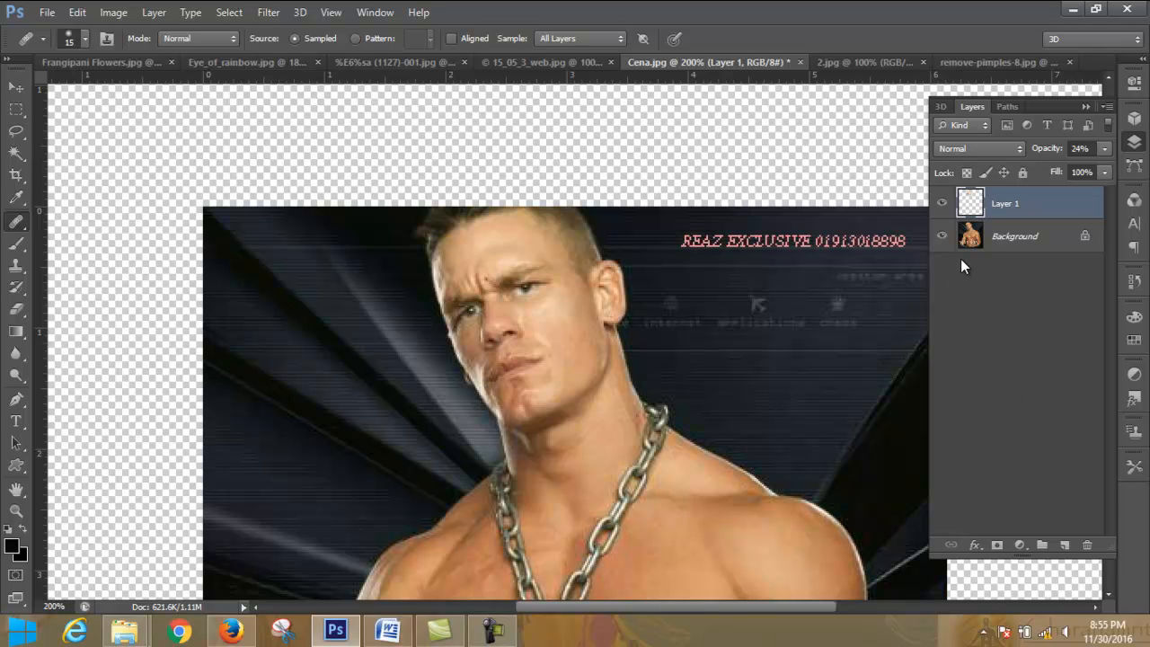
pyautogui.click(1049, 243)
pyautogui.rightClick(1050, 244)
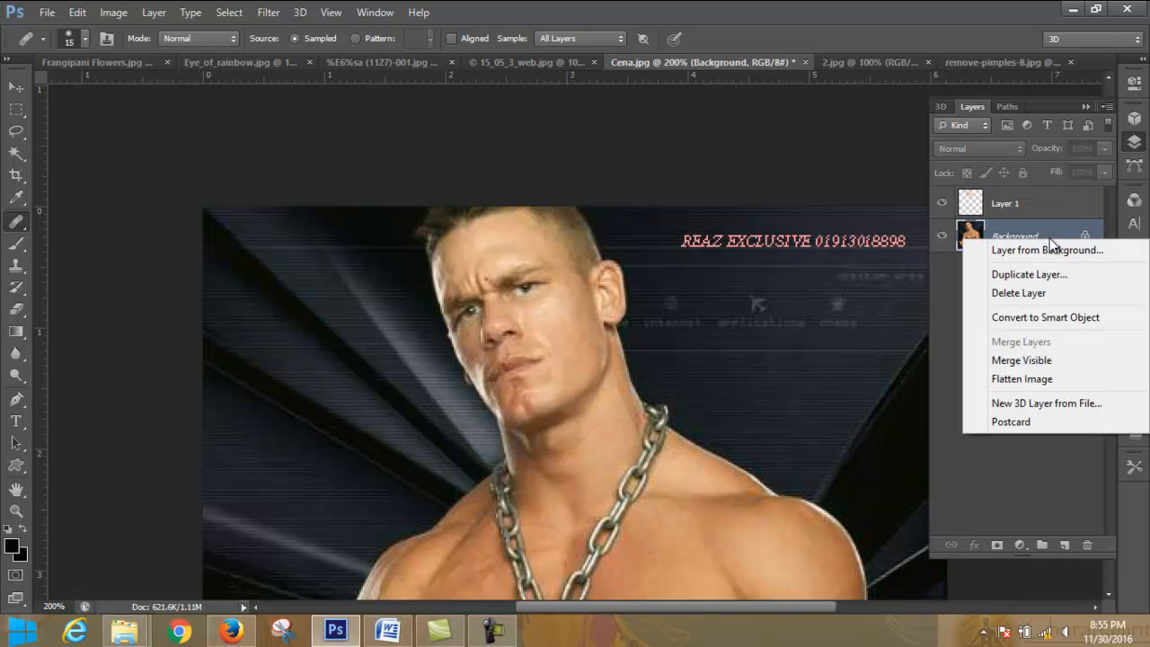
pyautogui.click(1082, 251)
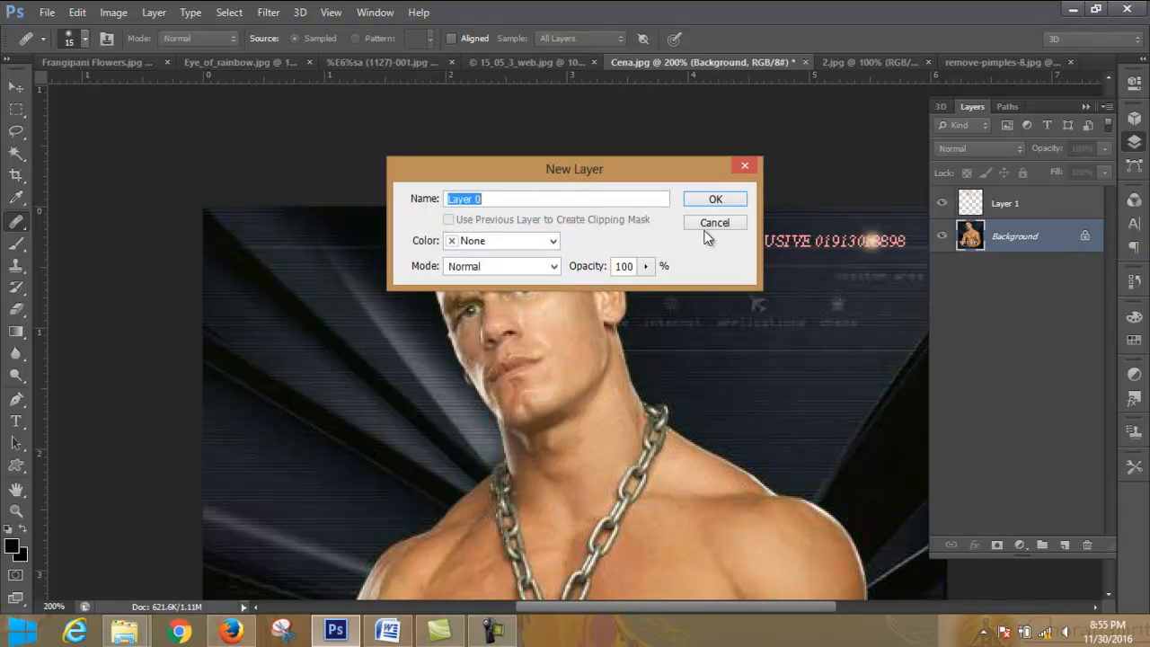
pyautogui.click(719, 199)
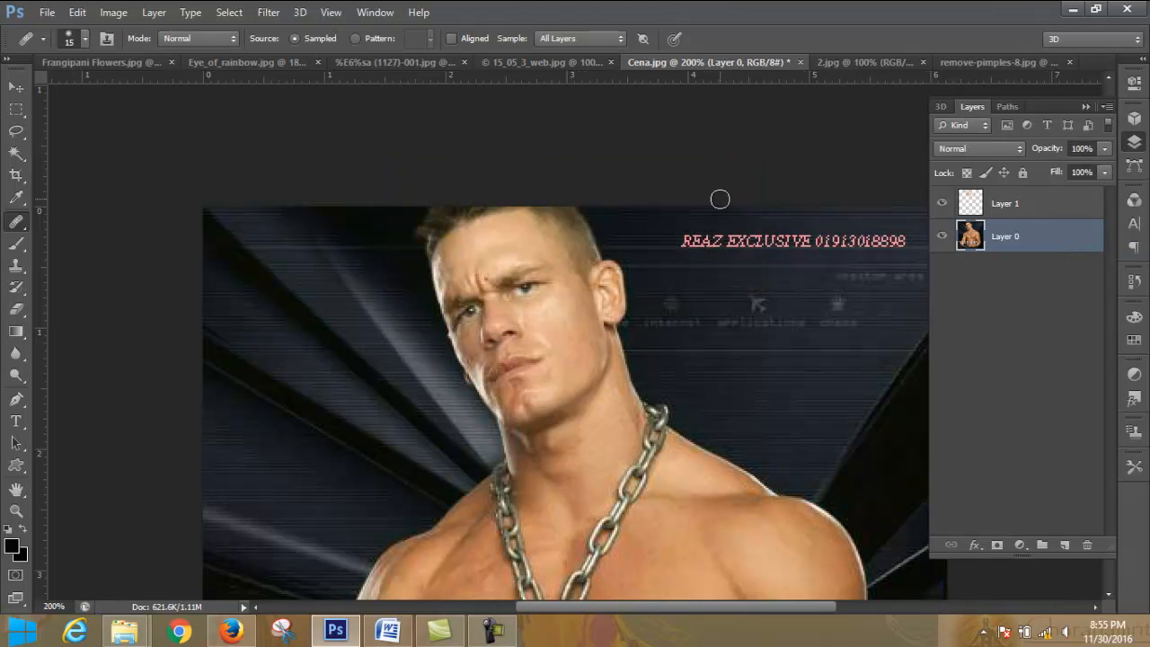
# - Duplicate Layer 0 as Layer 0 copy
pyautogui.rightClick(1036, 233)
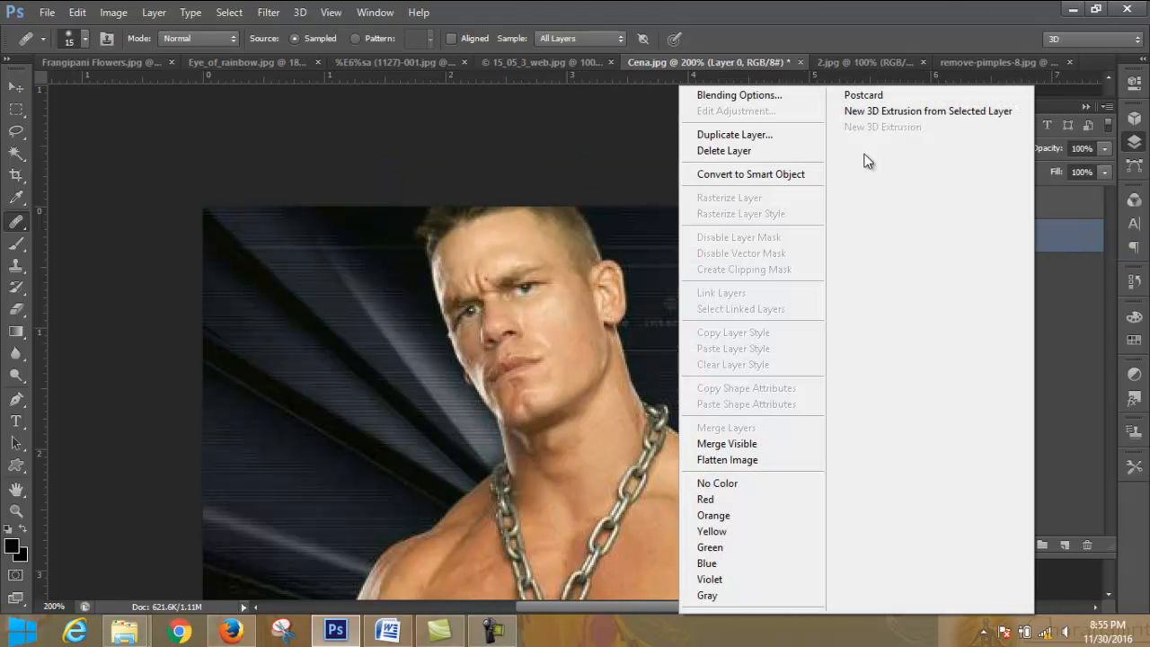
pyautogui.click(752, 132)
pyautogui.click(715, 189)
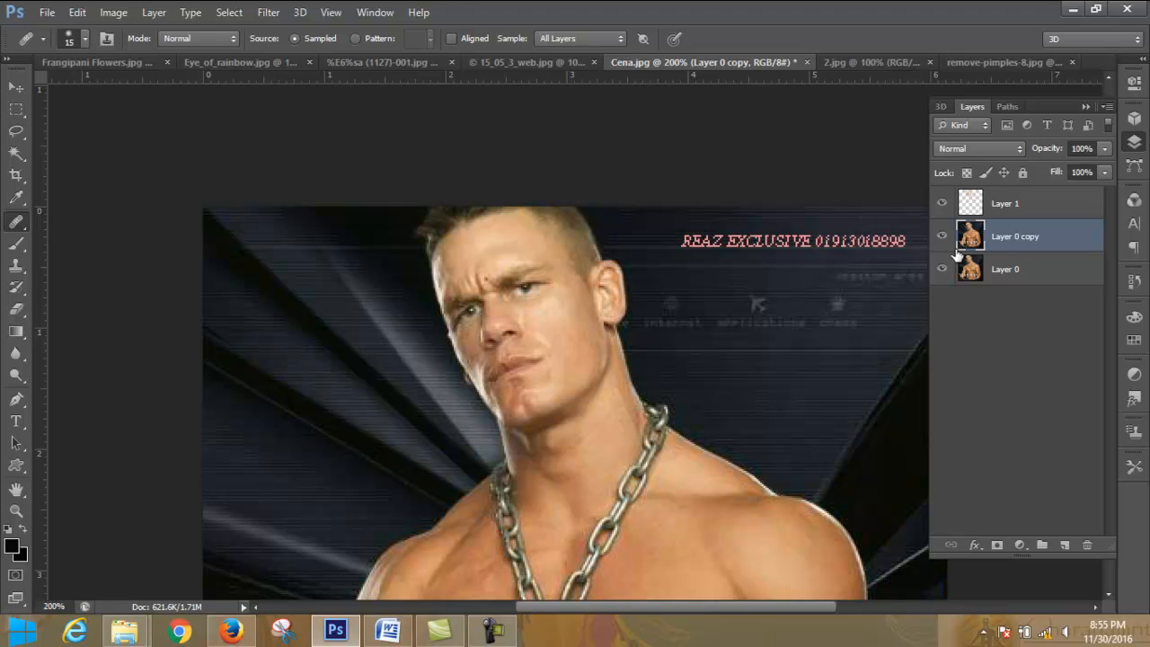
# - Apply the Lens Blur filter to Layer 0 copy
pyautogui.click(269, 12)
pyautogui.moveTo(398, 182)
pyautogui.click(540, 317)
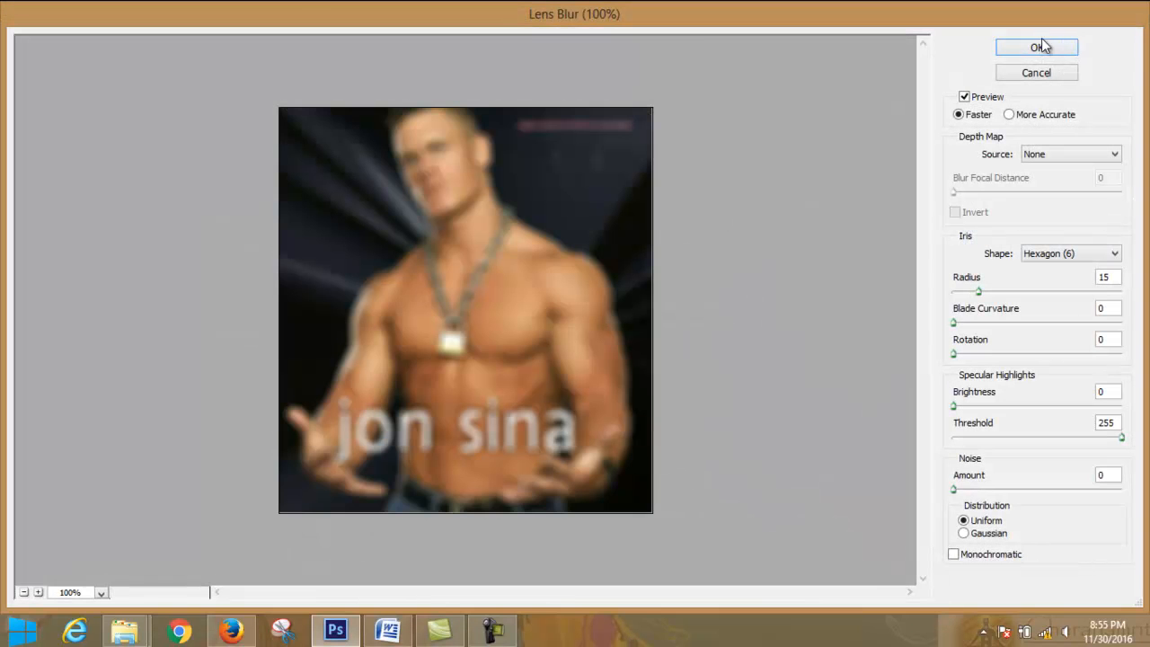
pyautogui.click(1041, 46)
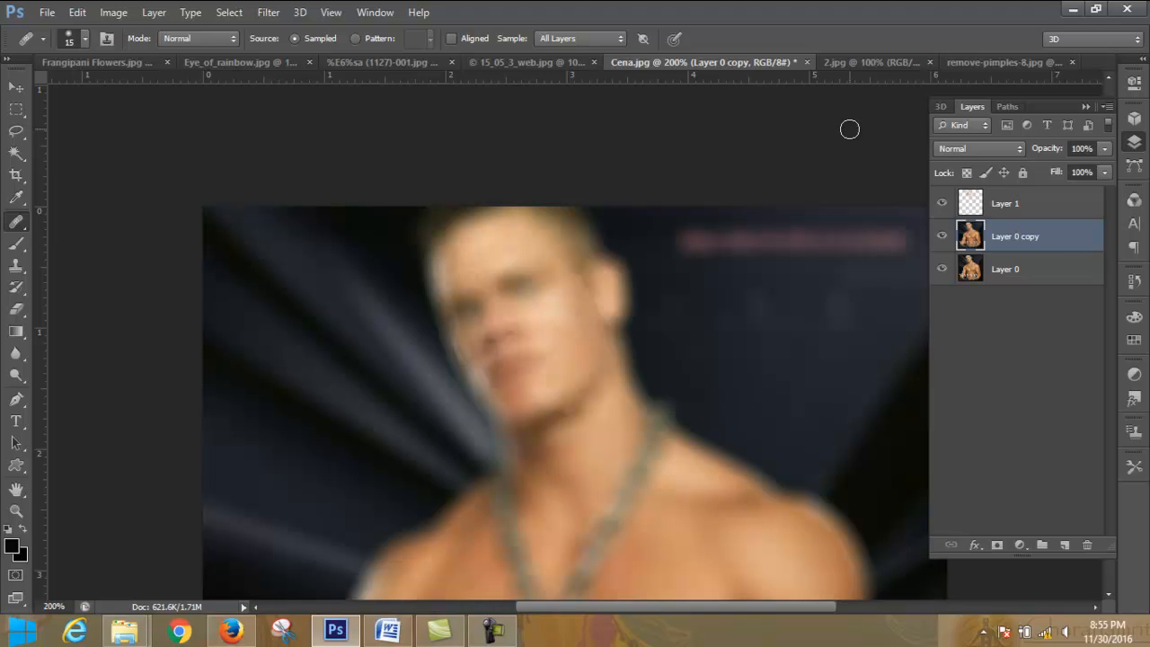
# - Add an inverted black mask to Layer 0 copy and paint white at brush size 45 to reveal the blur behind the man
pyautogui.click(997, 545)
pyautogui.hotkey('ctrl', 'i')
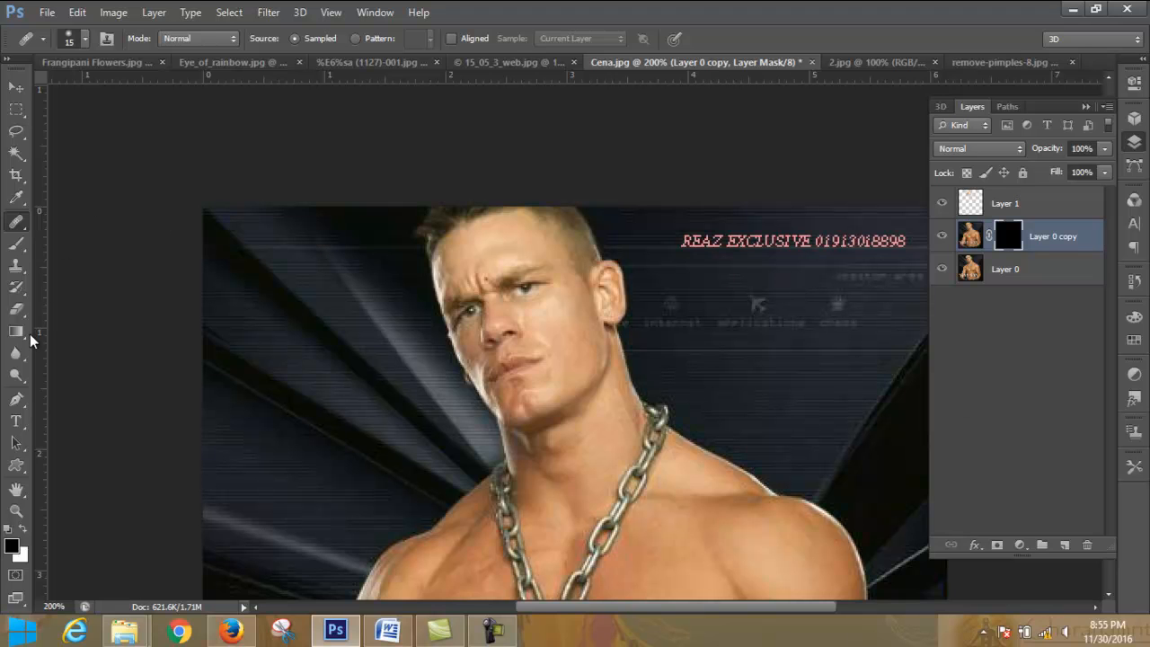
pyautogui.click(16, 243)
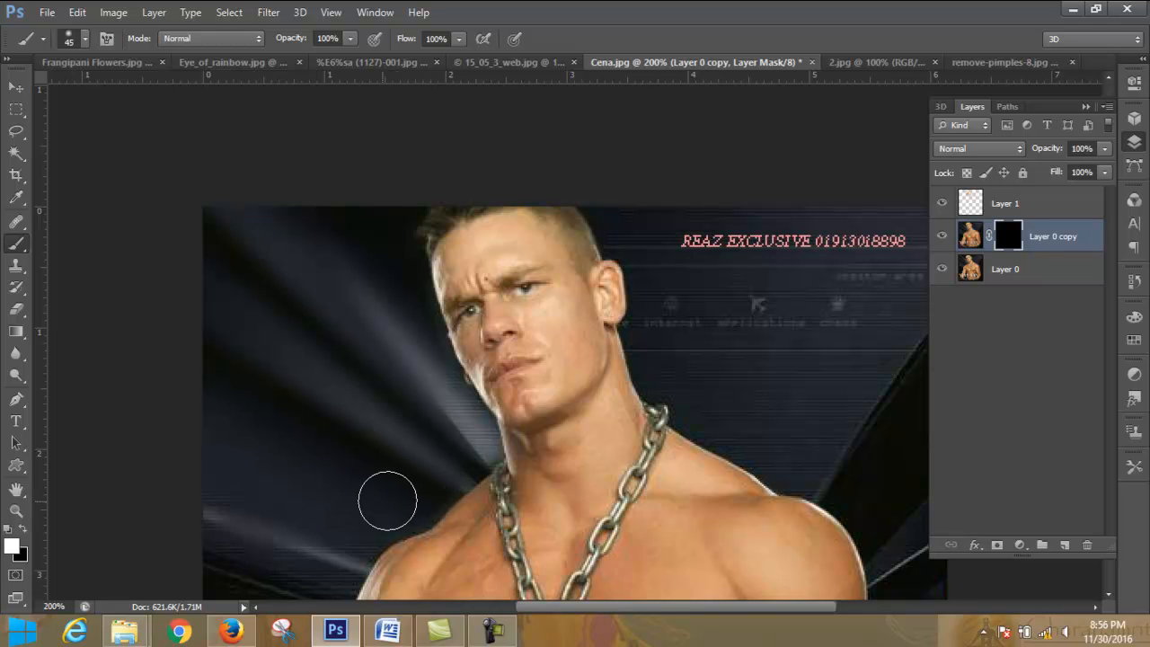
pyautogui.moveTo(621, 210)
pyautogui.mouseDown()
pyautogui.moveTo(680, 254)
pyautogui.moveTo(691, 223)
pyautogui.moveTo(920, 286)
pyautogui.moveTo(784, 225)
pyautogui.moveTo(934, 239)
pyautogui.moveTo(889, 202)
pyautogui.mouseUp()
pyautogui.moveTo(693, 265)
pyautogui.mouseDown()
pyautogui.moveTo(802, 320)
pyautogui.moveTo(687, 299)
pyautogui.moveTo(705, 343)
pyautogui.moveTo(671, 303)
pyautogui.moveTo(673, 345)
pyautogui.moveTo(659, 329)
pyautogui.moveTo(677, 352)
pyautogui.moveTo(896, 443)
pyautogui.moveTo(780, 367)
pyautogui.moveTo(893, 324)
pyautogui.moveTo(910, 386)
pyautogui.moveTo(791, 380)
pyautogui.moveTo(697, 356)
pyautogui.moveTo(844, 468)
pyautogui.moveTo(677, 392)
pyautogui.moveTo(782, 461)
pyautogui.moveTo(666, 368)
pyautogui.moveTo(659, 325)
pyautogui.moveTo(688, 329)
pyautogui.mouseUp()
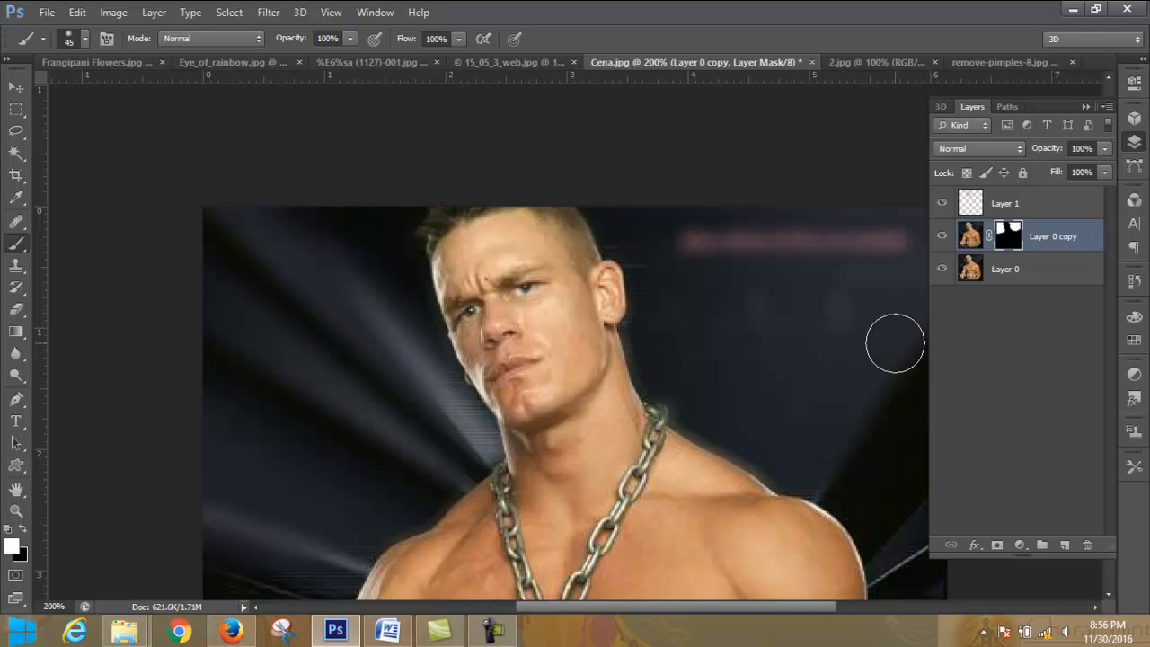
pyautogui.moveTo(904, 532)
pyautogui.mouseDown()
pyautogui.moveTo(896, 563)
pyautogui.moveTo(881, 506)
pyautogui.moveTo(881, 531)
pyautogui.mouseUp()
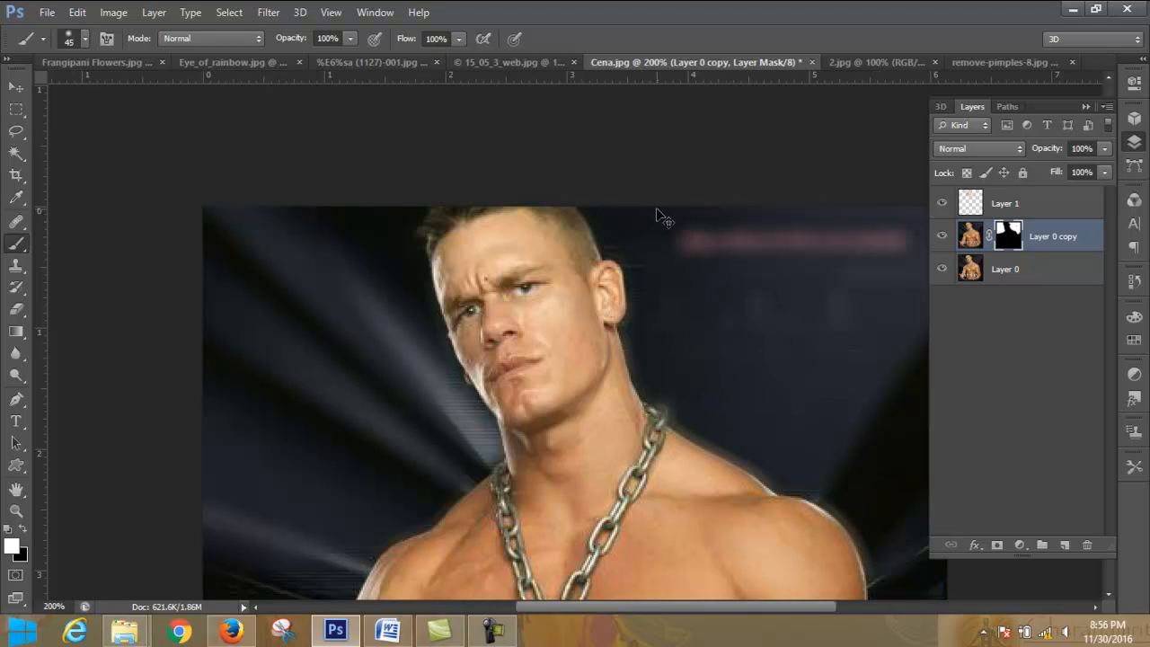
# - Paint white on the mask of Layer 0 copy over the outer edge of the shoulder beside the dark backdrop
pyautogui.hotkey('ctrl', '-')
pyautogui.hotkey('ctrl', '-')
pyautogui.hotkey('ctrl', '-')
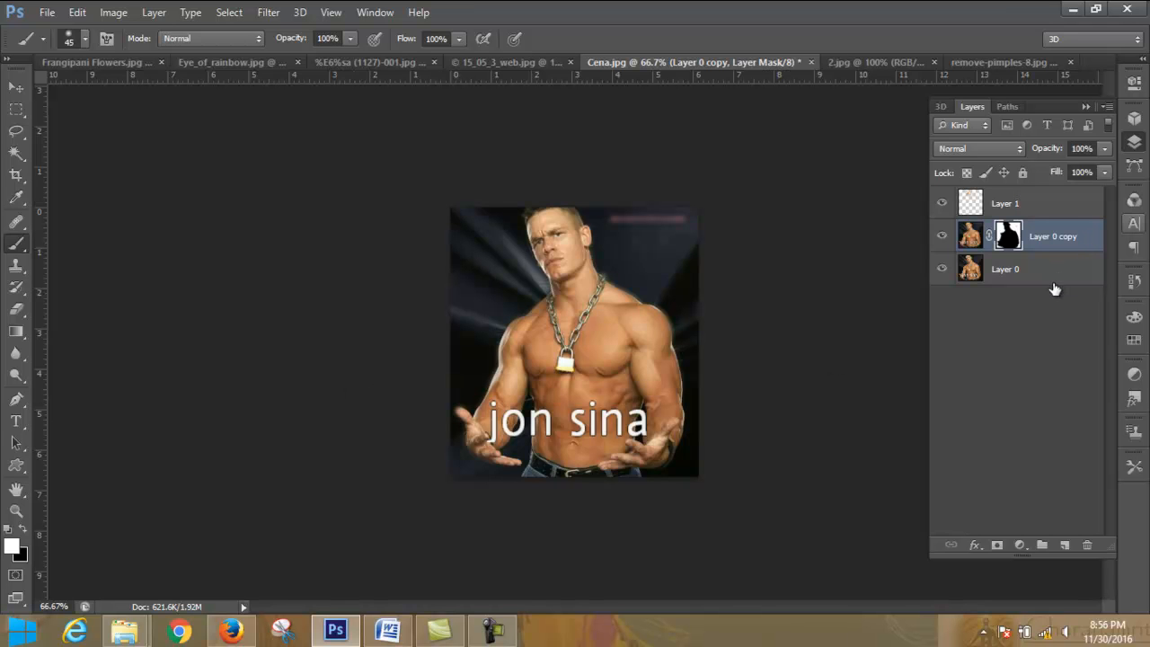
pyautogui.hotkey('ctrl', '+')
pyautogui.hotkey('ctrl', '+')
pyautogui.hotkey('ctrl', '+')
pyautogui.hotkey('ctrl', '+')
pyautogui.hotkey('ctrl', '+')
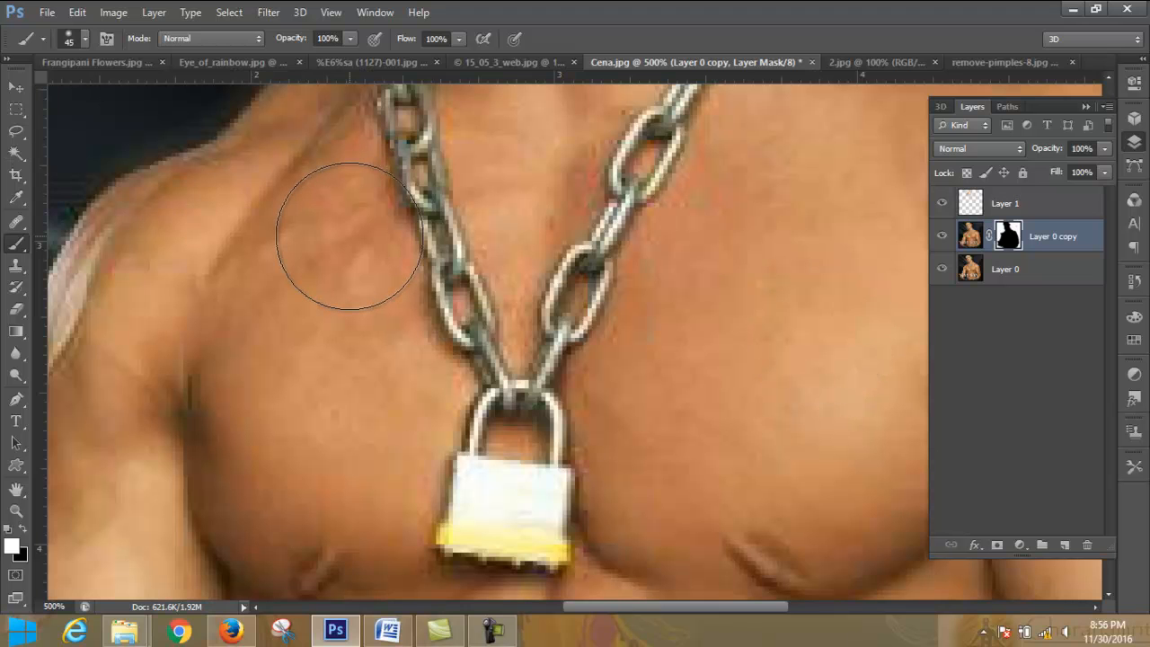
pyautogui.hotkey('ctrl', '-')
pyautogui.hotkey('ctrl', '-')
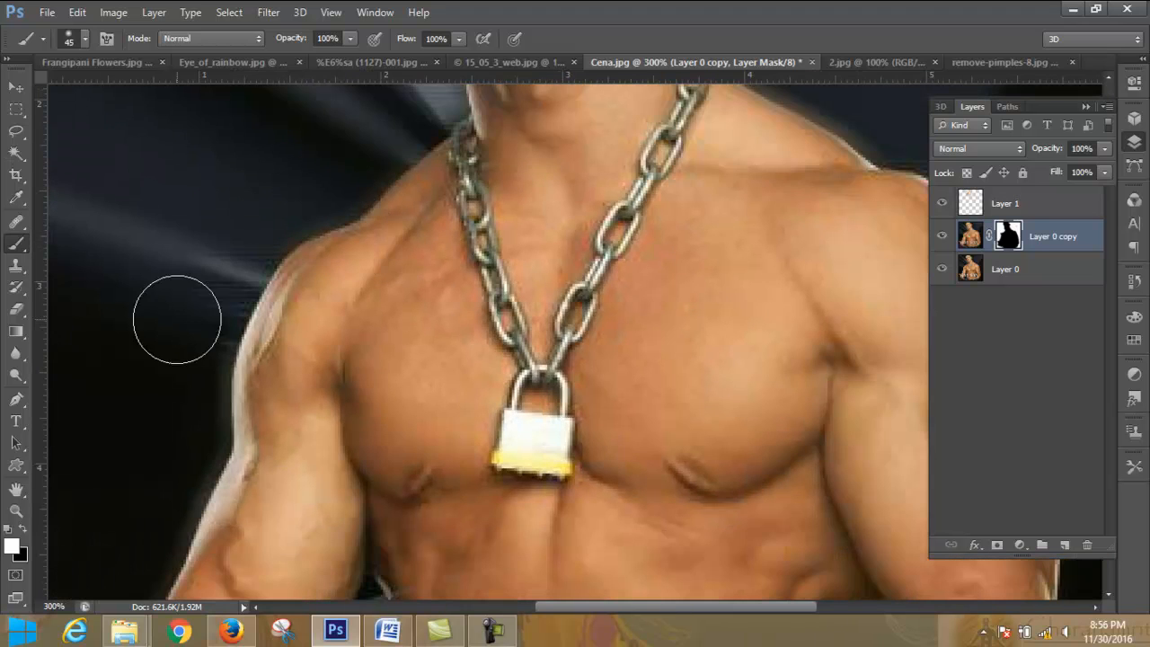
pyautogui.moveTo(256, 279); pyautogui.dragTo(267, 399)
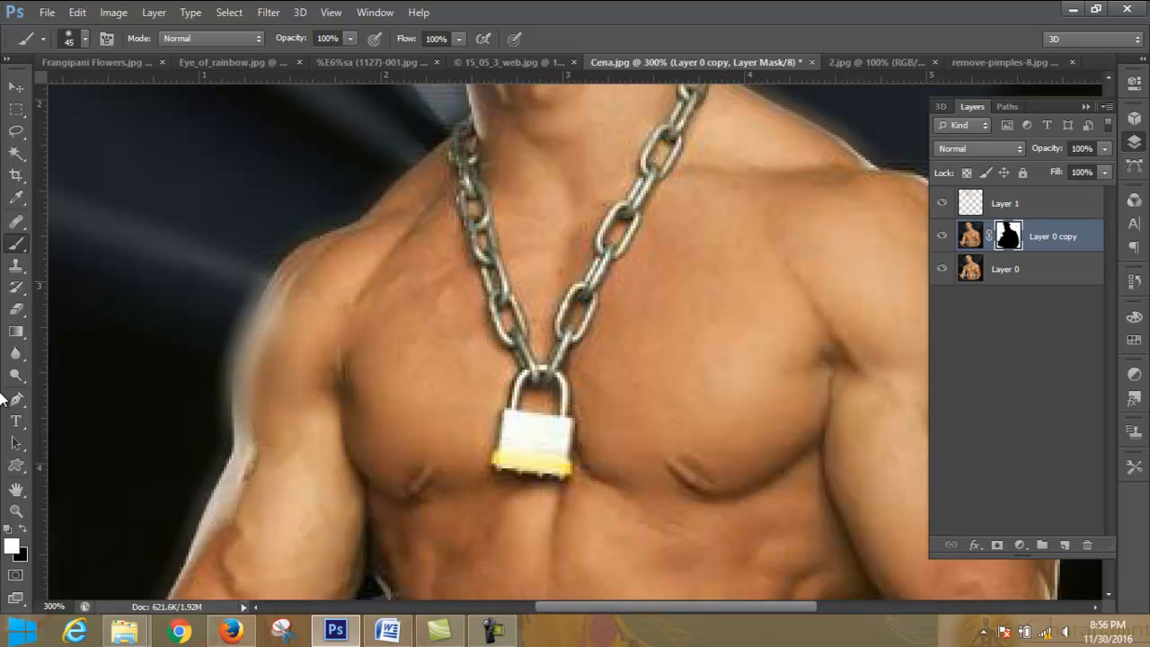
# - Paint black on the mask with the brush reduced to 20 to restore the sharp edge of the shoulder and upper arm
pyautogui.click(21, 532)
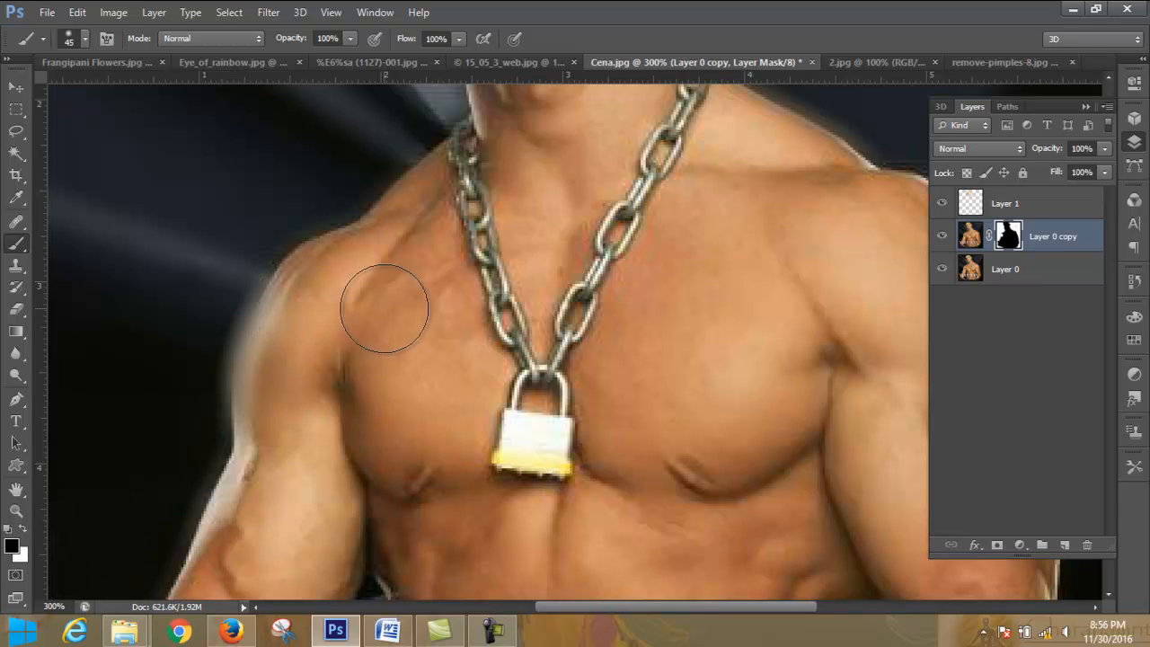
pyautogui.moveTo(329, 303)
pyautogui.mouseDown()
pyautogui.moveTo(302, 387)
pyautogui.moveTo(320, 339)
pyautogui.moveTo(290, 366)
pyautogui.moveTo(324, 325)
pyautogui.mouseUp()
pyautogui.press('[')
pyautogui.press('[')
pyautogui.press('[')
pyautogui.press('[')
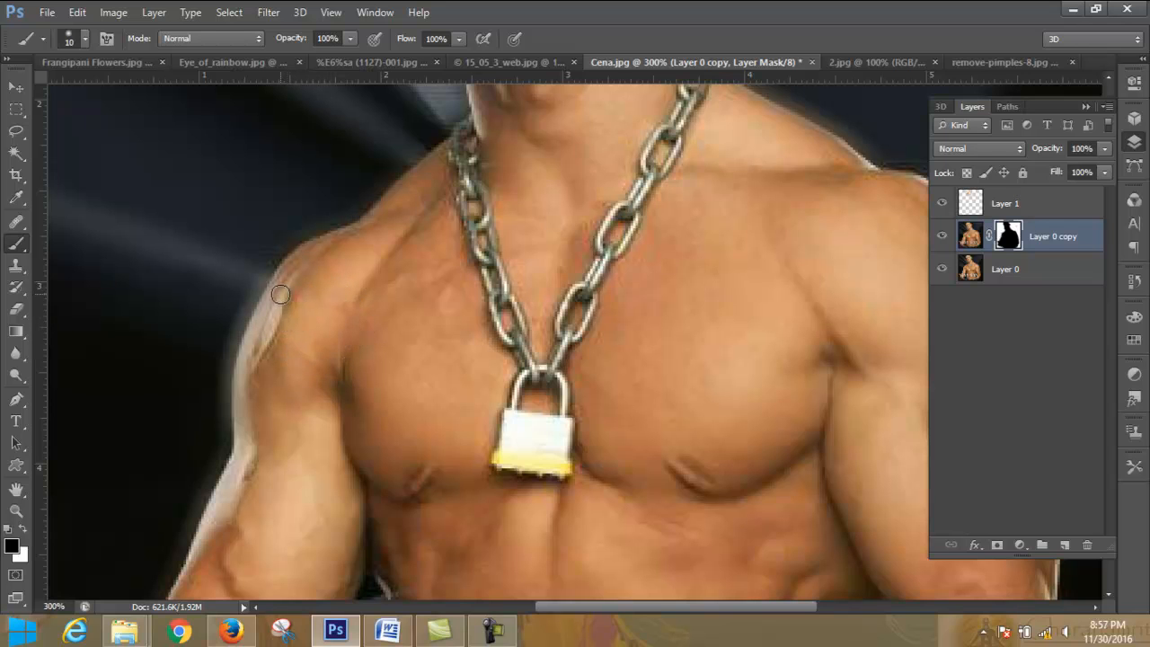
pyautogui.press(']')
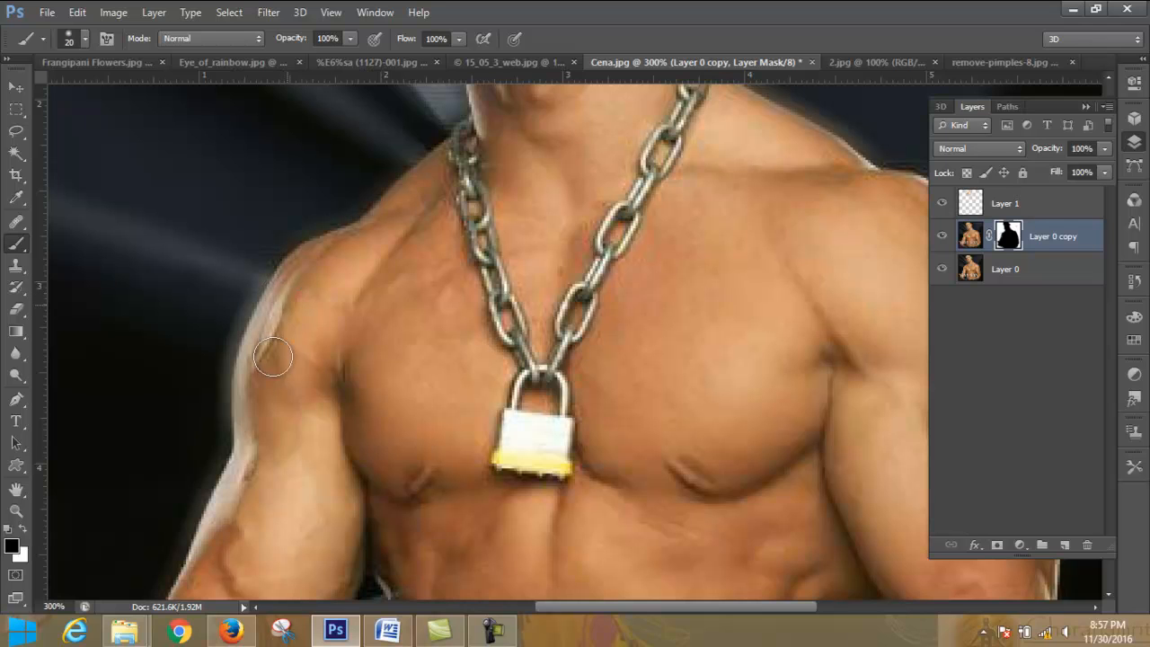
pyautogui.moveTo(263, 385)
pyautogui.mouseDown()
pyautogui.moveTo(282, 318)
pyautogui.moveTo(391, 253)
pyautogui.mouseUp()
pyautogui.moveTo(268, 458)
pyautogui.mouseDown()
pyautogui.moveTo(269, 394)
pyautogui.moveTo(248, 427)
pyautogui.moveTo(284, 317)
pyautogui.moveTo(312, 288)
pyautogui.moveTo(375, 273)
pyautogui.mouseUp()
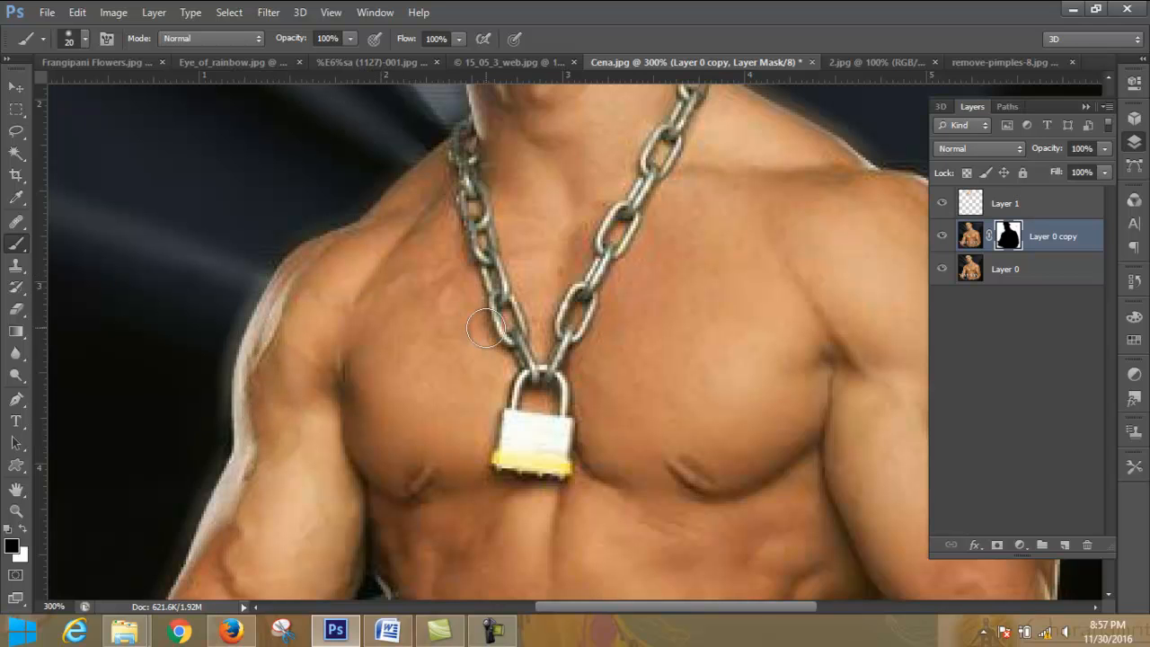
# - Try a 20 px bristle brush tip, painting black on the Layer 0 copy mask over the dark backdrop beside the shoulder
pyautogui.click(77, 39)
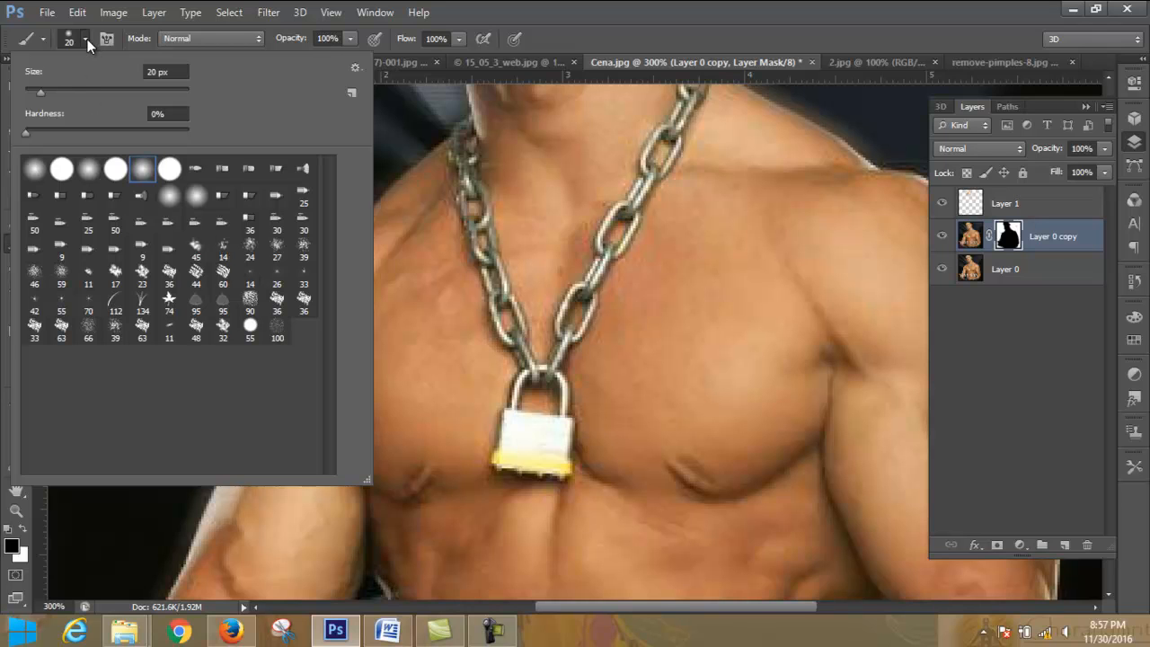
pyautogui.click(116, 254)
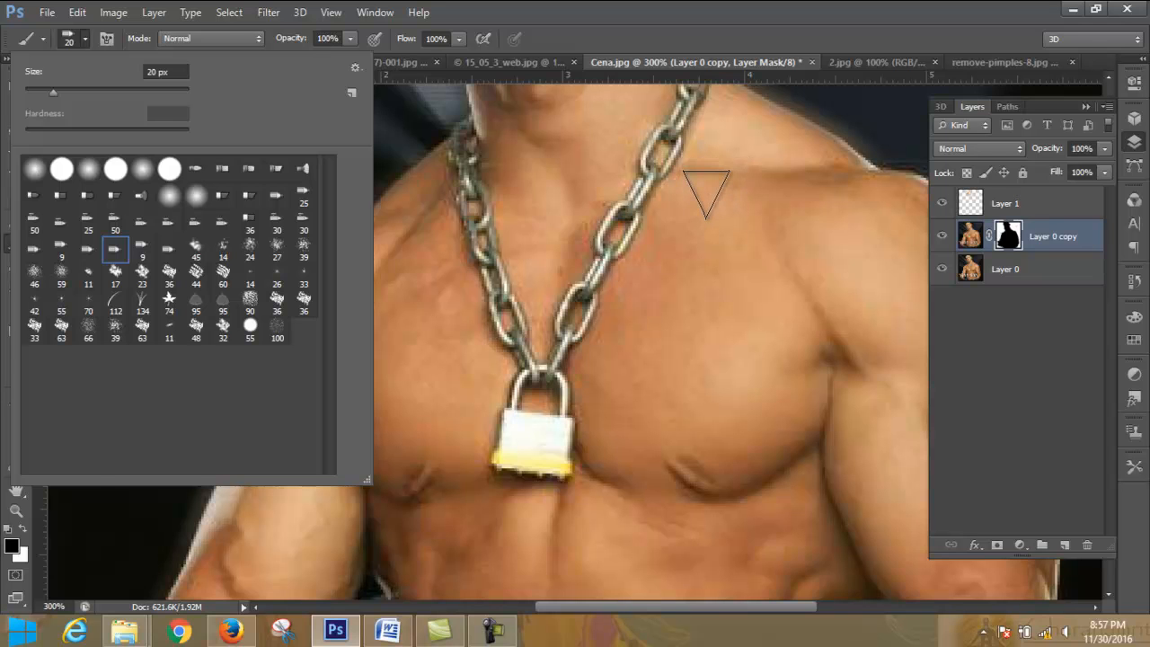
pyautogui.click(706, 193)
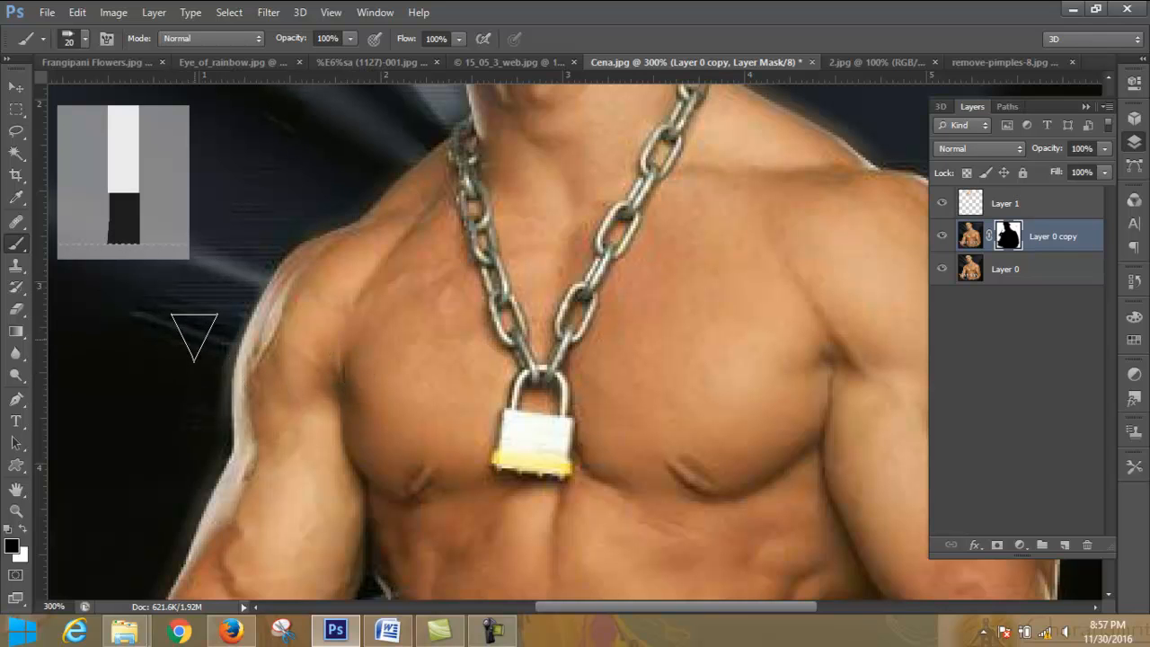
pyautogui.click(107, 99)
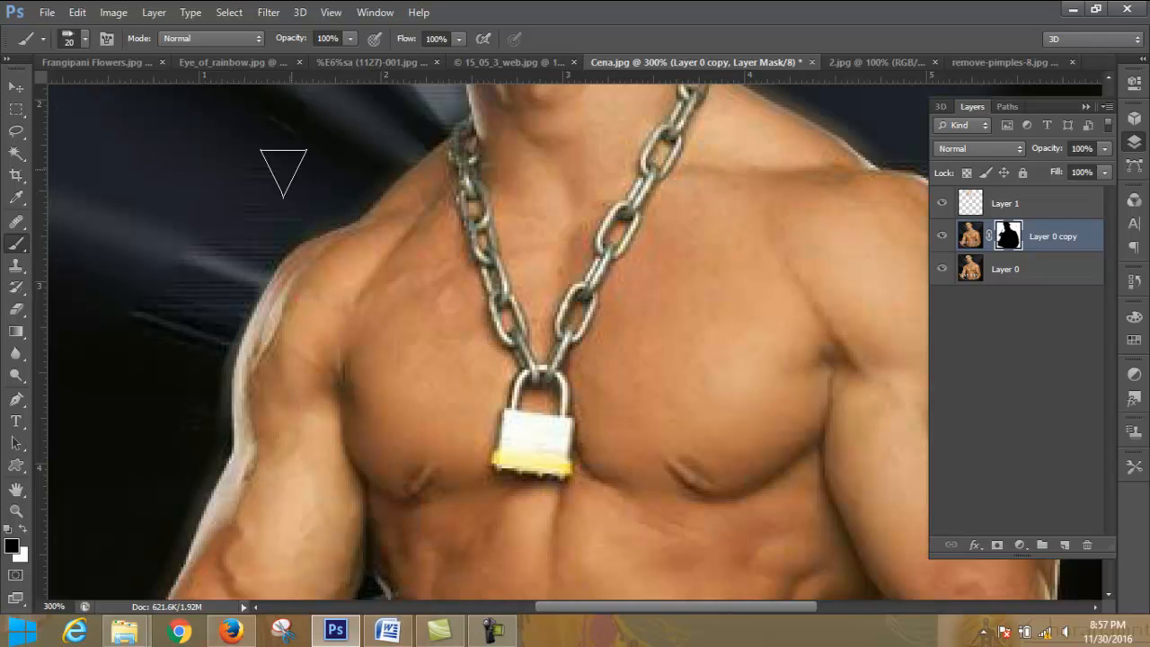
# - Change the brush to a square-shaped bristle tip at 20 px for painting the Layer 0 copy mask
pyautogui.click(85, 39)
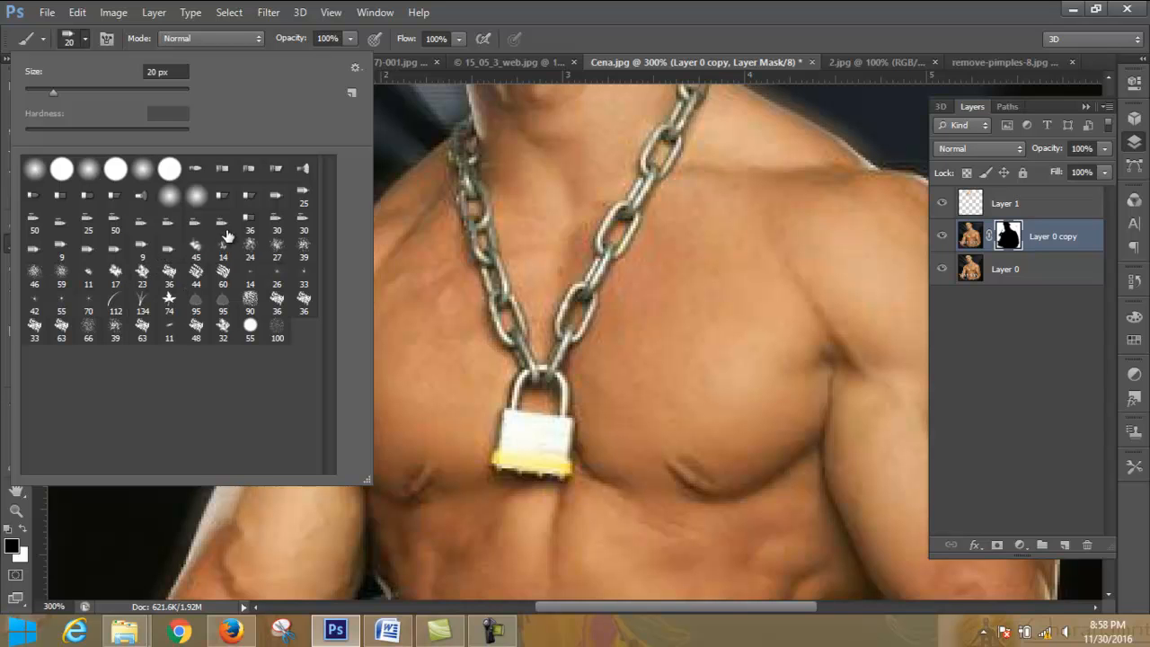
pyautogui.click(306, 171)
pyautogui.click(276, 172)
pyautogui.click(277, 195)
pyautogui.click(85, 39)
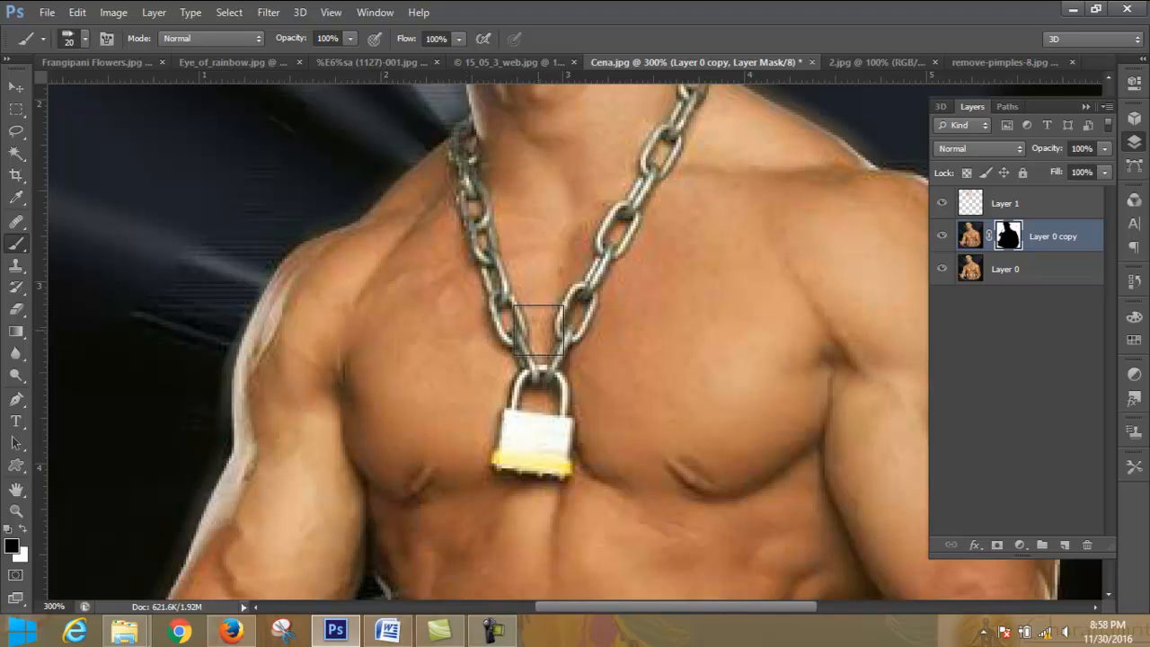
# - Paint white on the Layer 0 copy mask over the streaks in the backdrop beside the shoulder and neck
pyautogui.scroll(3, 539, 317)
pyautogui.click(24, 531)
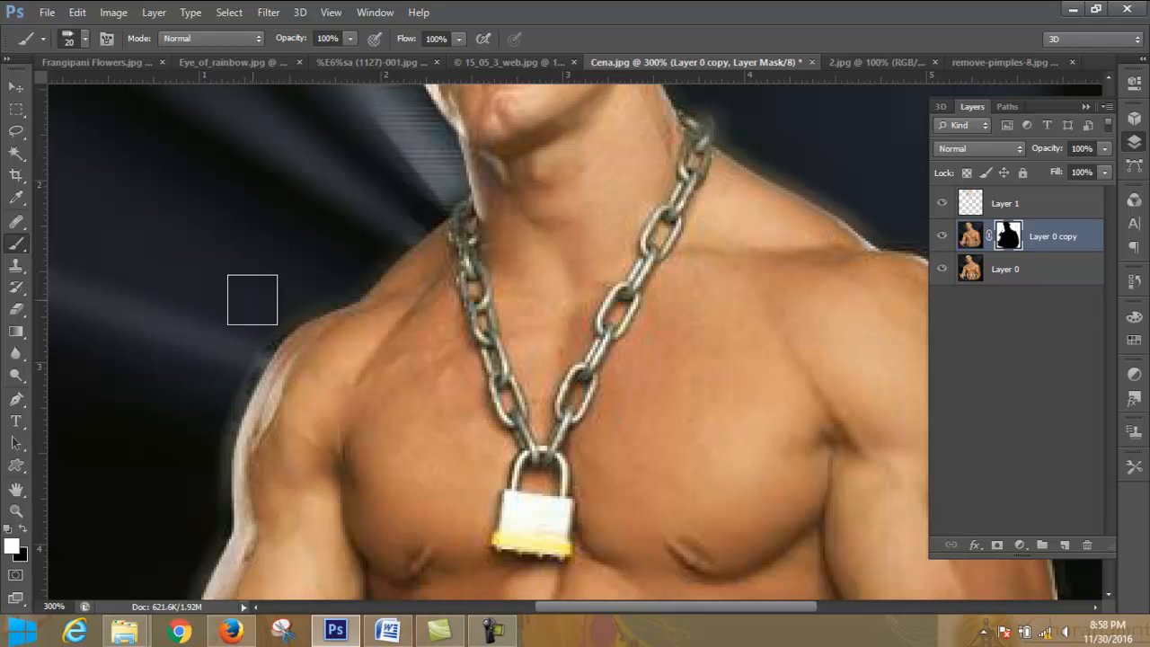
pyautogui.scroll(5, 216, 279)
pyautogui.scroll(2, 207, 278)
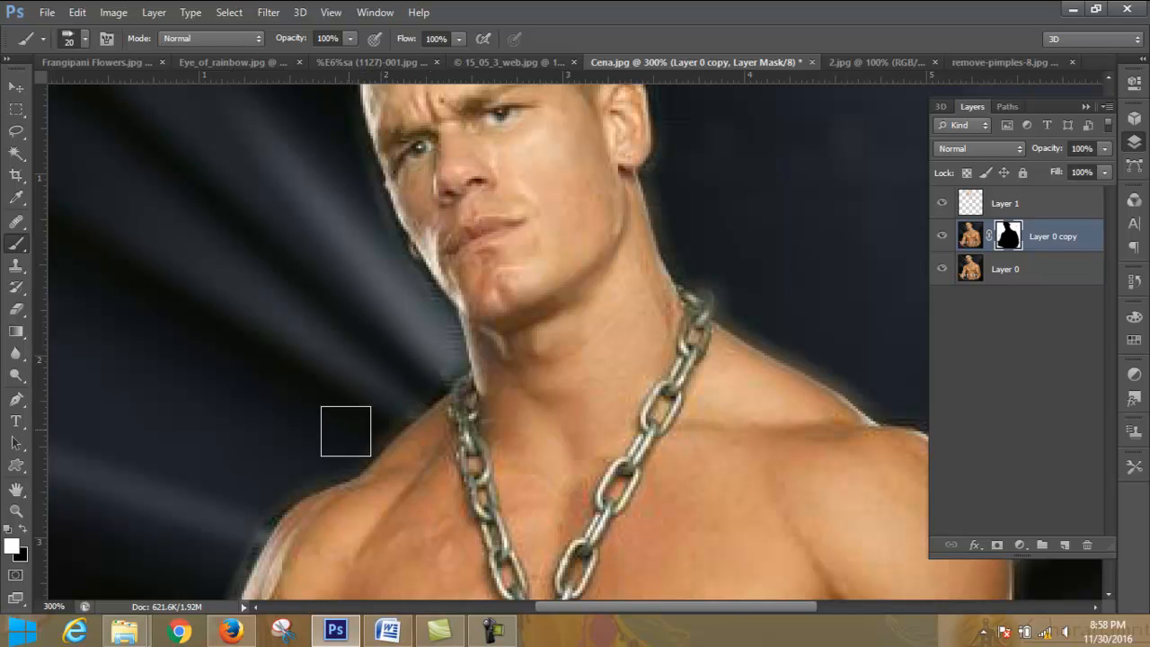
pyautogui.scroll(4, 285, 298)
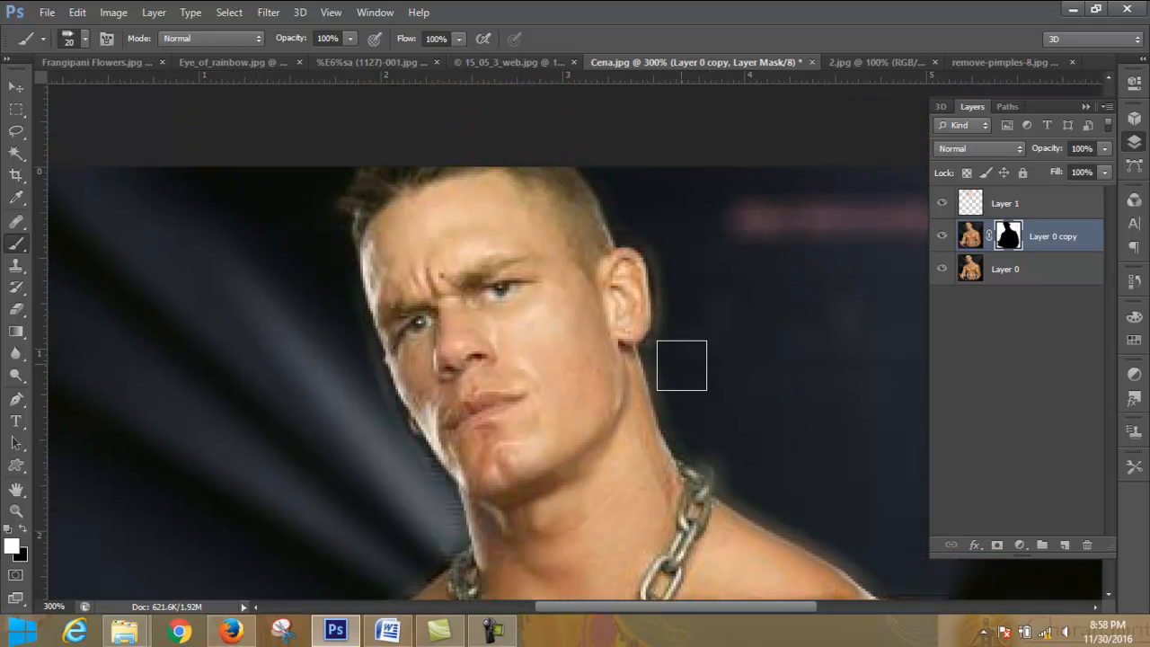
pyautogui.scroll(3, 734, 290)
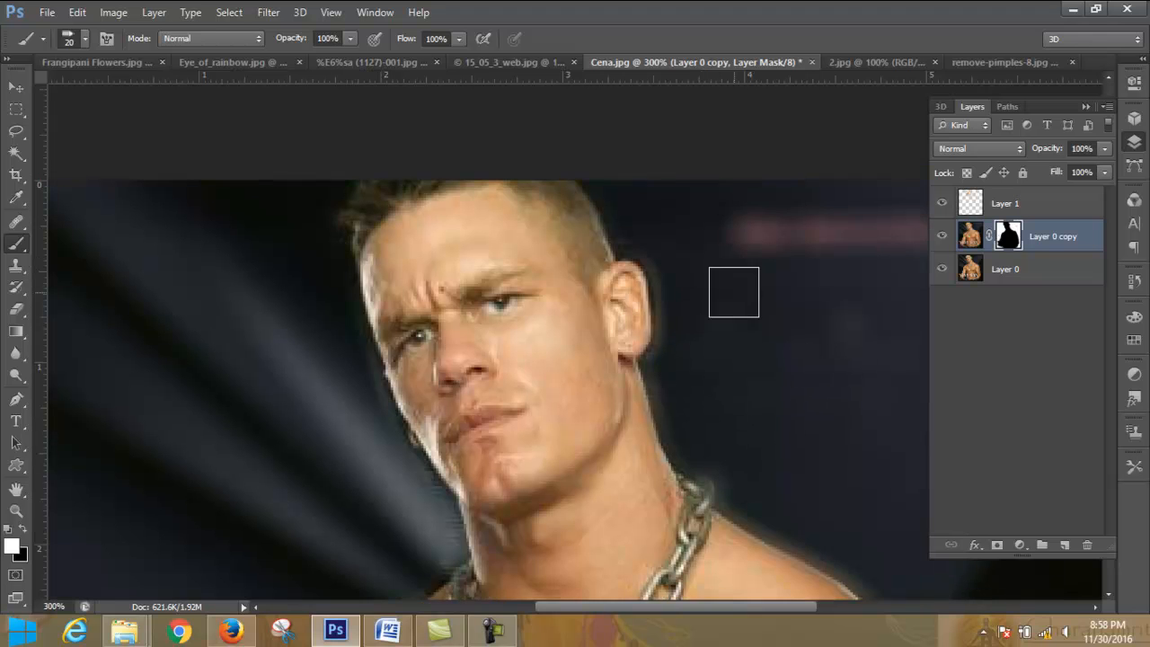
pyautogui.scroll(-7, 753, 328)
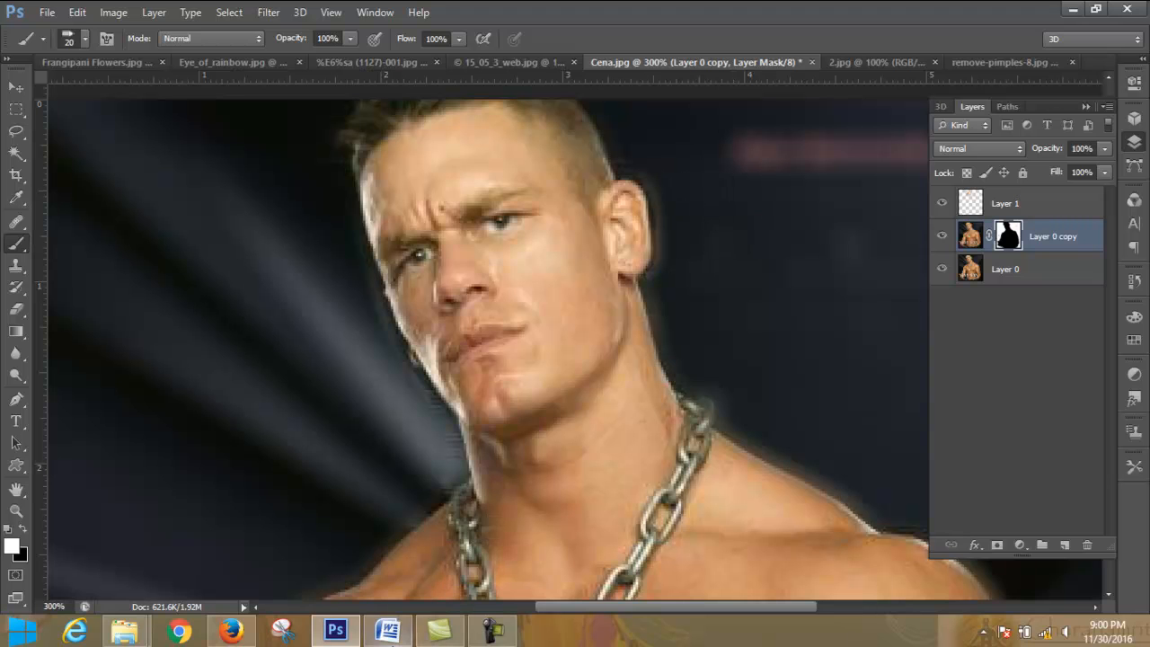
# - Switch to LEDP_Graphic_Module.docx in Word and review the practice topics for module 7, from background/foreground removal to adding a person
pyautogui.click(396, 635)
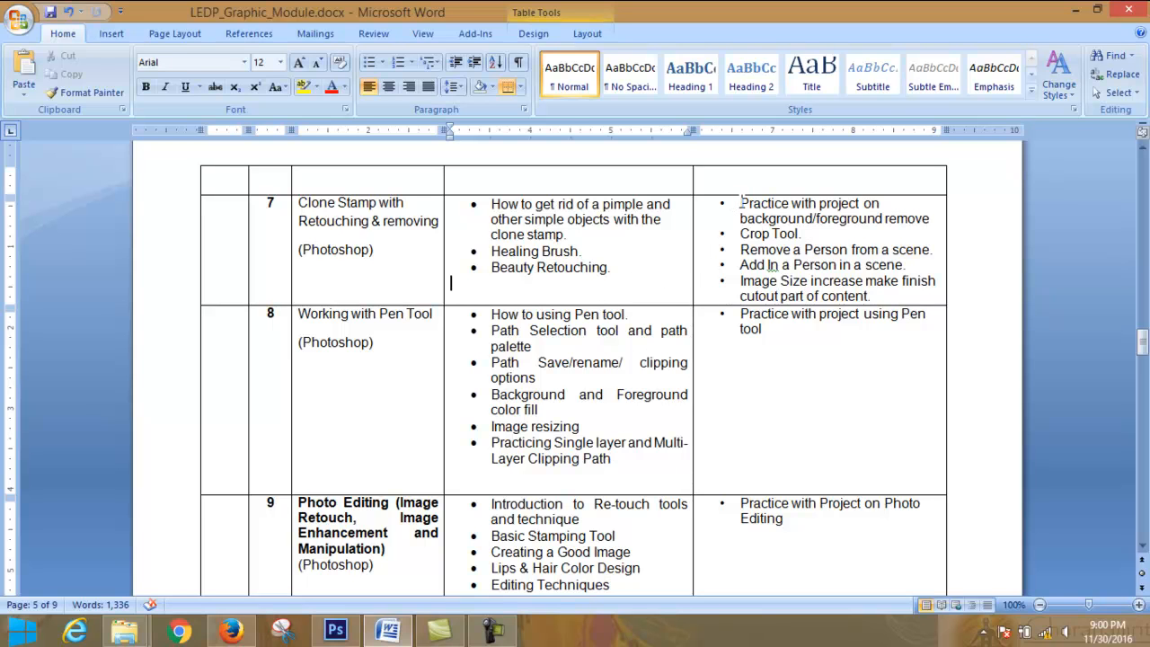
pyautogui.moveTo(739, 203); pyautogui.dragTo(919, 225)
pyautogui.moveTo(743, 234); pyautogui.dragTo(931, 267)
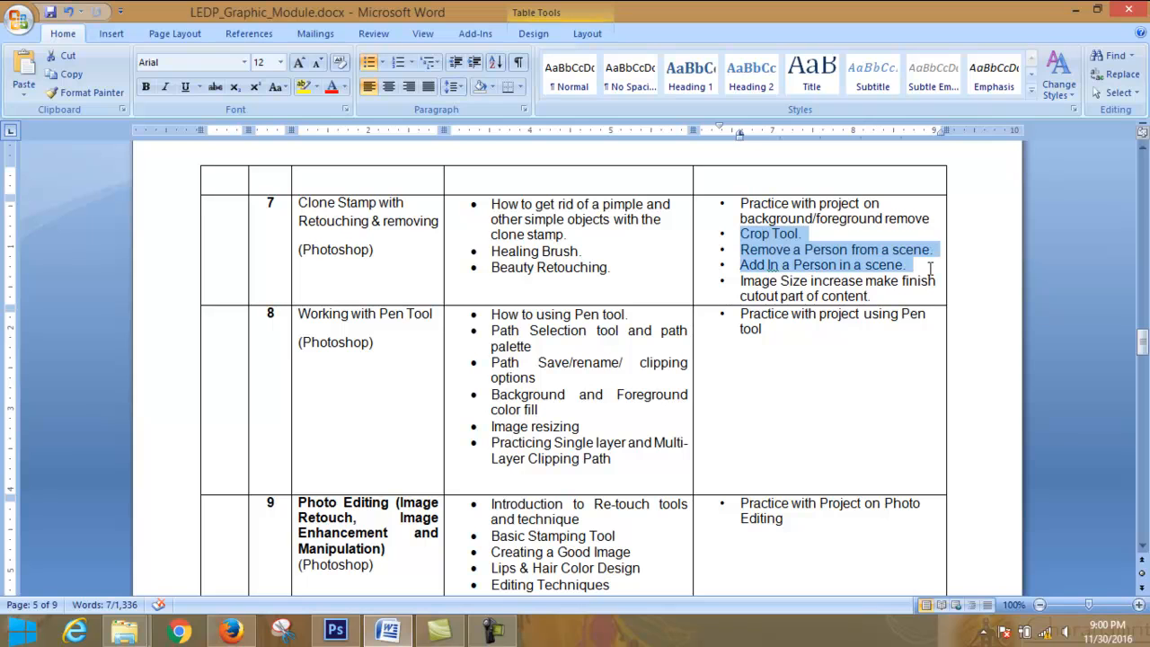
pyautogui.click(928, 267)
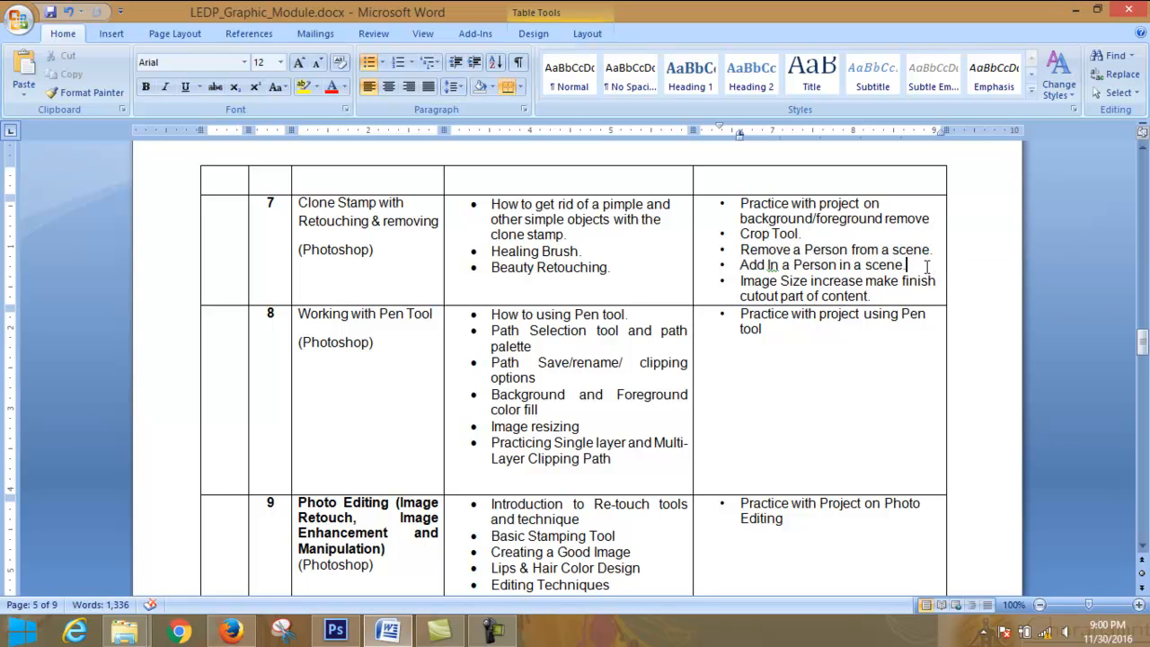